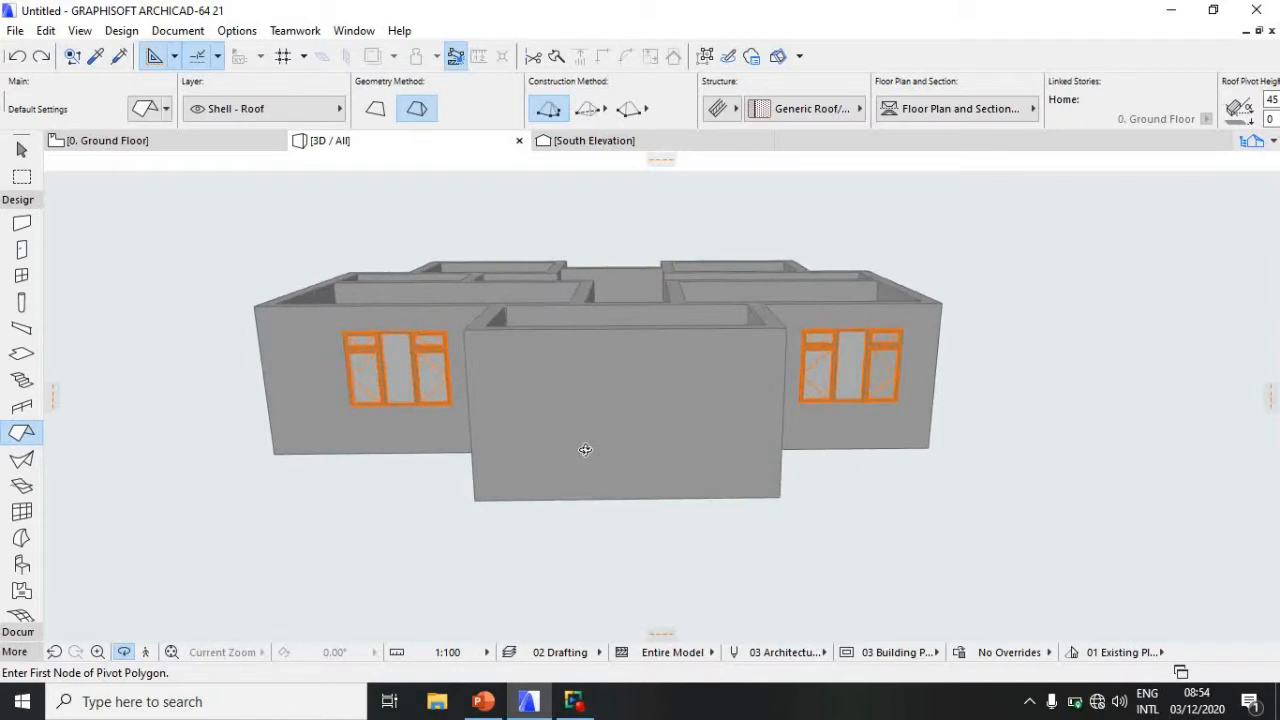
# Step: Select all walls on the ground floor plan and set their thickness to 150
pyautogui.scroll(1, 584, 451)
pyautogui.scroll(-1, 584, 452)
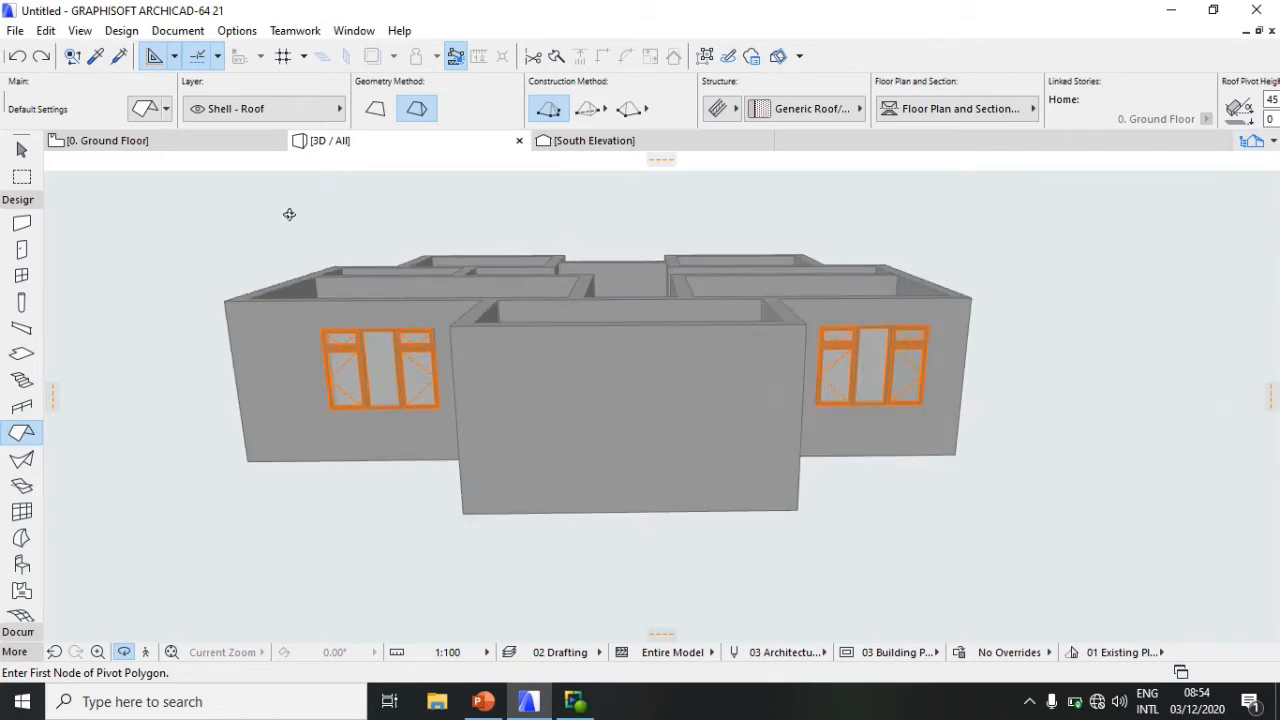
pyautogui.click(155, 142)
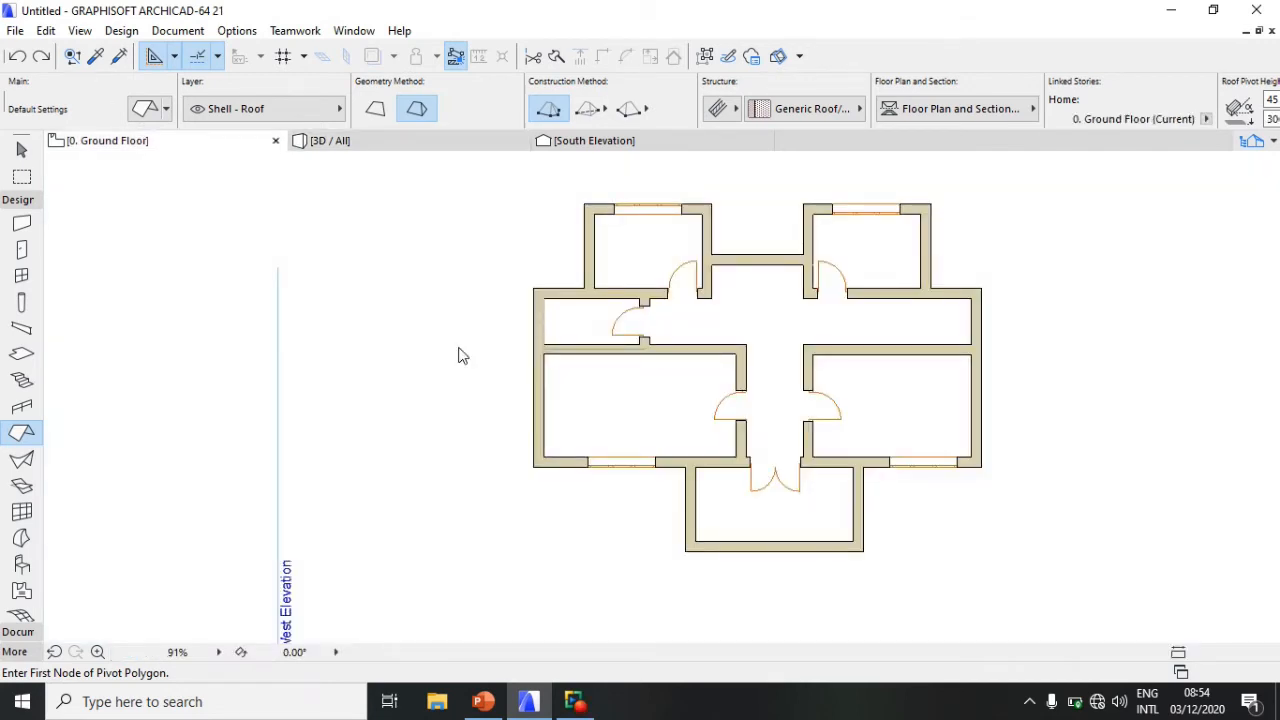
pyautogui.scroll(-4, 458, 360)
pyautogui.scroll(4, 580, 400)
pyautogui.scroll(-3, 591, 400)
pyautogui.scroll(3, 626, 294)
pyautogui.scroll(-2, 626, 294)
pyautogui.scroll(4, 604, 373)
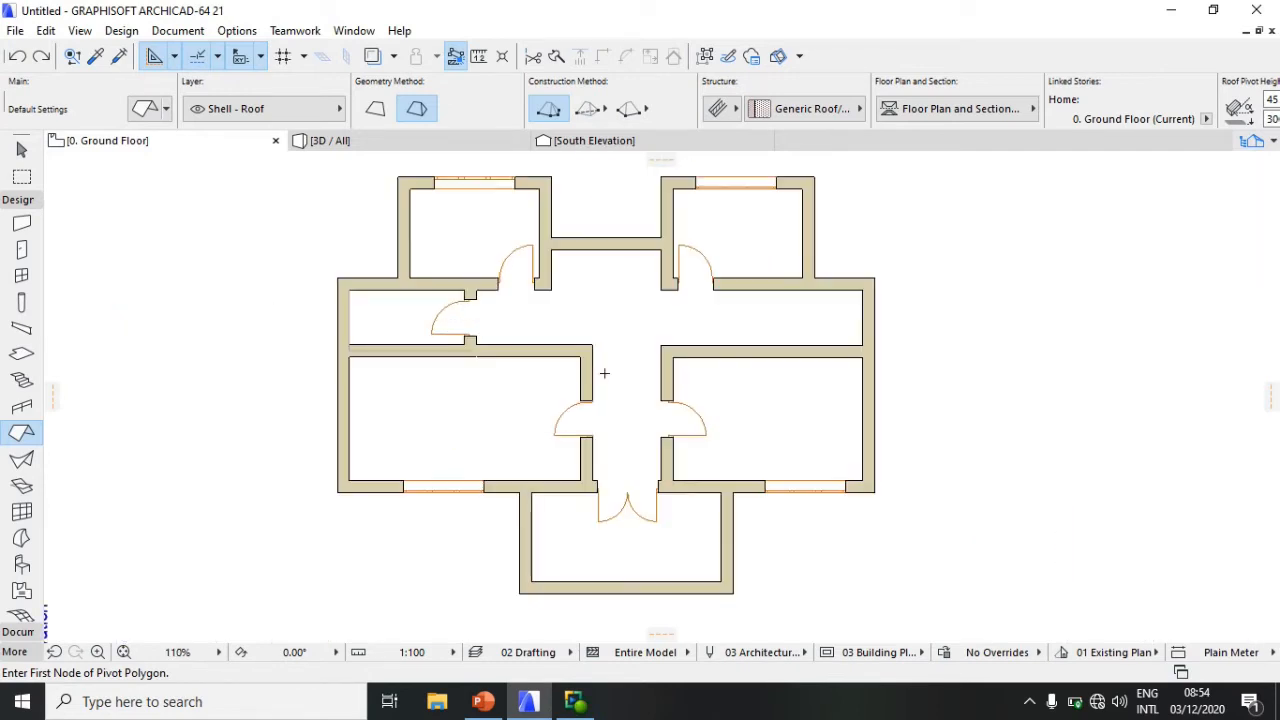
pyautogui.click(21, 226)
pyautogui.hotkey('ctrl', 'a')
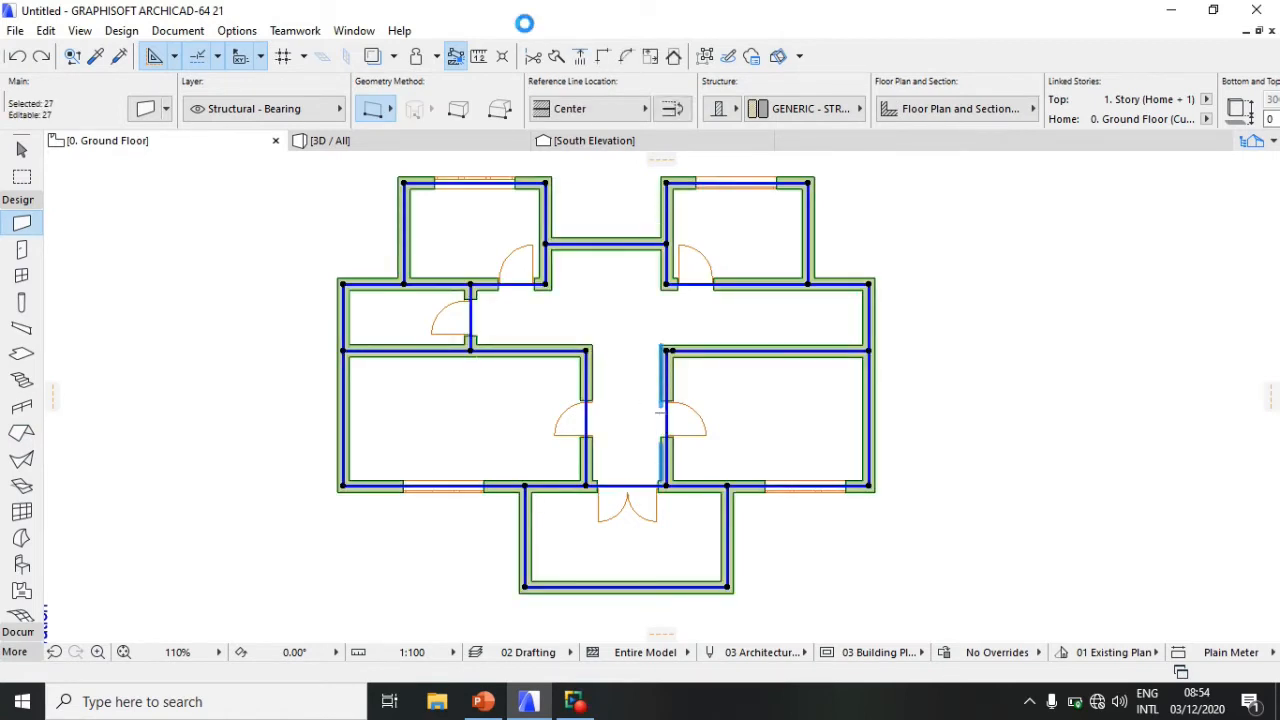
pyautogui.hotkey('ctrl', 't')
pyautogui.doubleClick(806, 215)
pyautogui.write('150')
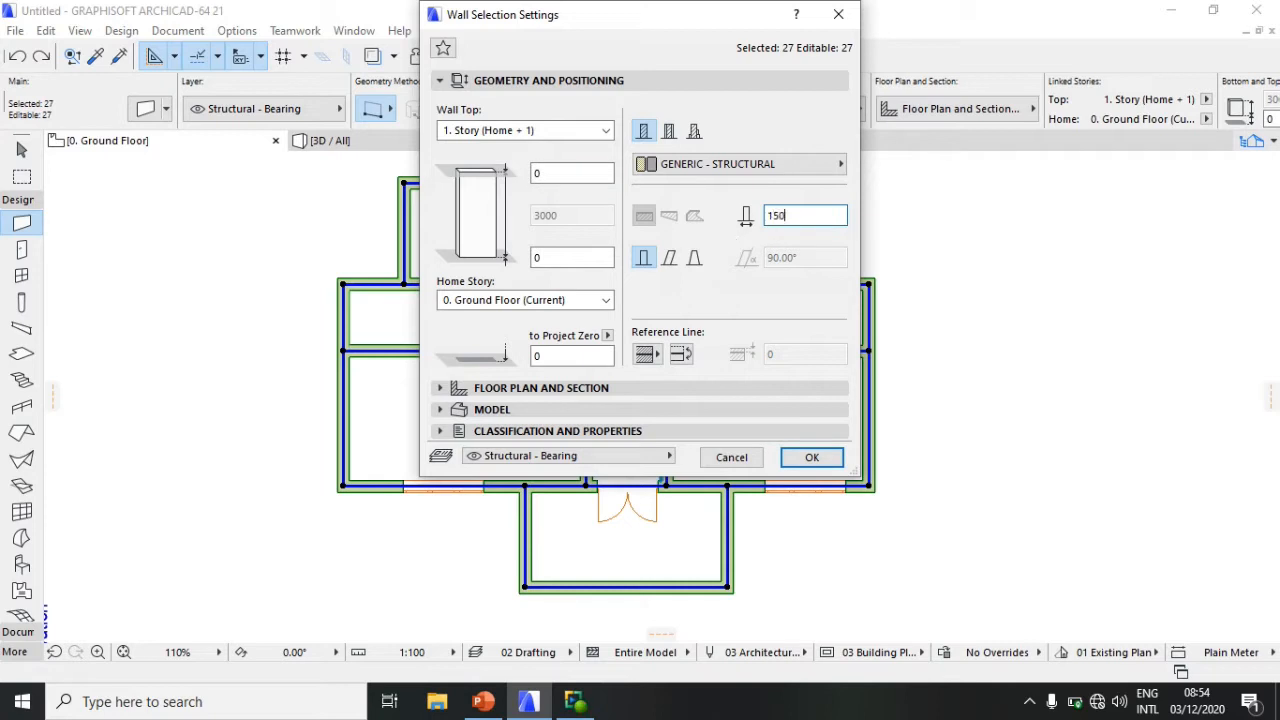
# Step: Override all three surfaces of the selected walls with linked Brick - Brown, apply the wall settings and deselect the walls
pyautogui.click(510, 410)
pyautogui.click(452, 172)
pyautogui.click(452, 198)
pyautogui.click(452, 224)
pyautogui.click(532, 171)
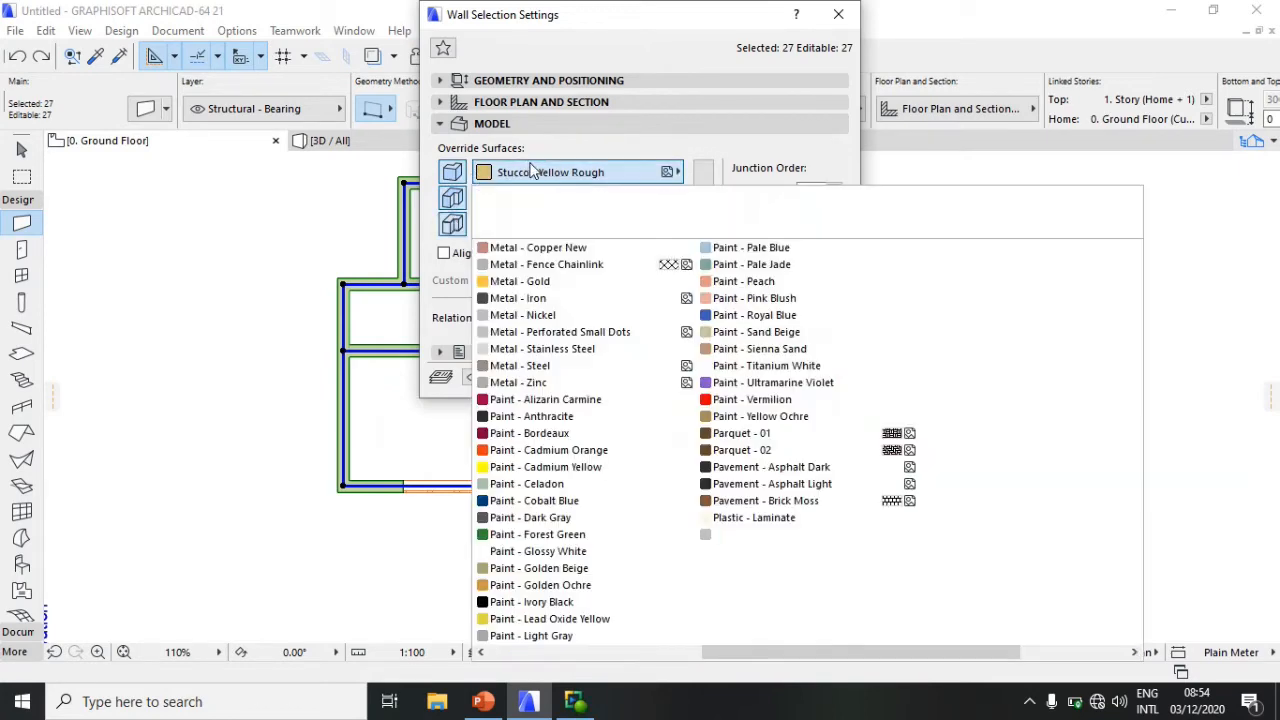
pyautogui.hscroll(-2, 577, 334)
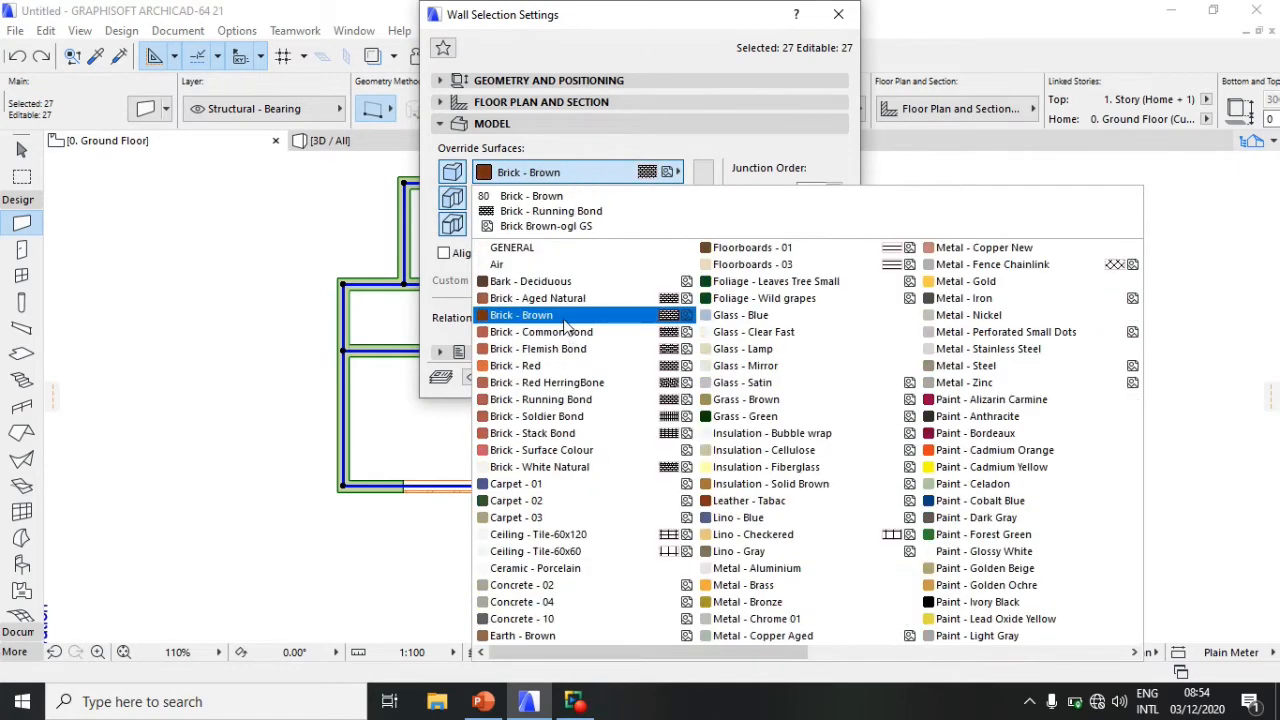
pyautogui.click(563, 315)
pyautogui.click(703, 198)
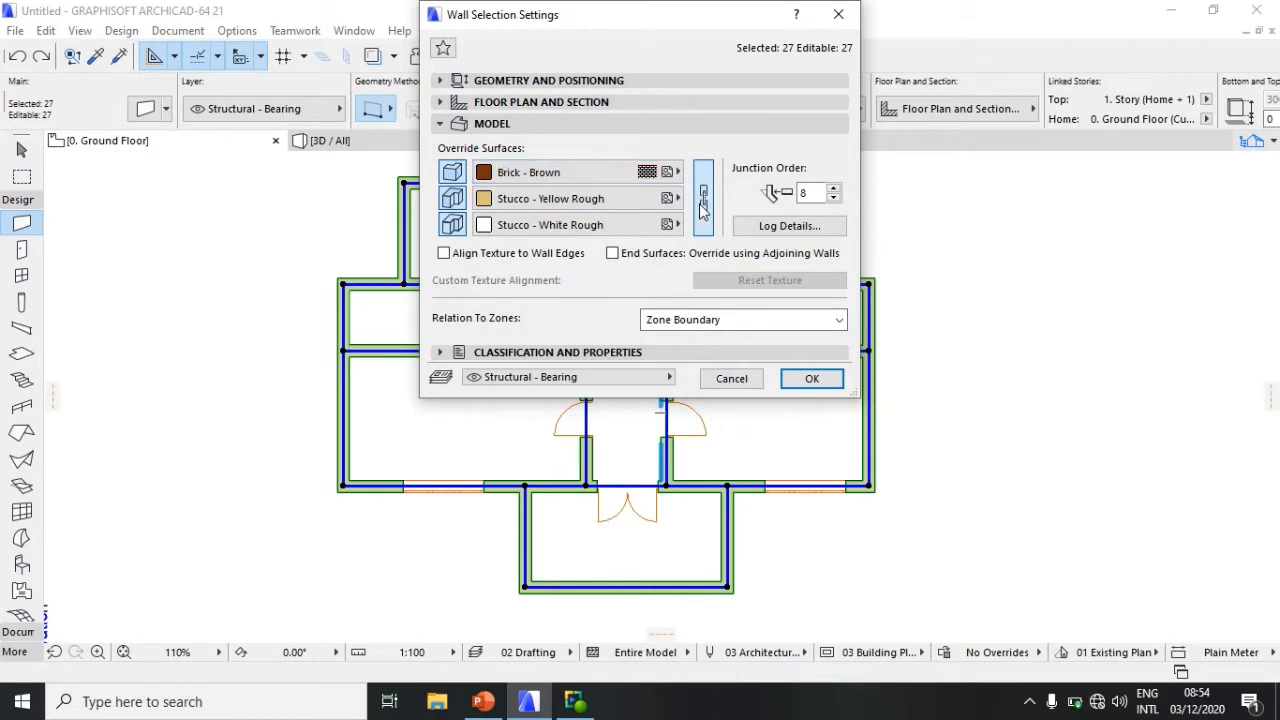
pyautogui.click(575, 103)
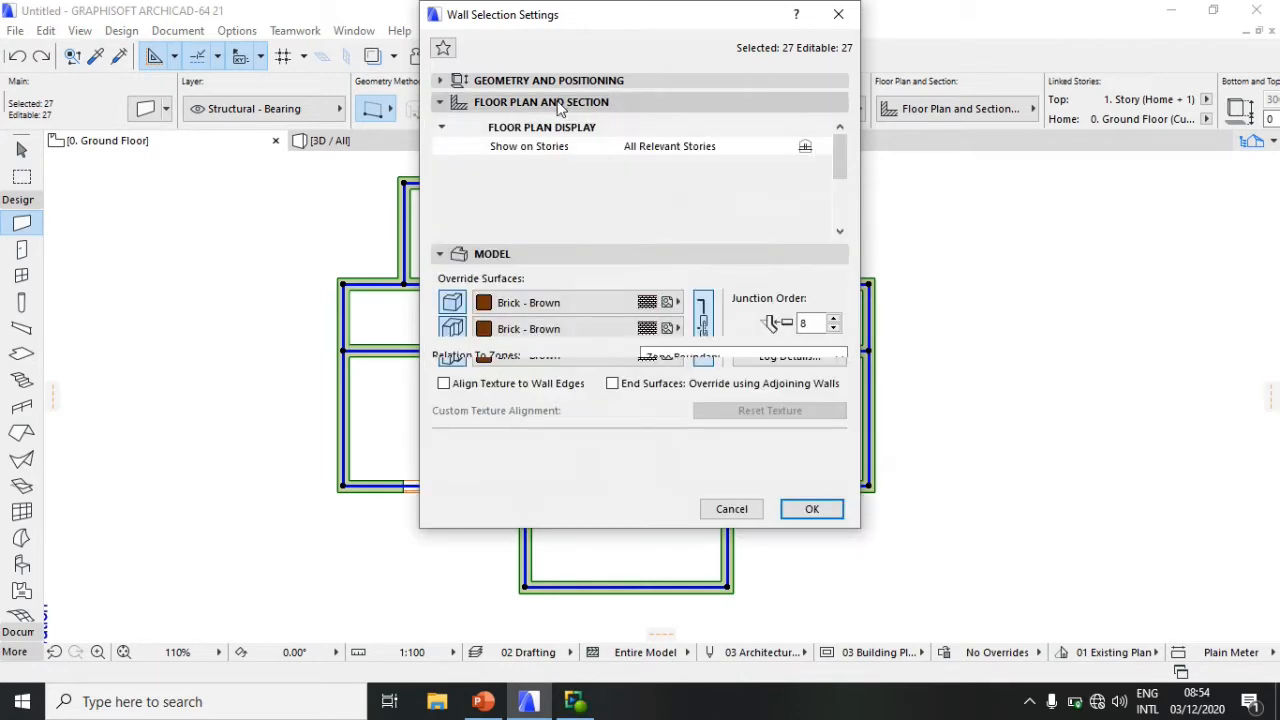
pyautogui.click(575, 82)
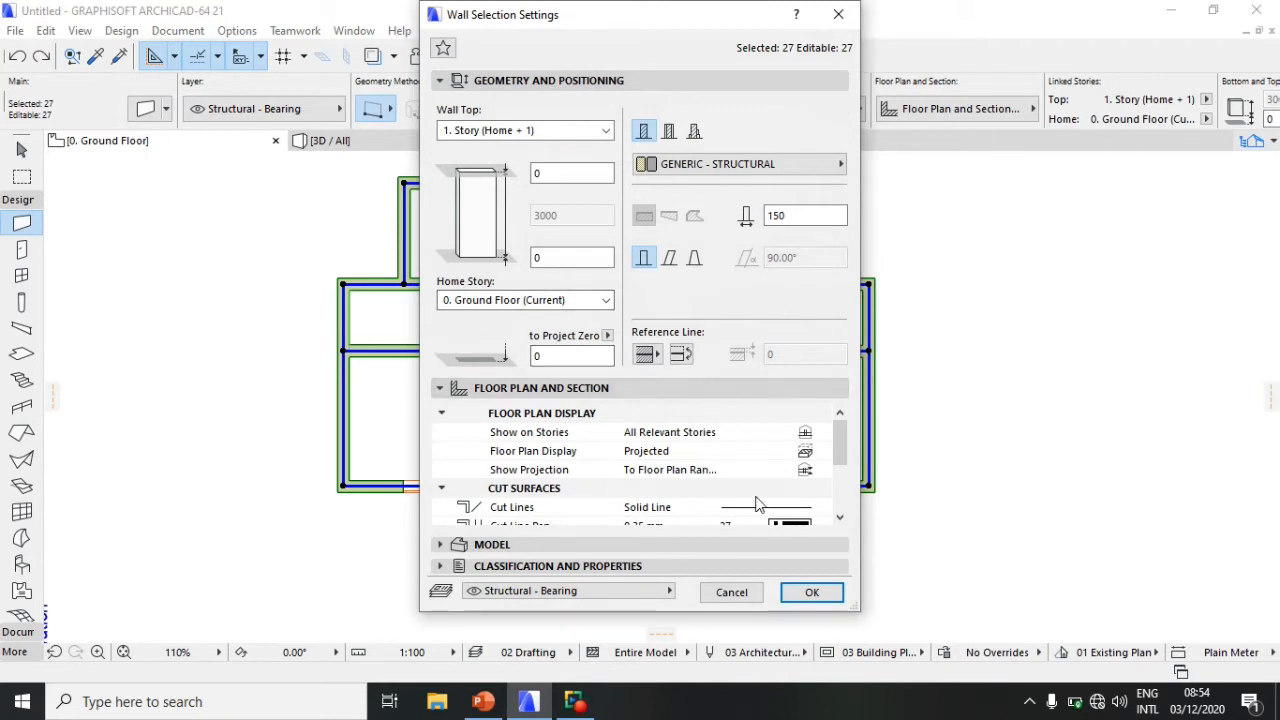
pyautogui.click(811, 593)
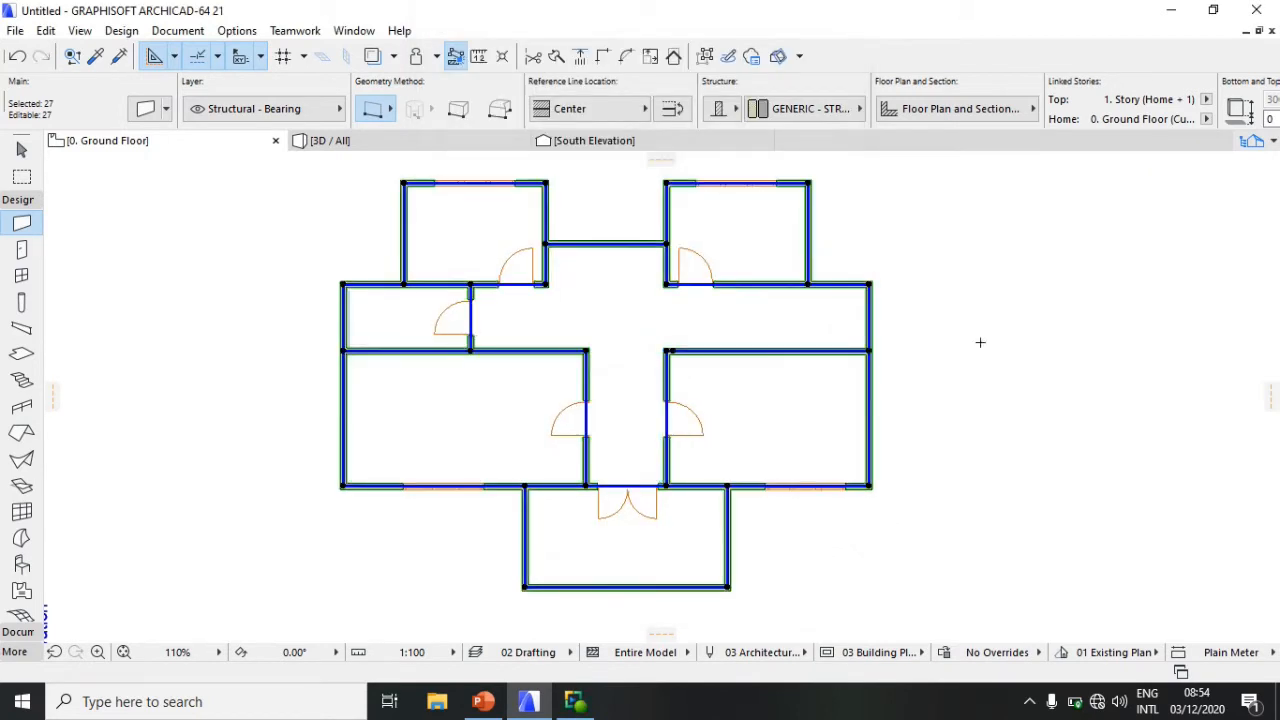
pyautogui.press('Escape')
# Step: Start a multi-plane roof outline at the west wing's northwest outer corner and trace the northern walls to the northeast room's northwest corner
pyautogui.scroll(-3, 329, 395)
pyautogui.scroll(2, 298, 470)
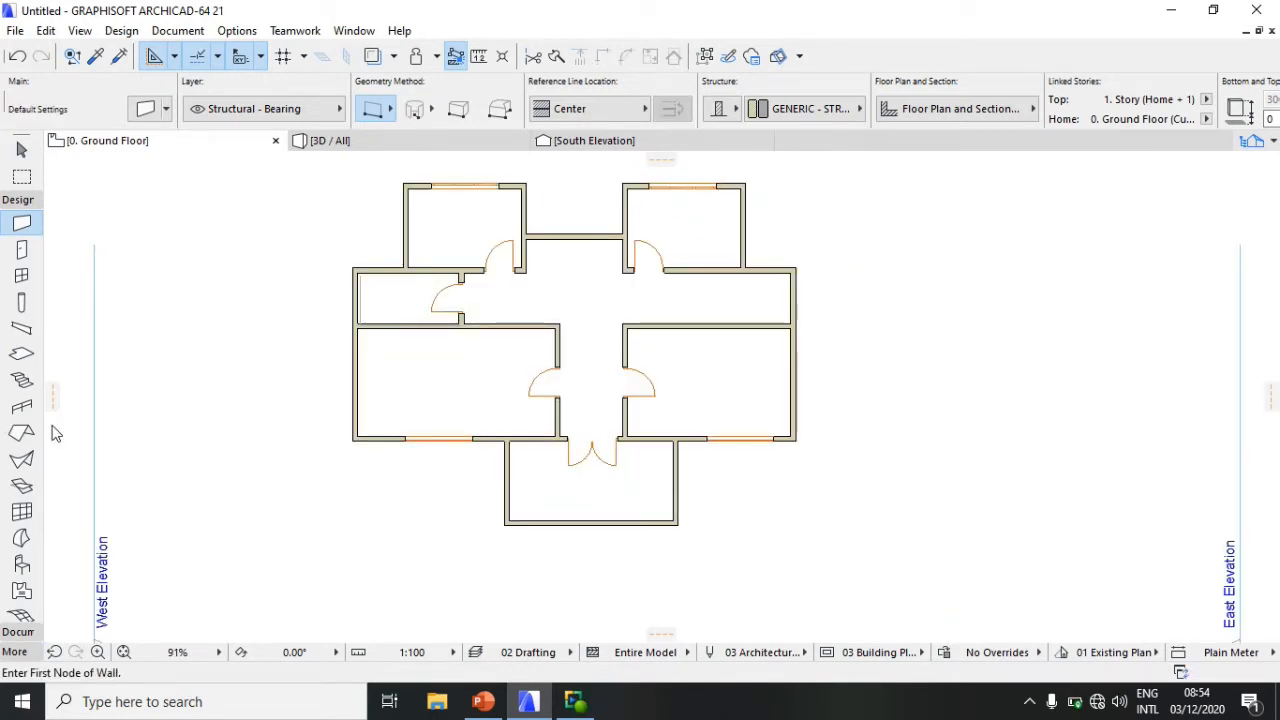
pyautogui.click(22, 432)
pyautogui.scroll(2, 362, 268)
pyautogui.scroll(6, 362, 268)
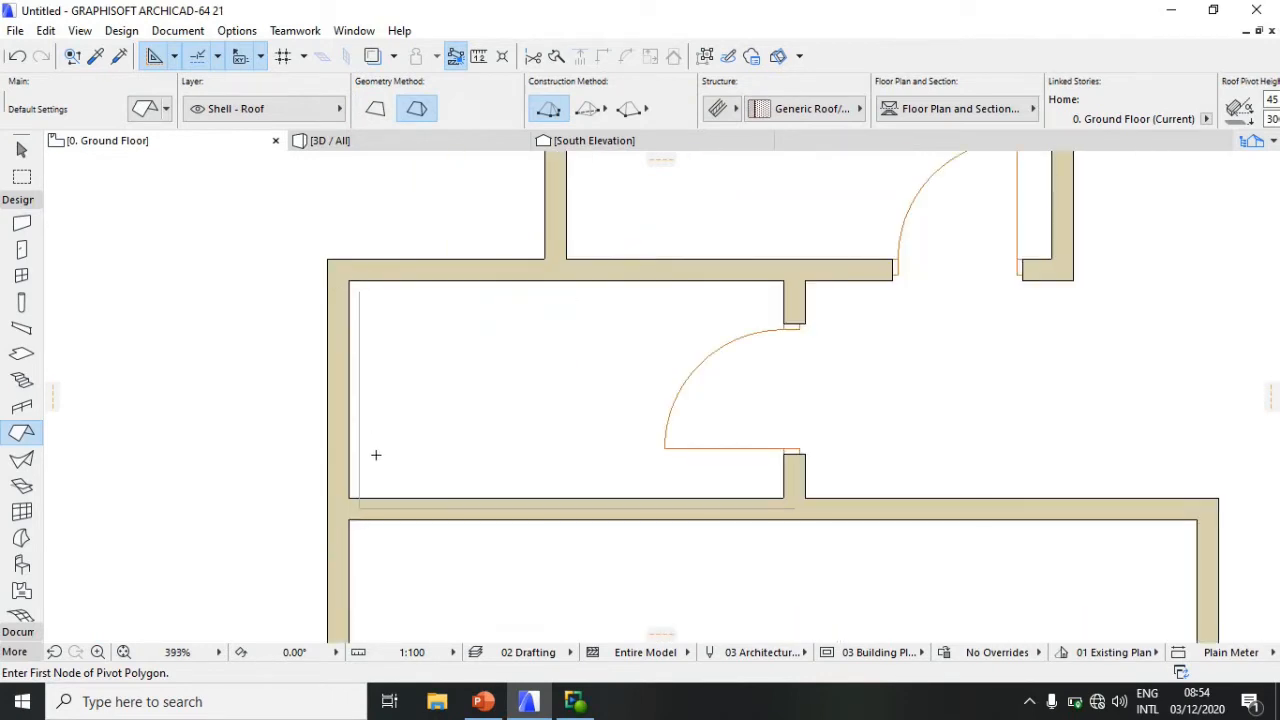
pyautogui.click(328, 259)
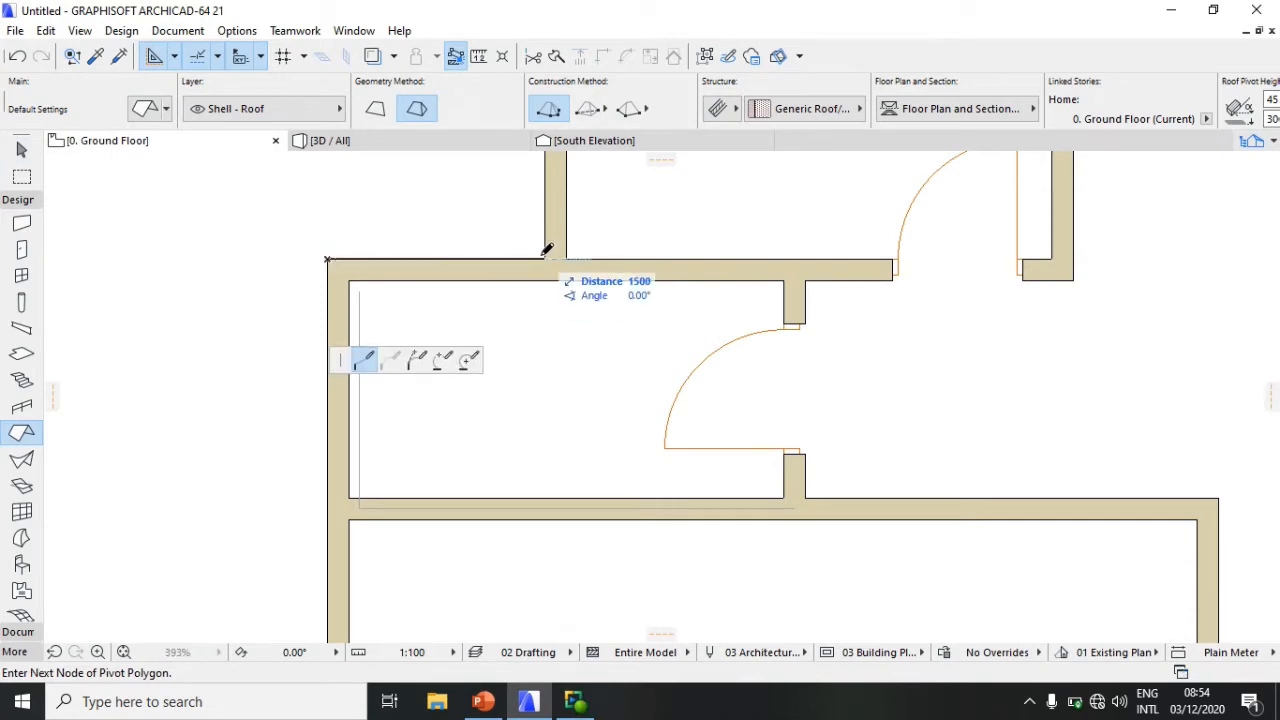
pyautogui.scroll(-5, 452, 336)
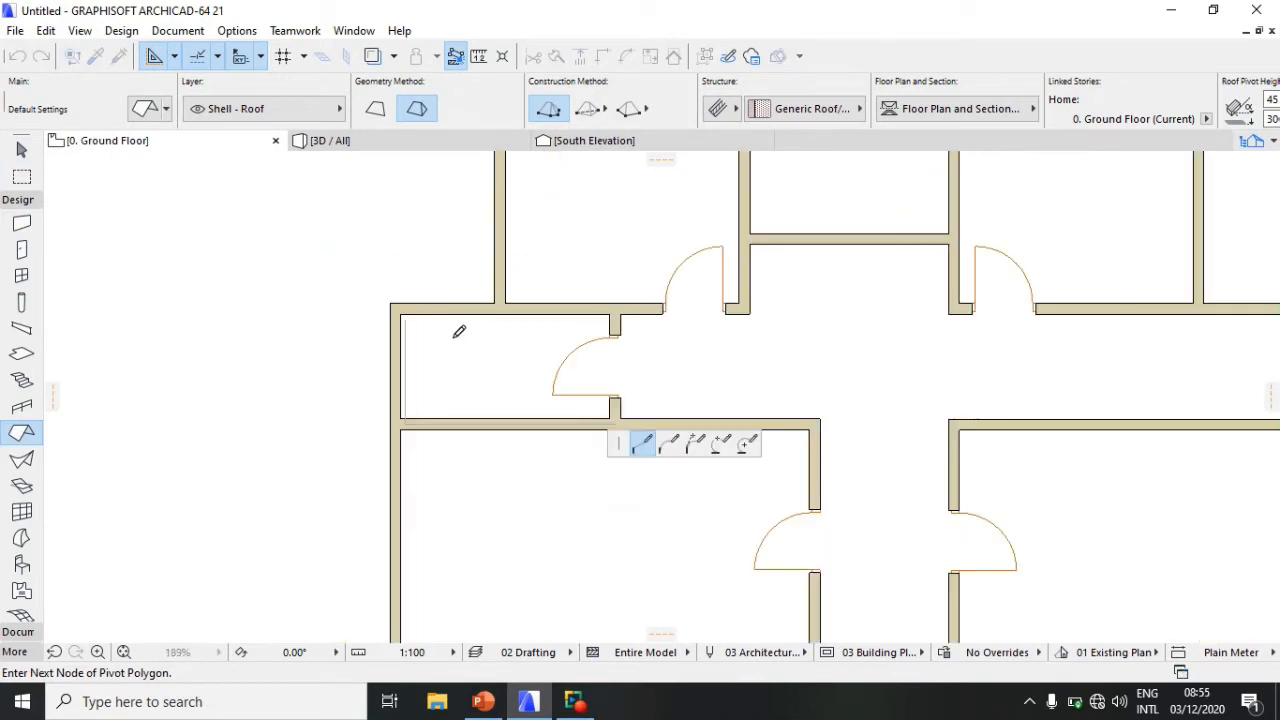
pyautogui.click(488, 163)
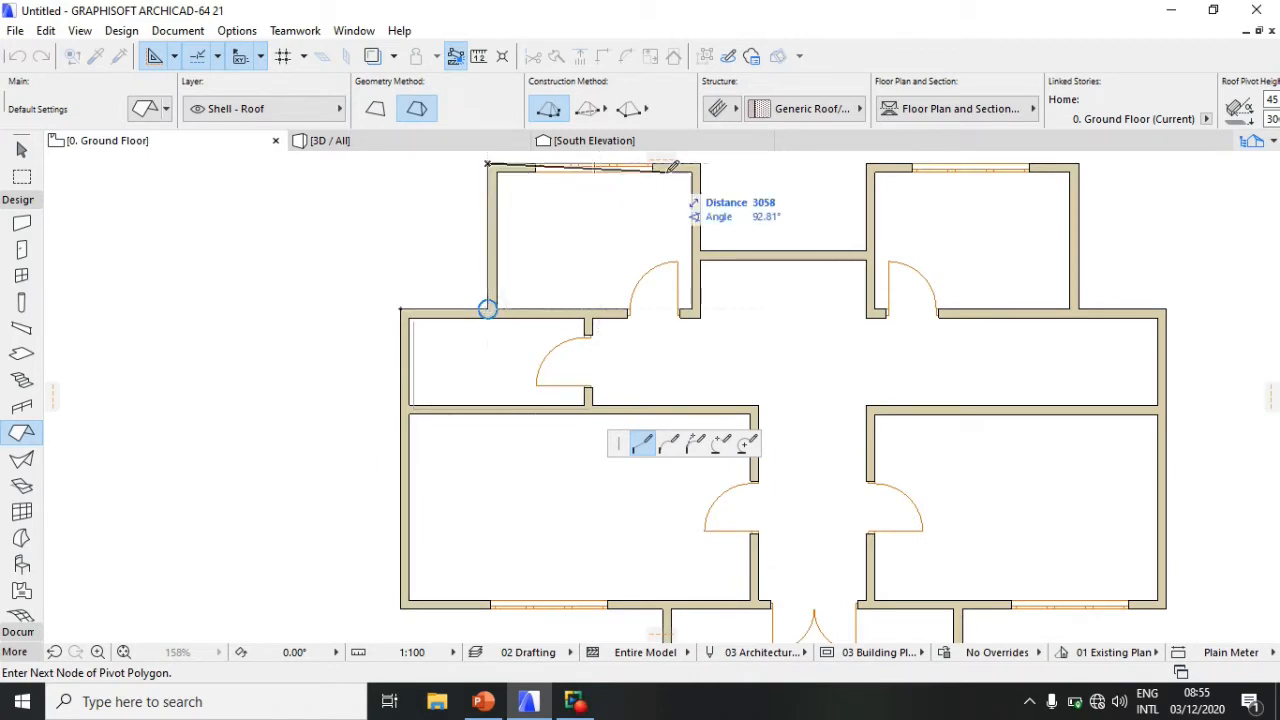
pyautogui.click(699, 163)
pyautogui.click(699, 250)
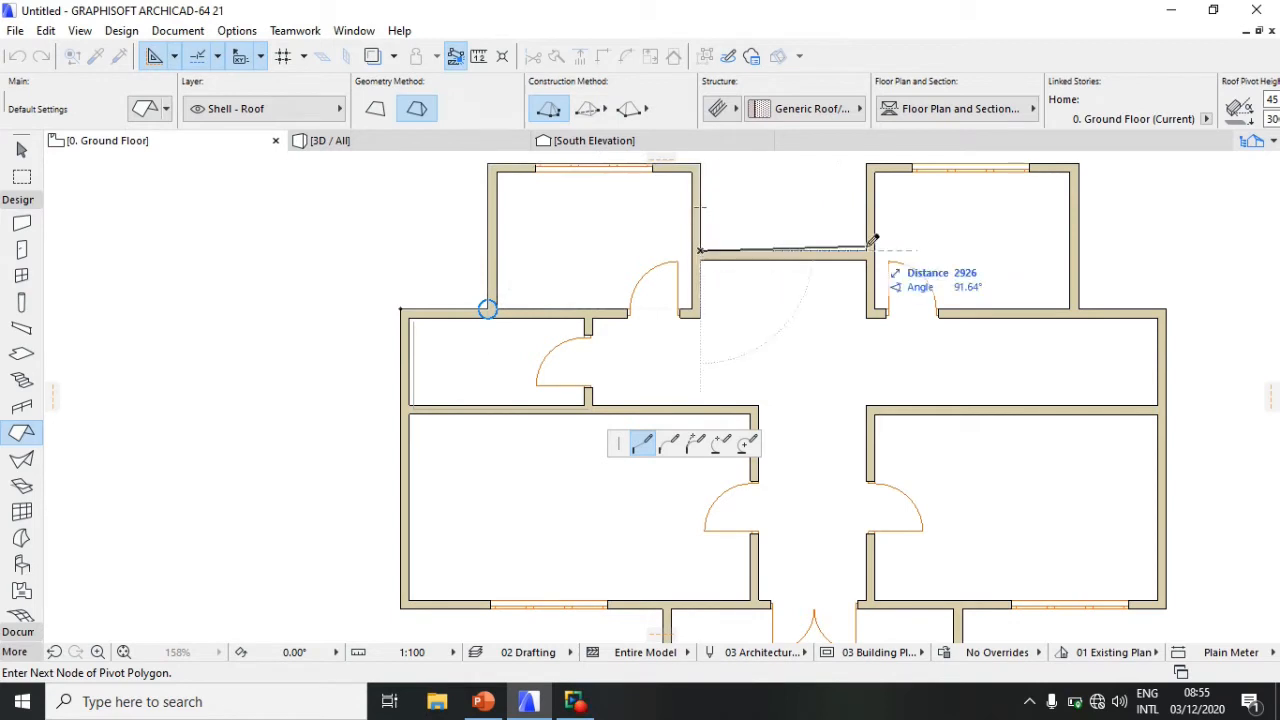
pyautogui.click(866, 250)
pyautogui.click(866, 163)
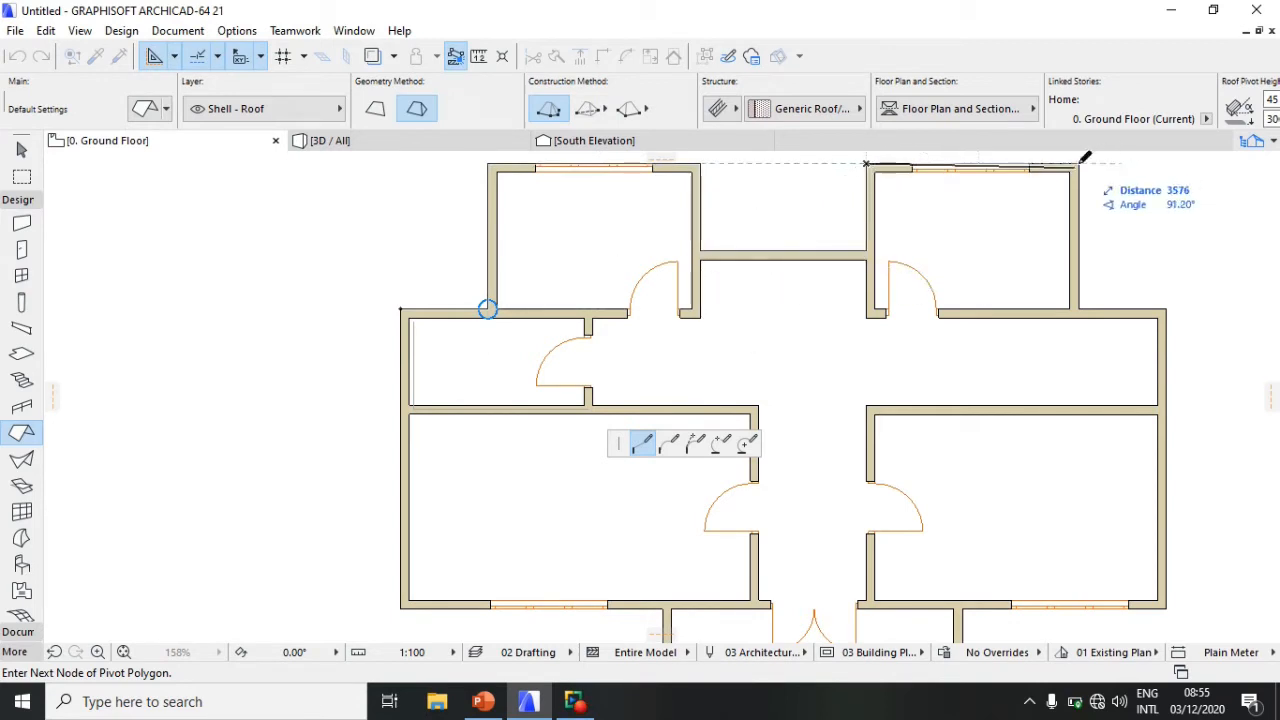
# Step: Continue the roof outline around the northeast room and the east wing to the building's southeast outer corner
pyautogui.scroll(-3, 1080, 163)
pyautogui.scroll(7, 823, 215)
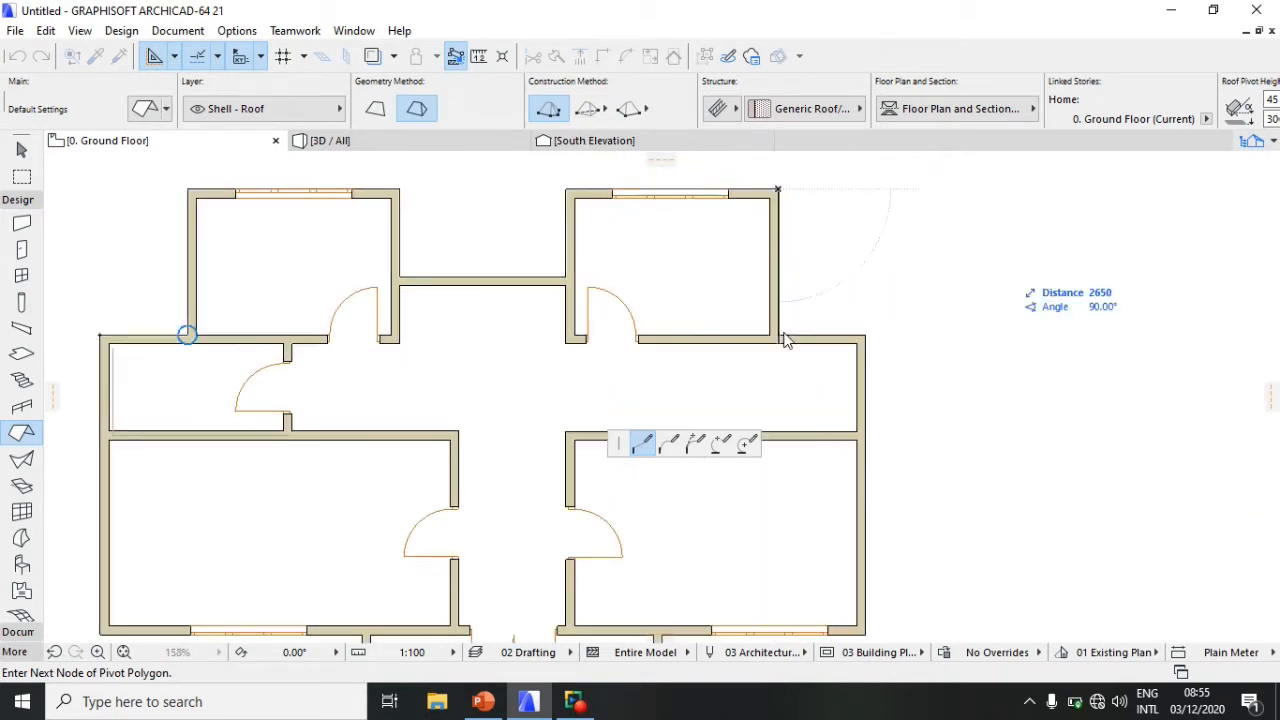
pyautogui.click(770, 336)
pyautogui.click(951, 336)
pyautogui.scroll(-3, 992, 208)
pyautogui.scroll(8, 959, 619)
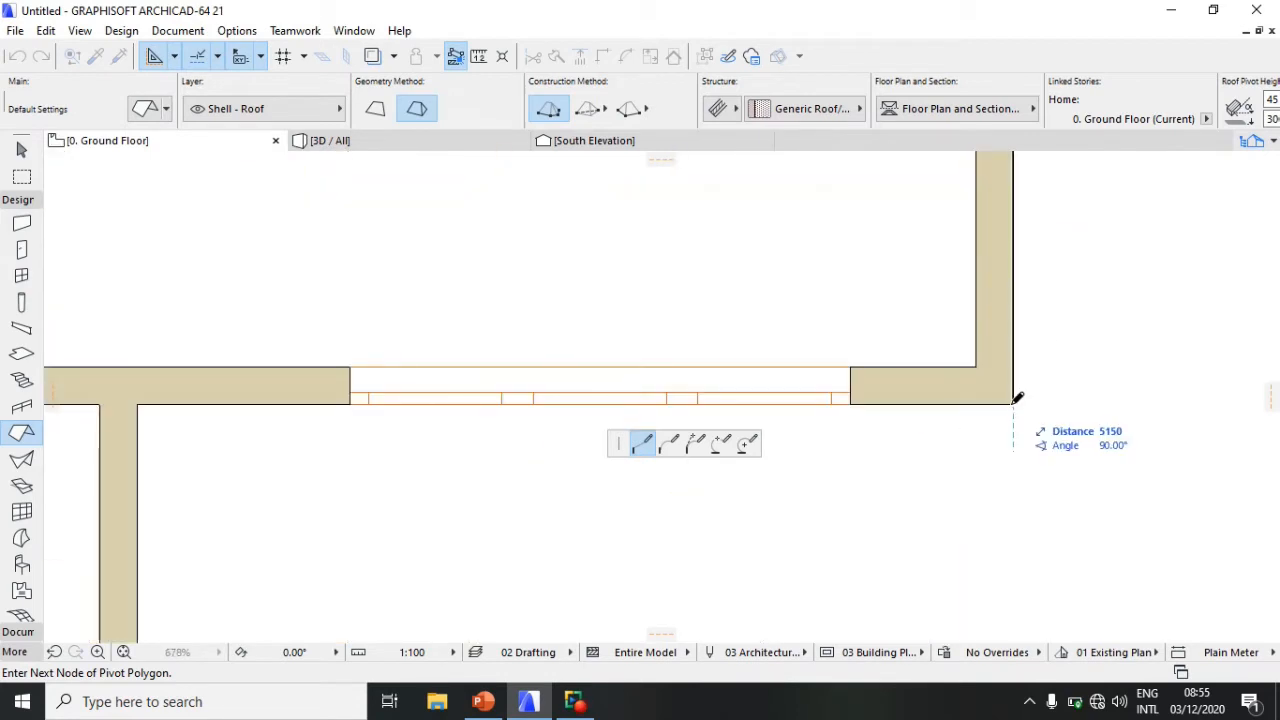
pyautogui.click(1014, 402)
# Step: Trace the roof outline along the south wall and around the outer corners of the projecting front room
pyautogui.scroll(-5, 1090, 389)
pyautogui.scroll(4, 715, 409)
pyautogui.click(715, 372)
pyautogui.scroll(-4, 837, 211)
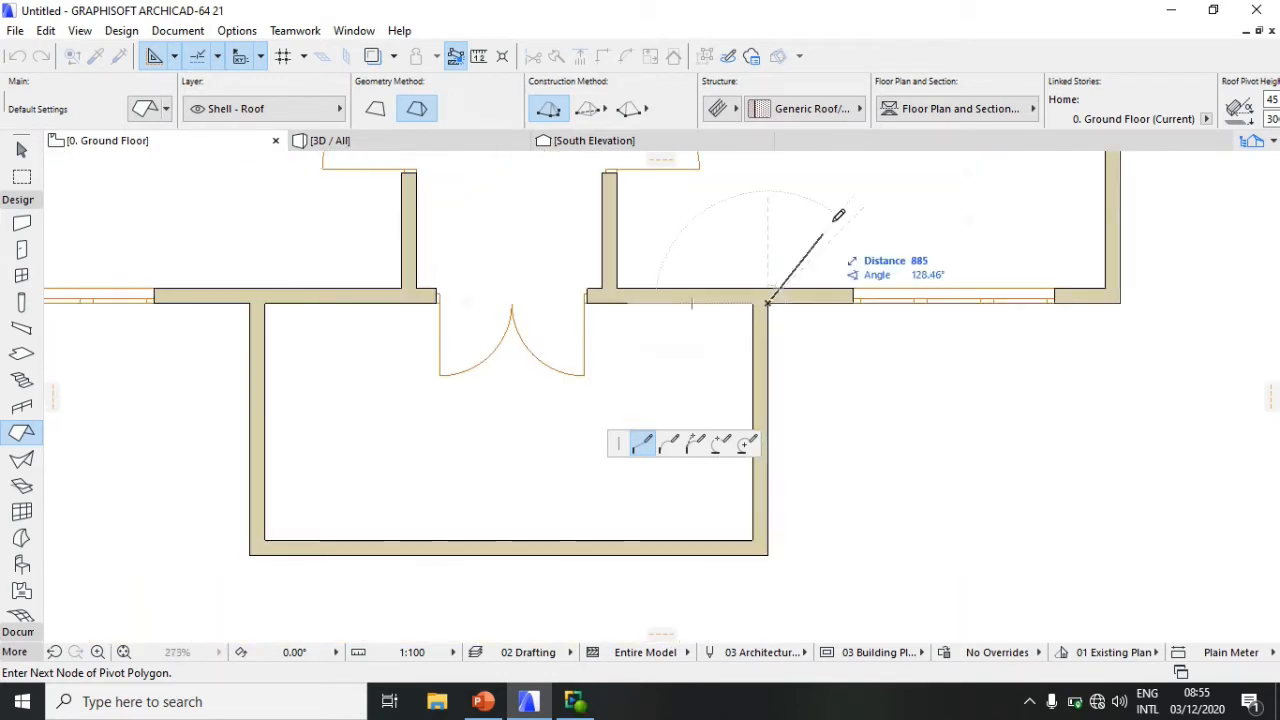
pyautogui.scroll(5, 769, 492)
pyautogui.click(769, 492)
pyautogui.scroll(-4, 466, 423)
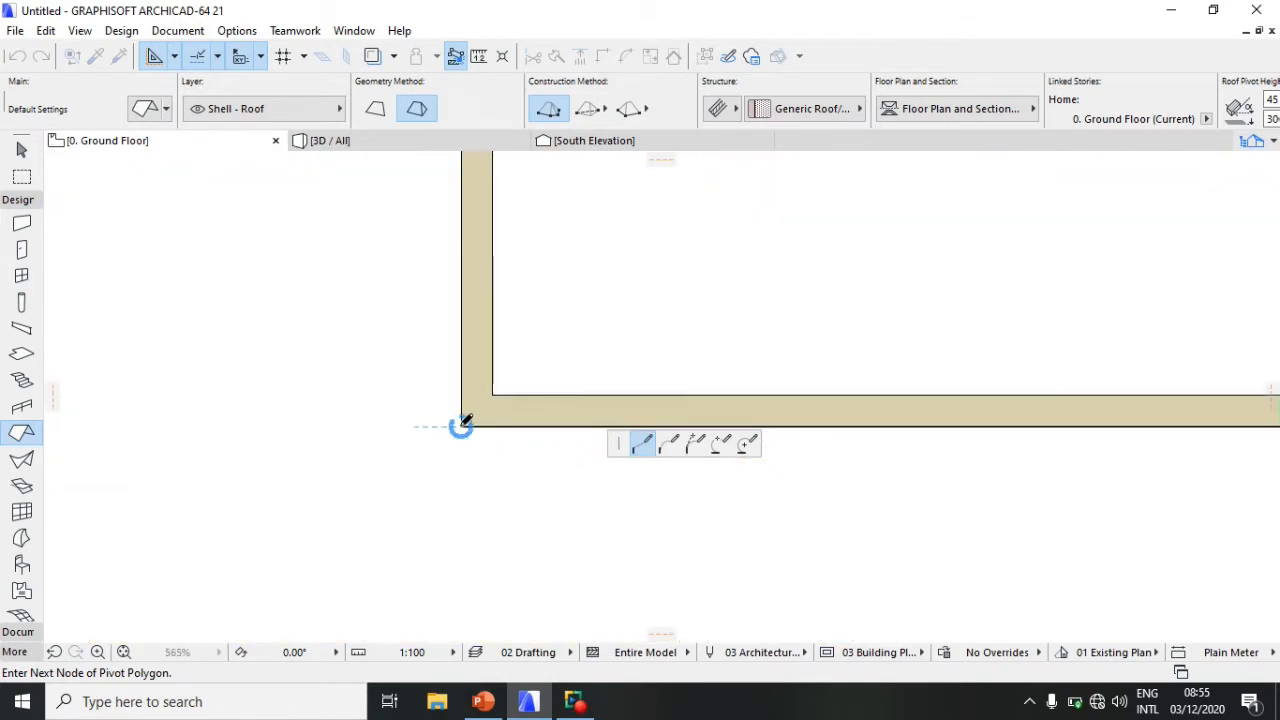
pyautogui.scroll(5, 457, 423)
pyautogui.click(541, 323)
# Step: Take the roof outline through the southwest outer corner and close it at its starting node to create the roof
pyautogui.scroll(-5, 891, 394)
pyautogui.scroll(2, 530, 393)
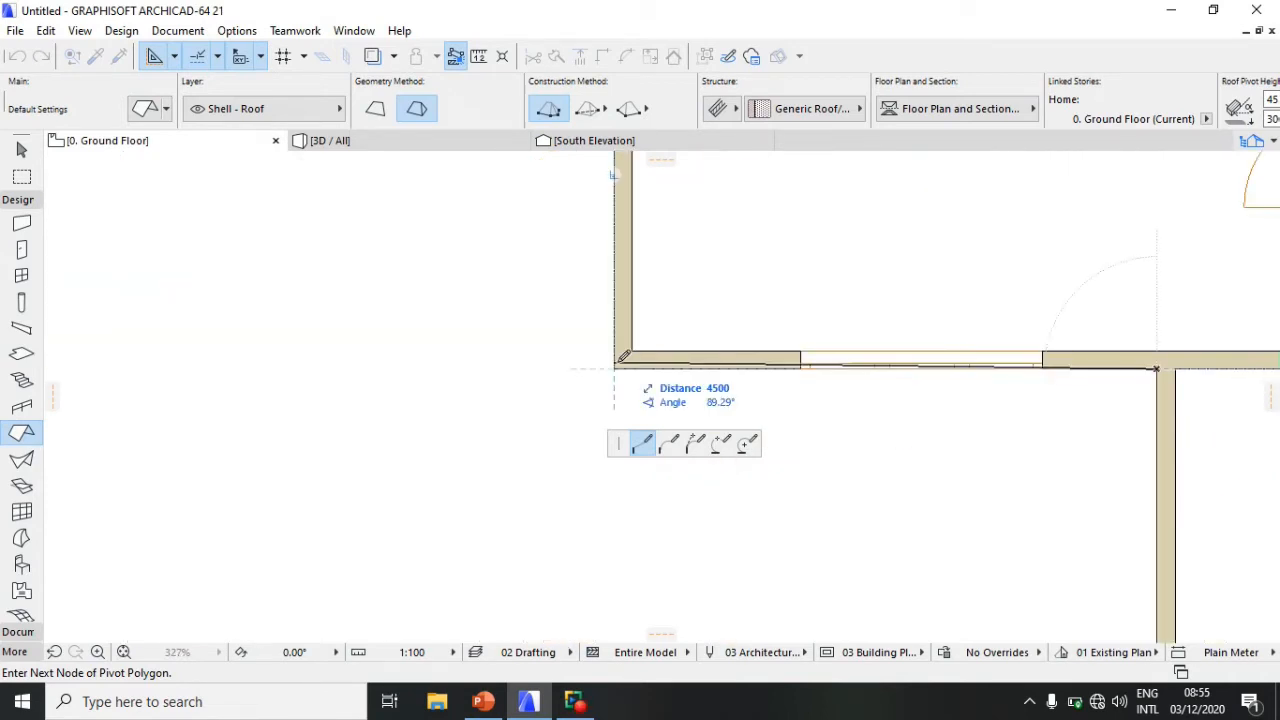
pyautogui.click(617, 367)
pyautogui.scroll(-4, 617, 367)
pyautogui.scroll(2, 637, 158)
pyautogui.scroll(3, 575, 292)
pyautogui.click(566, 302)
pyautogui.scroll(-6, 586, 430)
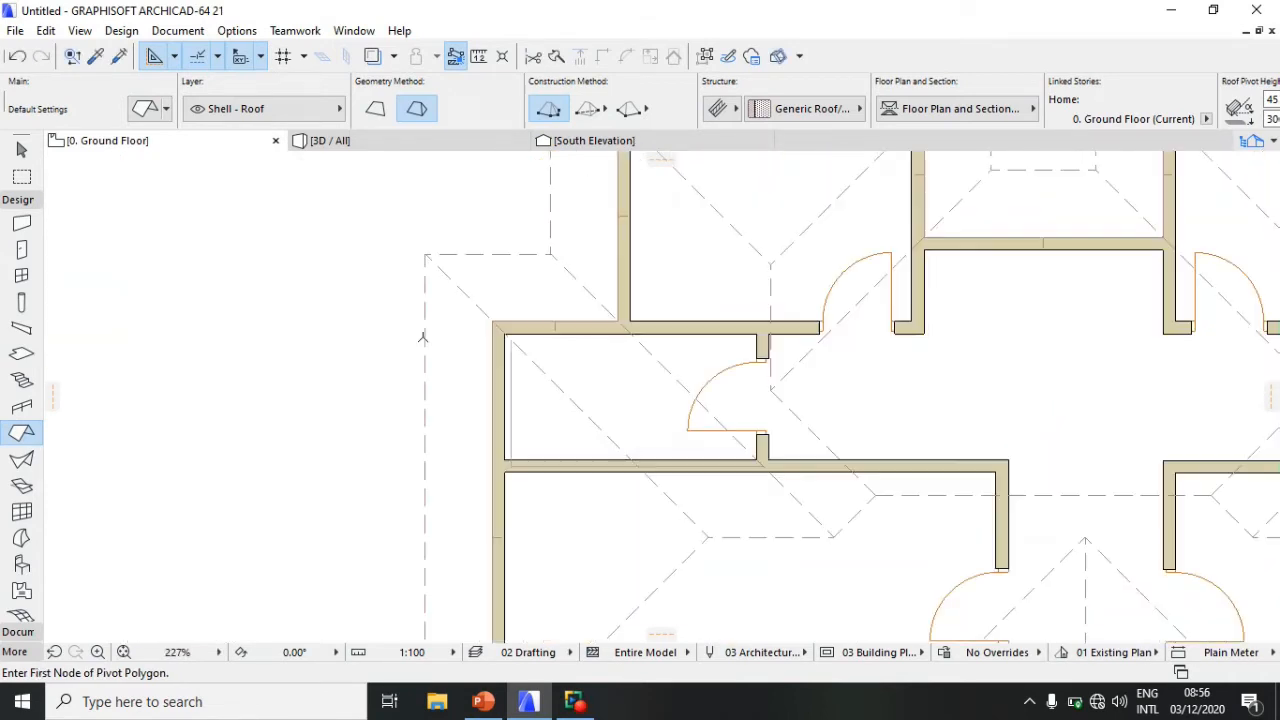
# Step: Examine the new roof and the brick walls from several sides in the 3D view
pyautogui.scroll(2, 531, 407)
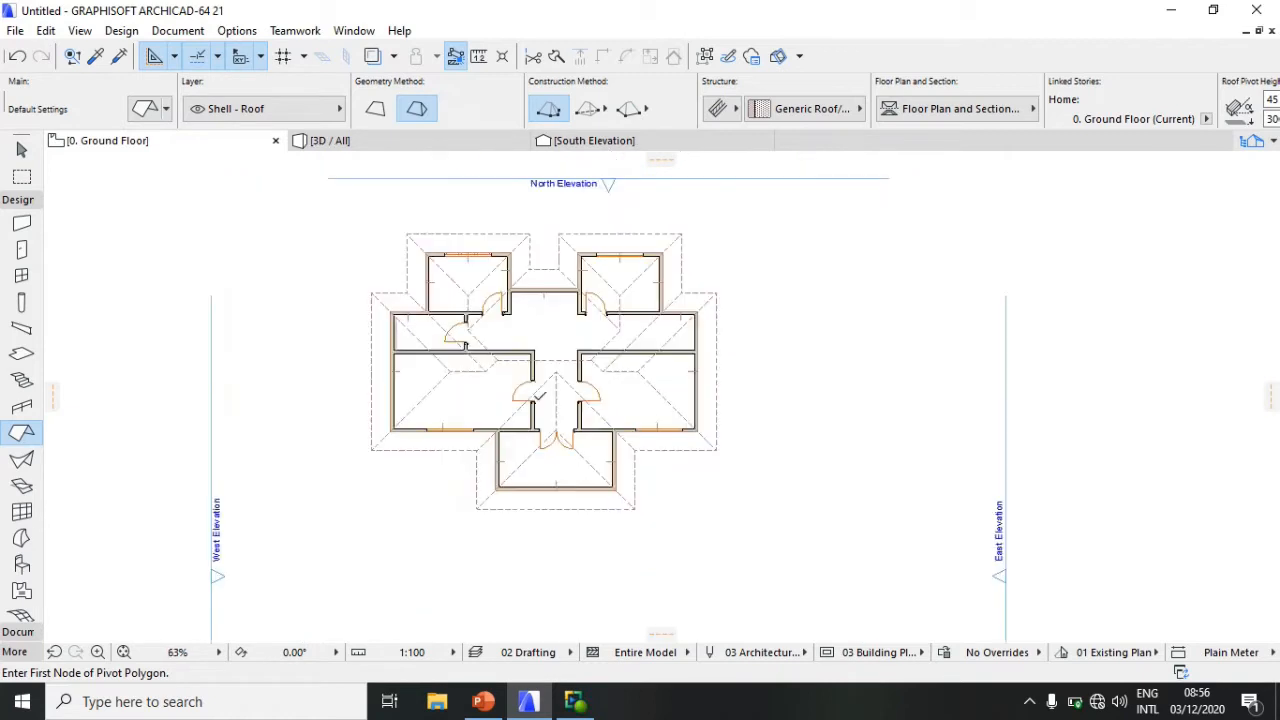
pyautogui.click(356, 148)
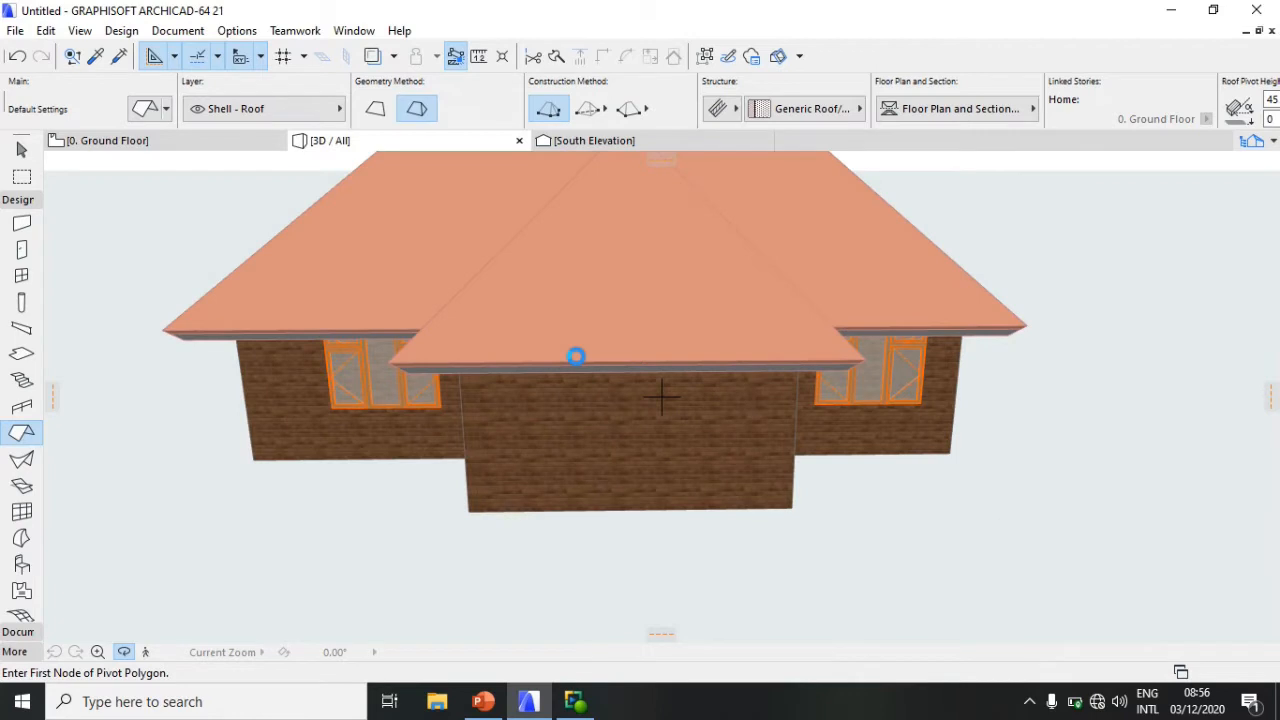
pyautogui.moveTo(651, 397)
pyautogui.keyDown('shift'); pyautogui.mouseDown(button='middle')
pyautogui.moveTo(780, 394)
pyautogui.moveTo(623, 400)
pyautogui.moveTo(444, 377)
pyautogui.moveTo(409, 357)
pyautogui.moveTo(577, 363)
pyautogui.moveTo(660, 395)
pyautogui.moveTo(680, 383)
pyautogui.moveTo(526, 323)
pyautogui.moveTo(554, 360)
pyautogui.moveTo(843, 403)
pyautogui.moveTo(434, 383)
pyautogui.moveTo(711, 381)
pyautogui.moveTo(551, 391)
pyautogui.moveTo(829, 363)
pyautogui.moveTo(658, 385)
pyautogui.mouseUp(button='middle'); pyautogui.keyUp('shift')
pyautogui.scroll(5, 658, 385)
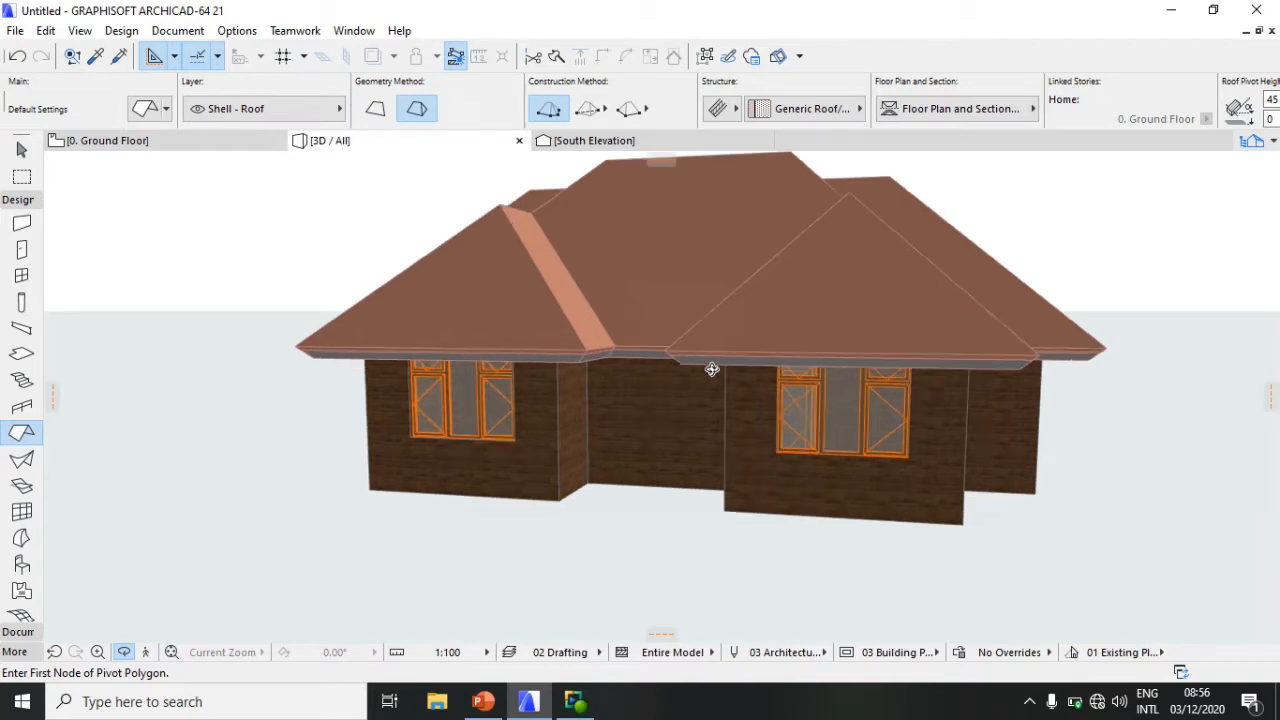
pyautogui.scroll(-3, 711, 367)
pyautogui.keyDown('shift'); pyautogui.moveTo(786, 383); pyautogui.dragTo(634, 423, button='middle'); pyautogui.keyUp('shift')
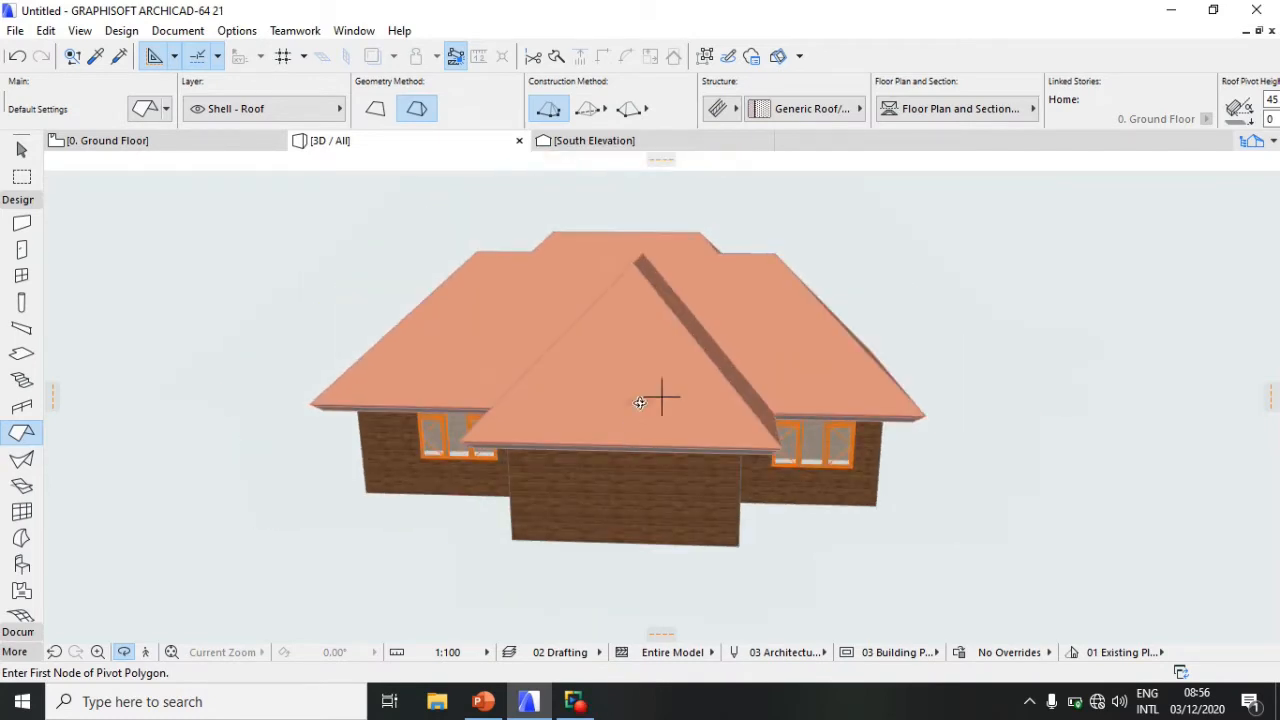
# Step: Select the roof on the ground floor plan and set its pitch to 30° with vertical roof edges
pyautogui.click(107, 141)
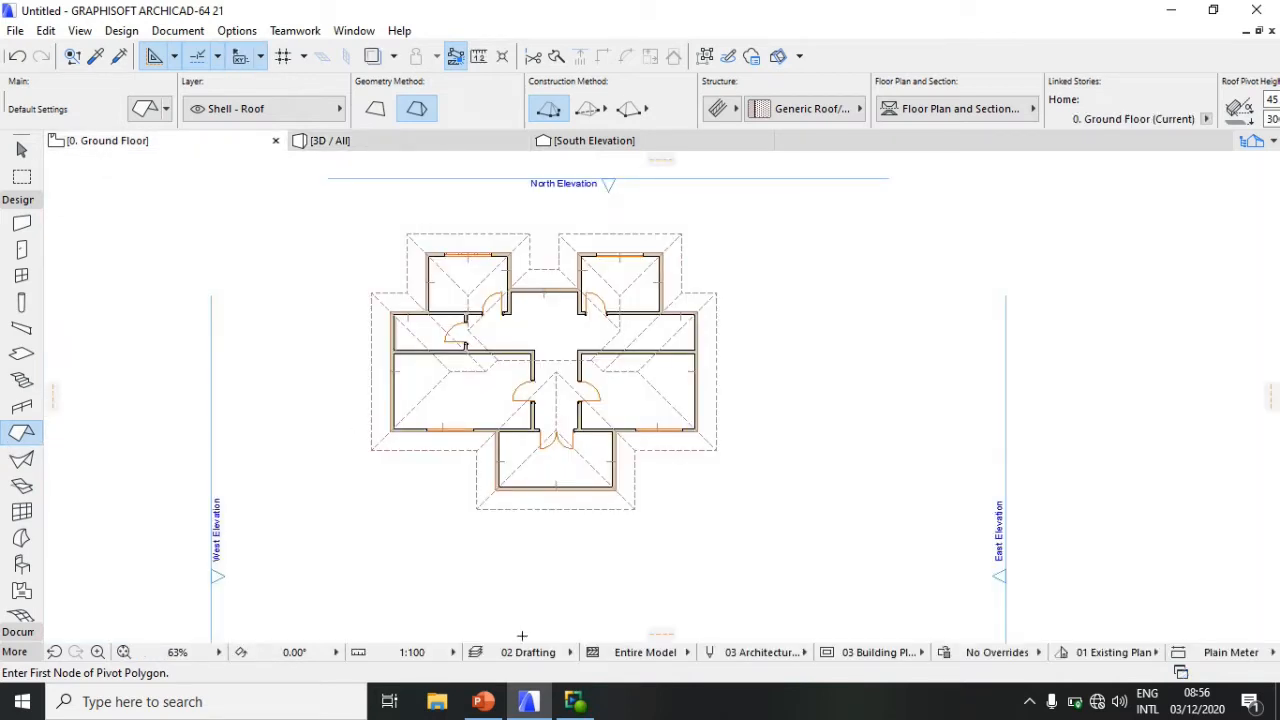
pyautogui.hotkey('ctrl', 'a')
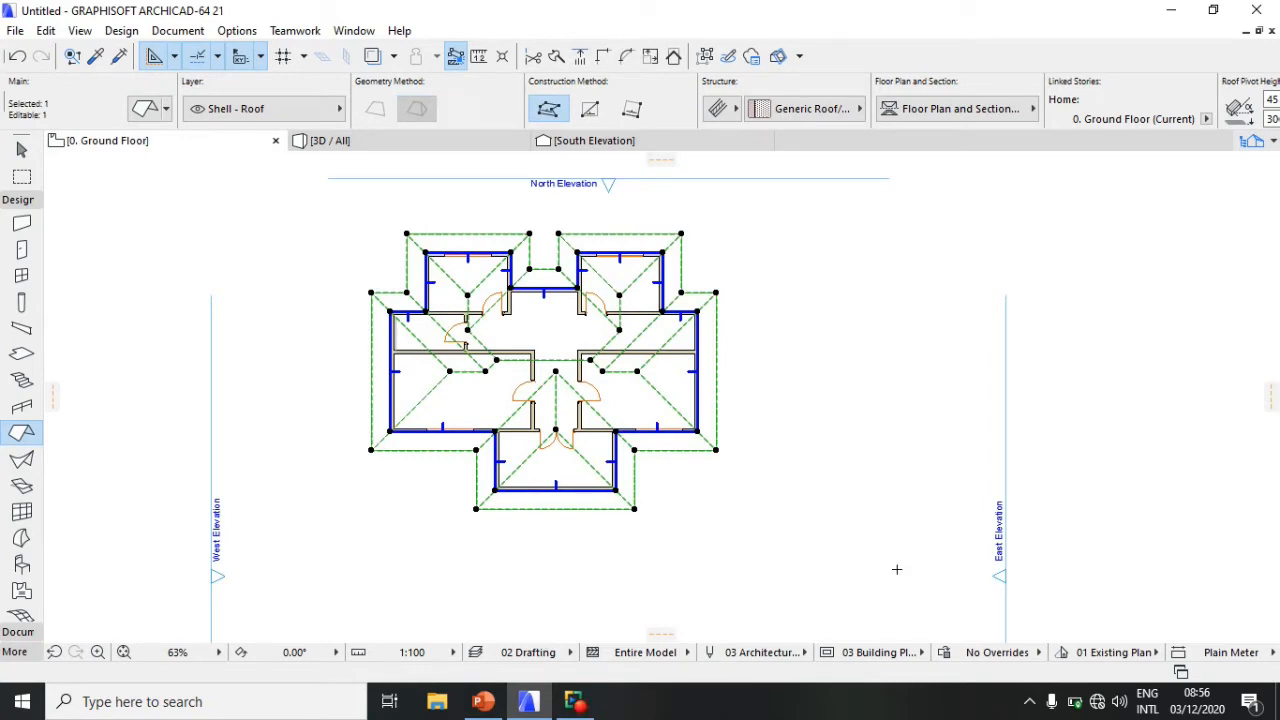
pyautogui.hotkey('ctrl', 't')
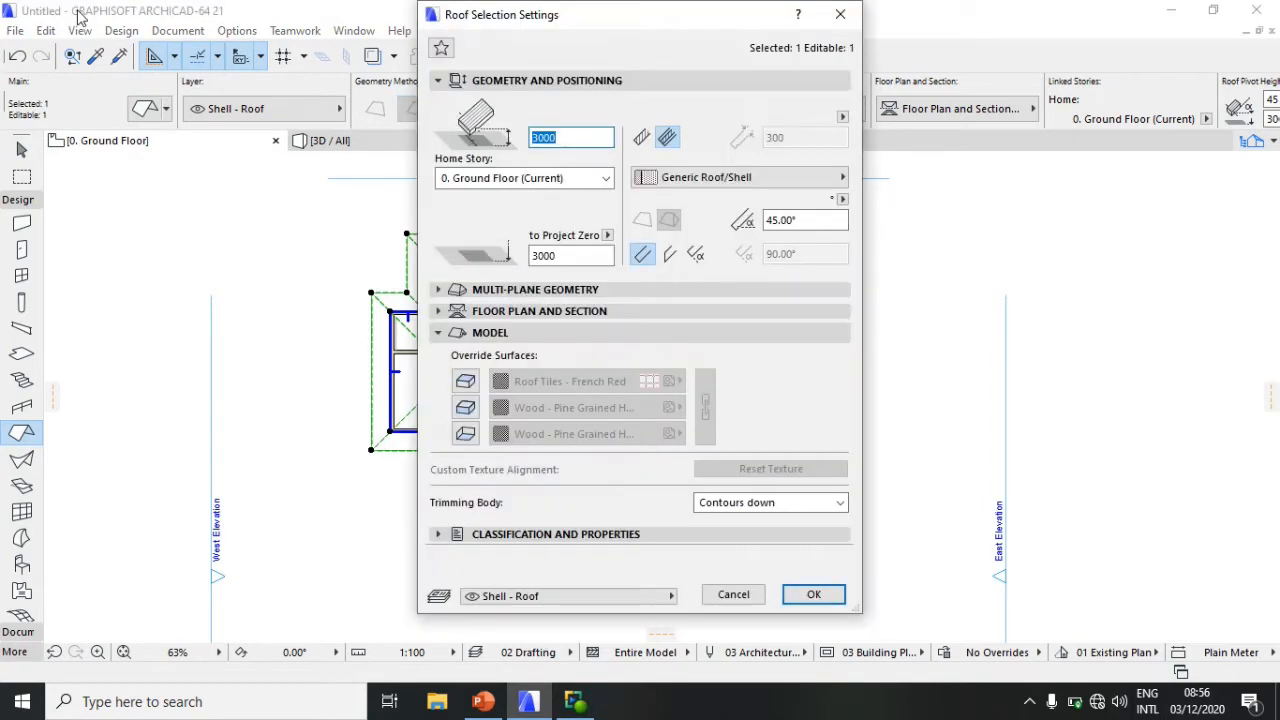
pyautogui.click(806, 220)
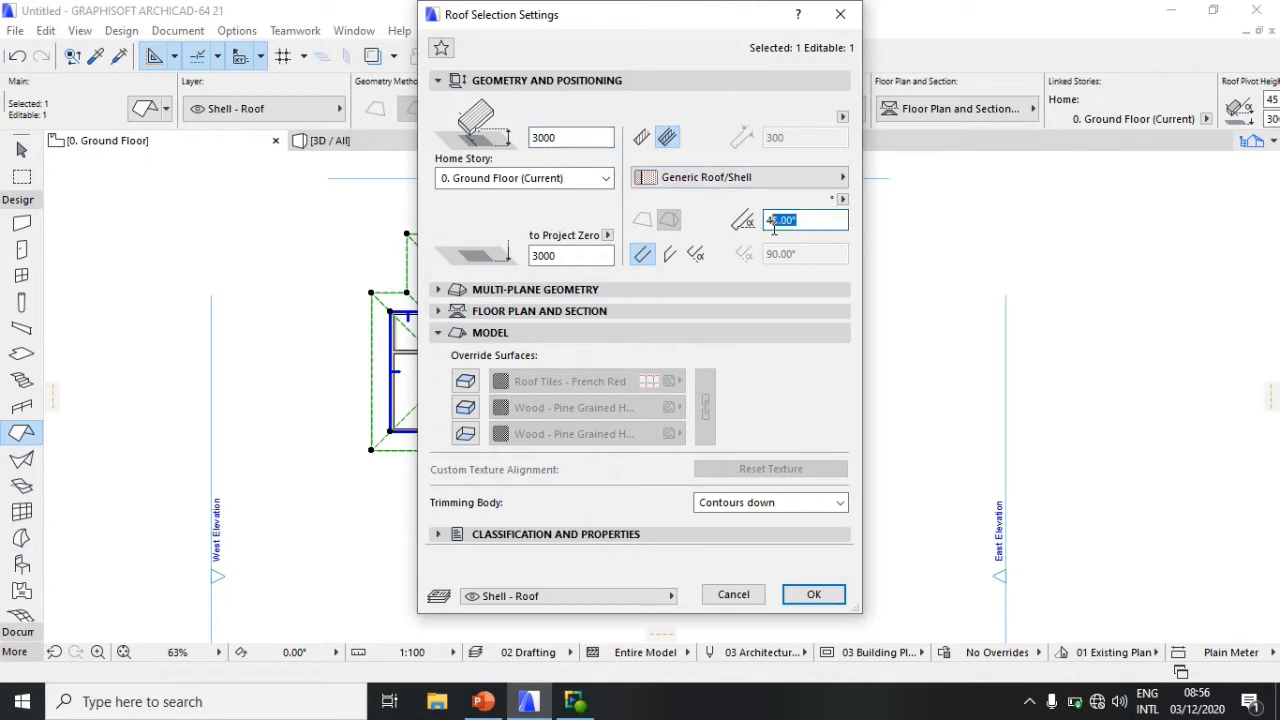
pyautogui.write('30')
pyautogui.click(671, 257)
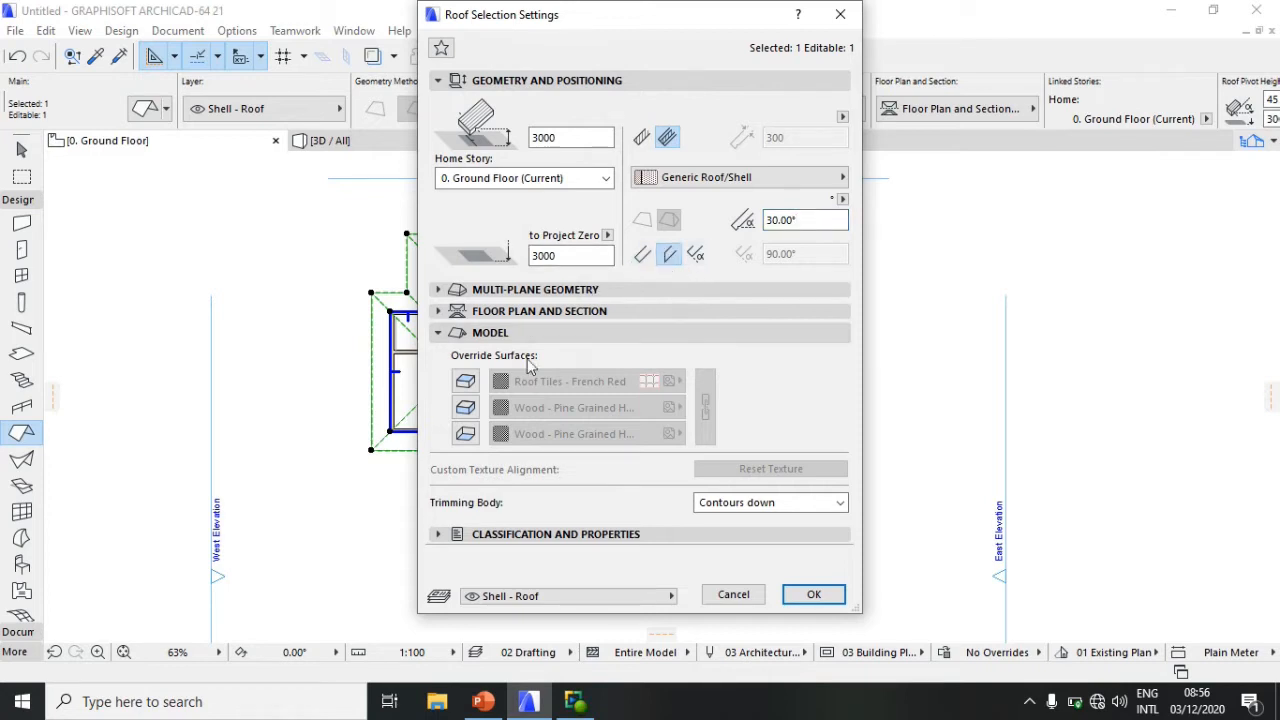
# Step: Override the roof's top, edge and bottom surfaces, using Paint - Cobalt Blue for the top
pyautogui.click(465, 382)
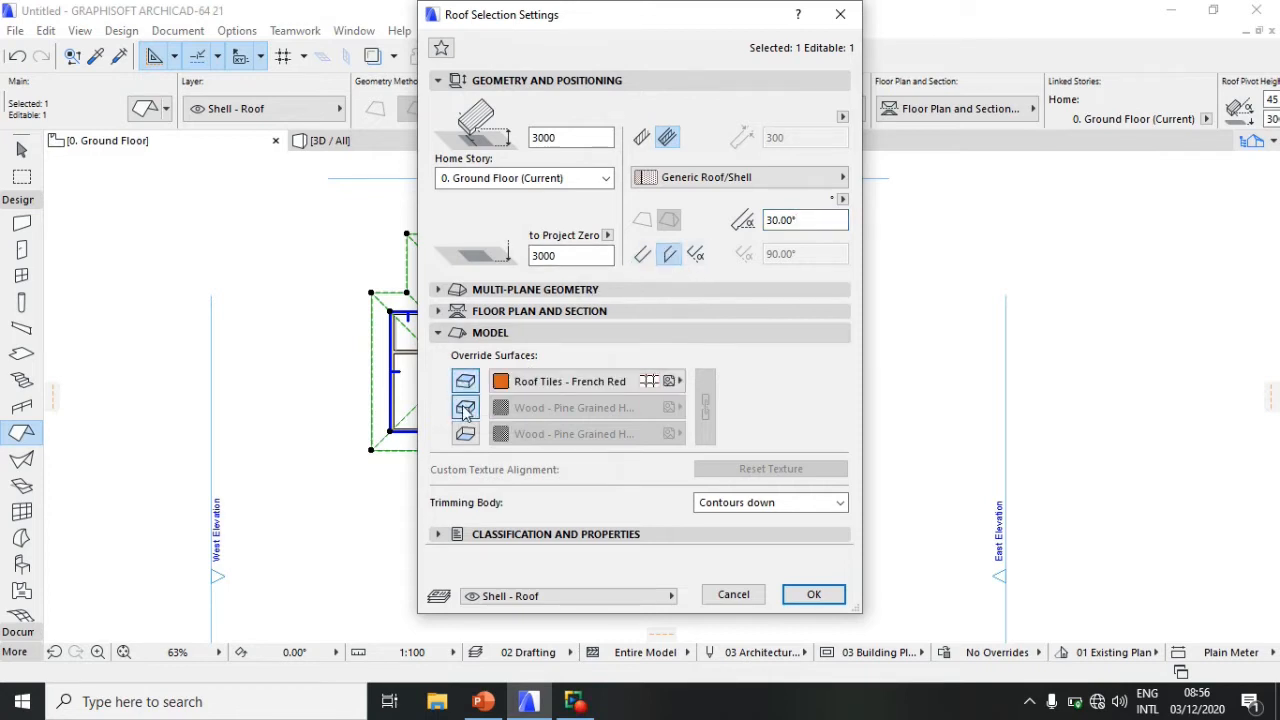
pyautogui.click(465, 408)
pyautogui.click(465, 434)
pyautogui.click(535, 386)
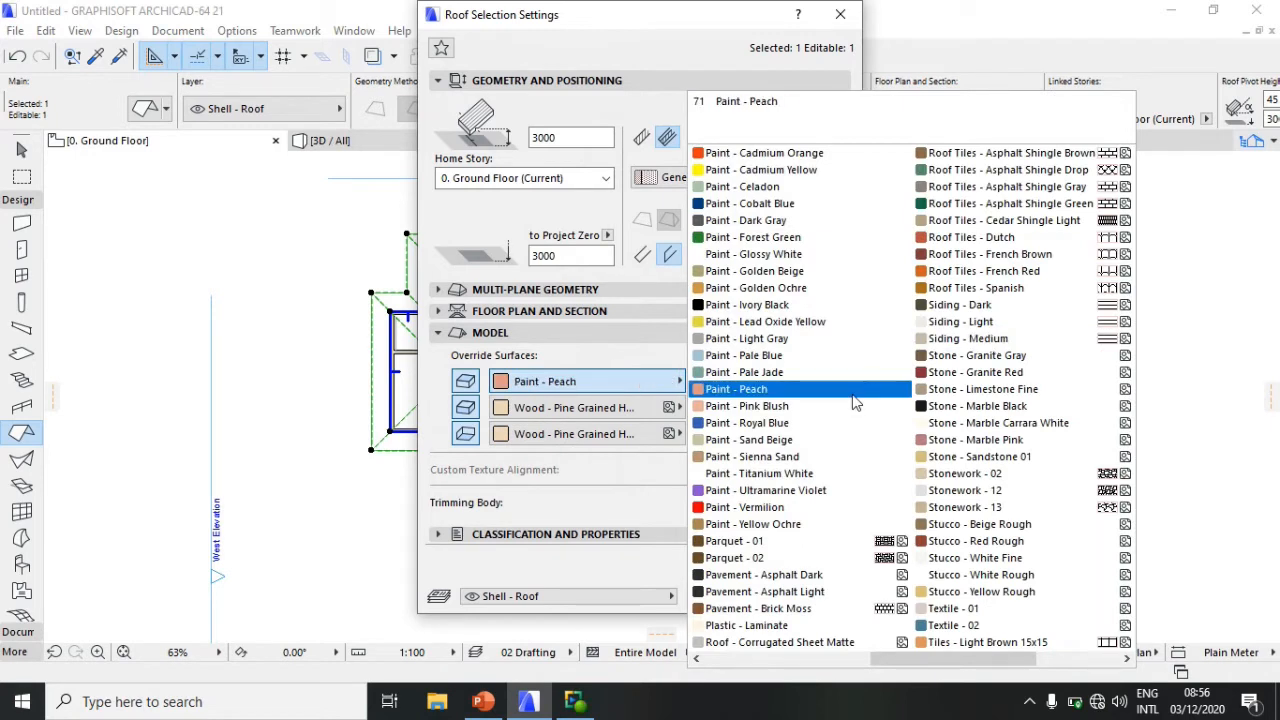
pyautogui.click(771, 205)
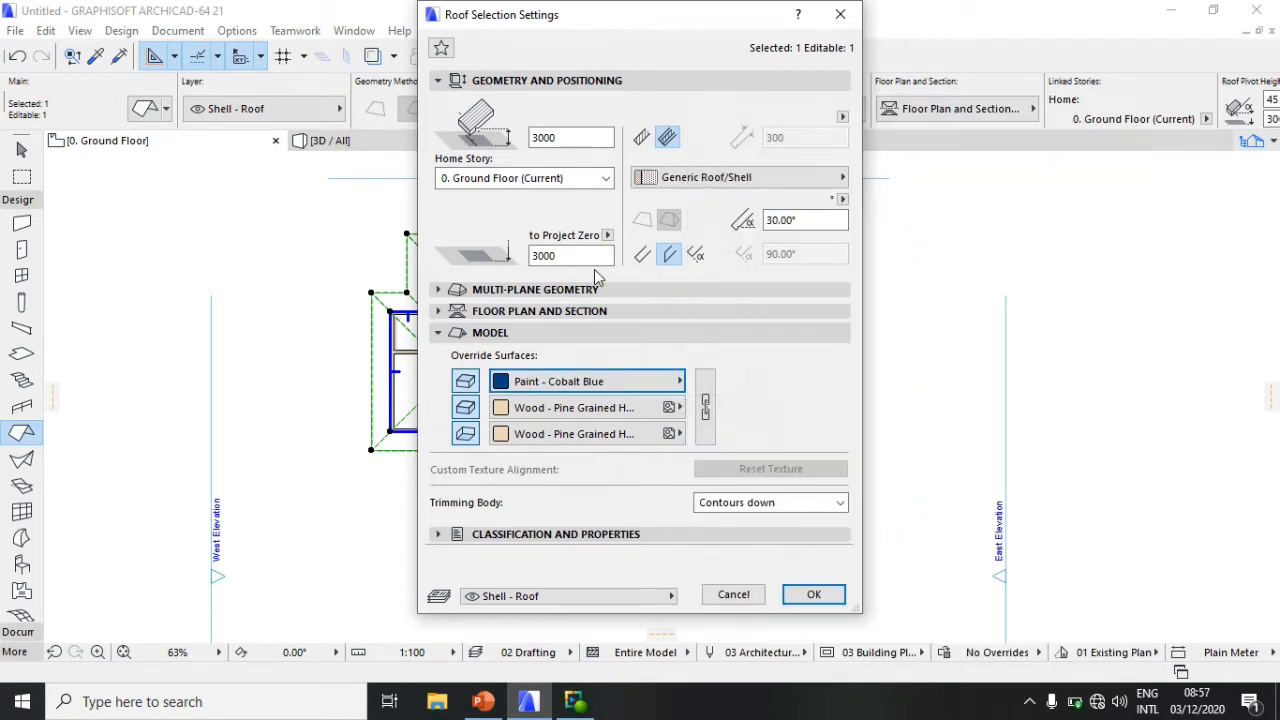
# Step: Switch the roof to a basic structure 150 thick with a 600 eaves overhang offset, and apply the settings
pyautogui.click(642, 139)
pyautogui.write('150')
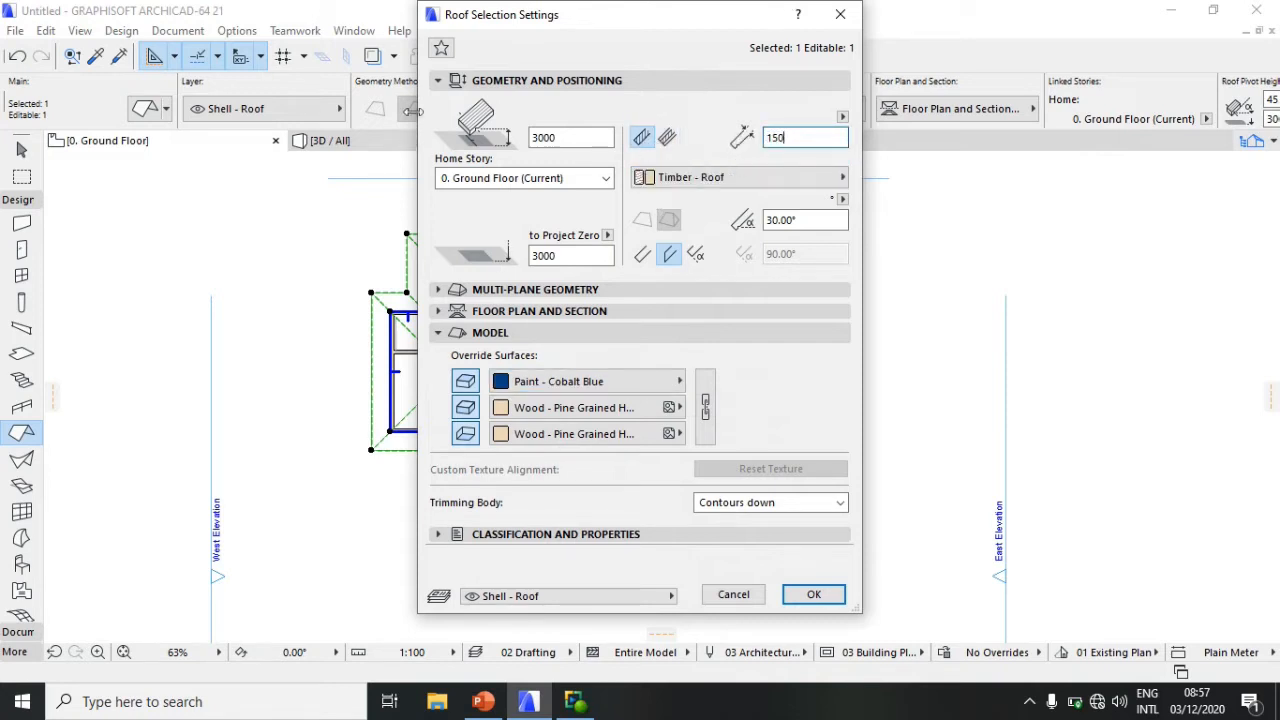
pyautogui.click(505, 292)
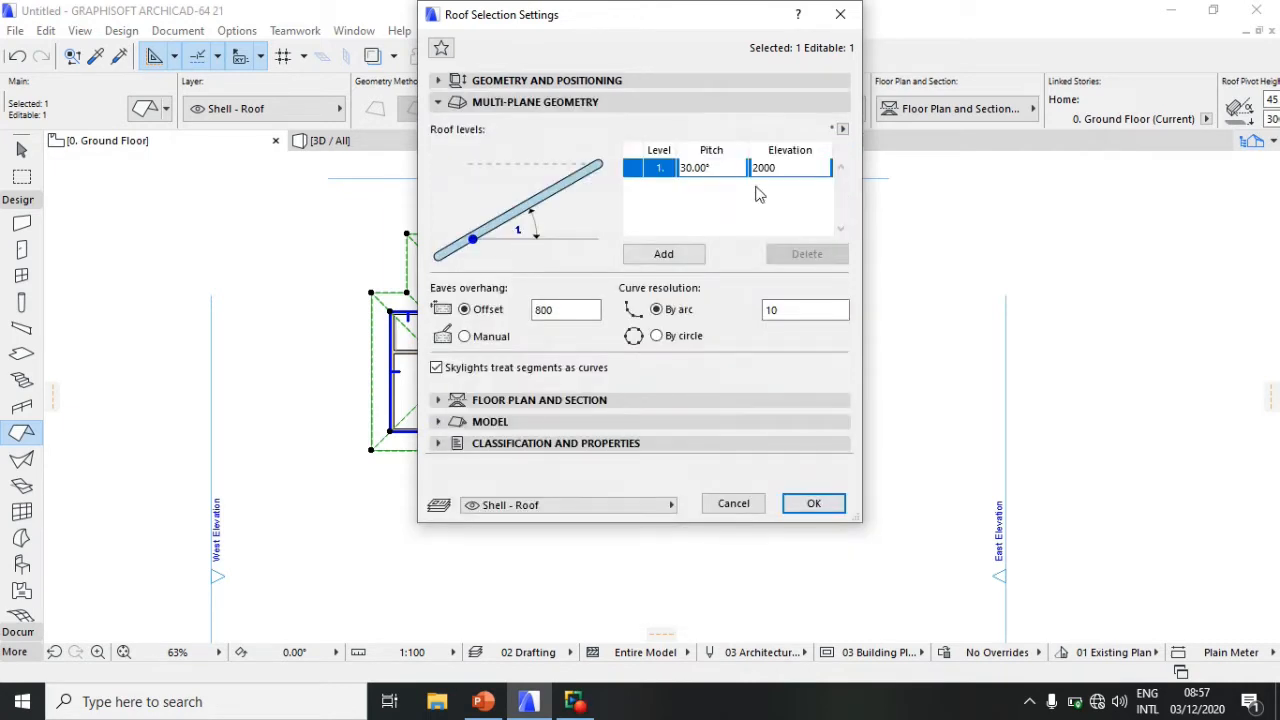
pyautogui.doubleClick(568, 309)
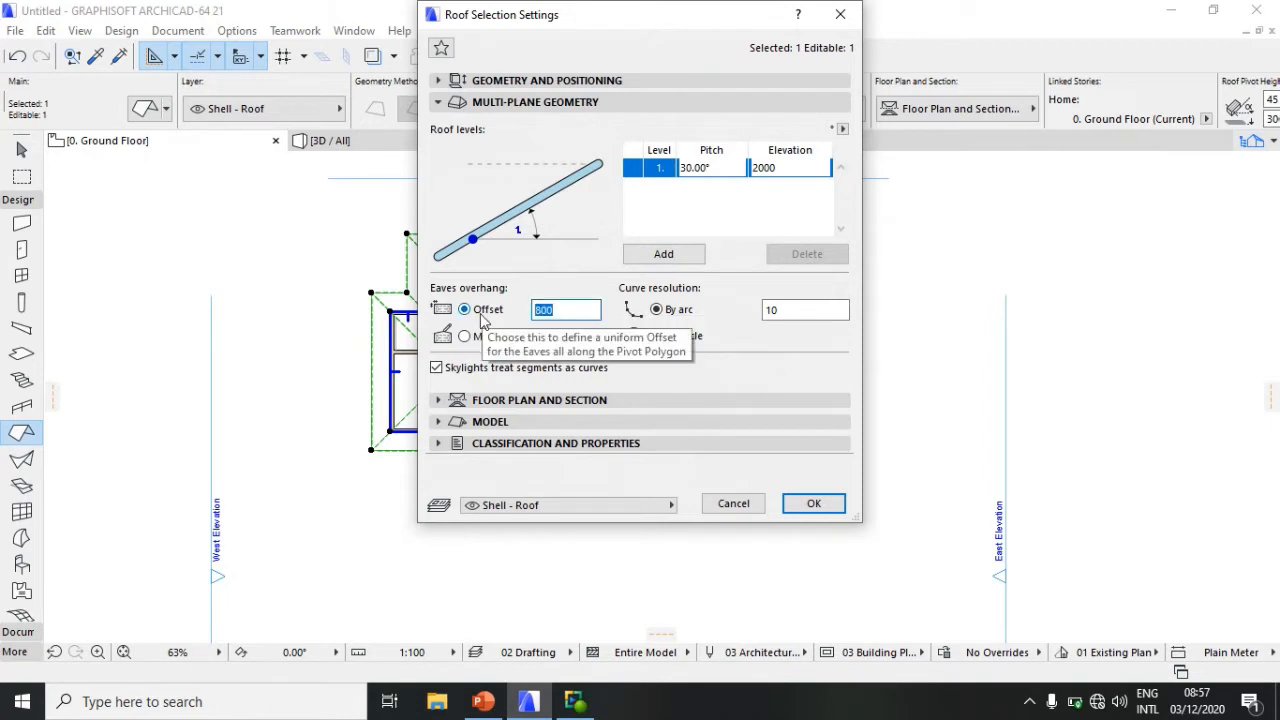
pyautogui.write('6')
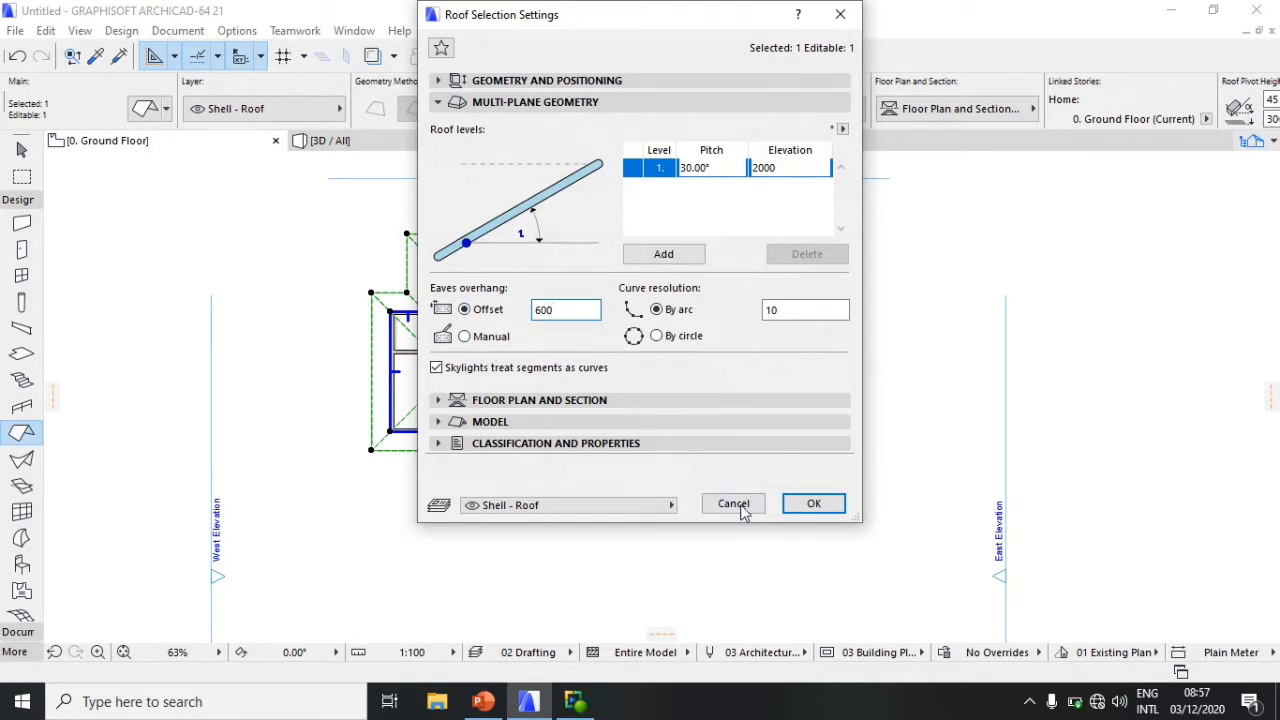
pyautogui.click(814, 505)
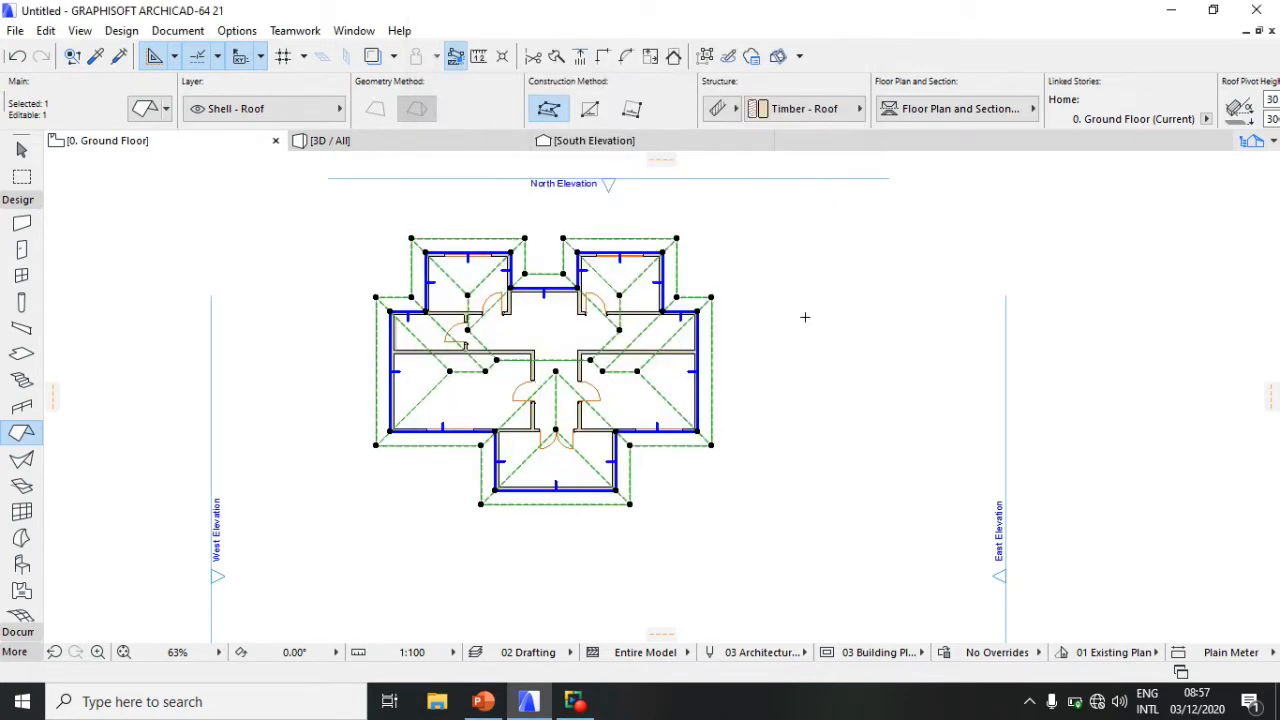
pyautogui.press('Escape')
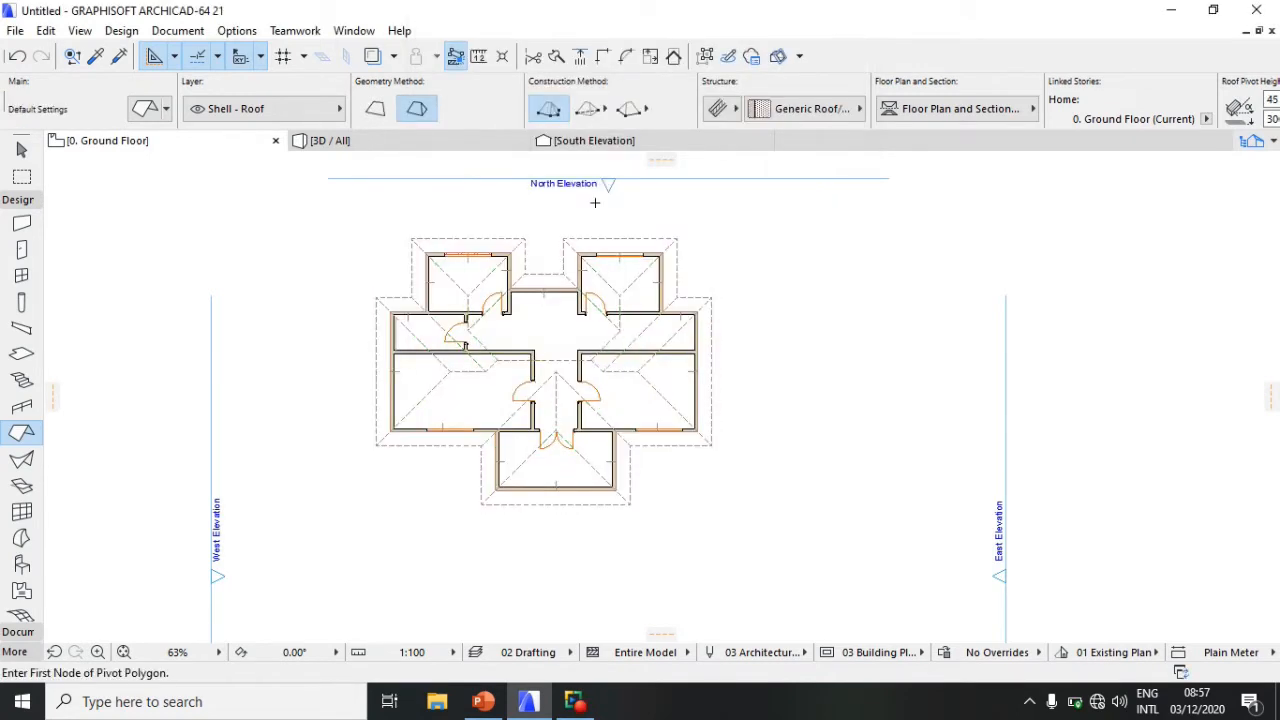
# Step: Examine the blue roof, its eaves and the brick walls from the front and rear in the 3D view
pyautogui.click(378, 150)
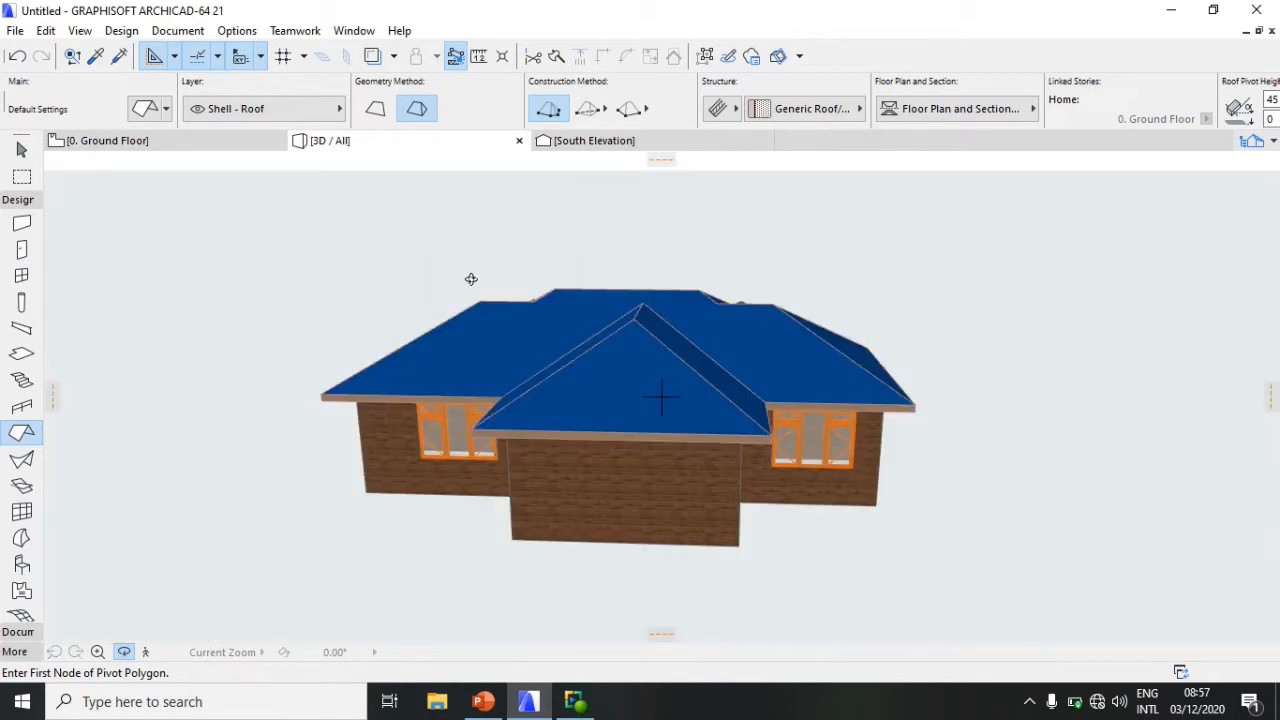
pyautogui.scroll(2, 623, 400)
pyautogui.scroll(-3, 625, 398)
pyautogui.moveTo(549, 451); pyautogui.dragTo(786, 420)
pyautogui.scroll(2, 532, 407)
pyautogui.scroll(-1, 531, 405)
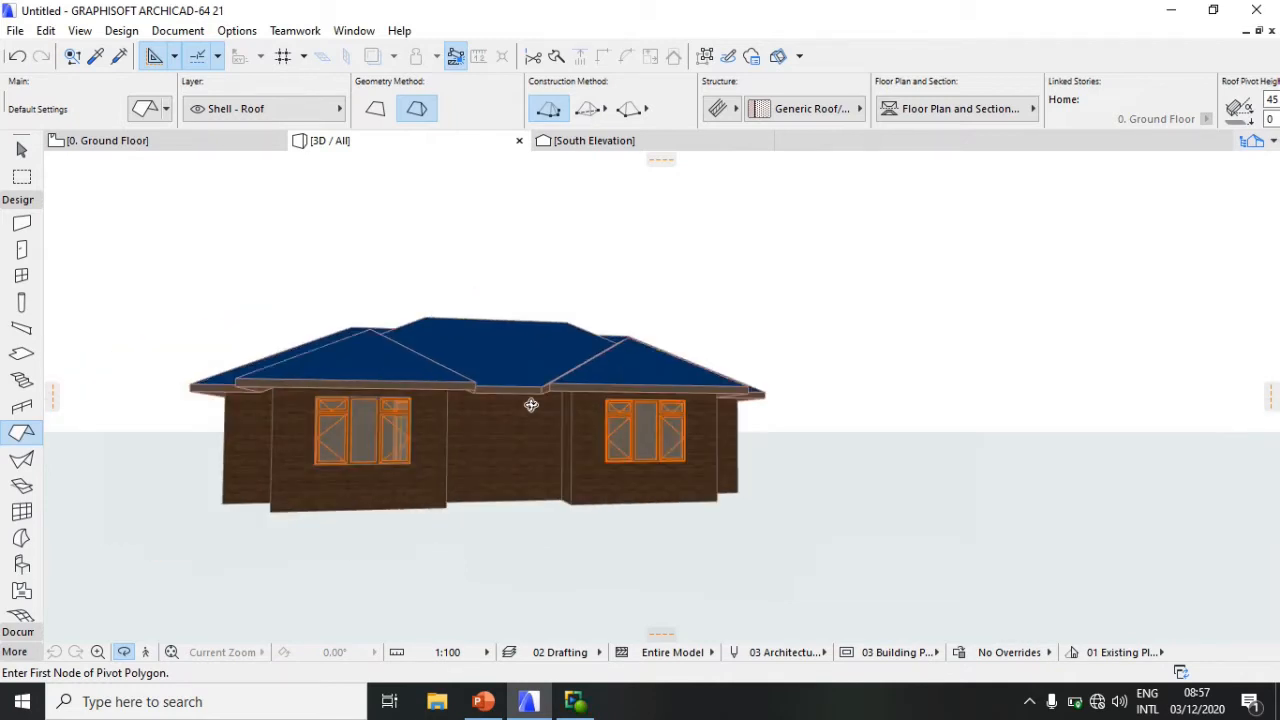
pyautogui.scroll(3, 505, 398)
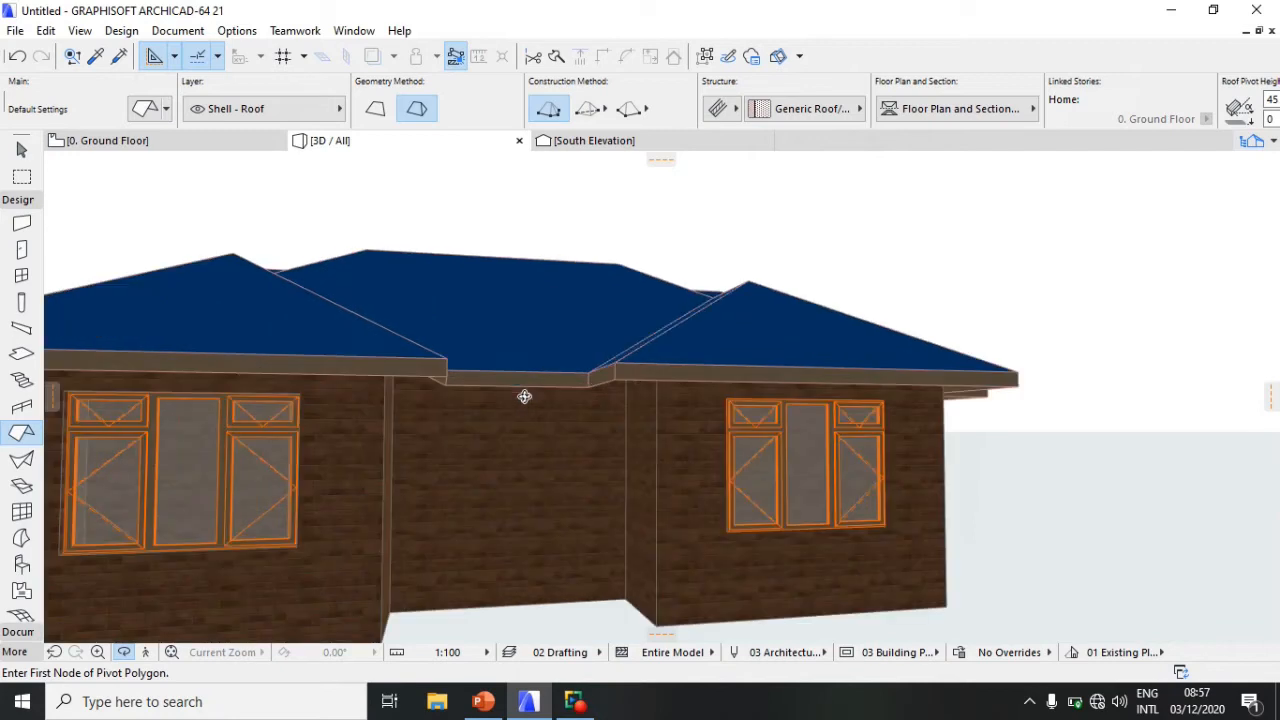
pyautogui.scroll(-5, 524, 396)
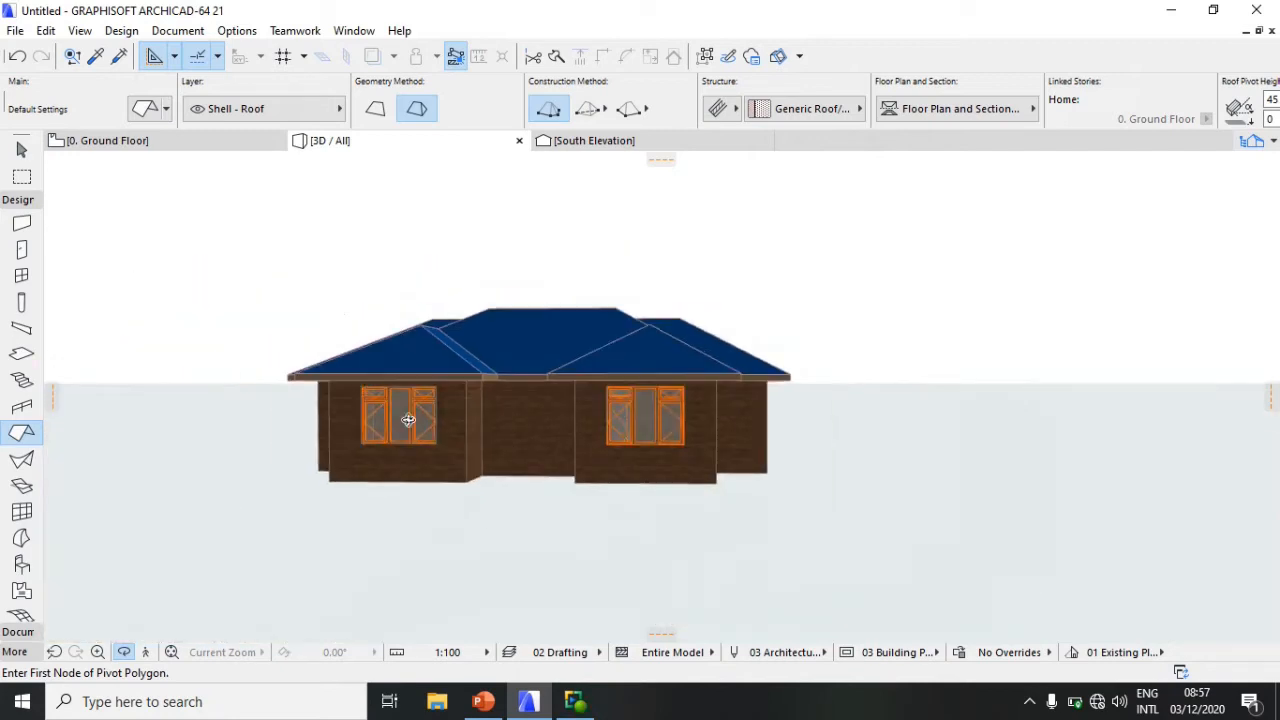
pyautogui.moveTo(617, 440); pyautogui.dragTo(360, 385)
pyautogui.scroll(2, 400, 469)
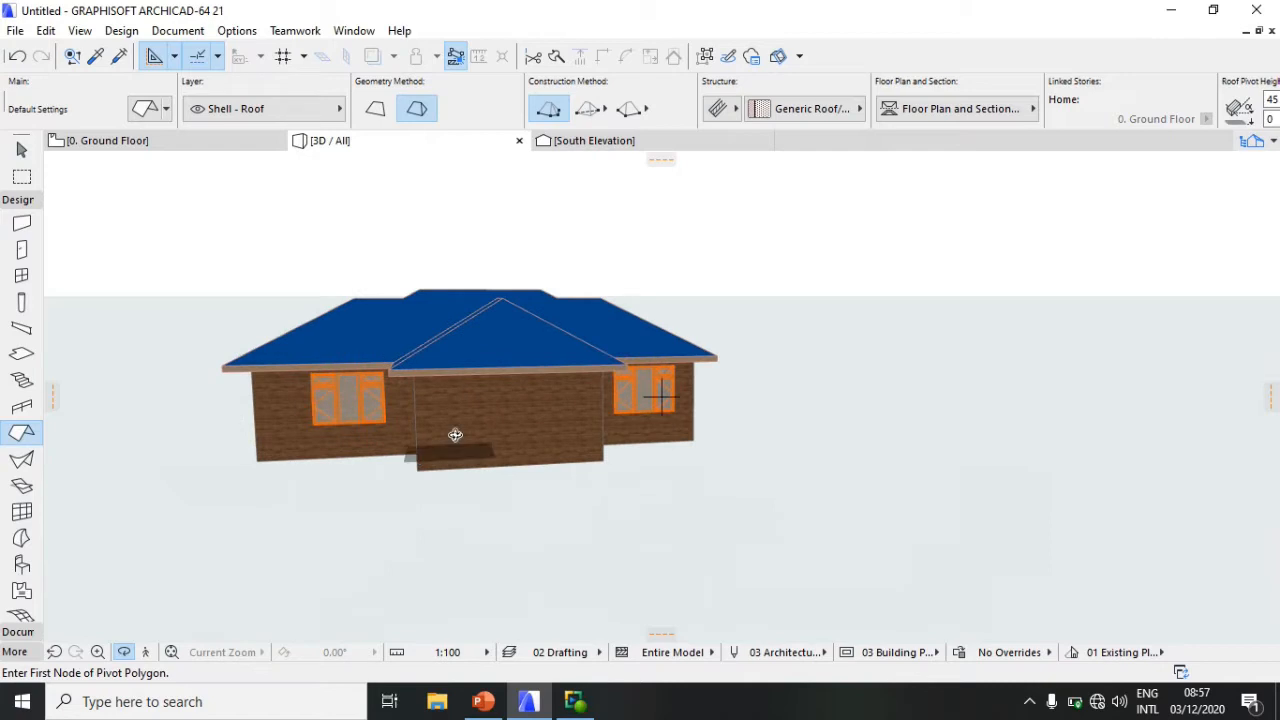
pyautogui.moveTo(455, 434); pyautogui.dragTo(434, 389)
pyautogui.scroll(1, 434, 389)
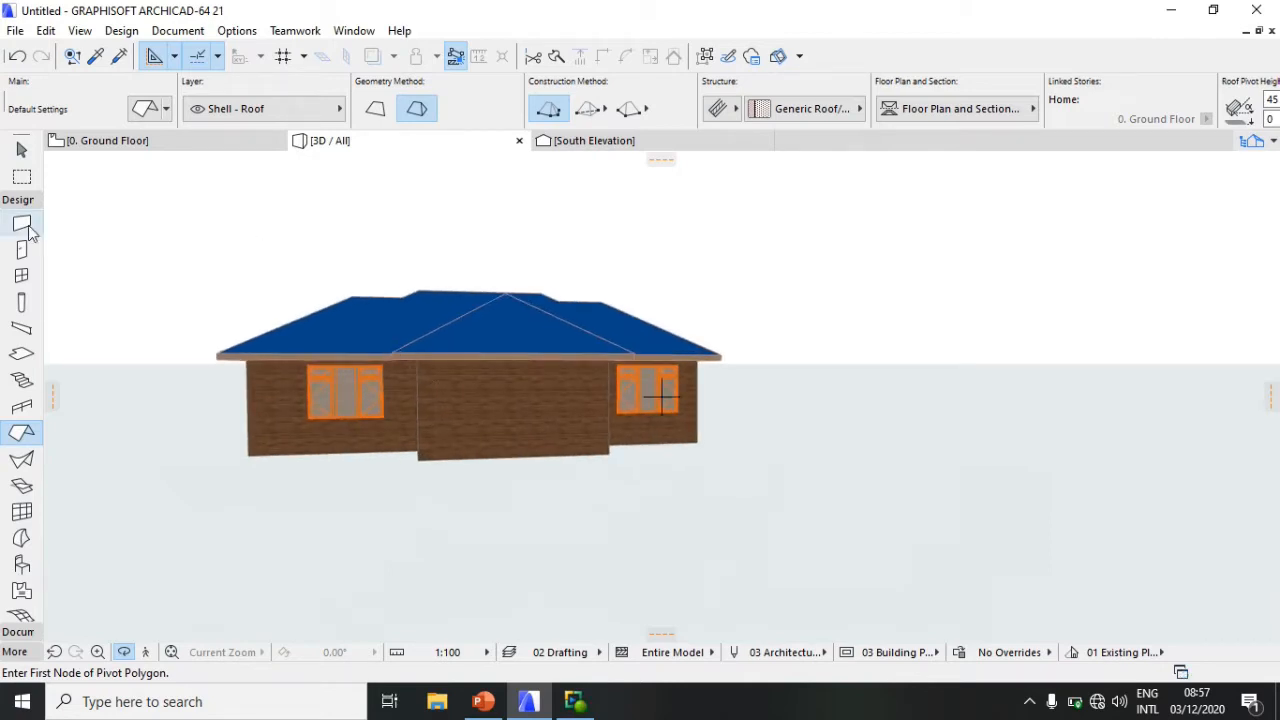
# Step: On the ground floor plan, draw a horizontal line from the roof node at the double door east into the adjoining wall
pyautogui.click(144, 141)
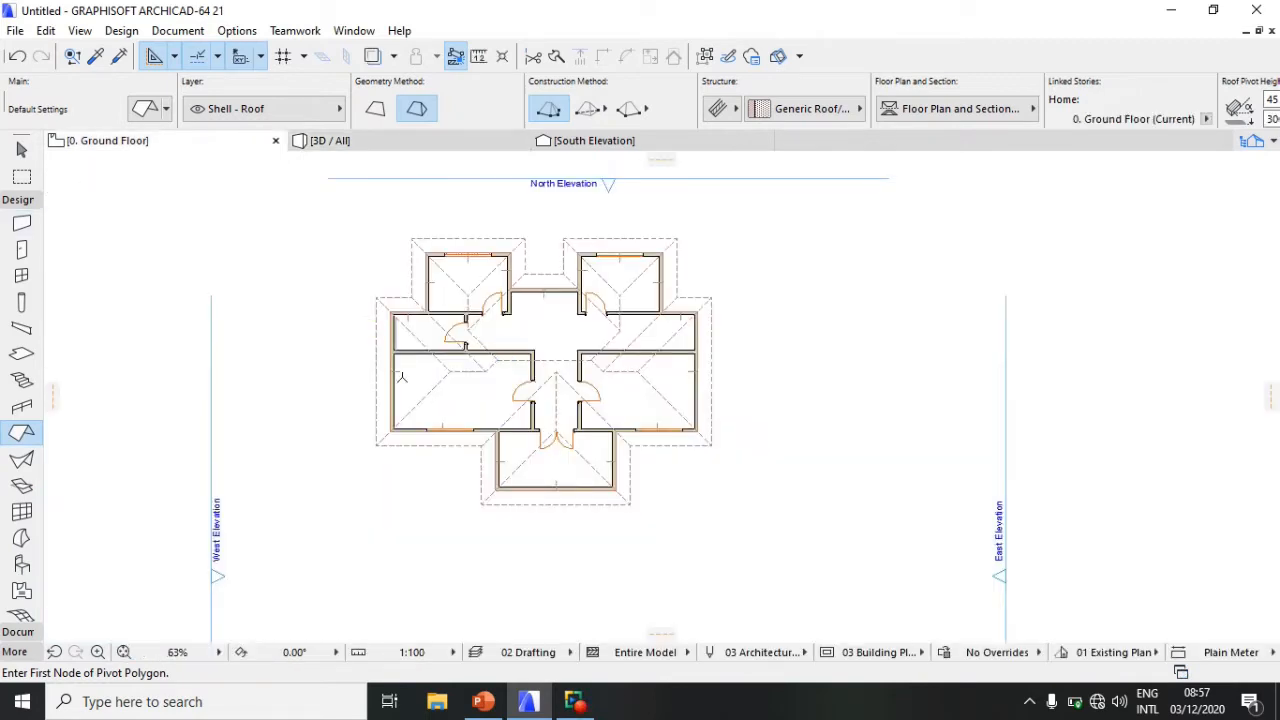
pyautogui.click(18, 632)
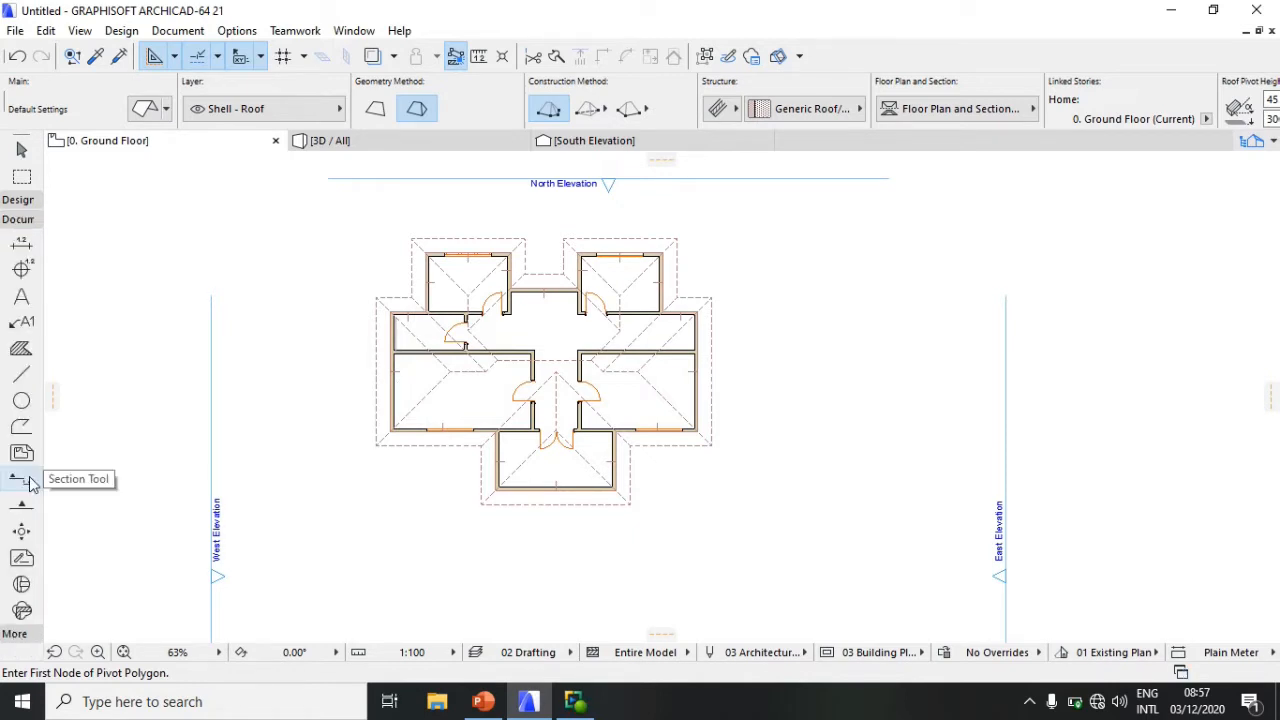
pyautogui.click(22, 374)
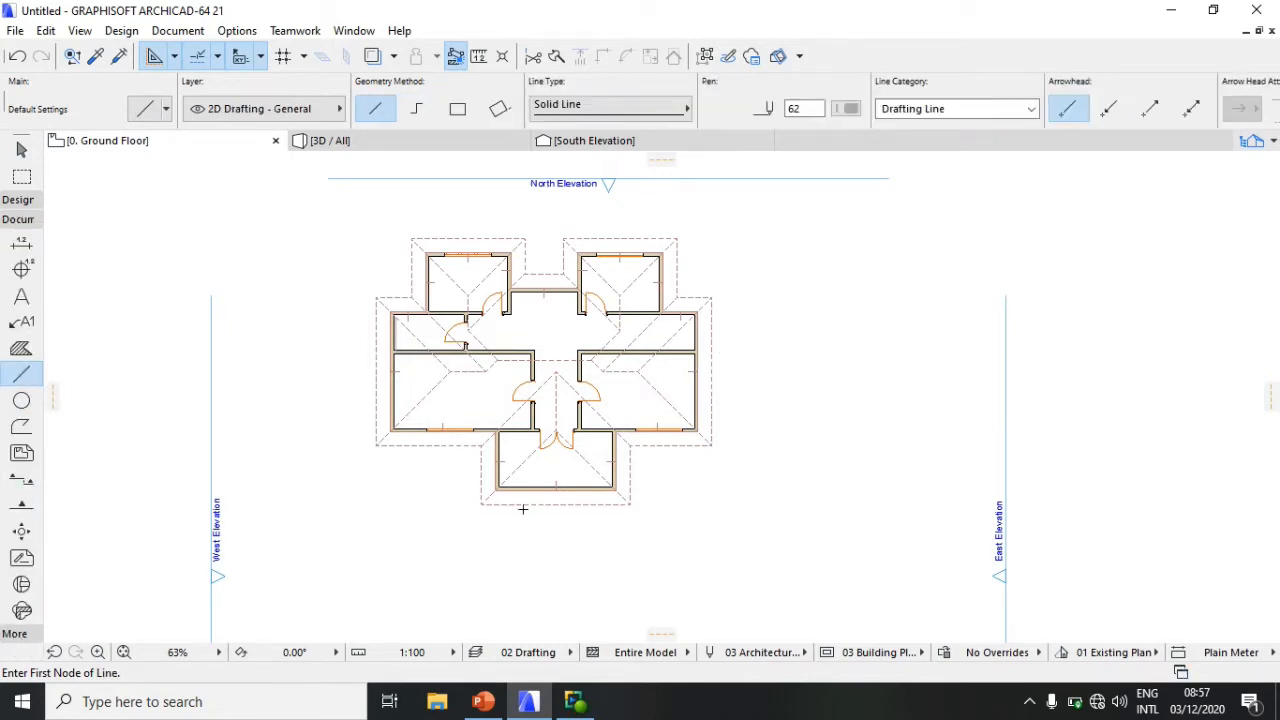
pyautogui.scroll(10, 181, 345)
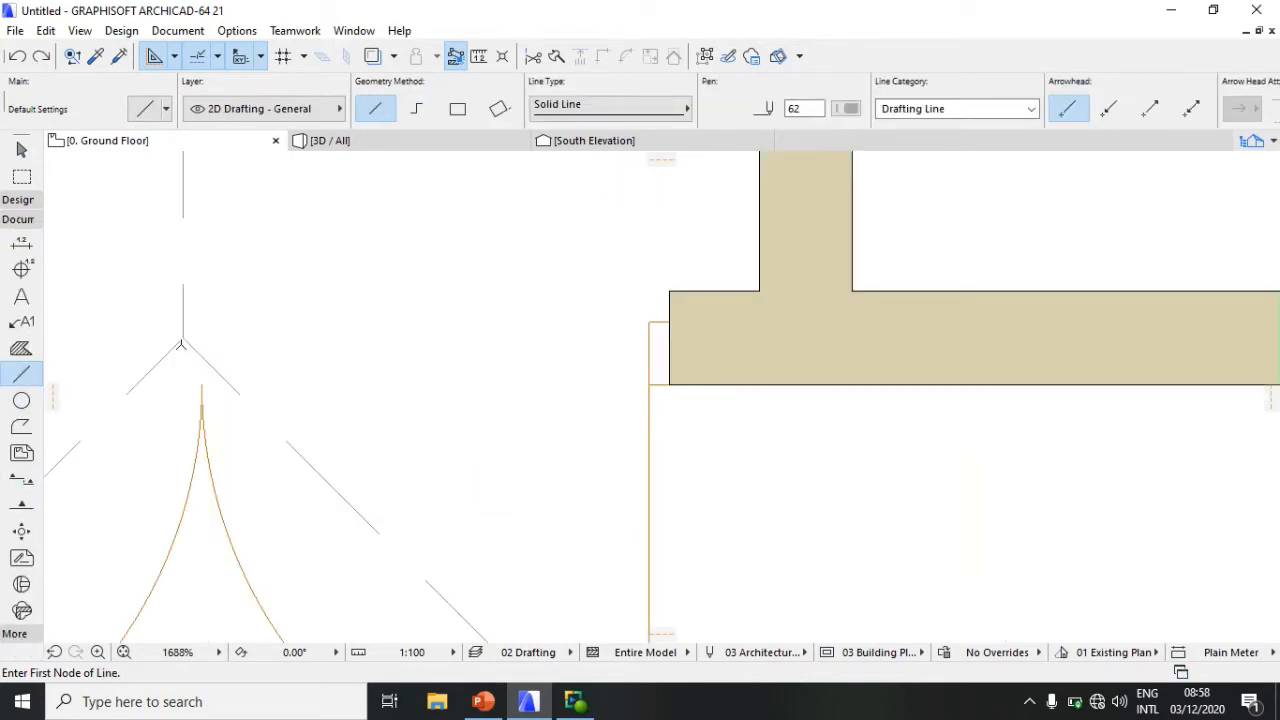
pyautogui.click(183, 337)
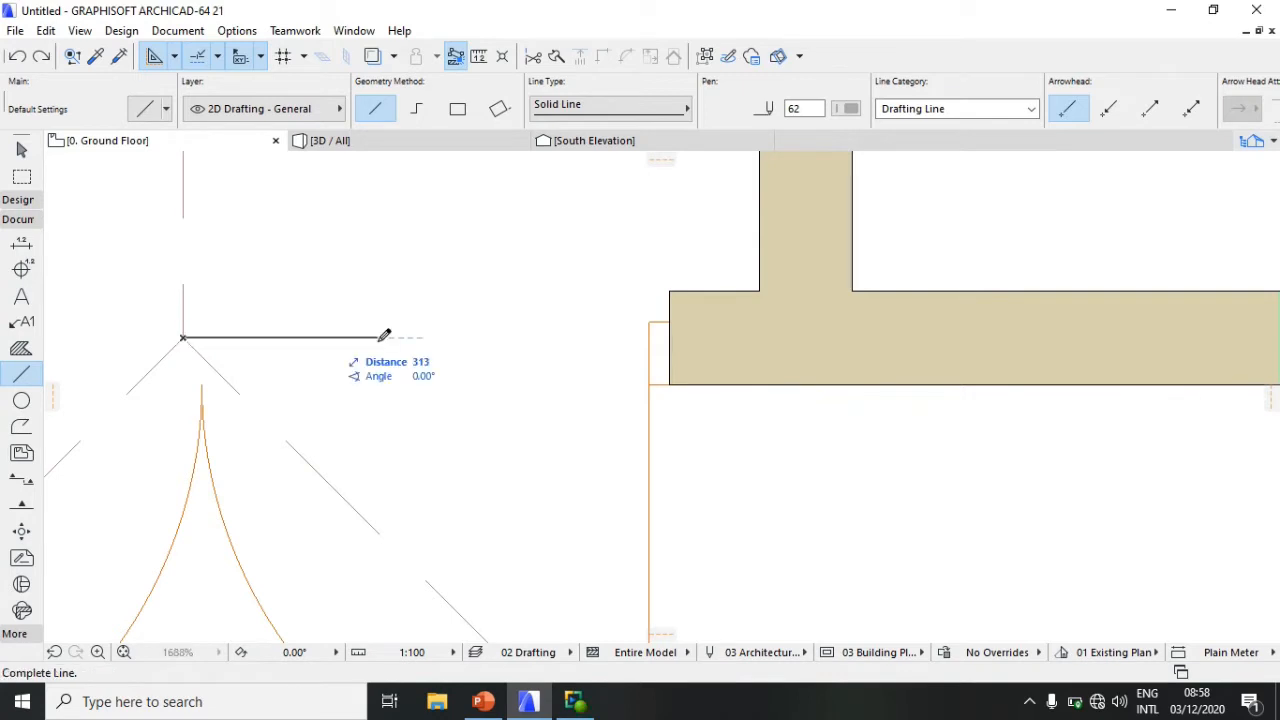
pyautogui.click(718, 331)
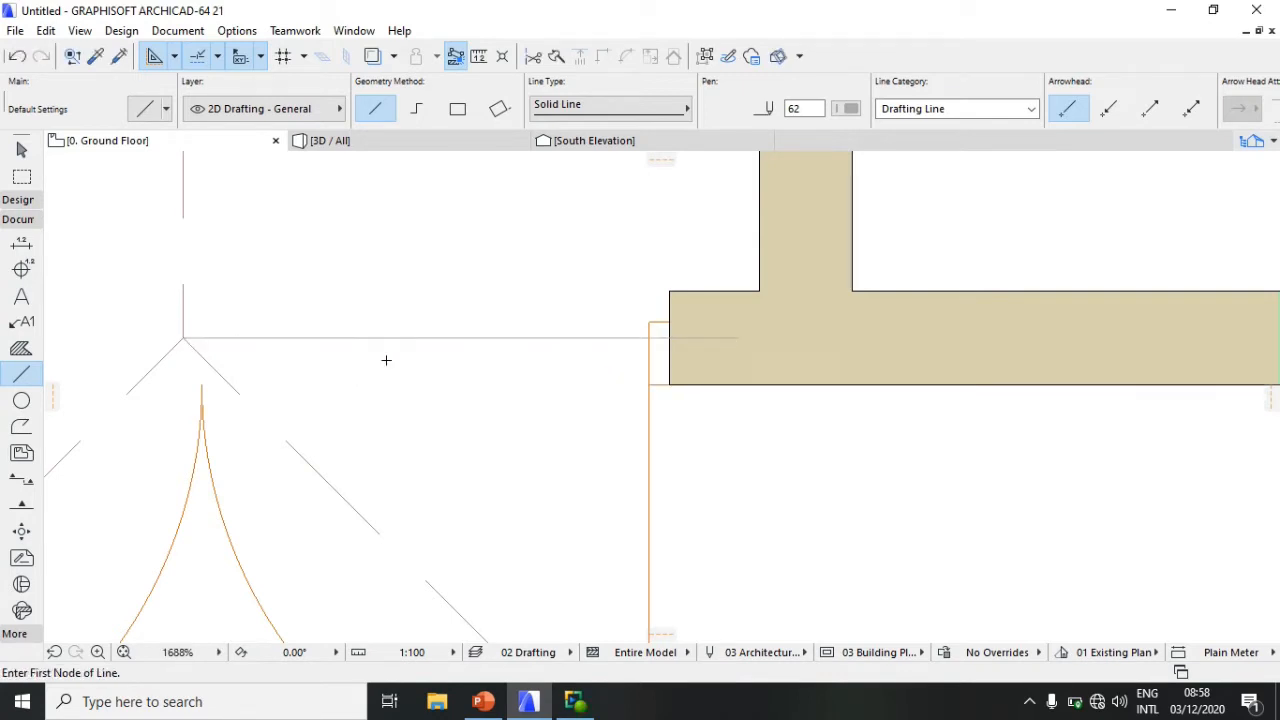
# Step: Select all the drafting lines on the ground floor plan
pyautogui.click(34, 156)
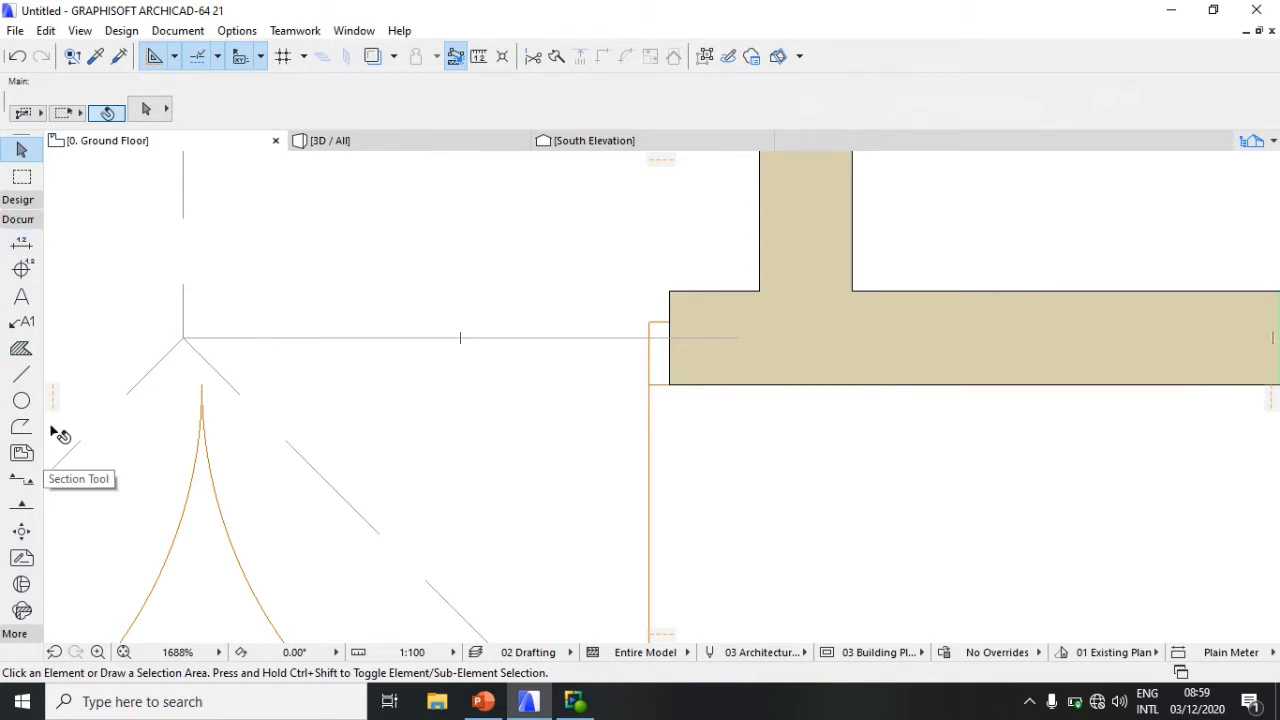
pyautogui.click(22, 376)
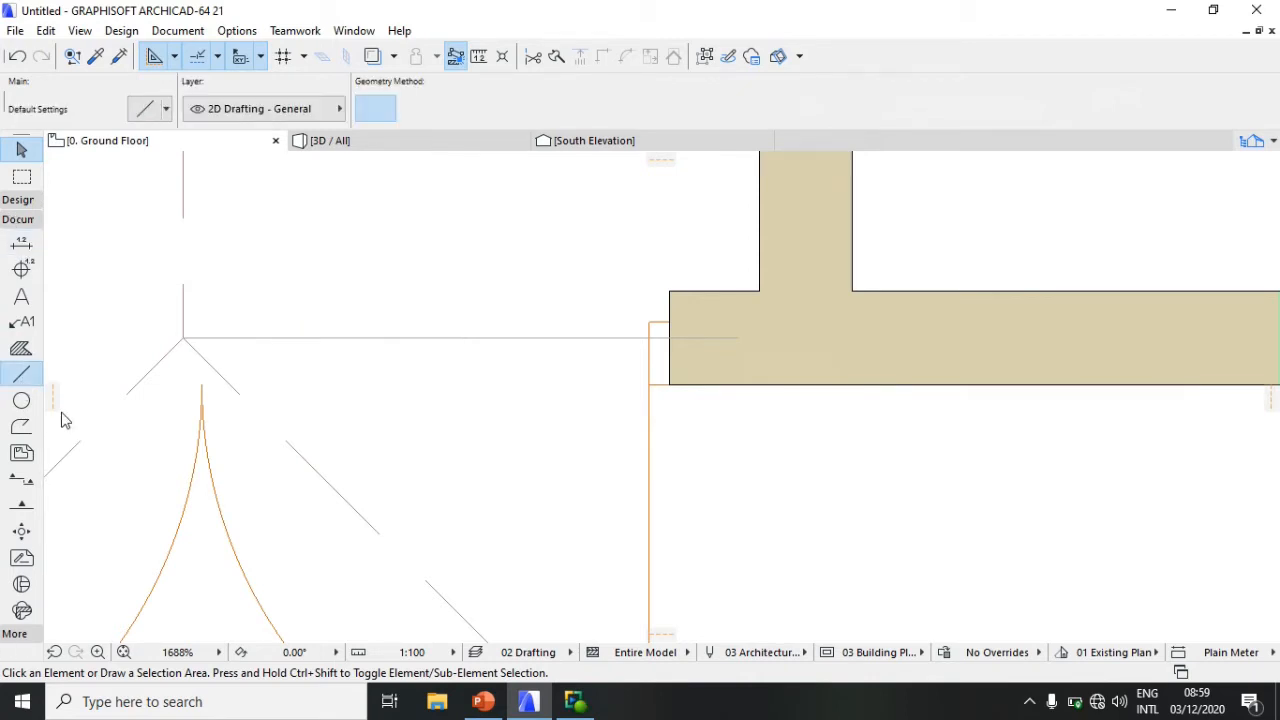
pyautogui.hotkey('ctrl', 'a')
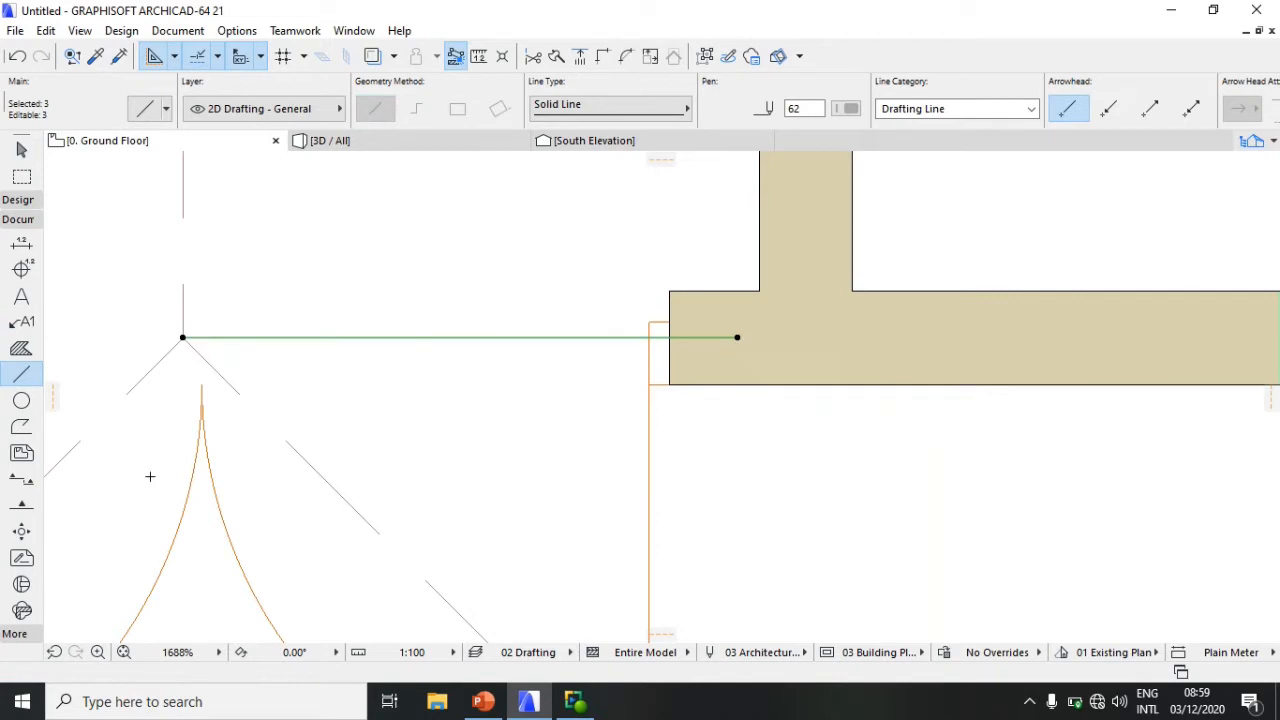
pyautogui.click(22, 149)
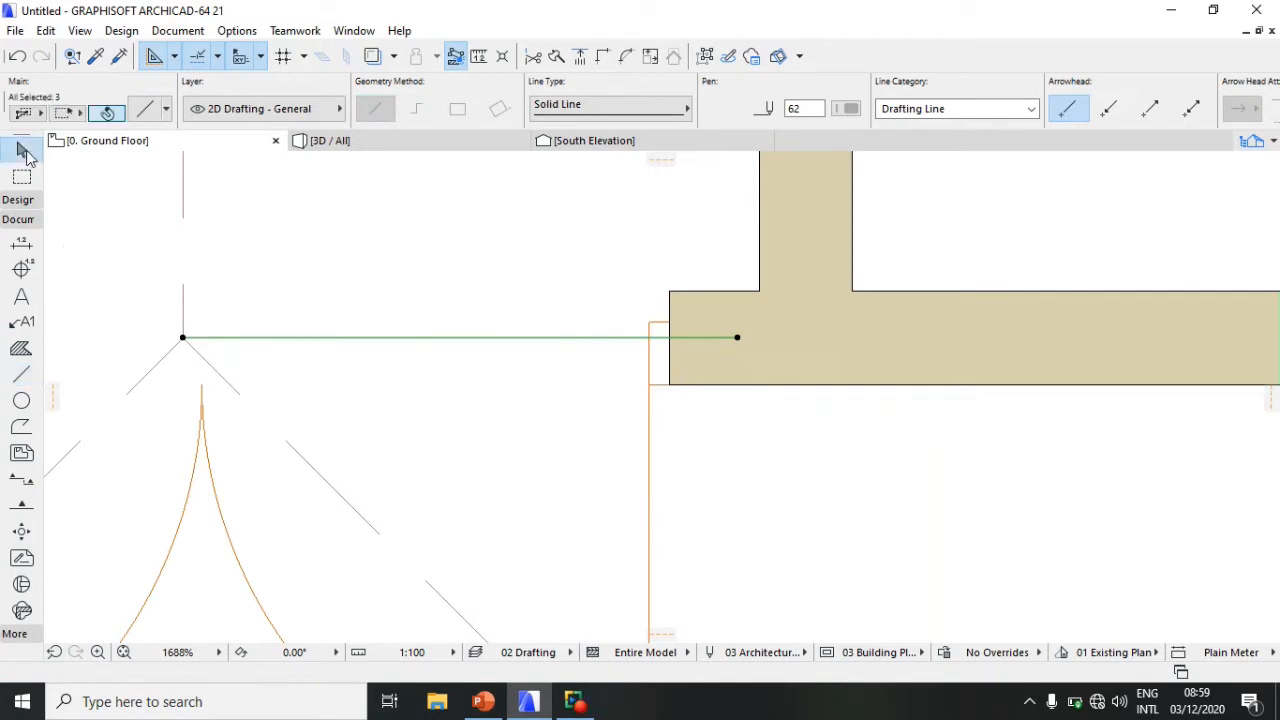
# Step: Stretch the line at the double door west past the outer wall and about 2930 east to the southeast room's window
pyautogui.scroll(-4, 420, 362)
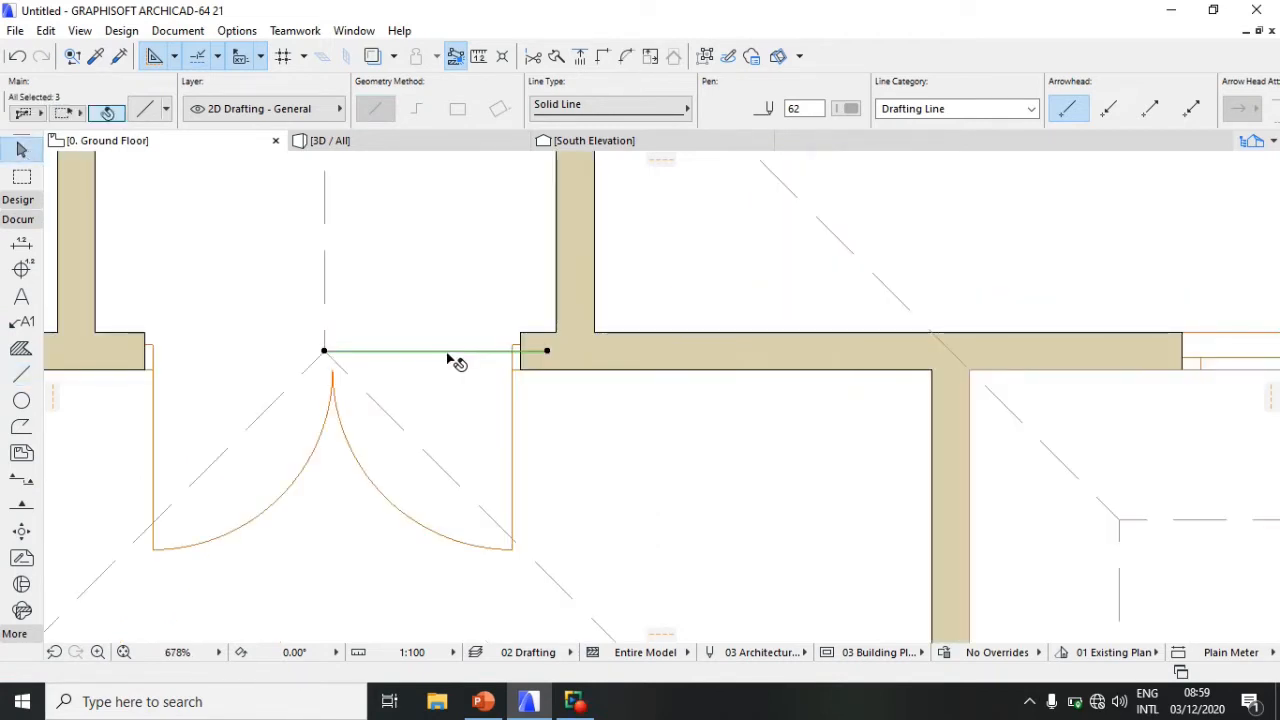
pyautogui.click(324, 352)
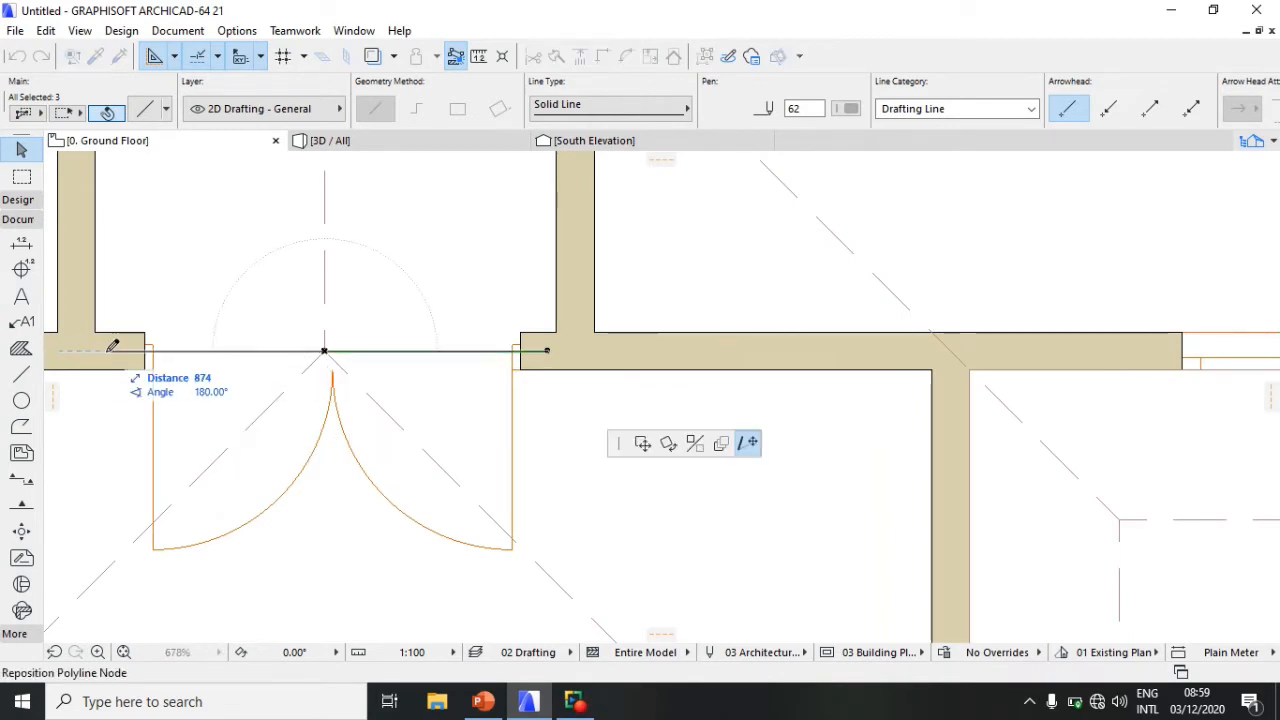
pyautogui.scroll(-5, 300, 345)
pyautogui.scroll(-2, 579, 366)
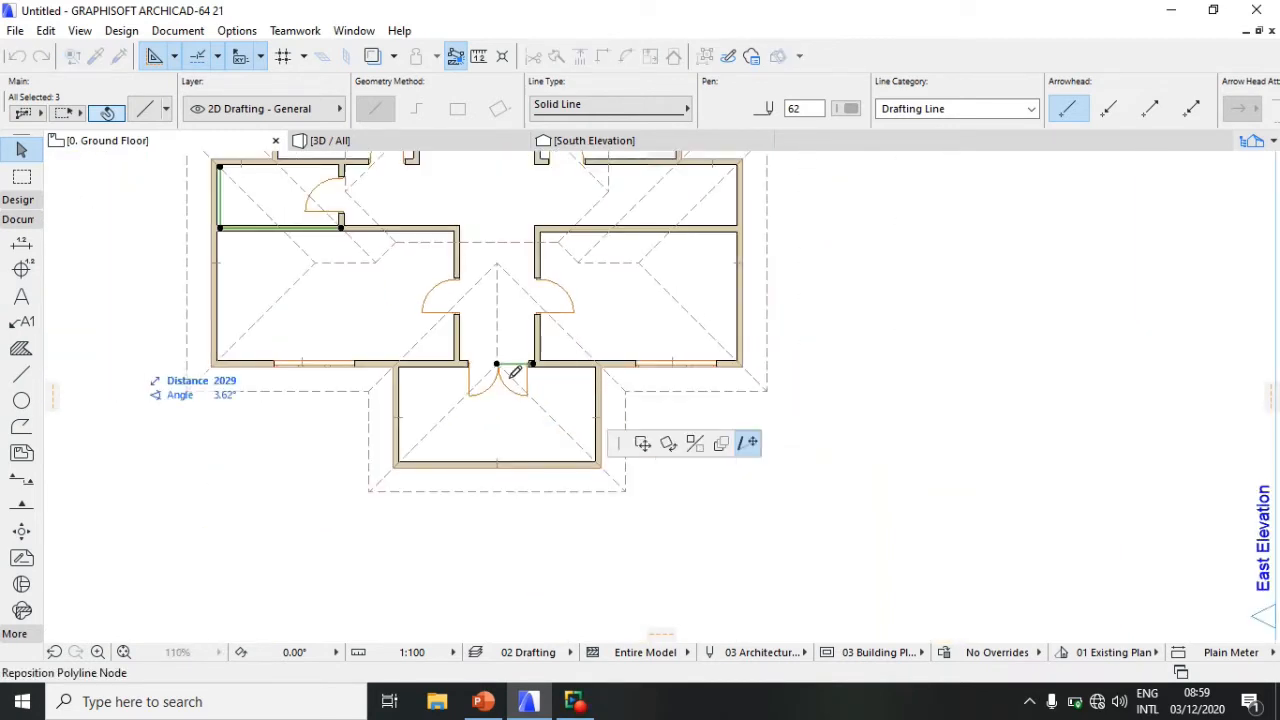
pyautogui.click(201, 363)
pyautogui.click(536, 366)
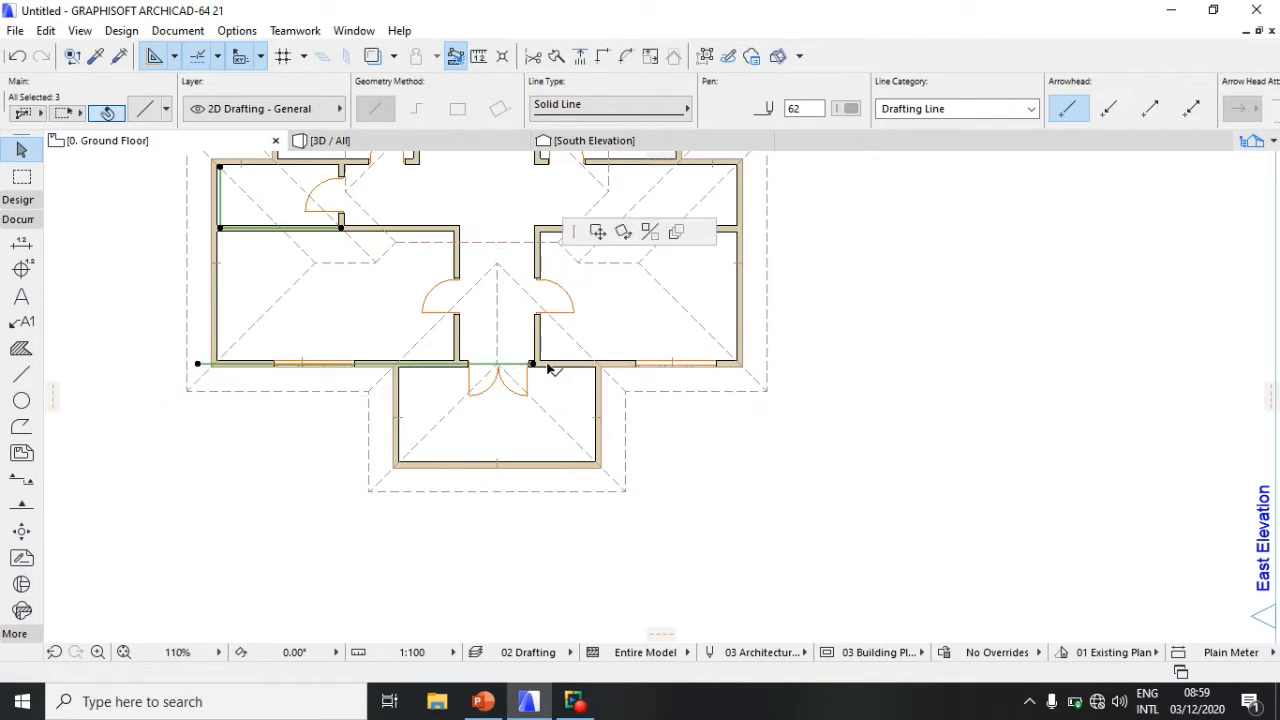
pyautogui.click(545, 366)
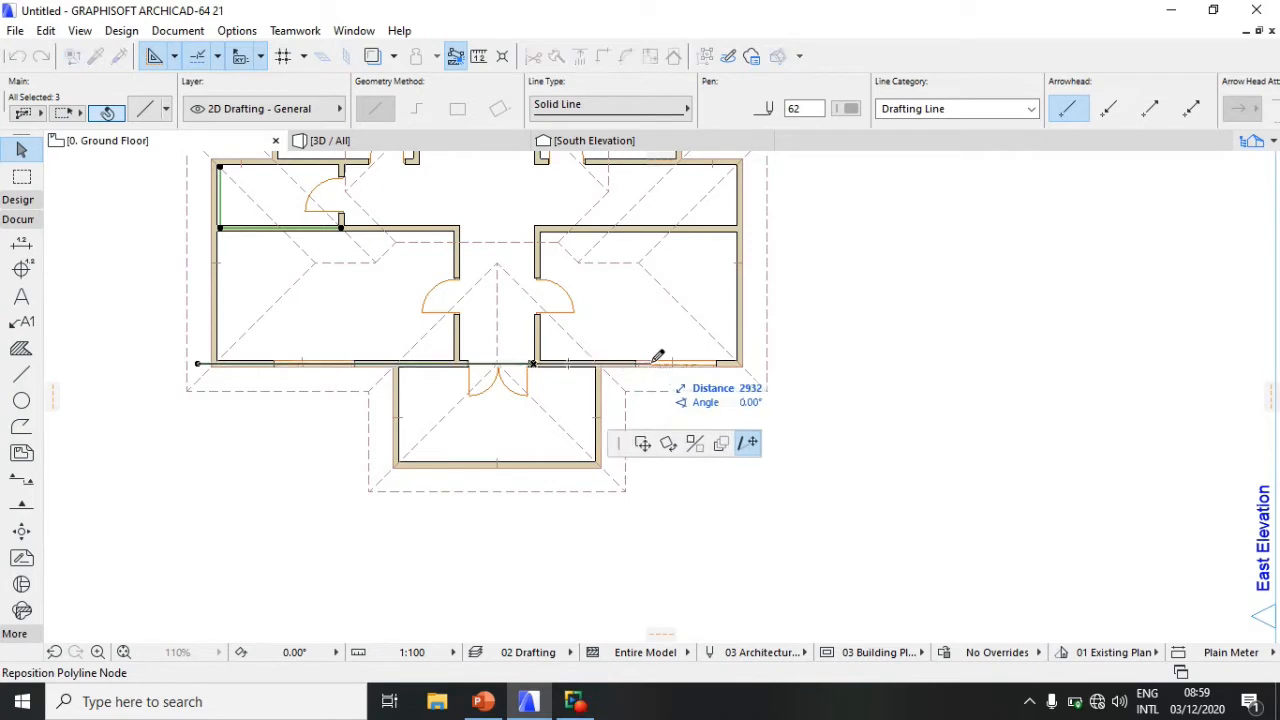
pyautogui.click(658, 356)
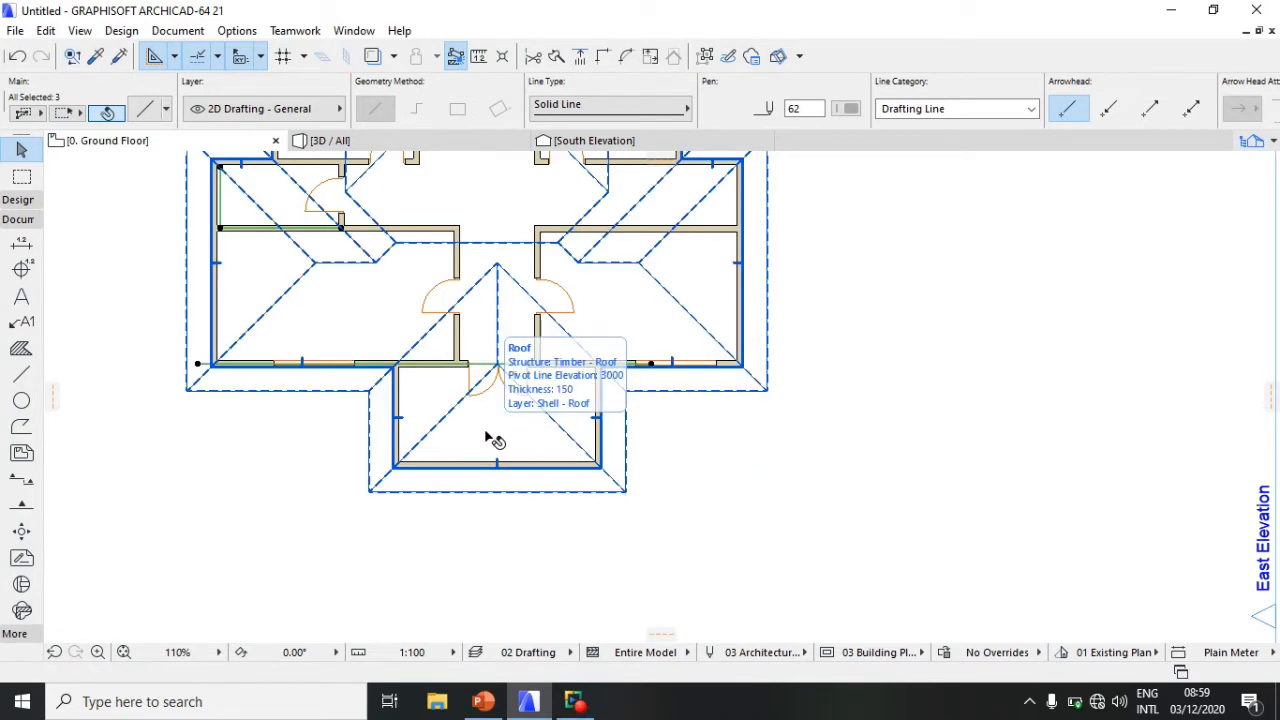
# Step: Move the selected lines about 3178 south so the long line lies on the front room's southern eaves edge
pyautogui.hotkey('ctrl', 'd')
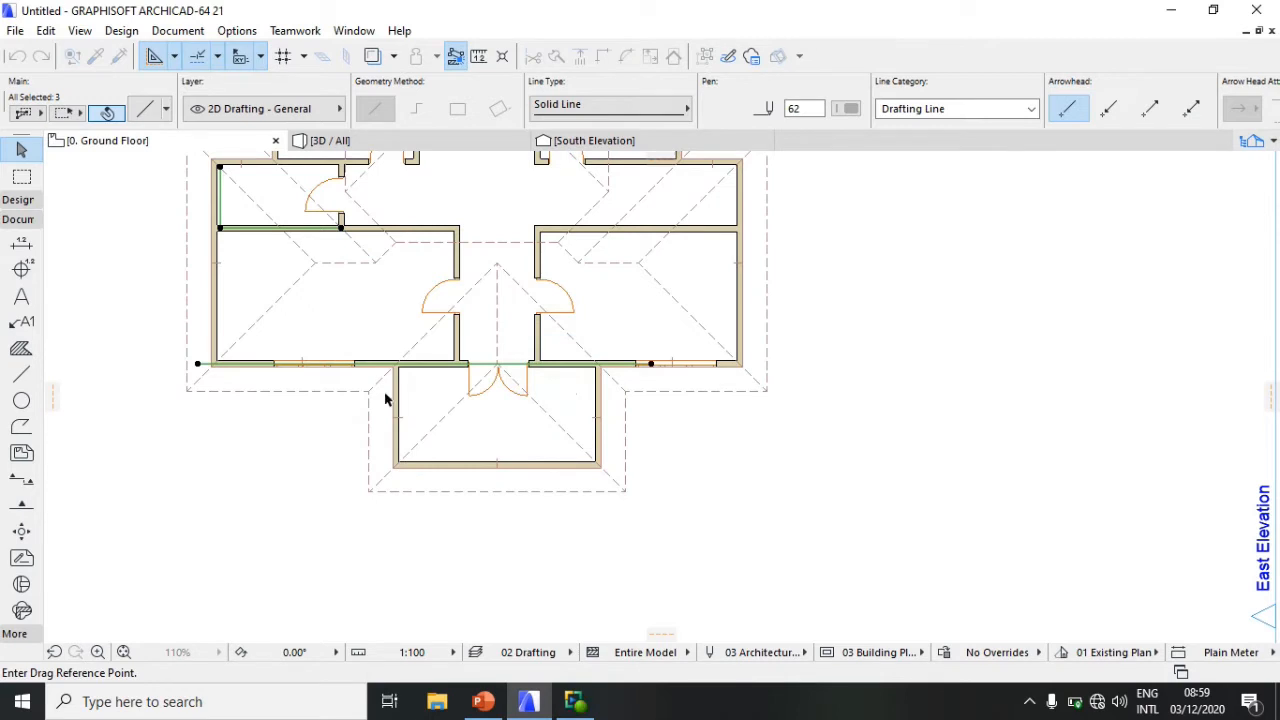
pyautogui.click(483, 366)
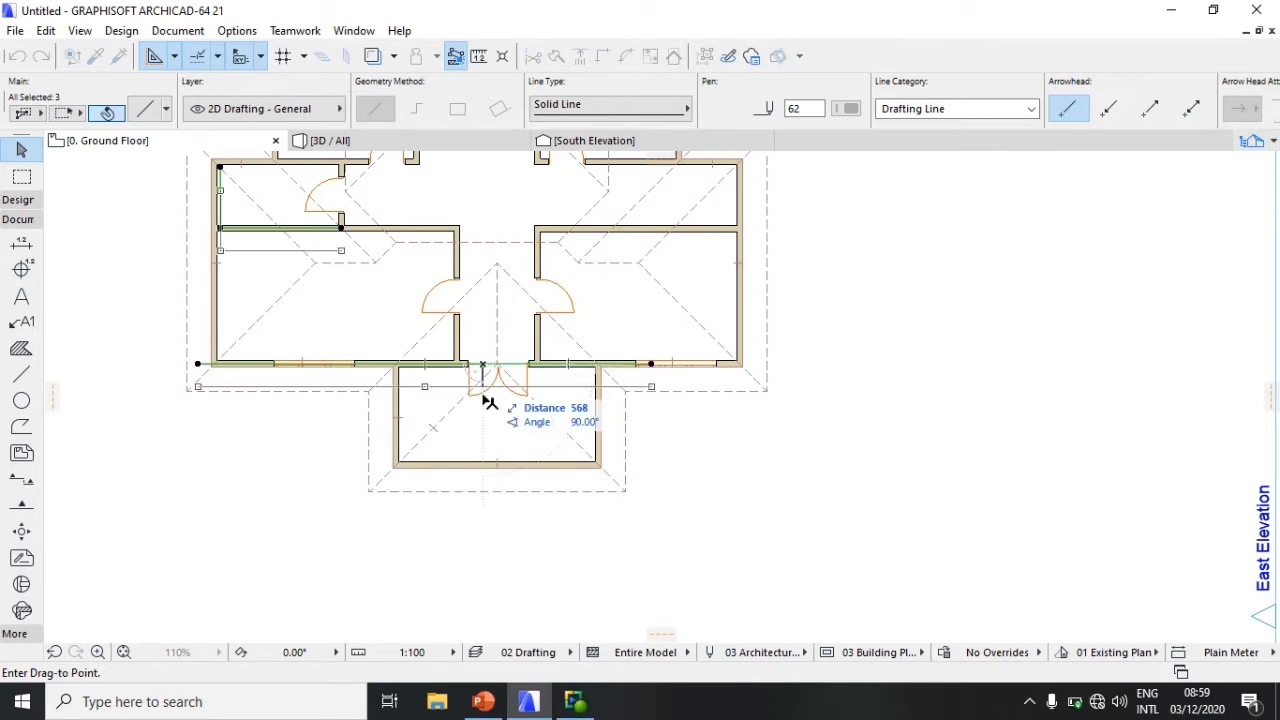
pyautogui.scroll(3, 495, 466)
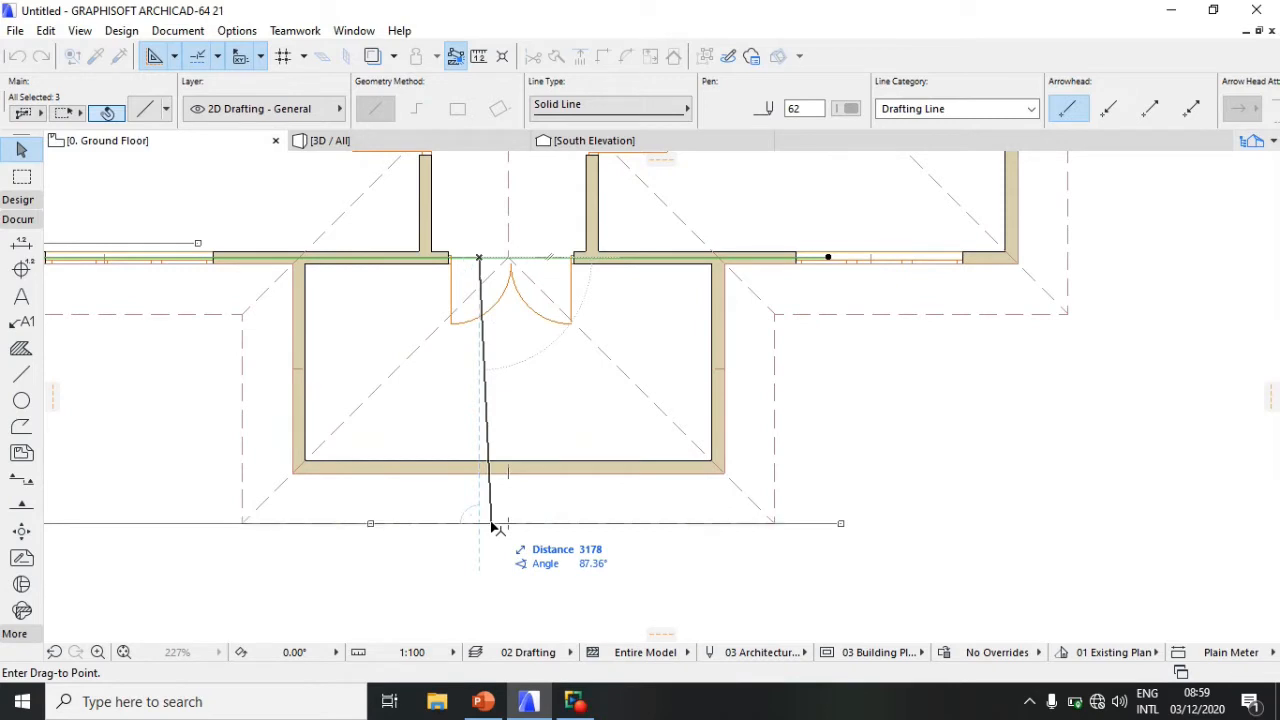
pyautogui.click(491, 527)
pyautogui.scroll(-4, 600, 512)
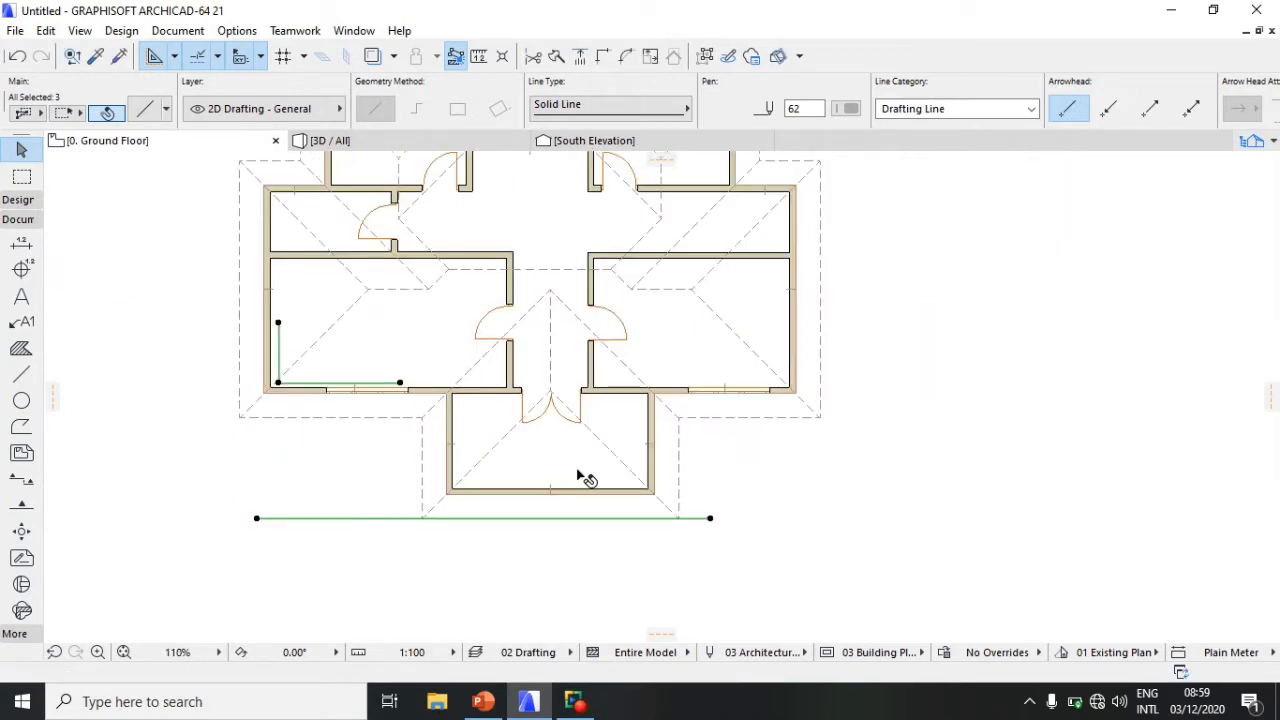
# Step: Split the house's multi-plane roof on the ground floor plan into single-plane roofs
pyautogui.scroll(3, 580, 477)
pyautogui.scroll(-2, 580, 477)
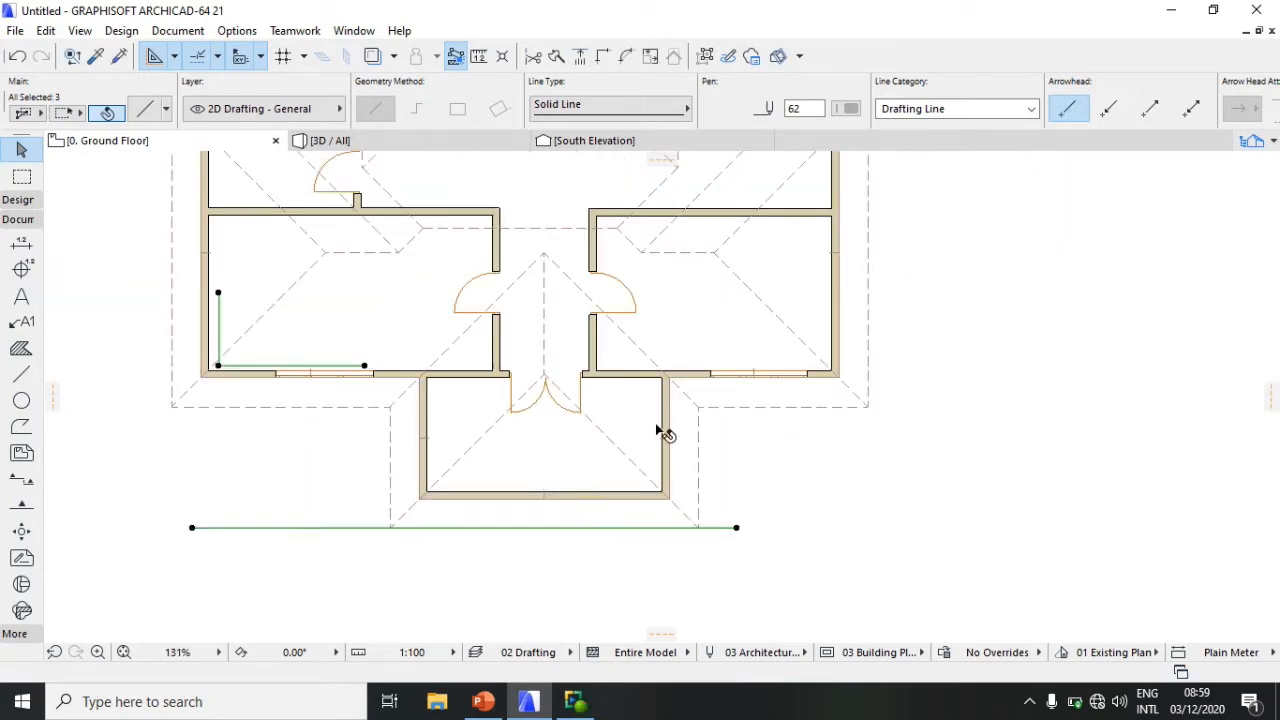
pyautogui.press('Escape')
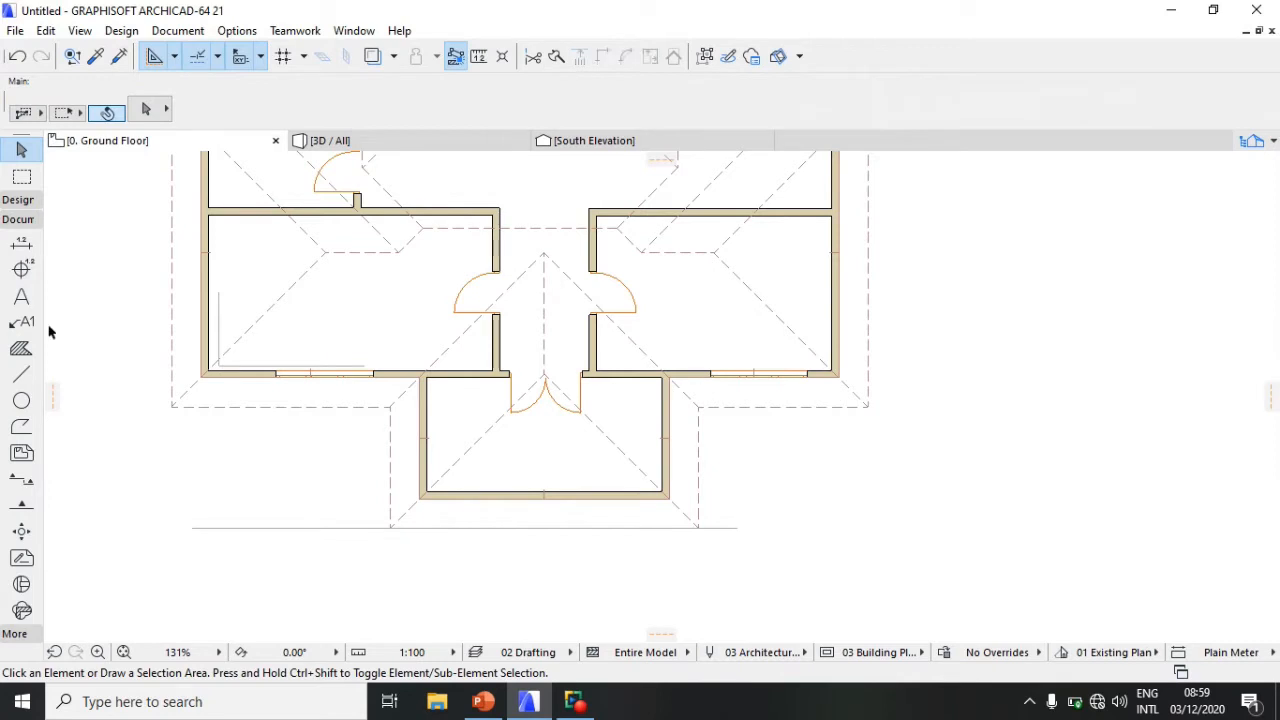
pyautogui.click(18, 199)
pyautogui.click(22, 432)
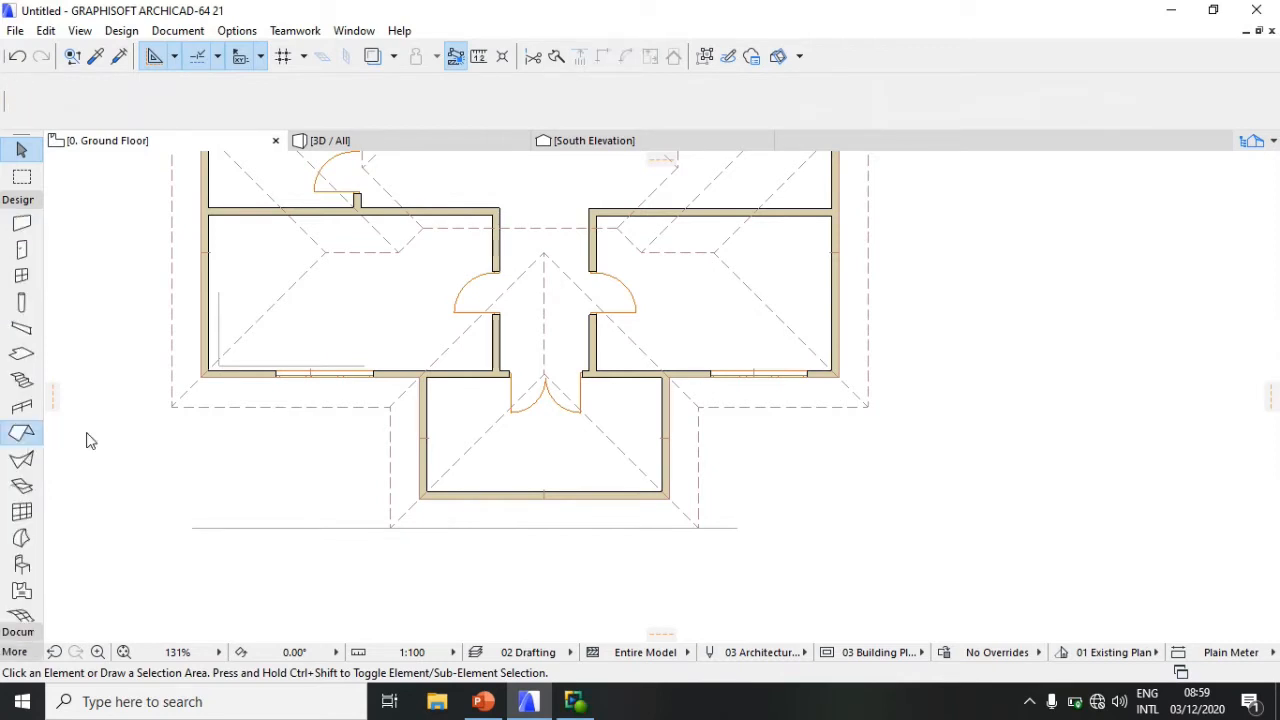
pyautogui.hotkey('ctrl', 'a')
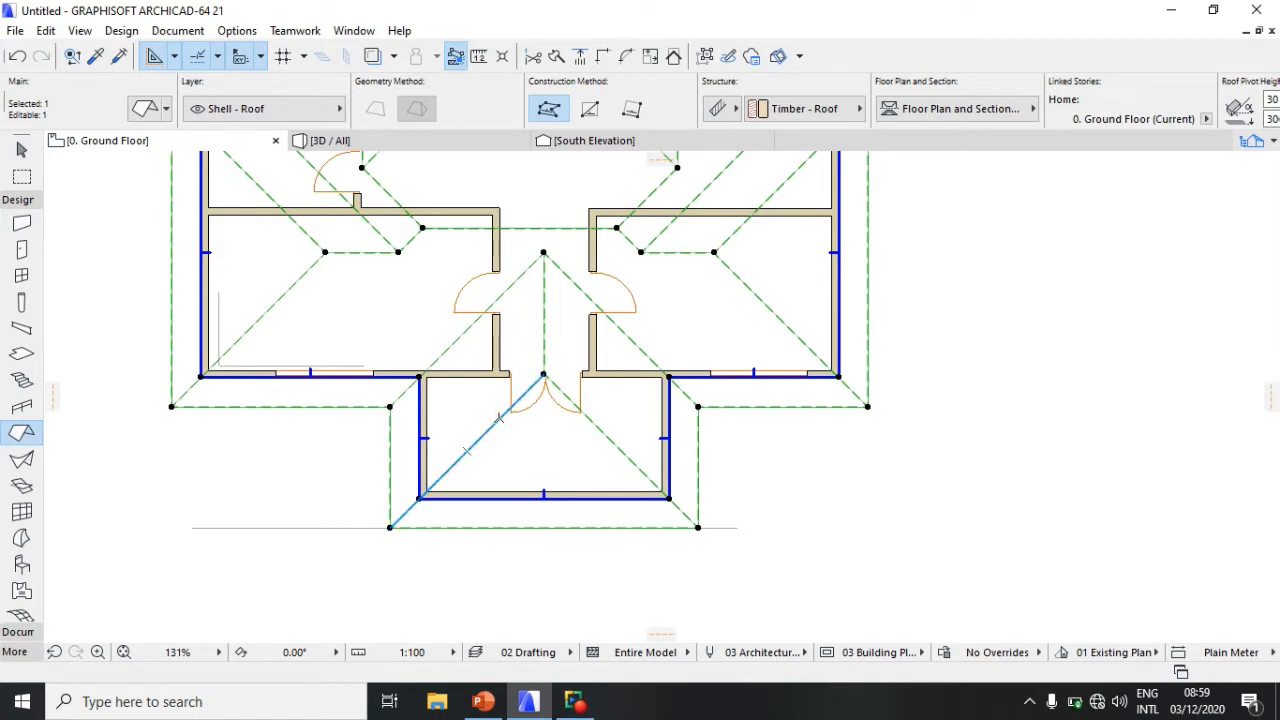
pyautogui.click(478, 435)
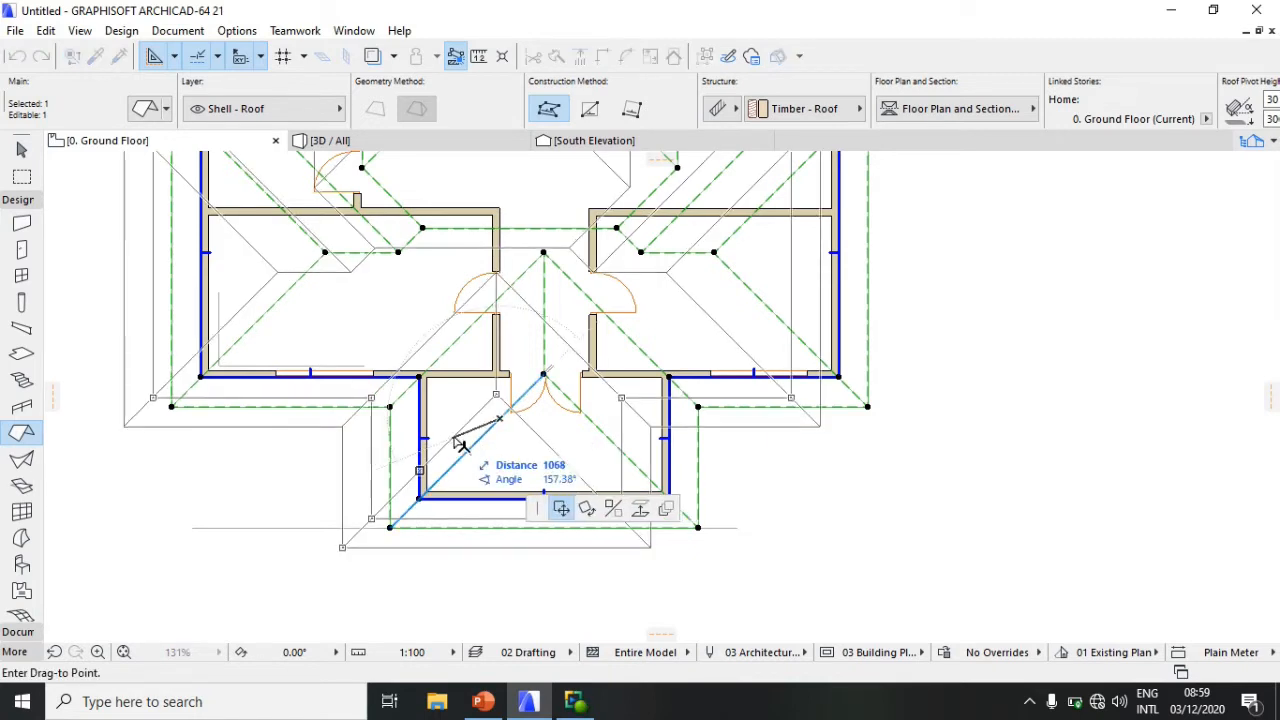
pyautogui.press('Escape')
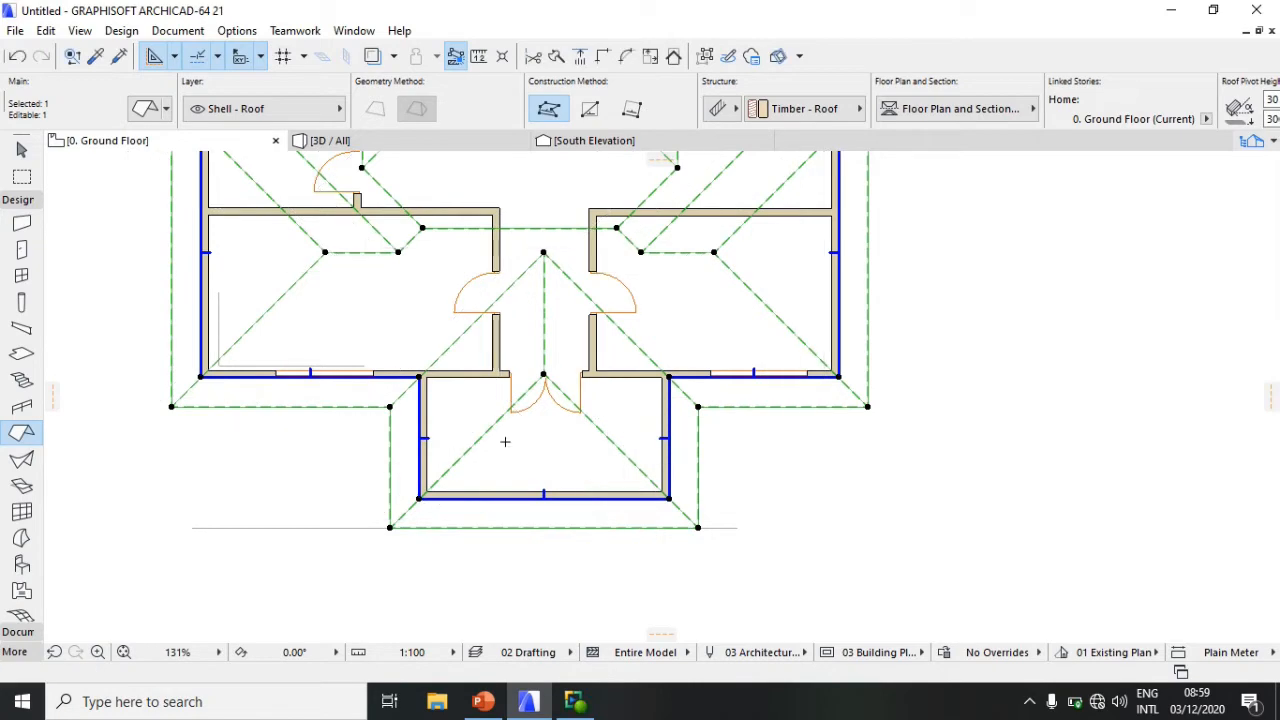
pyautogui.rightClick(510, 440)
pyautogui.click(610, 615)
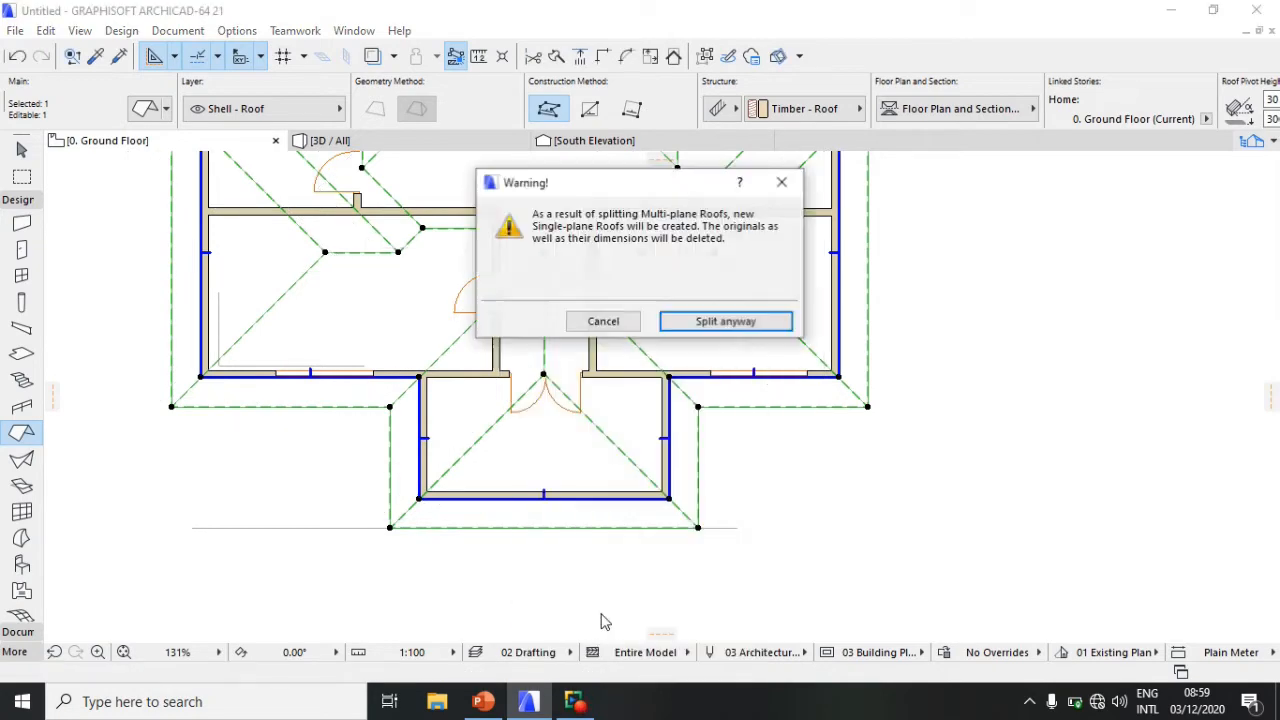
pyautogui.click(704, 323)
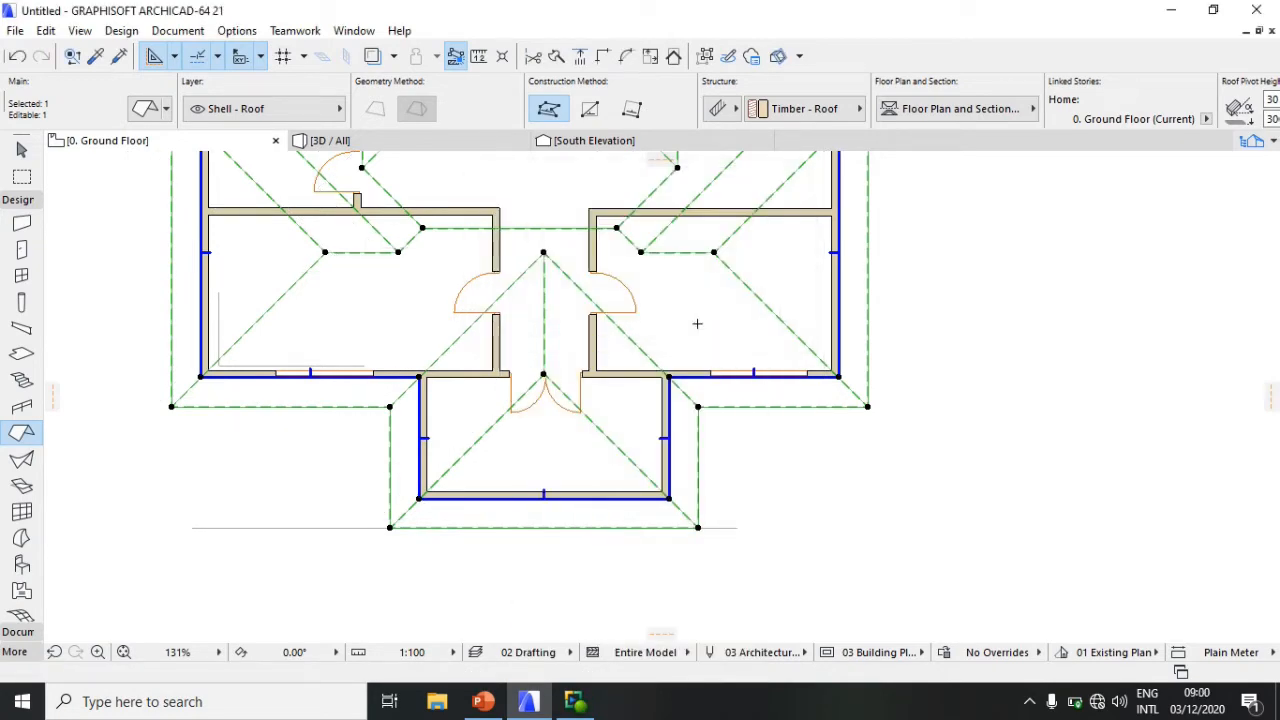
# Step: Select all the single-plane roofs and ungroup them
pyautogui.hotkey('ctrl', 'a')
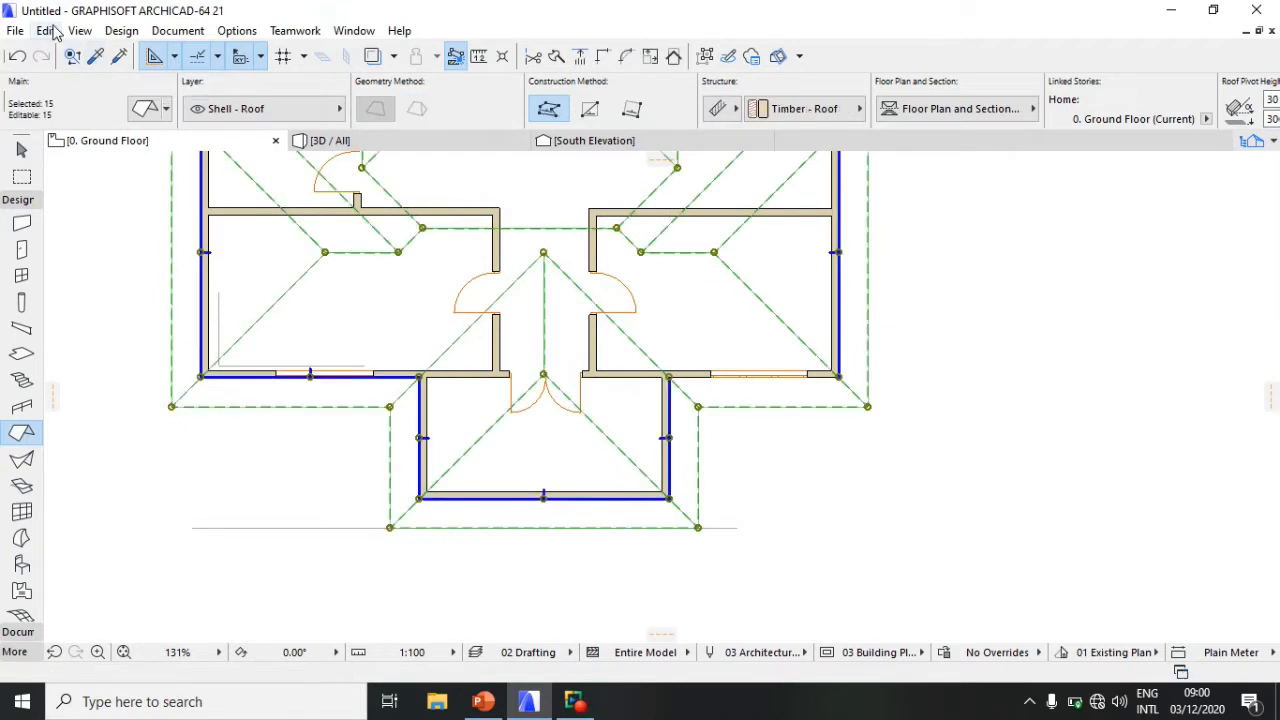
pyautogui.click(46, 30)
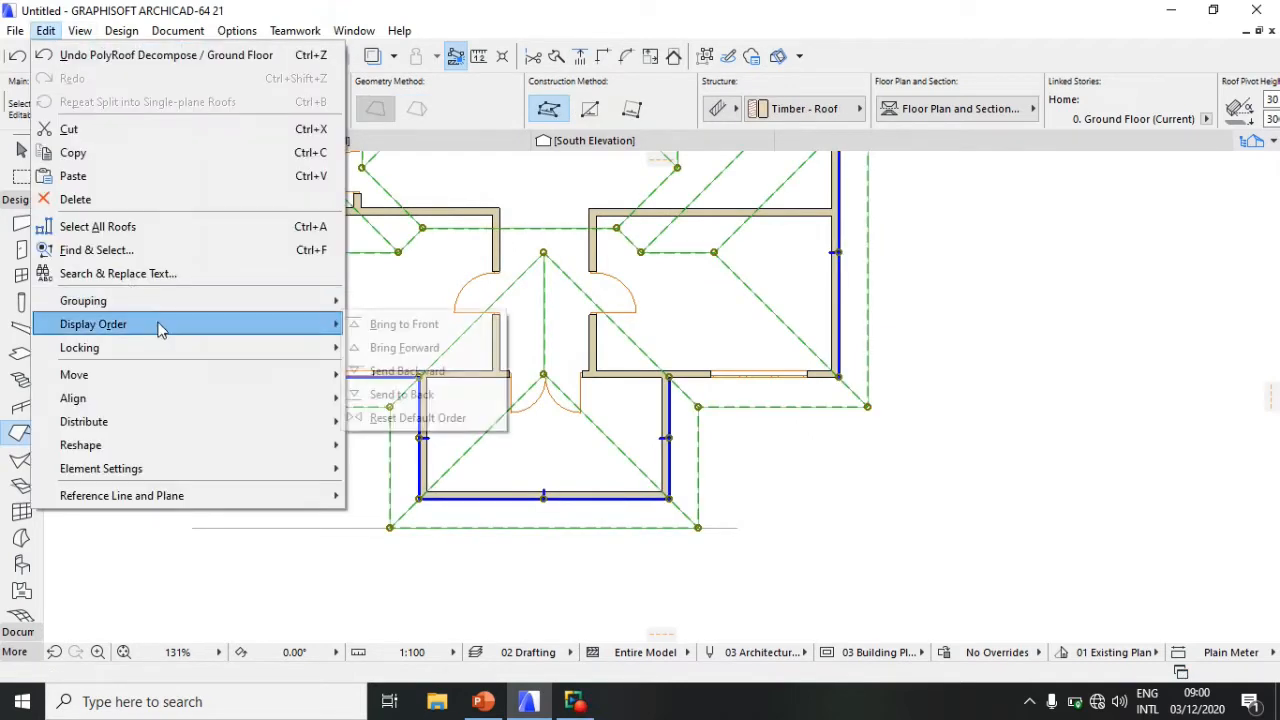
pyautogui.moveTo(171, 302)
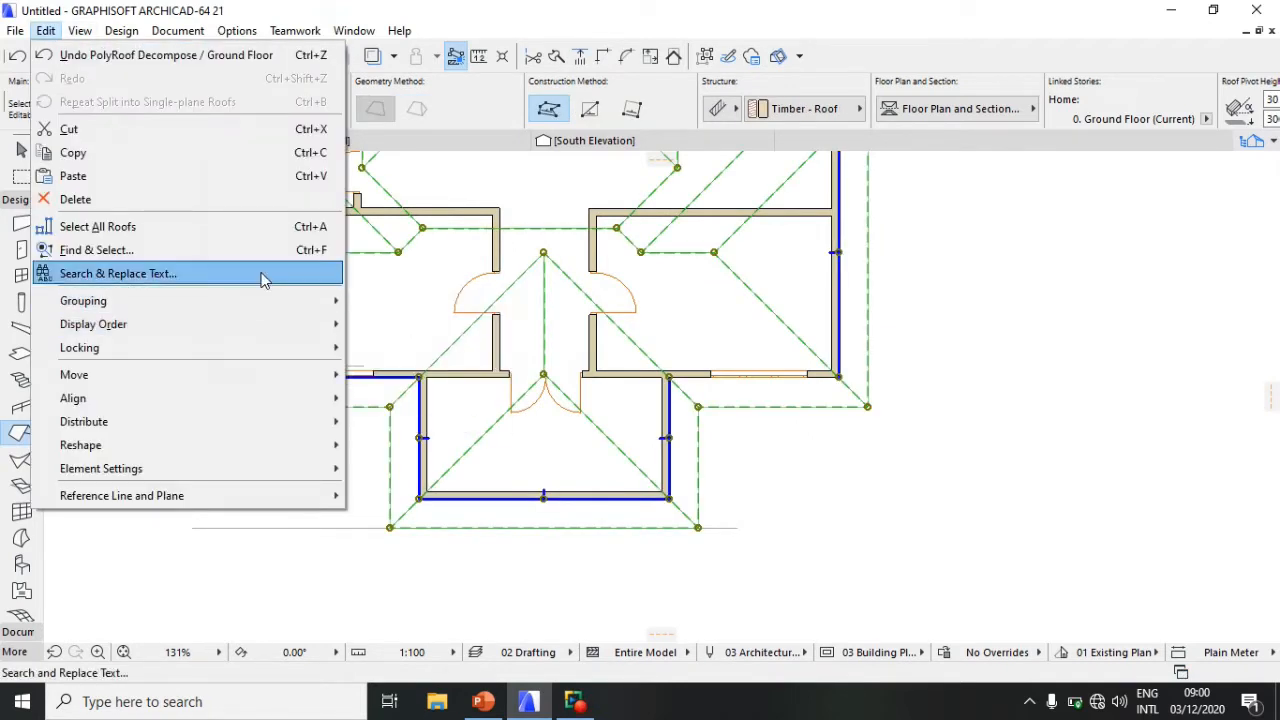
pyautogui.click(388, 327)
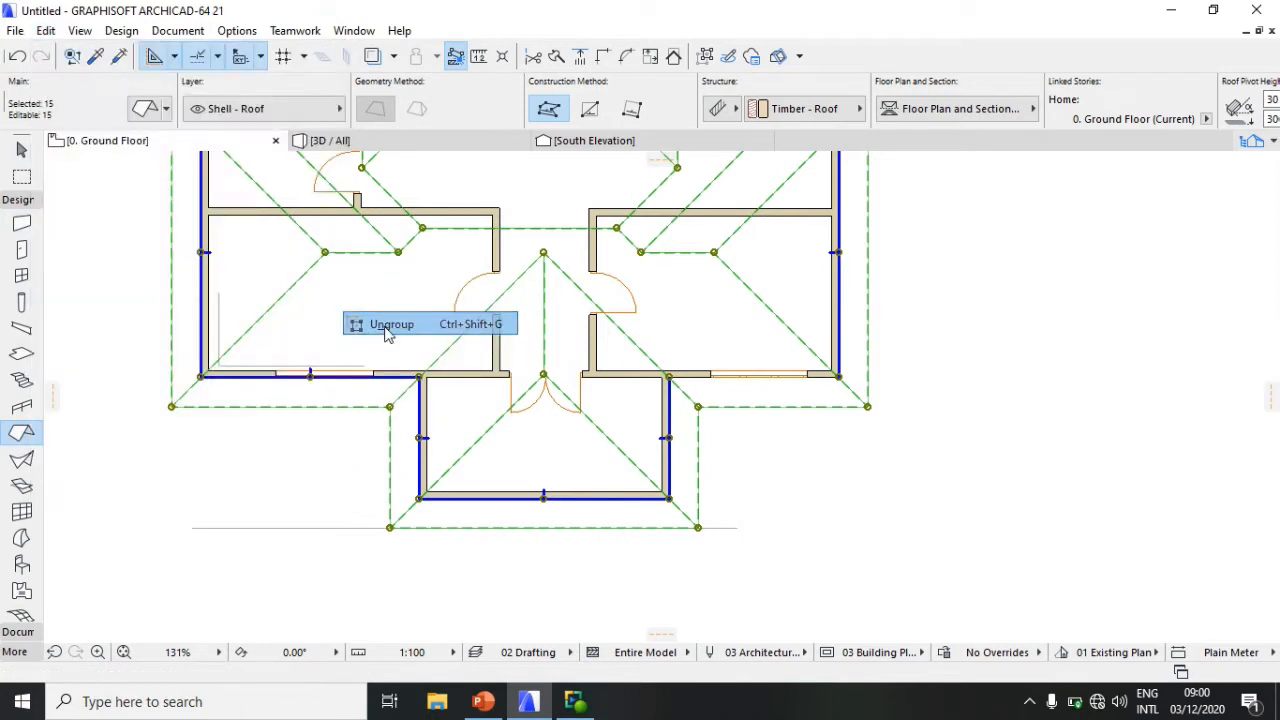
# Step: Insert roof nodes on the front room's west and east hip edges, placing them at the southwest and southeast eaves corners
pyautogui.click(497, 420)
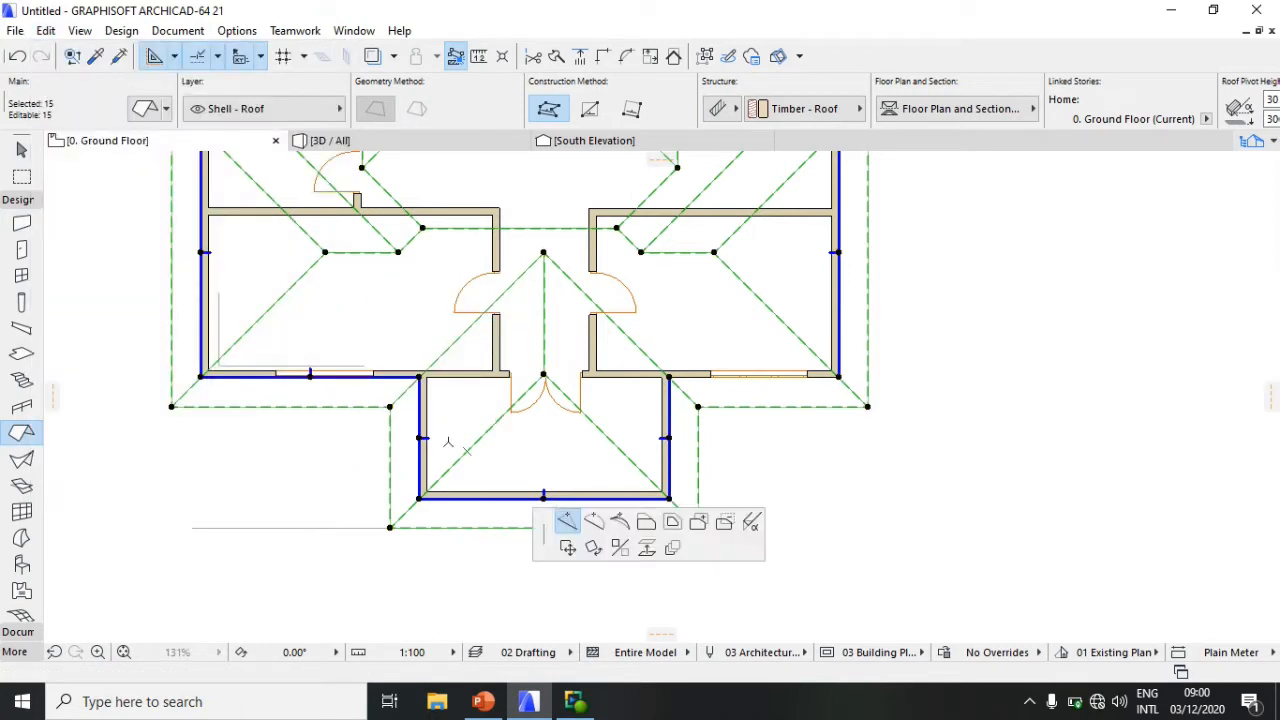
pyautogui.click(391, 525)
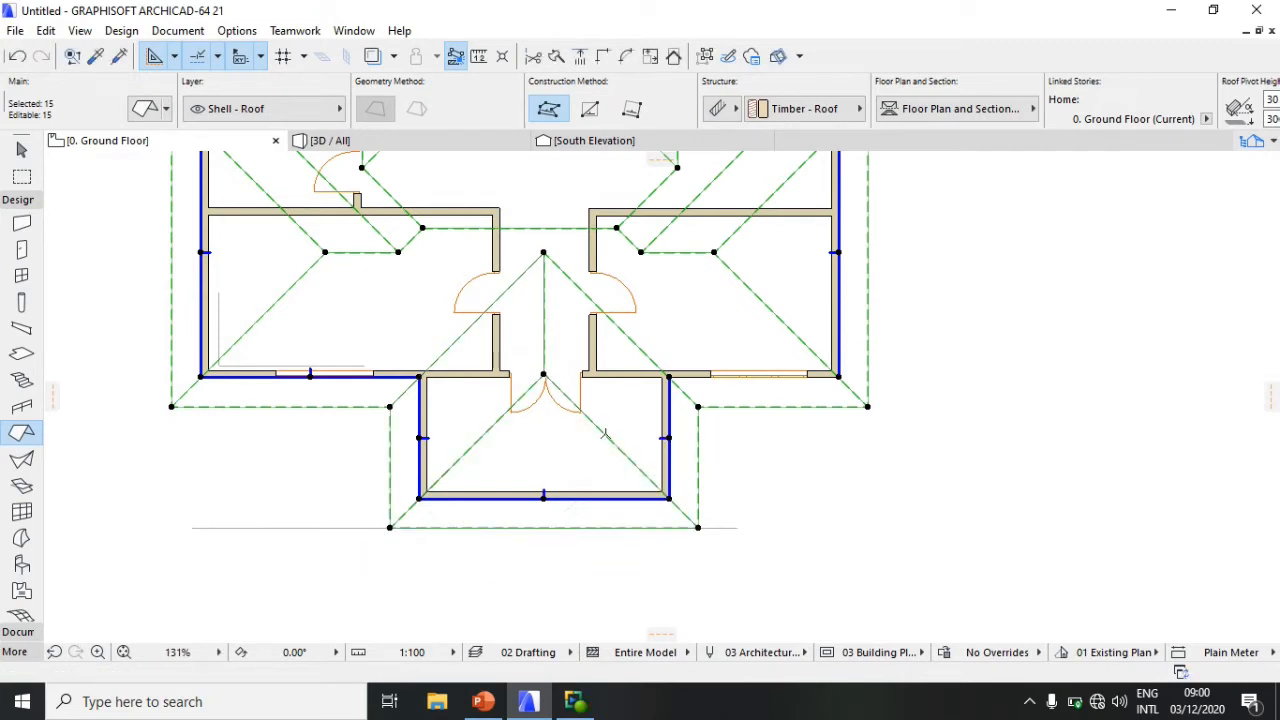
pyautogui.click(670, 499)
pyautogui.scroll(-5, 726, 325)
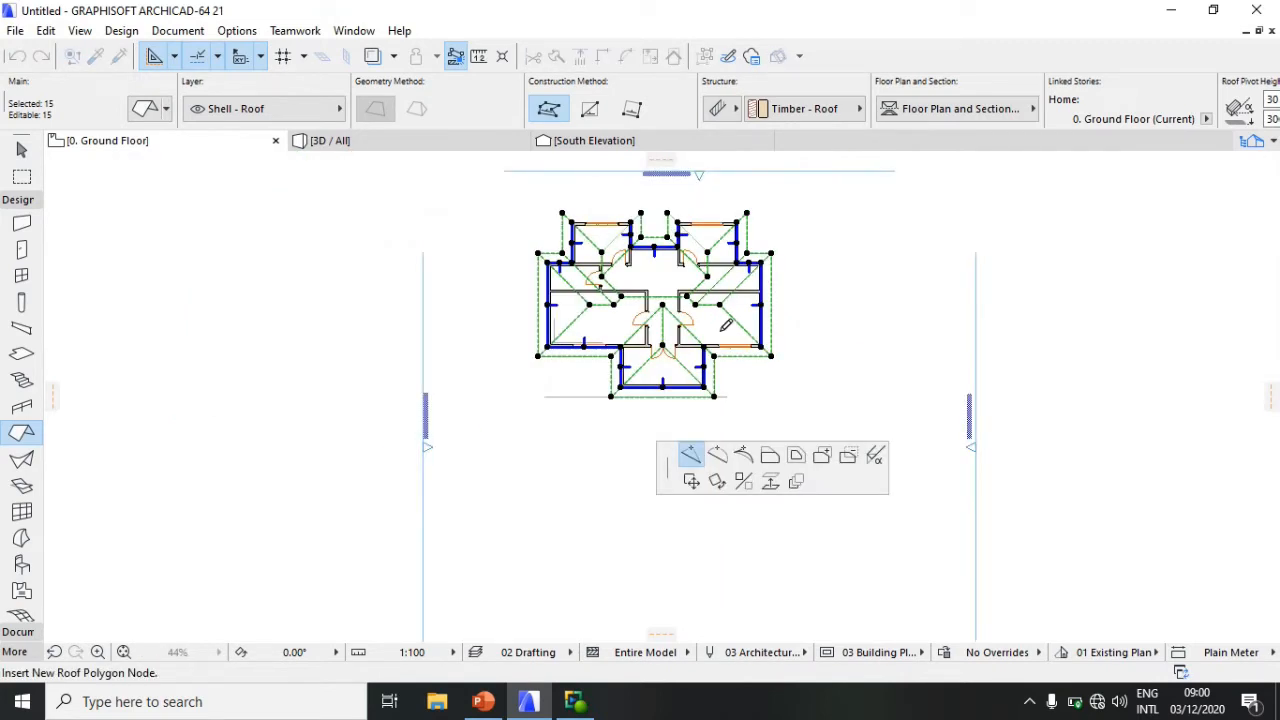
pyautogui.scroll(4, 716, 395)
pyautogui.scroll(3, 716, 332)
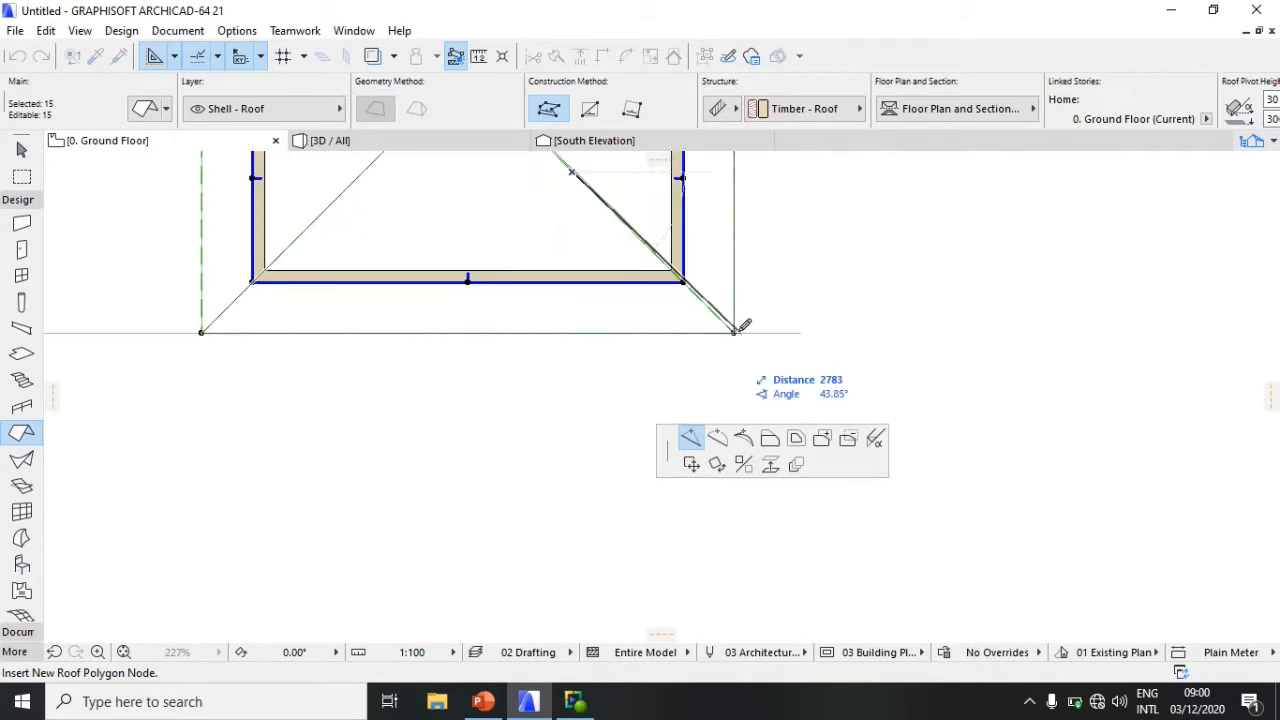
pyautogui.click(735, 331)
pyautogui.scroll(-6, 709, 372)
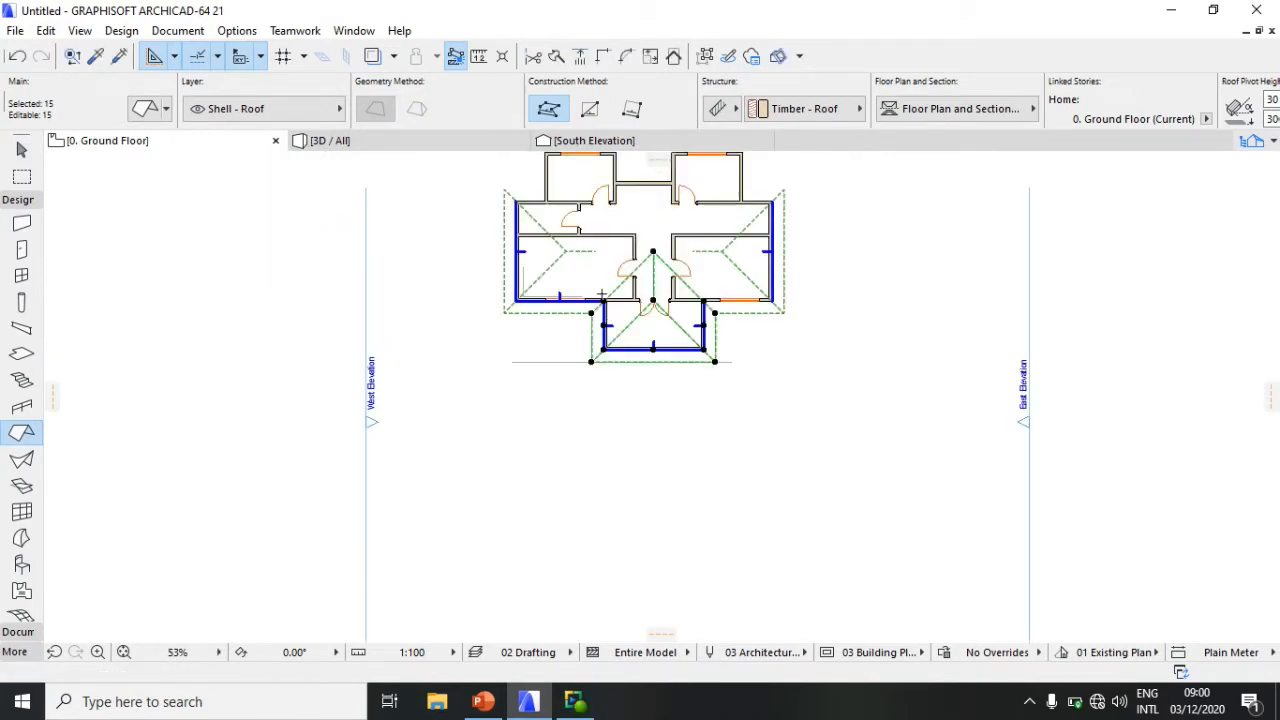
# Step: Reposition the roof planes' shared node at the double door straight south onto the midpoint of the front room's southern eaves line
pyautogui.scroll(4, 652, 310)
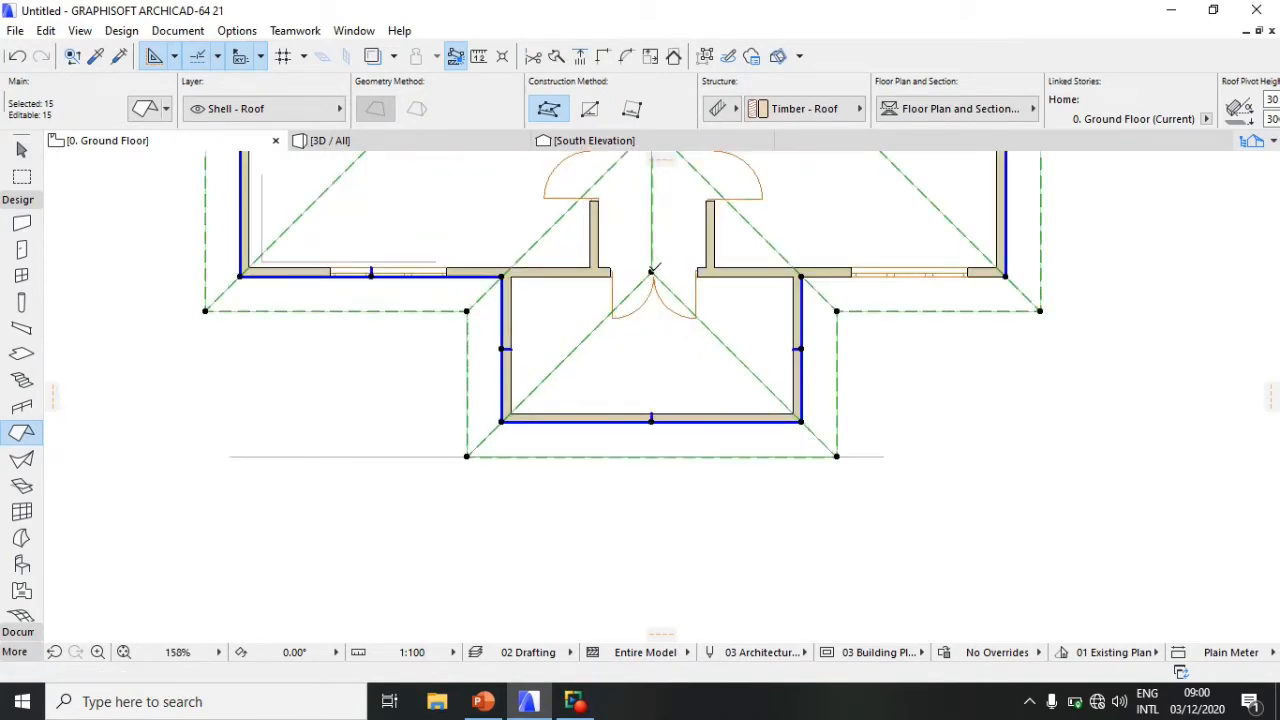
pyautogui.click(651, 270)
pyautogui.scroll(-3, 660, 445)
pyautogui.scroll(7, 685, 367)
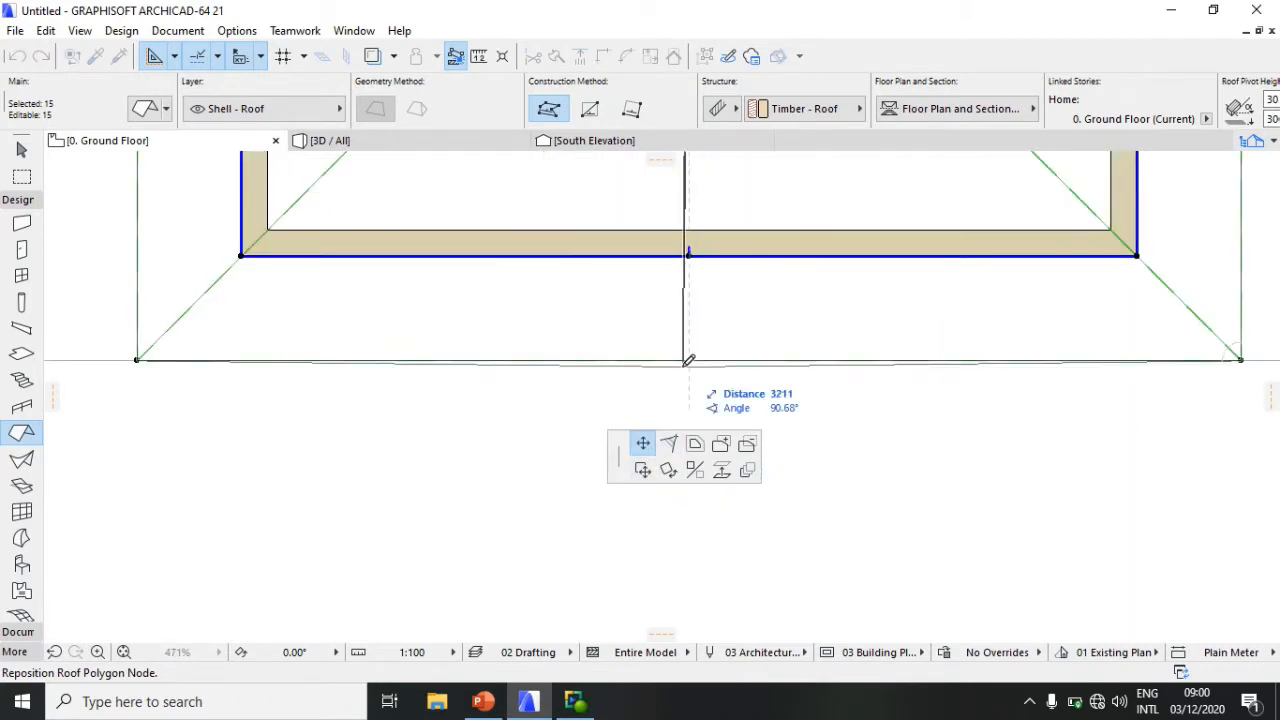
pyautogui.click(689, 368)
pyautogui.scroll(-6, 684, 415)
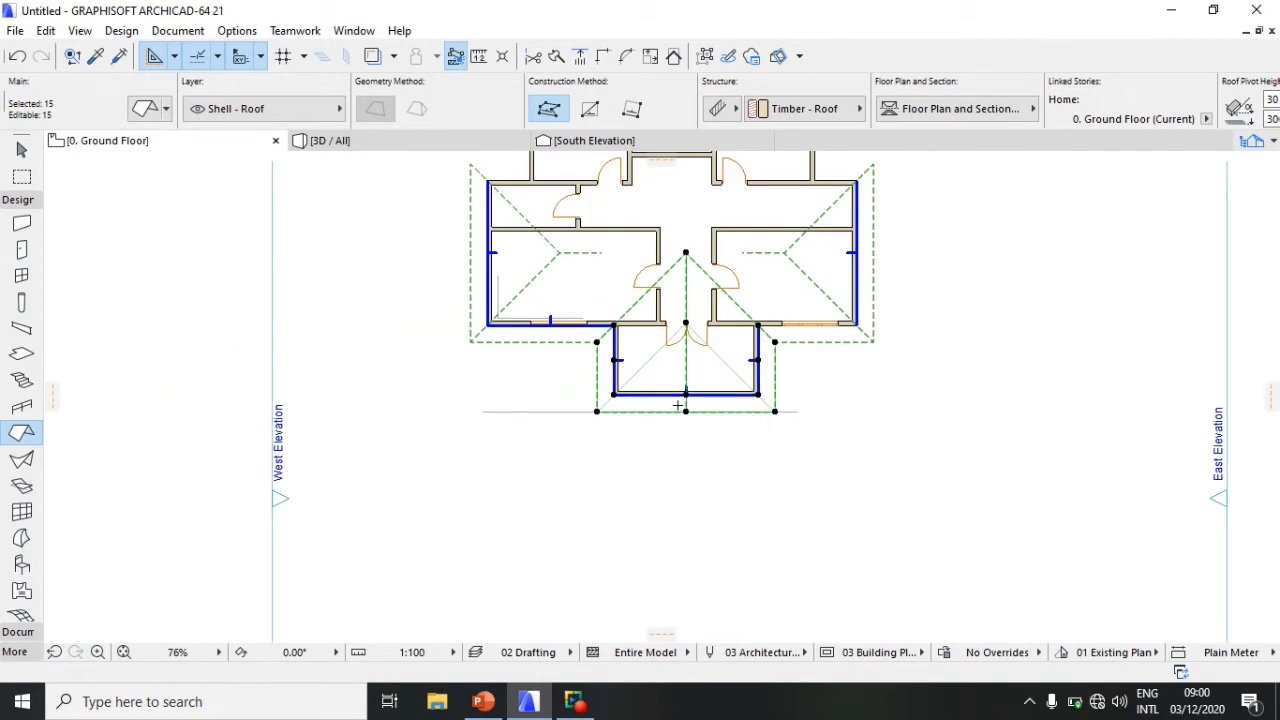
# Step: In the 3D view, delete the triangular sloping roof plane at the front to leave an open gable end
pyautogui.click(362, 142)
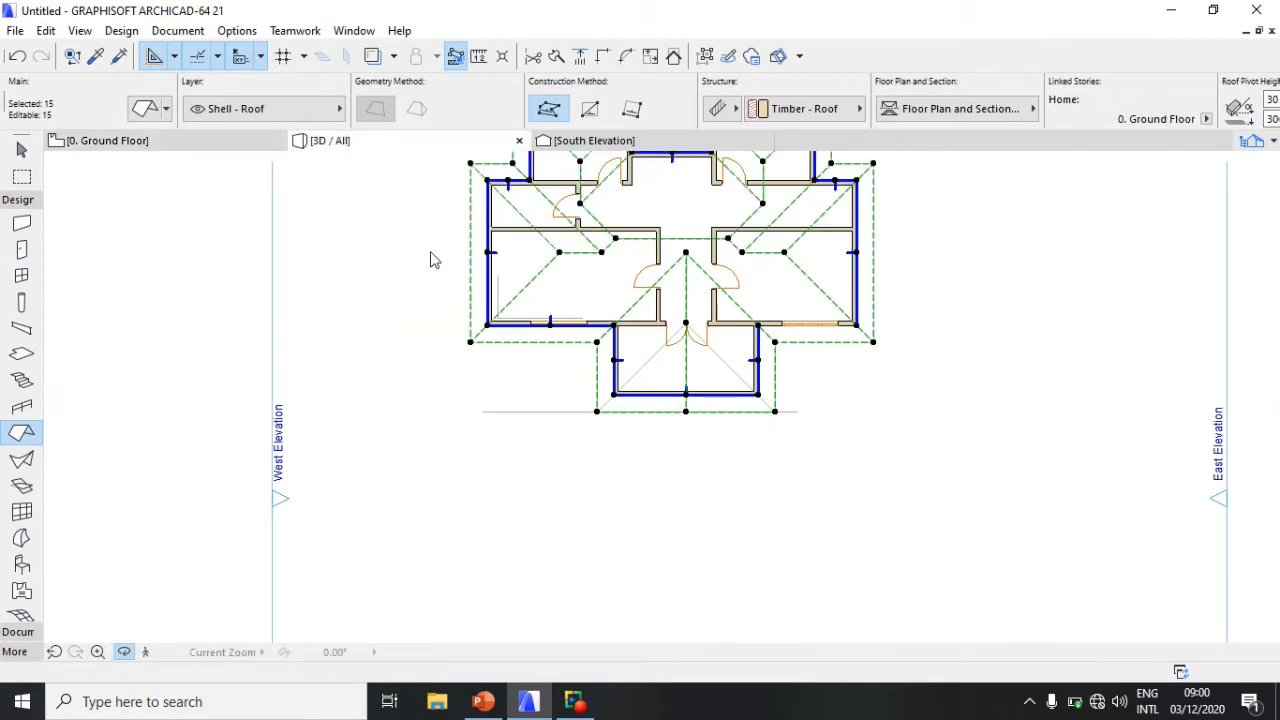
pyautogui.scroll(4, 514, 356)
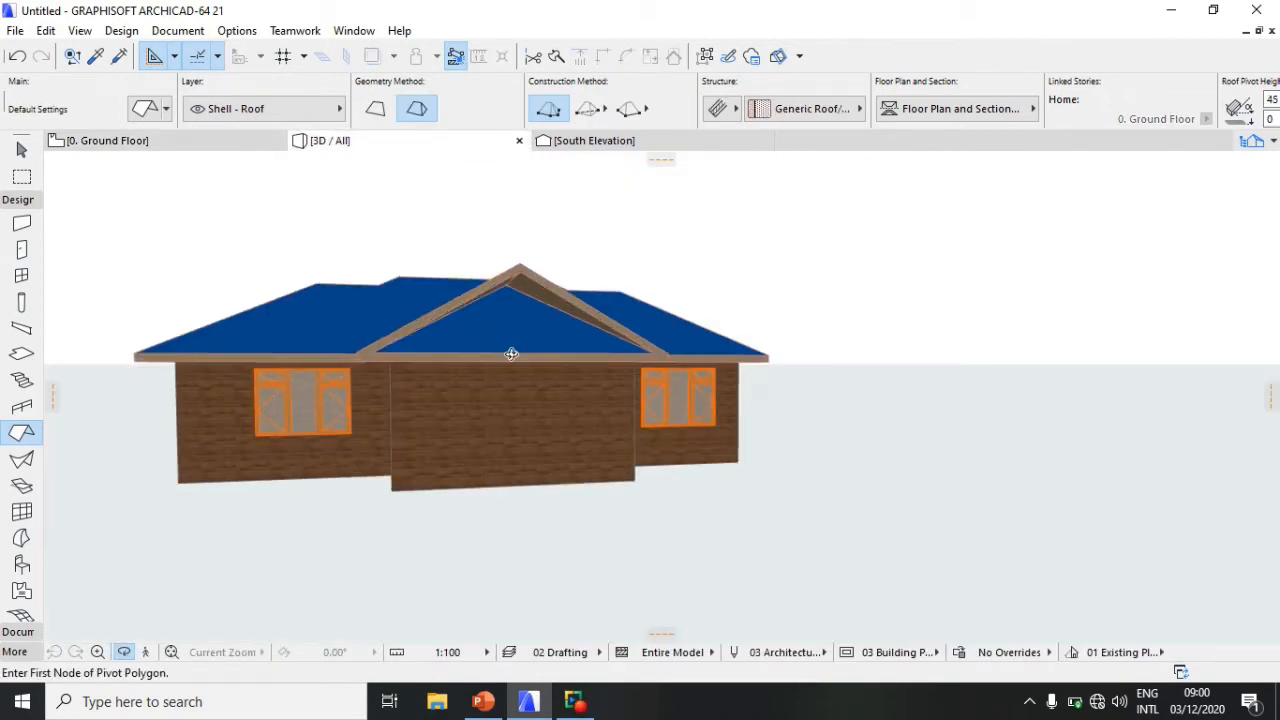
pyautogui.keyDown('shift'); pyautogui.moveTo(623, 393); pyautogui.dragTo(489, 377, button='middle'); pyautogui.keyUp('shift')
pyautogui.click(22, 150)
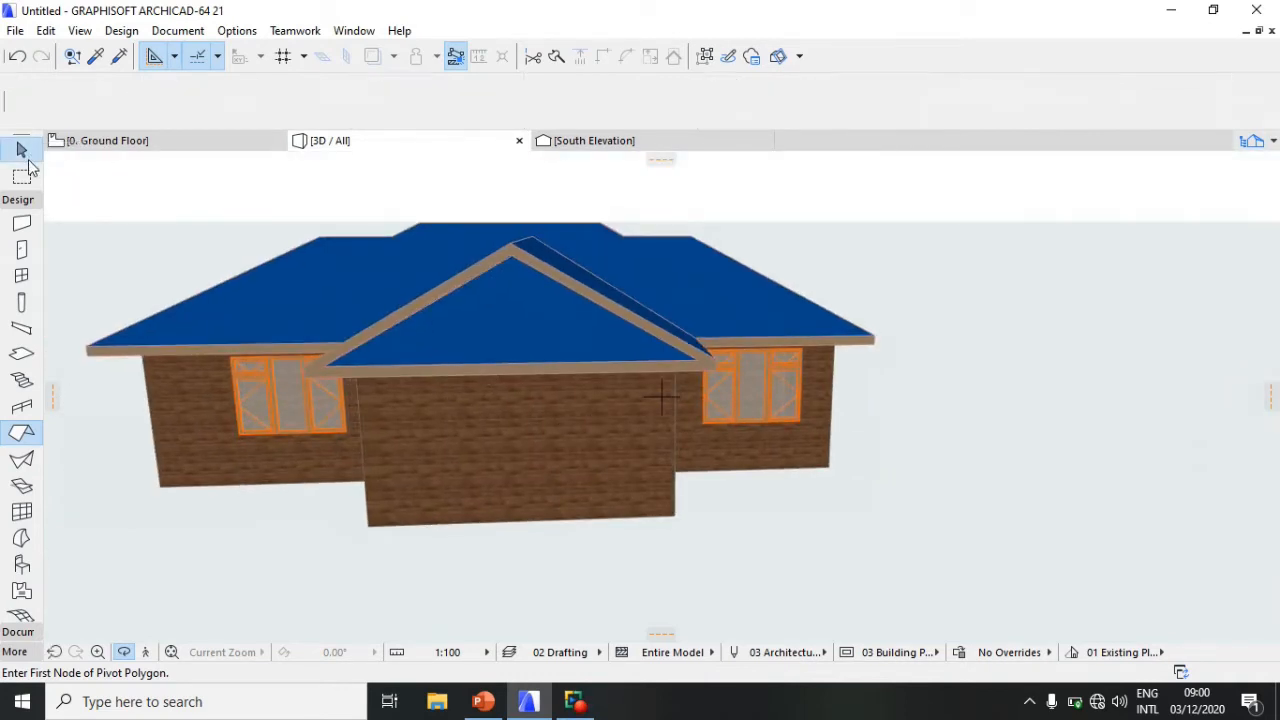
pyautogui.click(511, 330)
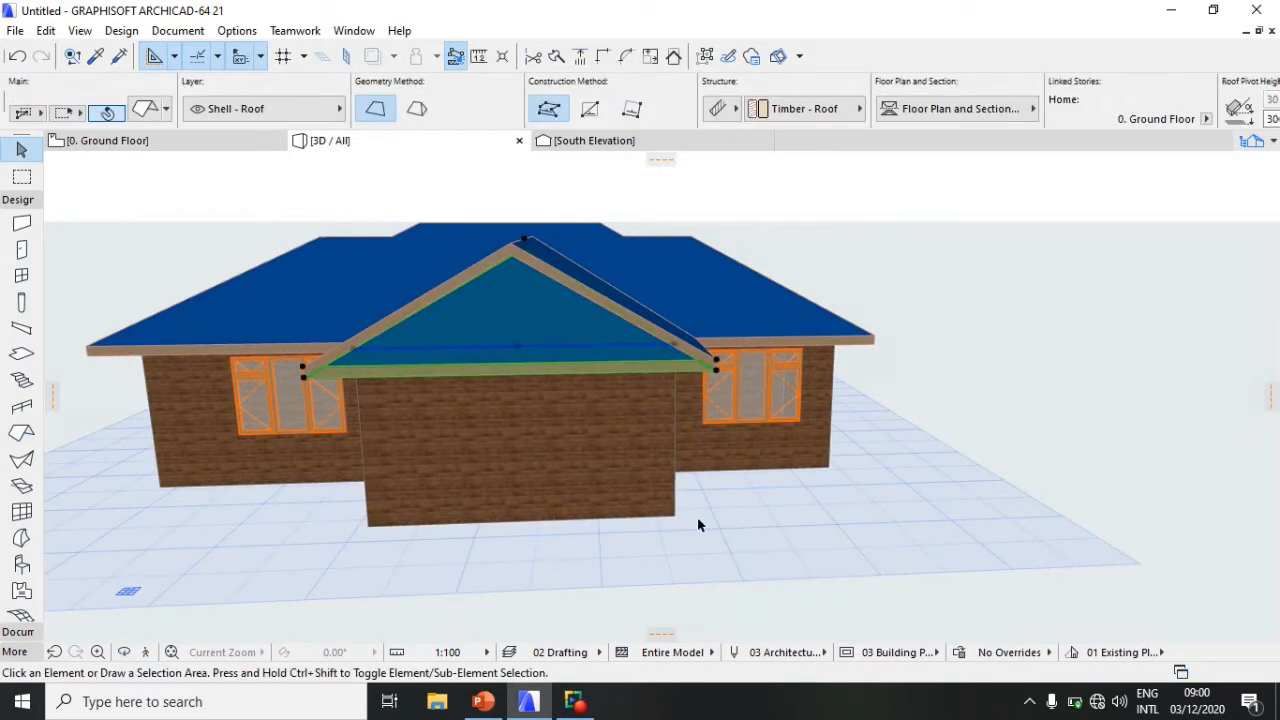
pyautogui.press('Delete')
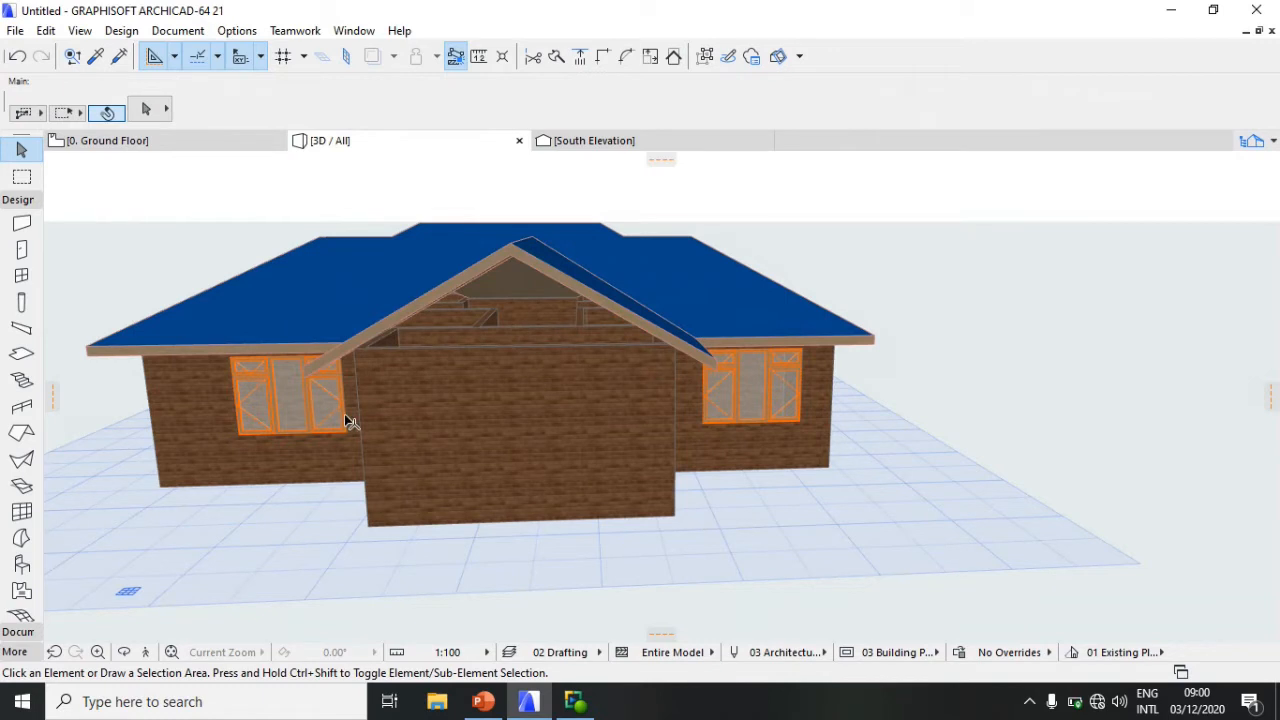
# Step: Set the front wall's top offset to 5000 above 1. Story (Home + 1) so it passes through the gable roof
pyautogui.click(124, 652)
pyautogui.moveTo(250, 580); pyautogui.dragTo(301, 477)
pyautogui.moveTo(663, 449); pyautogui.dragTo(457, 453)
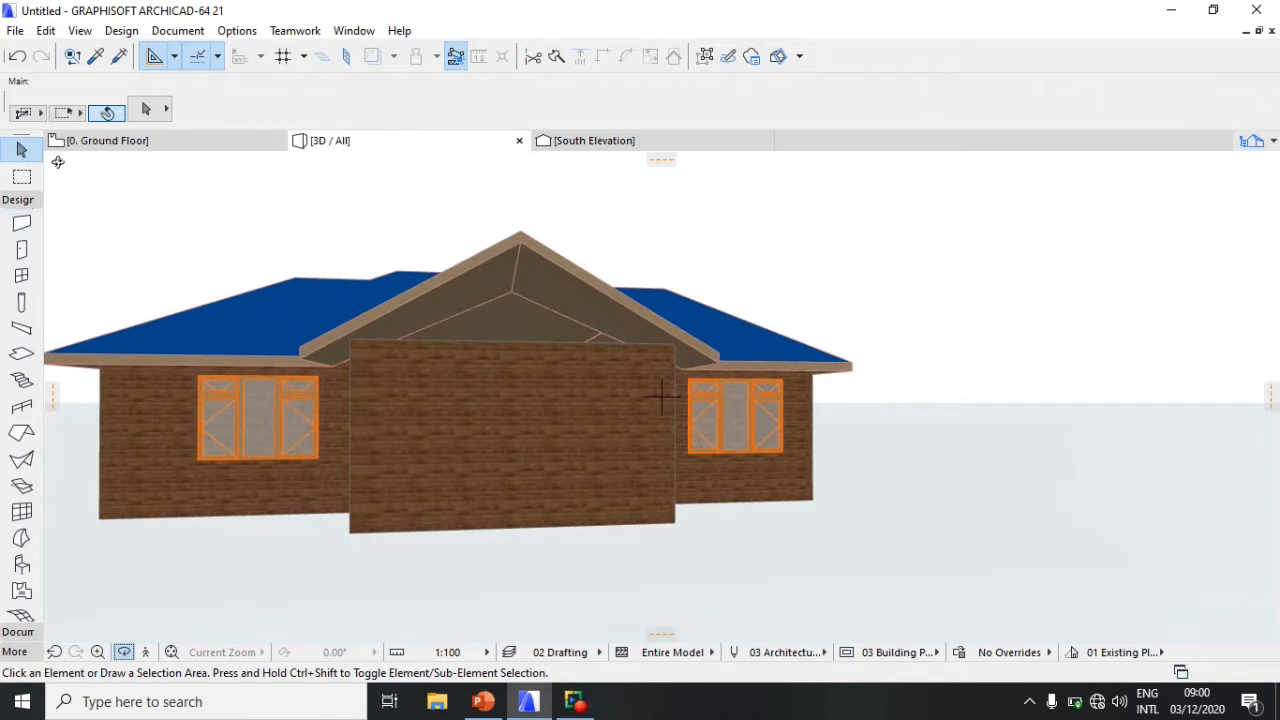
pyautogui.click(124, 652)
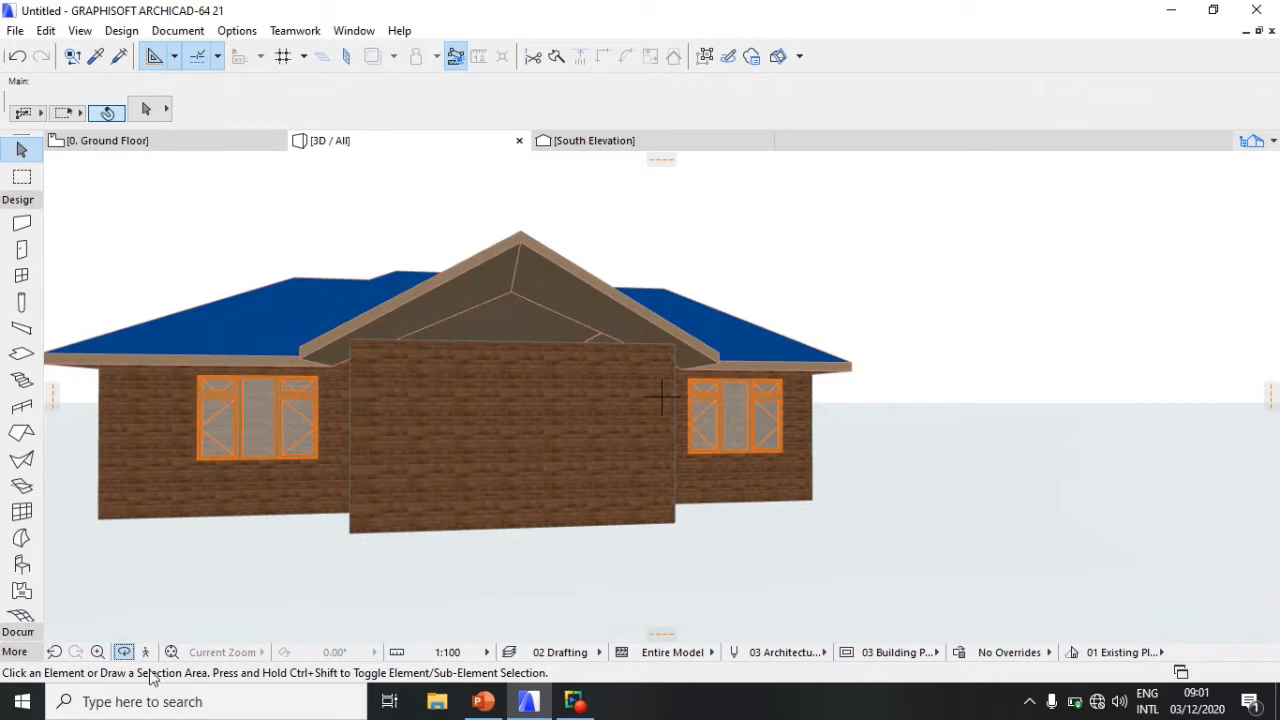
pyautogui.click(542, 437)
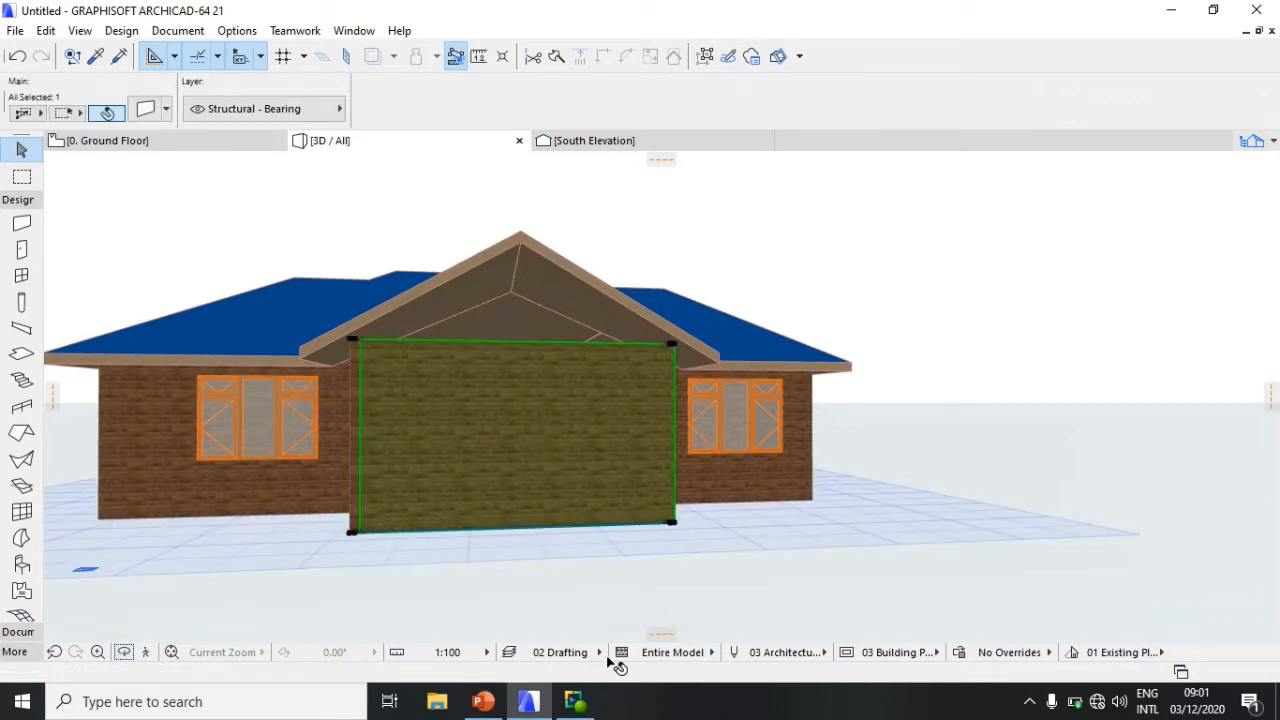
pyautogui.hotkey('ctrl', 't')
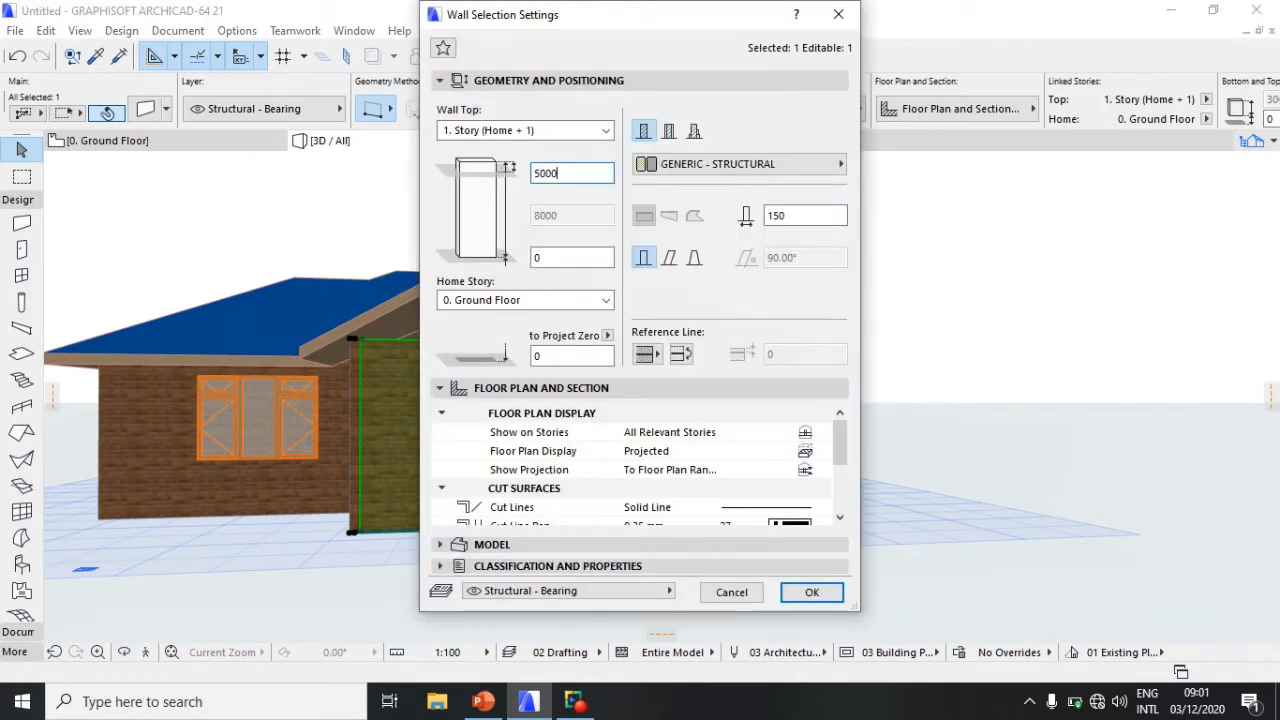
pyautogui.press('Return')
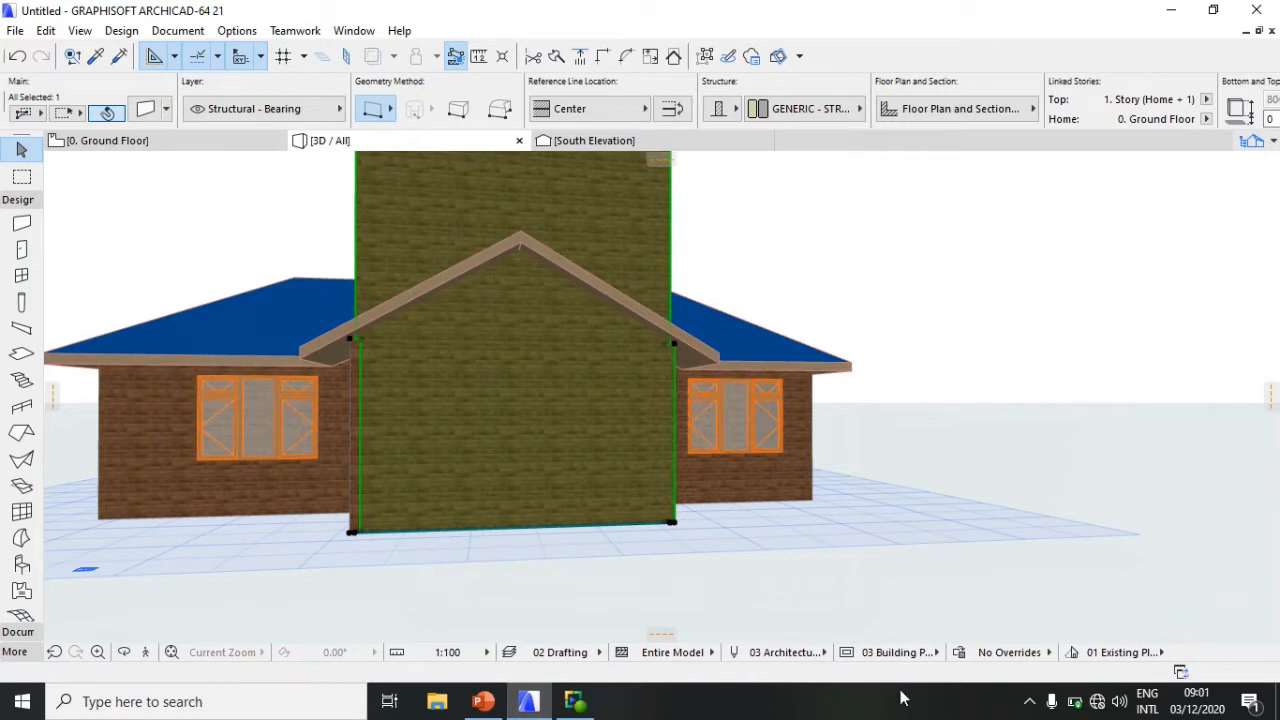
# Step: Trim the raised front wall to the roof, using all roof planes in the current selection as the trimming elements
pyautogui.scroll(-3, 420, 496)
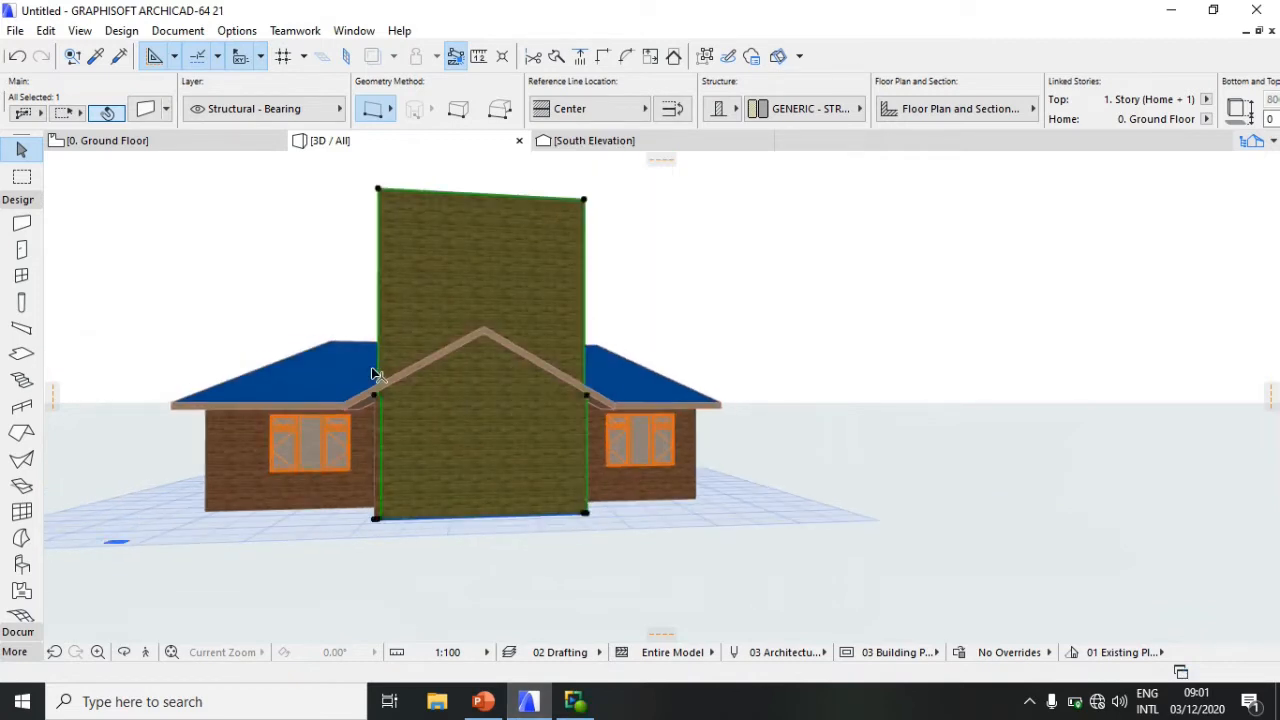
pyautogui.scroll(1, 390, 392)
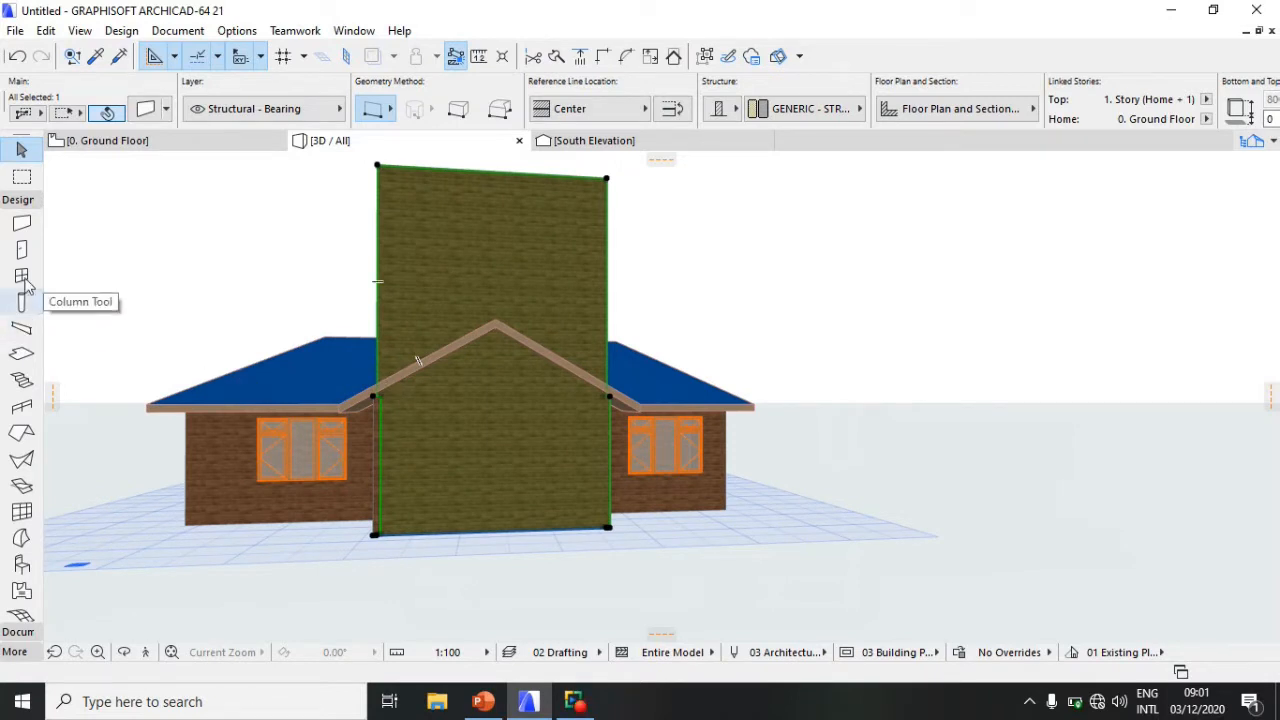
pyautogui.click(20, 433)
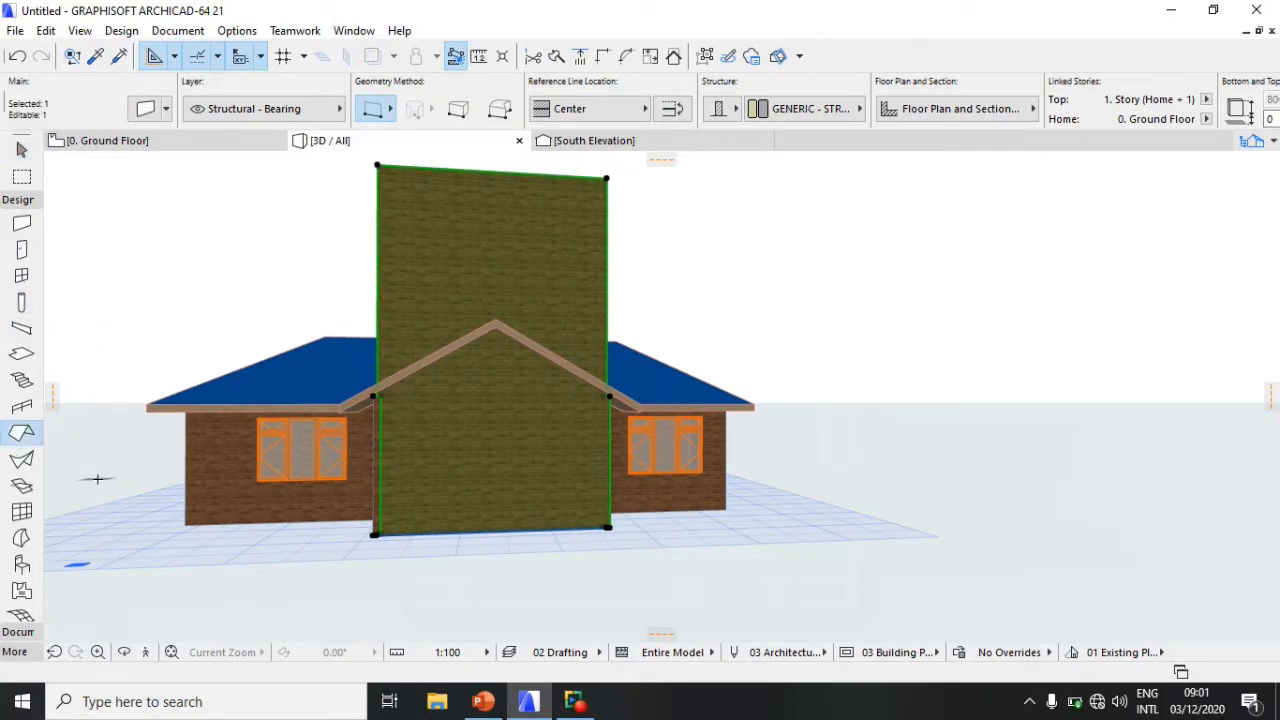
pyautogui.hotkey('ctrl', 'a')
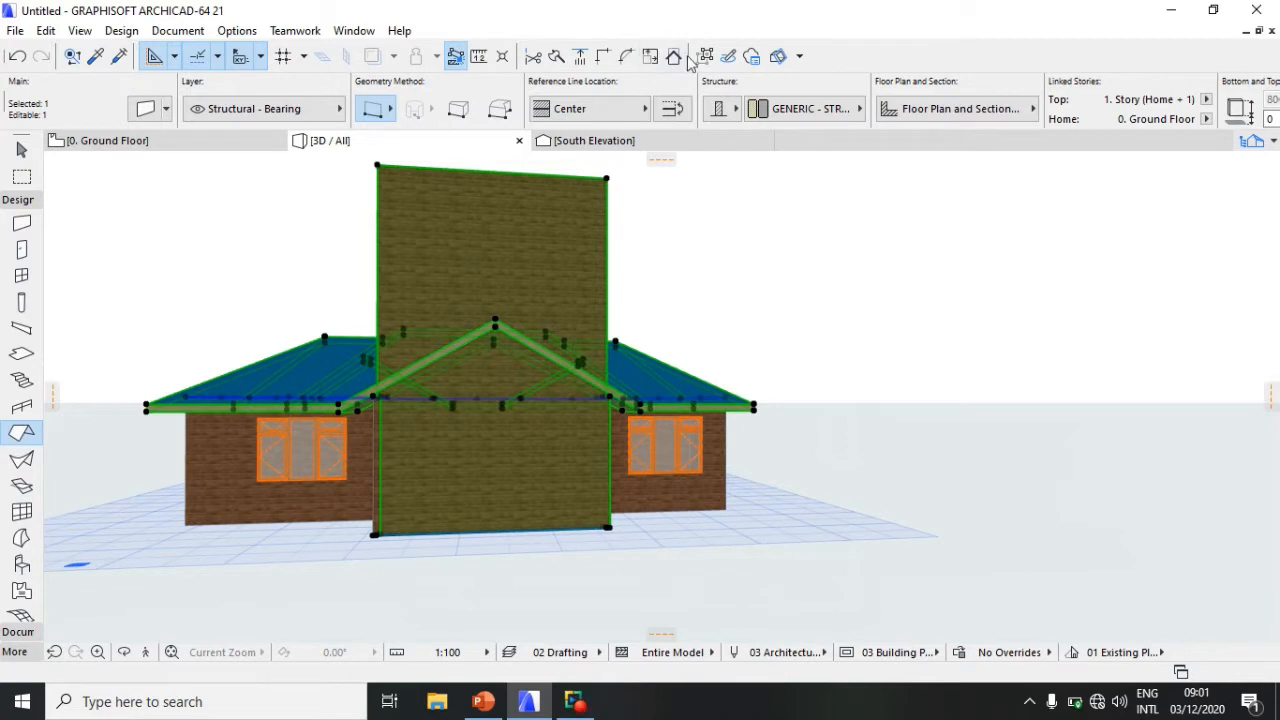
pyautogui.click(675, 57)
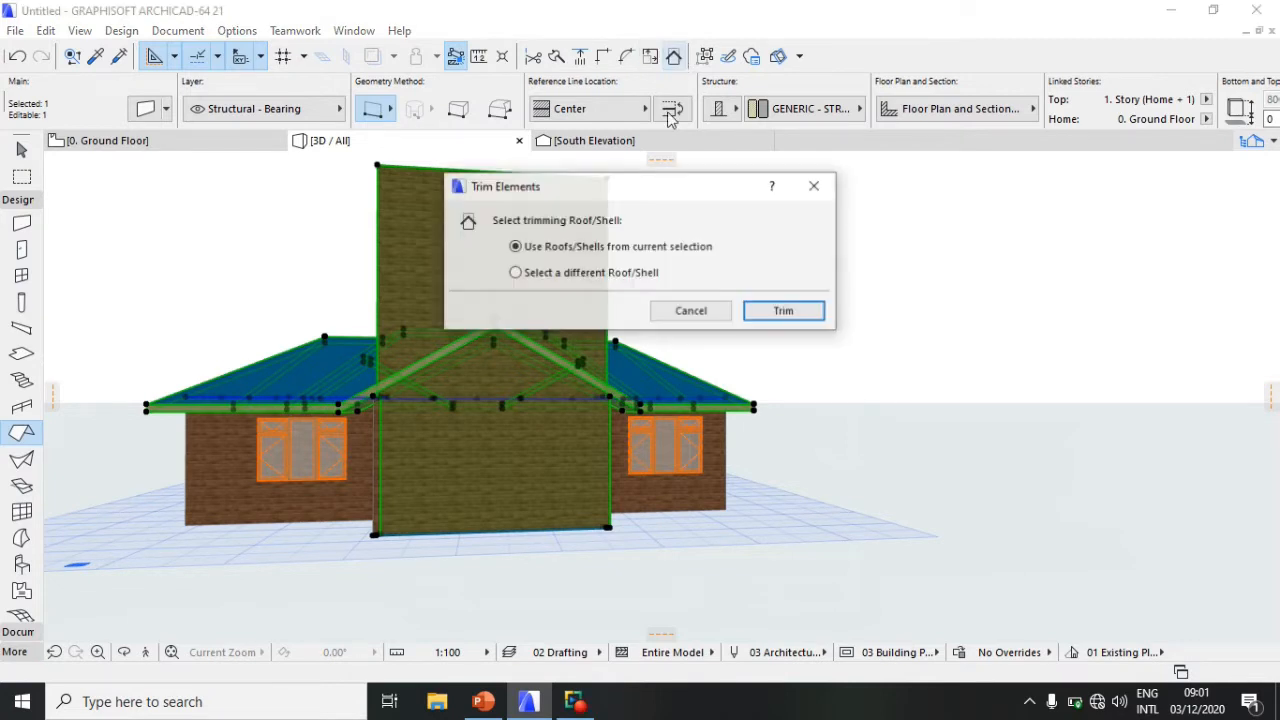
pyautogui.click(785, 312)
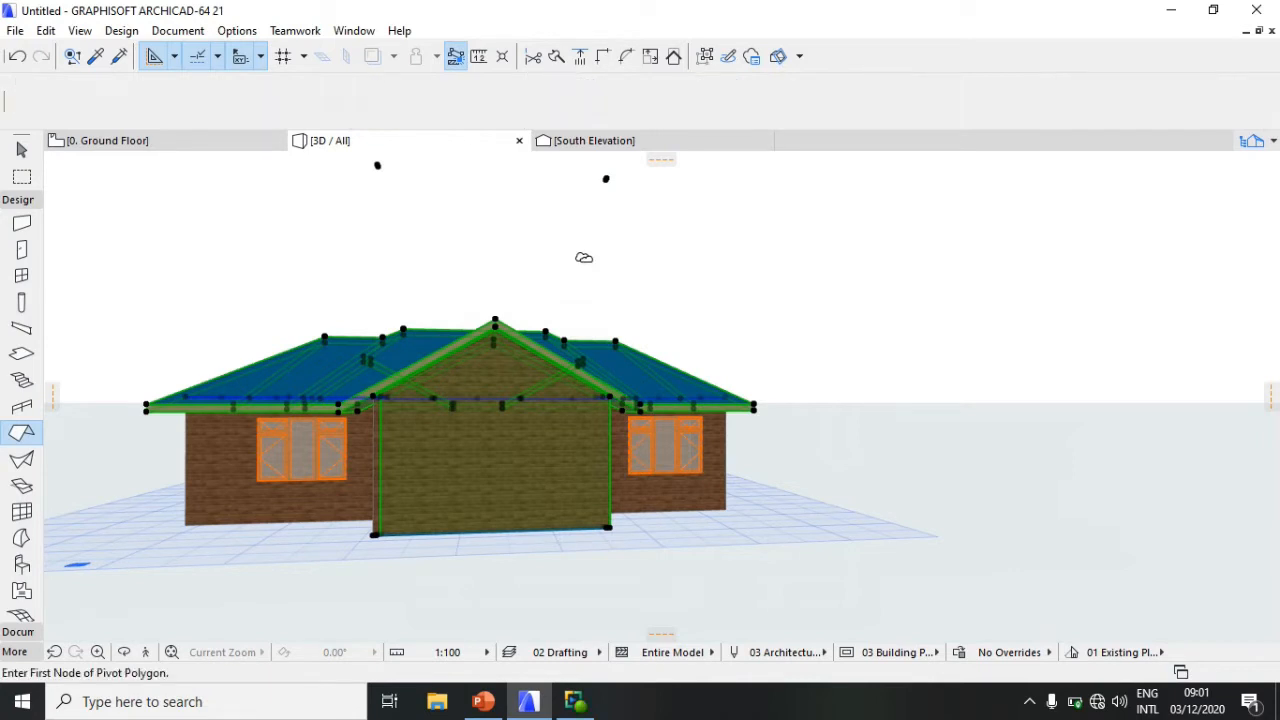
pyautogui.click(122, 654)
pyautogui.moveTo(266, 417); pyautogui.dragTo(534, 403)
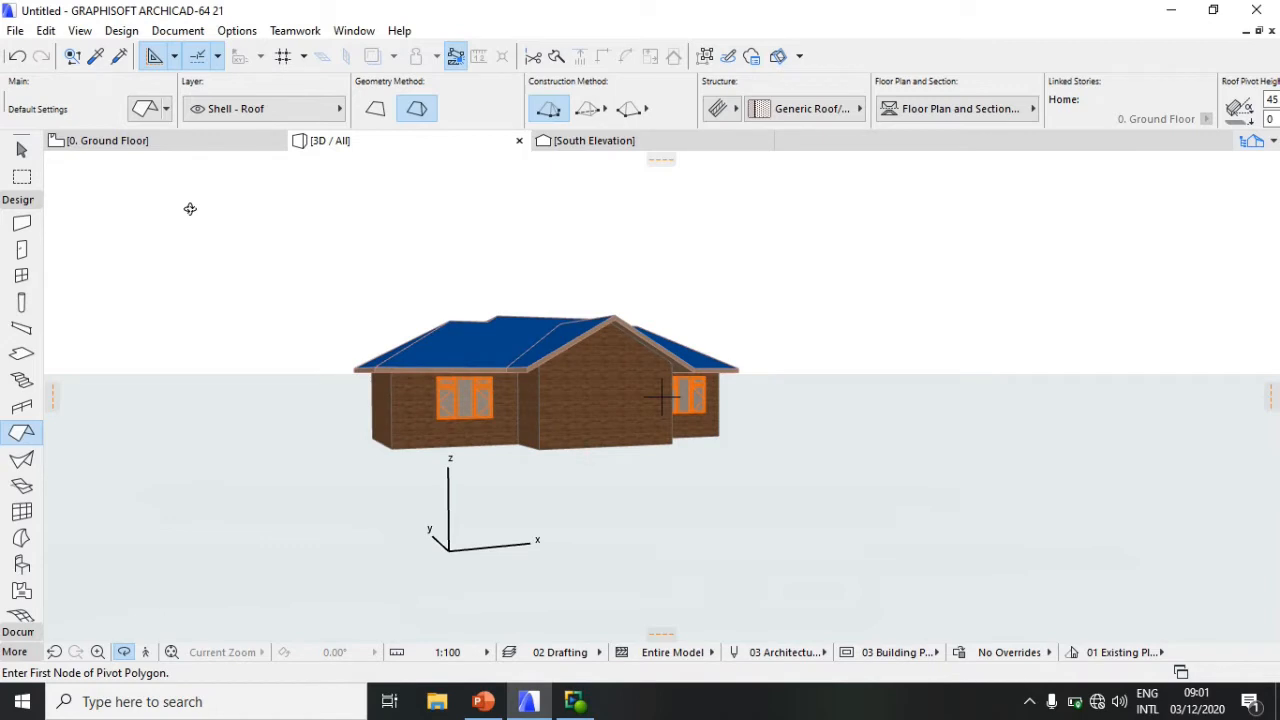
# Step: On the Ground Floor plan, draw a solid line from the west wing's ridge end straight south to the reference line along the front eaves
pyautogui.click(170, 148)
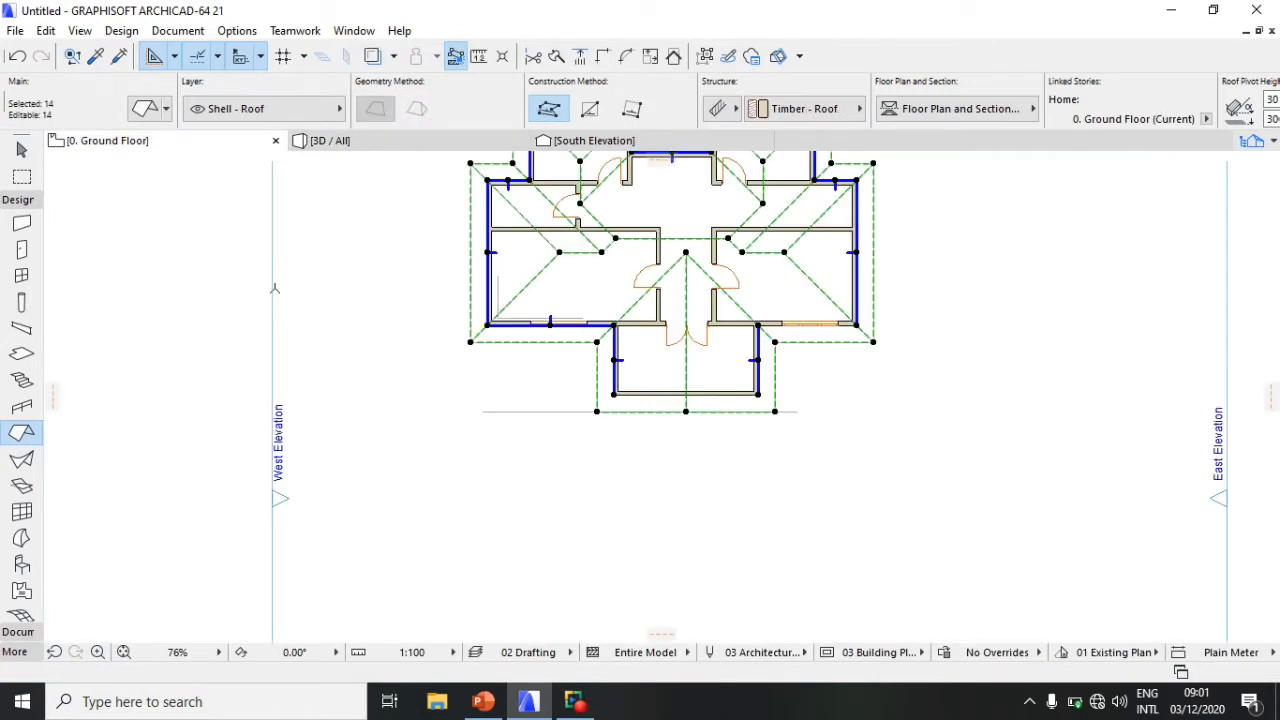
pyautogui.press('Escape')
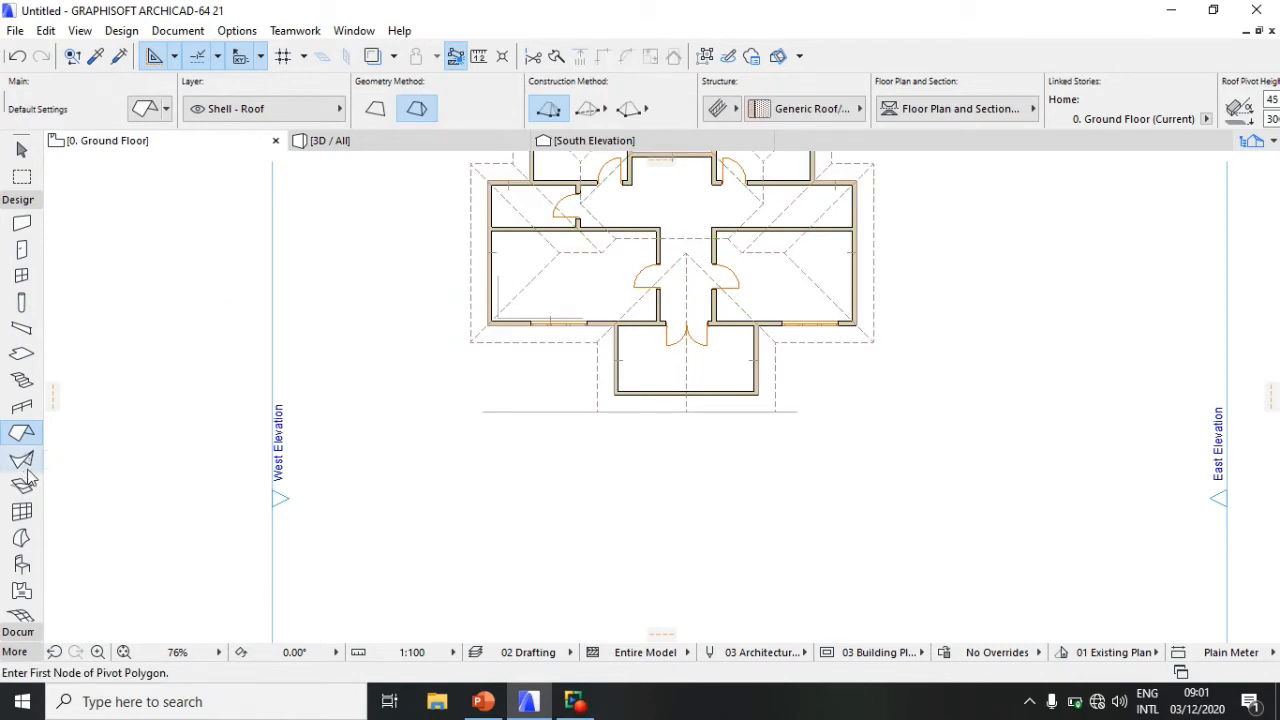
pyautogui.click(18, 633)
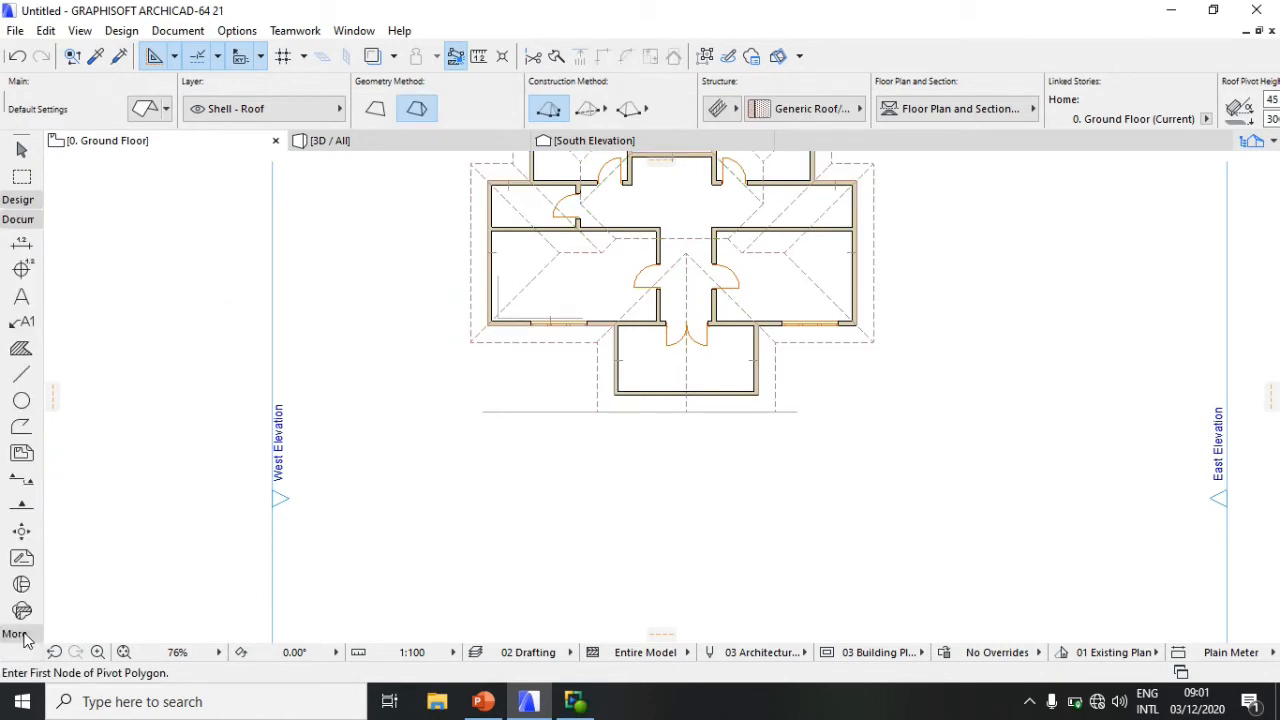
pyautogui.click(21, 373)
pyautogui.scroll(-2, 545, 265)
pyautogui.scroll(6, 551, 268)
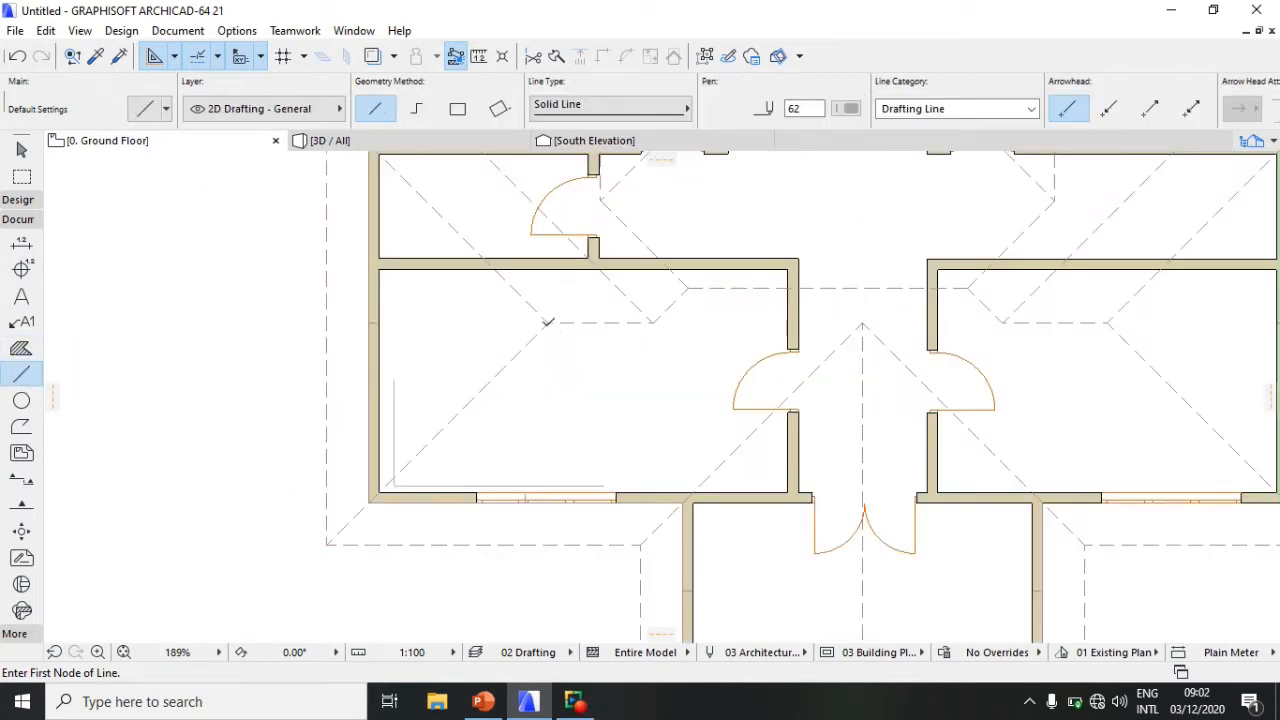
pyautogui.click(549, 320)
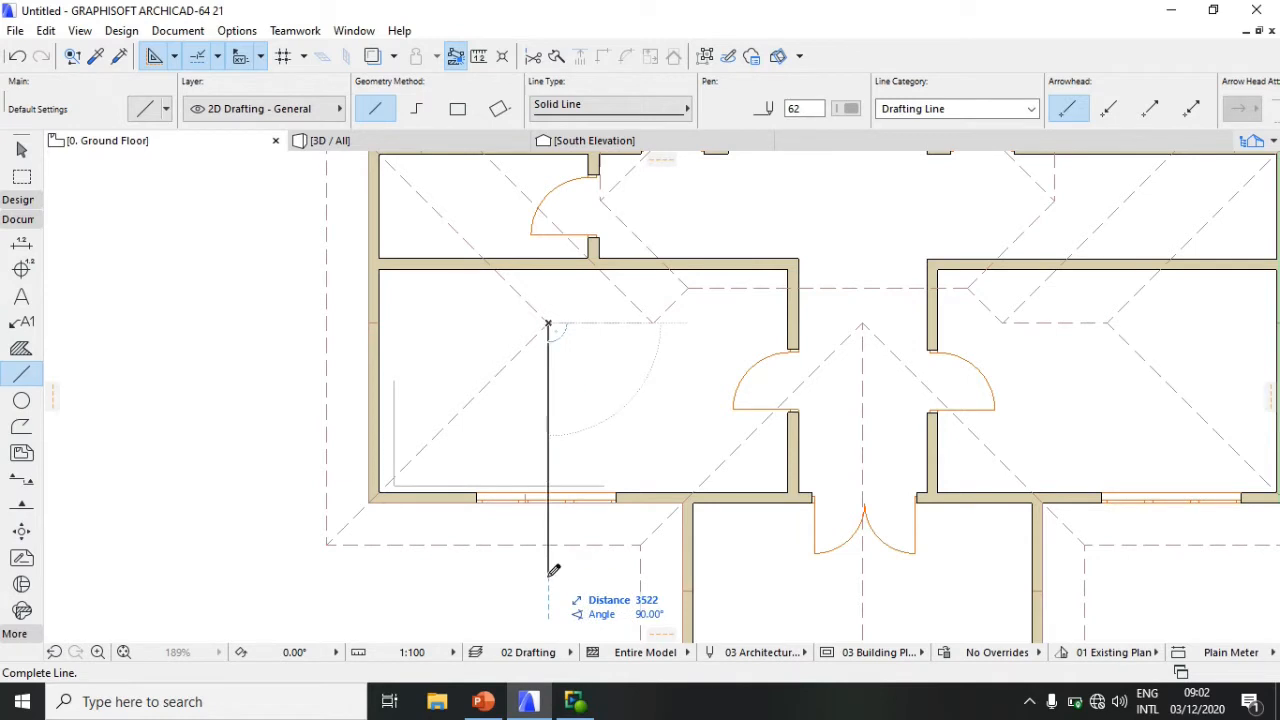
pyautogui.scroll(-5, 551, 586)
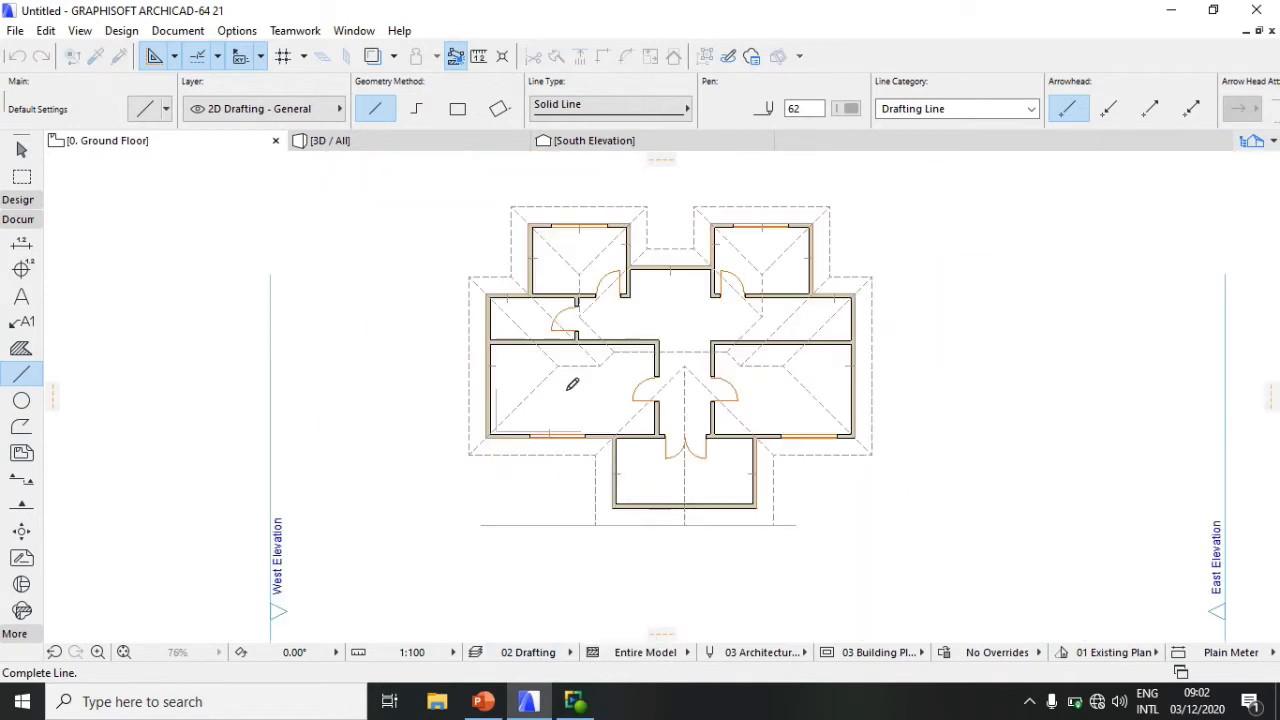
pyautogui.click(560, 523)
pyautogui.scroll(5, 542, 395)
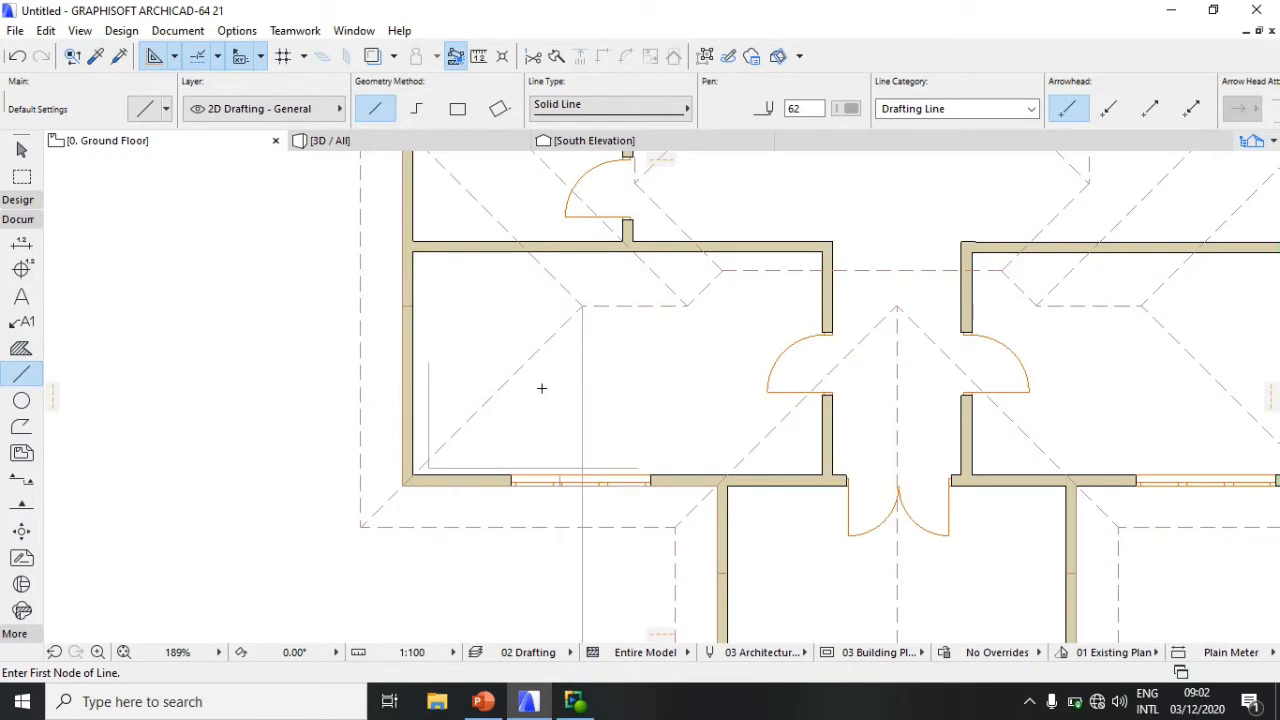
# Step: Stretch the new line's upper end straight north past the northern eaves
pyautogui.click(21, 149)
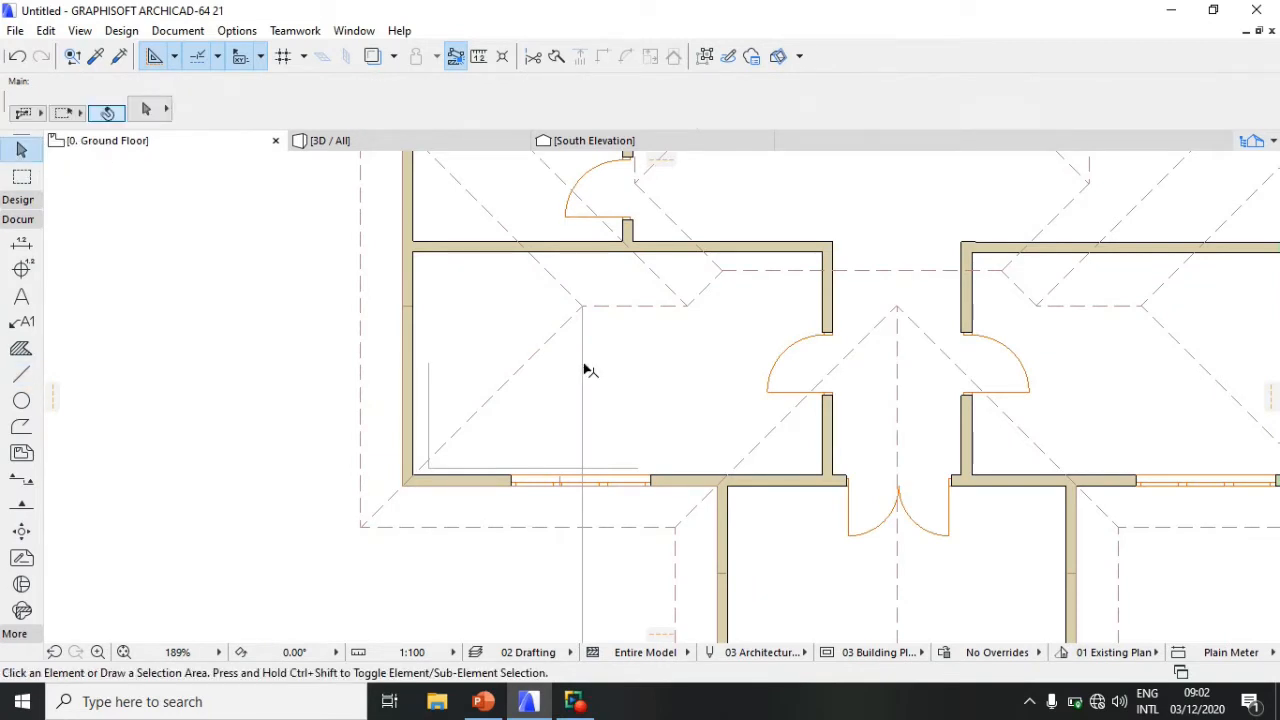
pyautogui.click(584, 308)
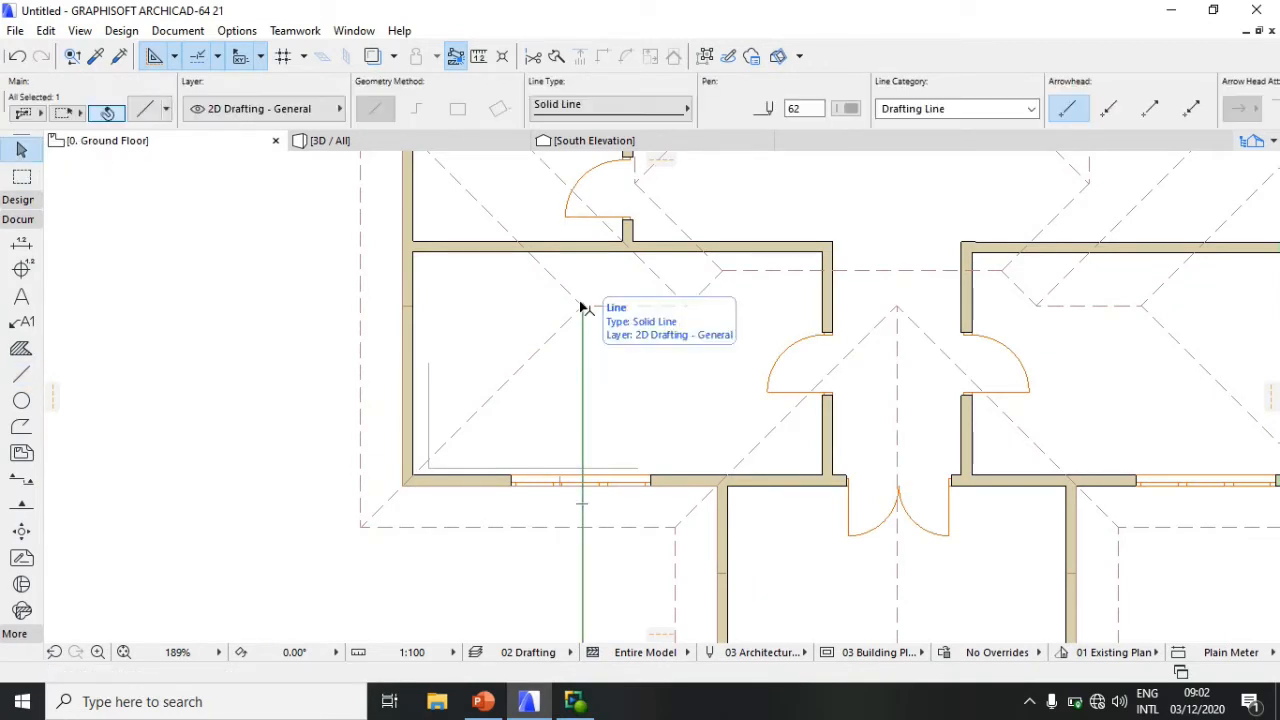
pyautogui.click(582, 396)
pyautogui.scroll(-4, 569, 397)
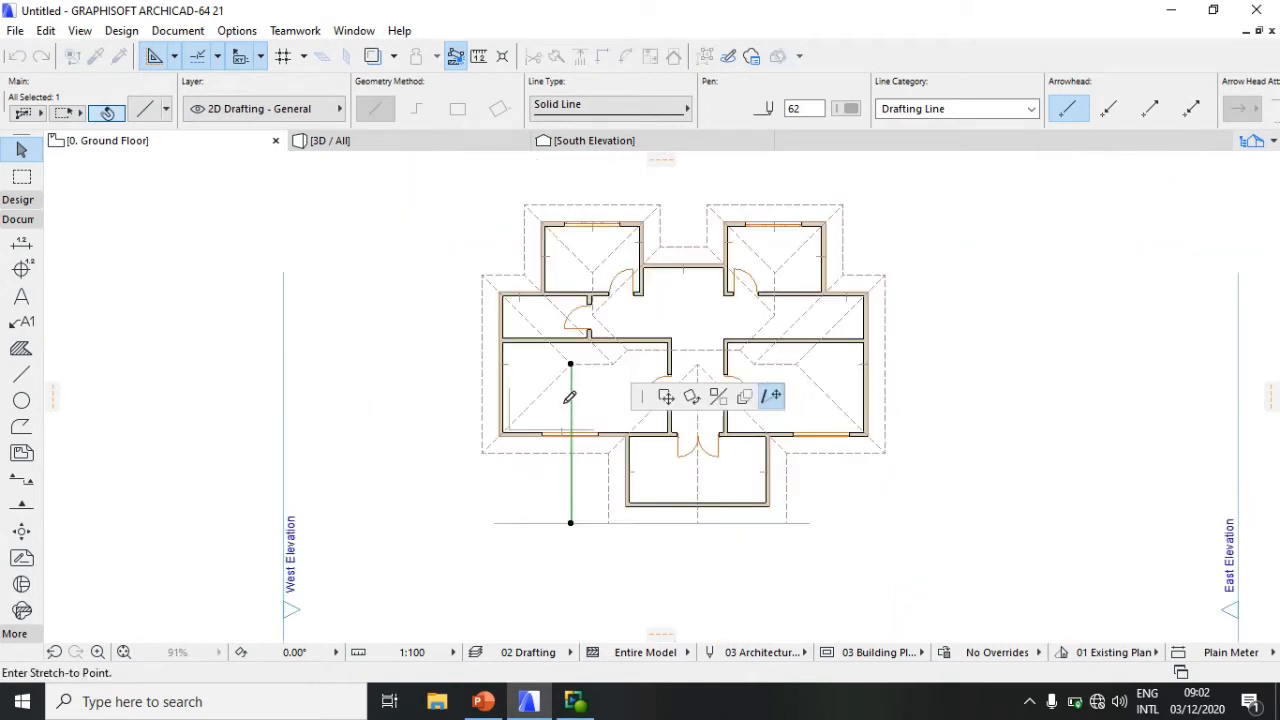
pyautogui.click(577, 180)
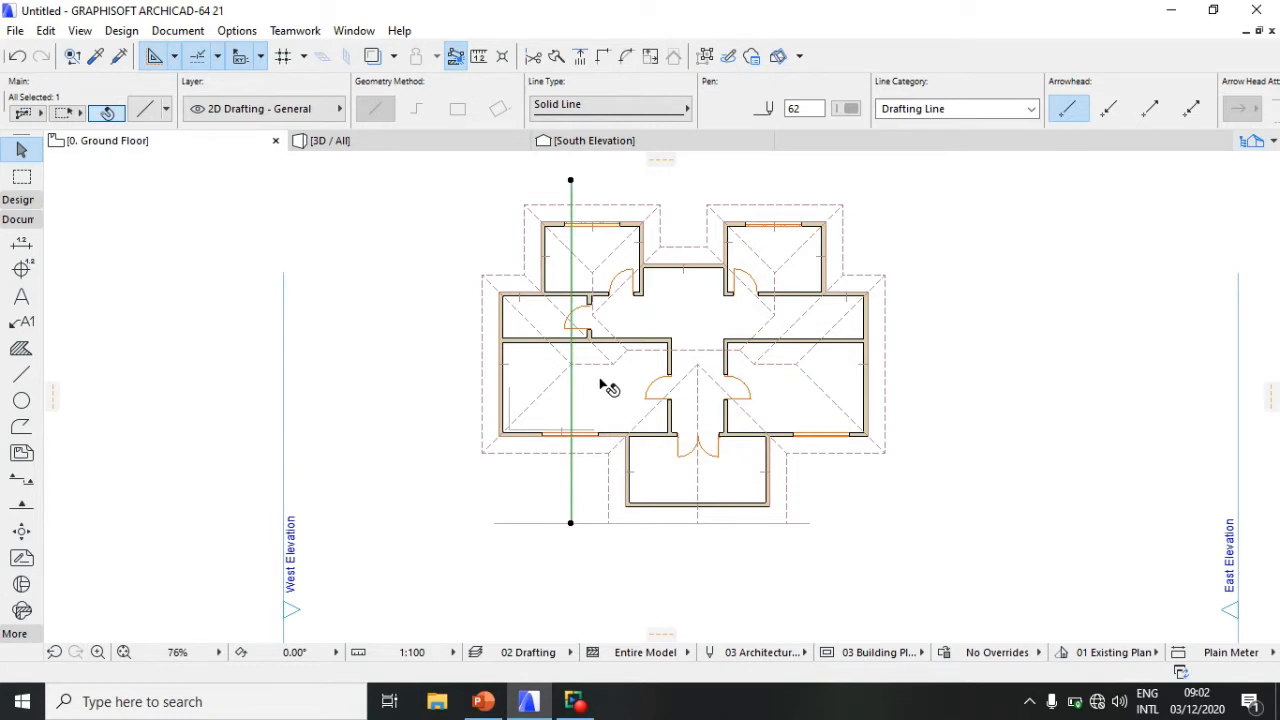
# Step: Move the vertical line west onto the west wing's western eaves line and deselect it
pyautogui.hotkey('ctrl', 'd')
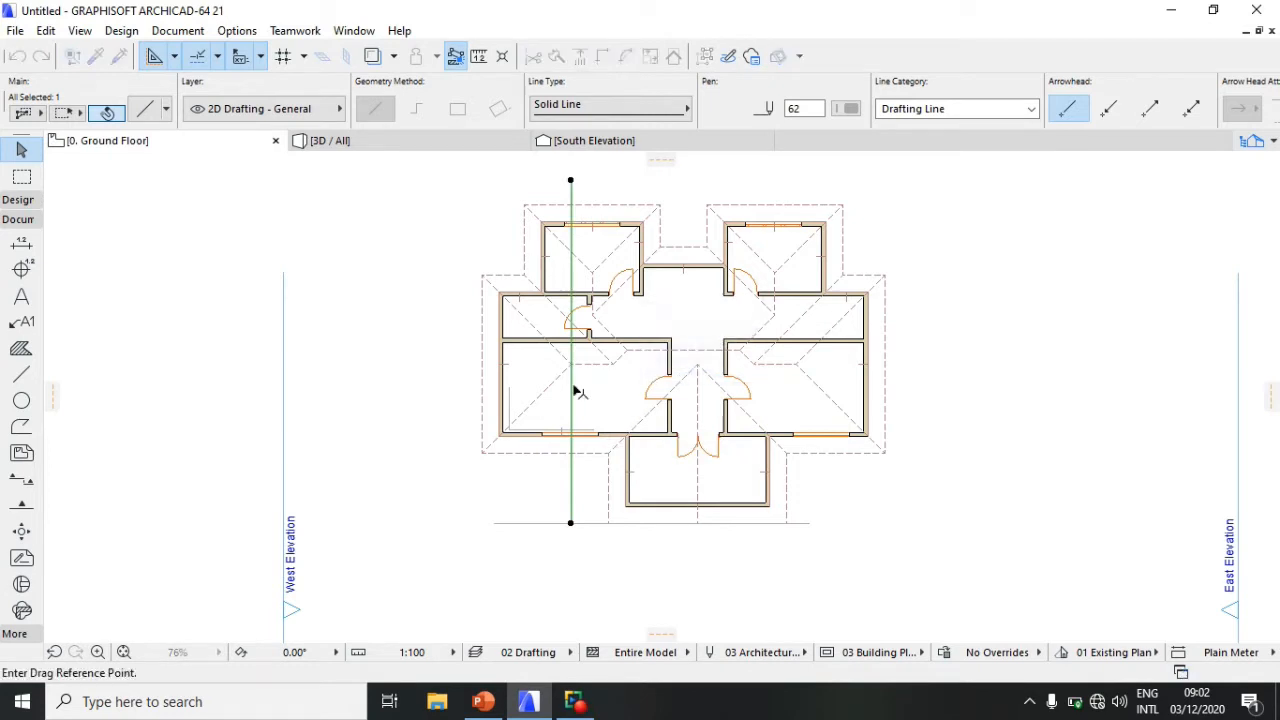
pyautogui.click(571, 391)
pyautogui.scroll(5, 520, 394)
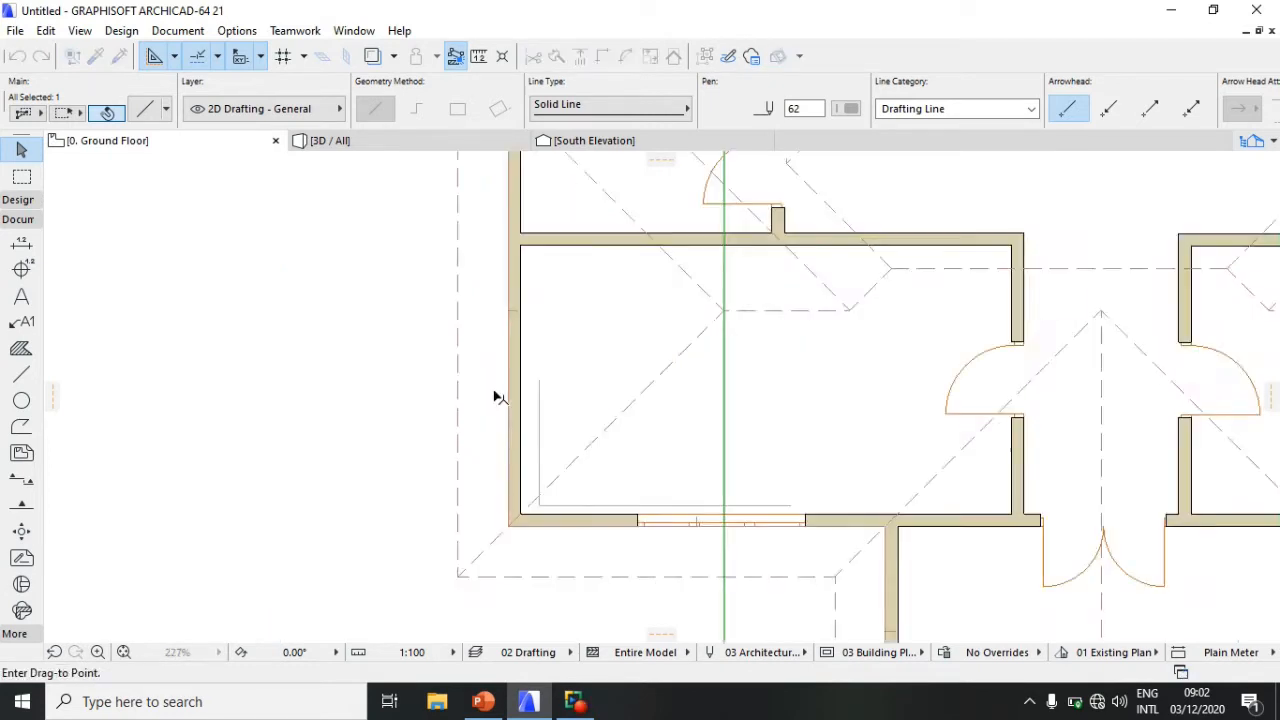
pyautogui.click(450, 393)
pyautogui.scroll(-4, 495, 433)
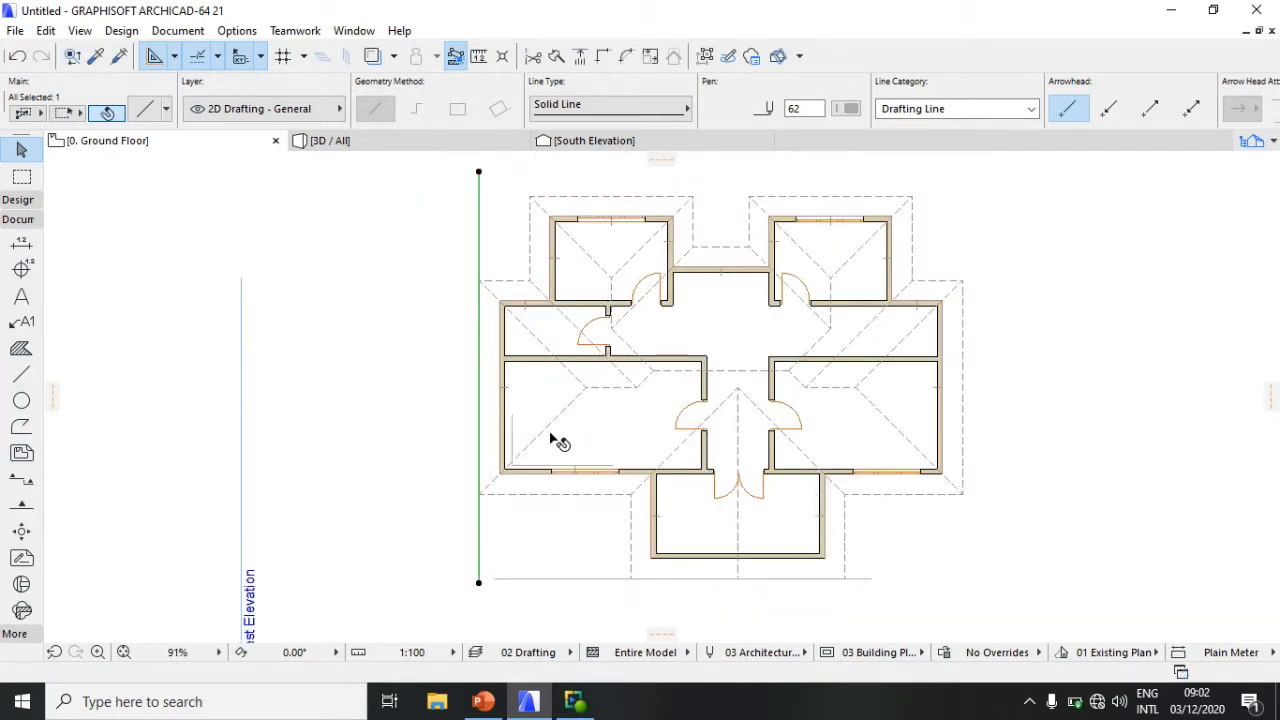
pyautogui.click(318, 405)
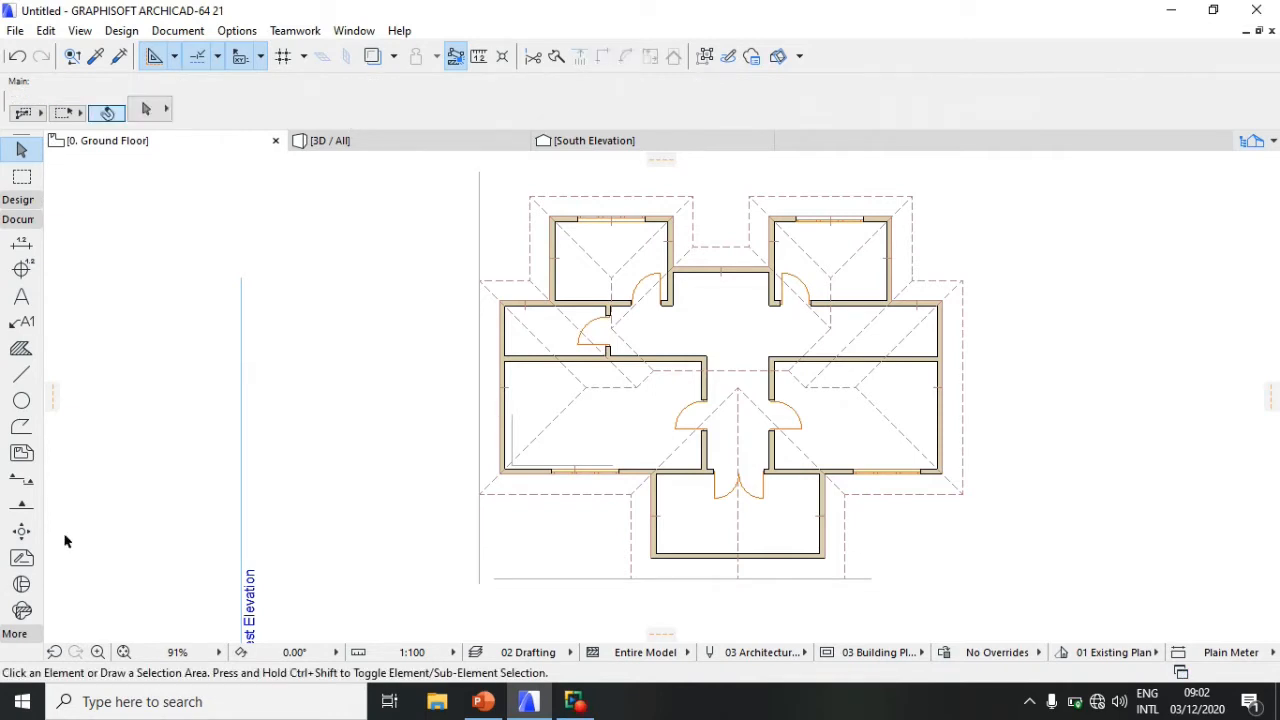
# Step: Insert roof nodes on the west wing's two hip edges, placing them at the northwest and southwest eaves corners
pyautogui.click(18, 200)
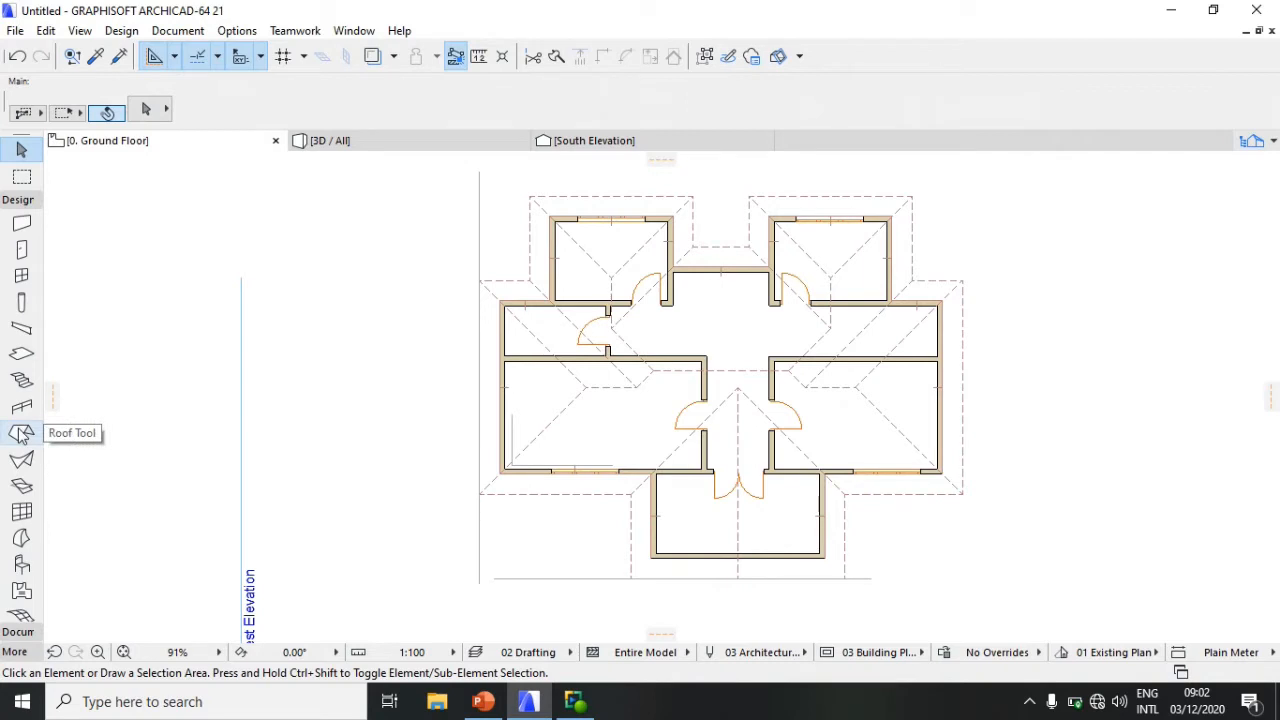
pyautogui.click(22, 432)
pyautogui.hotkey('ctrl', 'a')
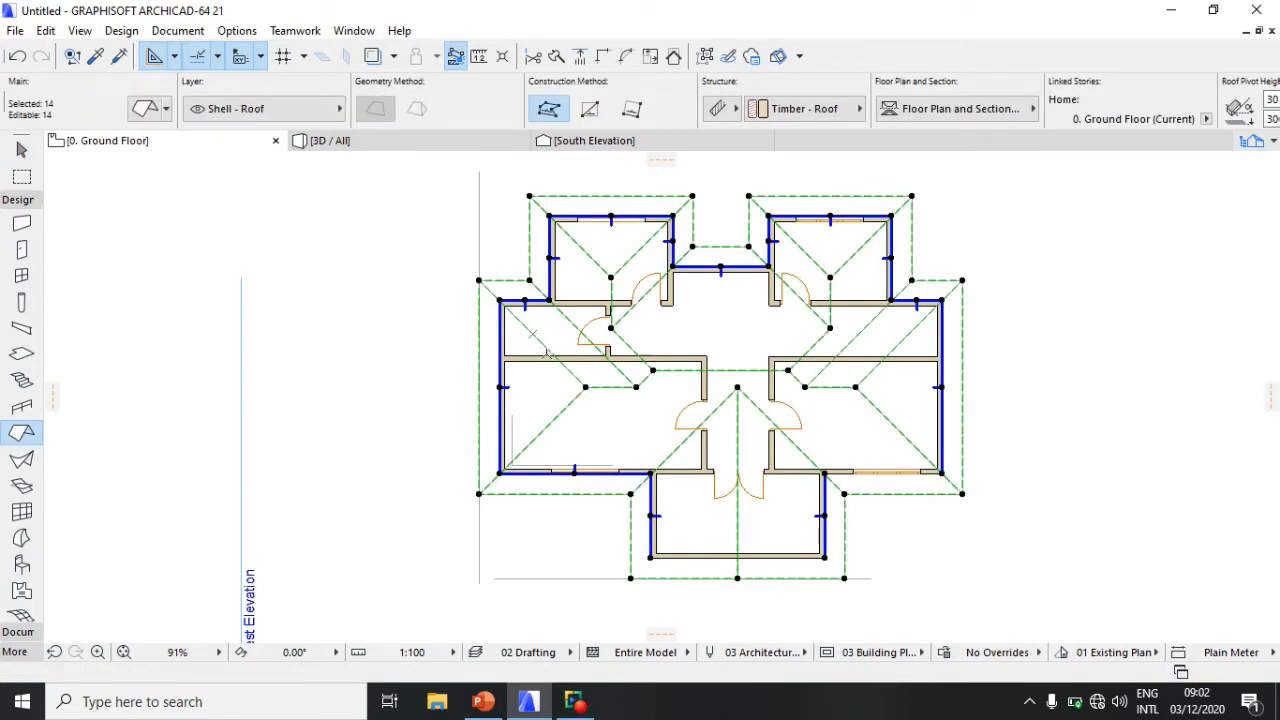
pyautogui.click(547, 351)
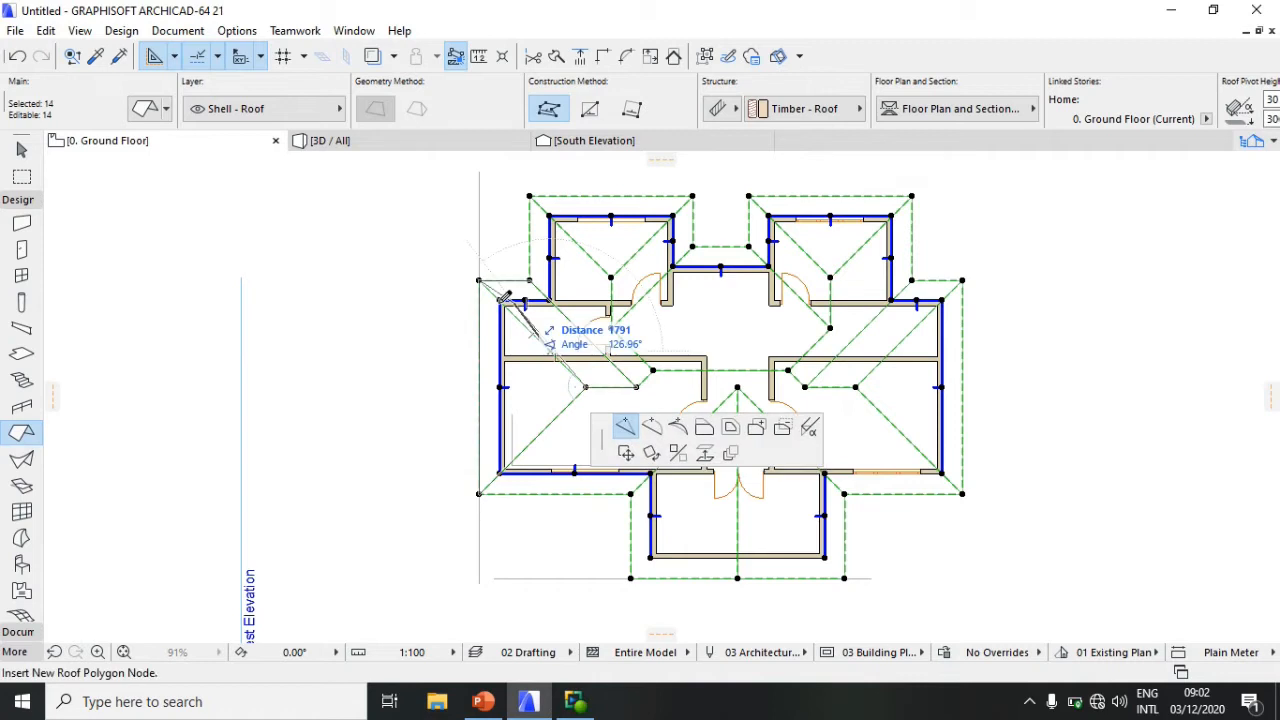
pyautogui.click(480, 280)
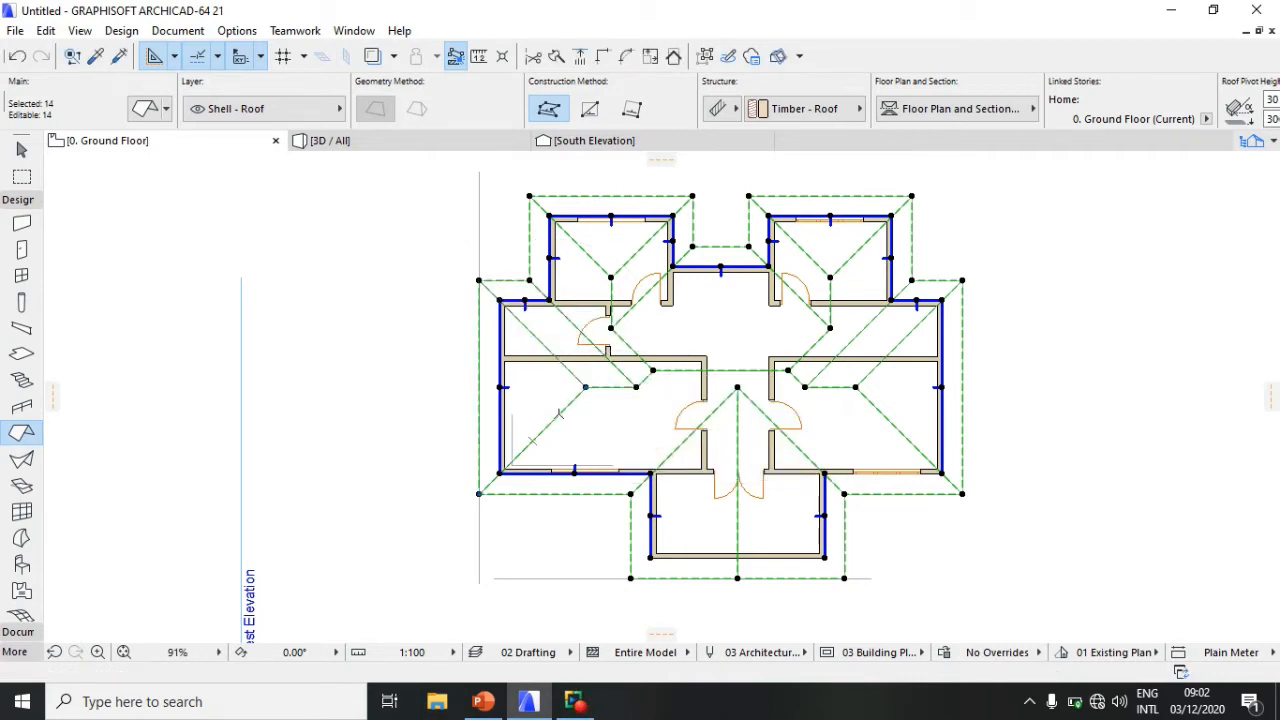
pyautogui.click(559, 413)
pyautogui.click(586, 387)
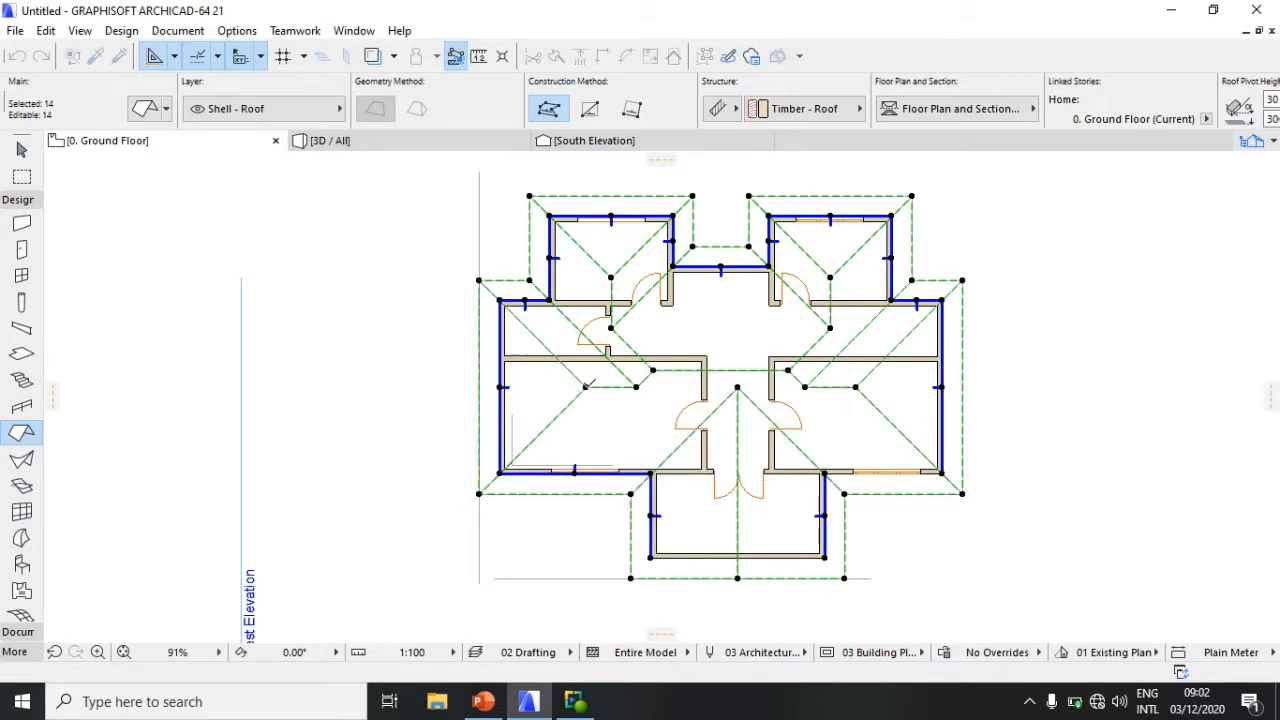
# Step: Reposition the roof planes' shared node at the west ridge end straight west onto the eaves line, and view the west gable in 3D
pyautogui.click(586, 387)
pyautogui.click(479, 387)
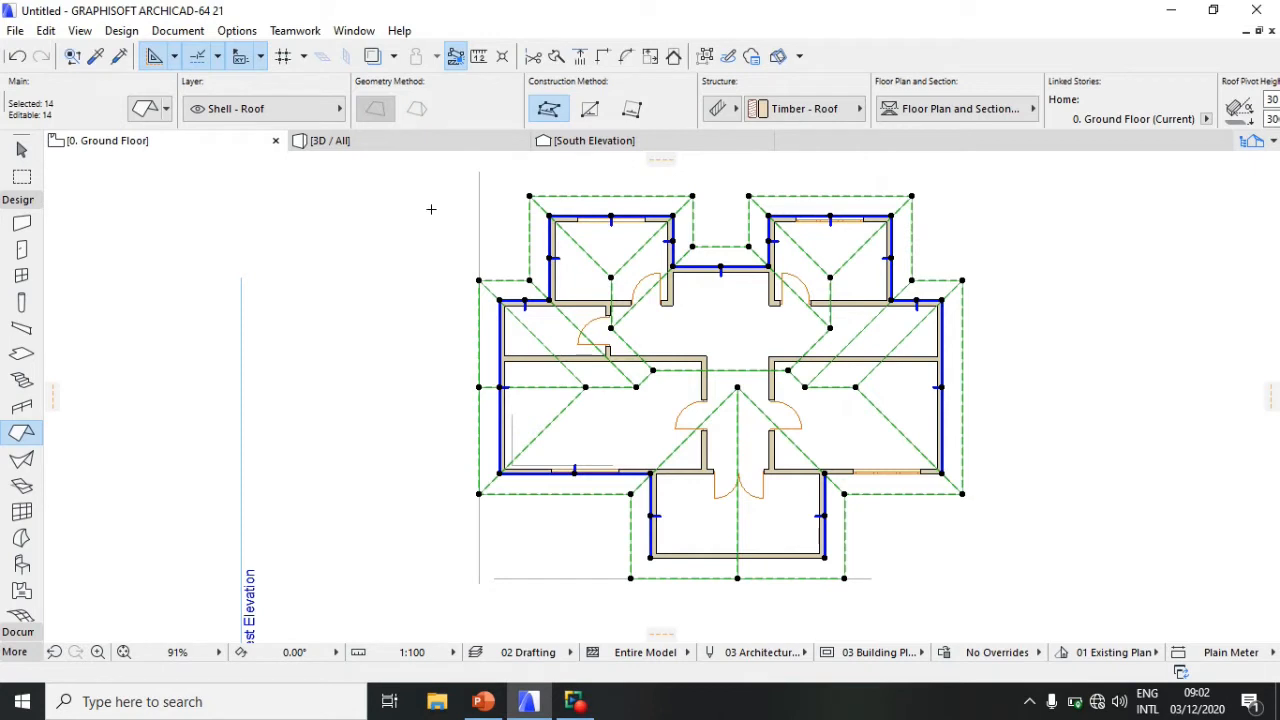
pyautogui.click(420, 145)
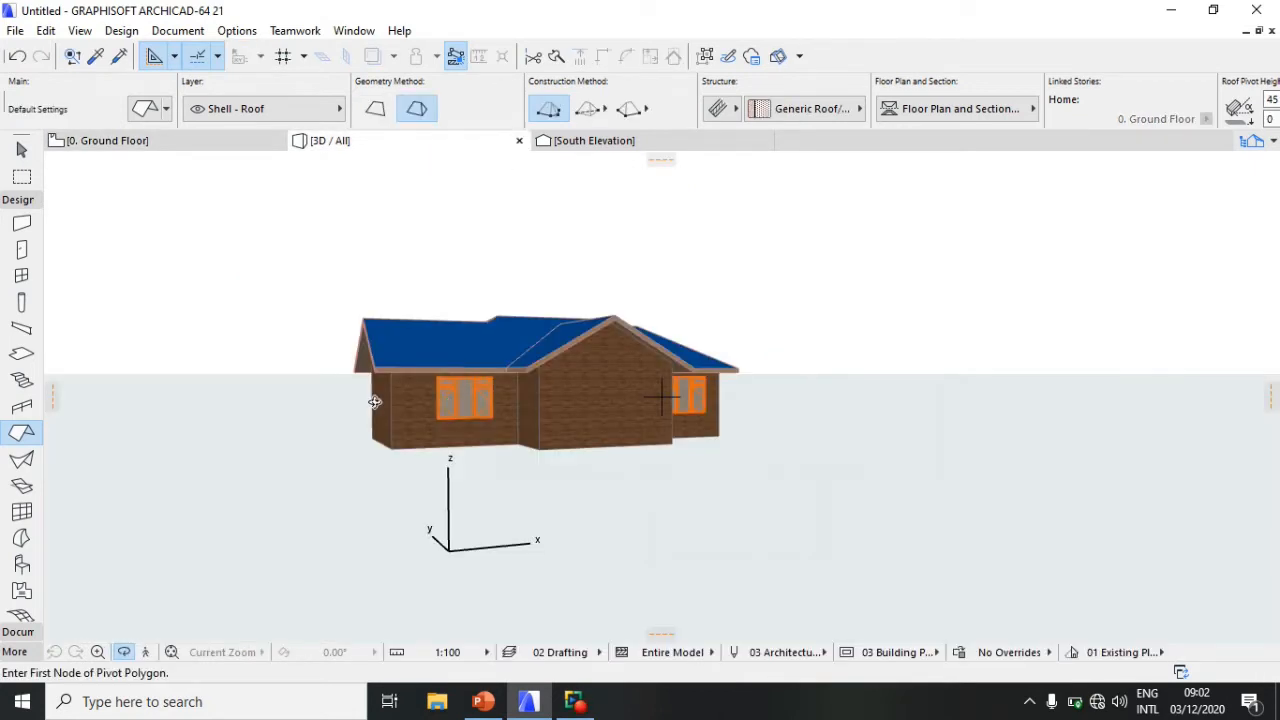
pyautogui.keyDown('shift'); pyautogui.moveTo(372, 402); pyautogui.dragTo(543, 368, button='middle'); pyautogui.keyUp('shift')
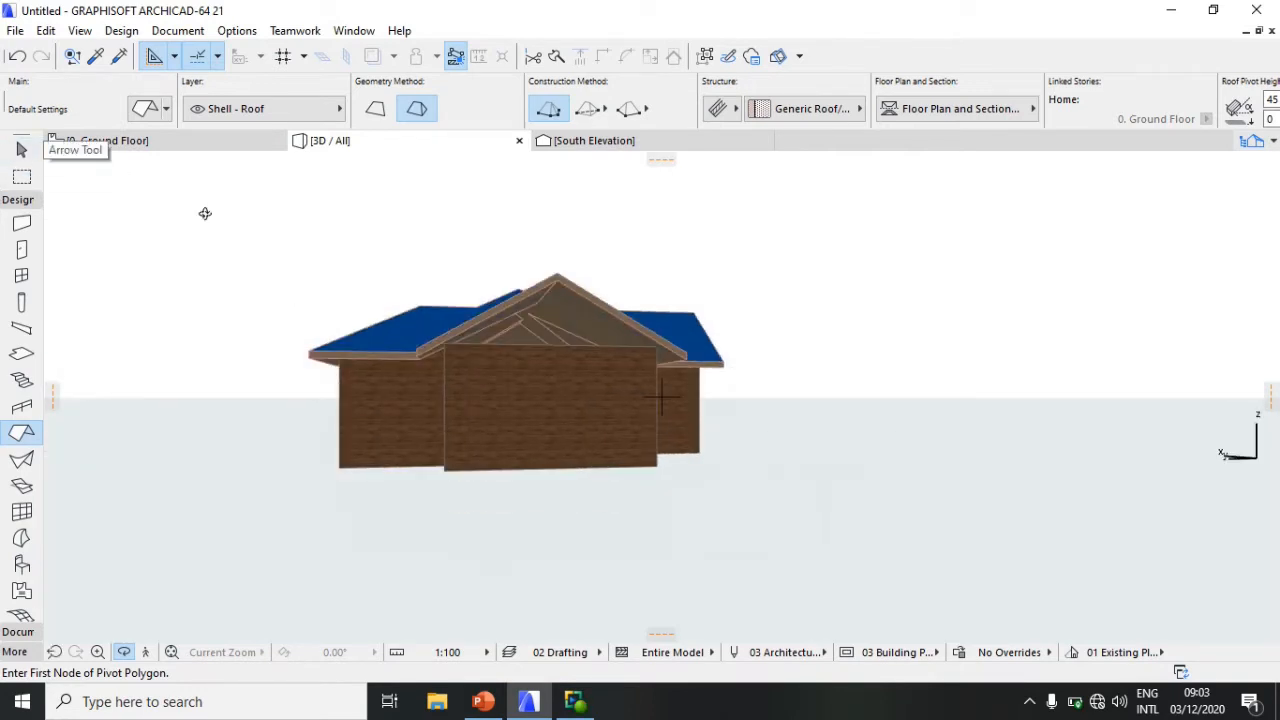
# Step: Move the west wing's north roof plane aside in 3D and delete the leftover hip plane beneath it
pyautogui.moveTo(503, 300); pyautogui.dragTo(548, 390)
pyautogui.click(22, 149)
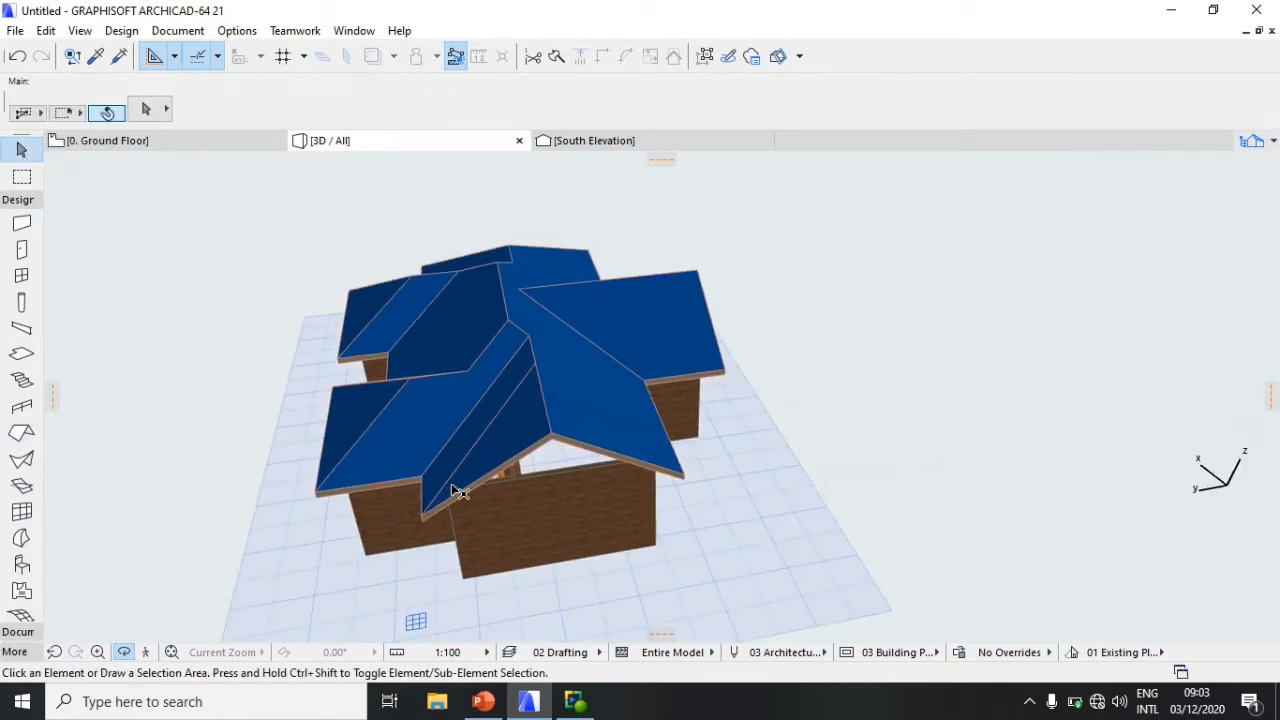
pyautogui.click(489, 478)
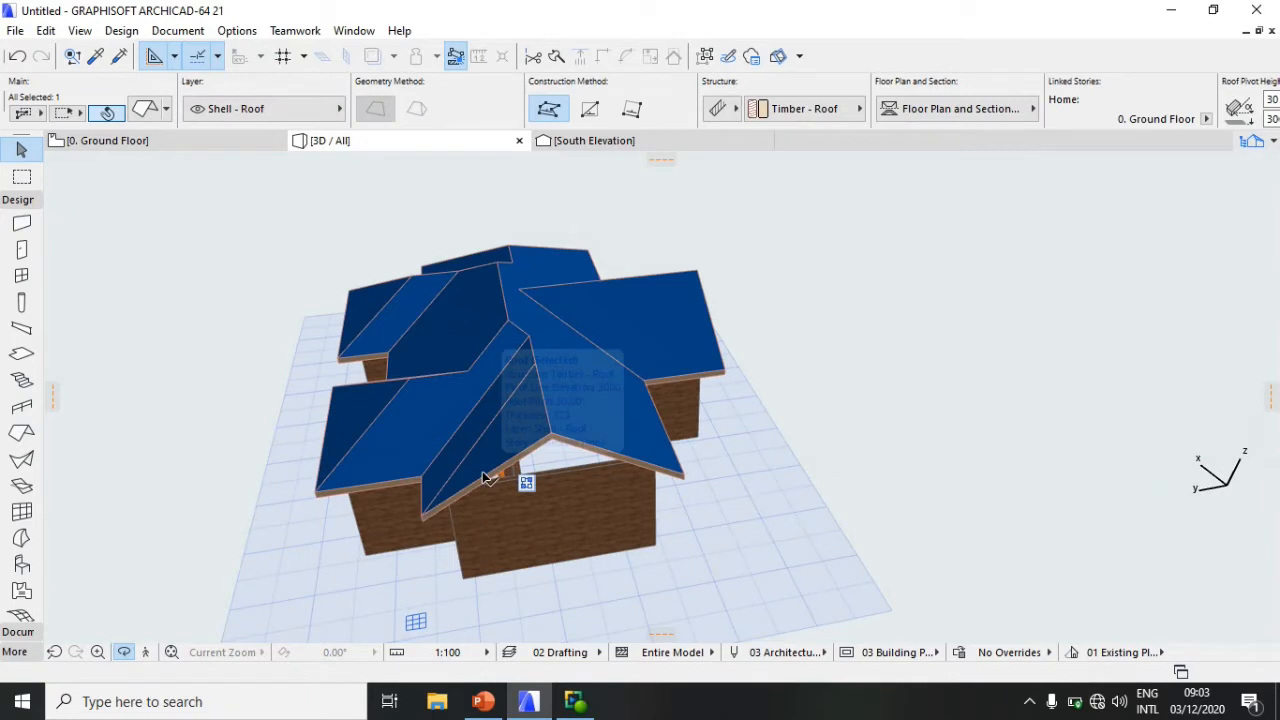
pyautogui.scroll(3, 451, 480)
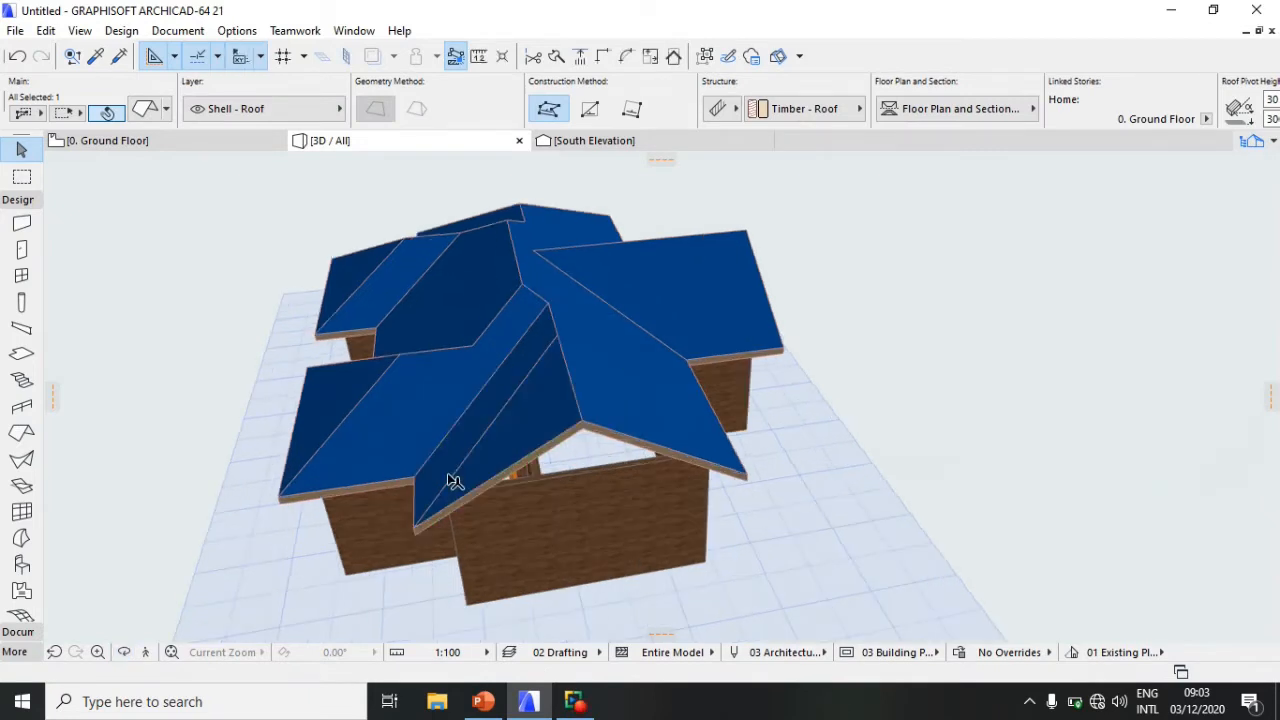
pyautogui.click(566, 414)
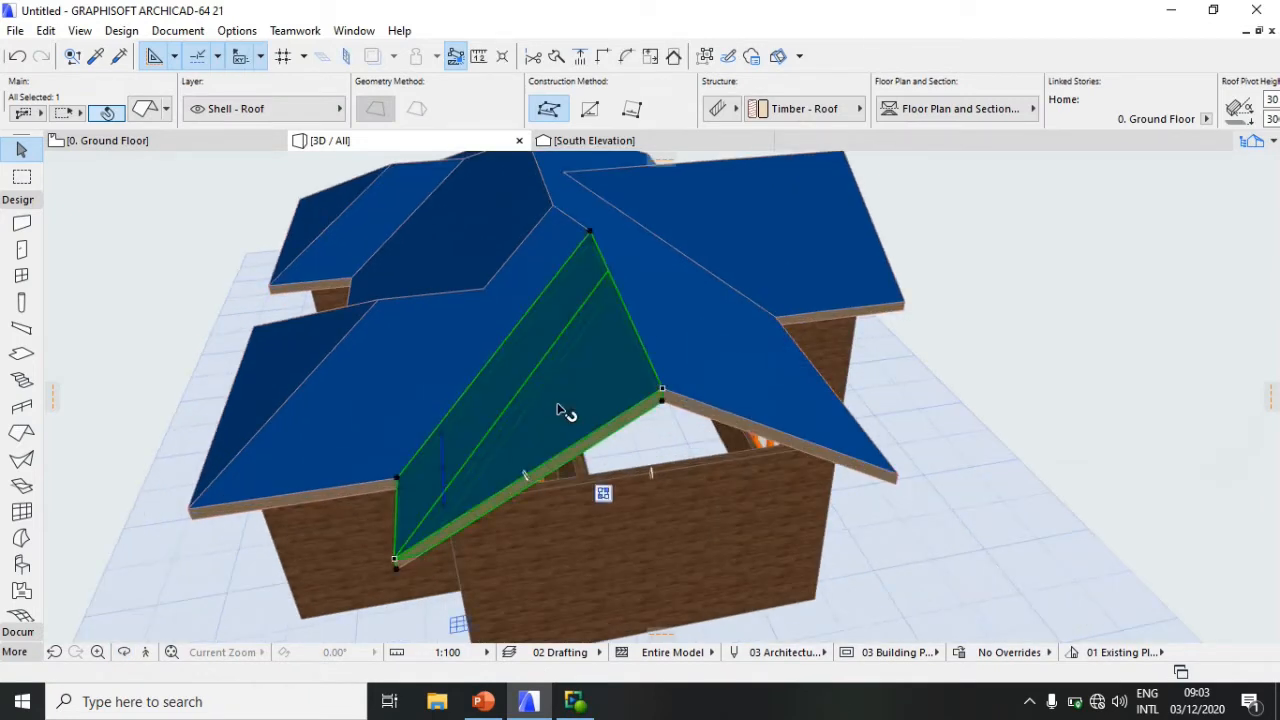
pyautogui.click(563, 416)
pyautogui.click(565, 421)
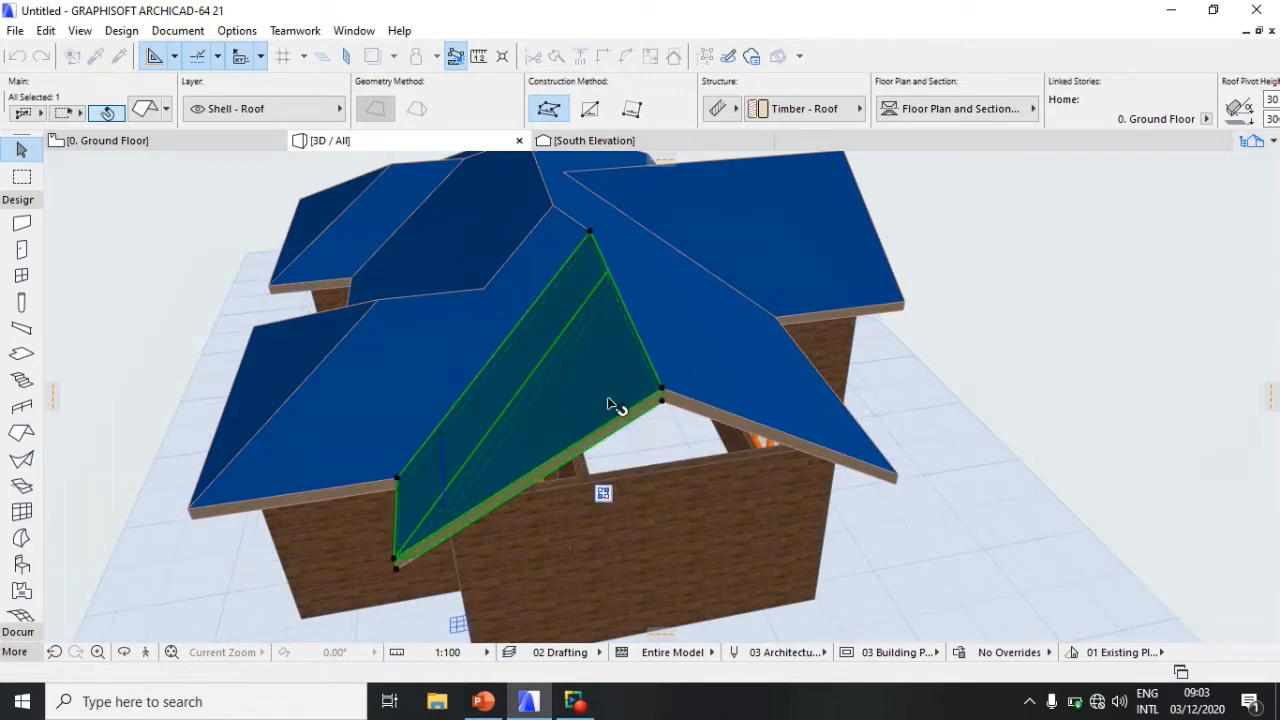
pyautogui.press('Escape')
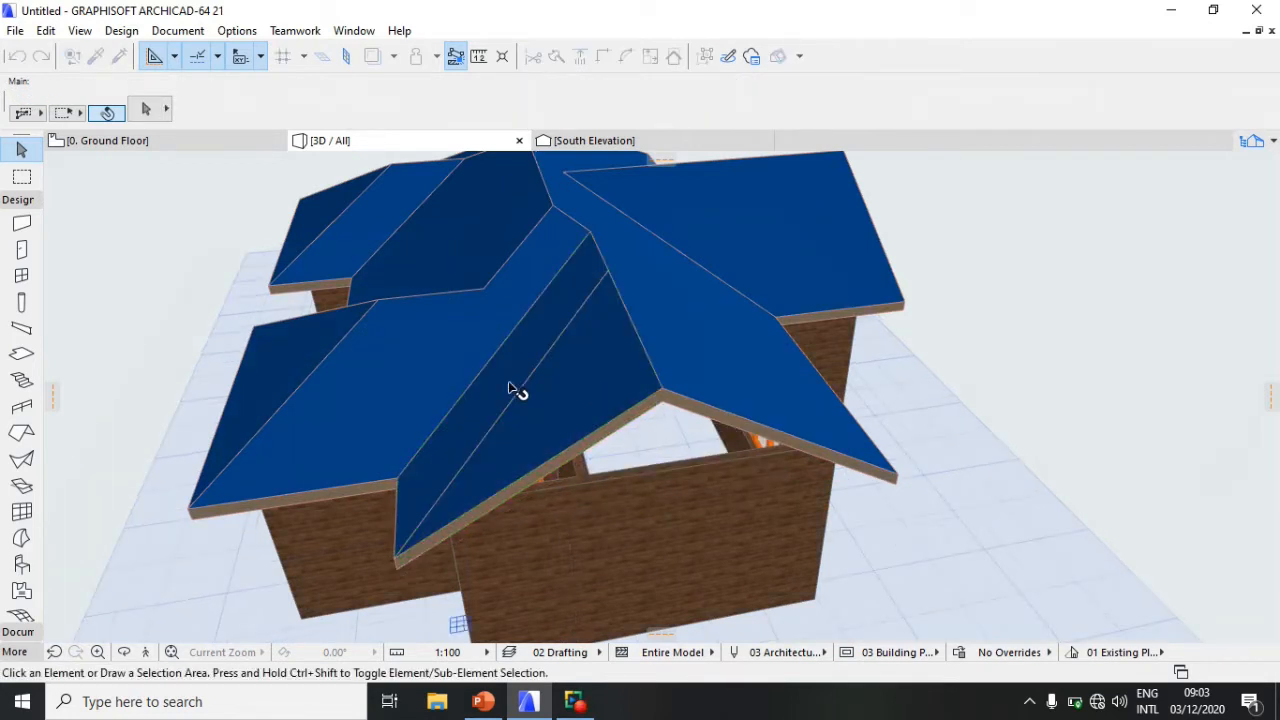
pyautogui.click(593, 349)
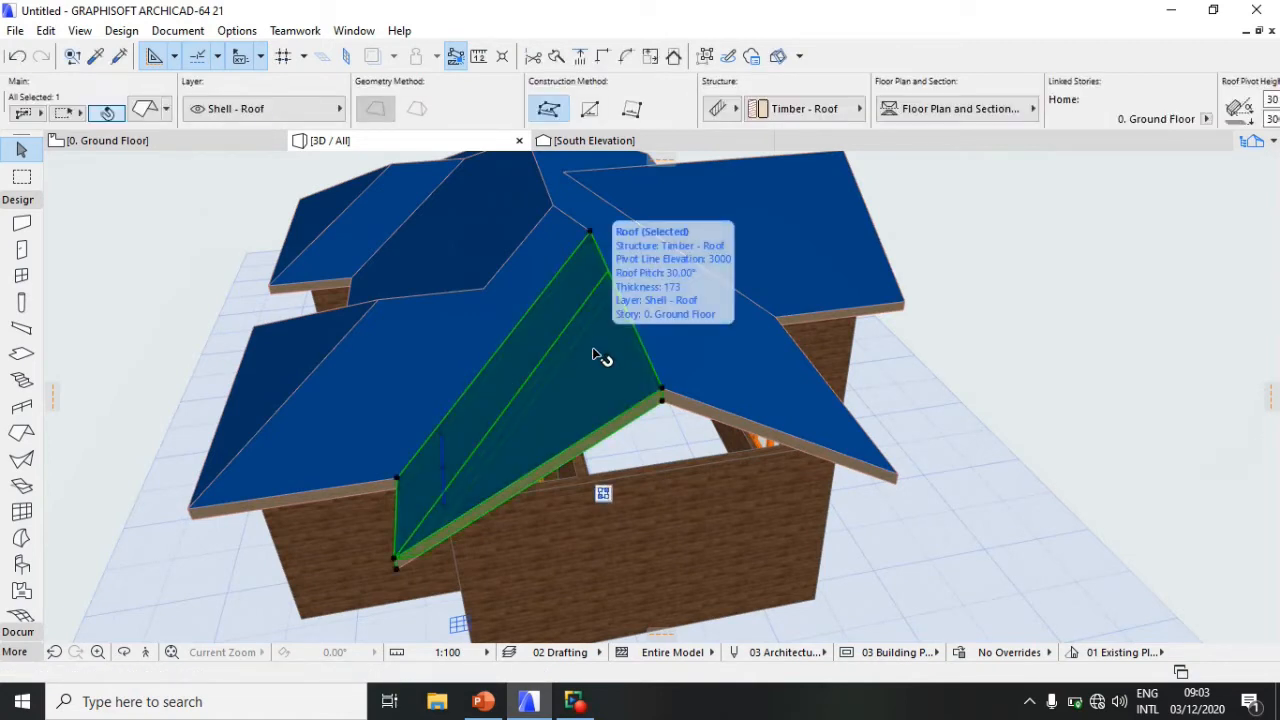
pyautogui.click(425, 443)
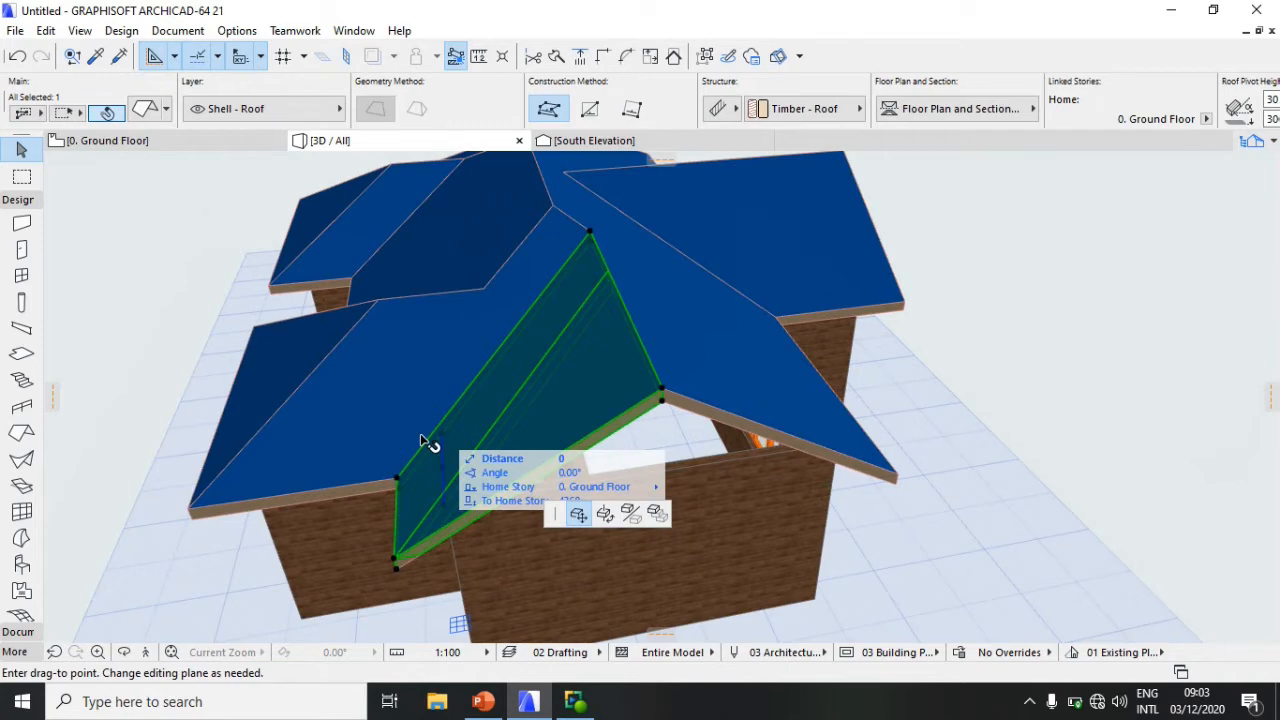
pyautogui.click(366, 460)
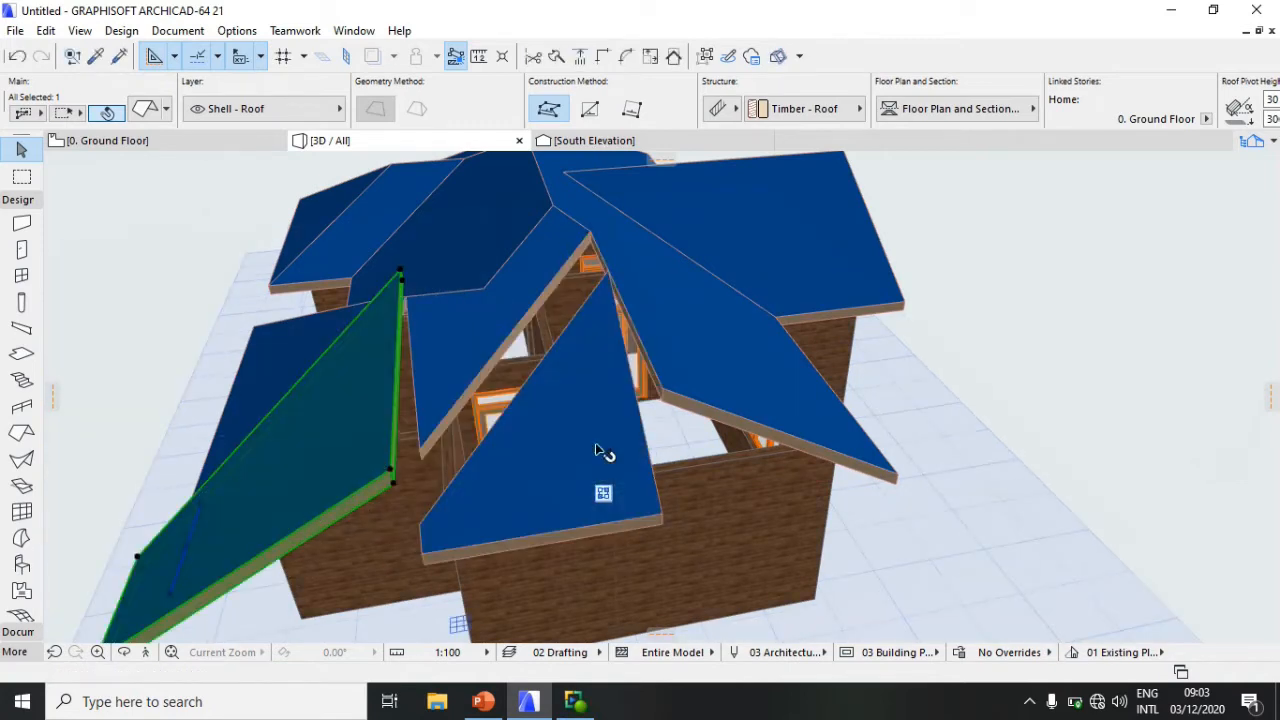
pyautogui.click(628, 484)
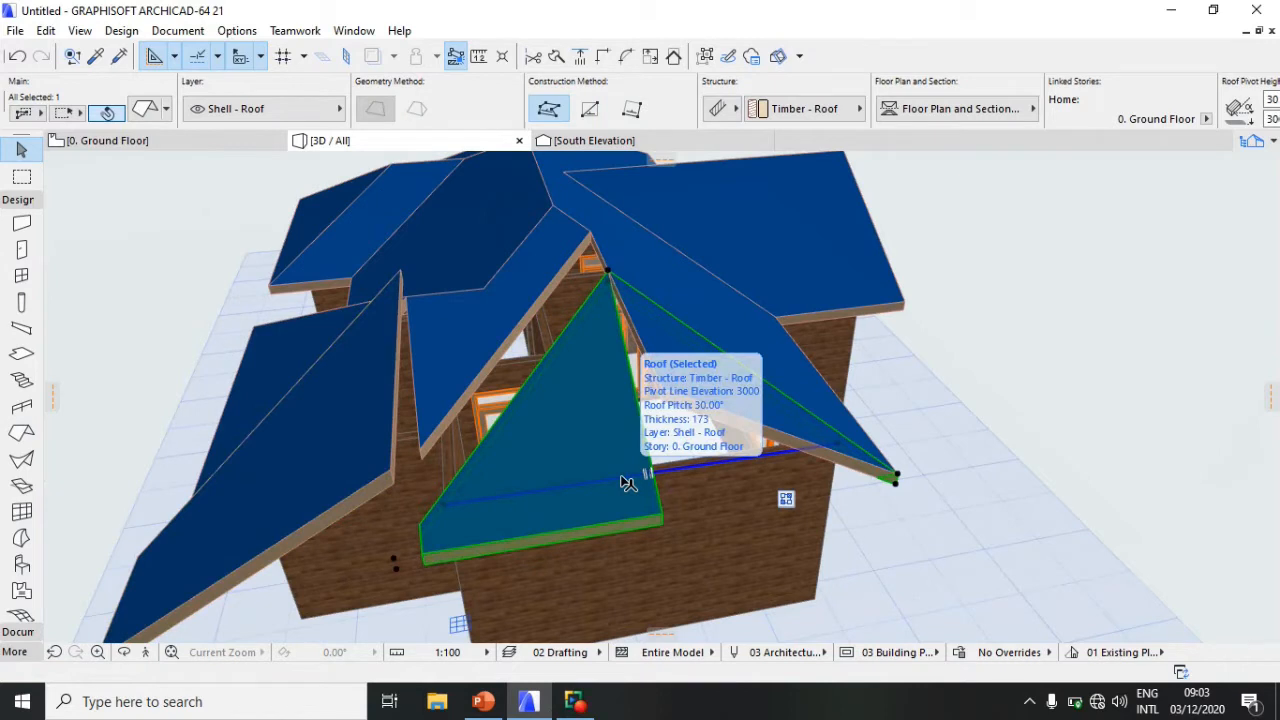
pyautogui.press('Delete')
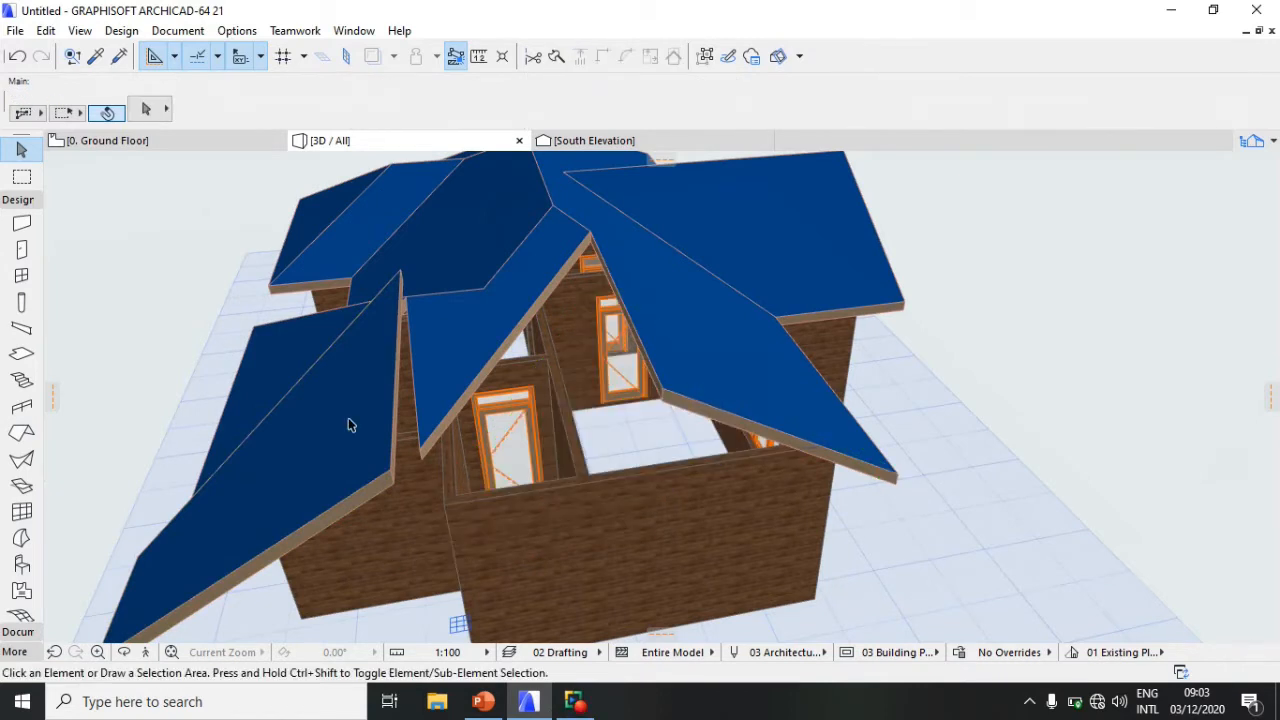
# Step: Move the north roof plane back by its ridge-end corner onto the matching corner of the south plane
pyautogui.click(380, 429)
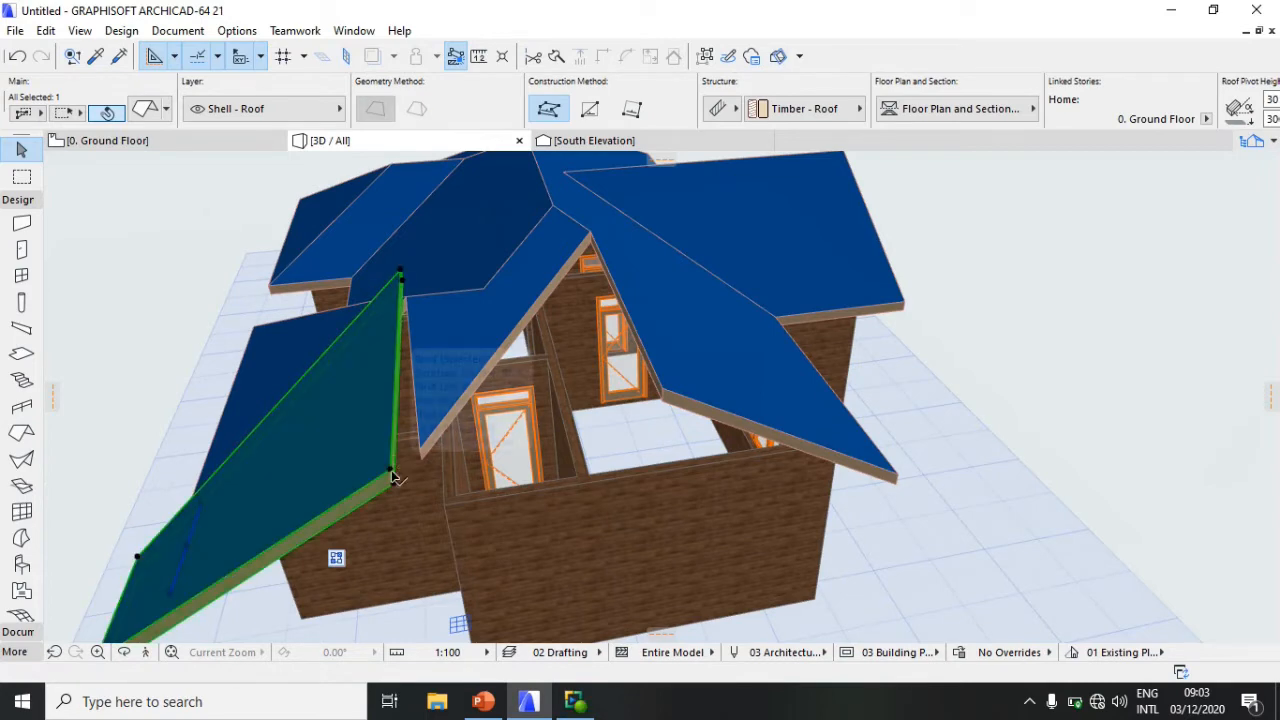
pyautogui.hotkey('ctrl', 'd')
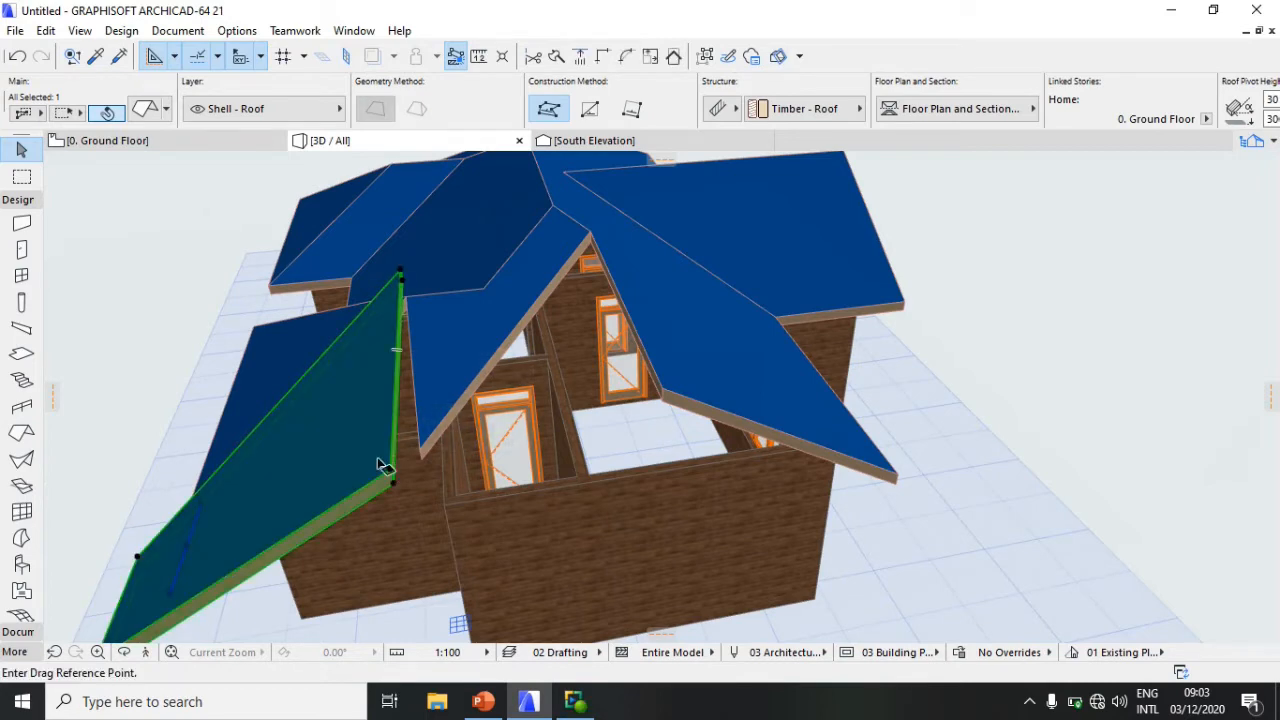
pyautogui.click(390, 476)
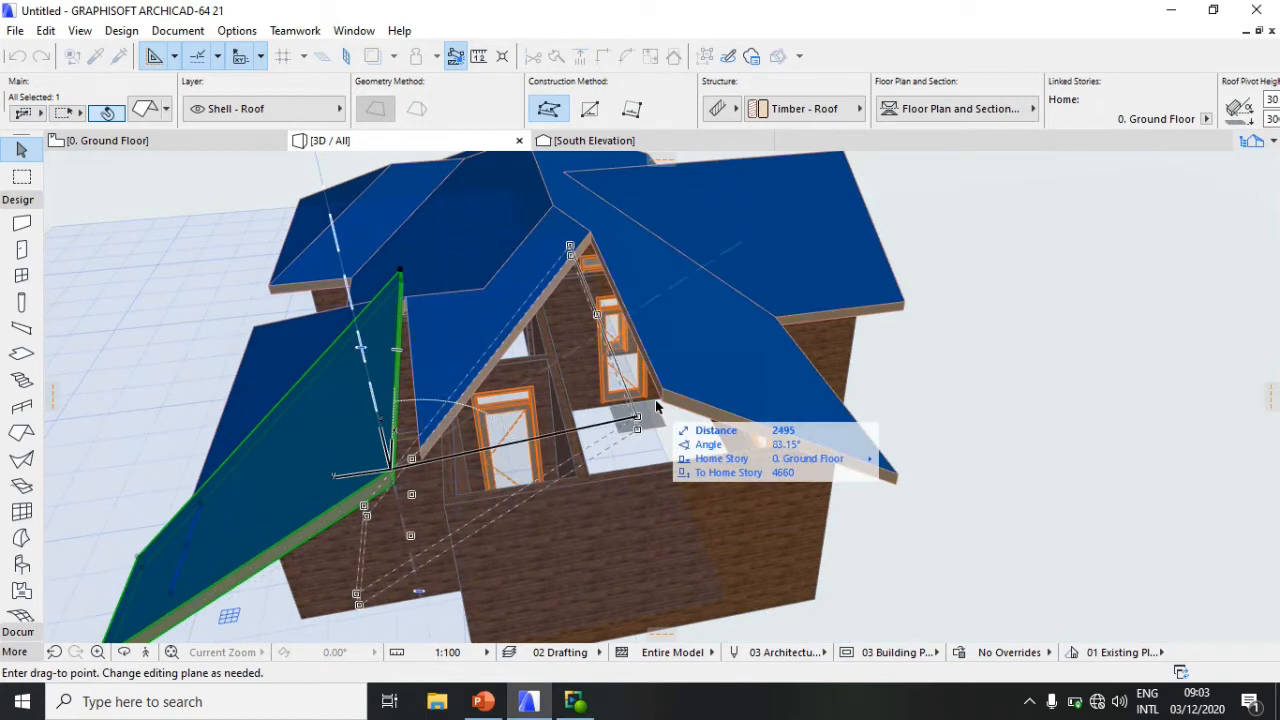
pyautogui.scroll(5, 658, 397)
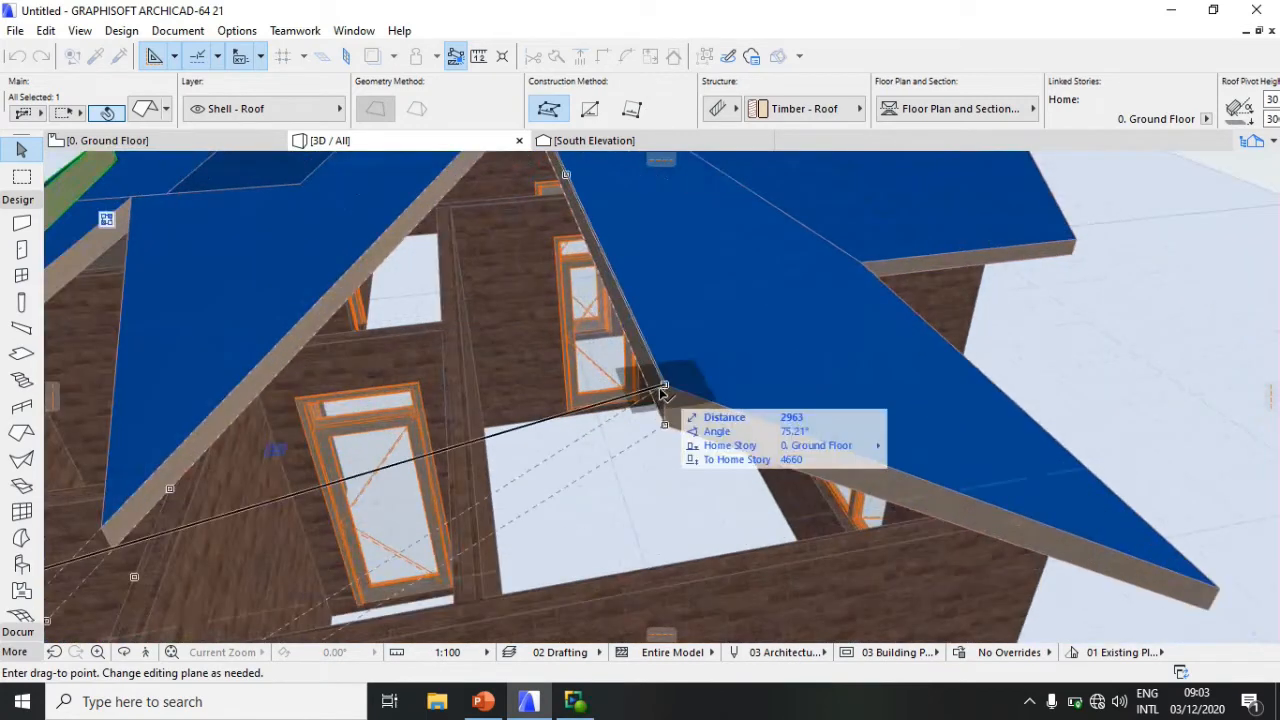
pyautogui.click(661, 390)
pyautogui.scroll(-5, 659, 390)
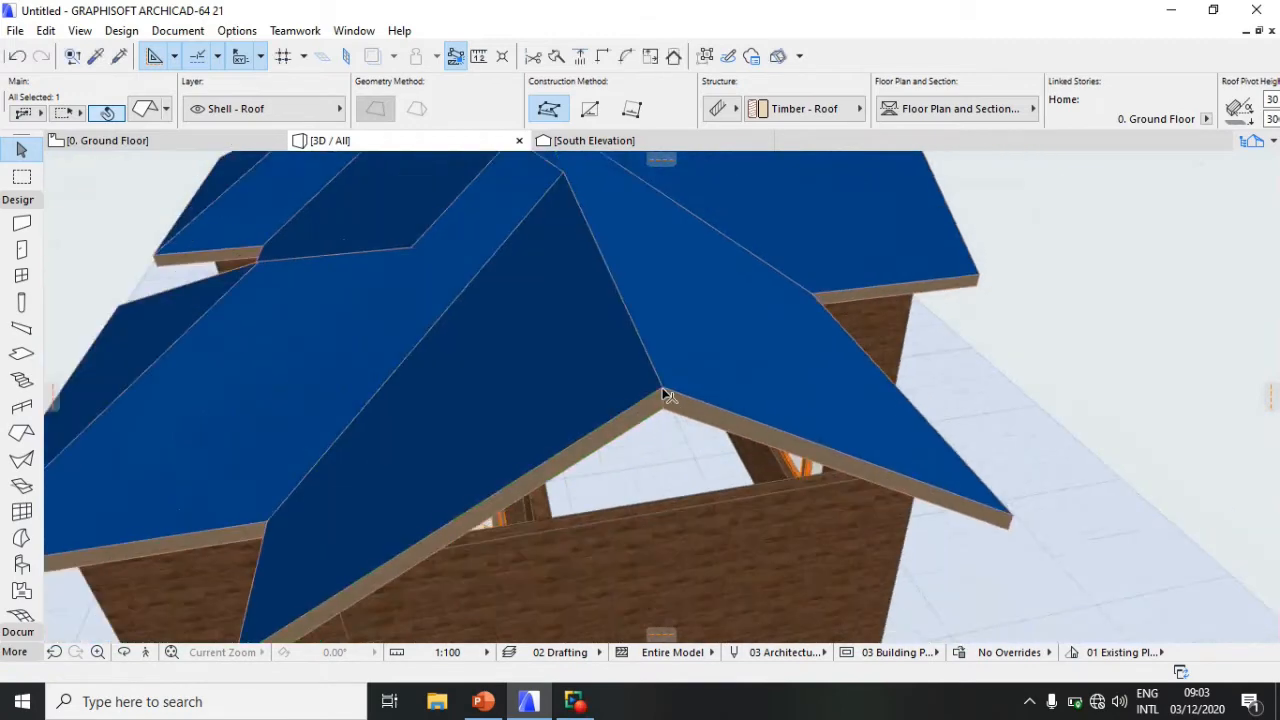
pyautogui.scroll(-2, 686, 486)
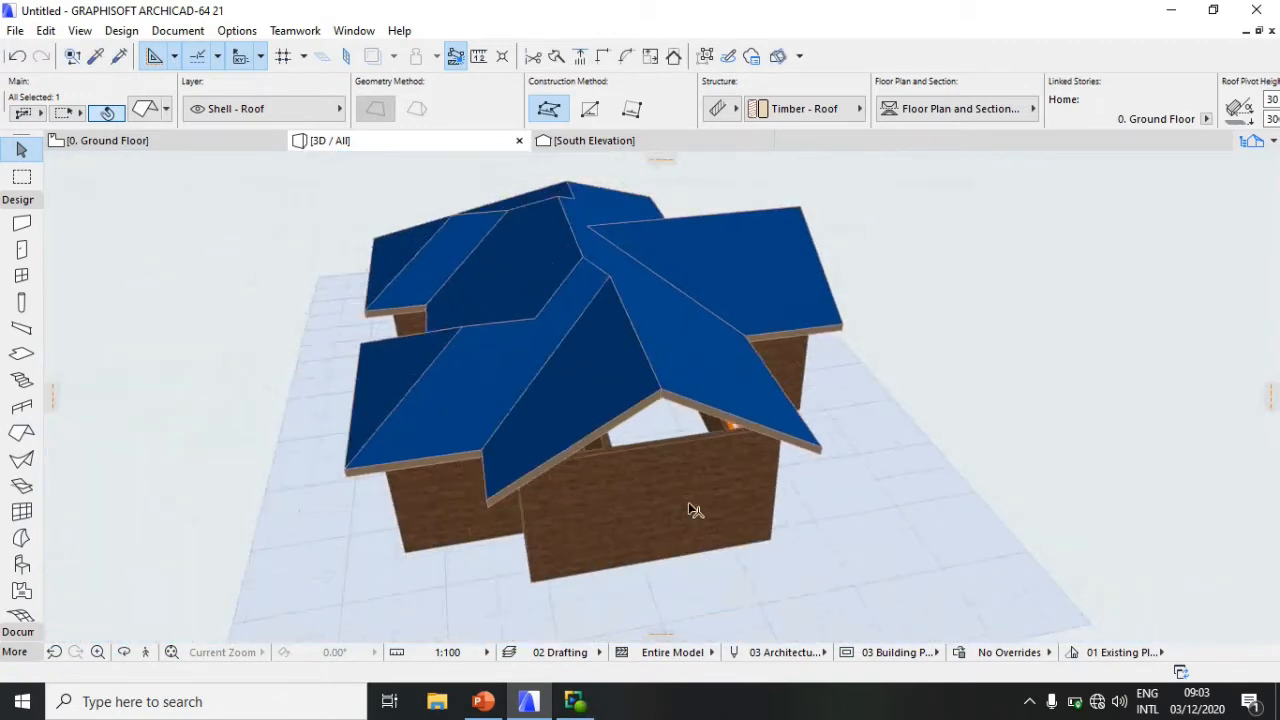
# Step: Raise the west gable end wall by setting its top offset to 5000 above 1. Story
pyautogui.click(697, 511)
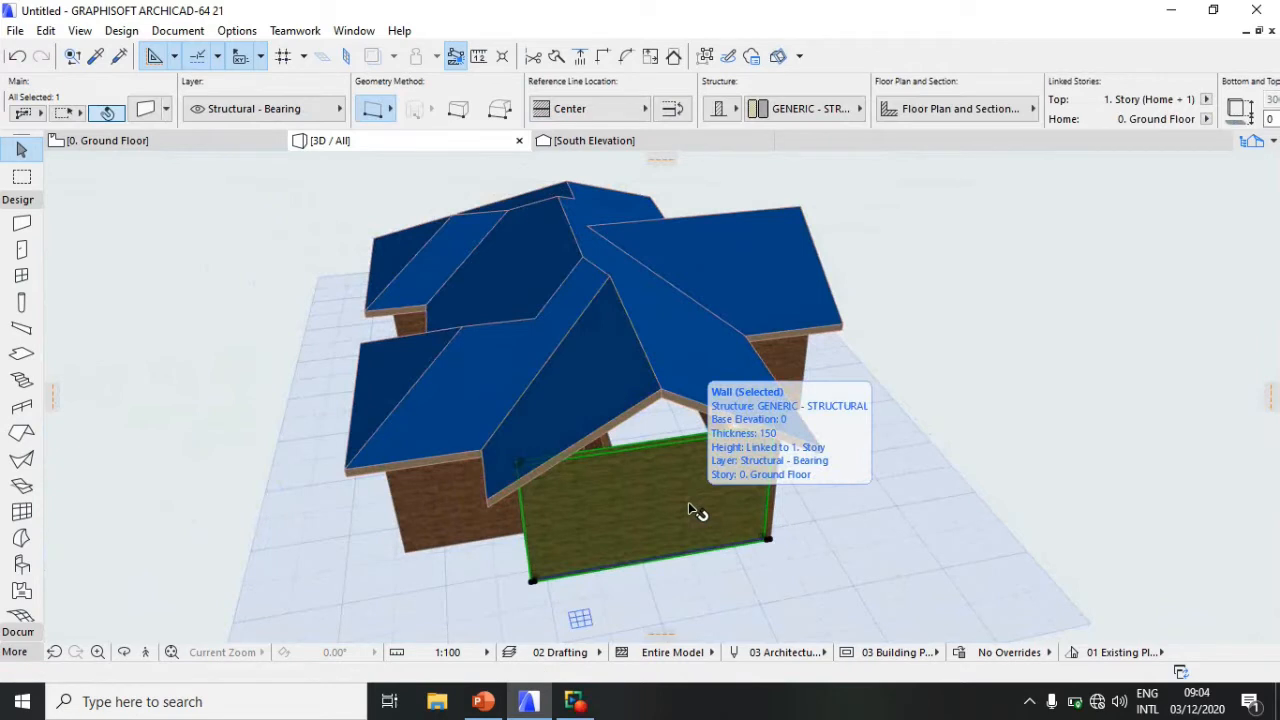
pyautogui.doubleClick(697, 511)
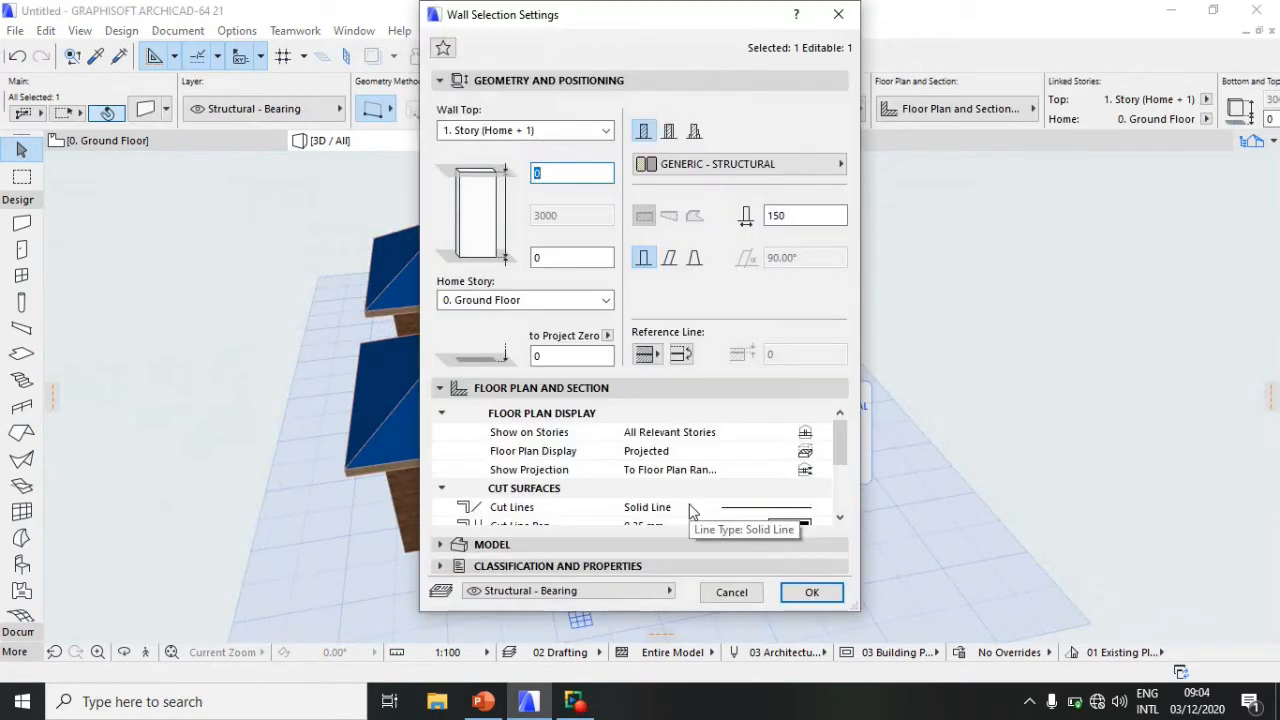
pyautogui.write('5000')
pyautogui.press('Return')
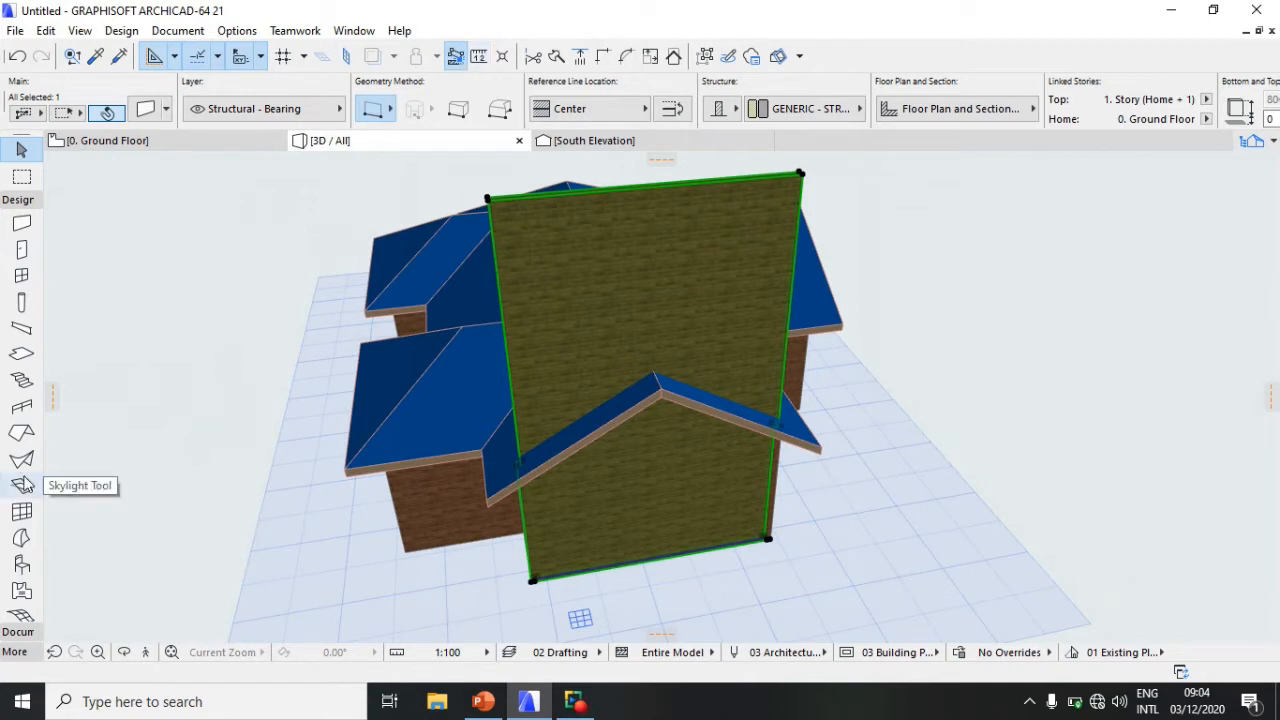
# Step: Trim the raised west wall to all the roof planes, using the roofs from the current selection, and deselect everything
pyautogui.click(22, 432)
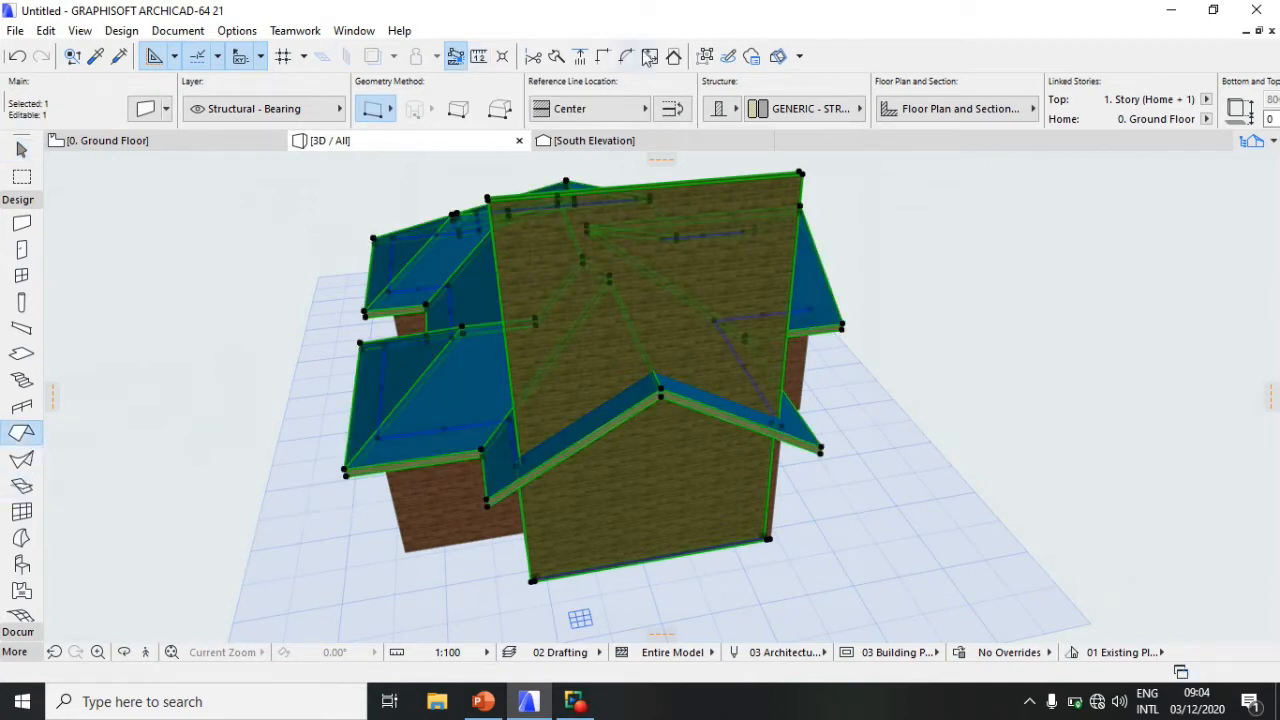
pyautogui.click(674, 56)
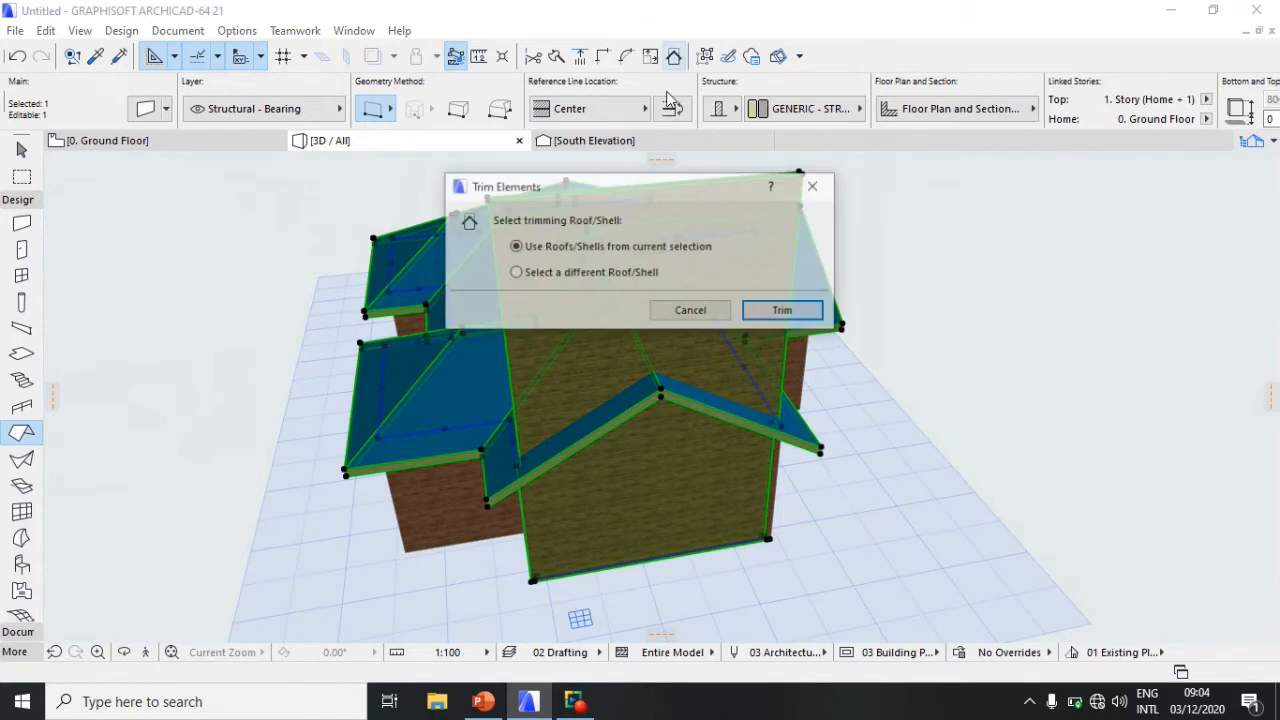
pyautogui.click(798, 314)
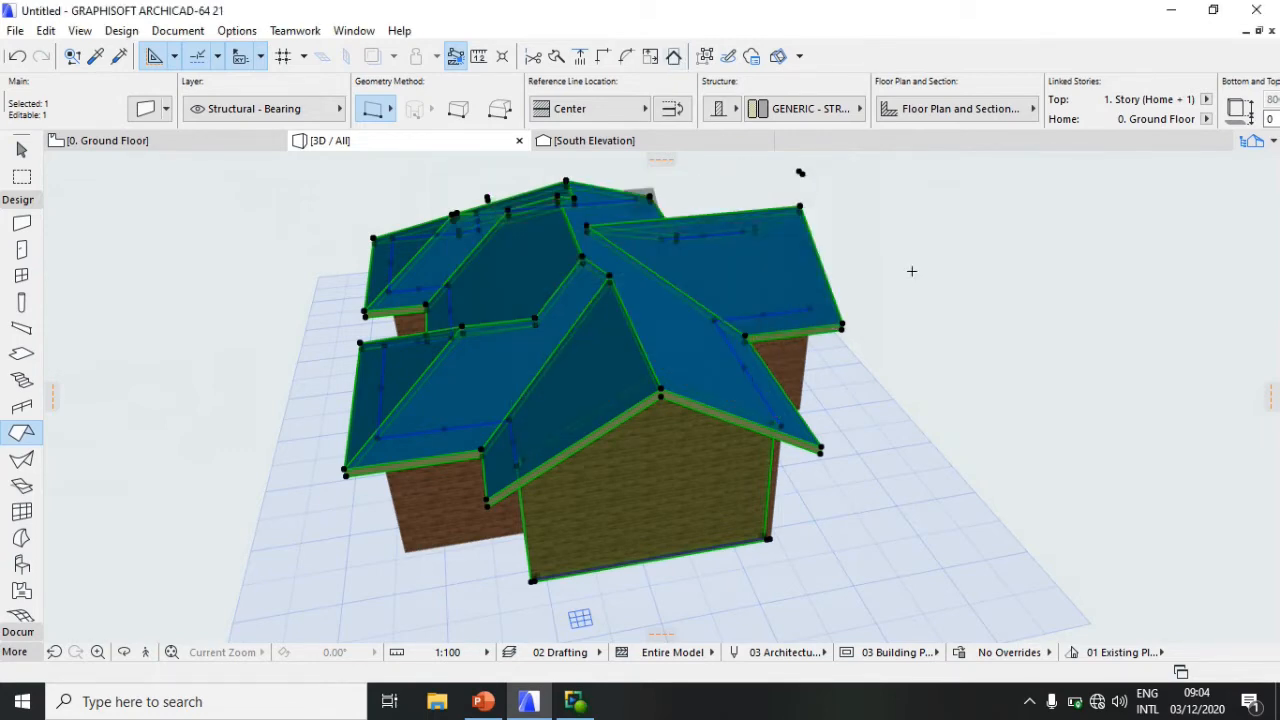
pyautogui.press('Escape')
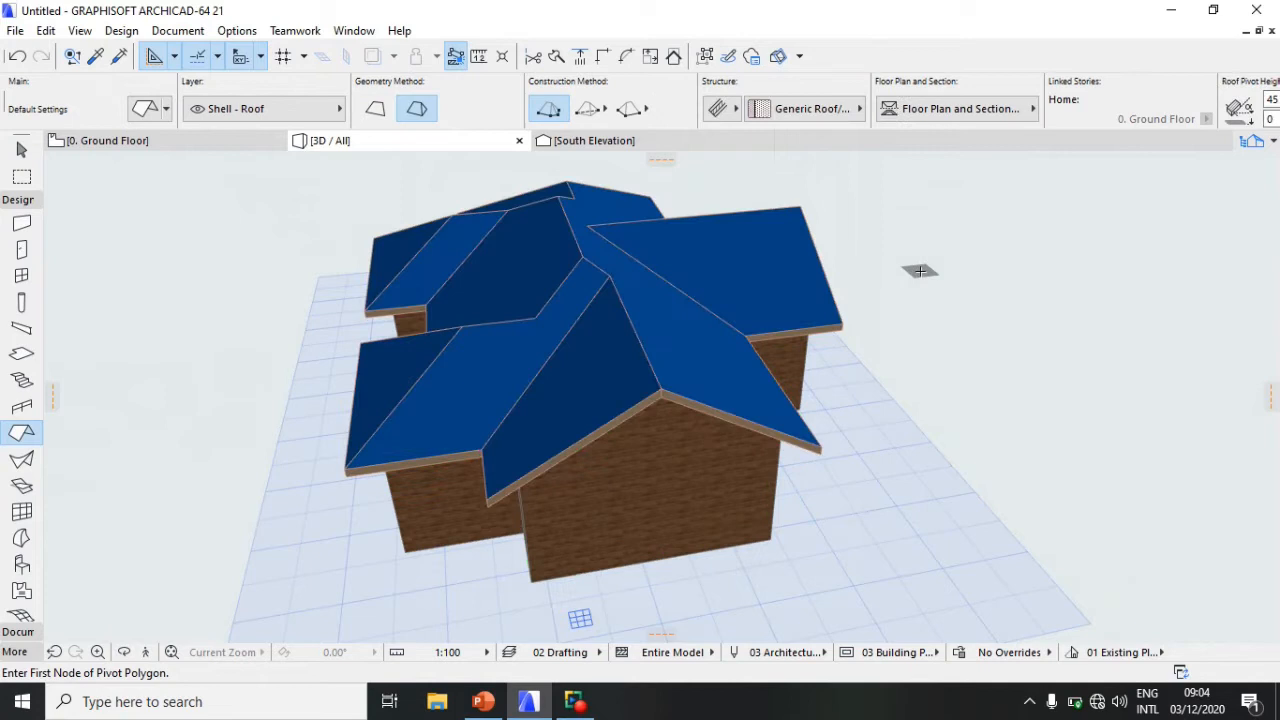
# Step: Examine the trimmed west gable and the remaining roof ends from all around the house
pyautogui.click(124, 652)
pyautogui.moveTo(657, 527); pyautogui.dragTo(709, 357)
pyautogui.scroll(-5, 654, 420)
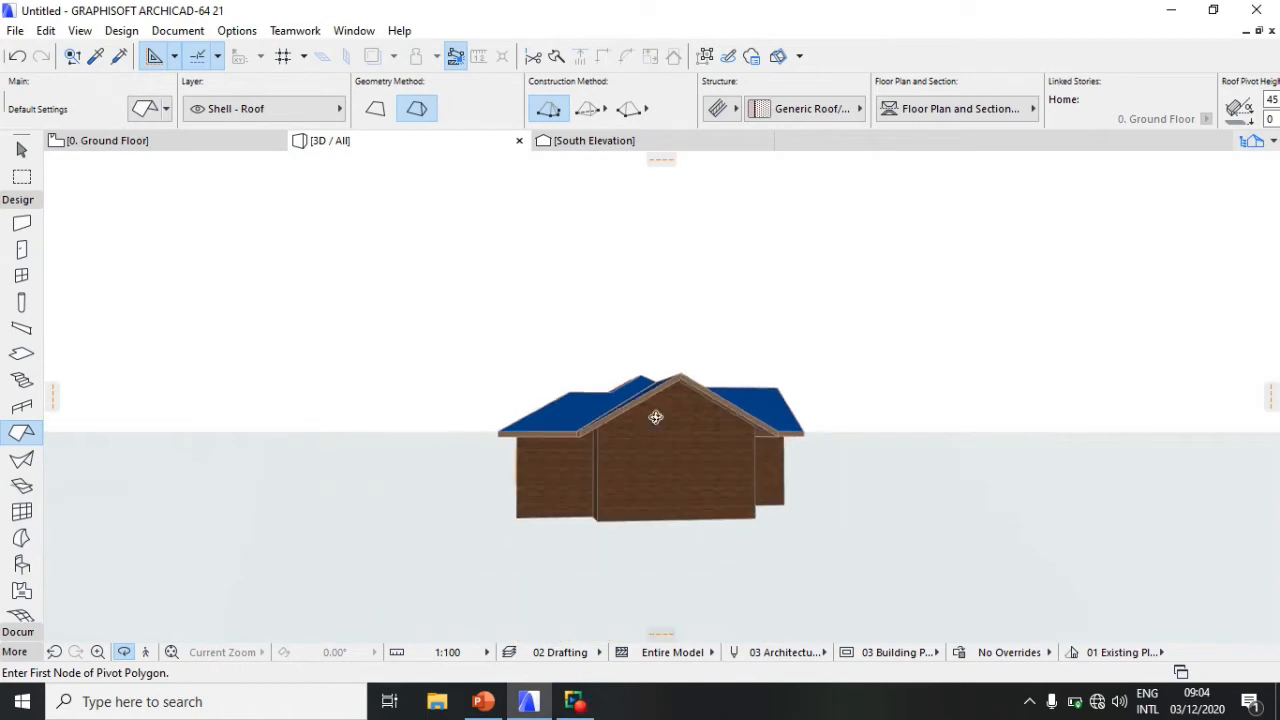
pyautogui.moveTo(648, 437); pyautogui.dragTo(703, 309)
pyautogui.scroll(-2, 703, 309)
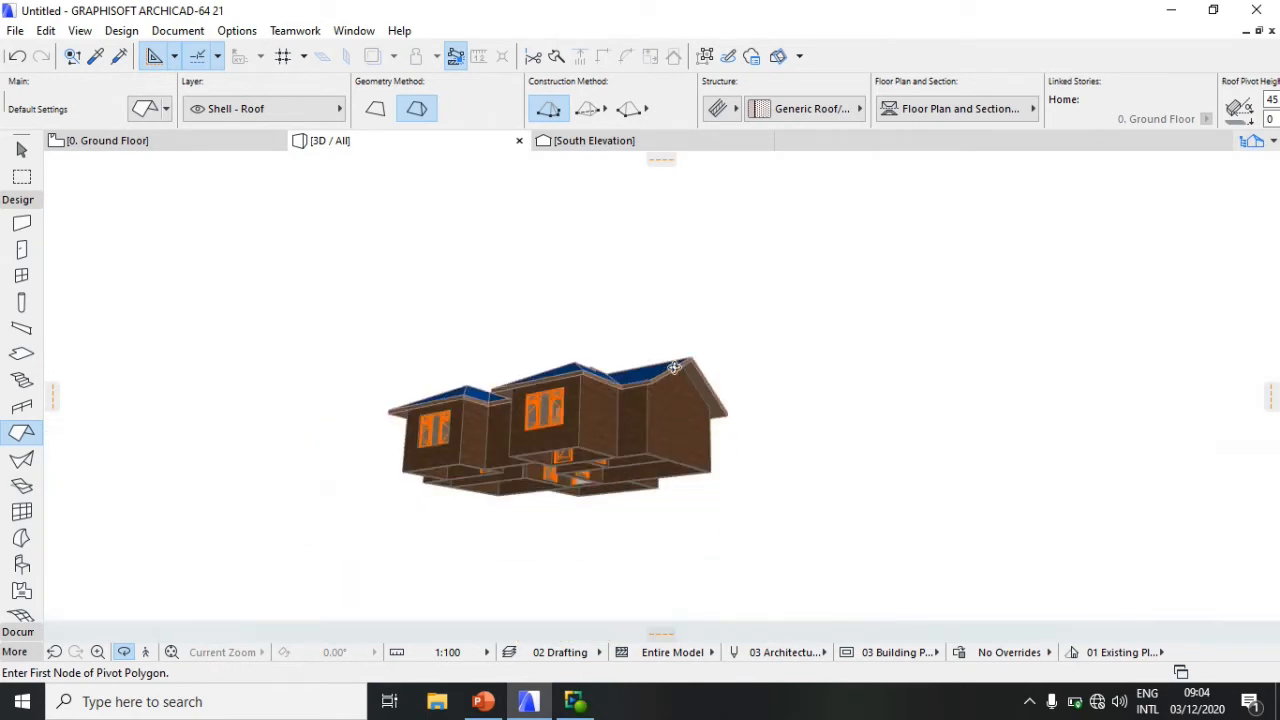
pyautogui.moveTo(574, 424); pyautogui.dragTo(703, 354)
pyautogui.moveTo(256, 495); pyautogui.dragTo(390, 423)
pyautogui.moveTo(817, 376); pyautogui.dragTo(774, 386)
pyautogui.scroll(2, 774, 386)
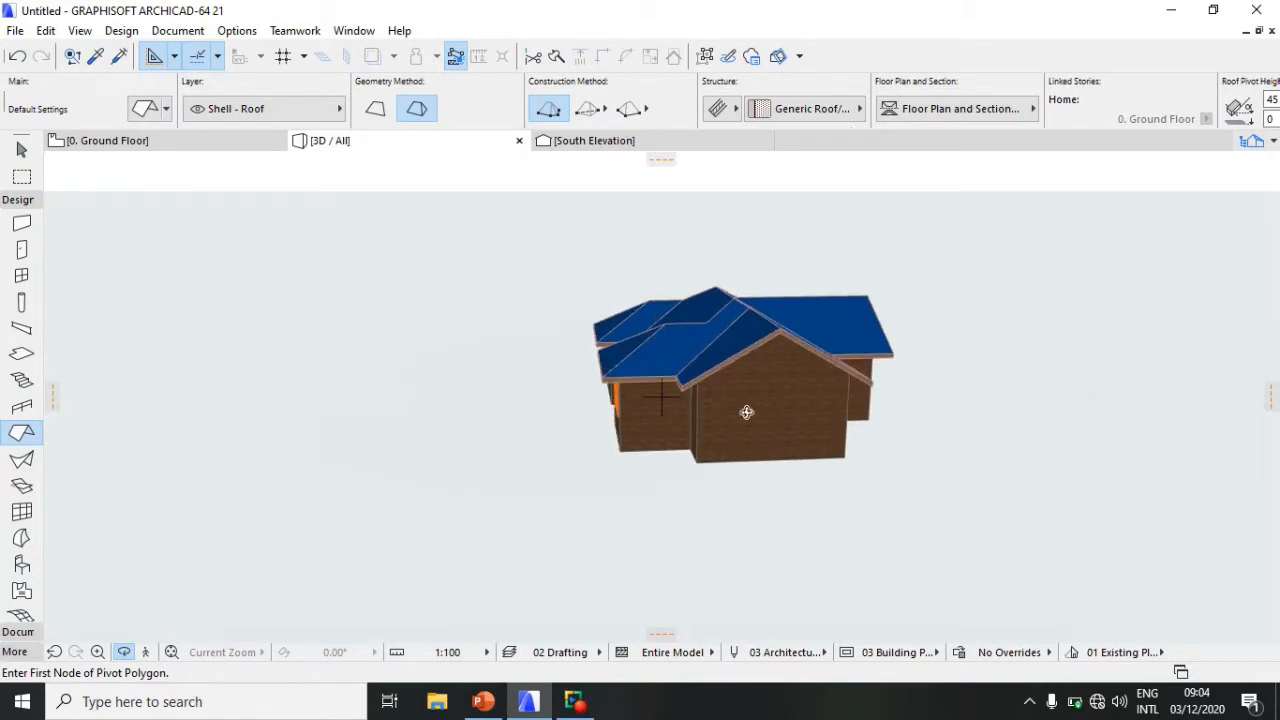
pyautogui.scroll(3, 746, 411)
pyautogui.scroll(3, 766, 419)
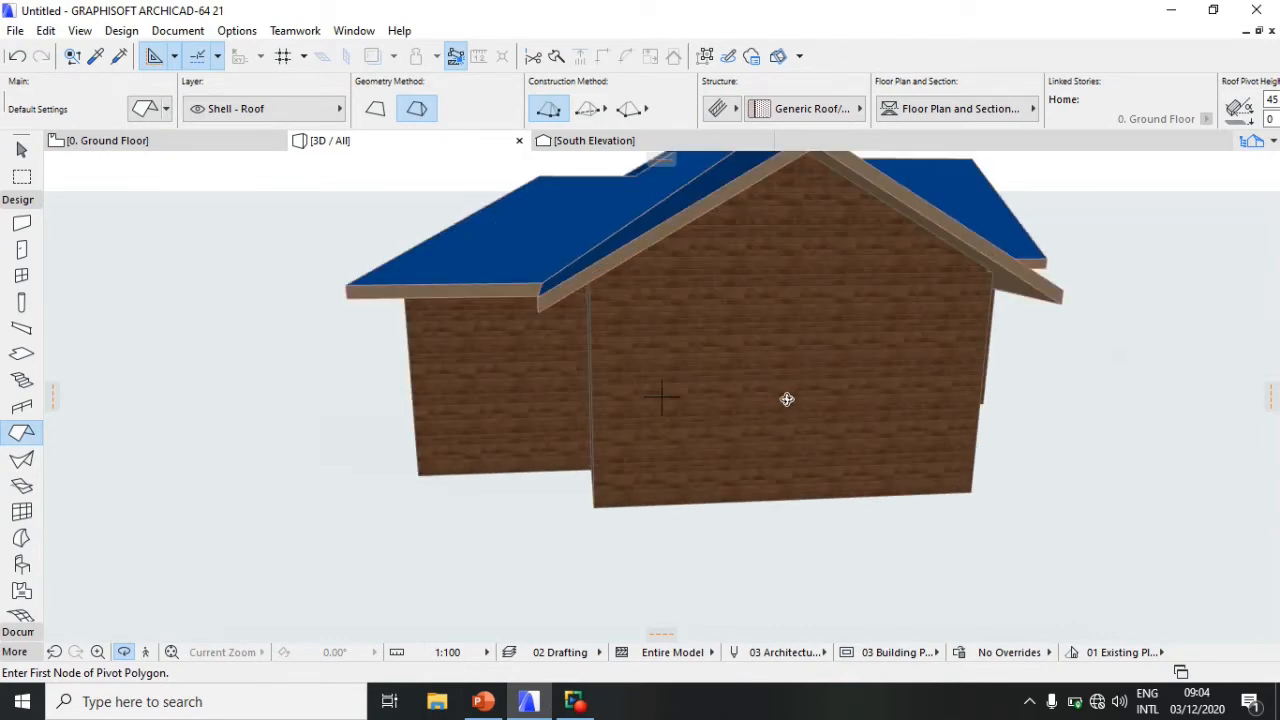
pyautogui.scroll(-2, 786, 397)
pyautogui.moveTo(896, 322); pyautogui.dragTo(560, 349)
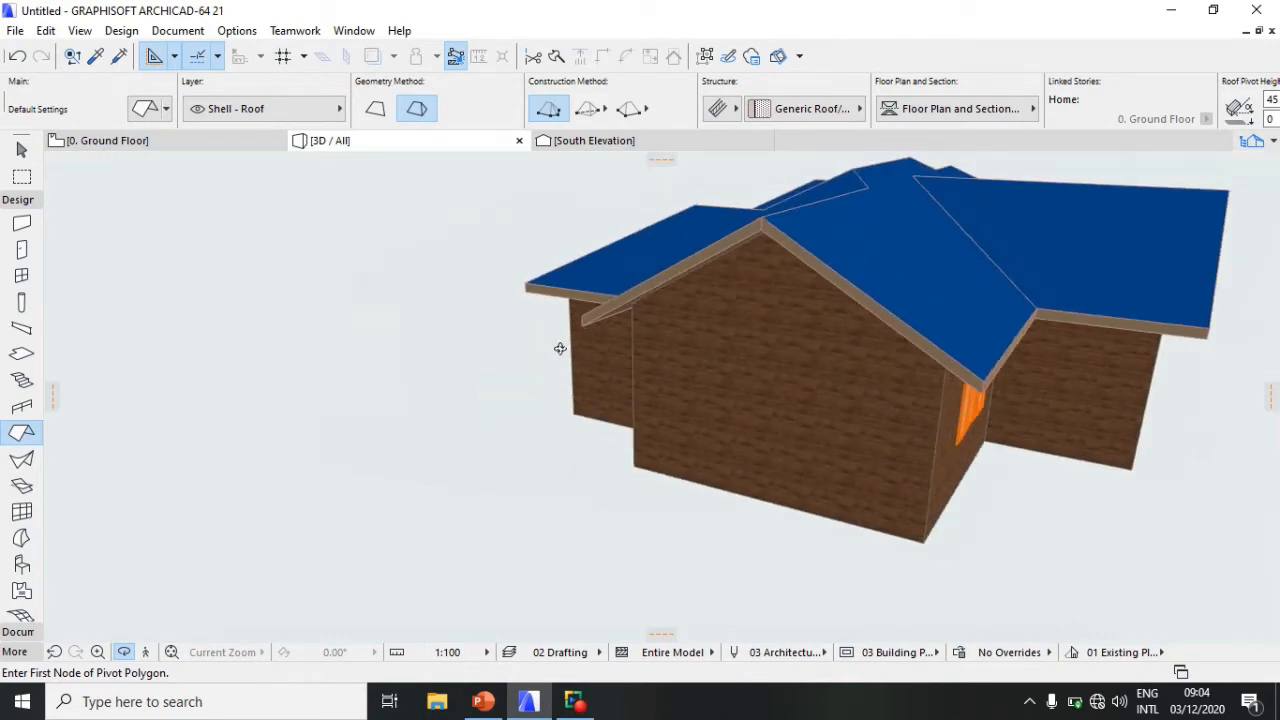
pyautogui.scroll(-2, 880, 363)
pyautogui.moveTo(838, 378); pyautogui.dragTo(681, 380)
pyautogui.scroll(-2, 609, 360)
pyautogui.moveTo(941, 377); pyautogui.dragTo(652, 380)
pyautogui.scroll(-2, 886, 397)
pyautogui.moveTo(912, 399); pyautogui.dragTo(440, 375)
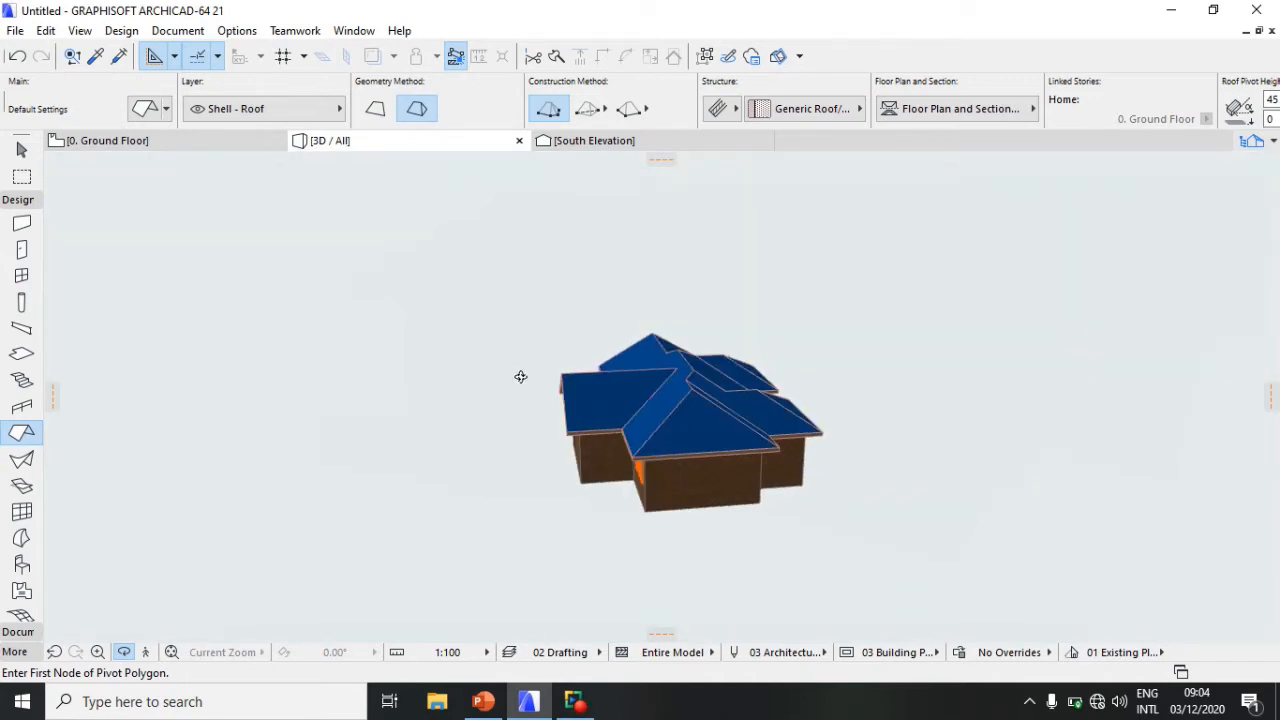
pyautogui.moveTo(717, 483); pyautogui.dragTo(678, 440)
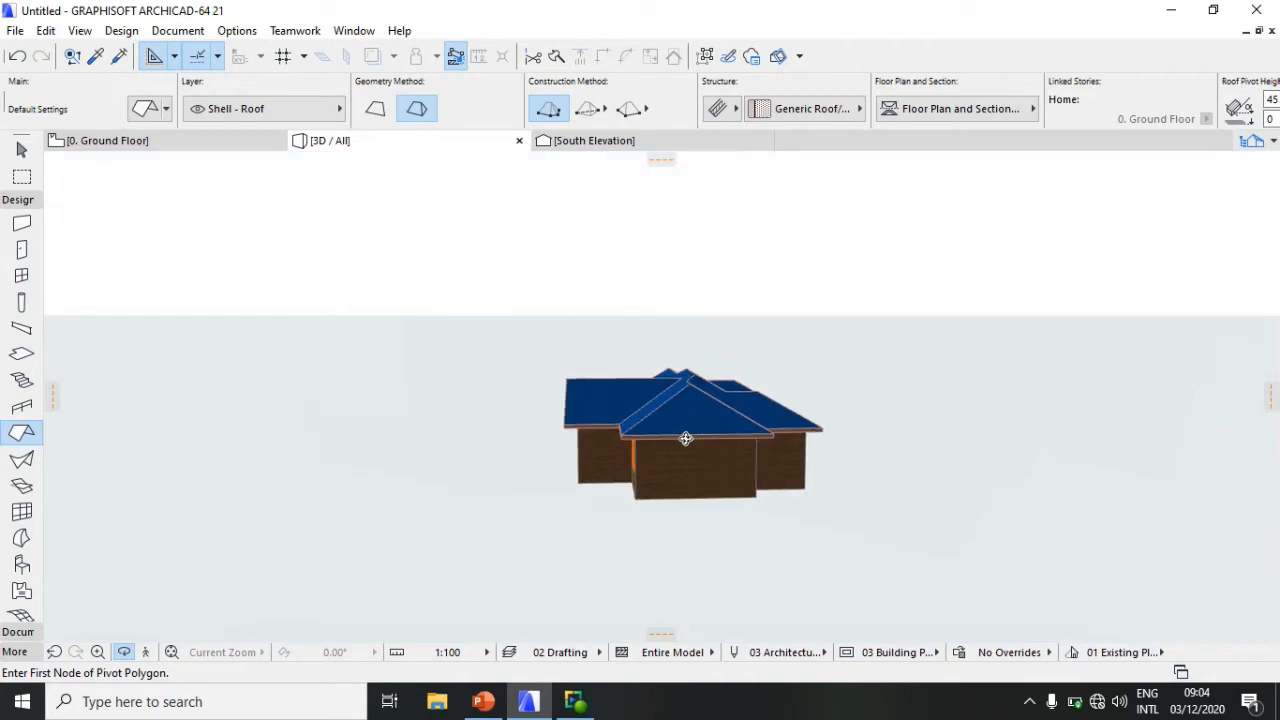
# Step: Return to the ground floor plan and delete all the 2D drafting lines used as eaves guides
pyautogui.click(176, 144)
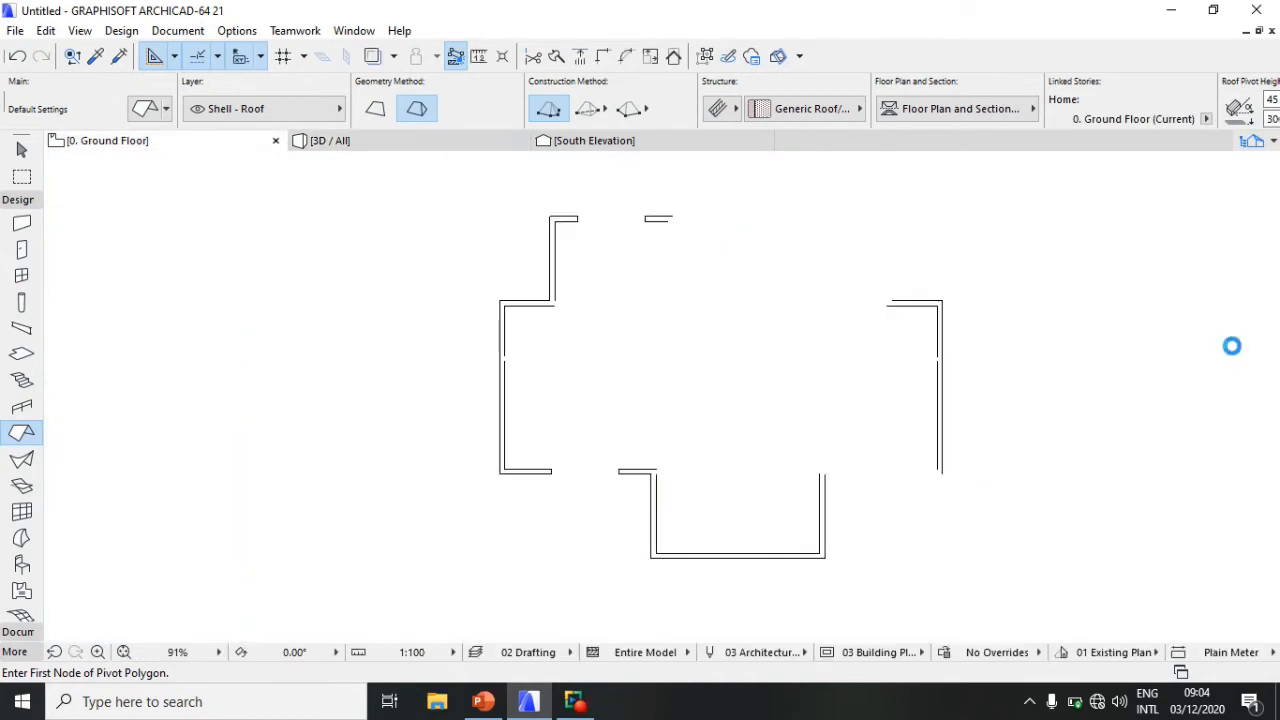
pyautogui.hotkey('ctrl', 'a')
pyautogui.press('Escape')
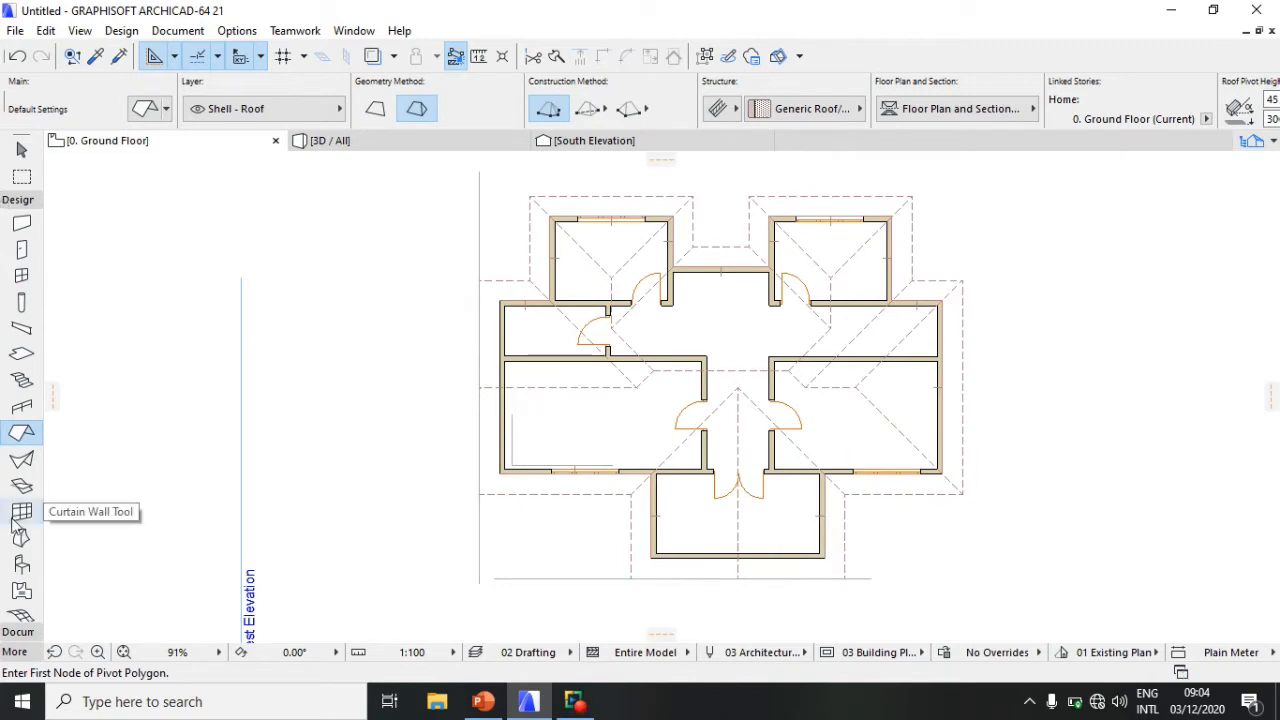
pyautogui.click(24, 633)
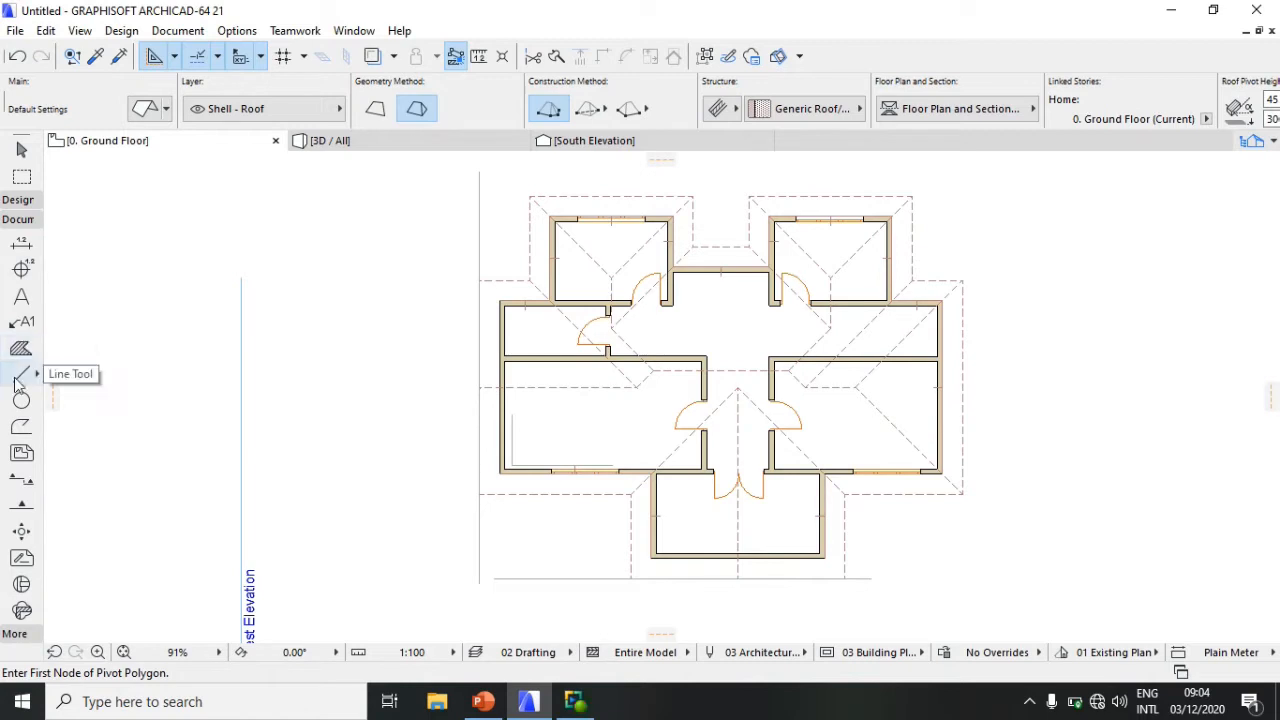
pyautogui.click(18, 377)
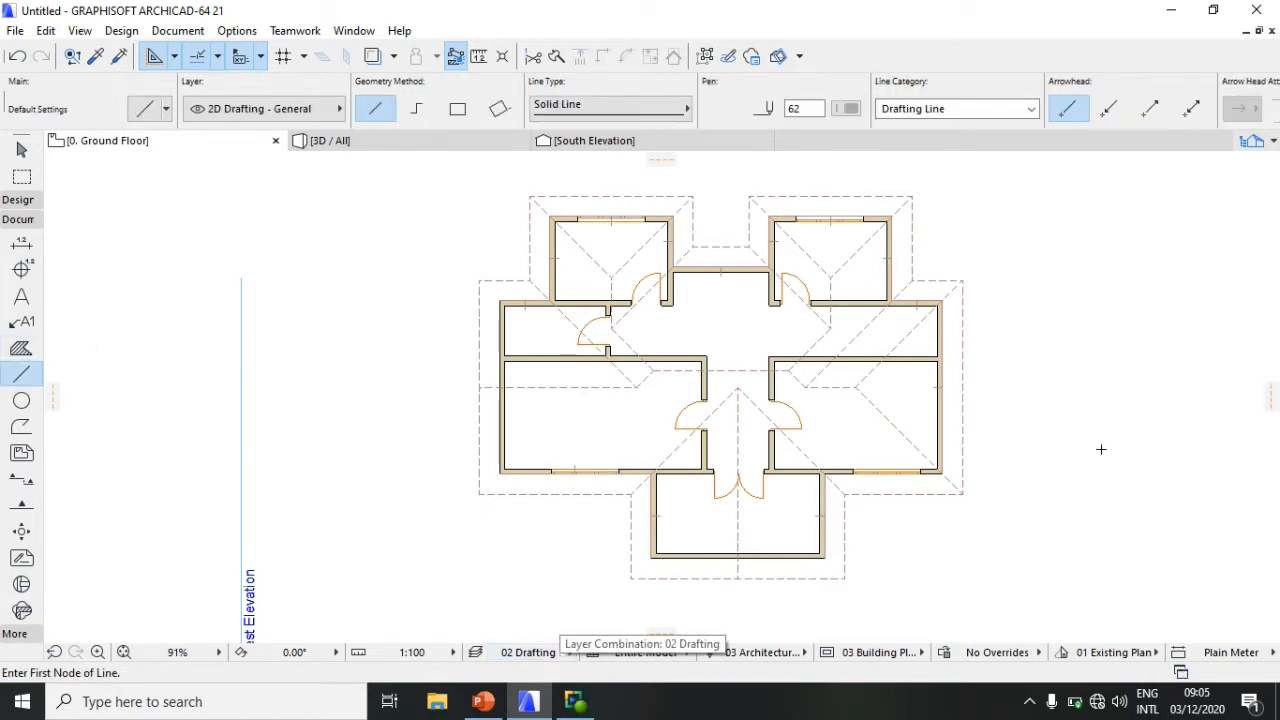
# Step: Draw a vertical 2D line through the east end of the main ridge, extending beyond the front eaves and up to the rear eaves
pyautogui.click(855, 387)
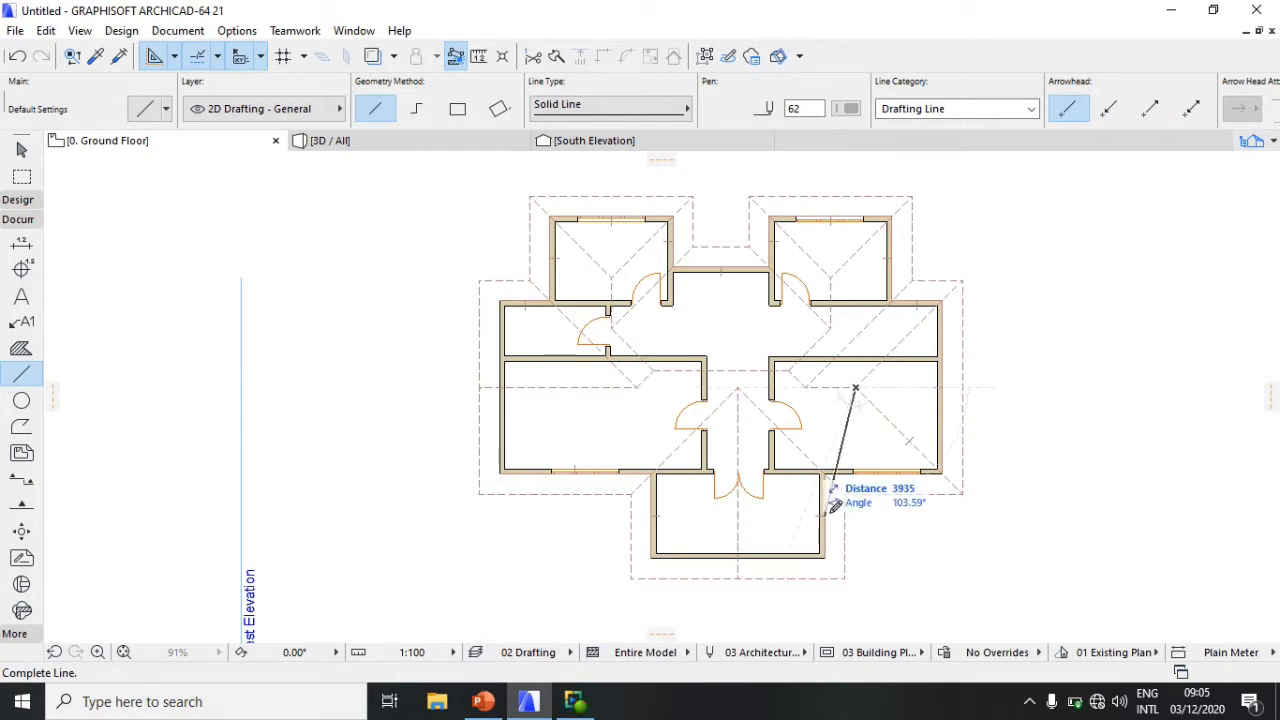
pyautogui.click(856, 603)
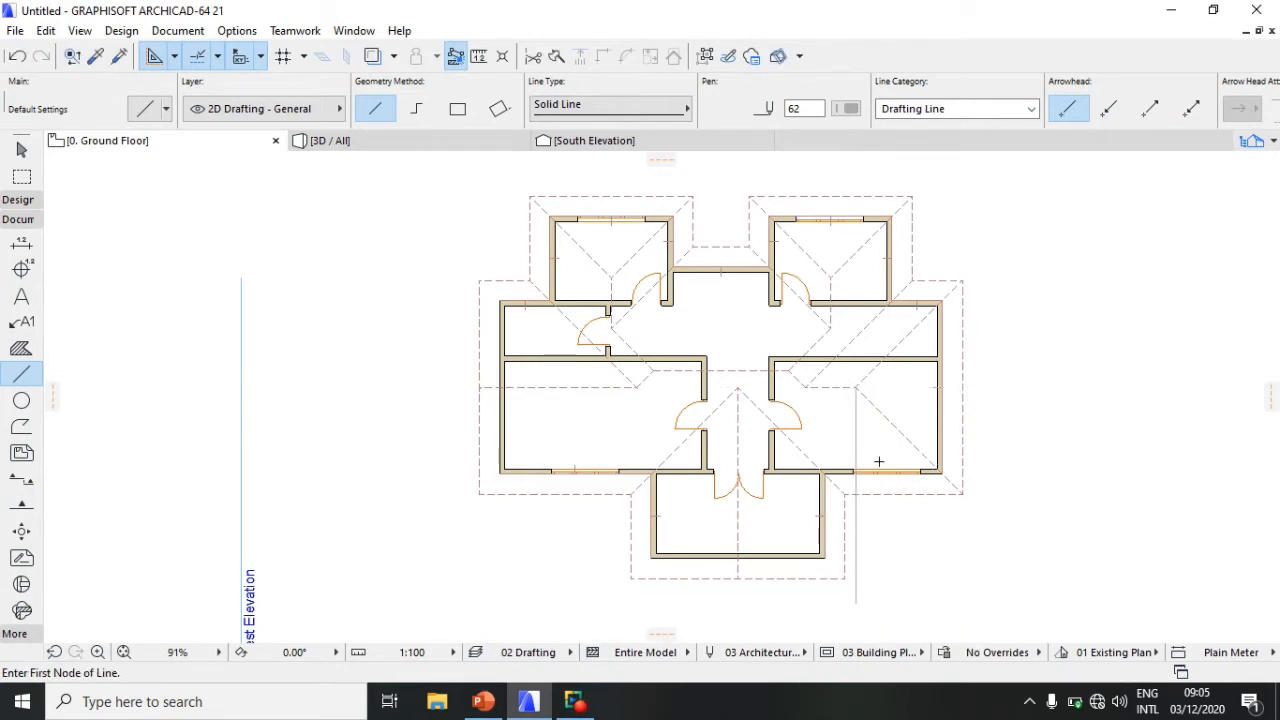
pyautogui.click(21, 149)
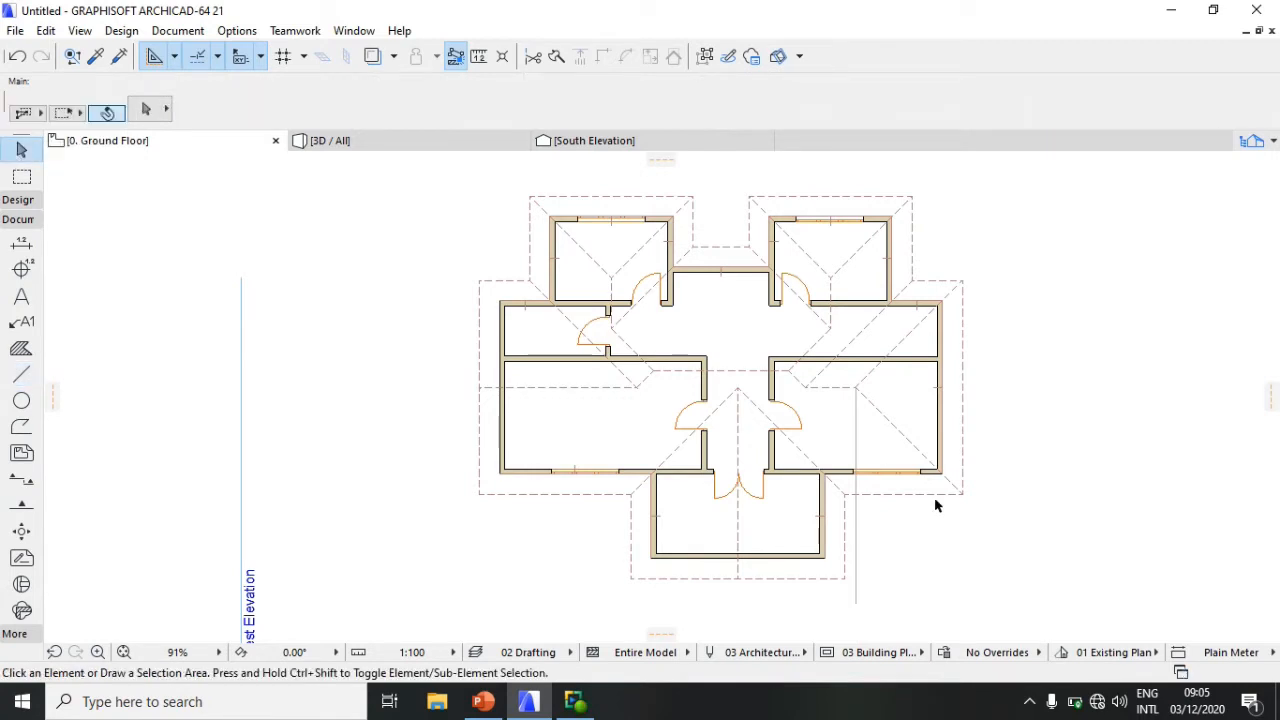
pyautogui.click(856, 435)
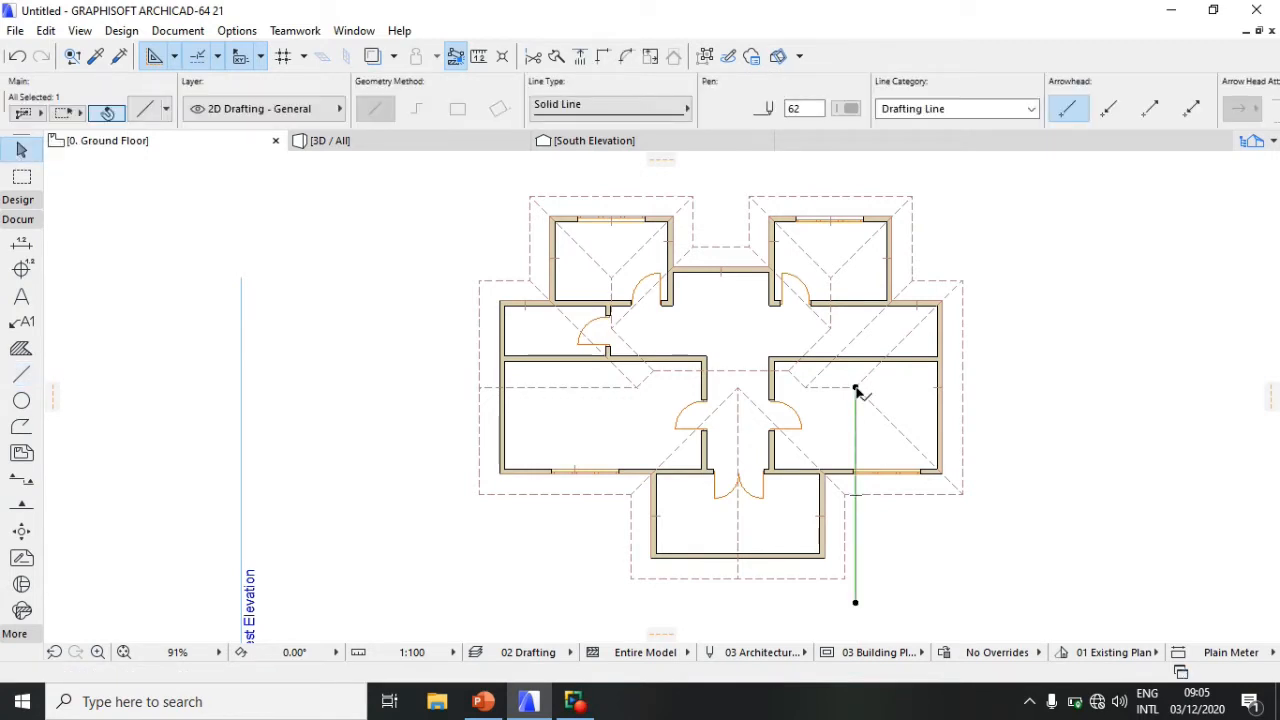
pyautogui.click(855, 387)
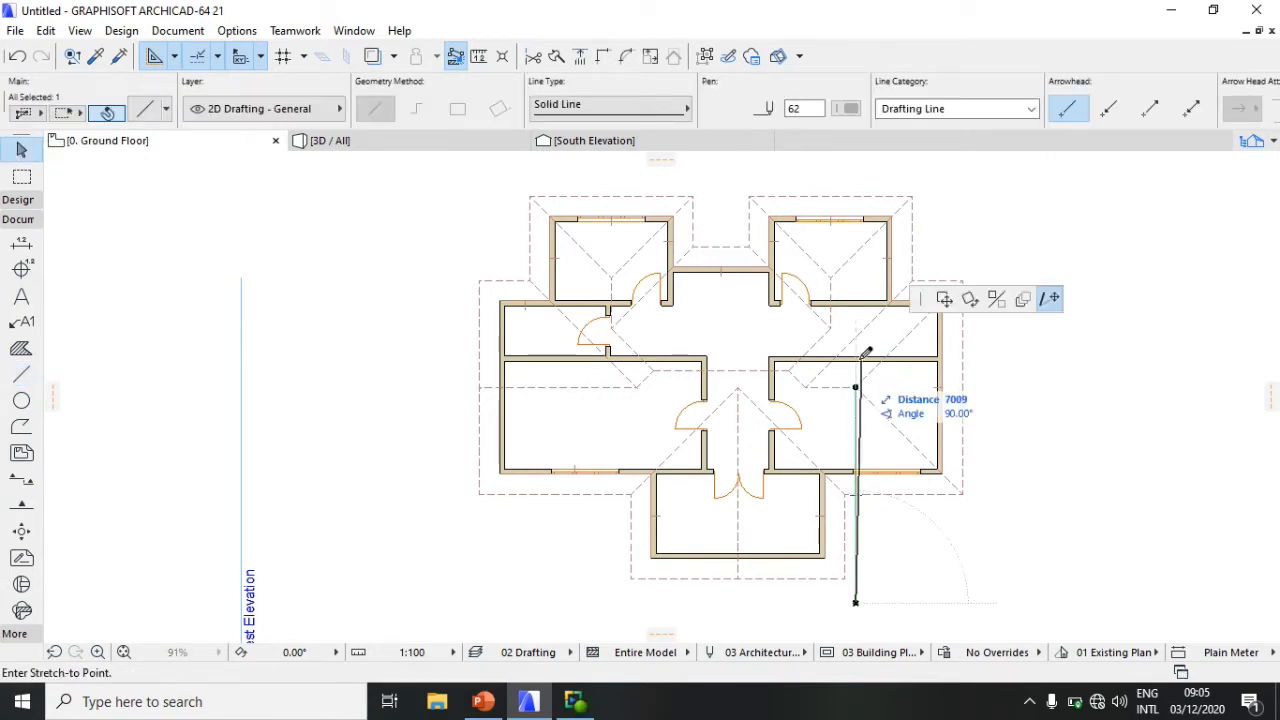
pyautogui.click(856, 194)
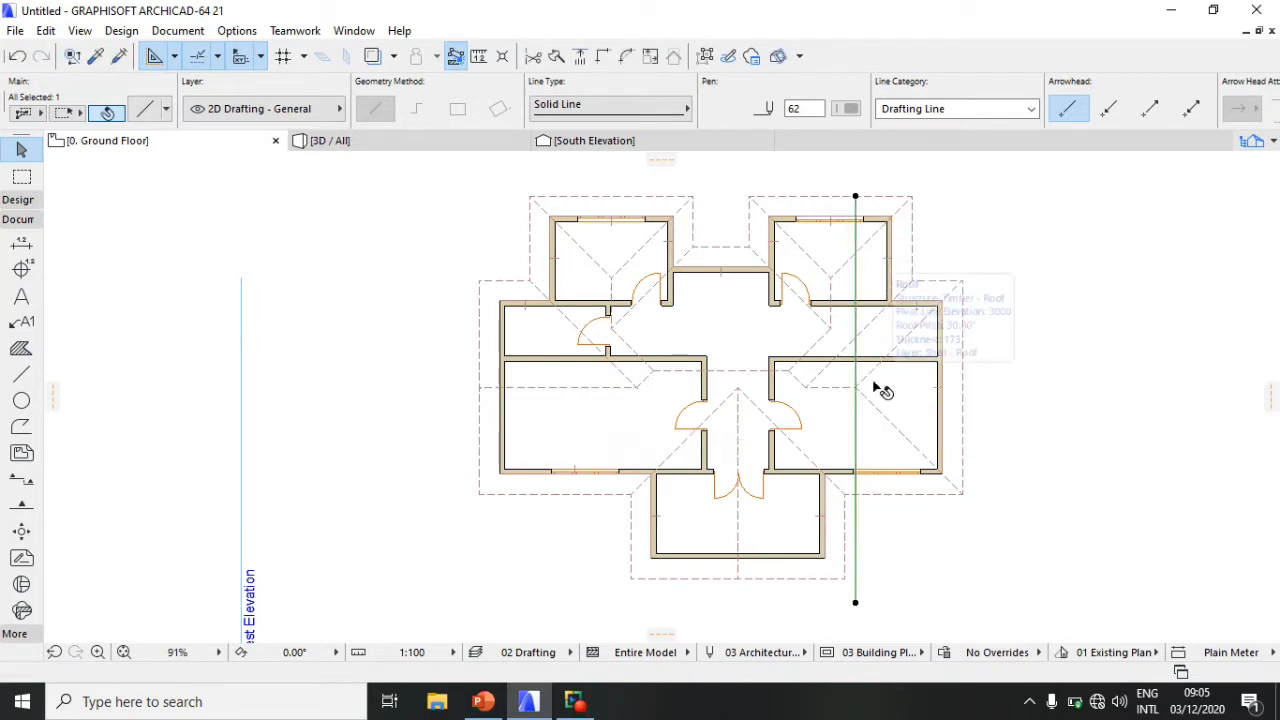
# Step: Move the vertical guide line from the ridge end onto the east eaves edge
pyautogui.hotkey('ctrl', 'd')
pyautogui.click(856, 350)
pyautogui.click(962, 356)
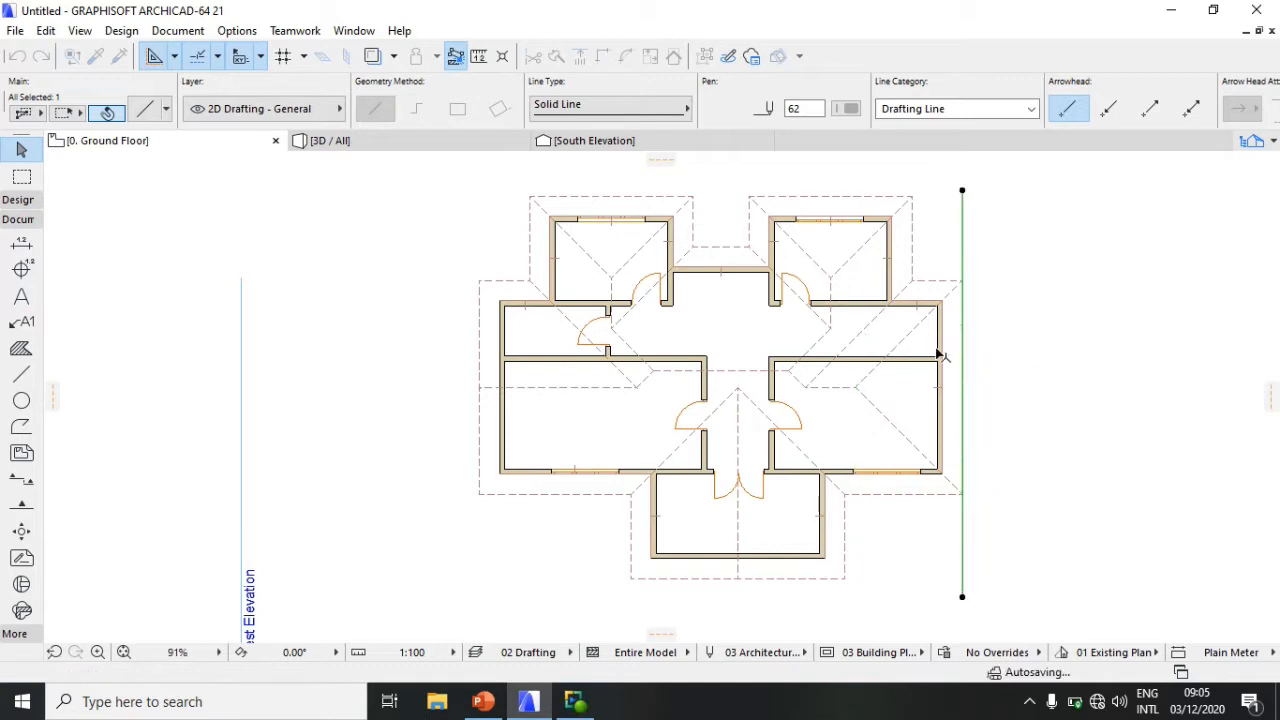
# Step: Select all the roof planes and stretch the east ridge end straight out to the guide line at the east eaves
pyautogui.click(18, 199)
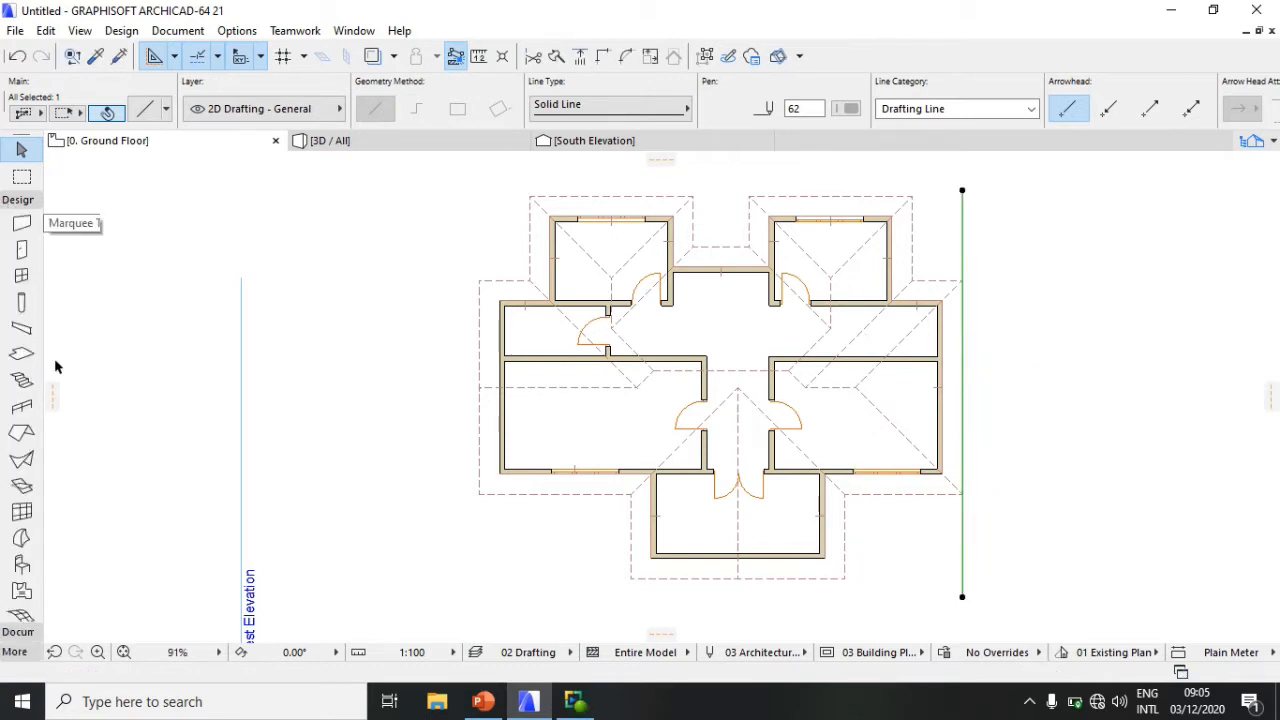
pyautogui.click(22, 432)
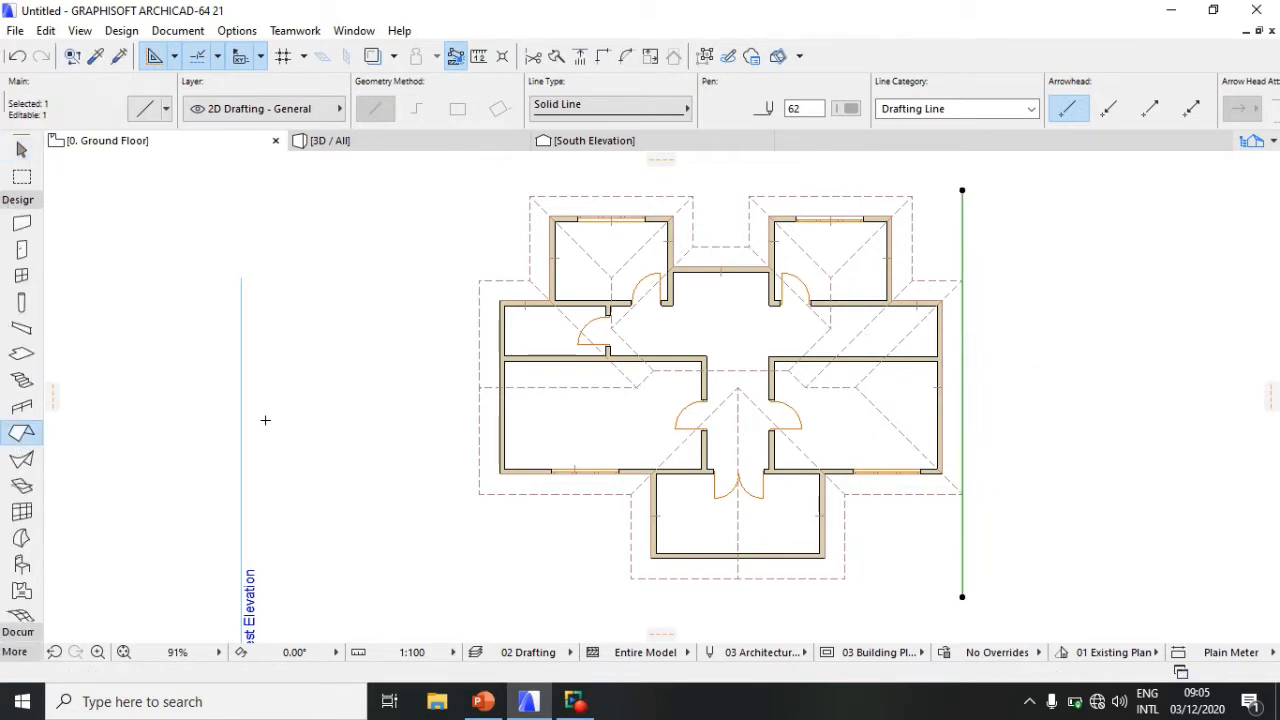
pyautogui.hotkey('ctrl', 'a')
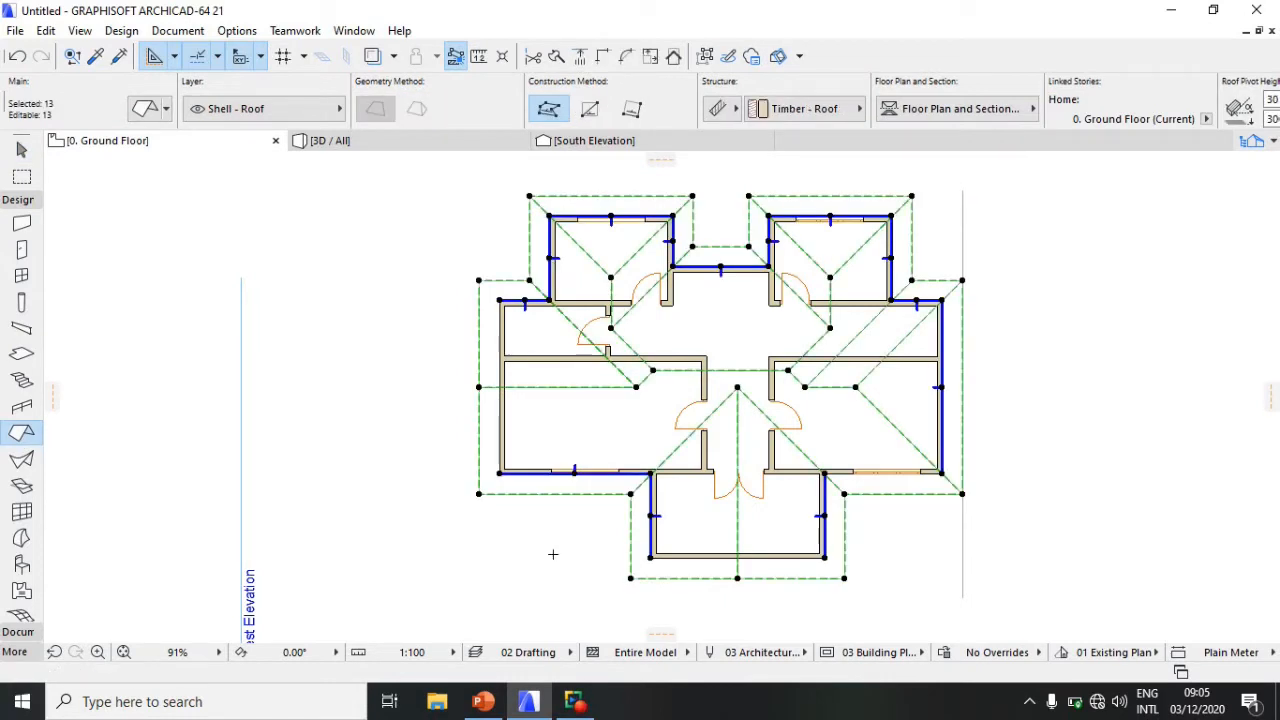
pyautogui.click(897, 346)
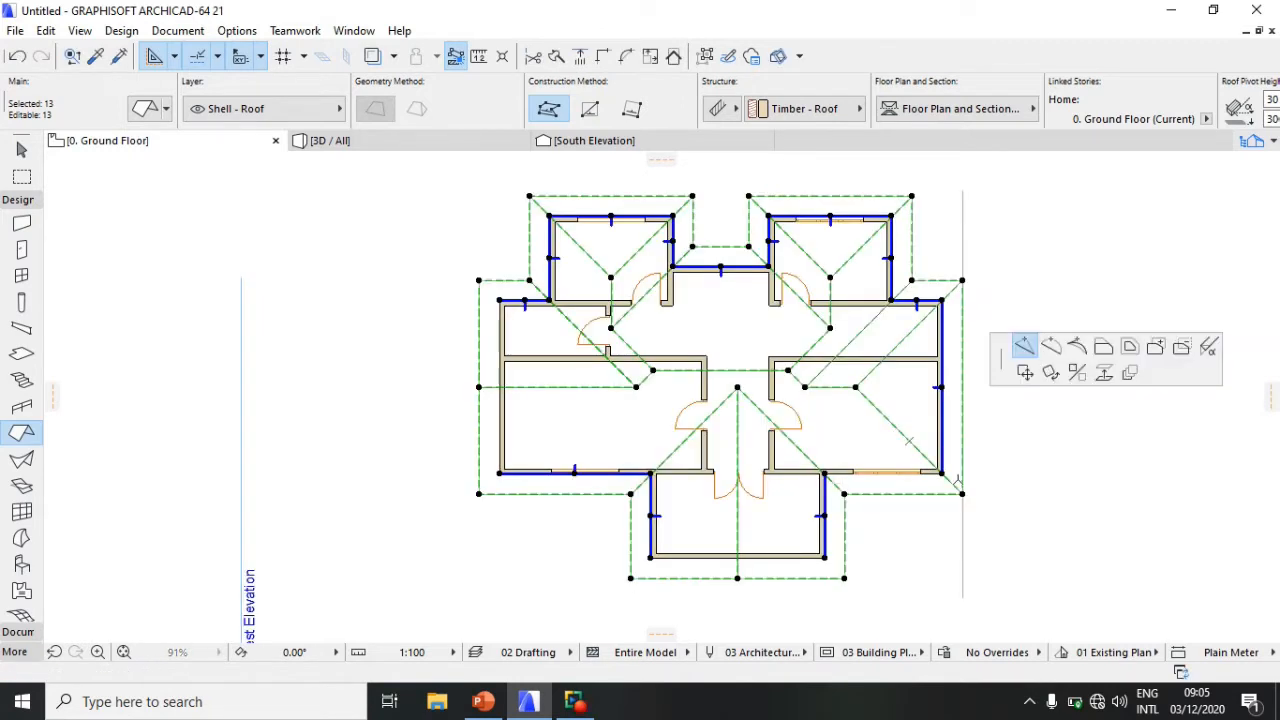
pyautogui.click(964, 490)
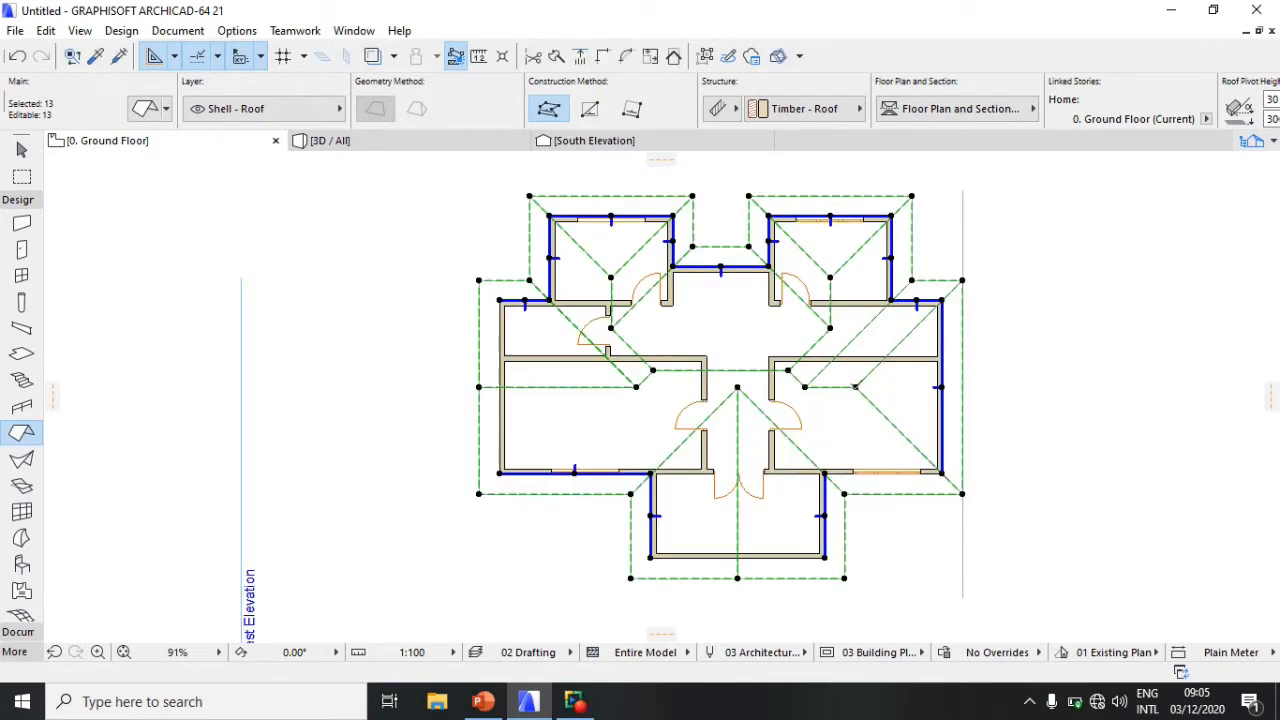
pyautogui.click(855, 387)
pyautogui.click(962, 389)
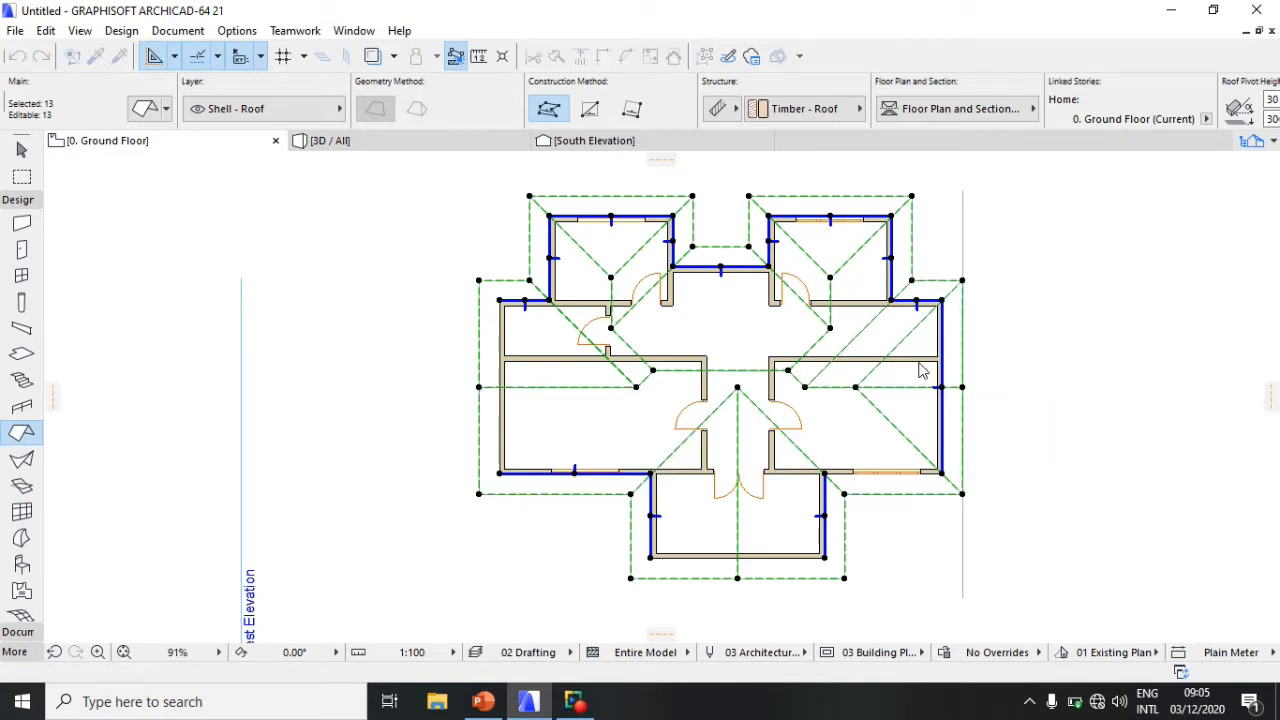
# Step: Examine the east end of the roof in 3D from above, checking which plane is selectable there
pyautogui.click(320, 141)
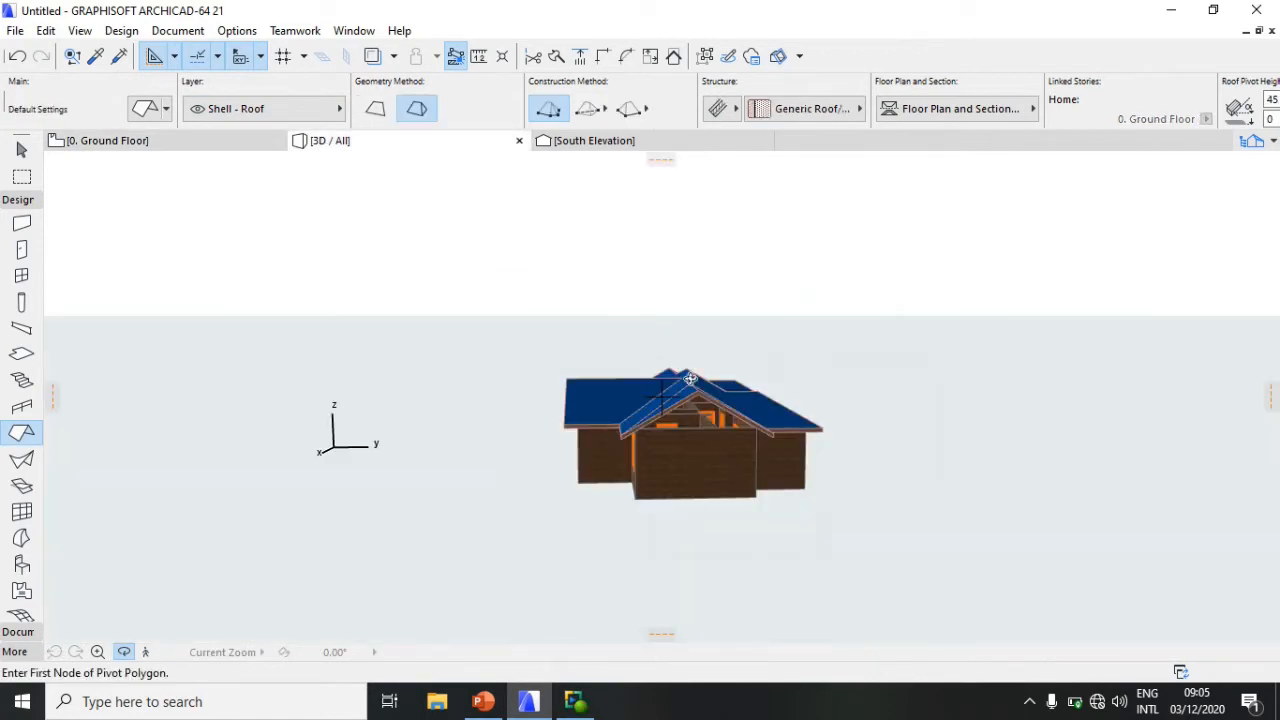
pyautogui.scroll(3, 691, 390)
pyautogui.moveTo(686, 423); pyautogui.dragTo(681, 484)
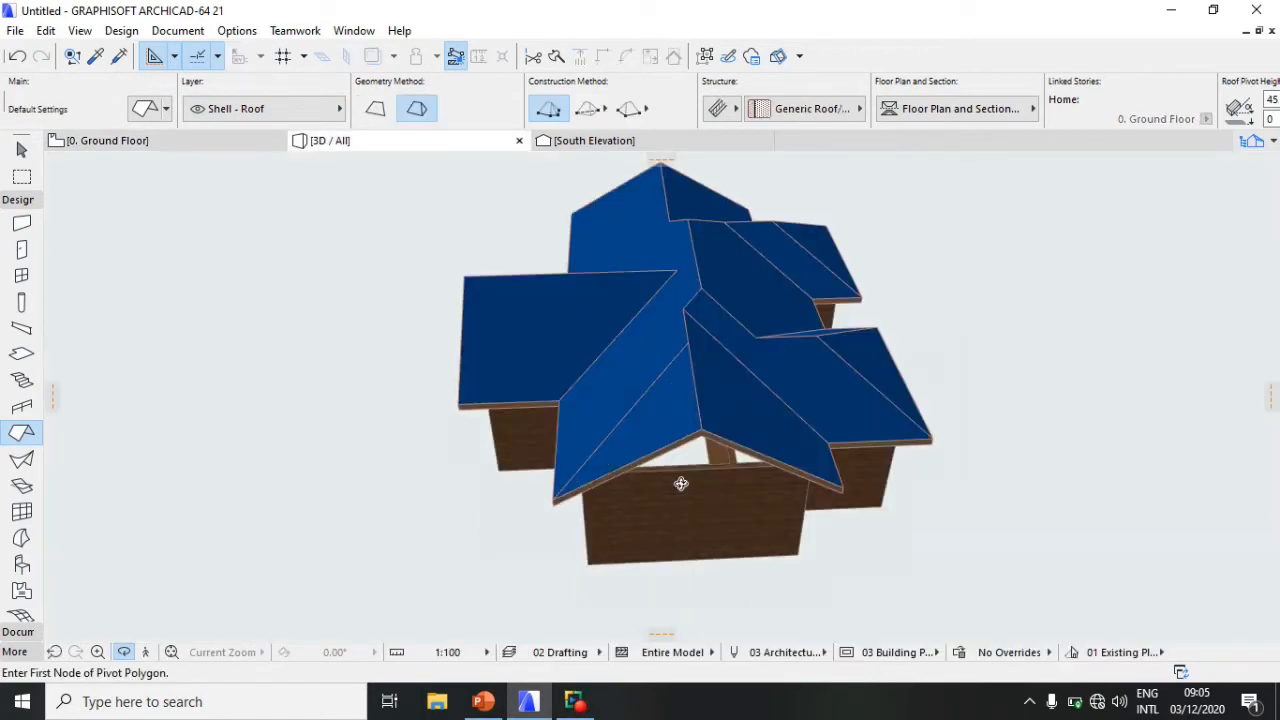
pyautogui.moveTo(697, 369); pyautogui.dragTo(687, 408)
pyautogui.click(124, 653)
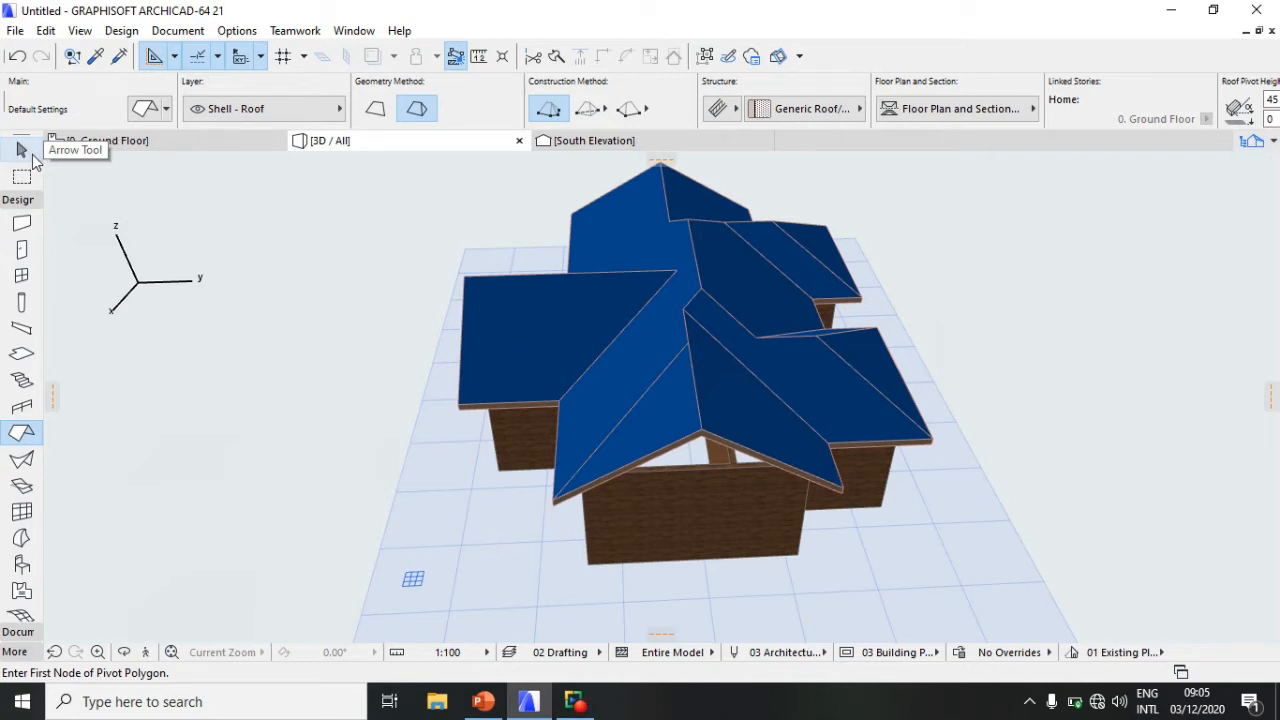
pyautogui.click(22, 150)
pyautogui.click(668, 430)
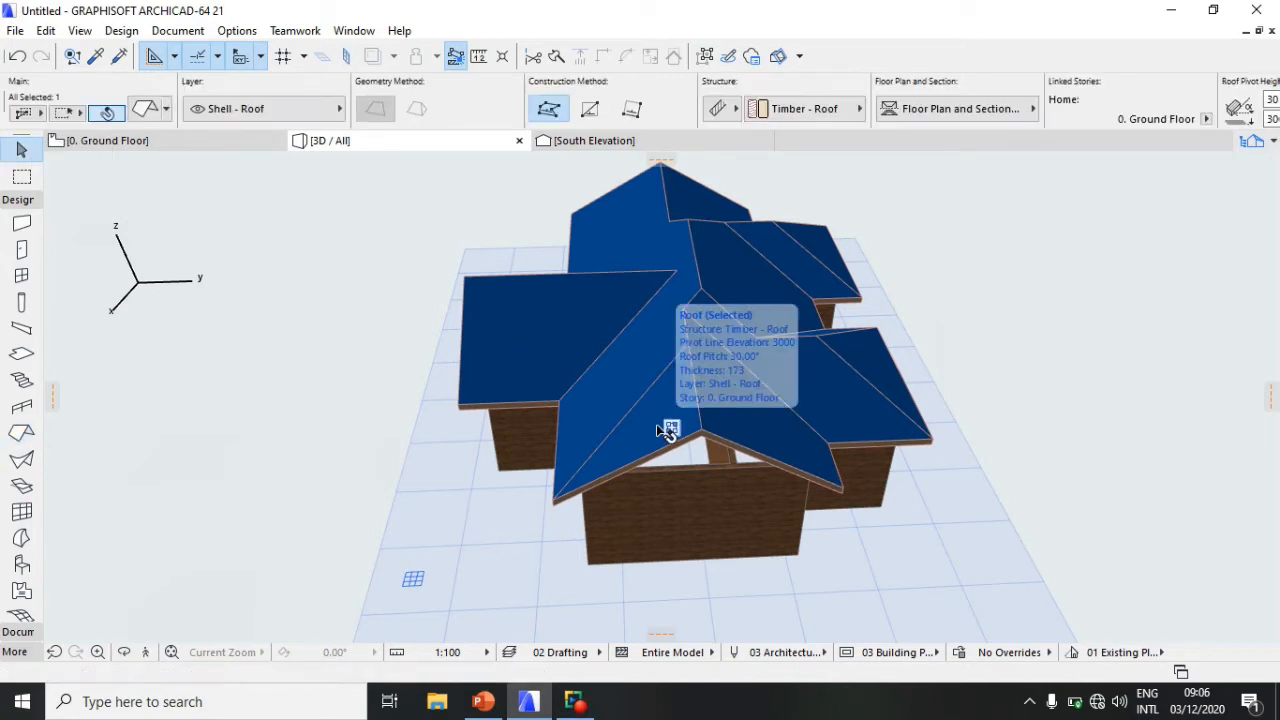
pyautogui.click(1085, 244)
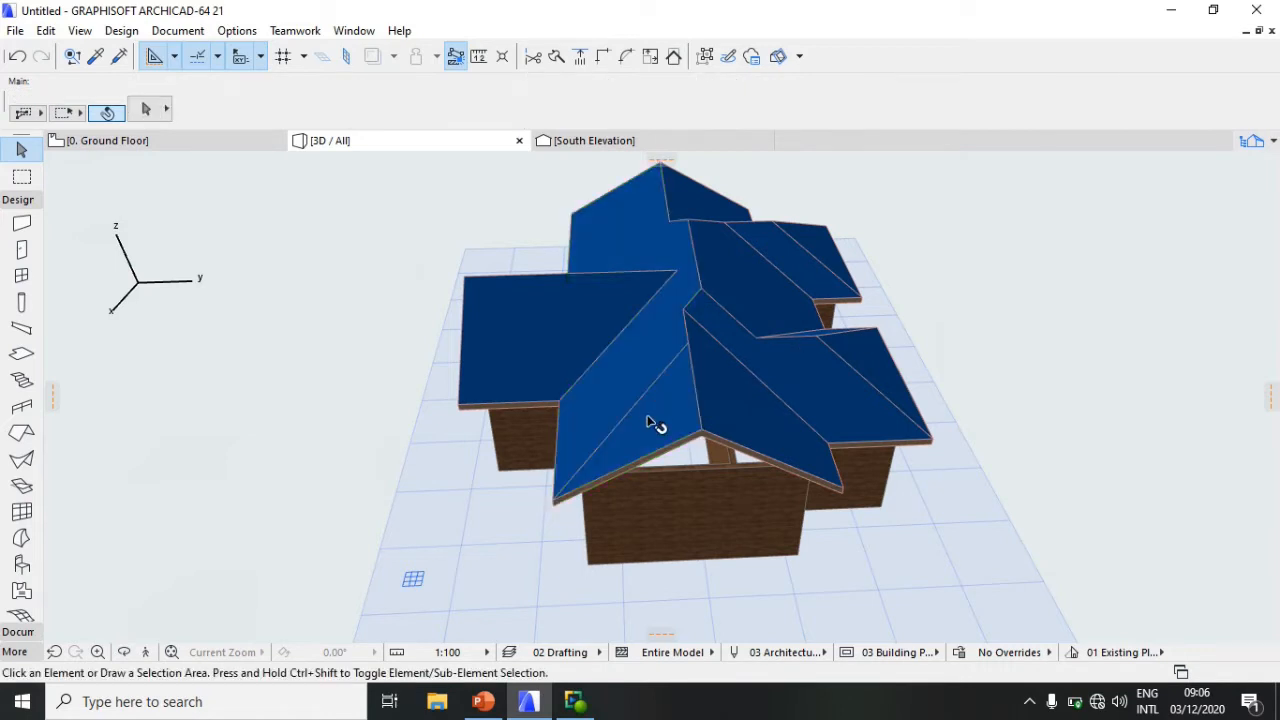
# Step: Move the main south roof plane about 2114 mm southward, away from the ridge, to expose the hip plane underneath
pyautogui.scroll(5, 658, 427)
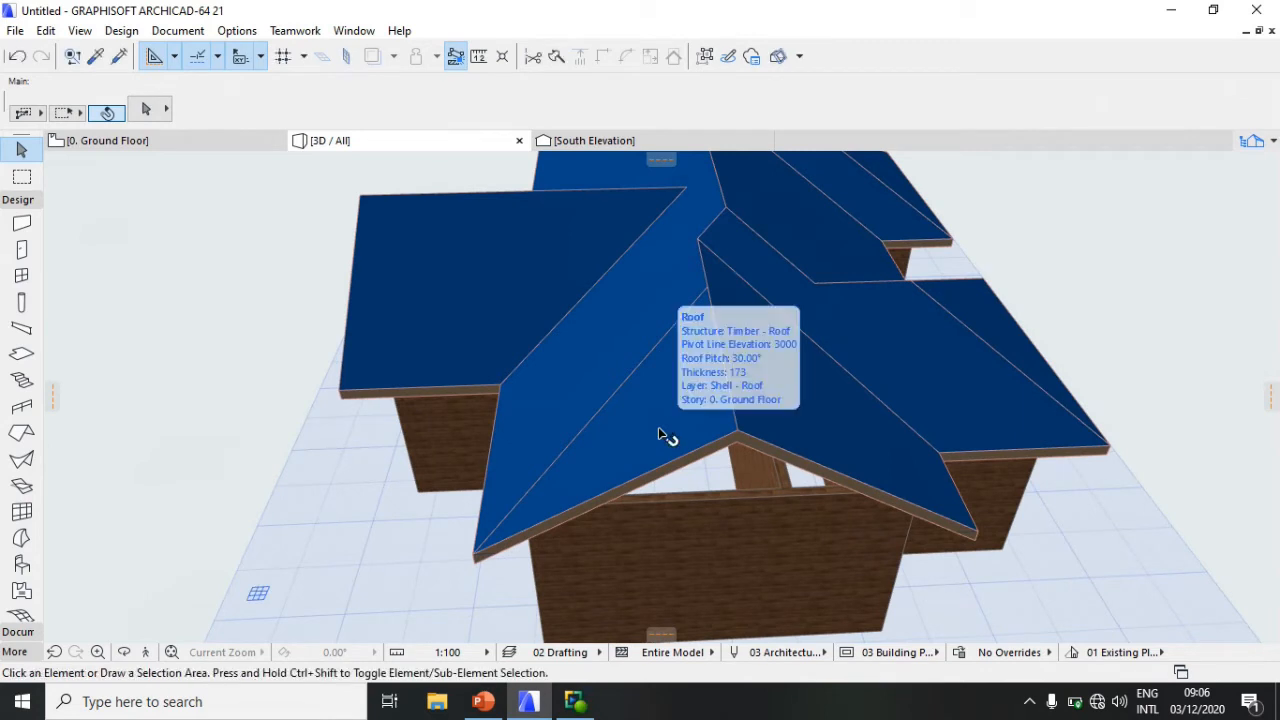
pyautogui.click(697, 468)
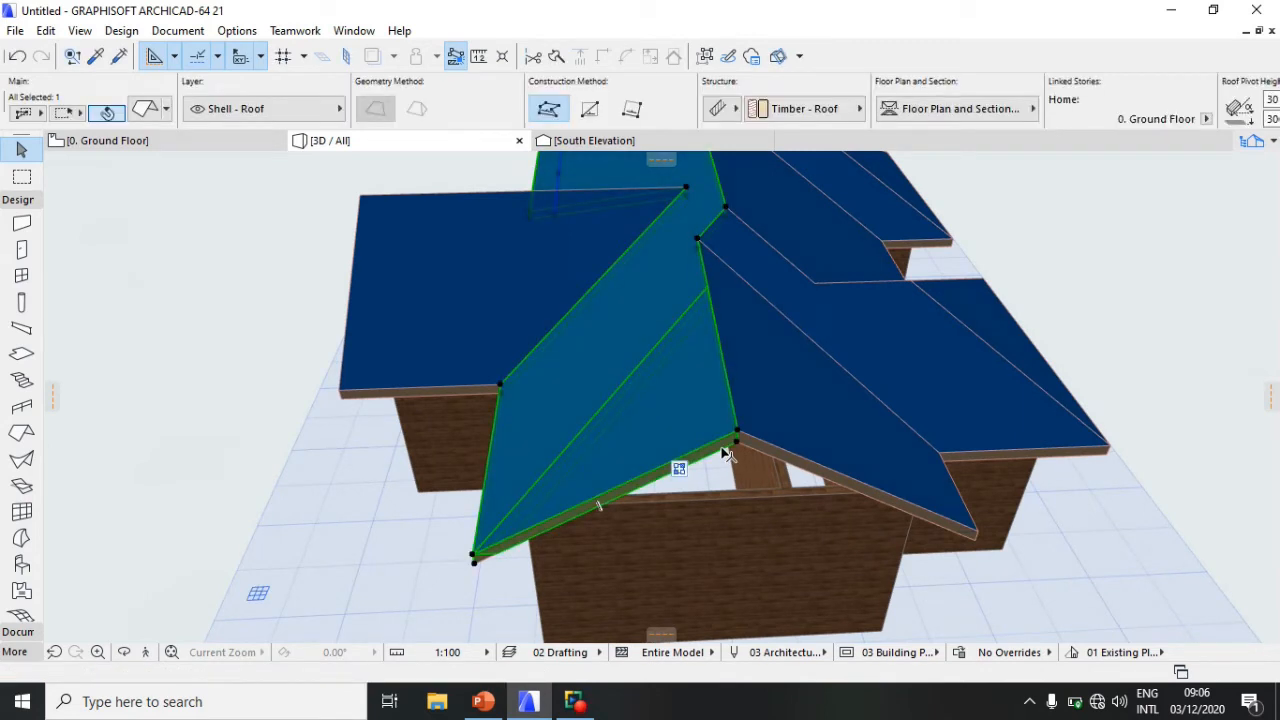
pyautogui.click(607, 443)
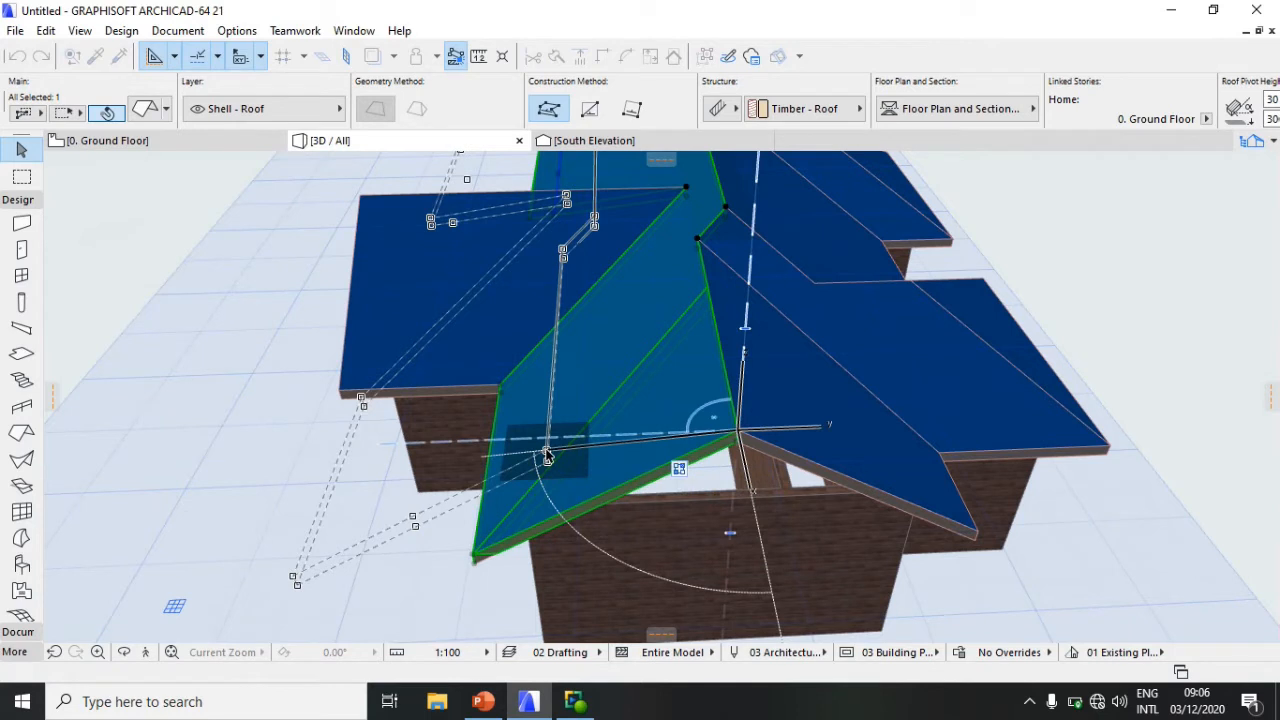
pyautogui.click(547, 457)
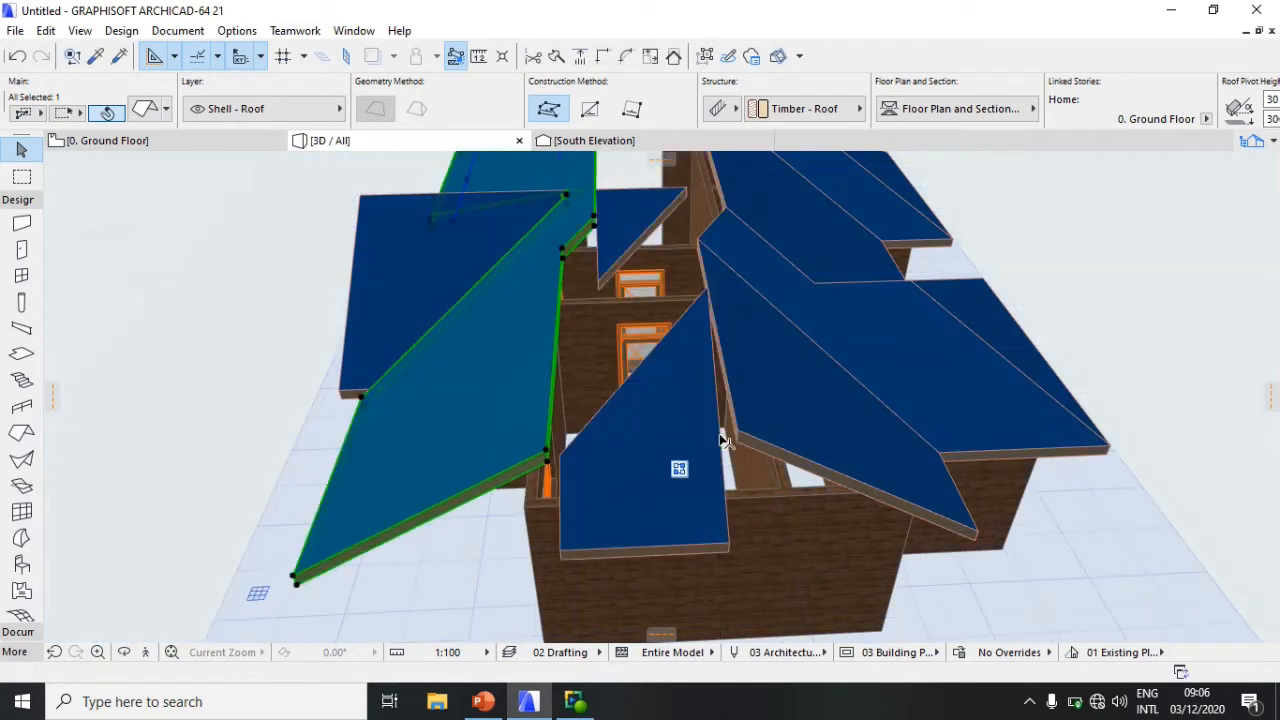
# Step: Delete the leftover hip roof plane at the east end
pyautogui.click(632, 232)
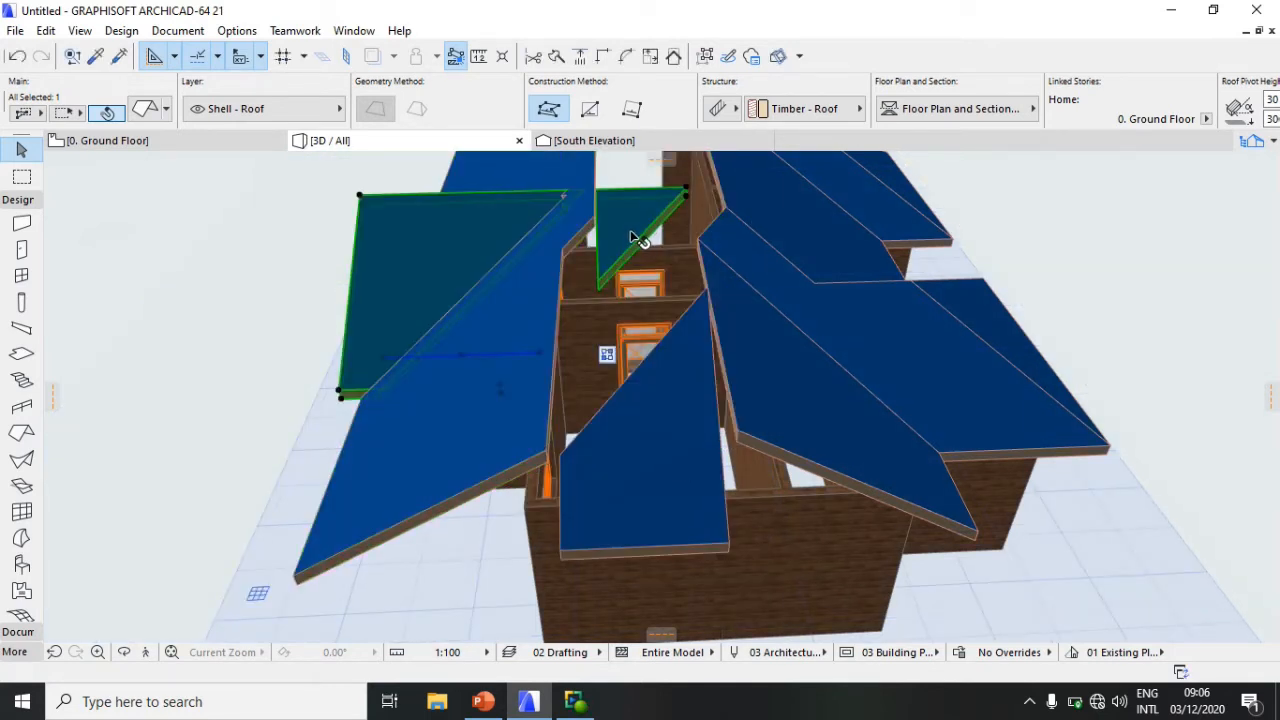
pyautogui.press('Escape')
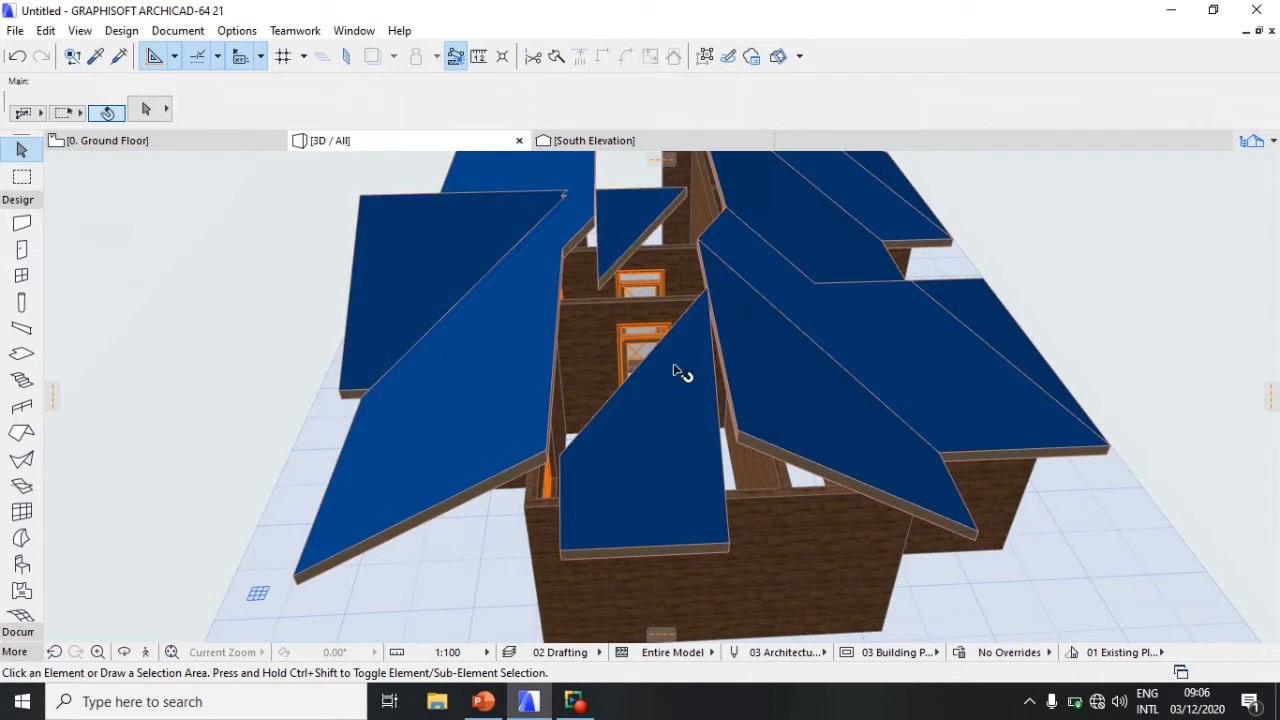
pyautogui.click(680, 463)
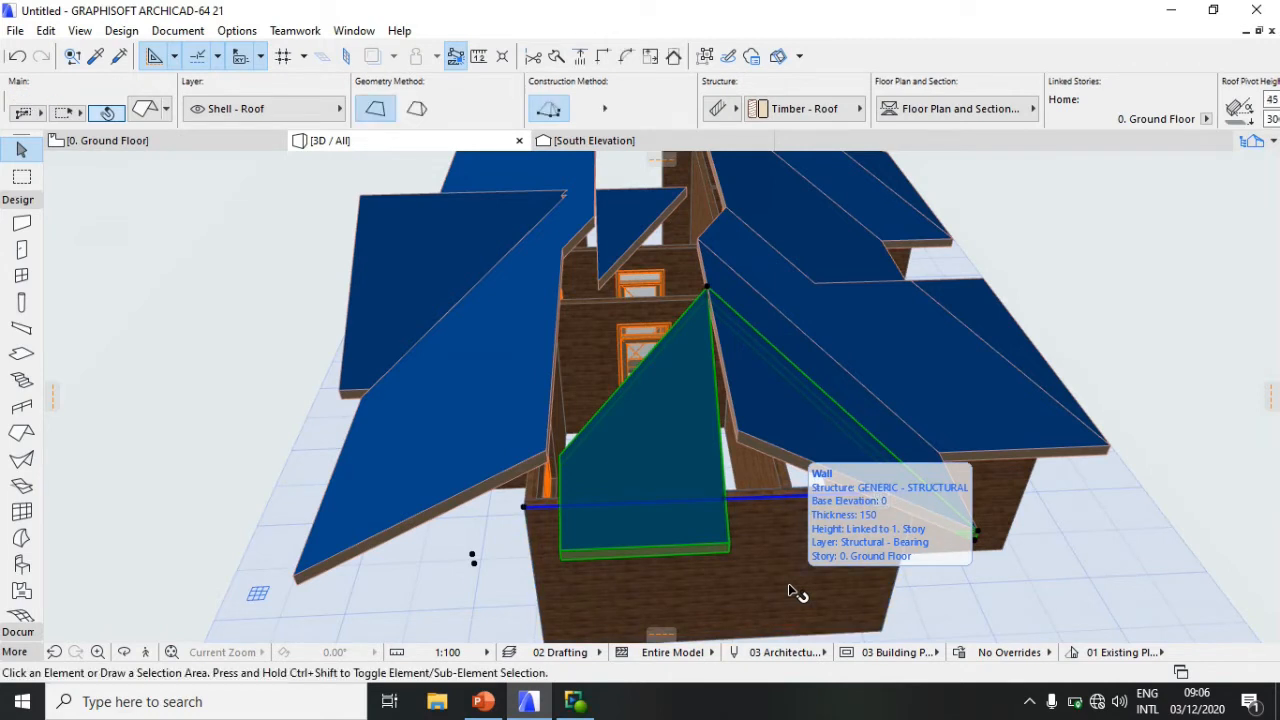
pyautogui.press('Delete')
# Step: Move the main south roof plane 2114 mm back northward so its east ridge corner meets the opposite plane's corner
pyautogui.click(531, 467)
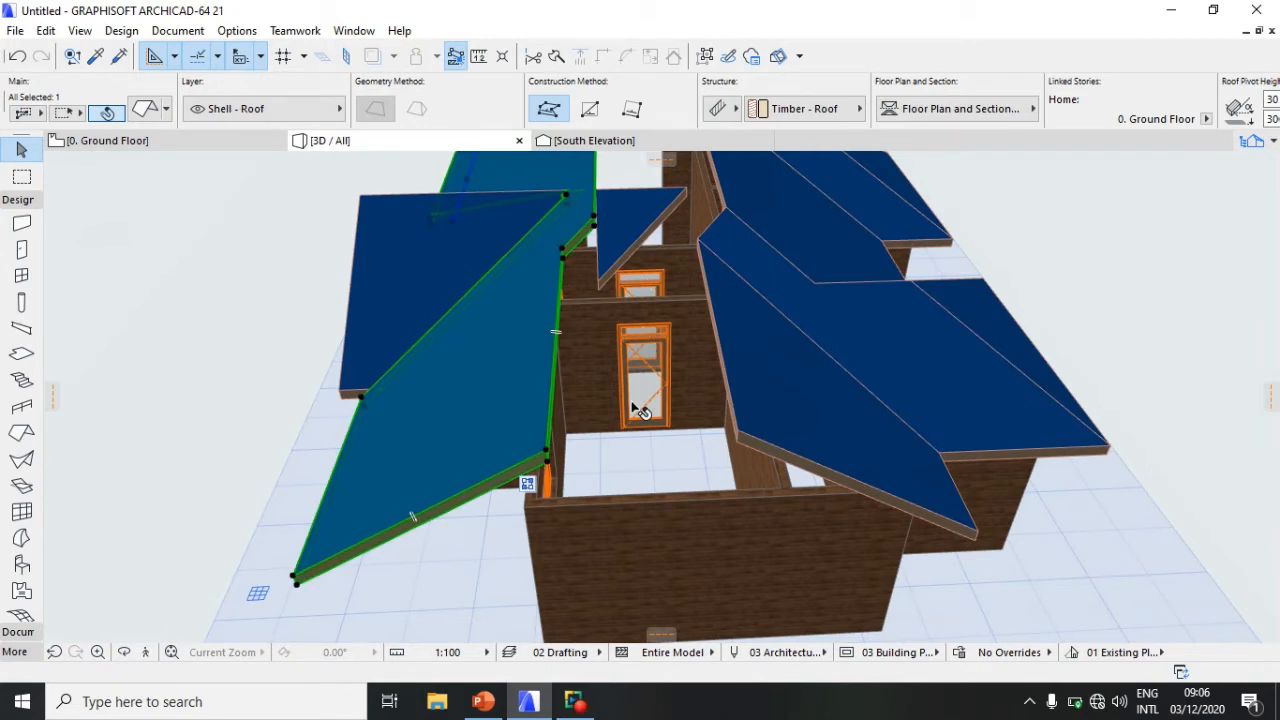
pyautogui.scroll(-2, 631, 408)
pyautogui.scroll(-2, 637, 412)
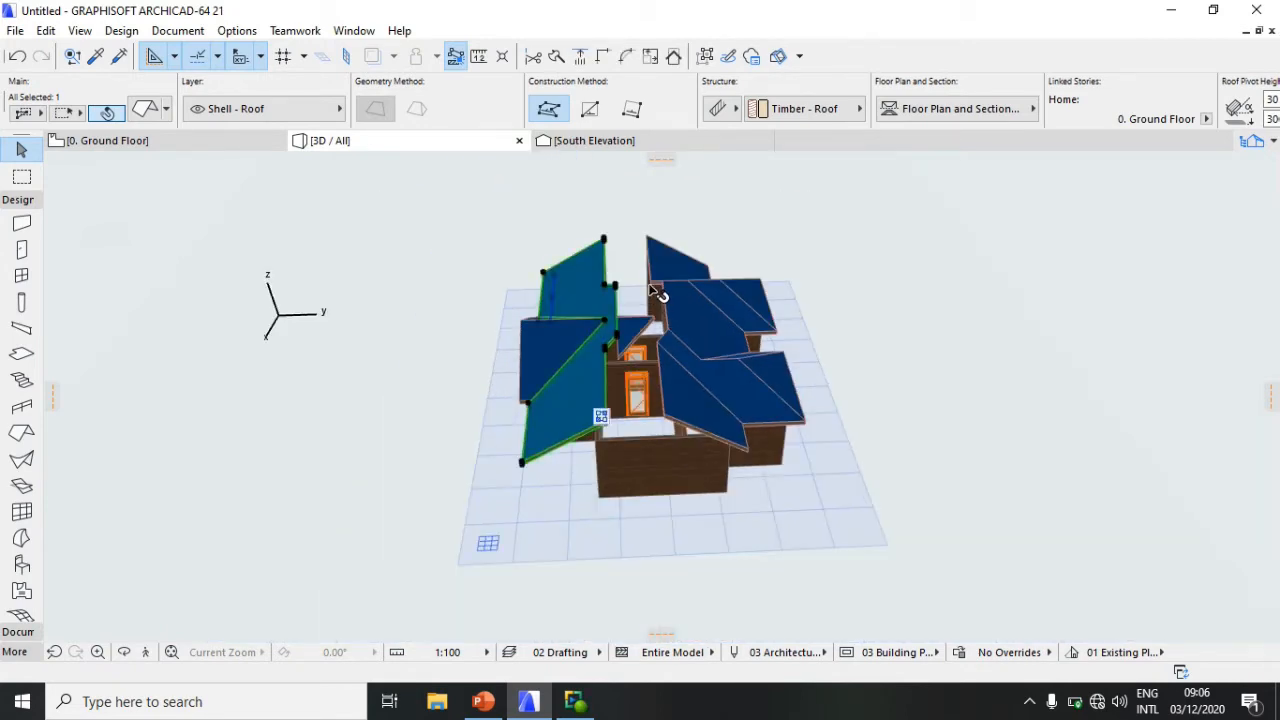
pyautogui.scroll(3, 655, 293)
pyautogui.scroll(2, 651, 340)
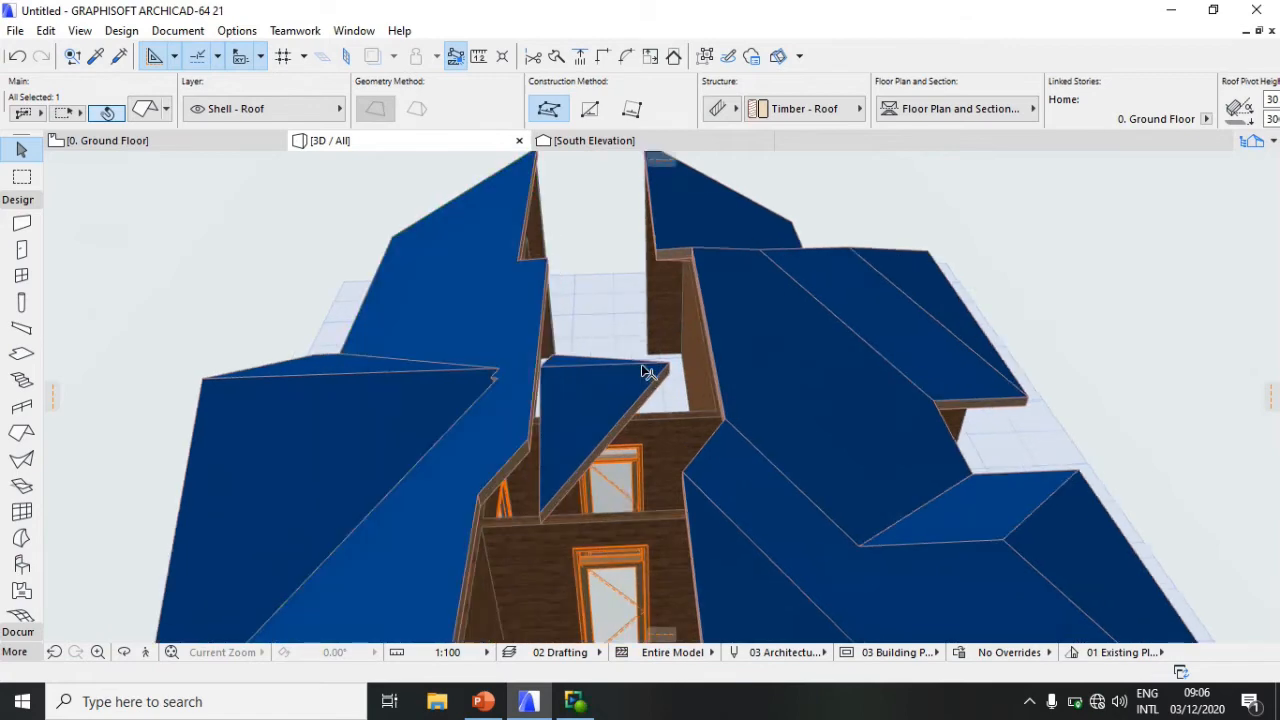
pyautogui.scroll(1, 648, 390)
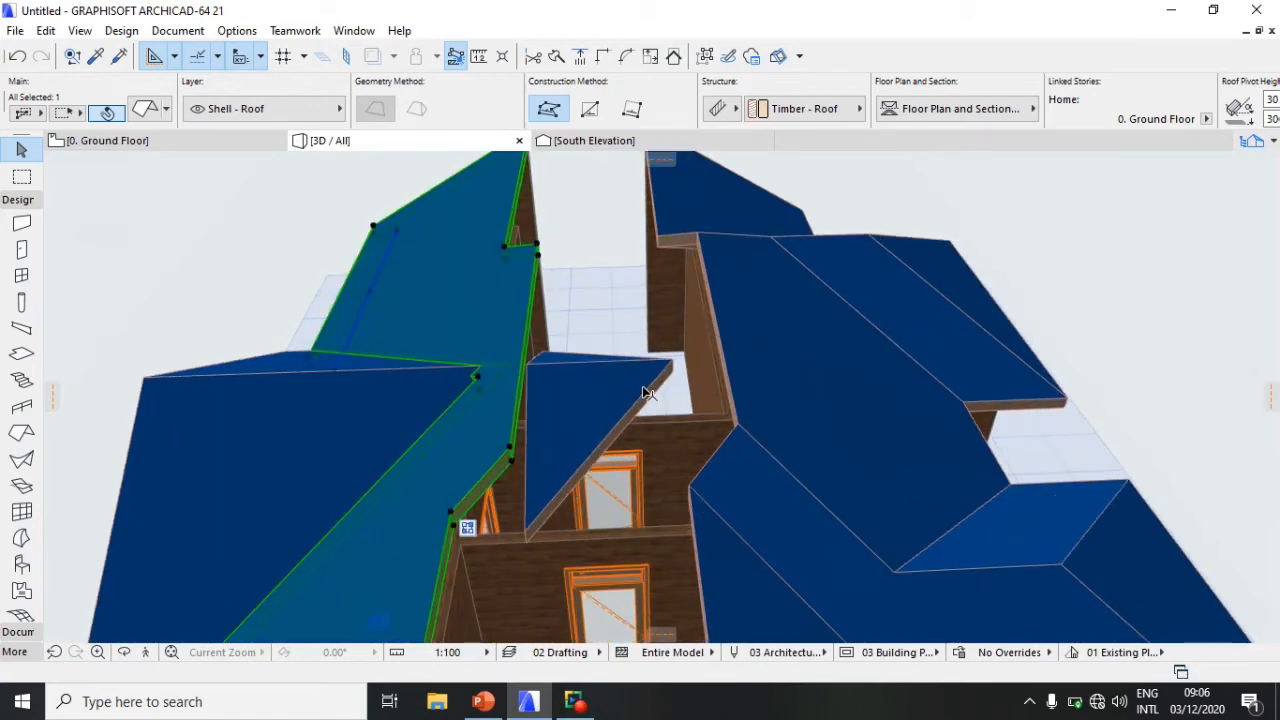
pyautogui.scroll(-6, 645, 392)
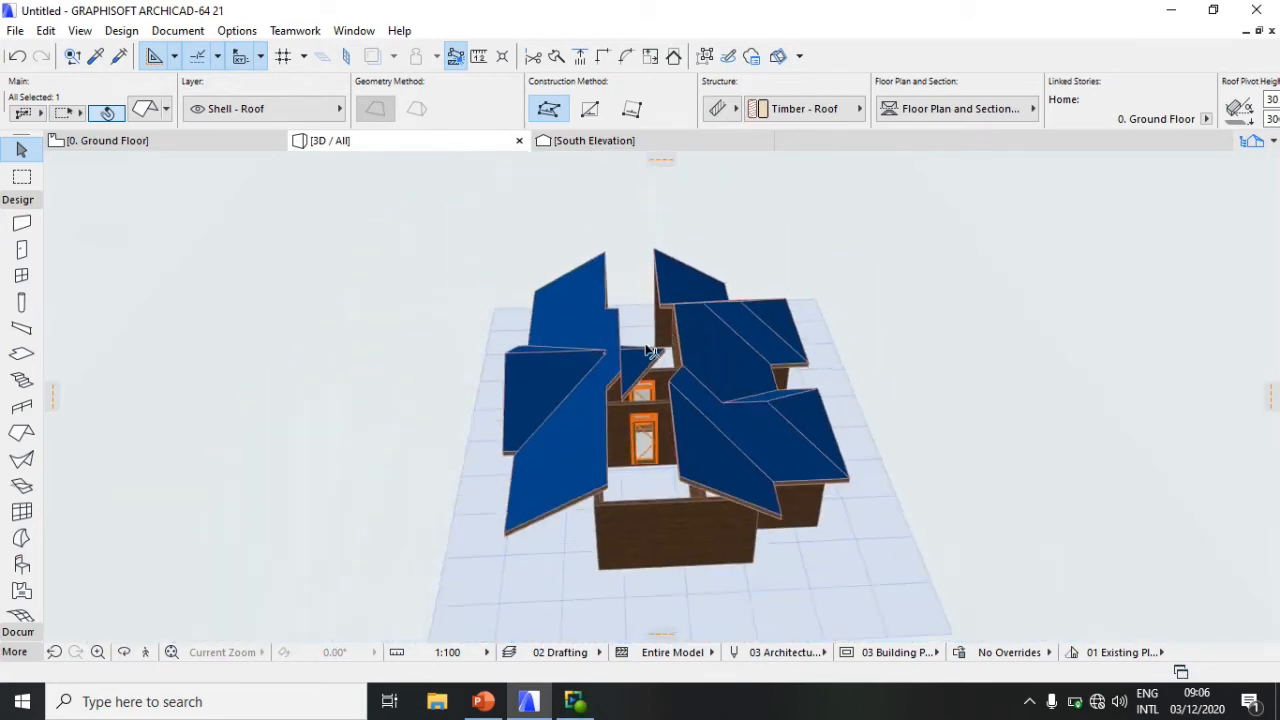
pyautogui.scroll(-1, 618, 398)
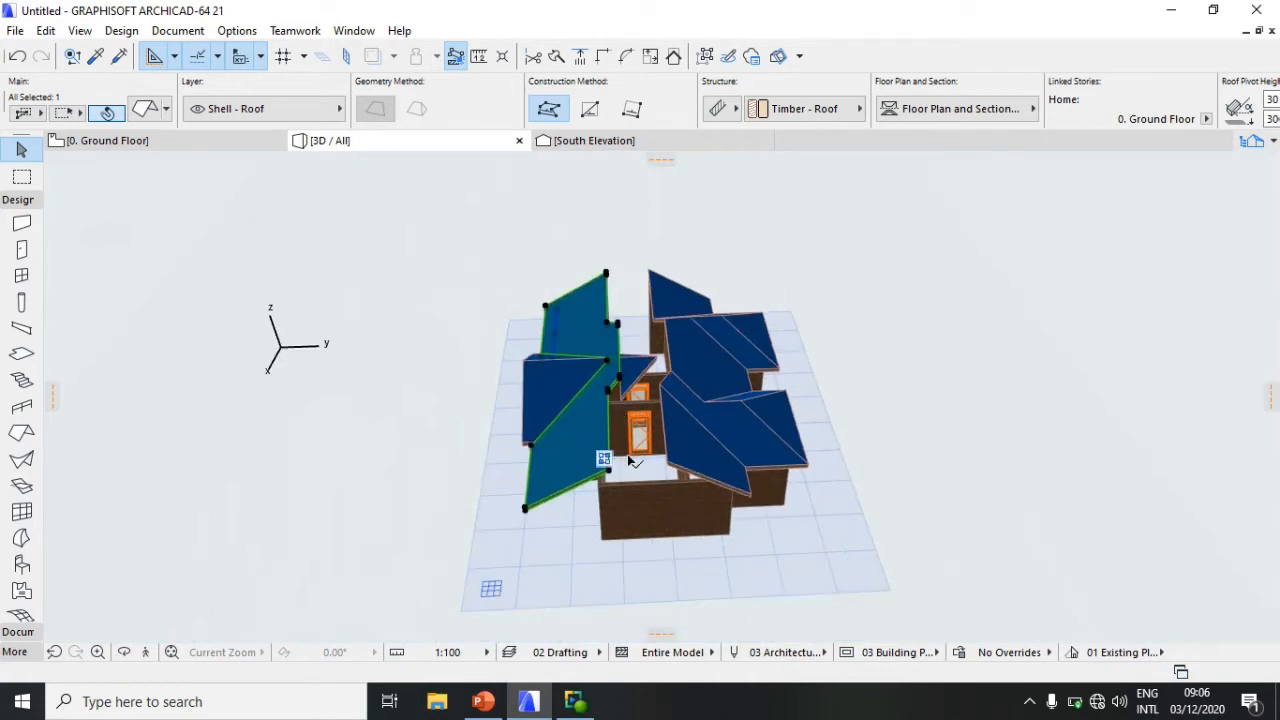
pyautogui.scroll(2, 610, 468)
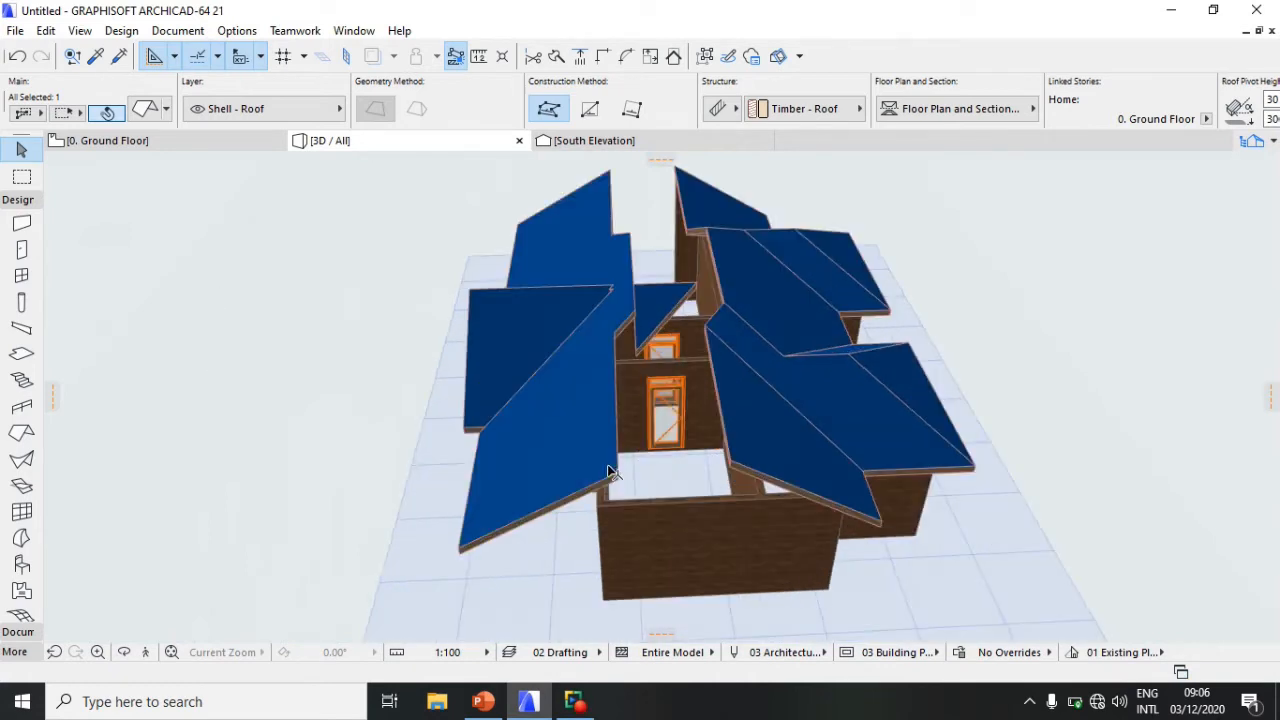
pyautogui.scroll(2, 610, 470)
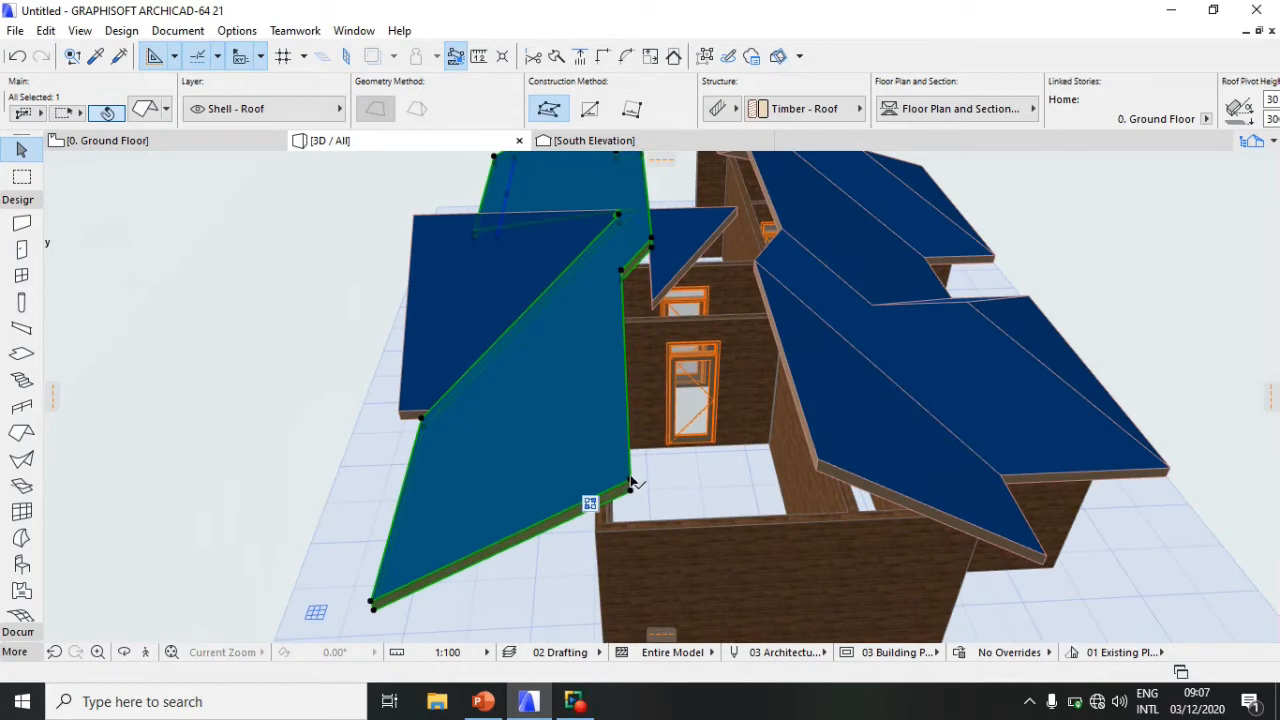
pyautogui.click(590, 505)
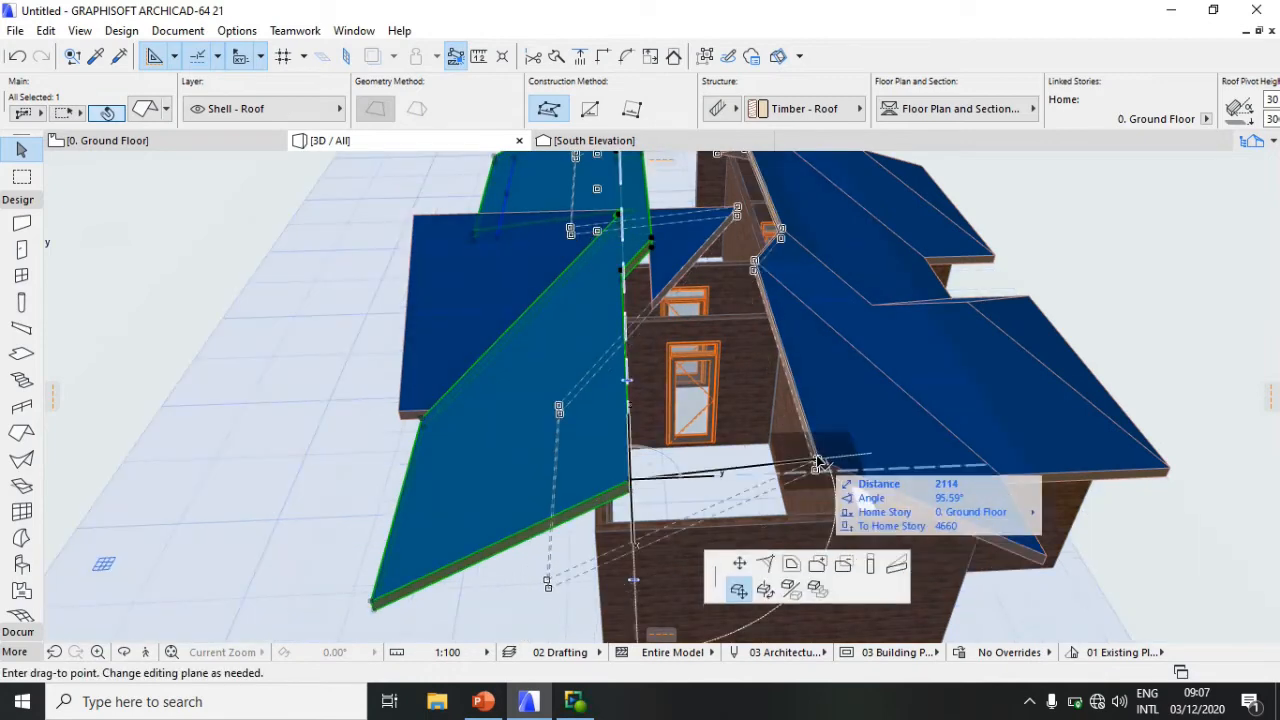
pyautogui.scroll(2, 815, 465)
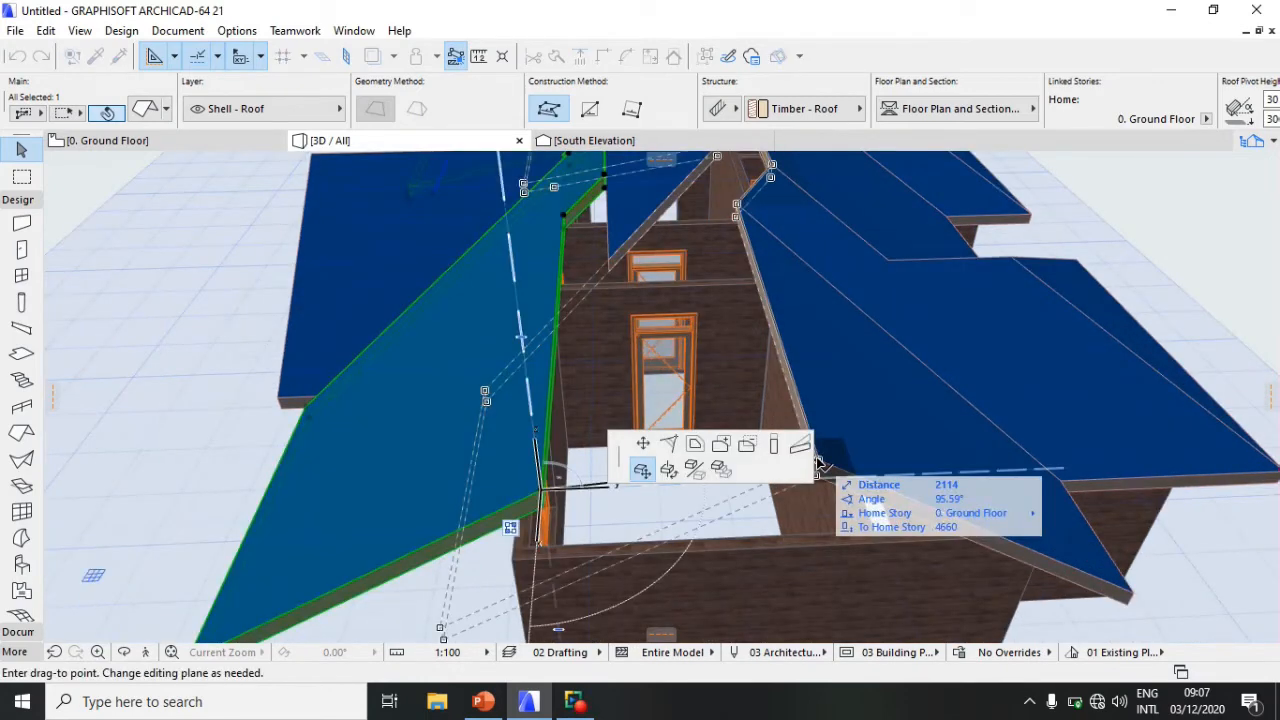
pyautogui.click(817, 462)
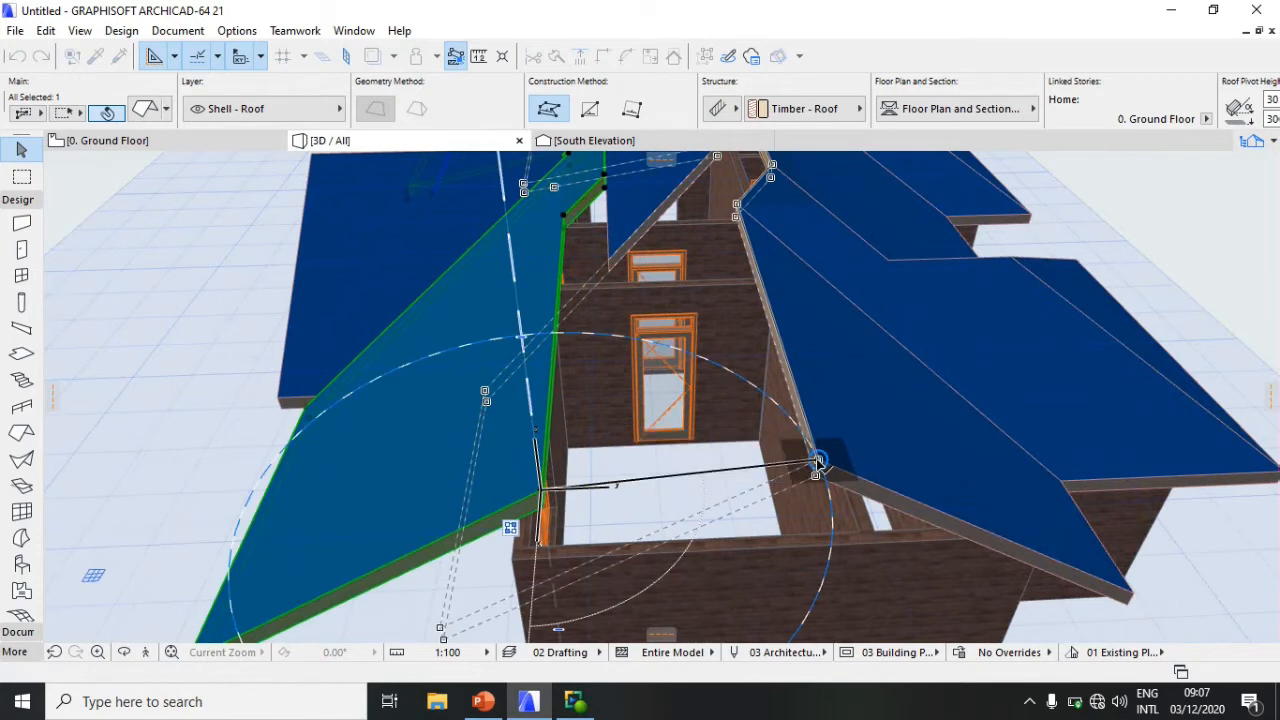
pyautogui.scroll(-6, 713, 352)
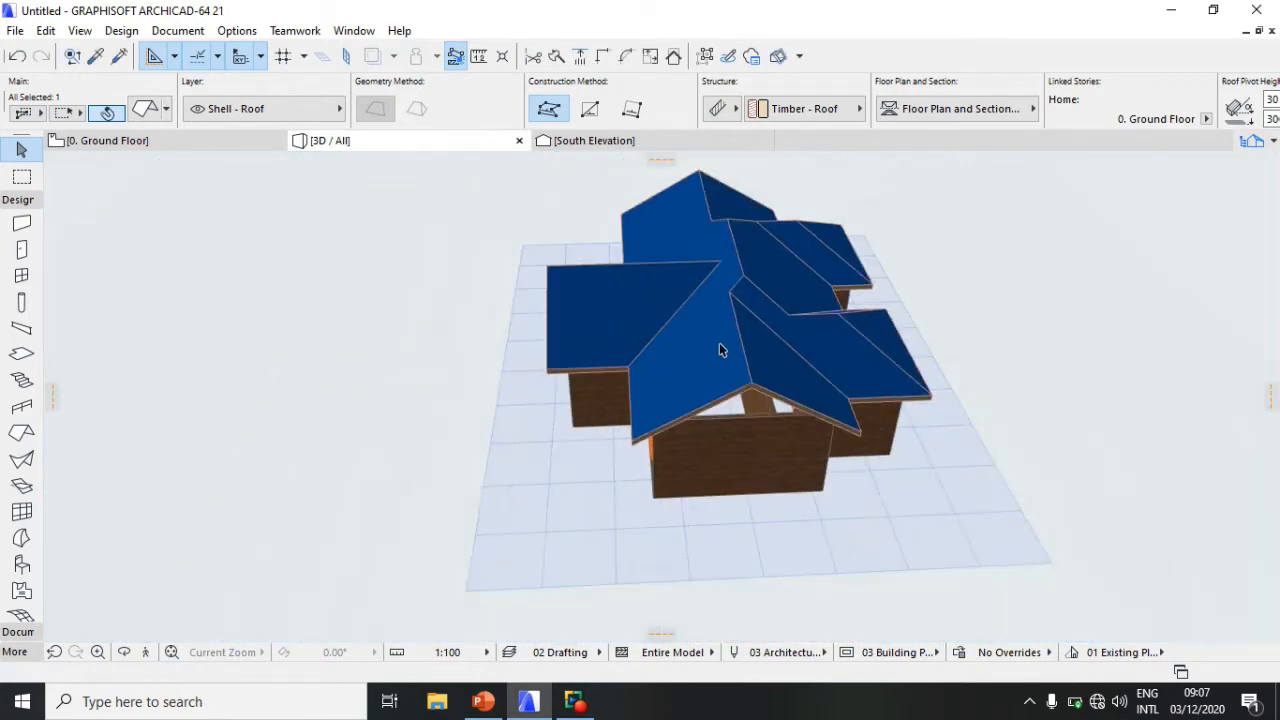
# Step: Set the top offset of the east end wall to 5000 mm above the first story so it passes through the roof
pyautogui.click(124, 652)
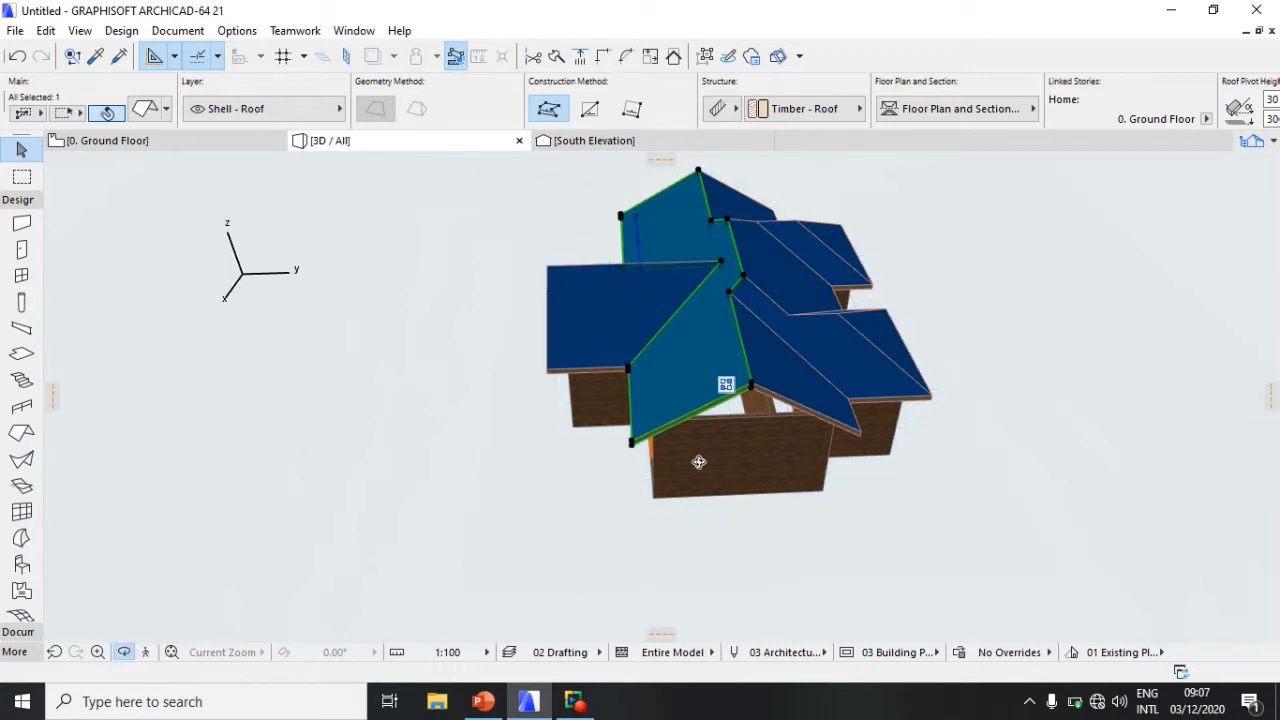
pyautogui.moveTo(698, 462); pyautogui.dragTo(726, 357)
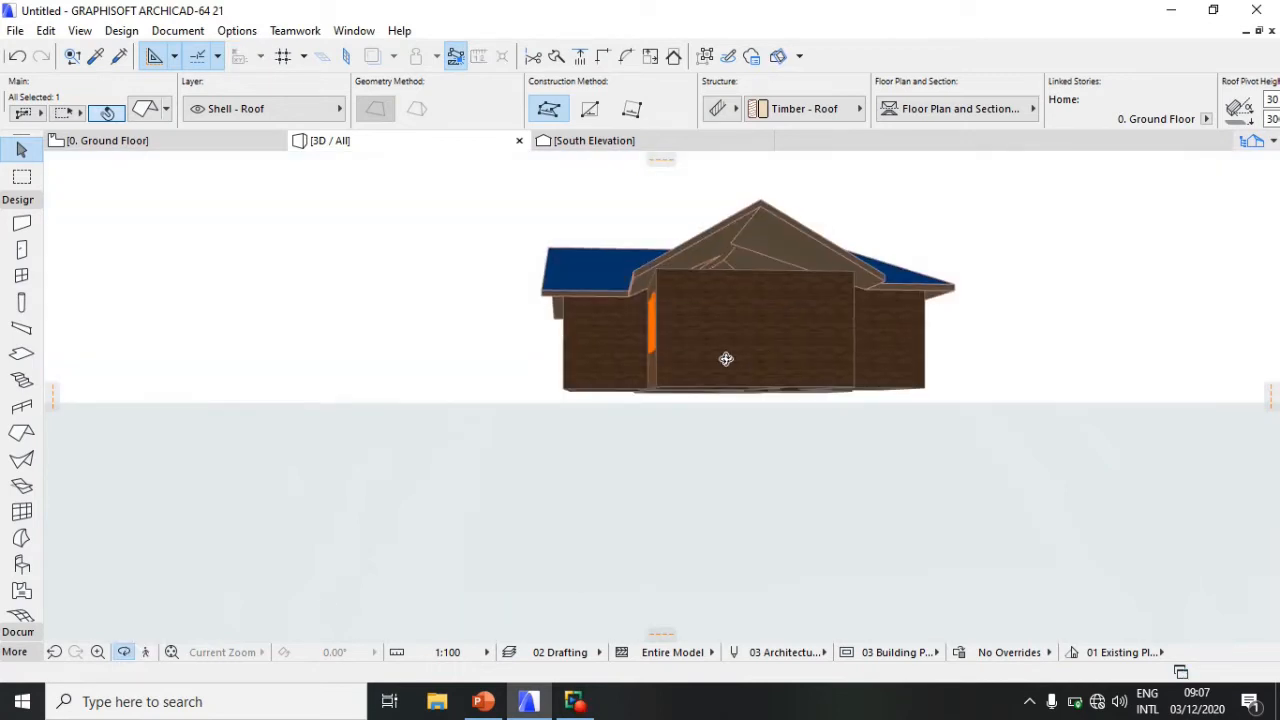
pyautogui.moveTo(832, 374); pyautogui.dragTo(626, 389)
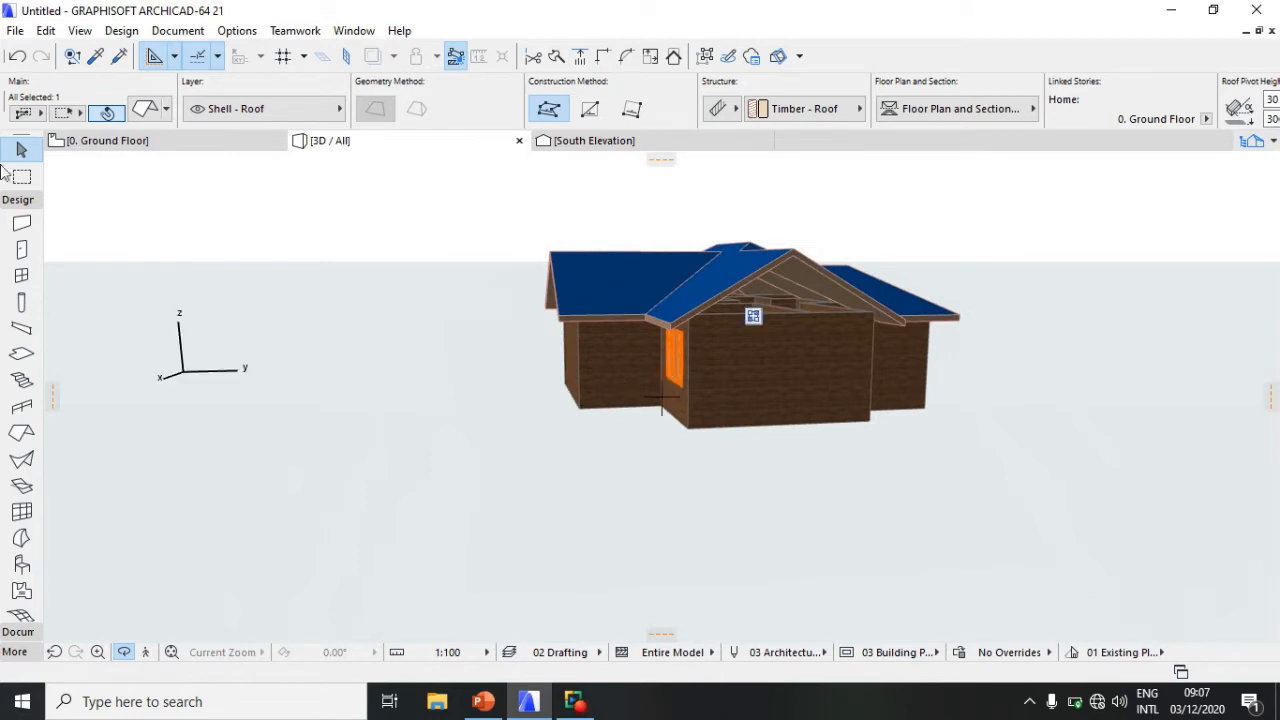
pyautogui.click(124, 652)
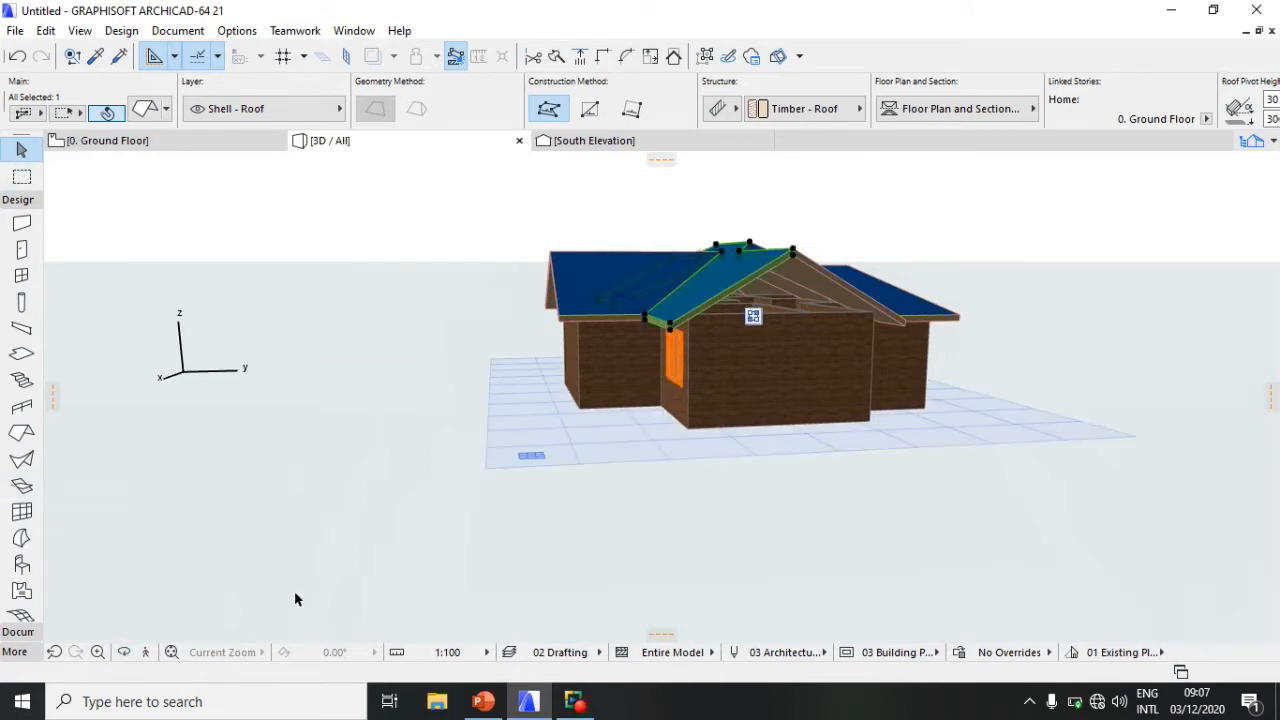
pyautogui.click(295, 599)
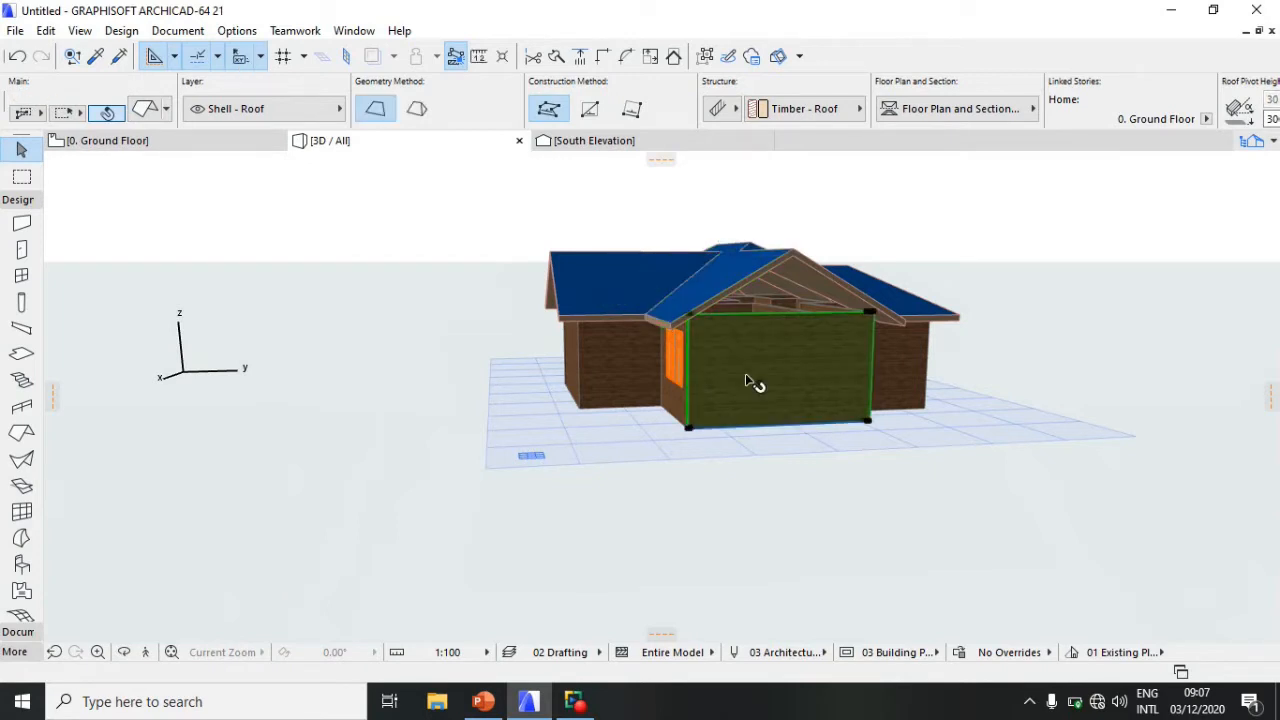
pyautogui.click(745, 375)
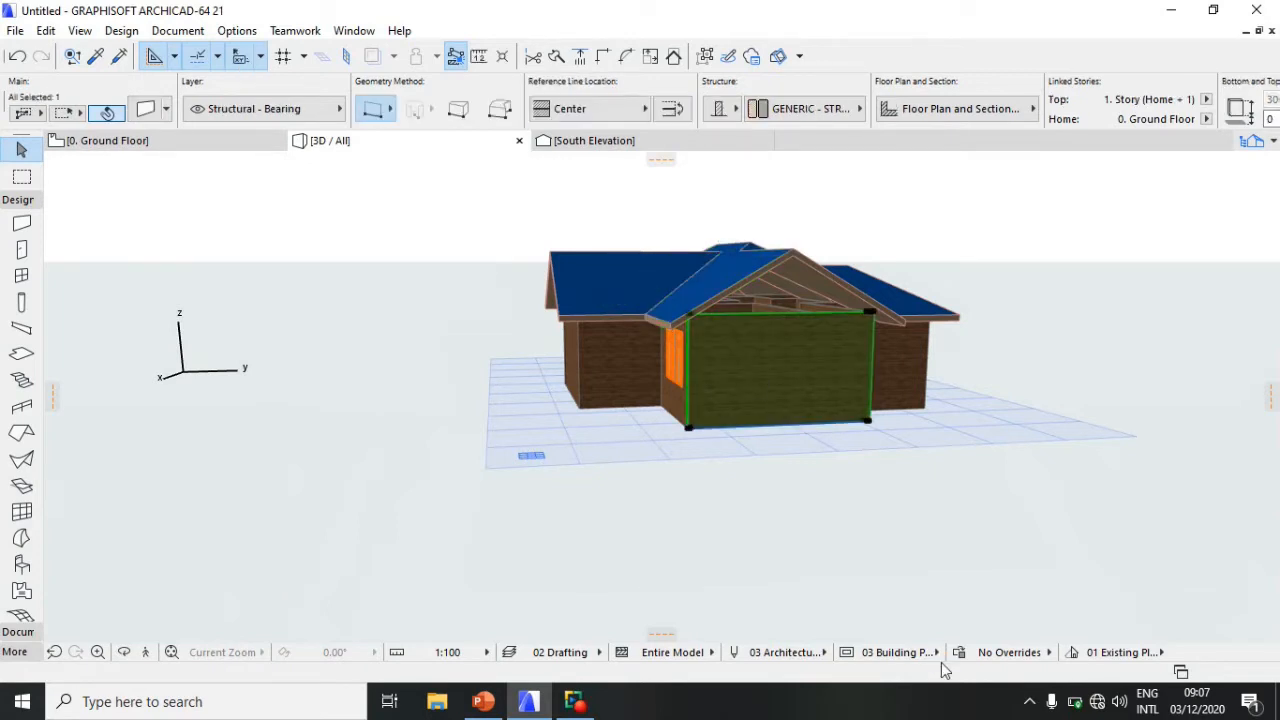
pyautogui.hotkey('ctrl', 't')
pyautogui.write('5000')
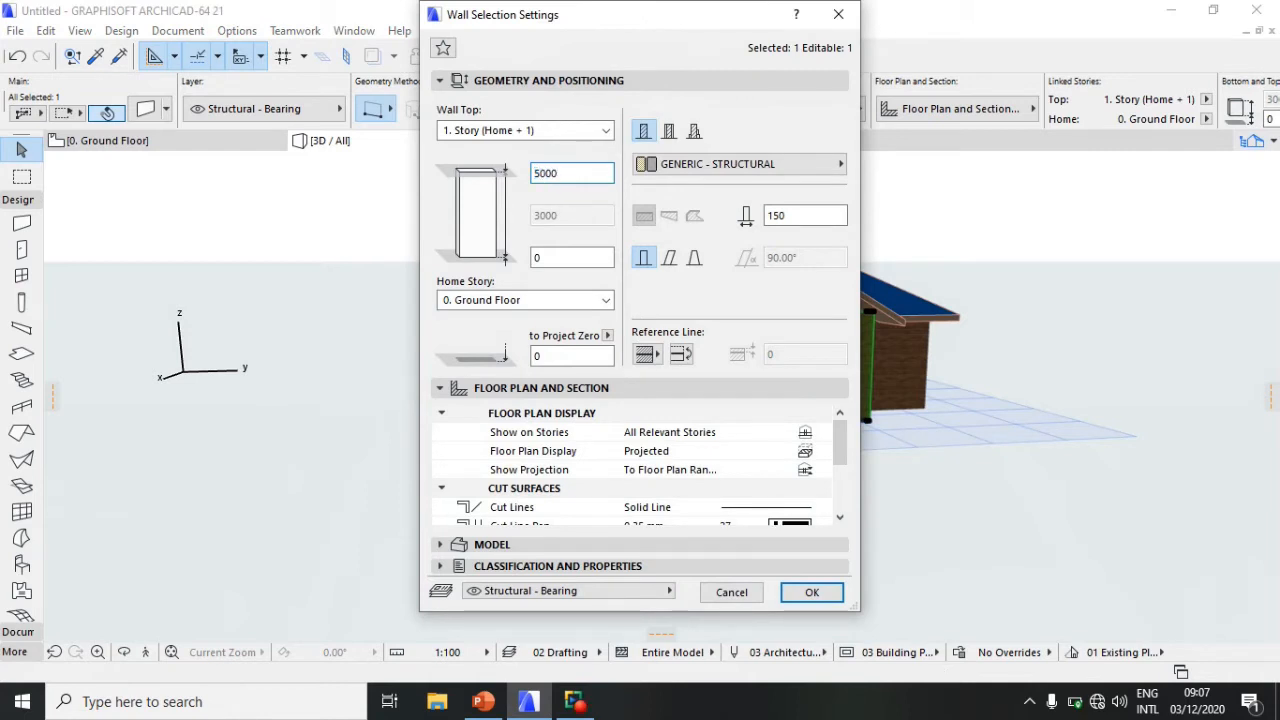
pyautogui.press('Return')
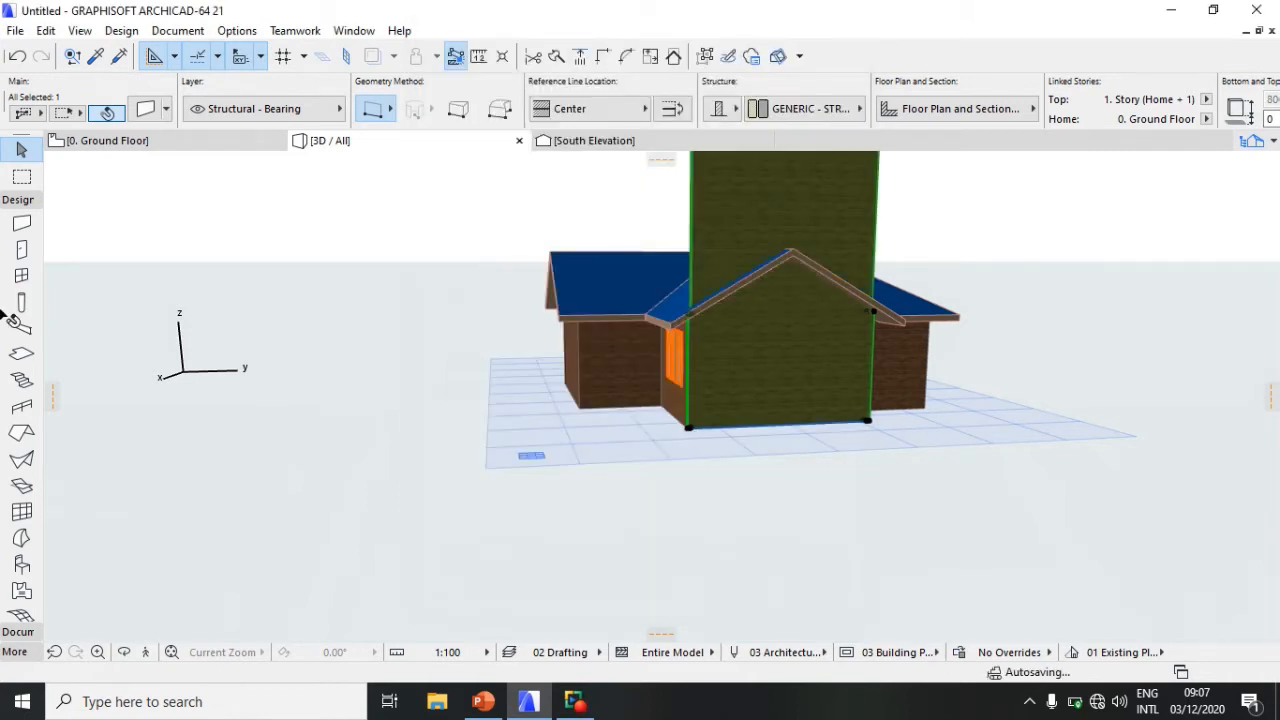
# Step: Trim the raised east wall using all the roof planes from the current selection, and clear the selection
pyautogui.click(22, 432)
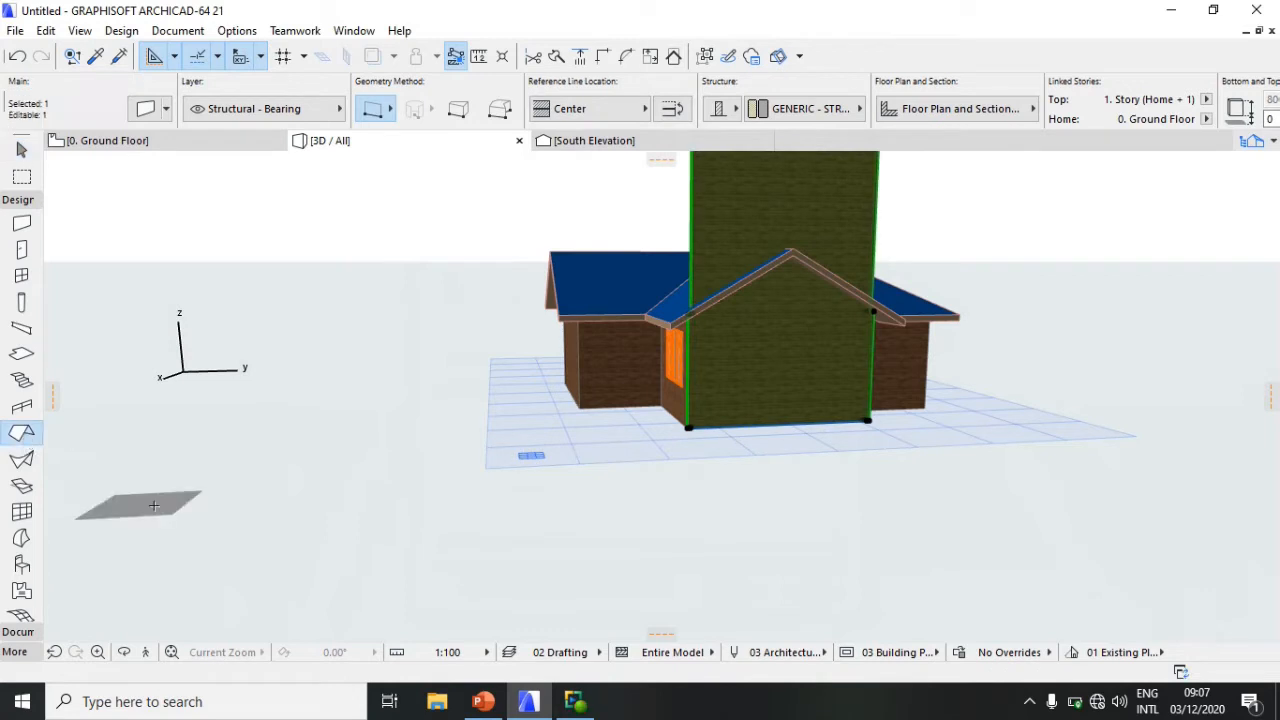
pyautogui.hotkey('ctrl', 'a')
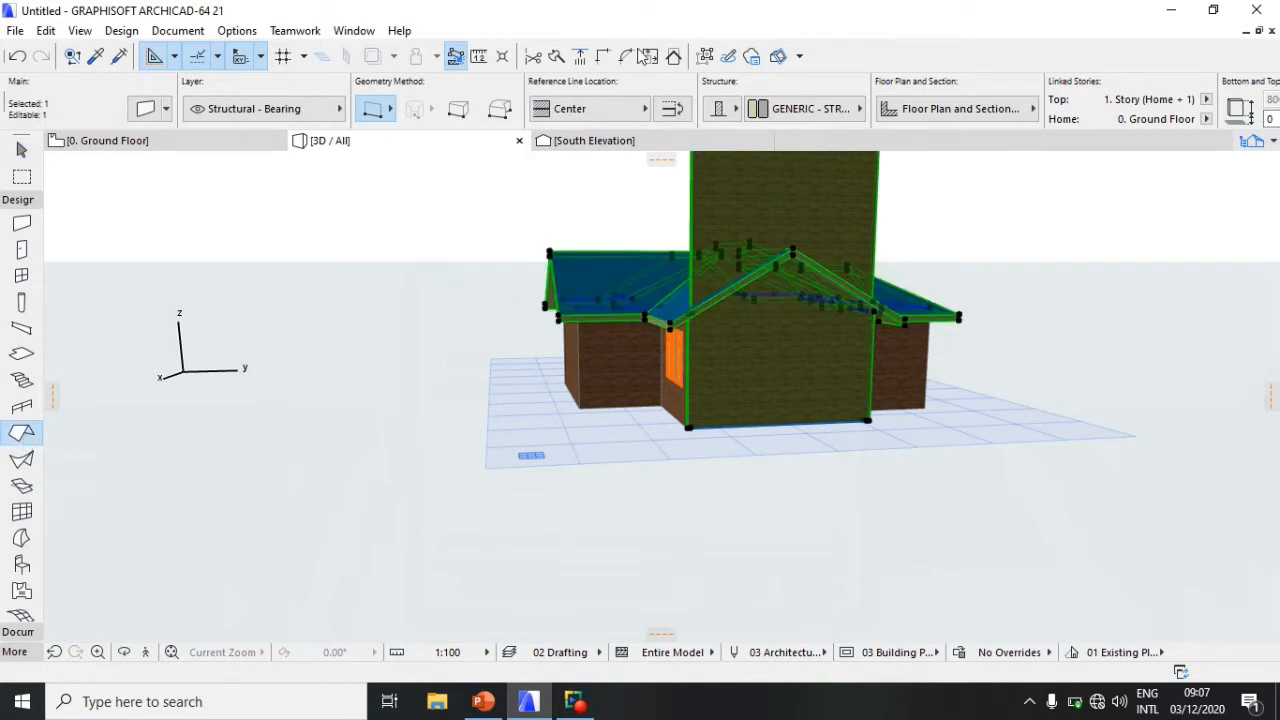
pyautogui.click(674, 56)
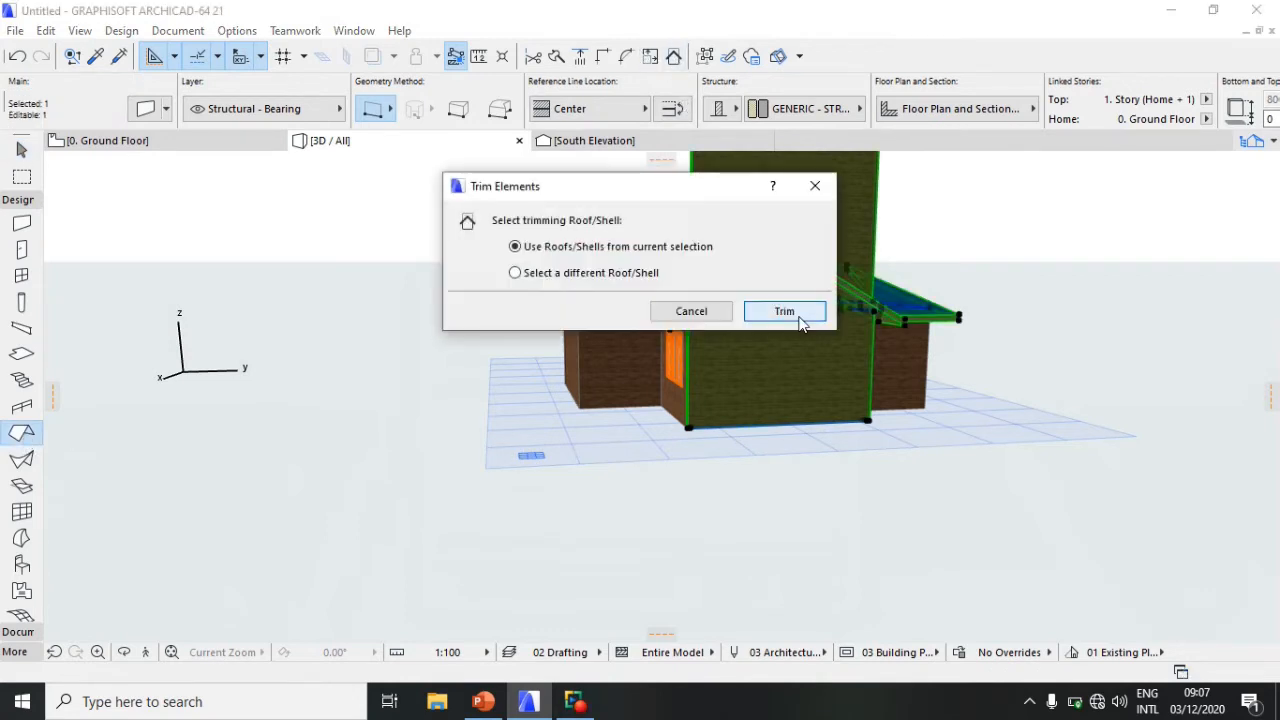
pyautogui.click(784, 311)
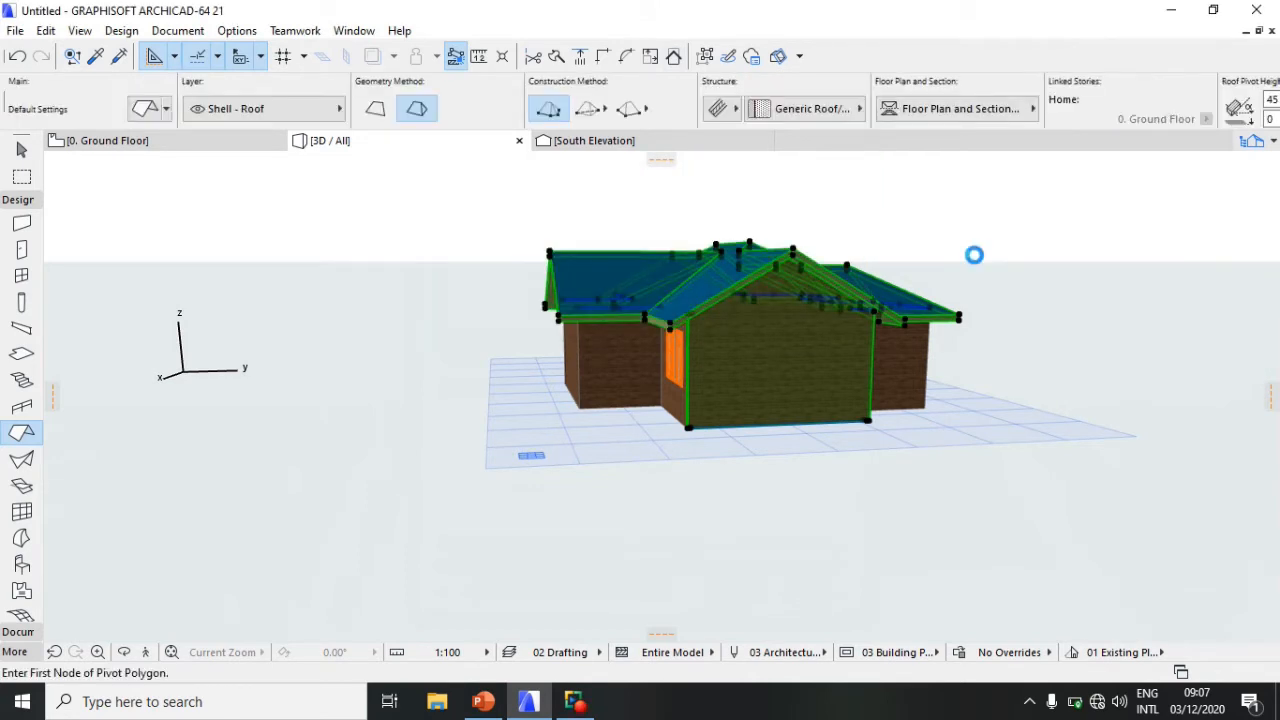
pyautogui.press('Escape')
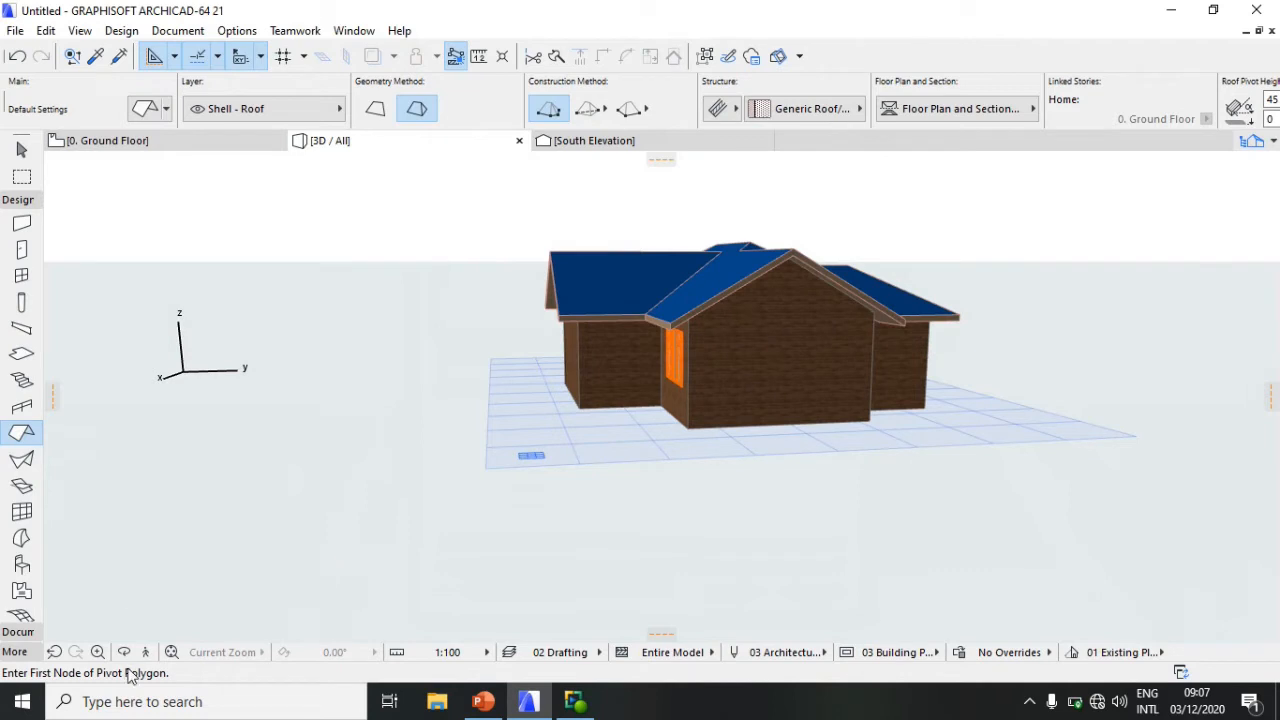
# Step: Delete the old vertical guide line at the east eaves on the ground floor plan
pyautogui.click(123, 652)
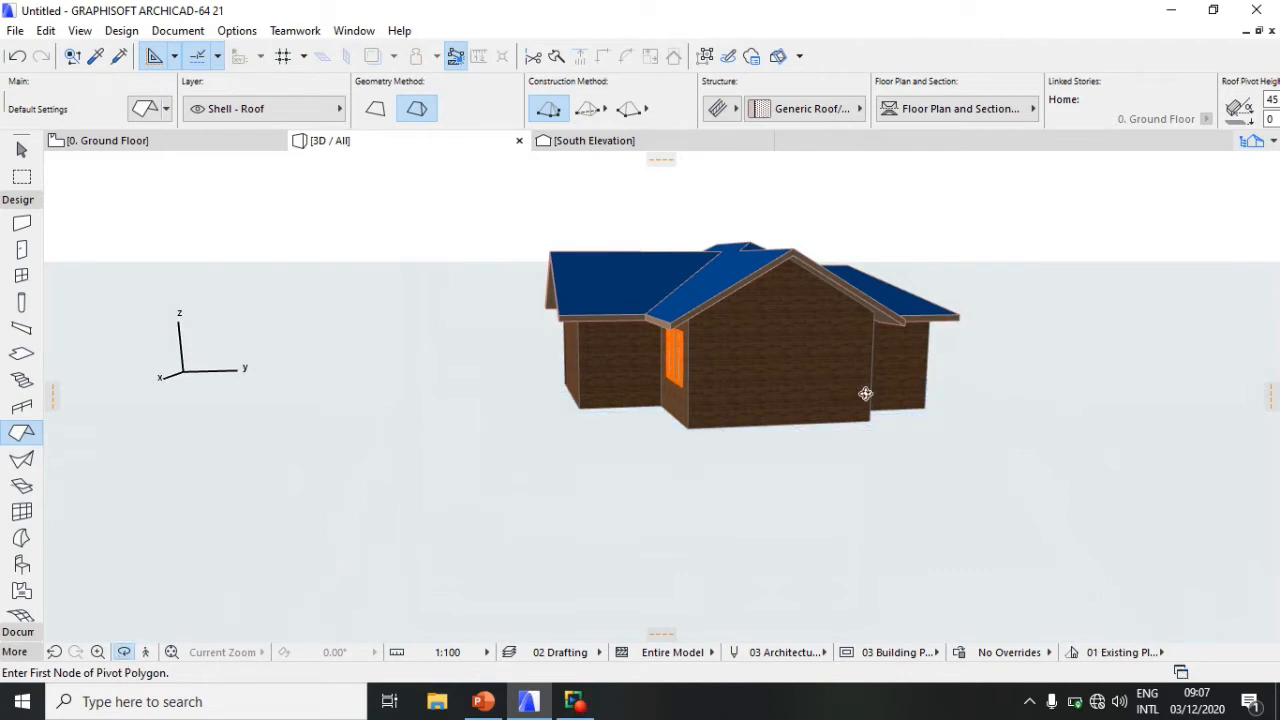
pyautogui.moveTo(886, 357); pyautogui.dragTo(778, 391)
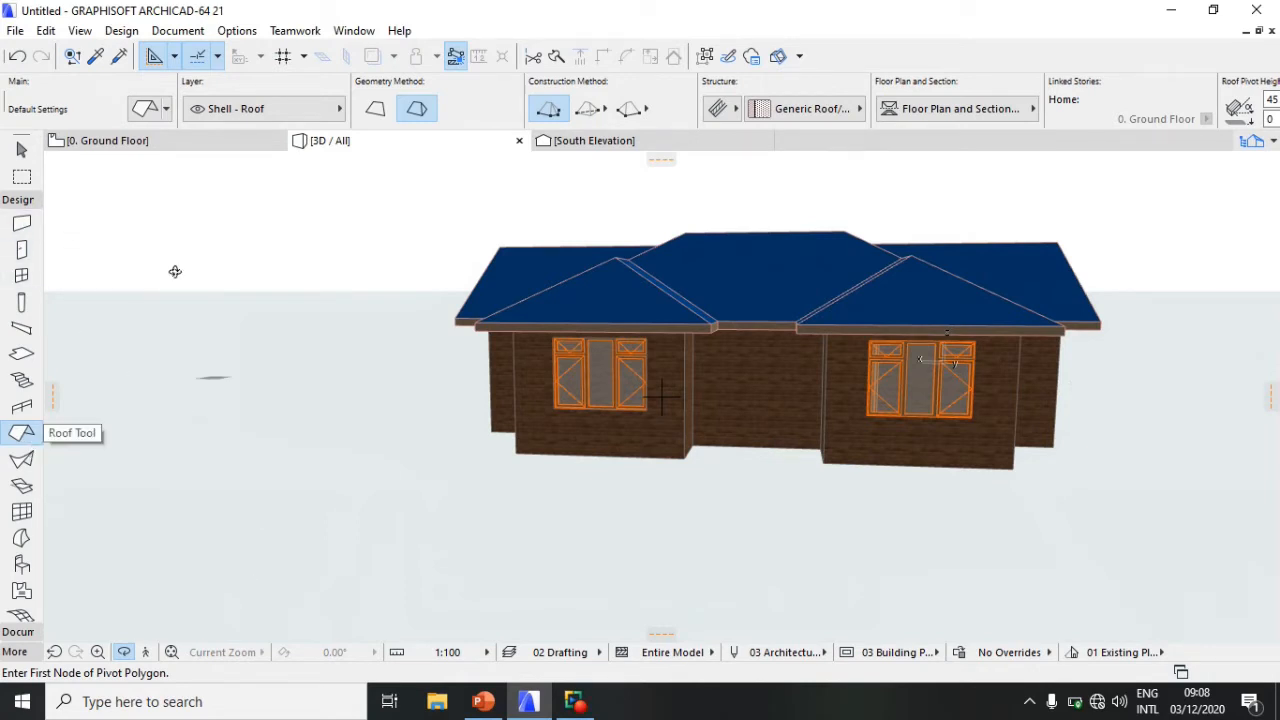
pyautogui.click(24, 633)
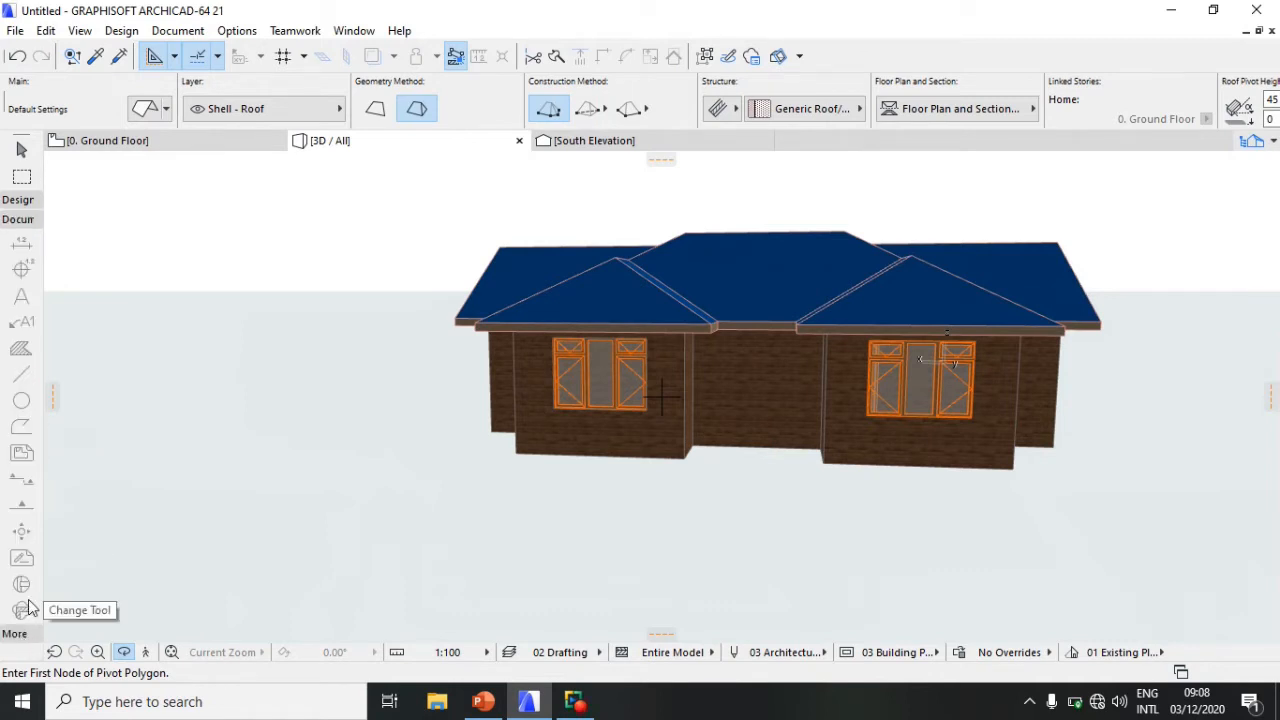
pyautogui.click(20, 634)
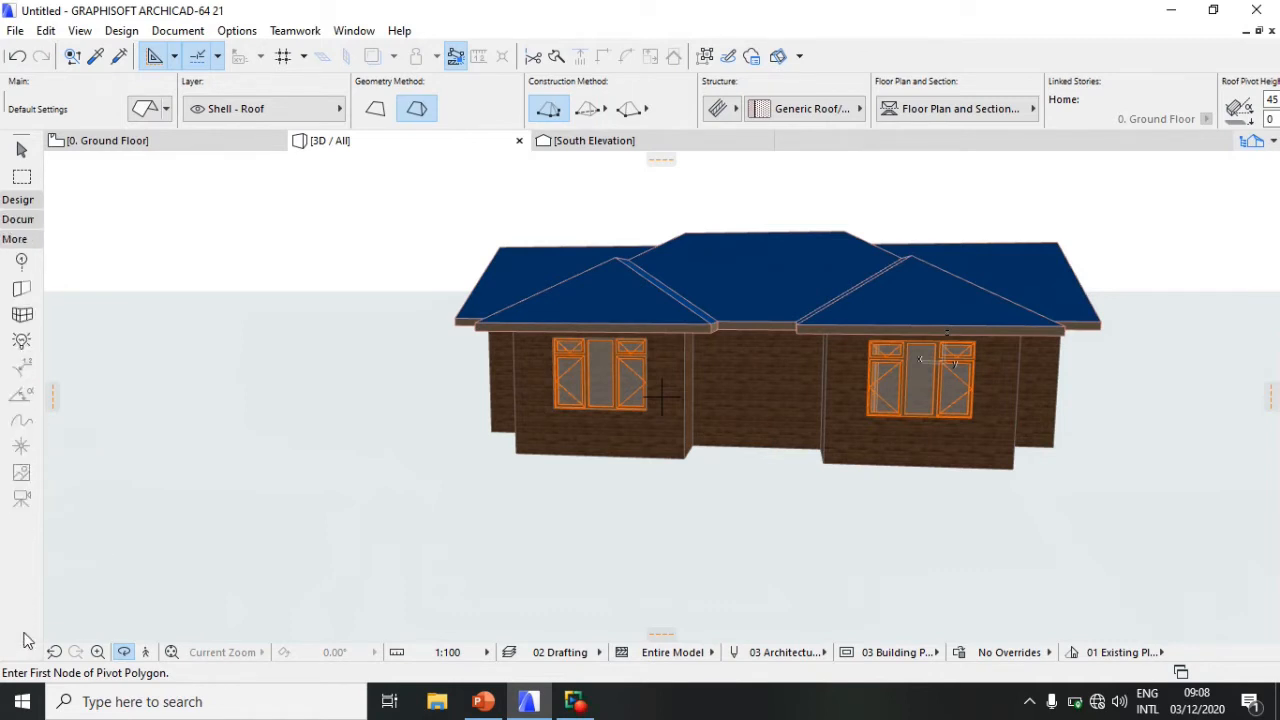
pyautogui.click(110, 141)
pyautogui.hotkey('ctrl', 'a')
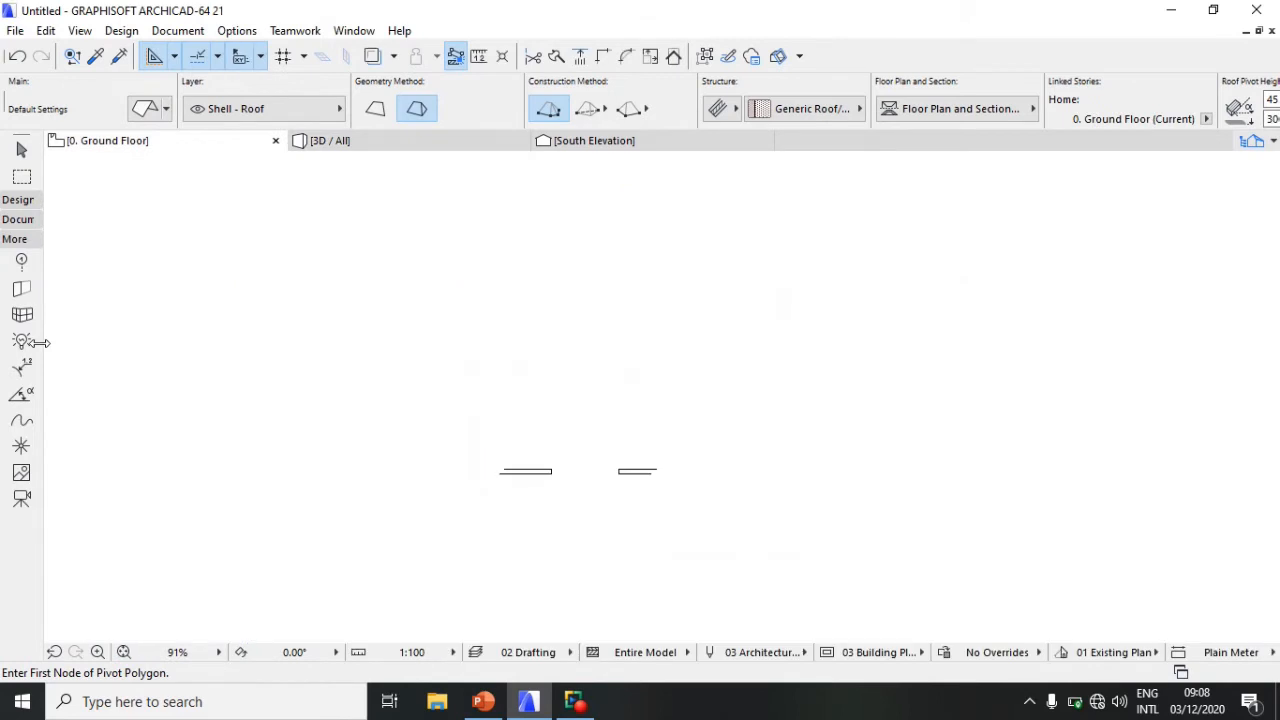
pyautogui.click(18, 219)
pyautogui.click(21, 373)
pyautogui.scroll(-4, 540, 300)
pyautogui.scroll(4, 622, 370)
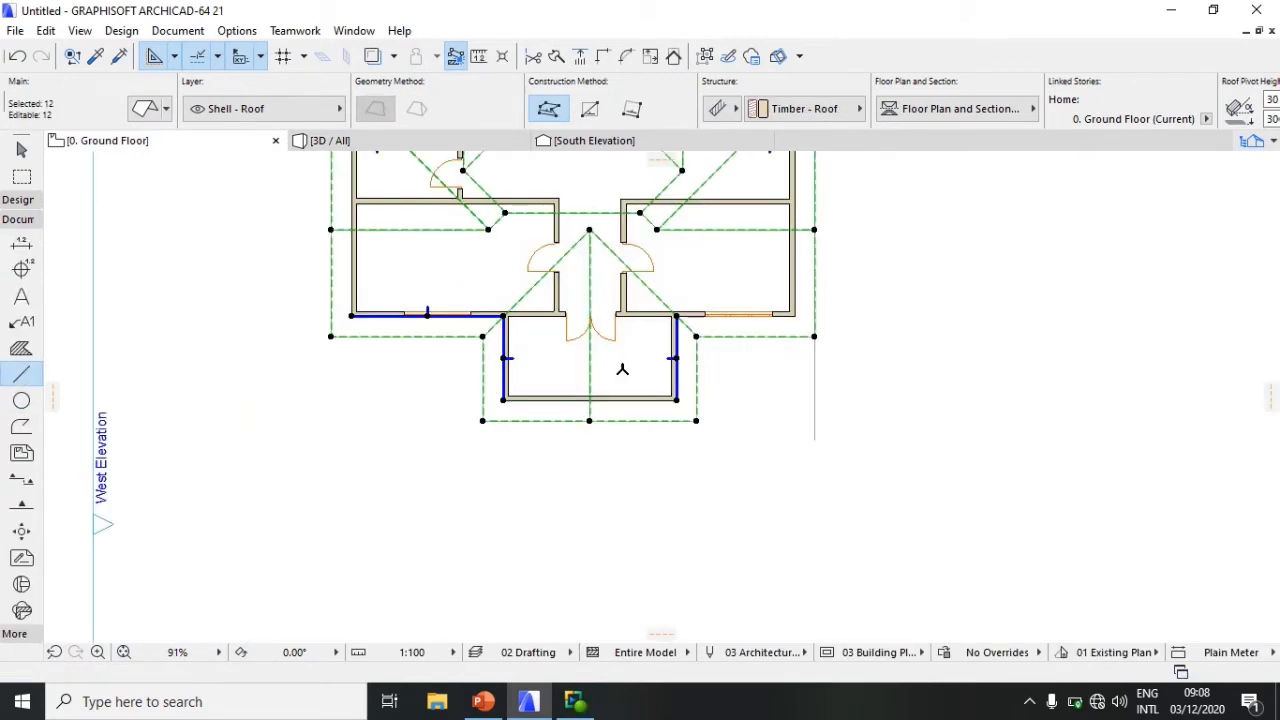
pyautogui.press('Escape')
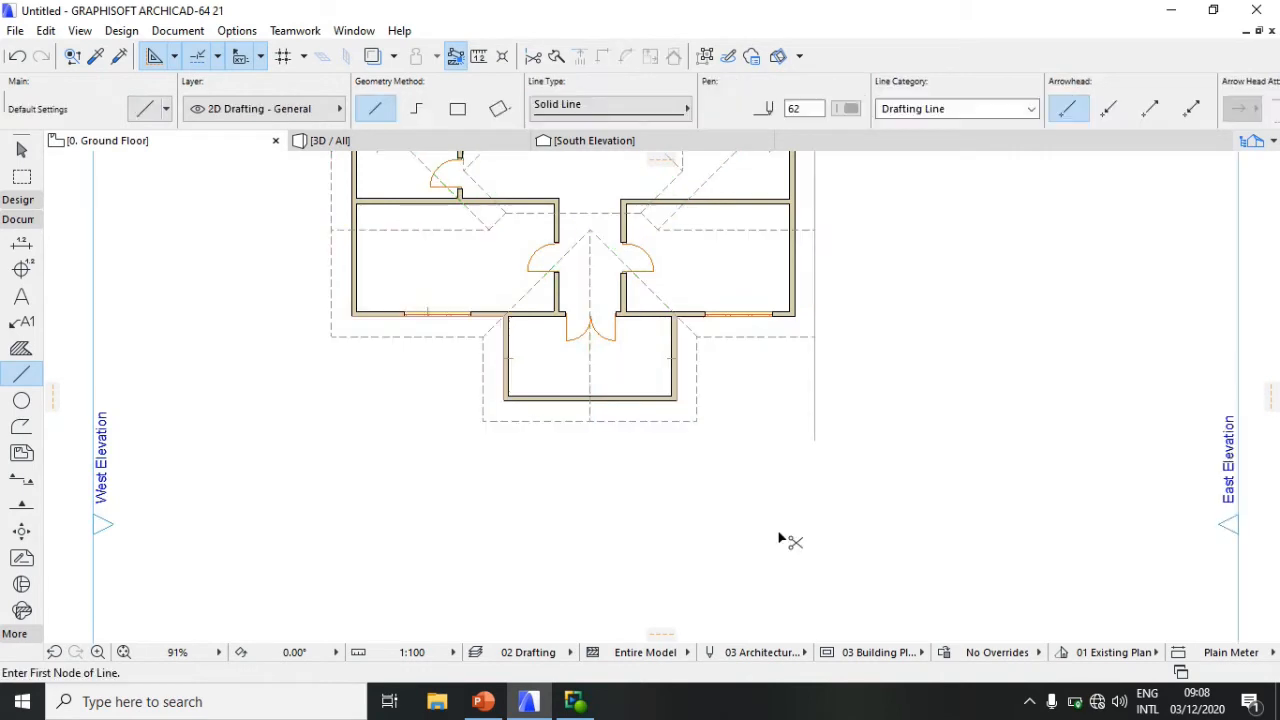
pyautogui.hotkey('ctrl', 'a')
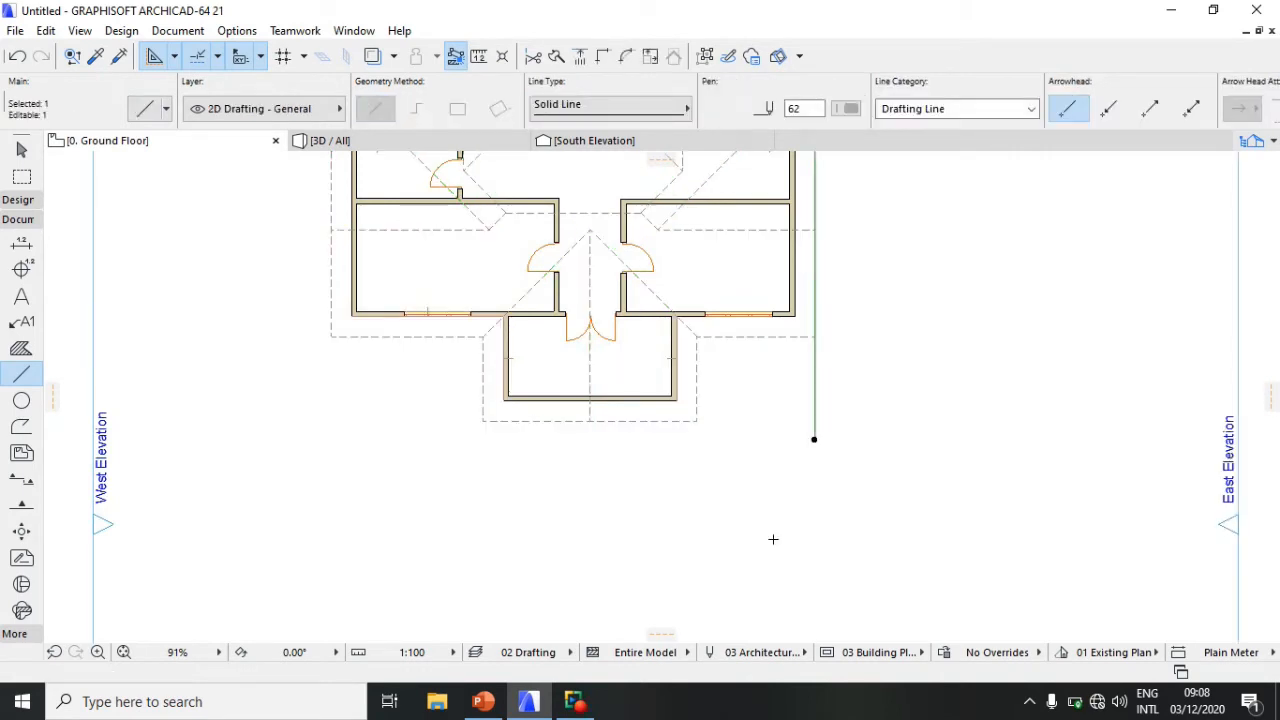
pyautogui.press('Delete')
# Step: Draw a horizontal guide line about 4090 mm long eastward from the hip apex of the northwest wing's roof on the ground floor plan
pyautogui.scroll(-2, 568, 521)
pyautogui.scroll(7, 643, 457)
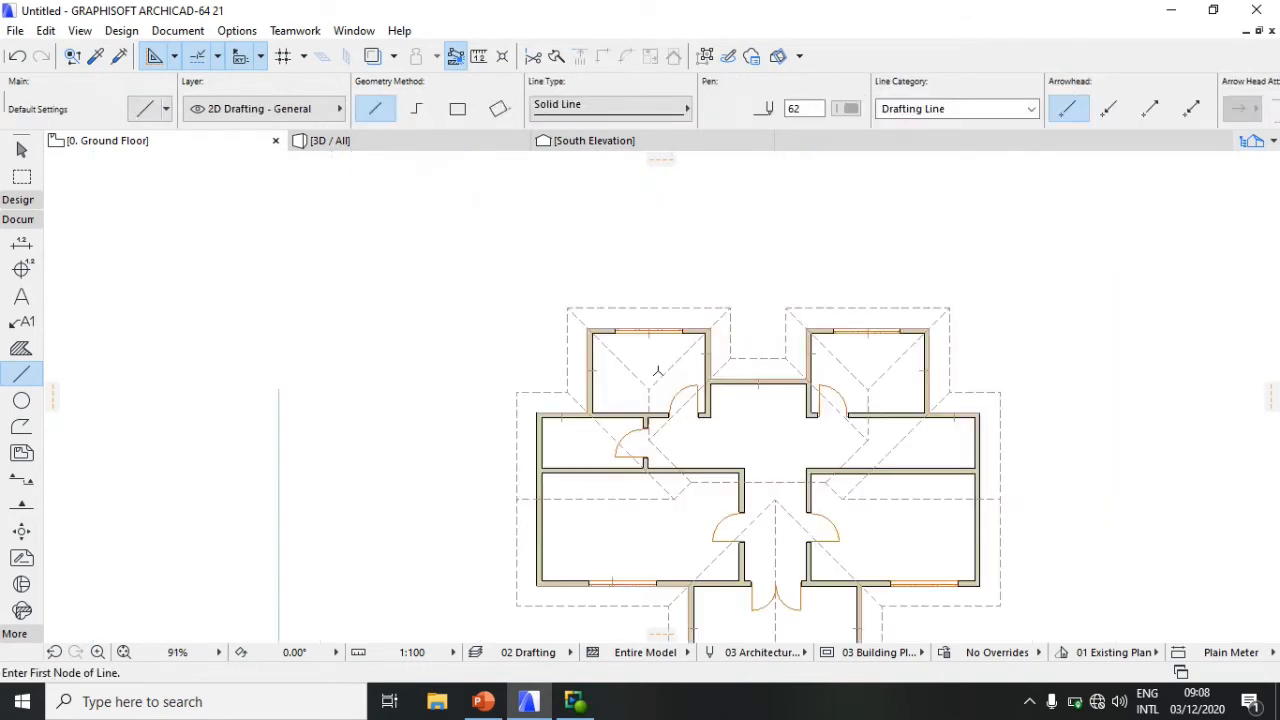
pyautogui.click(647, 395)
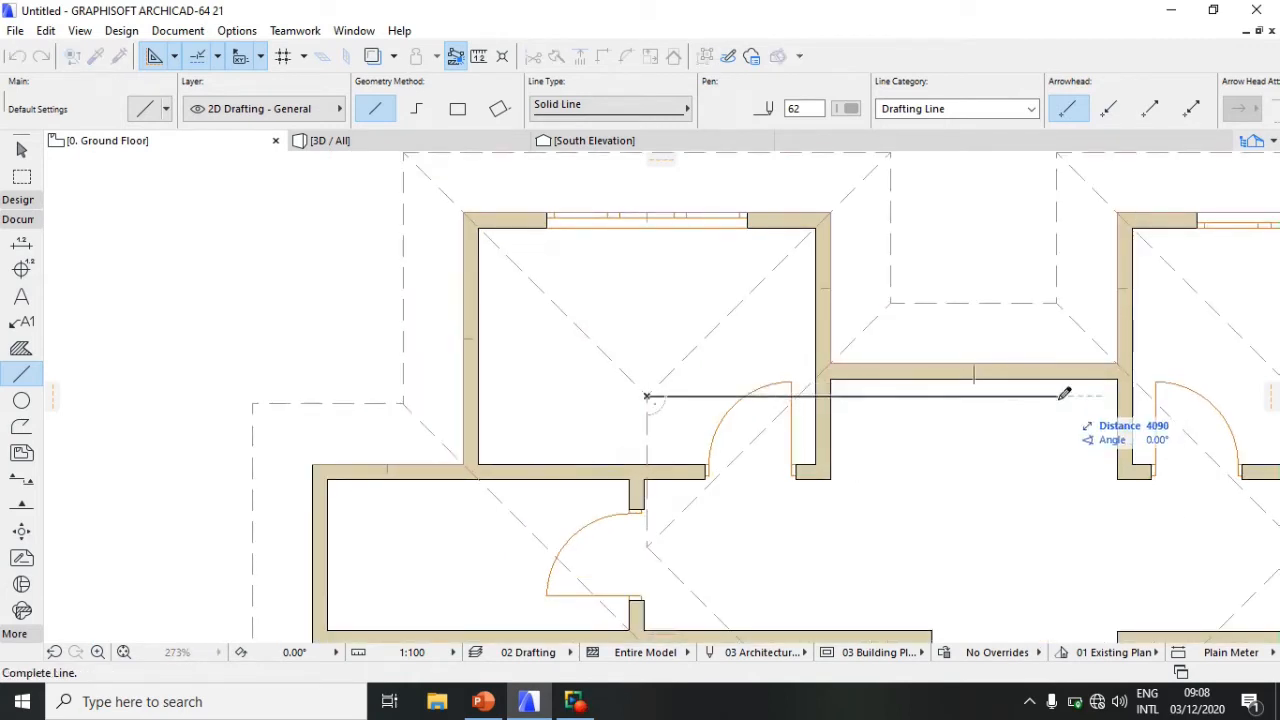
pyautogui.click(1058, 396)
pyautogui.click(21, 149)
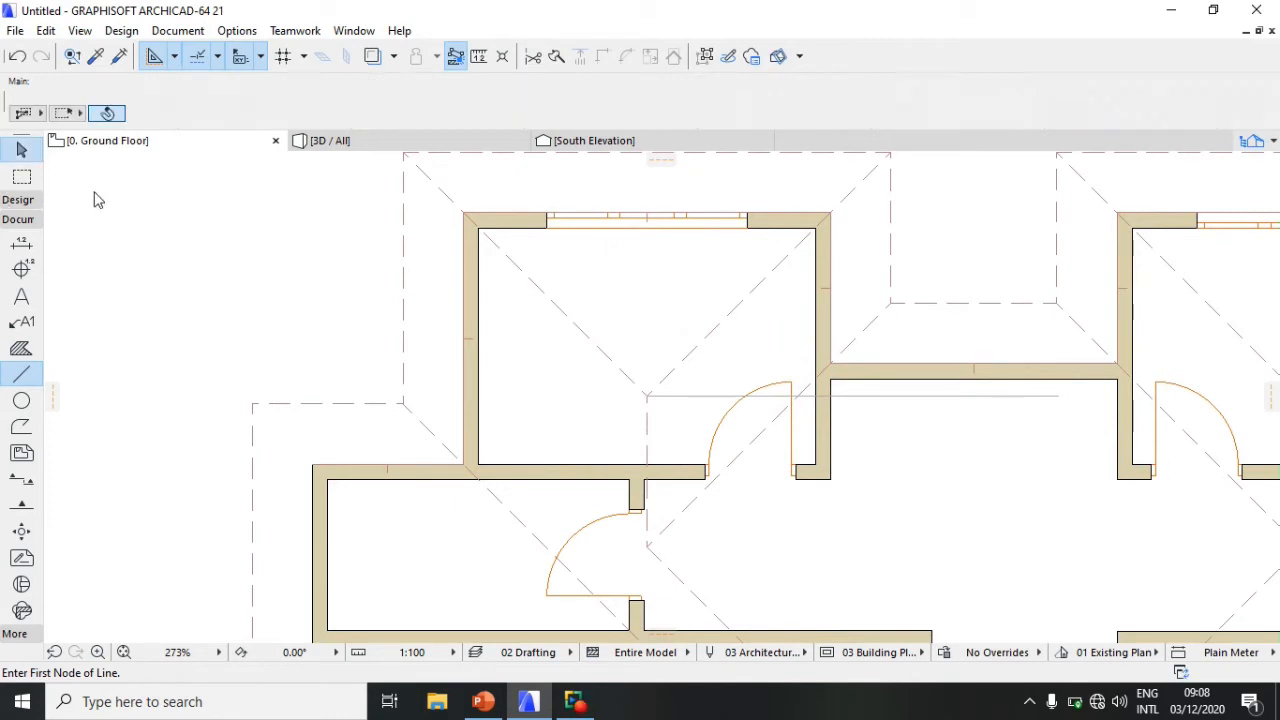
# Step: Stretch the guide line's west end past the northwest wing's west eaves
pyautogui.click(648, 397)
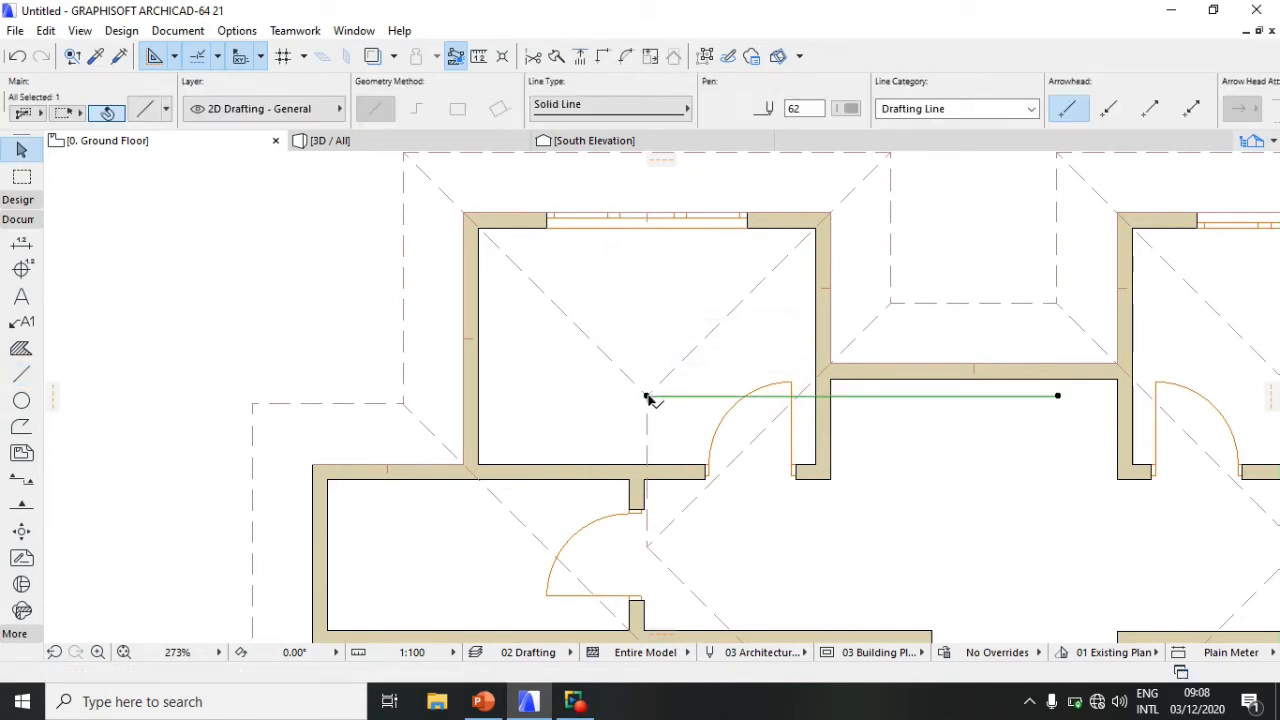
pyautogui.click(647, 397)
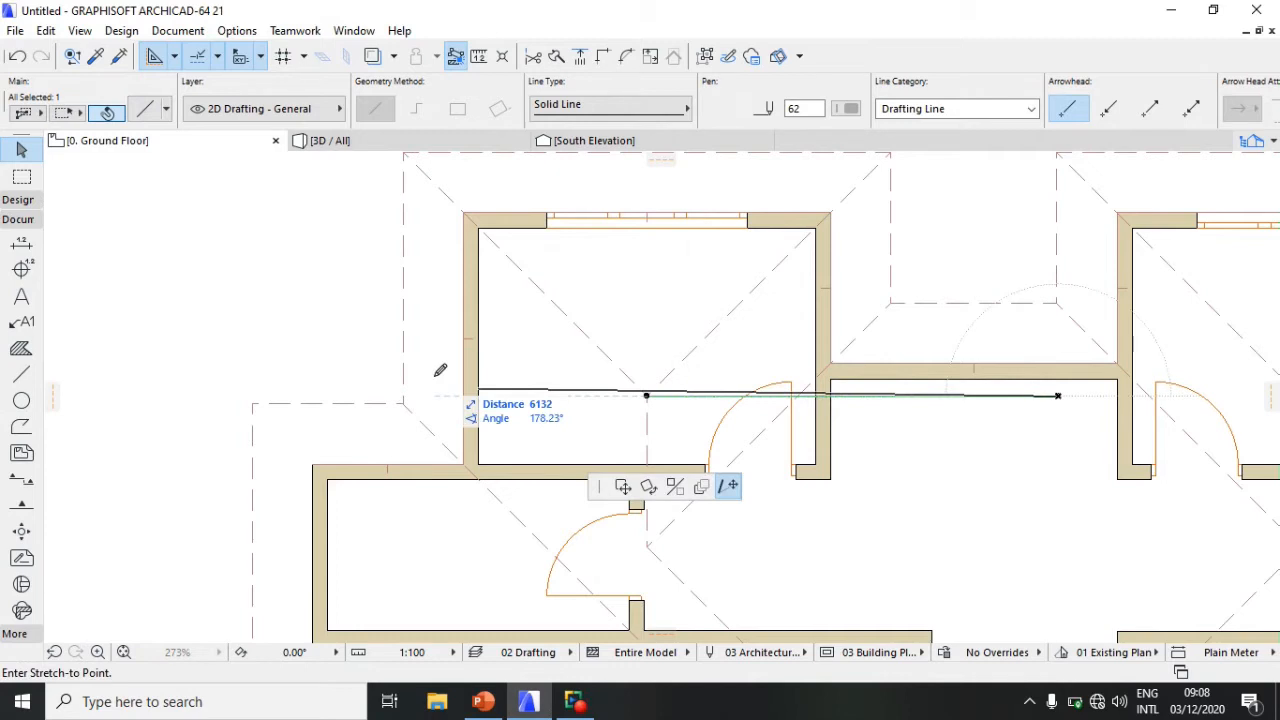
pyautogui.click(316, 390)
# Step: Move the guide line north onto the outer face of the northwest wing's north wall
pyautogui.scroll(-3, 414, 371)
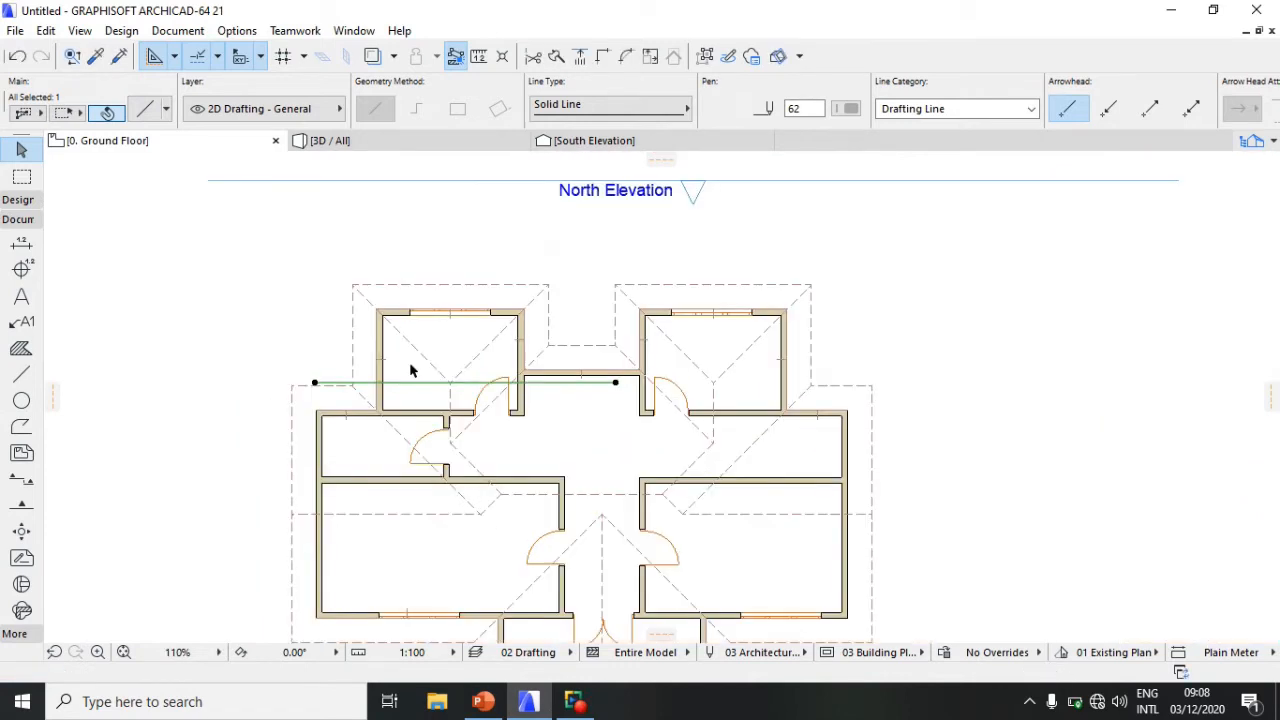
pyautogui.scroll(2, 418, 381)
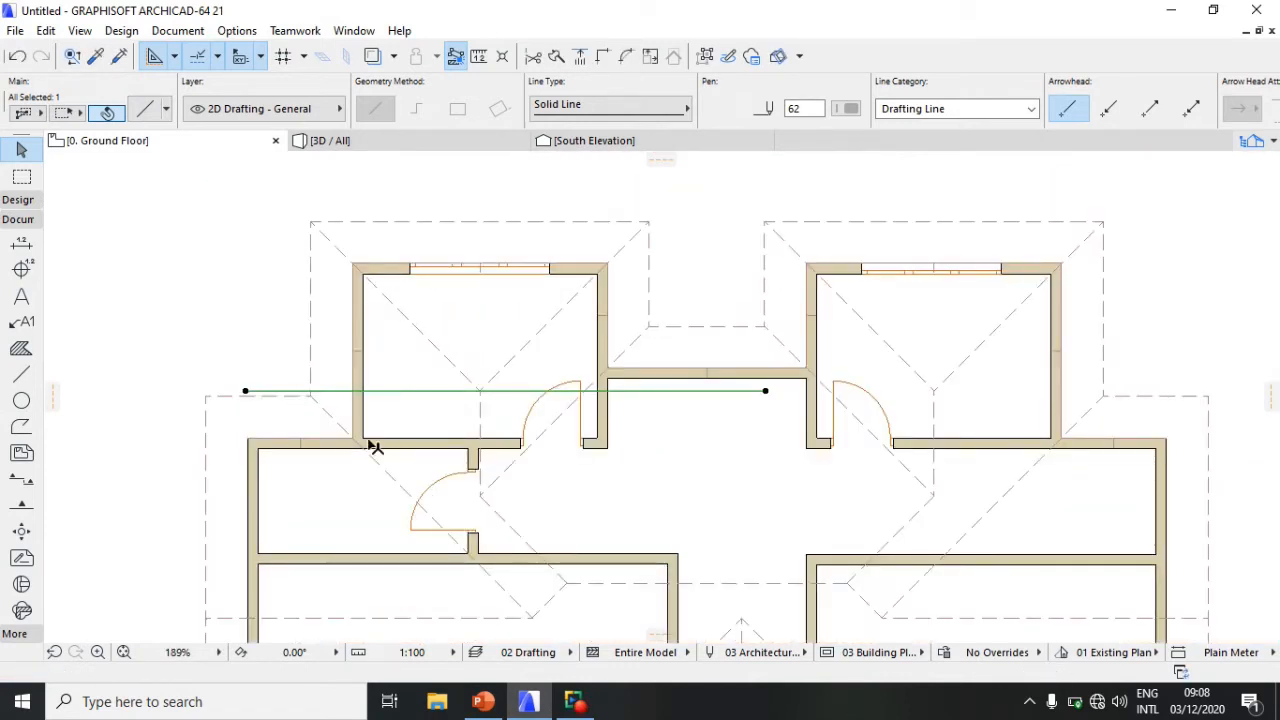
pyautogui.hotkey('ctrl', 'd')
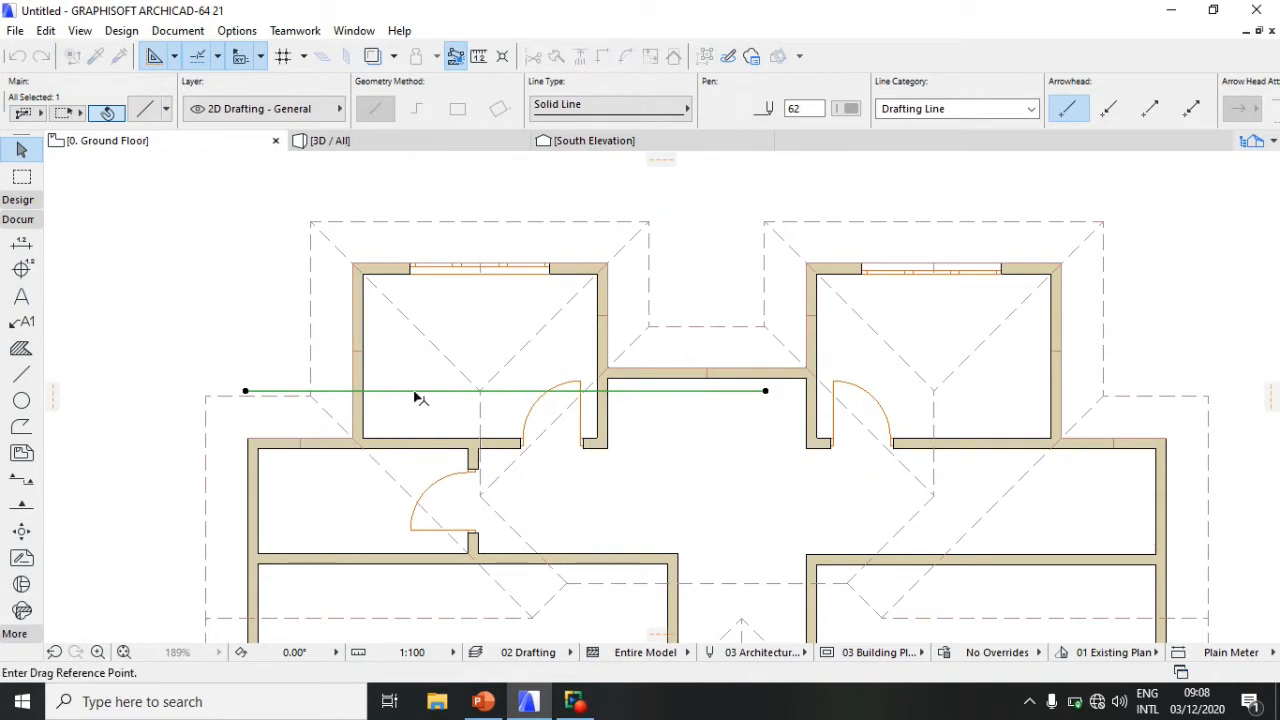
pyautogui.click(414, 391)
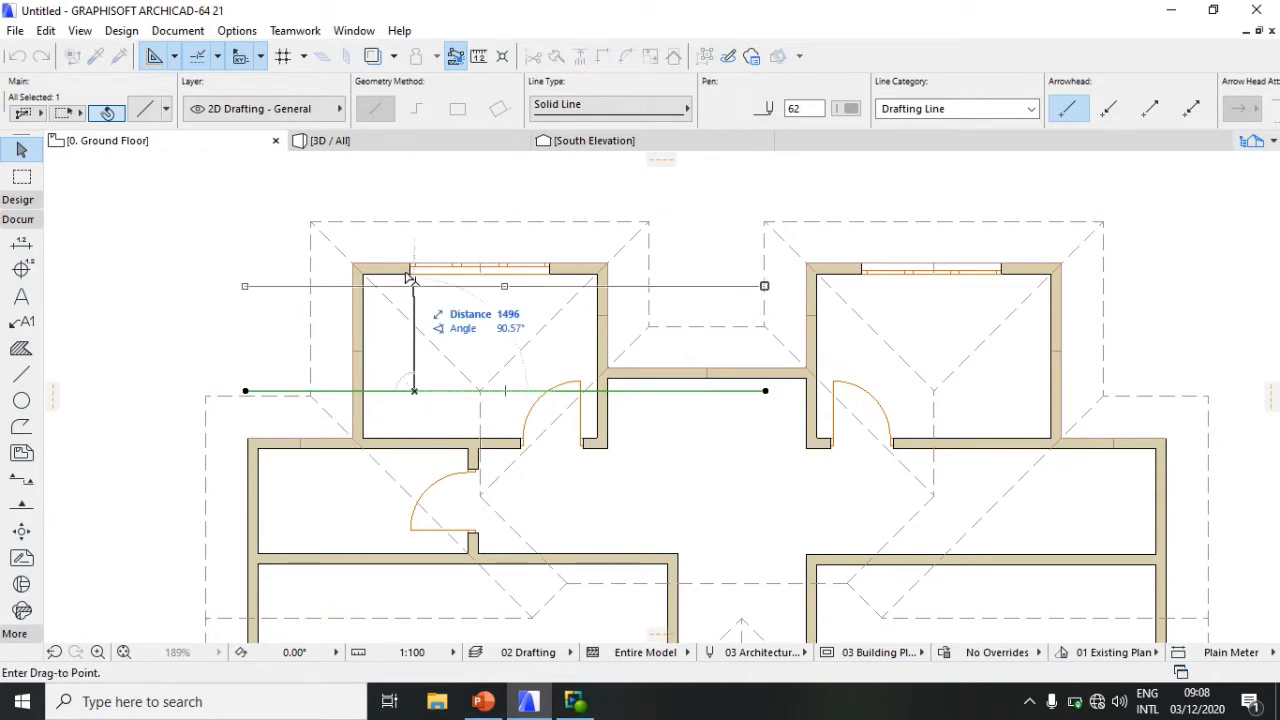
pyautogui.click(414, 262)
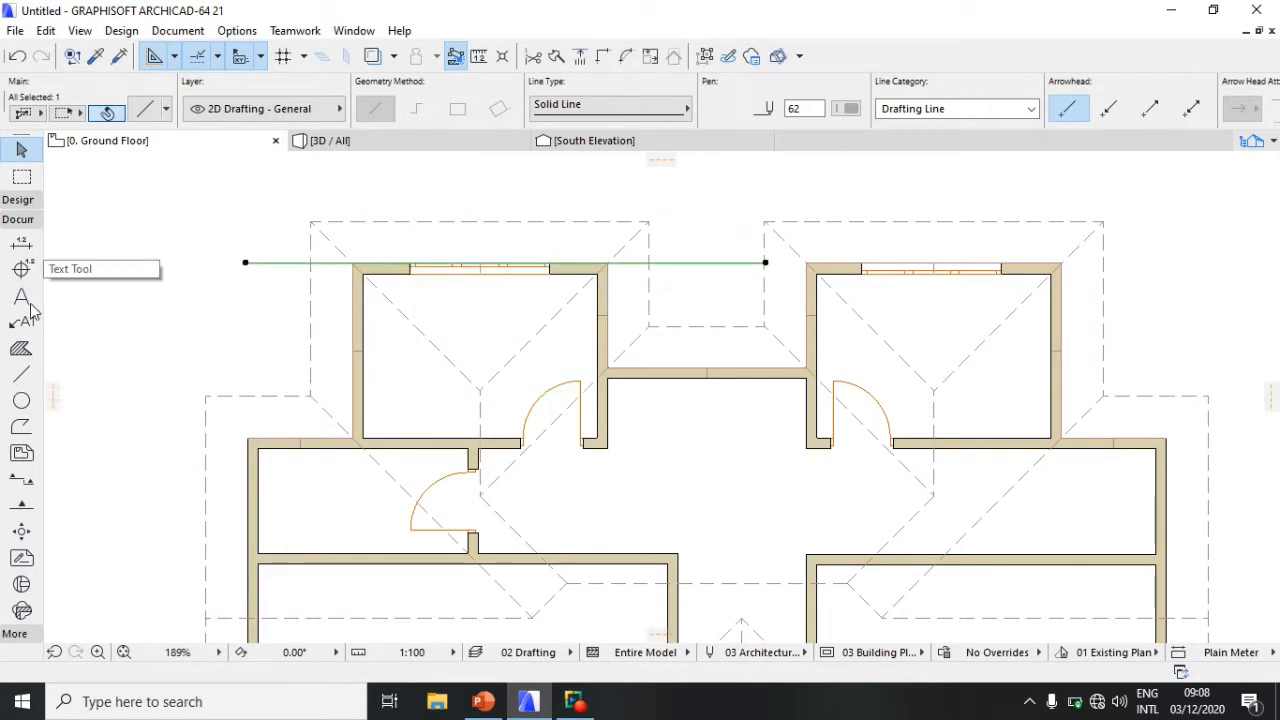
# Step: Select all the roof planes on the ground floor plan
pyautogui.click(18, 199)
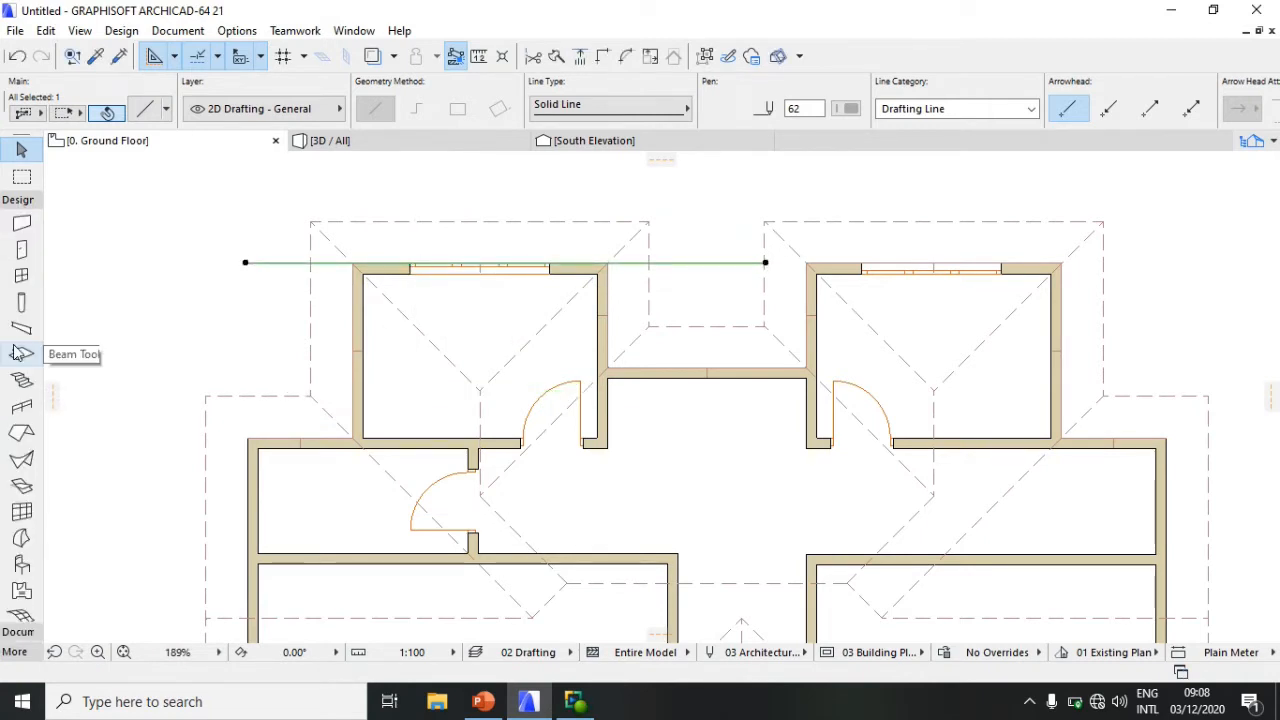
pyautogui.click(22, 431)
pyautogui.hotkey('ctrl', 'a')
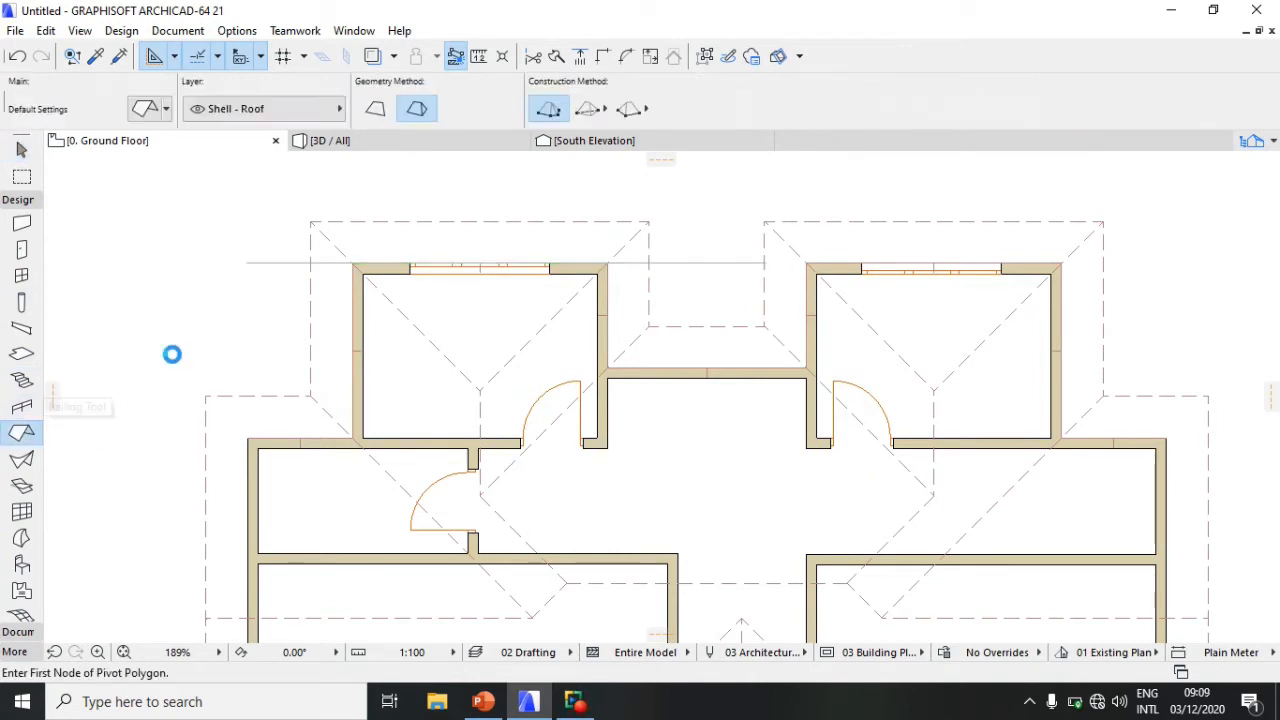
pyautogui.click(330, 241)
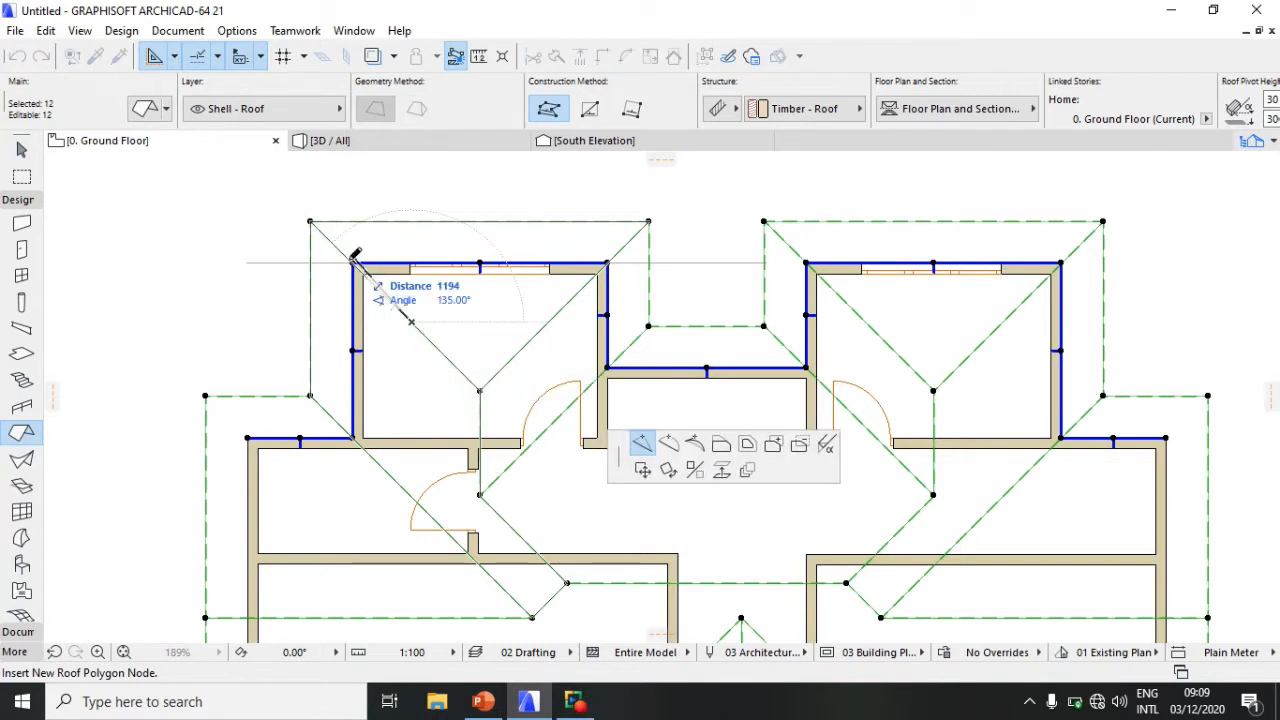
pyautogui.press('Escape')
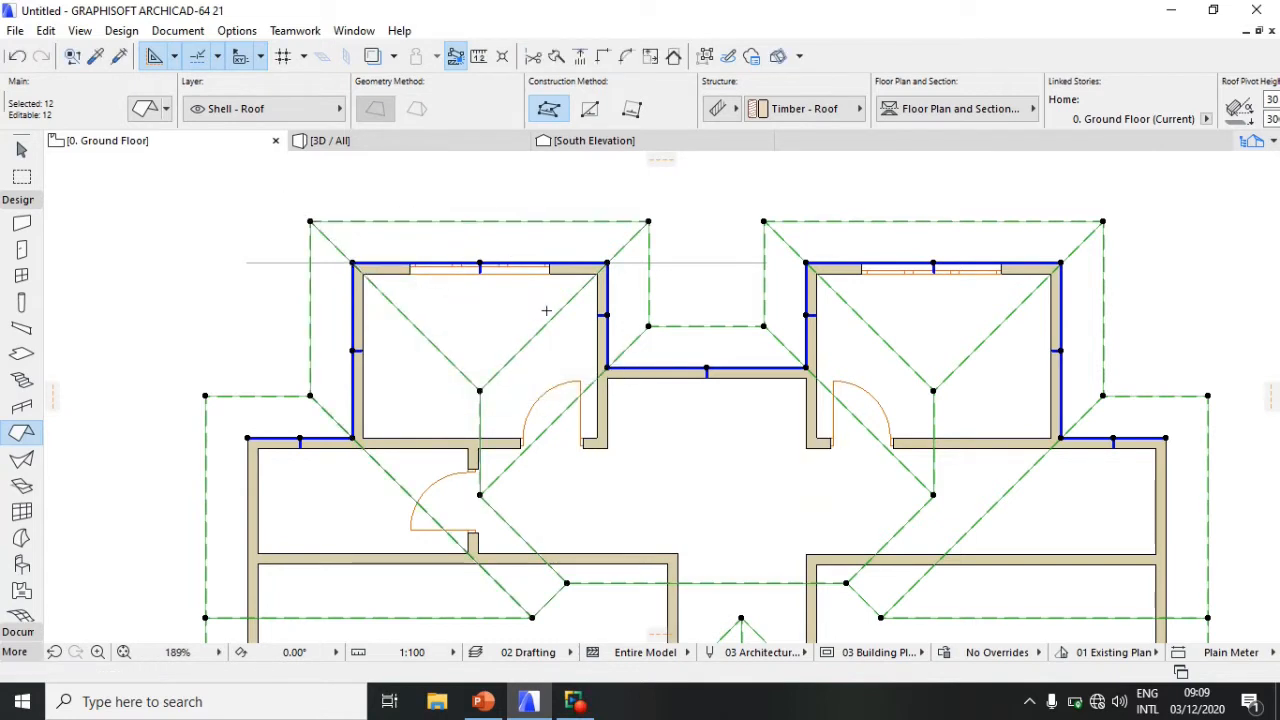
pyautogui.click(560, 311)
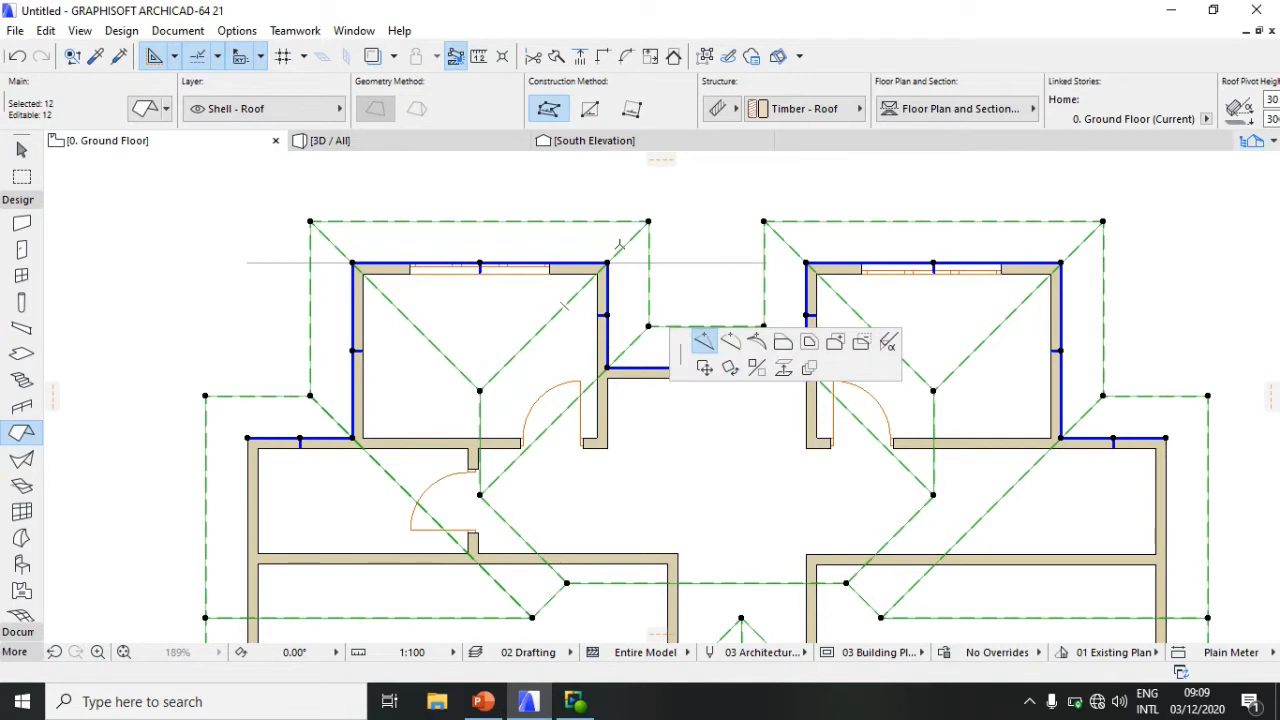
pyautogui.press('Escape')
# Step: Move the hip apex of the northwest wing's roof north to the guide line on the wall face, forming a gable
pyautogui.click(480, 390)
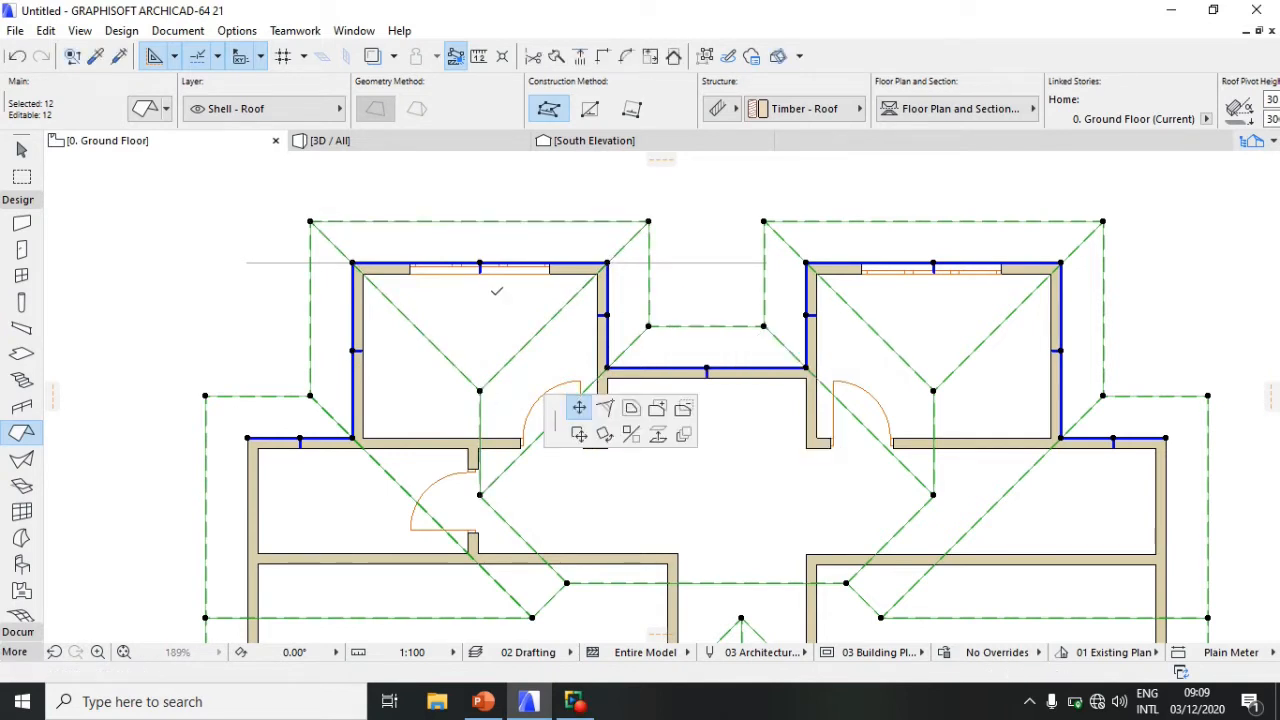
pyautogui.click(482, 261)
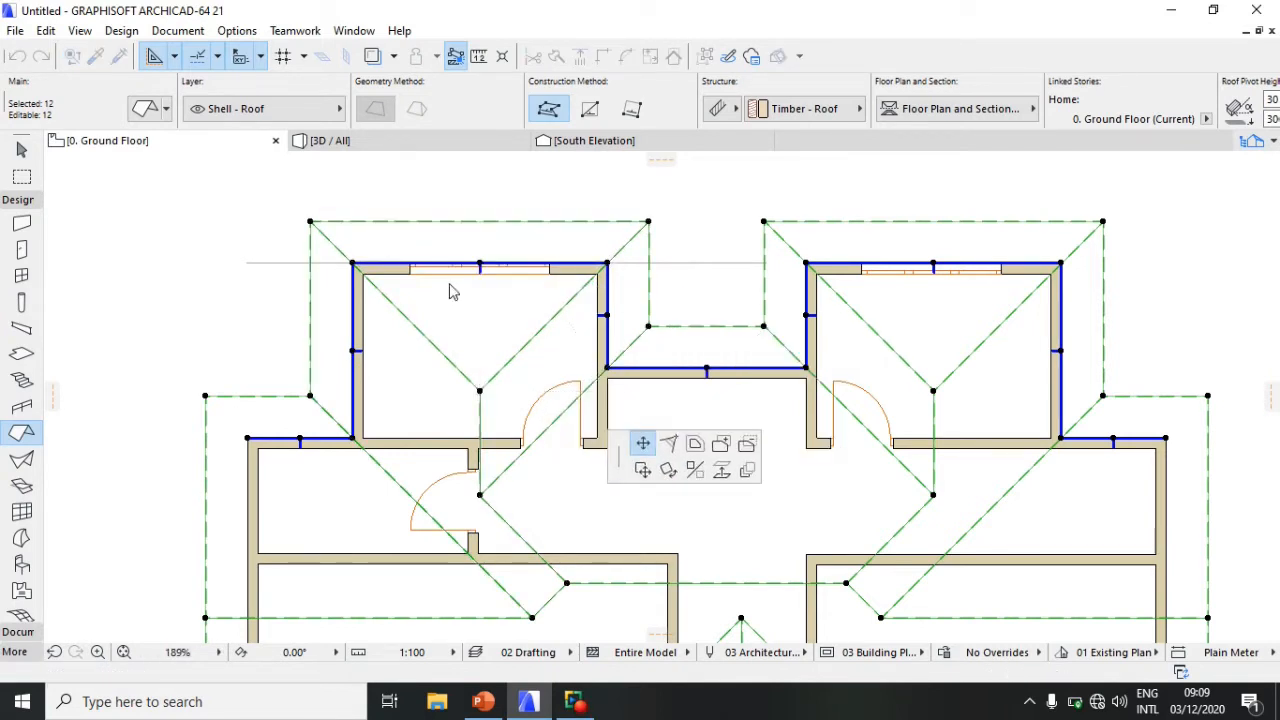
# Step: In the 3D view, set the top offset of the northwest wing's north wall to 5000 mm above the first story
pyautogui.click(330, 140)
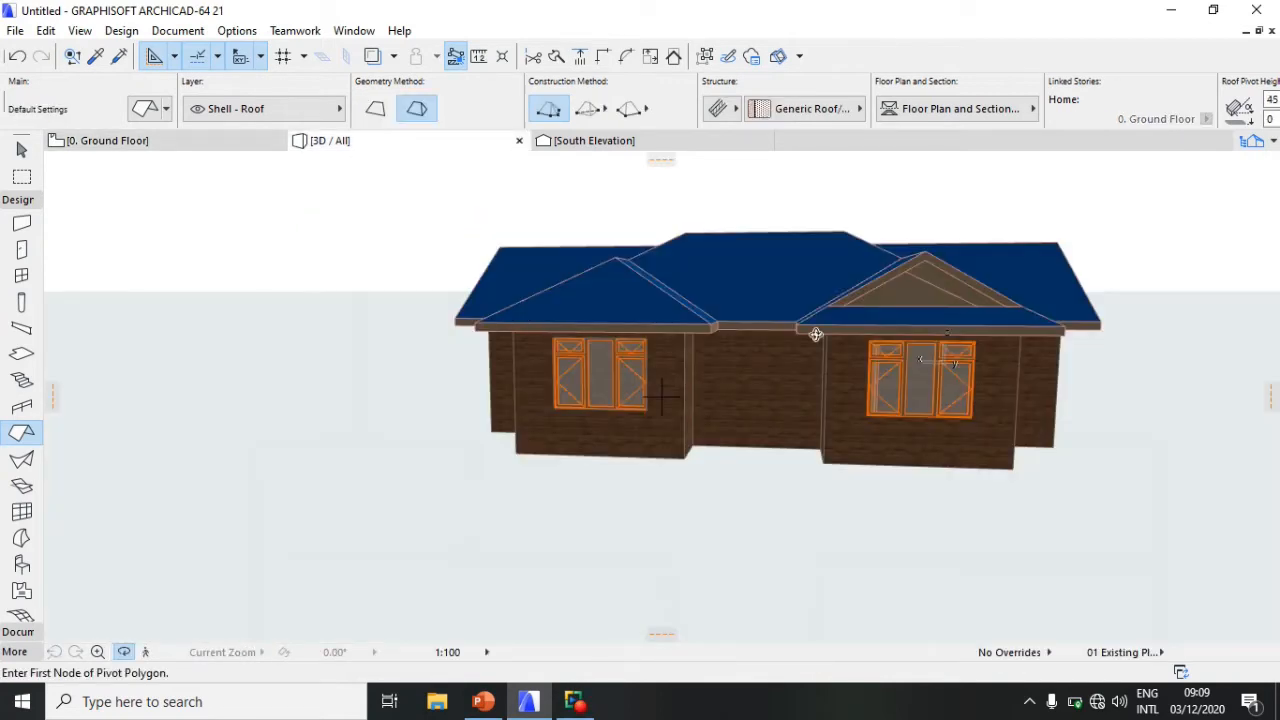
pyautogui.scroll(2, 920, 358)
pyautogui.moveTo(951, 353); pyautogui.dragTo(794, 354)
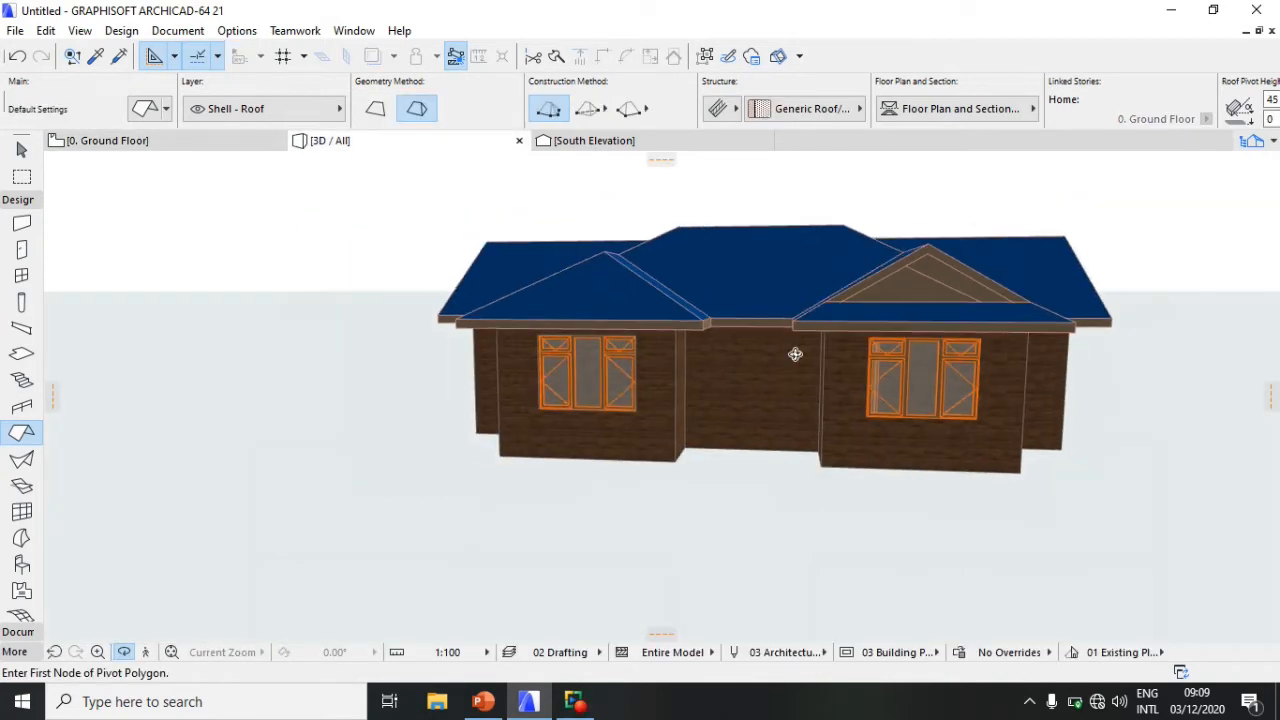
pyautogui.moveTo(986, 366); pyautogui.dragTo(936, 384)
pyautogui.keyDown('shift'); pyautogui.moveTo(936, 384); pyautogui.dragTo(915, 333, button='middle'); pyautogui.keyUp('shift')
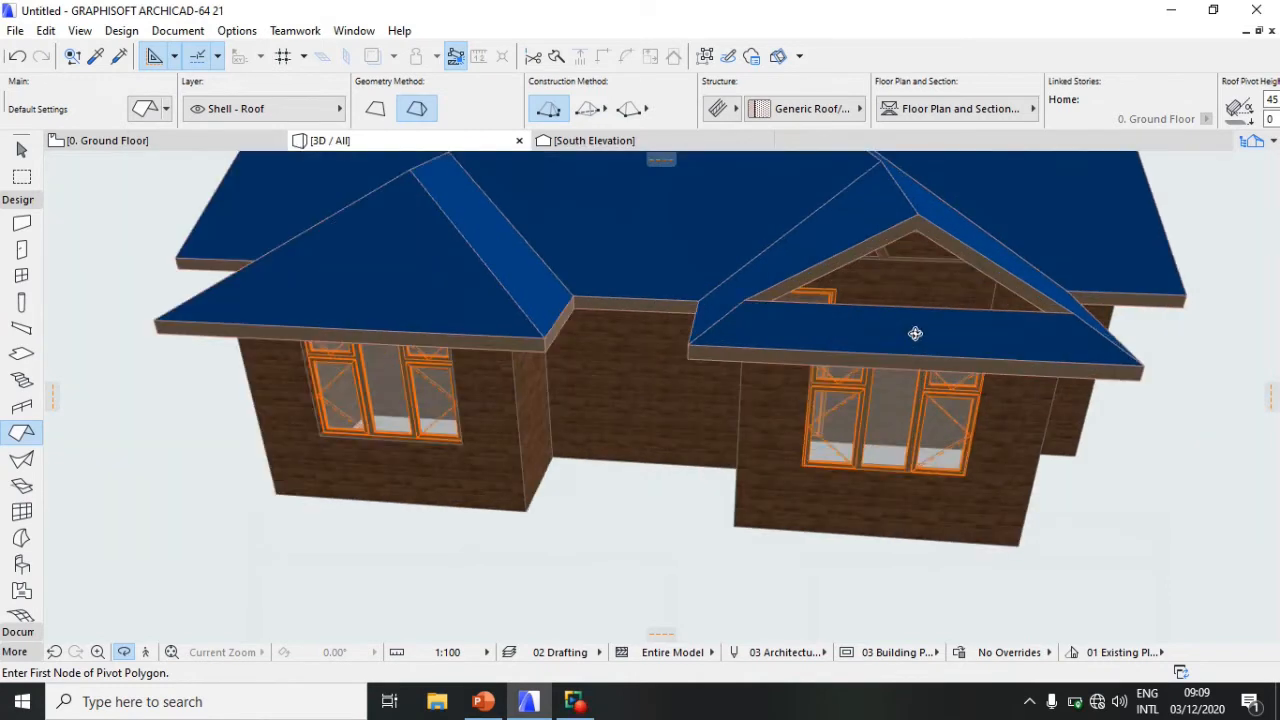
pyautogui.scroll(-1, 915, 333)
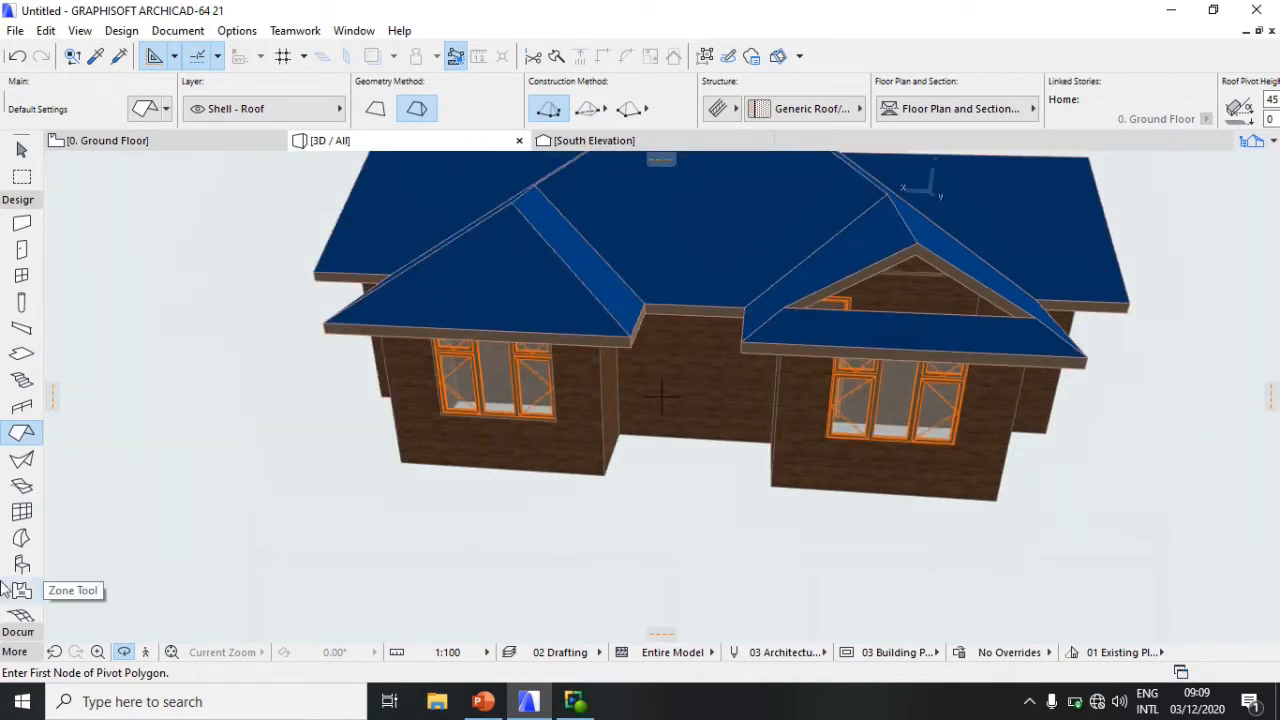
pyautogui.click(22, 226)
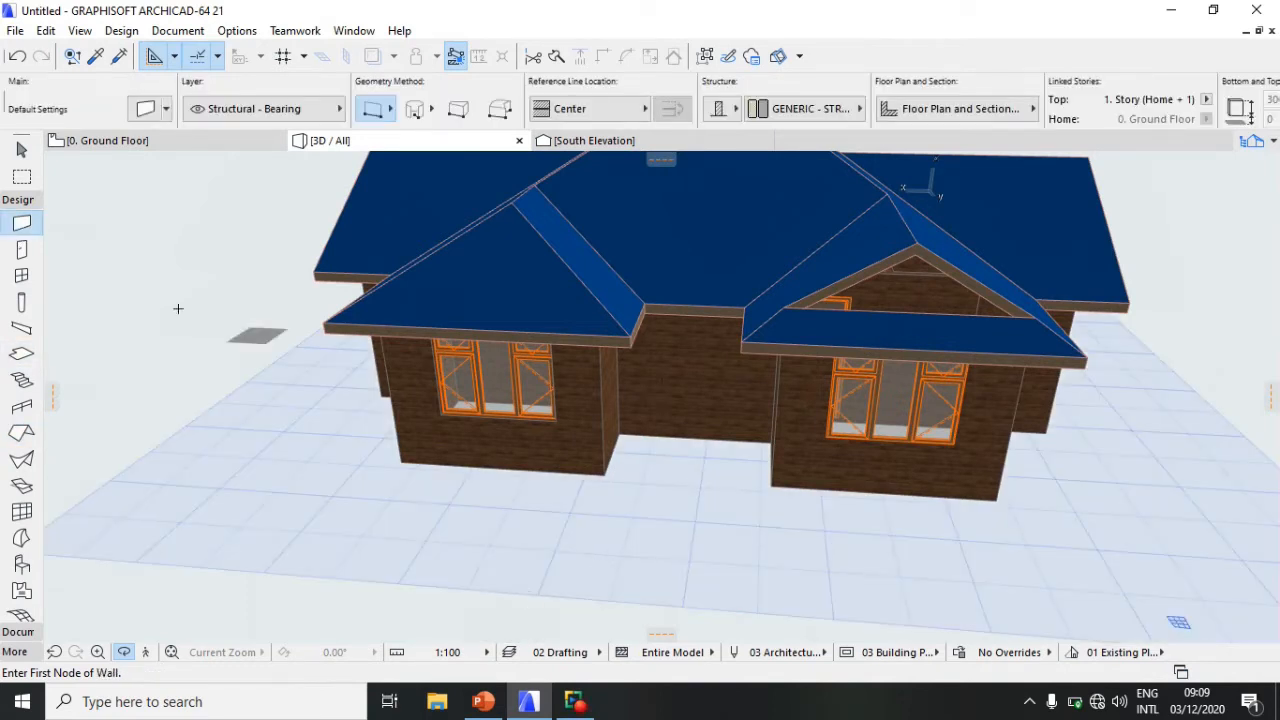
pyautogui.click(22, 149)
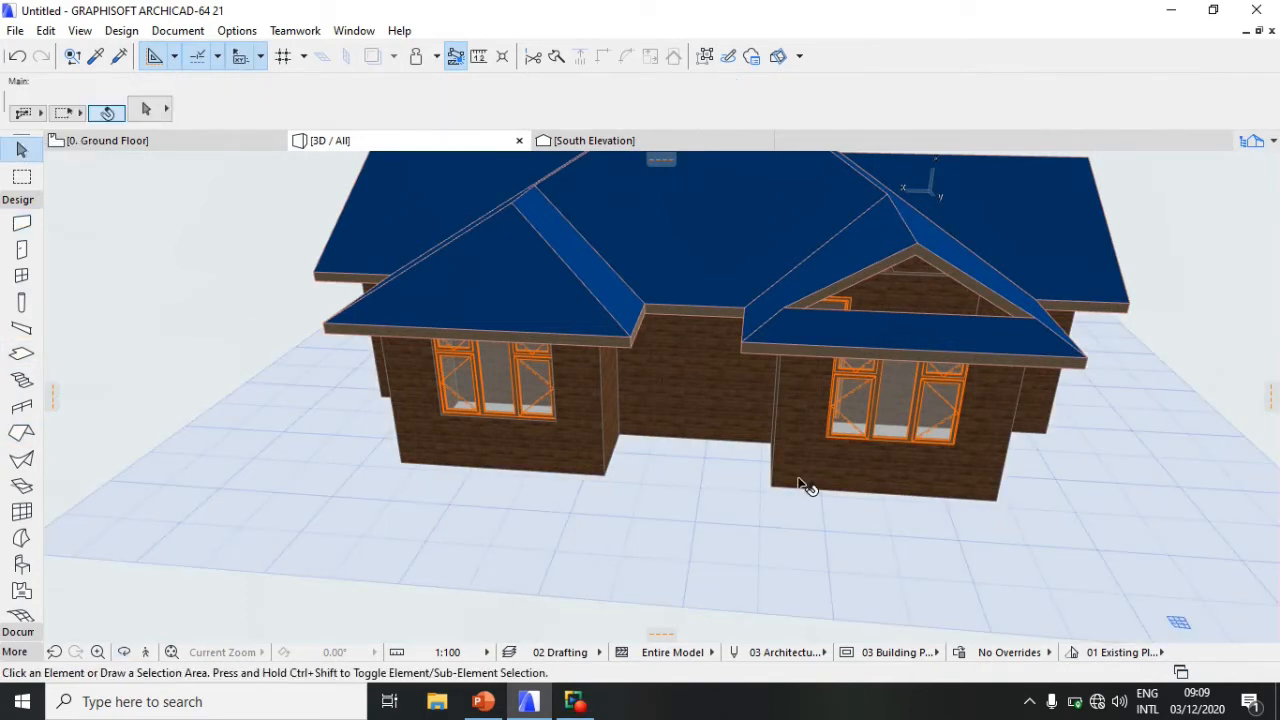
pyautogui.click(834, 501)
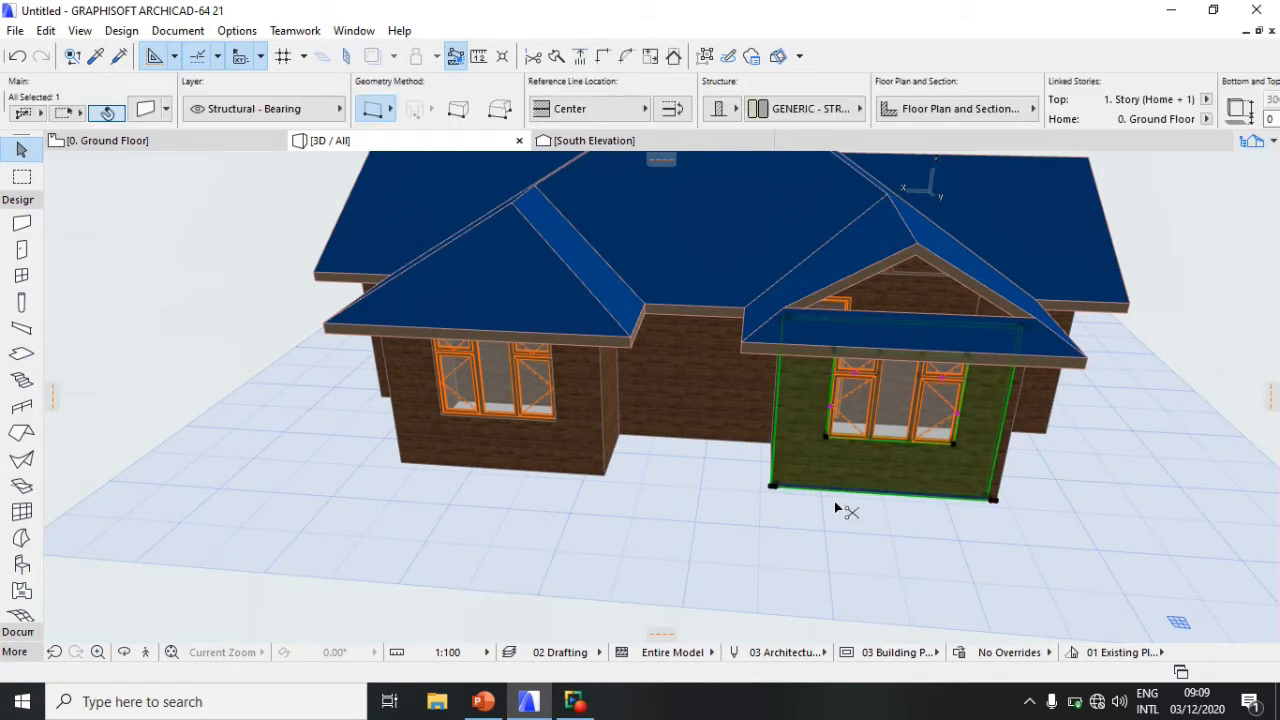
pyautogui.hotkey('ctrl', 't')
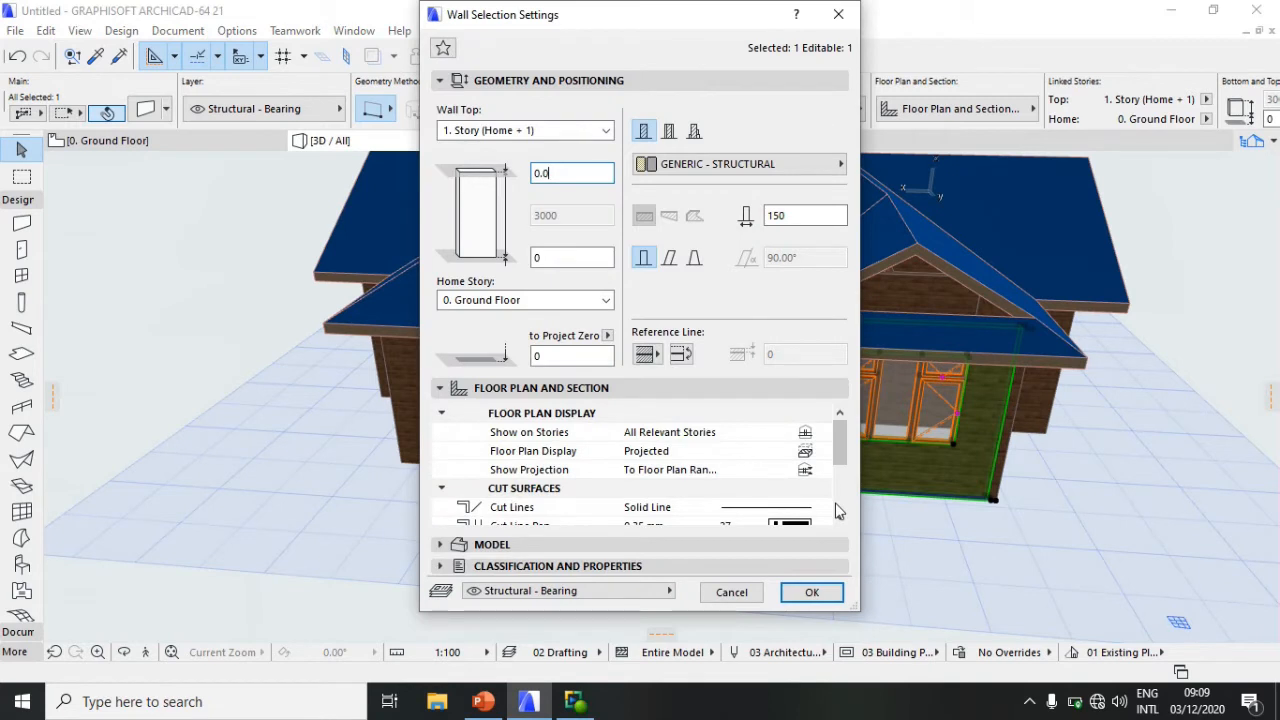
pyautogui.press('BackSpace')
pyautogui.press('BackSpace')
pyautogui.press('BackSpace')
pyautogui.write('5000')
pyautogui.press('Return')
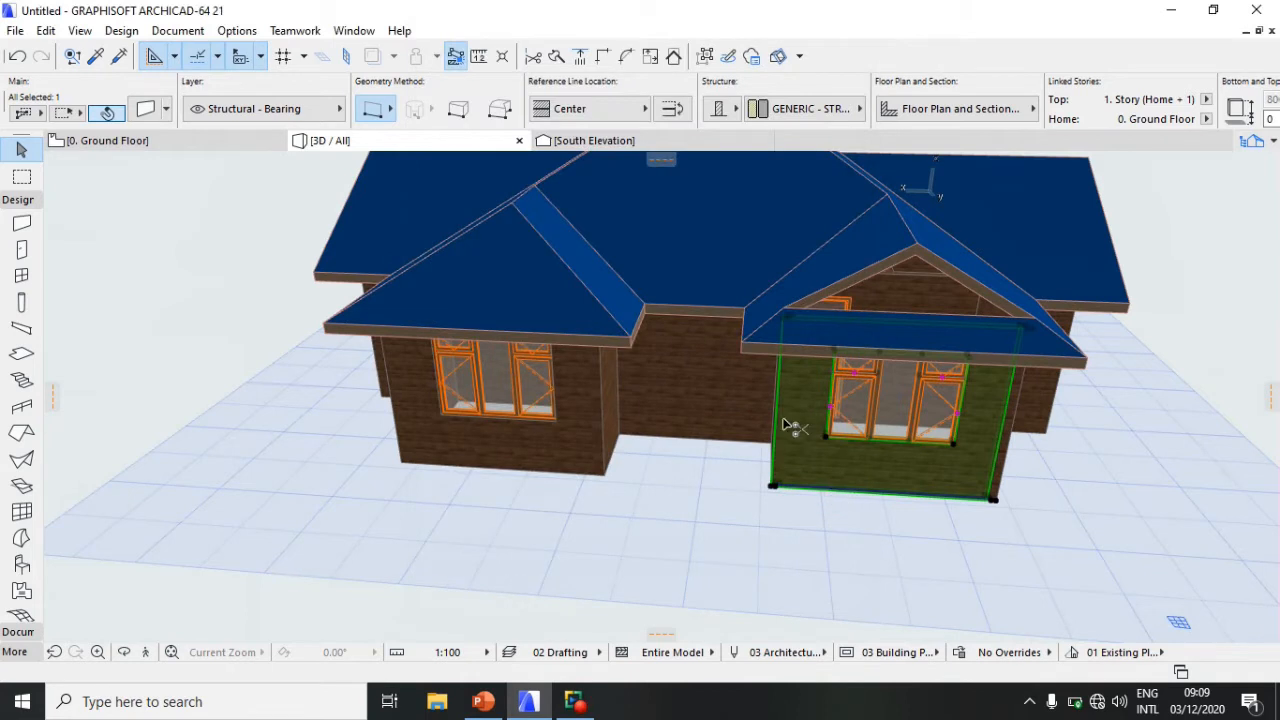
# Step: Trim the raised northwest wing wall using all the roof planes from the current selection, and clear the selection
pyautogui.click(22, 432)
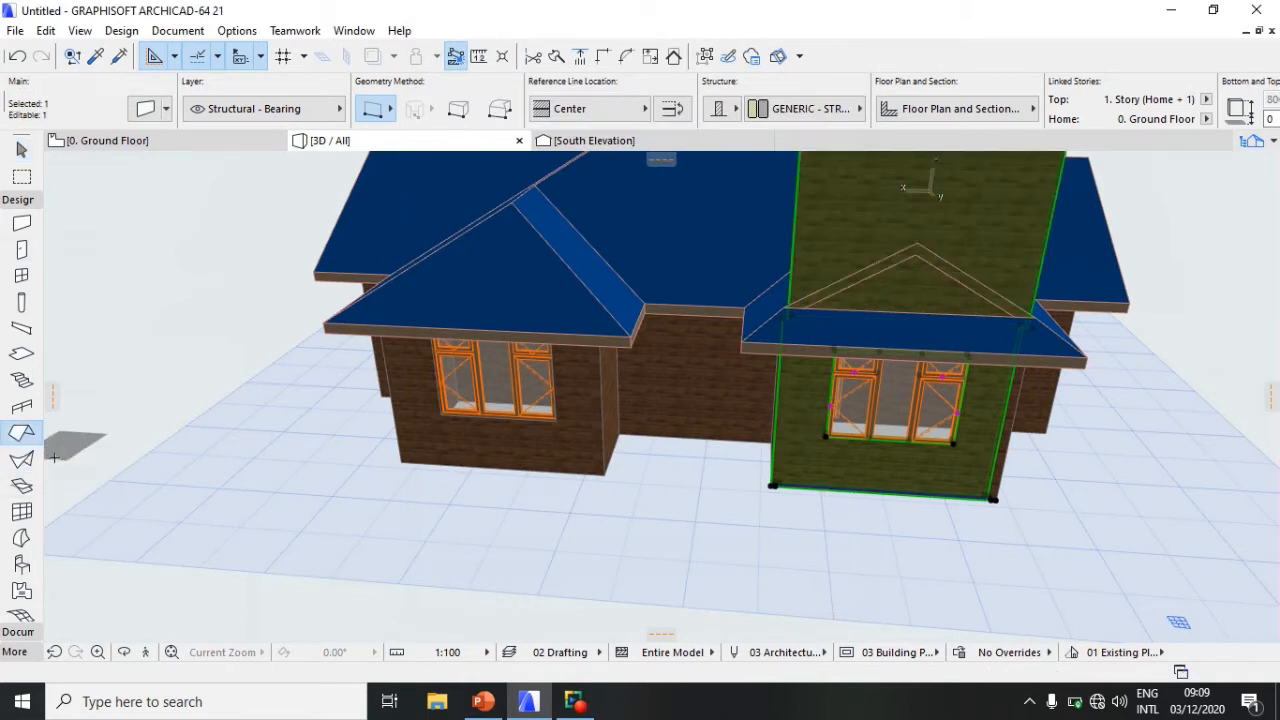
pyautogui.hotkey('ctrl', 'a')
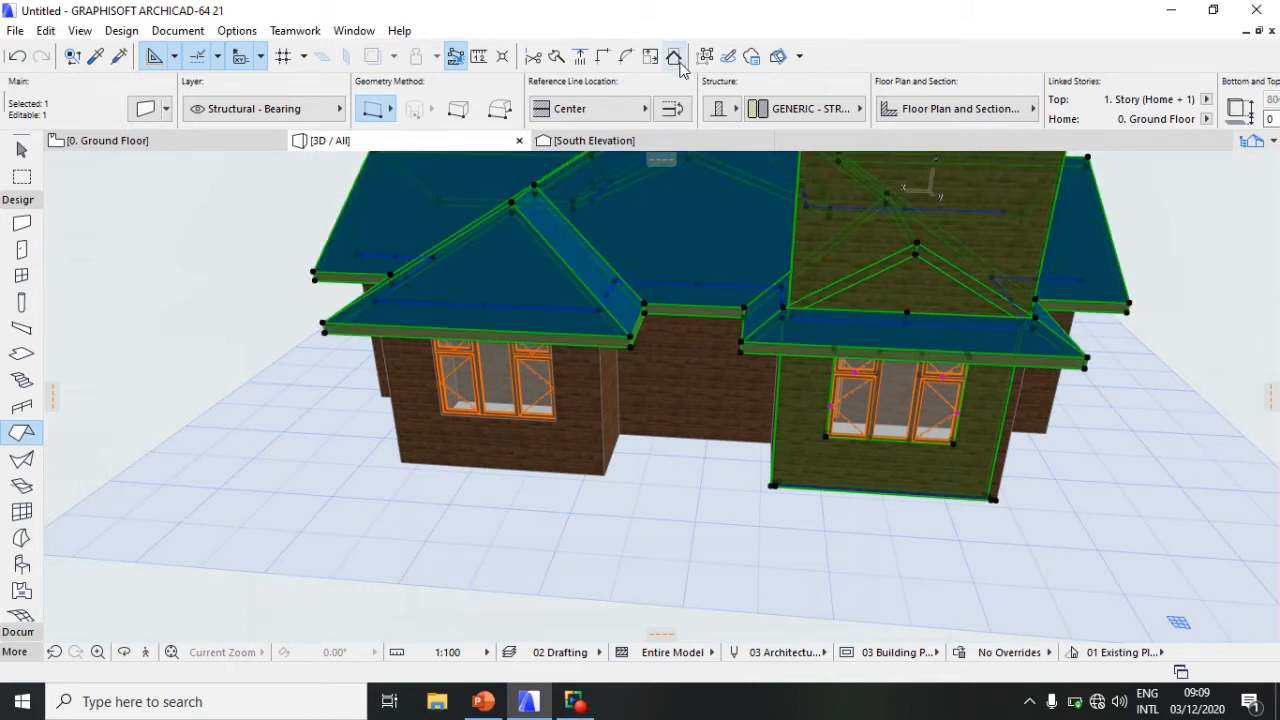
pyautogui.click(676, 59)
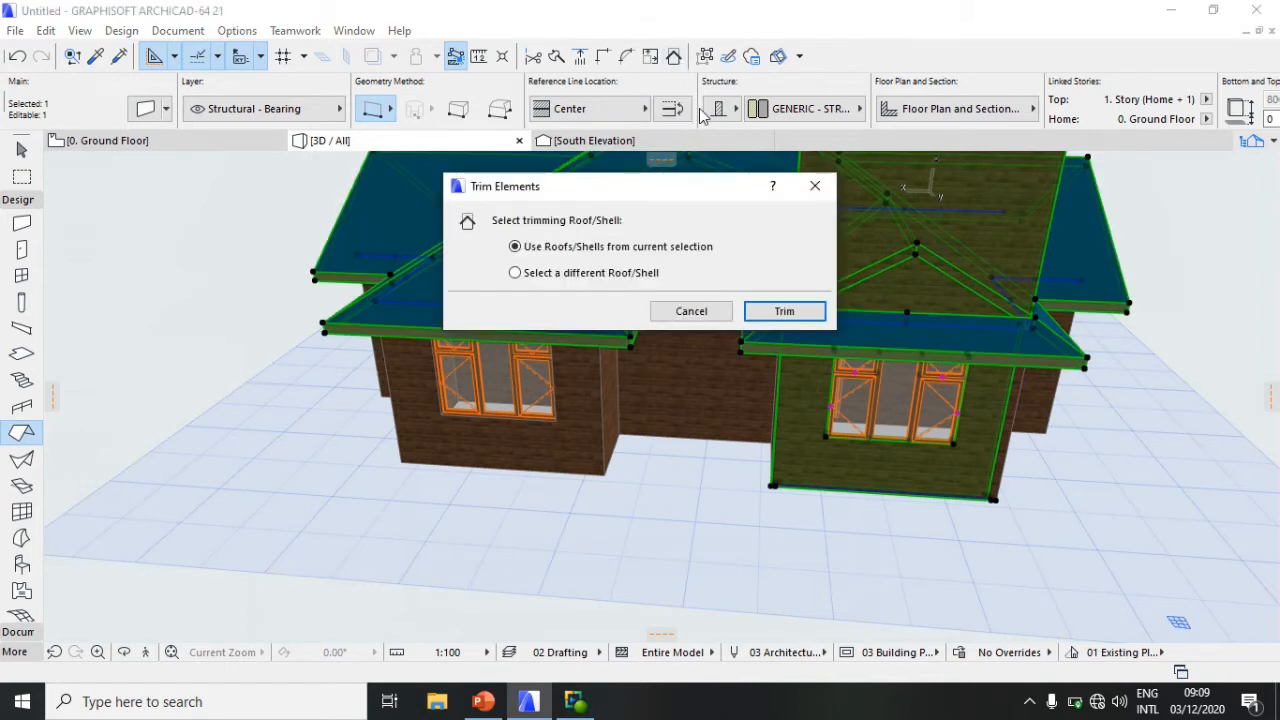
pyautogui.click(784, 311)
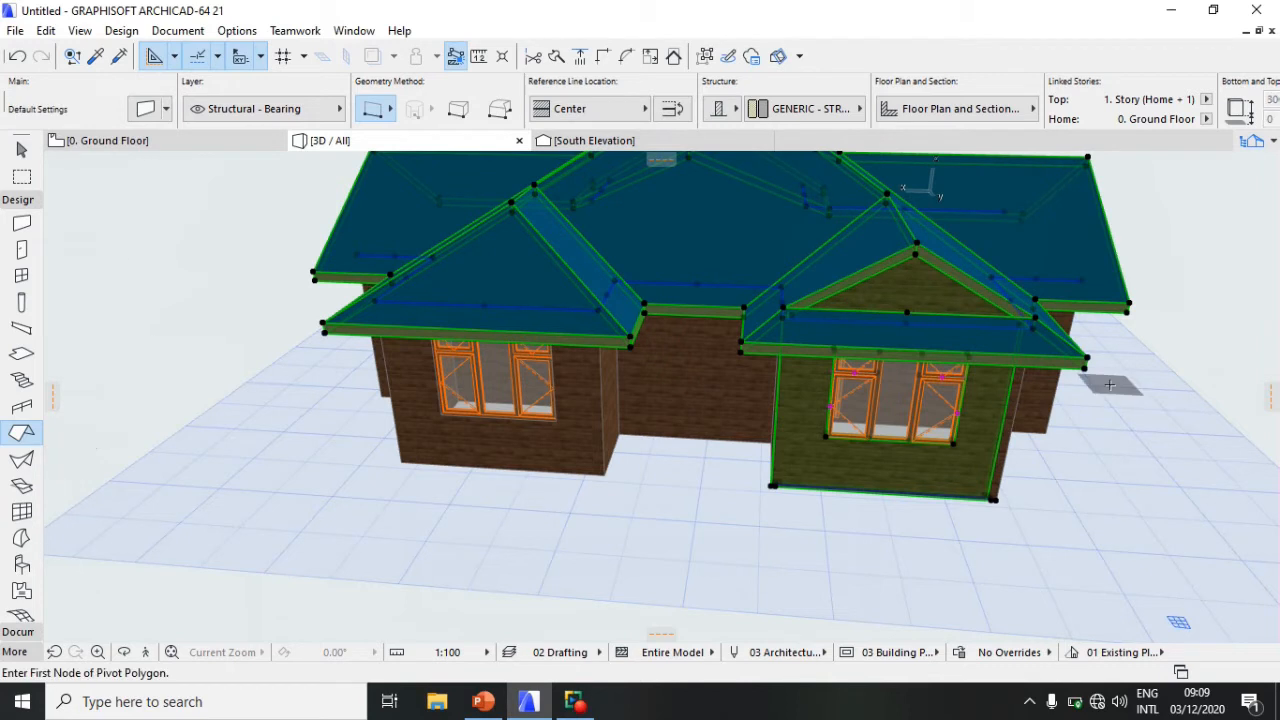
pyautogui.press('Escape')
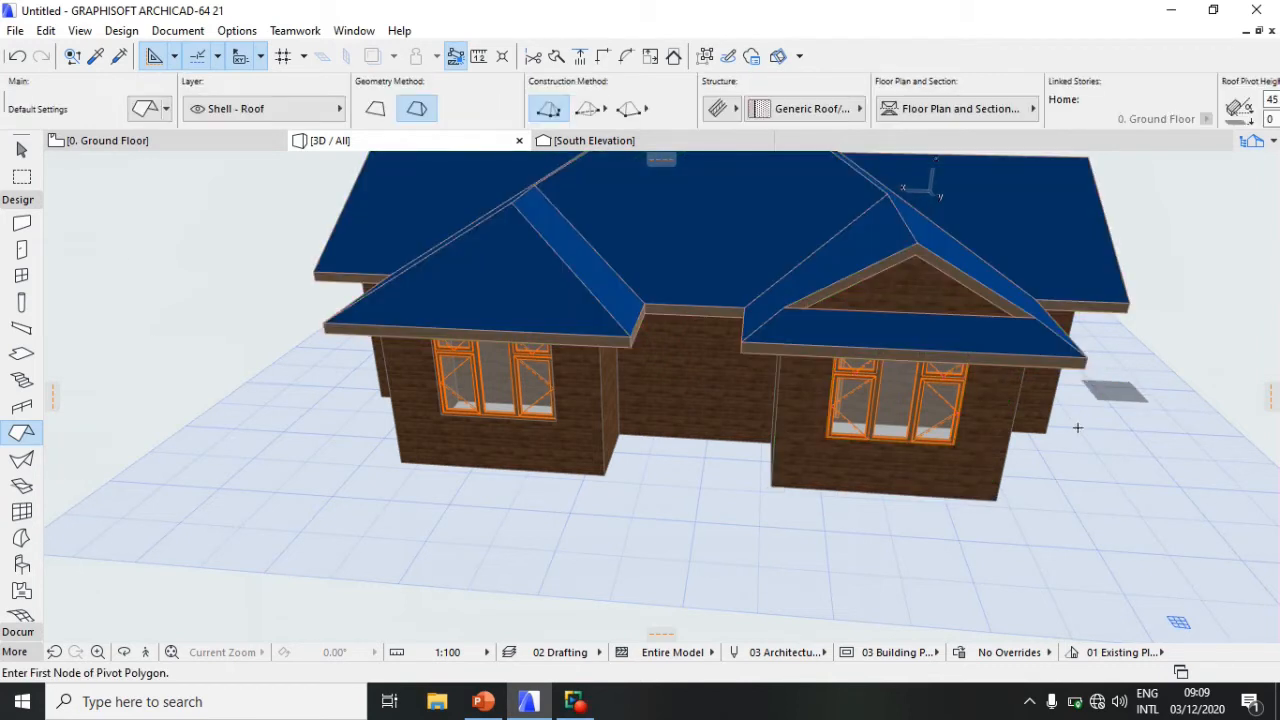
# Step: Inspect the new rear gable in 3D, and return to the ground floor plan with all roof planes deselected
pyautogui.click(123, 652)
pyautogui.moveTo(957, 320); pyautogui.dragTo(374, 323)
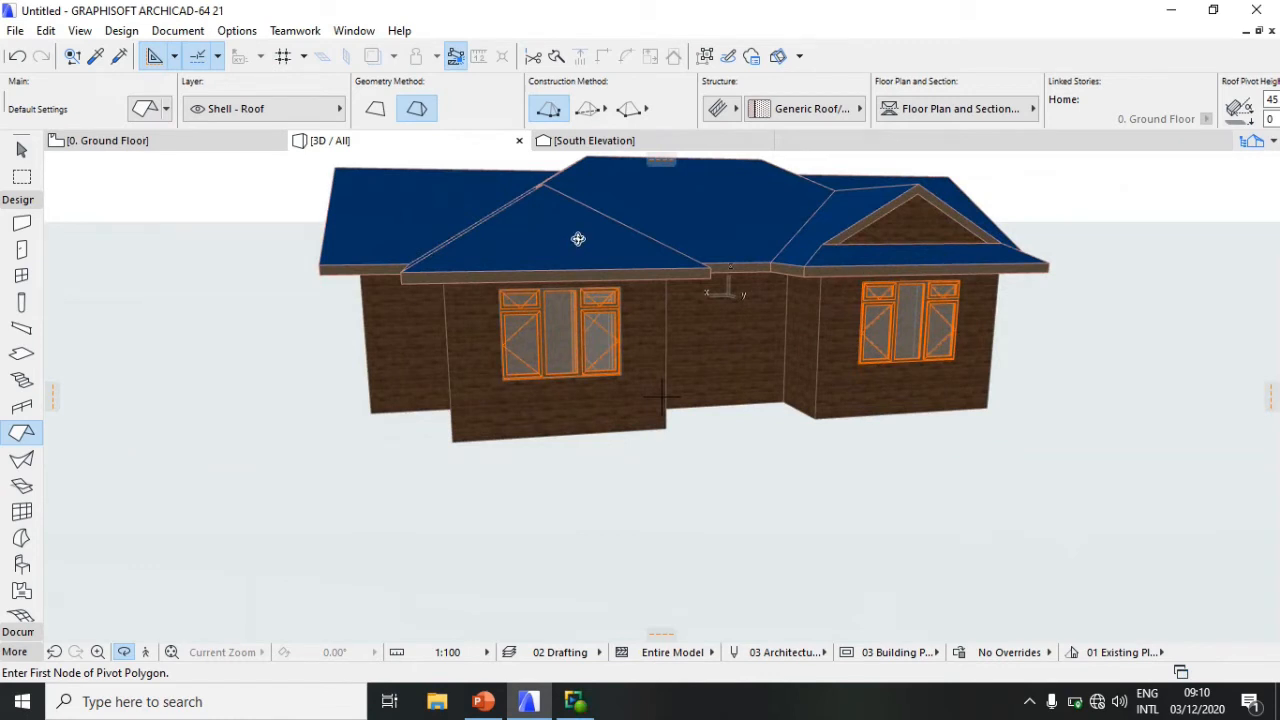
pyautogui.click(219, 146)
pyautogui.scroll(6, 646, 277)
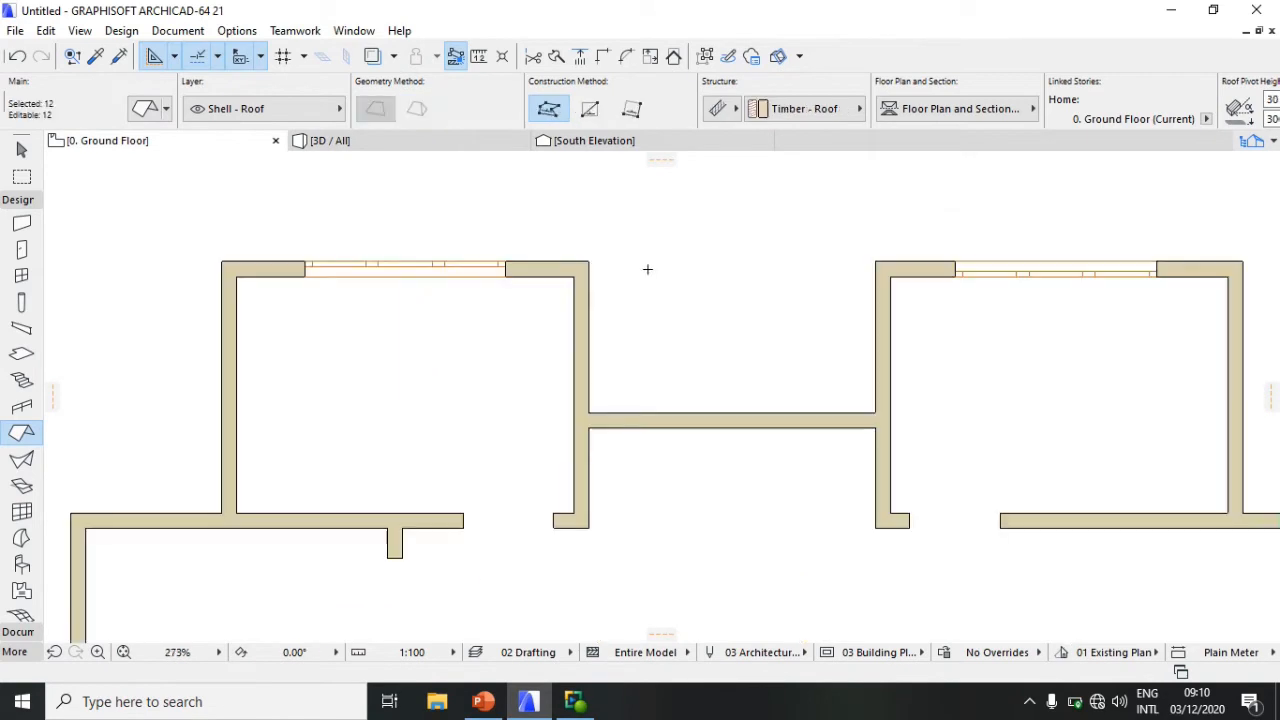
pyautogui.scroll(-3, 378, 296)
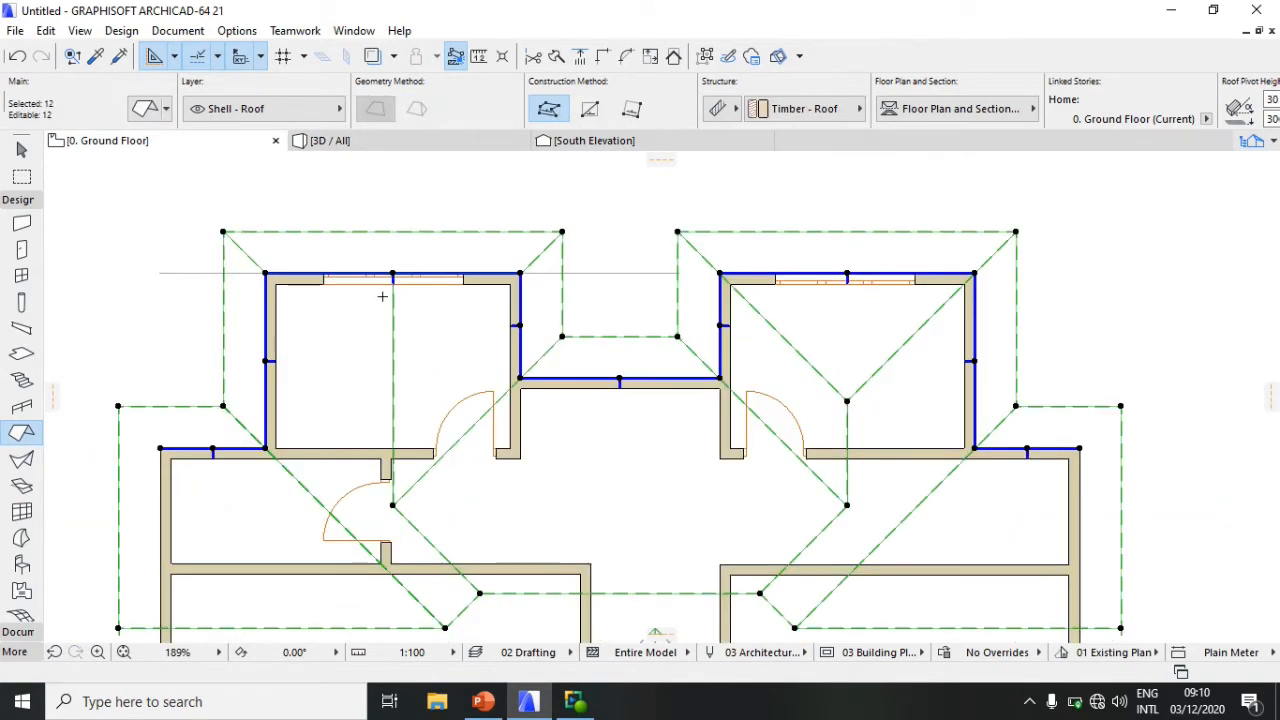
pyautogui.press('Escape')
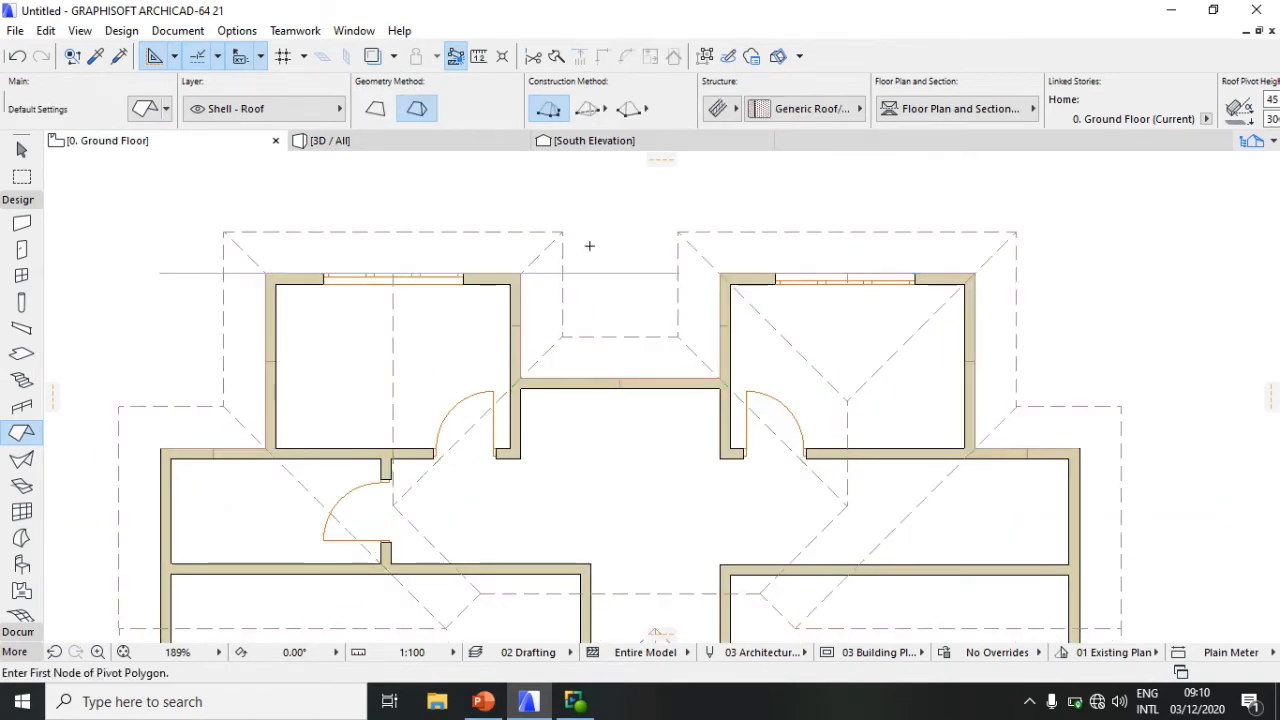
# Step: Move the horizontal guide line east to span the northeast wing's north wall face, and select all roof planes
pyautogui.click(22, 150)
pyautogui.click(603, 274)
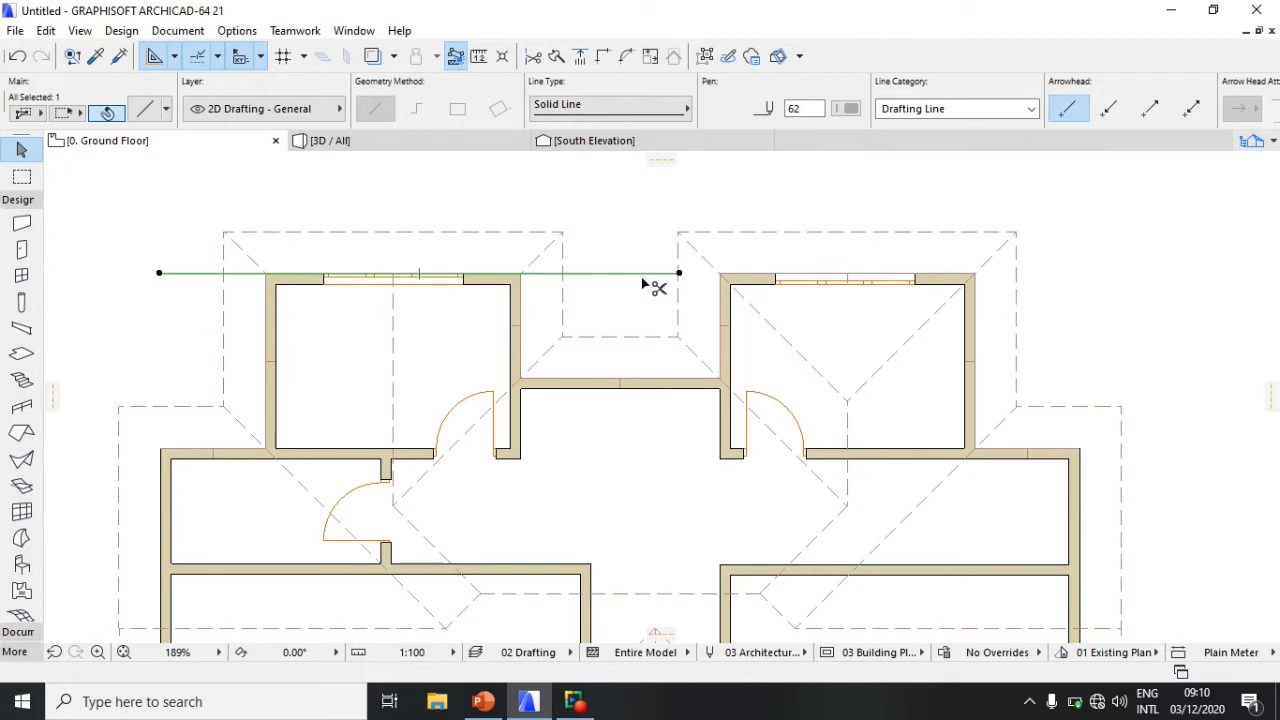
pyautogui.hotkey('ctrl', 'd')
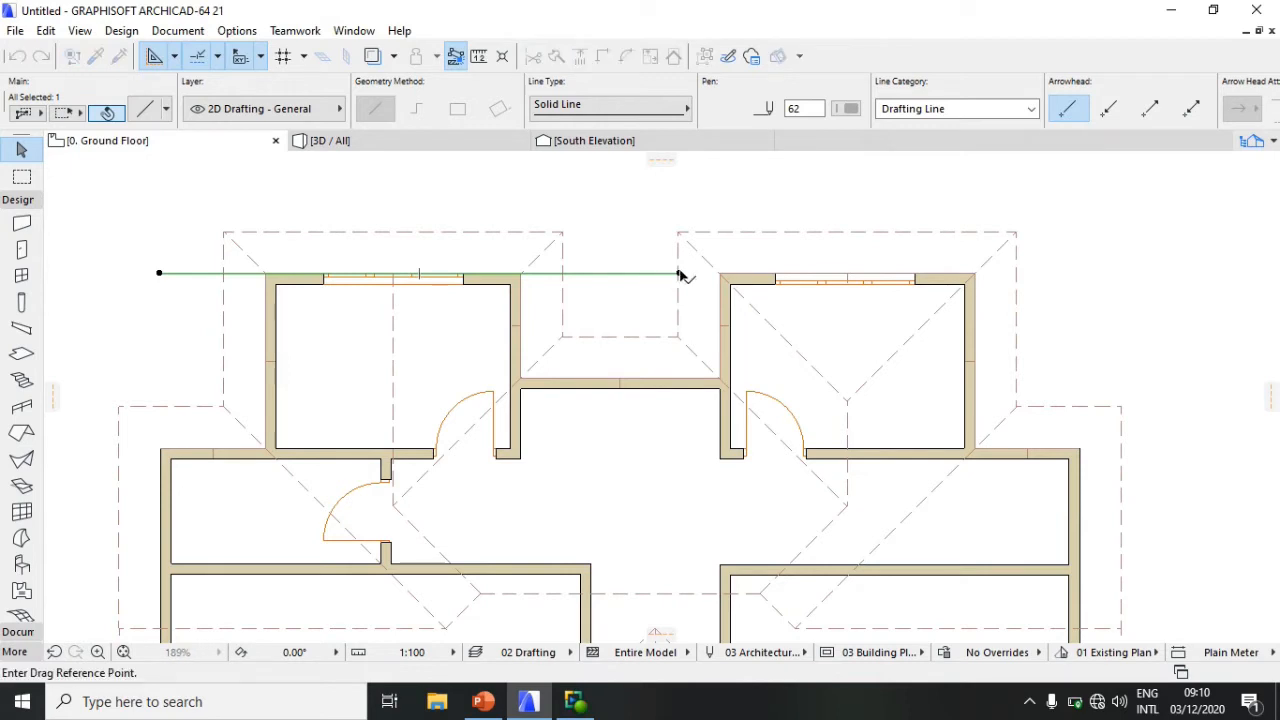
pyautogui.click(679, 273)
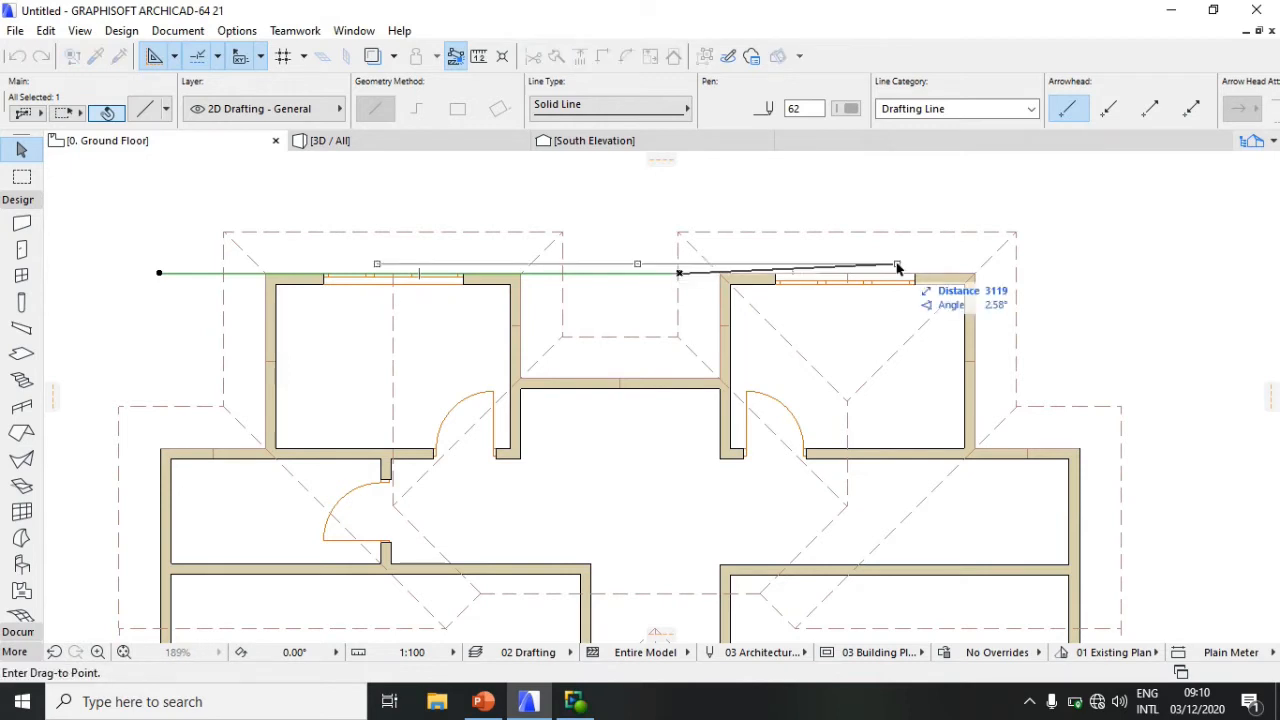
pyautogui.click(1096, 273)
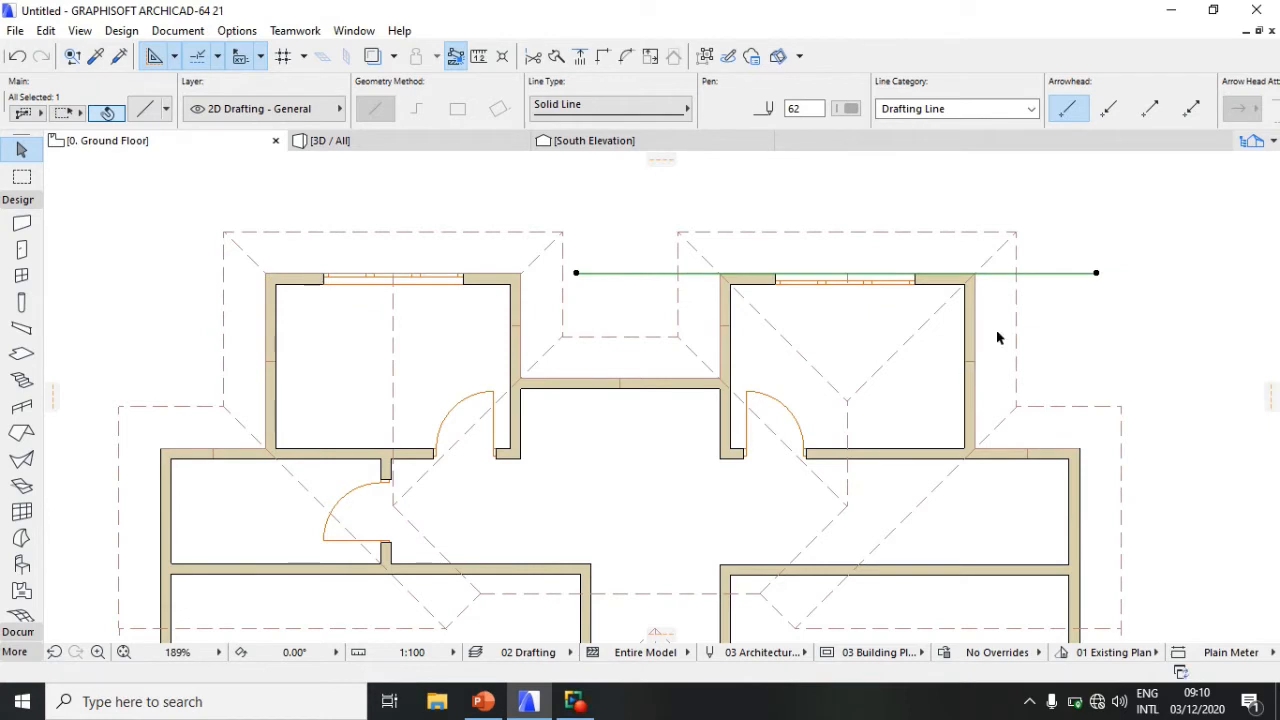
pyautogui.click(22, 433)
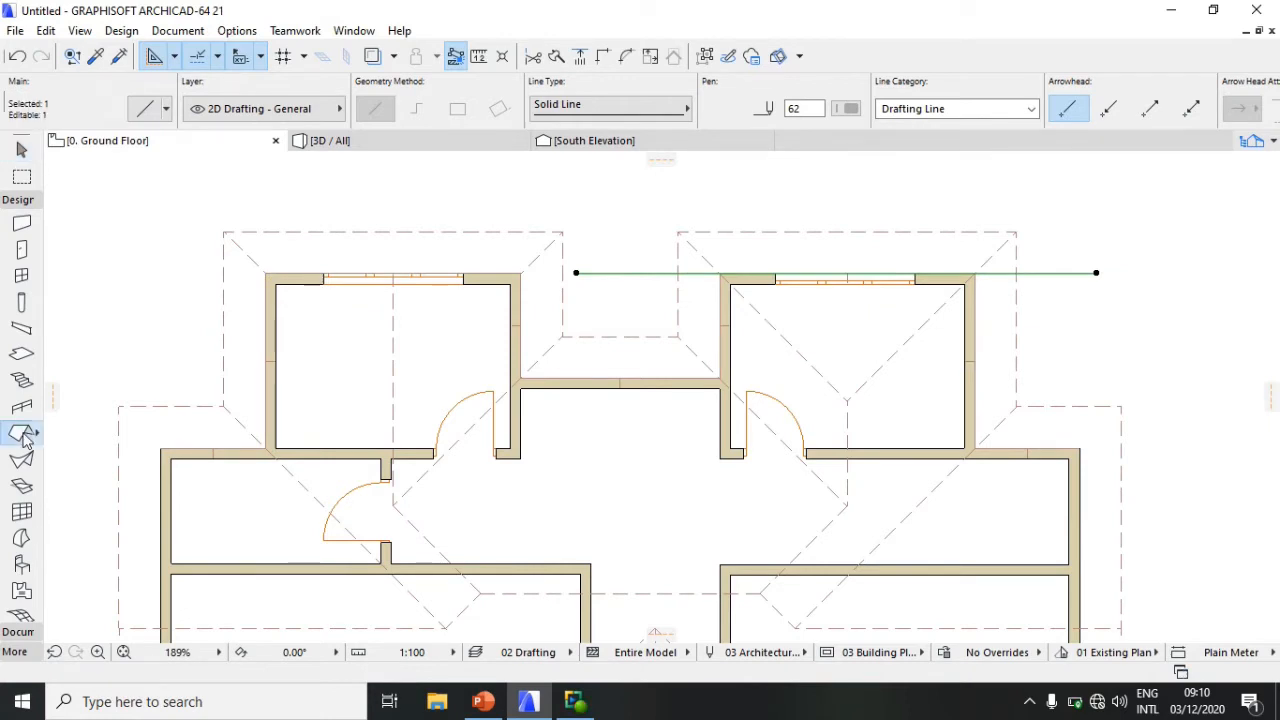
pyautogui.hotkey('ctrl', 'a')
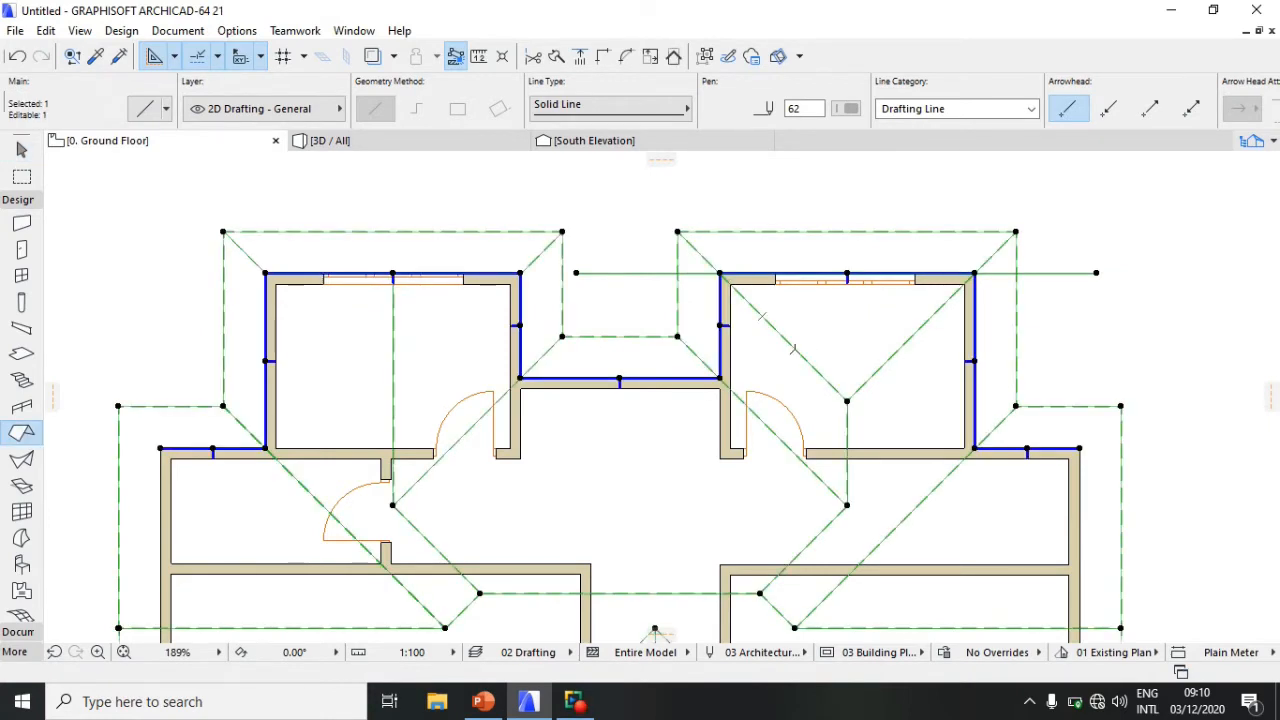
pyautogui.click(794, 349)
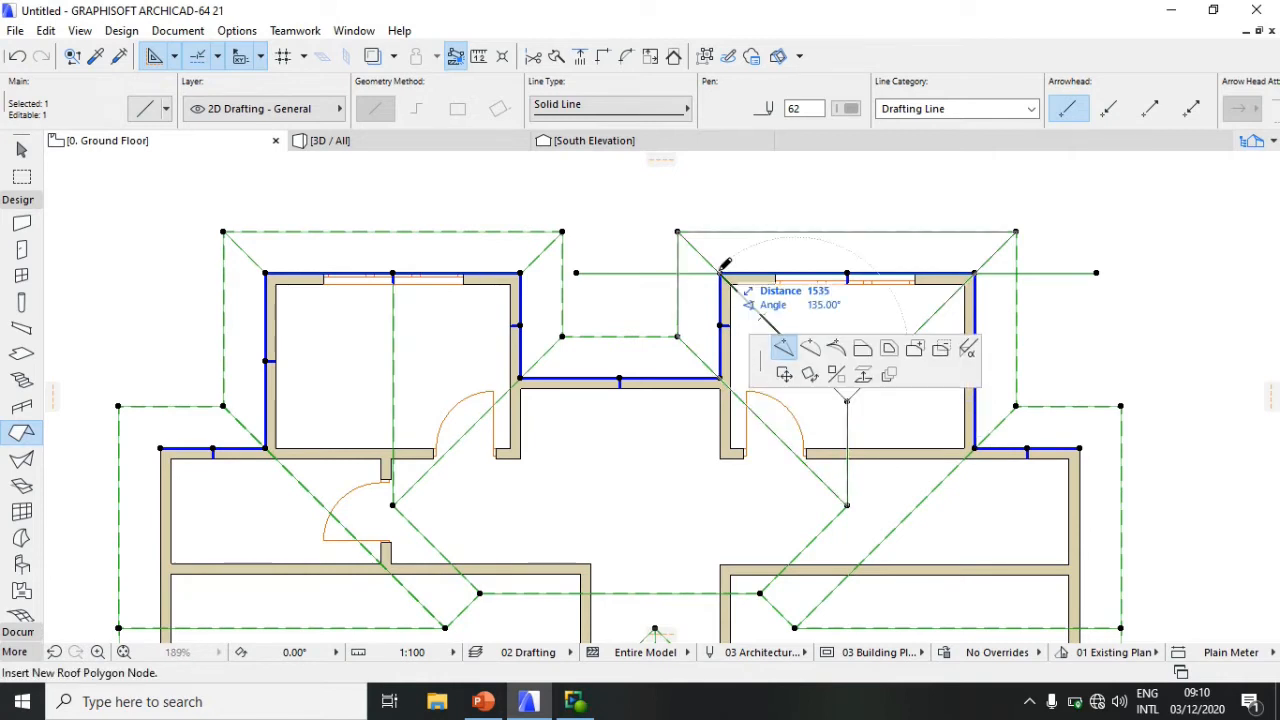
pyautogui.click(925, 332)
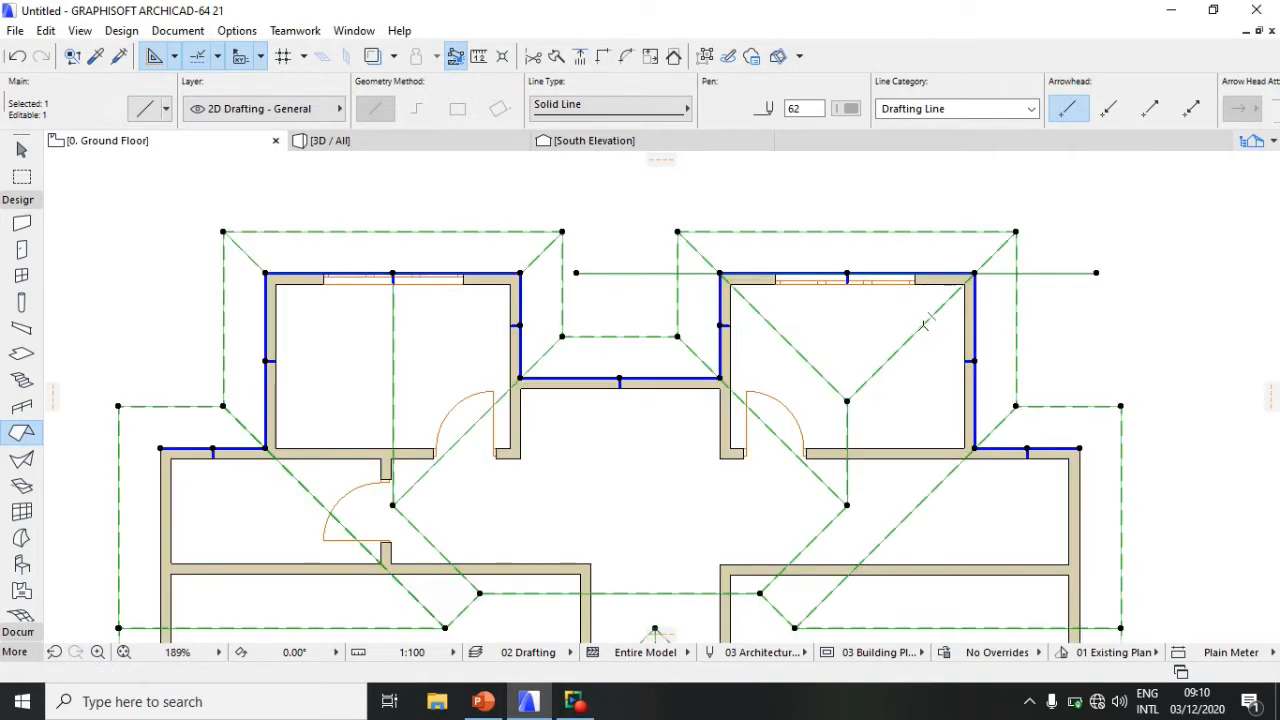
pyautogui.click(925, 325)
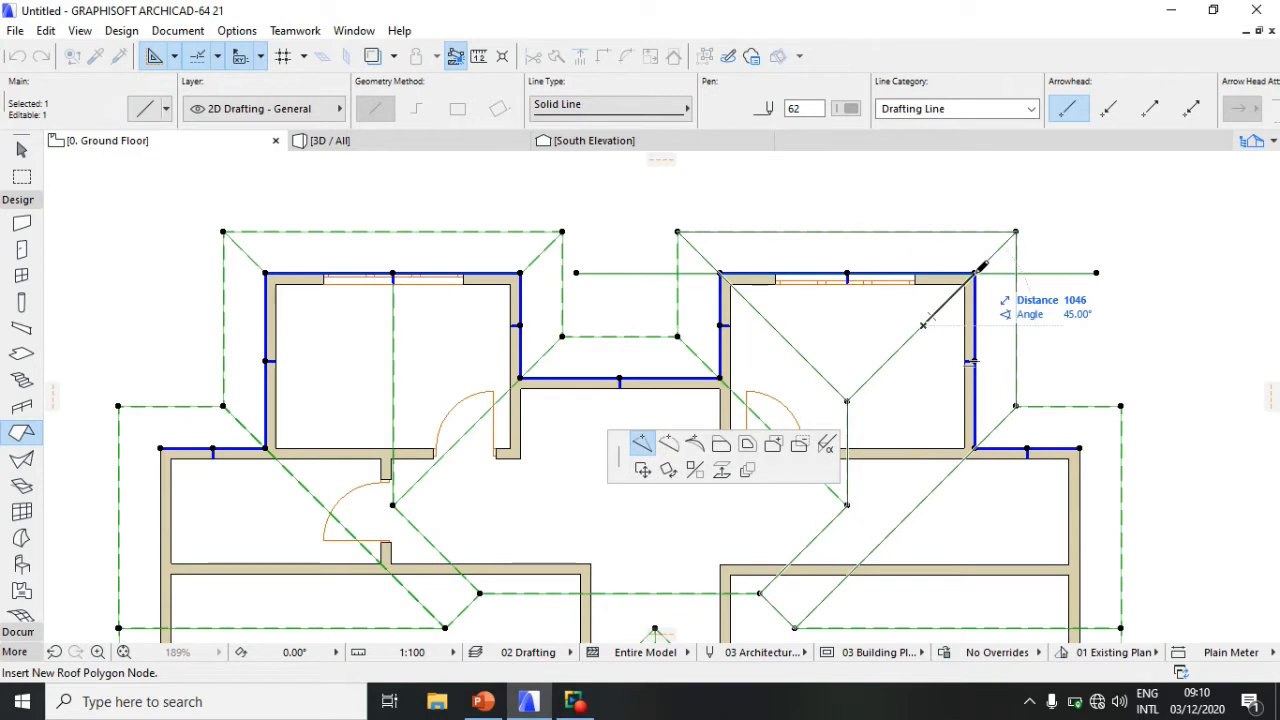
pyautogui.click(978, 268)
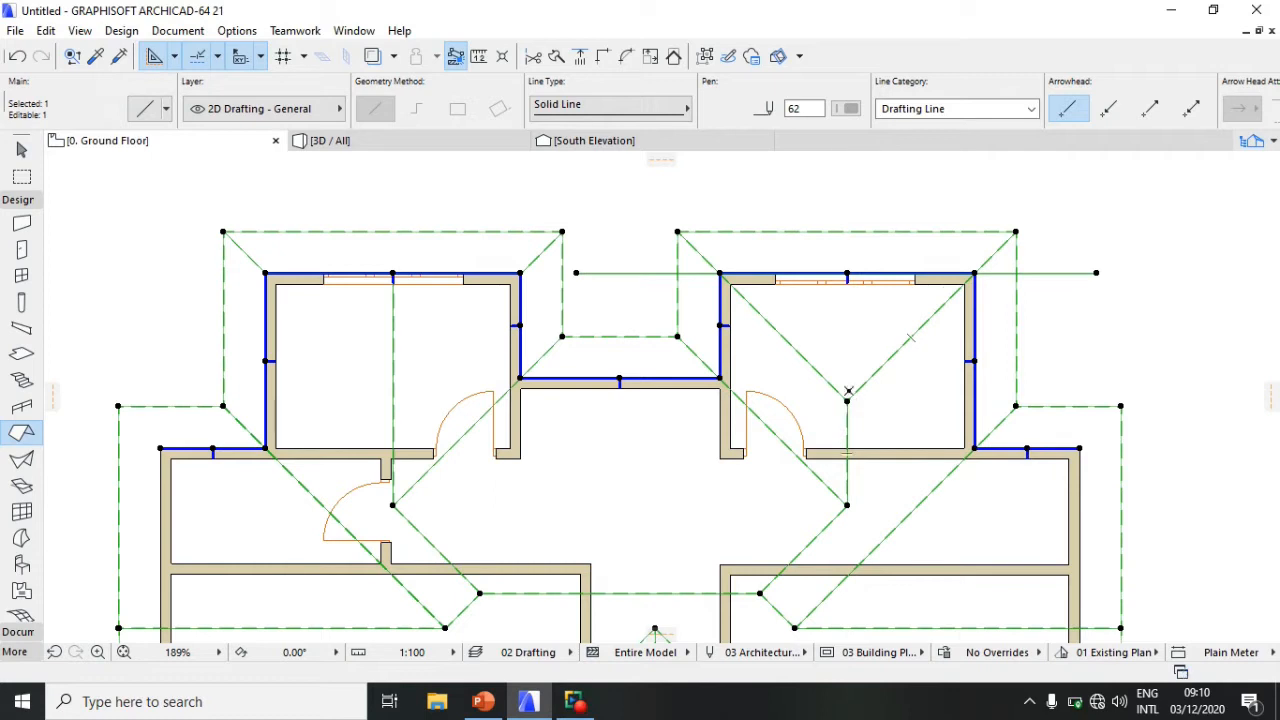
# Step: Move the hip apex of the northeast wing's roof north to the guide line on the wall face, forming a gable
pyautogui.click(847, 398)
pyautogui.click(848, 270)
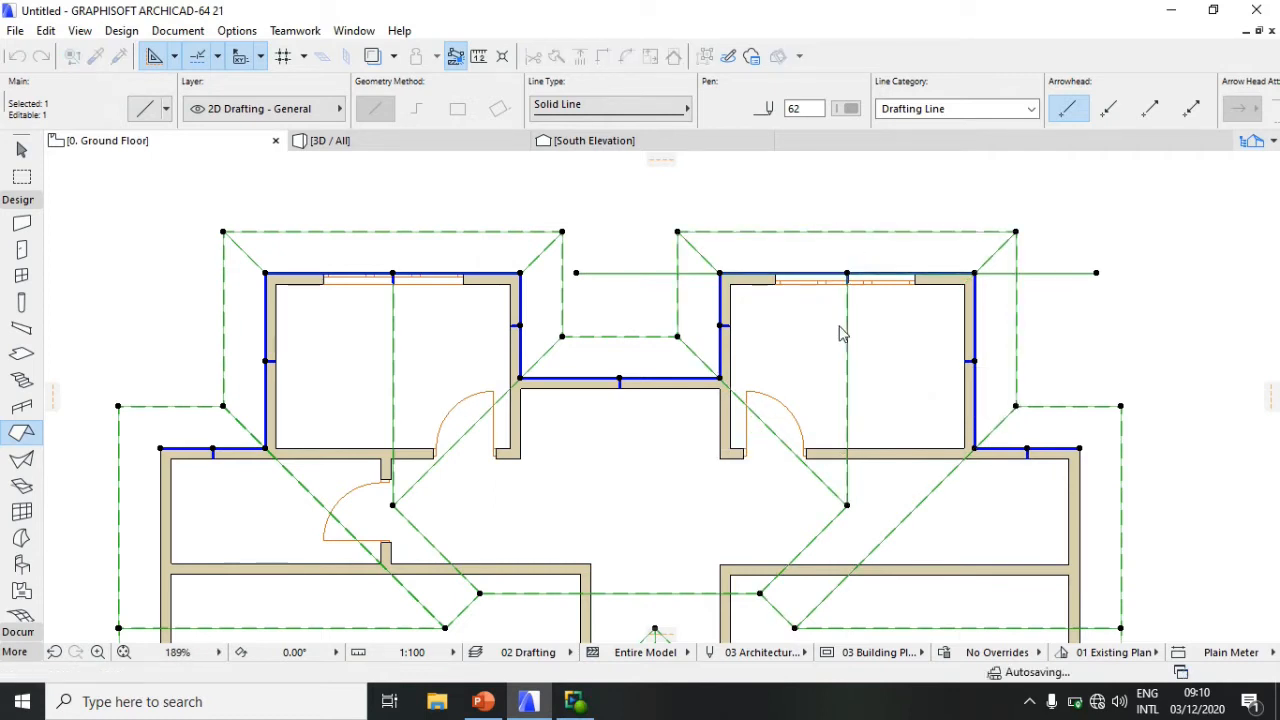
# Step: In the 3D view, set the top offset of the northeast wing's north wall to 5000 mm above the first story
pyautogui.click(457, 142)
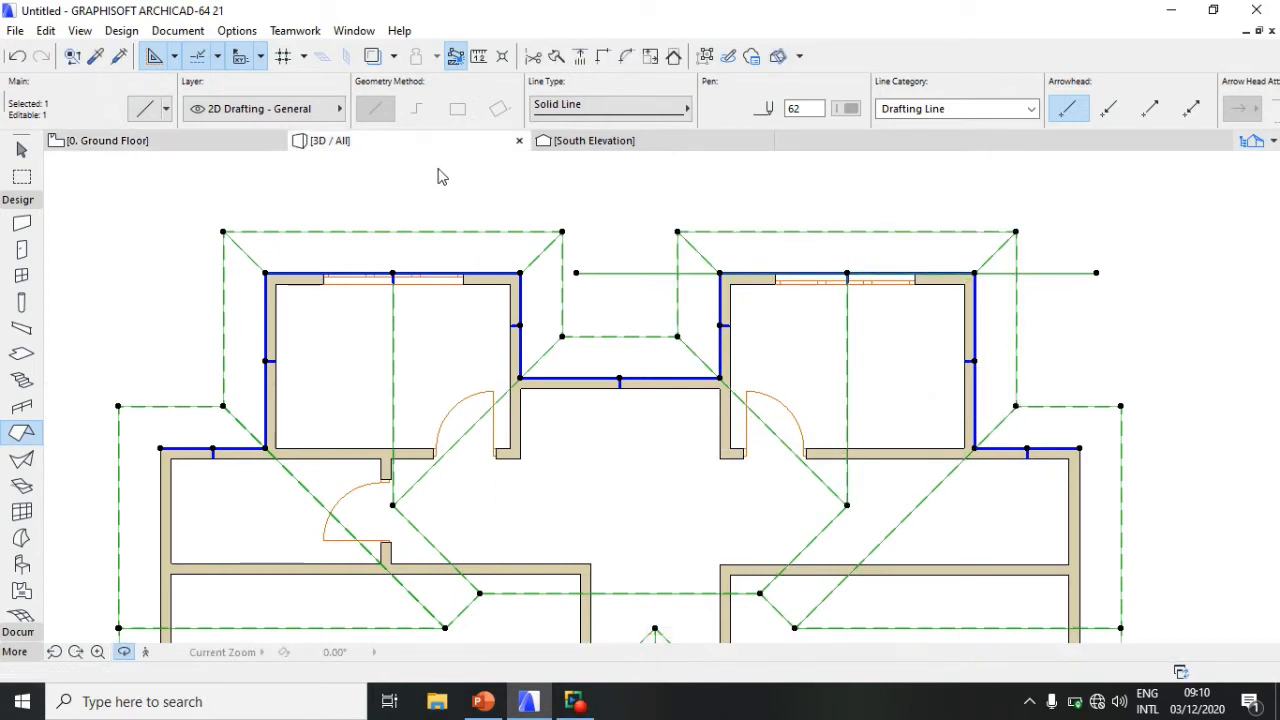
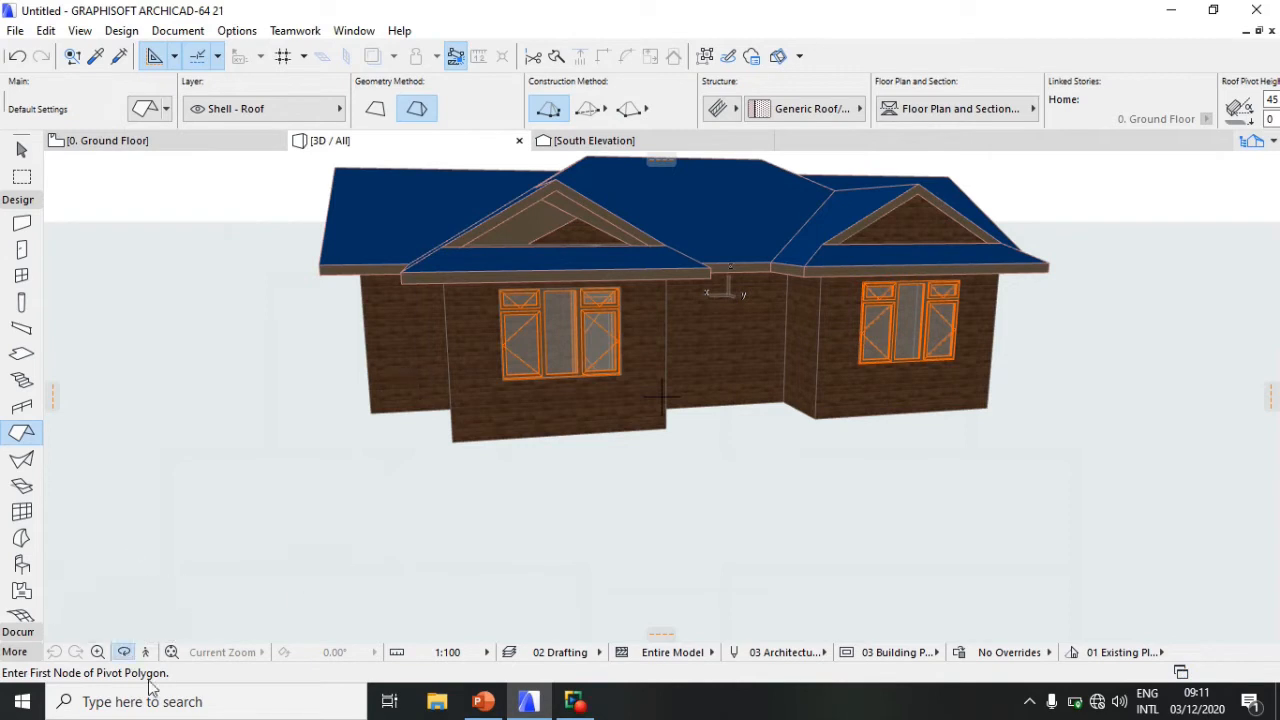
pyautogui.click(128, 653)
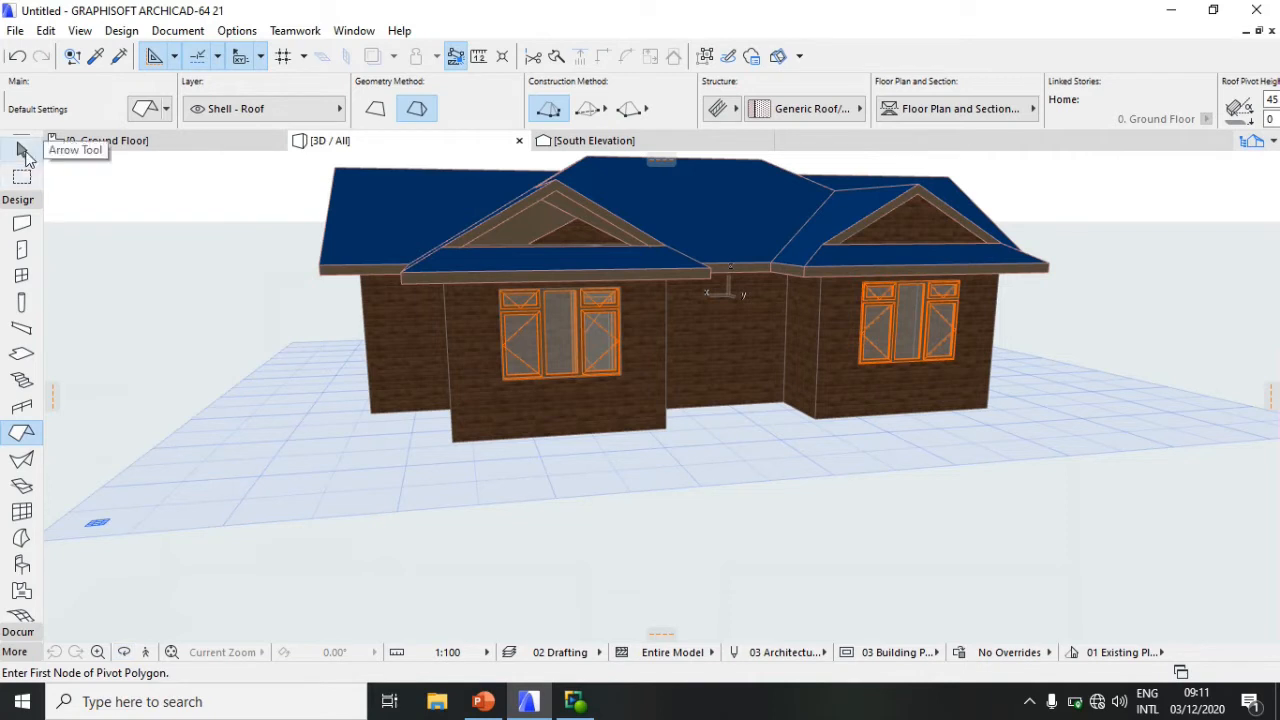
pyautogui.click(22, 150)
pyautogui.click(494, 409)
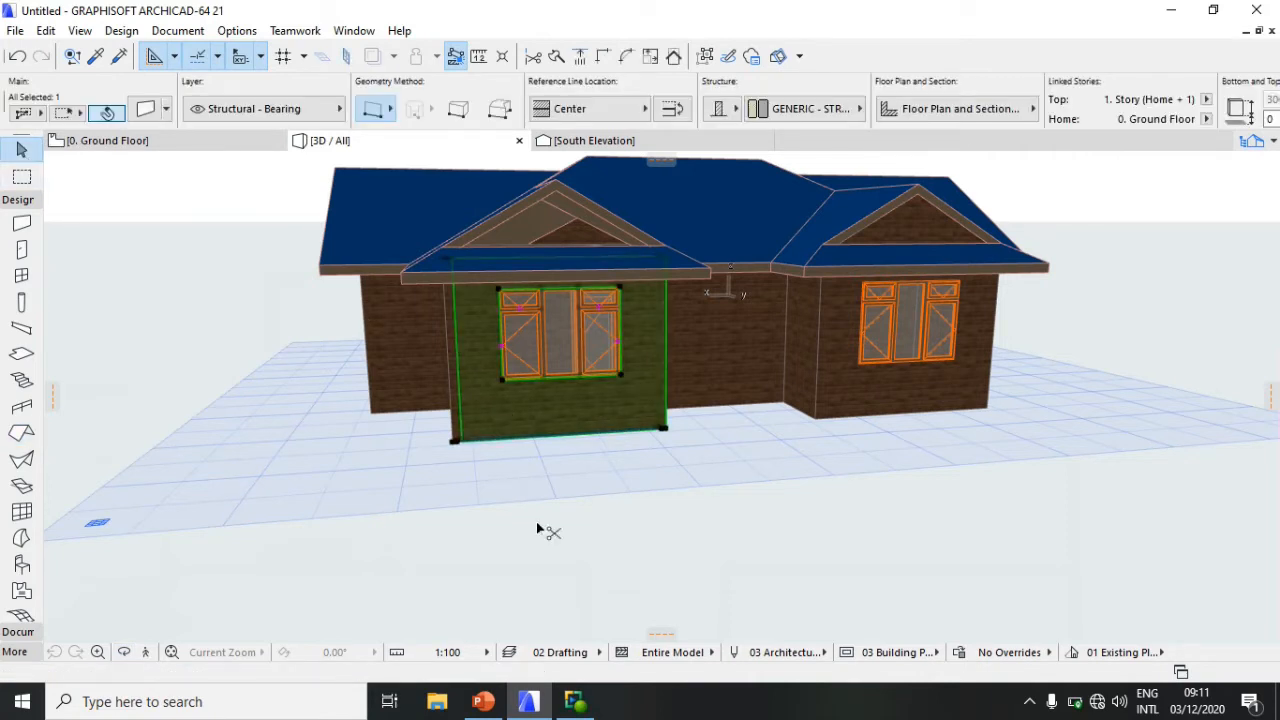
pyautogui.hotkey('ctrl', 't')
pyautogui.write('5000')
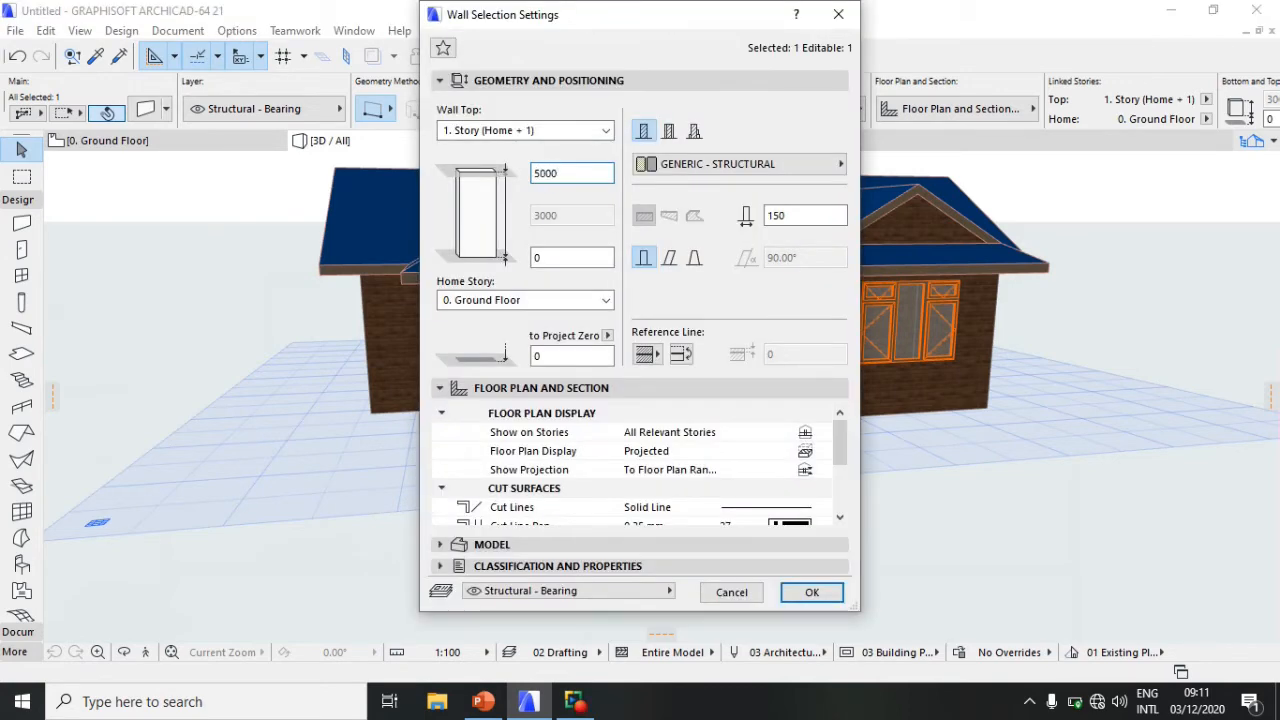
pyautogui.press('Return')
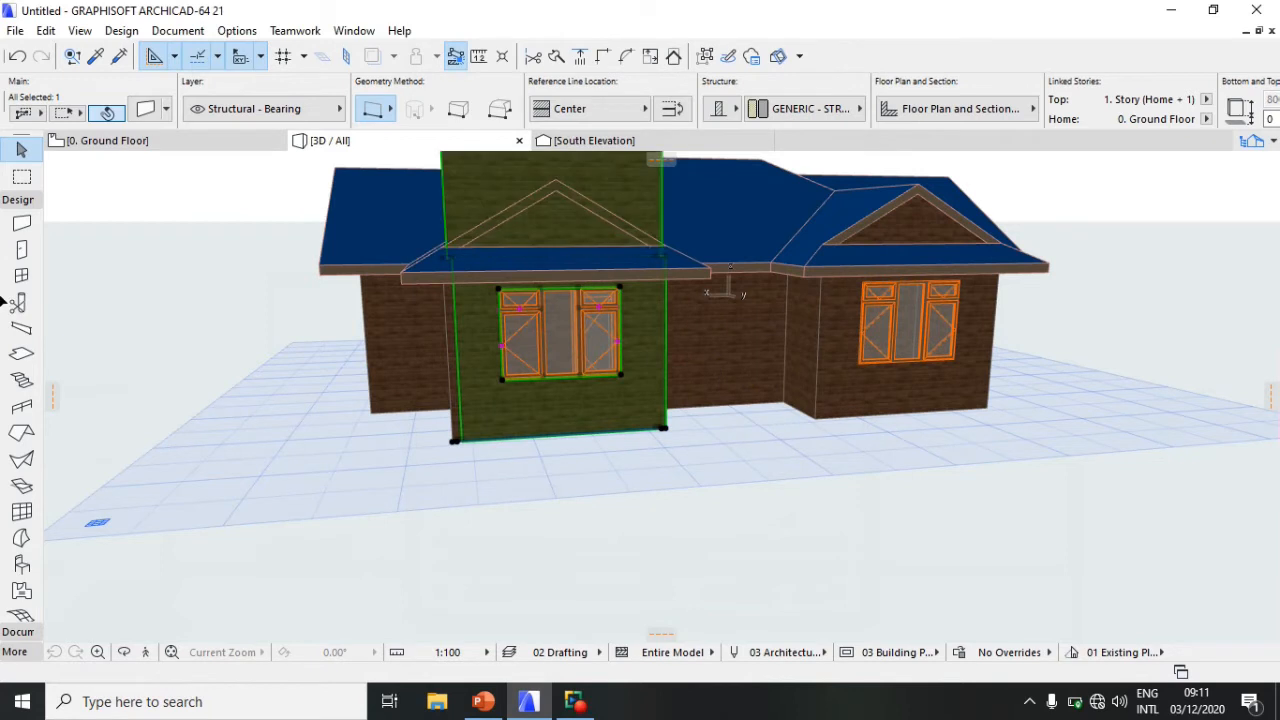
# Step: Trim the raised northeast wing wall using all the roof planes from the current selection, and clear the selection
pyautogui.click(22, 432)
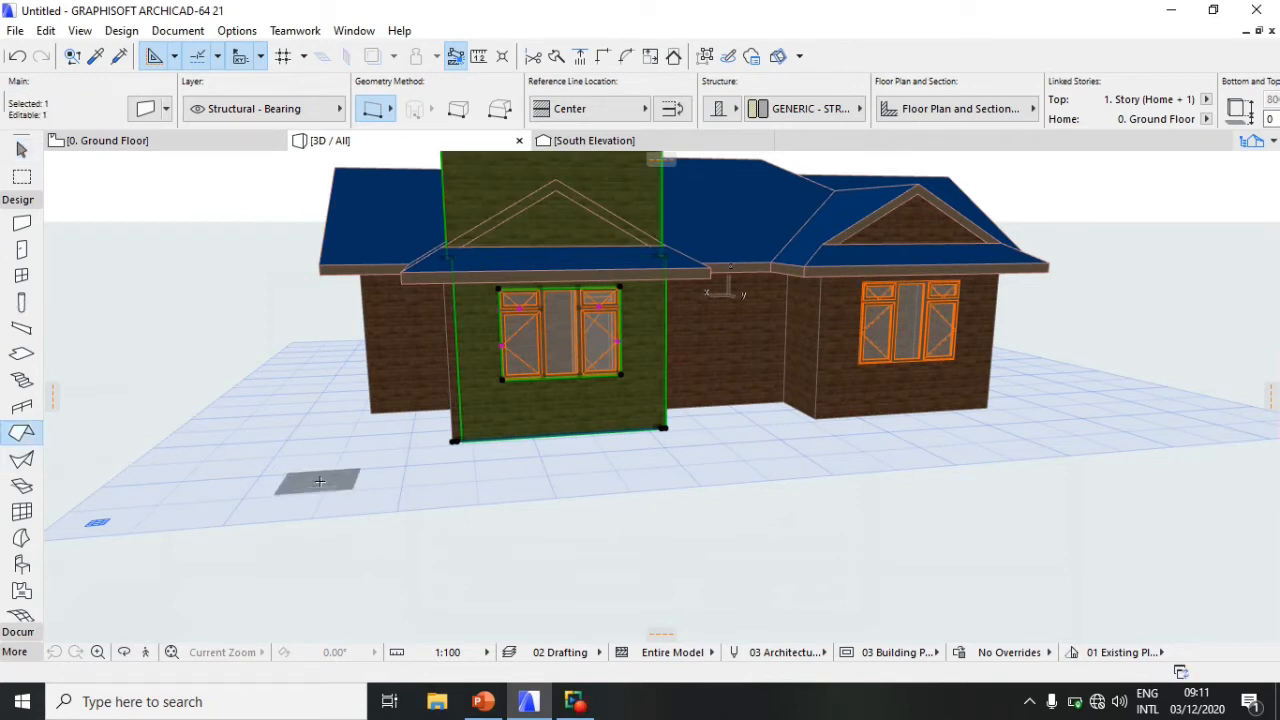
pyautogui.hotkey('ctrl', 'a')
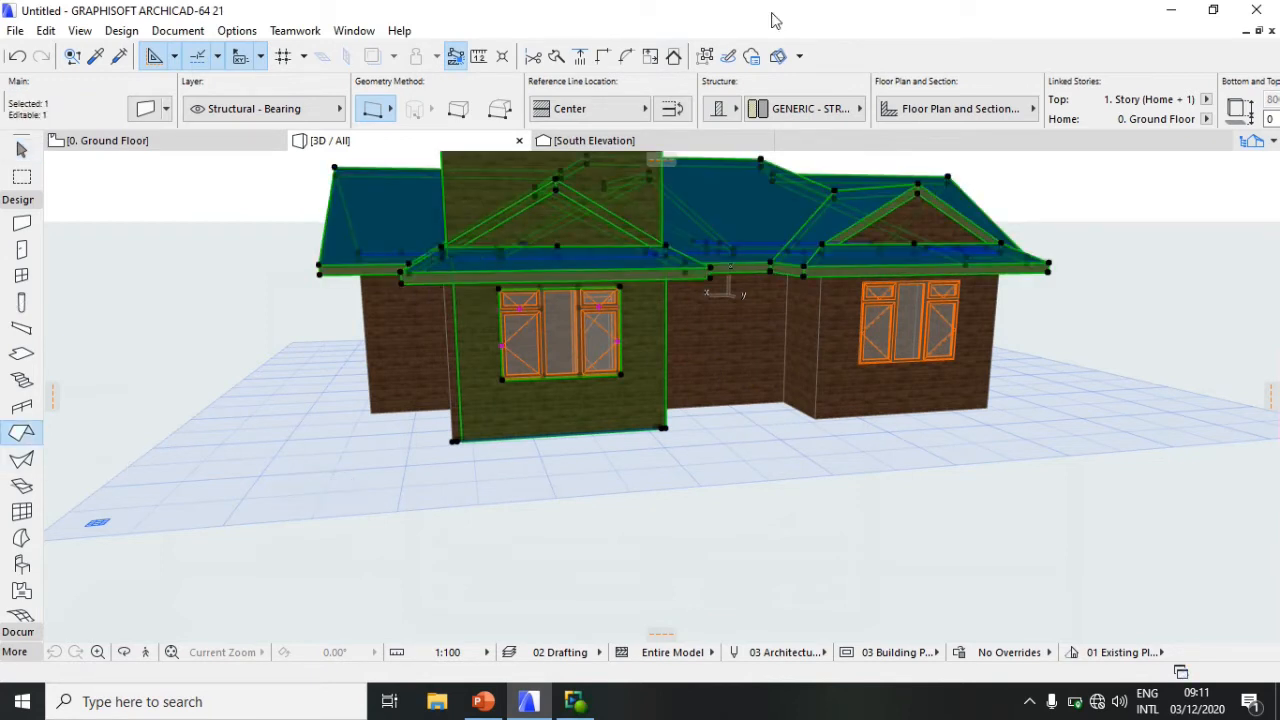
pyautogui.click(674, 56)
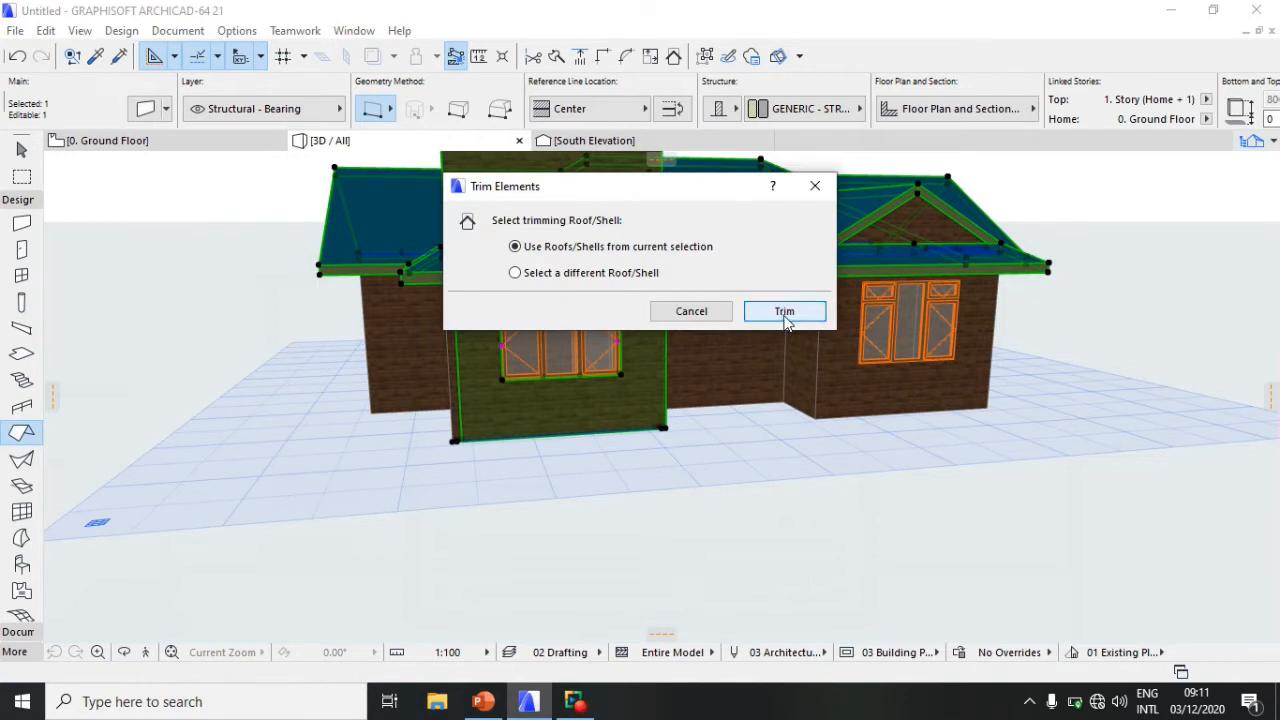
pyautogui.click(785, 312)
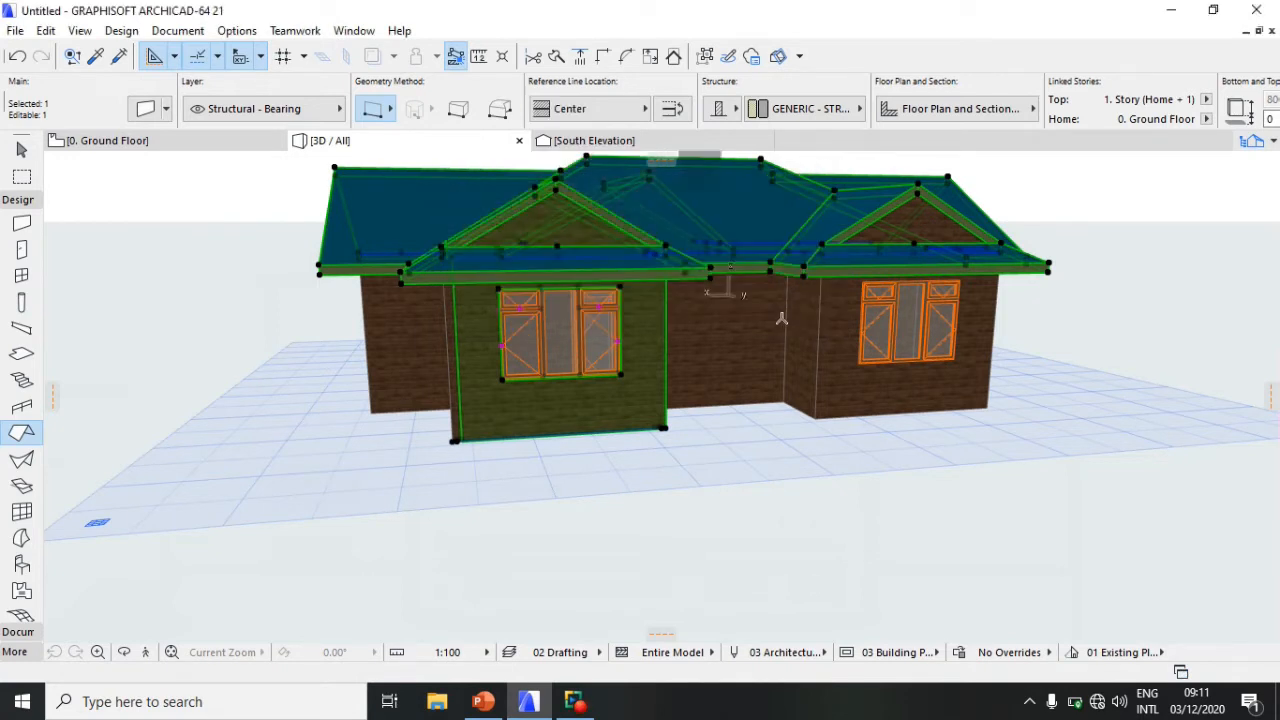
pyautogui.press('Escape')
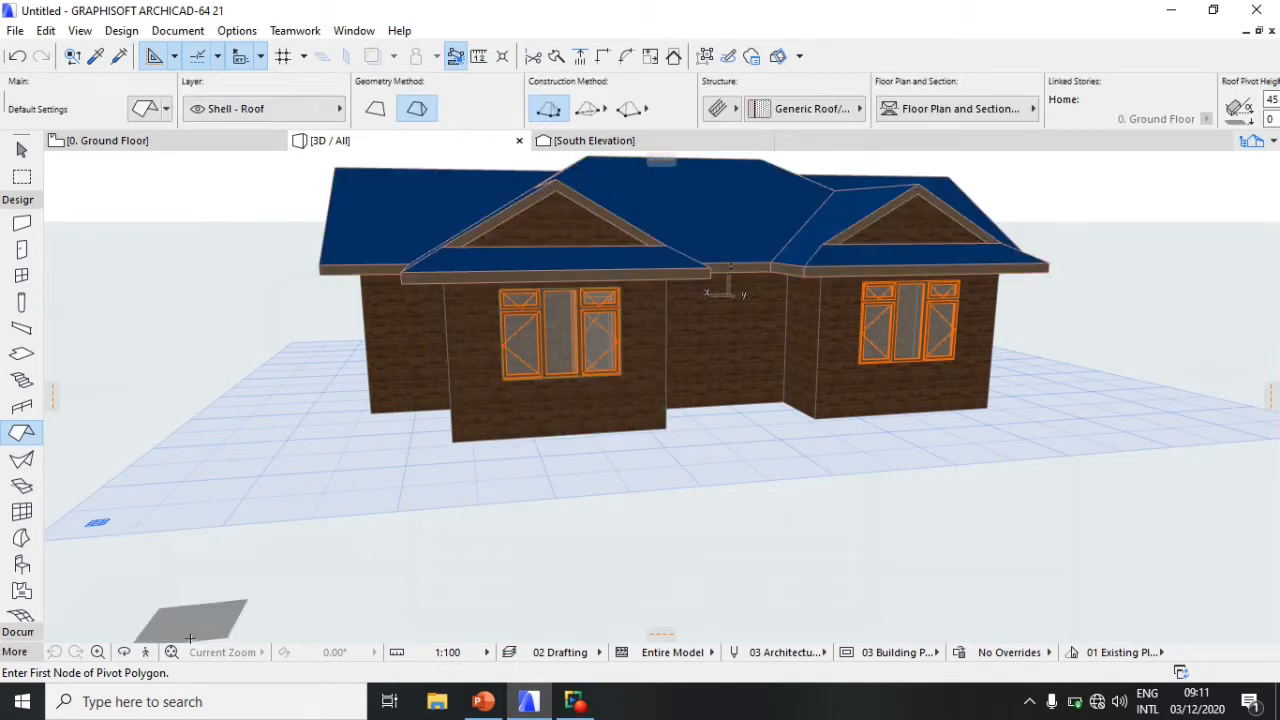
# Step: Orbit around the house in 3D to examine the gabled roof ends and trimmed walls from the sides and front
pyautogui.click(124, 652)
pyautogui.moveTo(684, 332); pyautogui.dragTo(860, 373)
pyautogui.moveTo(717, 306); pyautogui.dragTo(586, 371)
pyautogui.scroll(-5, 731, 335)
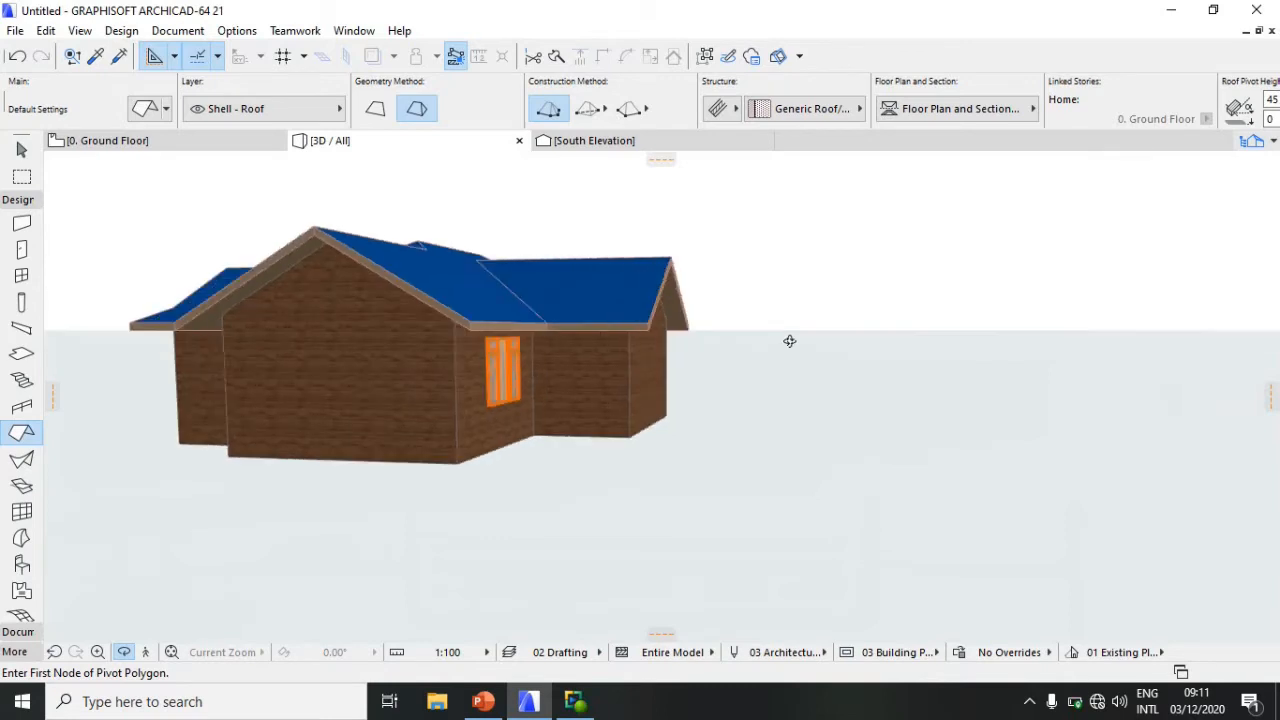
pyautogui.moveTo(789, 343); pyautogui.dragTo(632, 367)
pyautogui.scroll(-2, 632, 367)
pyautogui.scroll(3, 640, 398)
pyautogui.scroll(-3, 640, 400)
pyautogui.scroll(3, 662, 336)
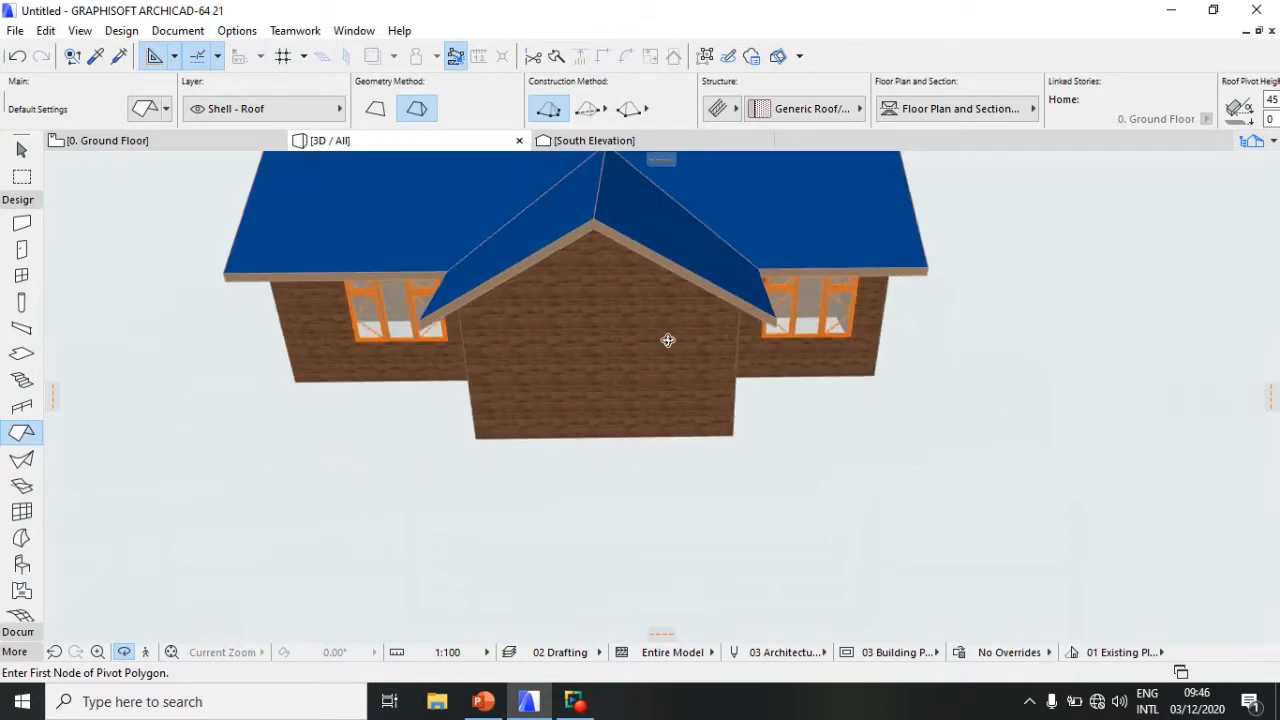
pyautogui.scroll(-2, 666, 340)
pyautogui.scroll(2, 642, 346)
pyautogui.moveTo(643, 346); pyautogui.dragTo(656, 318)
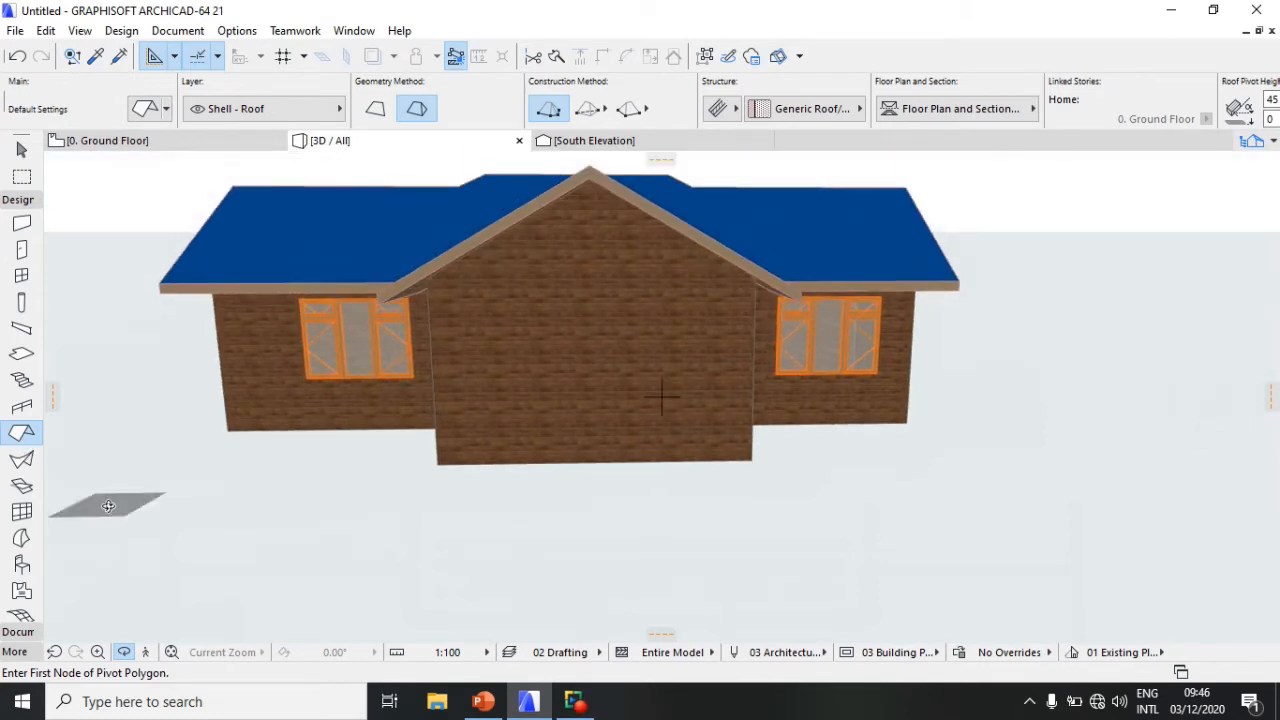
# Step: Return to the ground floor plan and expand the set of additional tools
pyautogui.click(158, 141)
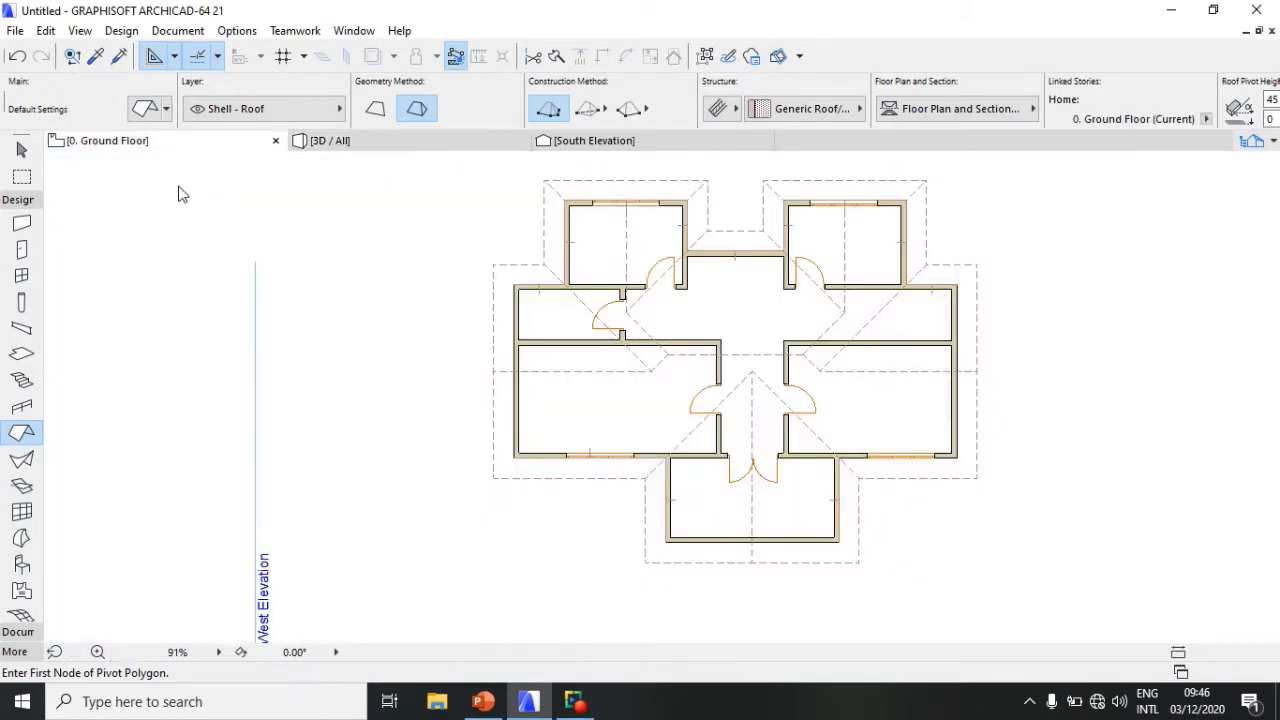
pyautogui.click(16, 652)
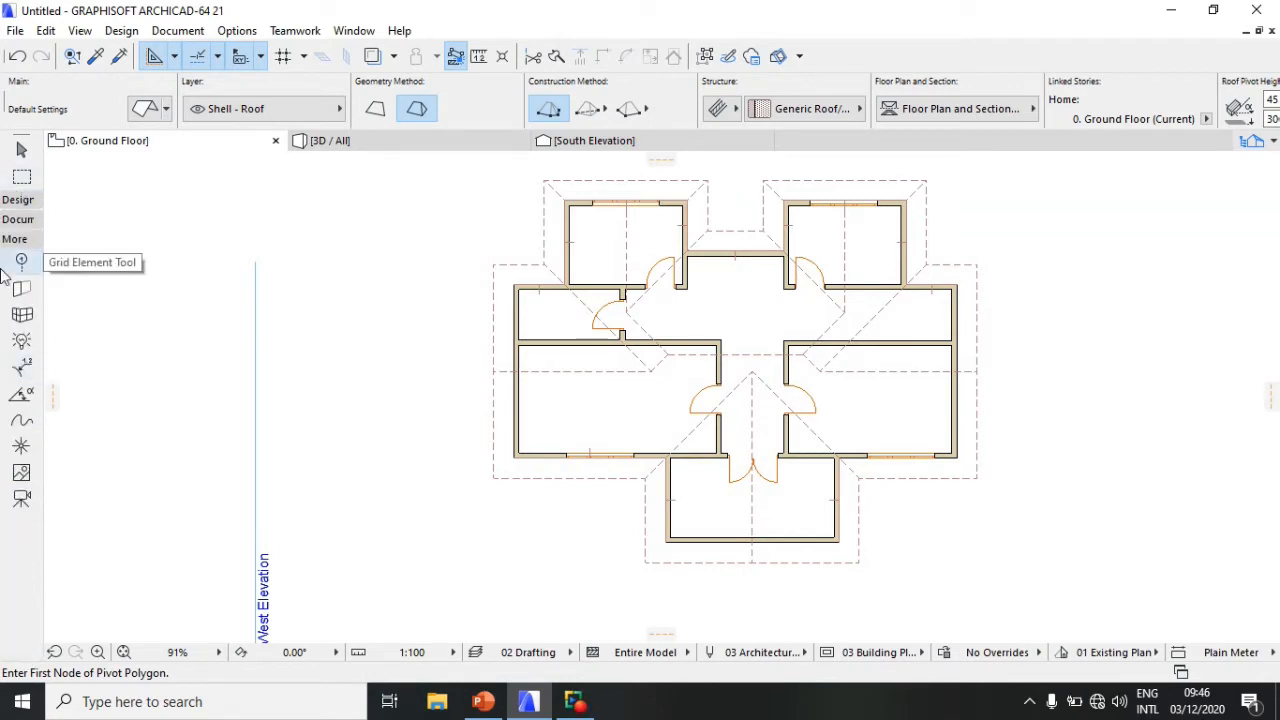
# Step: Activate the Object tool and open its default settings
pyautogui.click(20, 219)
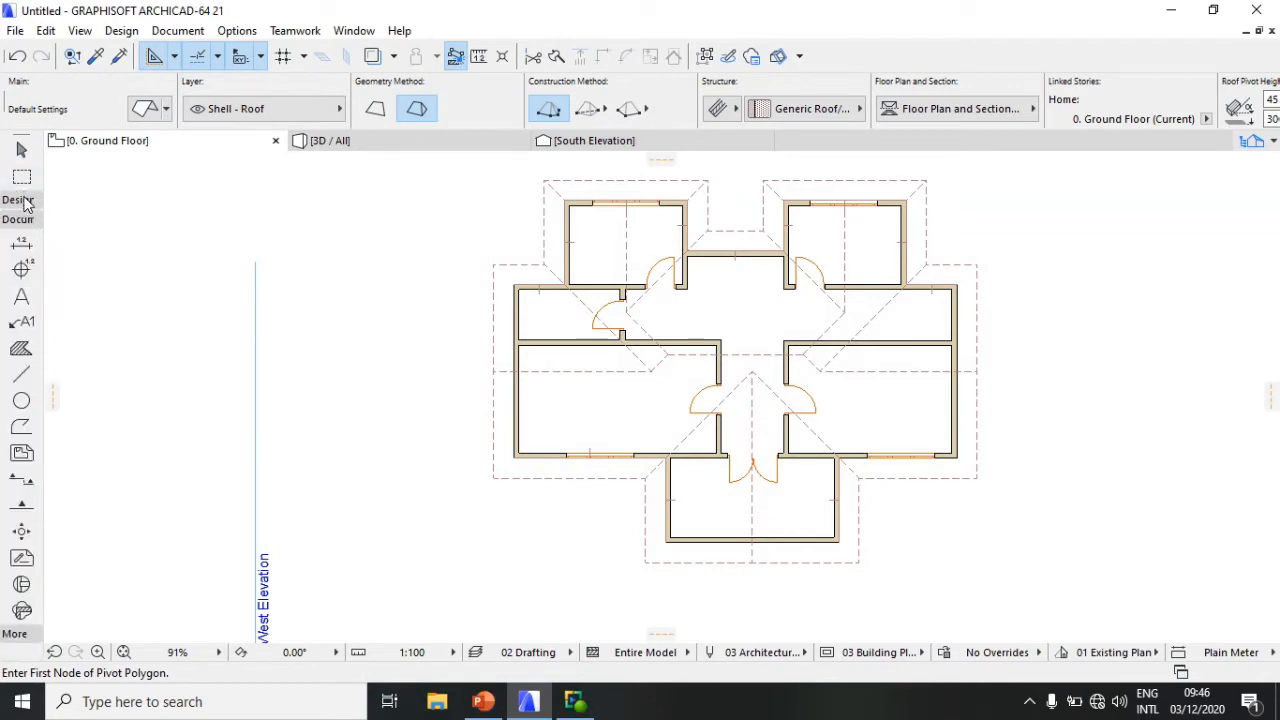
pyautogui.click(14, 201)
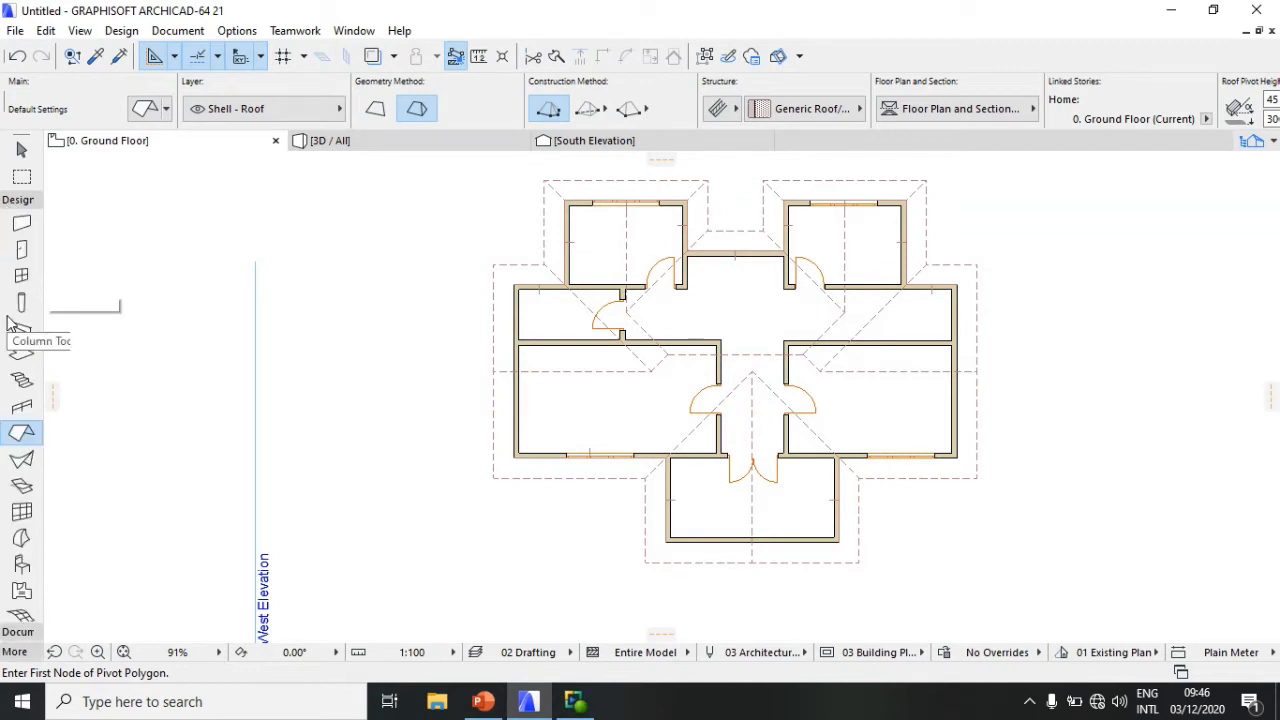
pyautogui.click(22, 539)
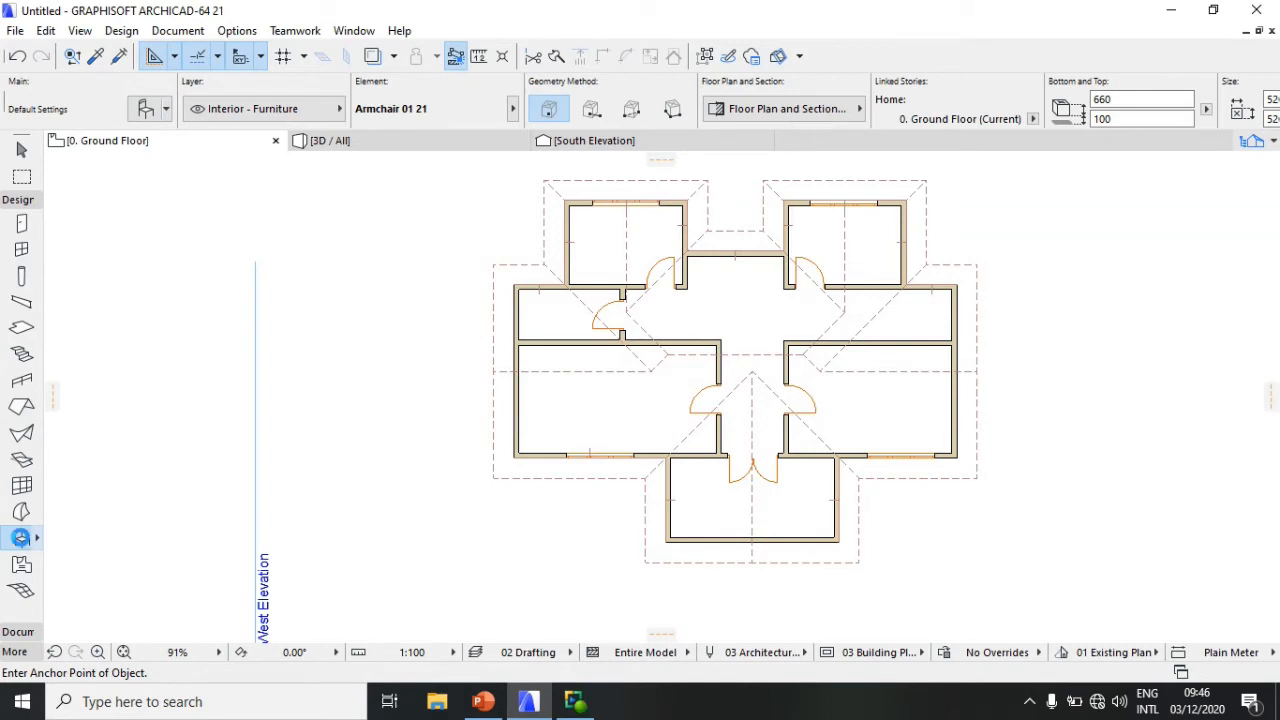
pyautogui.doubleClick(20, 538)
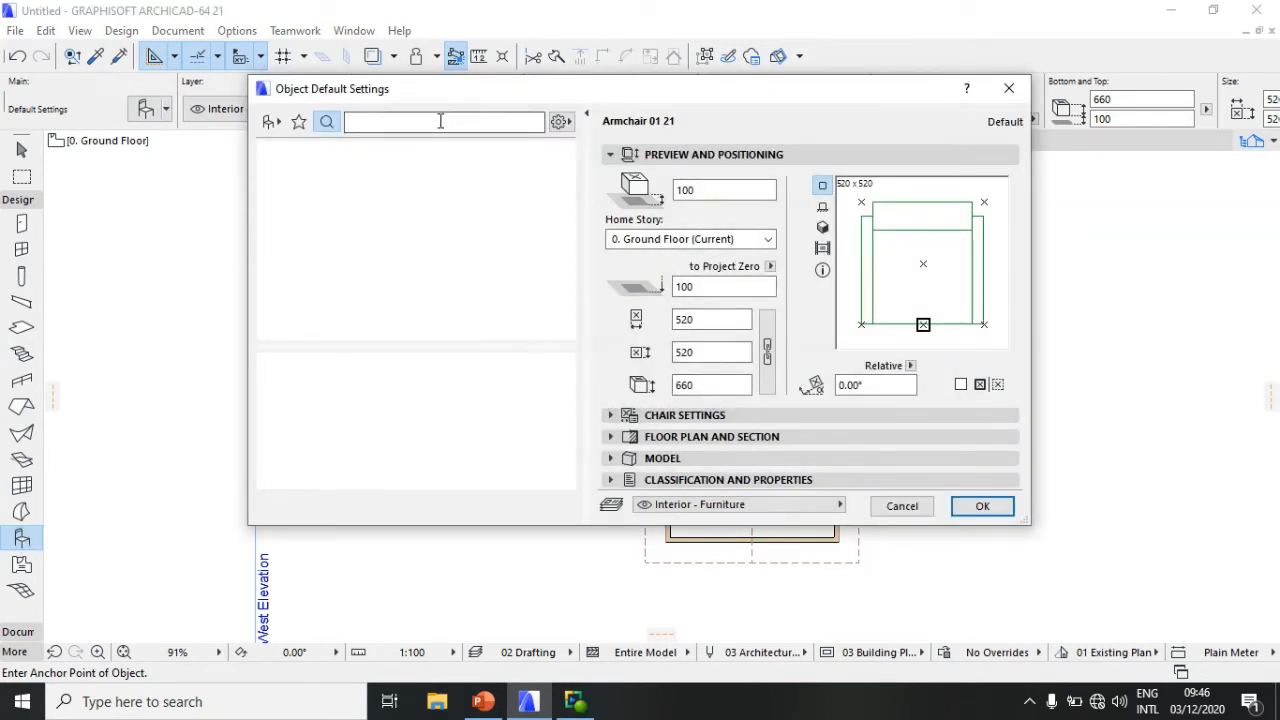
# Step: Choose Column Architectural 21 from the Structural Elements 21 folder of 1.4 Building Structures 21 in the object library
pyautogui.click(281, 127)
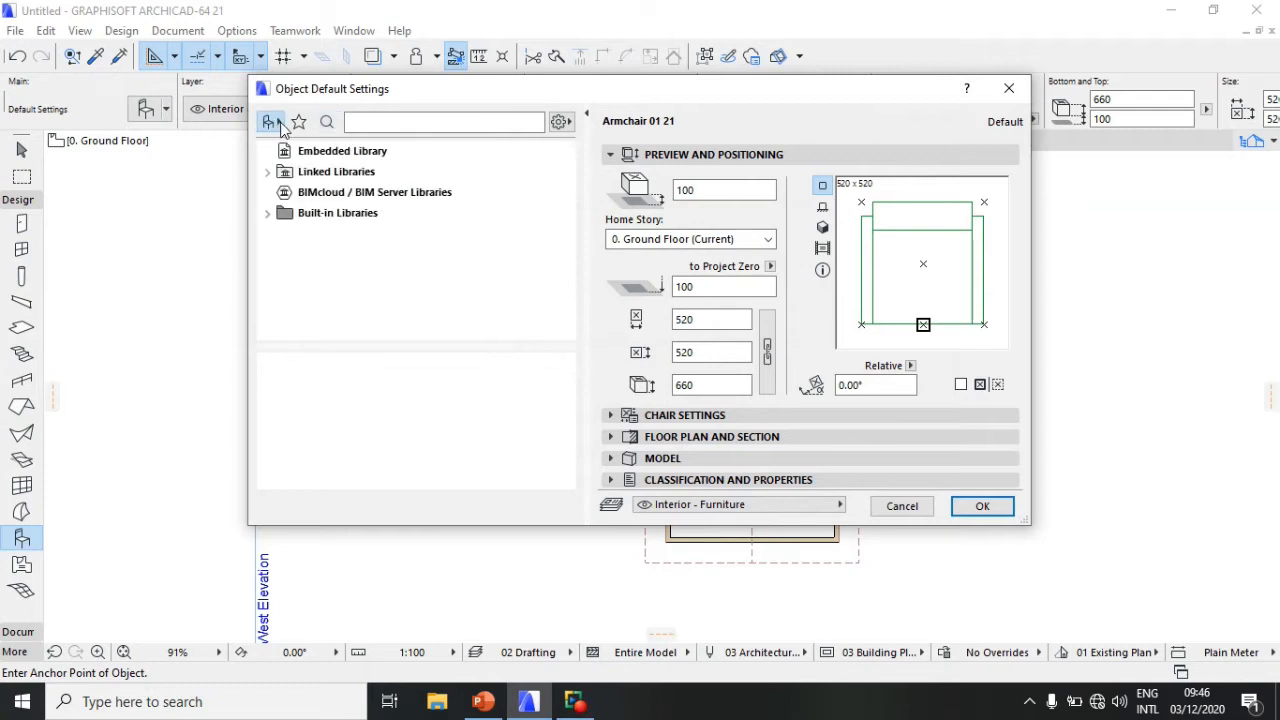
pyautogui.scroll(-3, 406, 380)
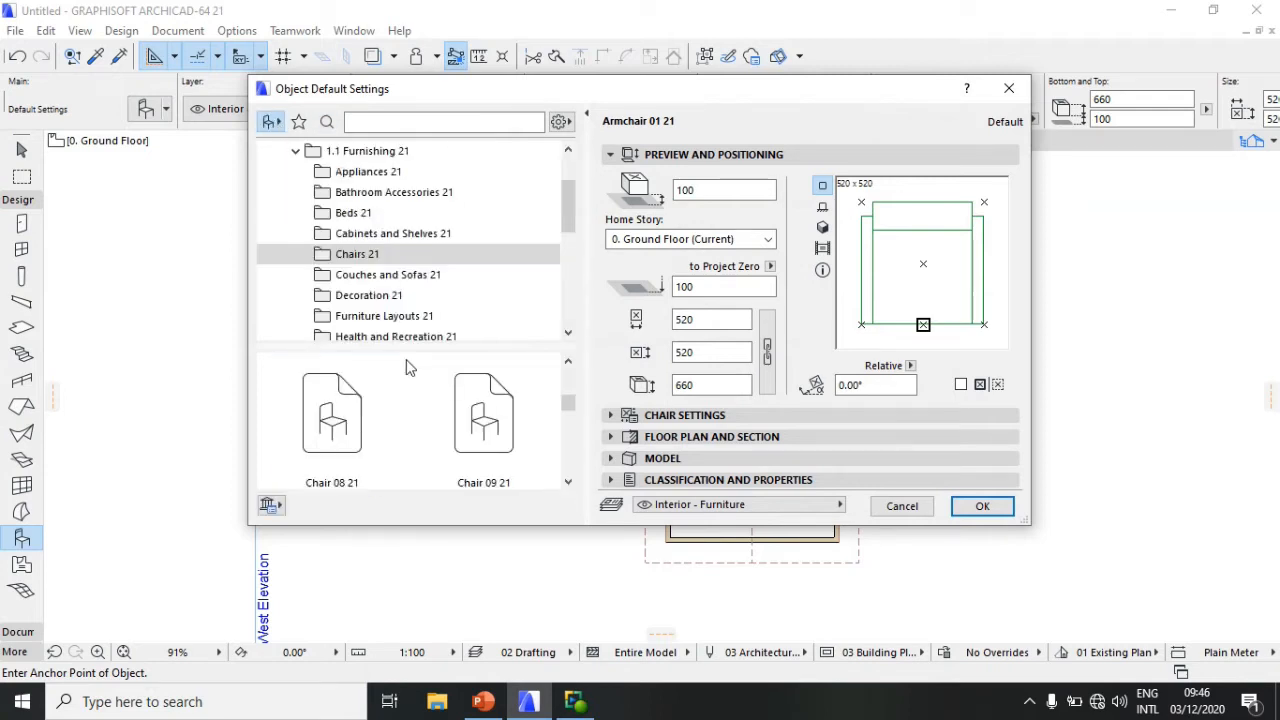
pyautogui.scroll(-10, 413, 240)
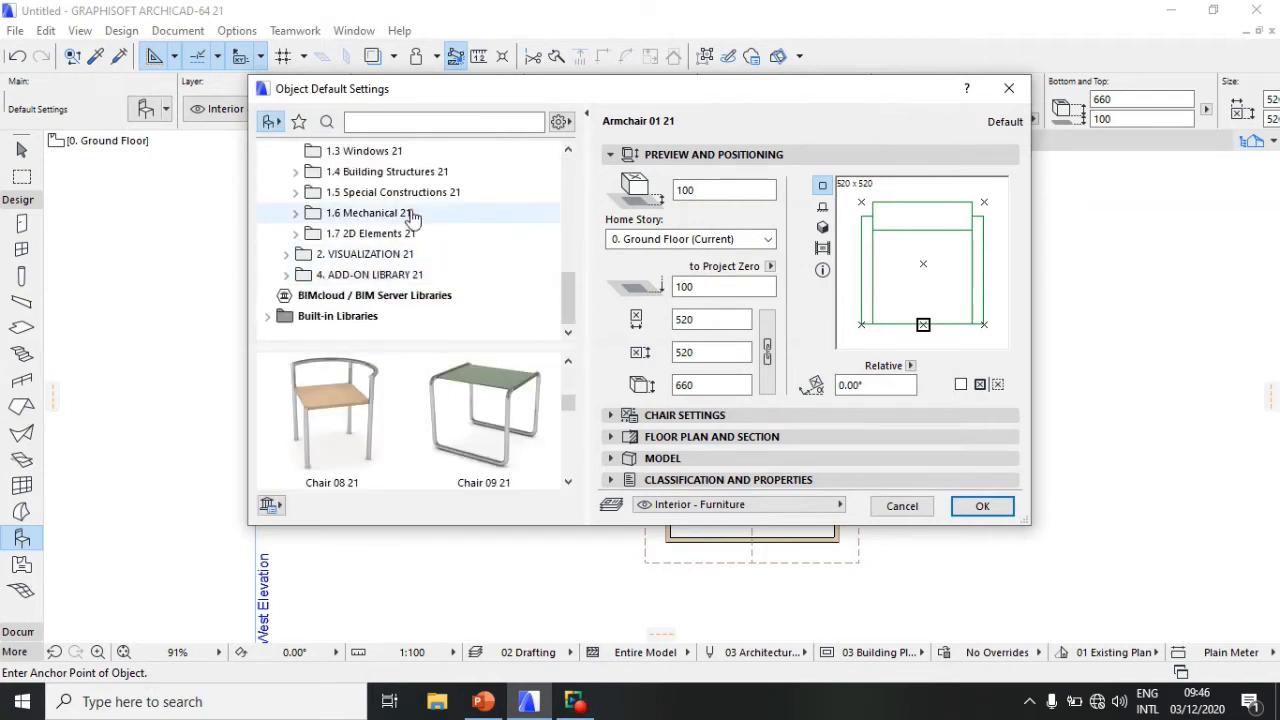
pyautogui.click(430, 193)
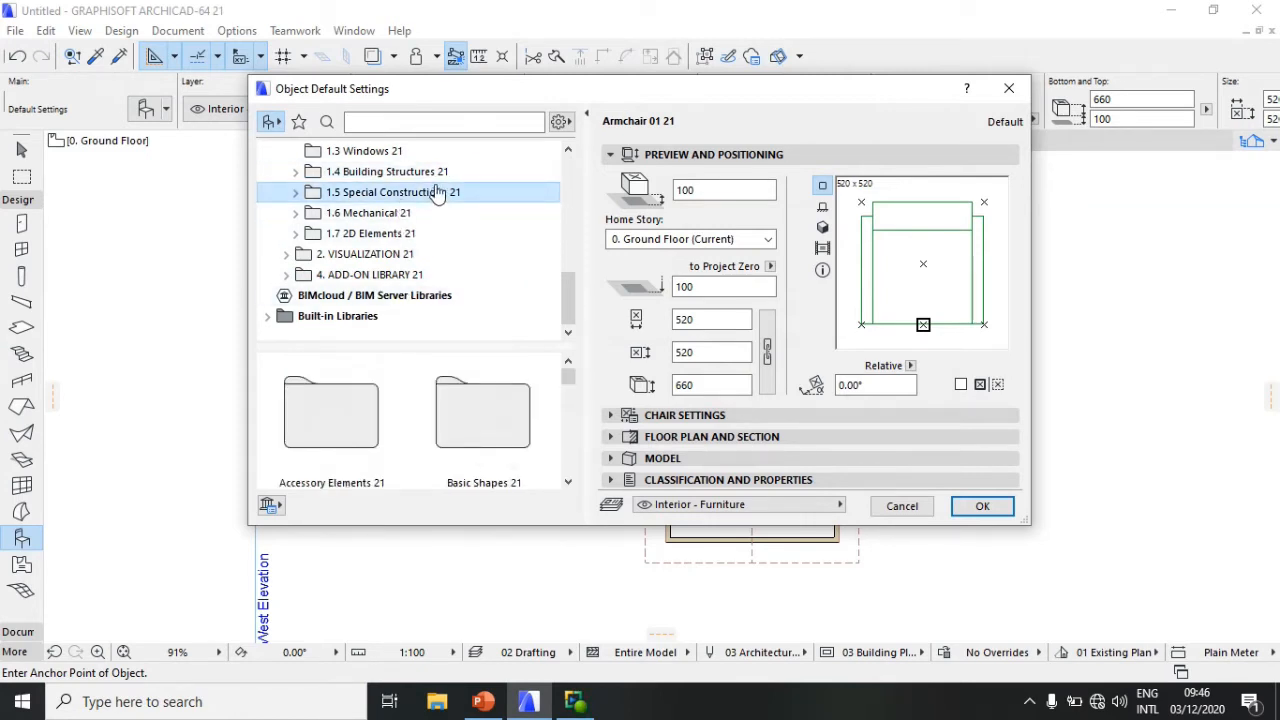
pyautogui.doubleClick(440, 172)
pyautogui.click(375, 273)
pyautogui.click(380, 475)
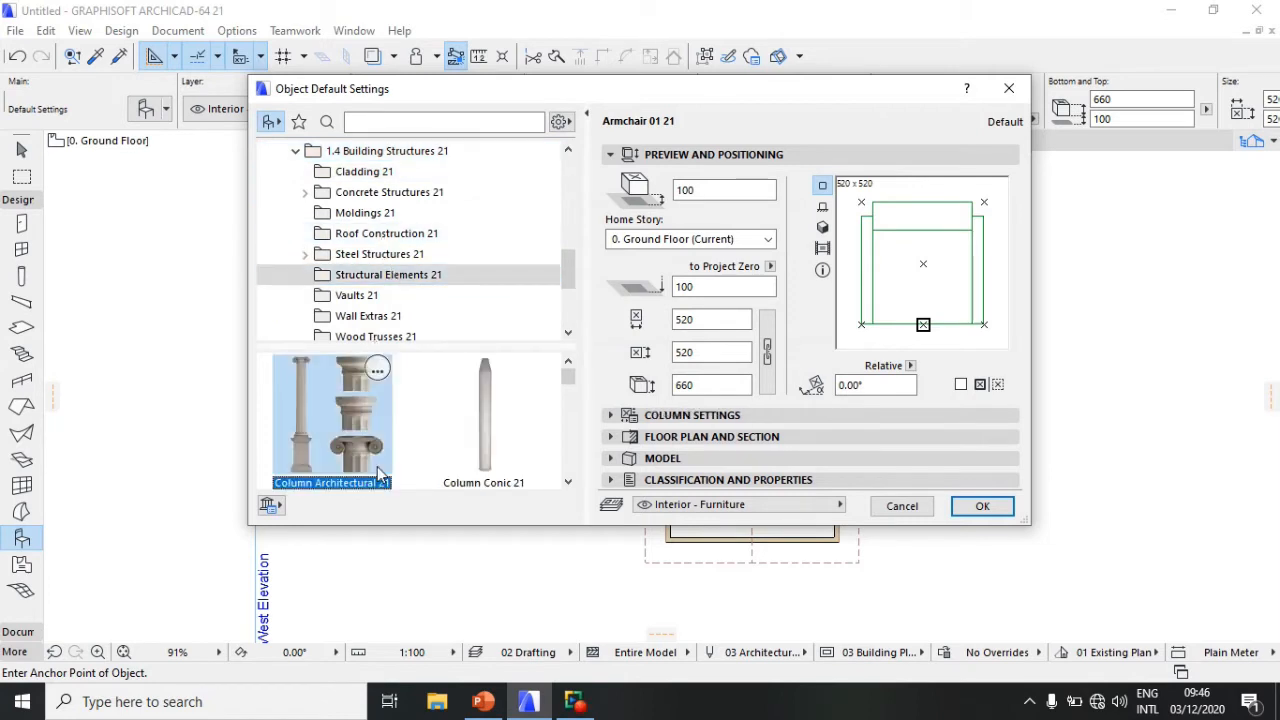
# Step: Set the architectural column's height to 2250
pyautogui.press('Tab')
pyautogui.press('Tab')
pyautogui.press('Tab')
pyautogui.write('2250')
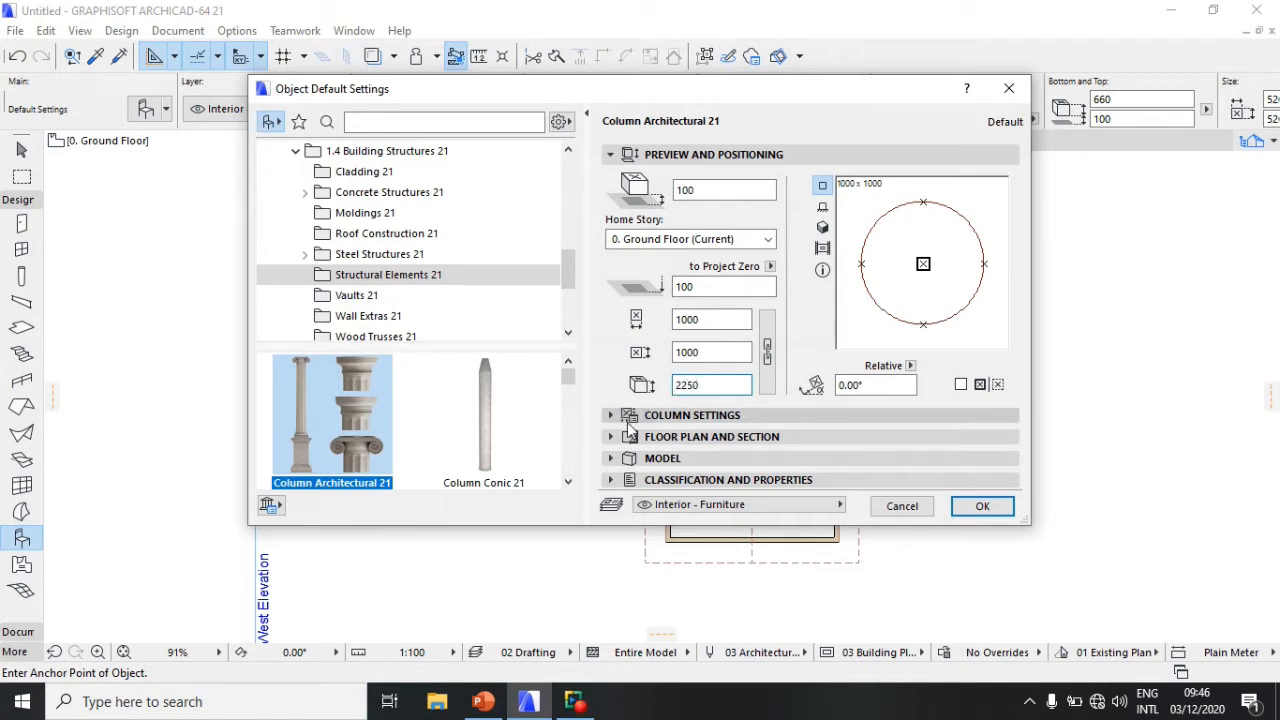
# Step: Set the column's base elevation to Project Zero to 0
pyautogui.doubleClick(707, 287)
pyautogui.write('10')
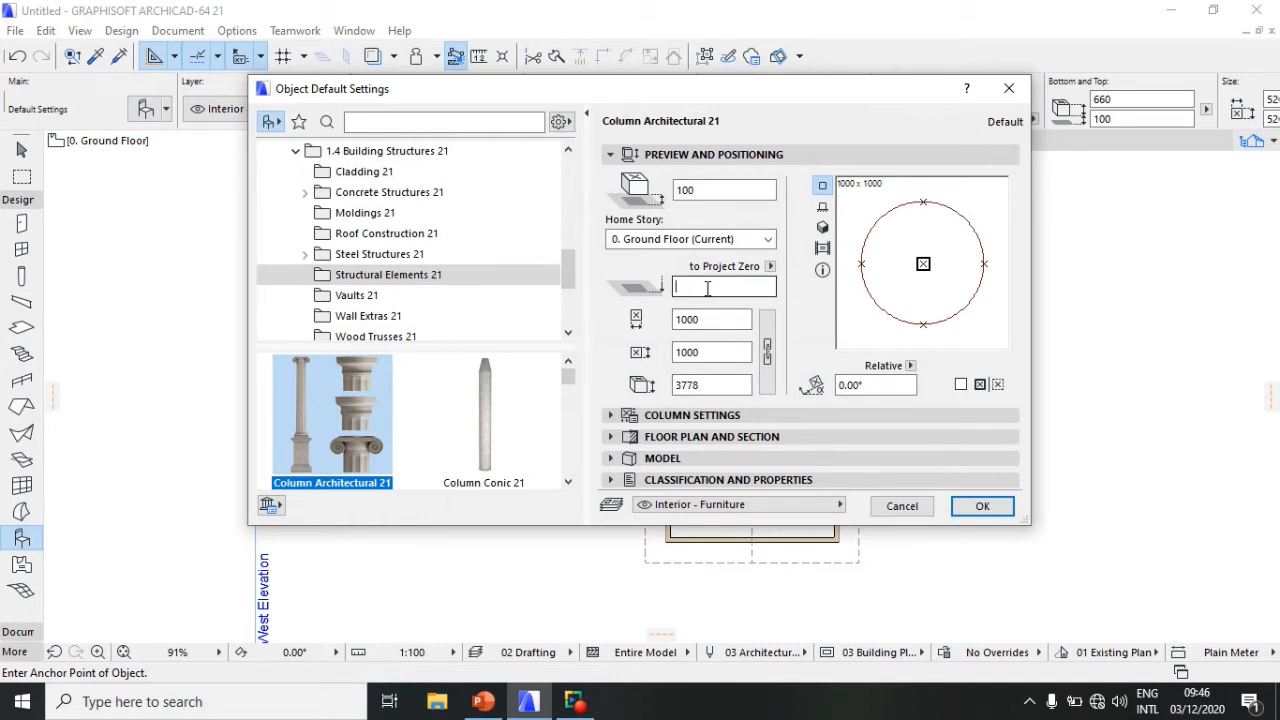
pyautogui.write('0')
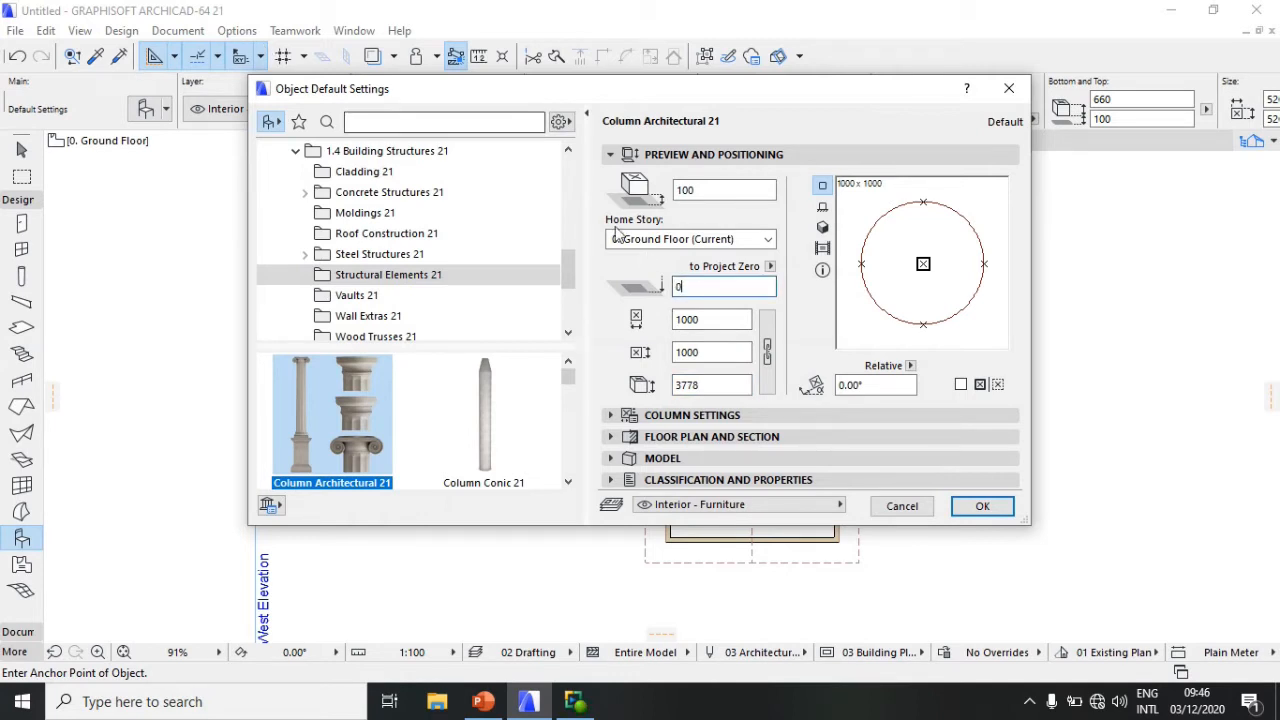
# Step: Set the column's plan dimensions to 250 by 250
pyautogui.click(720, 320)
pyautogui.doubleClick(720, 325)
pyautogui.write('1')
pyautogui.write('250')
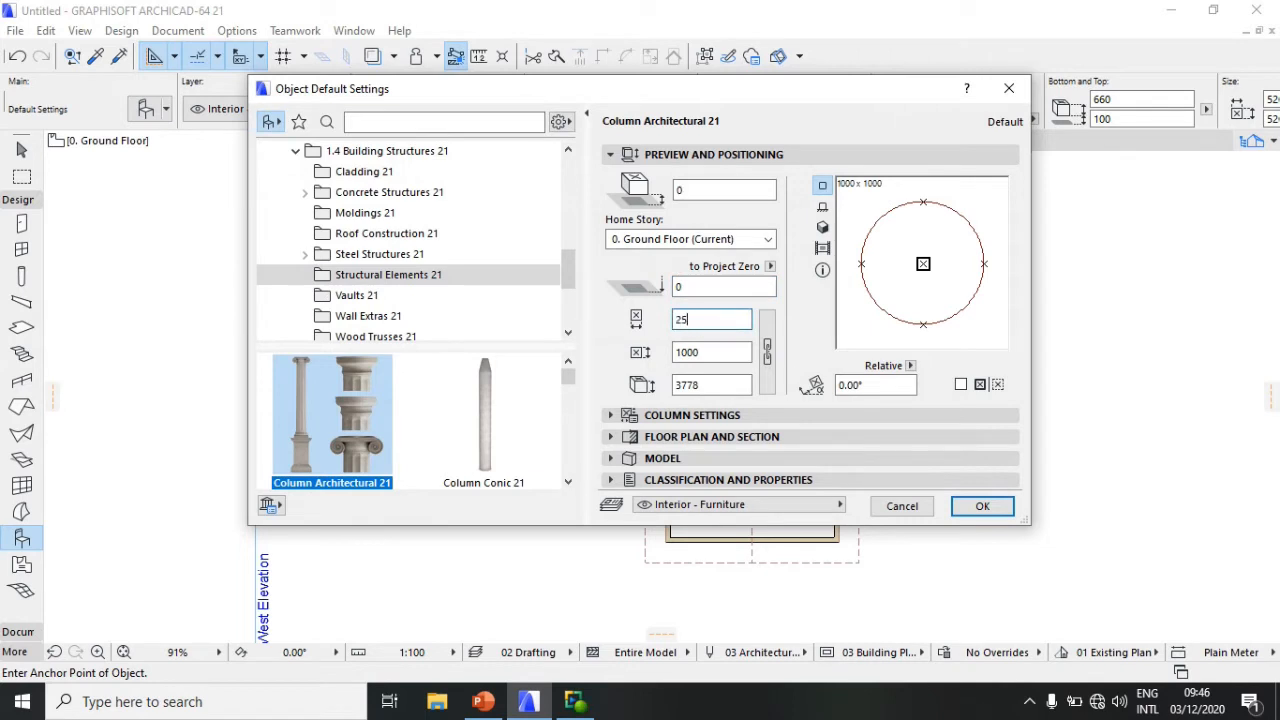
pyautogui.doubleClick(716, 351)
pyautogui.write('250')
# Step: Set the column's plan dimensions to 200 by 200
pyautogui.press('BackSpace')
pyautogui.press('BackSpace')
pyautogui.press('BackSpace')
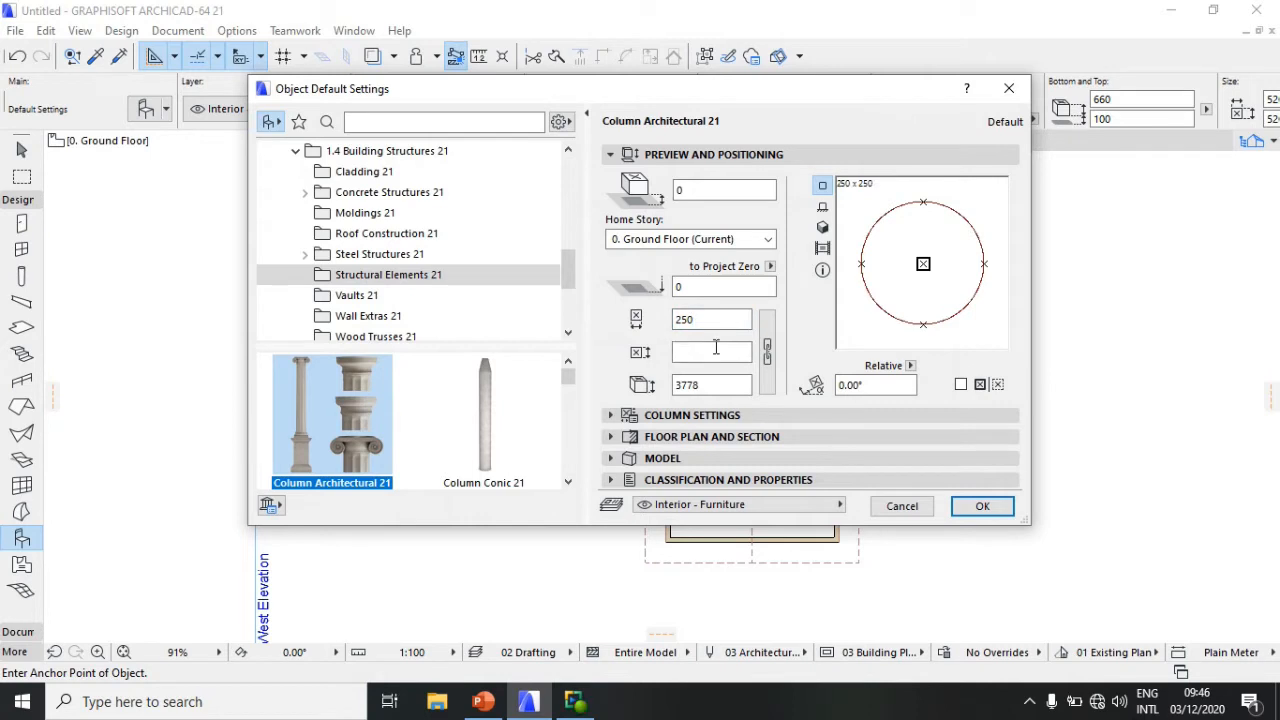
pyautogui.write('200')
pyautogui.doubleClick(712, 318)
pyautogui.write('200')
# Step: Set the column's height to 2250 and accept the object's default settings
pyautogui.click(704, 386)
pyautogui.press('BackSpace')
pyautogui.press('BackSpace')
pyautogui.press('BackSpace')
pyautogui.press('BackSpace')
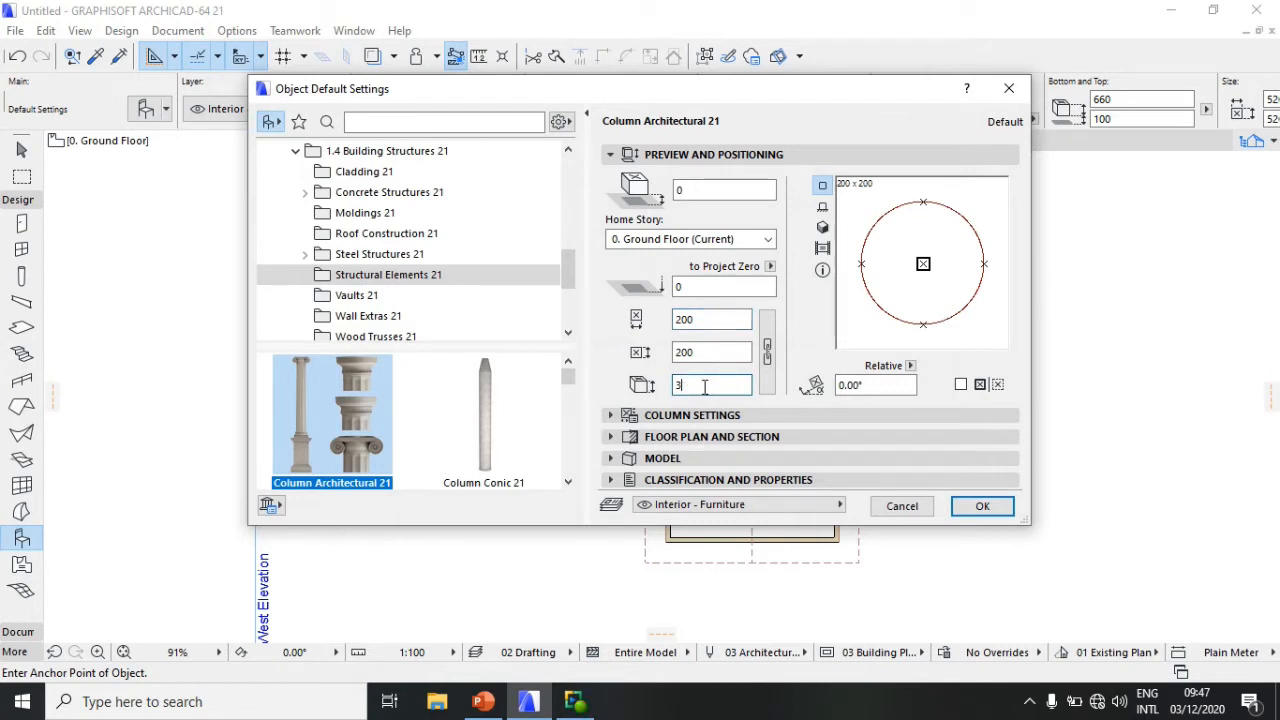
pyautogui.write('2250')
pyautogui.click(983, 506)
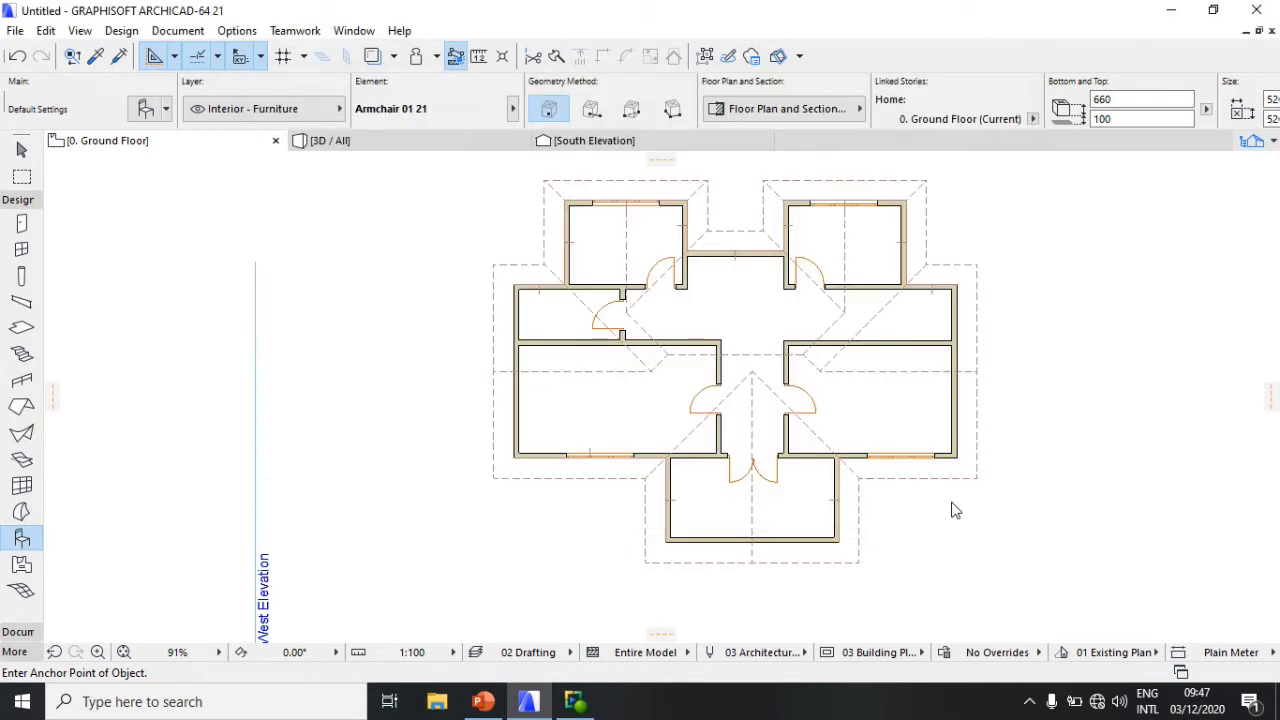
# Step: Place an architectural column at each of the two front corners of the porch, centred on the wall junctions
pyautogui.scroll(4, 851, 460)
pyautogui.scroll(-2, 851, 455)
pyautogui.scroll(2, 851, 448)
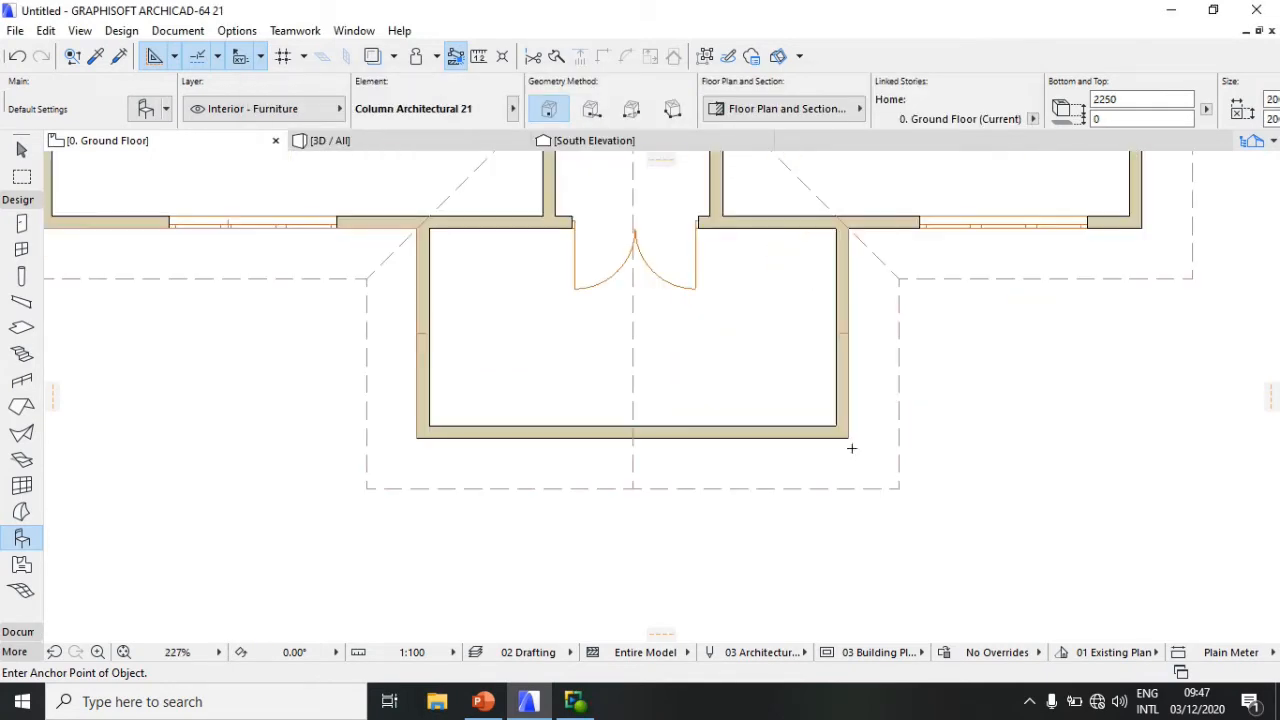
pyautogui.click(842, 429)
pyautogui.click(424, 430)
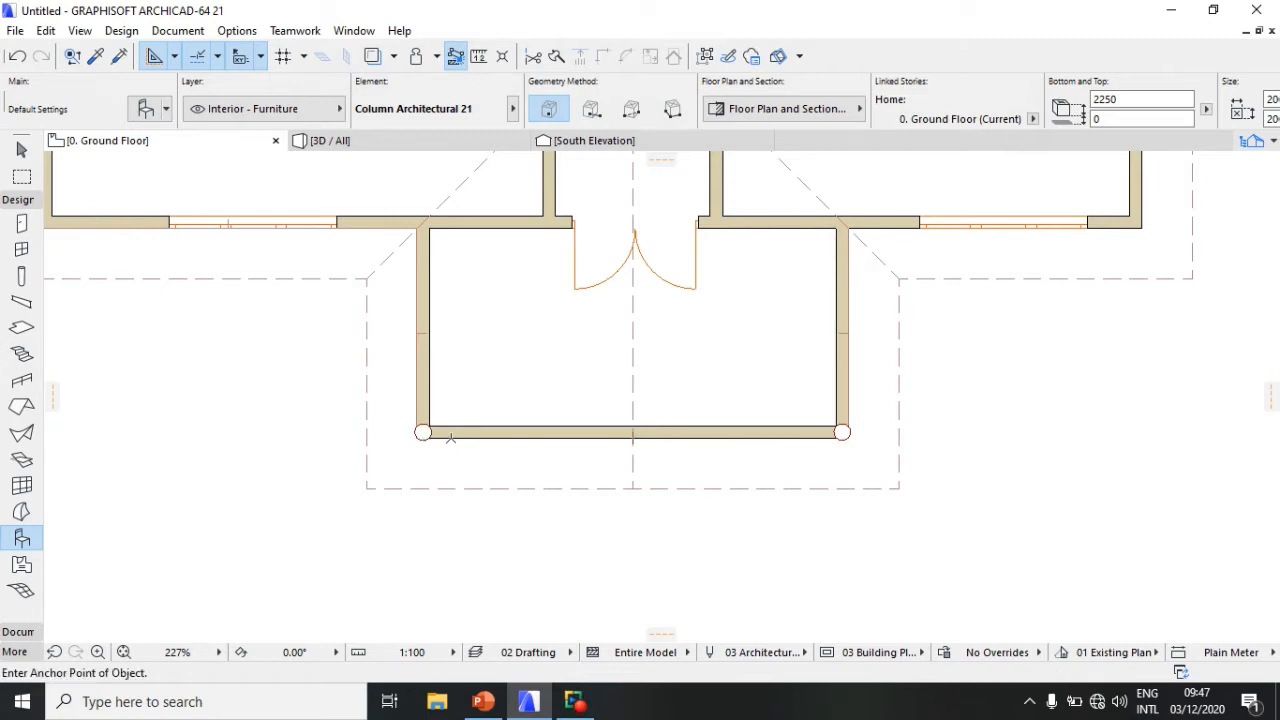
# Step: Try a third column on the porch's front wall just right of the left corner column, and undo it
pyautogui.click(445, 432)
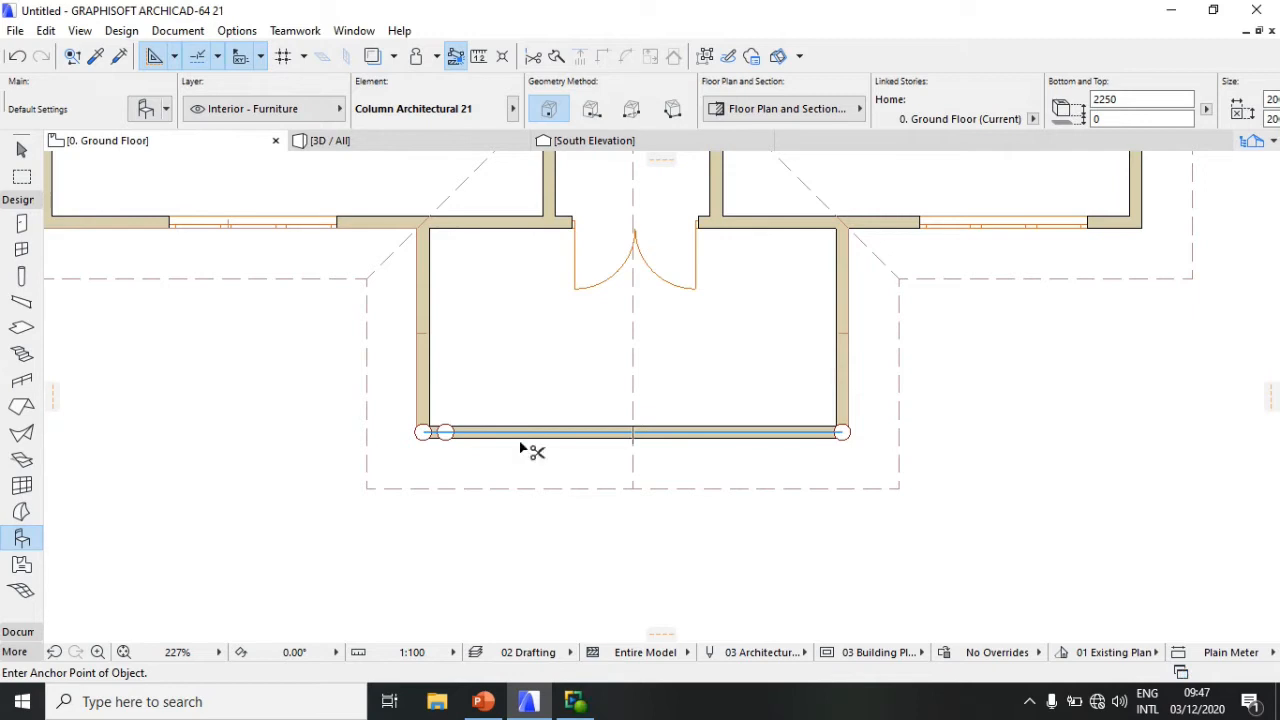
pyautogui.hotkey('ctrl', 'z')
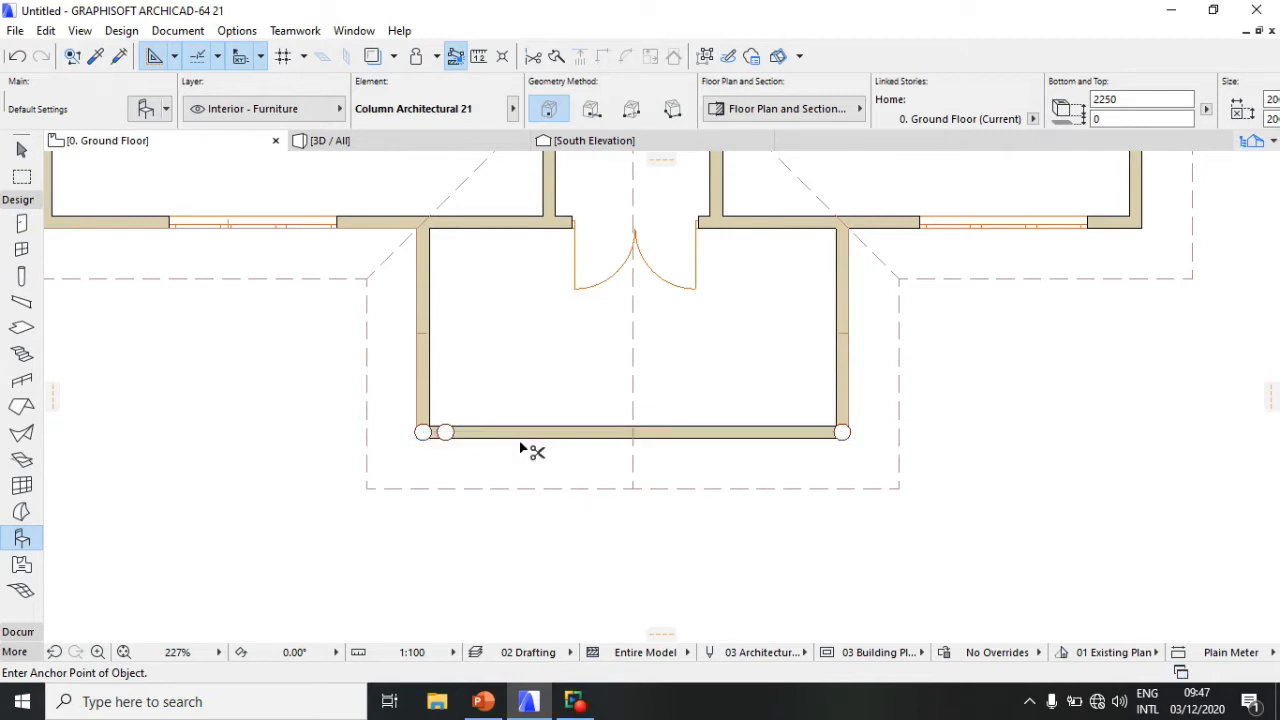
# Step: Draw a horizontal line of length 100 from the left corner column's centre rightward along the porch's front wall
pyautogui.click(17, 632)
pyautogui.click(30, 378)
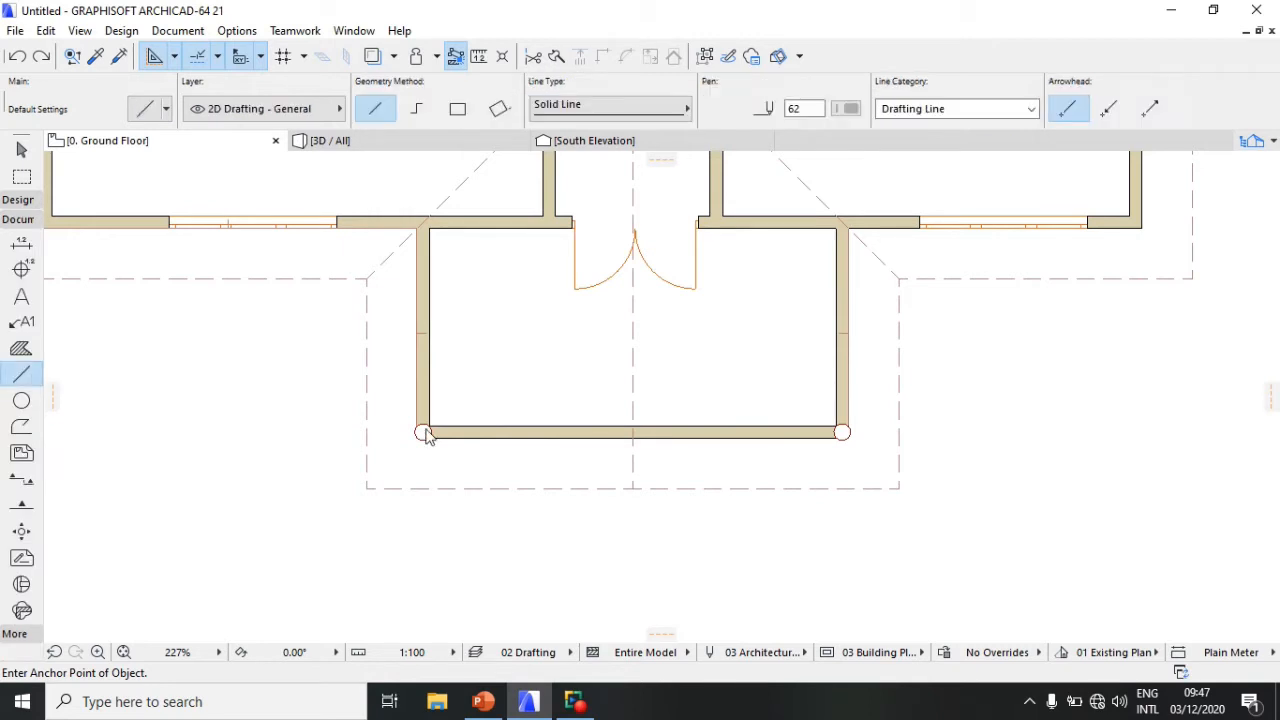
pyautogui.scroll(3, 423, 432)
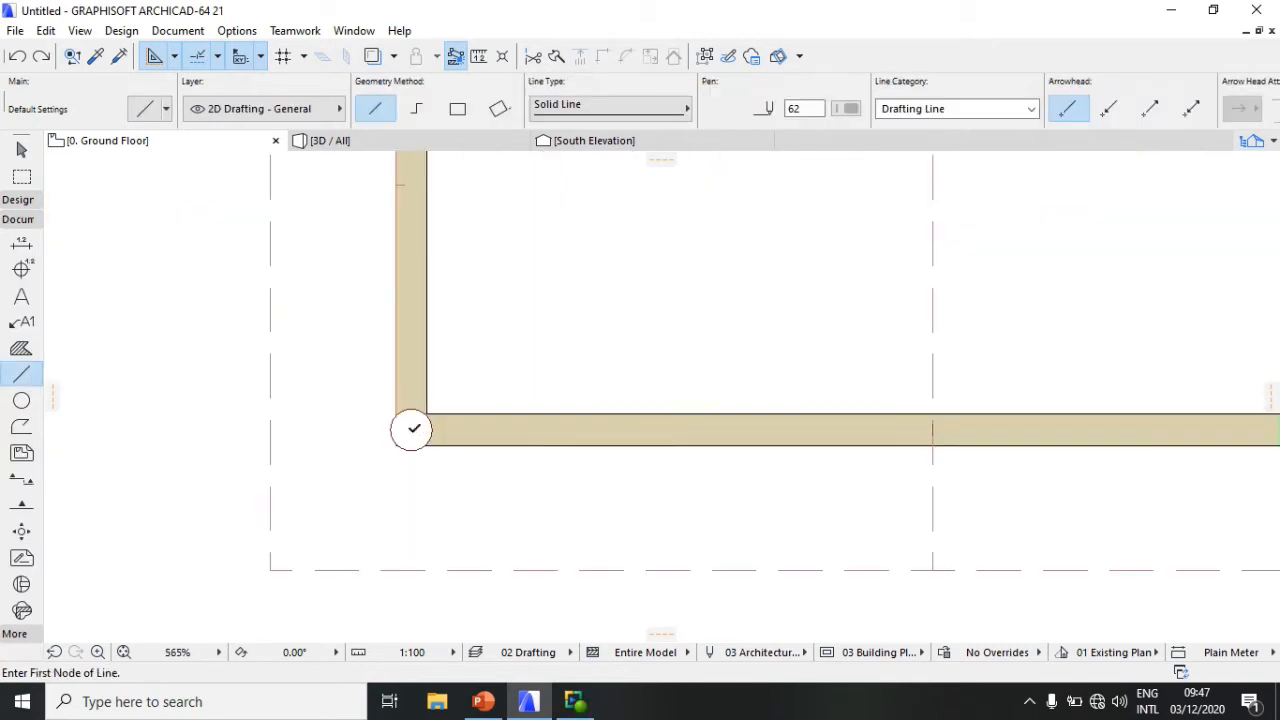
pyautogui.click(412, 430)
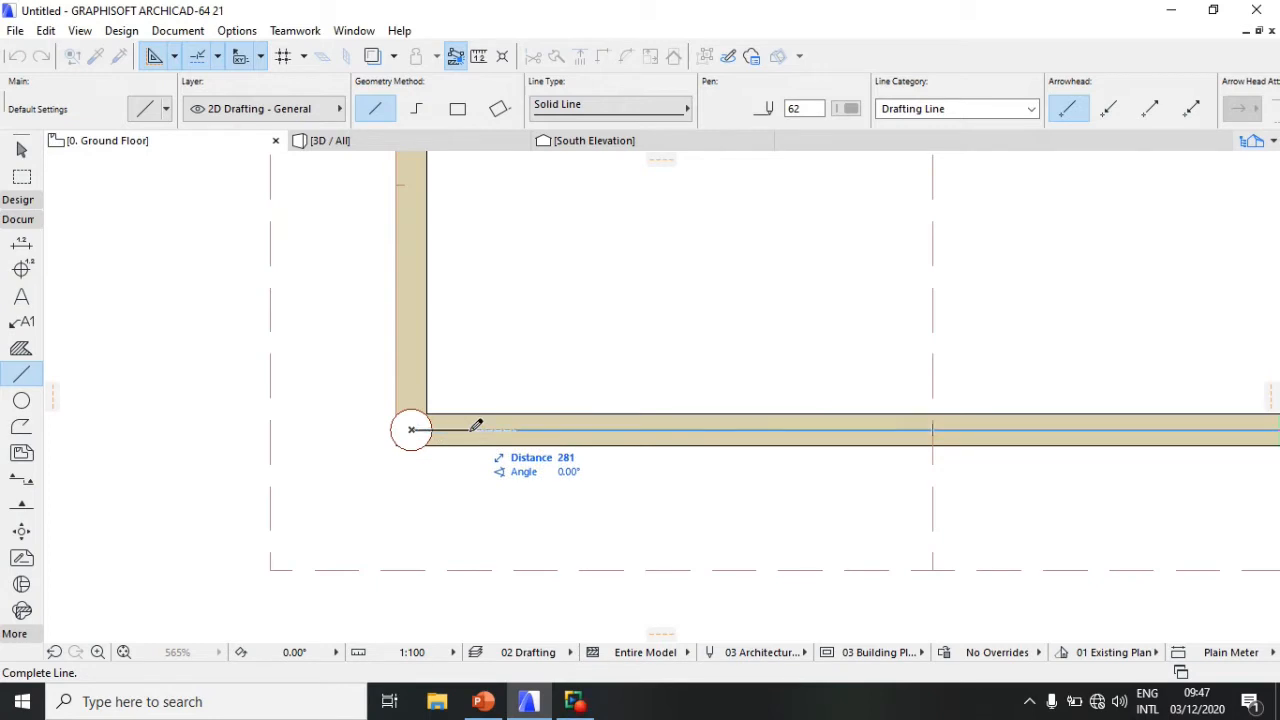
pyautogui.write('100')
pyautogui.press('Return')
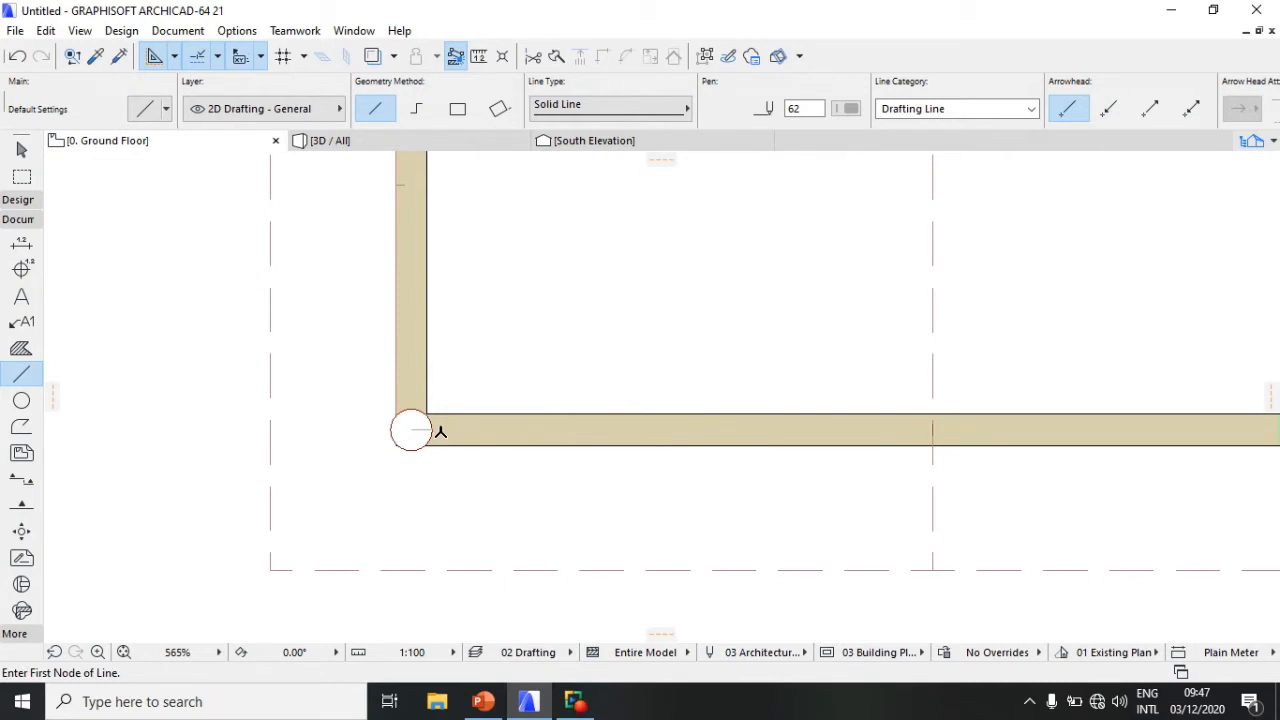
# Step: Extend the guide with a horizontal line of length 200 starting at the left column's right edge
pyautogui.scroll(2, 440, 432)
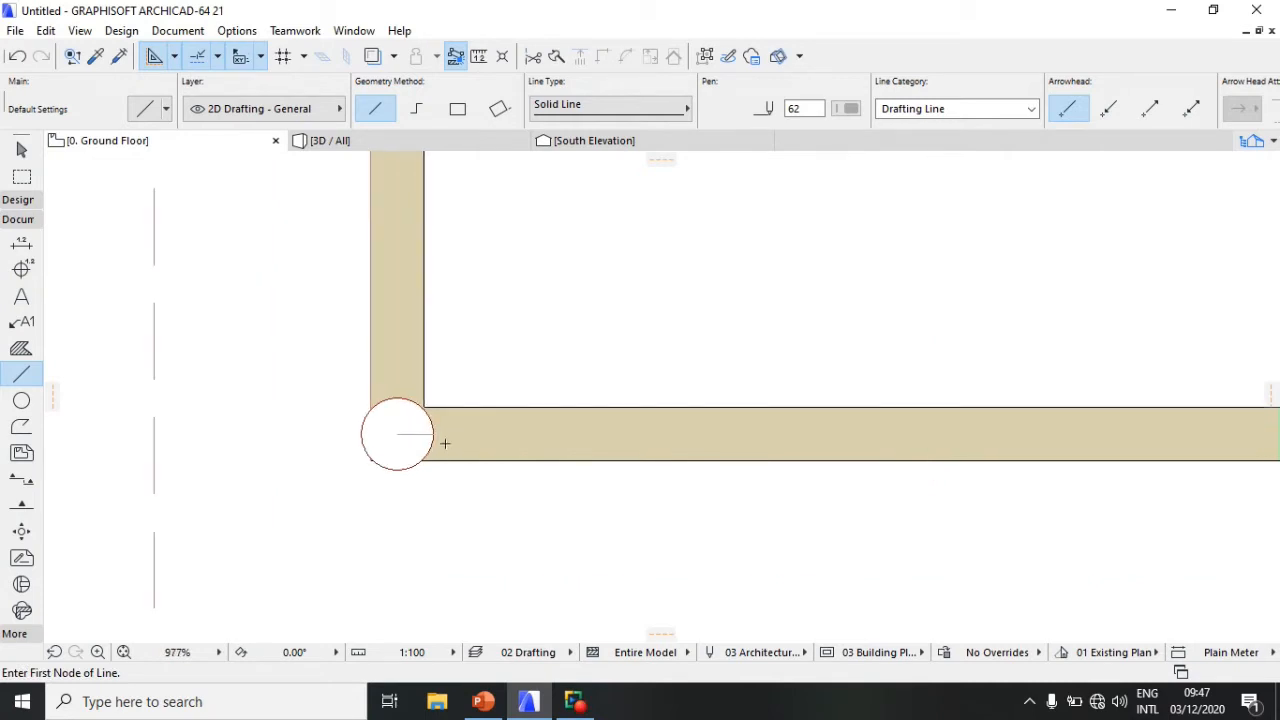
pyautogui.click(369, 441)
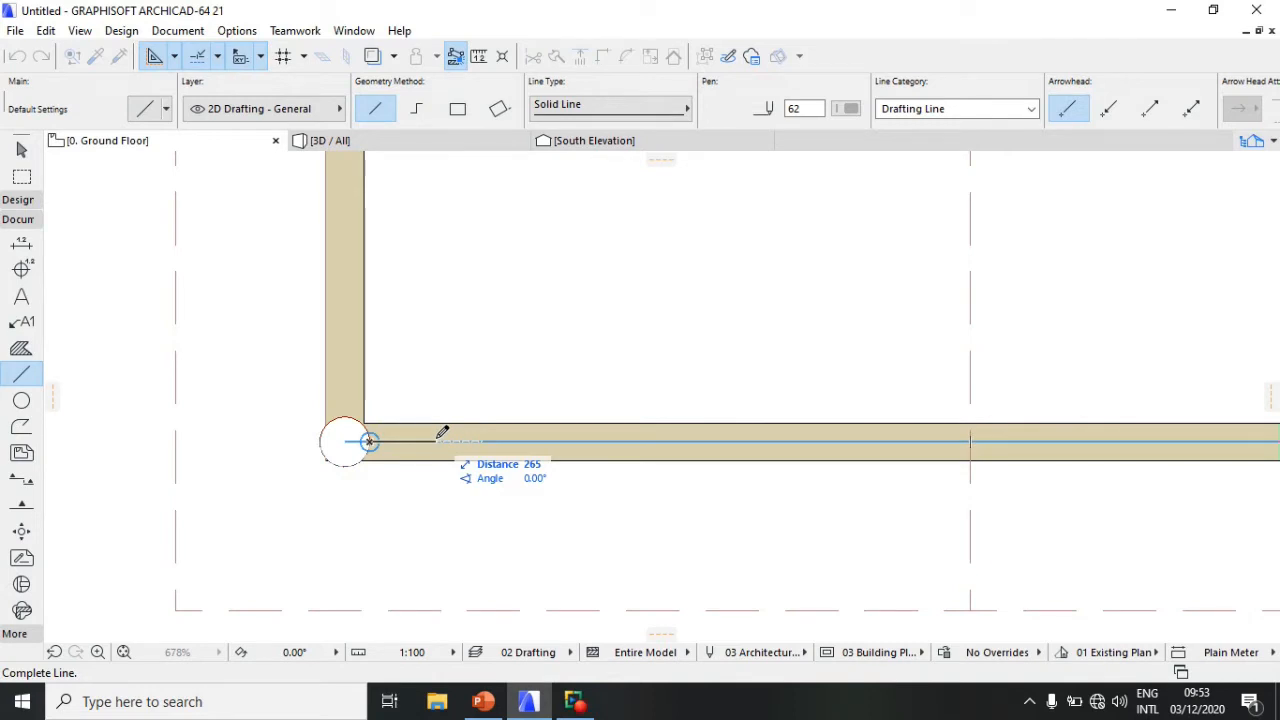
pyautogui.write('200')
pyautogui.press('Return')
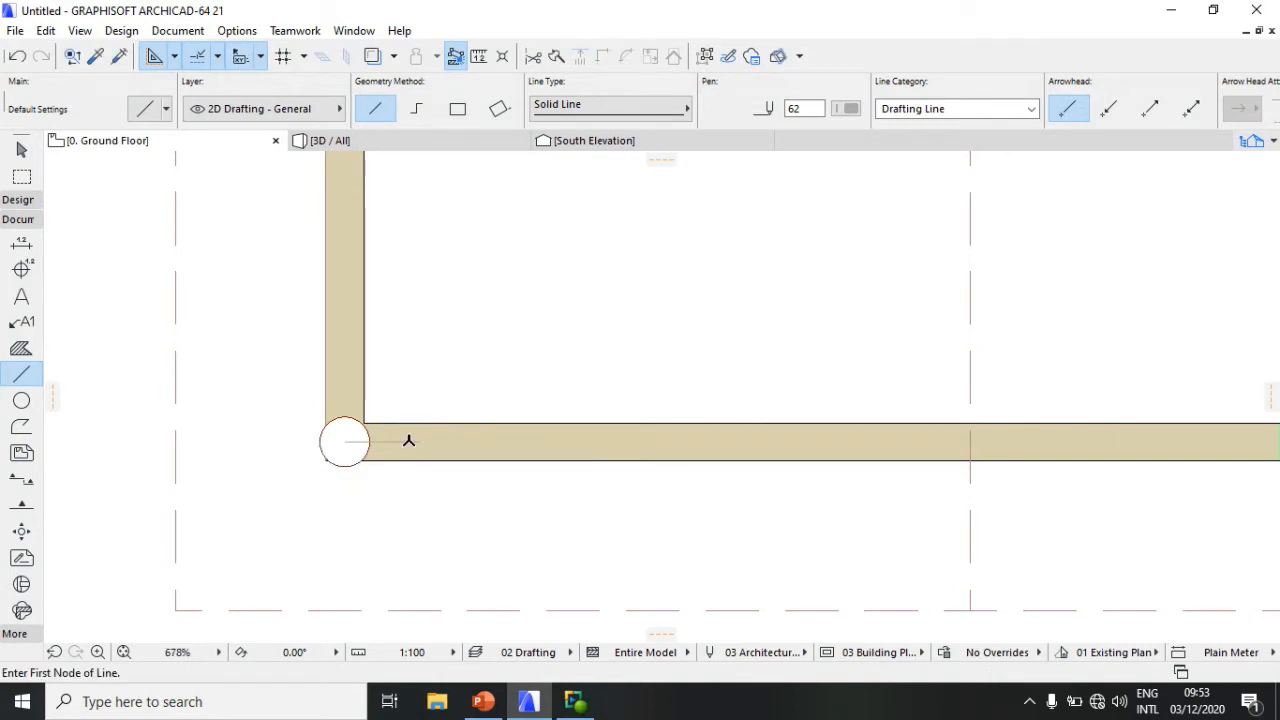
# Step: Place another architectural column on the centreline of the porch's front wall, near the guide line's right end
pyautogui.scroll(3, 410, 436)
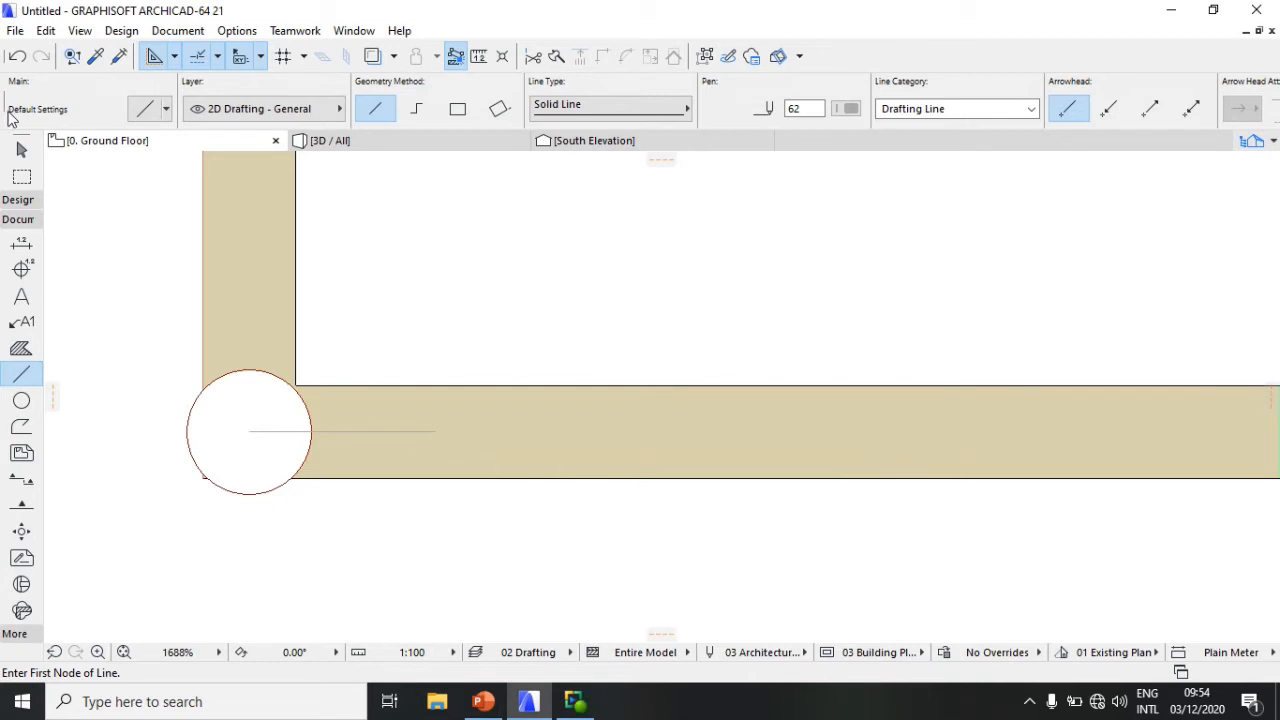
pyautogui.click(18, 200)
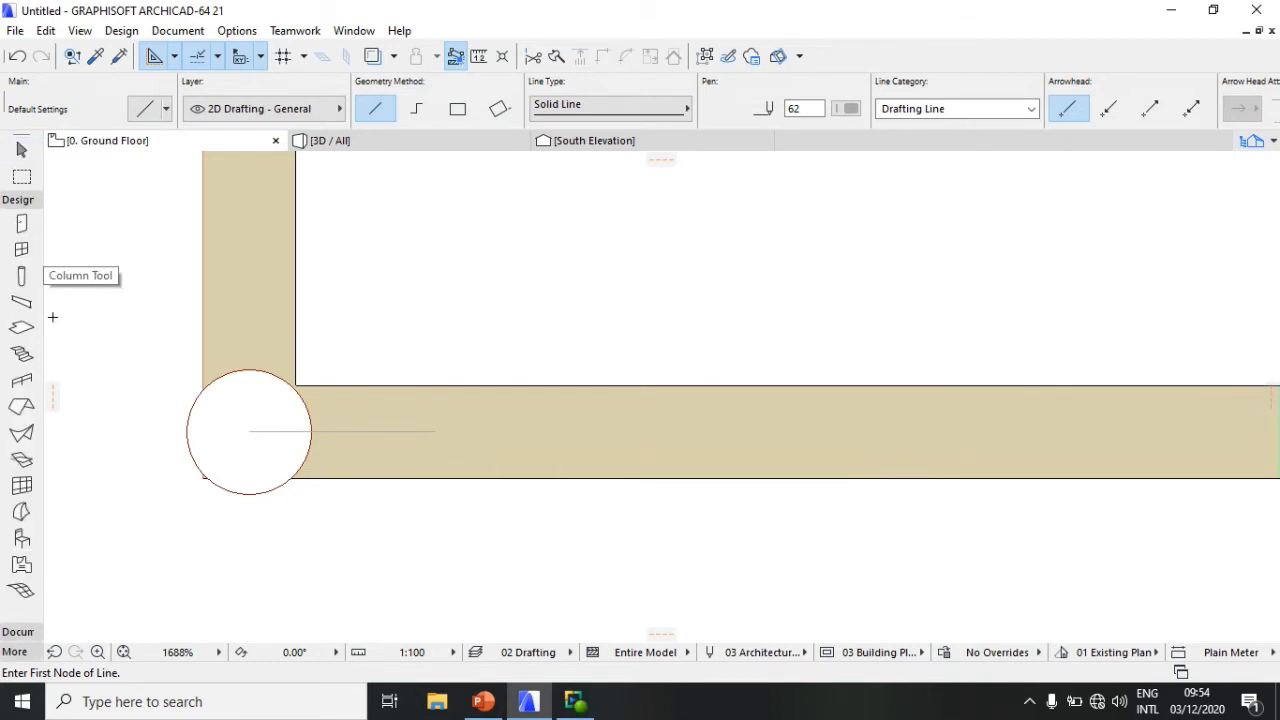
pyautogui.click(25, 543)
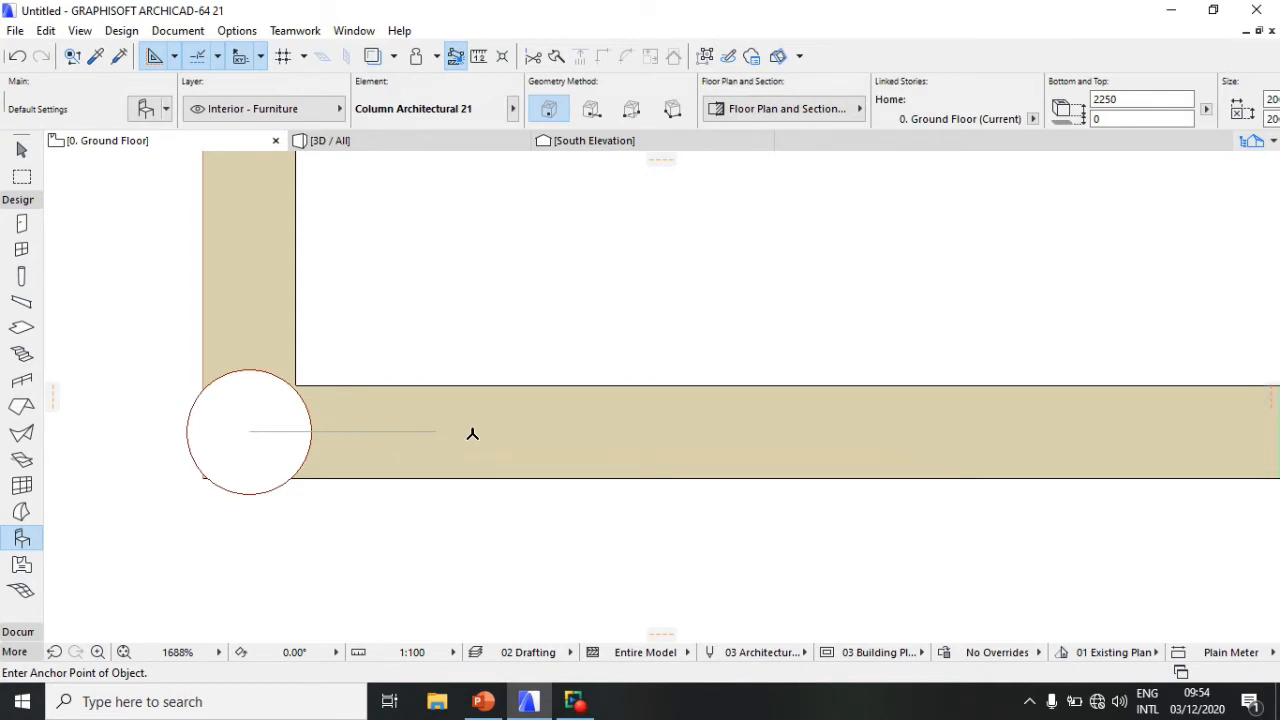
pyautogui.click(477, 432)
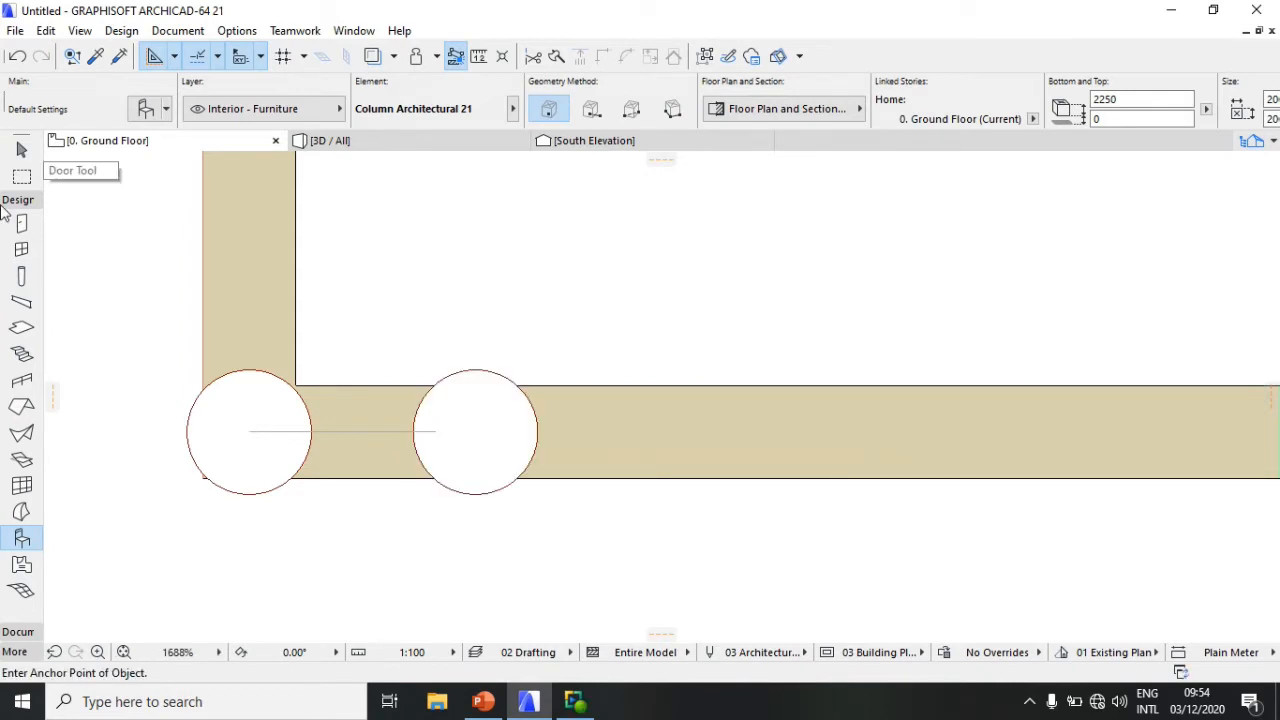
# Step: Move the second column on the porch's front wall about 100 to the right, so its left edge reaches its former centre
pyautogui.click(21, 149)
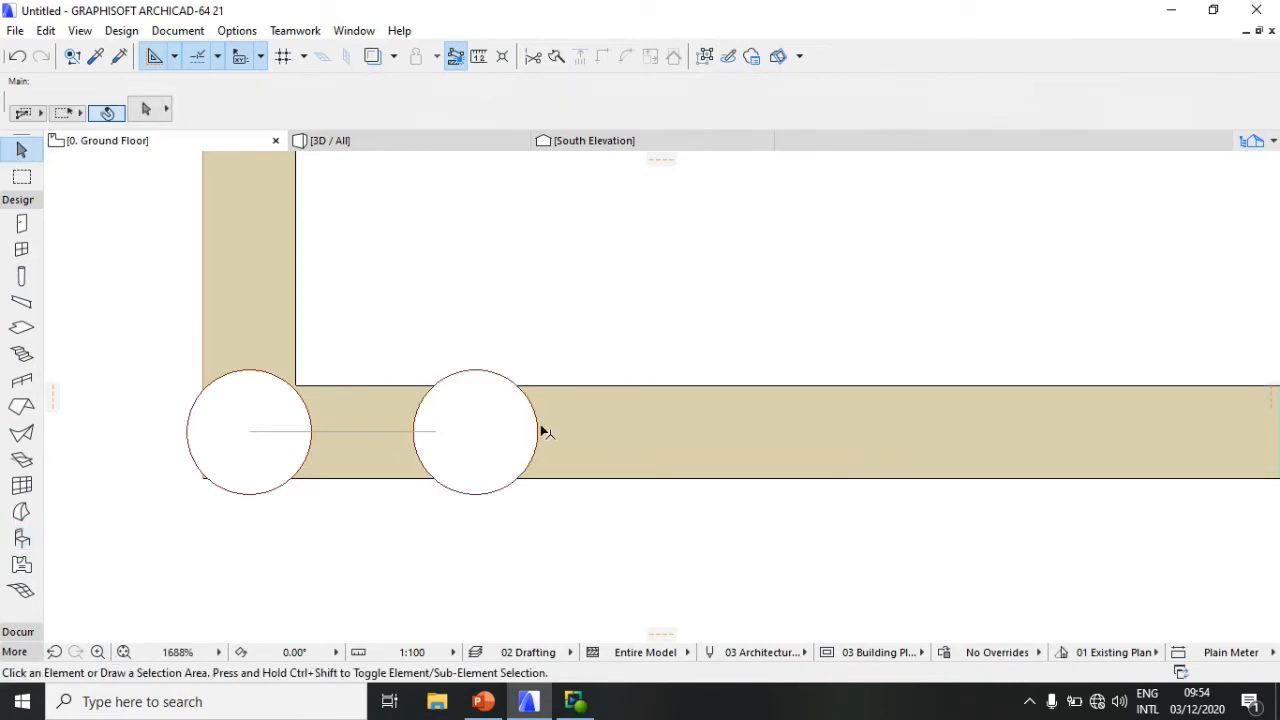
pyautogui.click(540, 432)
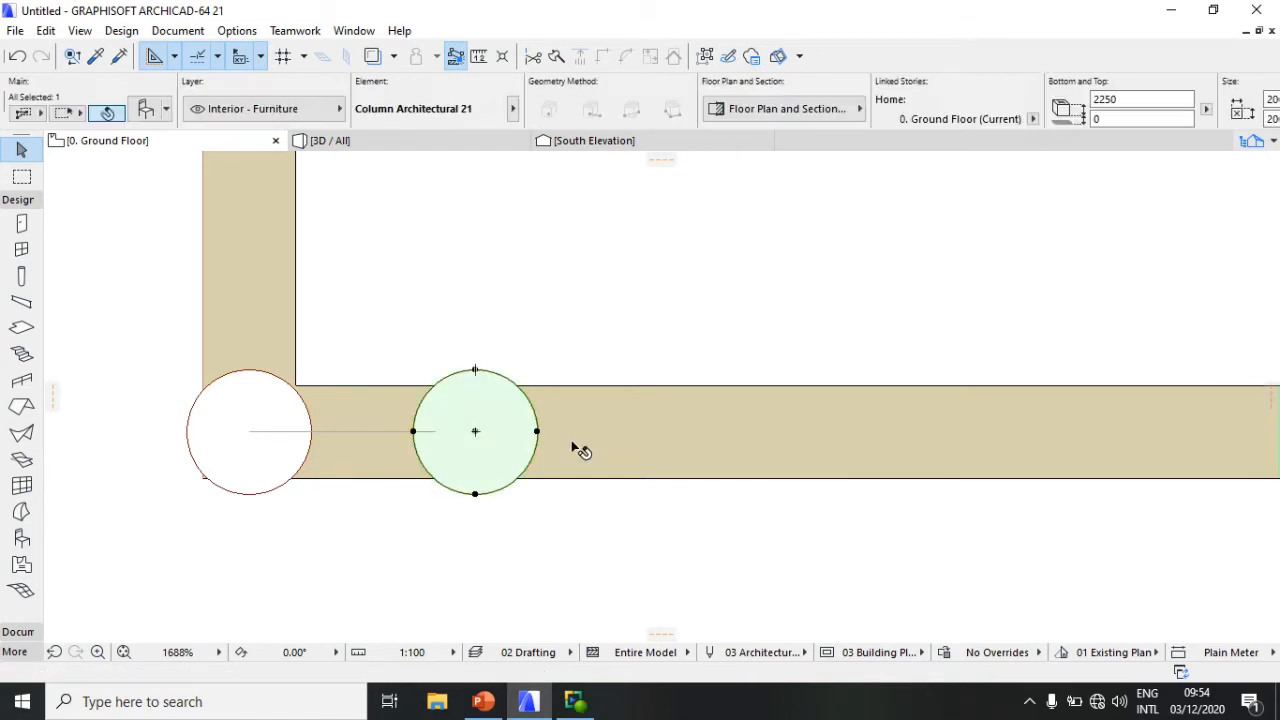
pyautogui.hotkey('ctrl', 'd')
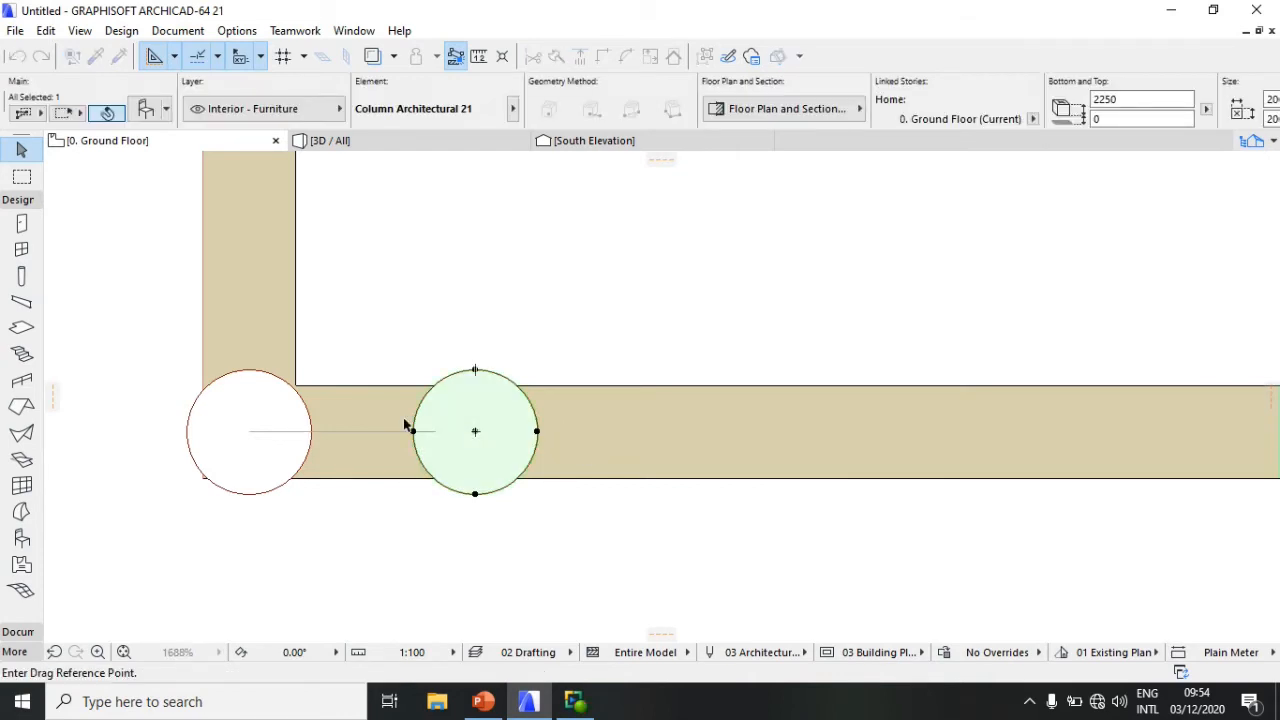
pyautogui.click(414, 432)
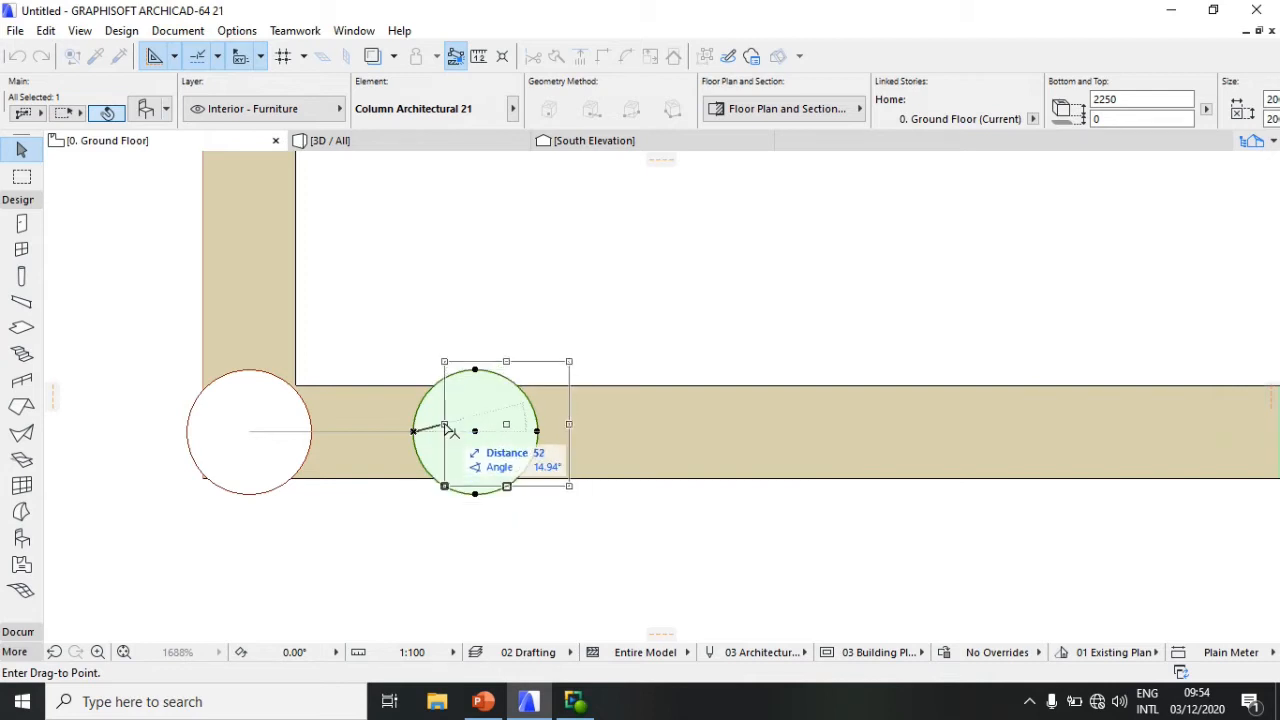
pyautogui.click(475, 432)
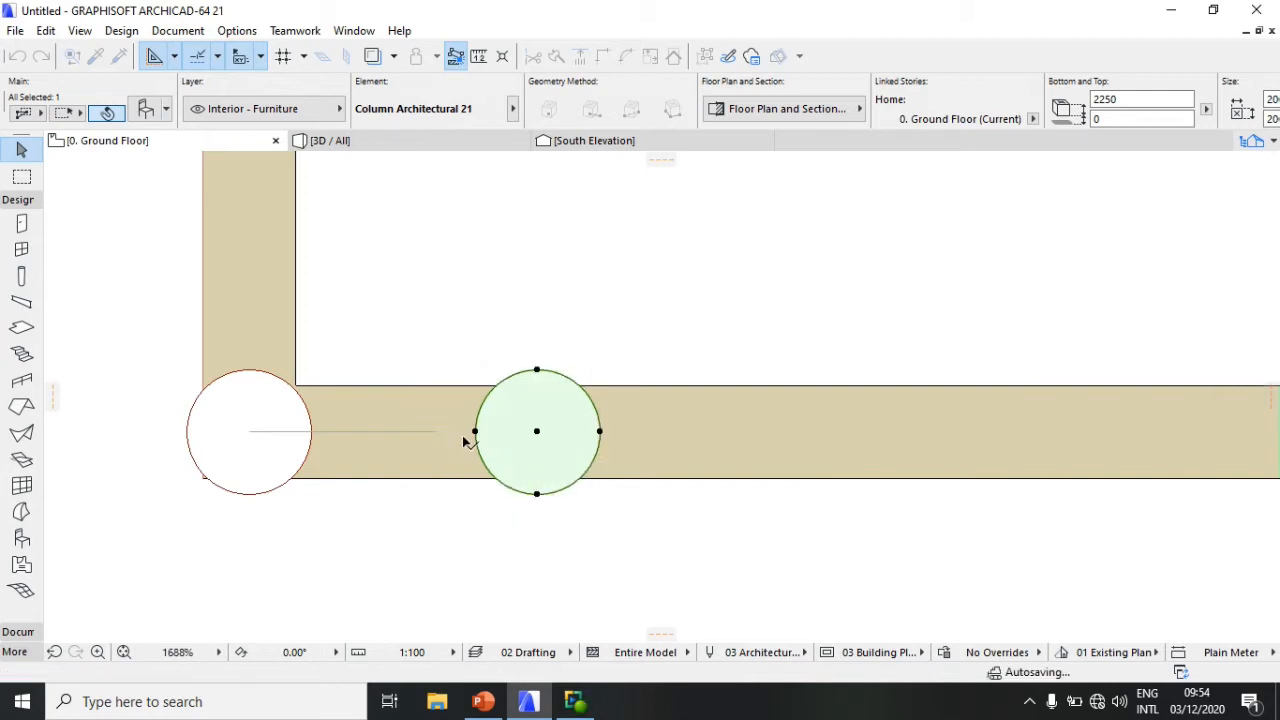
# Step: Try to stretch the moved column's left edge back to the guide line's right end
pyautogui.click(475, 432)
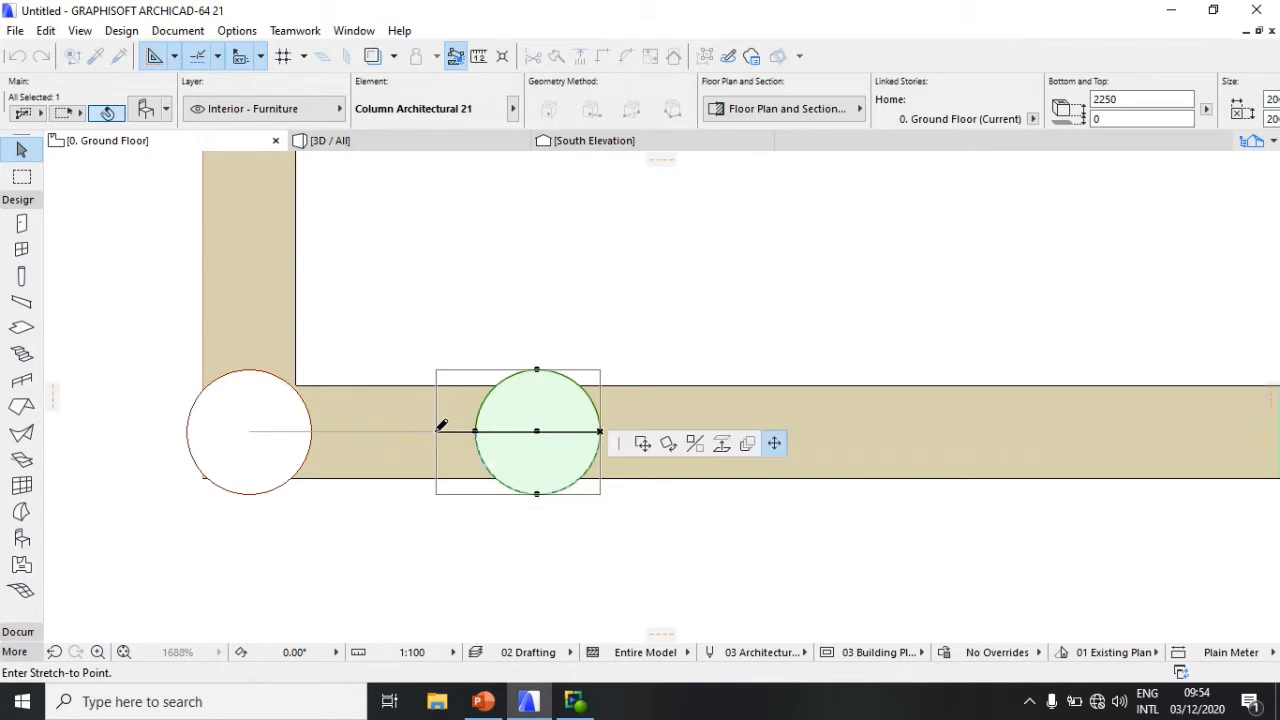
pyautogui.press('Escape')
pyautogui.scroll(-4, 430, 455)
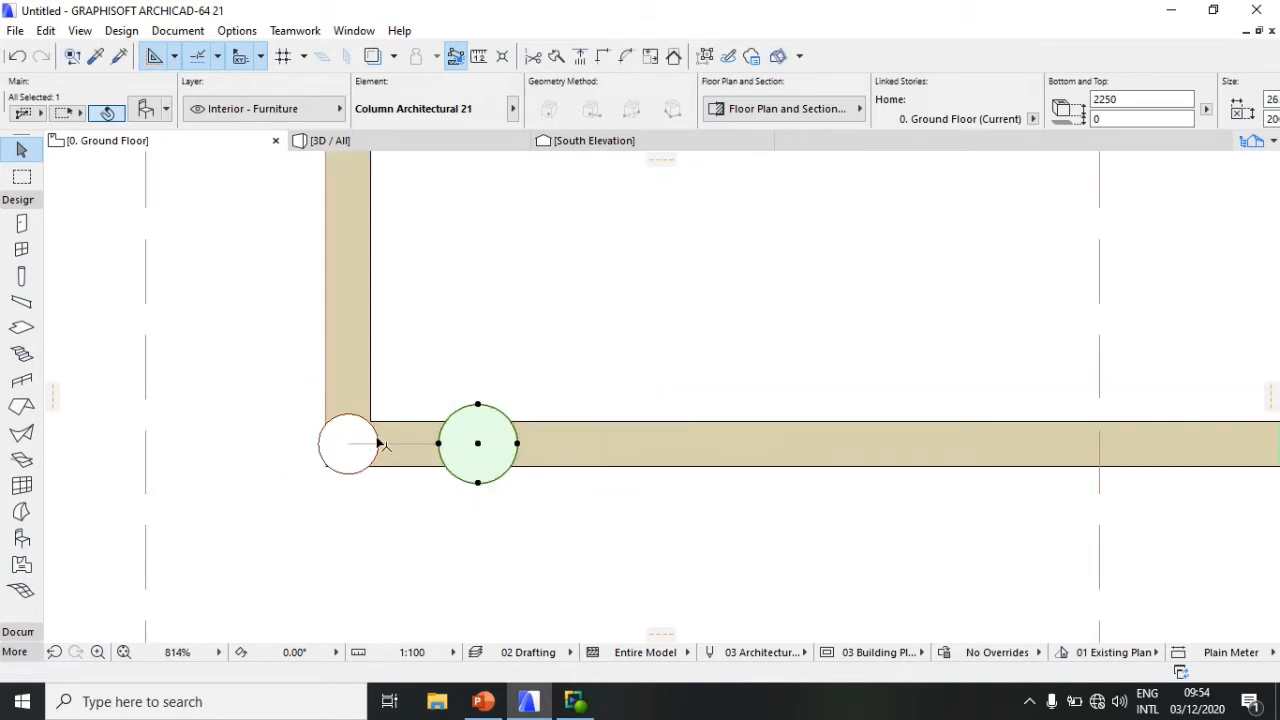
pyautogui.press('Escape')
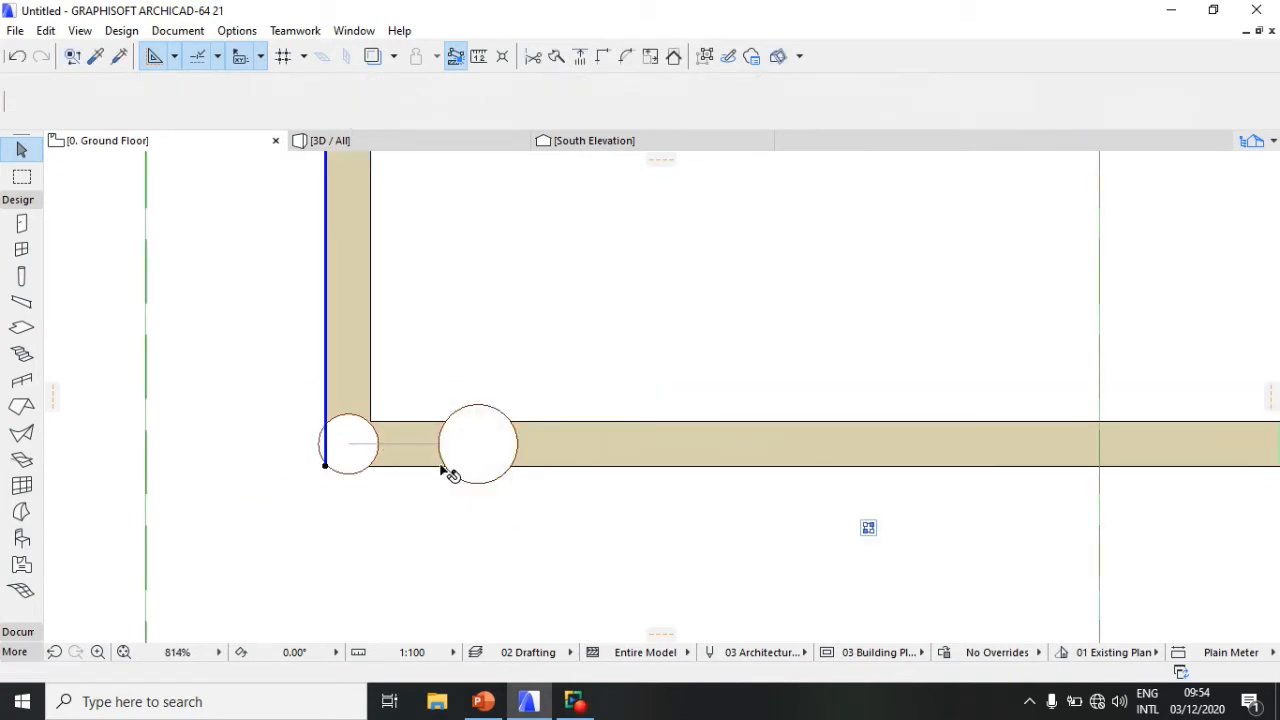
# Step: Try to transfer the left corner column's settings to the stretched column, and undo both the transfer and the stretch
pyautogui.click(95, 57)
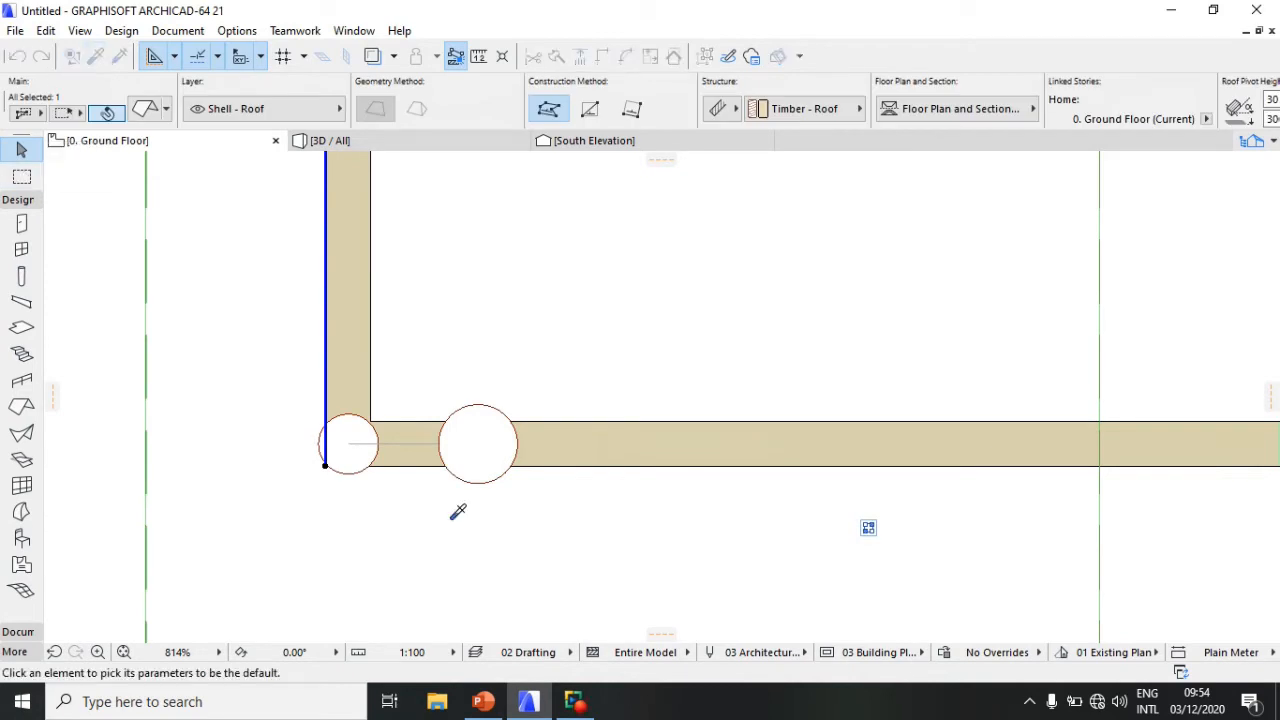
pyautogui.click(373, 414)
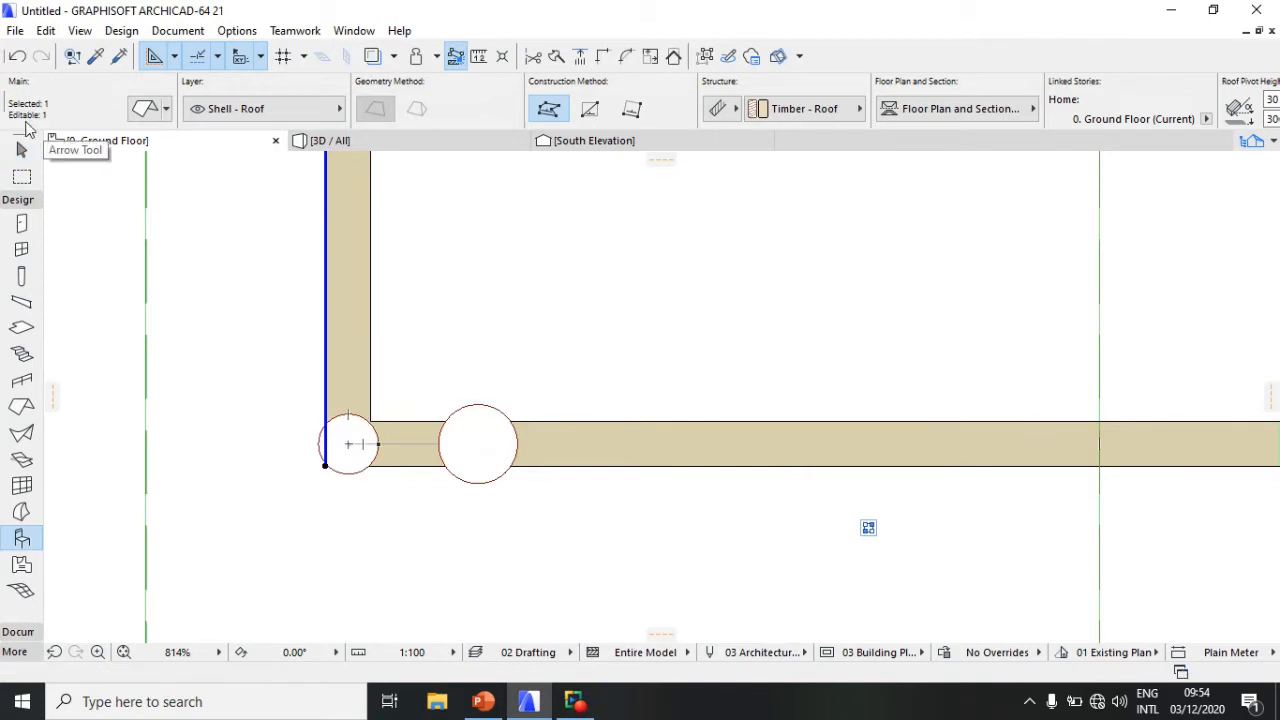
pyautogui.click(119, 57)
pyautogui.click(500, 437)
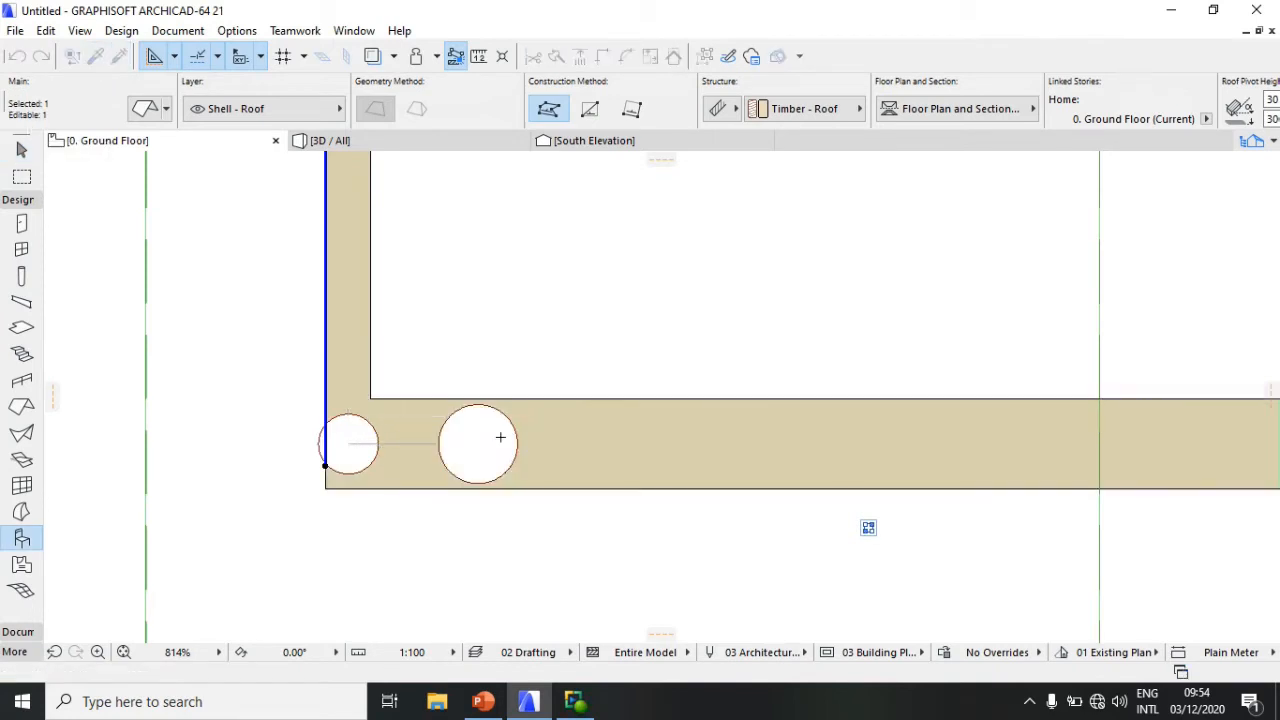
pyautogui.hotkey('ctrl', 'z')
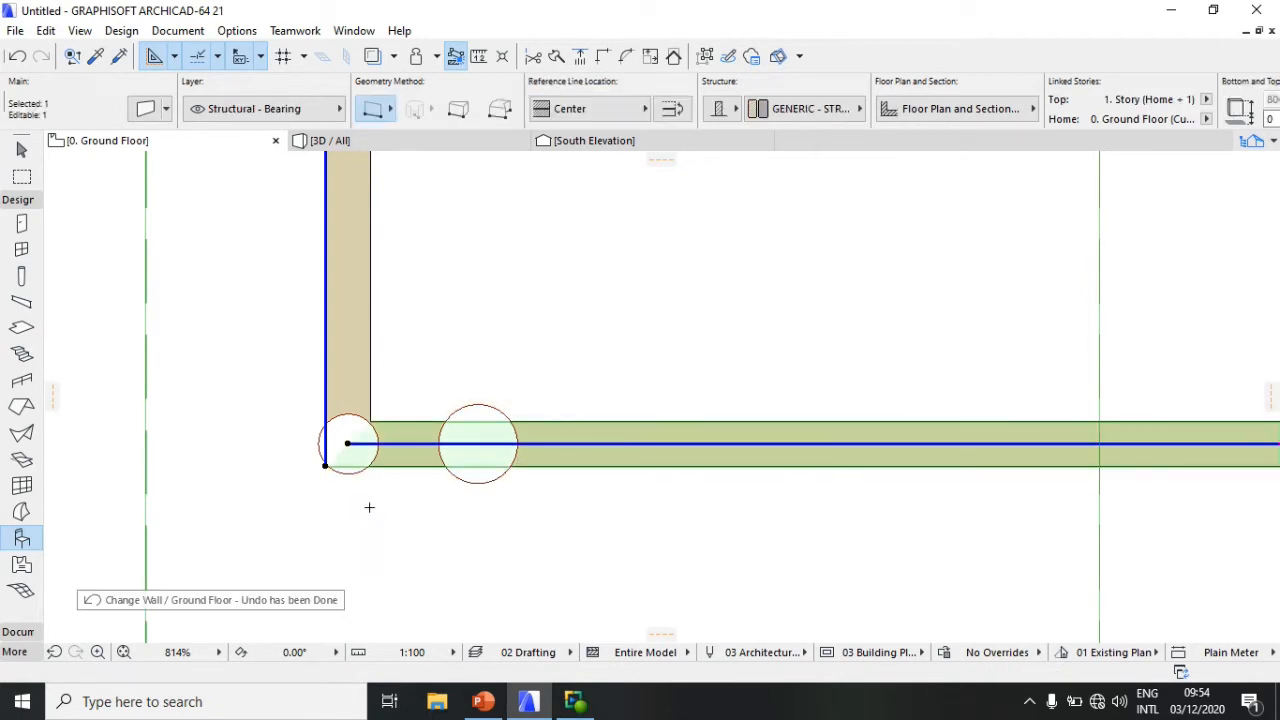
pyautogui.press('Escape')
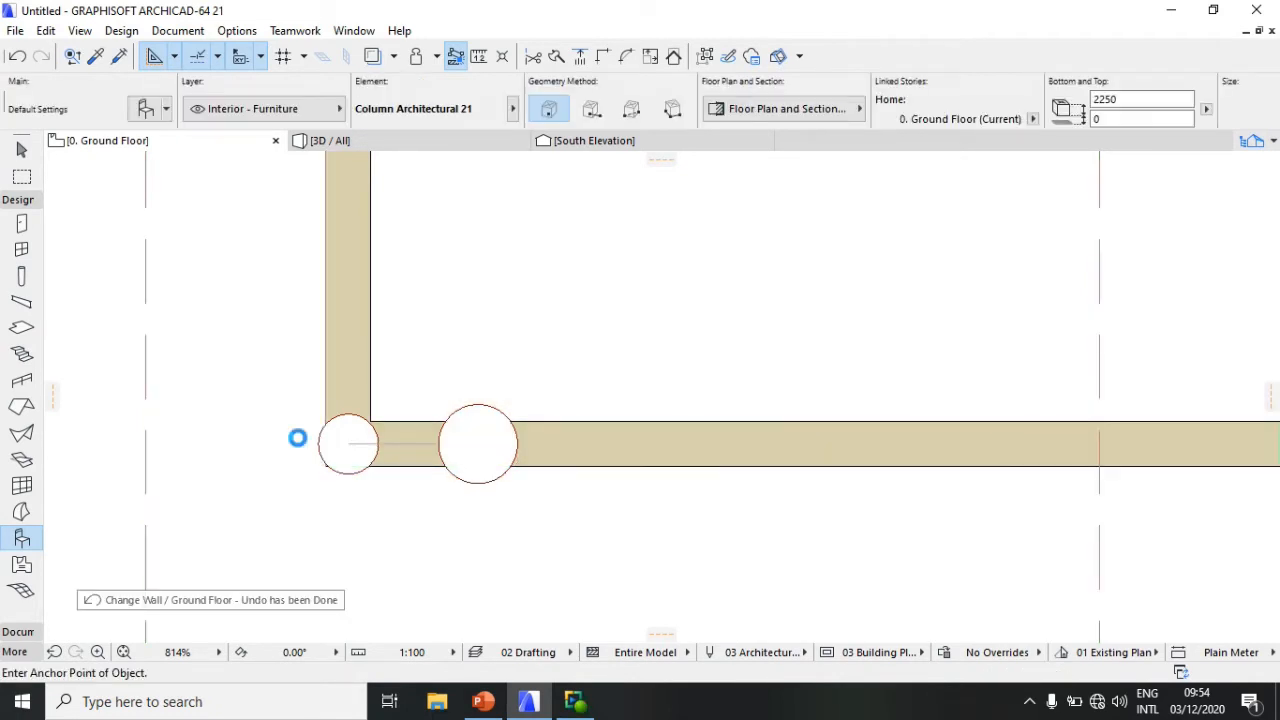
pyautogui.hotkey('ctrl', 'z')
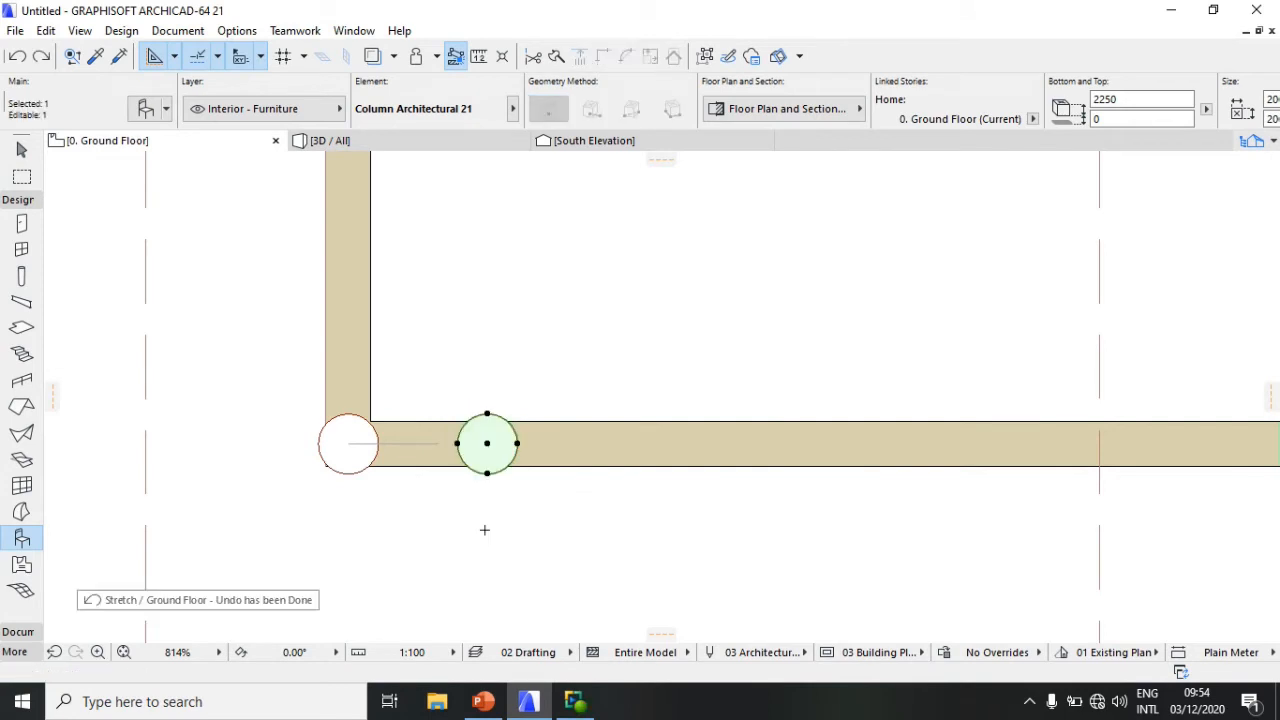
pyautogui.press('Escape')
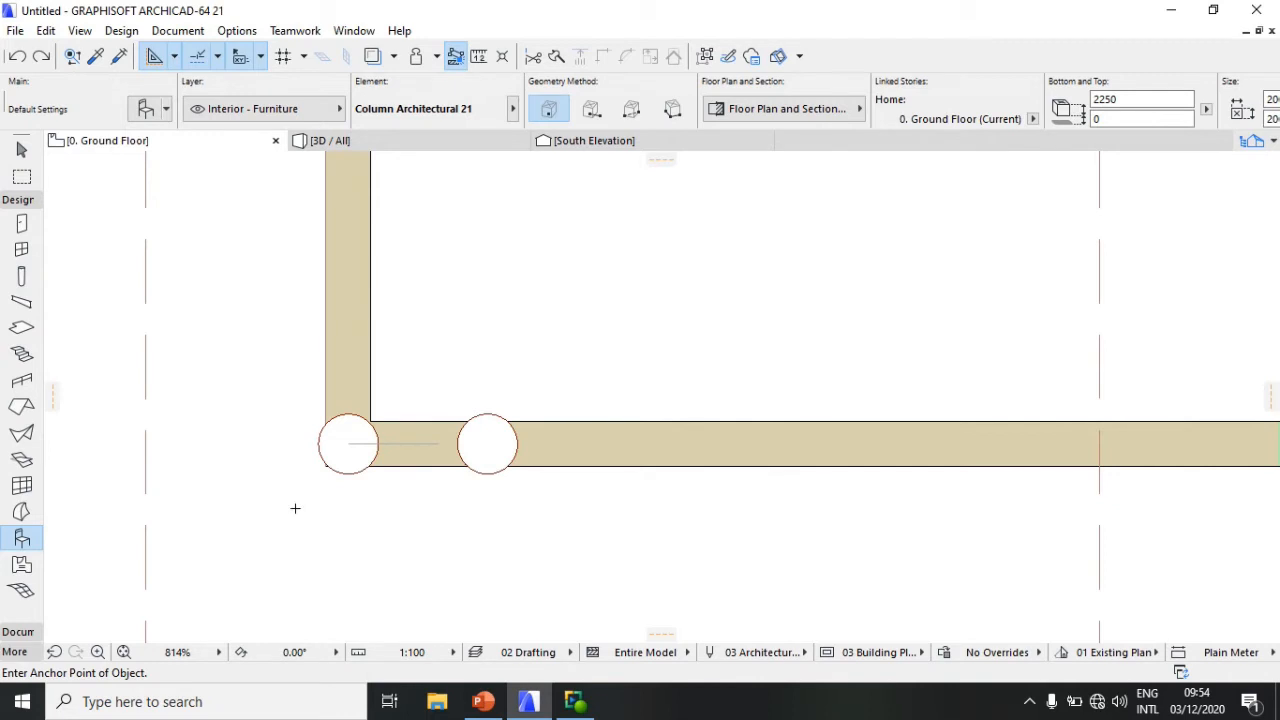
pyautogui.scroll(-3, 611, 499)
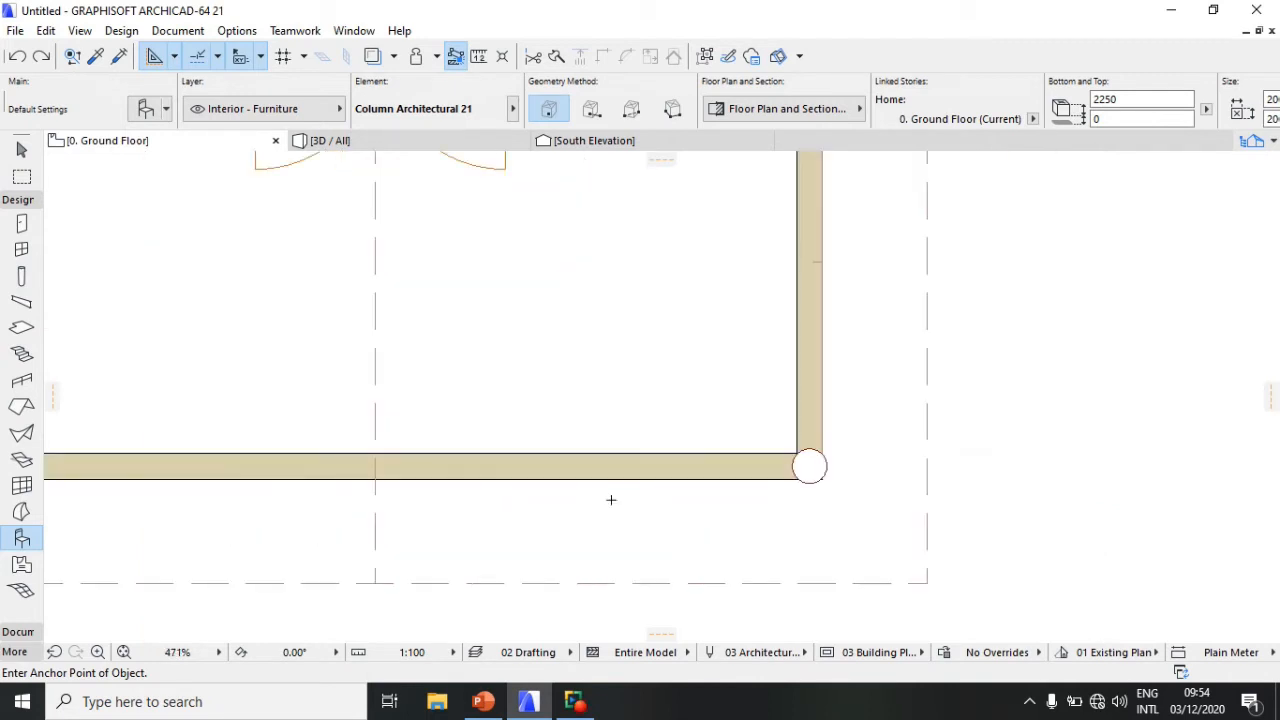
pyautogui.scroll(-2, 625, 492)
pyautogui.scroll(2, 285, 512)
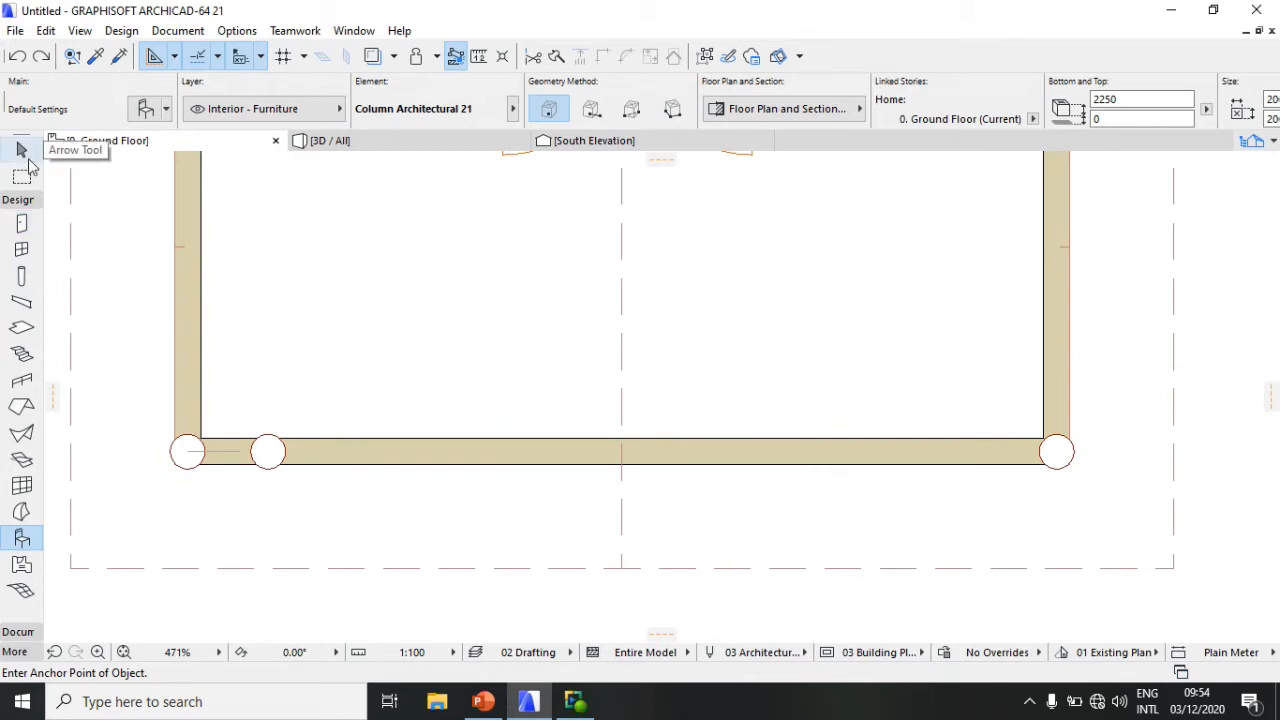
pyautogui.click(24, 152)
pyautogui.click(283, 456)
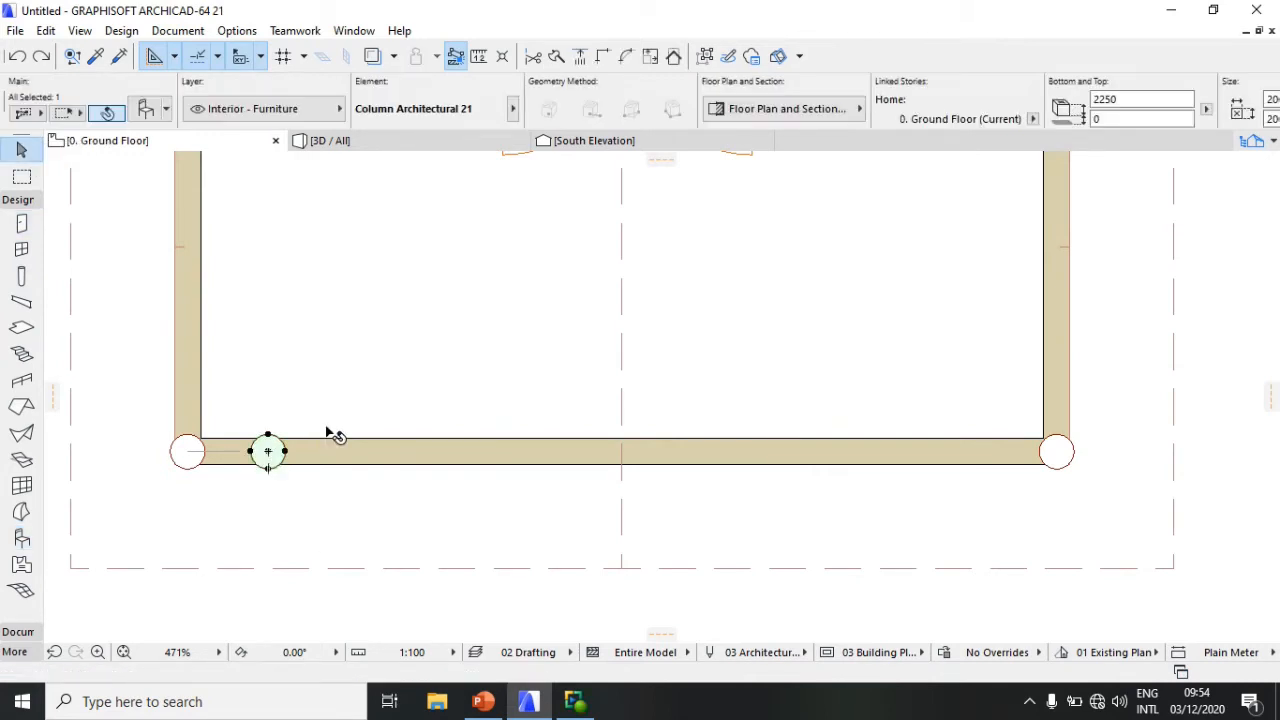
pyautogui.click(255, 537)
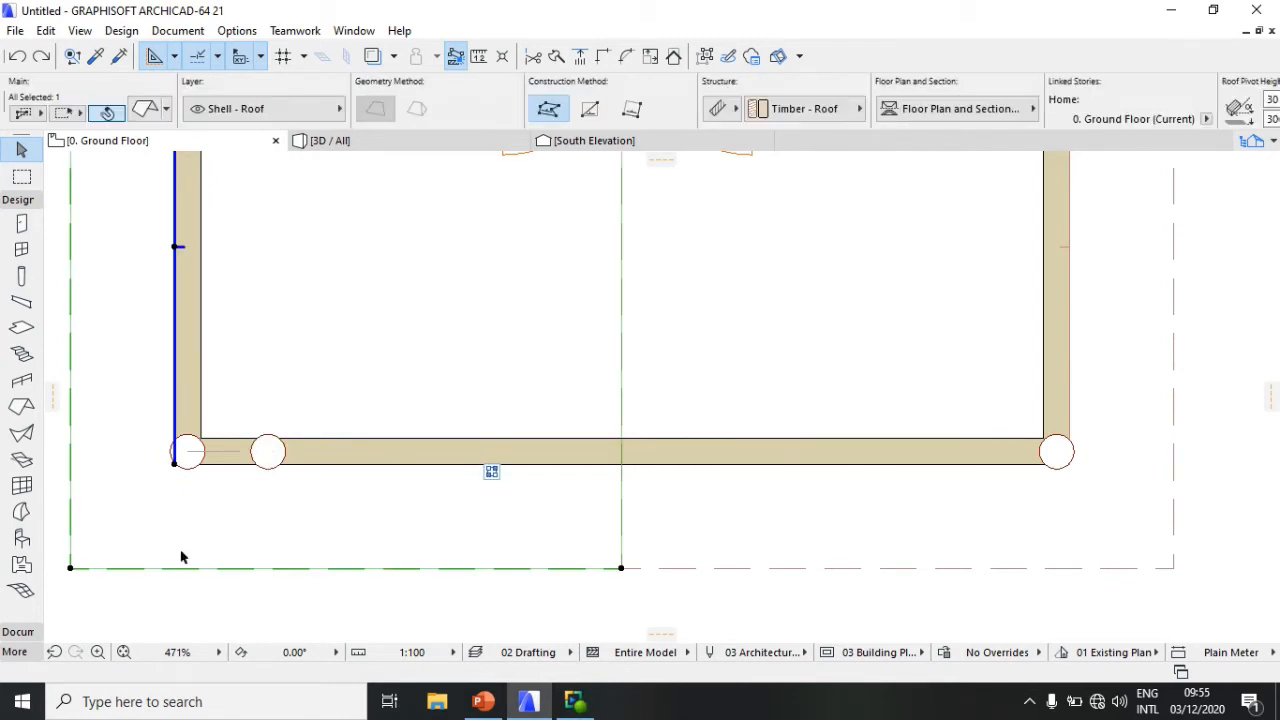
pyautogui.press('Escape')
# Step: Draw a horizontal line from the right corner column's centre to its left edge along the porch's front wall
pyautogui.click(17, 631)
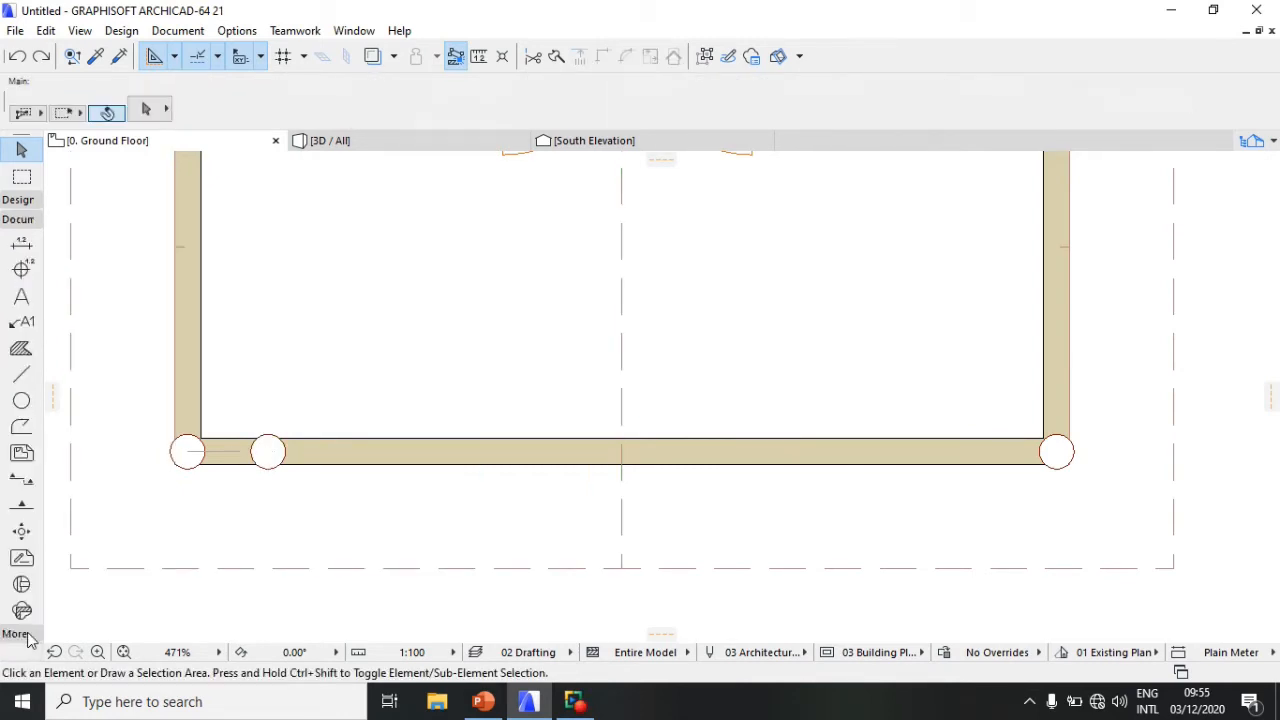
pyautogui.click(21, 373)
pyautogui.scroll(3, 1045, 452)
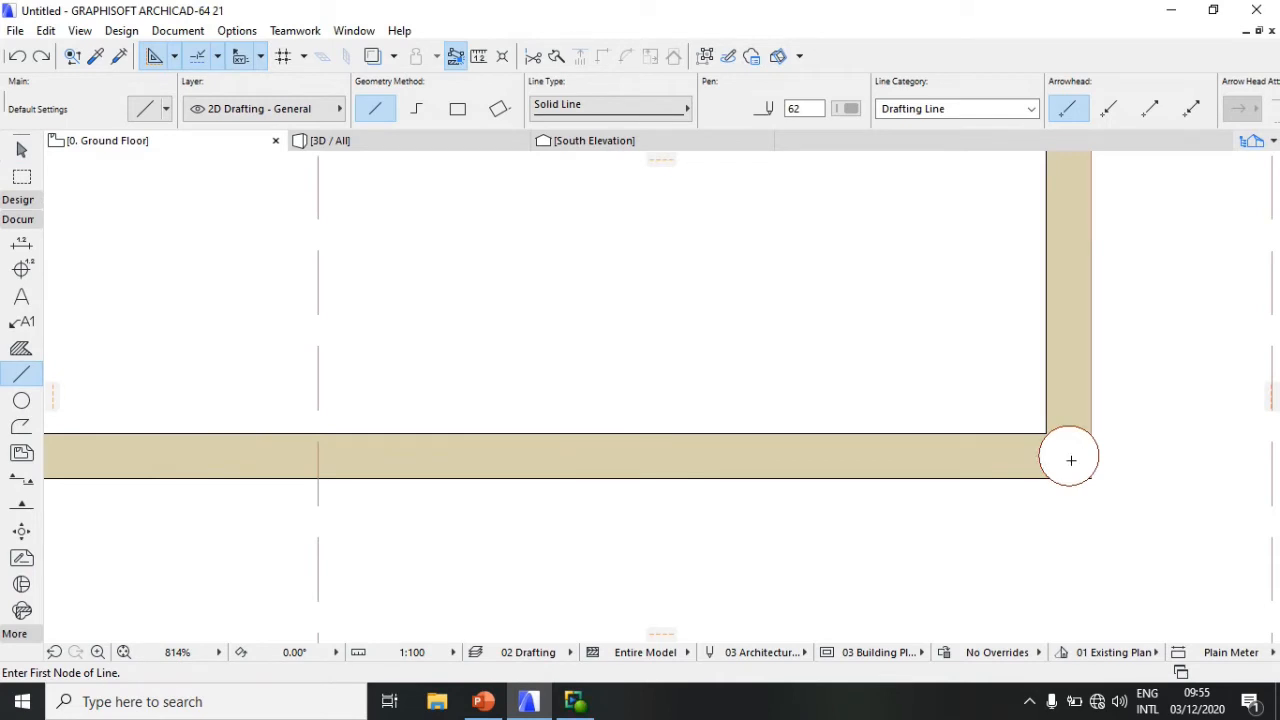
pyautogui.click(1071, 455)
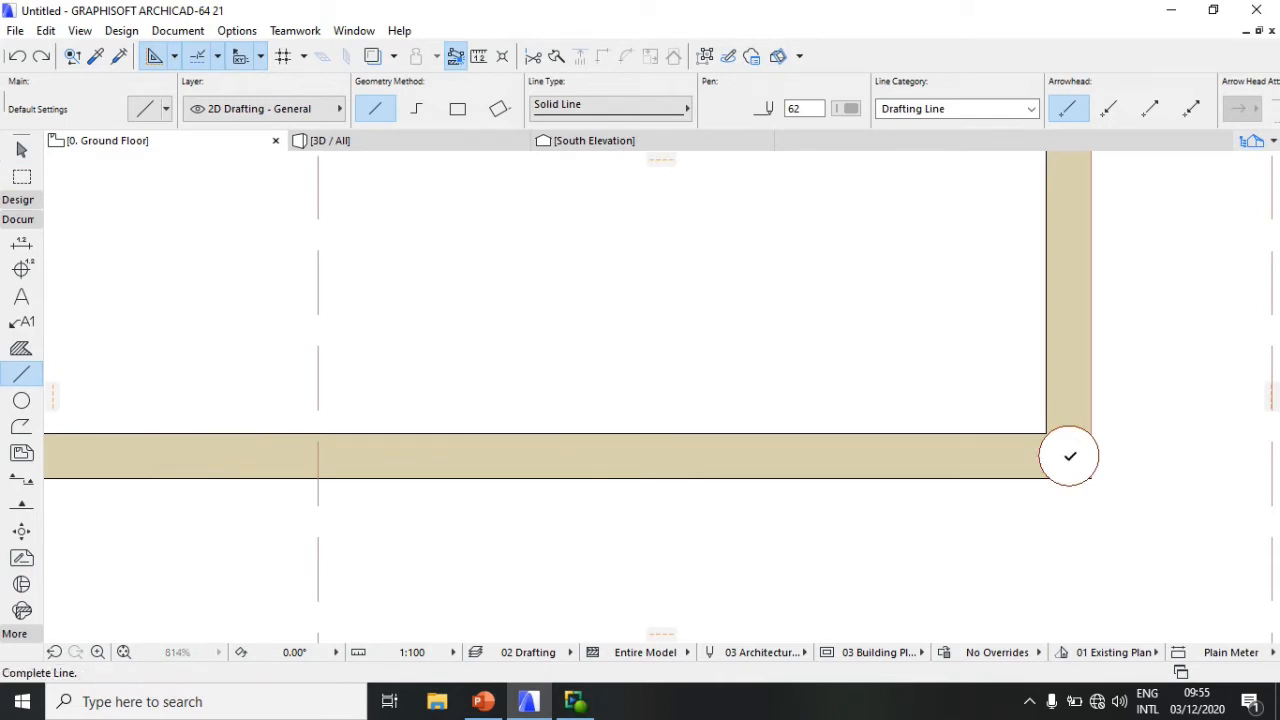
pyautogui.click(1040, 455)
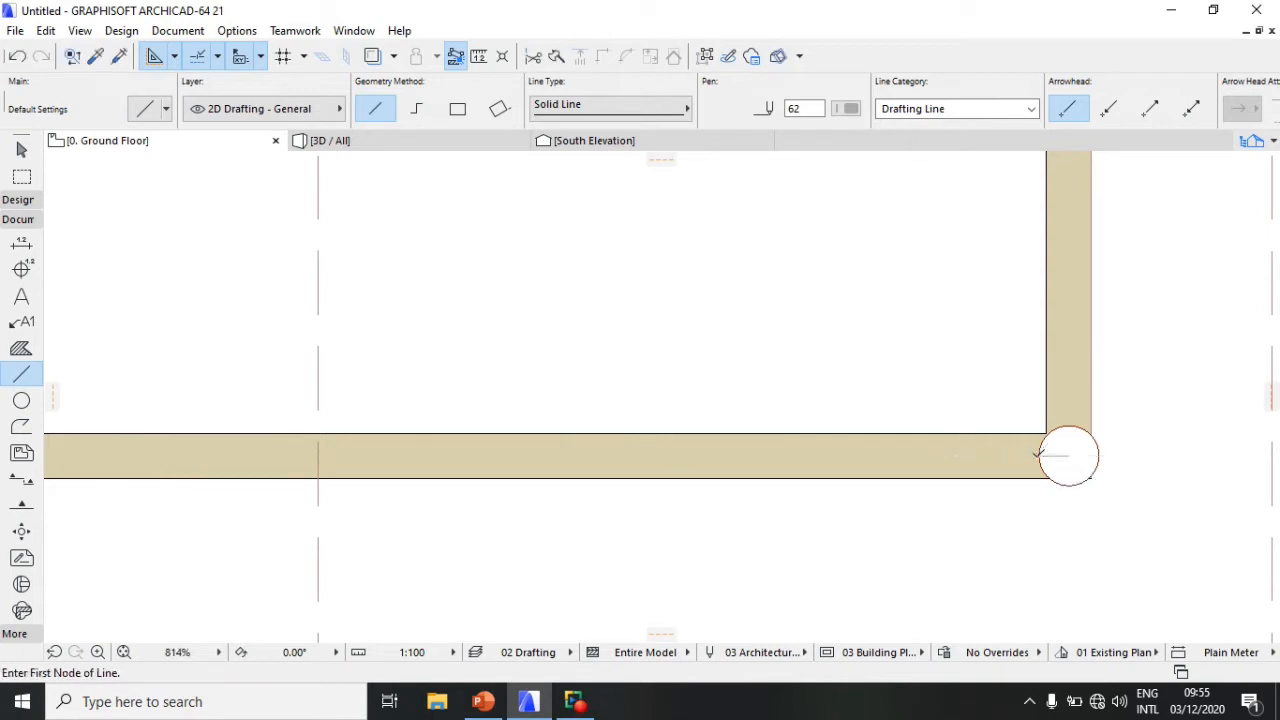
# Step: Extend the guide leftward with a horizontal line of length 200 starting at the right corner column's left edge
pyautogui.click(1037, 455)
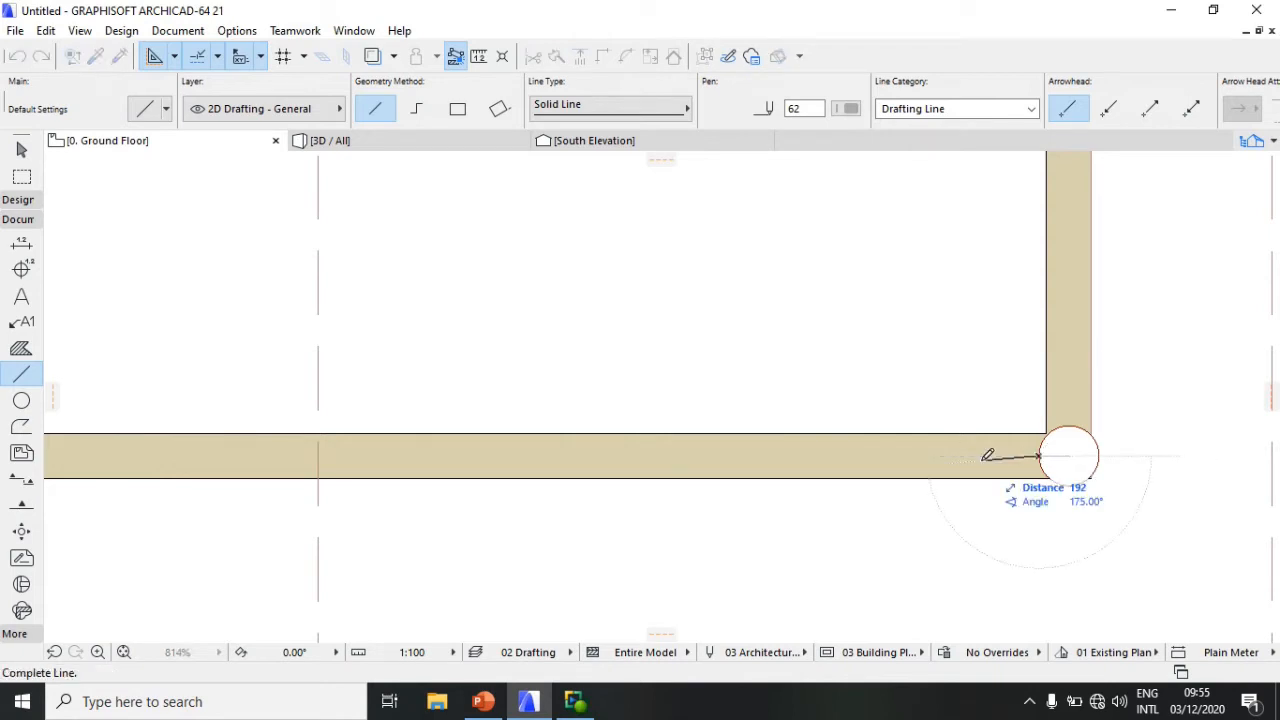
pyautogui.write('200')
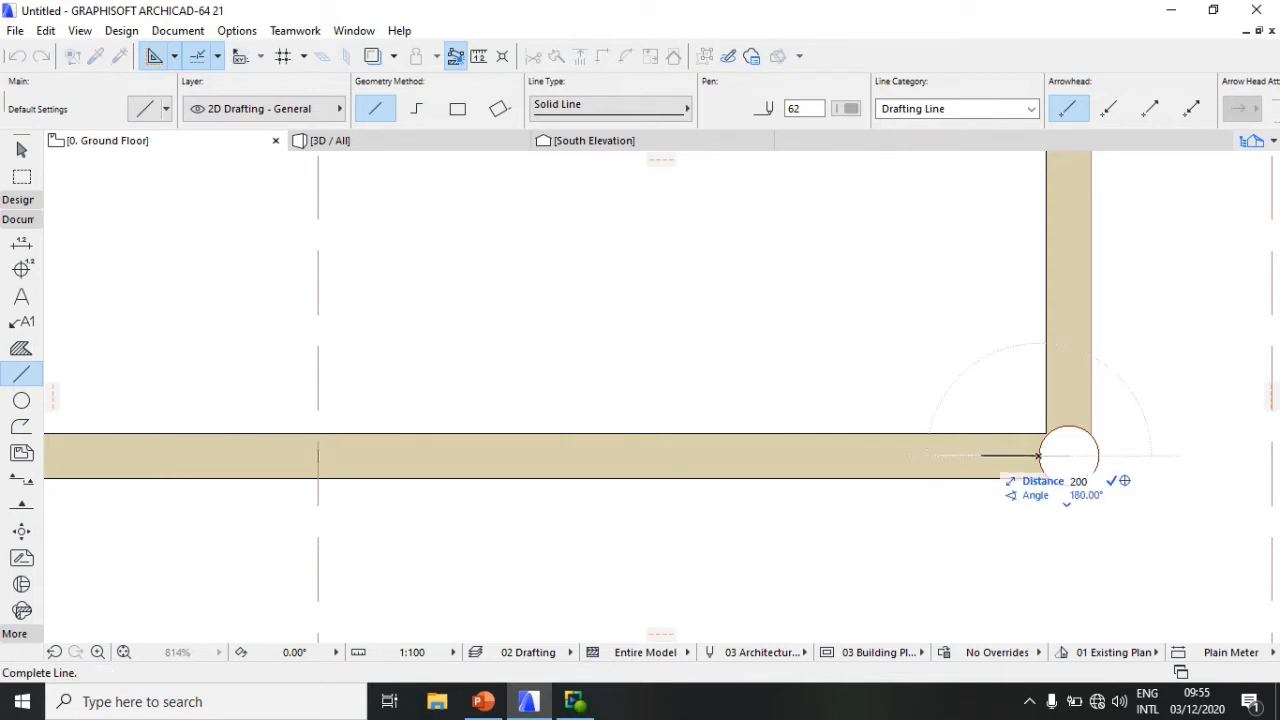
pyautogui.press('Return')
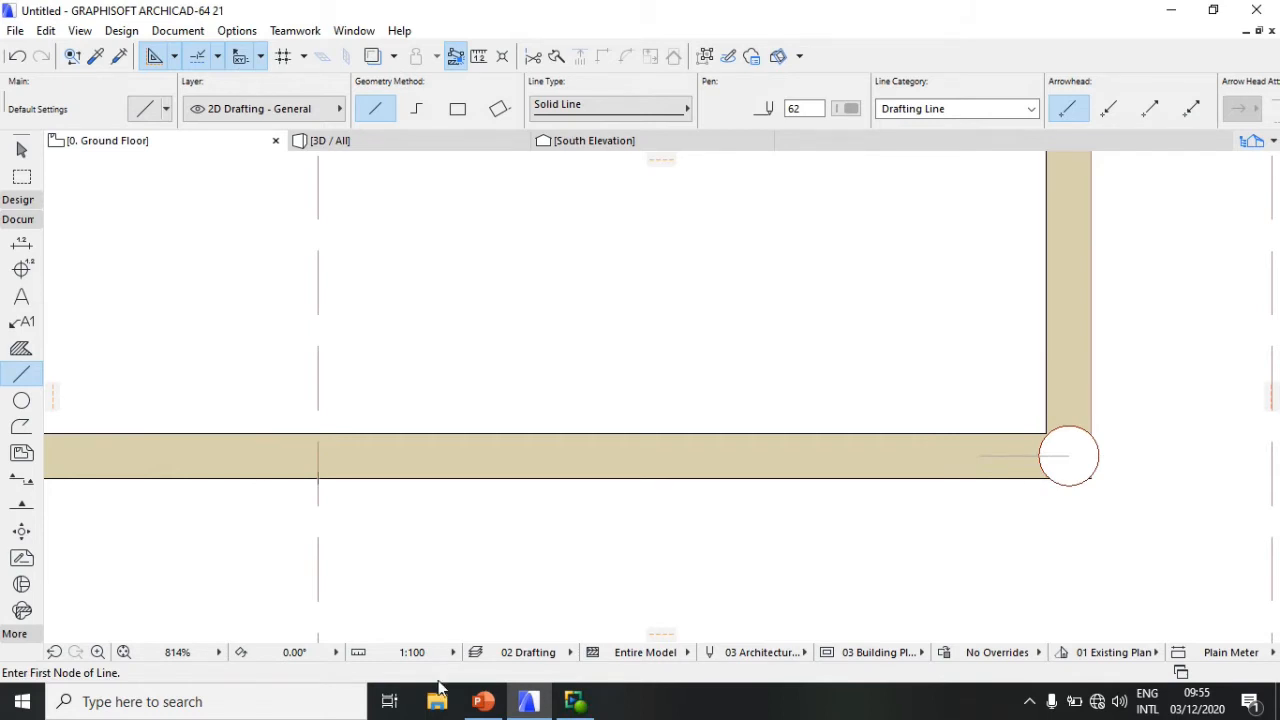
pyautogui.click(575, 701)
pyautogui.click(18, 68)
# Step: Place another architectural column on the front wall's centreline, near the left end of the right-hand guide line
pyautogui.click(33, 199)
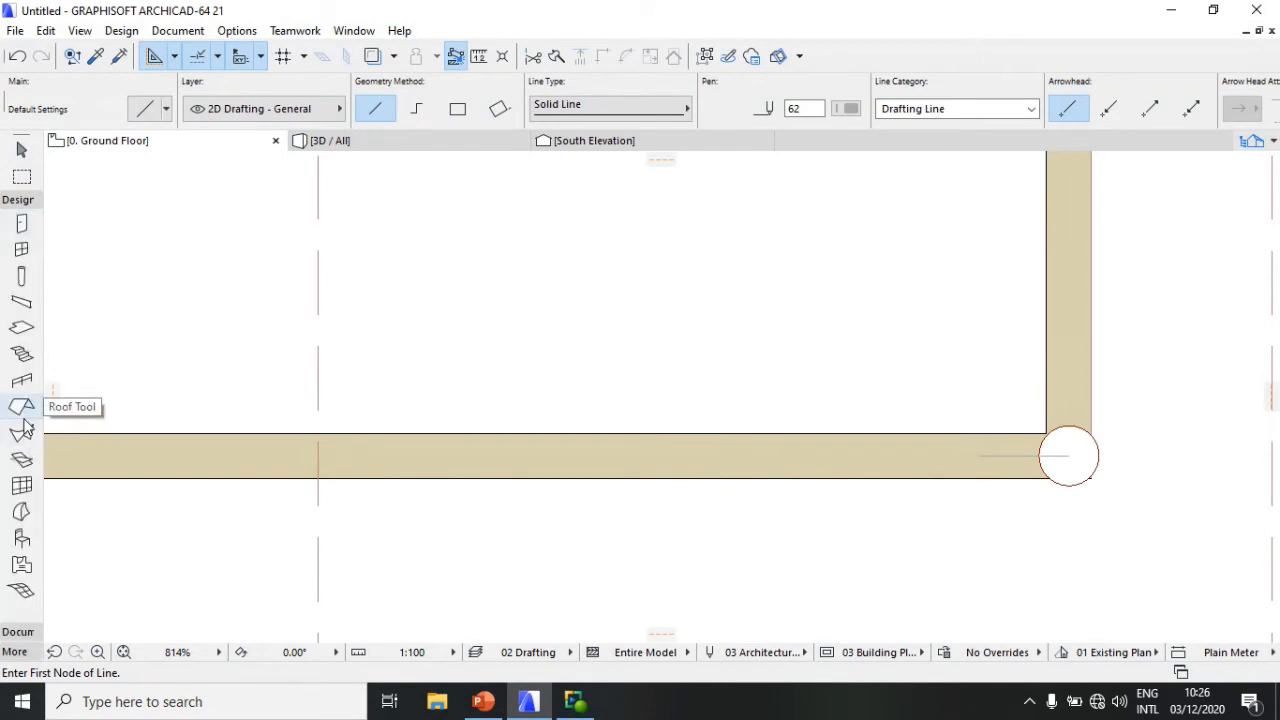
pyautogui.click(22, 538)
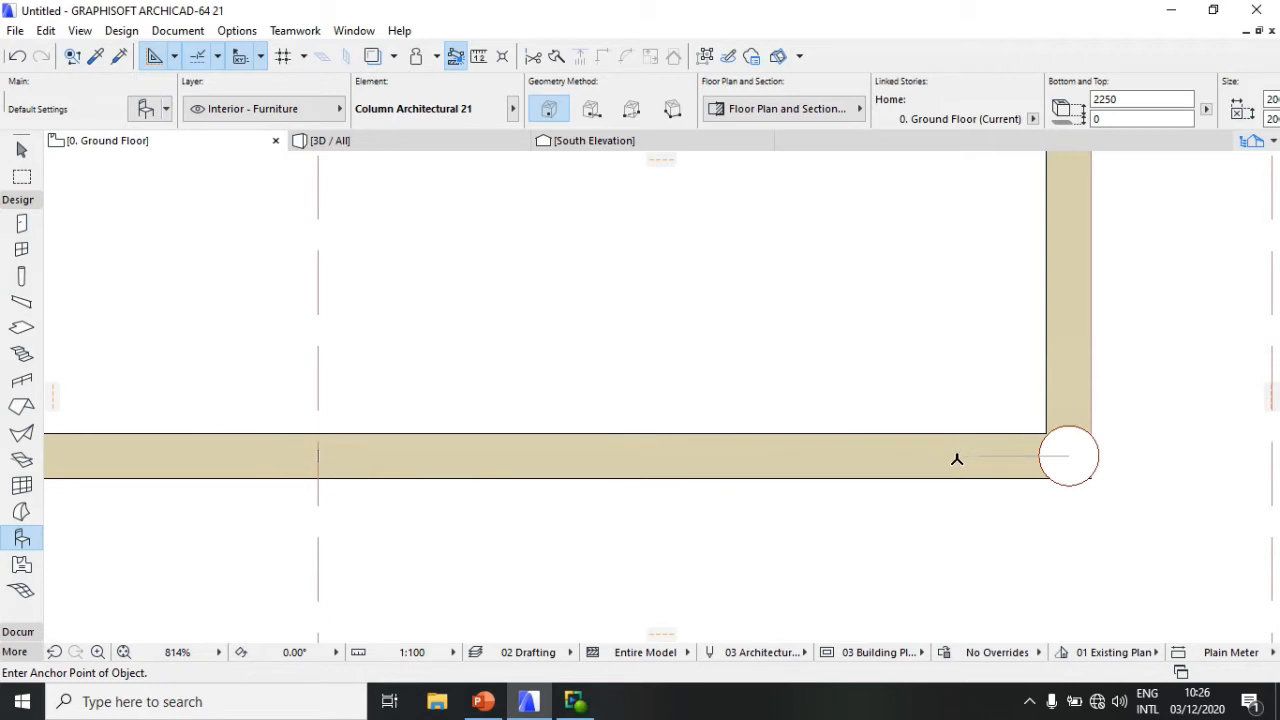
pyautogui.click(957, 458)
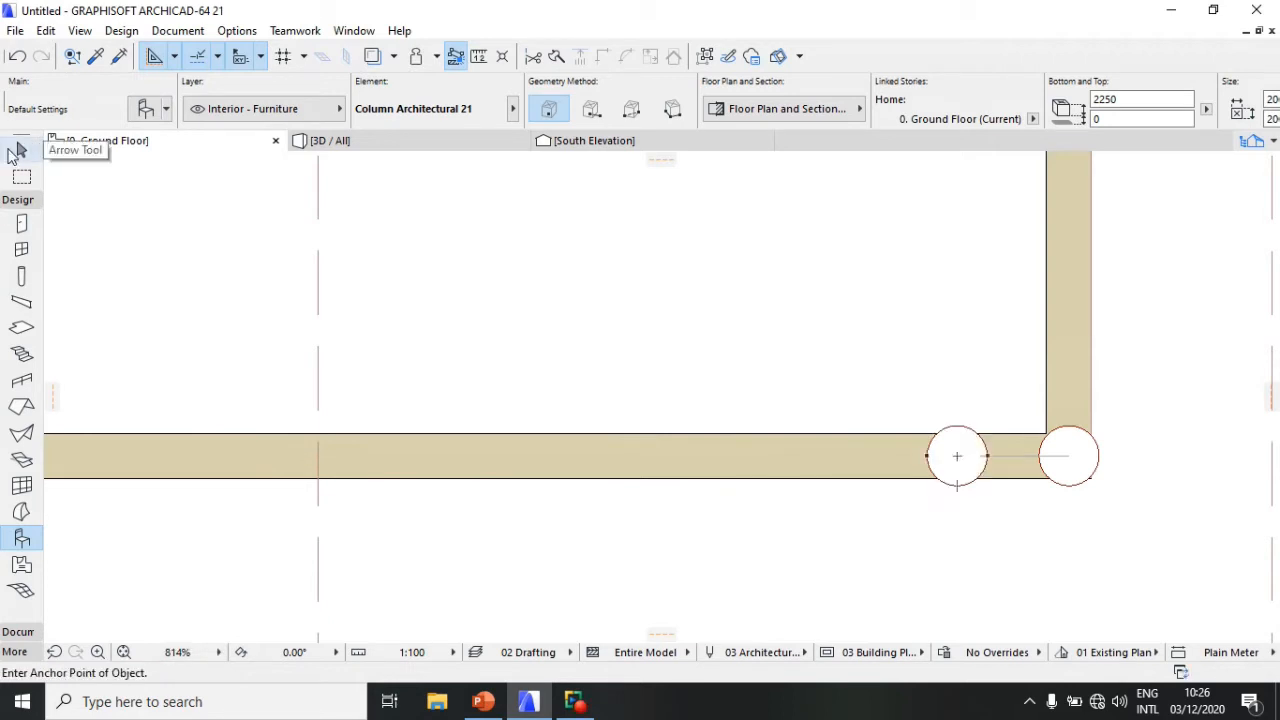
# Step: Move the column beside the right corner about 175 to the left along the porch's front wall
pyautogui.click(17, 151)
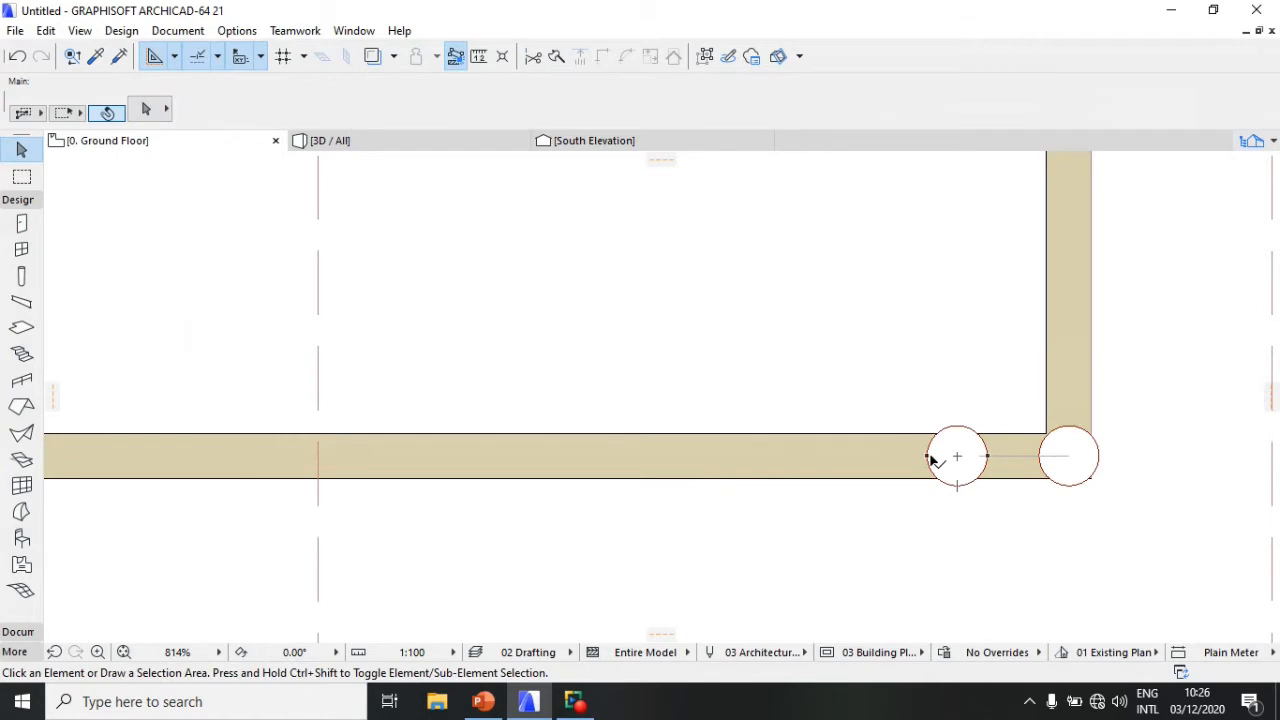
pyautogui.click(965, 457)
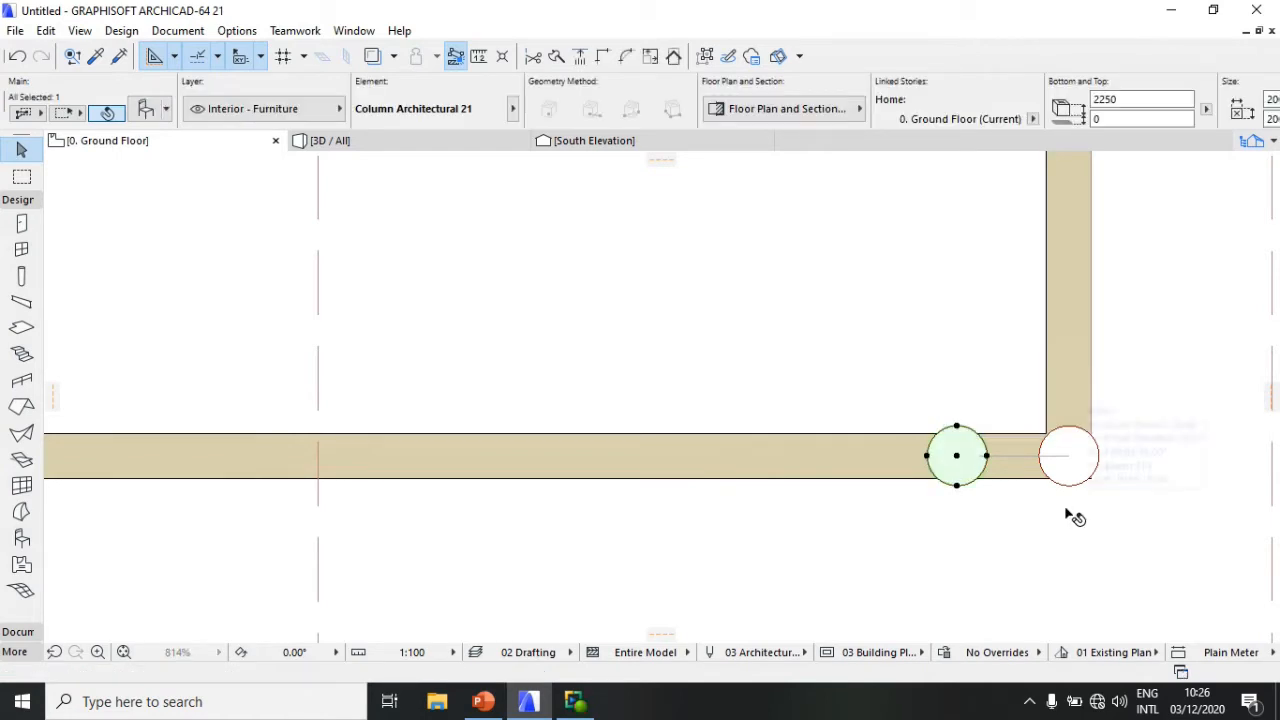
pyautogui.hotkey('ctrl', 'd')
pyautogui.click(986, 457)
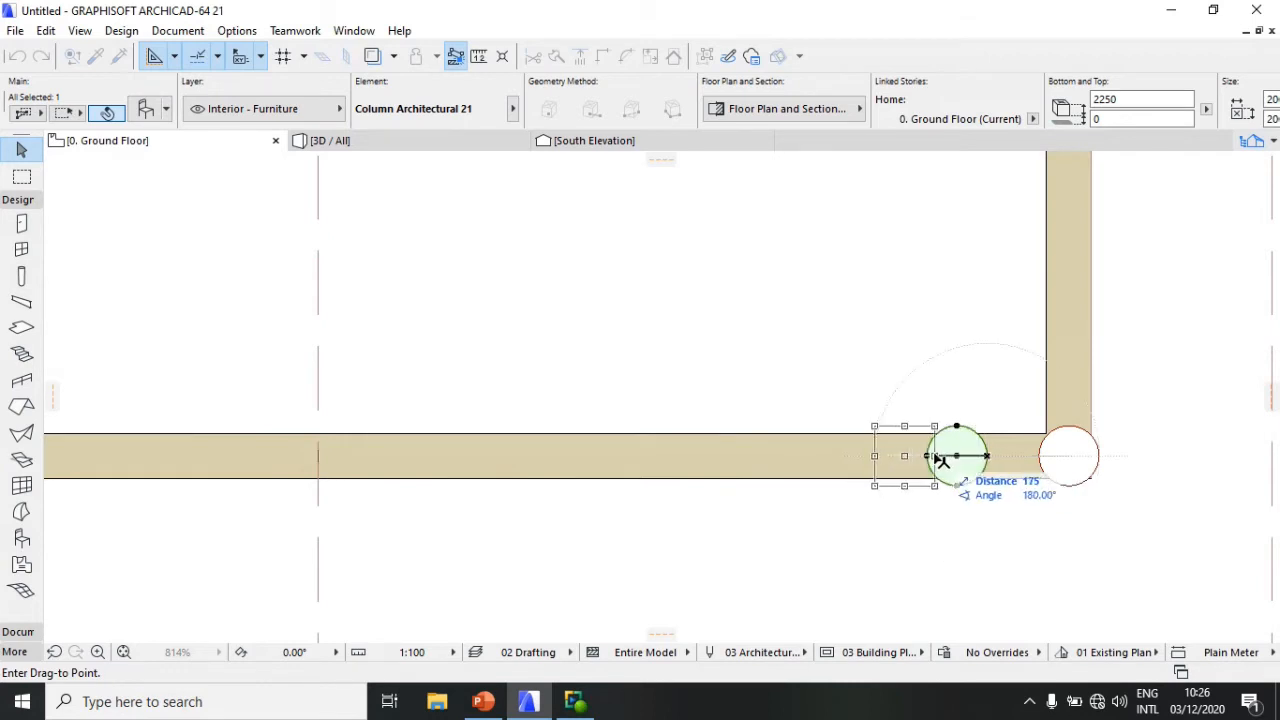
pyautogui.click(934, 457)
# Step: Stretch the moved column's right edge to the left end of the guide line, about 347 wide
pyautogui.click(934, 456)
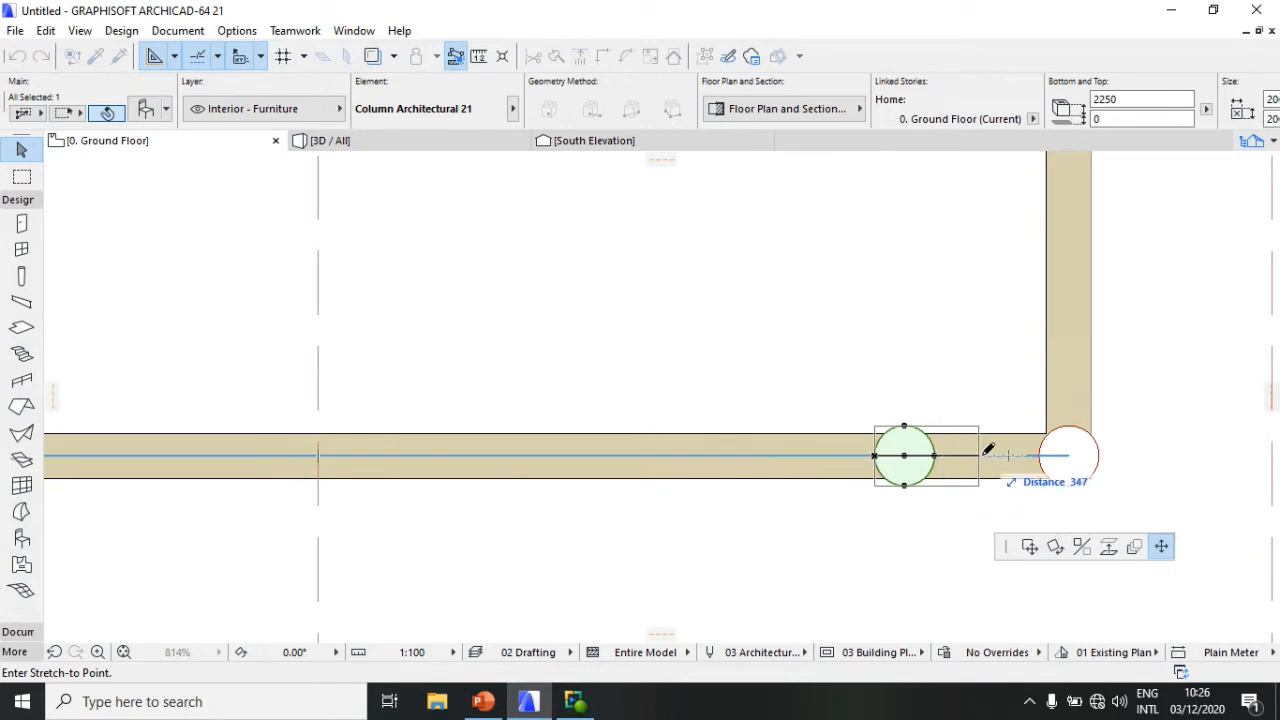
pyautogui.click(982, 455)
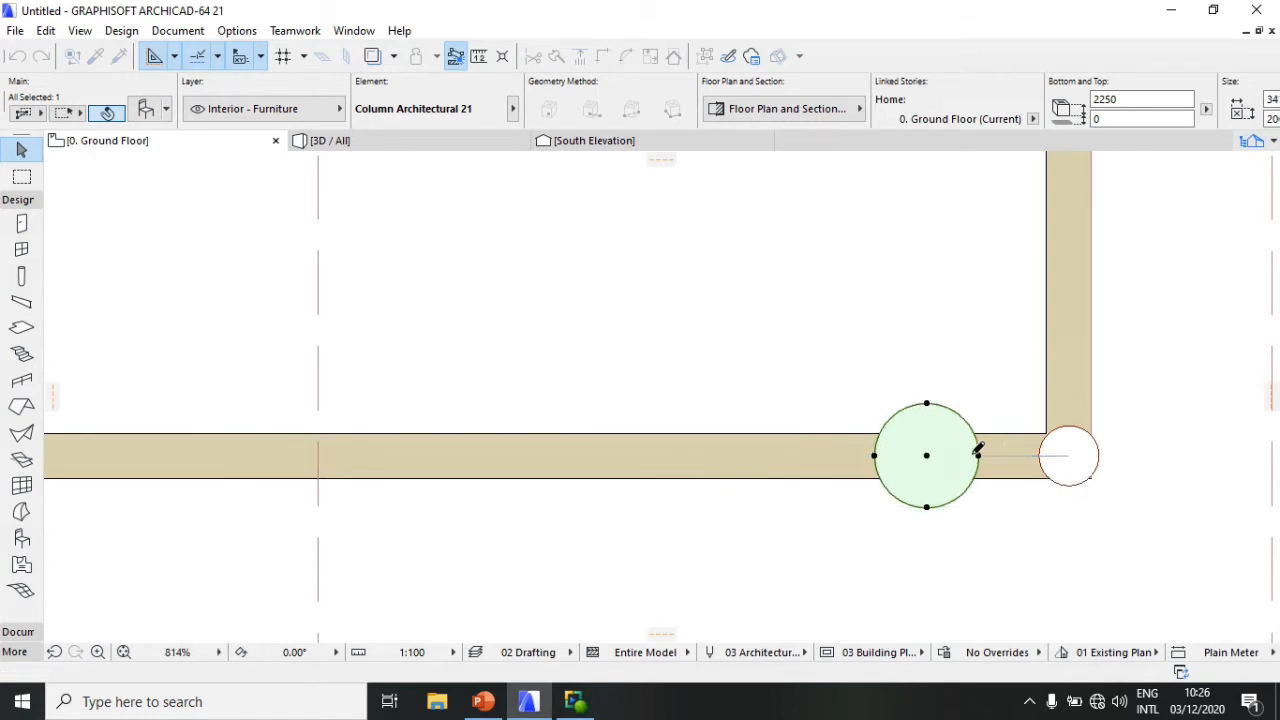
pyautogui.press('Escape')
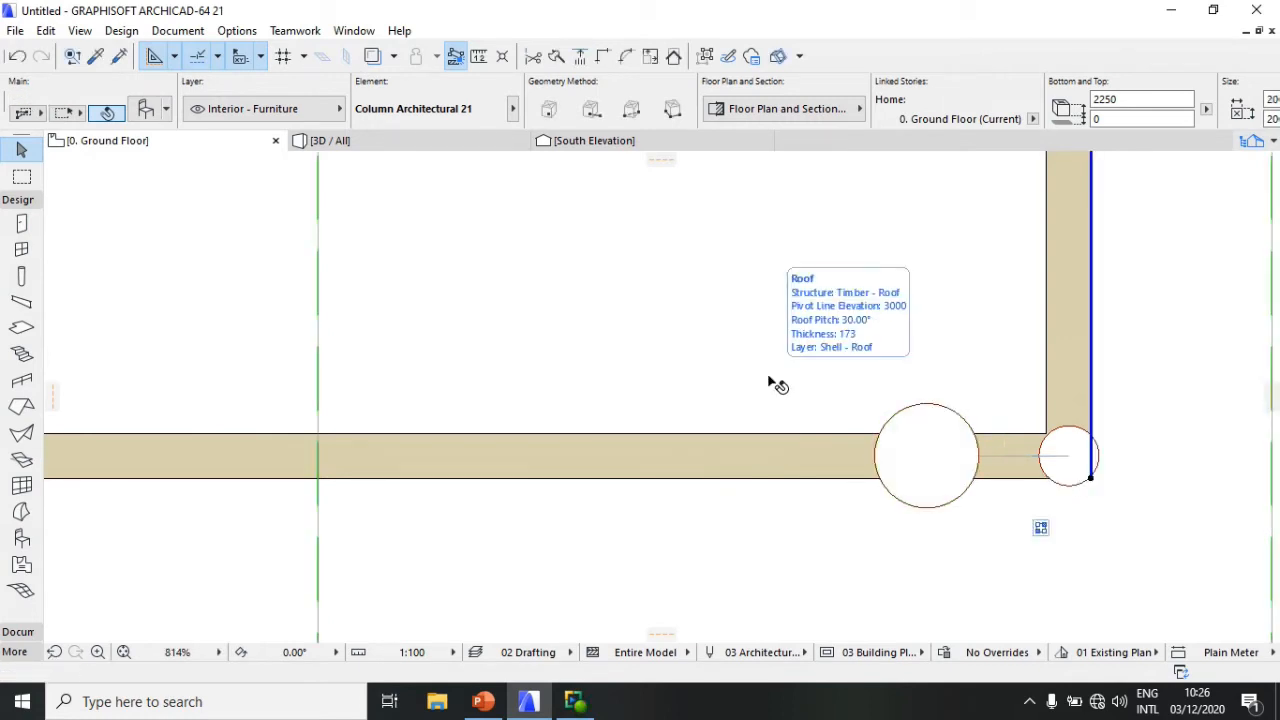
# Step: Undo the last stretch of the column beside the porch's right corner
pyautogui.click(779, 388)
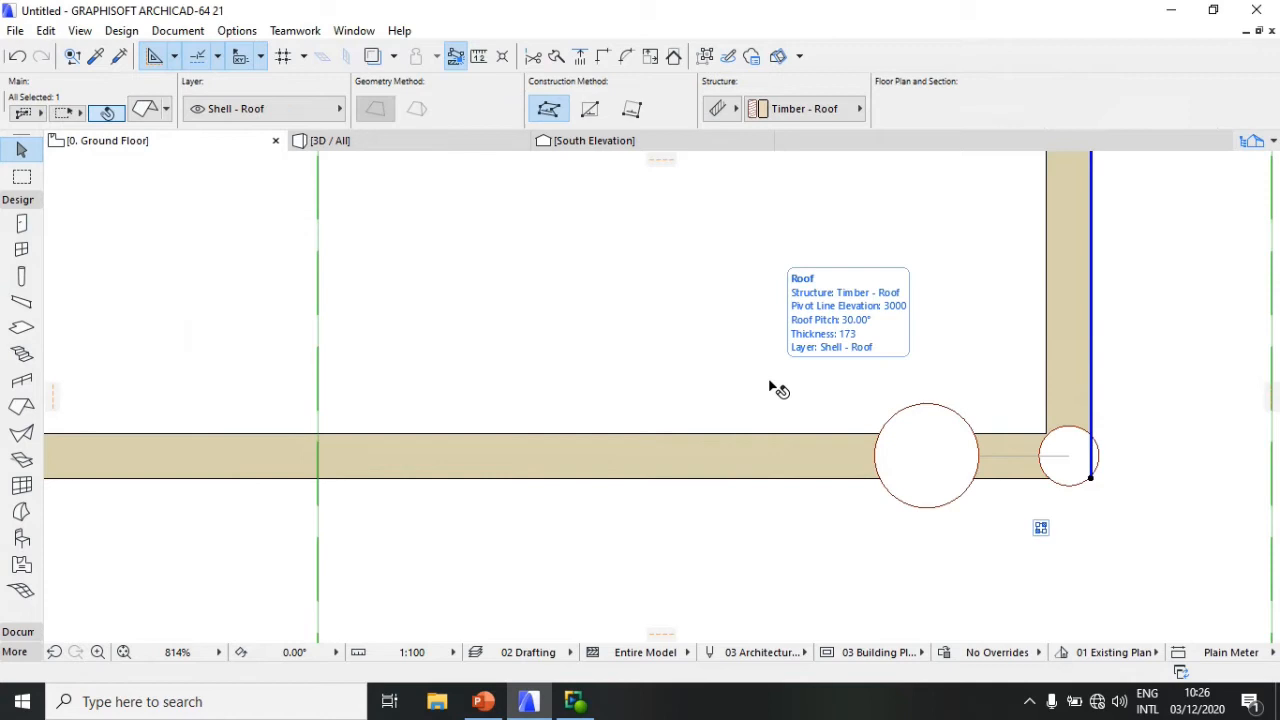
pyautogui.click(877, 531)
pyautogui.press('Escape')
pyautogui.hotkey('ctrl', 'z')
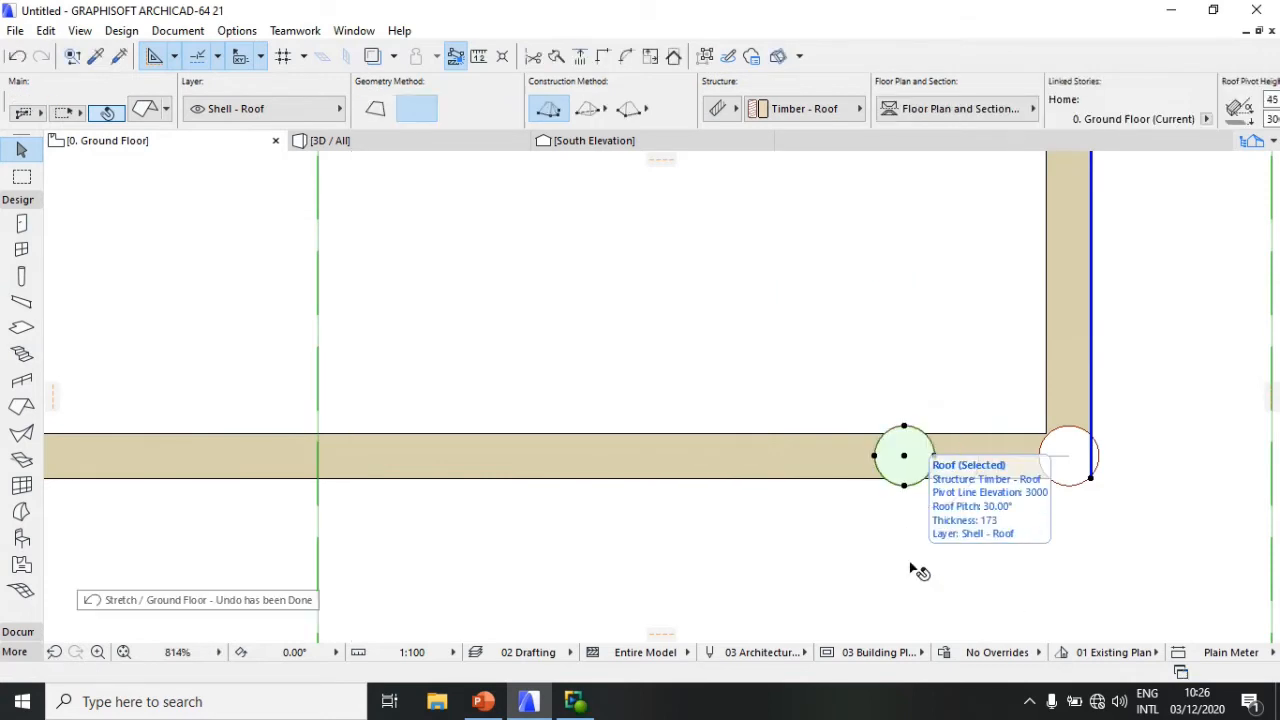
pyautogui.click(856, 531)
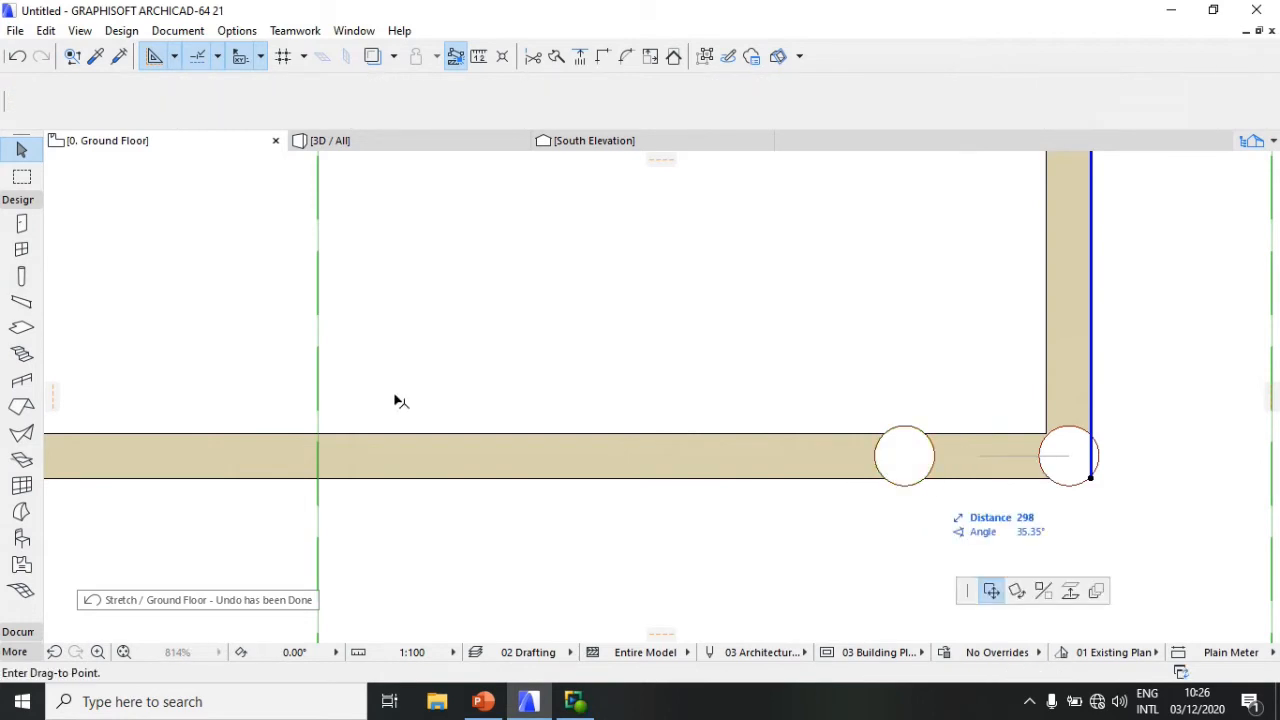
pyautogui.scroll(-3, 571, 424)
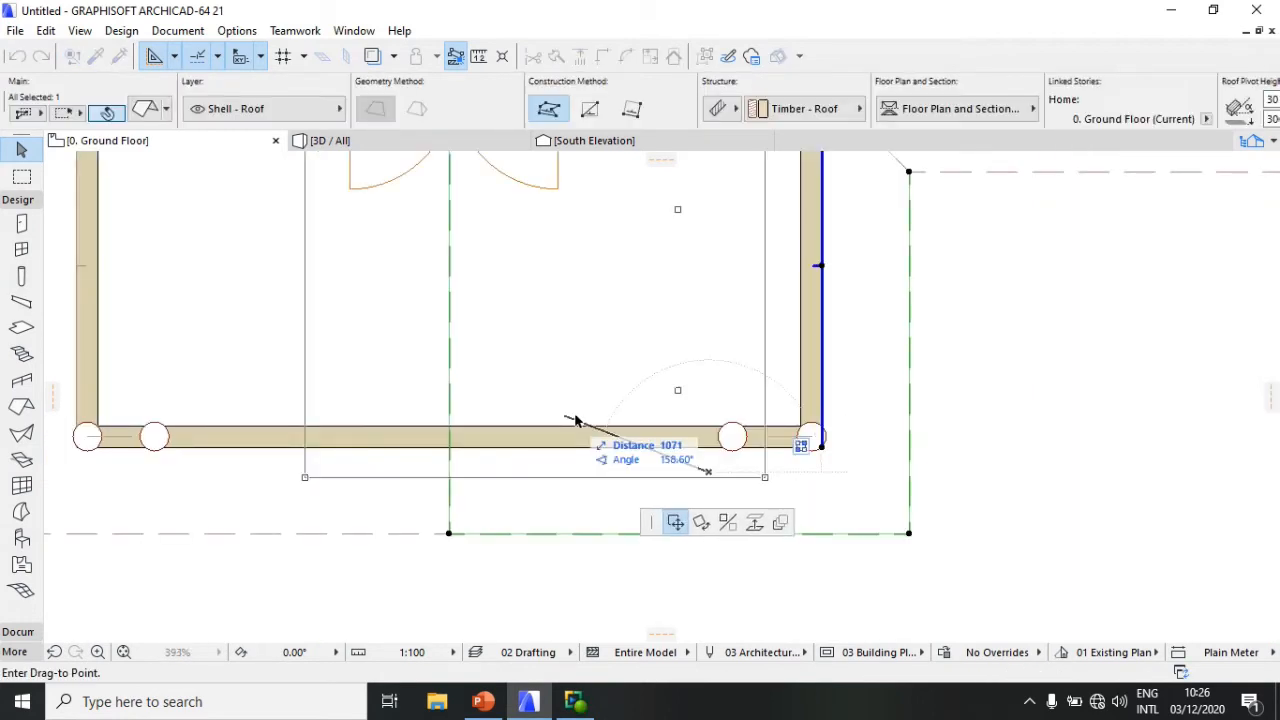
pyautogui.press('Escape')
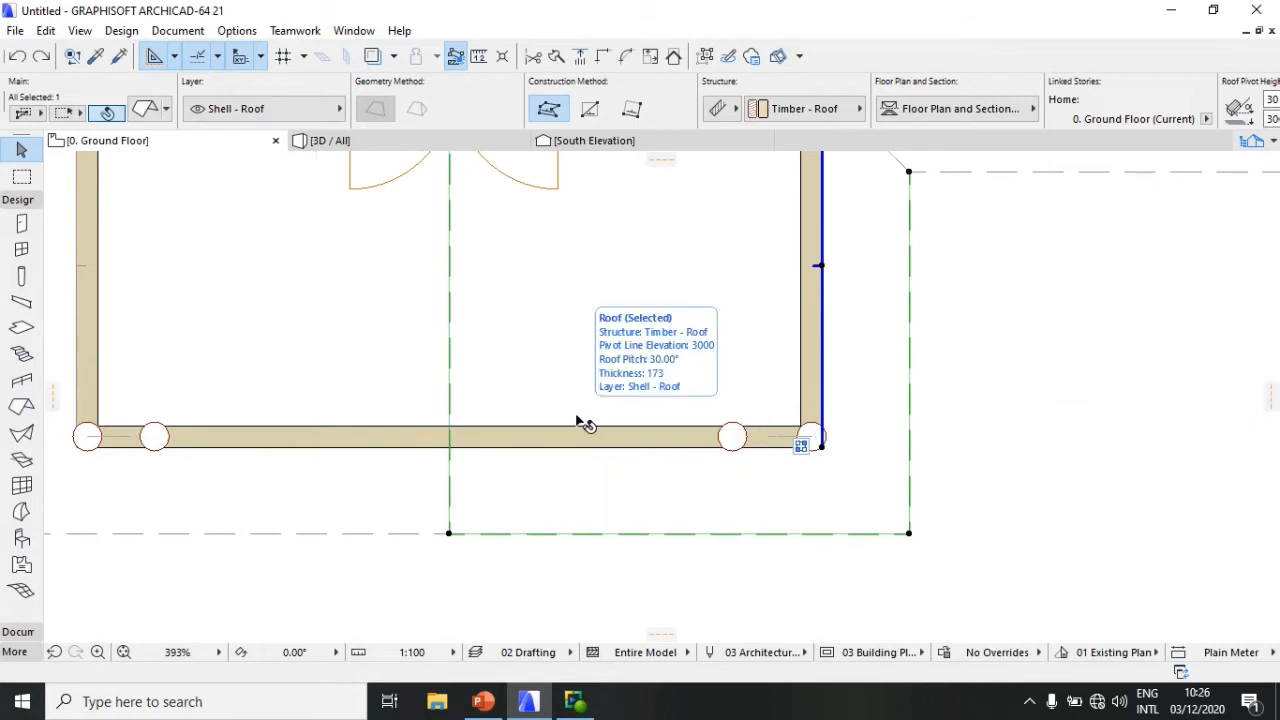
# Step: Move the column beside the right corner along the front wall so its right edge meets the guide line's left end
pyautogui.scroll(2, 755, 465)
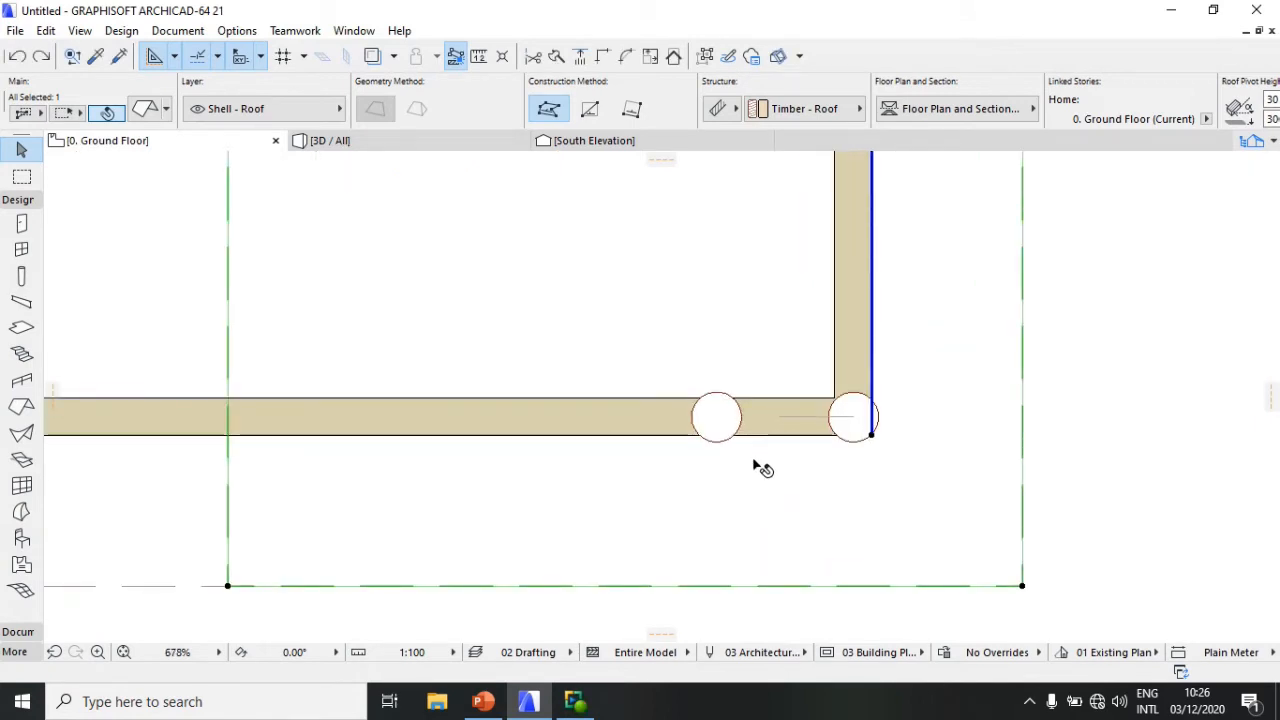
pyautogui.scroll(2, 757, 465)
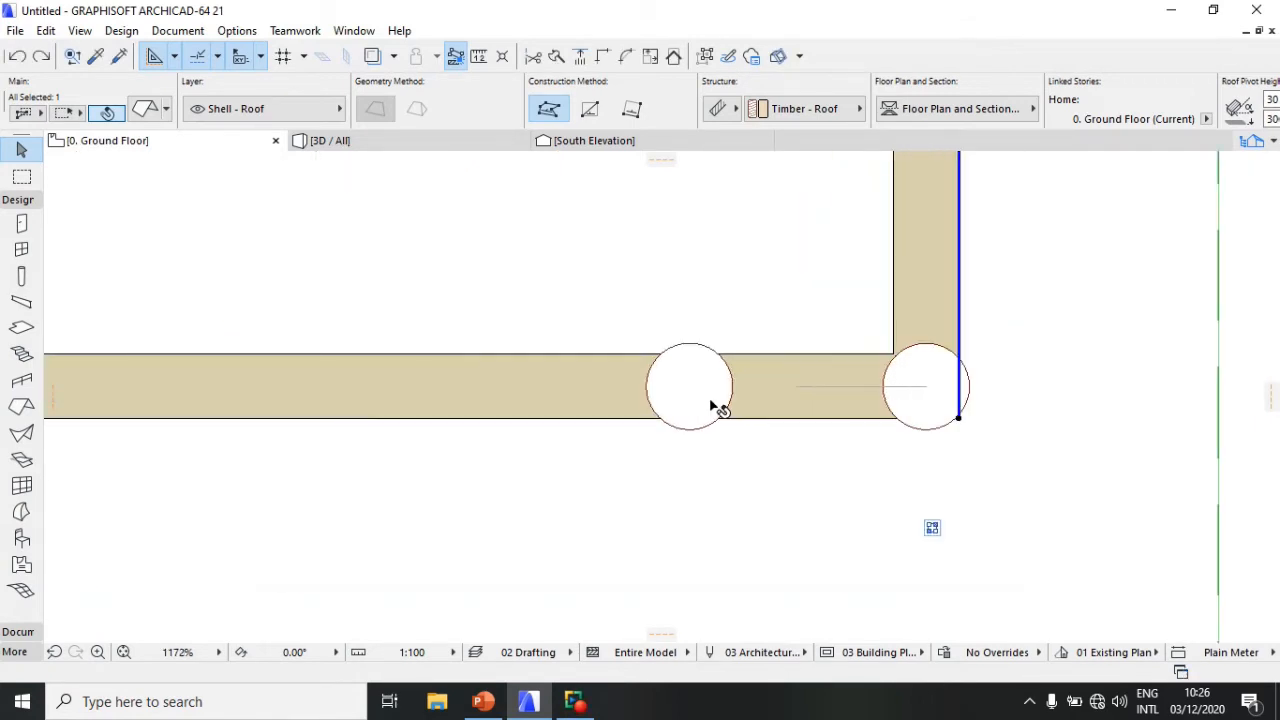
pyautogui.click(712, 405)
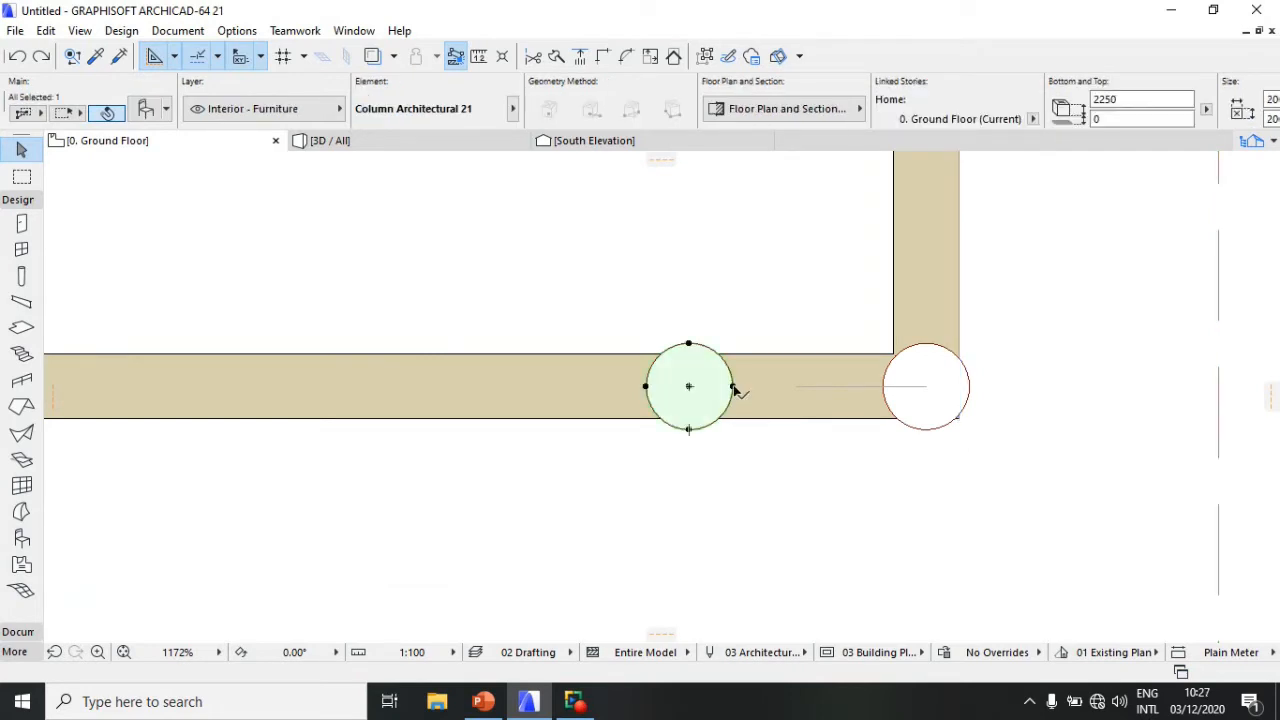
pyautogui.click(733, 387)
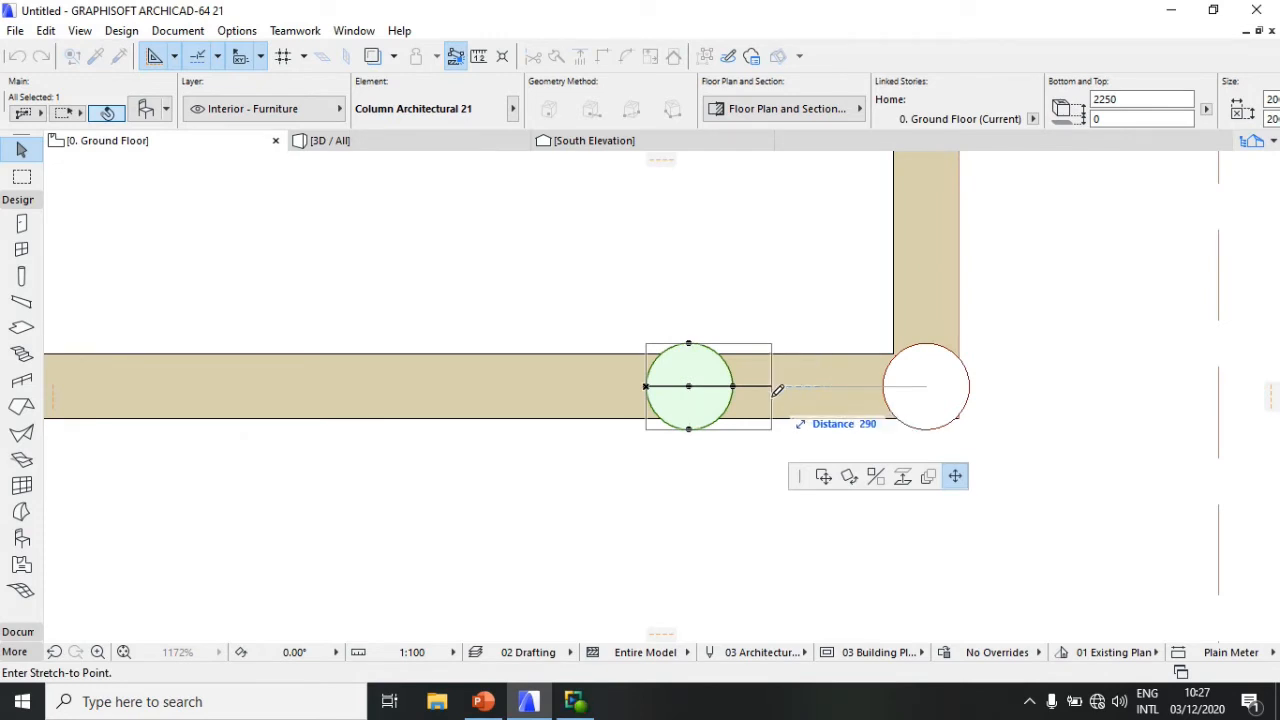
pyautogui.press('Escape')
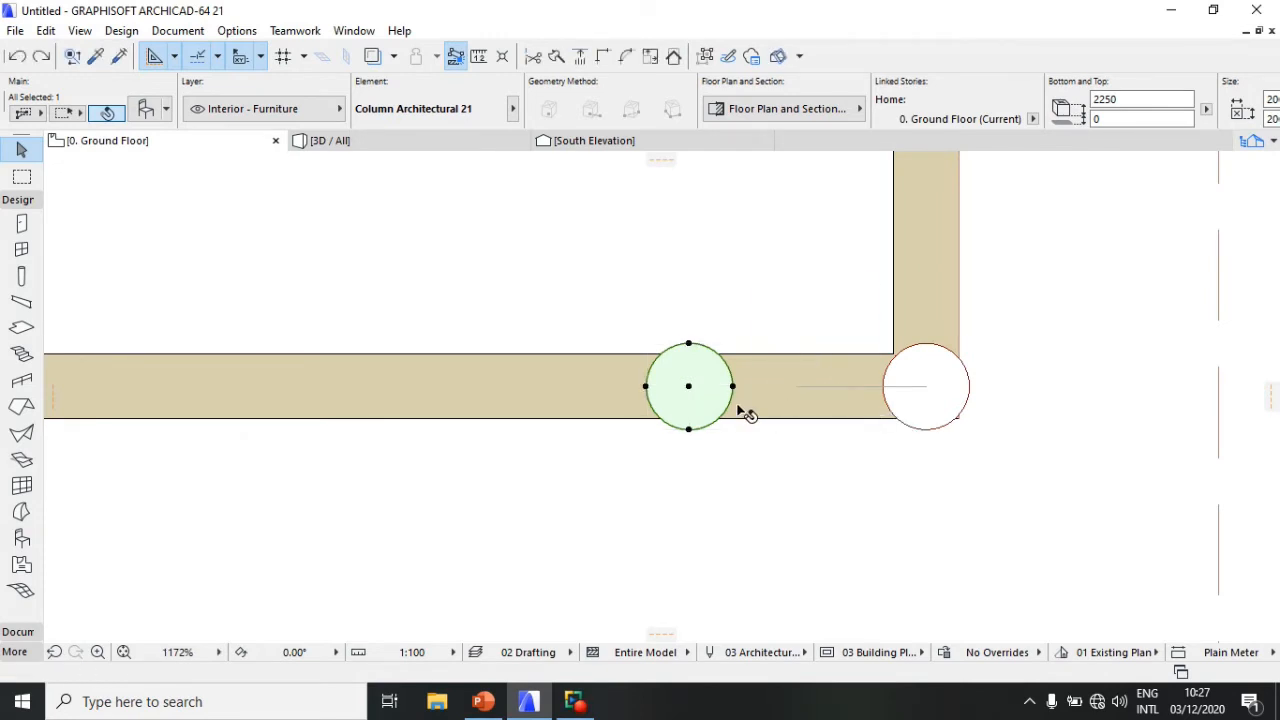
pyautogui.hotkey('ctrl', 'd')
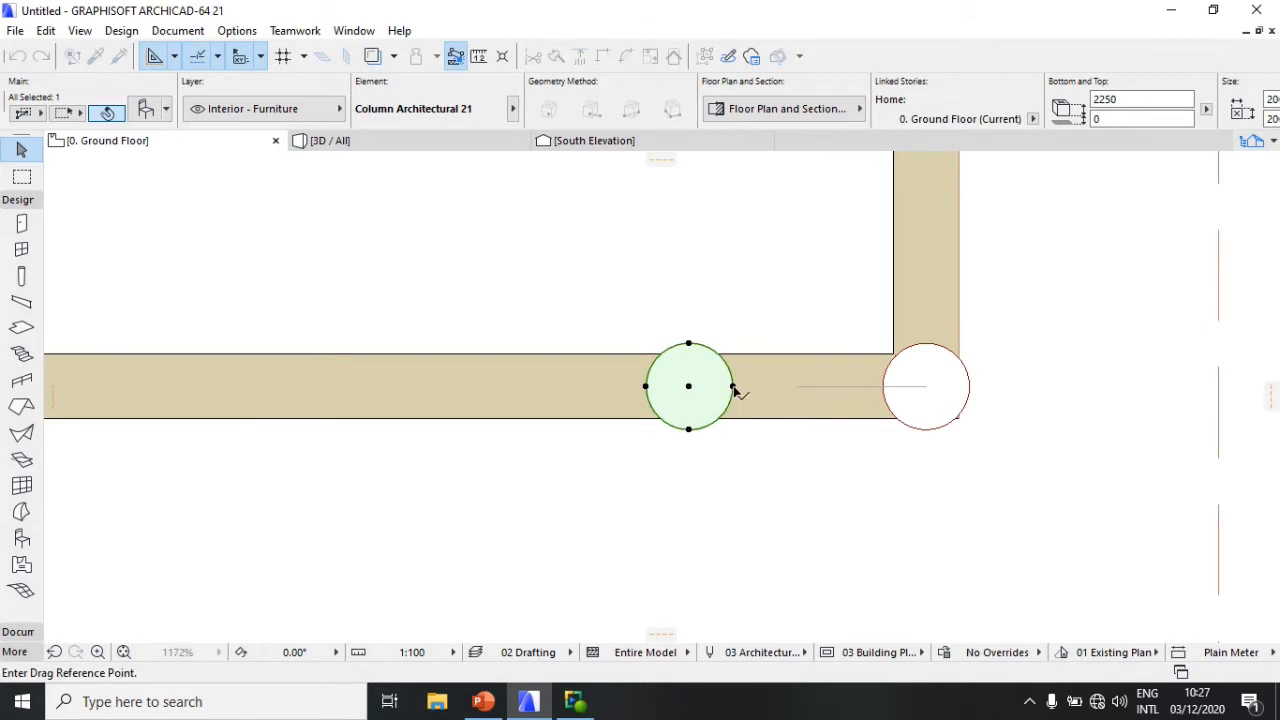
pyautogui.click(733, 386)
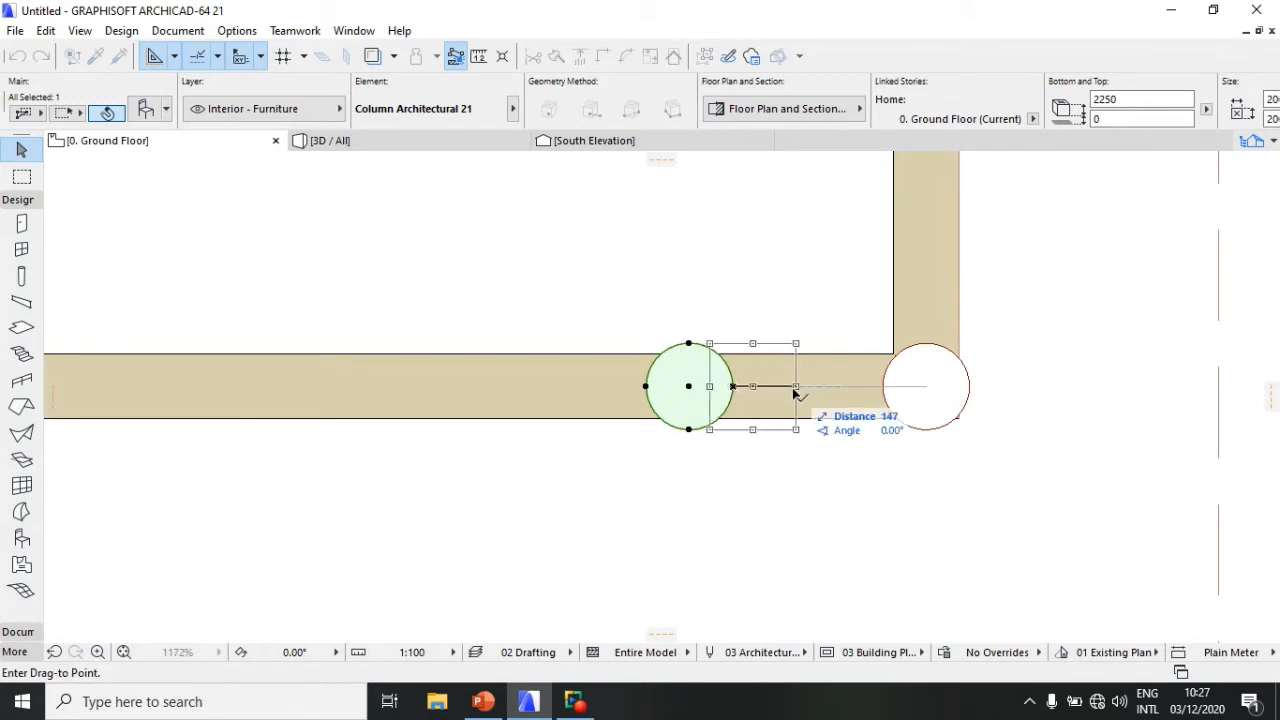
pyautogui.scroll(3, 829, 394)
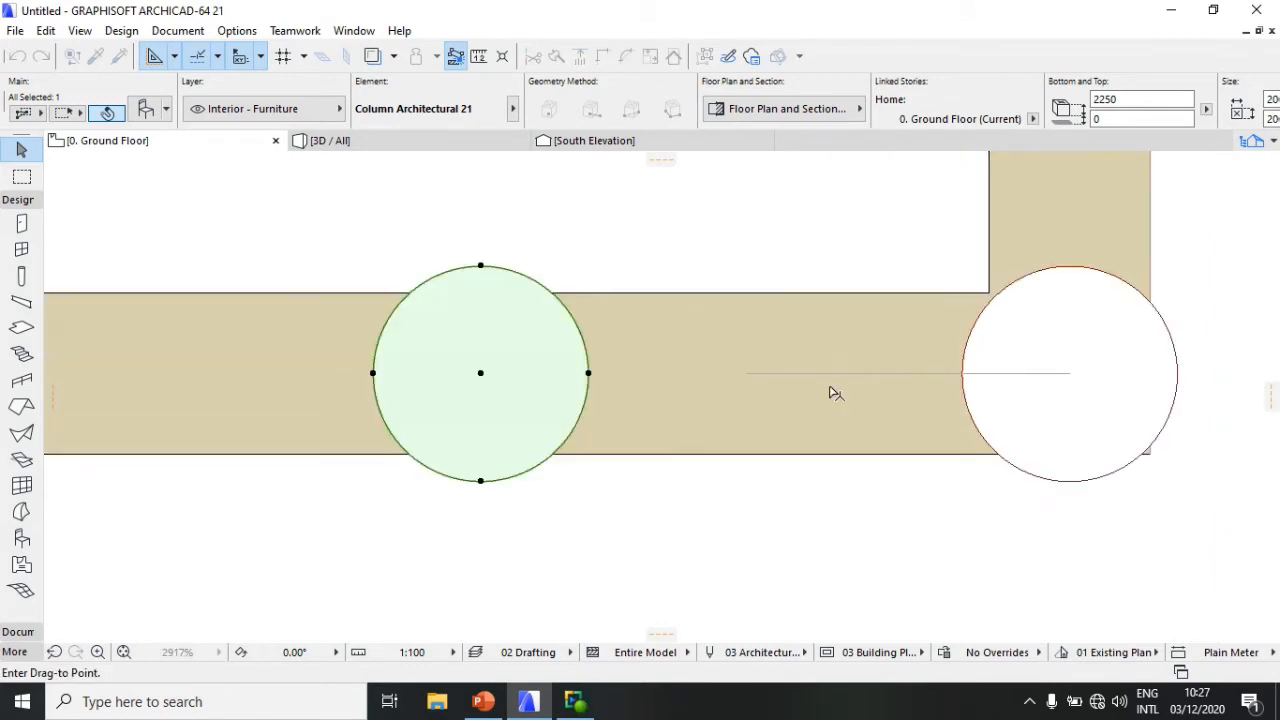
pyautogui.click(746, 374)
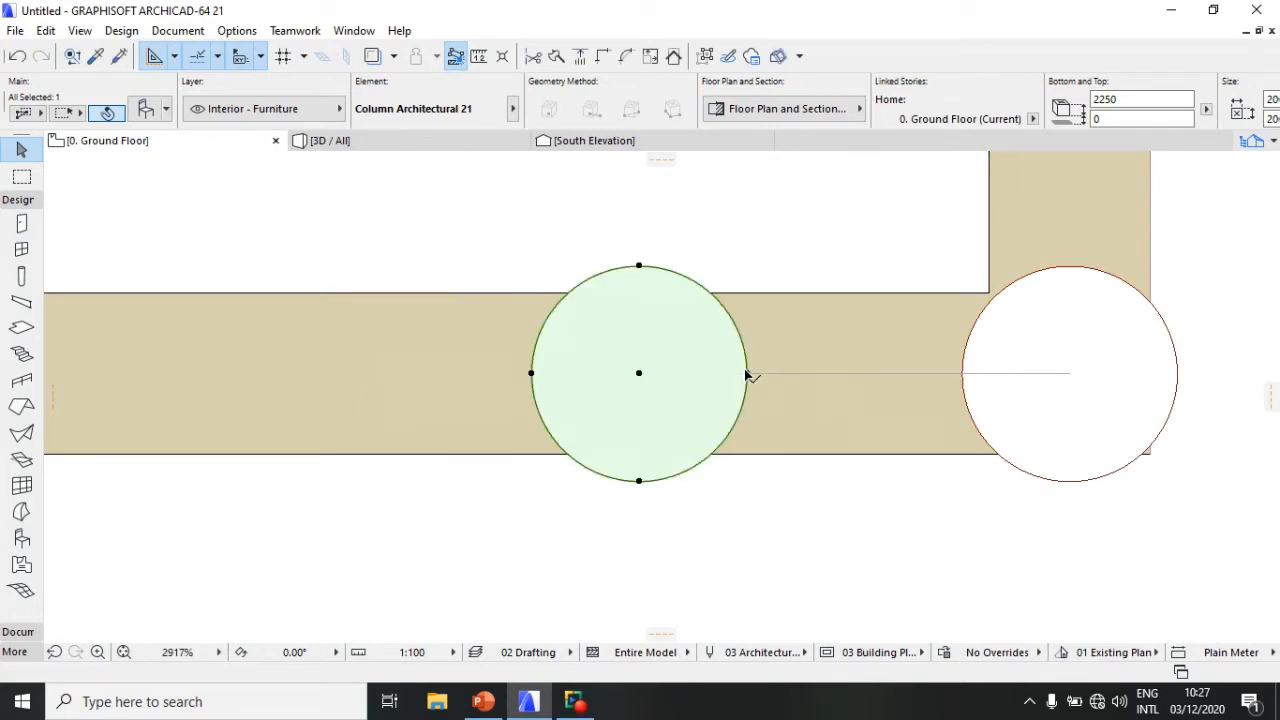
pyautogui.scroll(-5, 750, 380)
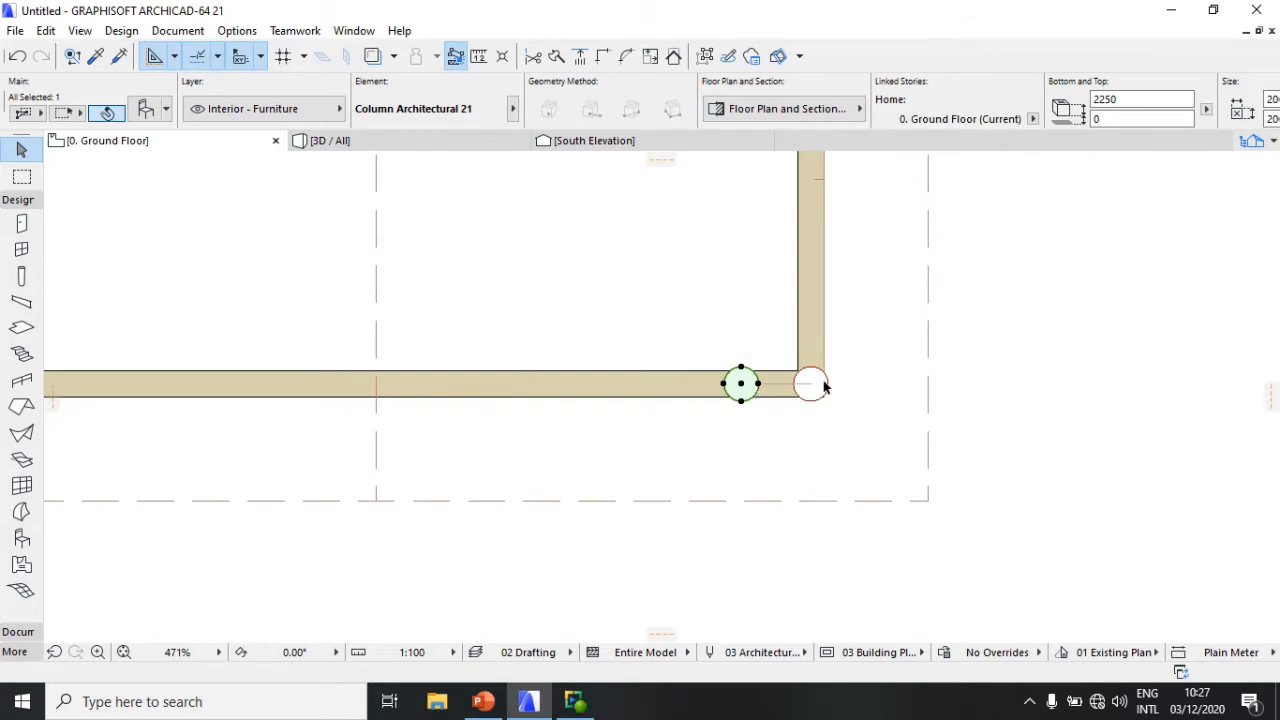
pyautogui.click(754, 348)
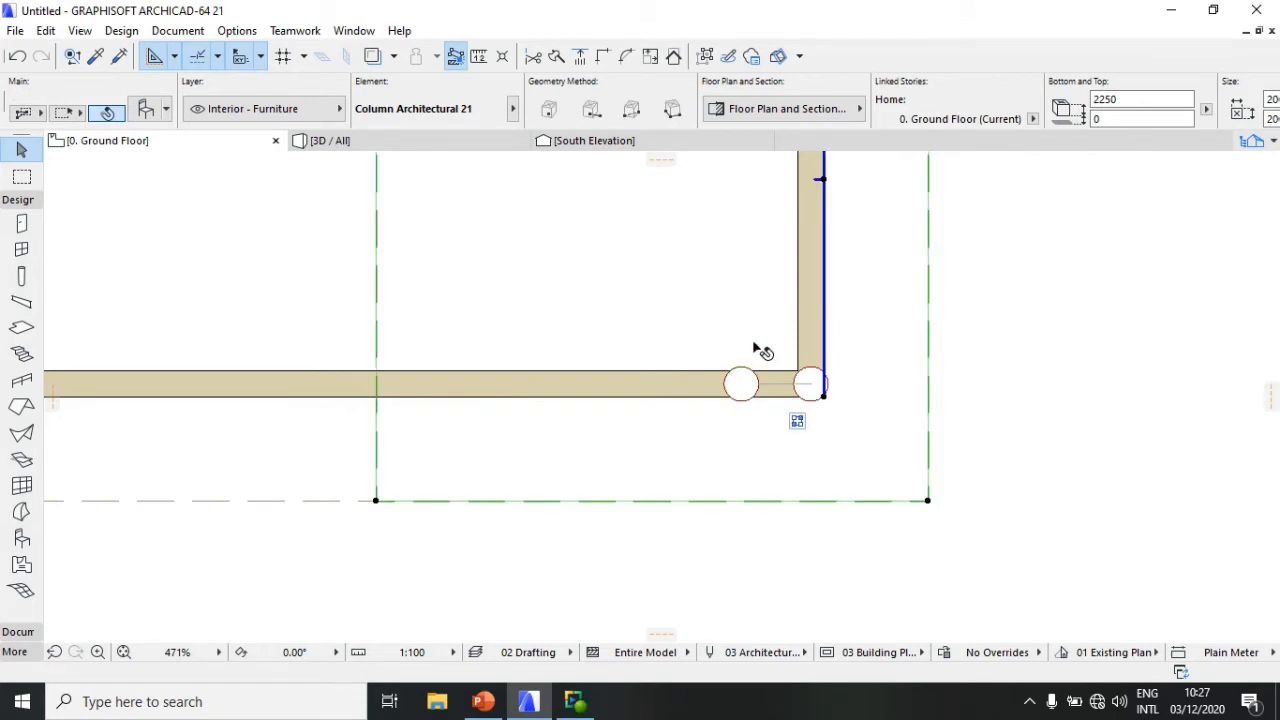
# Step: Move the column beside the left corner about 63 to the left so its left edge meets the guide line's right end
pyautogui.scroll(-5, 866, 429)
pyautogui.scroll(6, 518, 400)
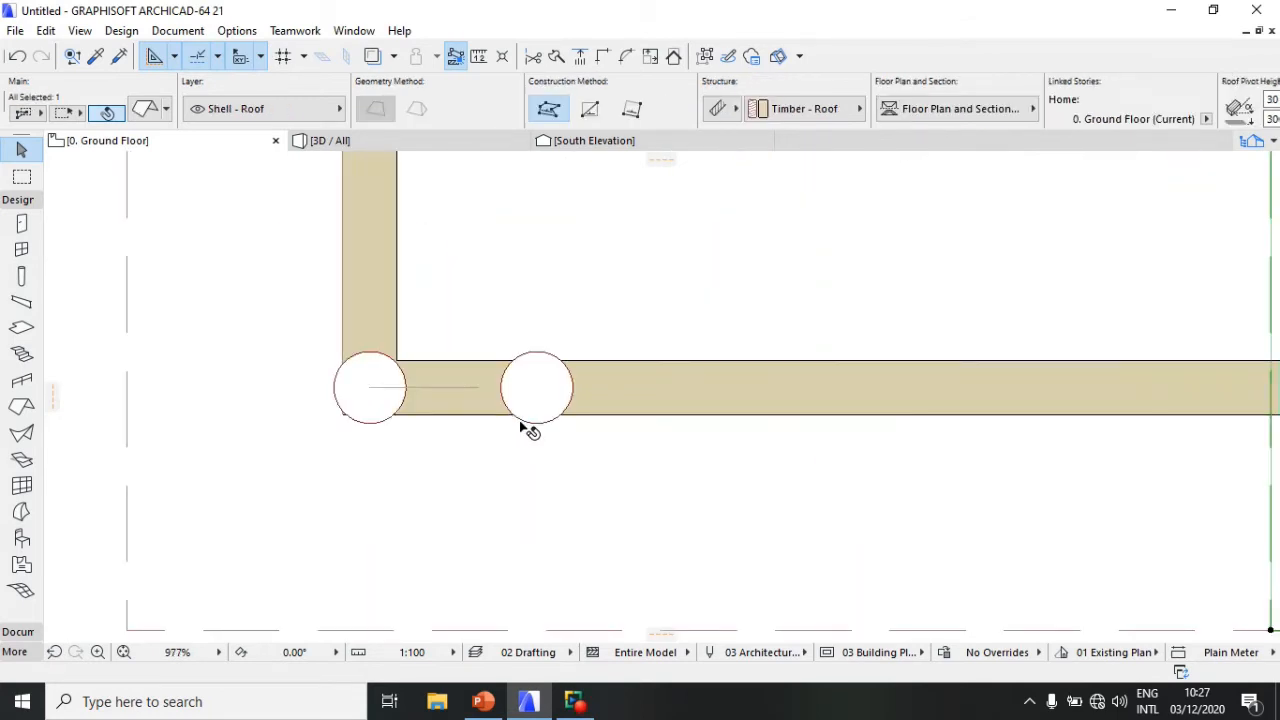
pyautogui.click(530, 399)
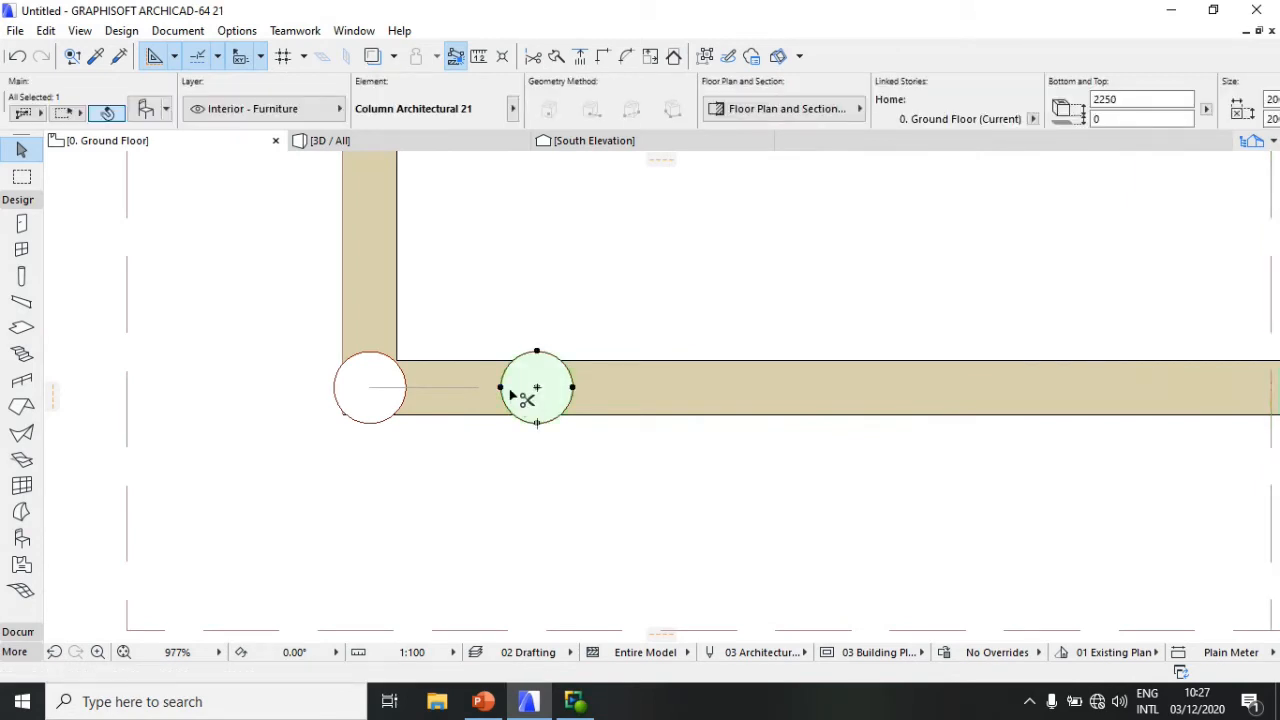
pyautogui.hotkey('ctrl', 'd')
pyautogui.click(500, 388)
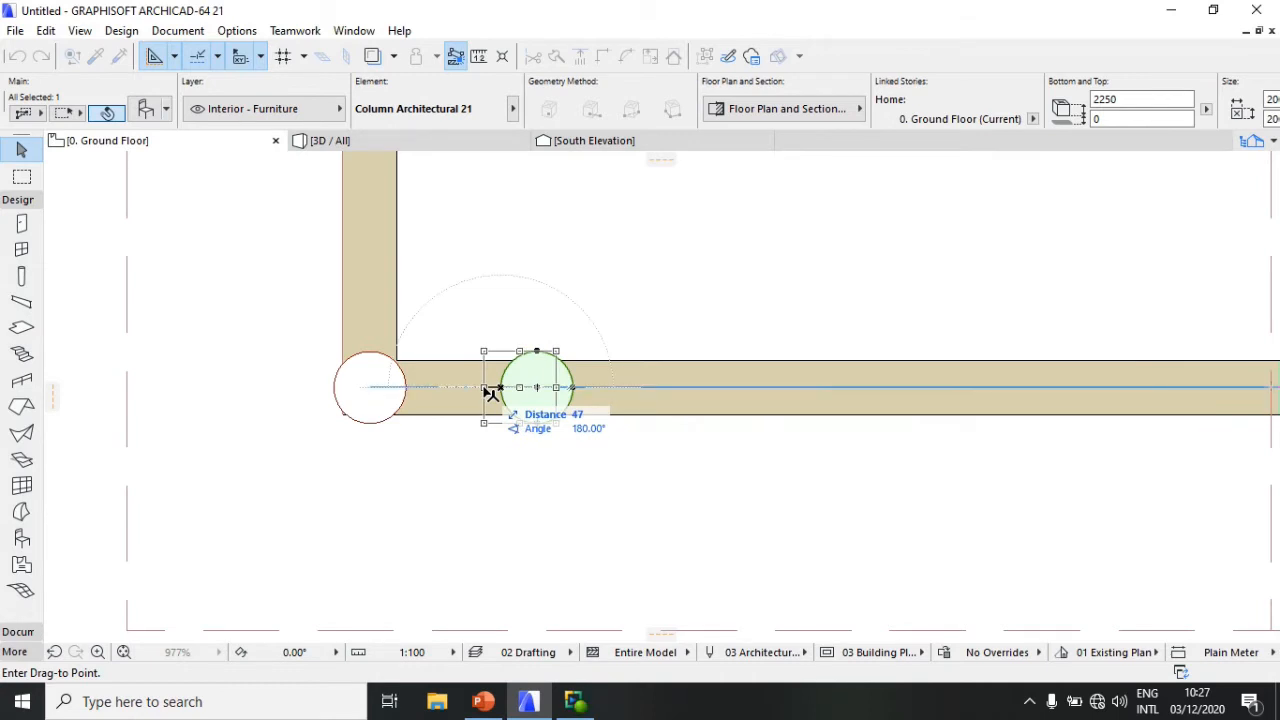
pyautogui.scroll(5, 492, 392)
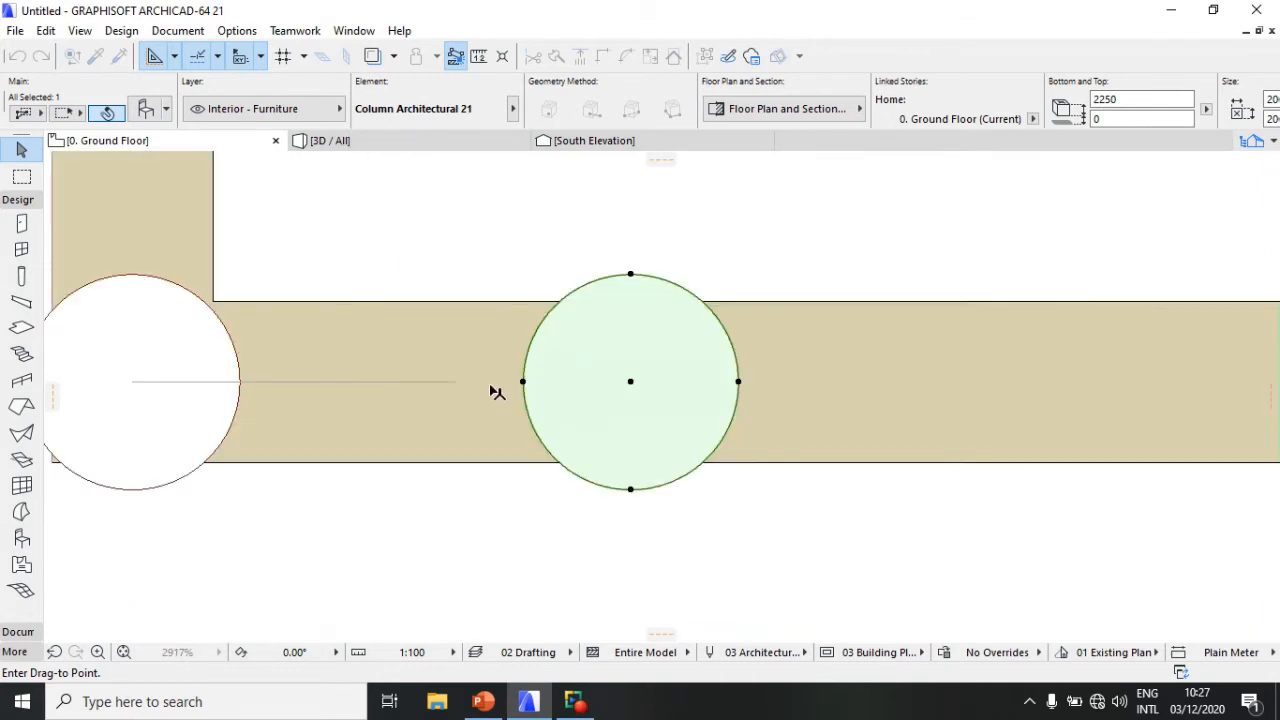
pyautogui.scroll(3, 492, 392)
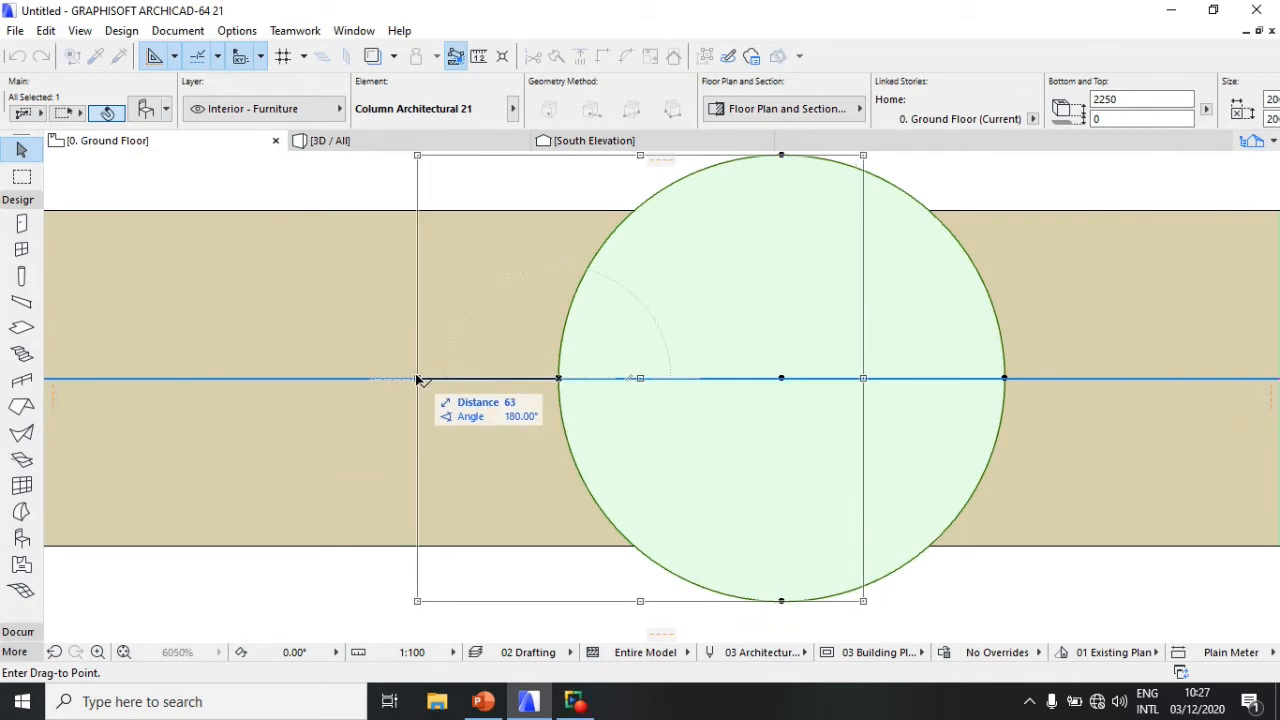
pyautogui.scroll(-2, 418, 379)
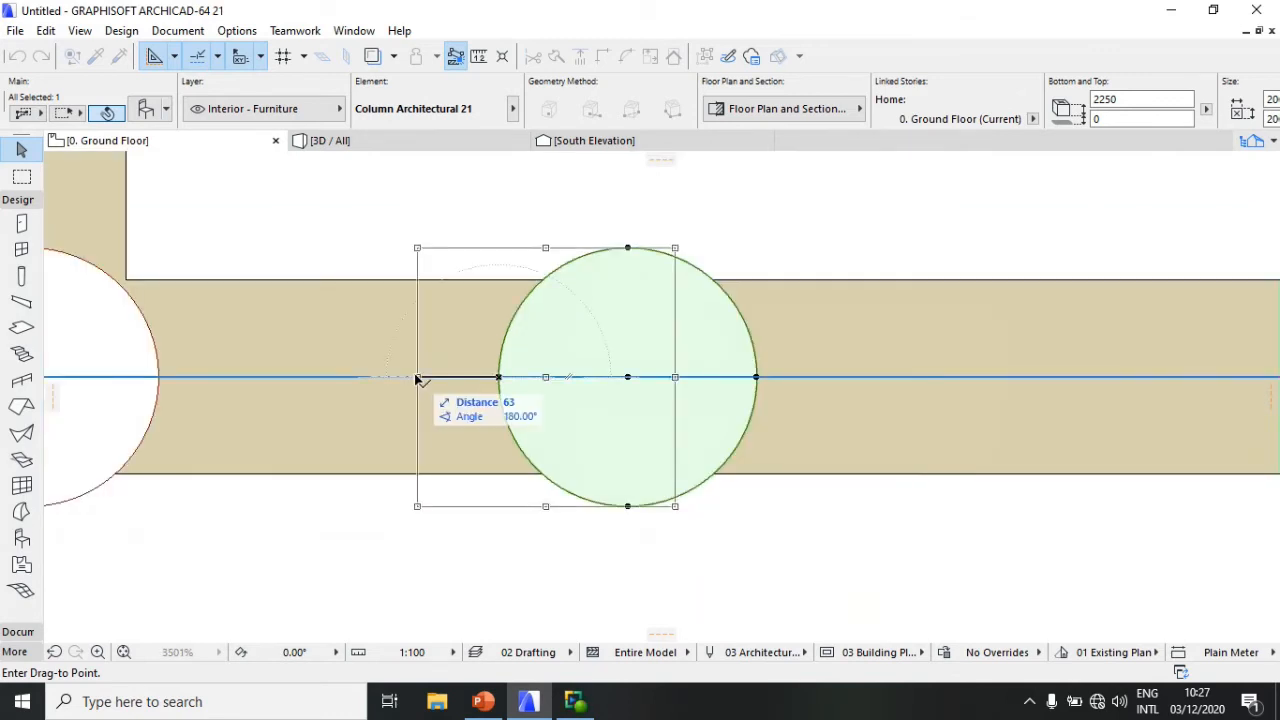
pyautogui.click(417, 379)
pyautogui.scroll(-6, 505, 387)
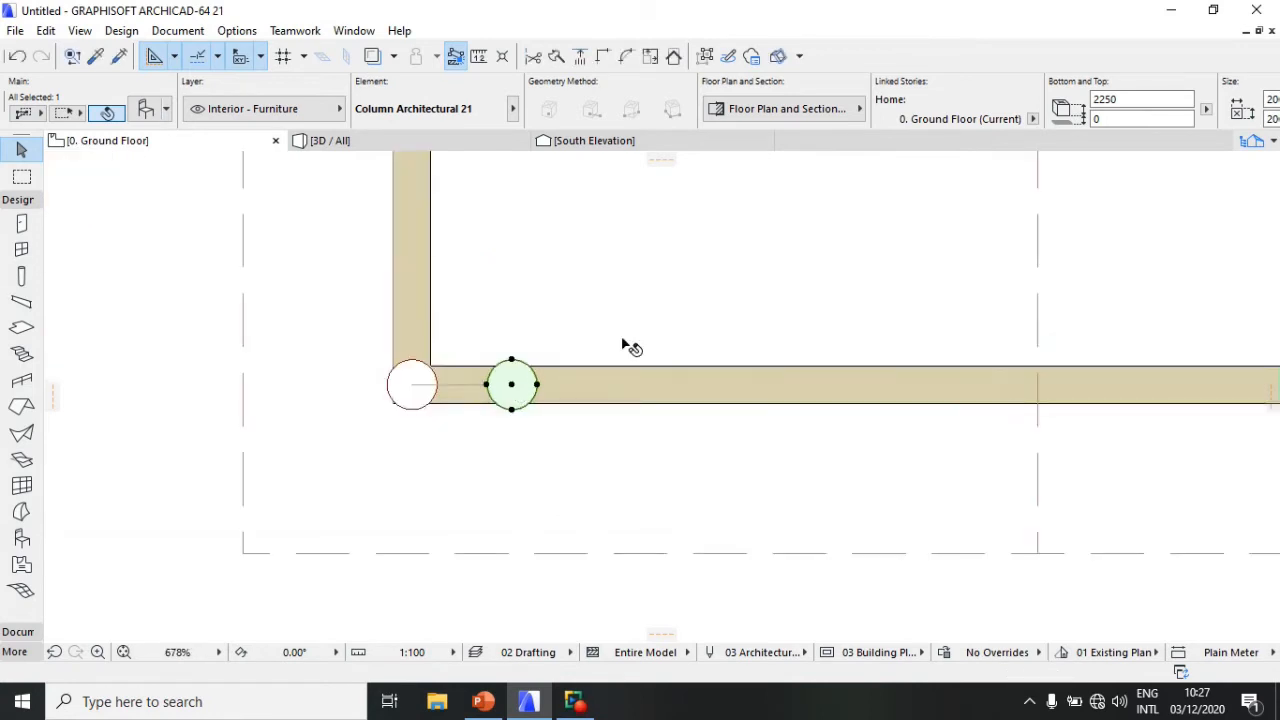
pyautogui.press('Escape')
# Step: Draw a horizontal elevation line E-01 in front of the porch, just beyond the roof edge, looking toward the house
pyautogui.scroll(-4, 520, 400)
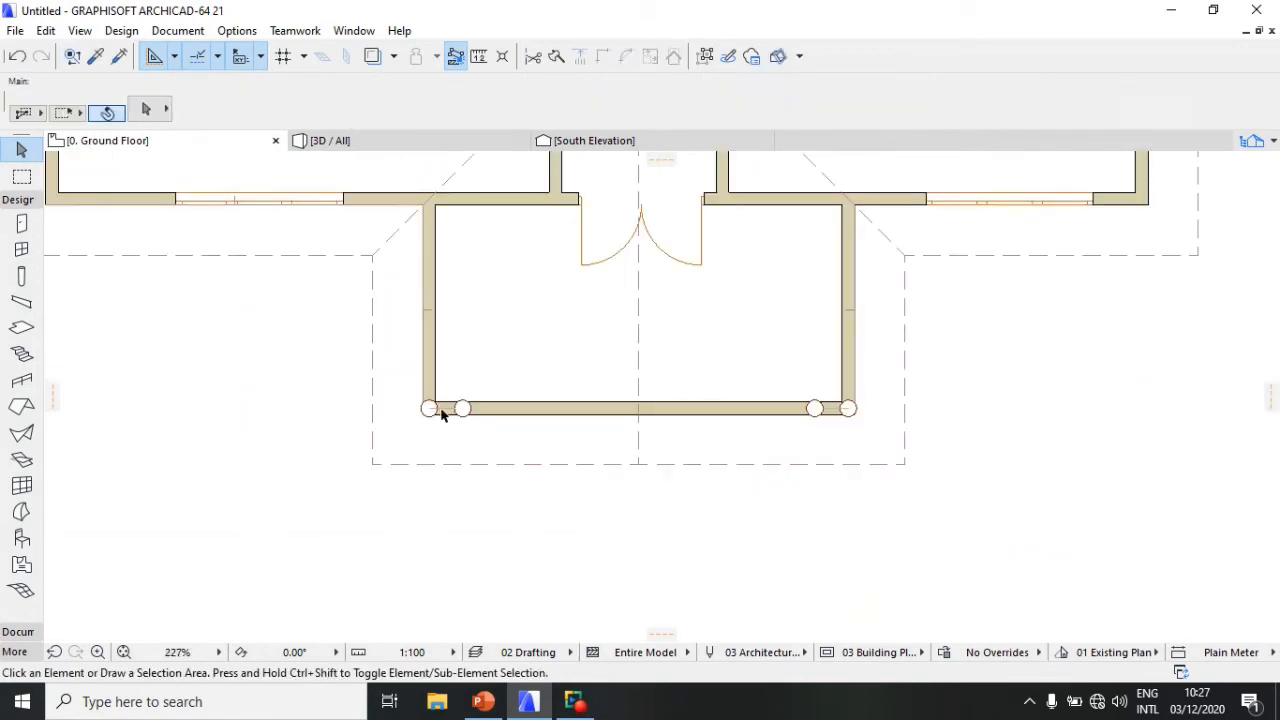
pyautogui.scroll(2, 640, 395)
pyautogui.scroll(-2, 651, 385)
pyautogui.scroll(2, 648, 387)
pyautogui.scroll(-1, 646, 389)
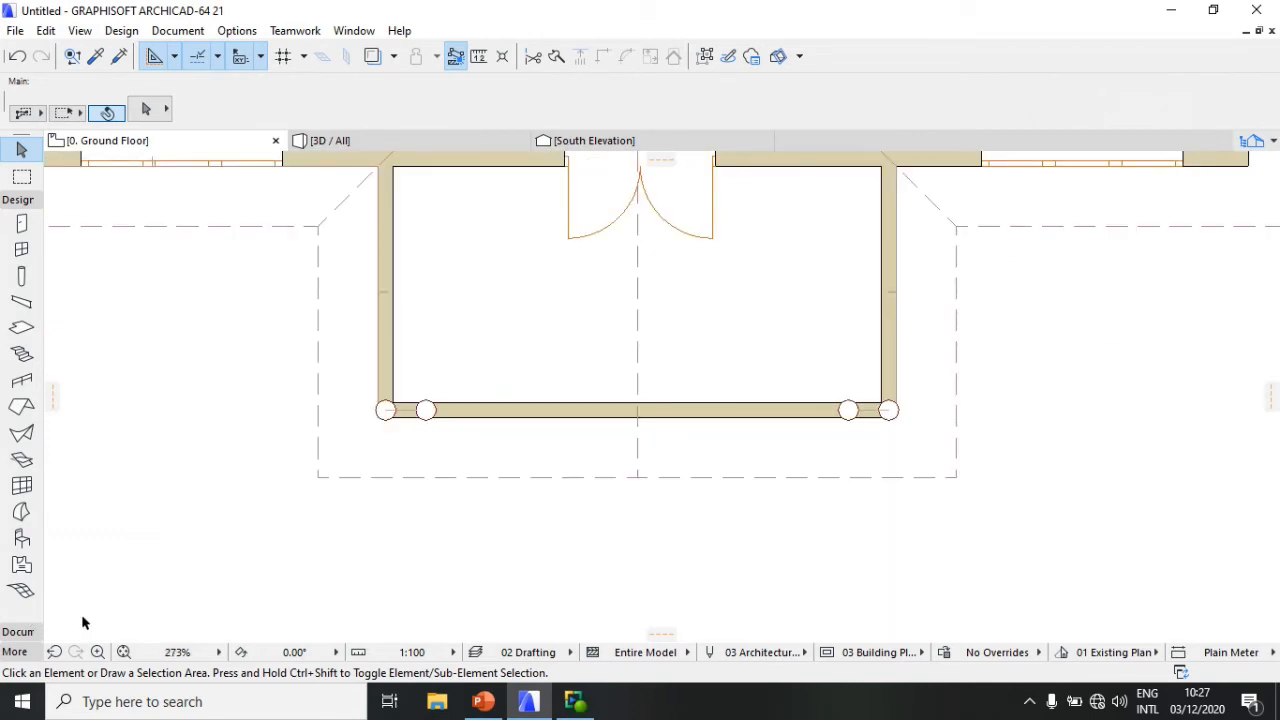
pyautogui.click(30, 632)
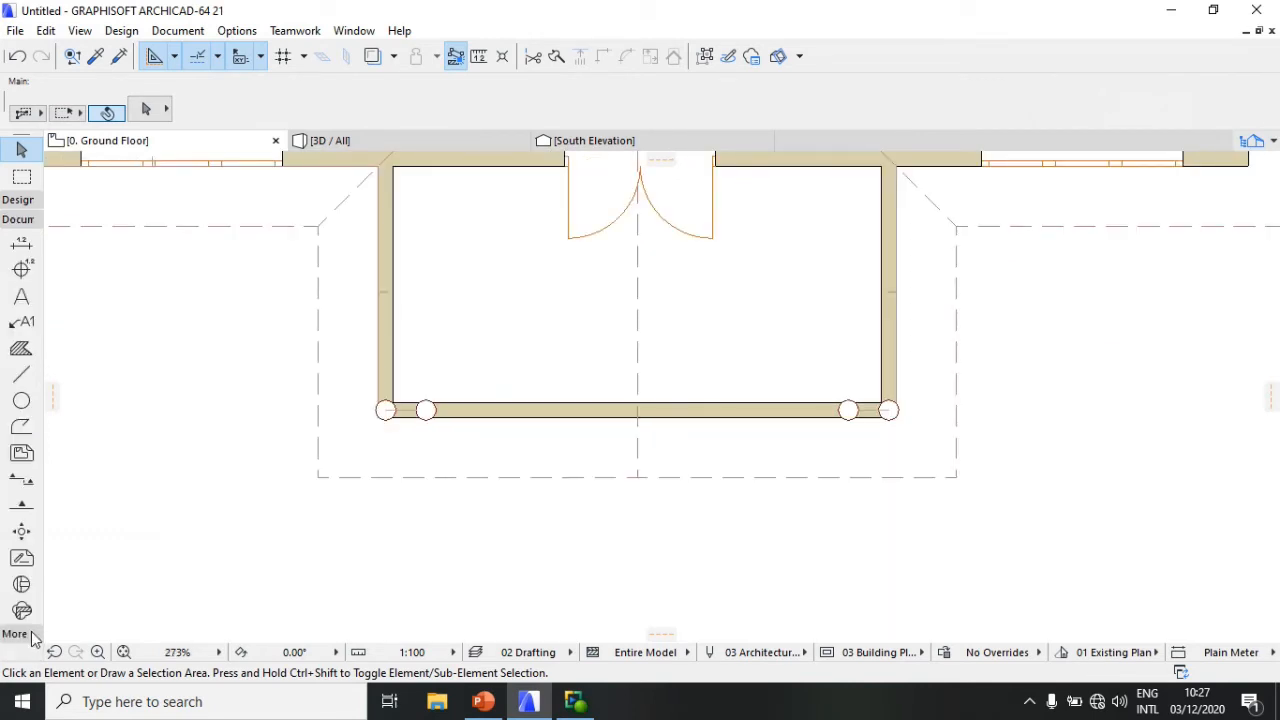
pyautogui.click(20, 507)
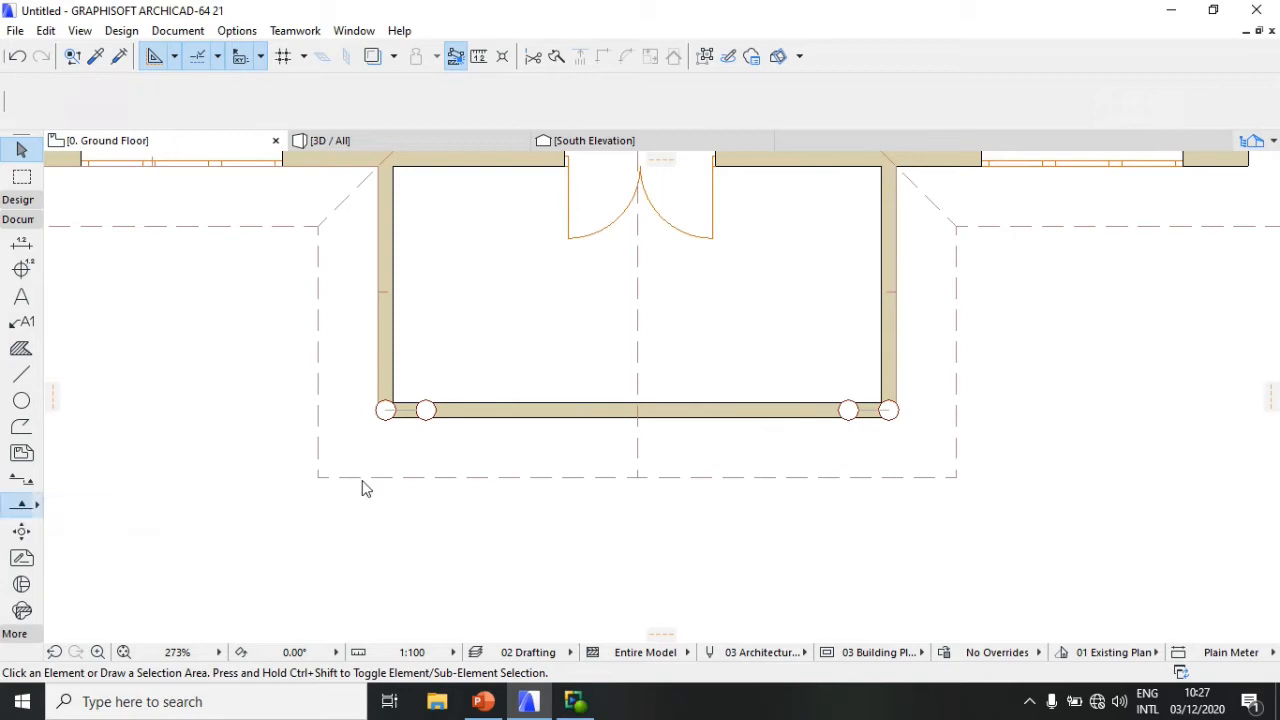
pyautogui.scroll(-3, 480, 486)
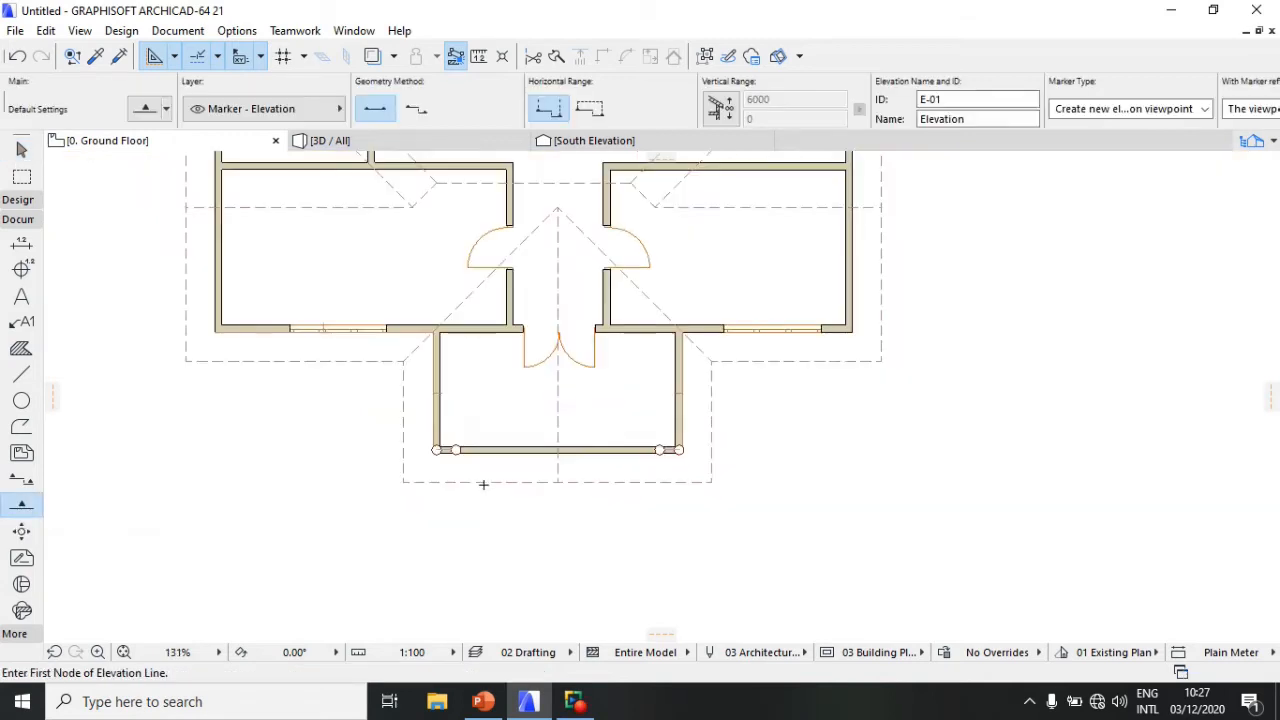
pyautogui.click(354, 504)
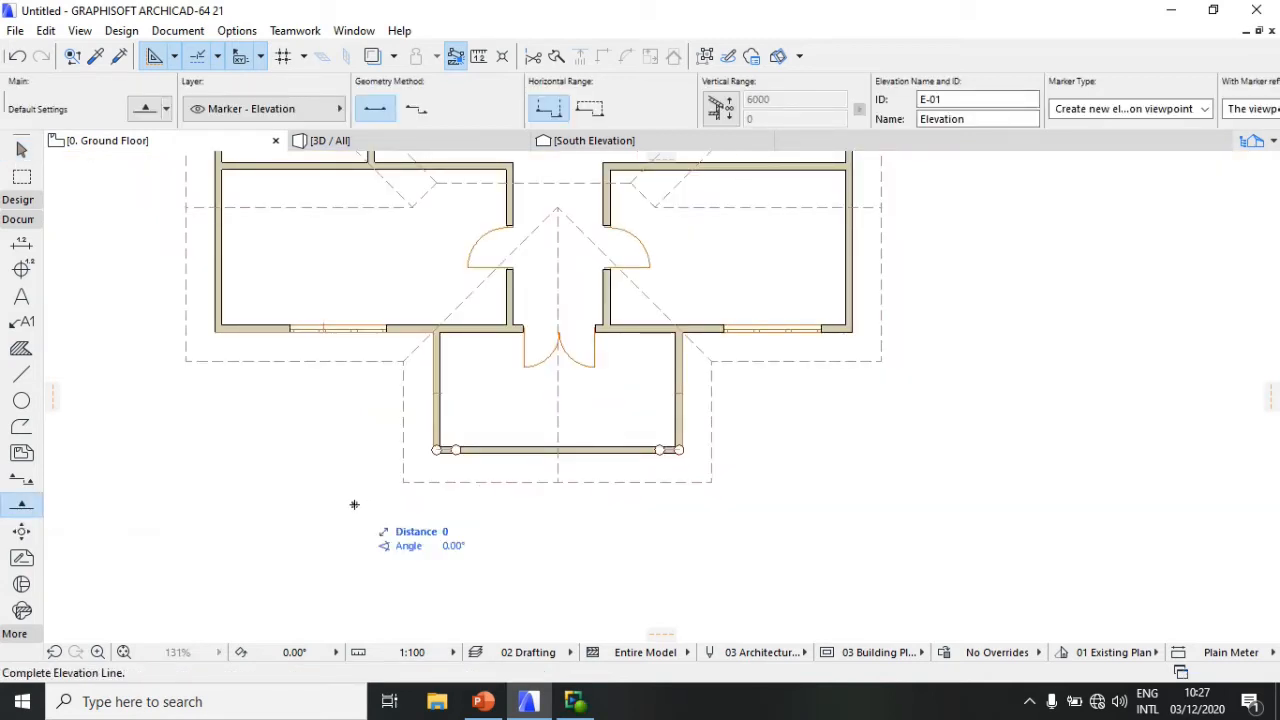
pyautogui.click(882, 504)
pyautogui.click(483, 395)
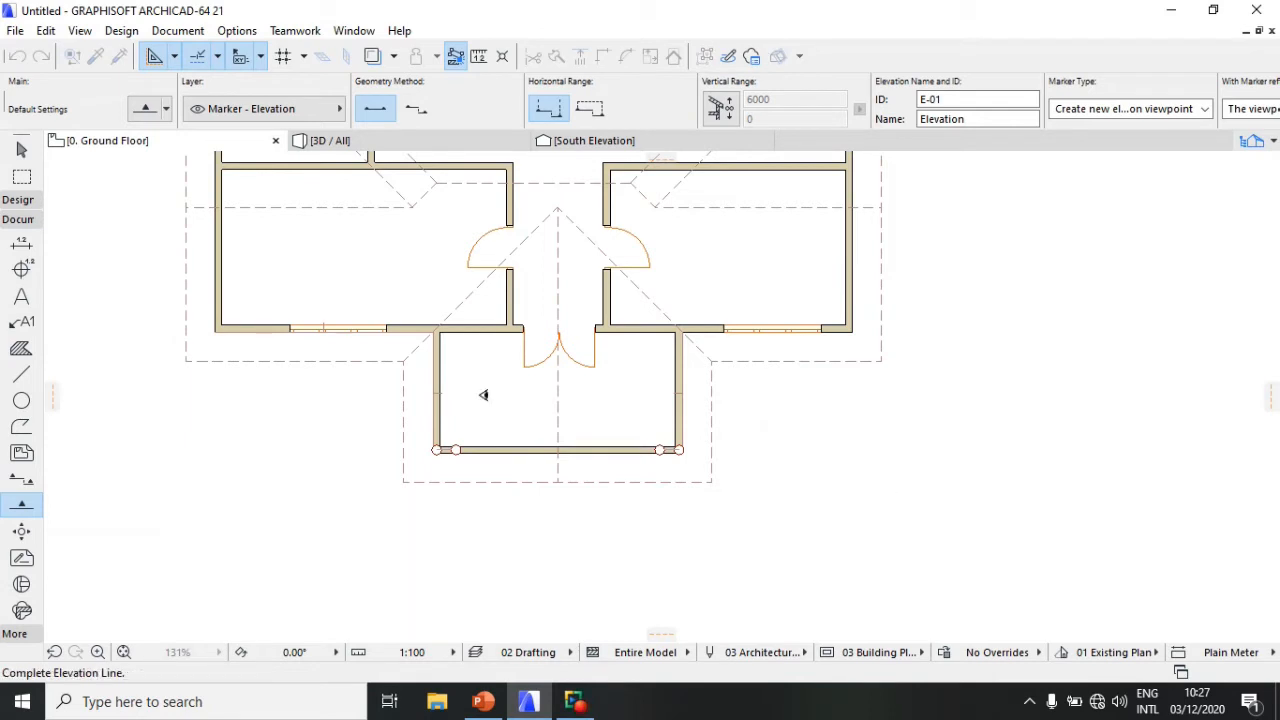
pyautogui.click(288, 348)
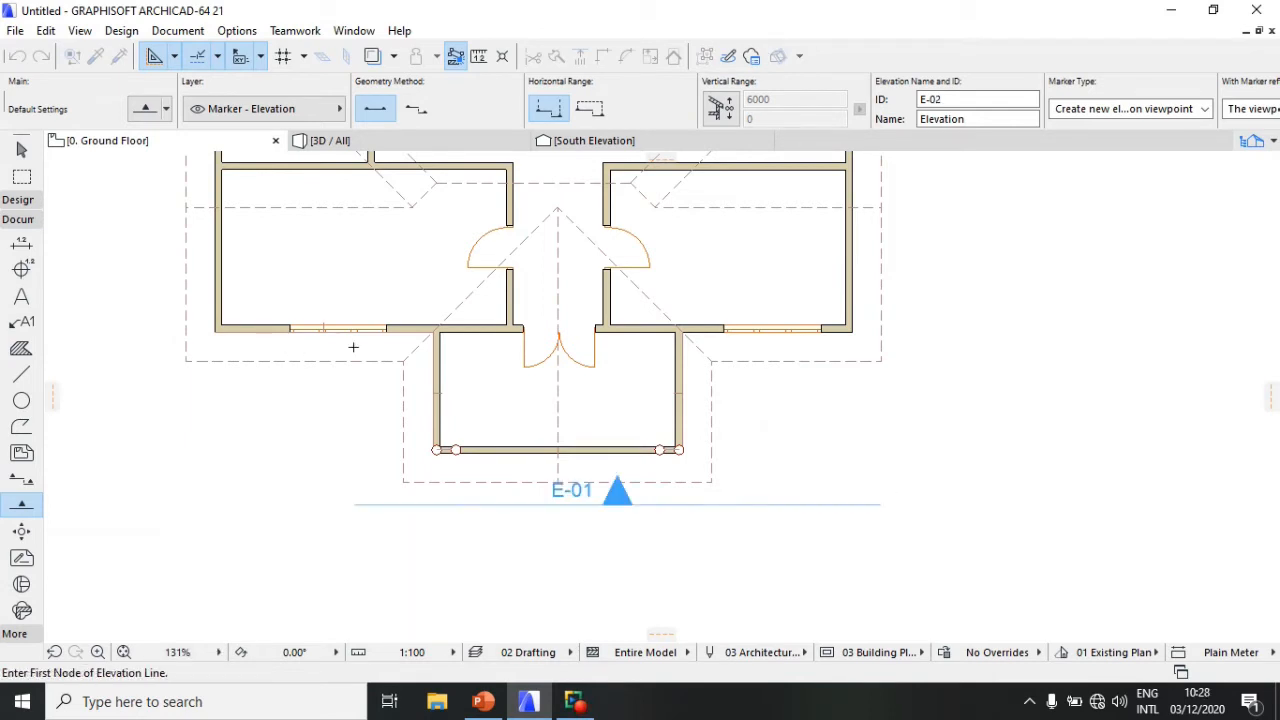
# Step: Draw vertical elevation lines E-02 and E-03 along the porch's left and right sides, both looking inward at the porch
pyautogui.click(395, 315)
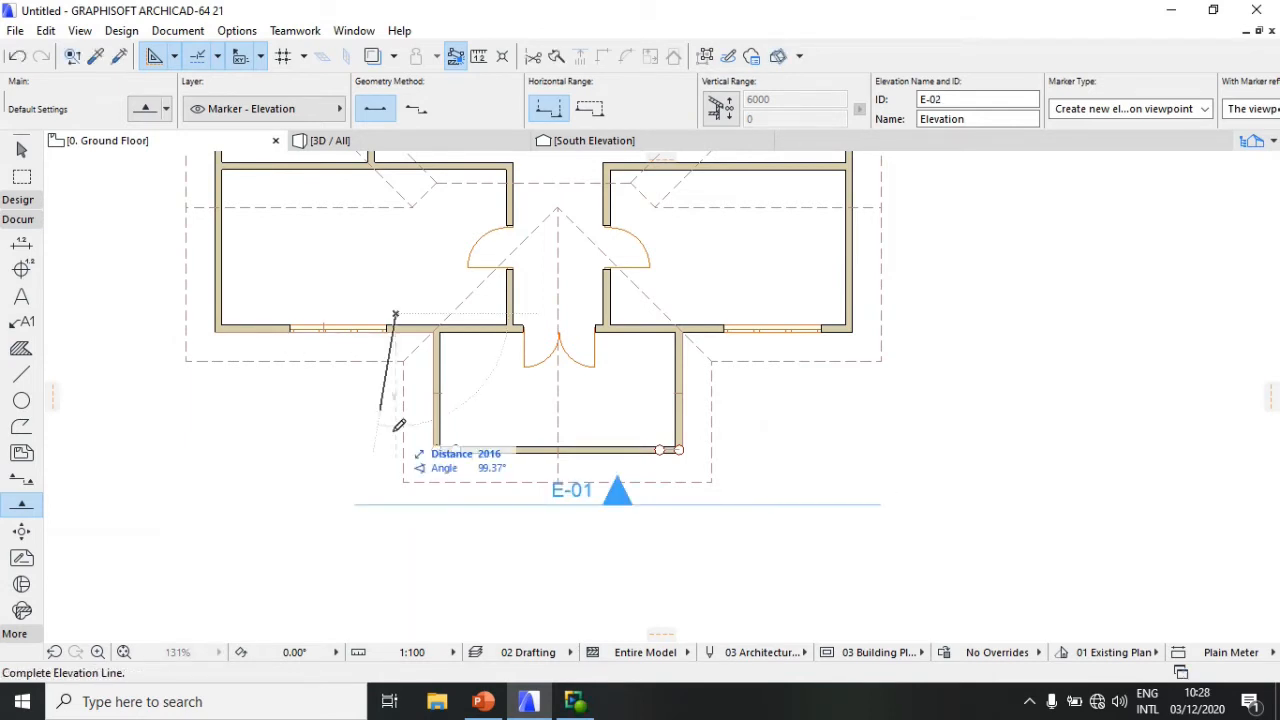
pyautogui.click(396, 605)
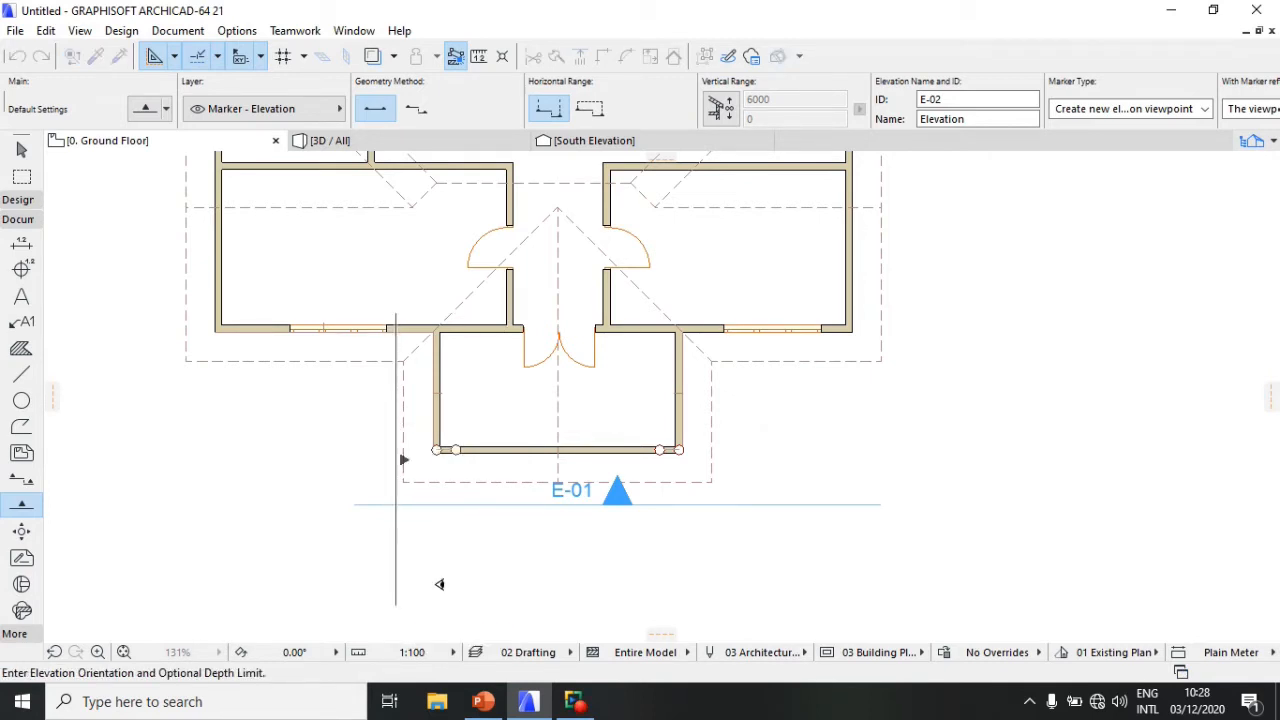
pyautogui.click(439, 584)
pyautogui.click(725, 301)
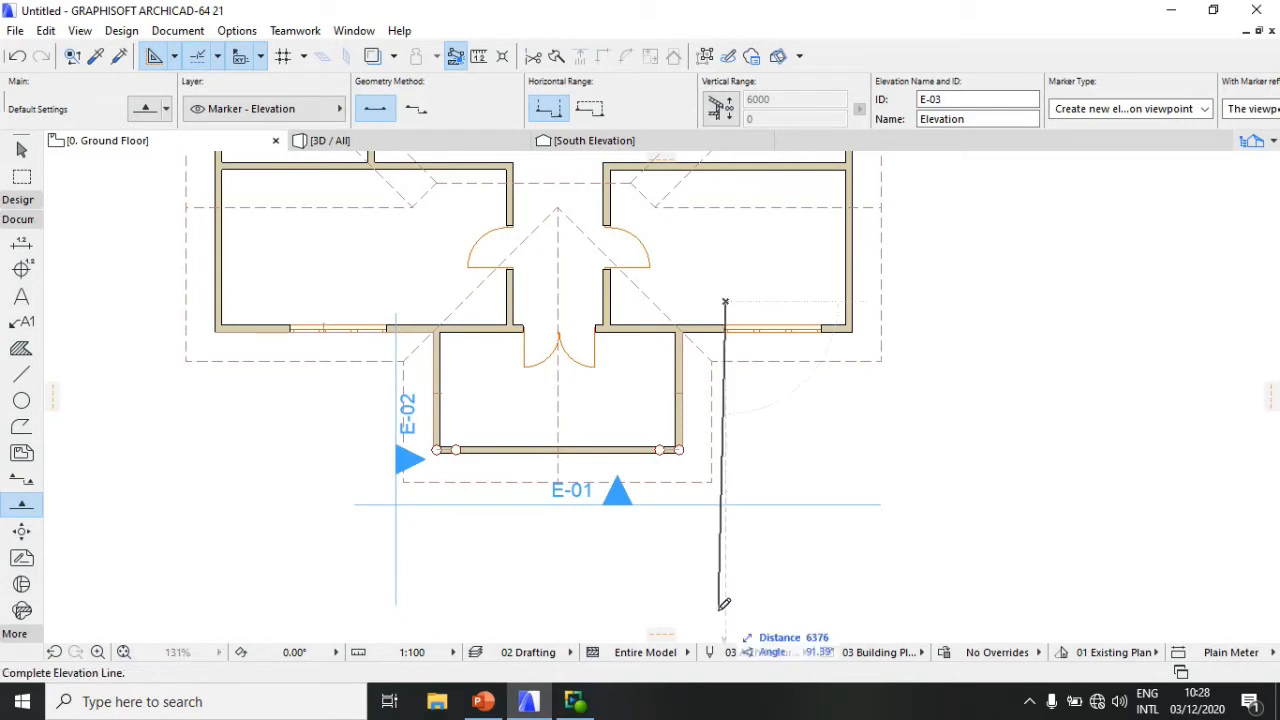
pyautogui.click(647, 468)
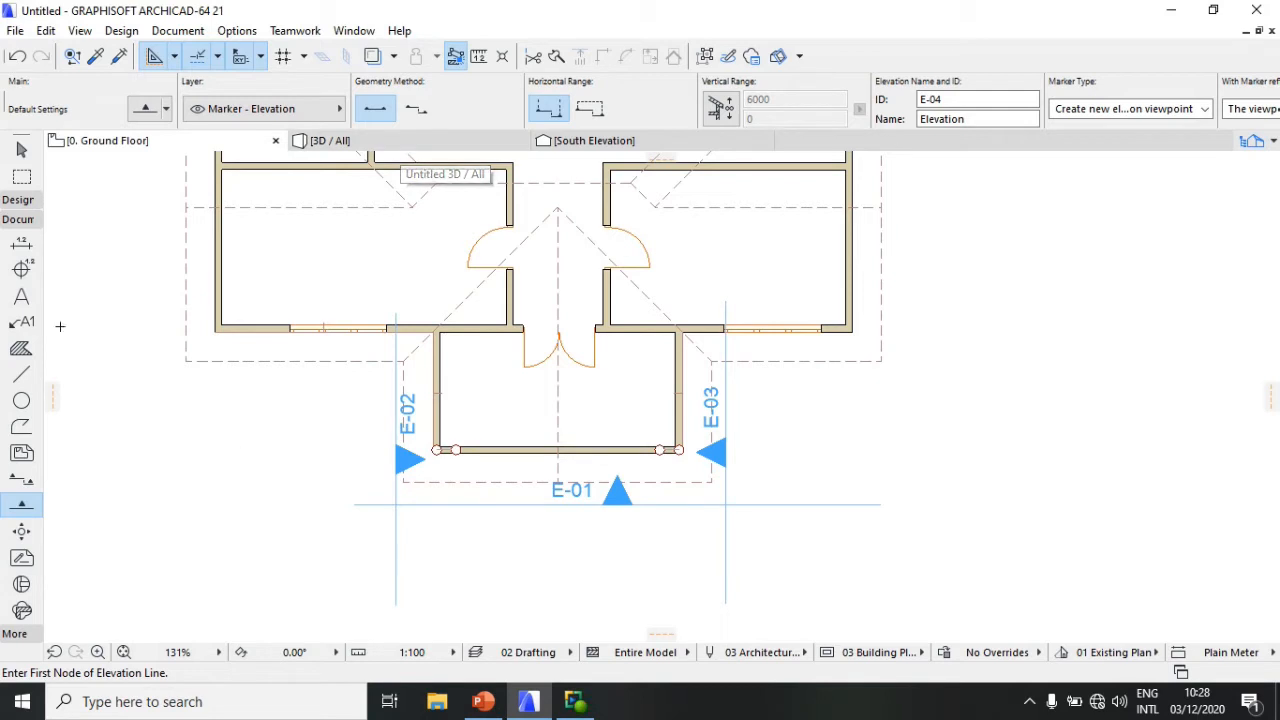
# Step: Set the Door tool's default to Rectangular Door Opening 21 from the Empty Door Openings 21 library folder
pyautogui.click(18, 200)
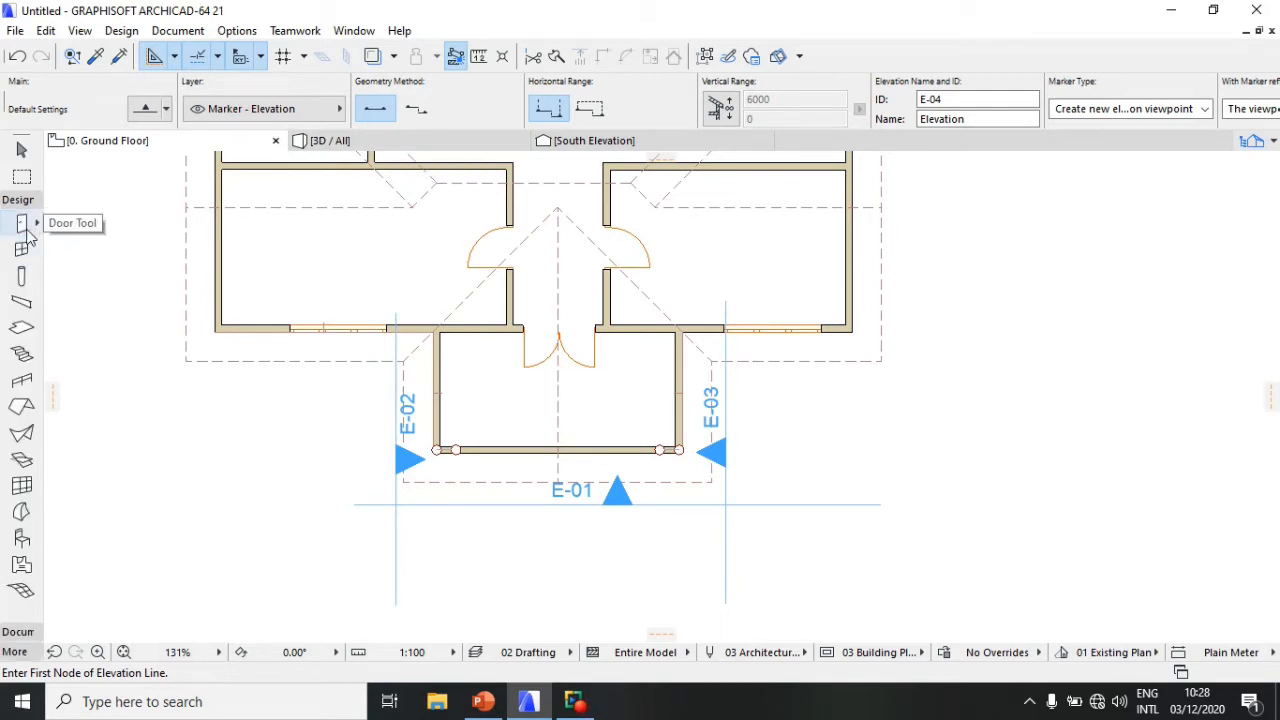
pyautogui.click(24, 226)
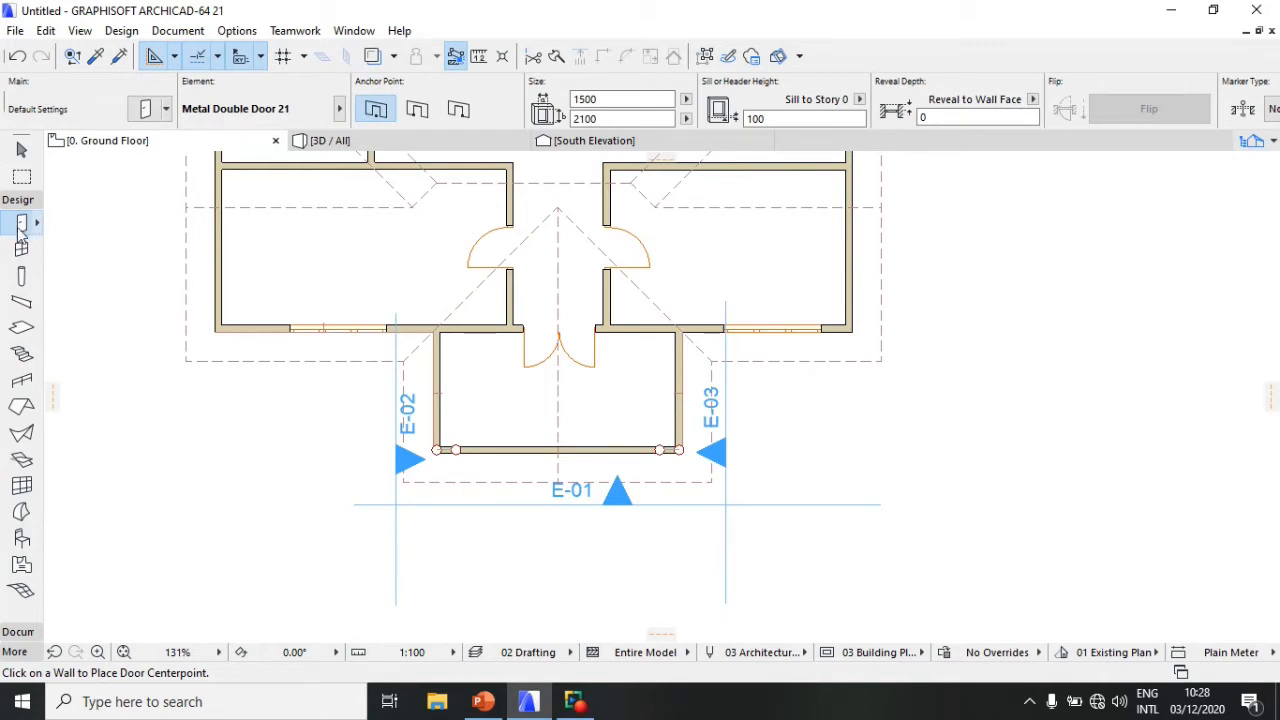
pyautogui.doubleClick(18, 226)
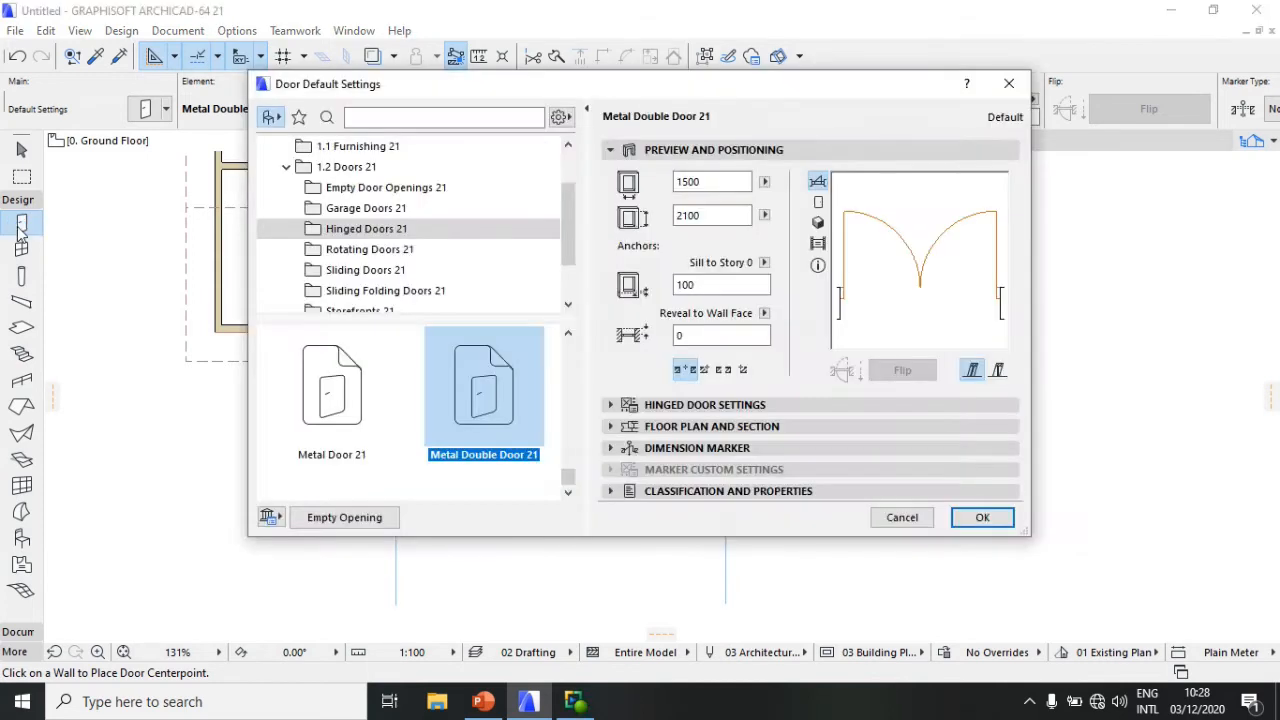
pyautogui.click(357, 190)
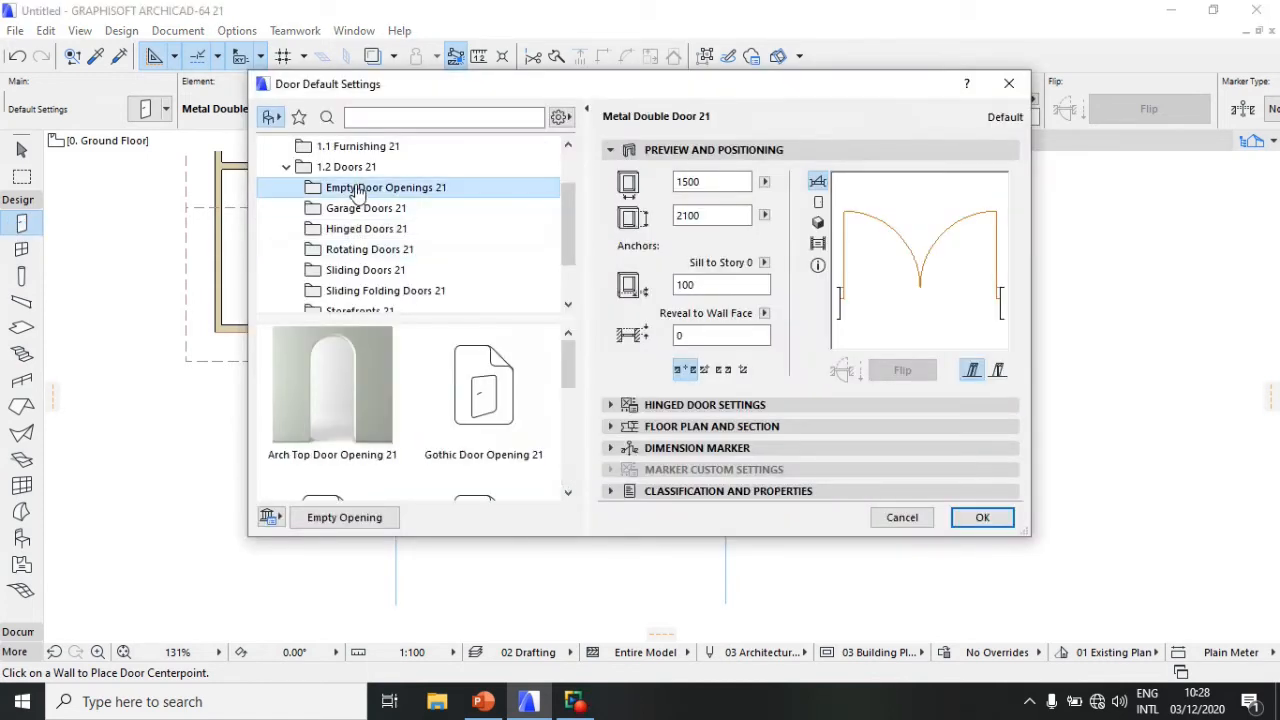
pyautogui.scroll(-3, 376, 412)
pyautogui.scroll(-2, 376, 412)
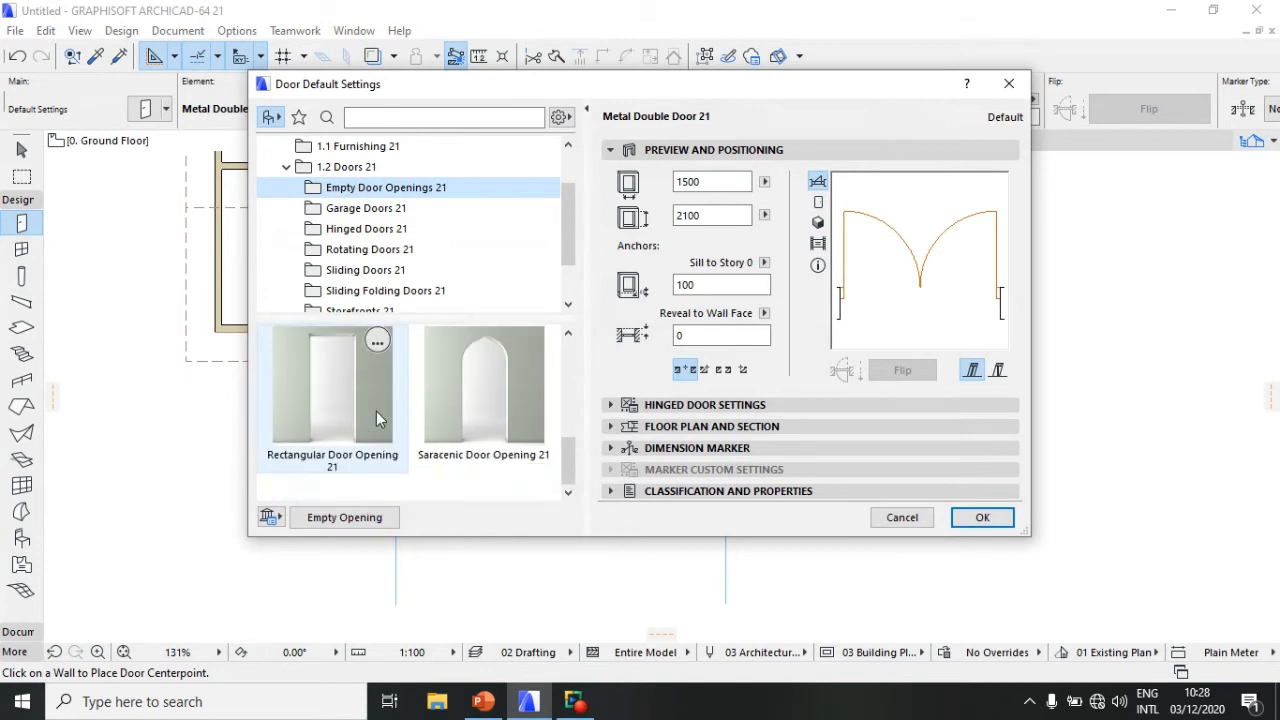
pyautogui.click(366, 395)
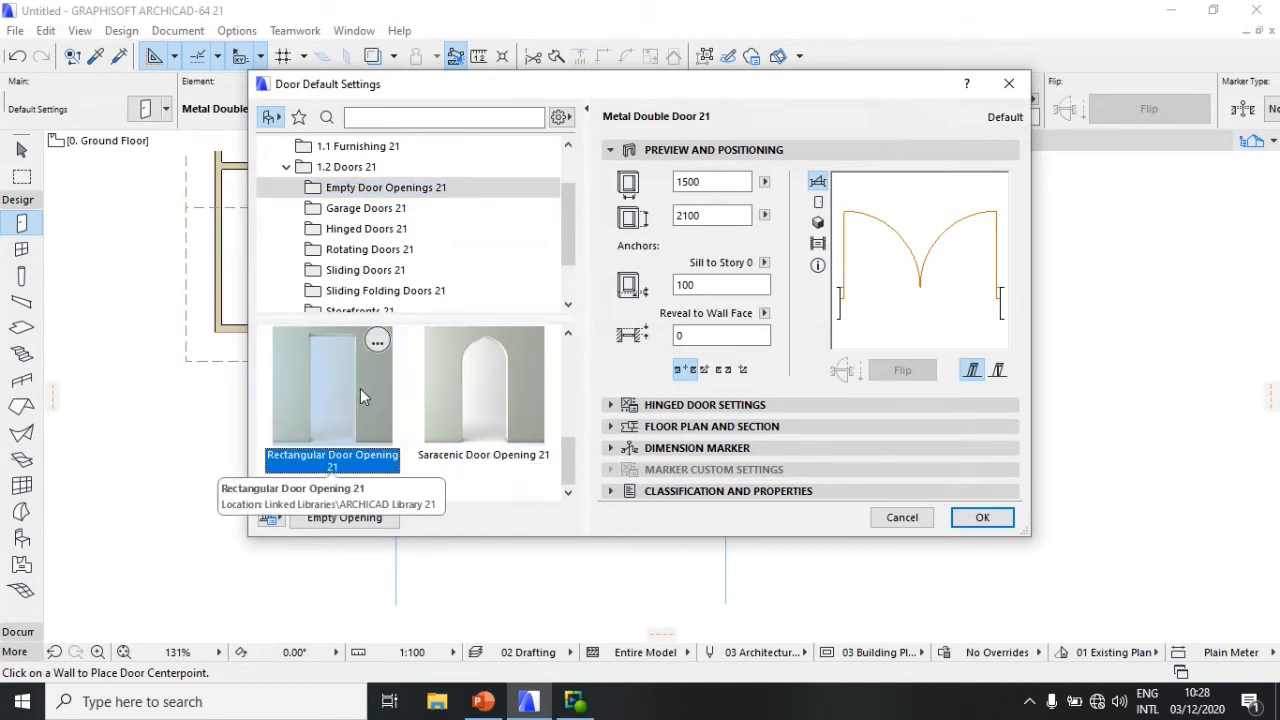
pyautogui.click(985, 520)
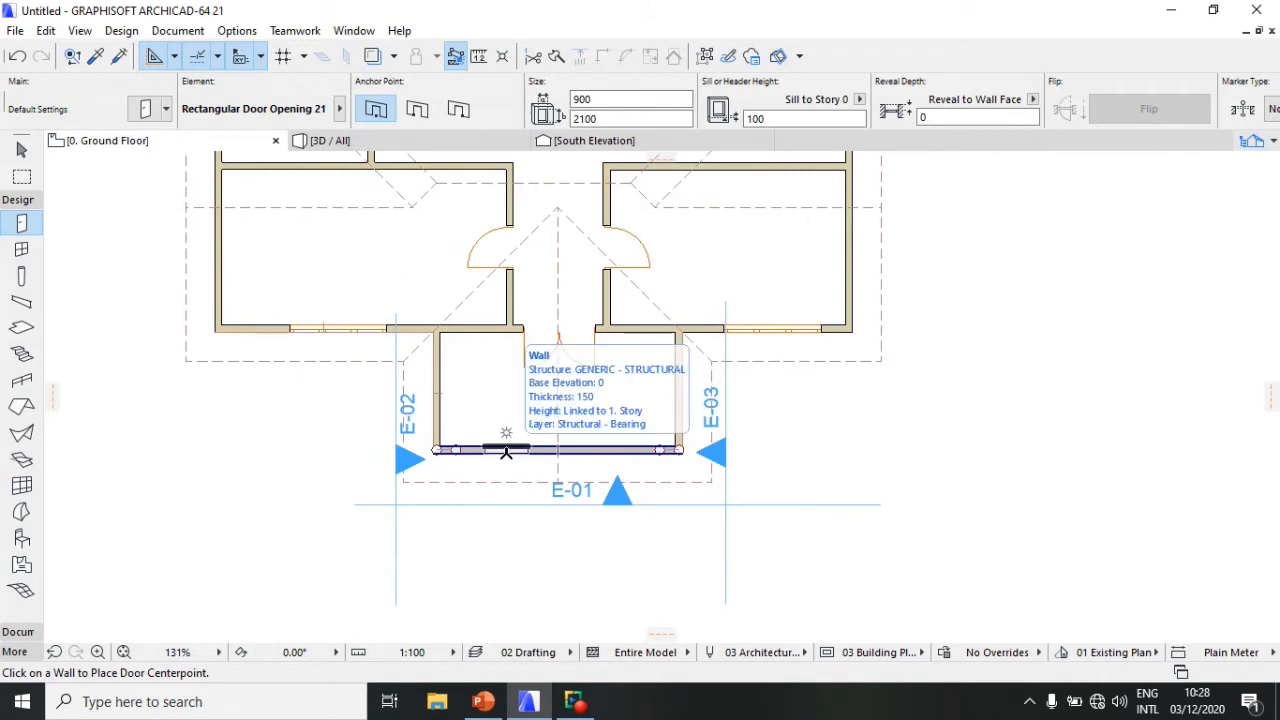
# Step: Place two 900-wide rectangular door openings in the porch's front wall, one on each side of the centreline
pyautogui.click(505, 450)
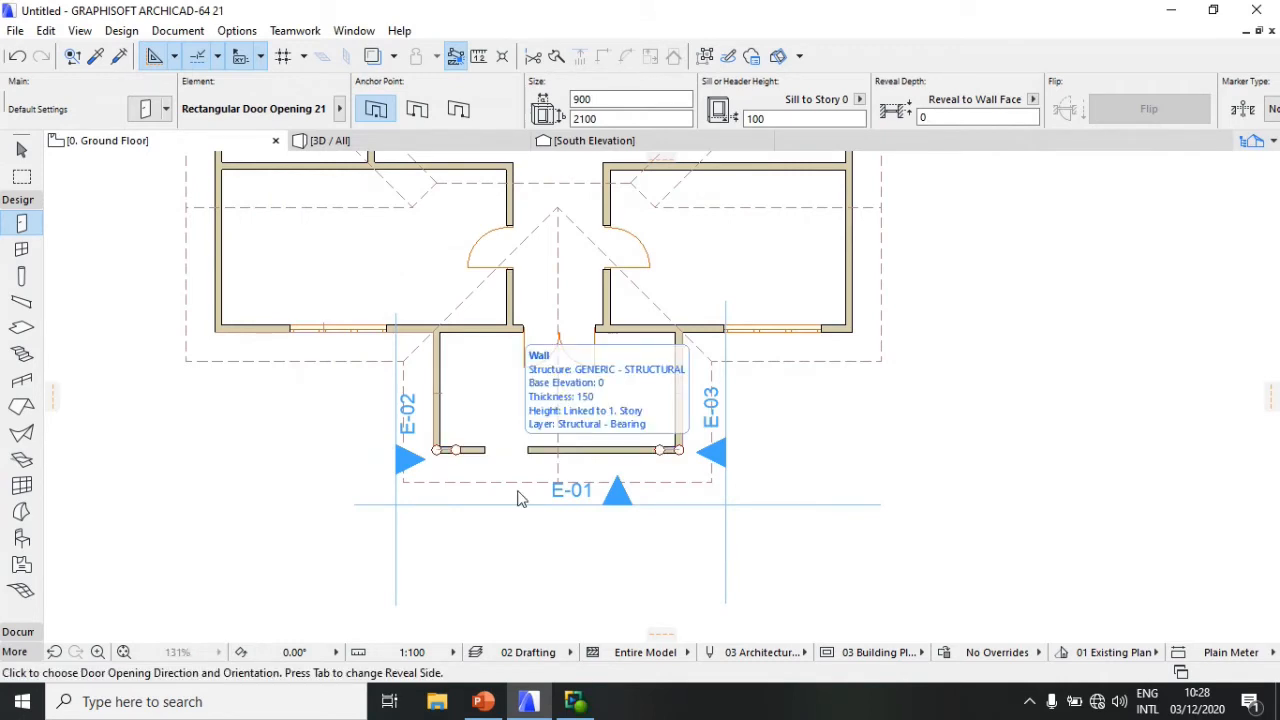
pyautogui.click(713, 470)
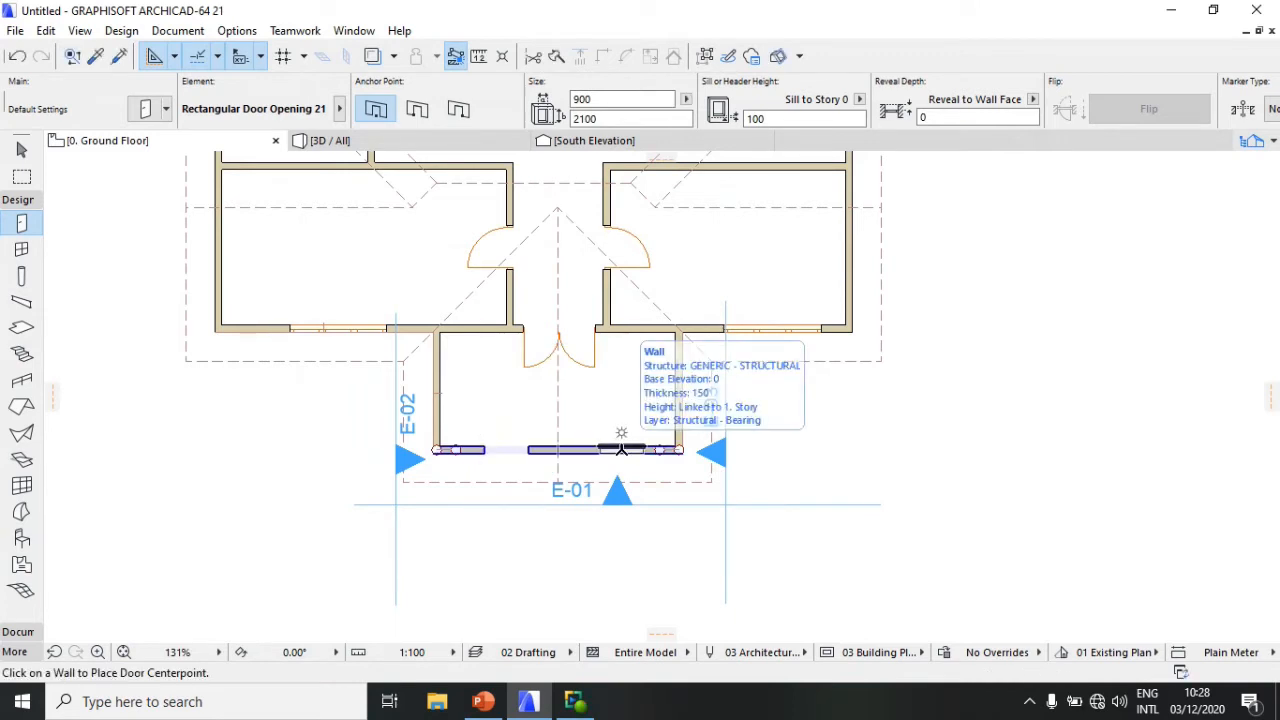
pyautogui.click(621, 450)
pyautogui.click(624, 483)
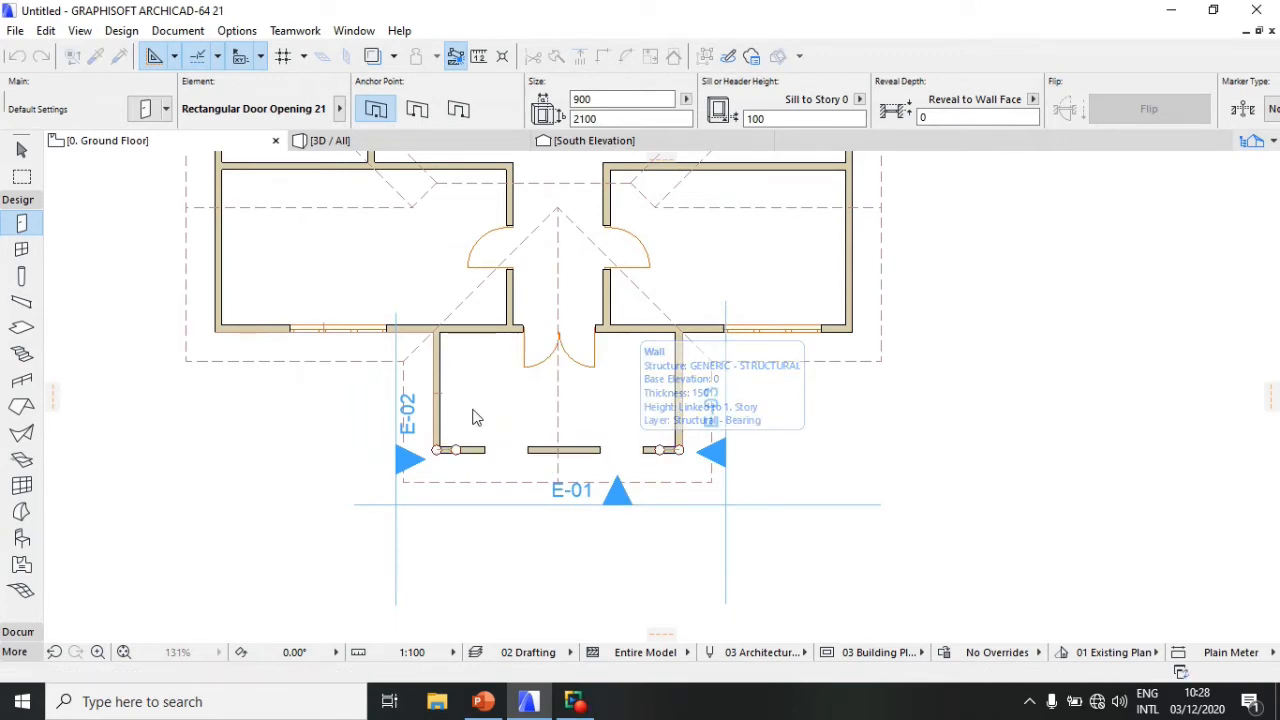
# Step: Place a rectangular door opening at the middle of each of the porch's two side walls
pyautogui.click(437, 395)
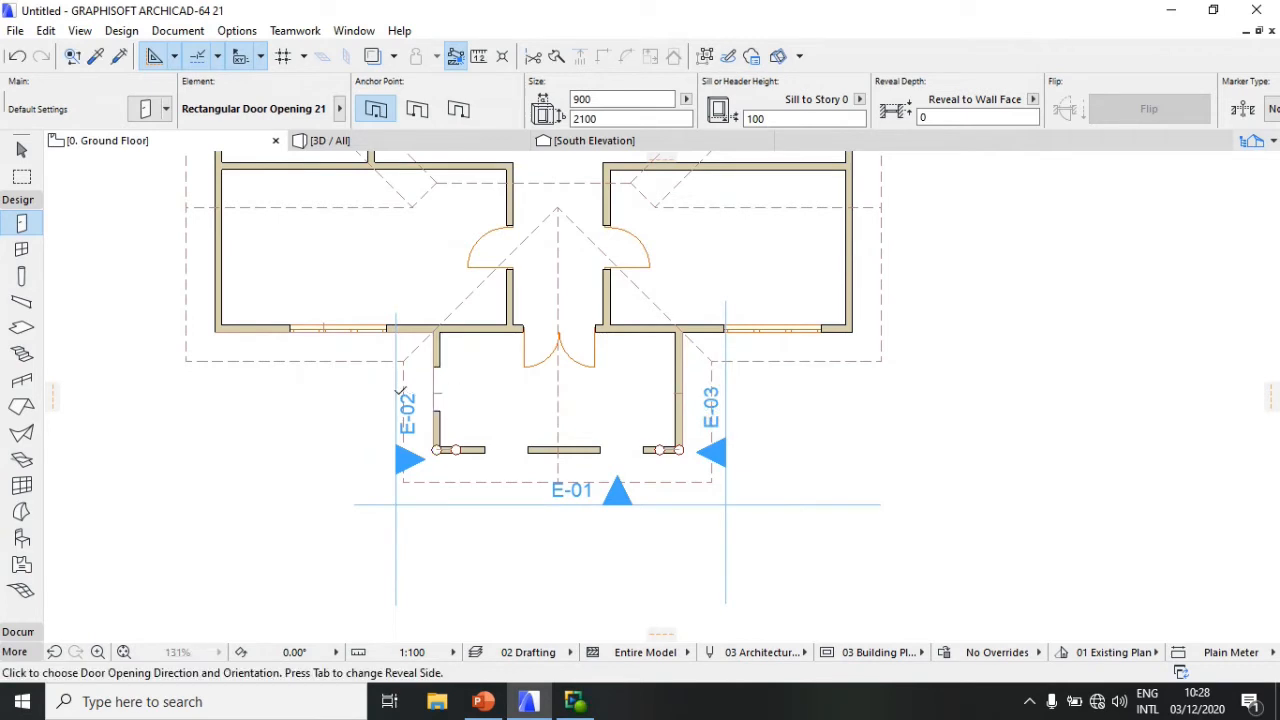
pyautogui.click(672, 394)
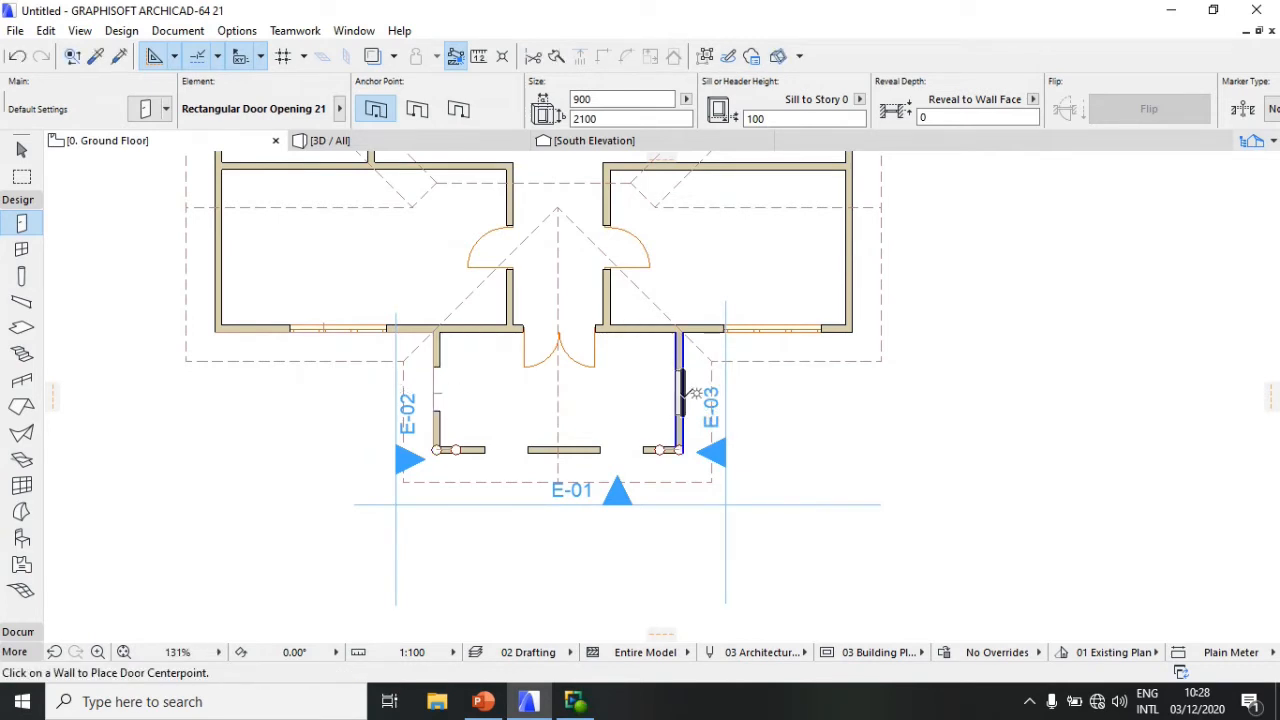
pyautogui.click(686, 394)
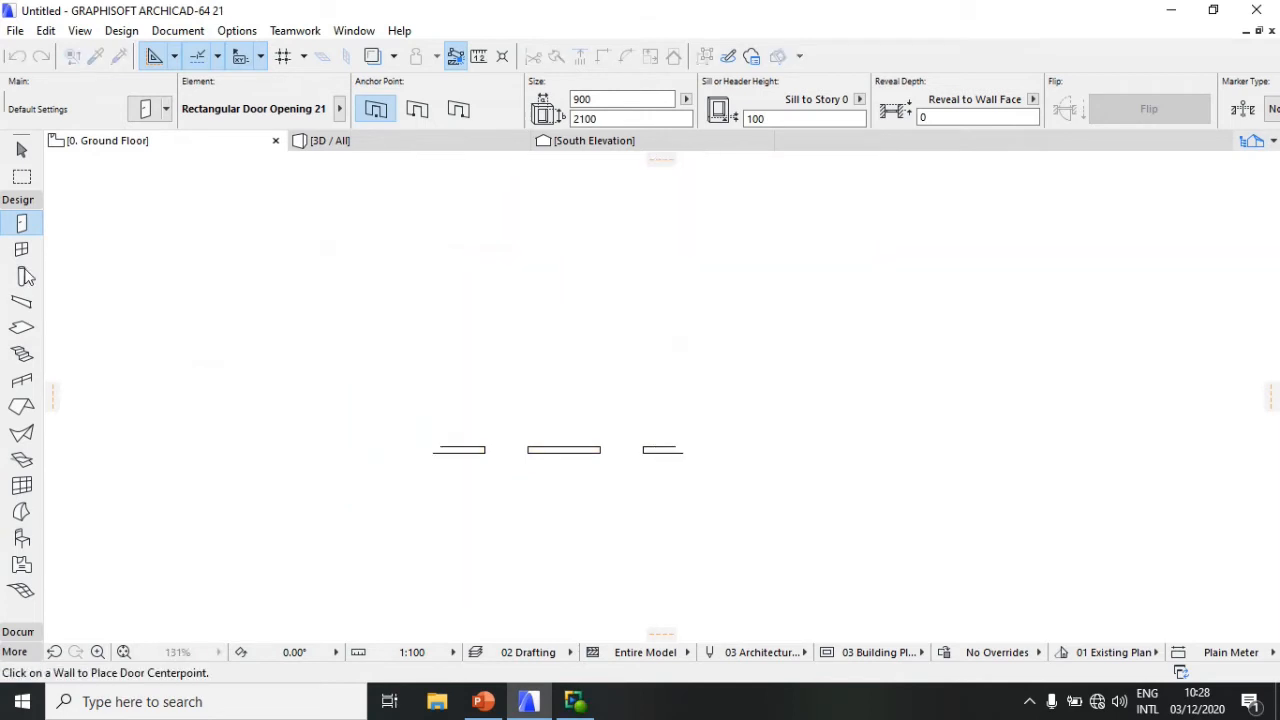
# Step: Set the Window tool's default to Octagonal Window Opening 21 from the Empty Window Openings 21 library folder
pyautogui.click(22, 251)
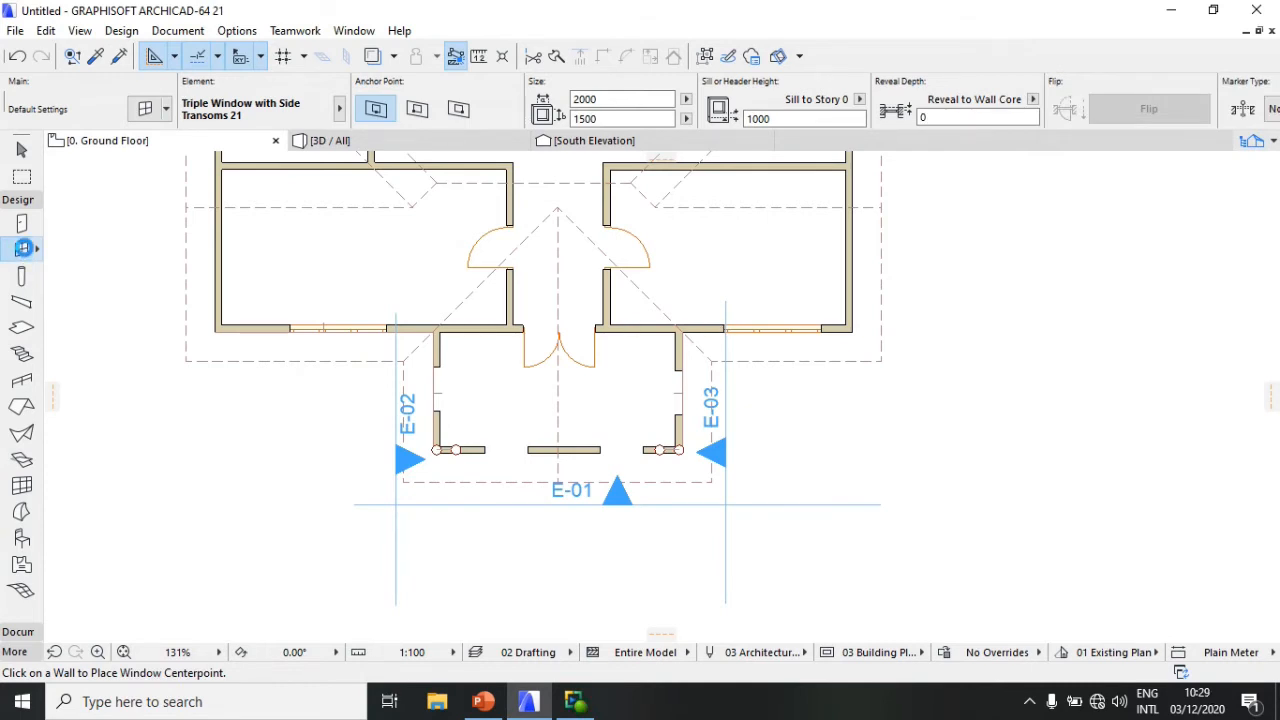
pyautogui.doubleClick(22, 248)
pyautogui.click(372, 212)
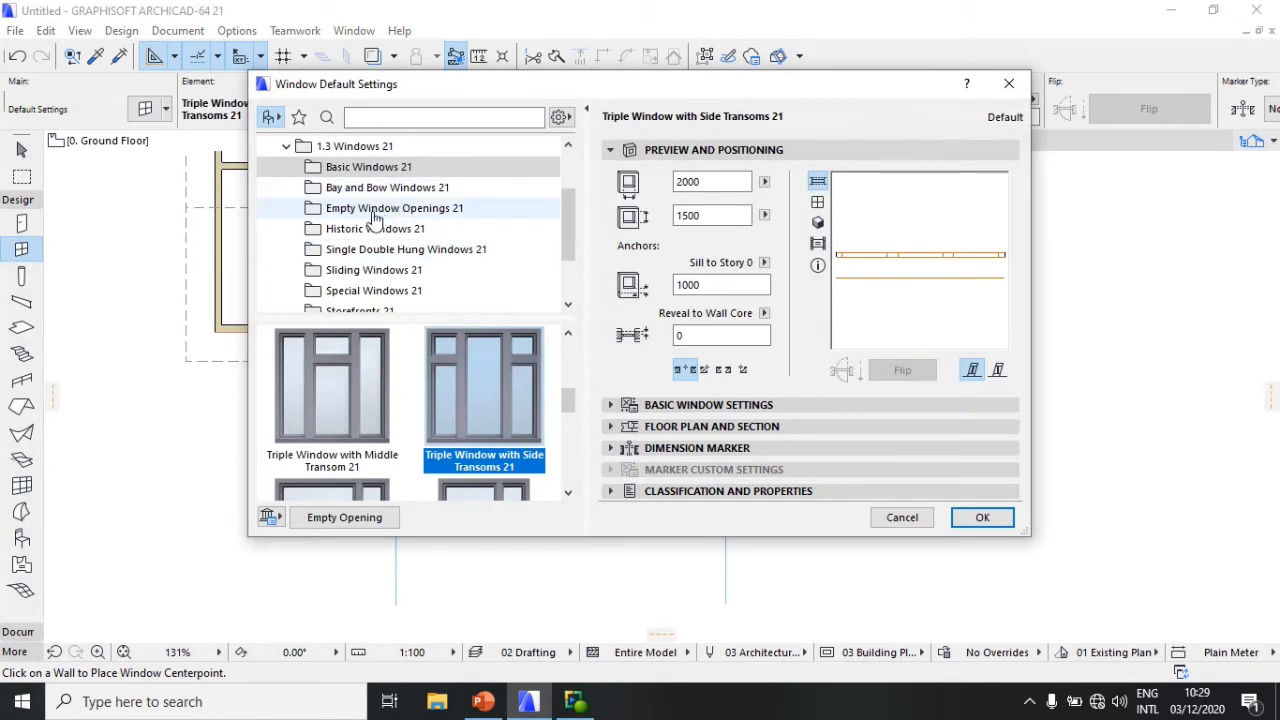
pyautogui.scroll(-5, 366, 363)
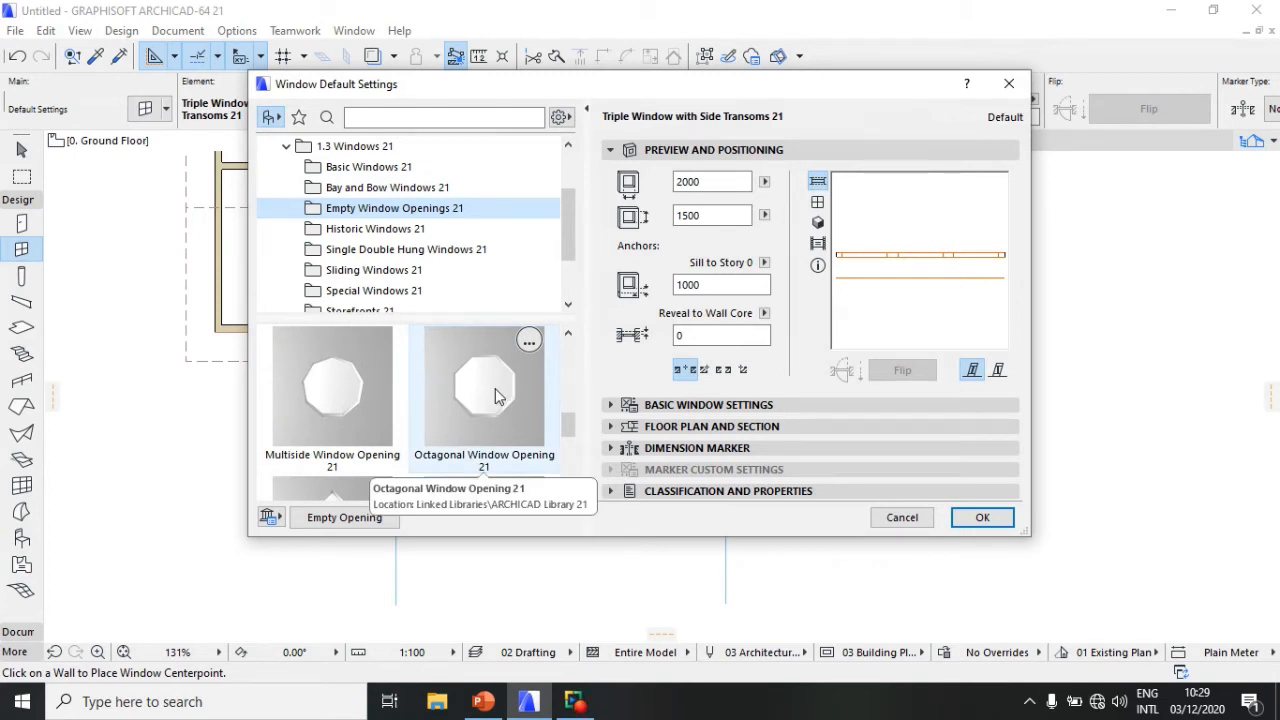
pyautogui.click(497, 395)
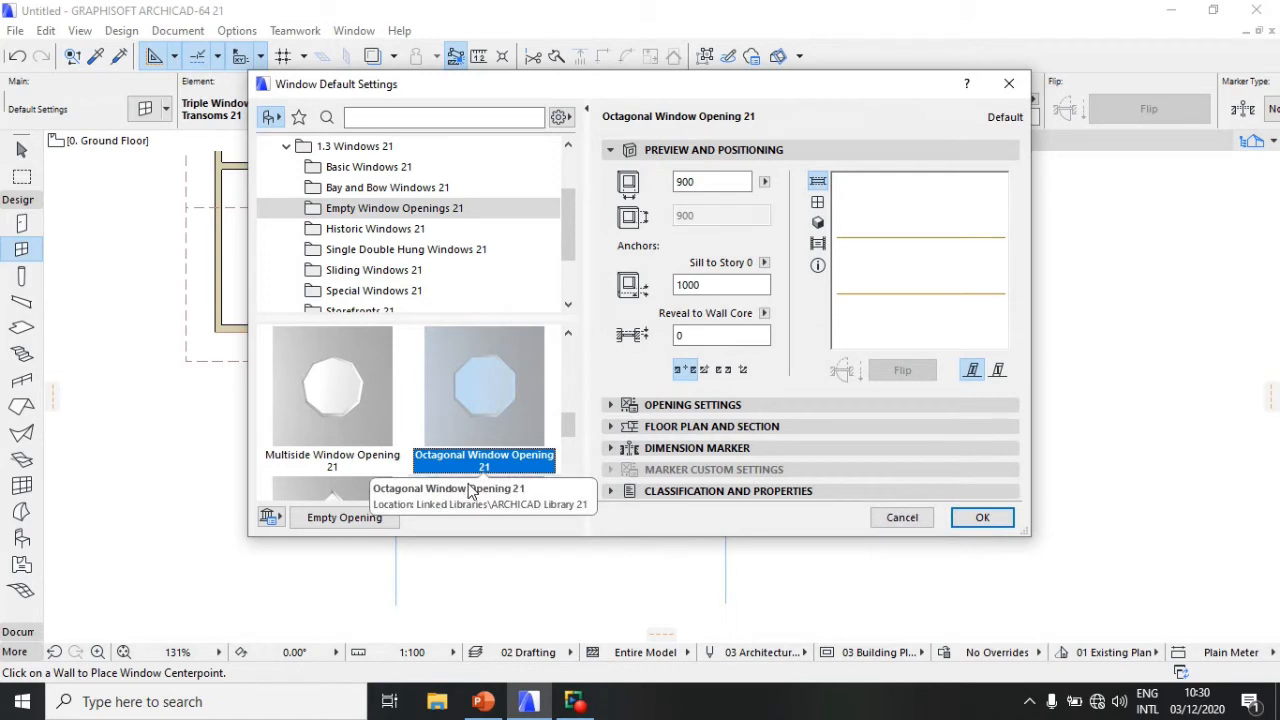
pyautogui.click(983, 517)
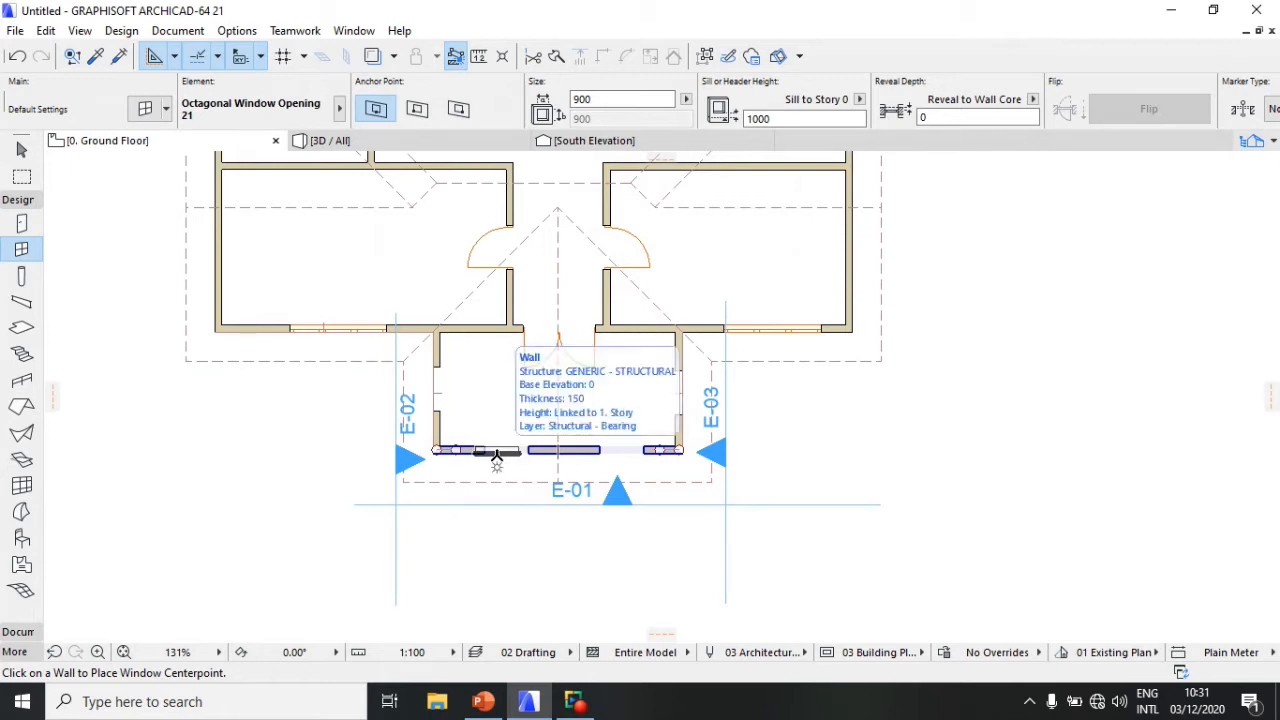
# Step: Try to place octagonal window openings over the doorways in the porch's front wall and undo the placement
pyautogui.click(493, 450)
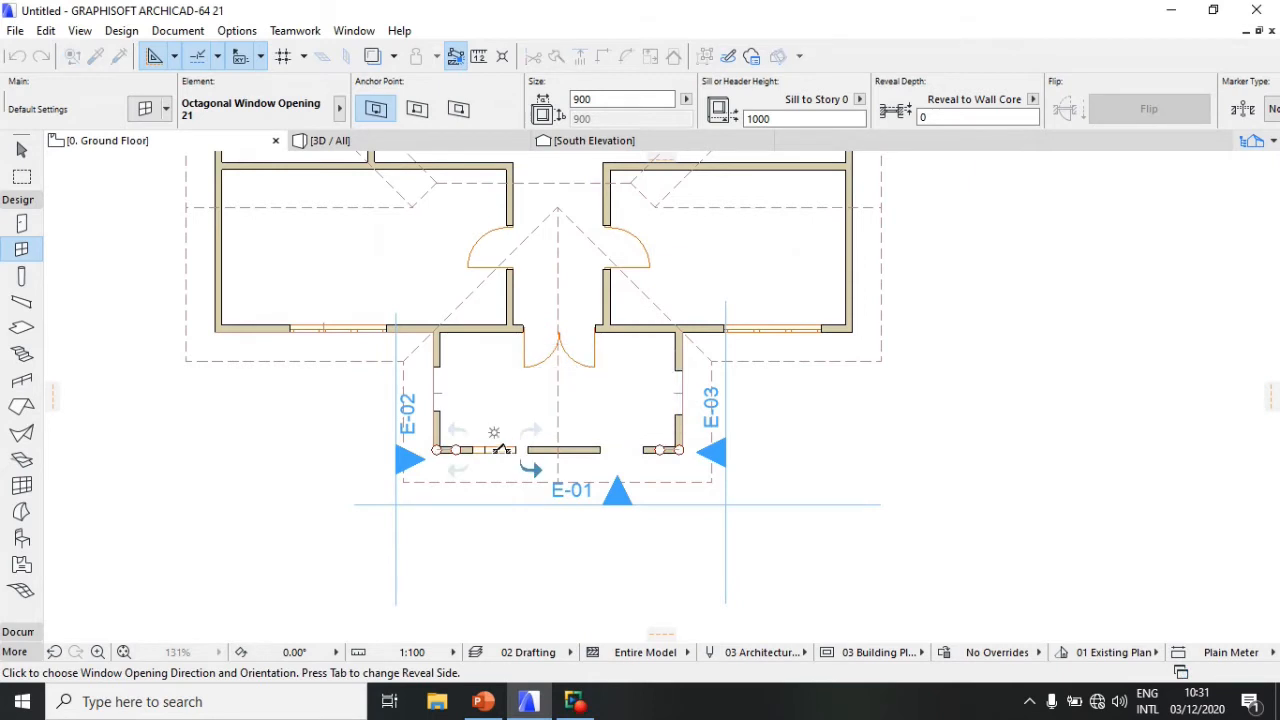
pyautogui.click(607, 473)
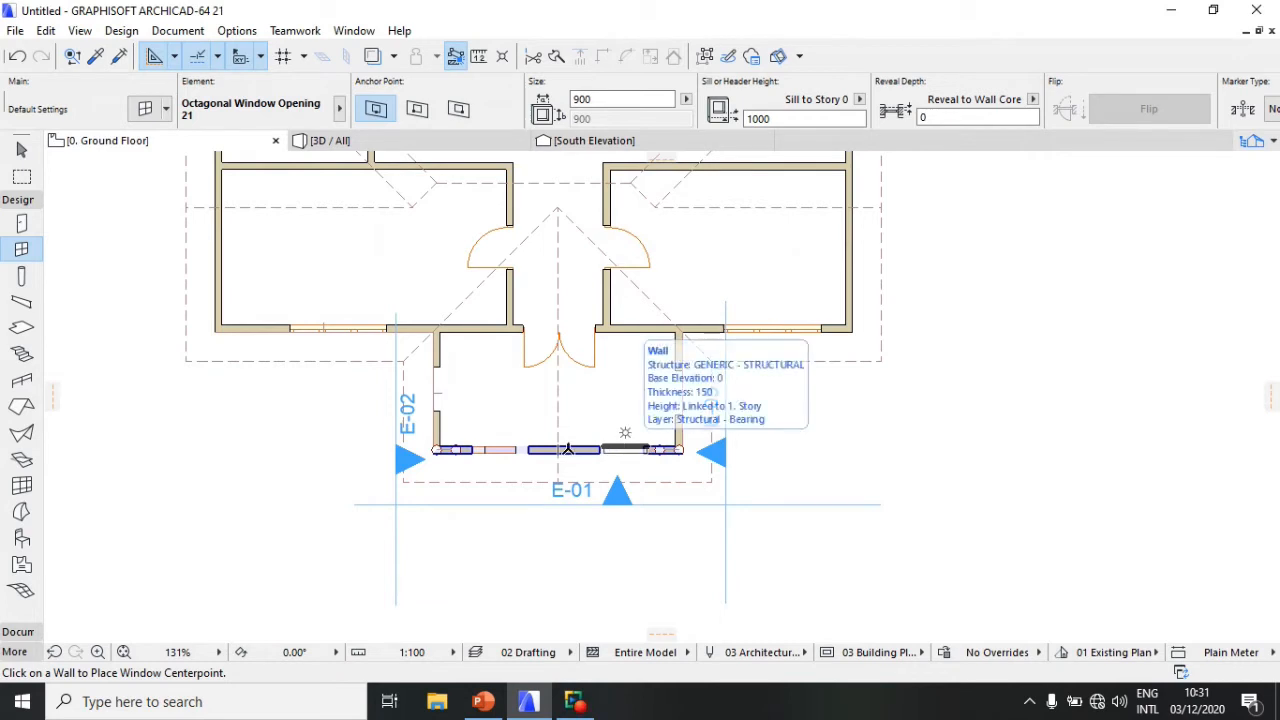
pyautogui.click(625, 449)
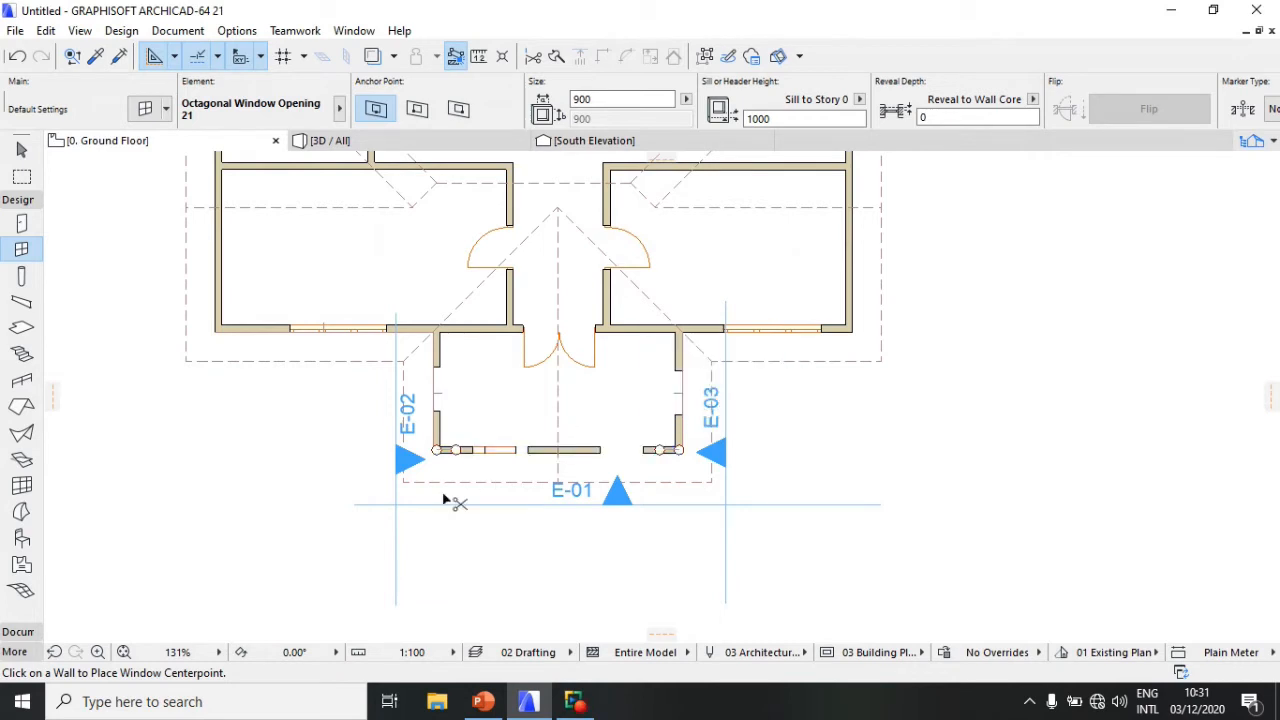
pyautogui.hotkey('ctrl', 'z')
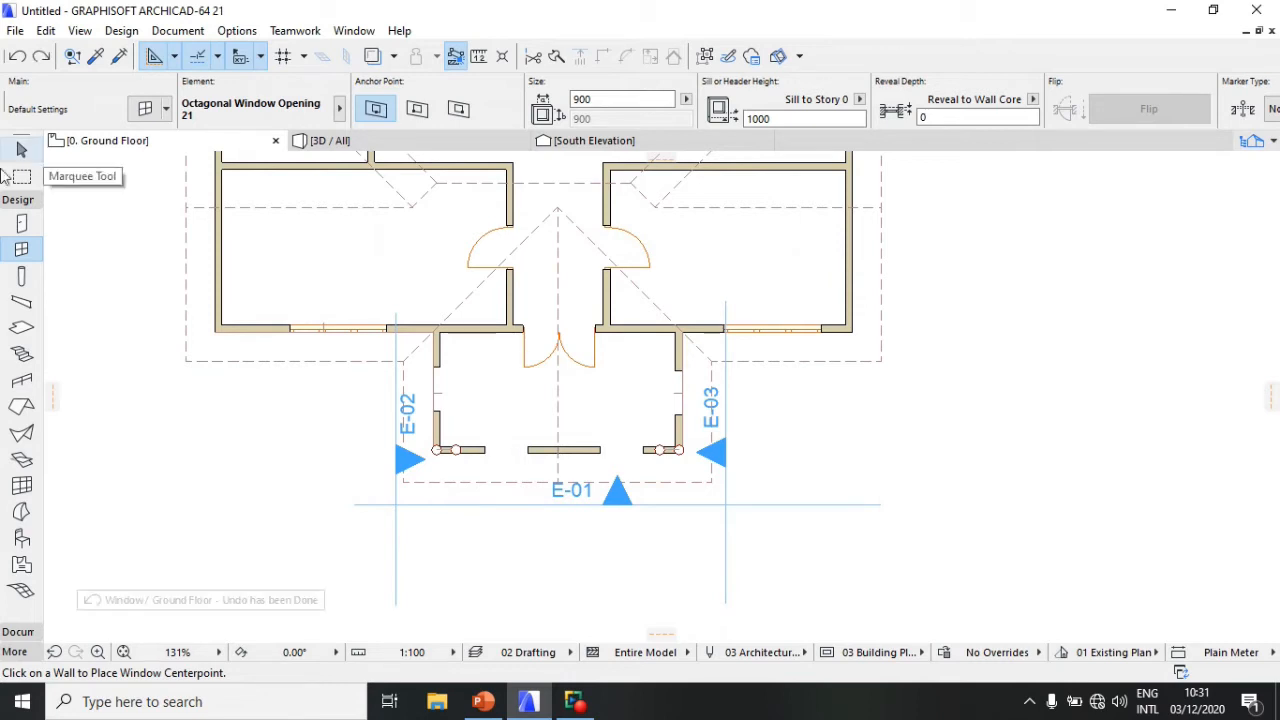
pyautogui.click(22, 149)
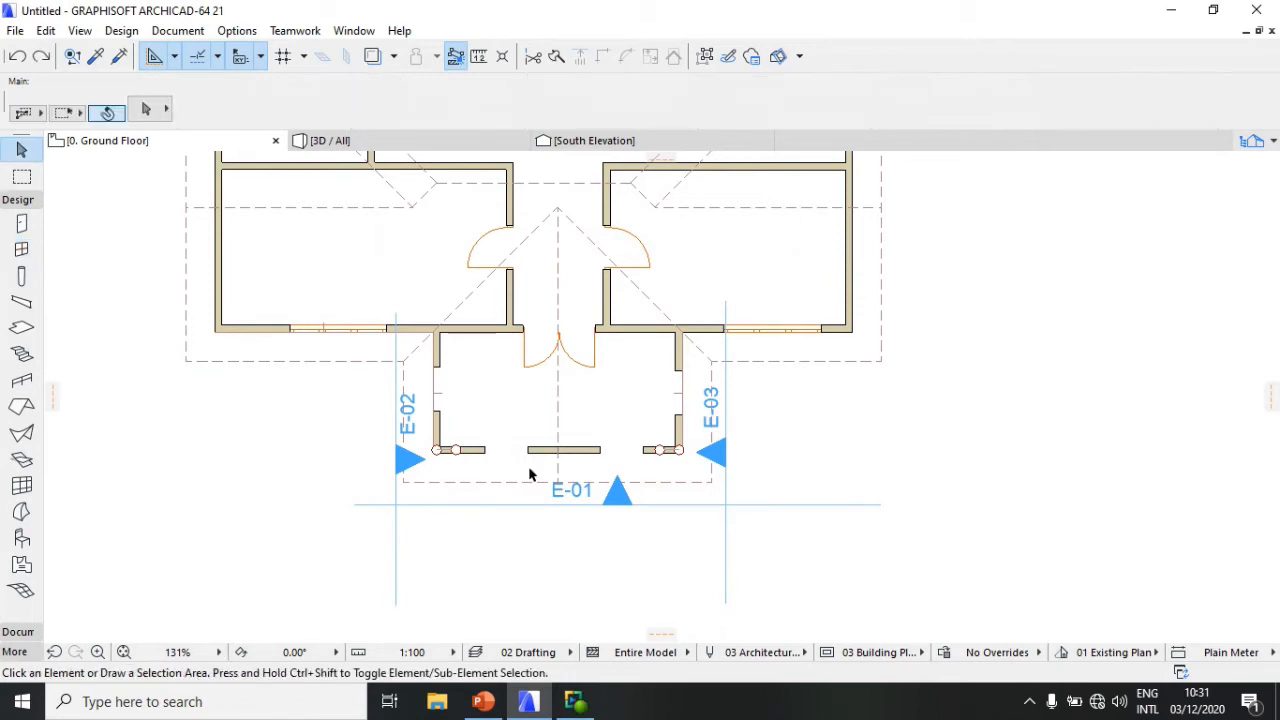
pyautogui.click(502, 452)
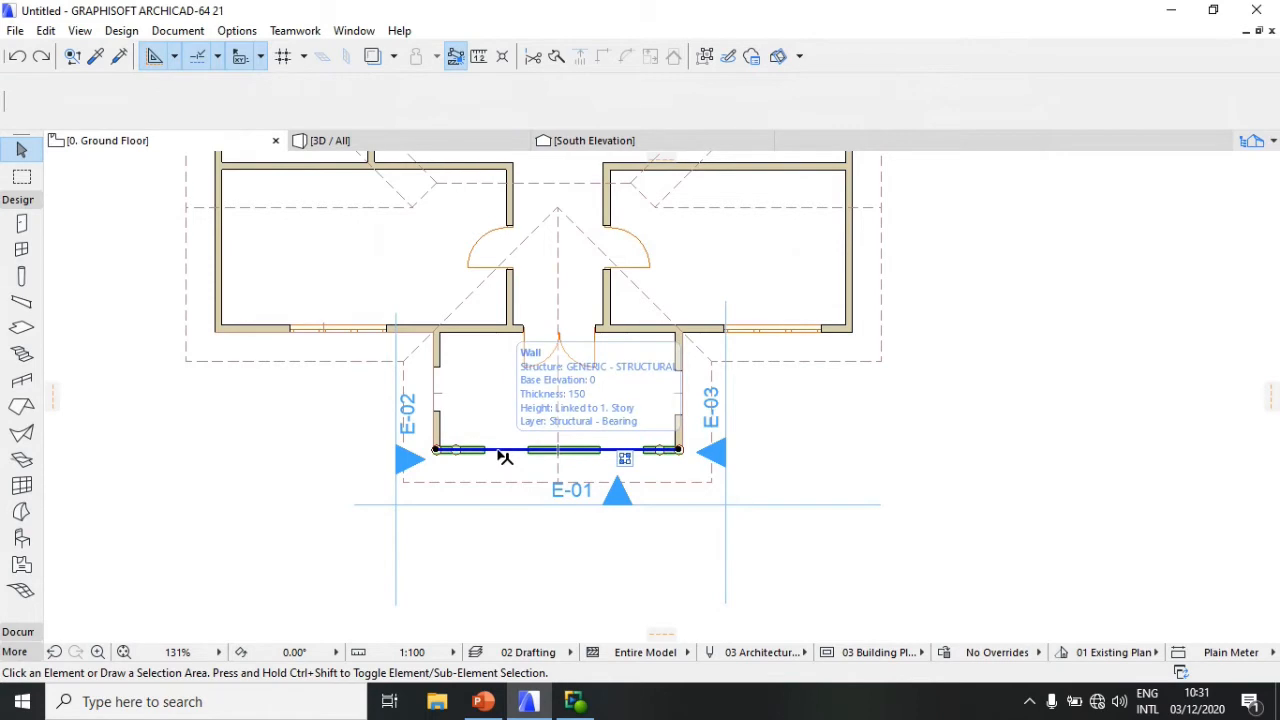
pyautogui.click(222, 491)
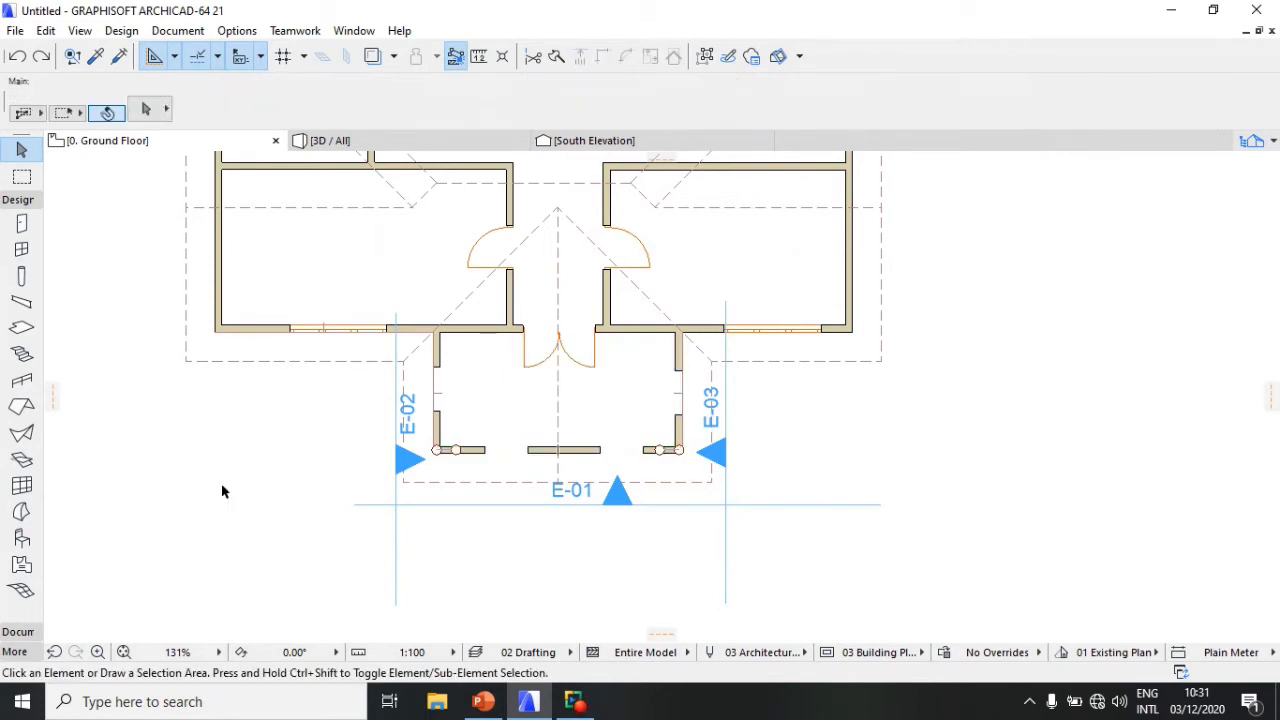
# Step: Undo all the rectangular door openings placed in the porch's front and side walls, dismissing the autosave dialog
pyautogui.hotkey('ctrl', 'z')
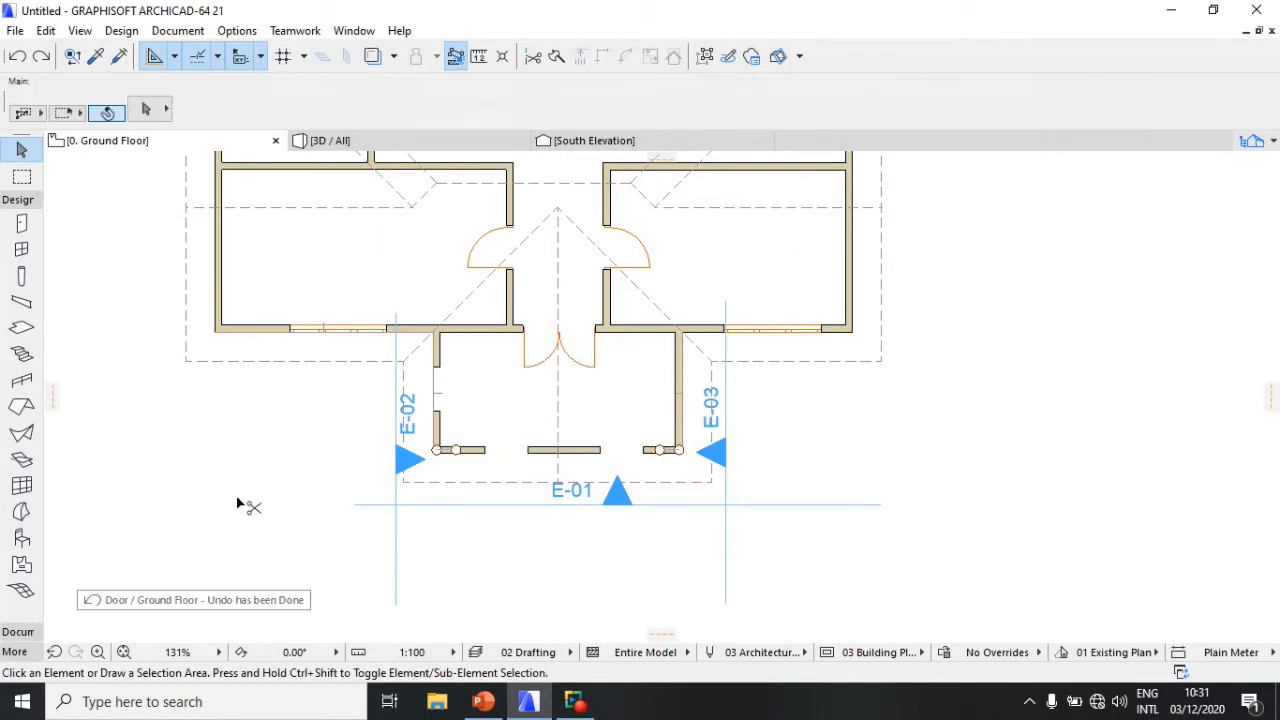
pyautogui.hotkey('ctrl', 'z')
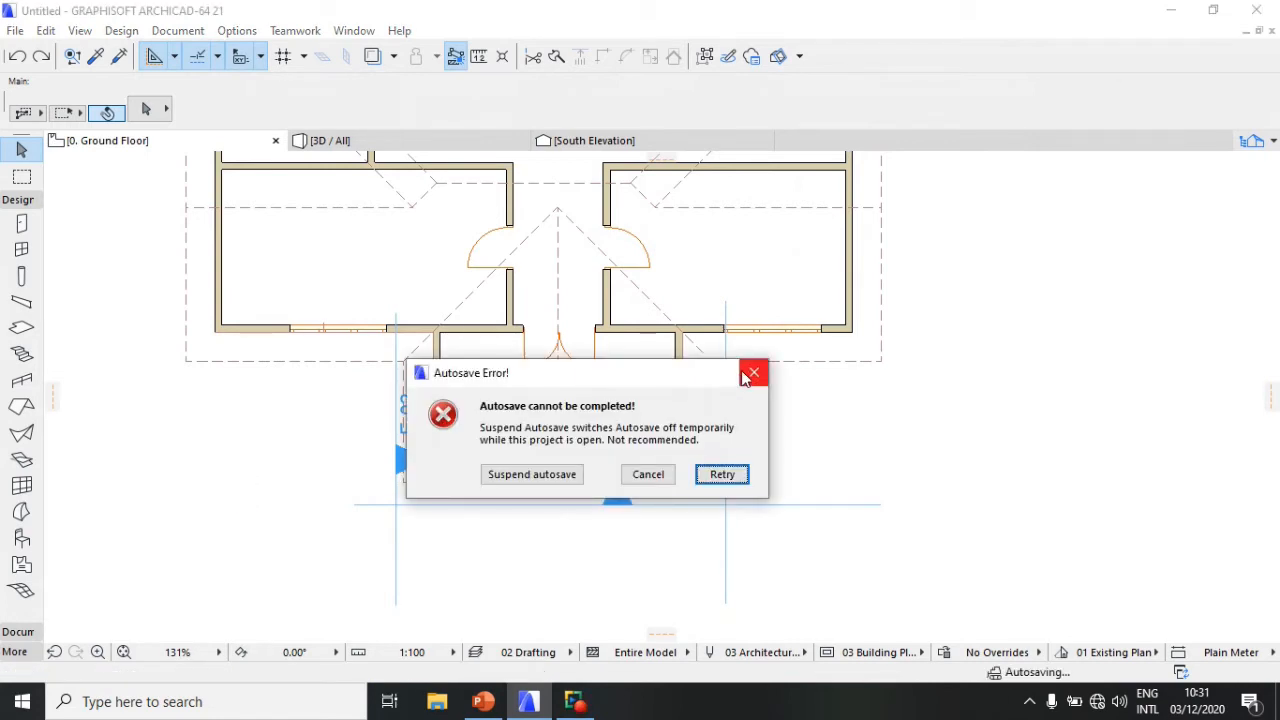
pyautogui.click(741, 373)
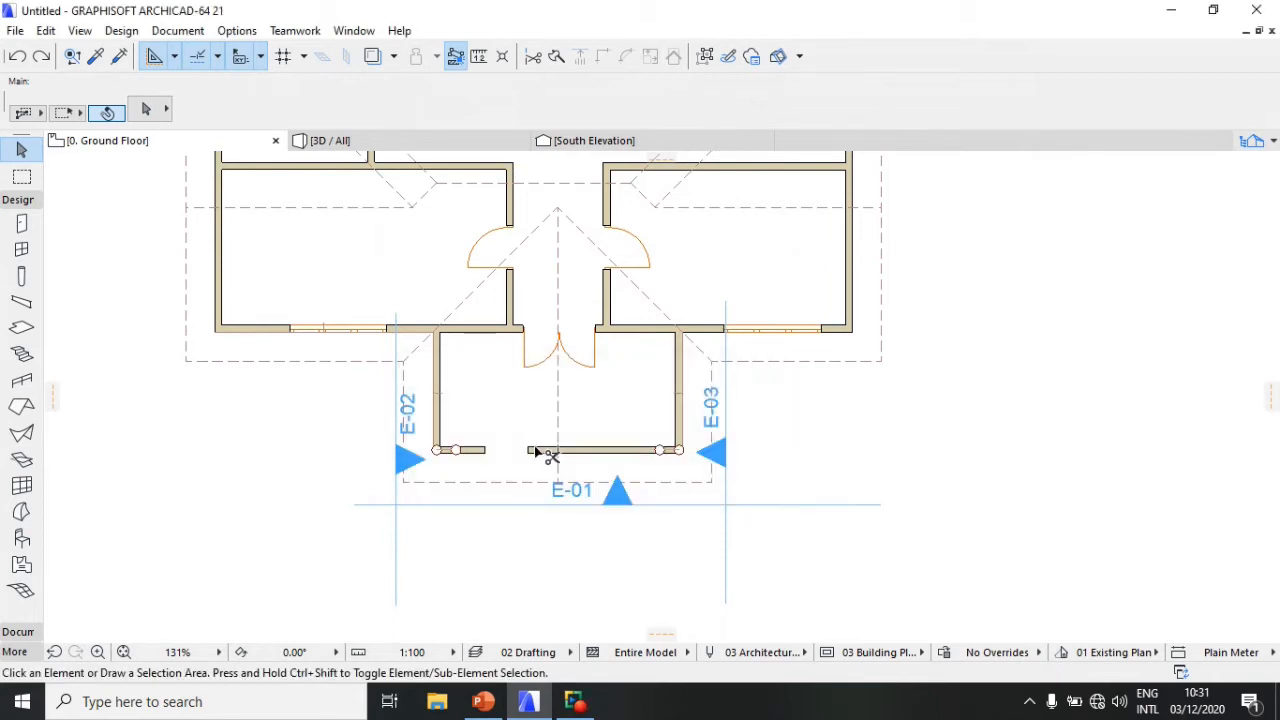
pyautogui.hotkey('ctrl', 'shift', 'z')
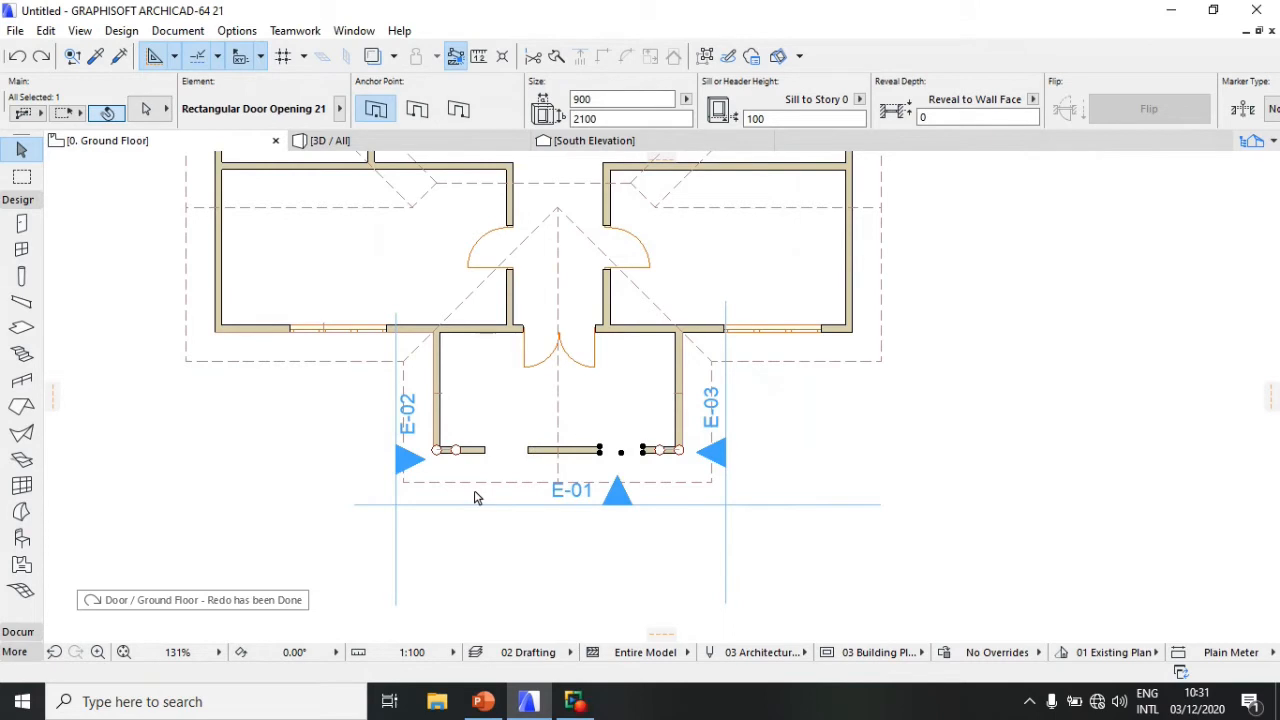
pyautogui.hotkey('ctrl', 'shift', 'z')
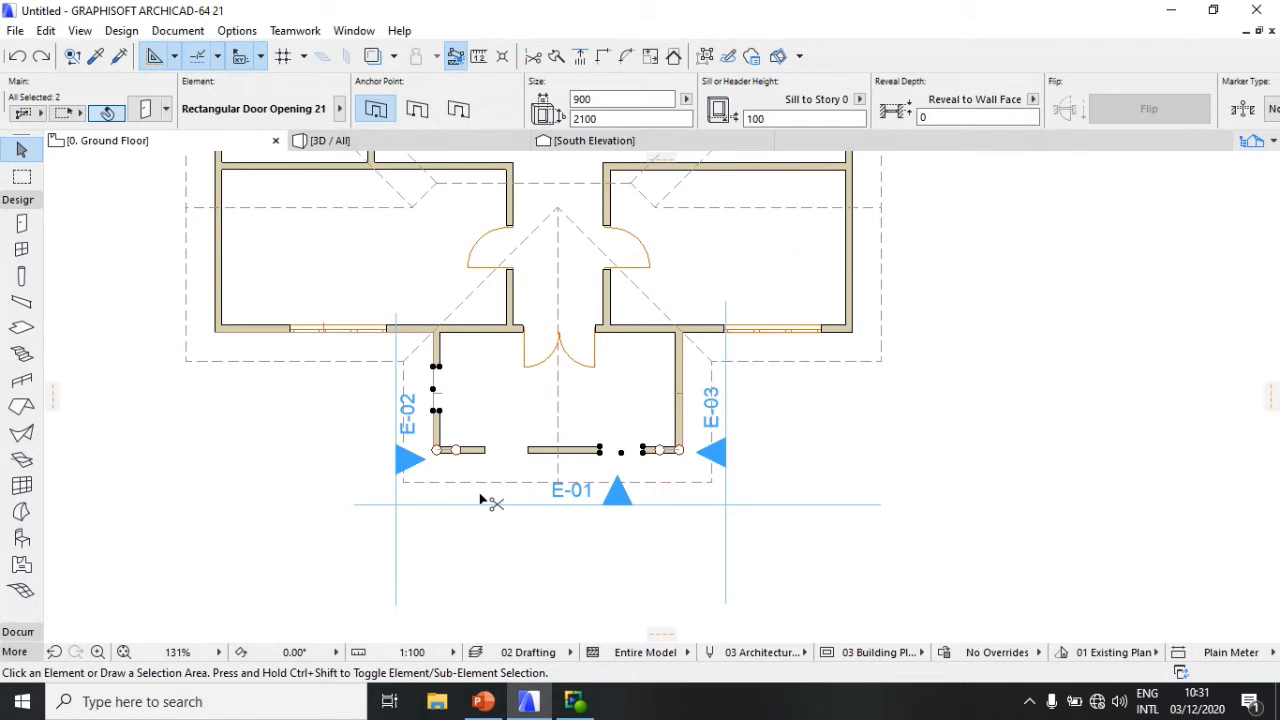
pyautogui.hotkey('ctrl', 'z')
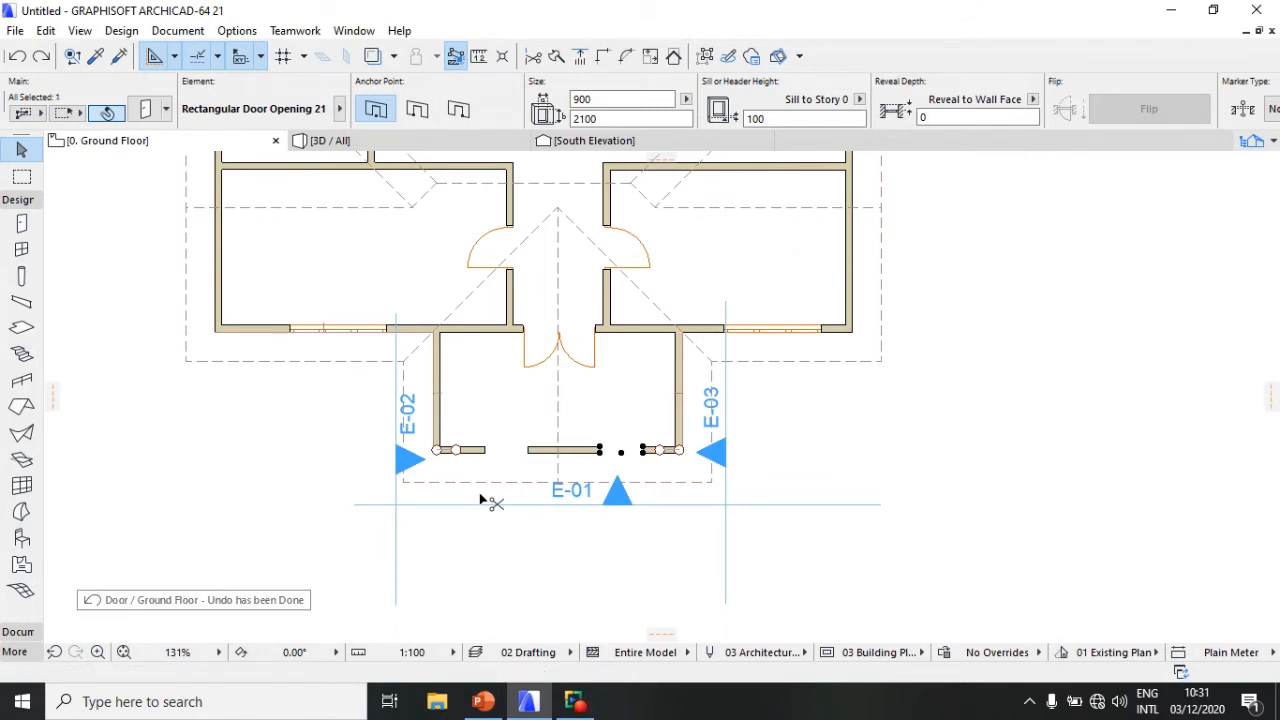
pyautogui.hotkey('ctrl', 'z')
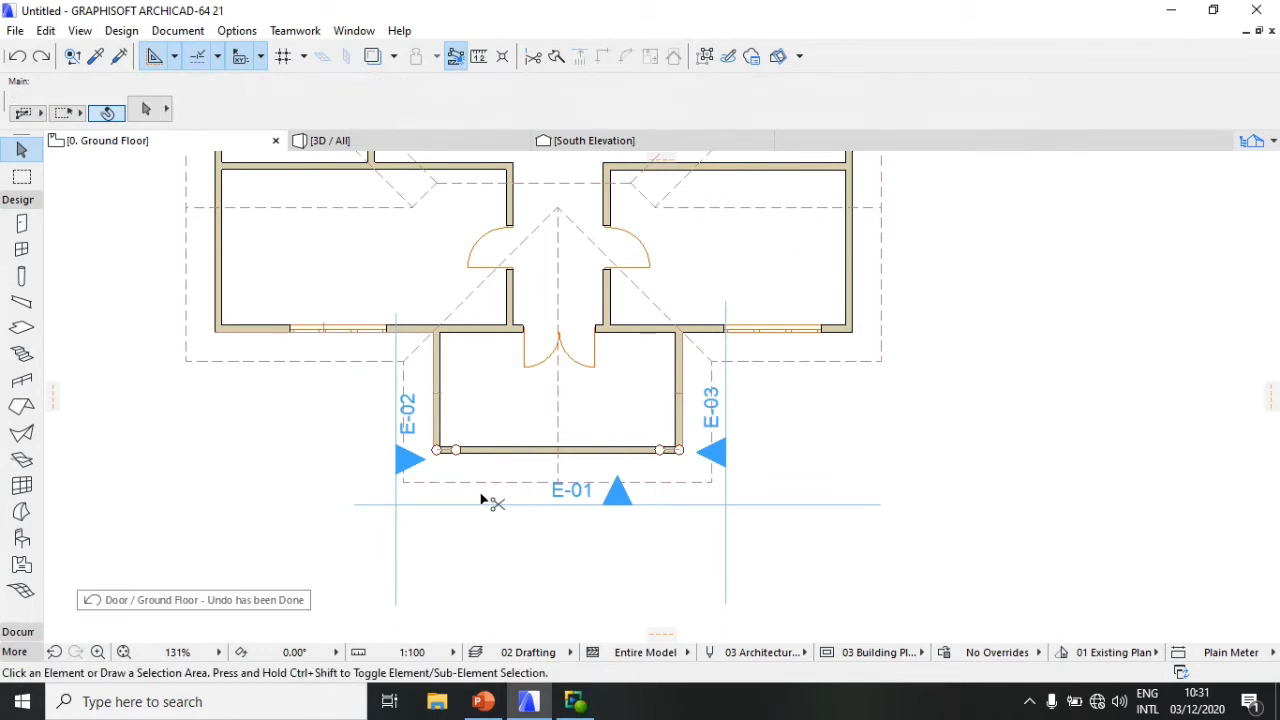
# Step: Place two Rectangular Door Opening 21 openings, 900 wide and 2100 high, side by side in the porch's front wall
pyautogui.click(20, 226)
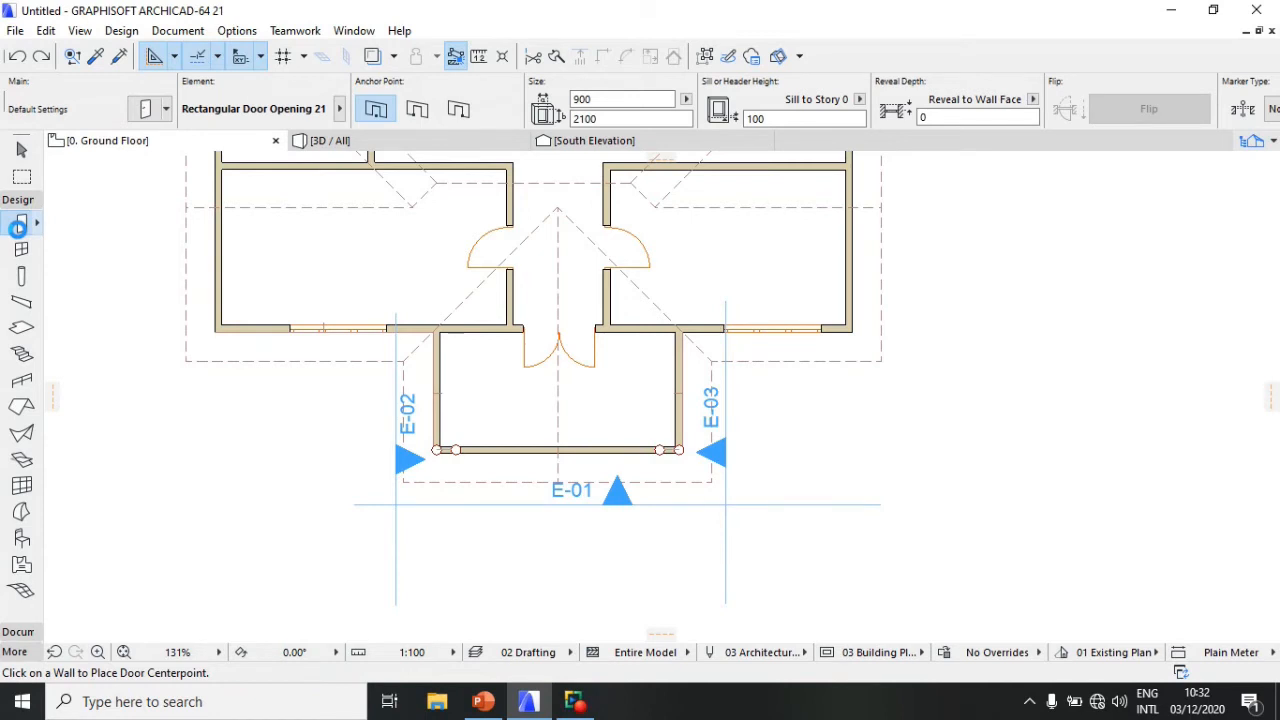
pyautogui.doubleClick(18, 227)
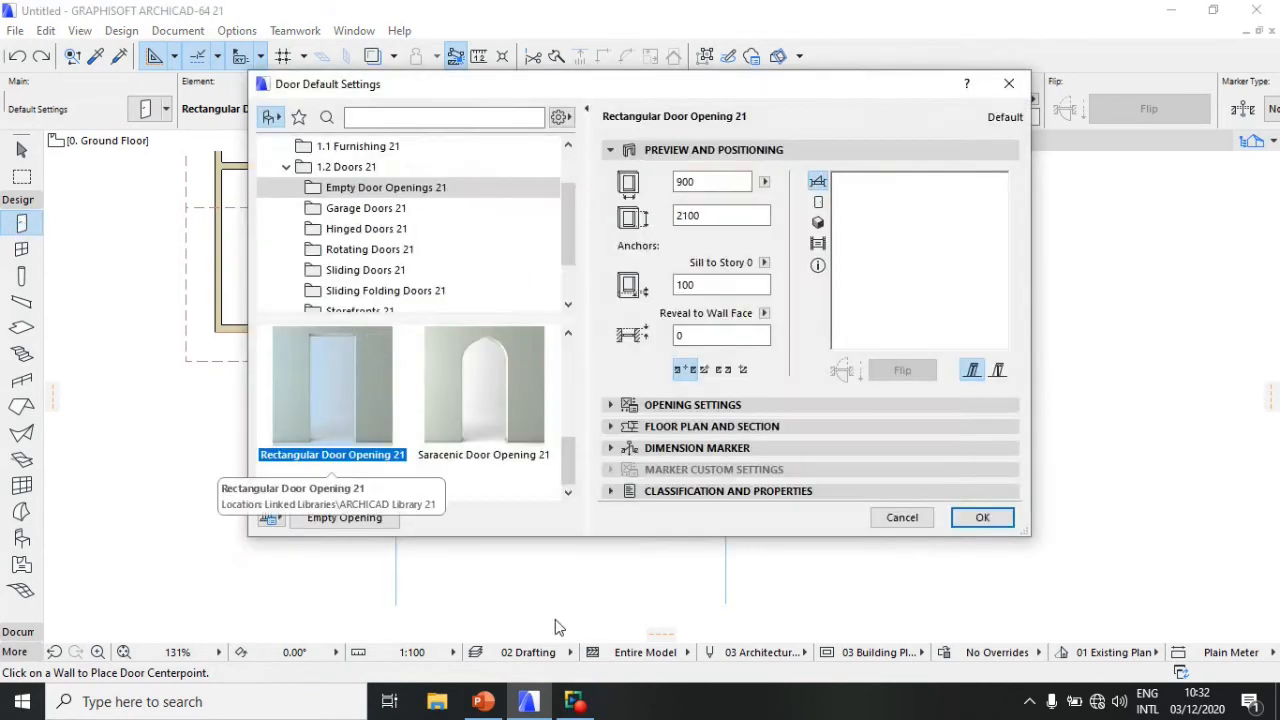
pyautogui.click(983, 518)
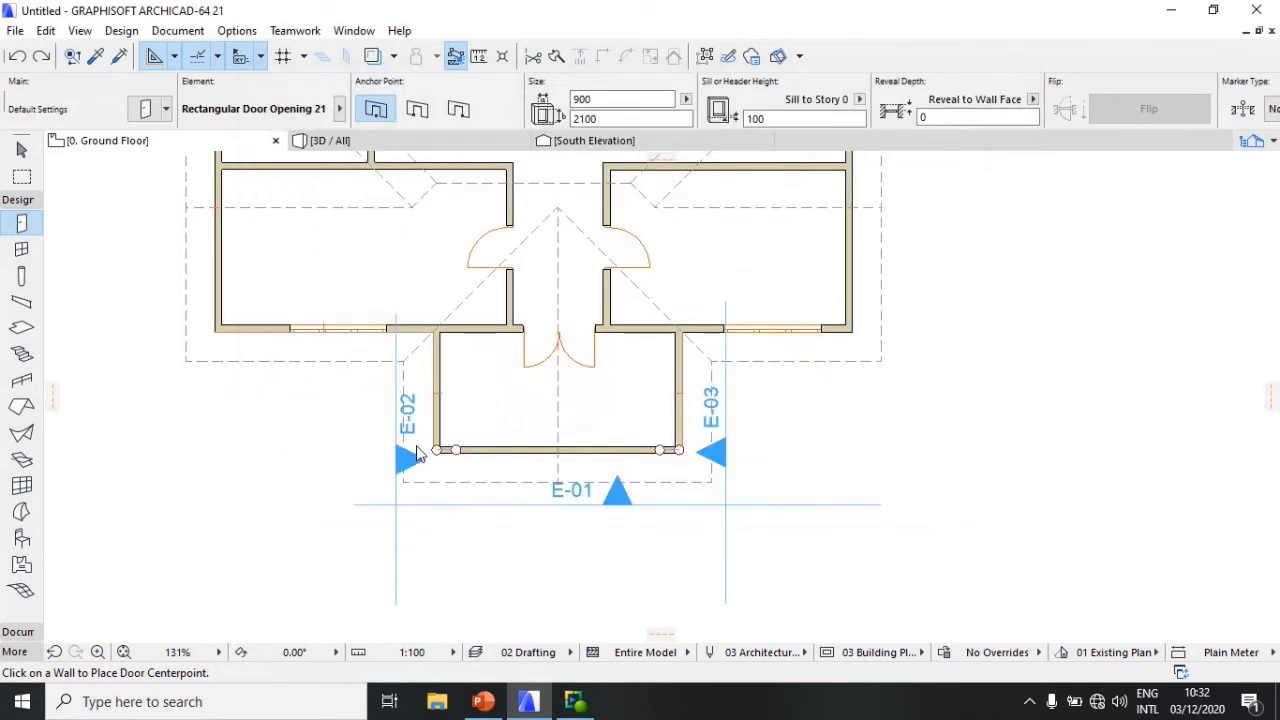
pyautogui.click(518, 451)
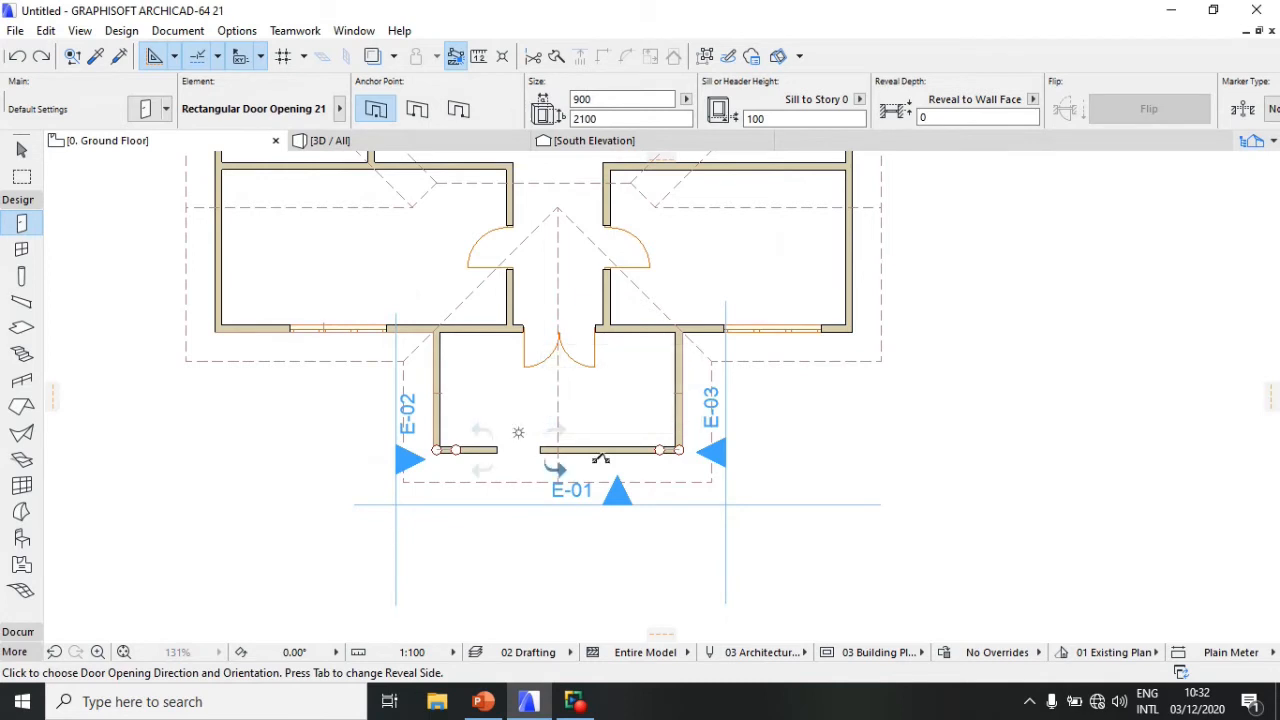
pyautogui.click(567, 483)
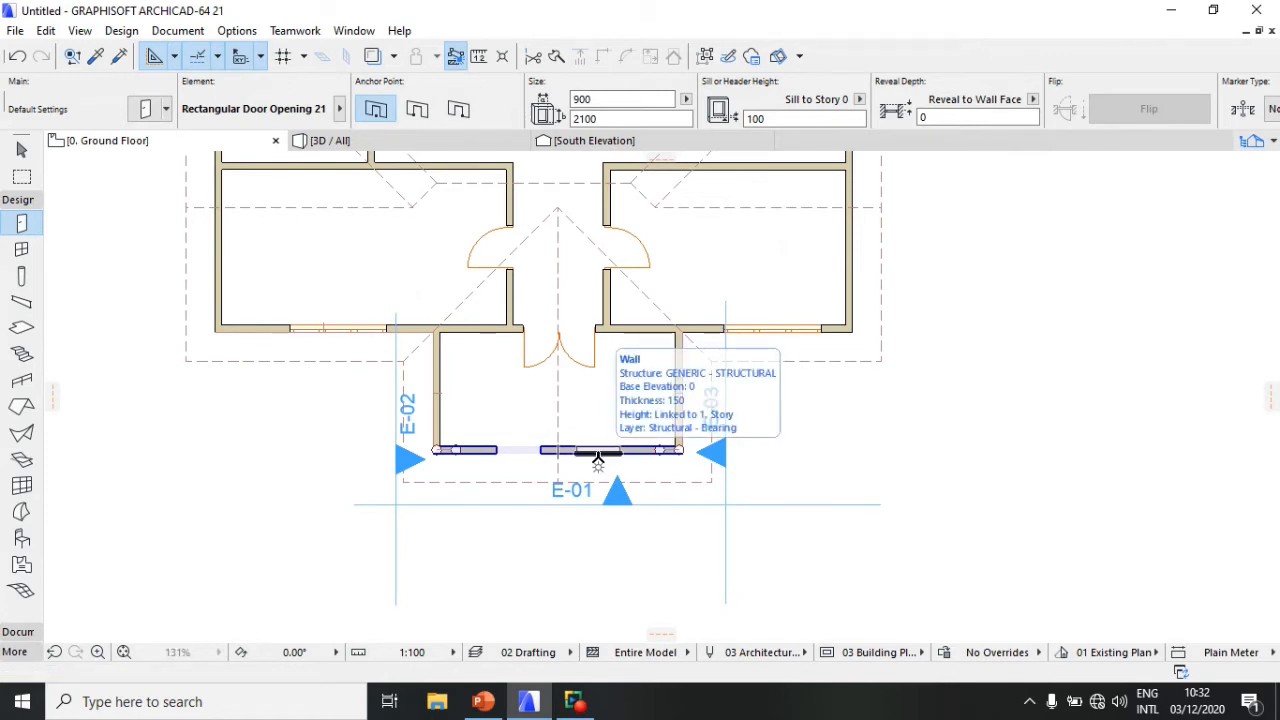
pyautogui.click(597, 455)
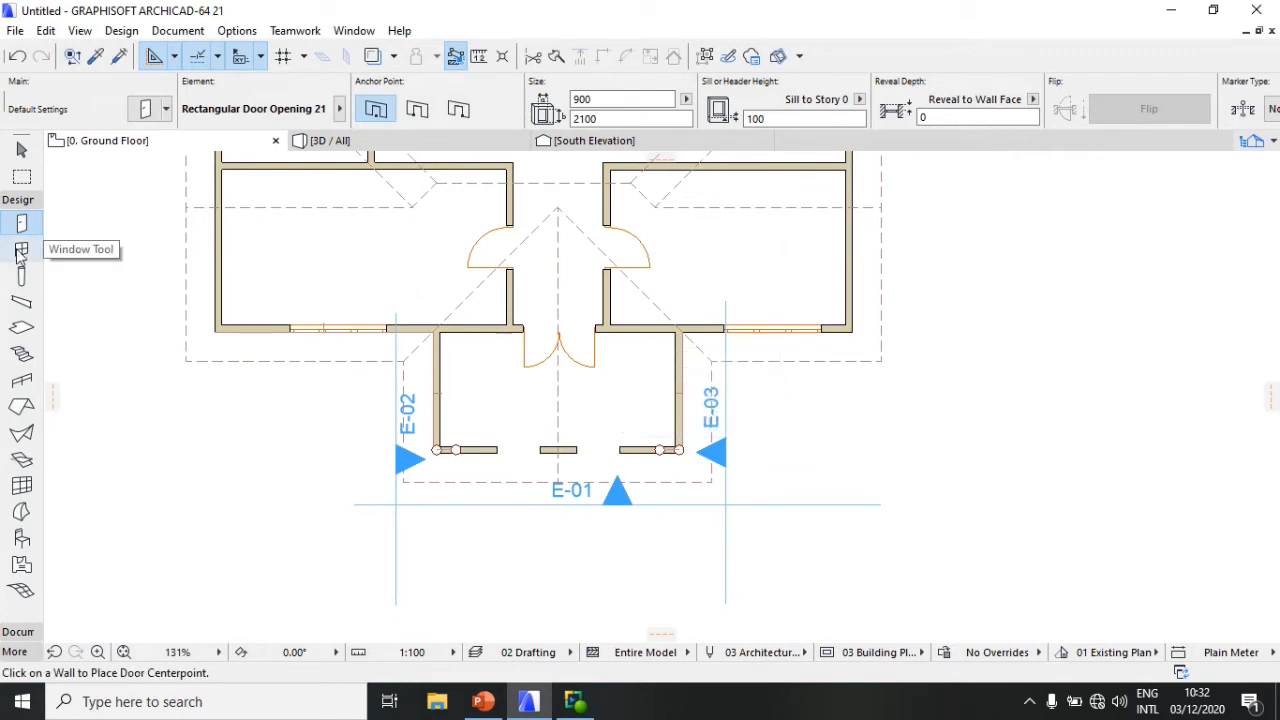
# Step: Try to place a rectangular door opening in the porch's left side wall and undo the placement
pyautogui.click(436, 393)
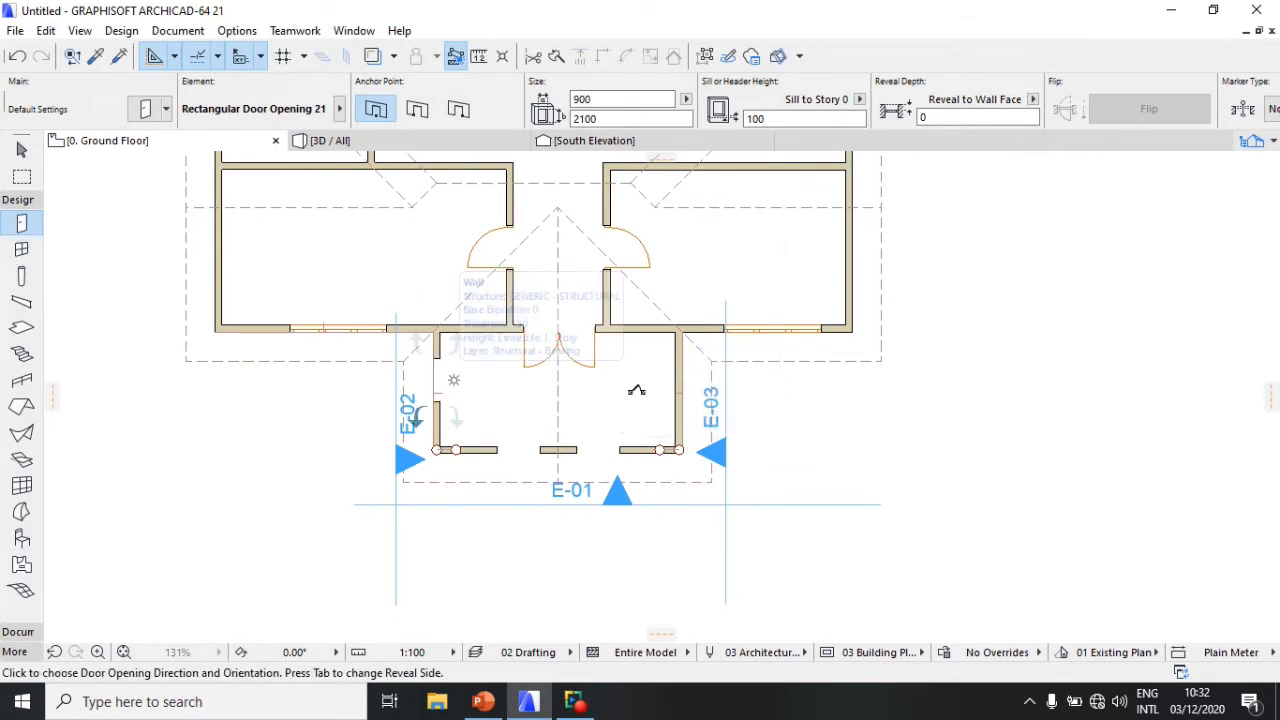
pyautogui.click(665, 389)
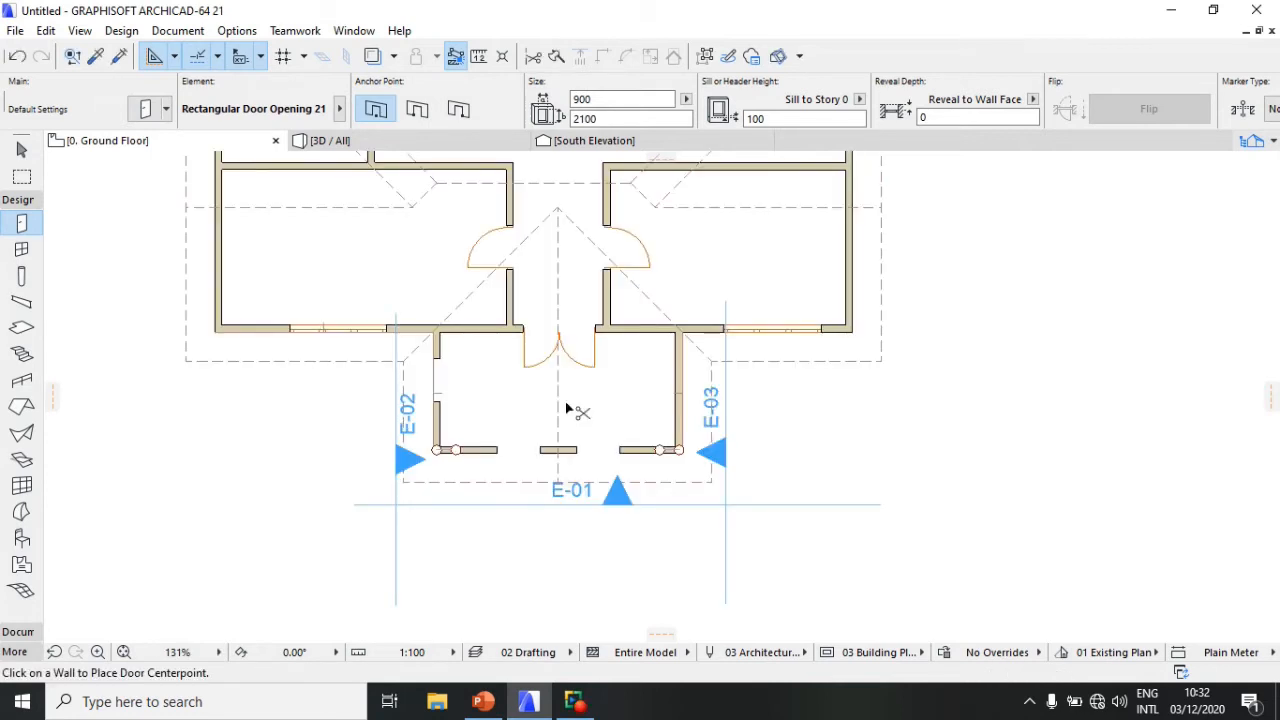
pyautogui.hotkey('ctrl', 'z')
# Step: Place an Octagonal Window Opening 21, 900 wide with a 1000 sill height, at the outer edge of each front-wall door opening
pyautogui.click(23, 251)
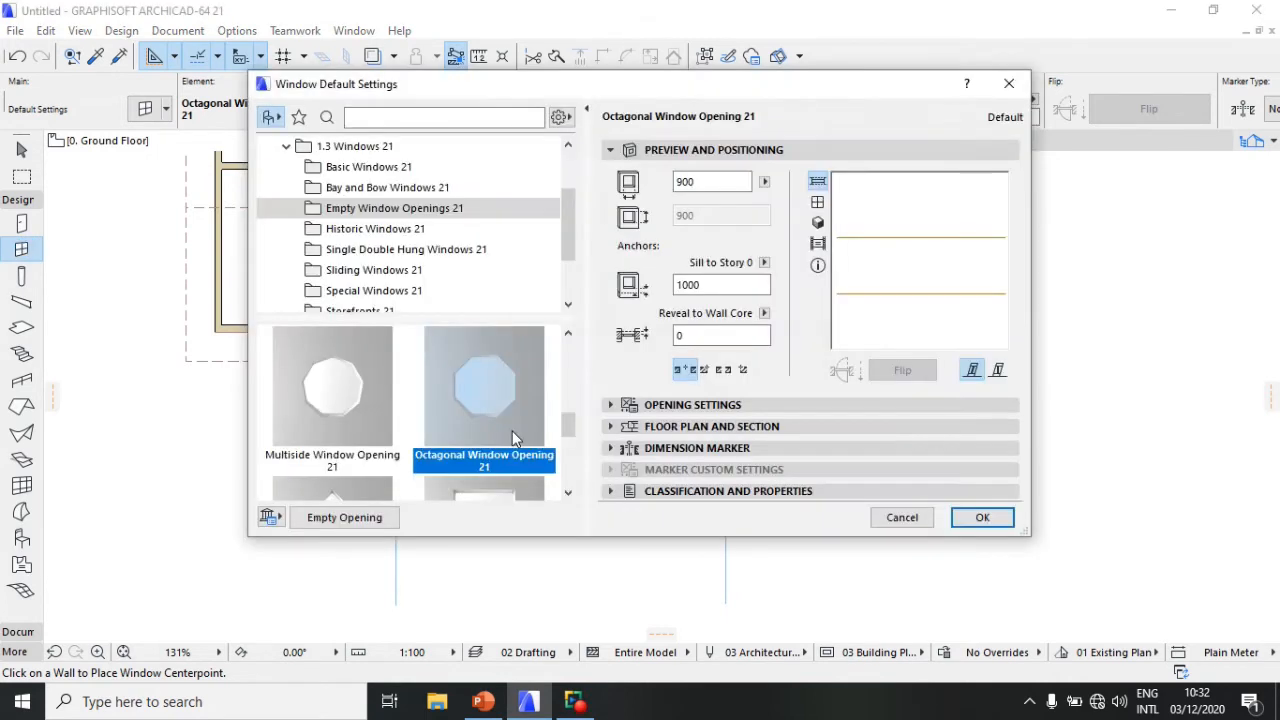
pyautogui.press('Return')
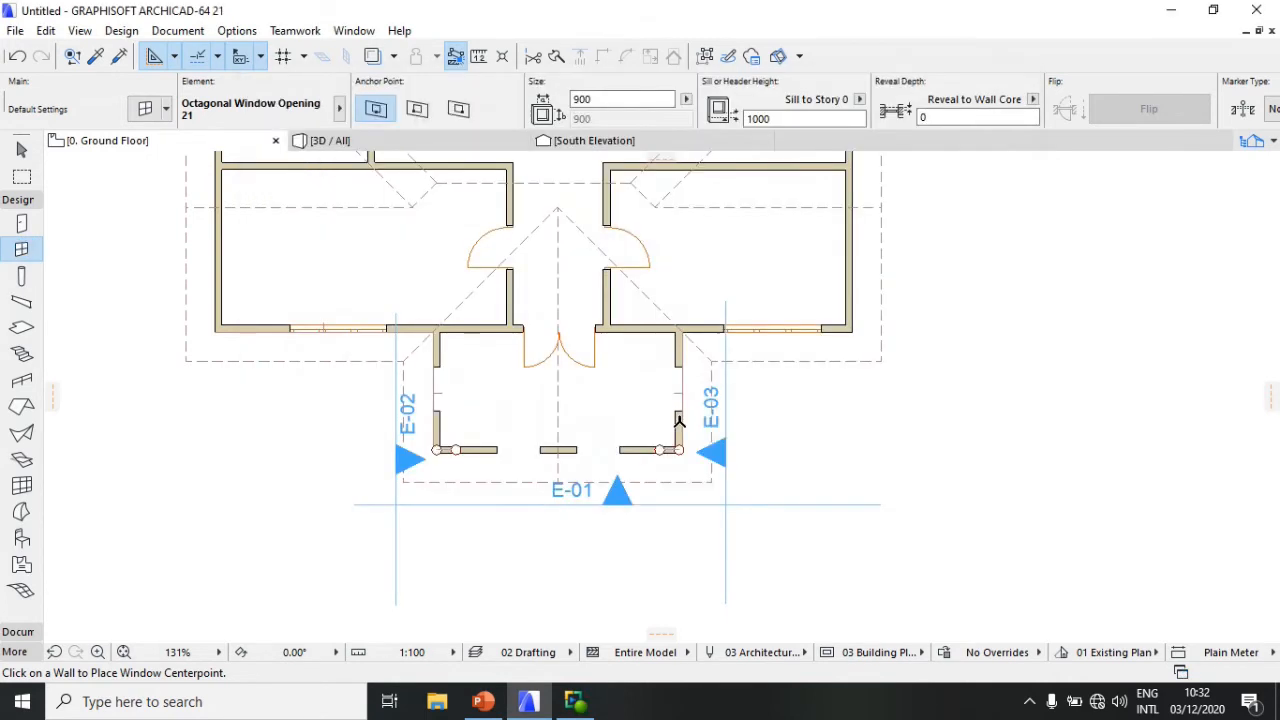
pyautogui.click(621, 451)
pyautogui.click(617, 488)
pyautogui.click(495, 449)
pyautogui.click(499, 492)
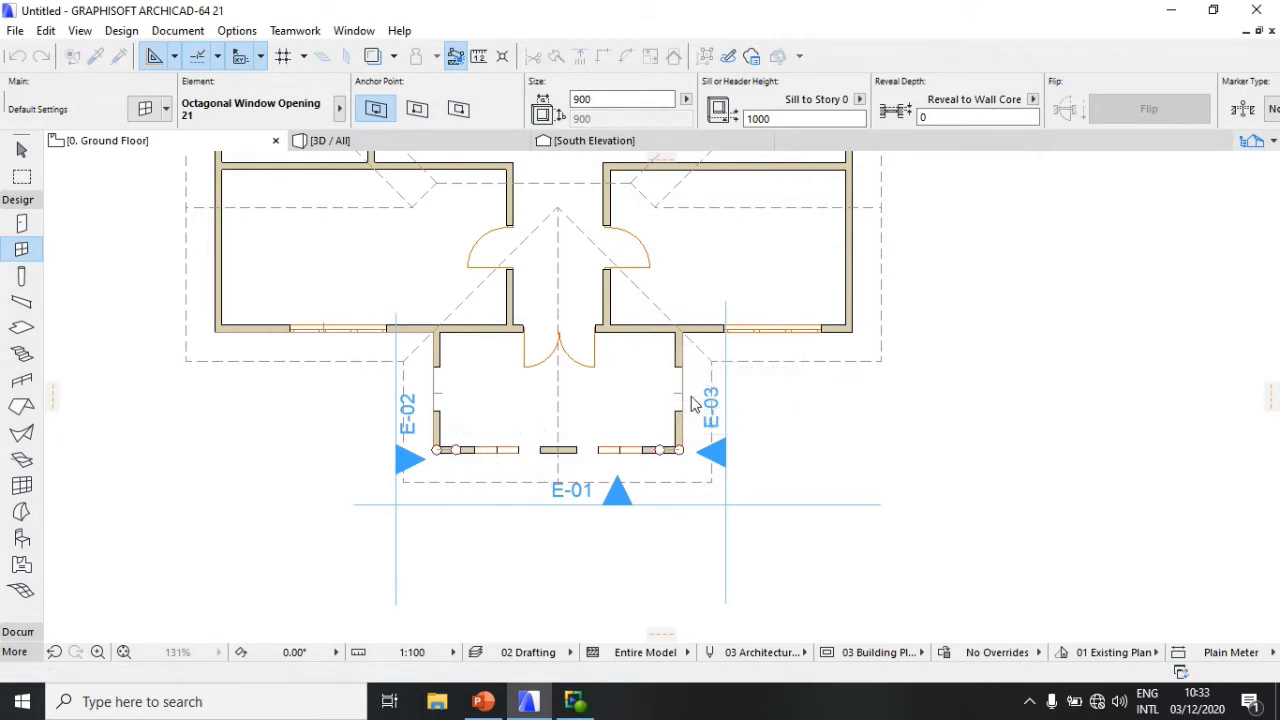
# Step: Place an octagonal window opening at the front edge of the door opening in each porch side wall
pyautogui.click(684, 410)
pyautogui.click(780, 421)
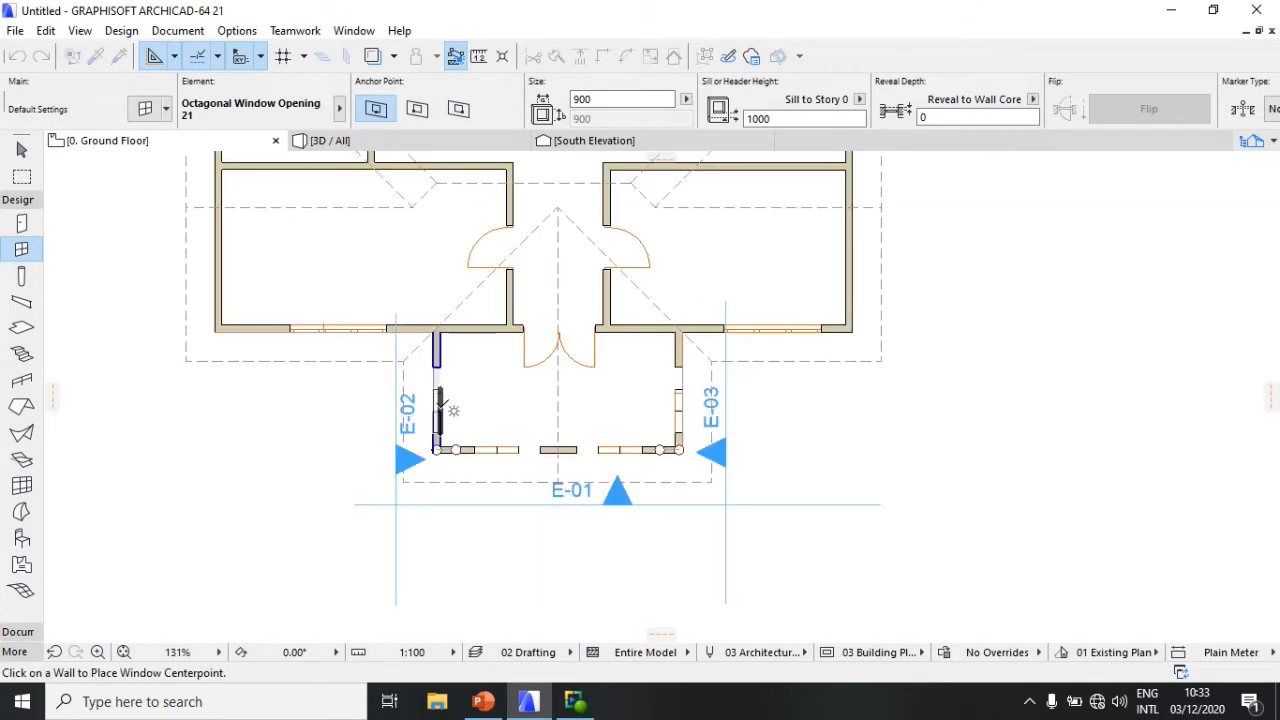
pyautogui.click(439, 408)
pyautogui.click(360, 407)
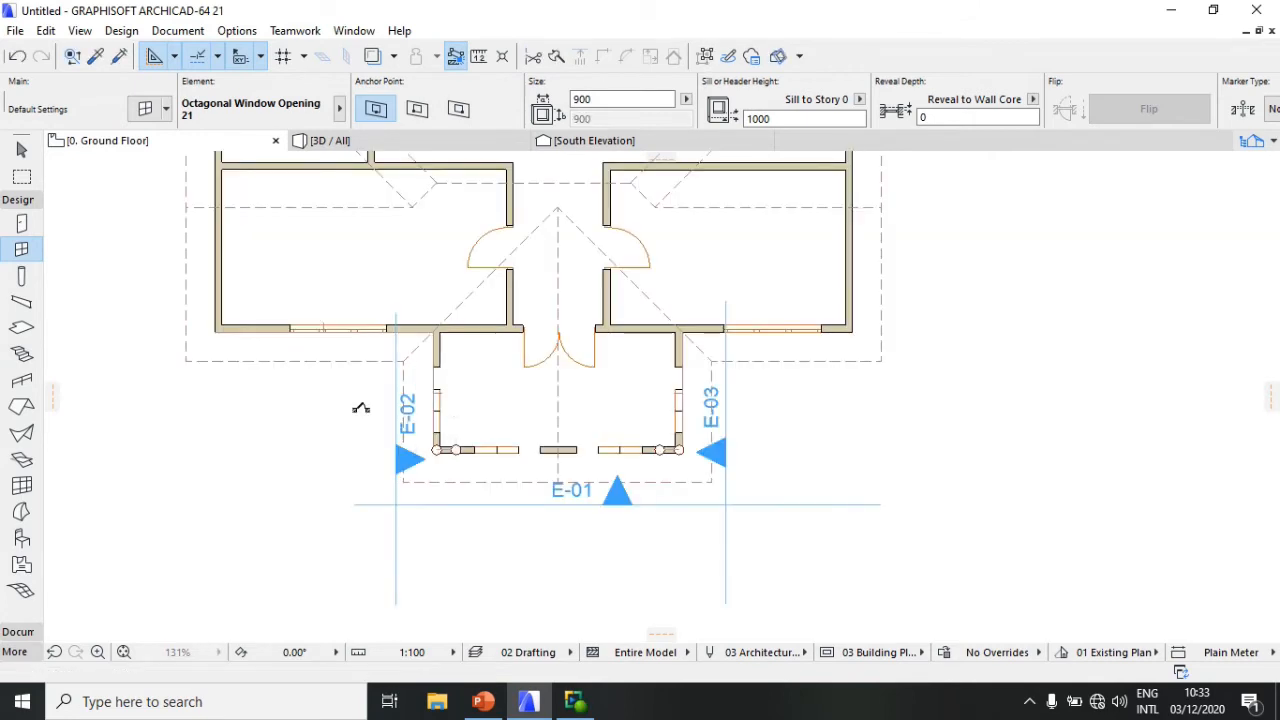
# Step: Examine how the octagonal and rectangular openings combine on the porch's front wall in the 3D view
pyautogui.click(322, 140)
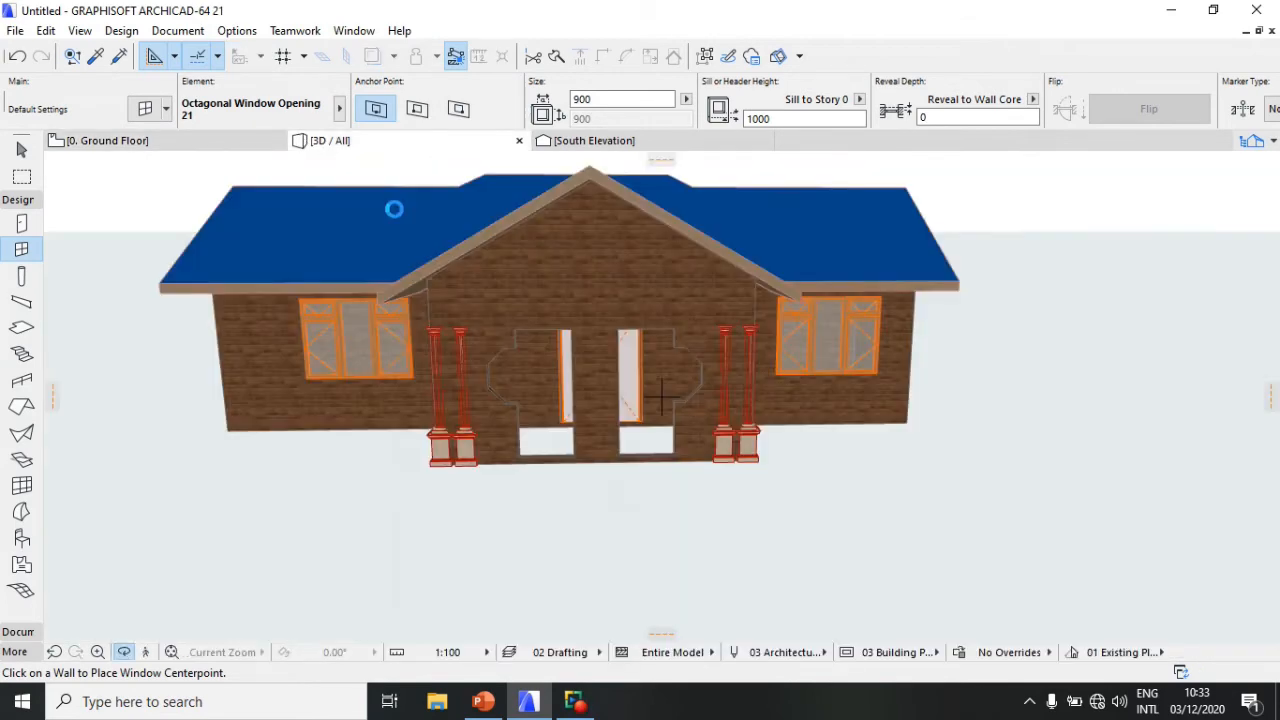
pyautogui.scroll(5, 635, 346)
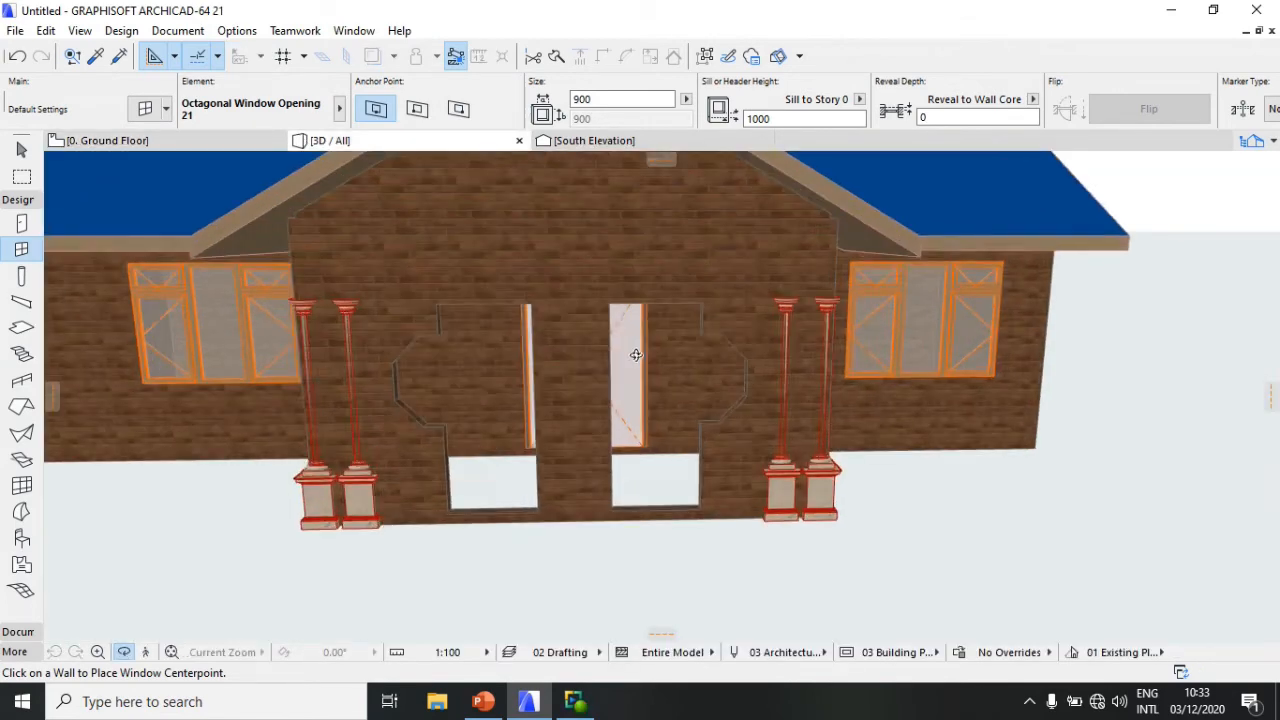
pyautogui.scroll(-5, 635, 346)
pyautogui.scroll(5, 635, 346)
pyautogui.scroll(-6, 640, 346)
pyautogui.scroll(4, 645, 347)
pyautogui.scroll(-4, 645, 347)
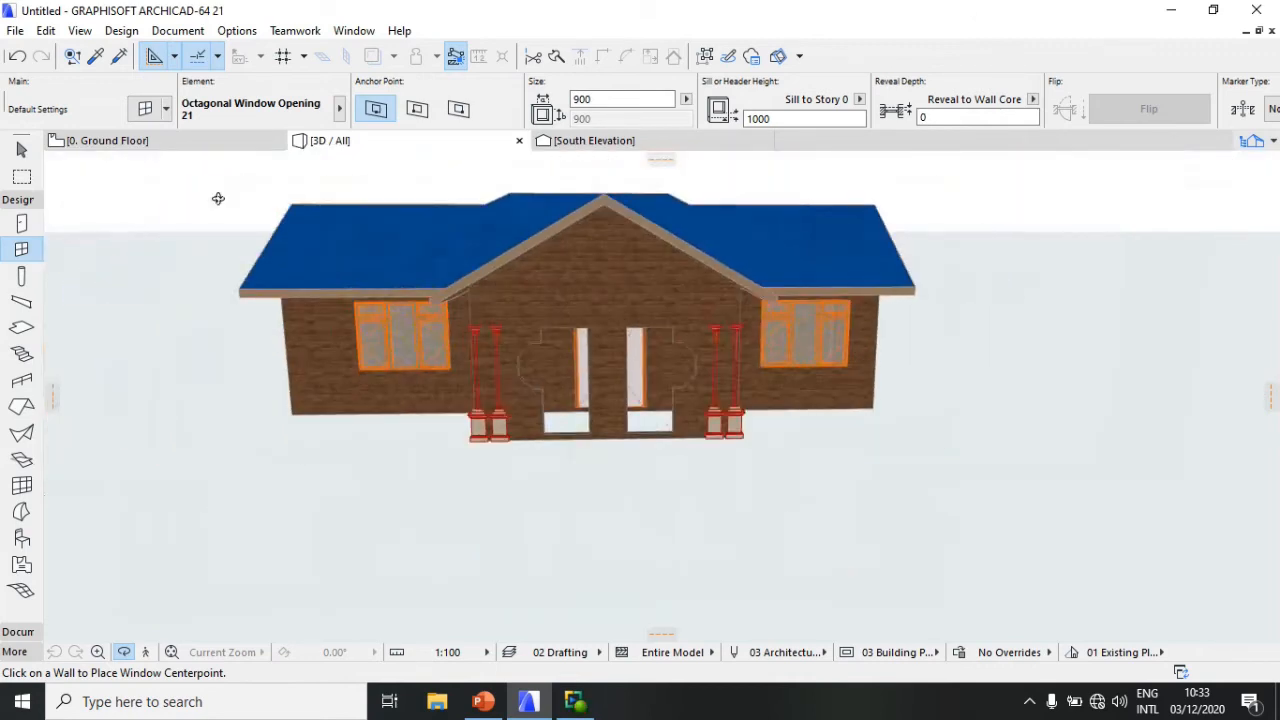
# Step: Open the E-01 front elevation from its marker on the ground floor plan, using the current view settings
pyautogui.click(164, 147)
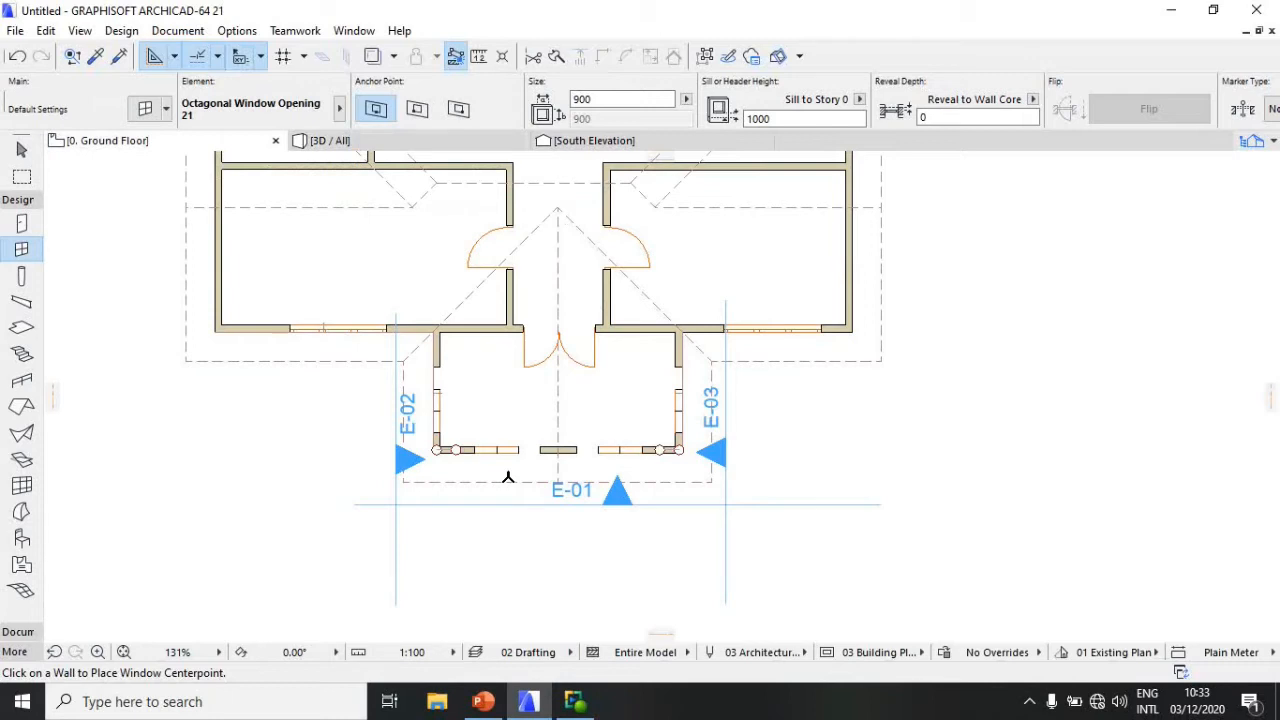
pyautogui.keyDown('shift'); pyautogui.click(590, 505); pyautogui.keyUp('shift')
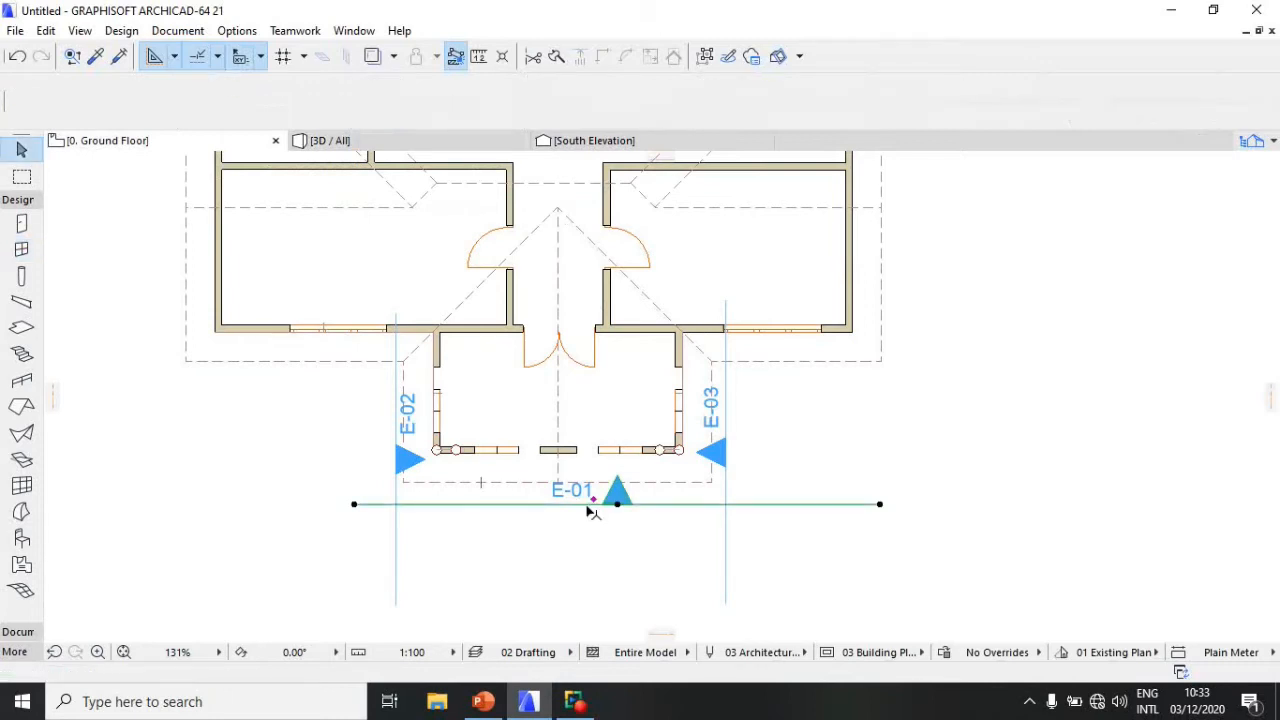
pyautogui.click(617, 500)
pyautogui.rightClick(617, 505)
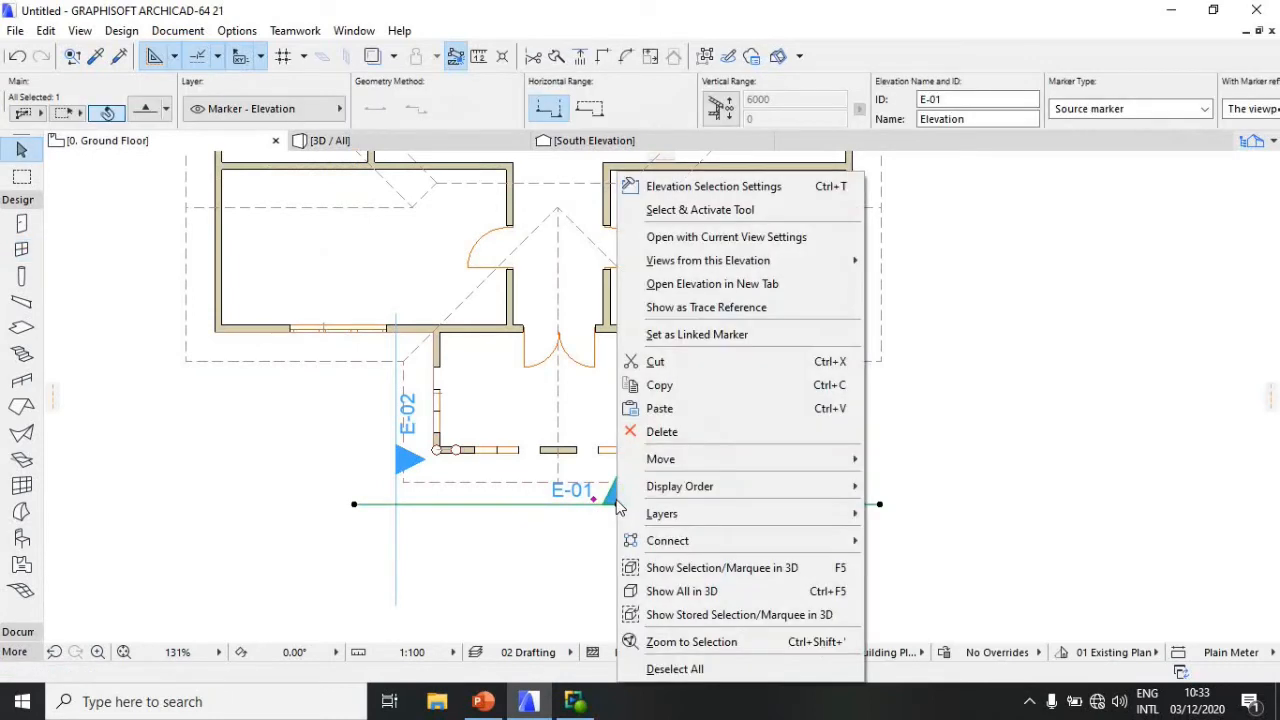
pyautogui.click(735, 240)
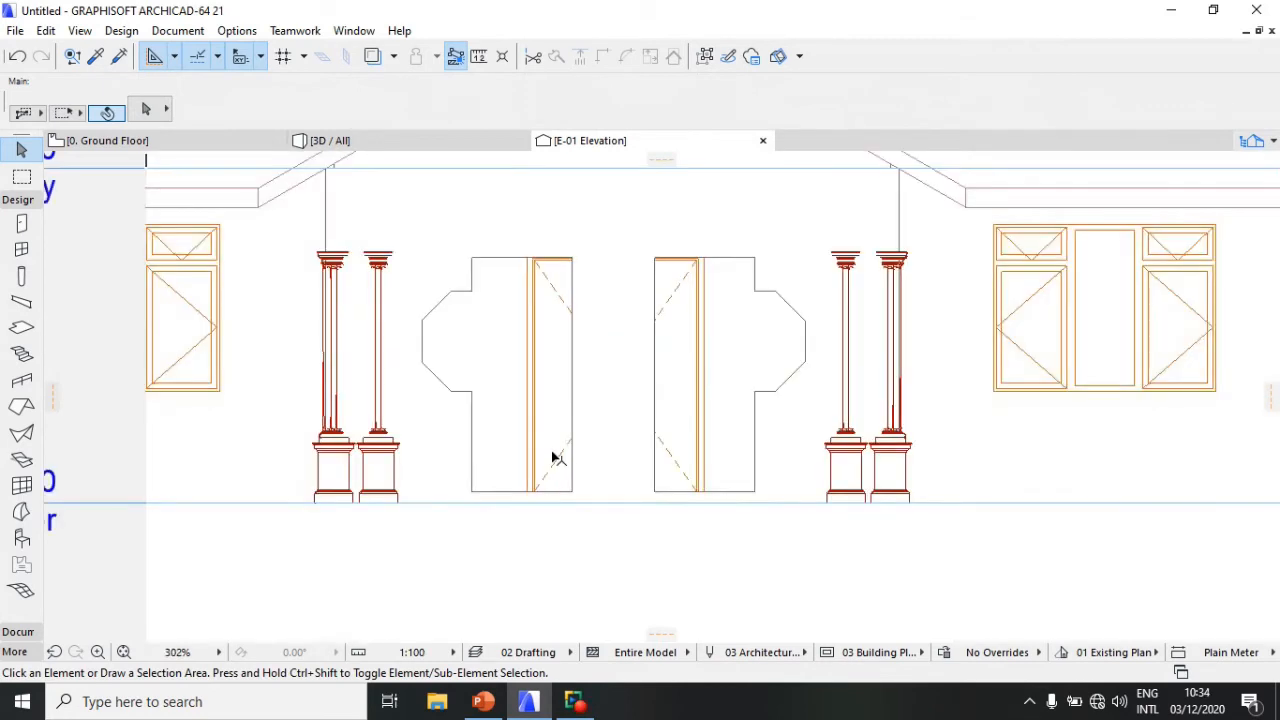
# Step: Move both octagonal window openings in the porch's front wall straight up by 840 mm in the elevation
pyautogui.scroll(-3, 554, 452)
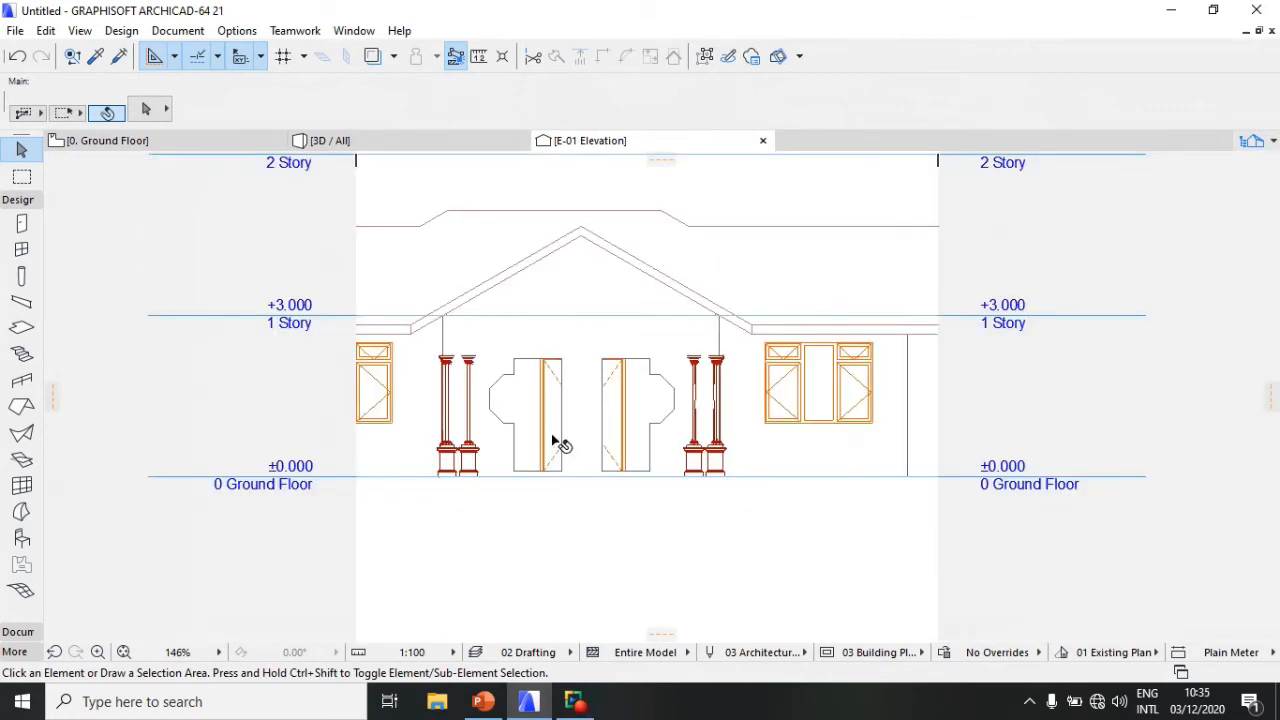
pyautogui.scroll(3, 556, 446)
pyautogui.scroll(-1, 557, 440)
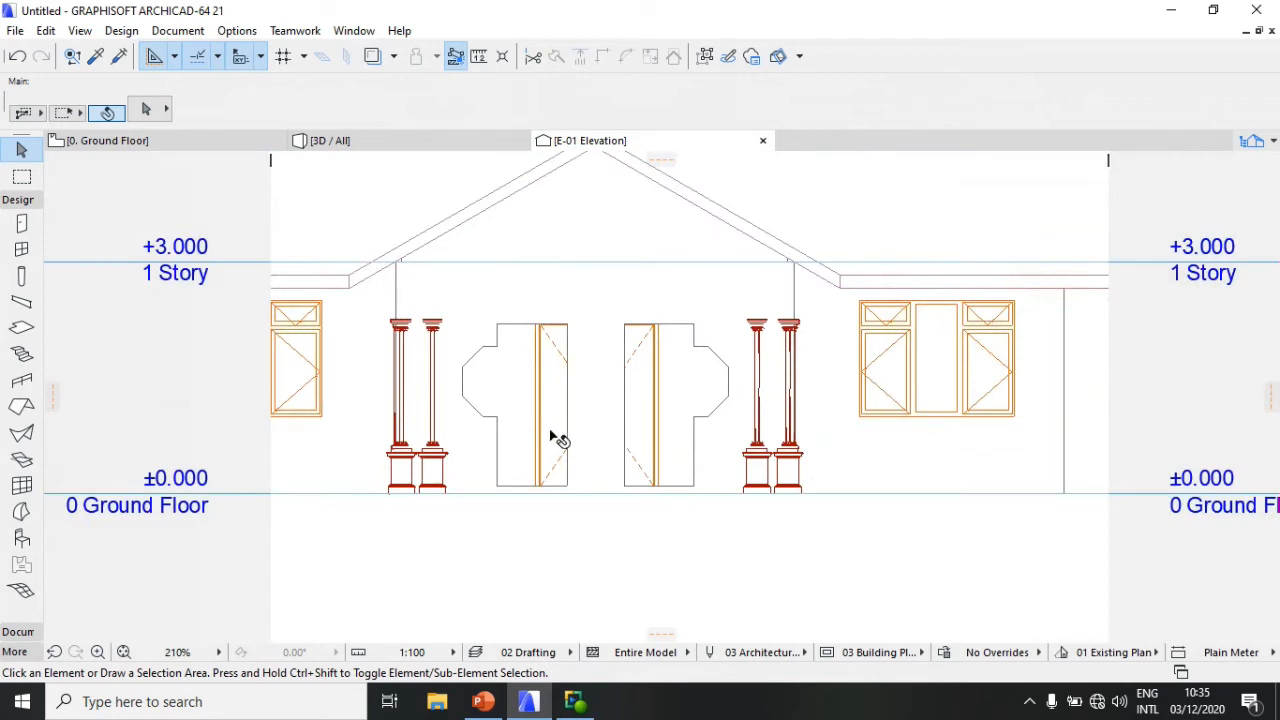
pyautogui.click(484, 412)
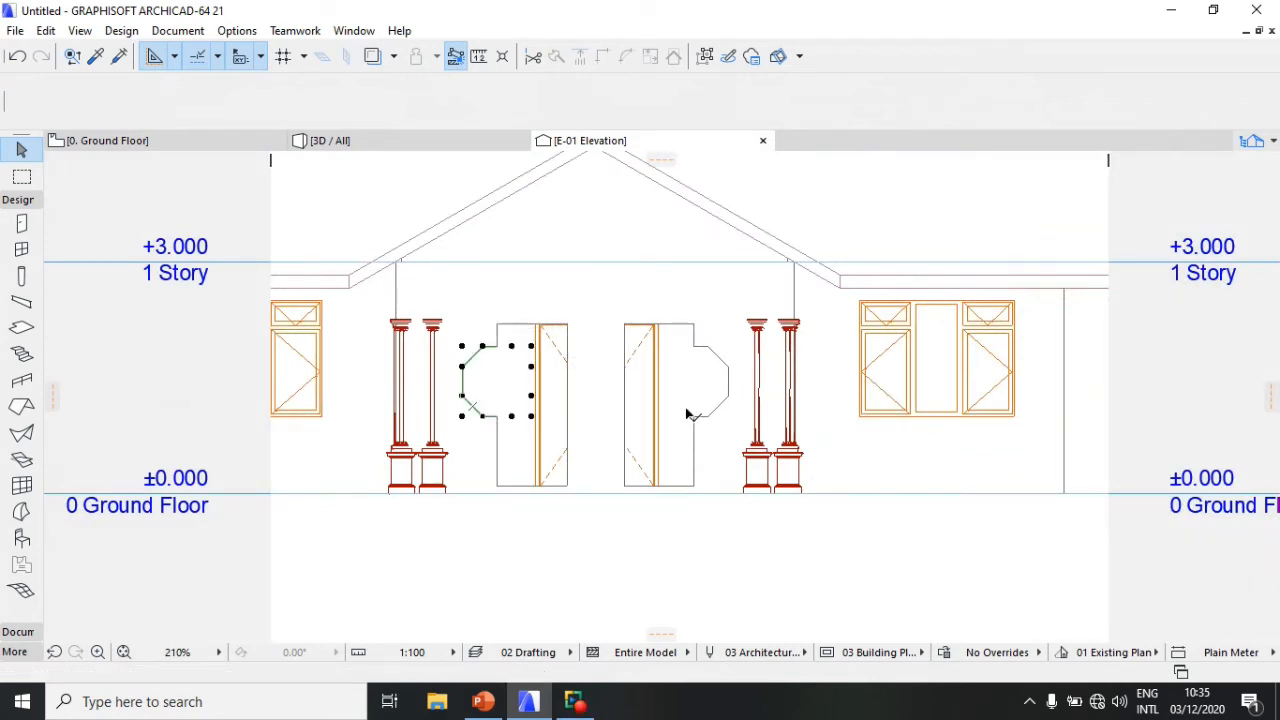
pyautogui.click(718, 410)
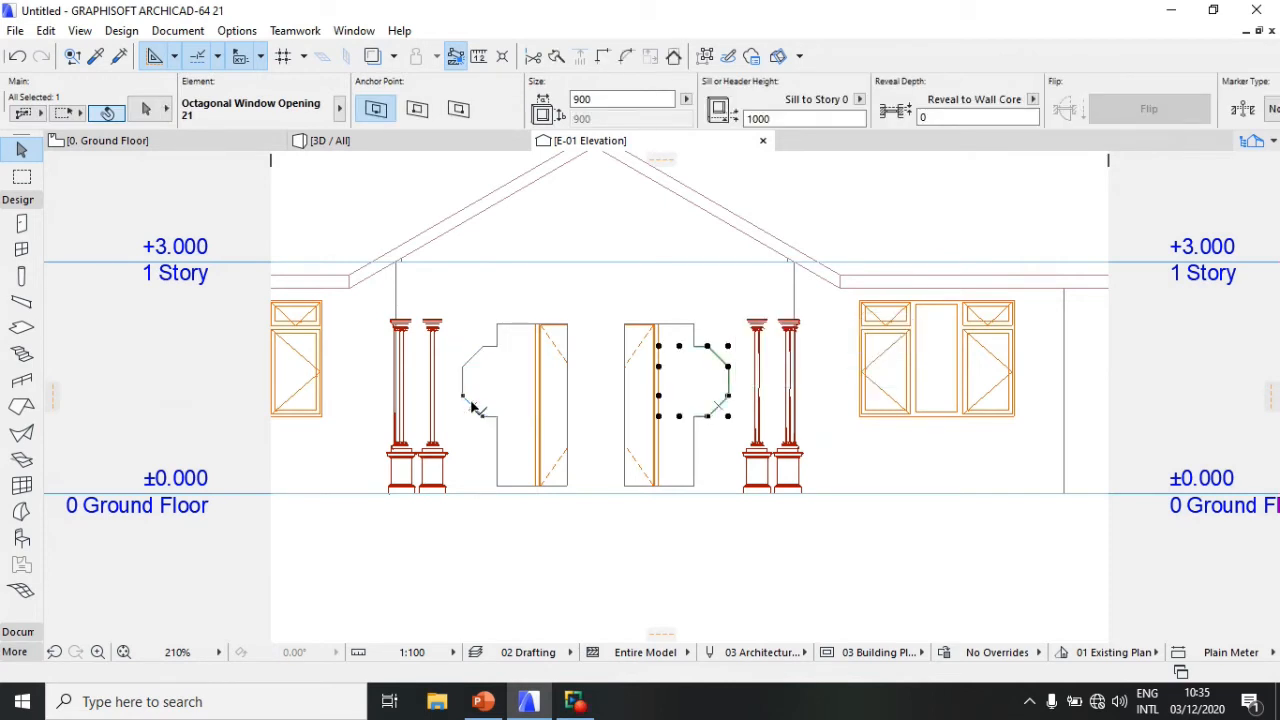
pyautogui.keyDown('shift'); pyautogui.click(472, 406); pyautogui.keyUp('shift')
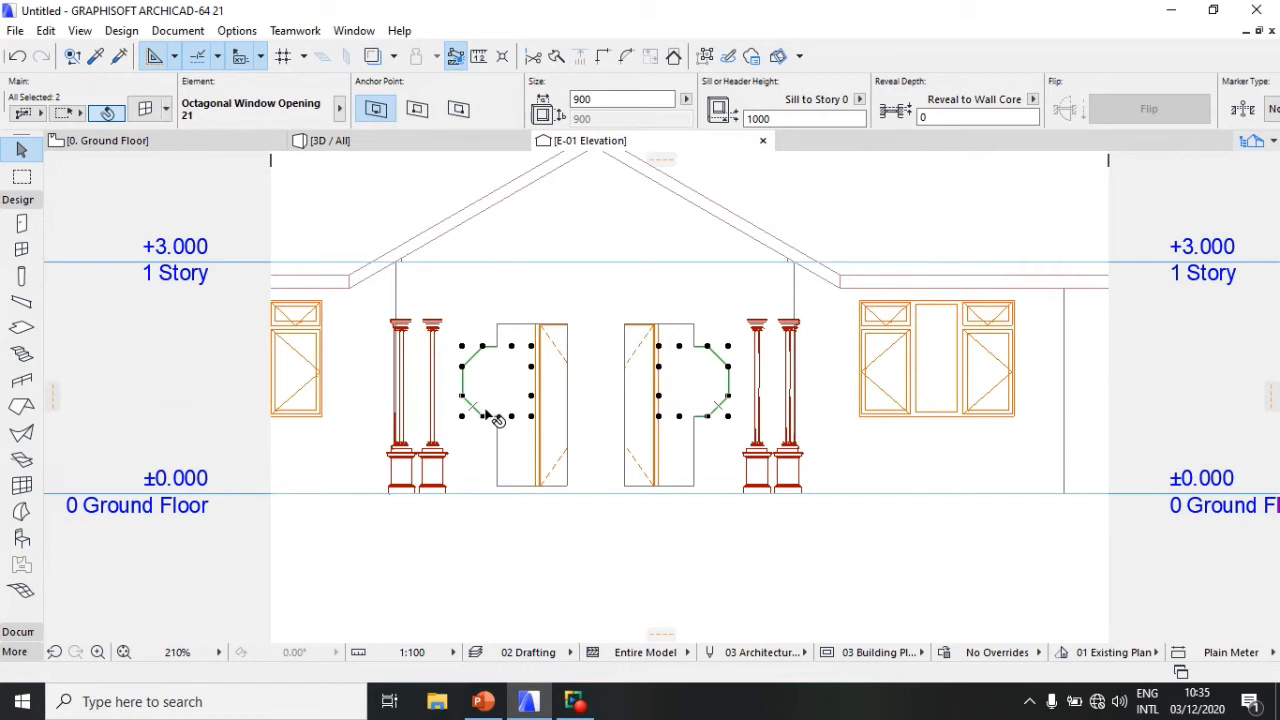
pyautogui.hotkey('ctrl', 'd')
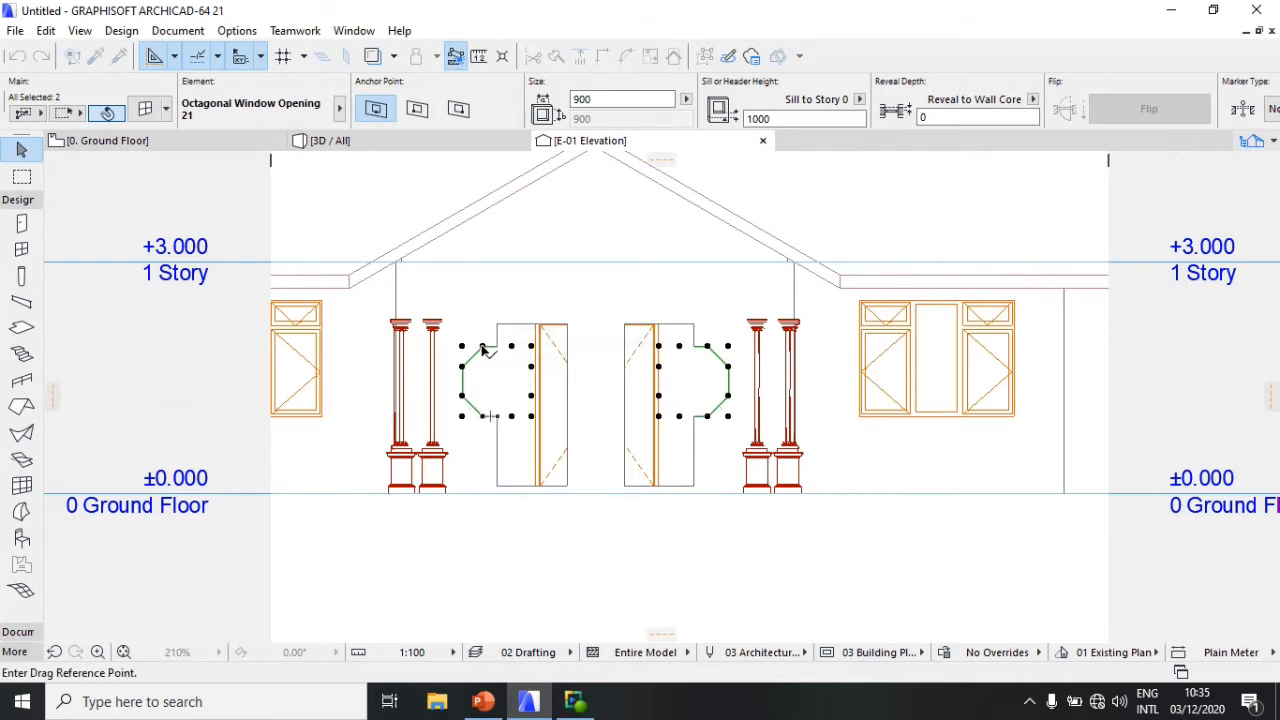
pyautogui.click(482, 346)
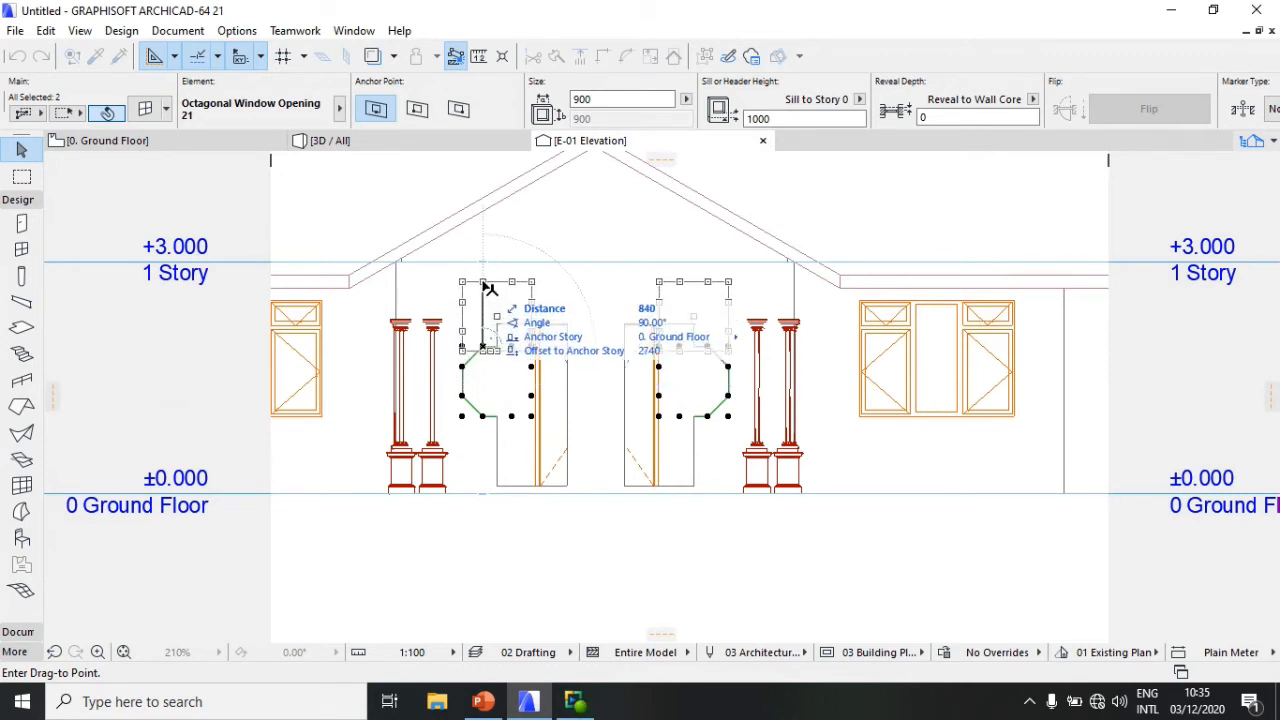
pyautogui.click(490, 289)
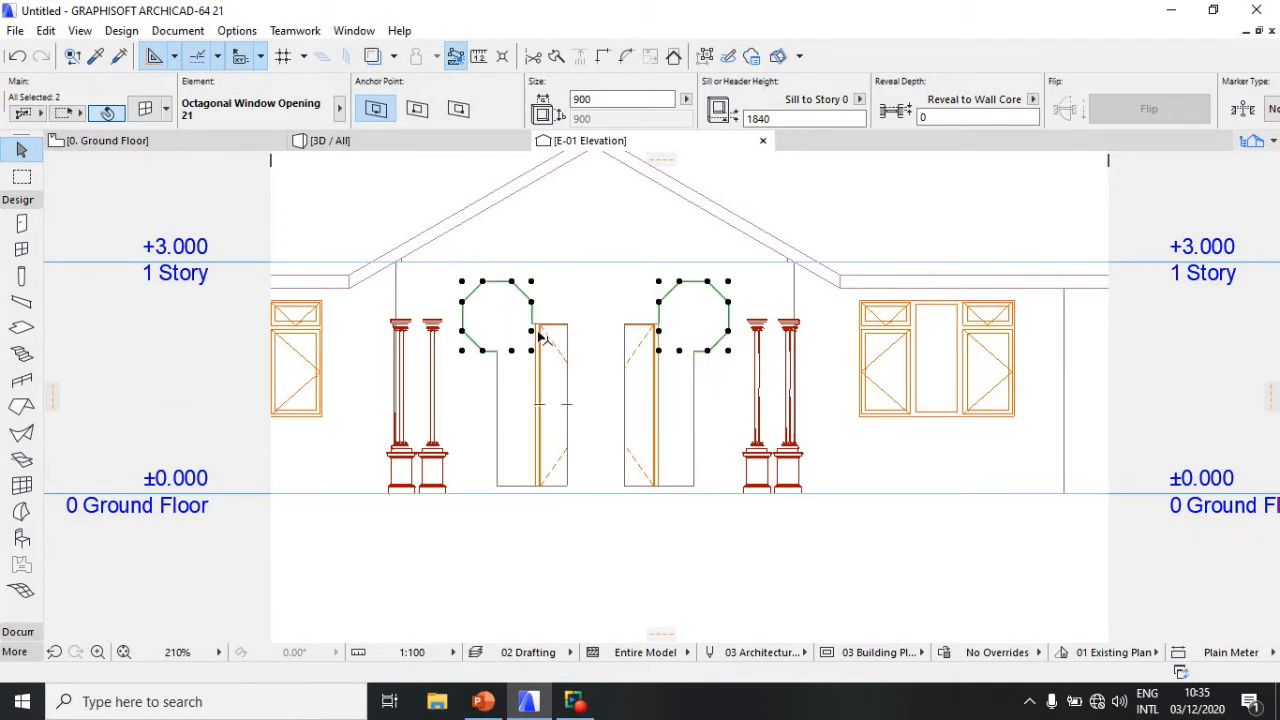
# Step: Examine how the raised octagonal openings relate to the rectangular door openings and columns in the porch's front wall
pyautogui.scroll(3, 460, 343)
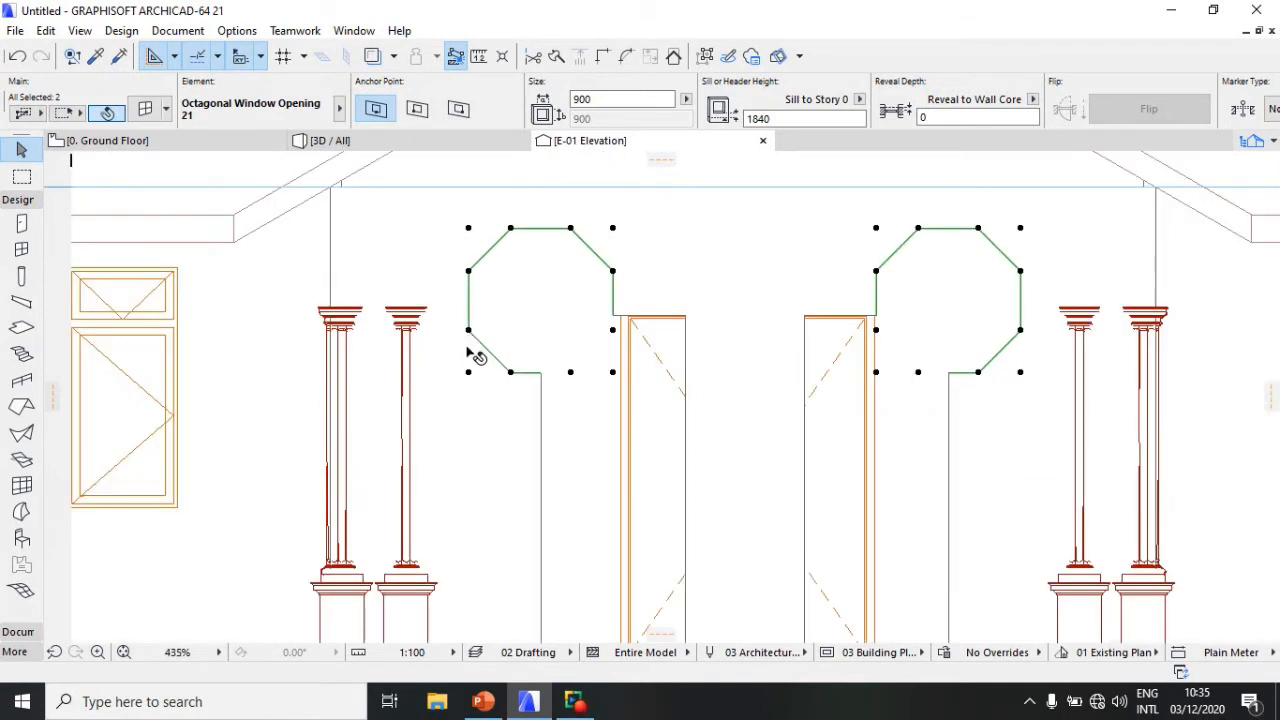
pyautogui.scroll(-3, 468, 350)
pyautogui.scroll(2, 468, 338)
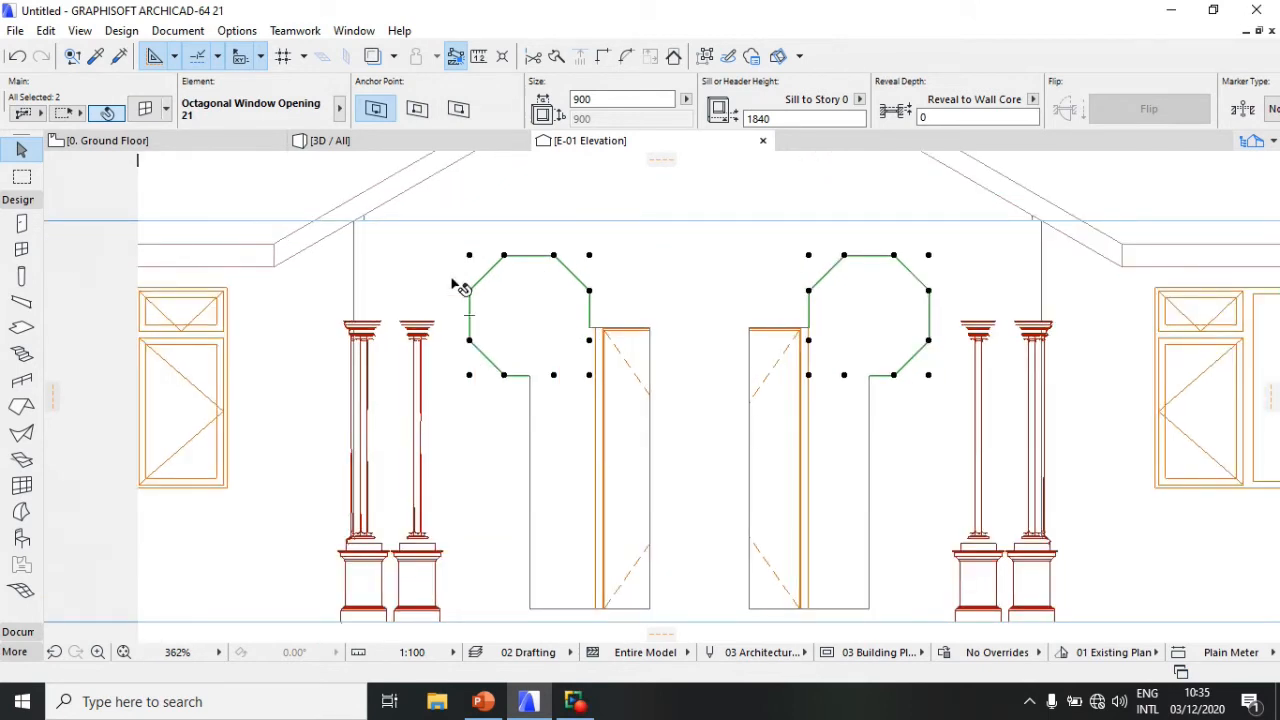
pyautogui.scroll(-2, 465, 298)
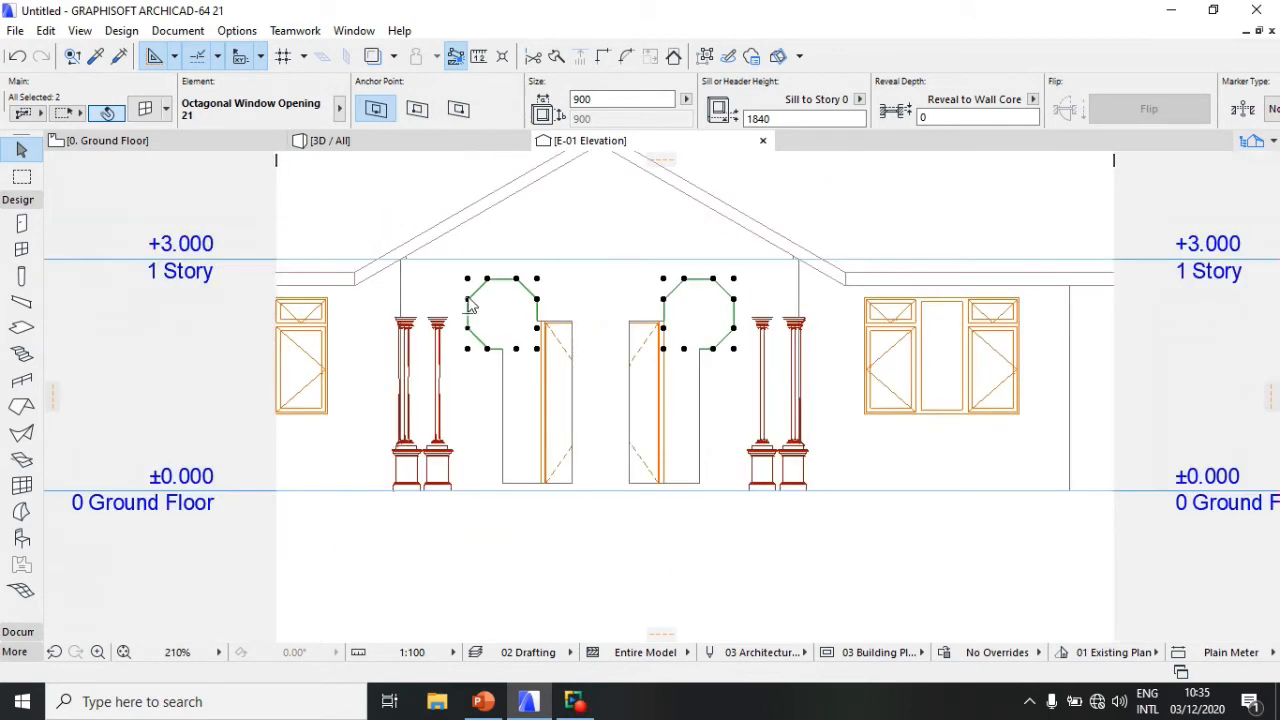
pyautogui.scroll(1, 470, 305)
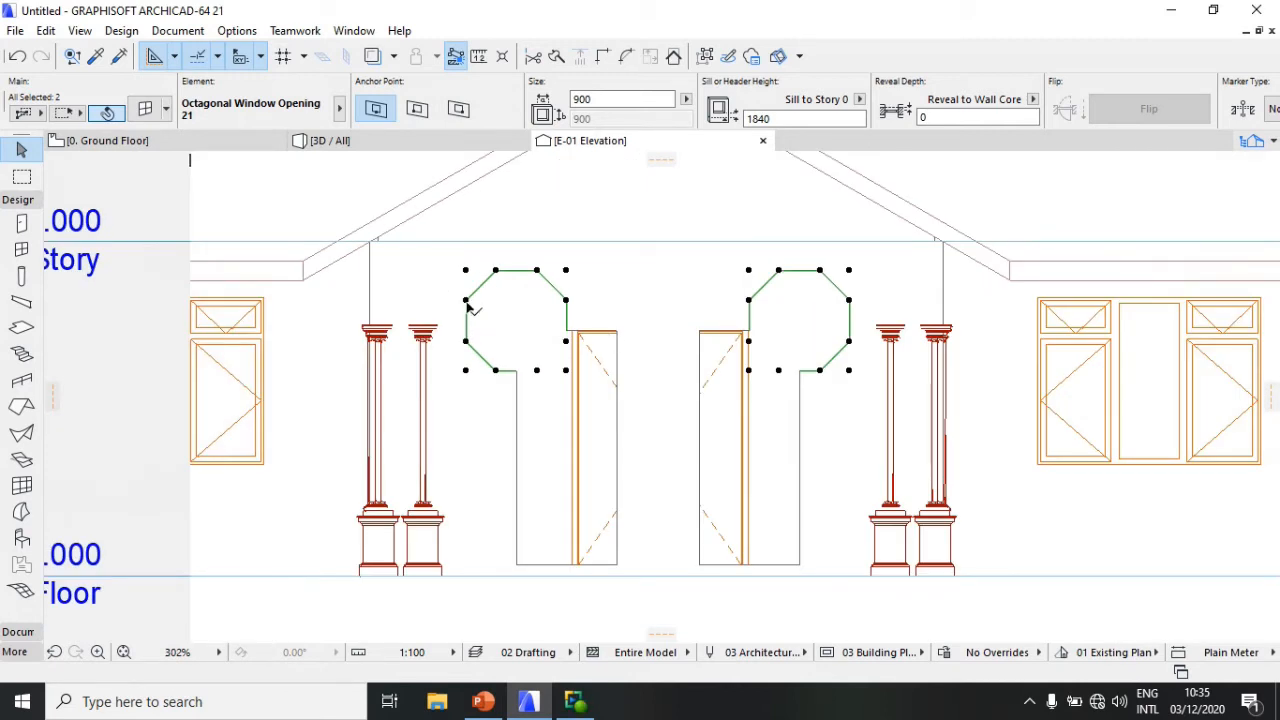
pyautogui.moveTo(468, 306)
pyautogui.click(651, 354)
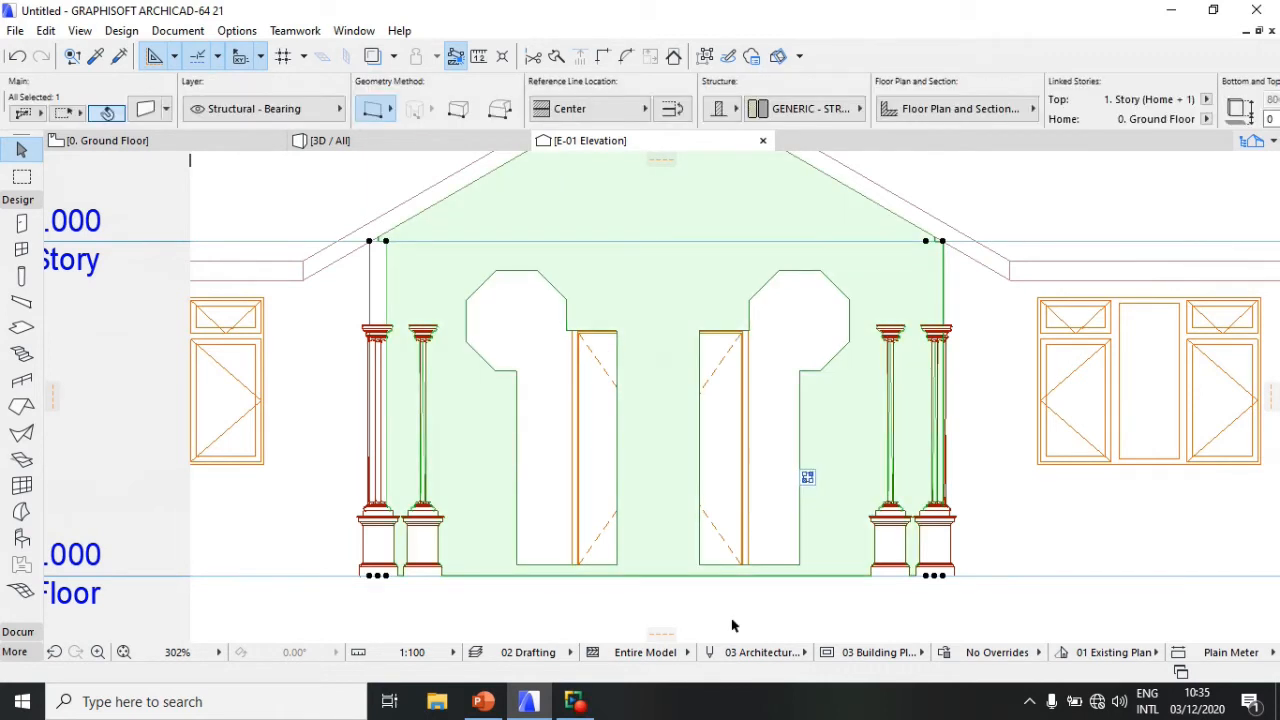
pyautogui.click(1162, 600)
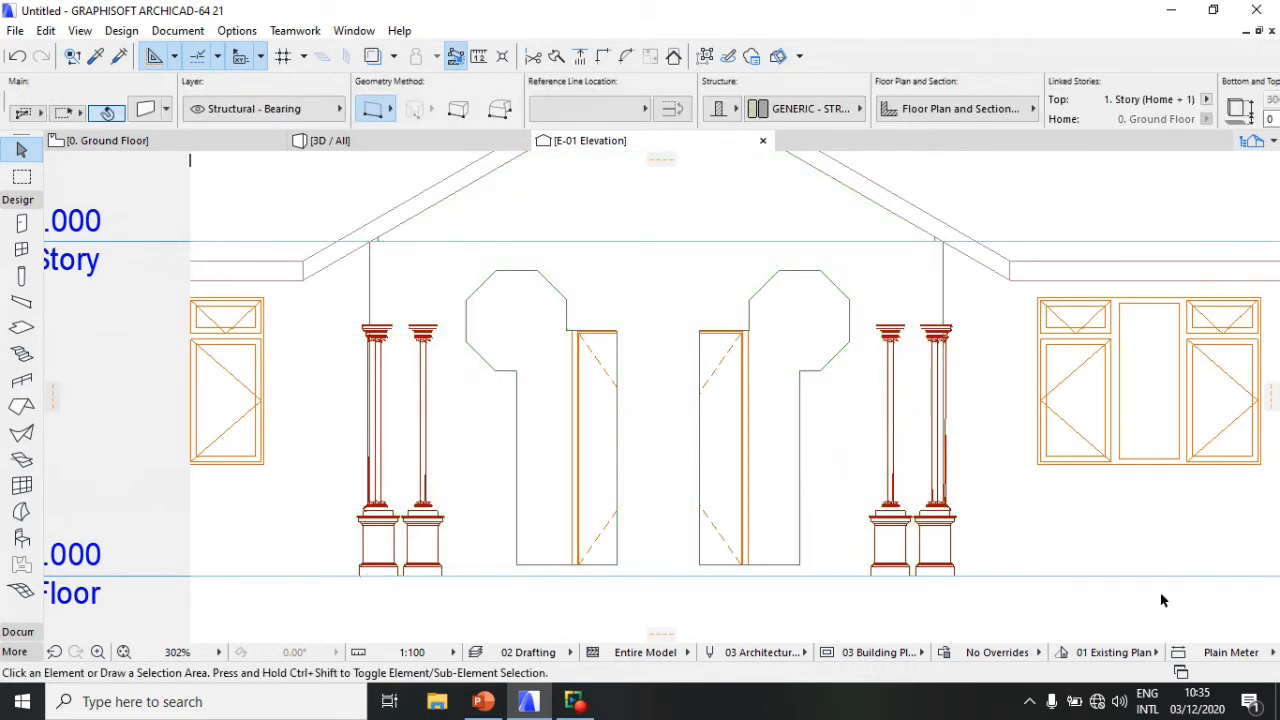
# Step: Try to drag the left-hand octagonal window opening from its upper-left corner towards the neighbouring column's capital, and undo the drag
pyautogui.click(466, 325)
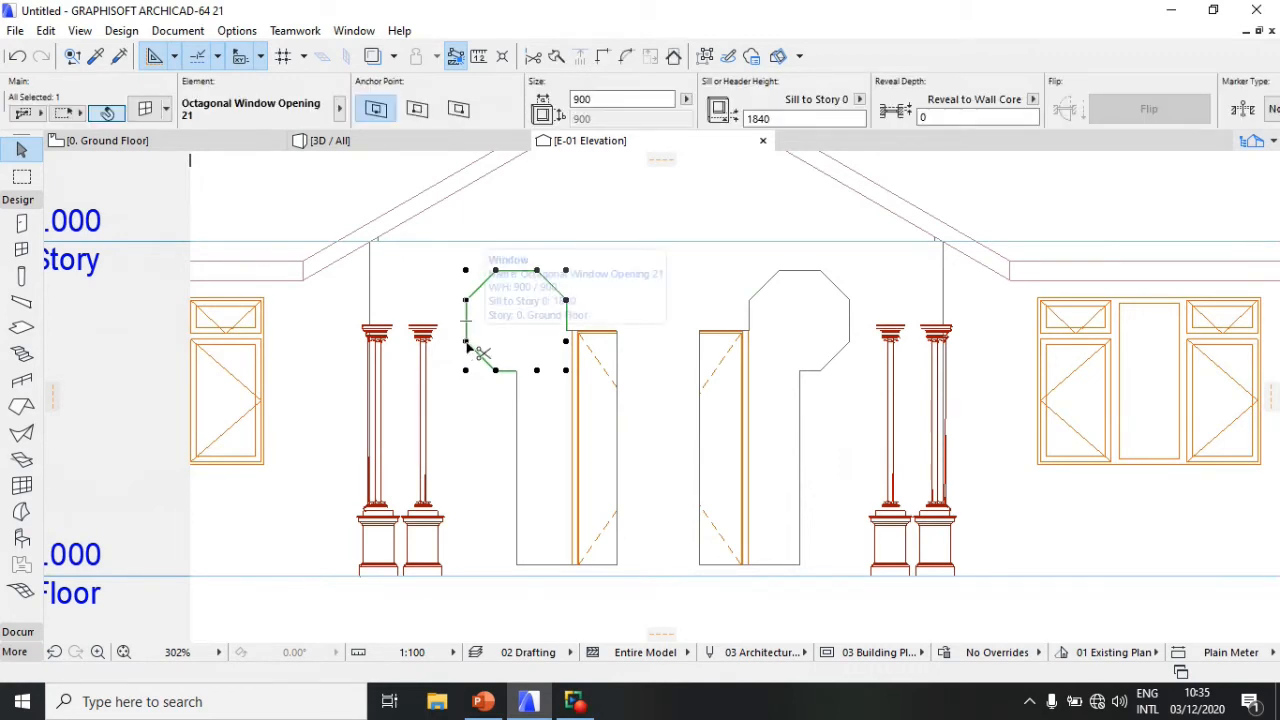
pyautogui.hotkey('ctrl', 'd')
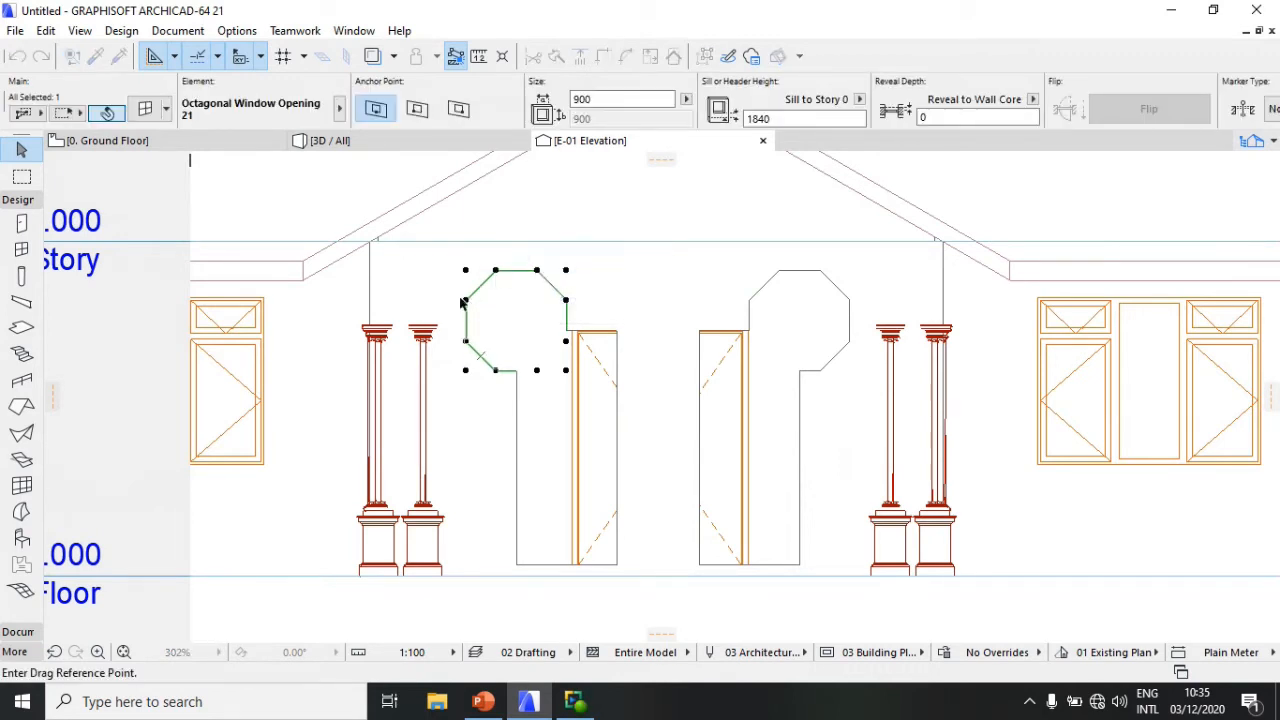
pyautogui.click(466, 299)
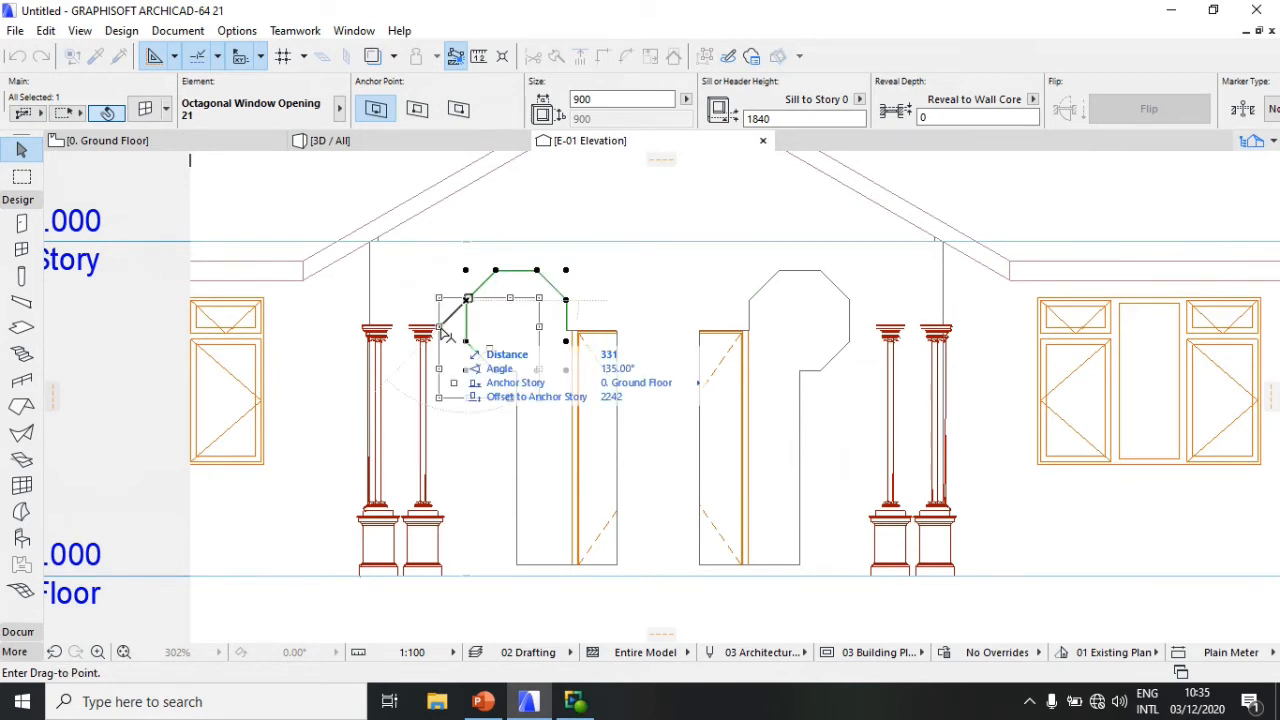
pyautogui.scroll(5, 447, 340)
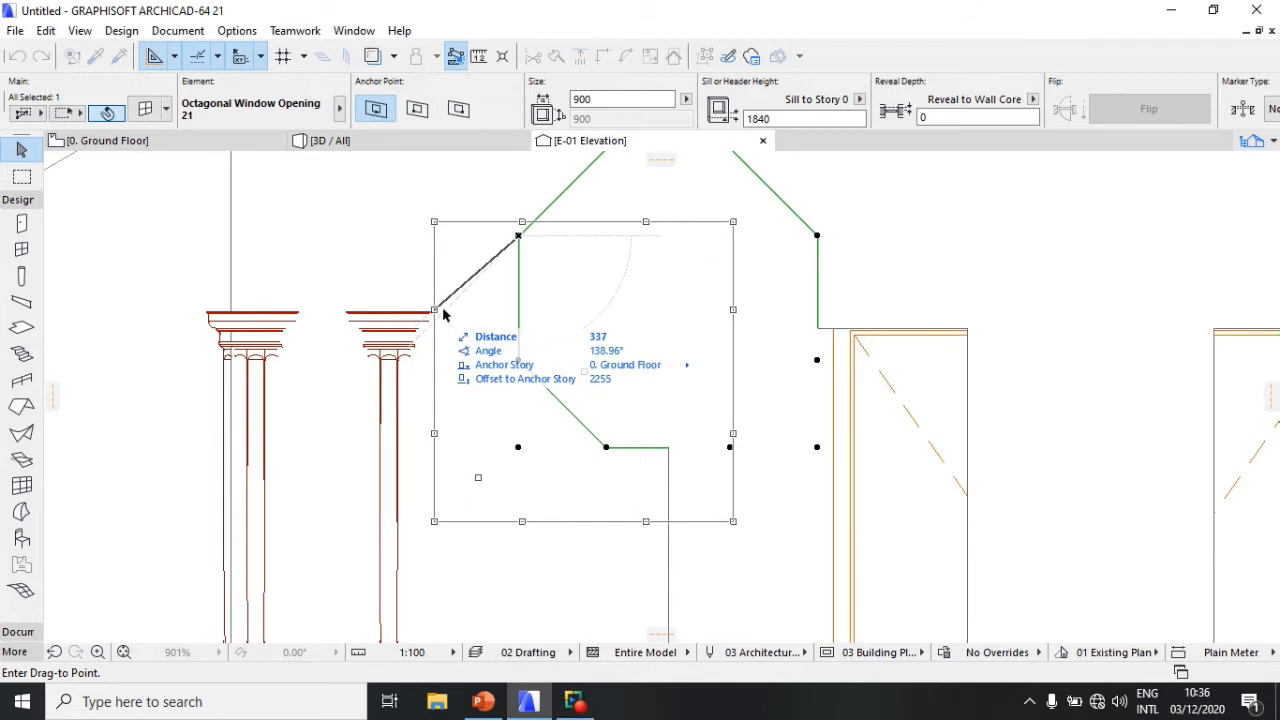
pyautogui.click(472, 313)
pyautogui.scroll(-7, 477, 320)
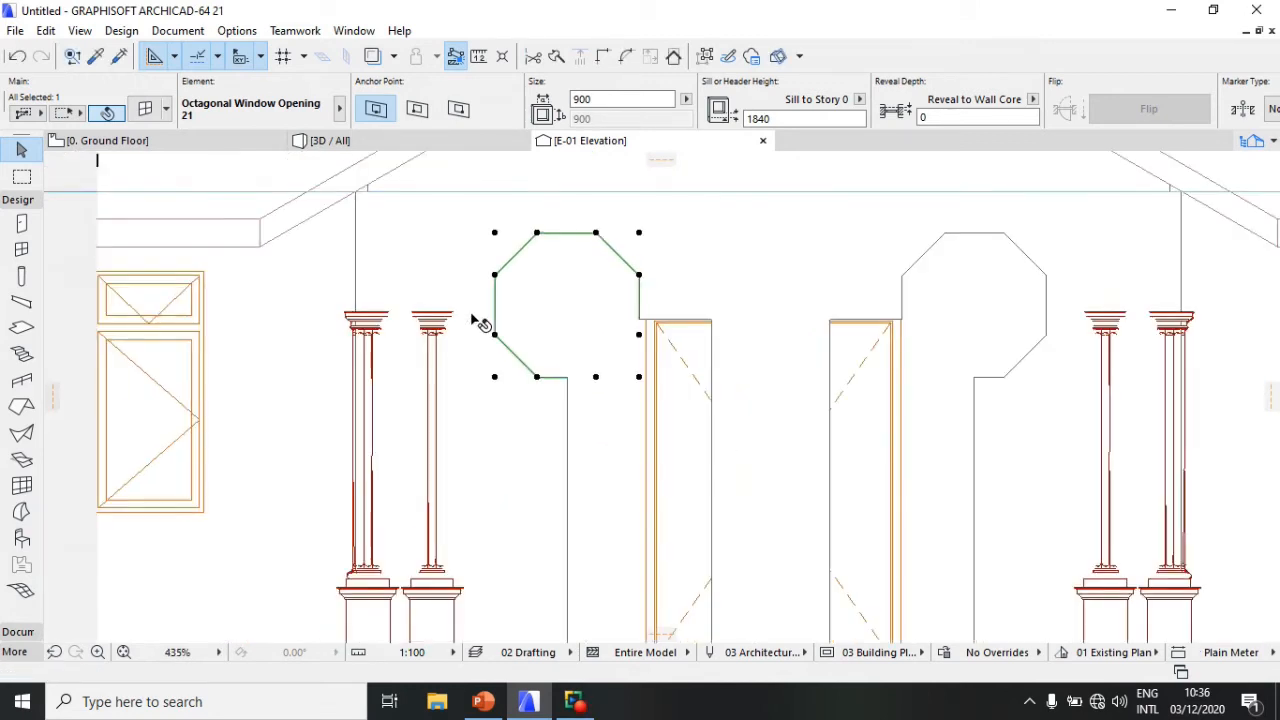
pyautogui.hotkey('ctrl', 'z')
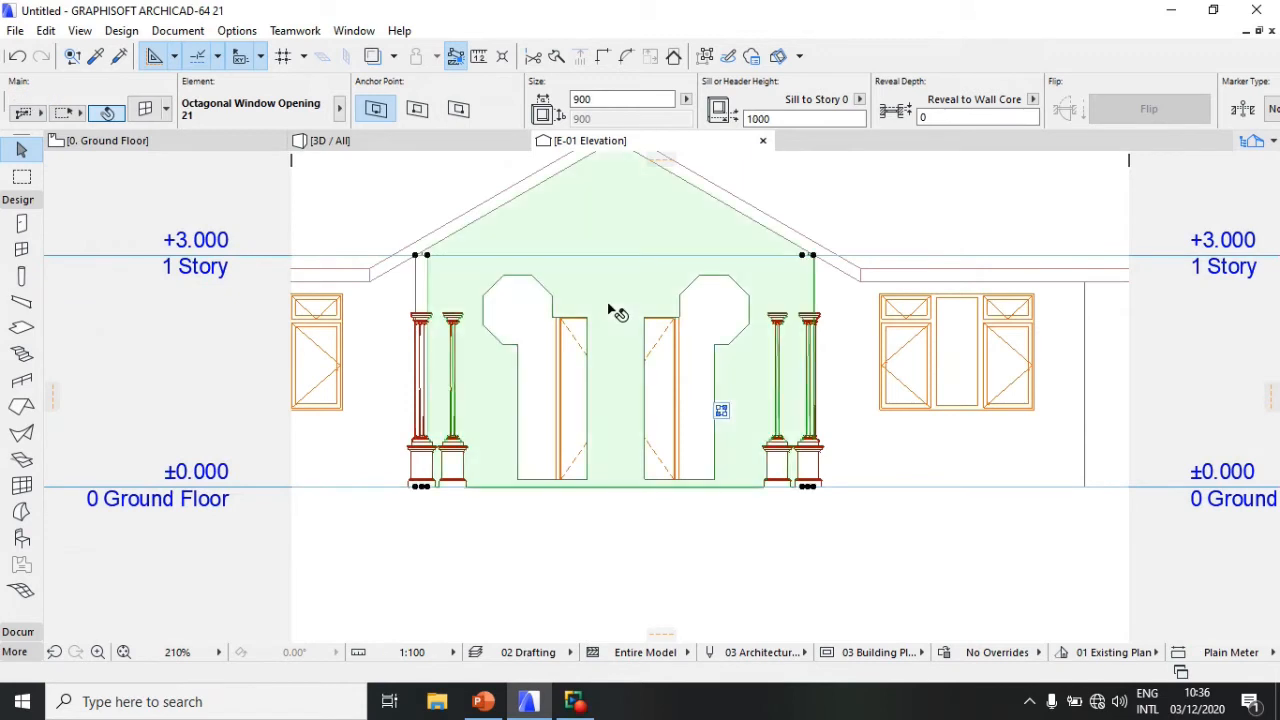
# Step: Select both rectangular door openings in the porch's front wall
pyautogui.click(591, 397)
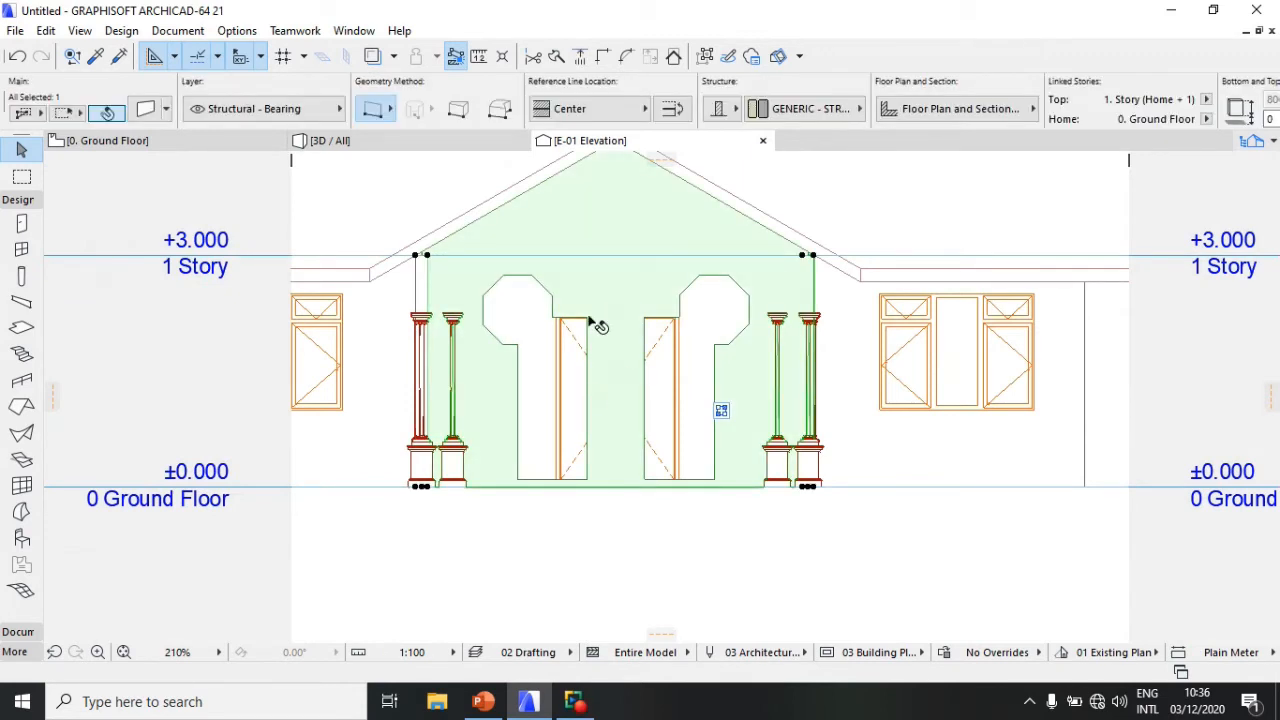
pyautogui.click(590, 322)
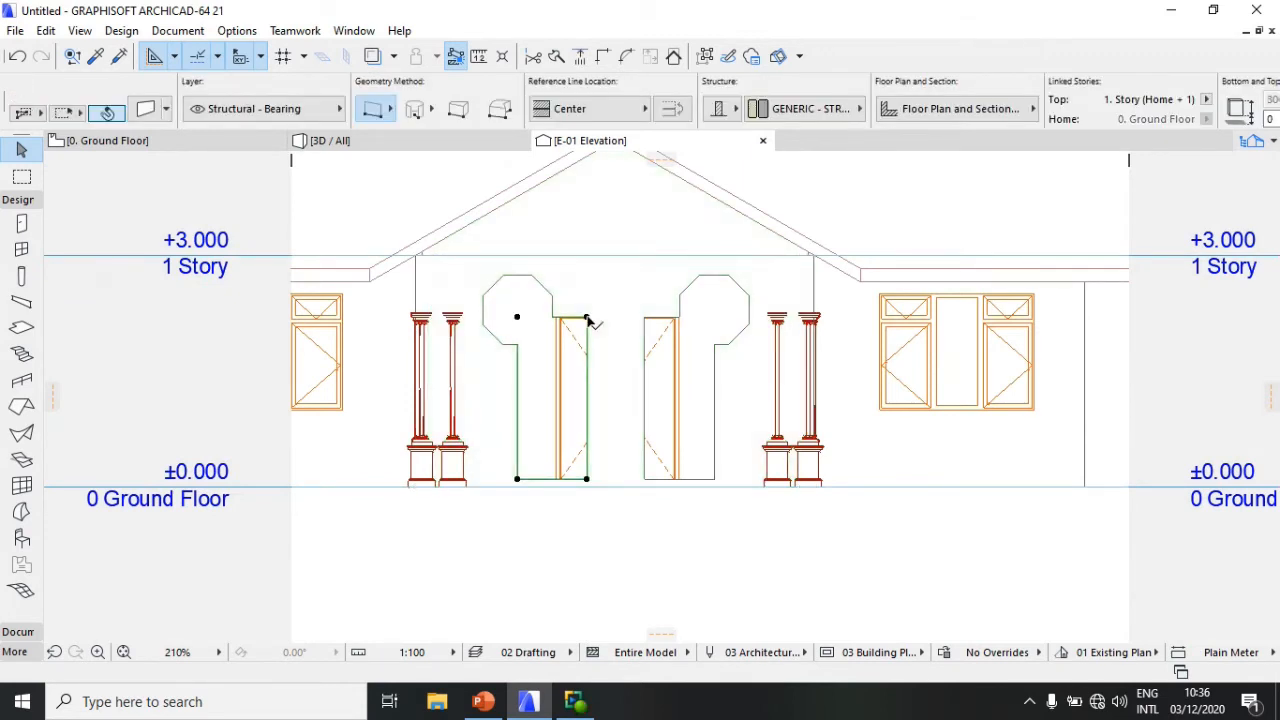
pyautogui.keyDown('shift'); pyautogui.click(652, 325); pyautogui.keyUp('shift')
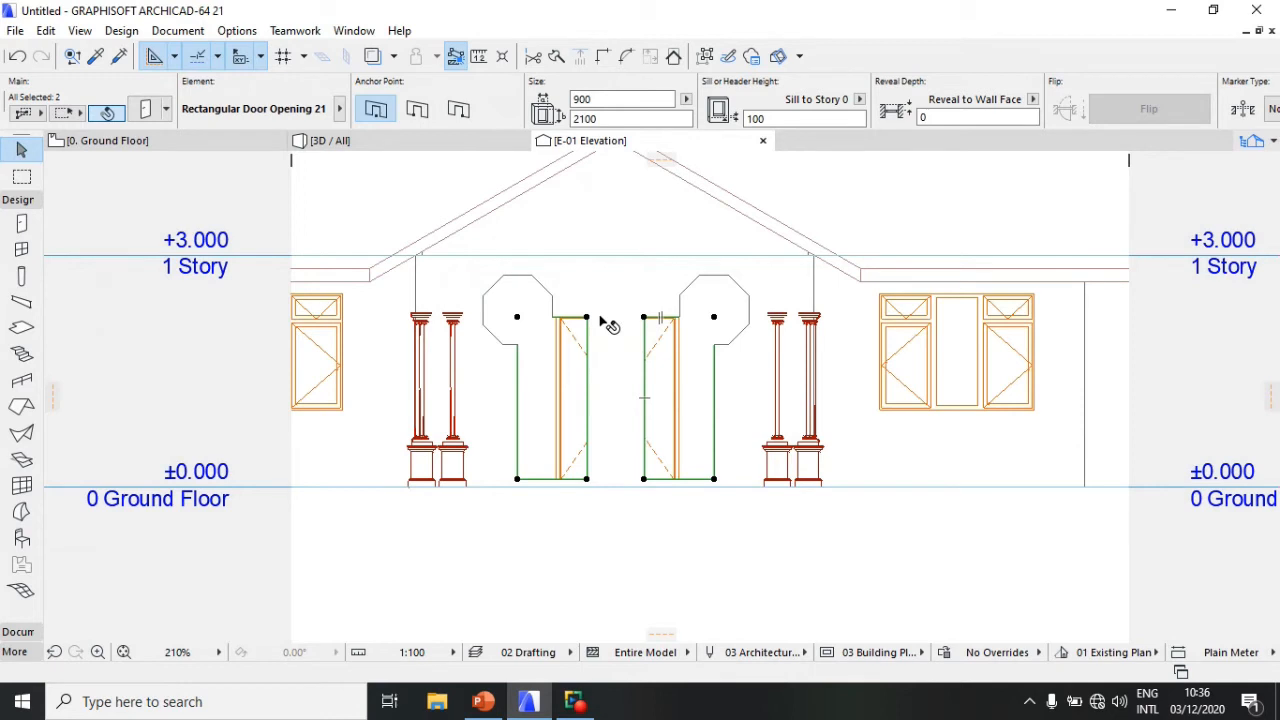
pyautogui.hotkey('ctrl', 'd')
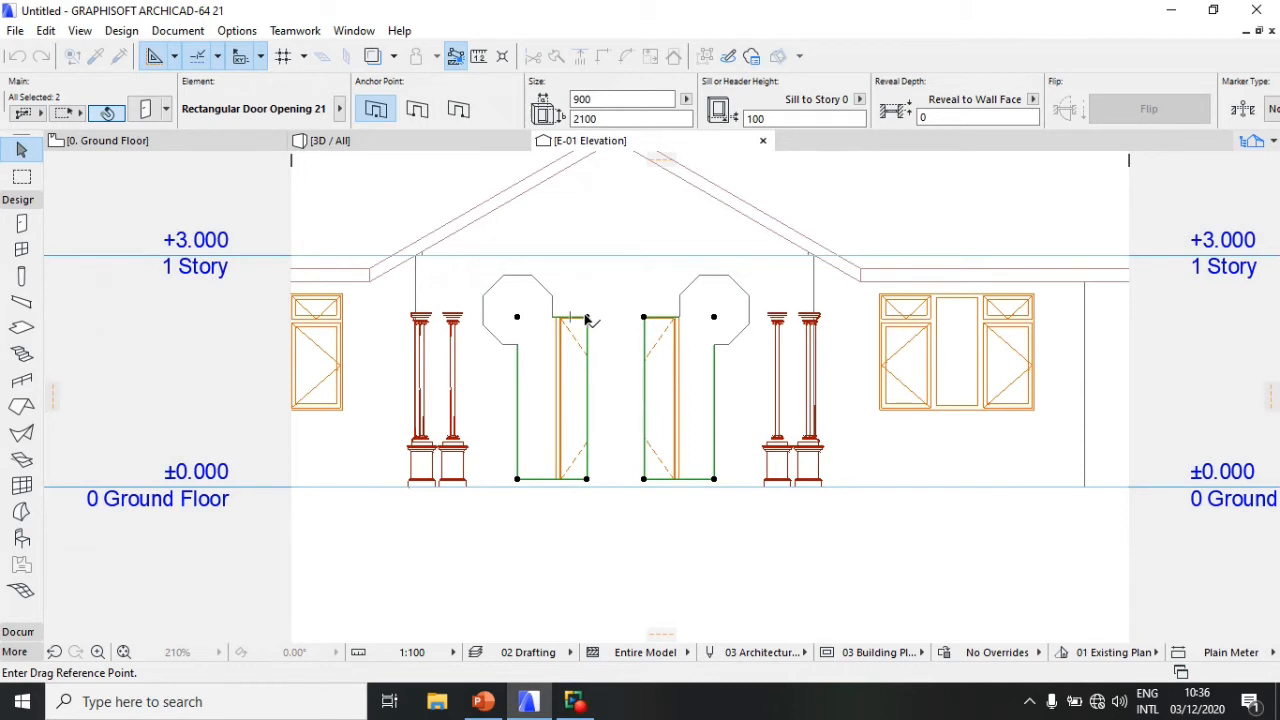
pyautogui.click(587, 318)
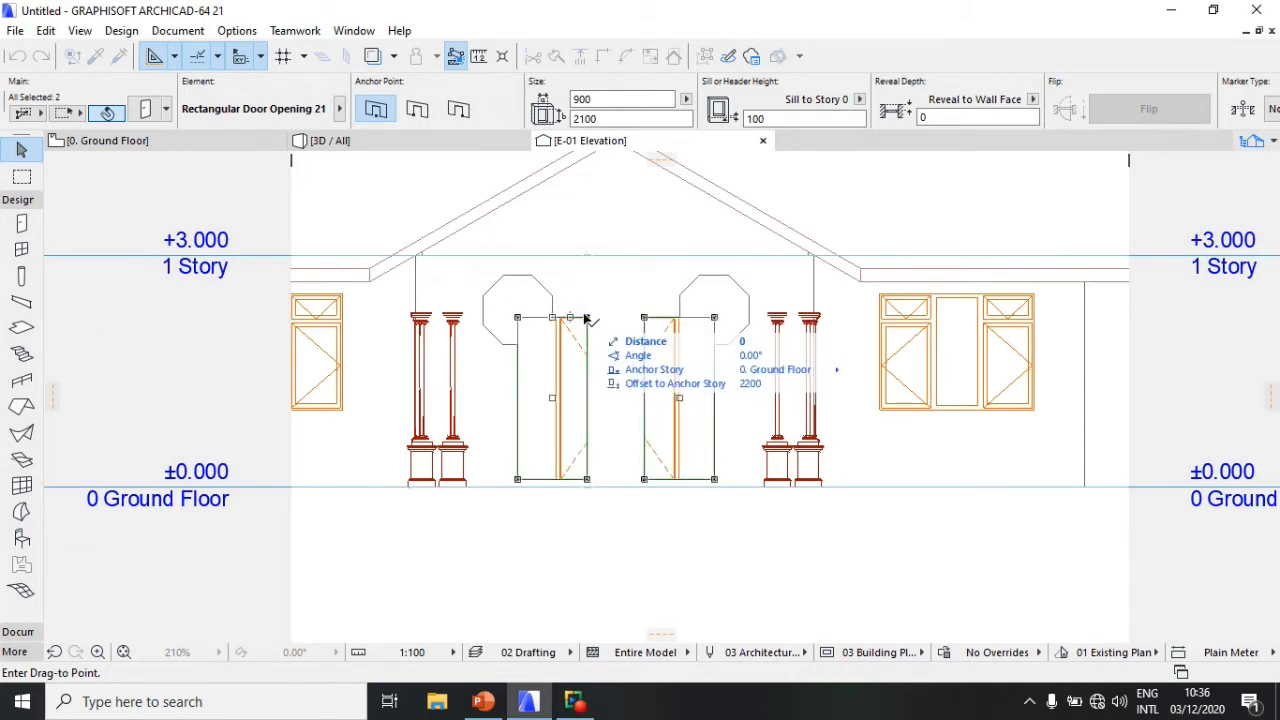
pyautogui.press('Escape')
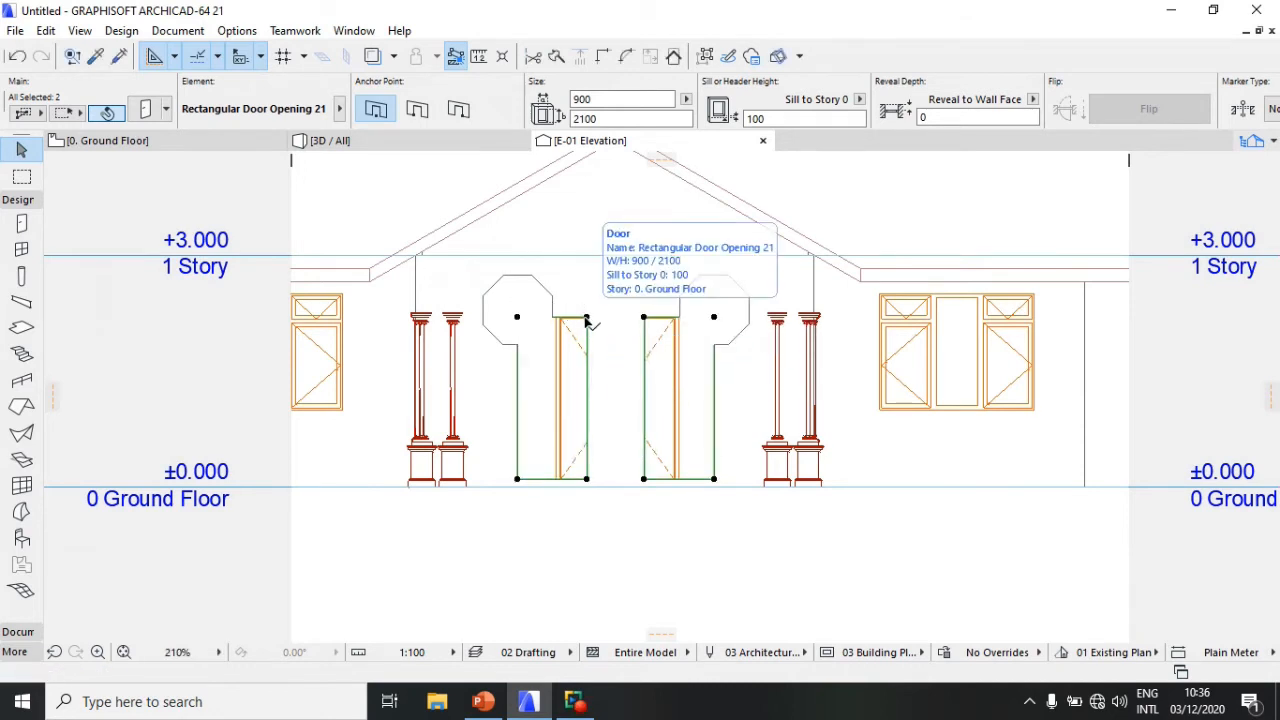
# Step: Stretch the height of both rectangular door openings up to 2495 mm in the elevation
pyautogui.click(587, 318)
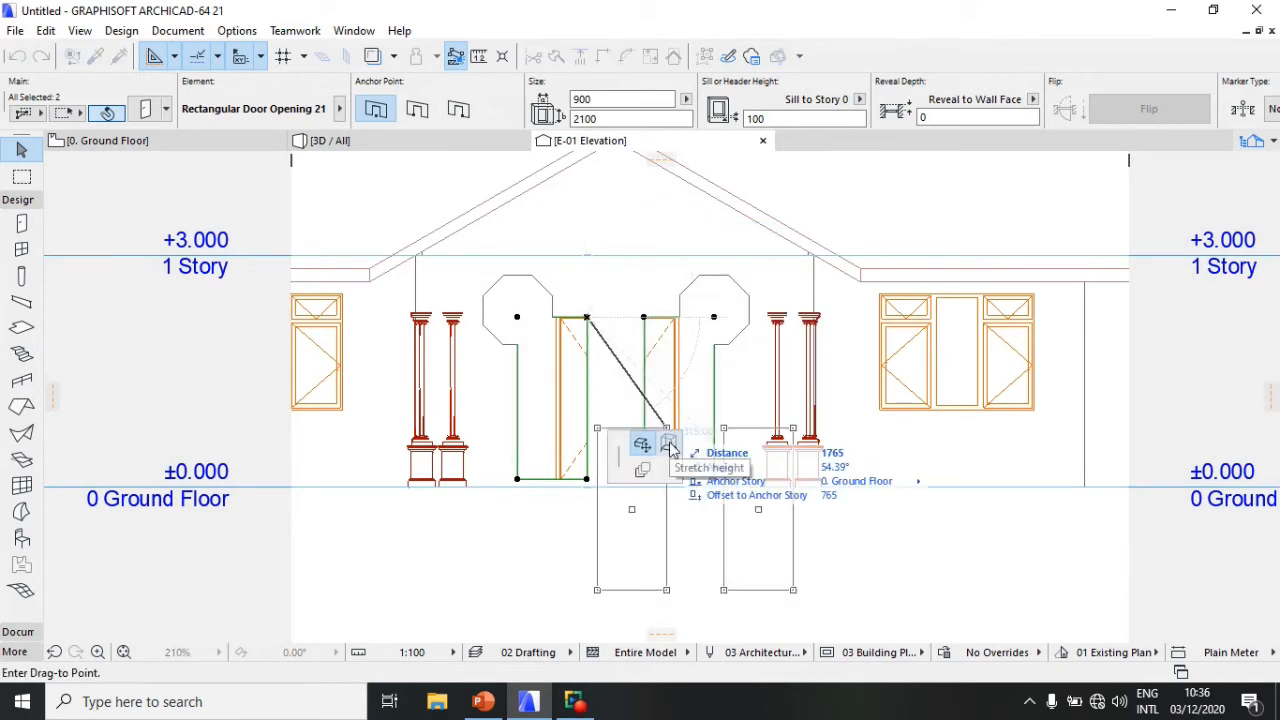
pyautogui.click(670, 443)
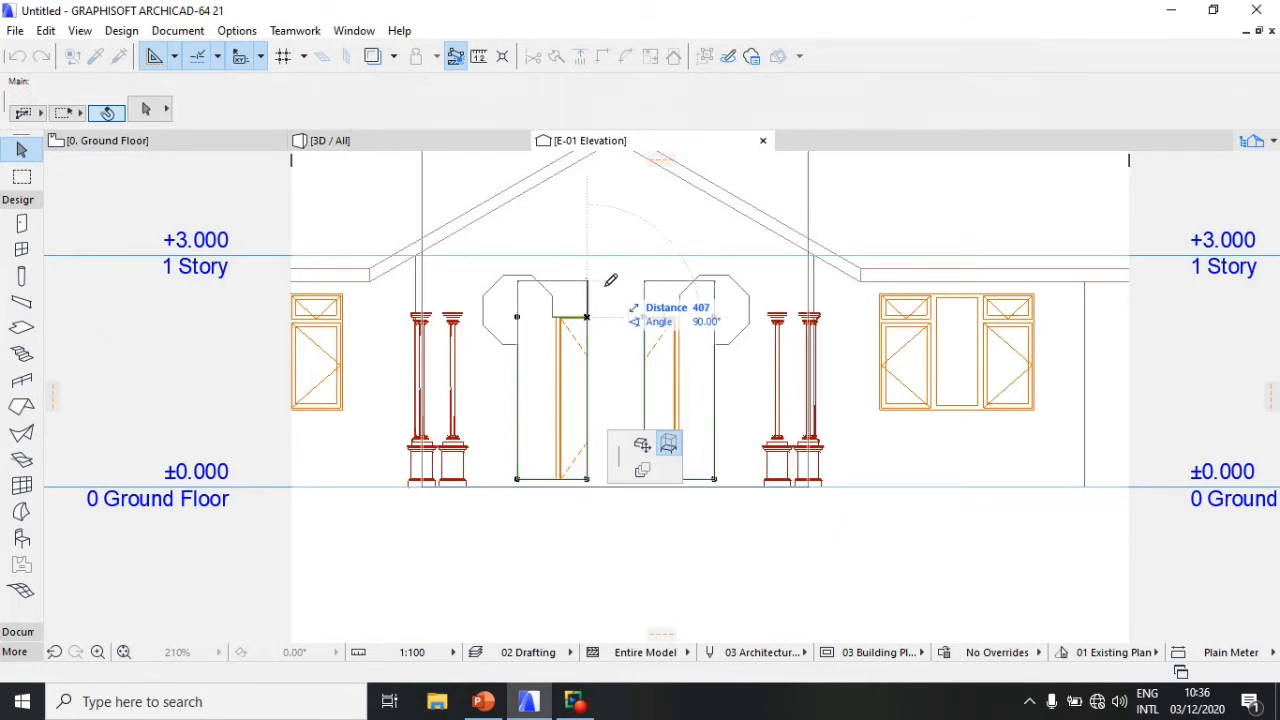
pyautogui.click(606, 285)
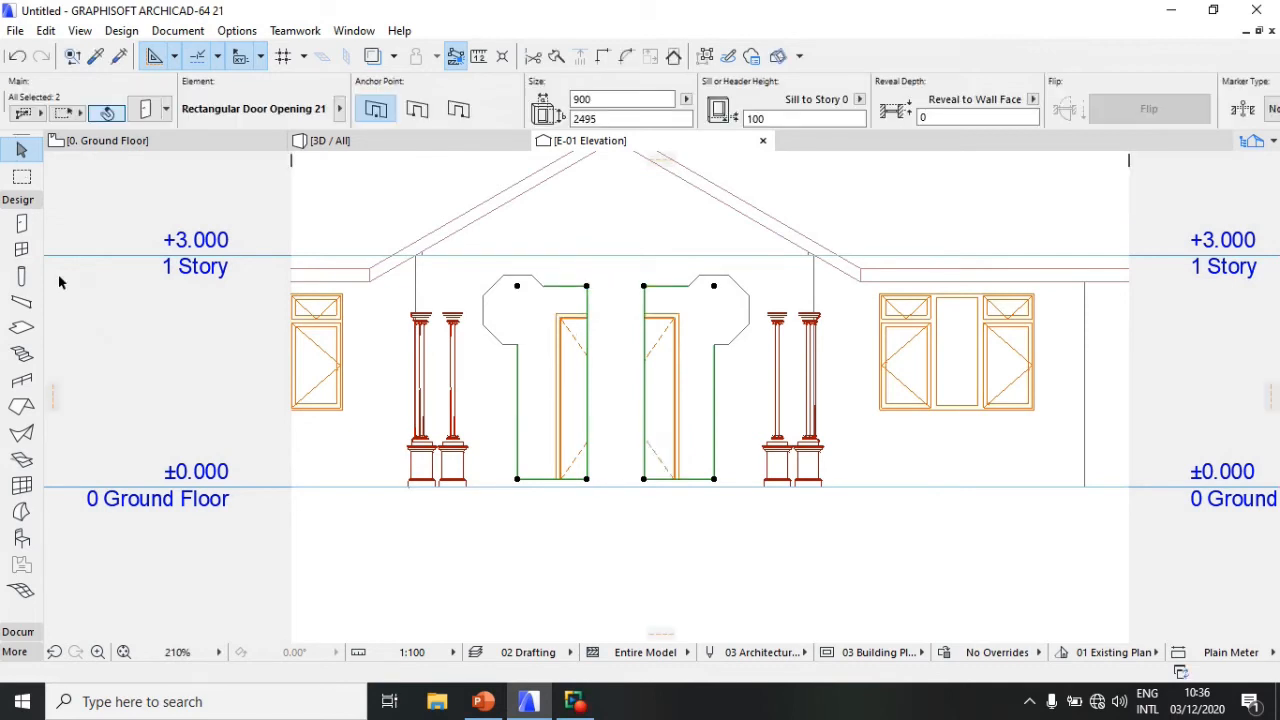
# Step: Raise the base of the porch's front wall from the ground floor level to the top of the column capitals
pyautogui.click(490, 450)
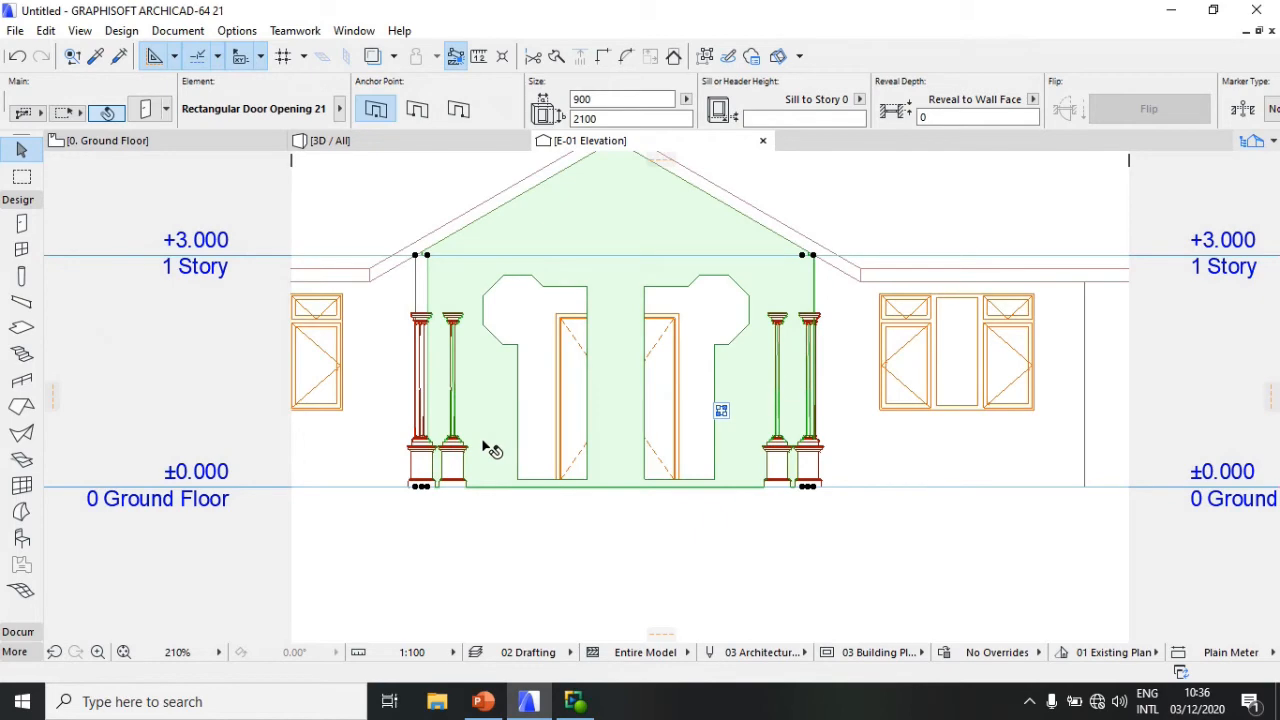
pyautogui.scroll(3, 421, 494)
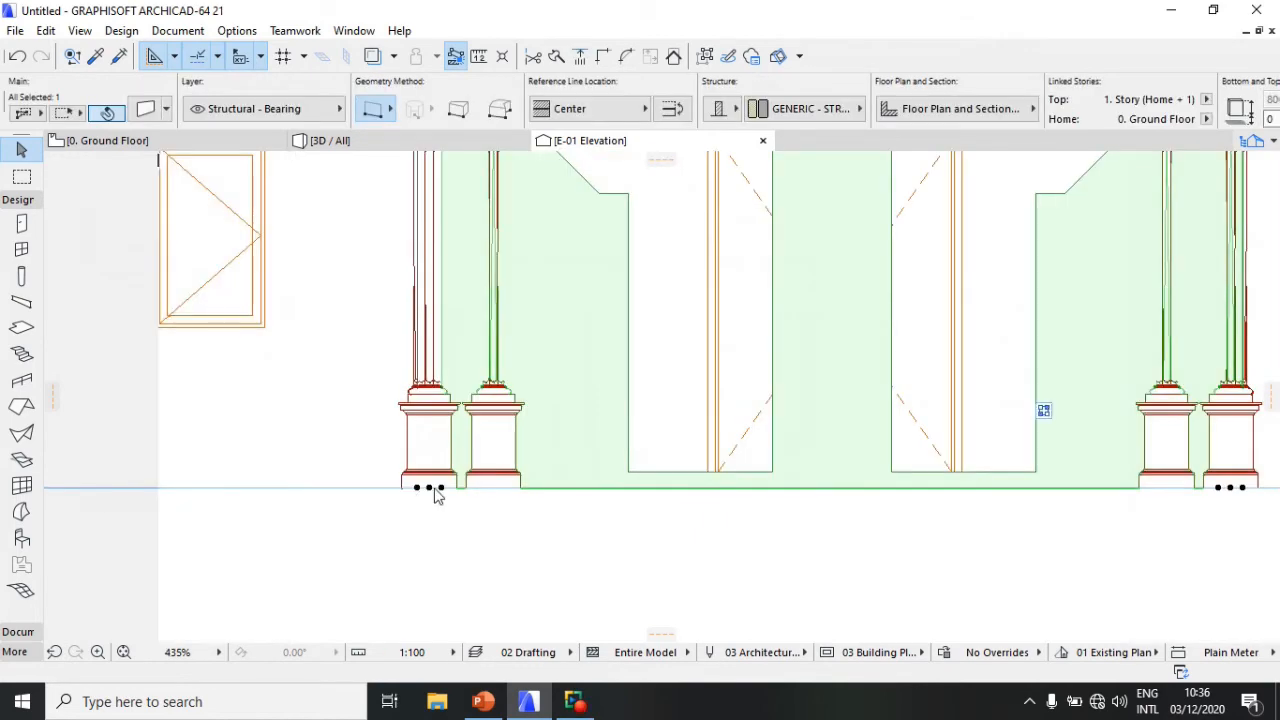
pyautogui.click(429, 488)
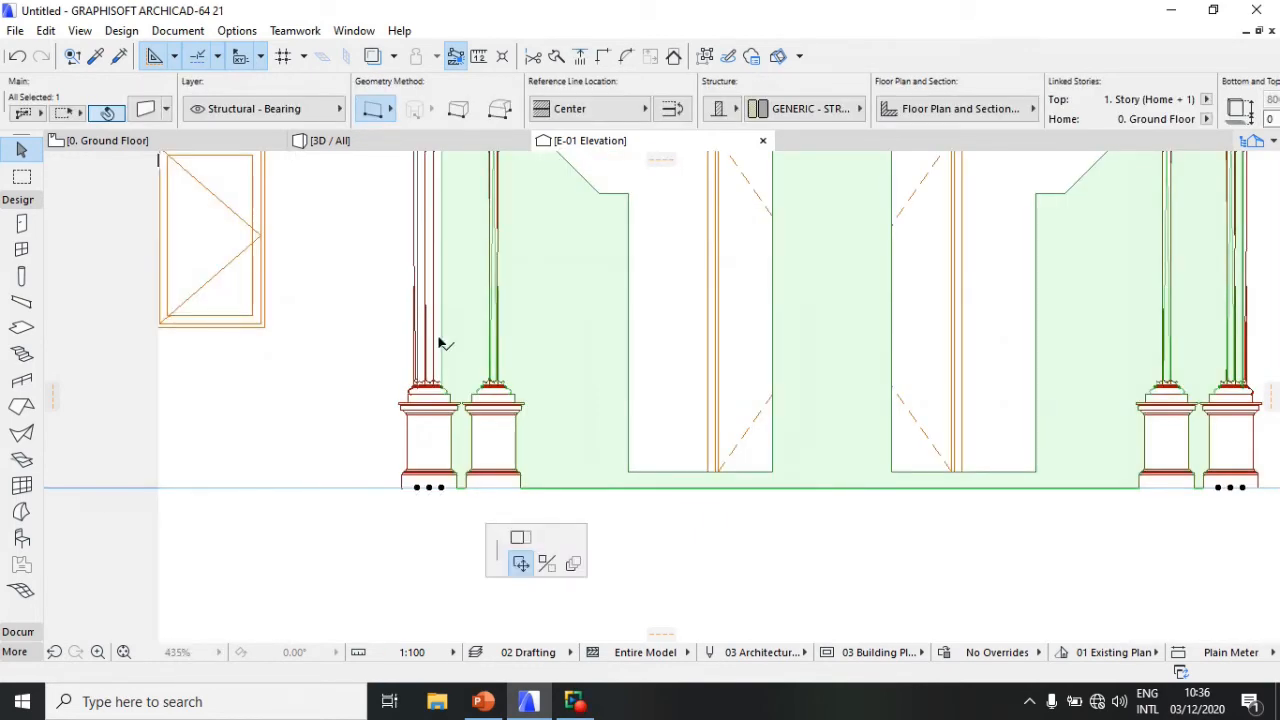
pyautogui.scroll(-5, 439, 343)
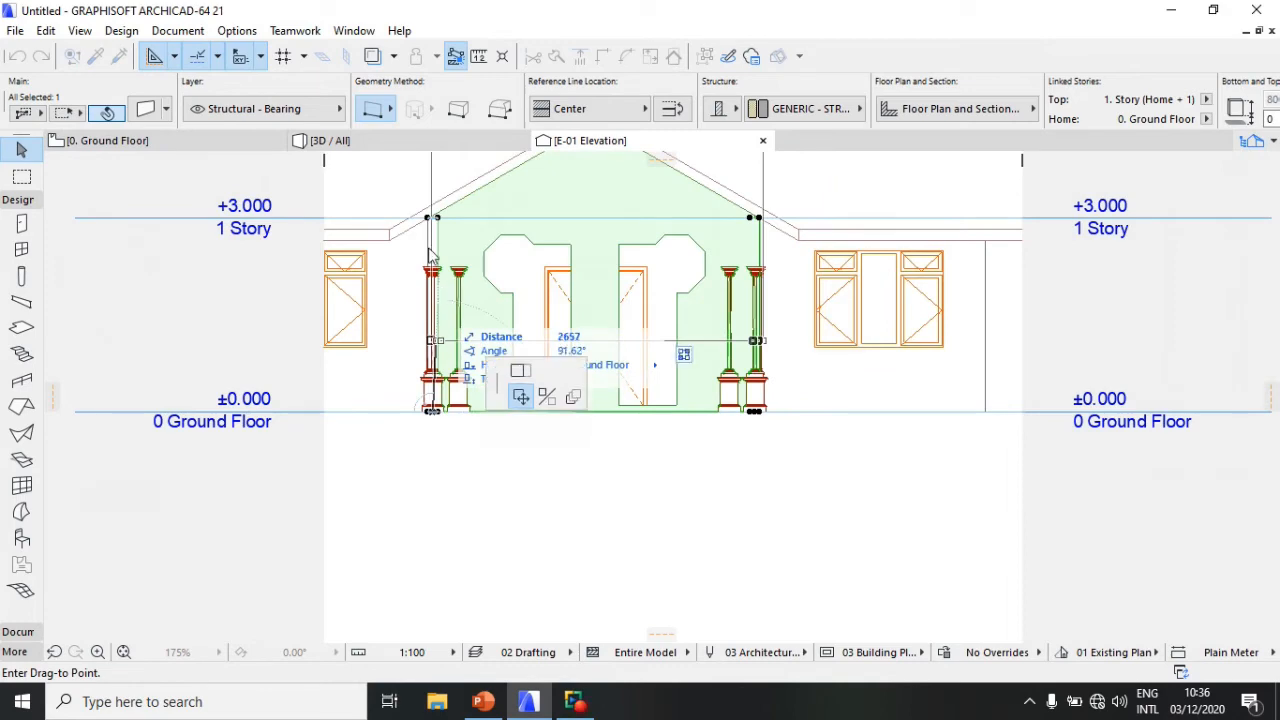
pyautogui.scroll(4, 430, 271)
pyautogui.scroll(11, 423, 277)
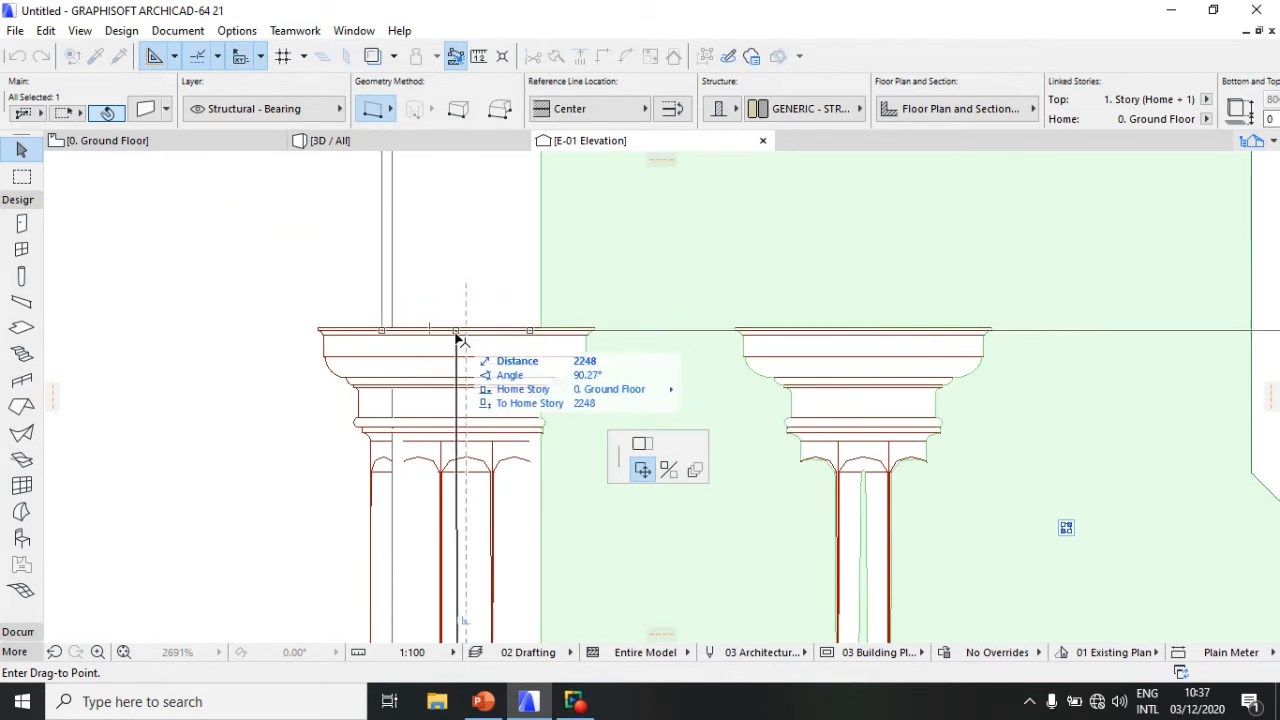
pyautogui.click(466, 328)
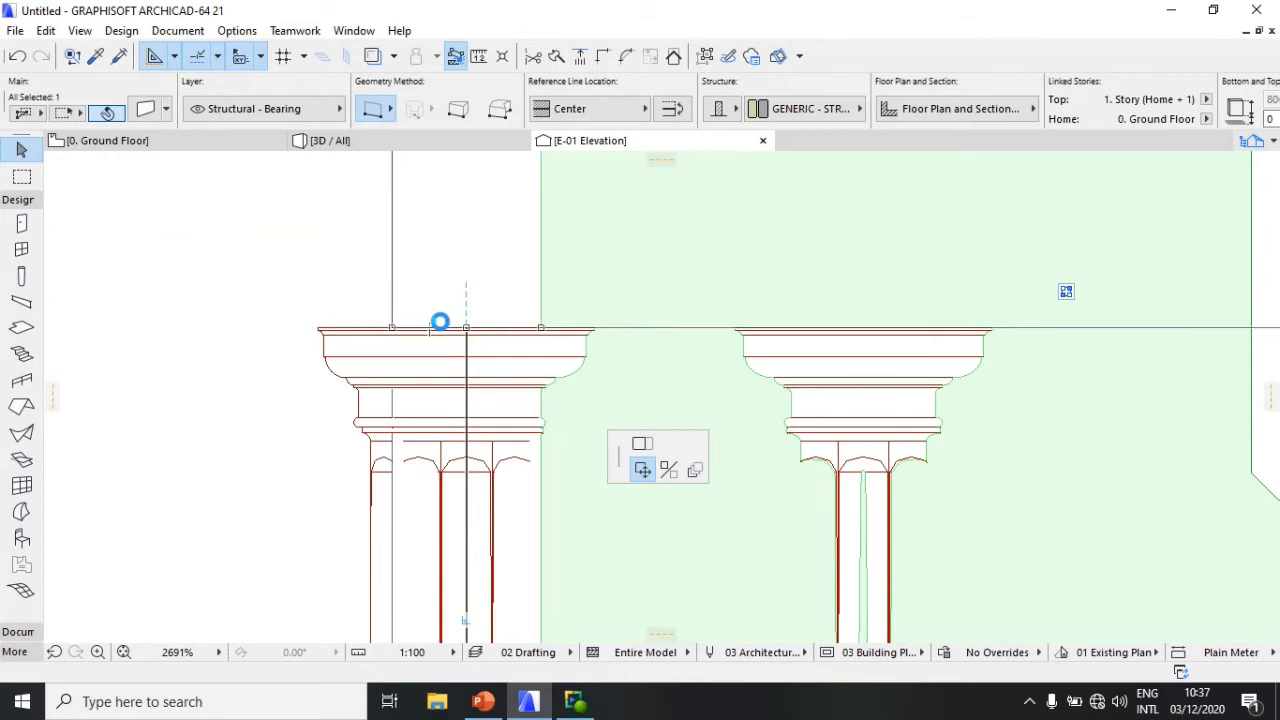
# Step: Set the size of the left-hand octagonal window opening in the porch's front wall to 600 mm
pyautogui.scroll(-2, 205, 367)
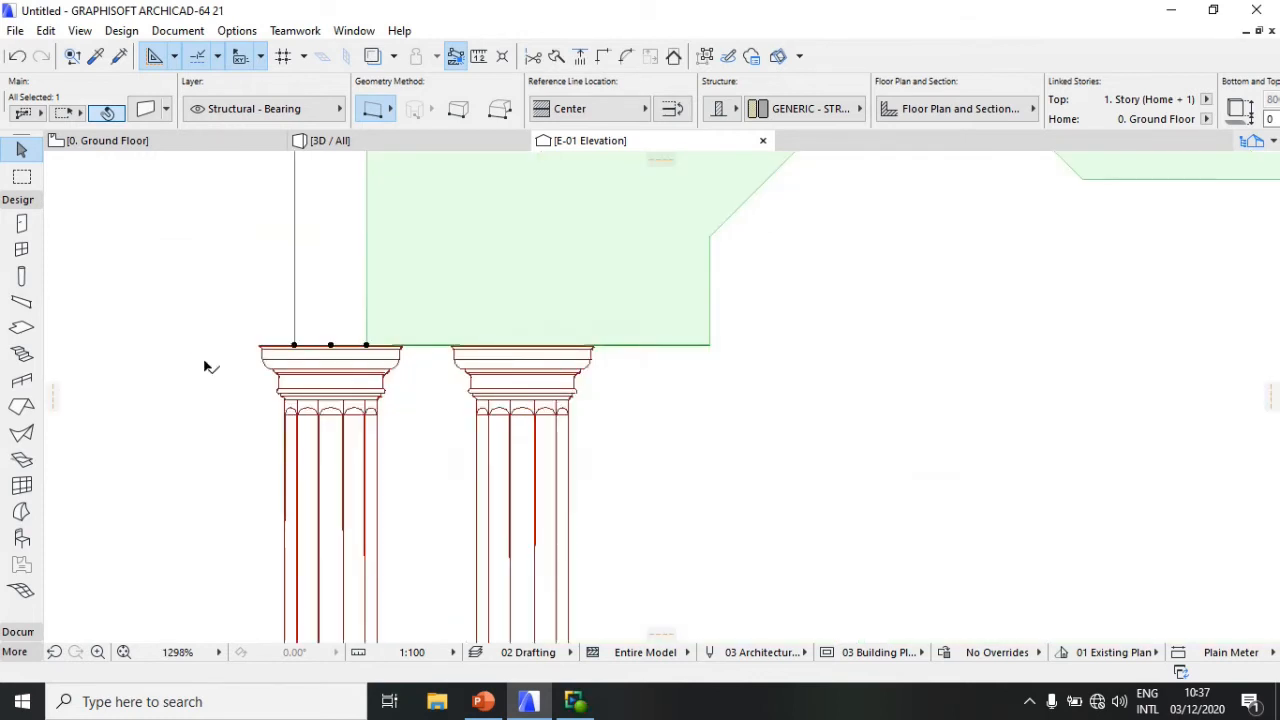
pyautogui.scroll(-3, 205, 367)
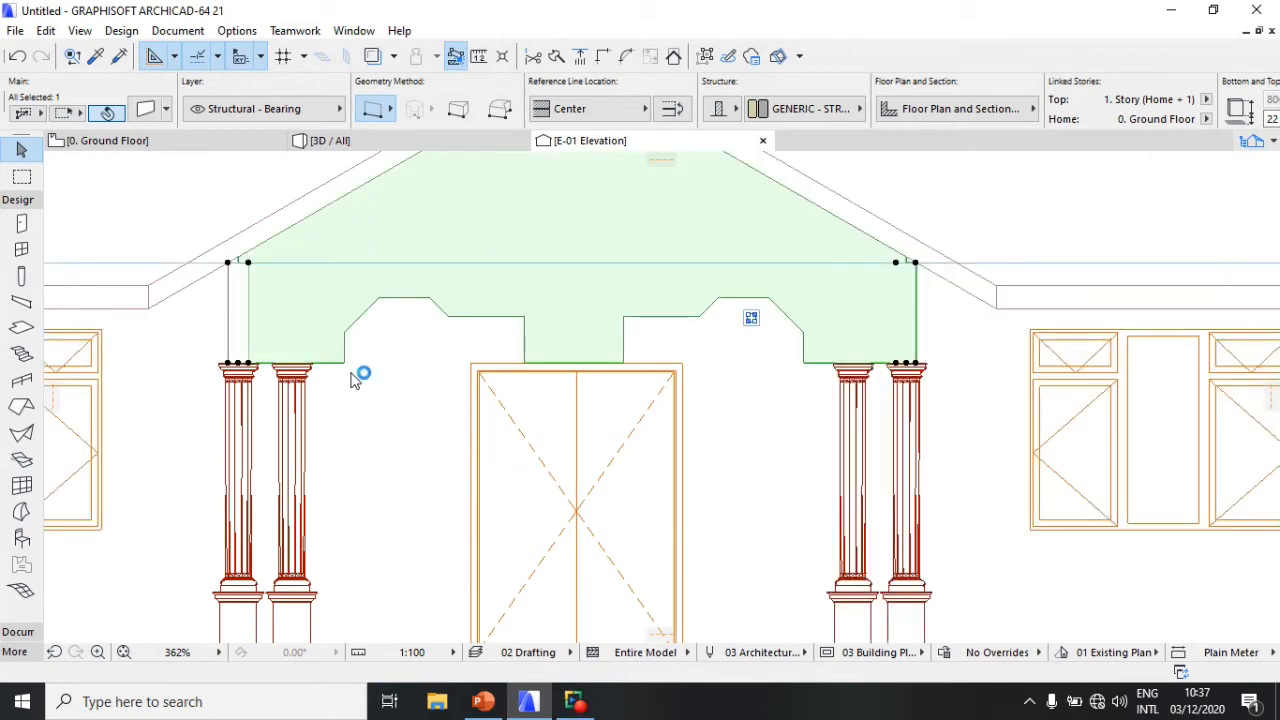
pyautogui.scroll(-1, 490, 375)
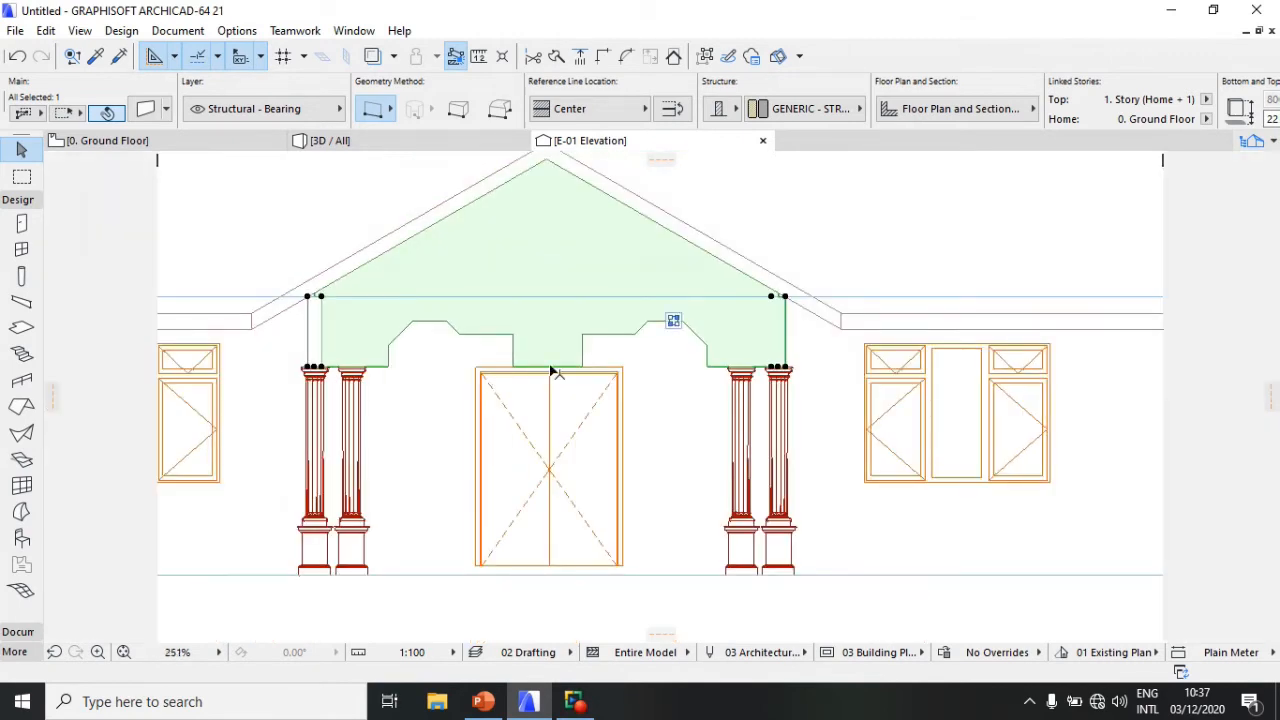
pyautogui.scroll(2, 495, 314)
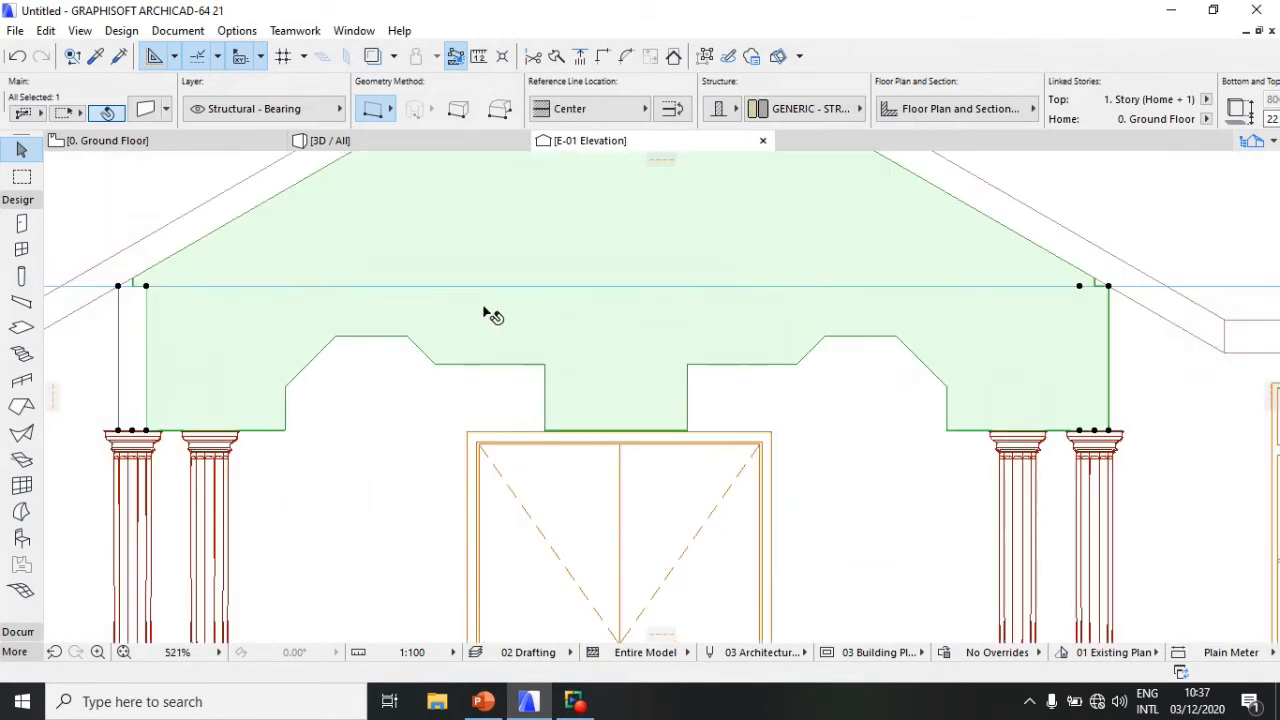
pyautogui.scroll(-1, 490, 315)
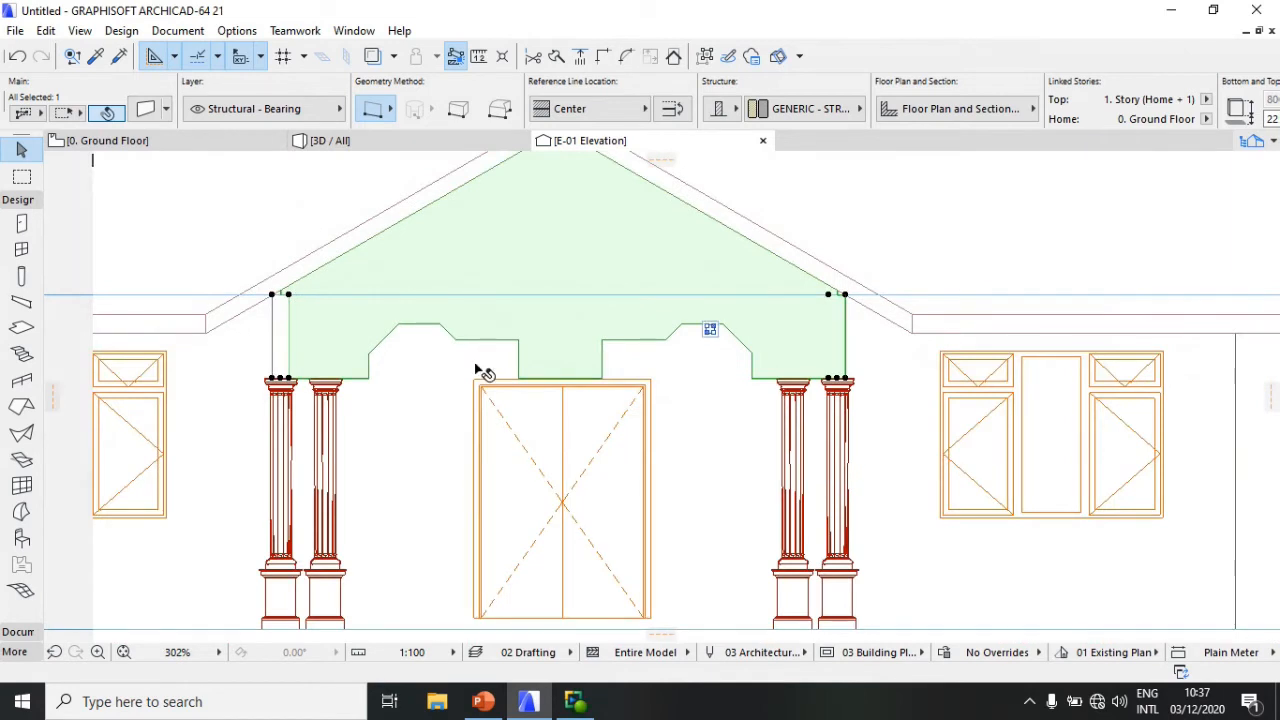
pyautogui.scroll(-2, 481, 371)
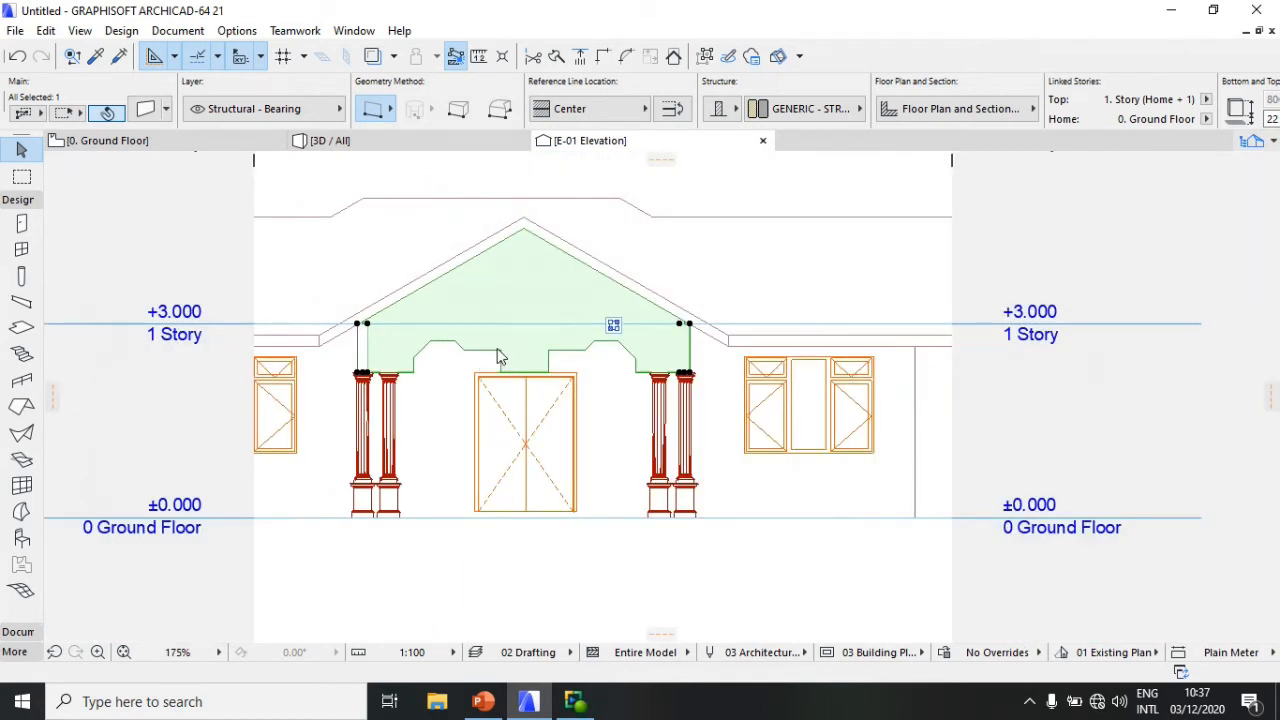
pyautogui.scroll(1, 500, 357)
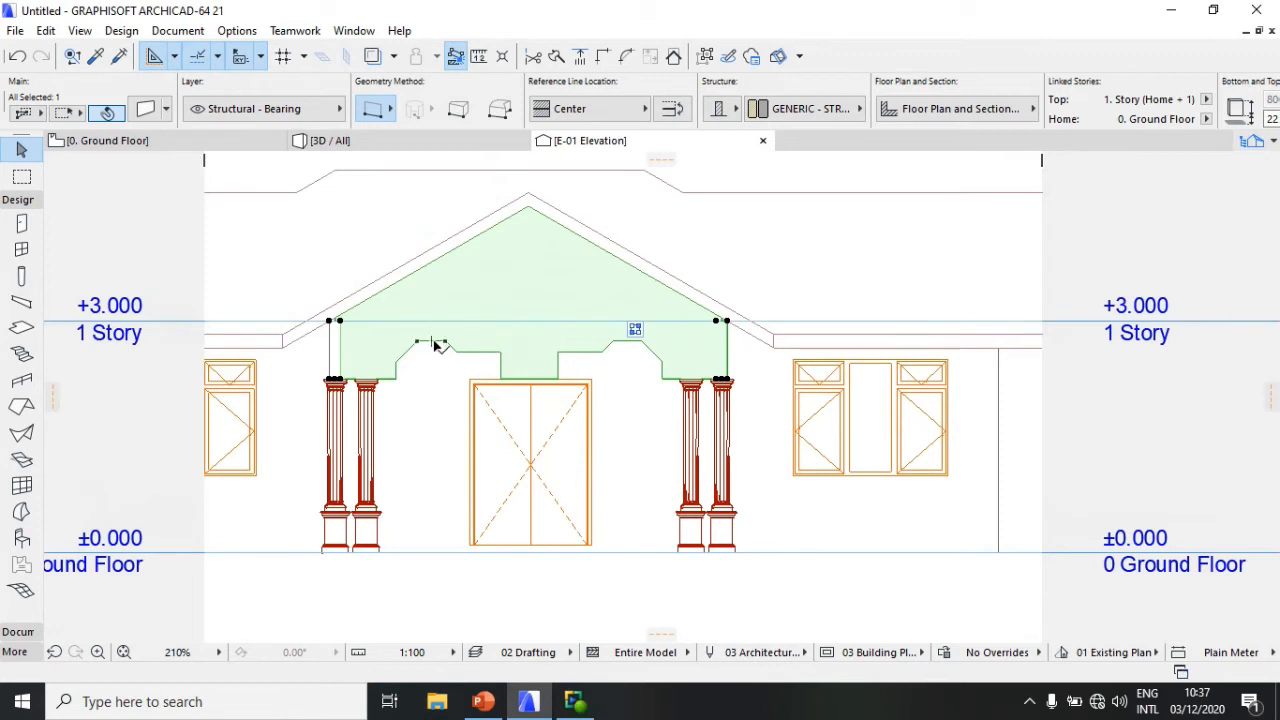
pyautogui.click(457, 365)
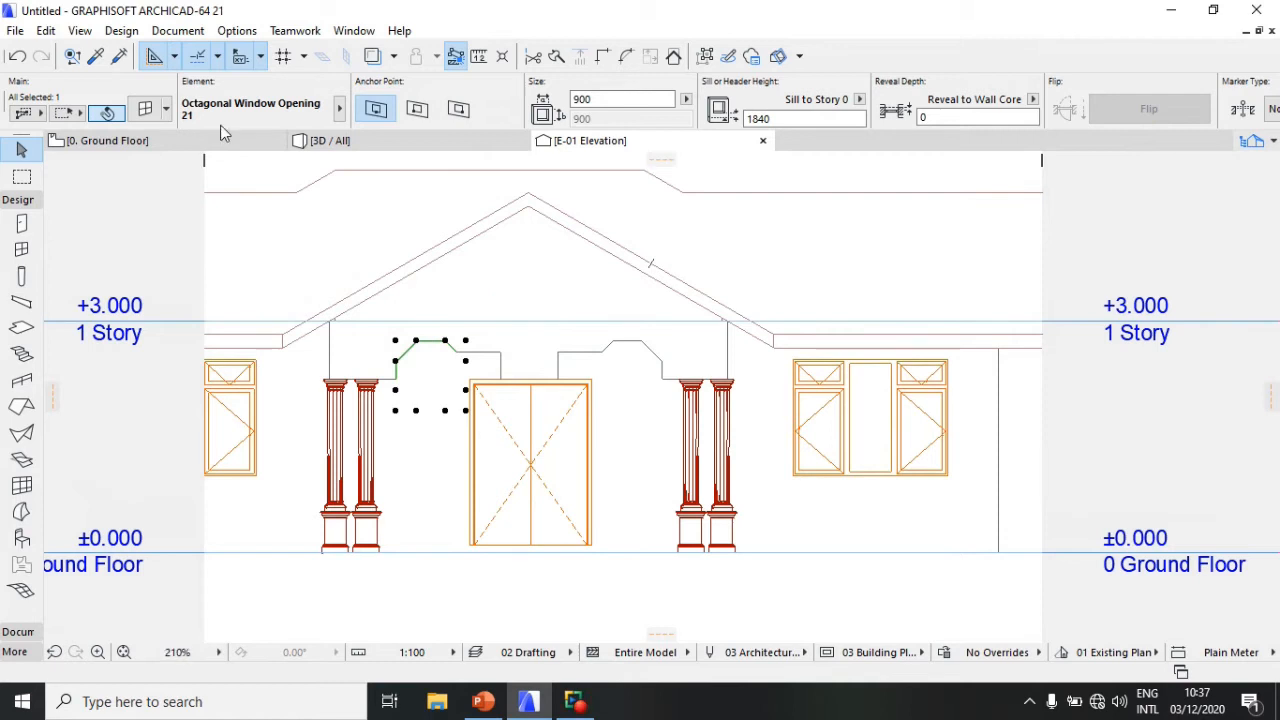
pyautogui.click(609, 97)
pyautogui.write('600')
pyautogui.press('Return')
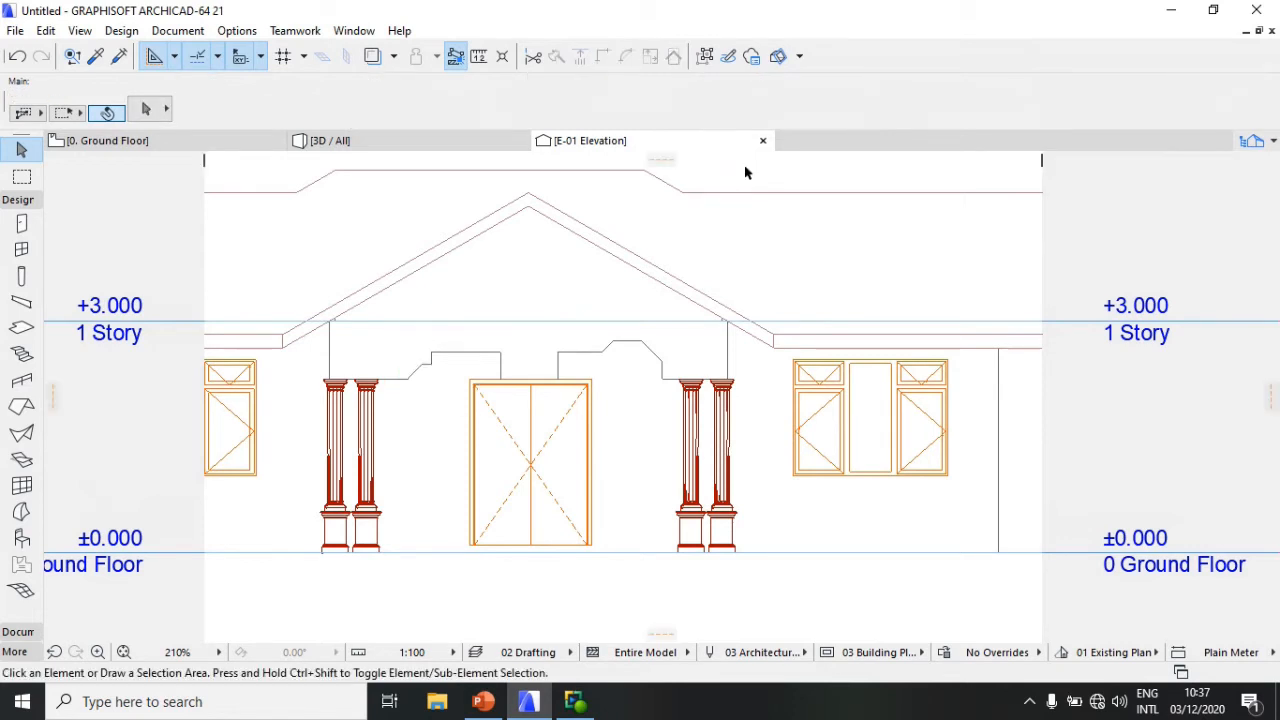
# Step: Drag the left-hand octagonal opening from its lower-left side vertex to the upper-right corner of the neighbouring column's capital
pyautogui.scroll(4, 423, 365)
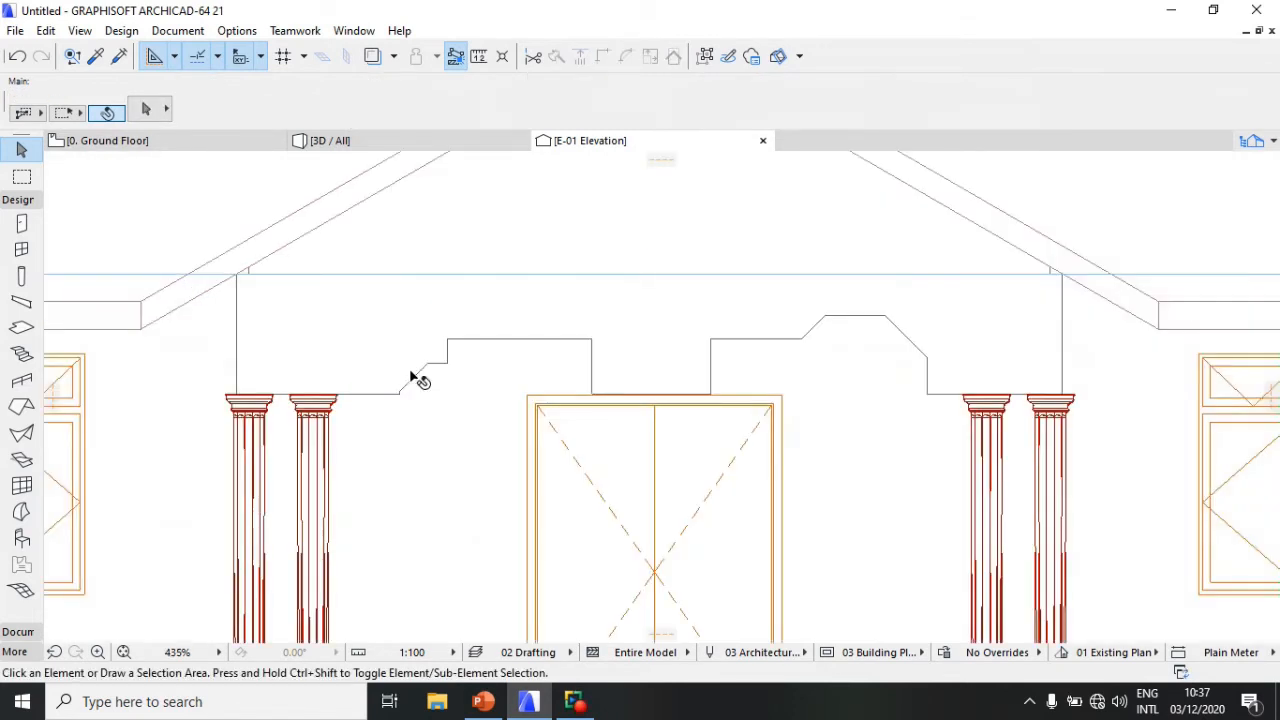
pyautogui.click(412, 377)
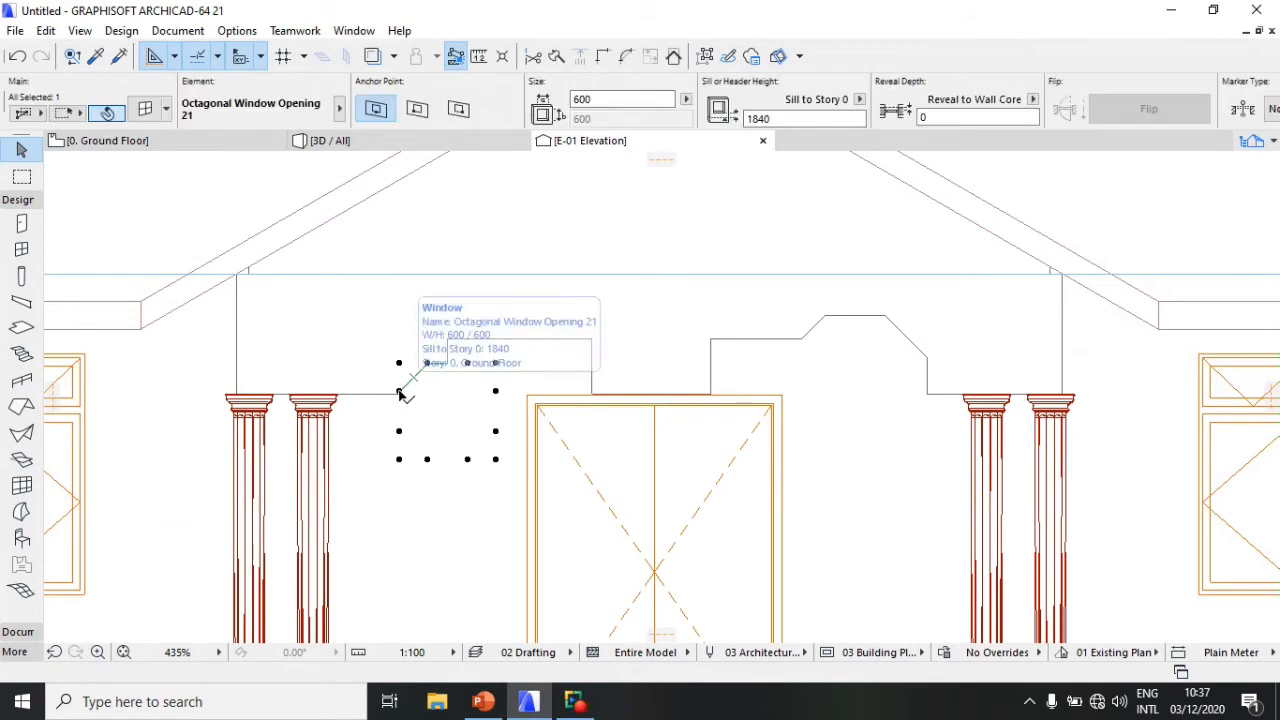
pyautogui.click(399, 393)
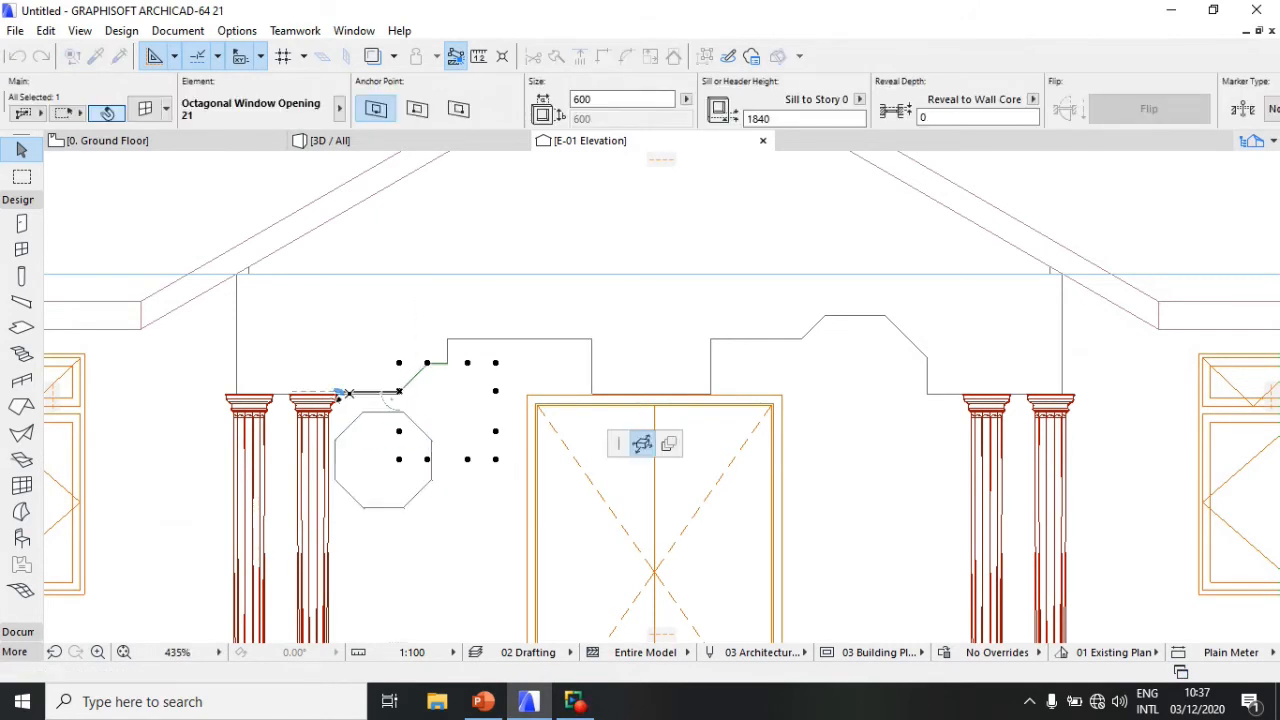
pyautogui.press('Escape')
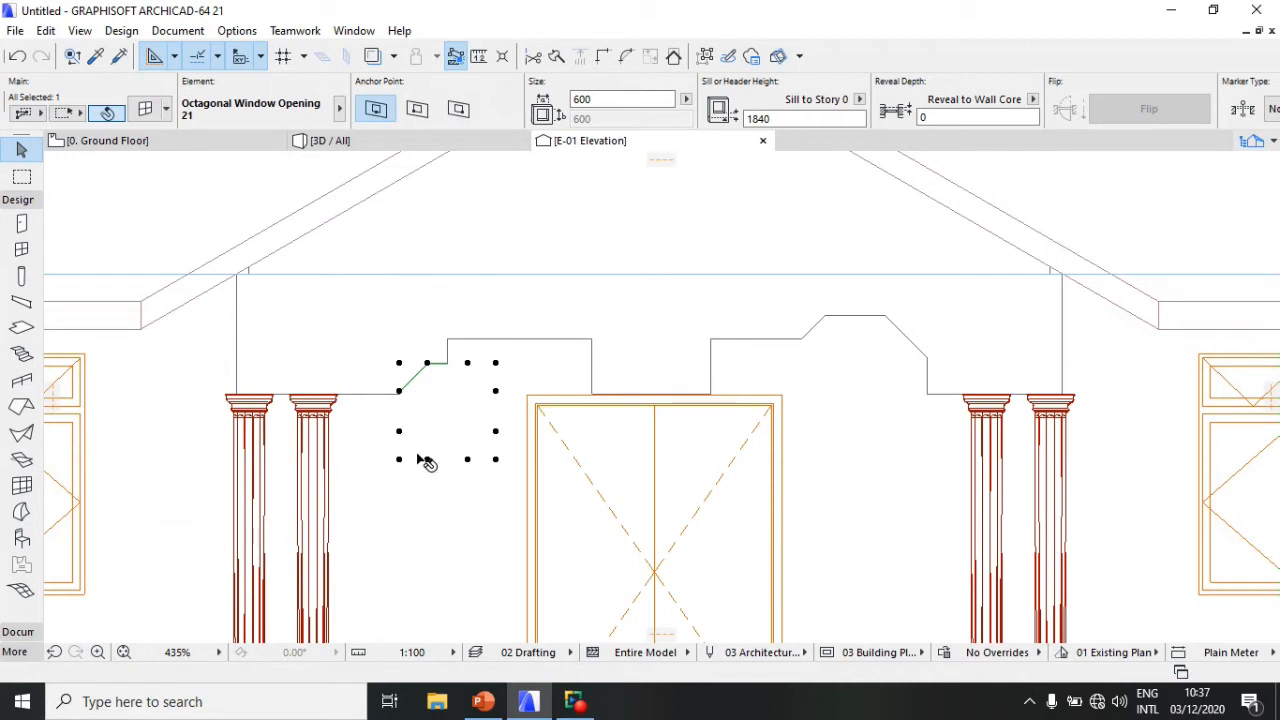
pyautogui.hotkey('ctrl', 'd')
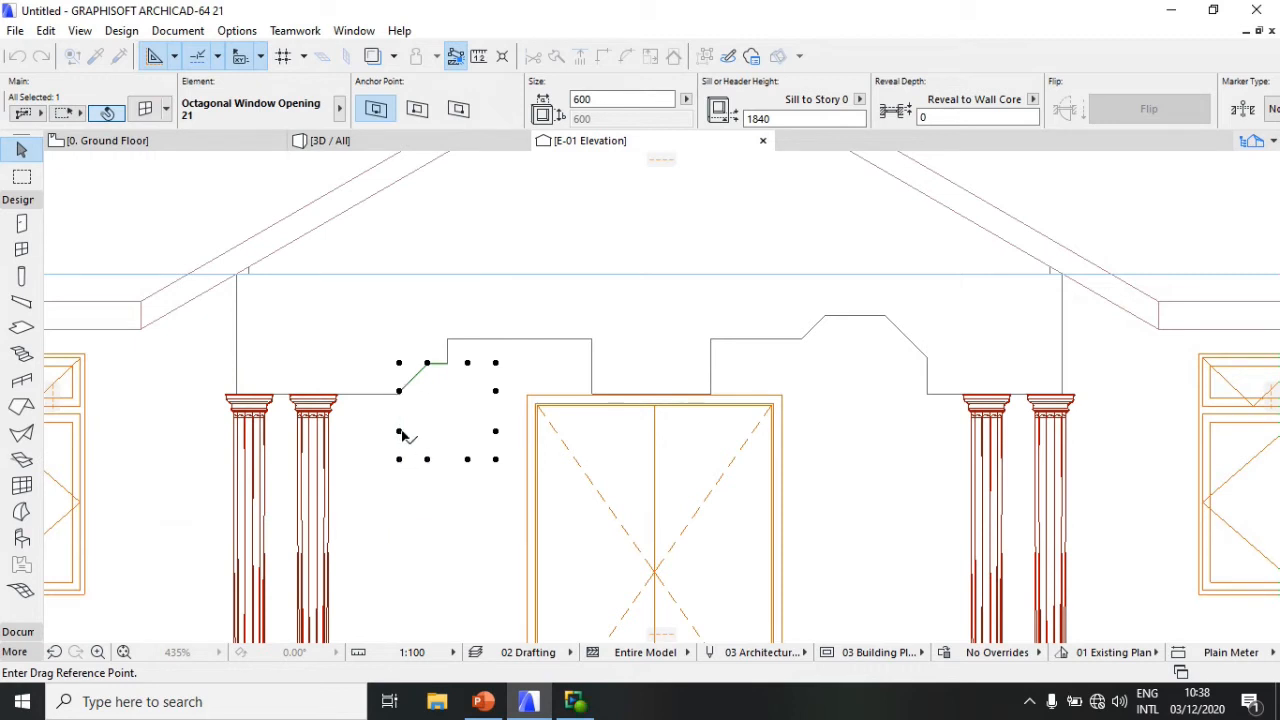
pyautogui.click(399, 431)
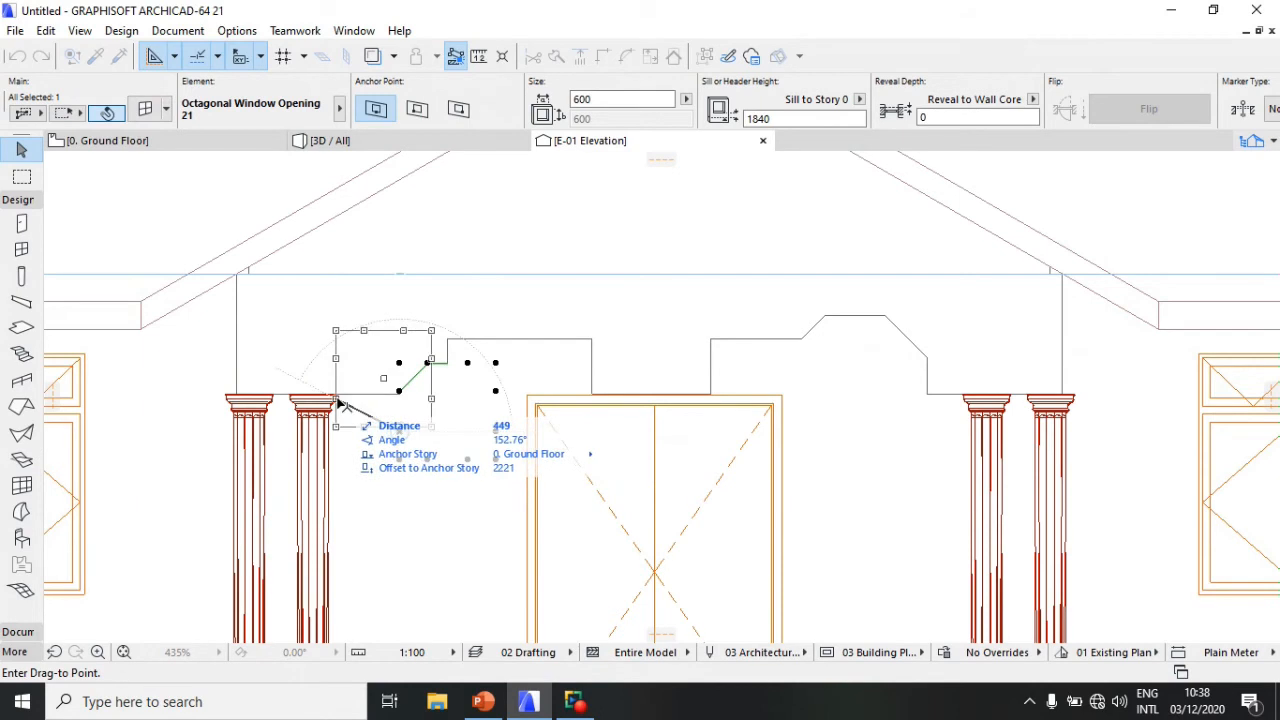
pyautogui.scroll(6, 340, 400)
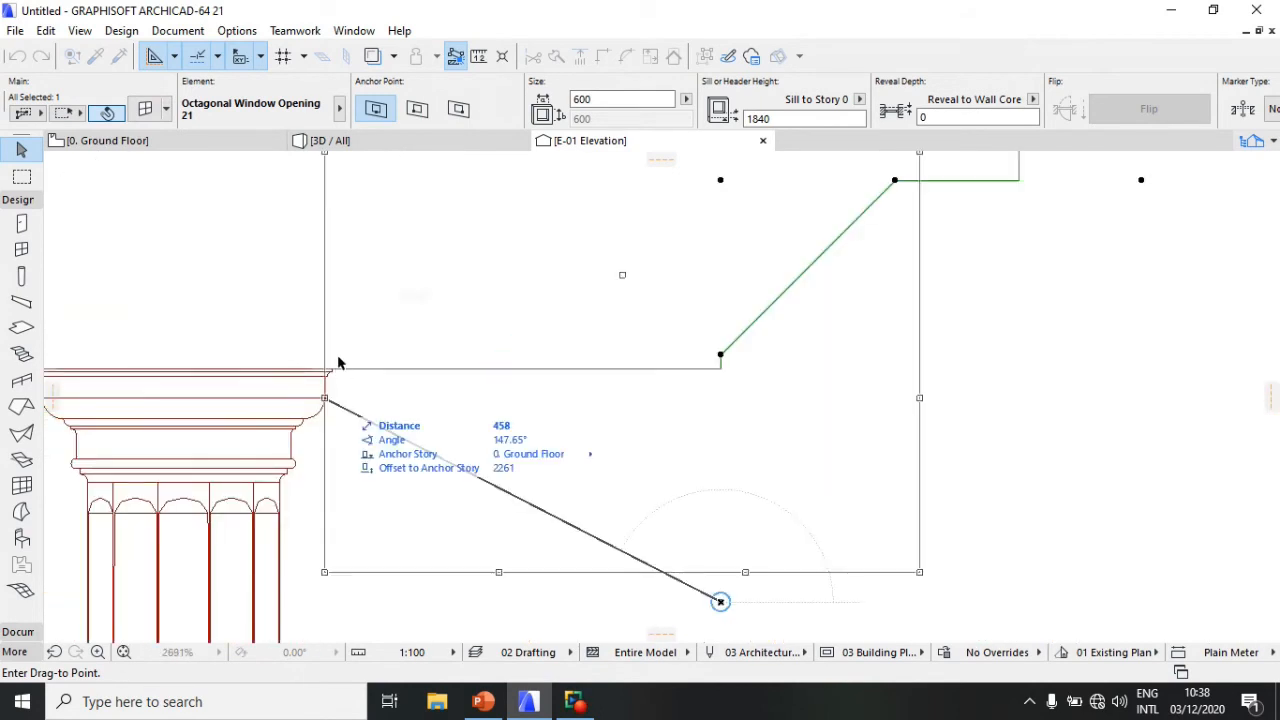
pyautogui.scroll(2, 336, 370)
pyautogui.scroll(3, 340, 385)
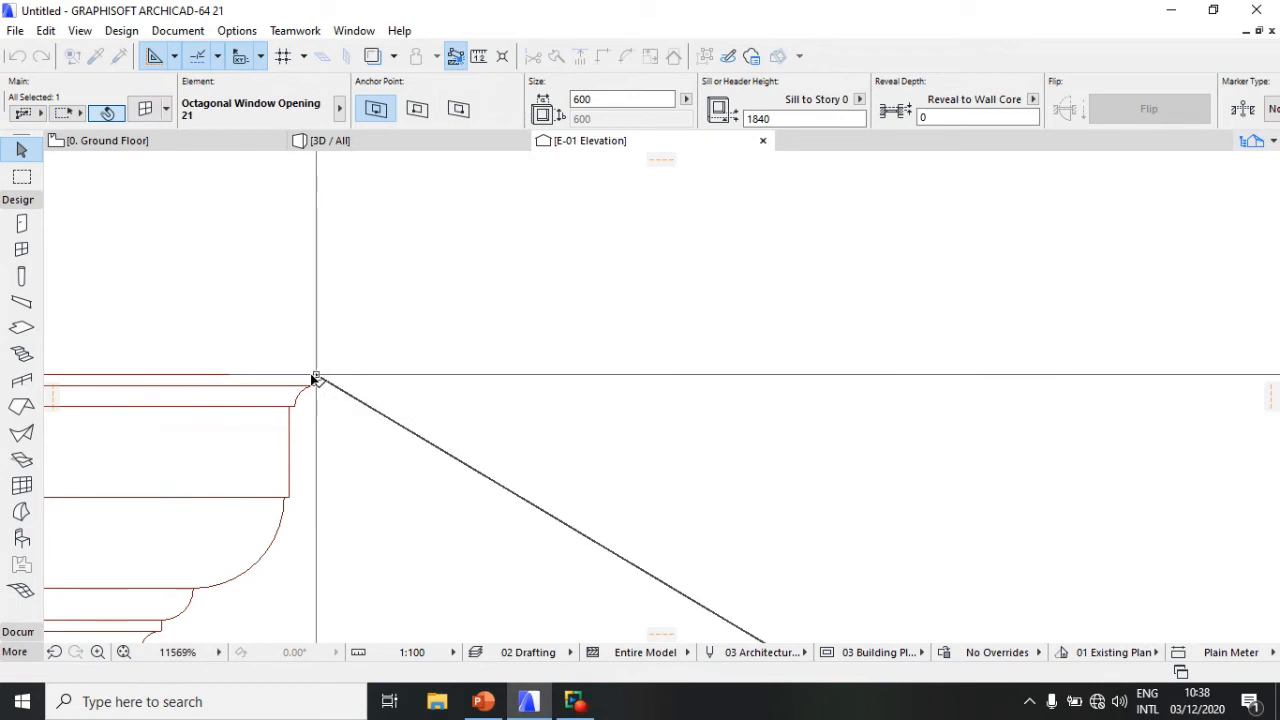
pyautogui.click(316, 376)
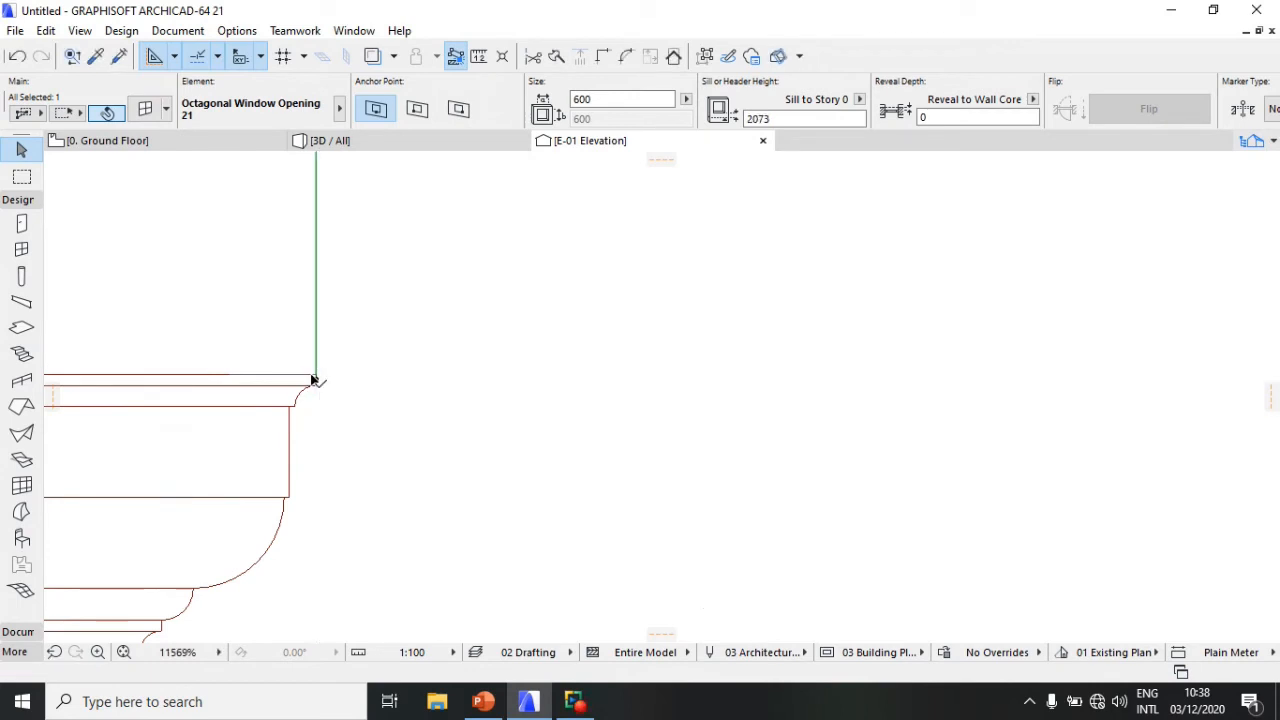
# Step: Drag the same octagonal opening straight down until its upper-left side vertex meets the corner of the column's capital
pyautogui.scroll(-10, 314, 462)
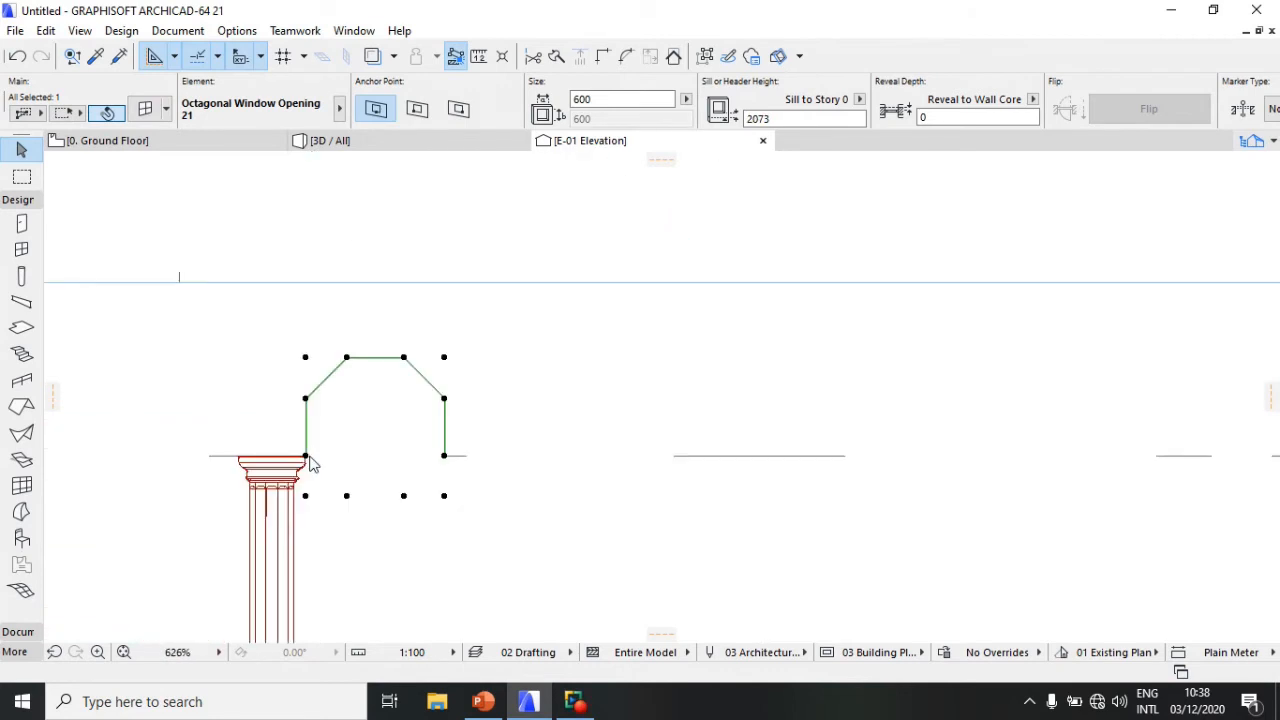
pyautogui.scroll(3, 317, 458)
pyautogui.scroll(-3, 325, 440)
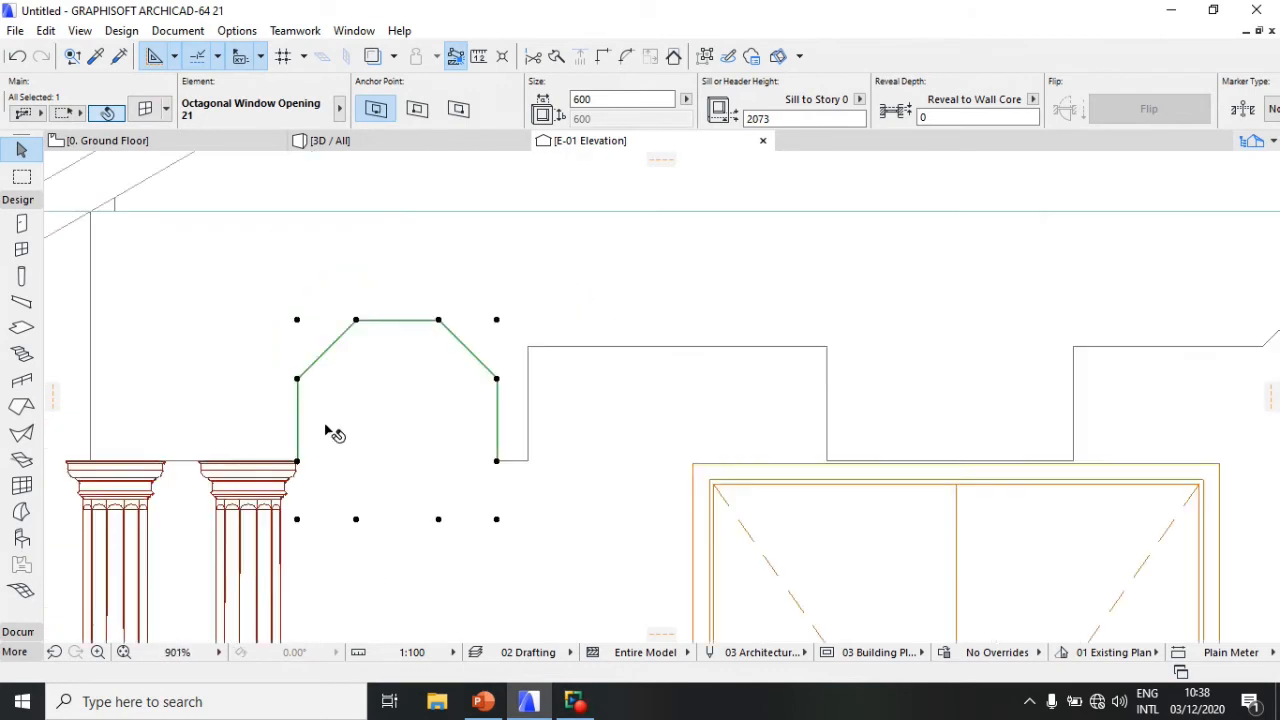
pyautogui.click(298, 380)
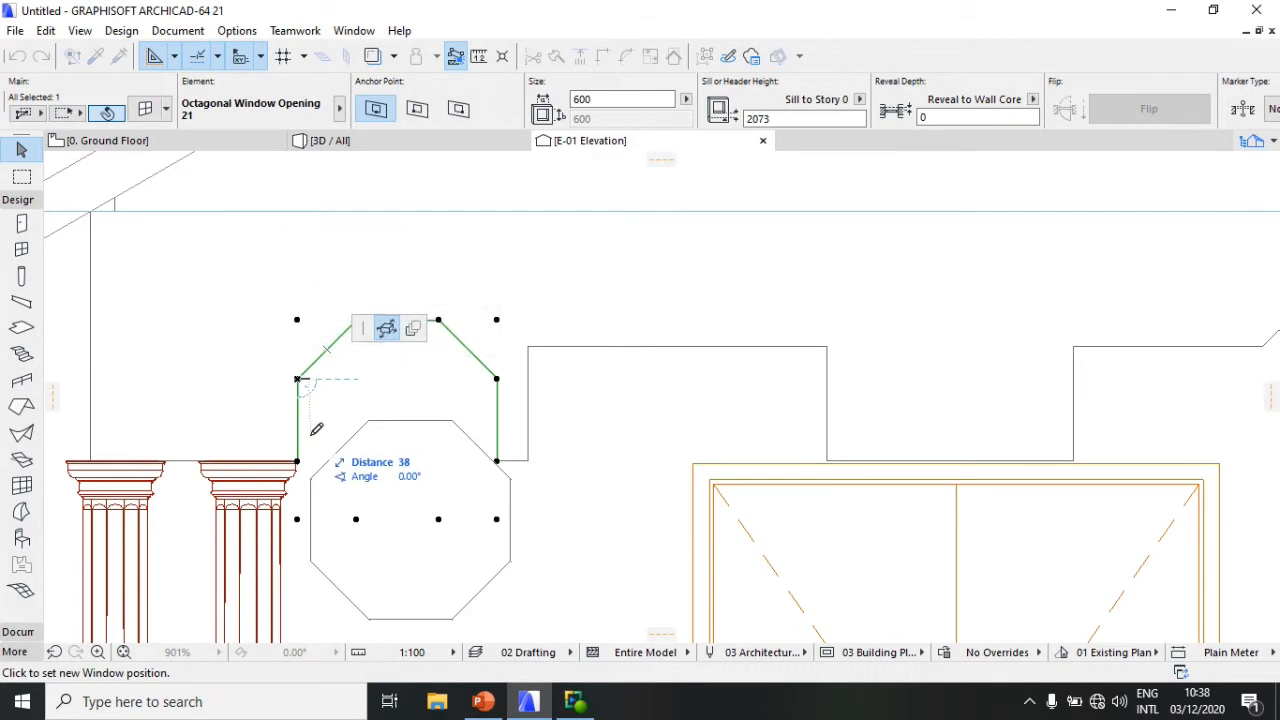
pyautogui.press('Escape')
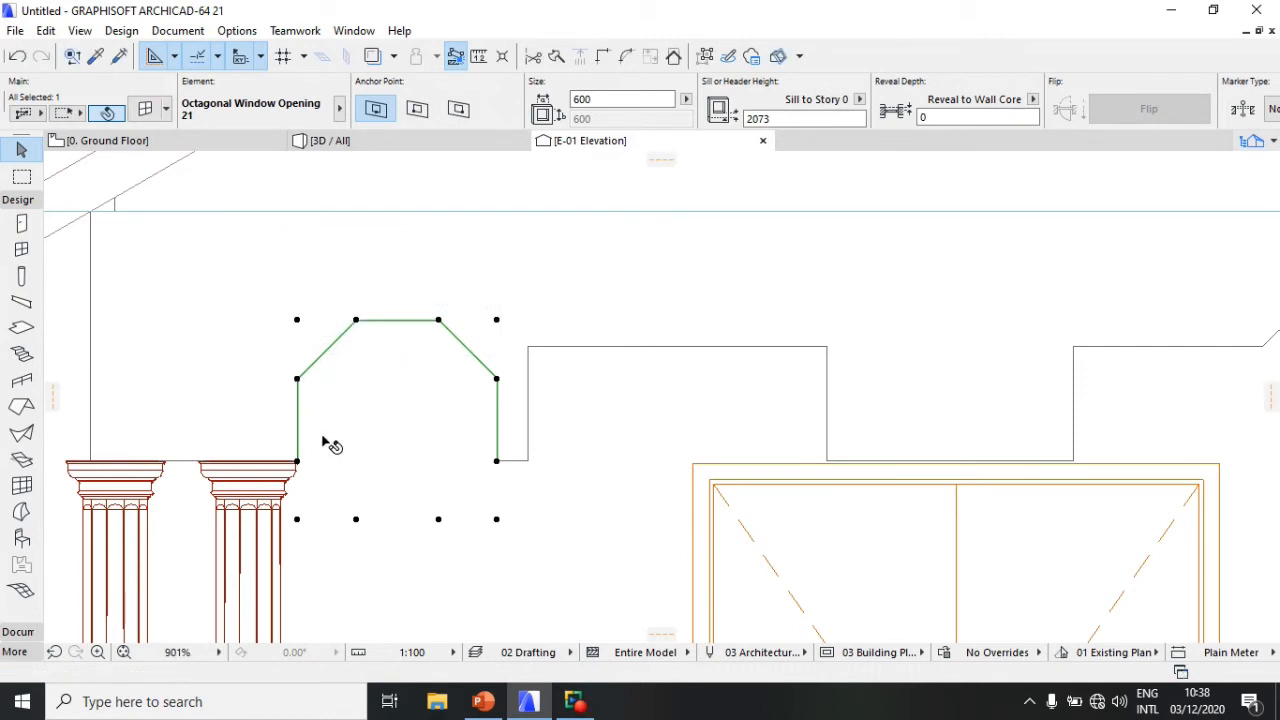
pyautogui.hotkey('ctrl', 'd')
pyautogui.click(298, 380)
pyautogui.scroll(5, 297, 461)
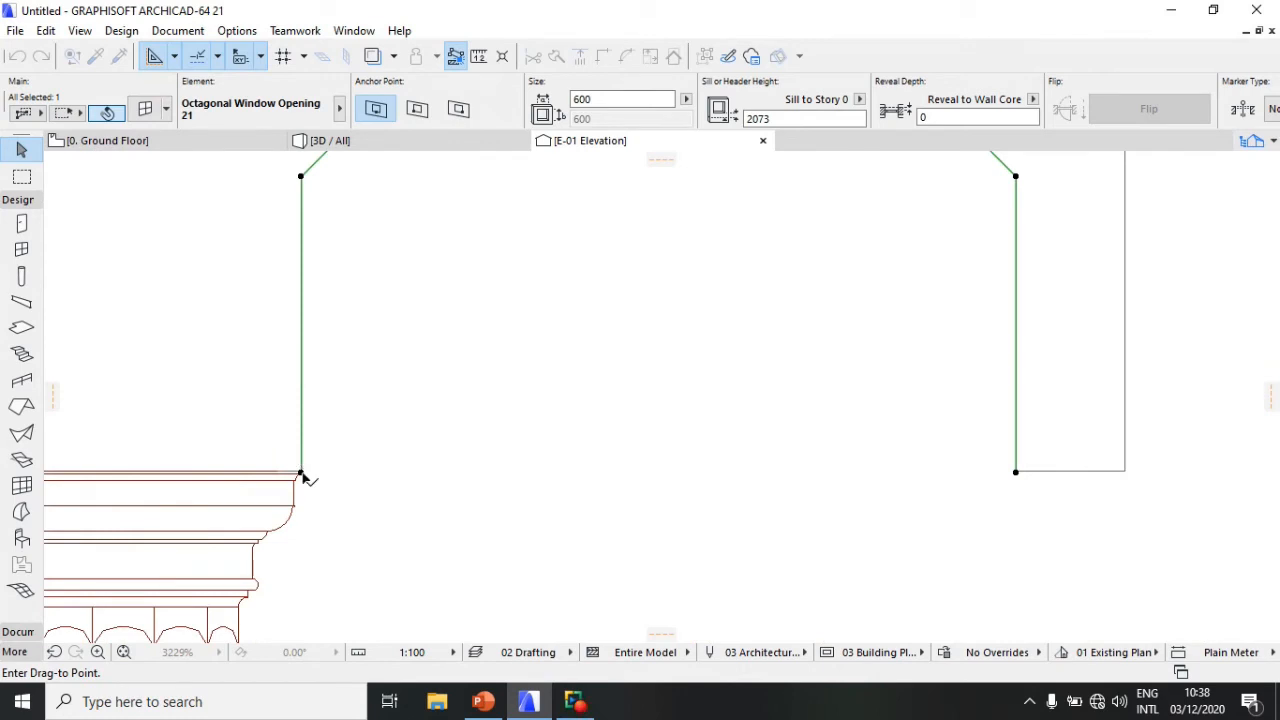
pyautogui.scroll(10, 297, 462)
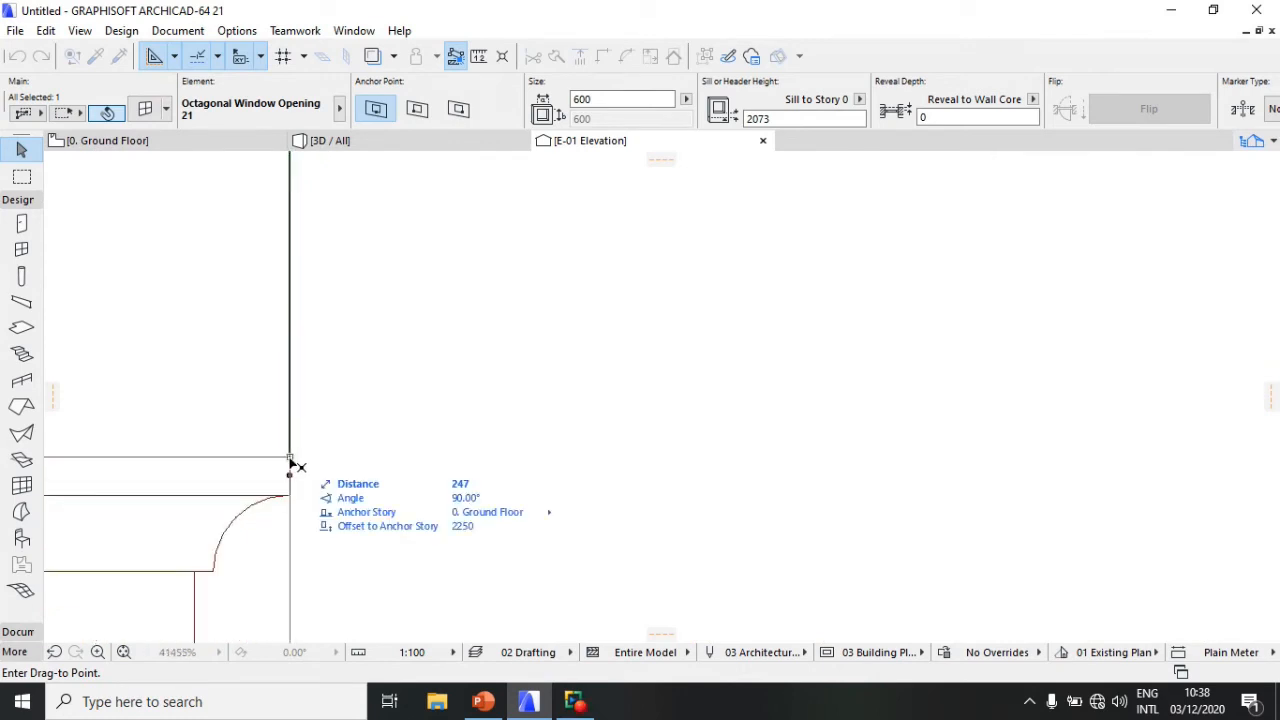
pyautogui.click(291, 463)
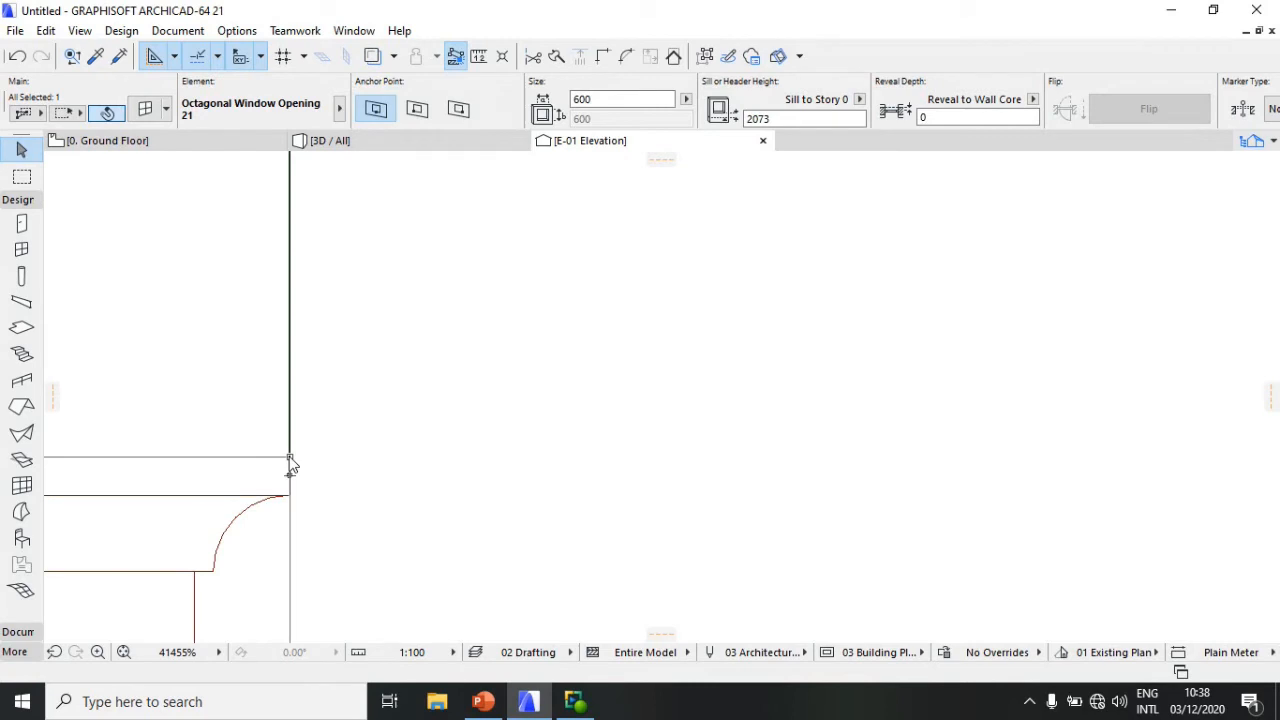
# Step: Select the right-hand octagonal window opening in the porch's front wall
pyautogui.scroll(-10, 288, 456)
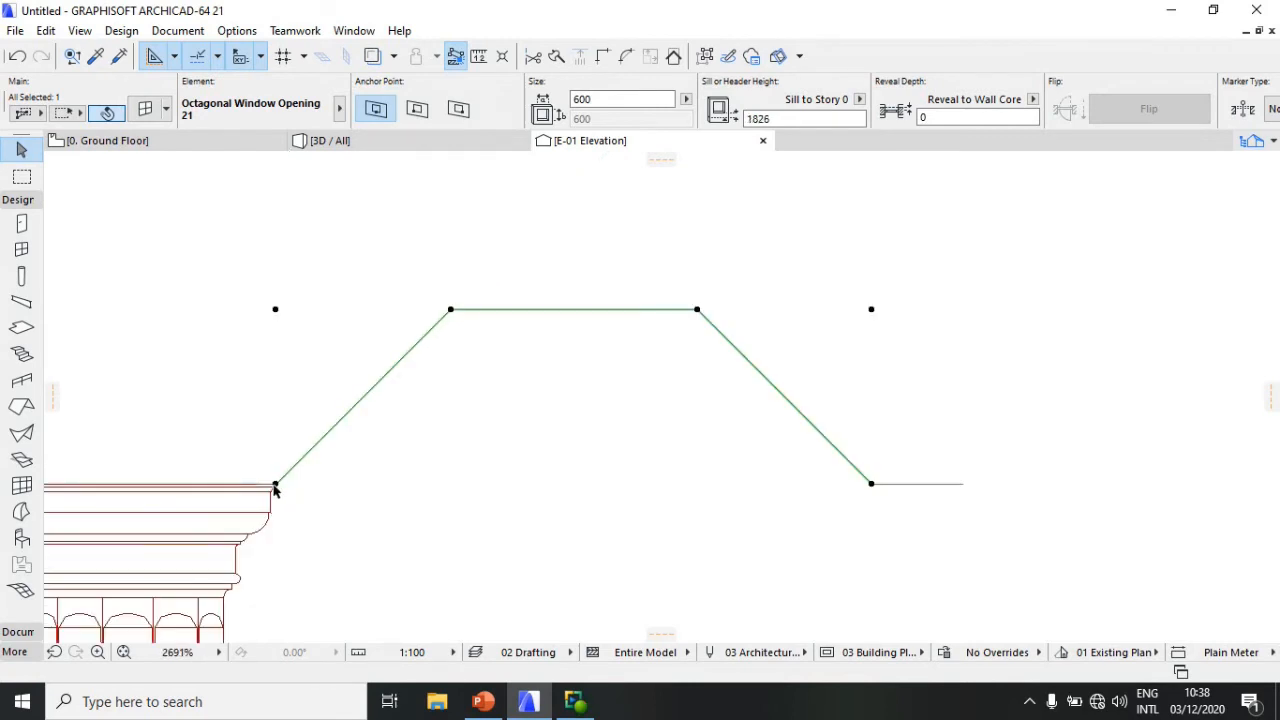
pyautogui.scroll(-8, 275, 488)
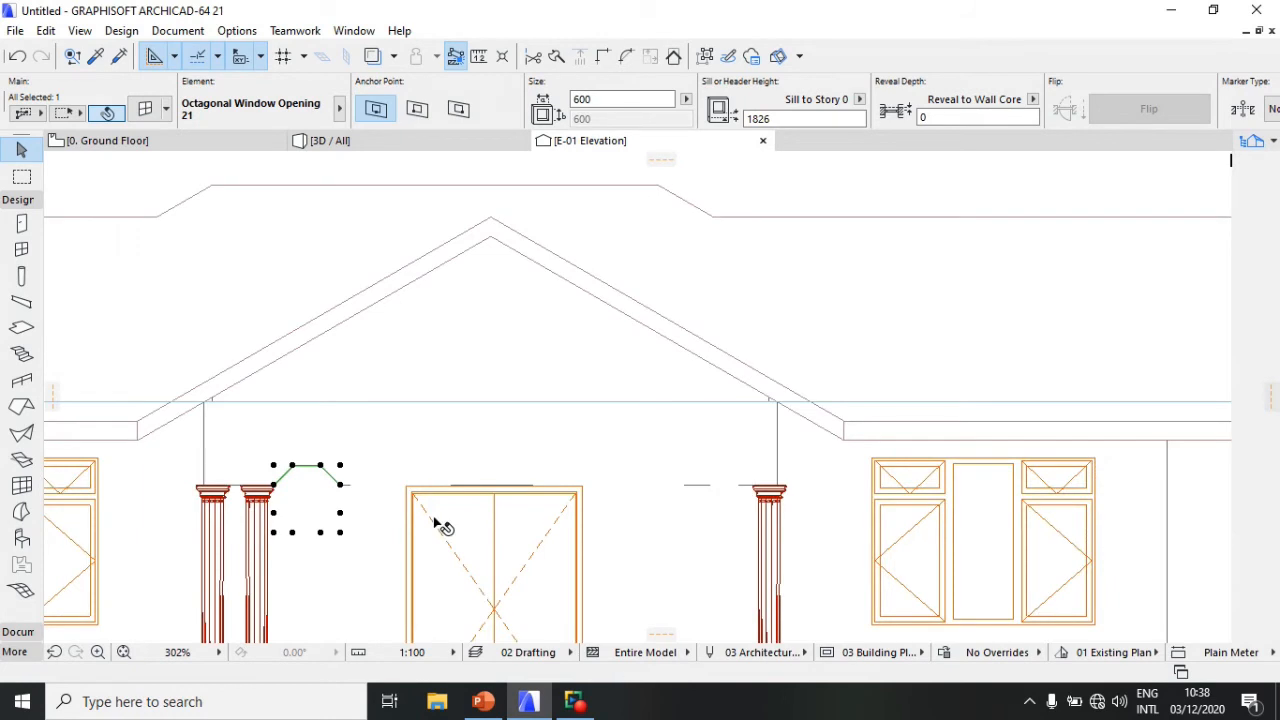
pyautogui.scroll(-1, 438, 522)
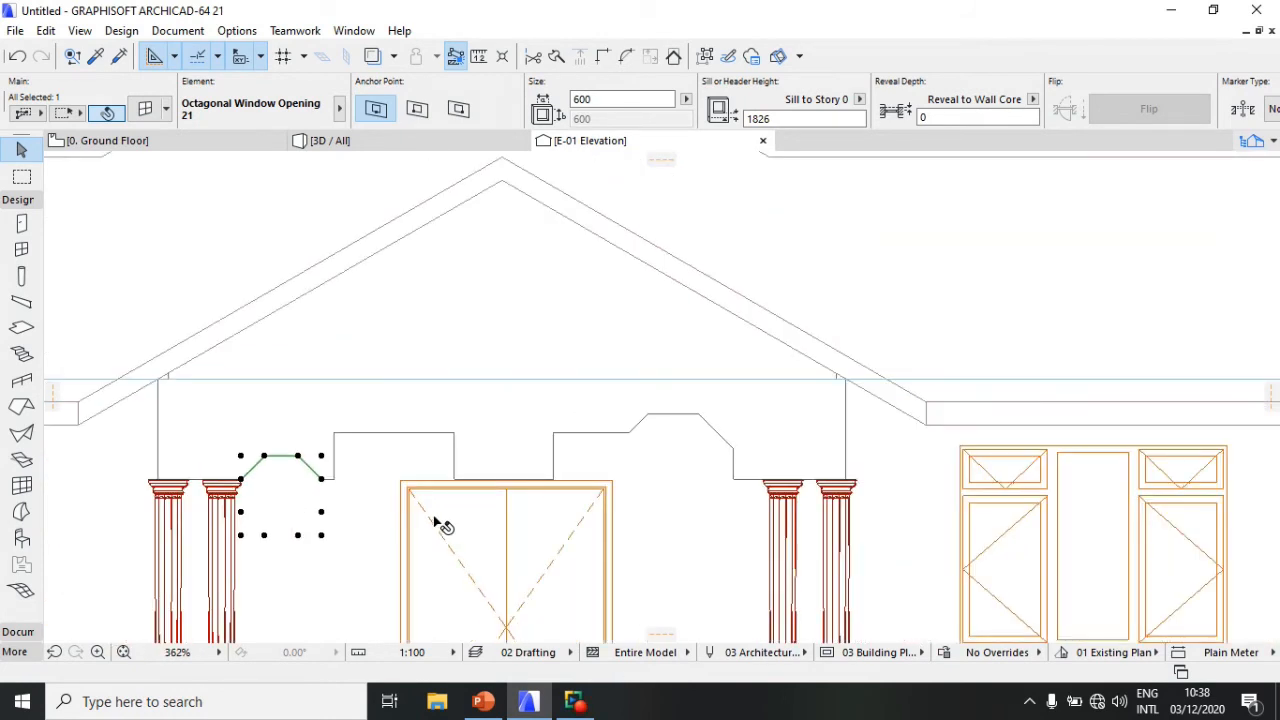
pyautogui.scroll(1, 723, 467)
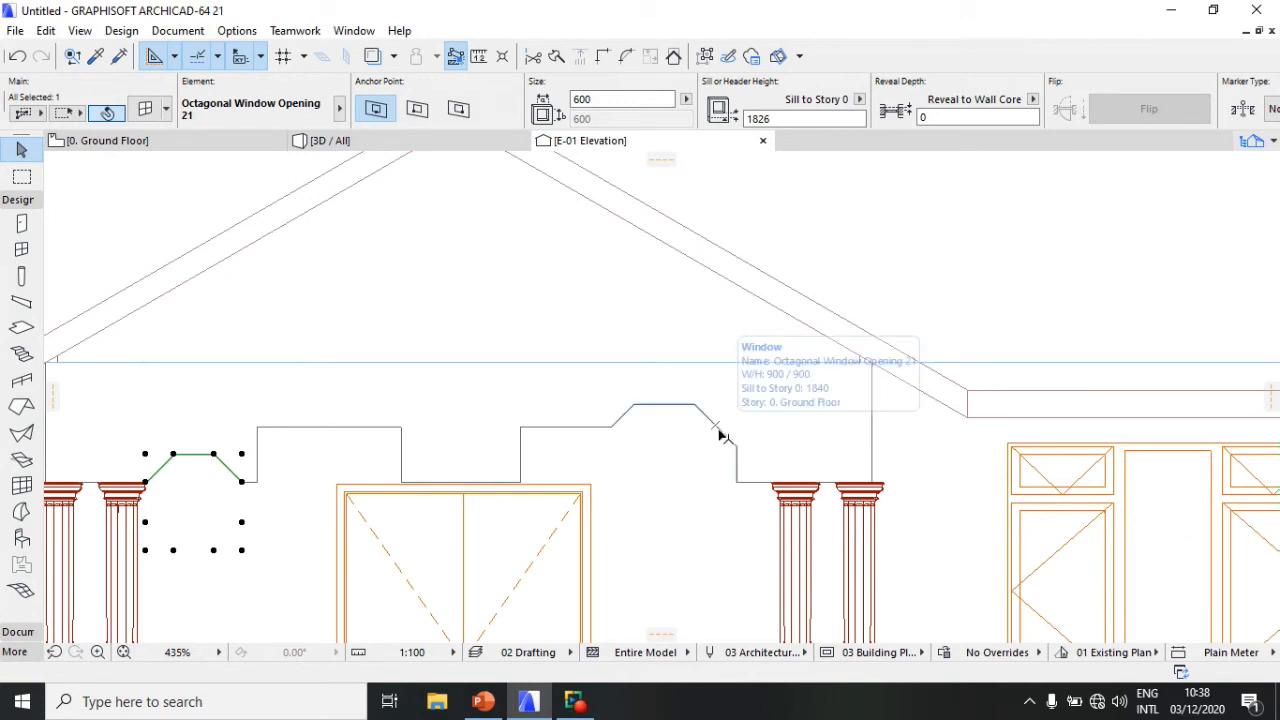
pyautogui.click(724, 437)
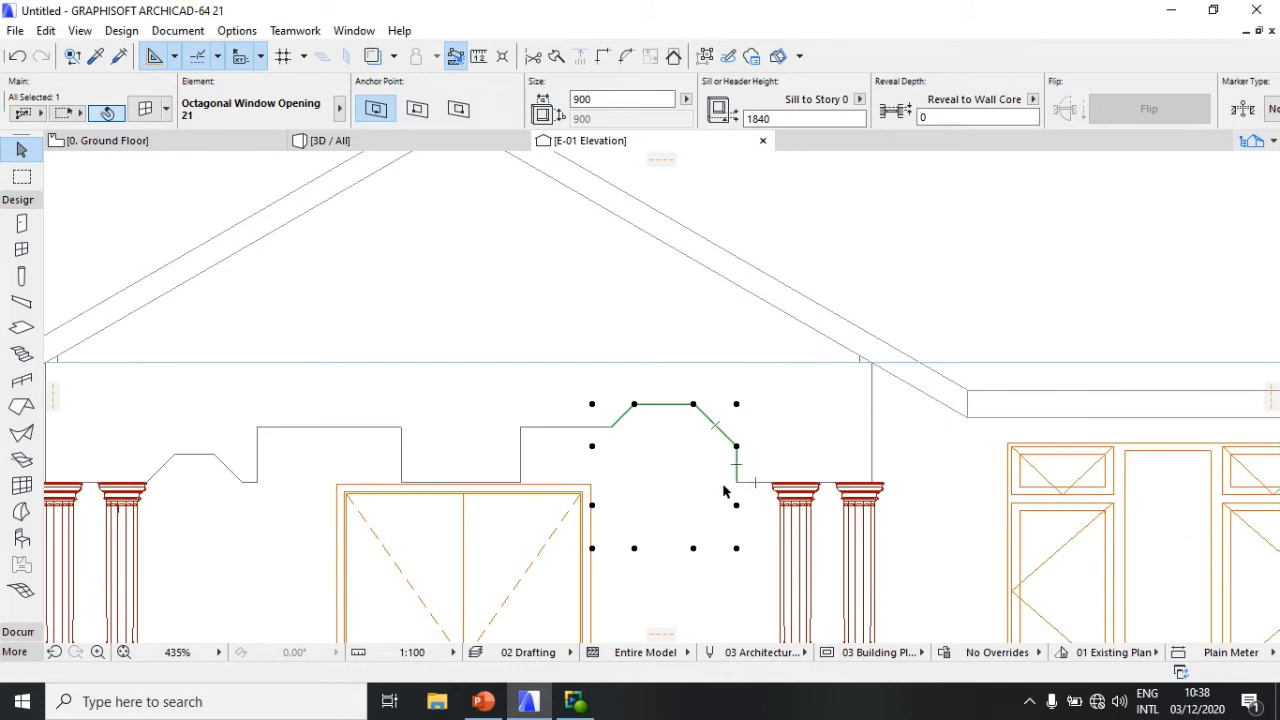
pyautogui.scroll(1, 688, 512)
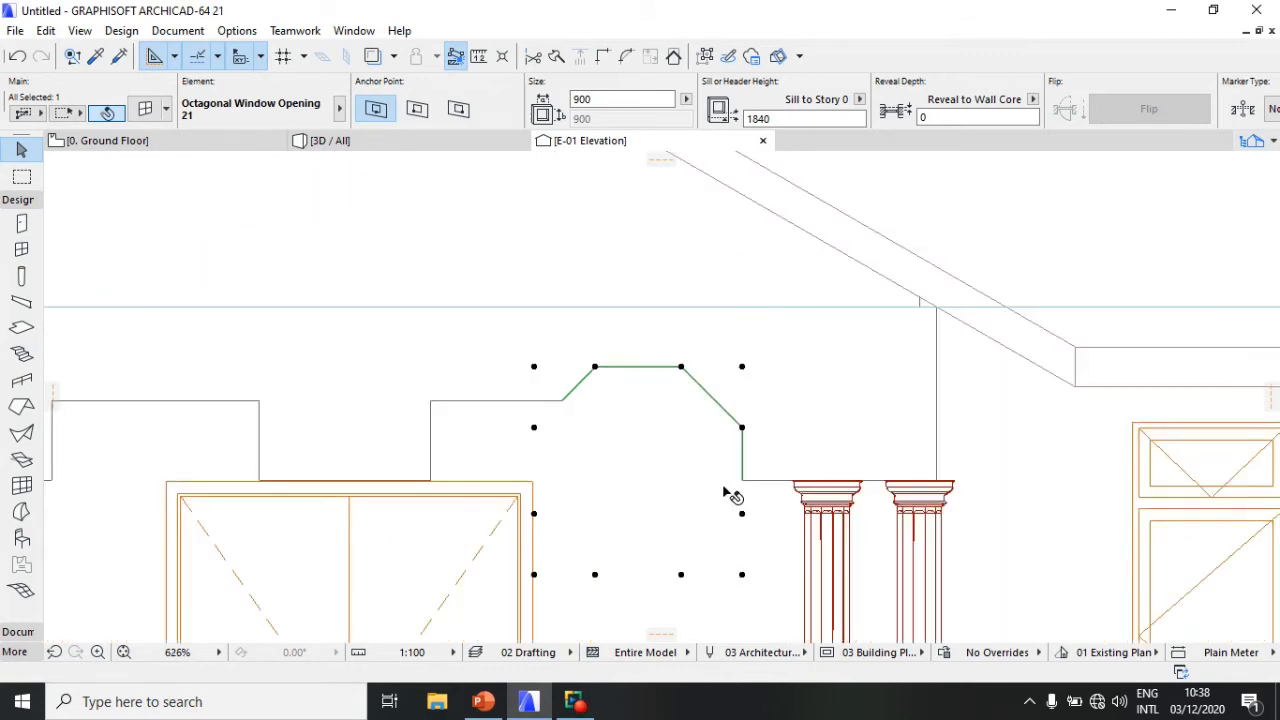
pyautogui.scroll(-2, 729, 491)
# Step: Switch to the ground floor plan and examine the front porch area around the columns and elevation markers
pyautogui.click(211, 140)
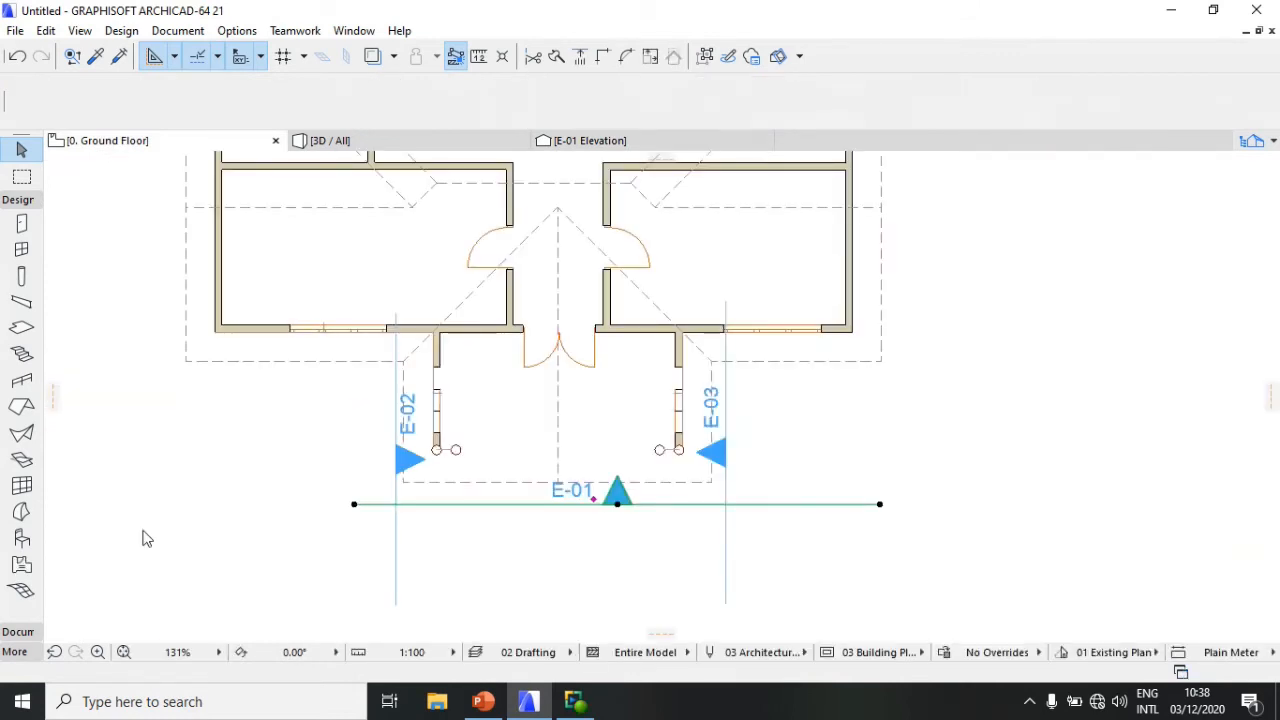
pyautogui.click(571, 464)
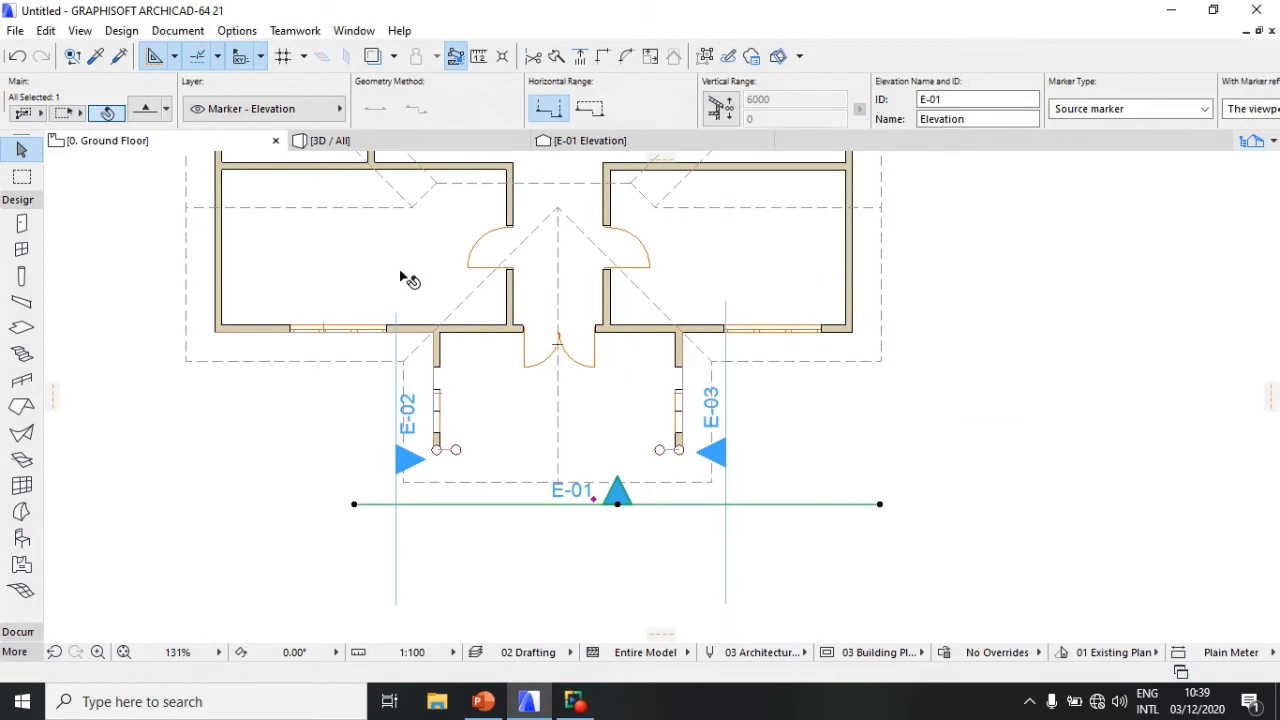
pyautogui.scroll(4, 320, 158)
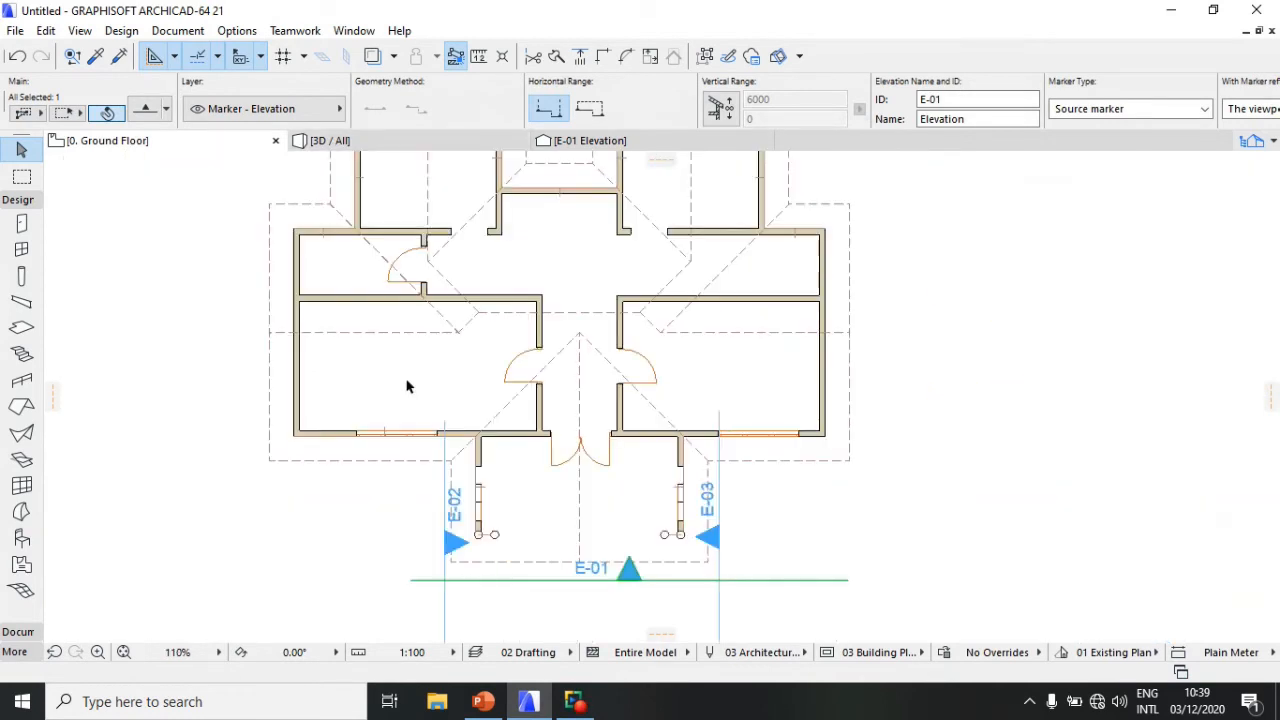
pyautogui.scroll(-5, 408, 386)
pyautogui.scroll(-3, 413, 400)
pyautogui.scroll(4, 526, 531)
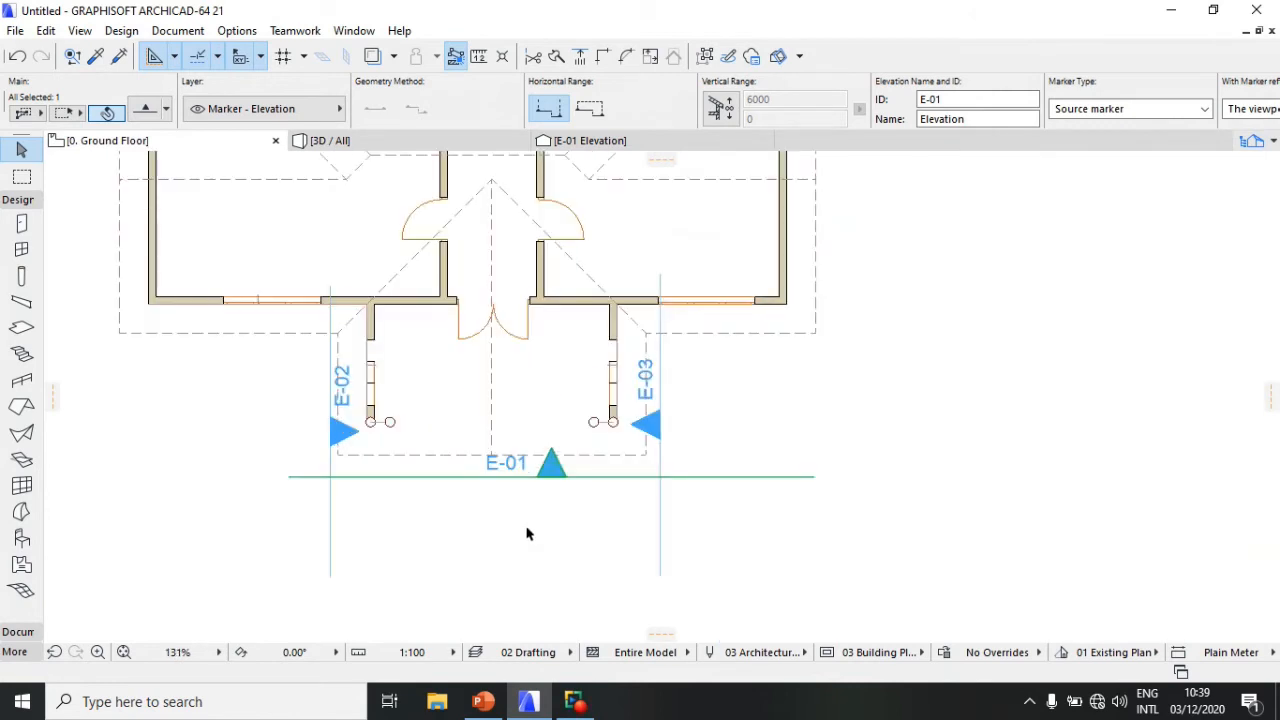
# Step: Examine the front porch's columns and wall openings in the ground floor plan and the 3D view
pyautogui.scroll(4, 494, 429)
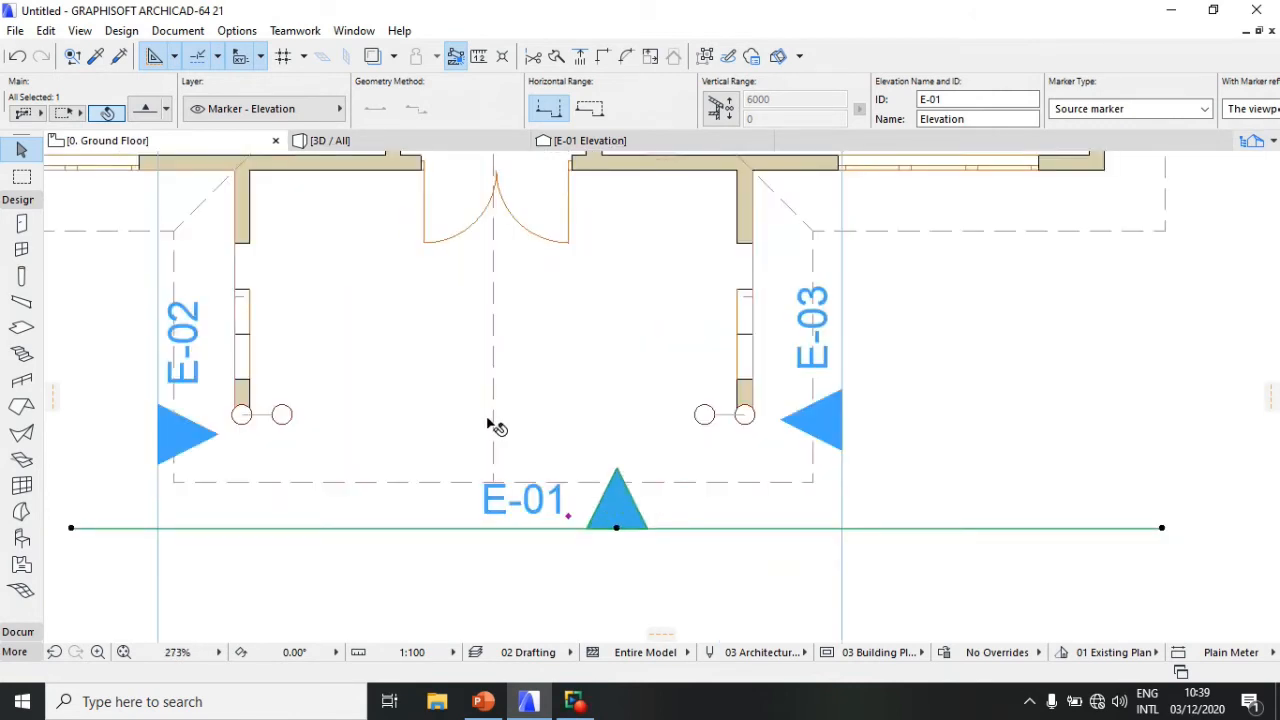
pyautogui.click(340, 141)
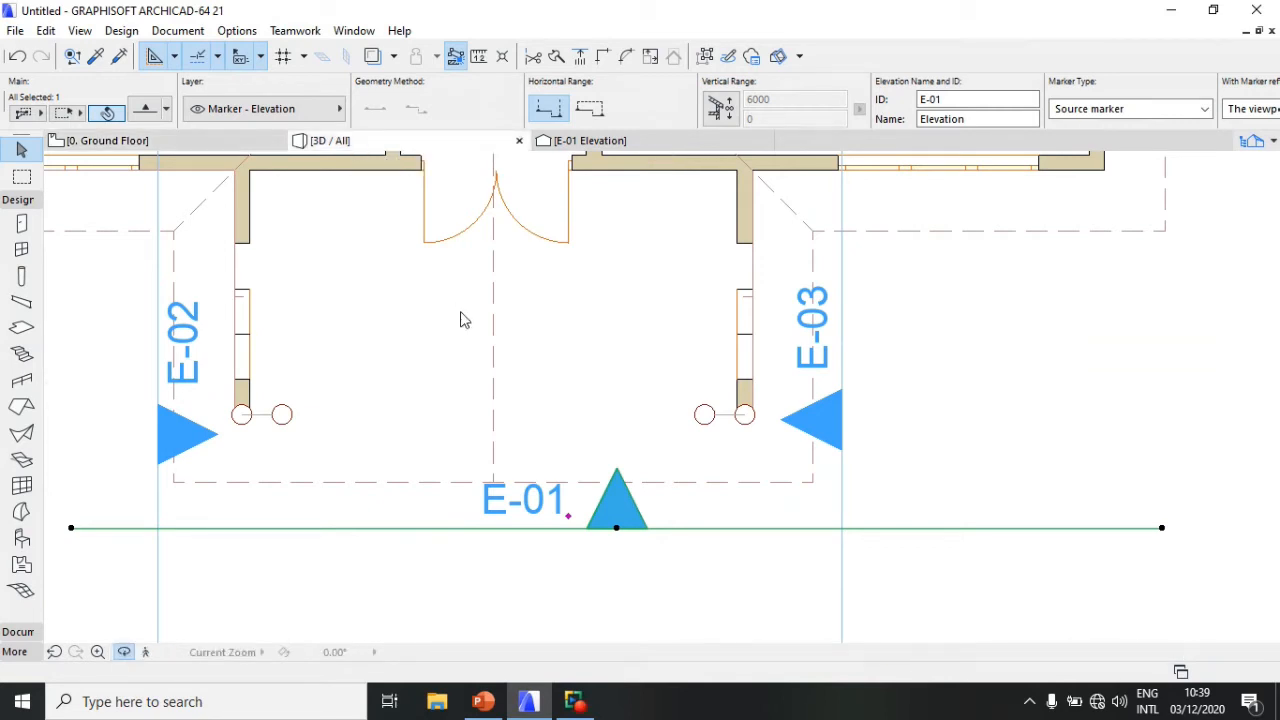
pyautogui.scroll(-2, 608, 366)
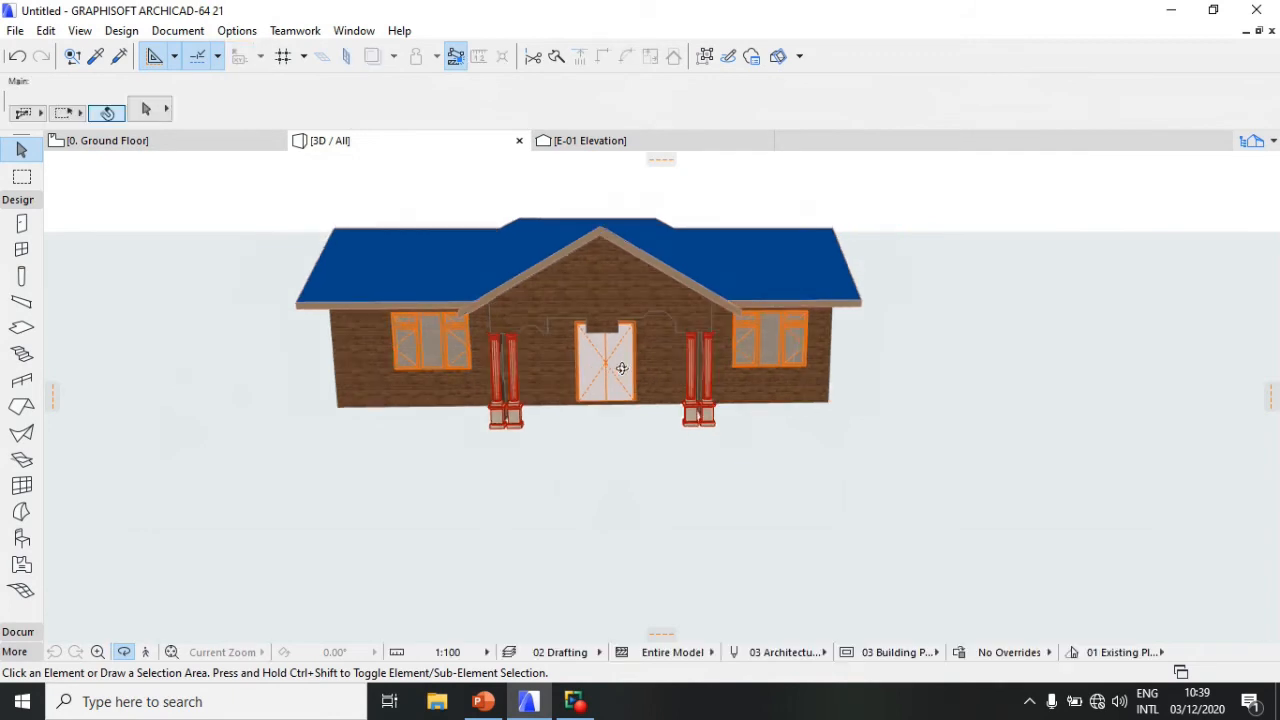
pyautogui.scroll(3, 616, 354)
pyautogui.scroll(1, 609, 331)
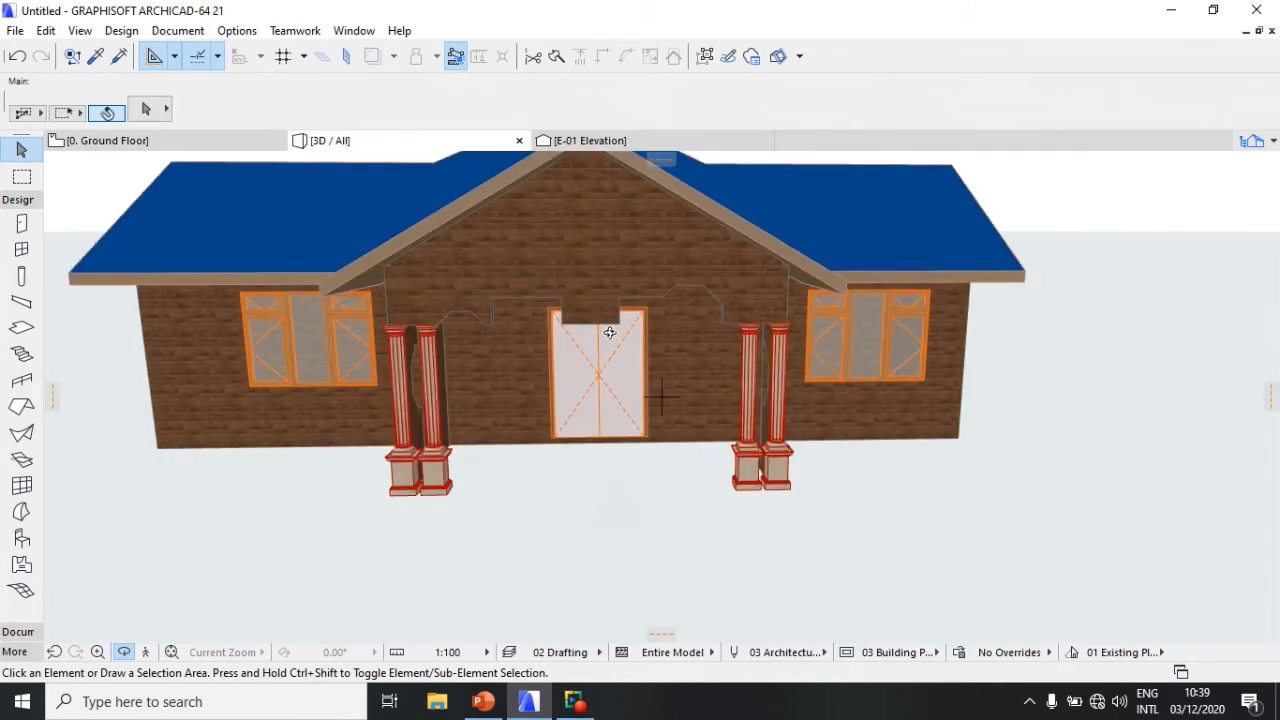
pyautogui.scroll(-1, 609, 331)
# Step: Return to the ground floor plan and select the inner column of the porch's left-hand pair
pyautogui.click(100, 141)
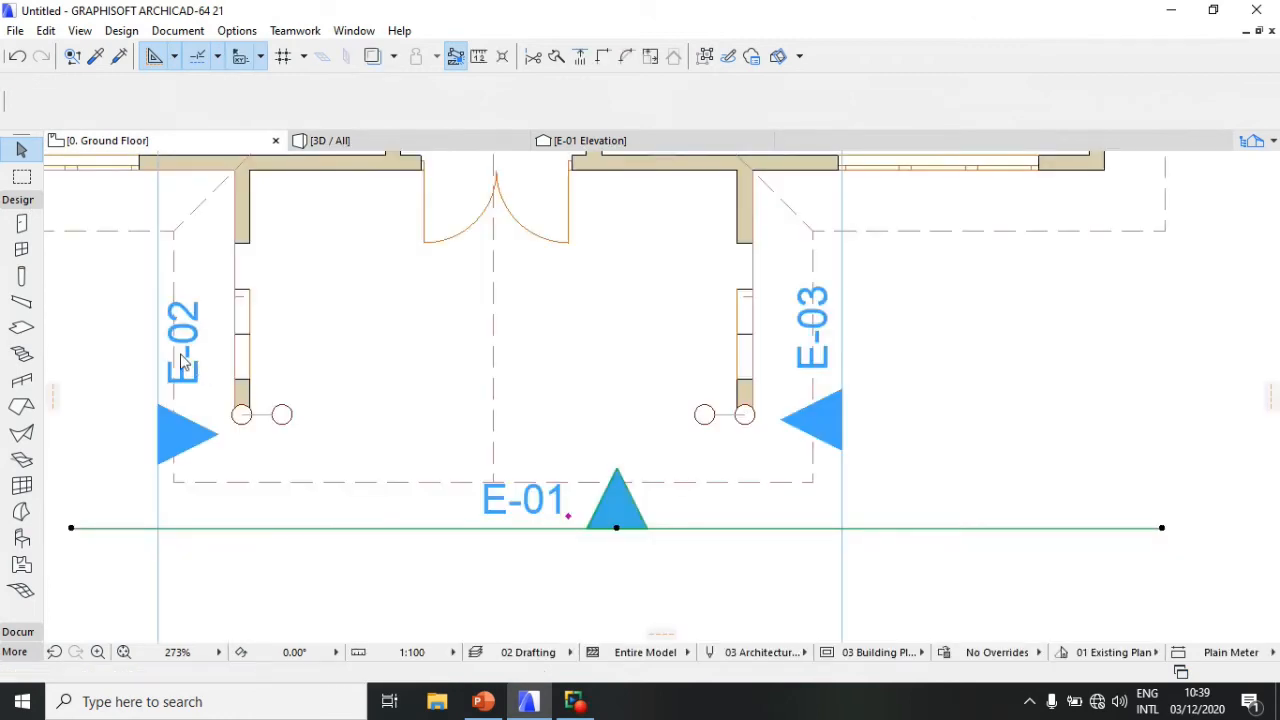
pyautogui.click(282, 410)
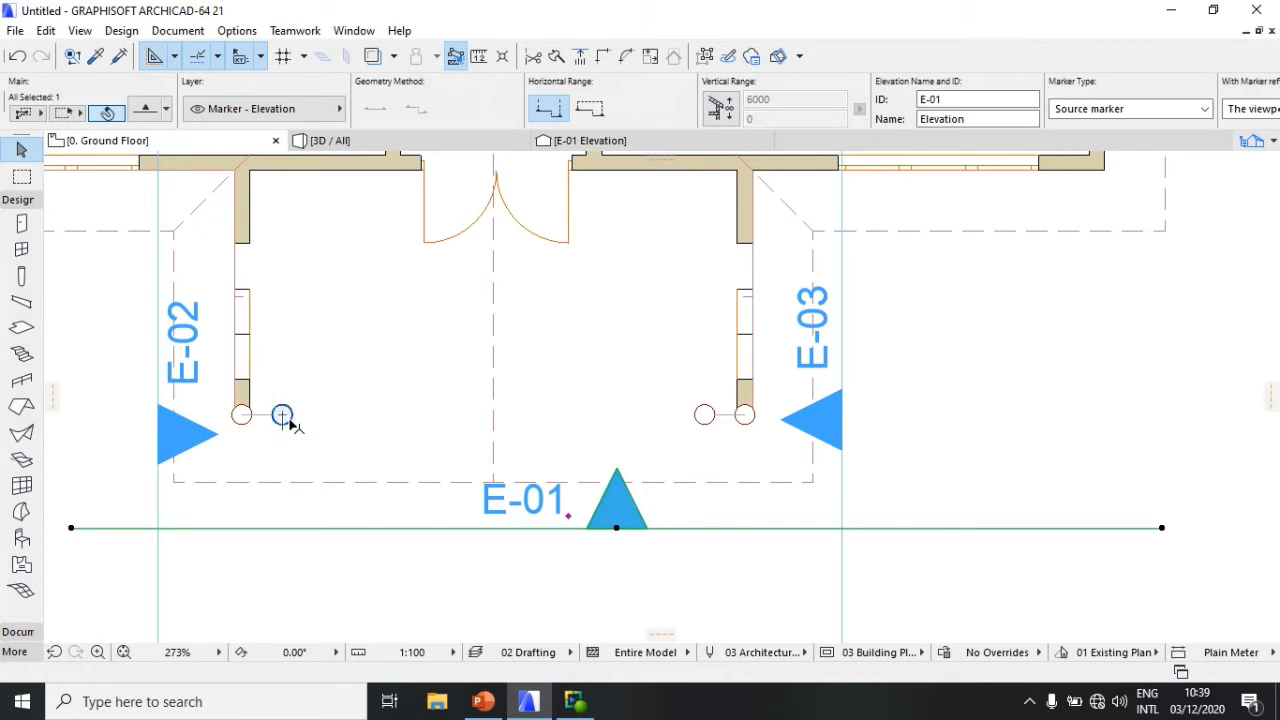
pyautogui.click(282, 414)
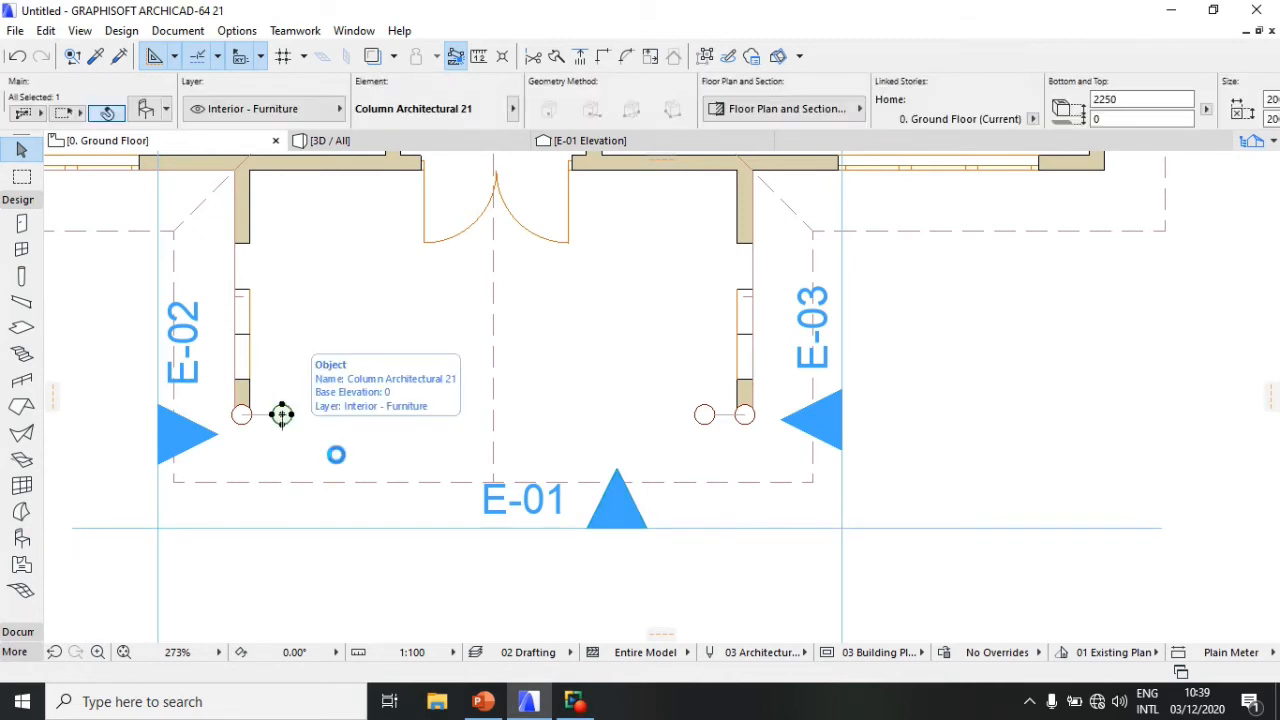
# Step: Try to drag the selected column about 2083 mm horizontally to the porch's centre line, and undo the move
pyautogui.hotkey('ctrl', 'd')
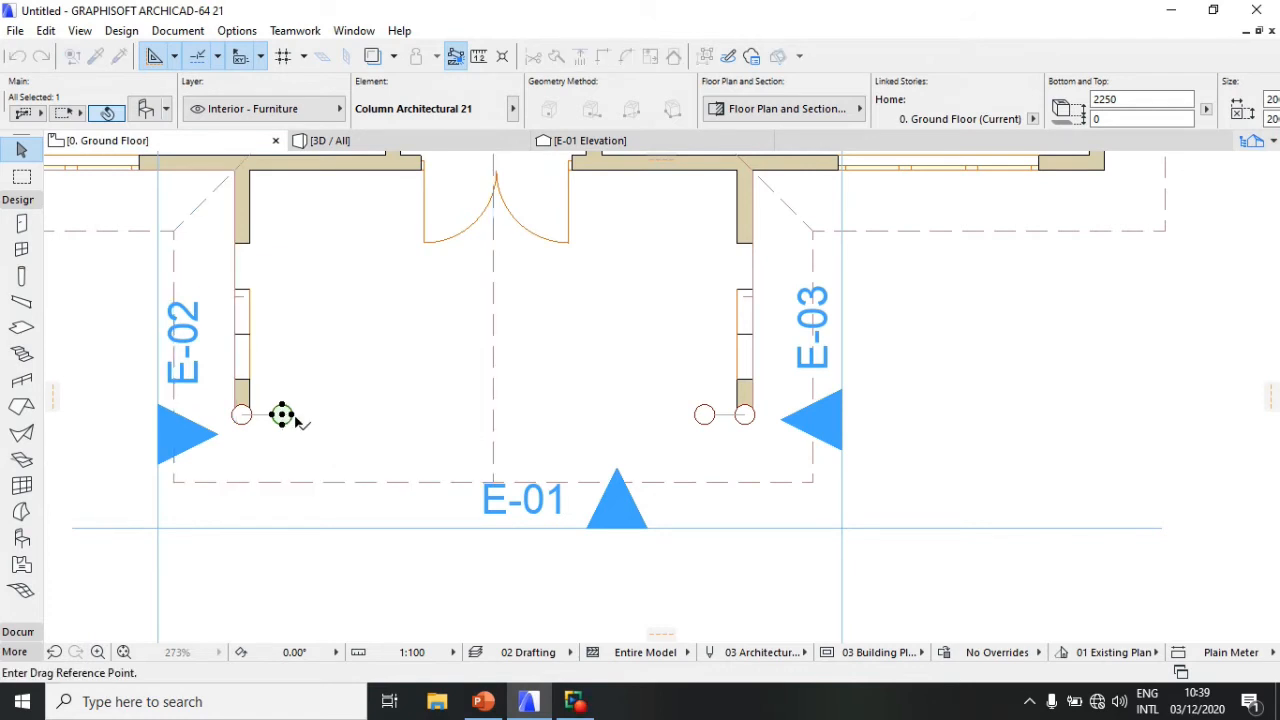
pyautogui.click(284, 414)
pyautogui.press('ctrl')
pyautogui.click(288, 415)
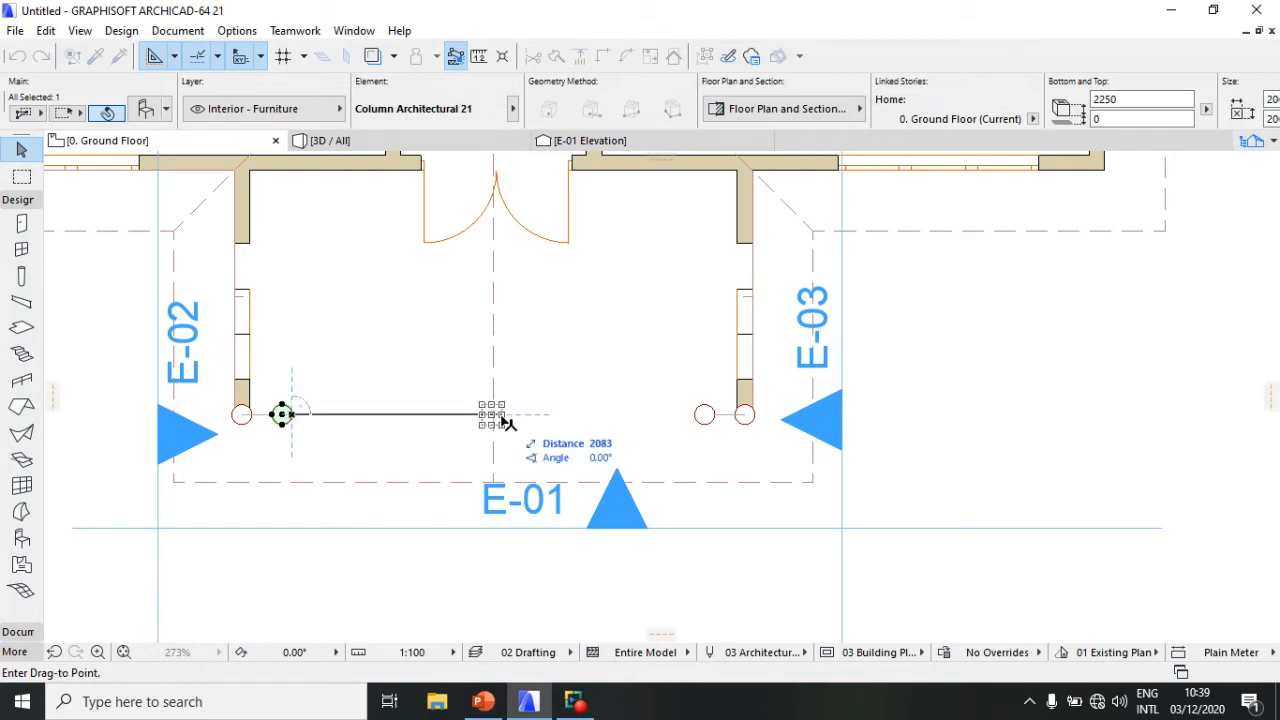
pyautogui.click(500, 418)
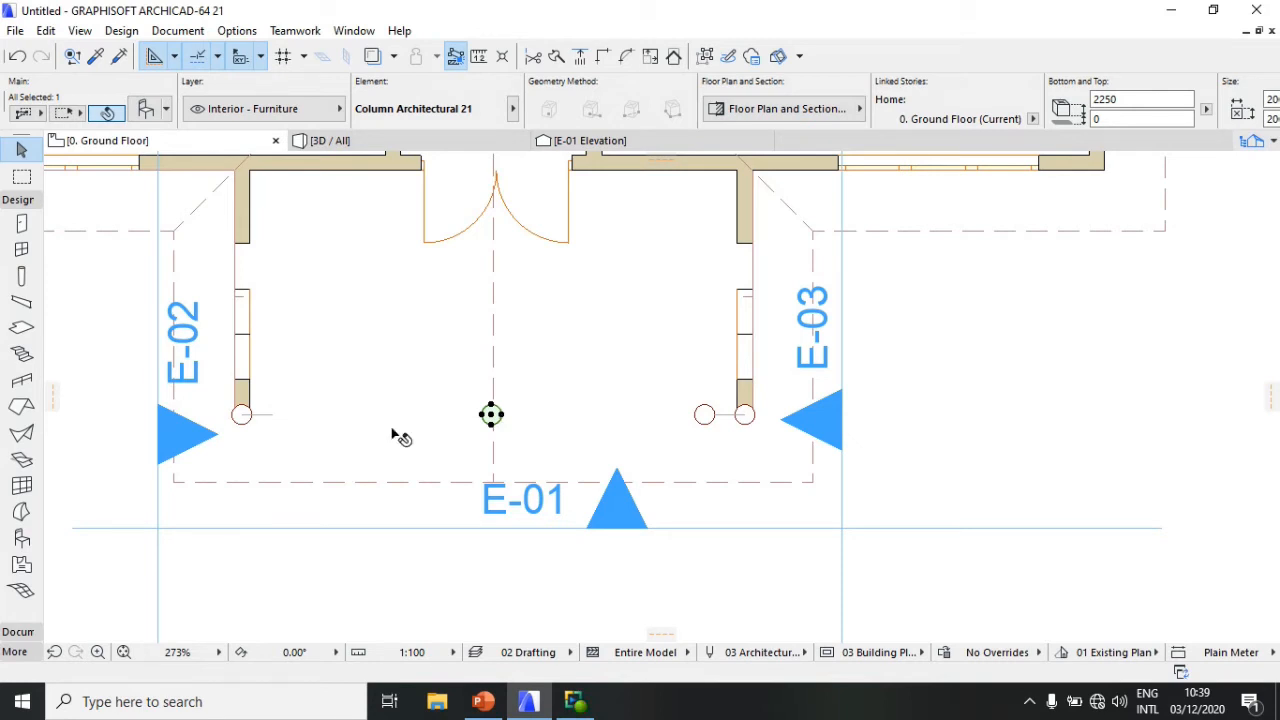
pyautogui.hotkey('ctrl', 'z')
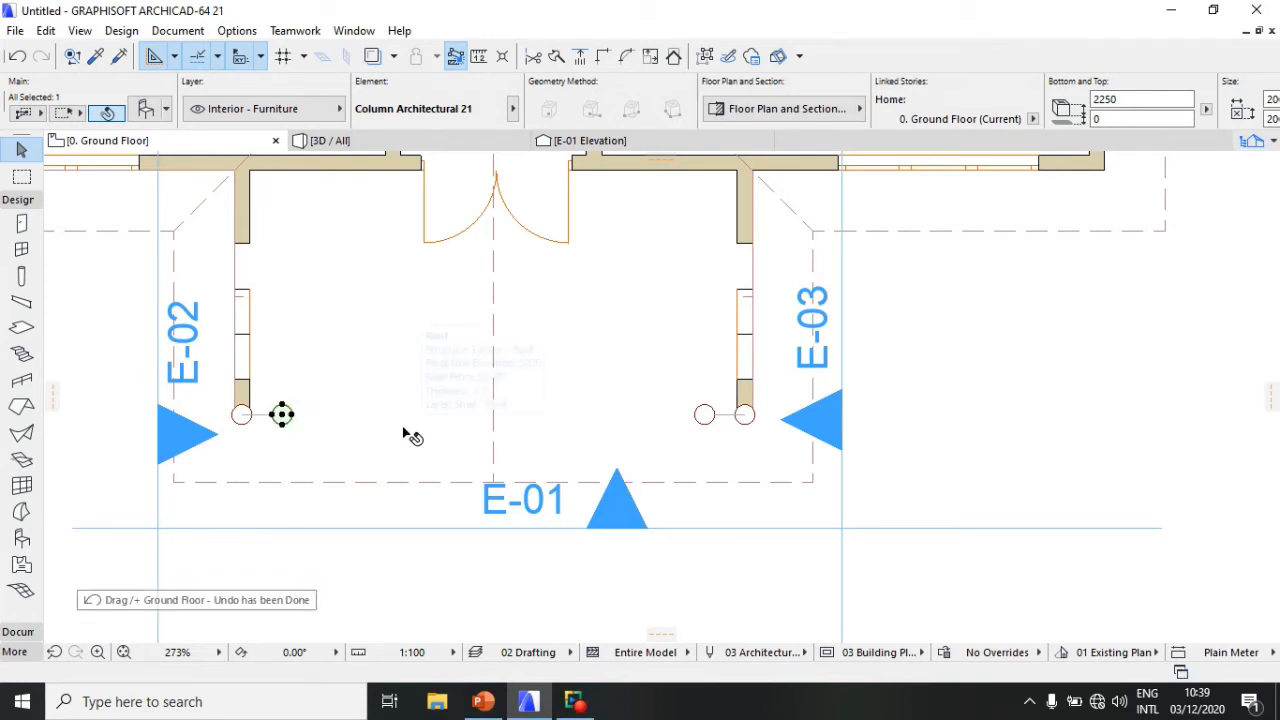
# Step: Drag a copy of the selected column about 2102 mm horizontally onto the porch's centre line
pyautogui.hotkey('ctrl', 'd')
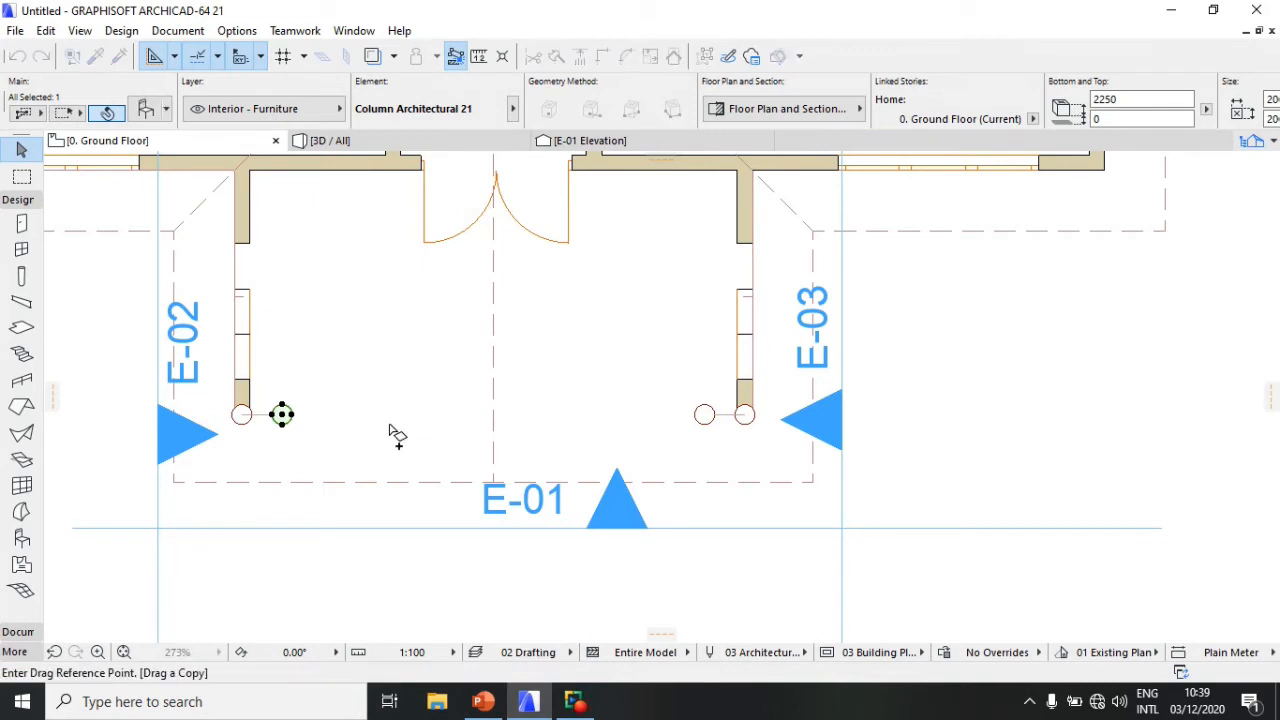
pyautogui.click(283, 414)
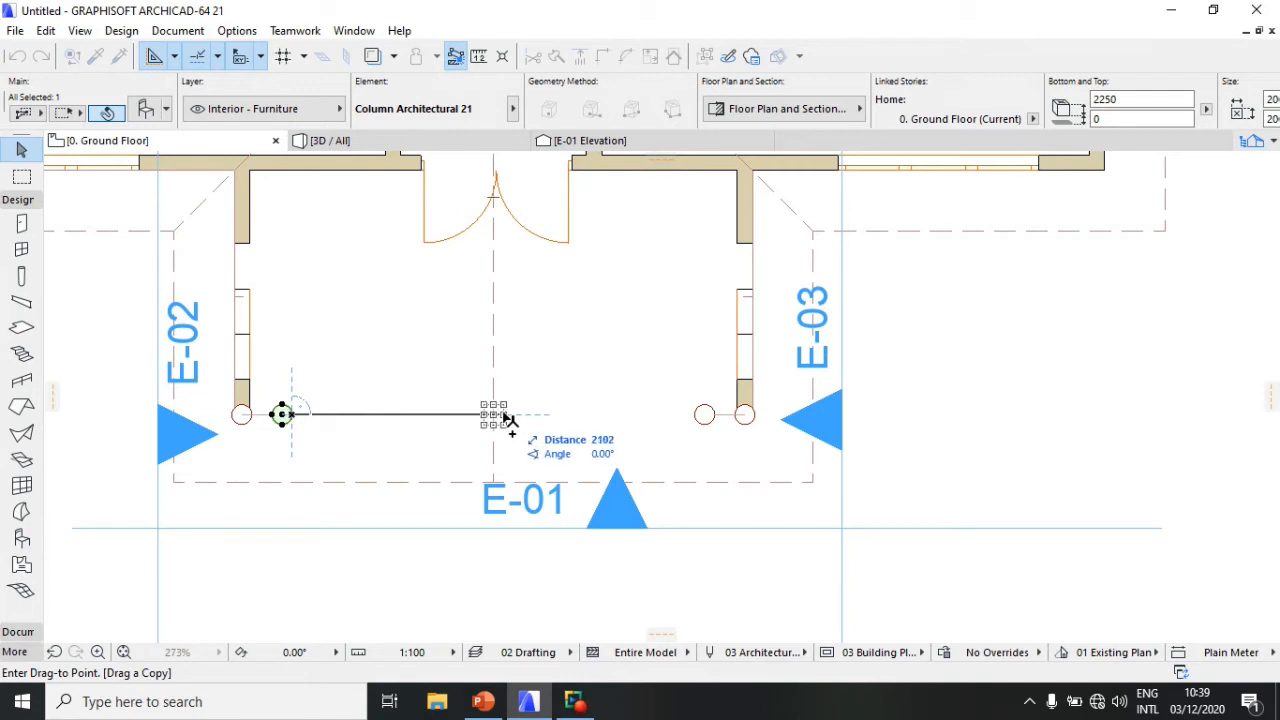
pyautogui.click(500, 416)
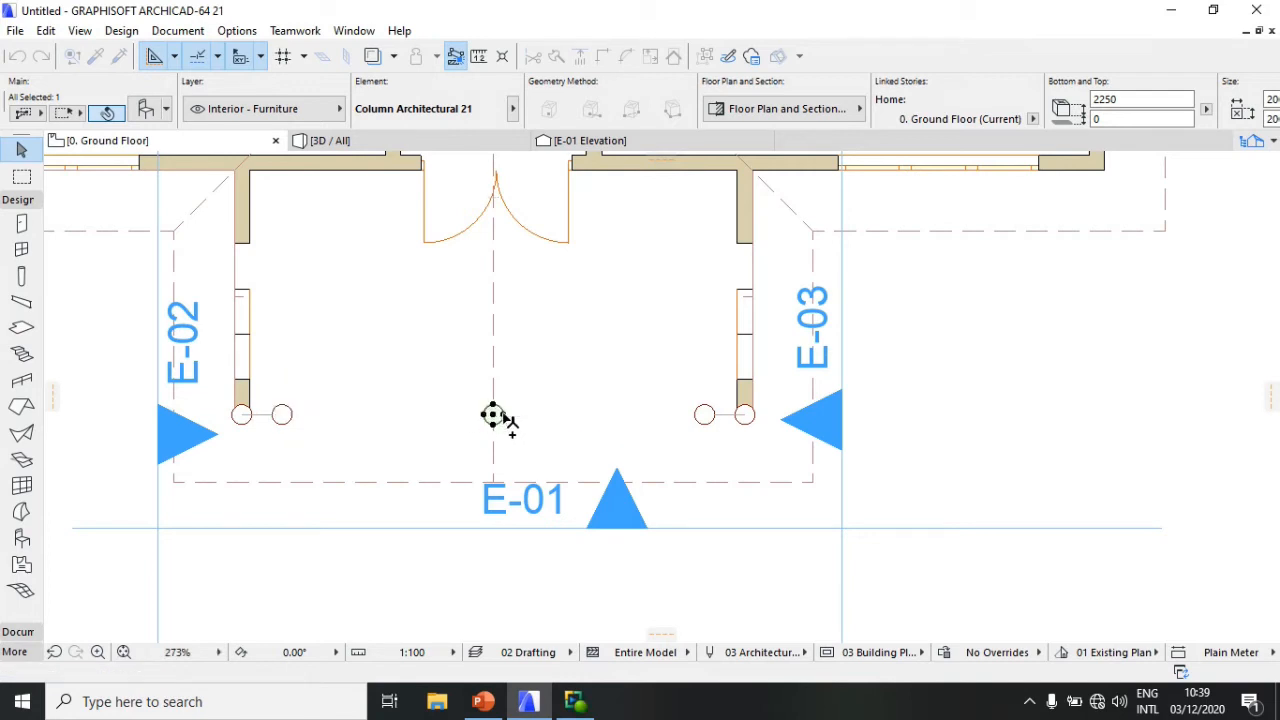
# Step: Inspect the copied centre column in front of the entrance door in the 3D view
pyautogui.click(469, 142)
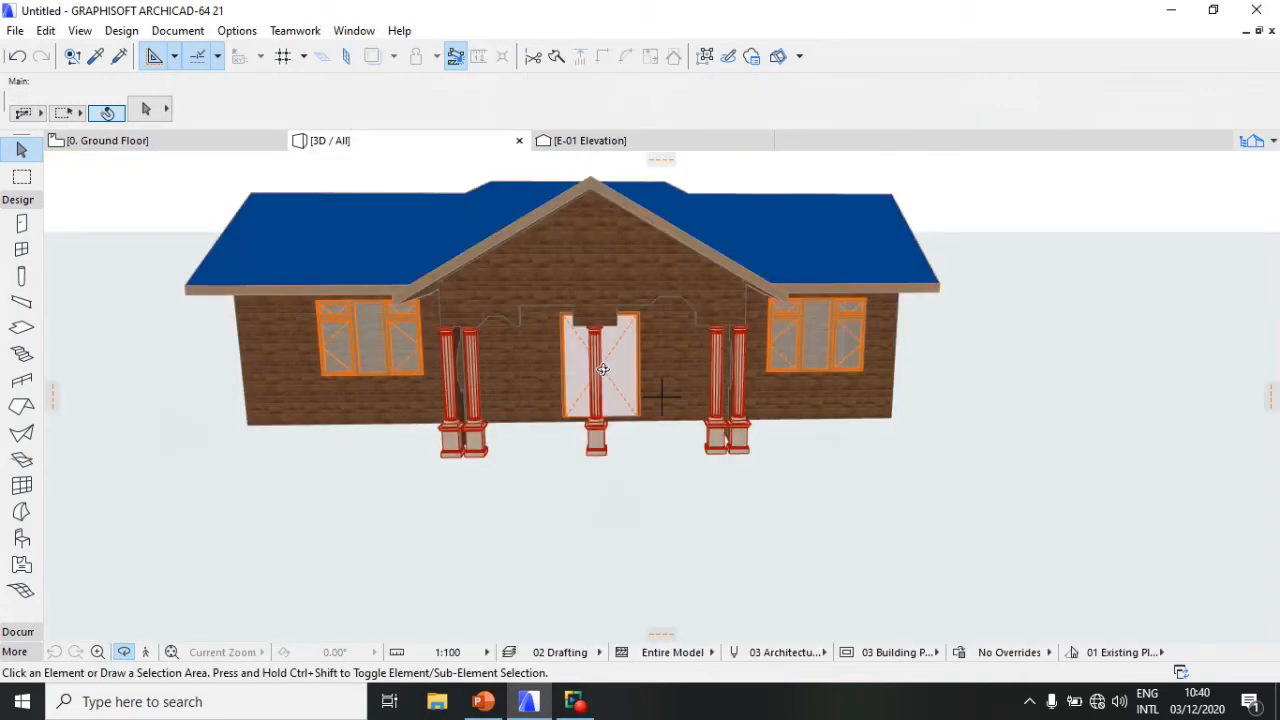
pyautogui.scroll(2, 603, 369)
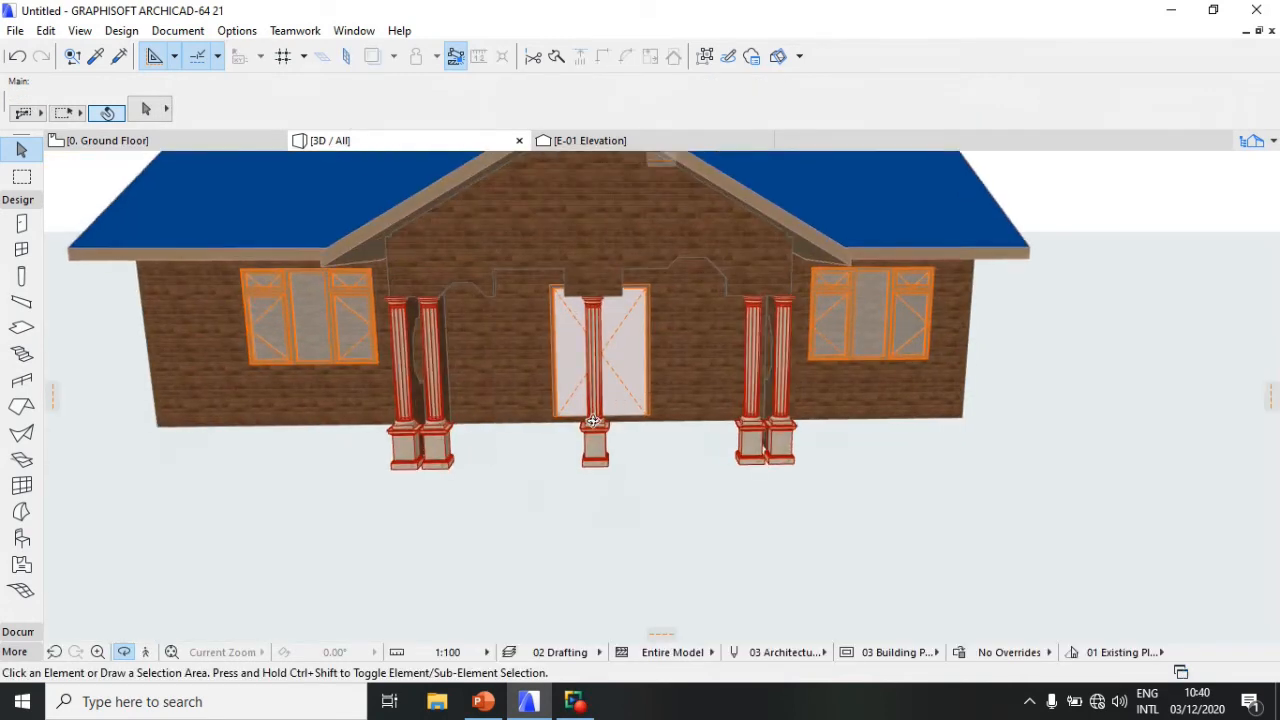
pyautogui.scroll(3, 580, 299)
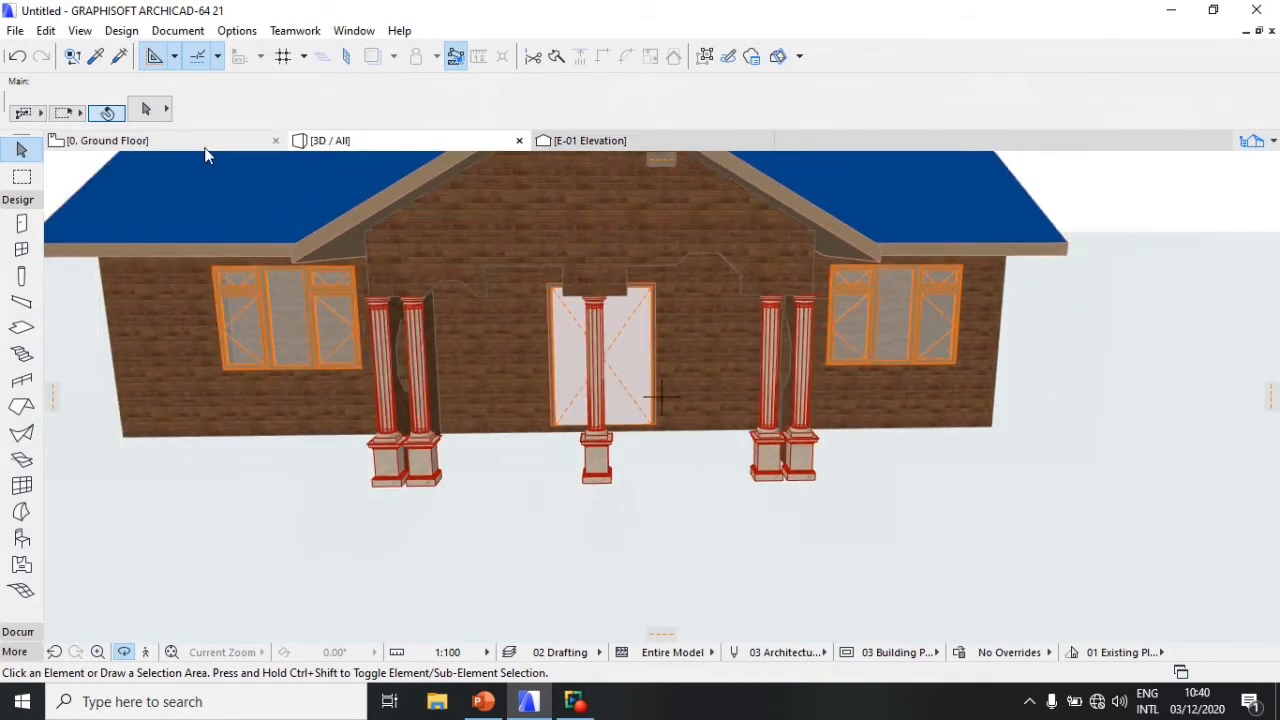
# Step: In the E-01 elevation, copy the left-hand octagonal opening 1202 mm horizontally so its right-hand vertex meets the centre column's capital corner
pyautogui.click(595, 141)
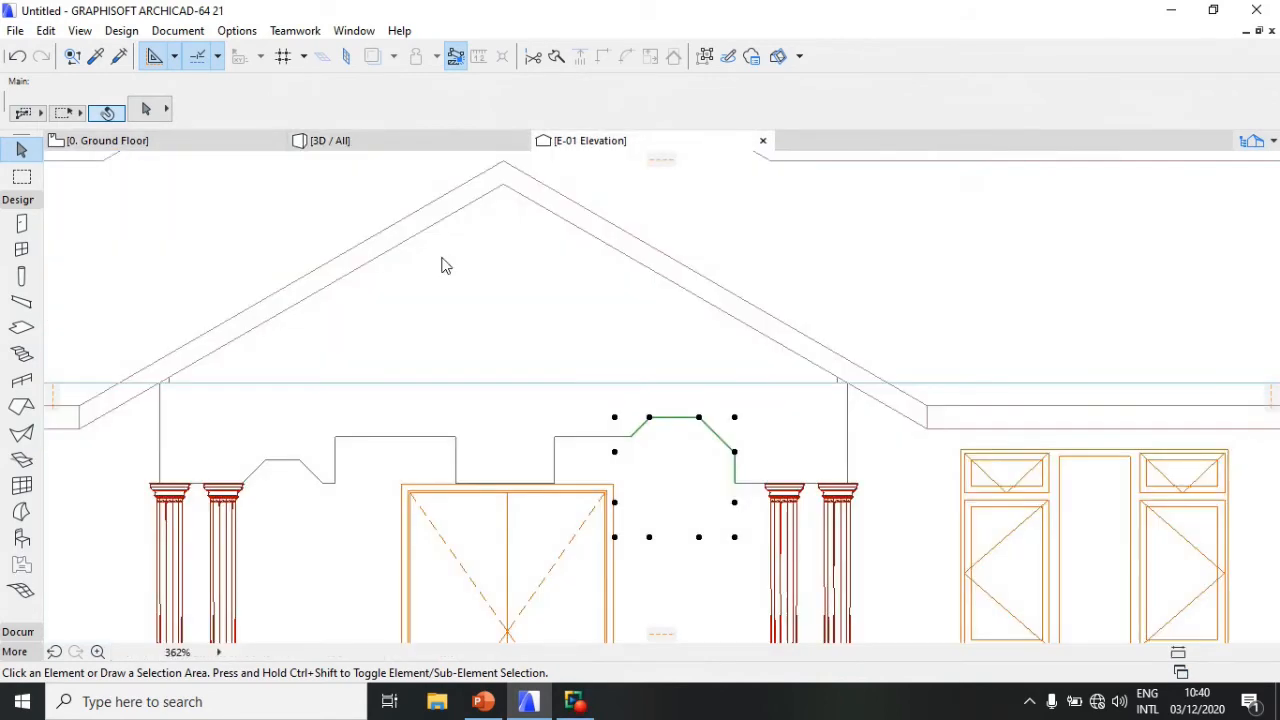
pyautogui.scroll(-2, 443, 327)
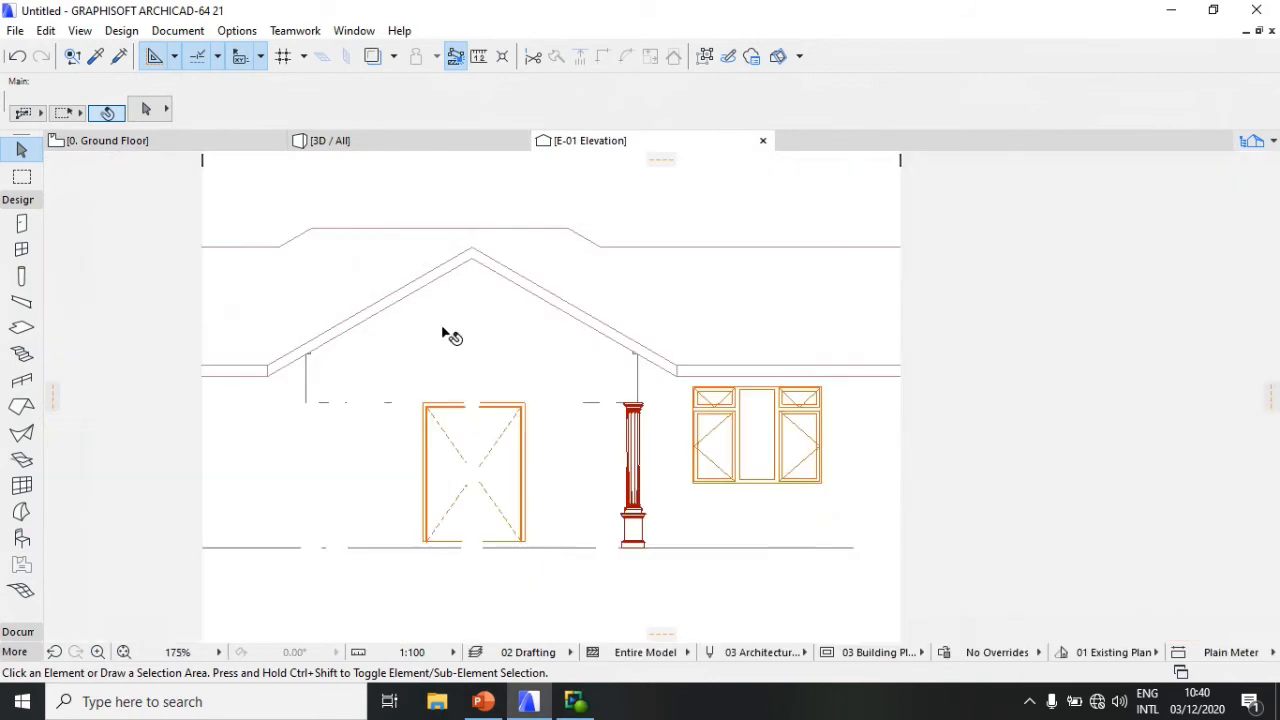
pyautogui.scroll(4, 449, 518)
pyautogui.scroll(-2, 385, 410)
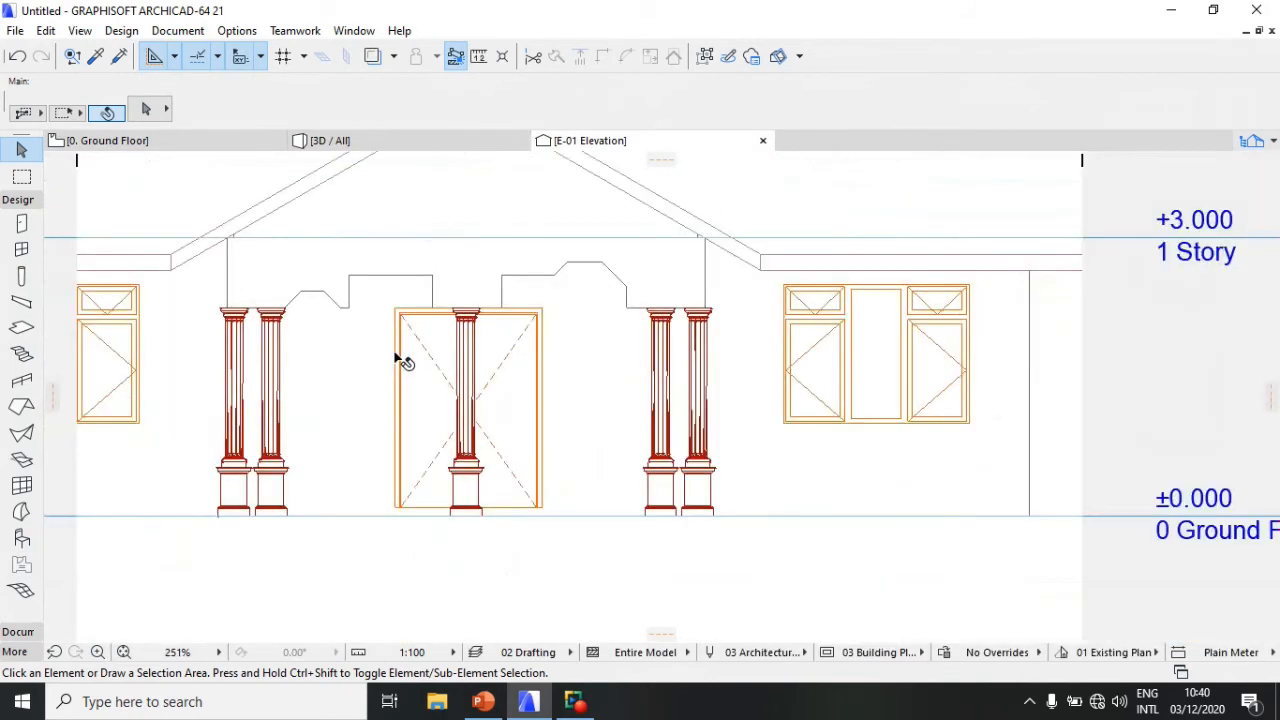
pyautogui.click(318, 296)
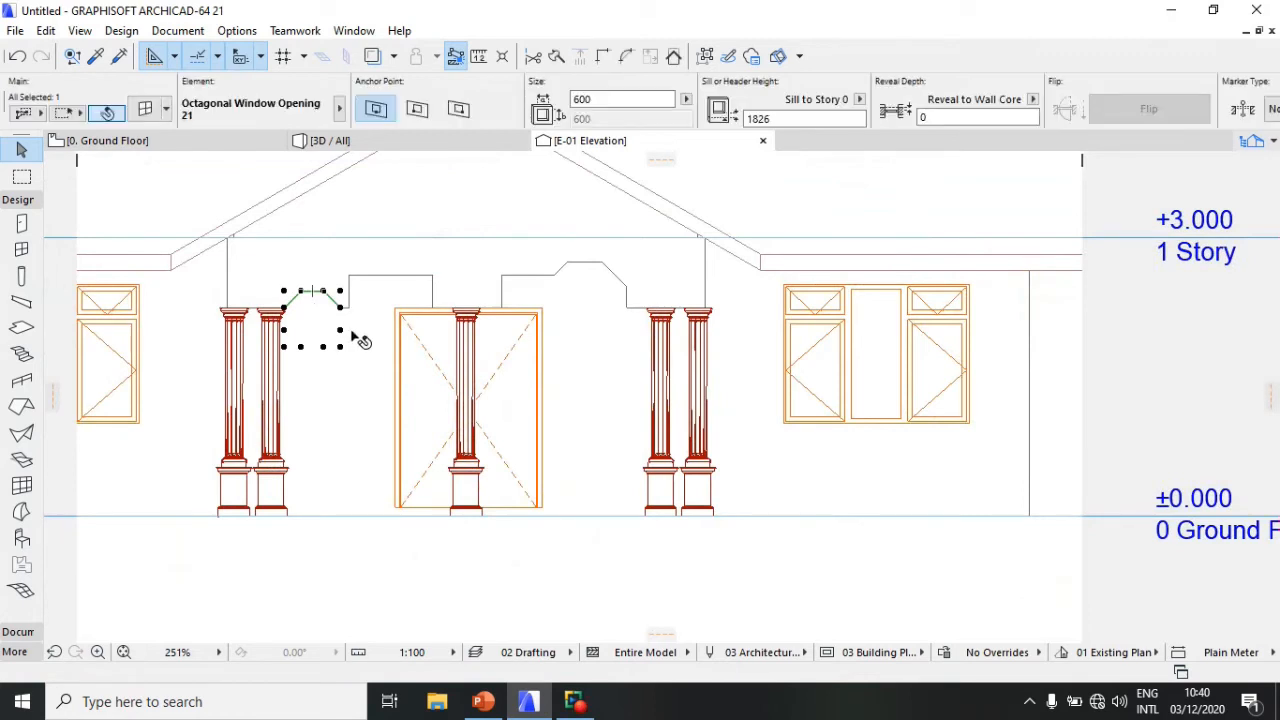
pyautogui.hotkey('ctrl', 'd')
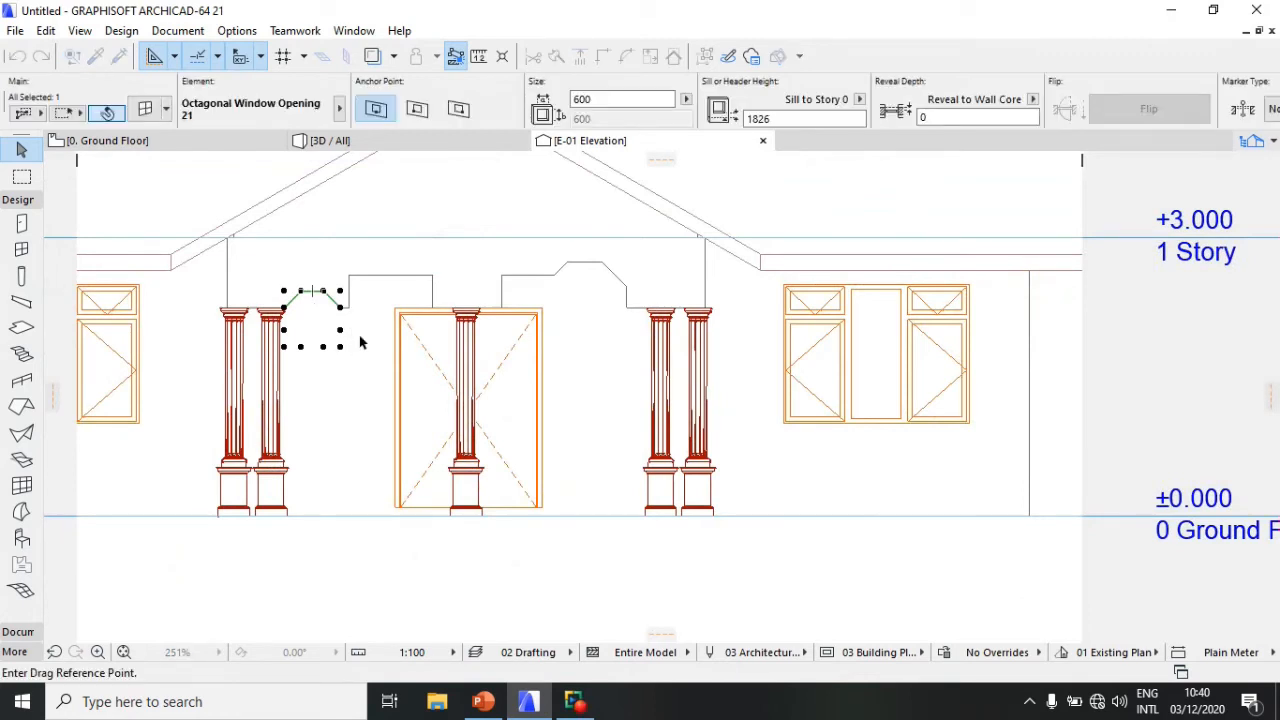
pyautogui.press('ctrl')
pyautogui.click(366, 309)
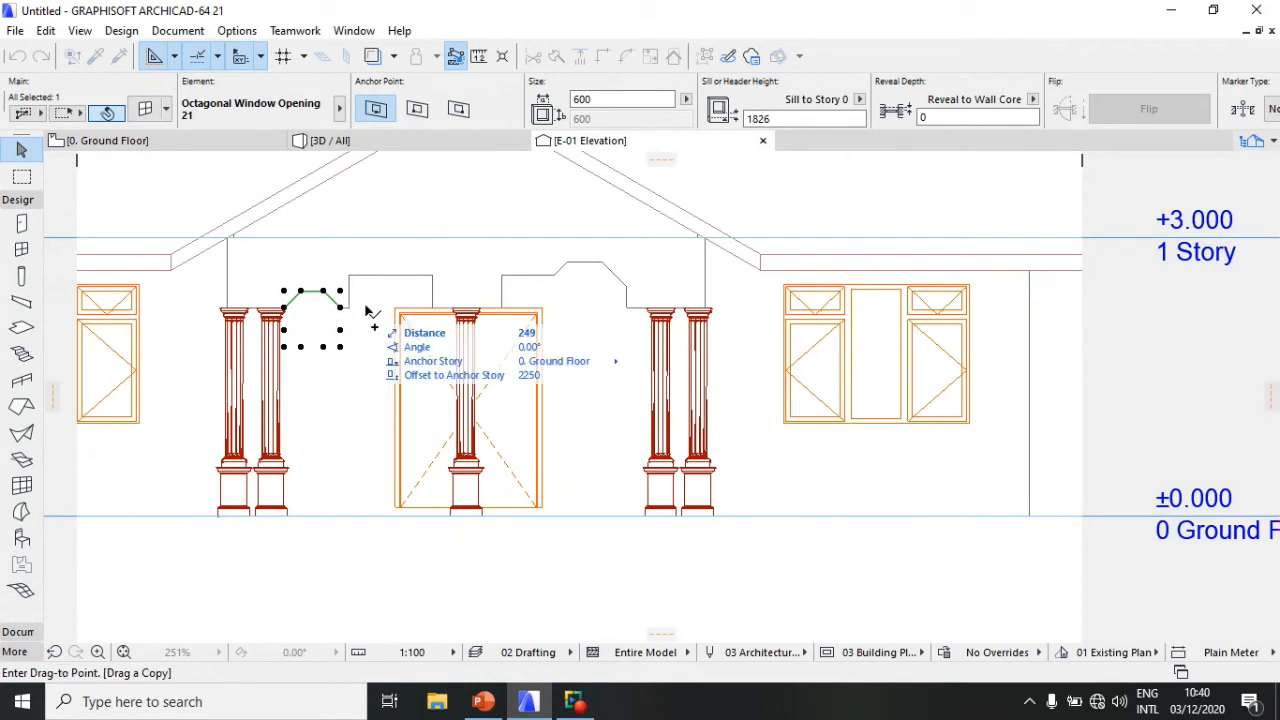
pyautogui.scroll(3, 396, 320)
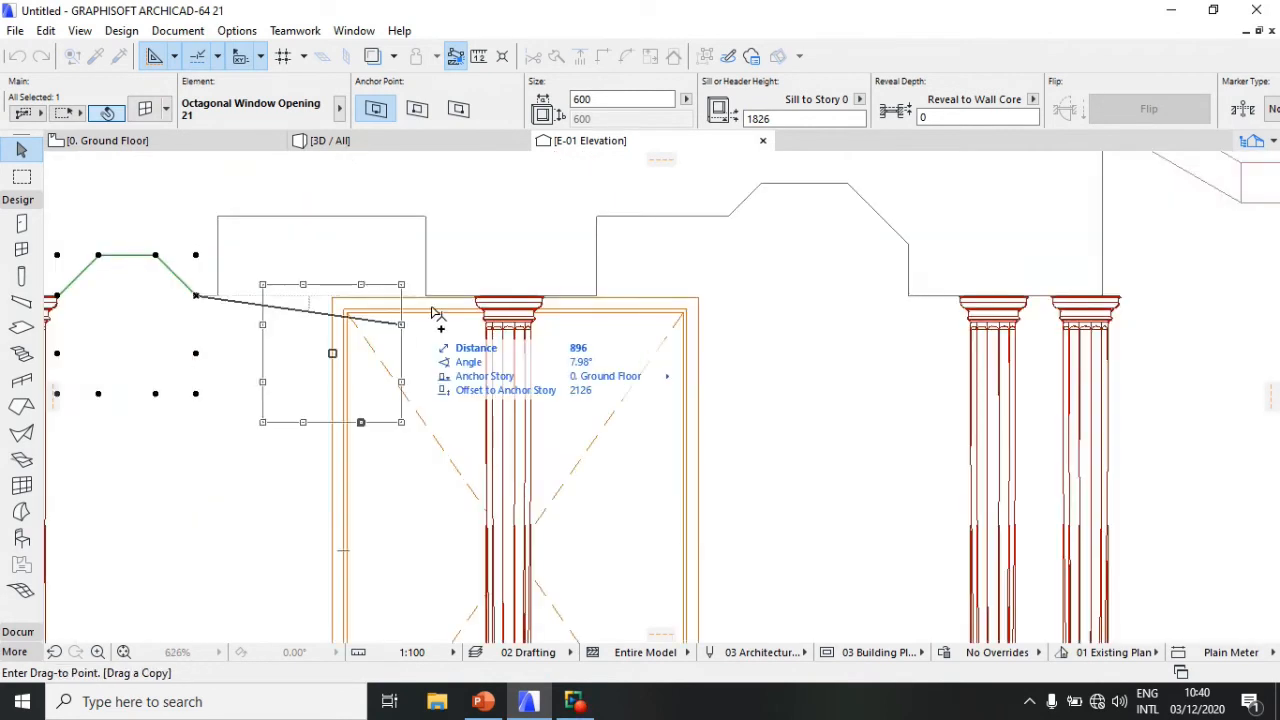
pyautogui.scroll(6, 460, 300)
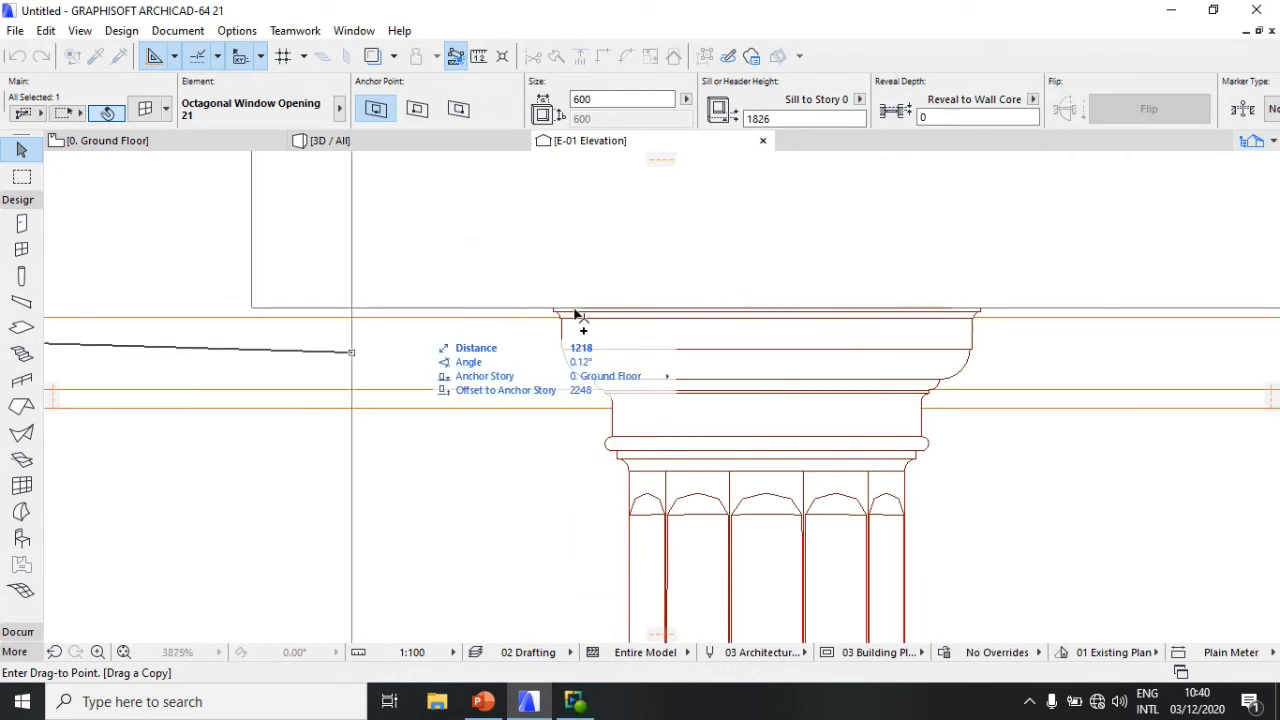
pyautogui.scroll(3, 575, 313)
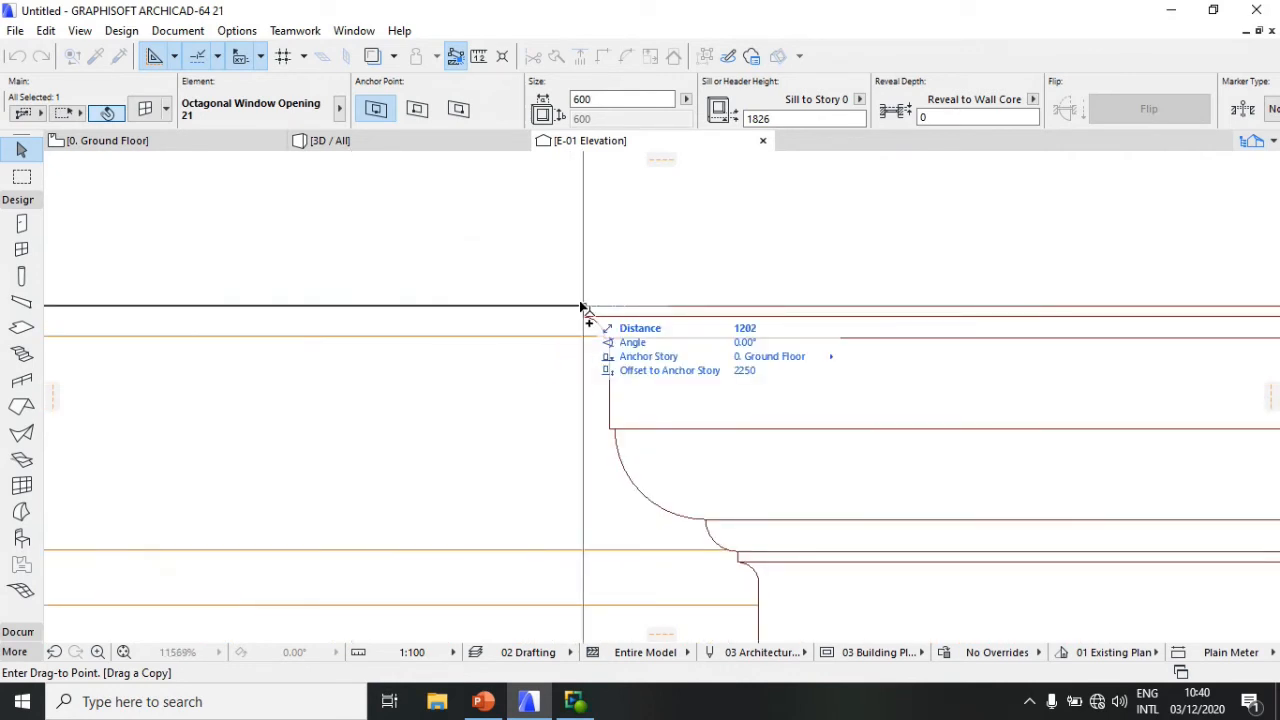
pyautogui.click(583, 307)
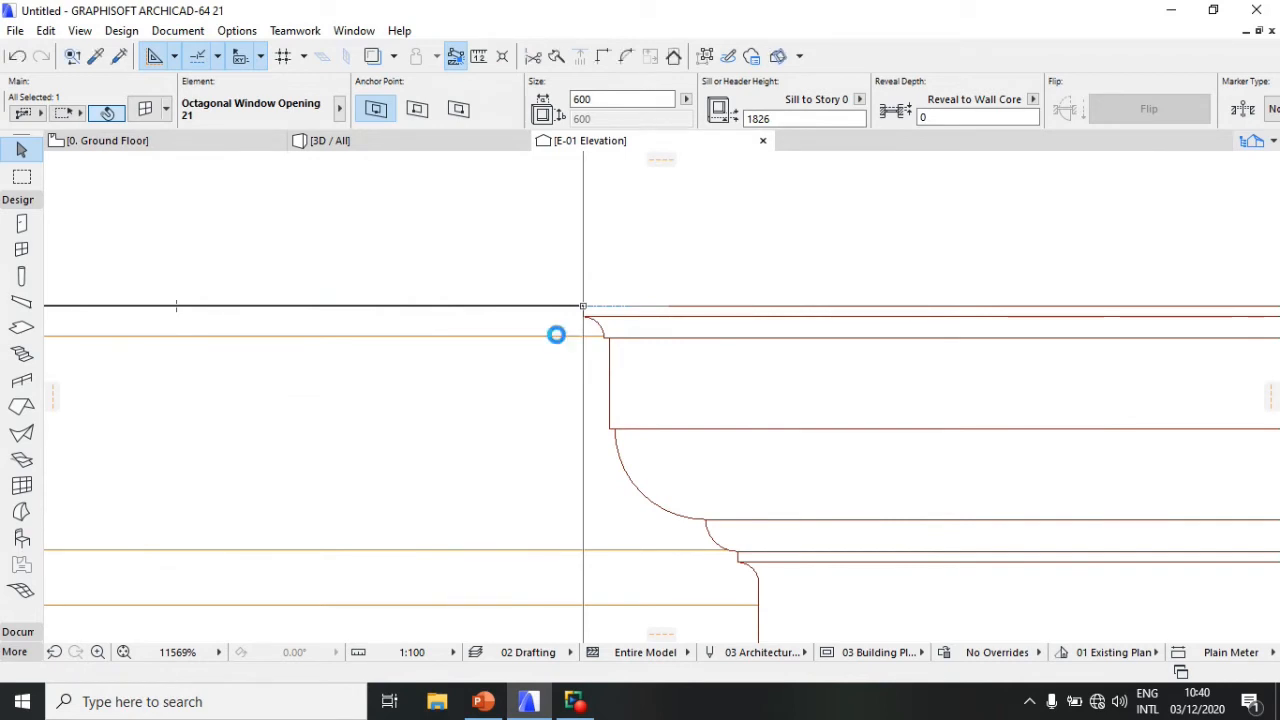
# Step: Stretch the left edge of the rectangular door opening between the octagonal openings to the left-hand octagonal opening's top edge
pyautogui.scroll(-5, 556, 334)
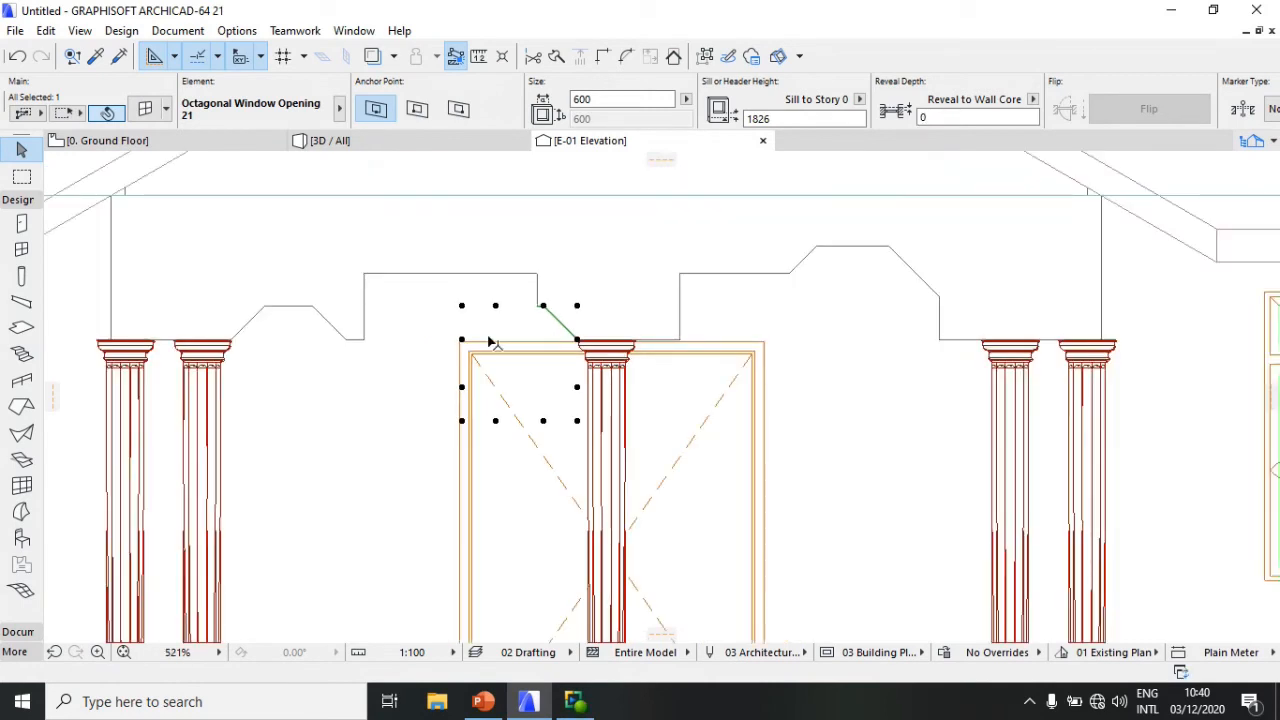
pyautogui.scroll(2, 422, 341)
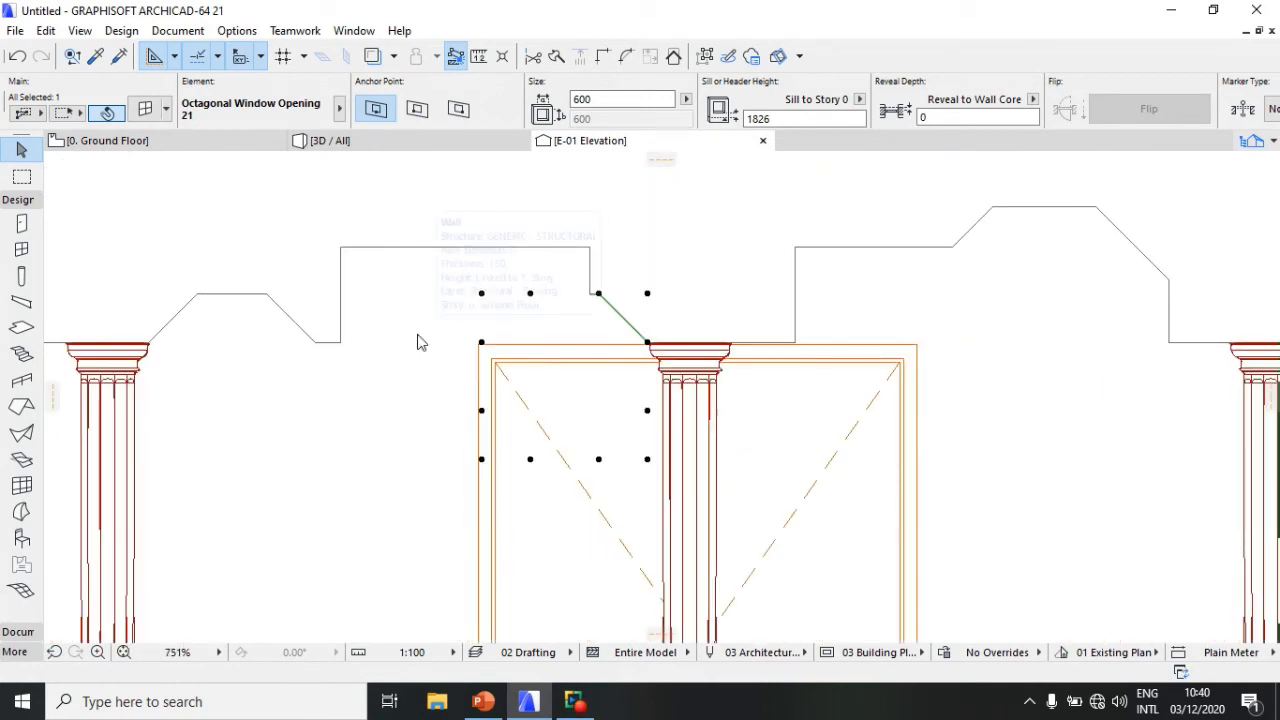
pyautogui.scroll(-2, 357, 364)
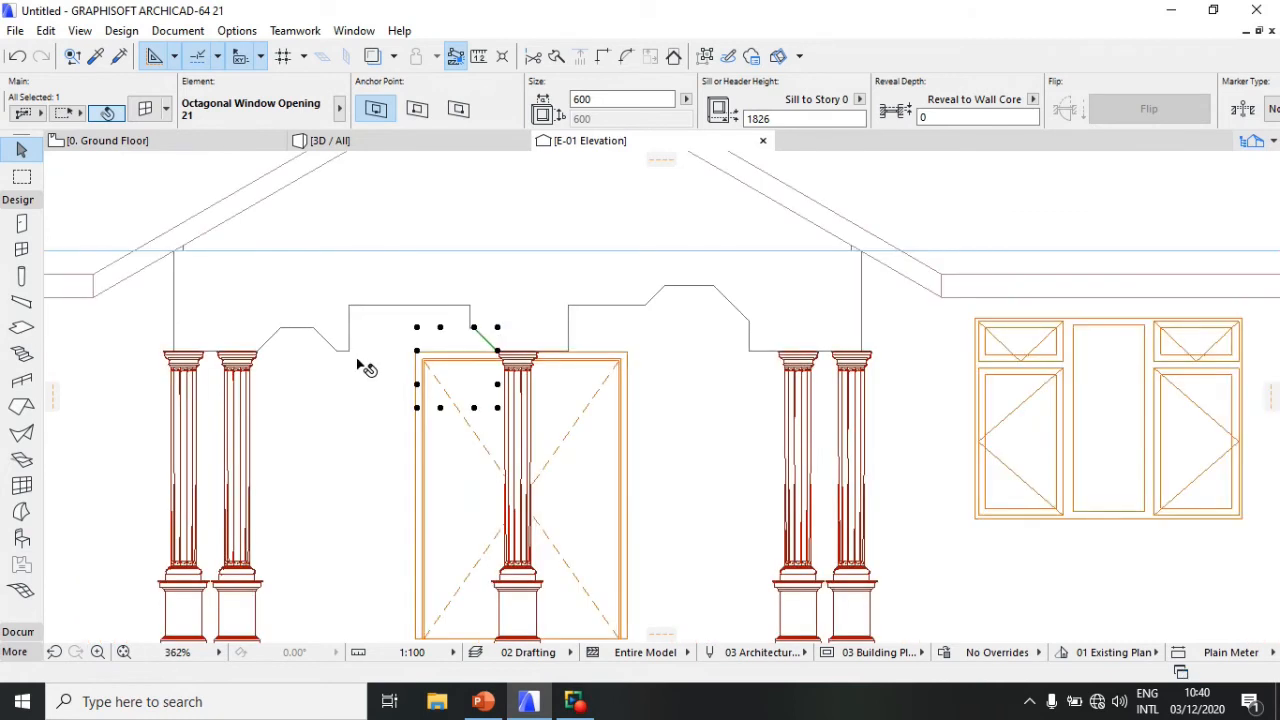
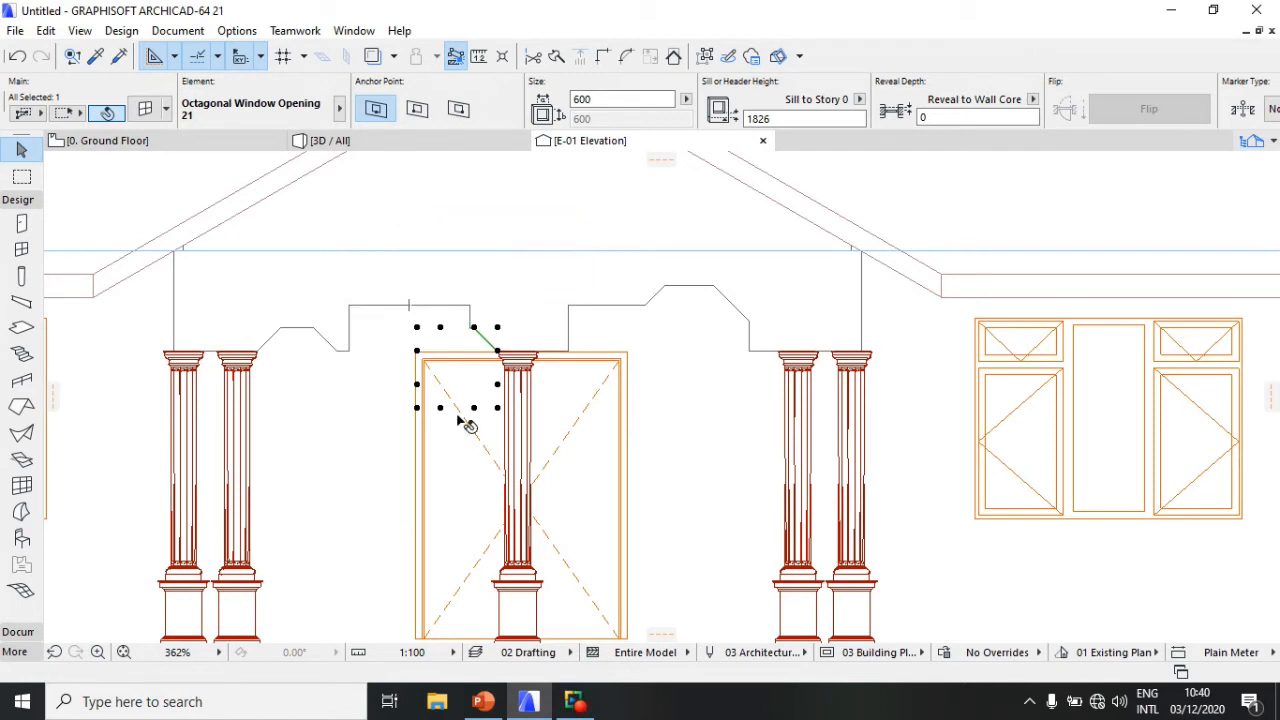
pyautogui.click(350, 347)
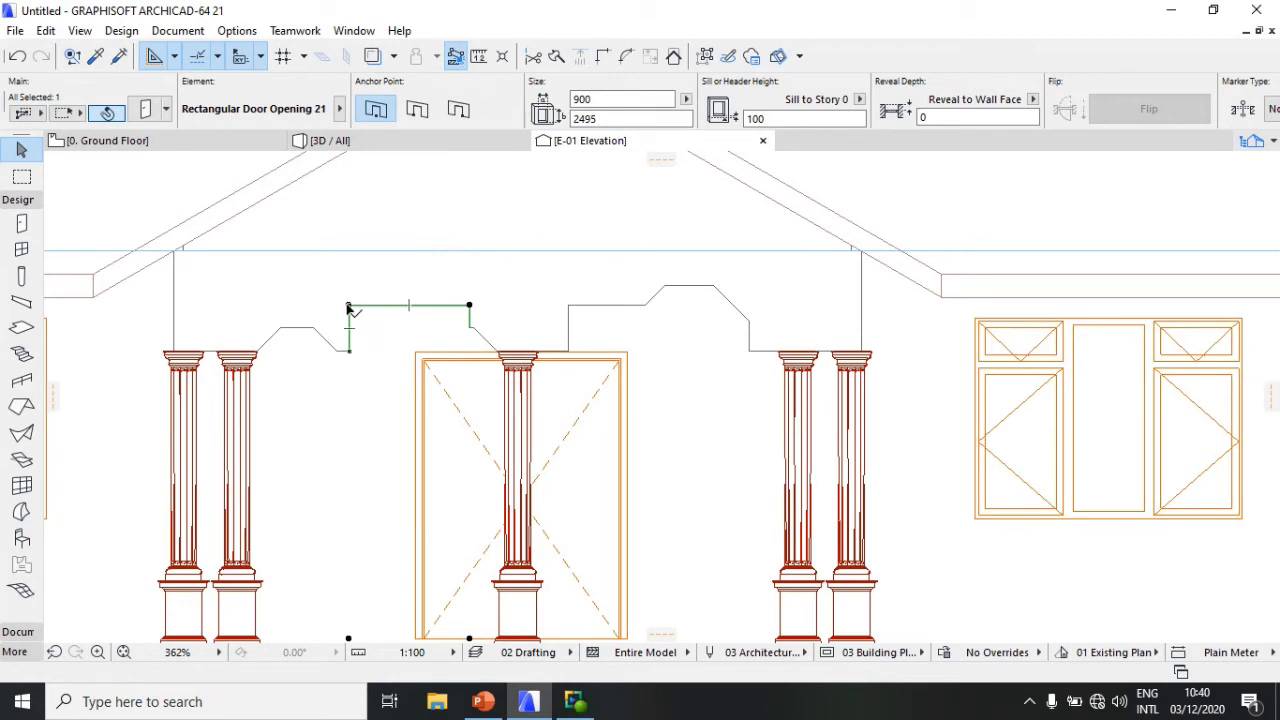
pyautogui.click(348, 308)
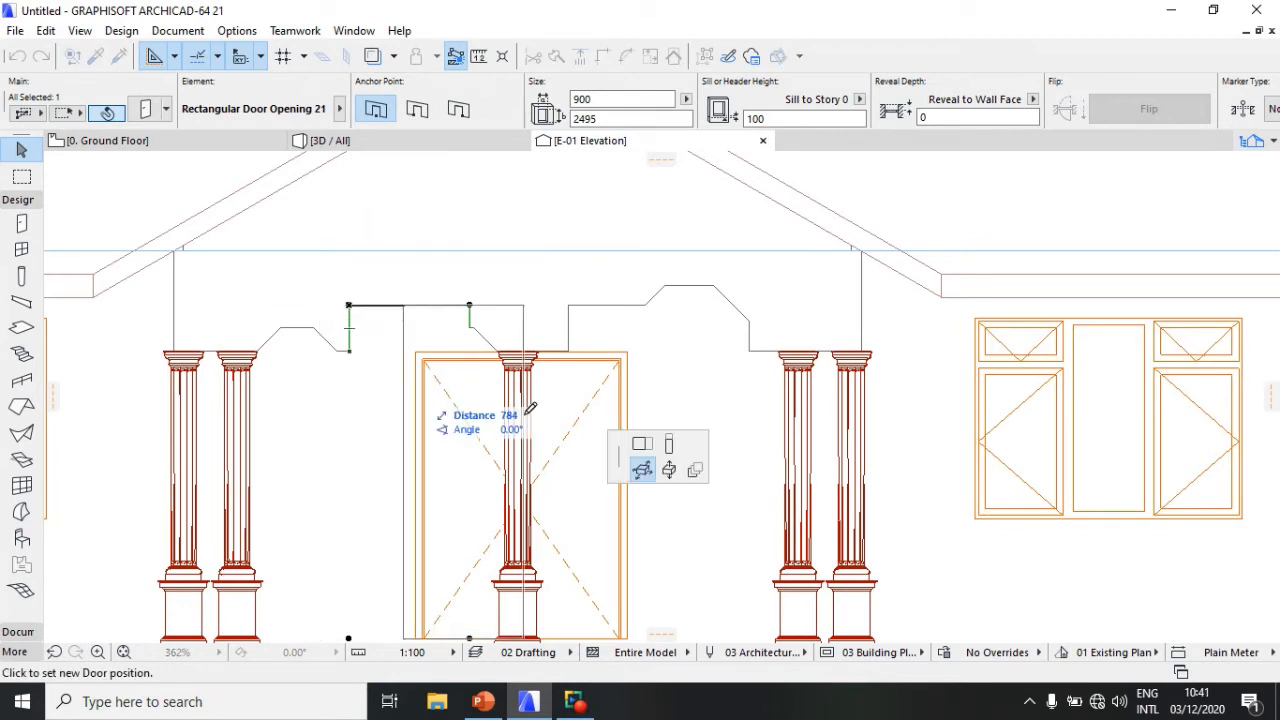
pyautogui.click(641, 443)
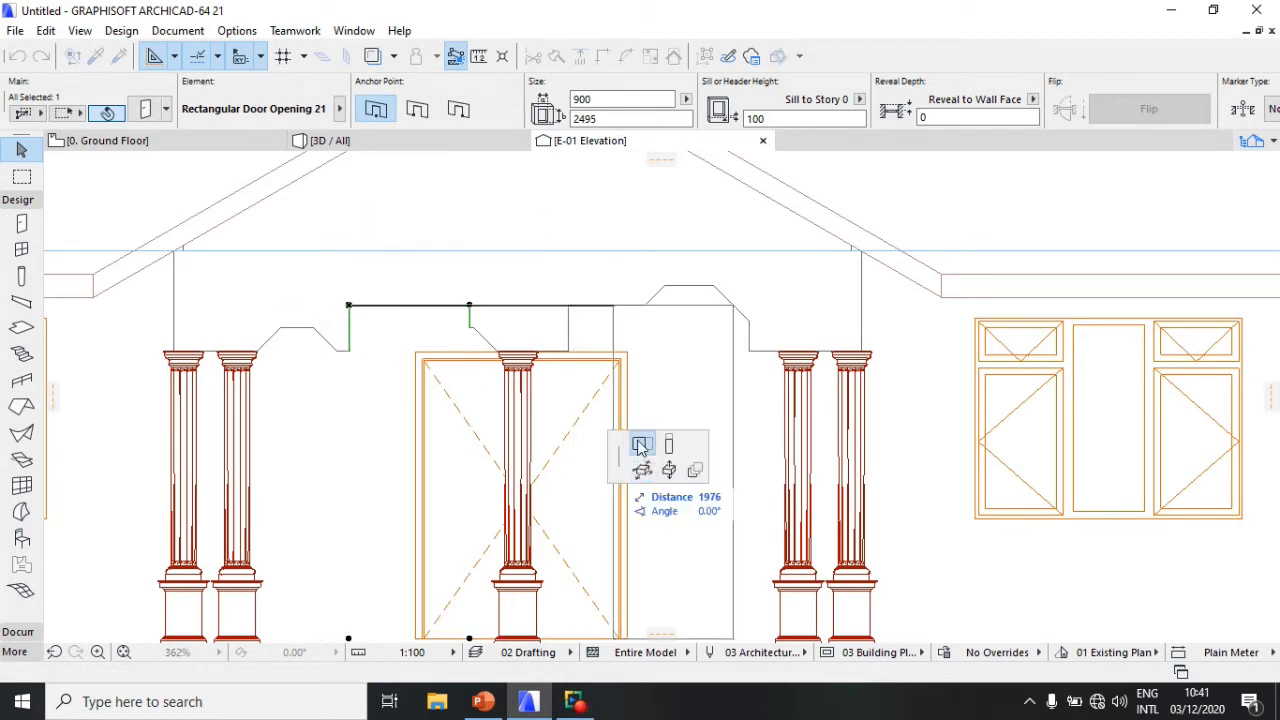
pyautogui.click(302, 326)
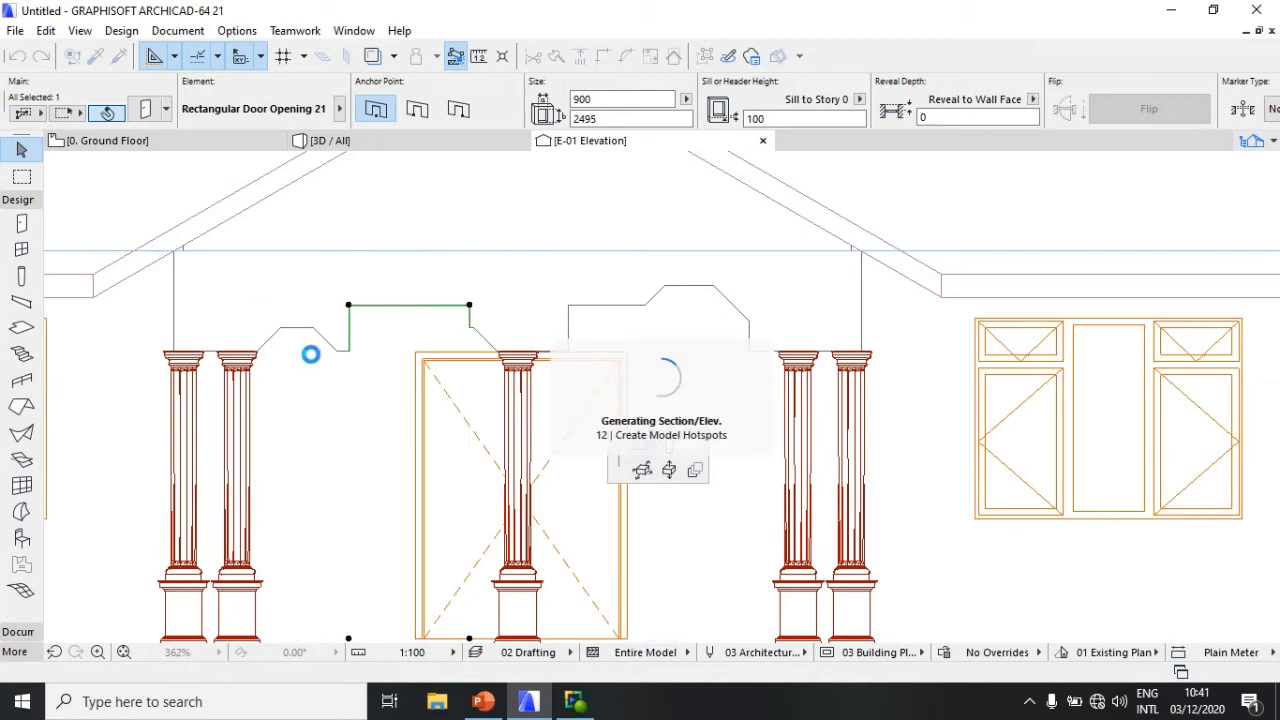
# Step: Stretch the right edge of the left bay's rectangular door opening to the adjacent octagonal opening's top edge, making it 1185 mm wide
pyautogui.click(469, 306)
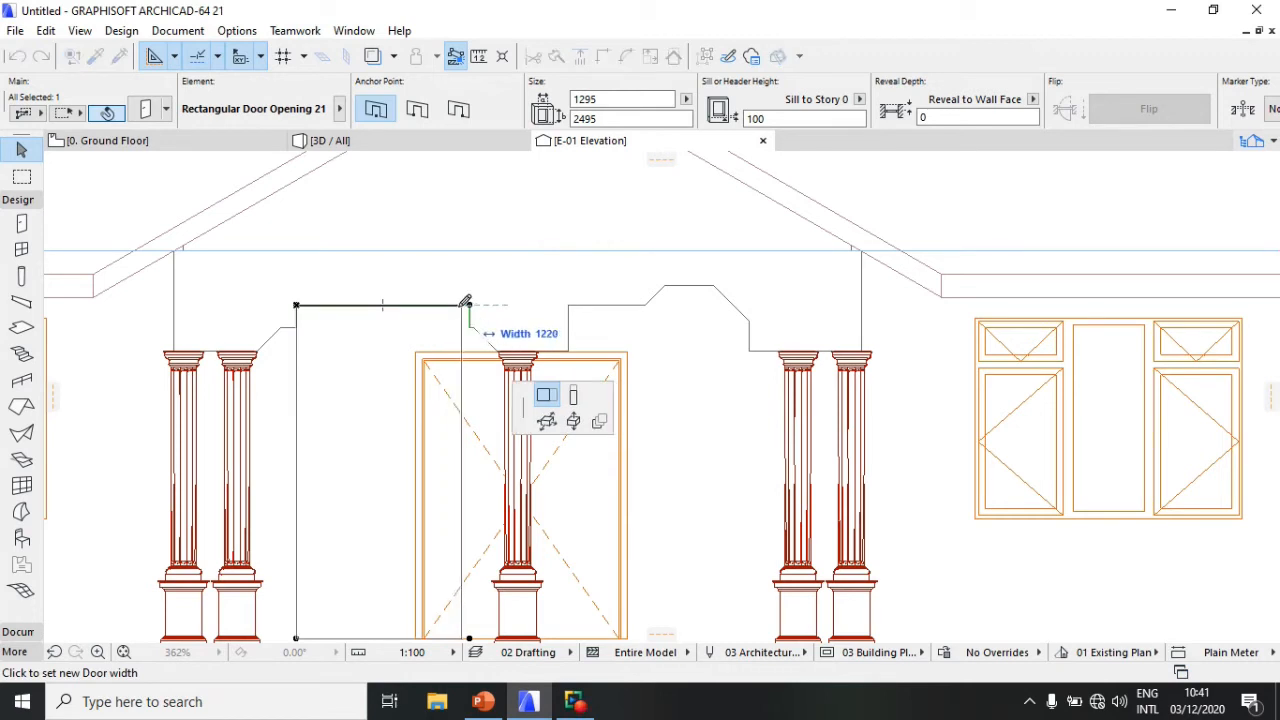
pyautogui.click(456, 303)
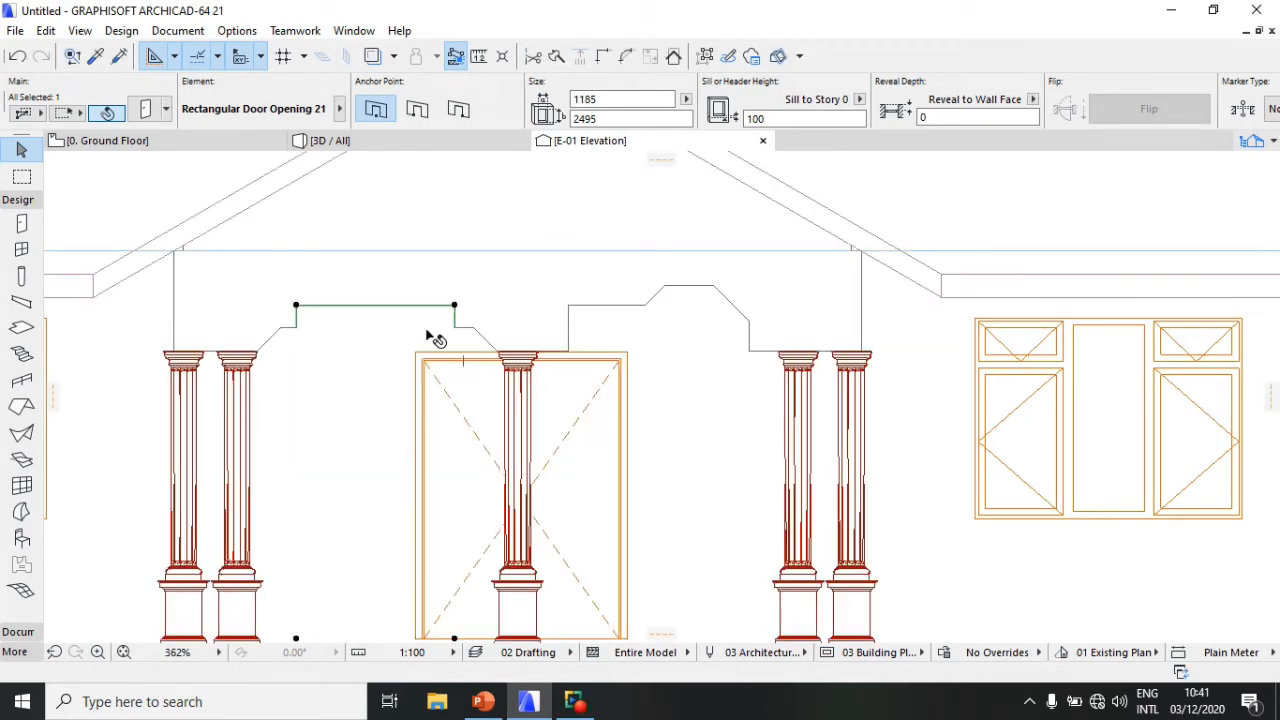
pyautogui.scroll(-5, 426, 345)
pyautogui.scroll(2, 420, 354)
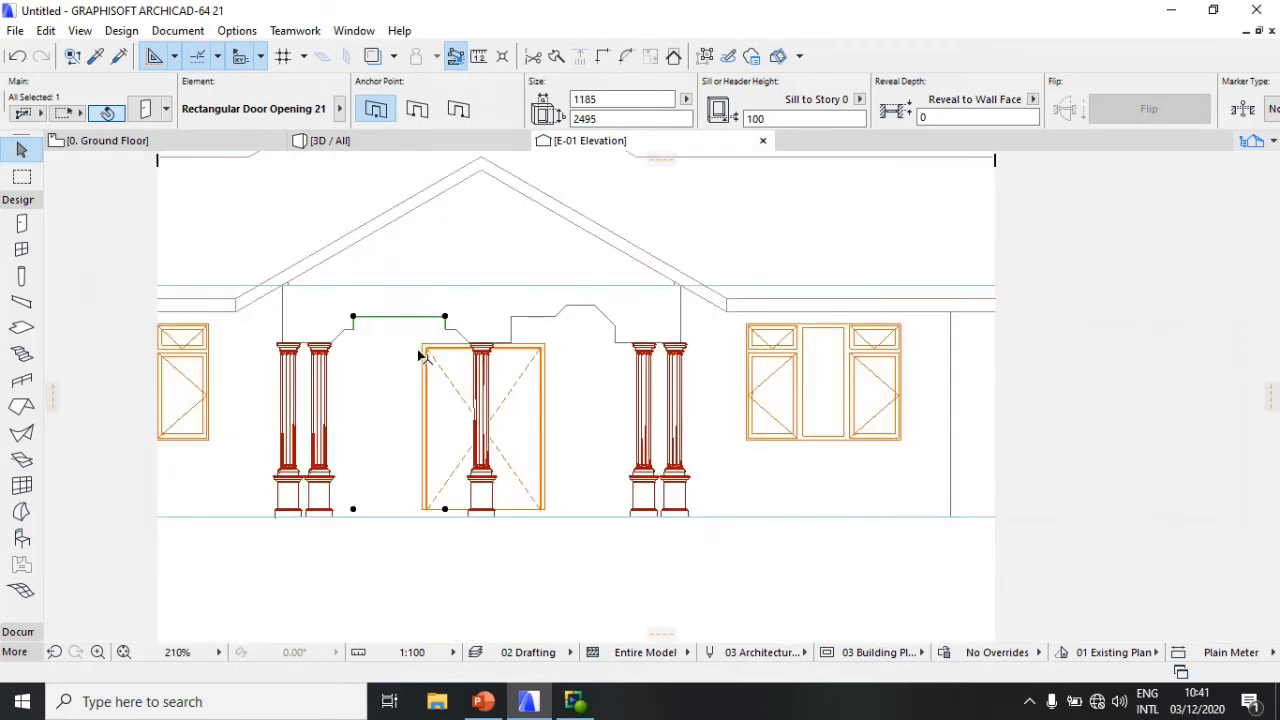
pyautogui.scroll(3, 420, 354)
pyautogui.scroll(2, 514, 337)
pyautogui.scroll(-3, 514, 337)
pyautogui.scroll(2, 514, 337)
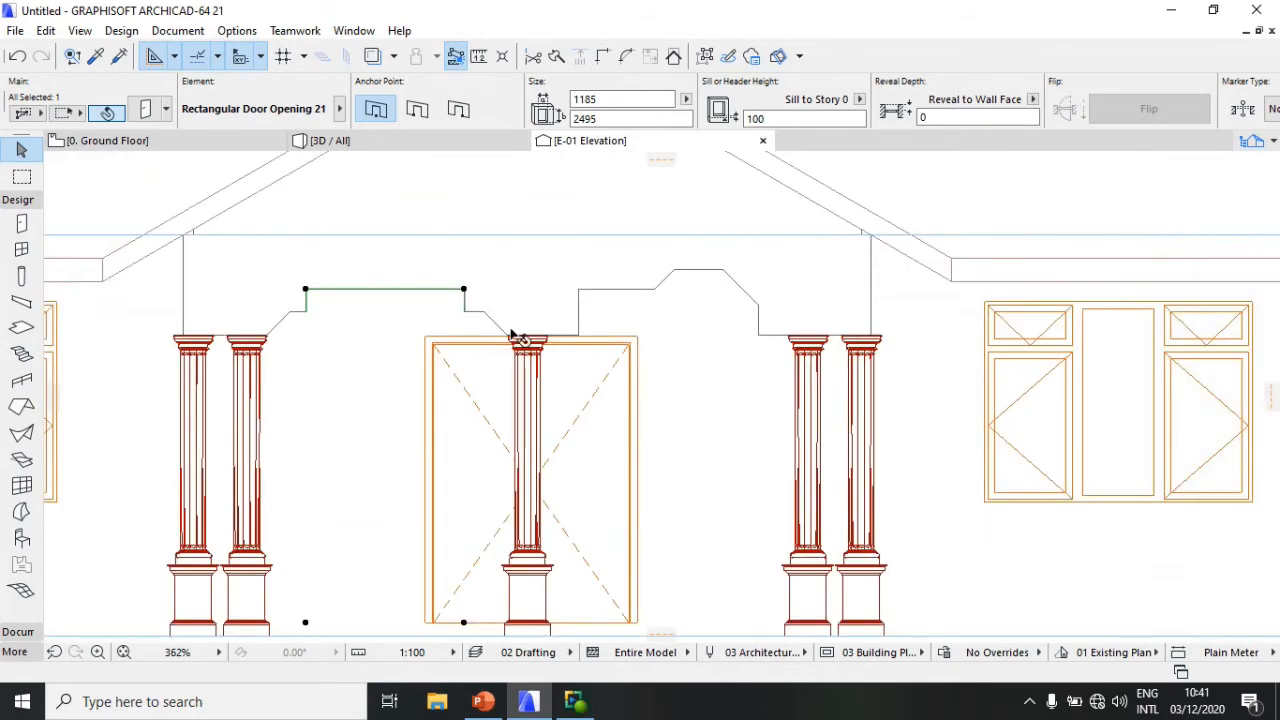
# Step: Set the size of the large octagonal window opening in the right-hand porch bay to 600 mm
pyautogui.scroll(-3, 322, 358)
pyautogui.scroll(3, 545, 332)
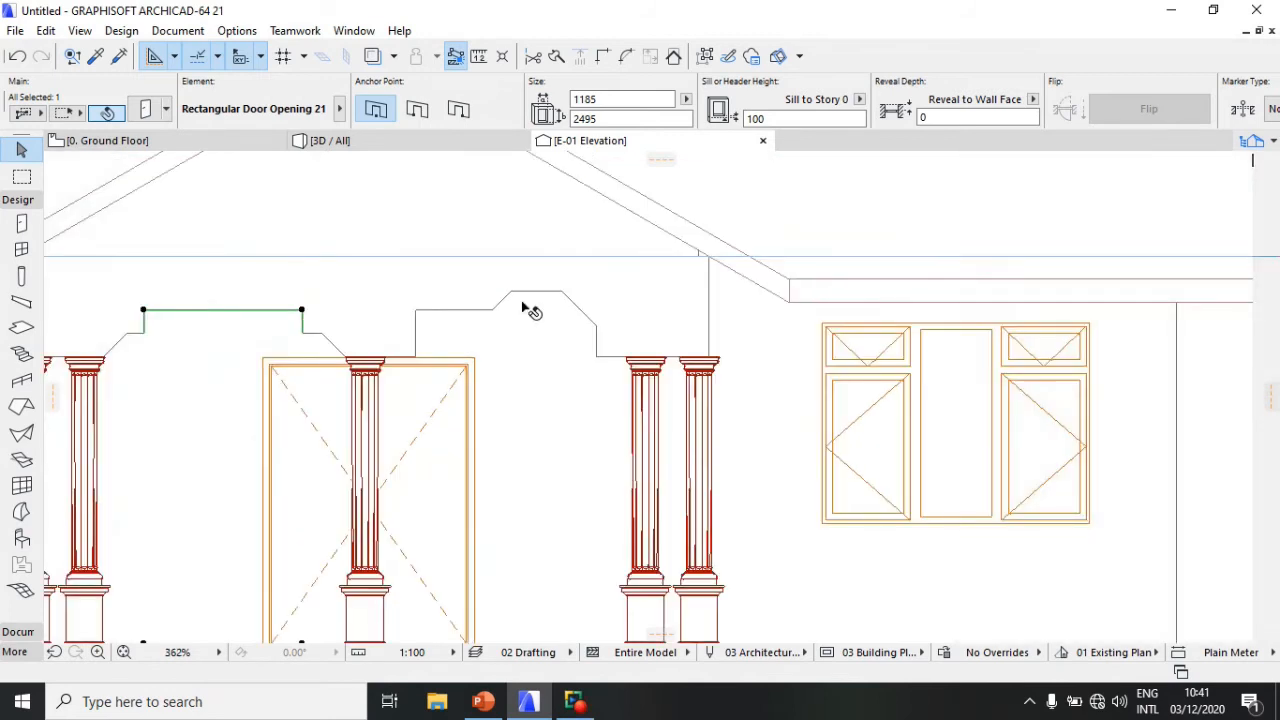
pyautogui.click(522, 306)
pyautogui.press('Delete')
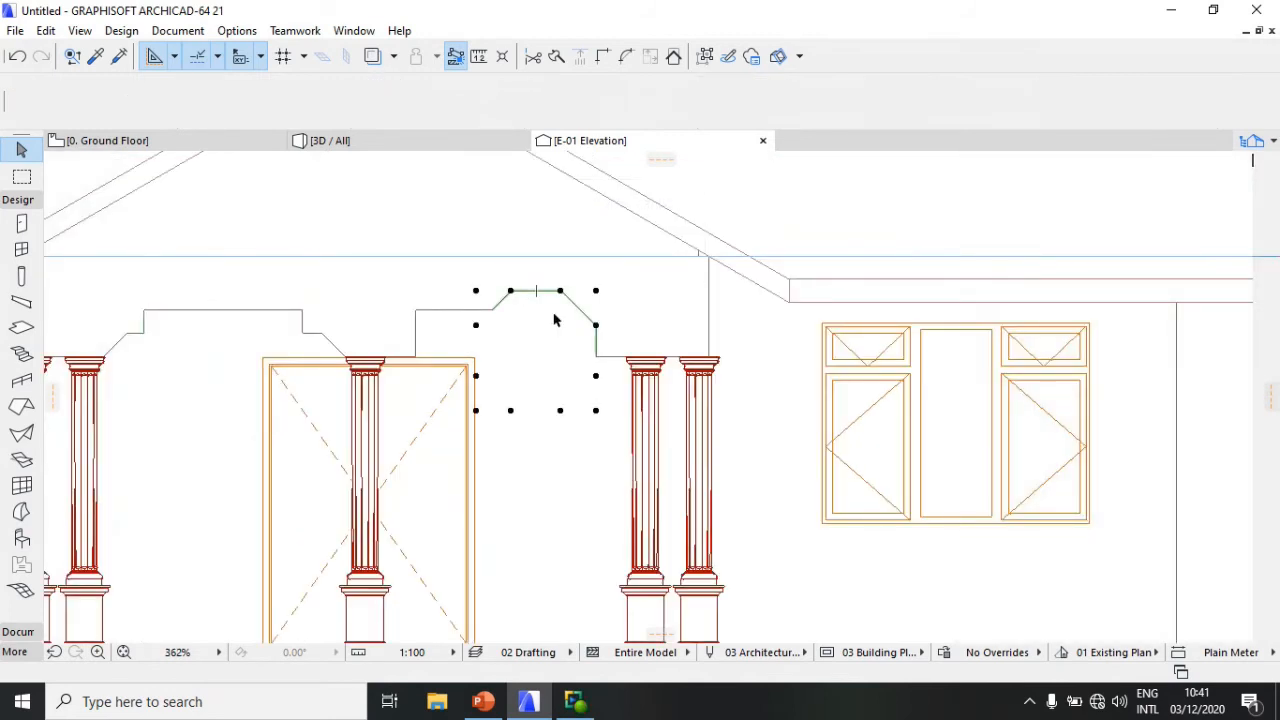
pyautogui.click(620, 99)
pyautogui.write('+6')
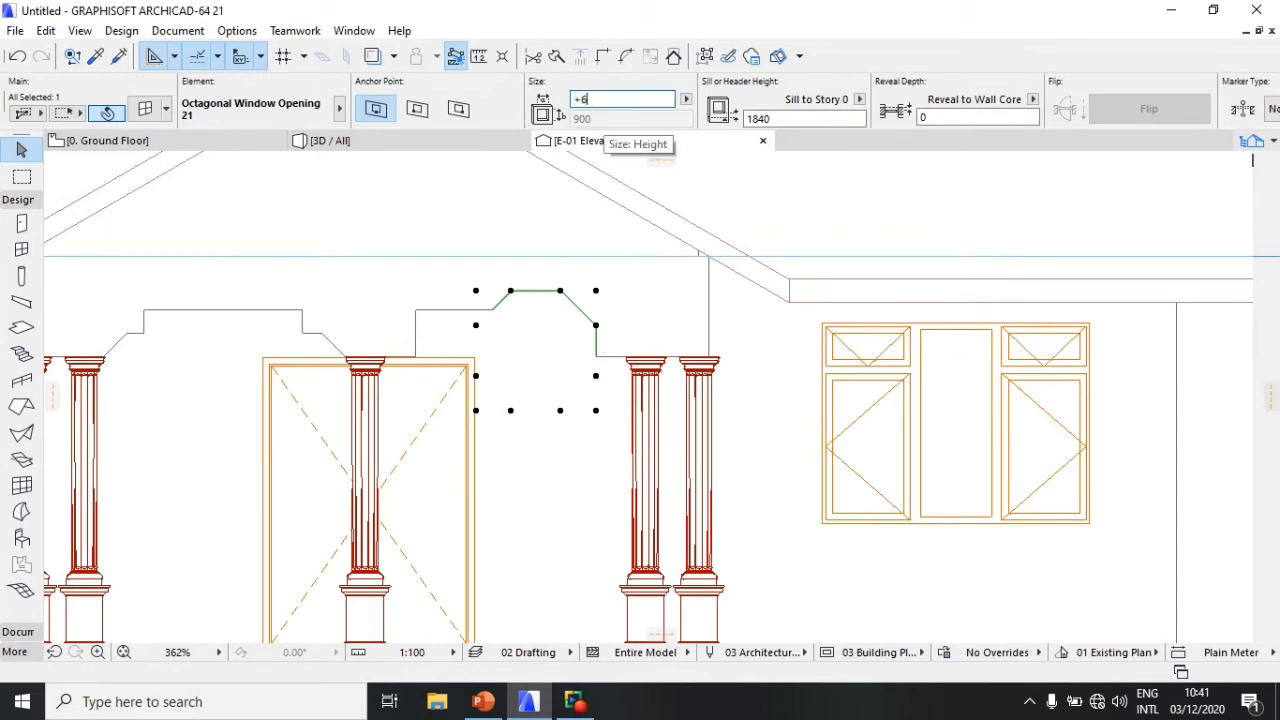
pyautogui.press('Return')
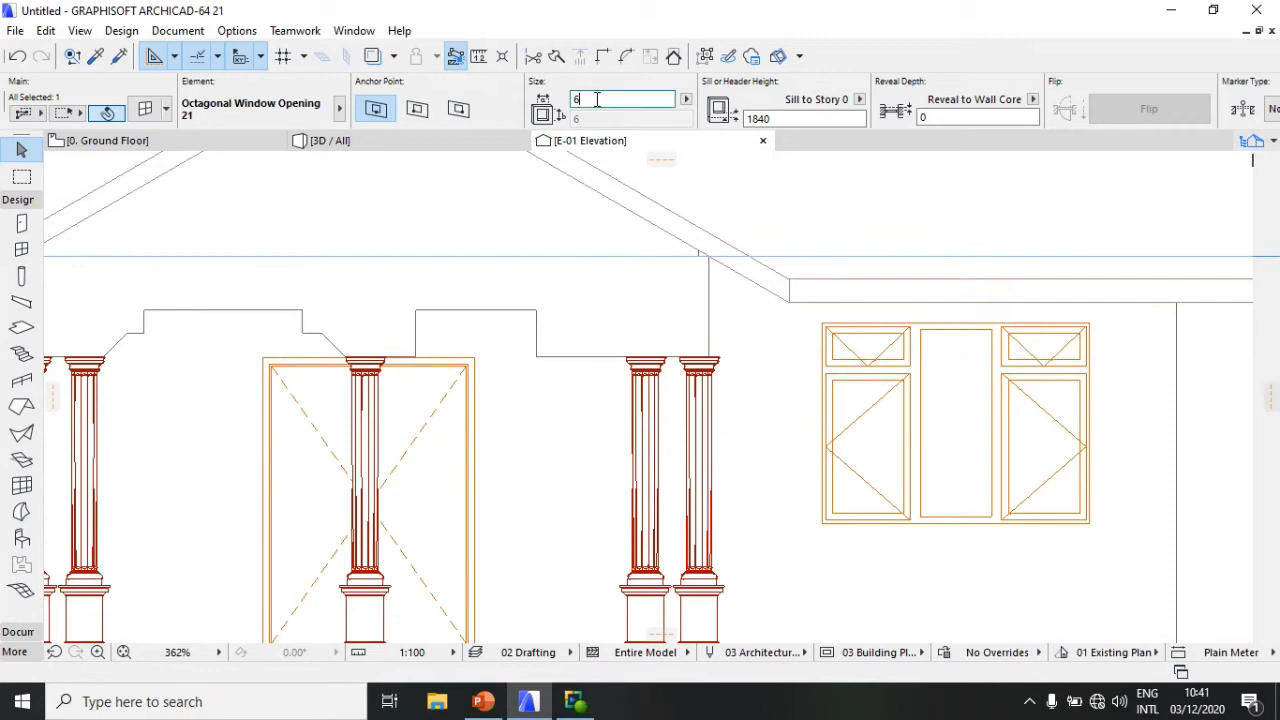
pyautogui.click(597, 99)
pyautogui.write('00')
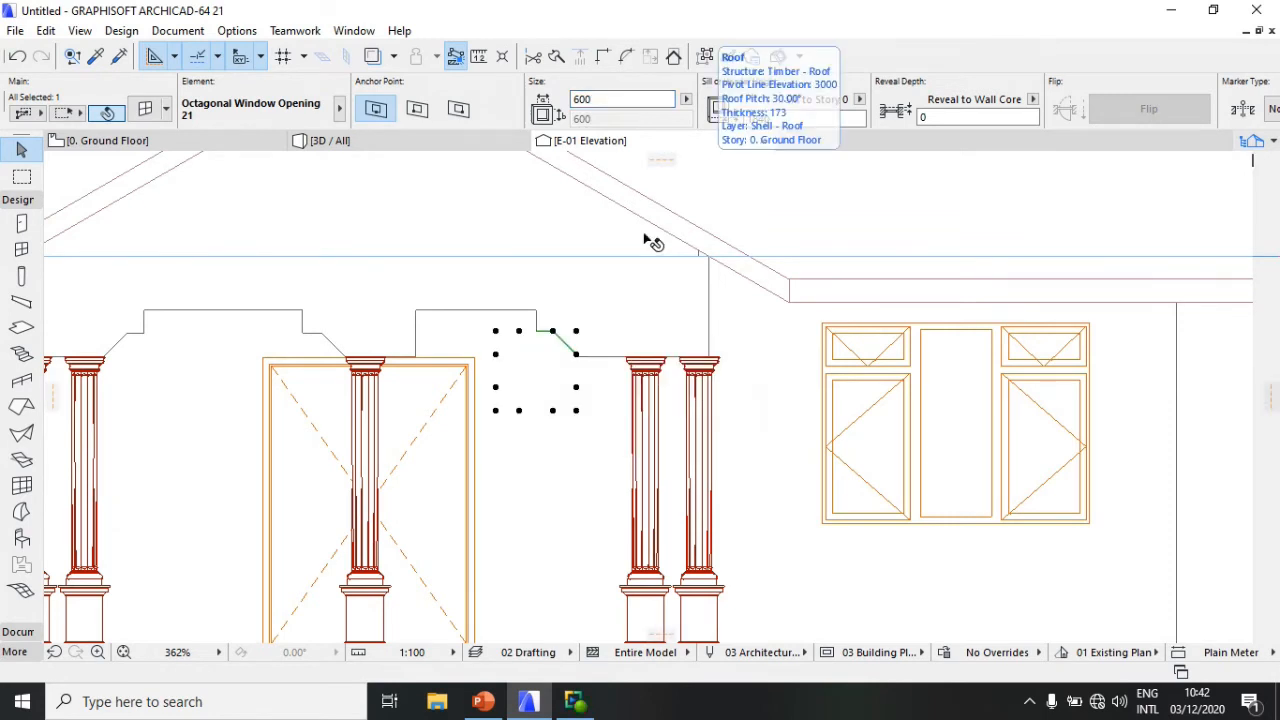
pyautogui.scroll(3, 563, 355)
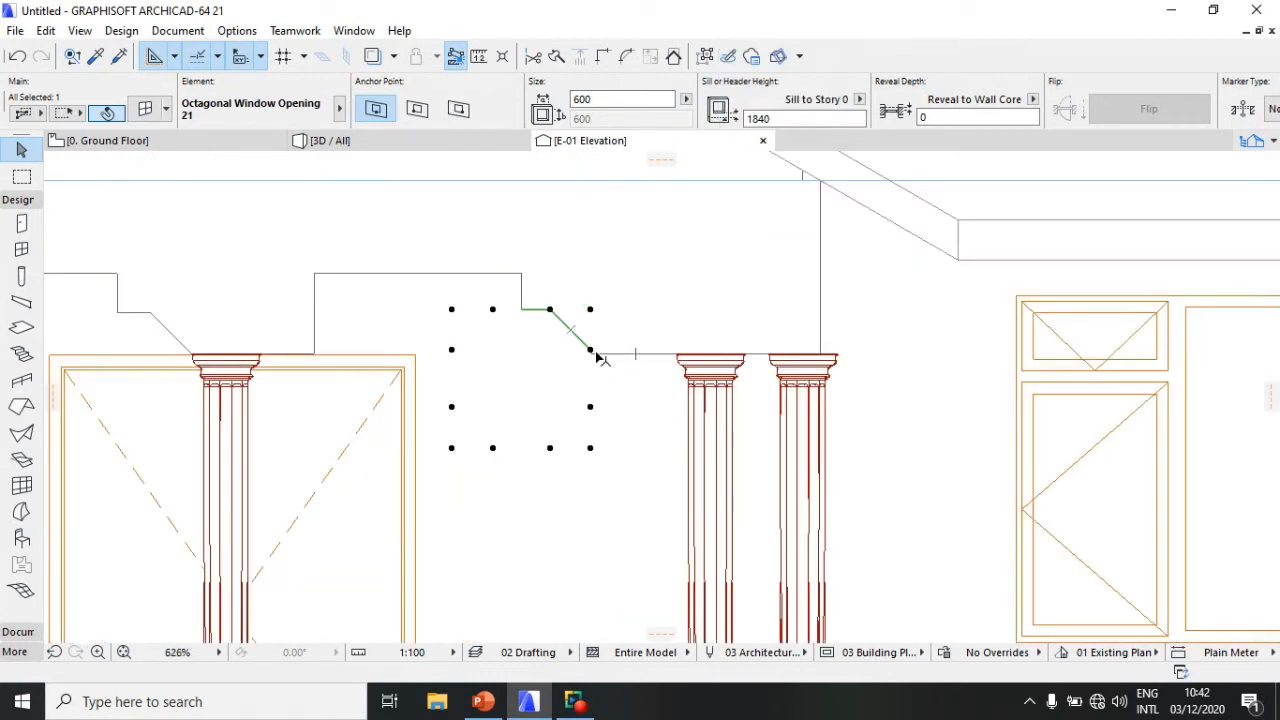
pyautogui.hotkey('ctrl', 'd')
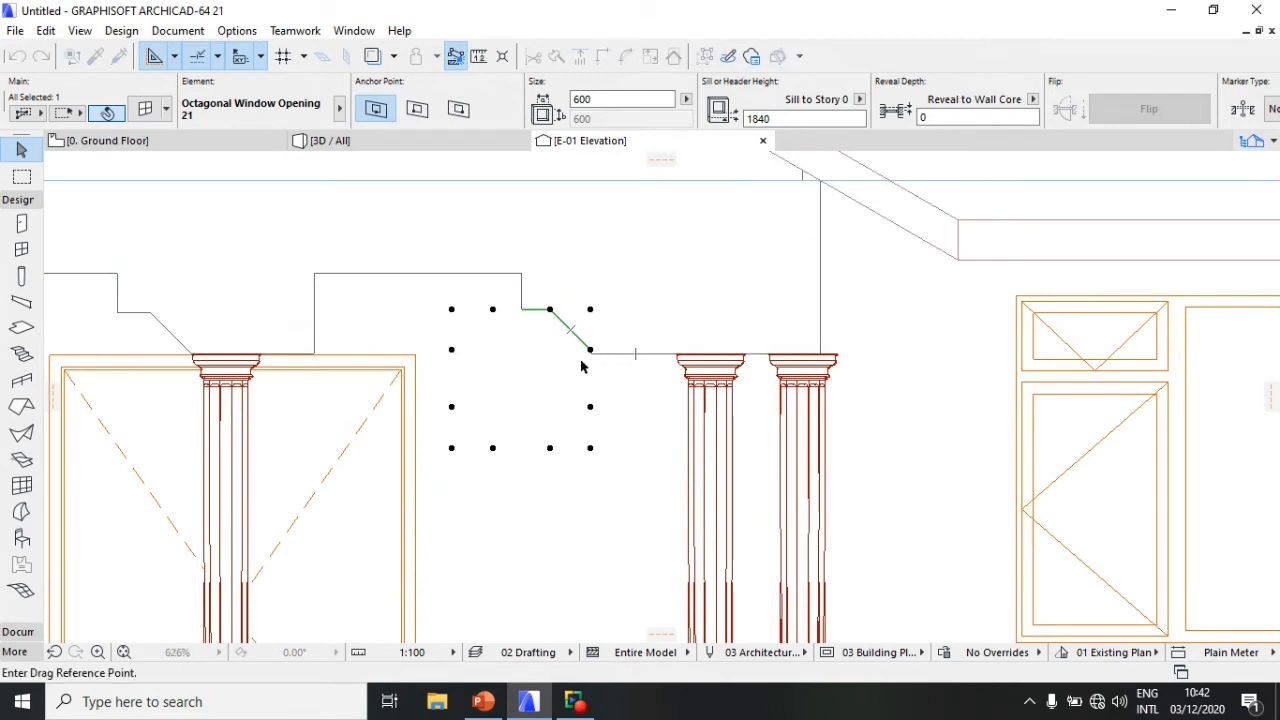
pyautogui.click(590, 350)
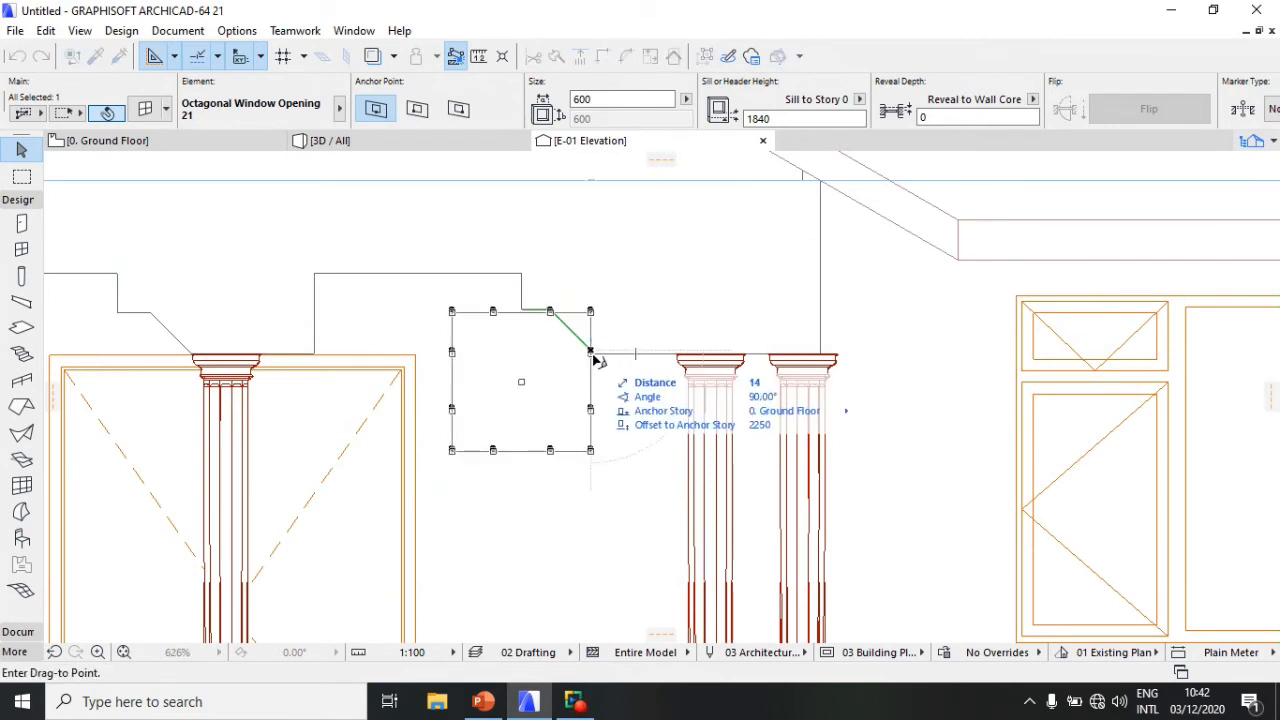
pyautogui.press('Escape')
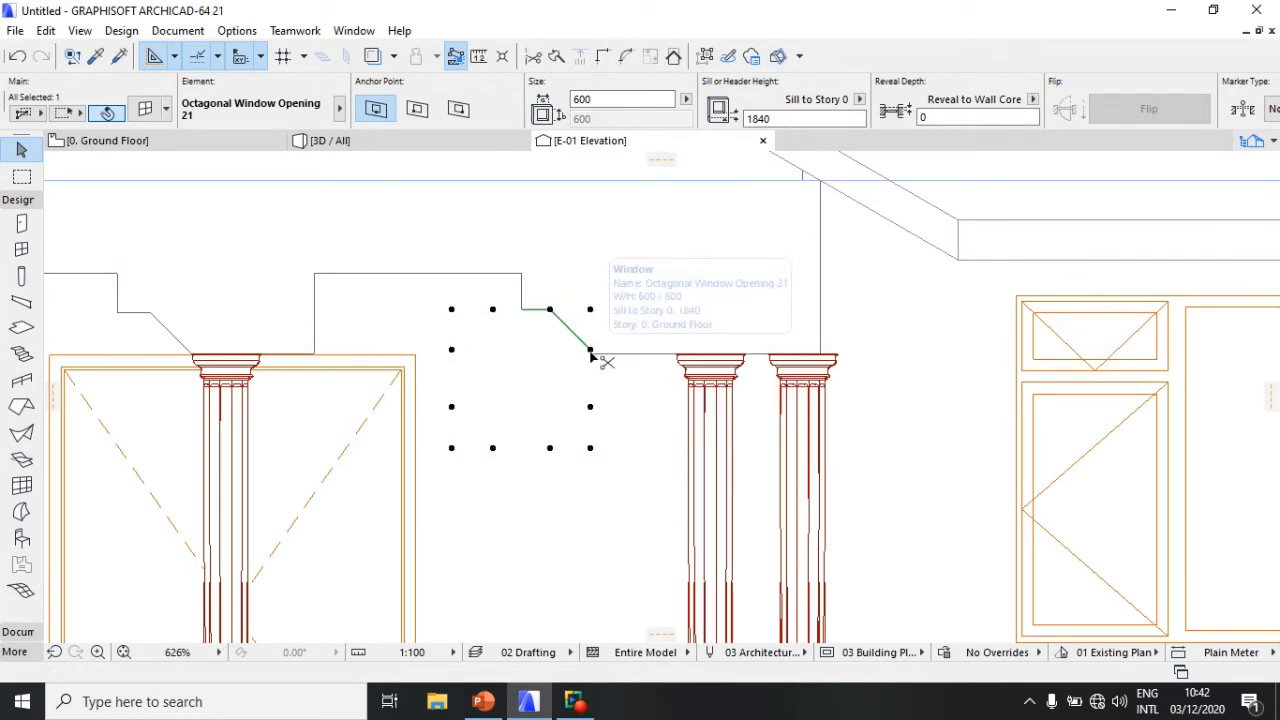
# Step: Drag the resized octagonal opening about 368 mm so its right-hand vertex meets the upper-left capital corner of the right-hand column pair
pyautogui.hotkey('ctrl', 'd')
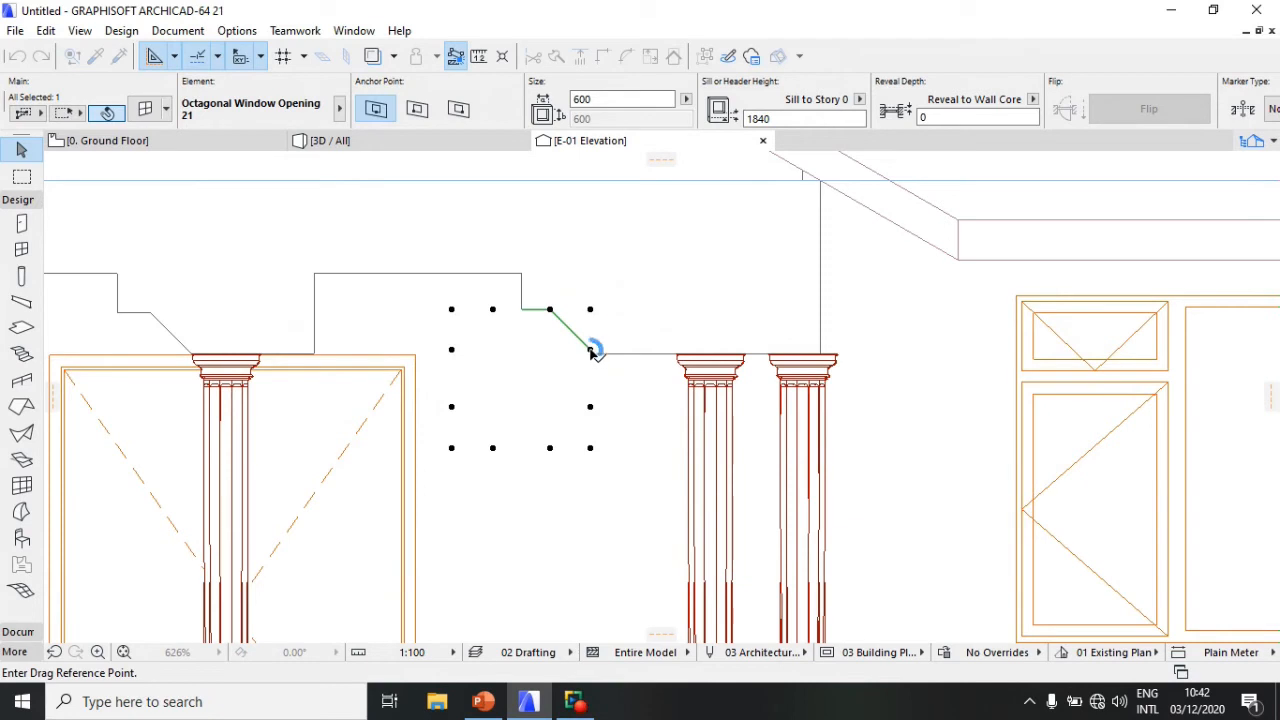
pyautogui.click(590, 350)
pyautogui.scroll(6, 676, 357)
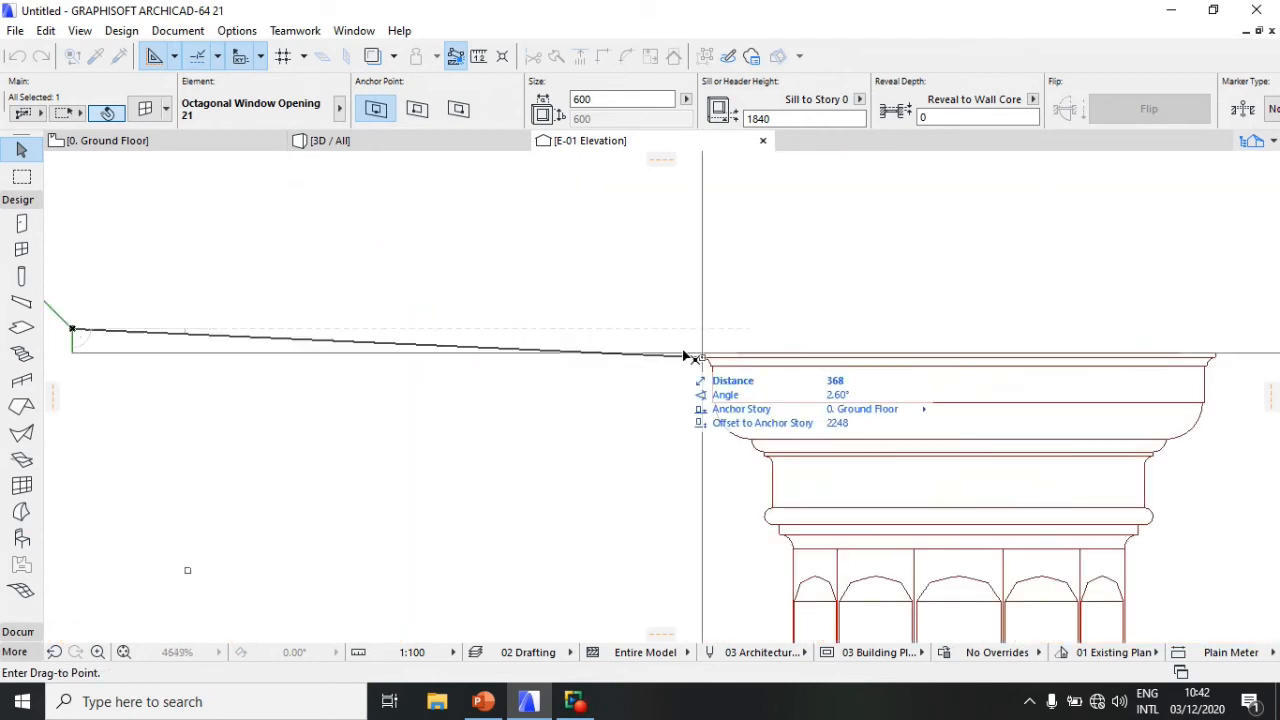
pyautogui.scroll(3, 688, 356)
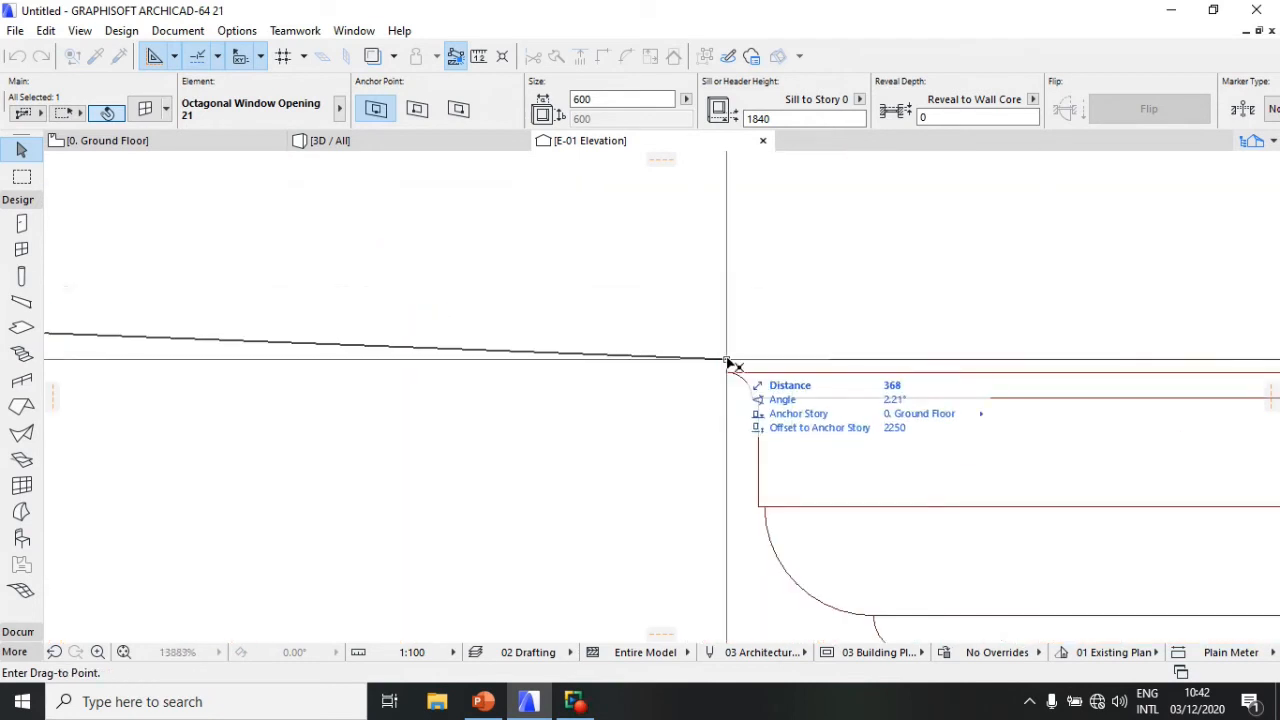
pyautogui.click(727, 360)
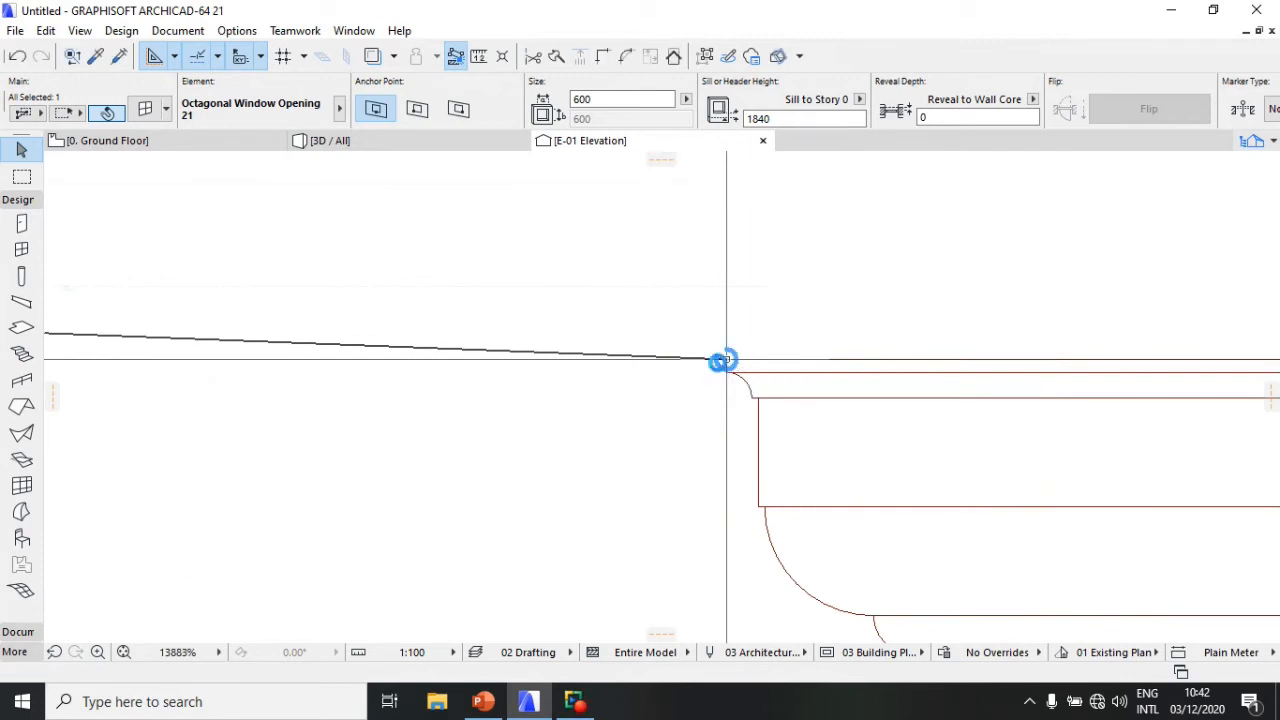
pyautogui.click(722, 361)
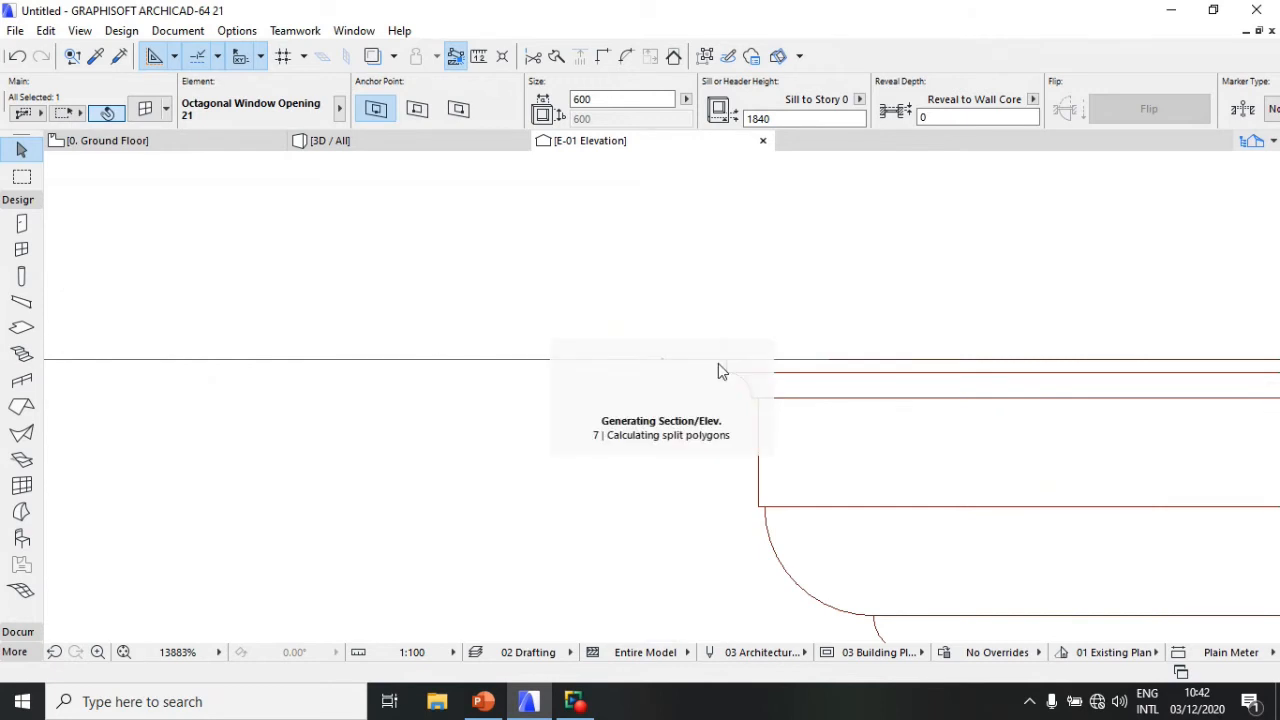
pyautogui.scroll(-2, 720, 378)
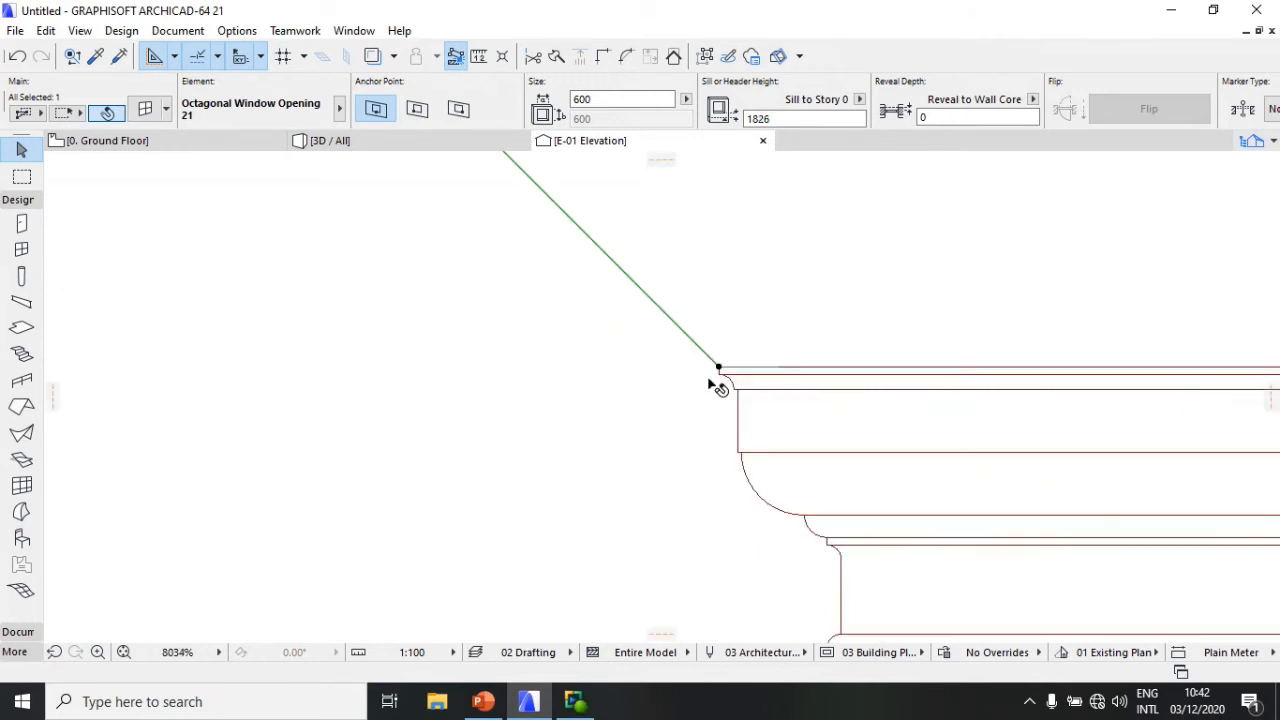
# Step: Drag a copy of the right bay's octagonal opening by its left-hand vertex to the centre column's upper-right capital corner
pyautogui.scroll(-10, 718, 385)
pyautogui.scroll(3, 700, 392)
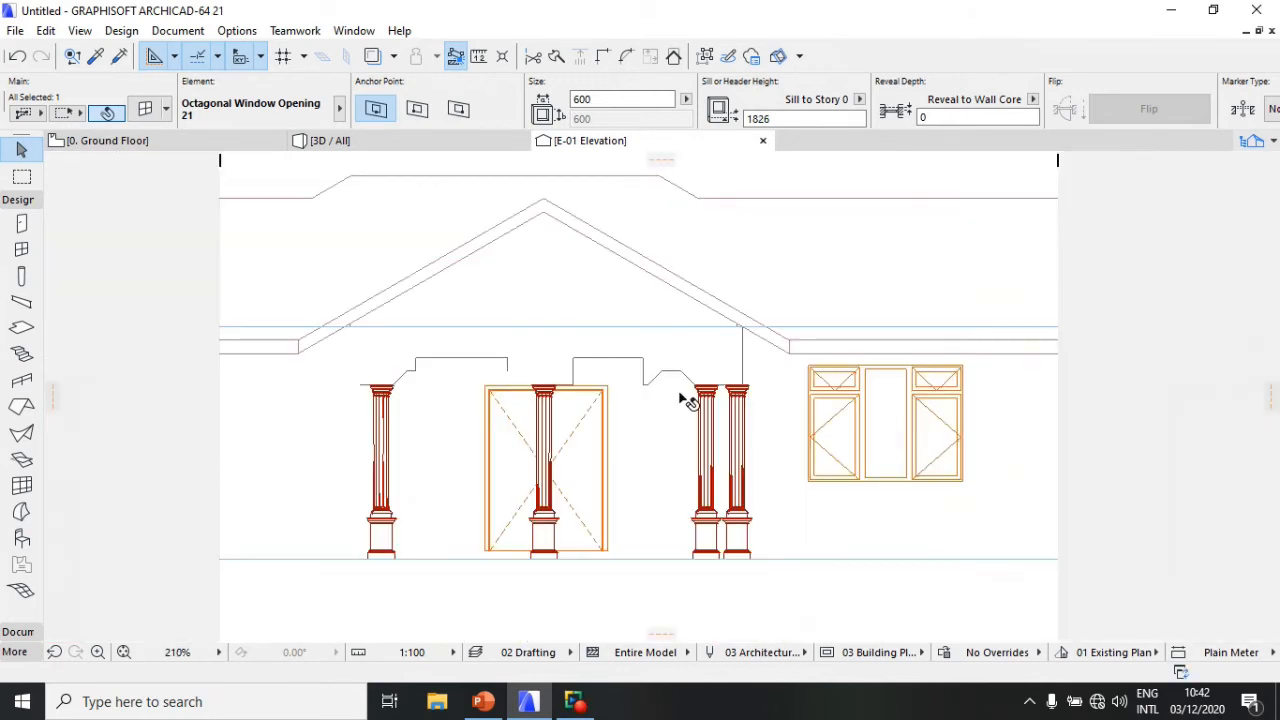
pyautogui.scroll(3, 623, 403)
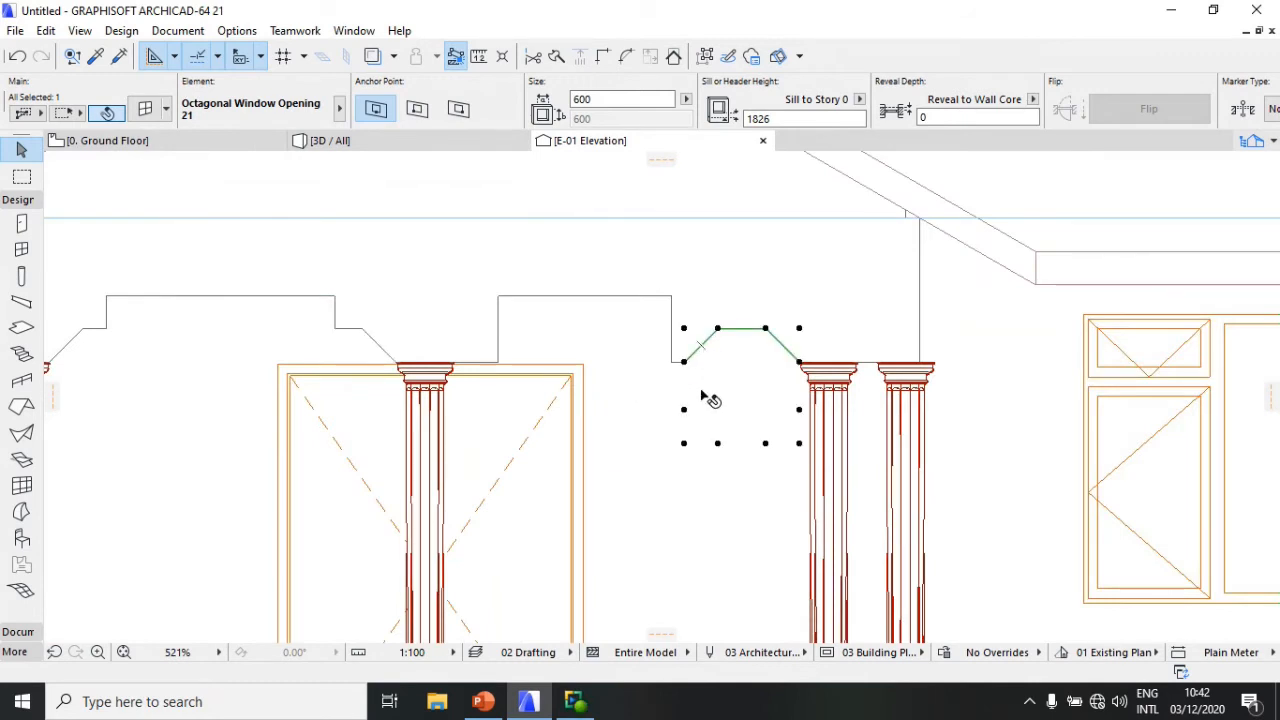
pyautogui.hotkey('ctrl', 'shift', 'd')
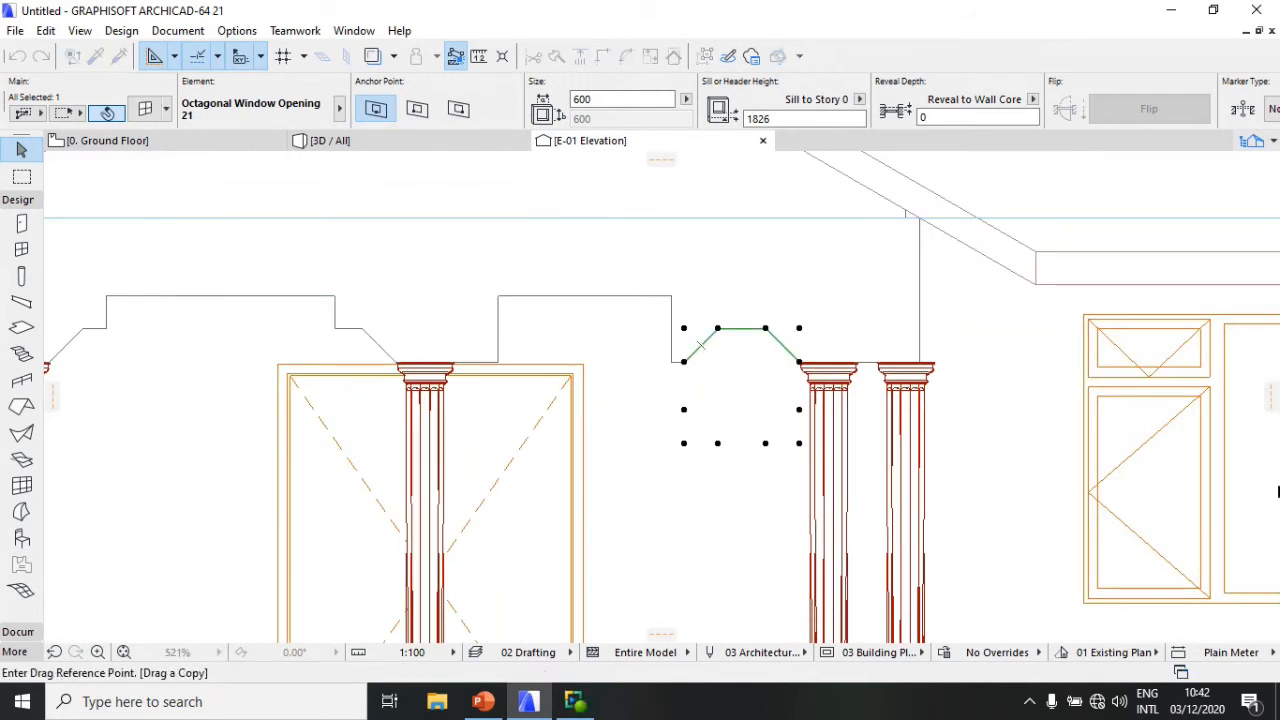
pyautogui.click(684, 363)
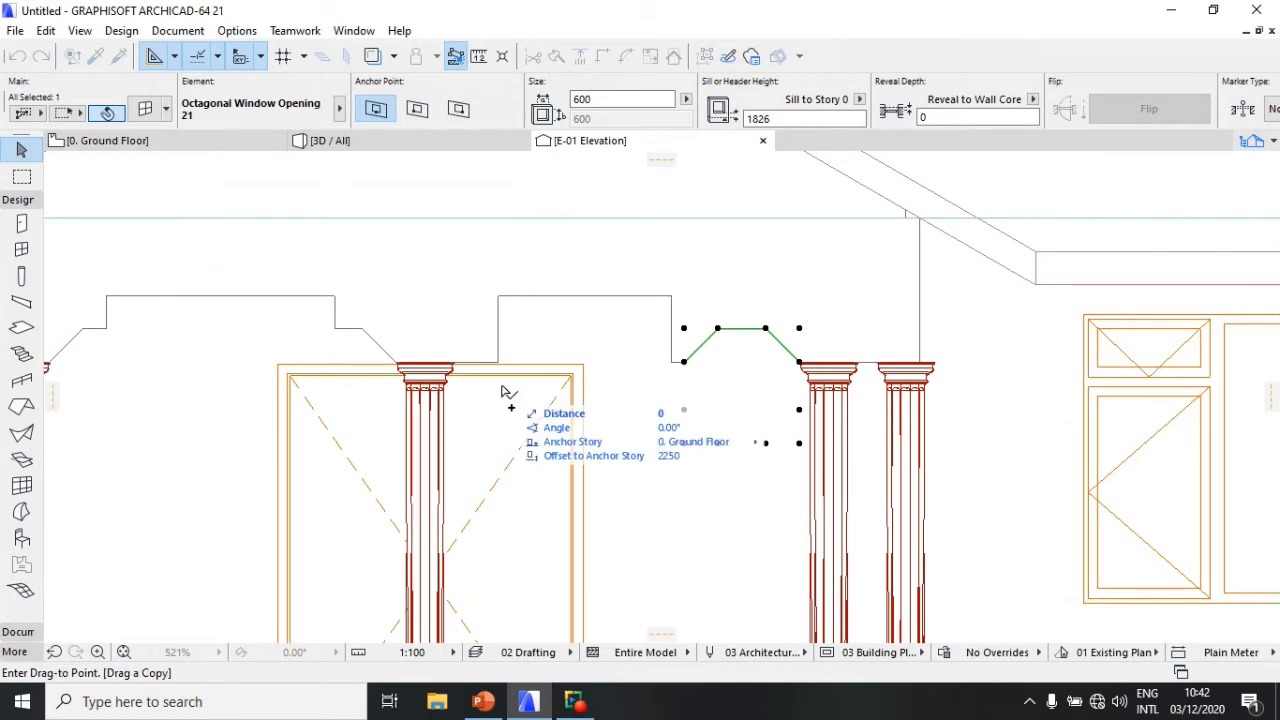
pyautogui.scroll(10, 451, 363)
pyautogui.scroll(3, 490, 360)
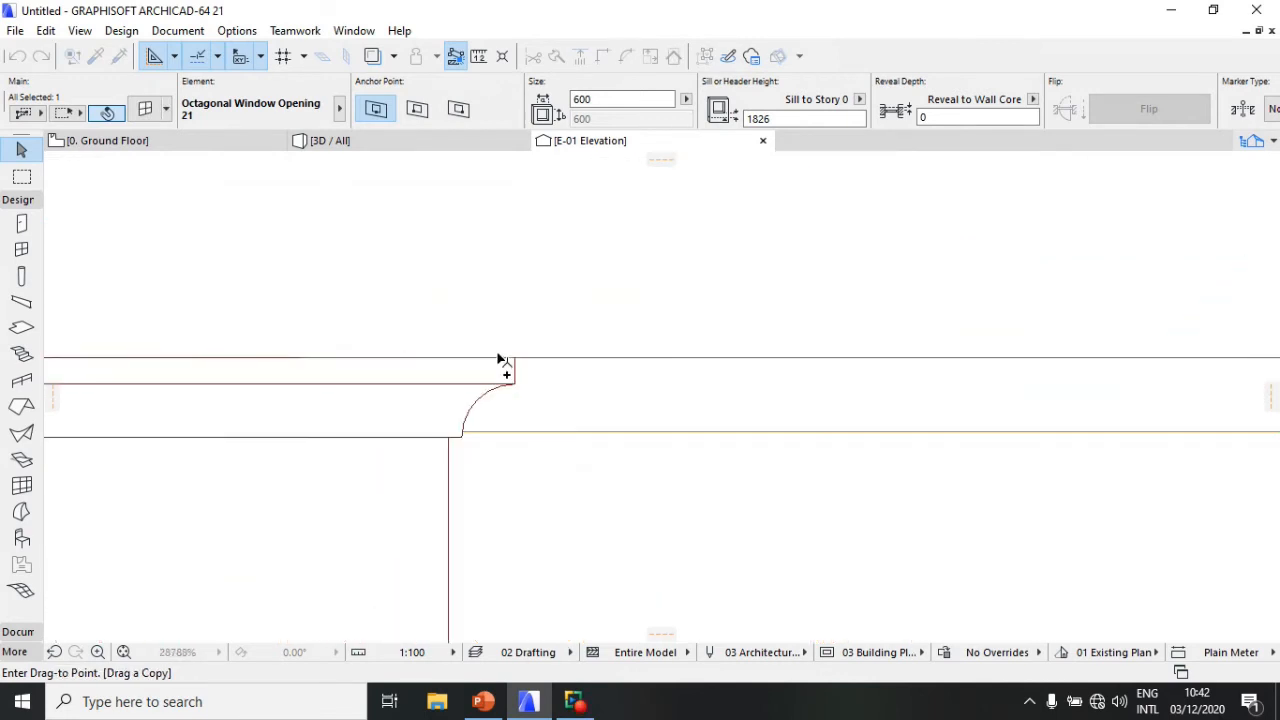
# Step: Place the copy of the octagonal window opening at the upper right corner of the middle column's capital
pyautogui.click(515, 358)
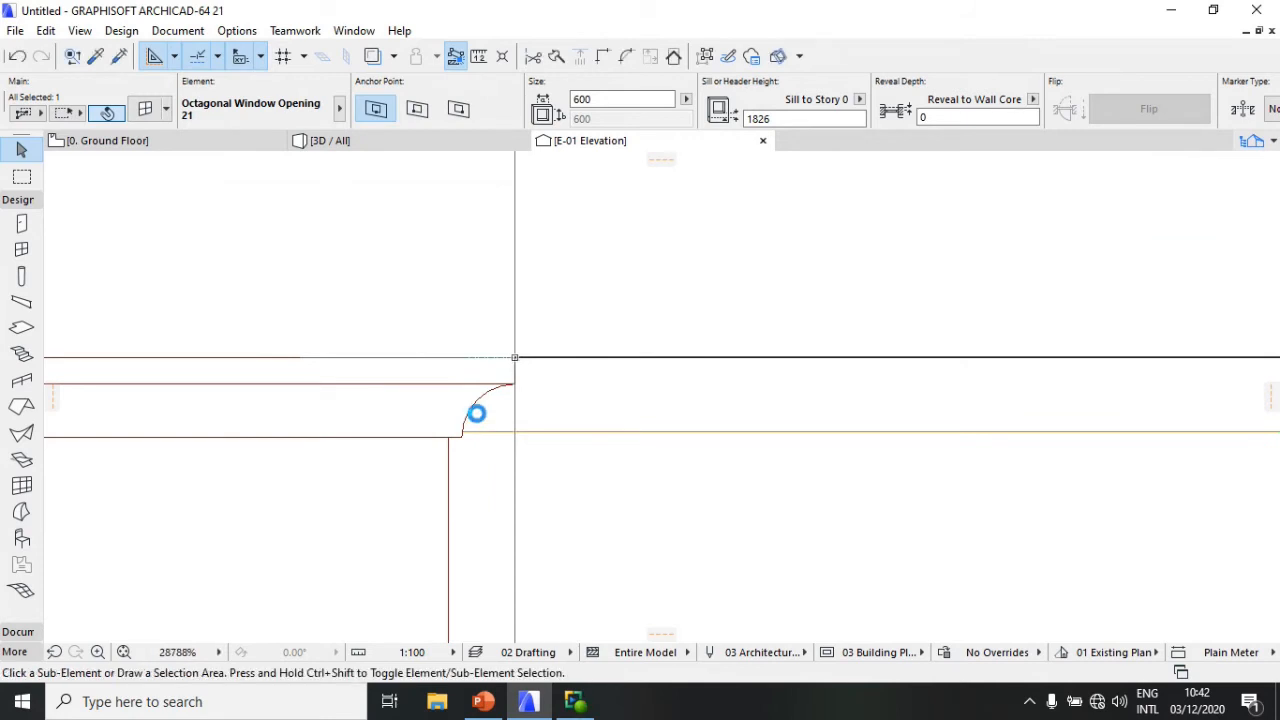
pyautogui.scroll(-10, 480, 410)
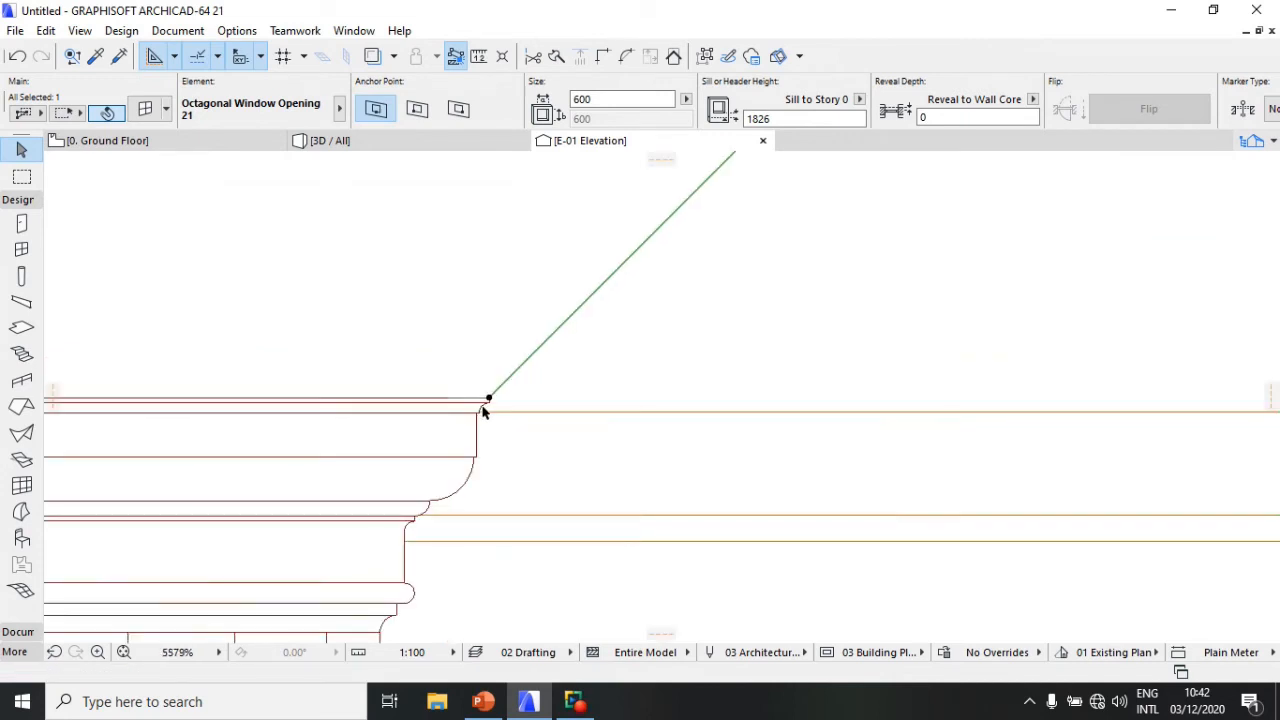
pyautogui.scroll(-2, 705, 392)
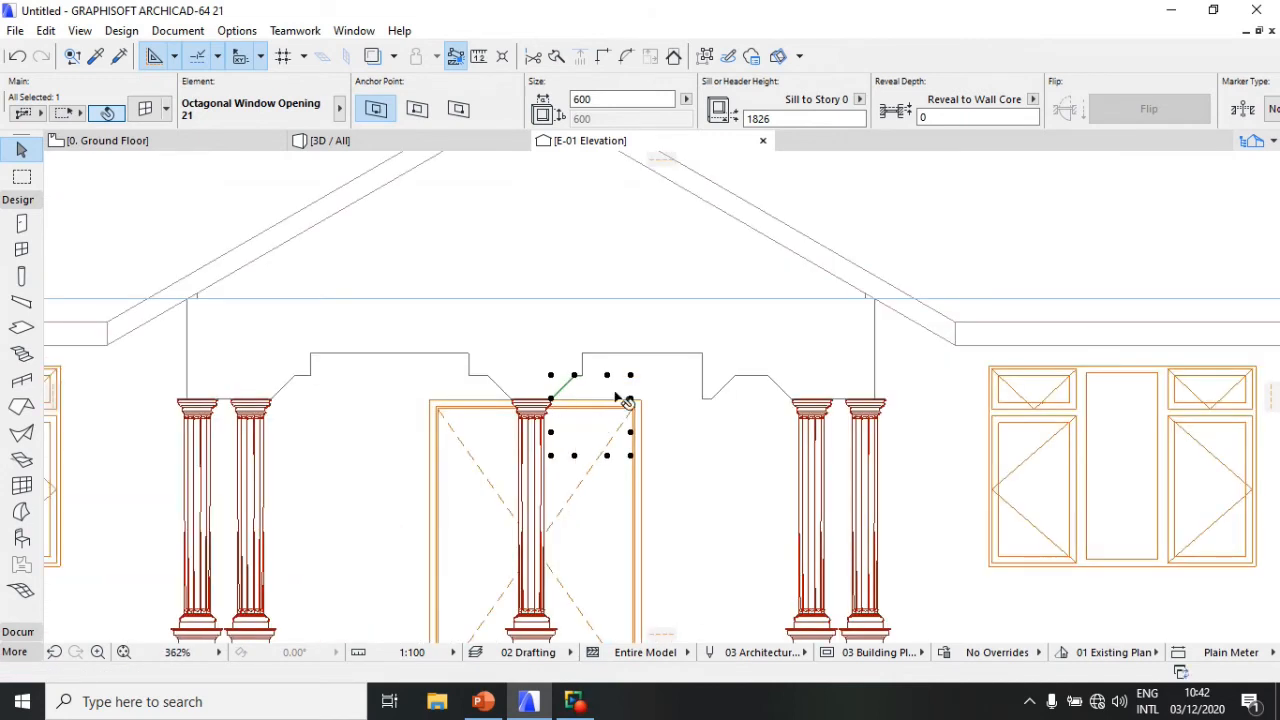
# Step: Pull in the left edge of the rectangular door opening right of the middle column, and extend its right edge to a width of 1228
pyautogui.scroll(4, 660, 378)
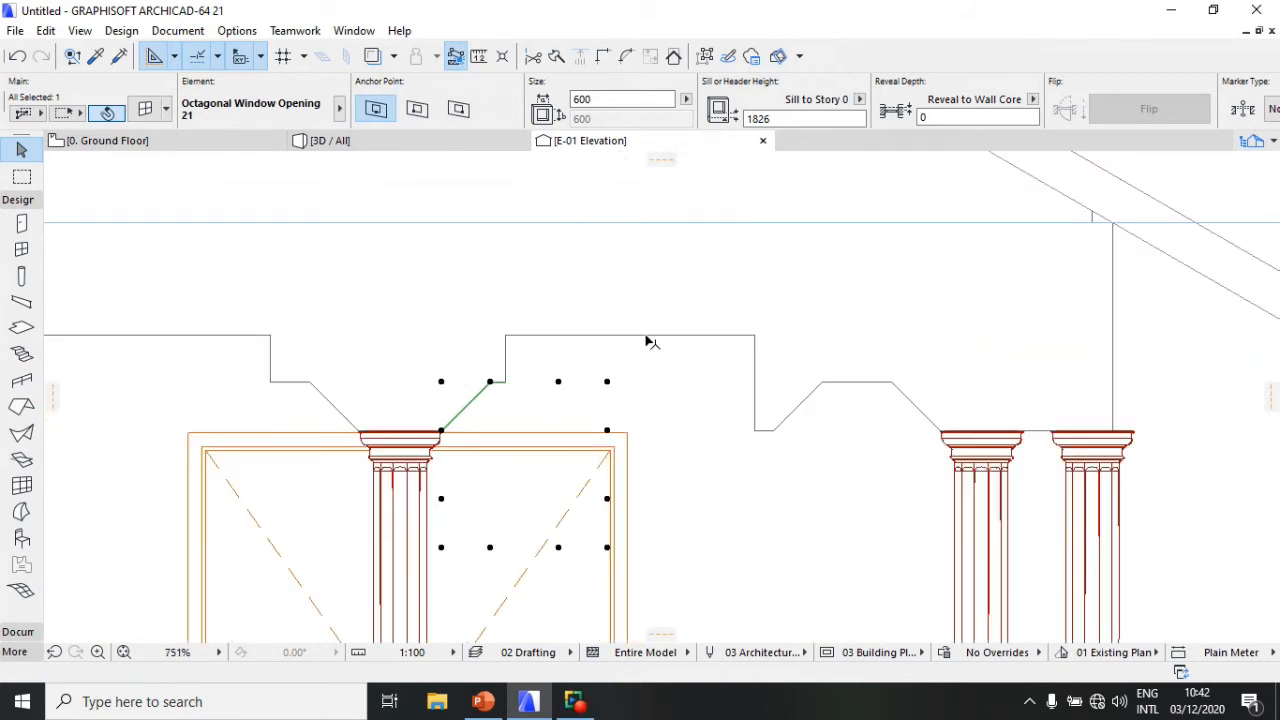
pyautogui.click(646, 338)
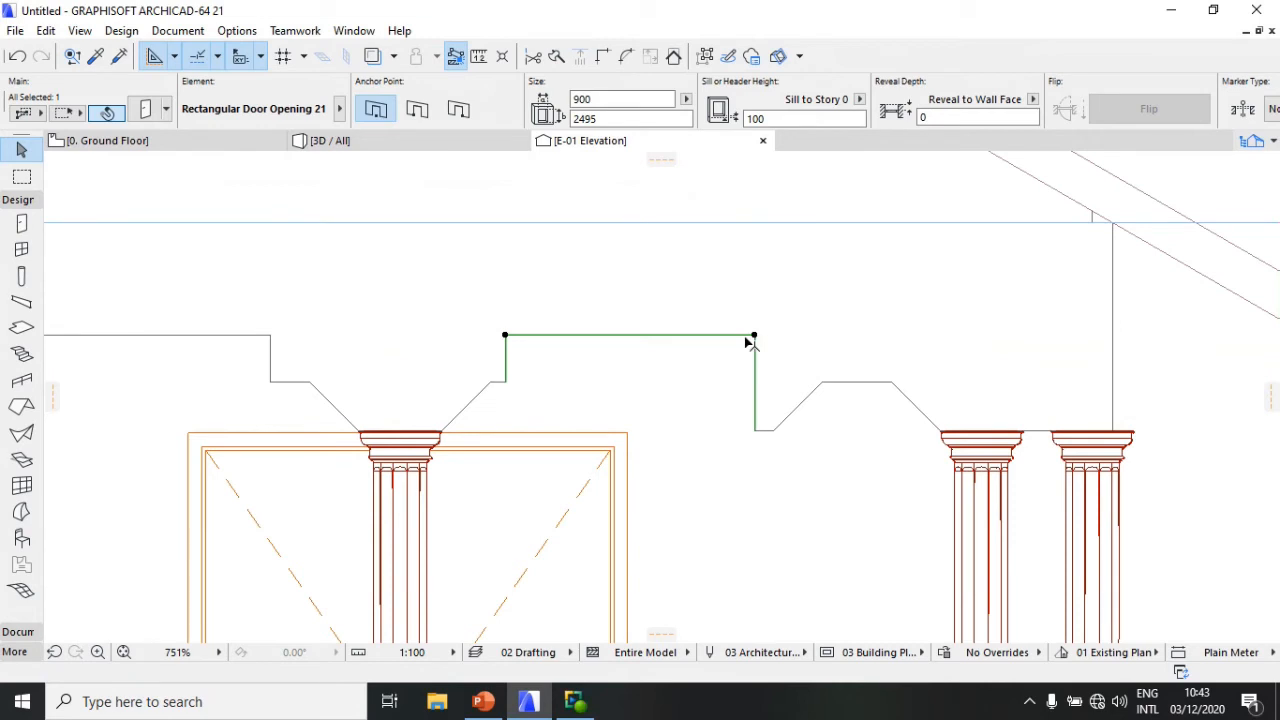
pyautogui.click(530, 337)
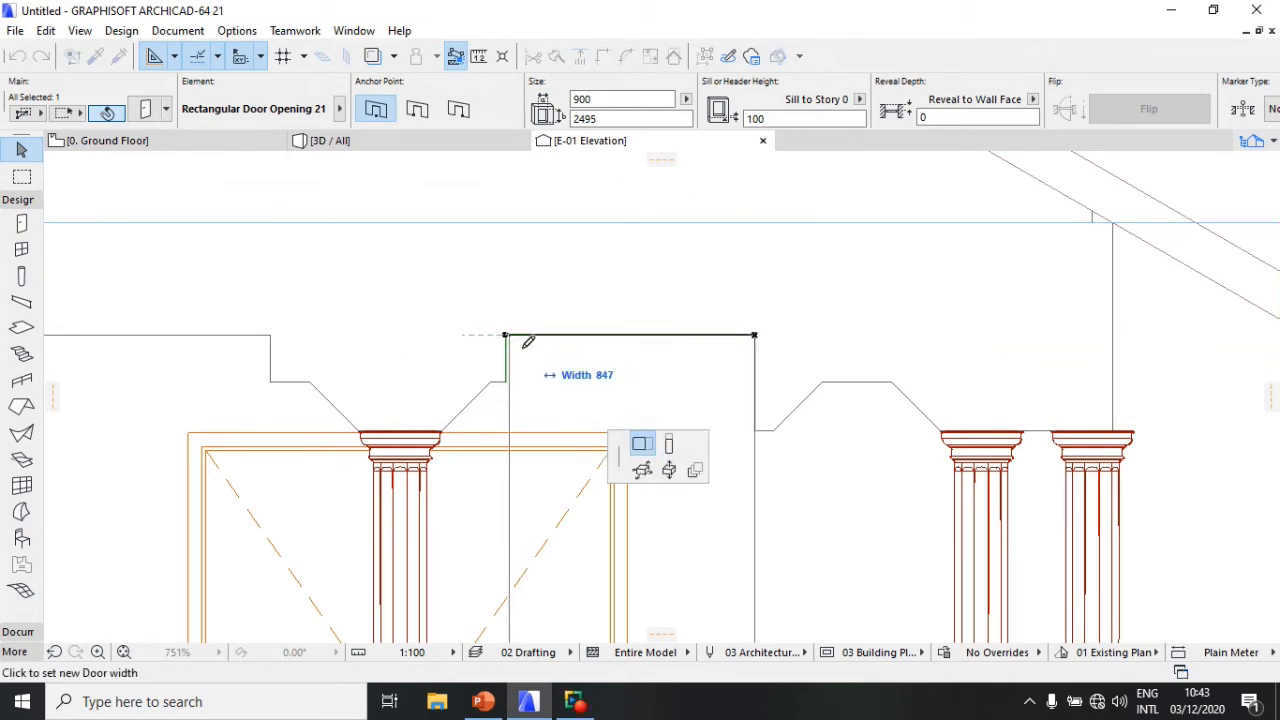
pyautogui.click(515, 340)
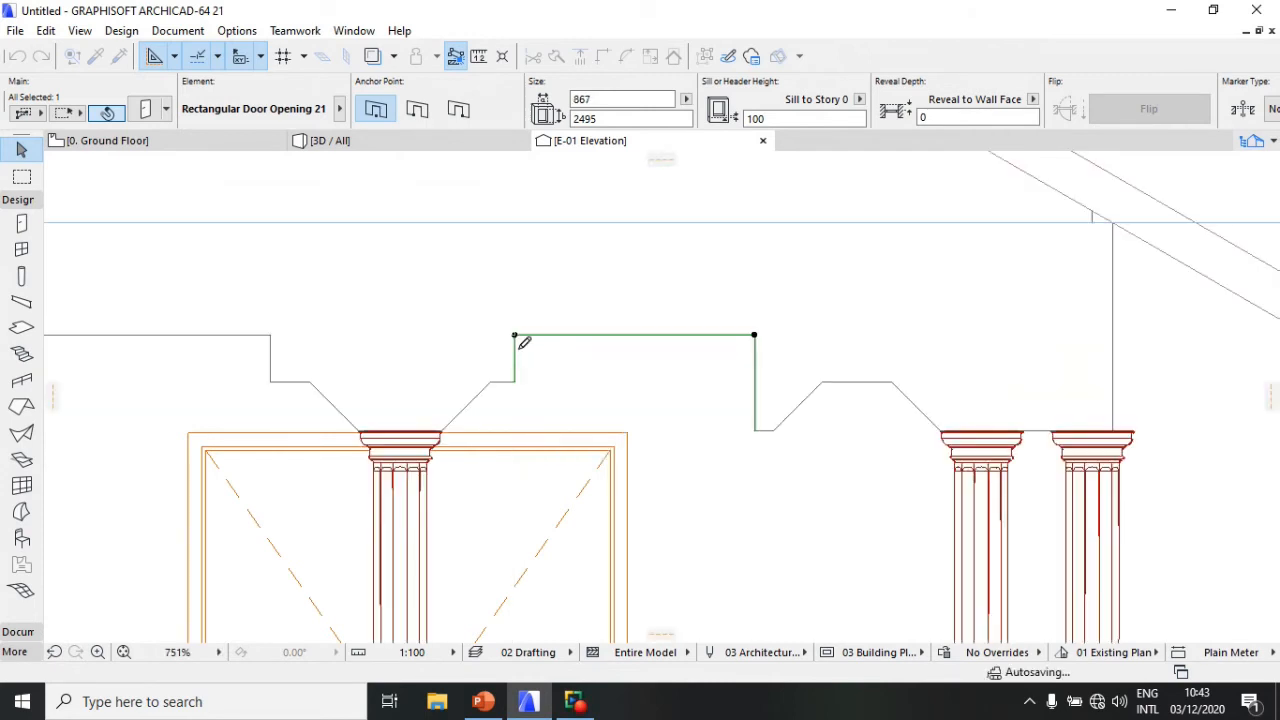
pyautogui.click(754, 337)
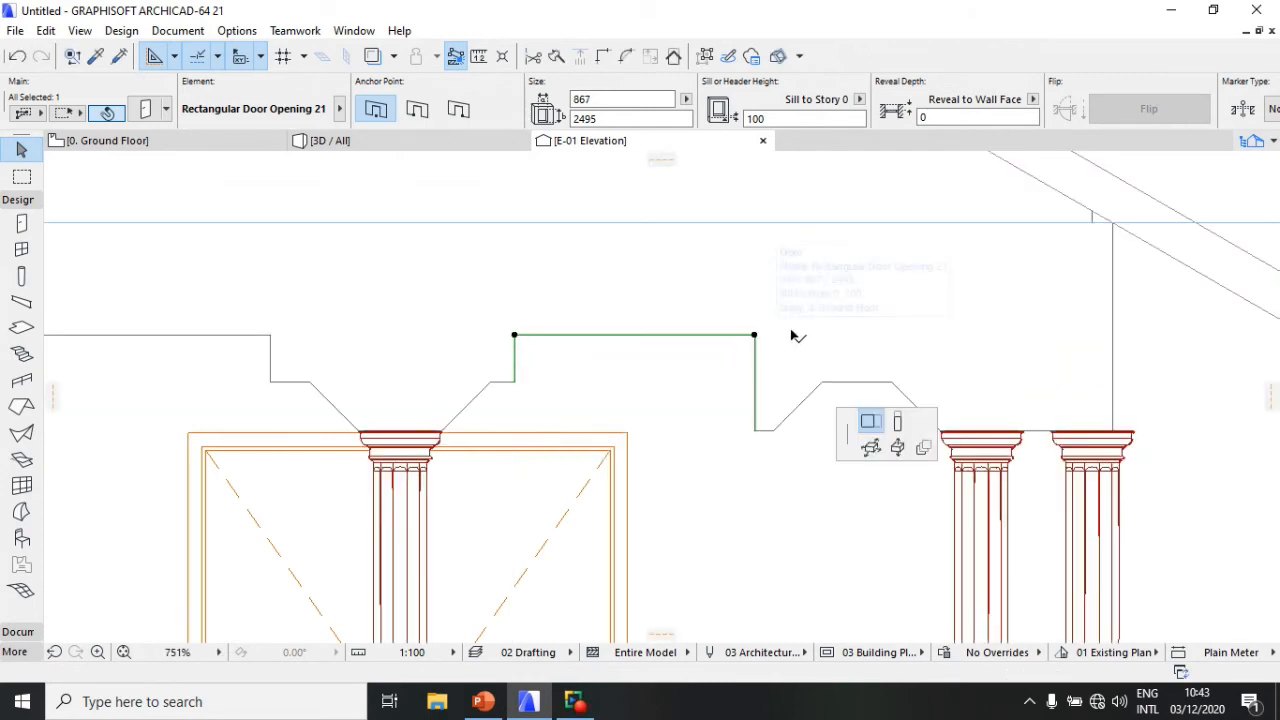
pyautogui.click(858, 337)
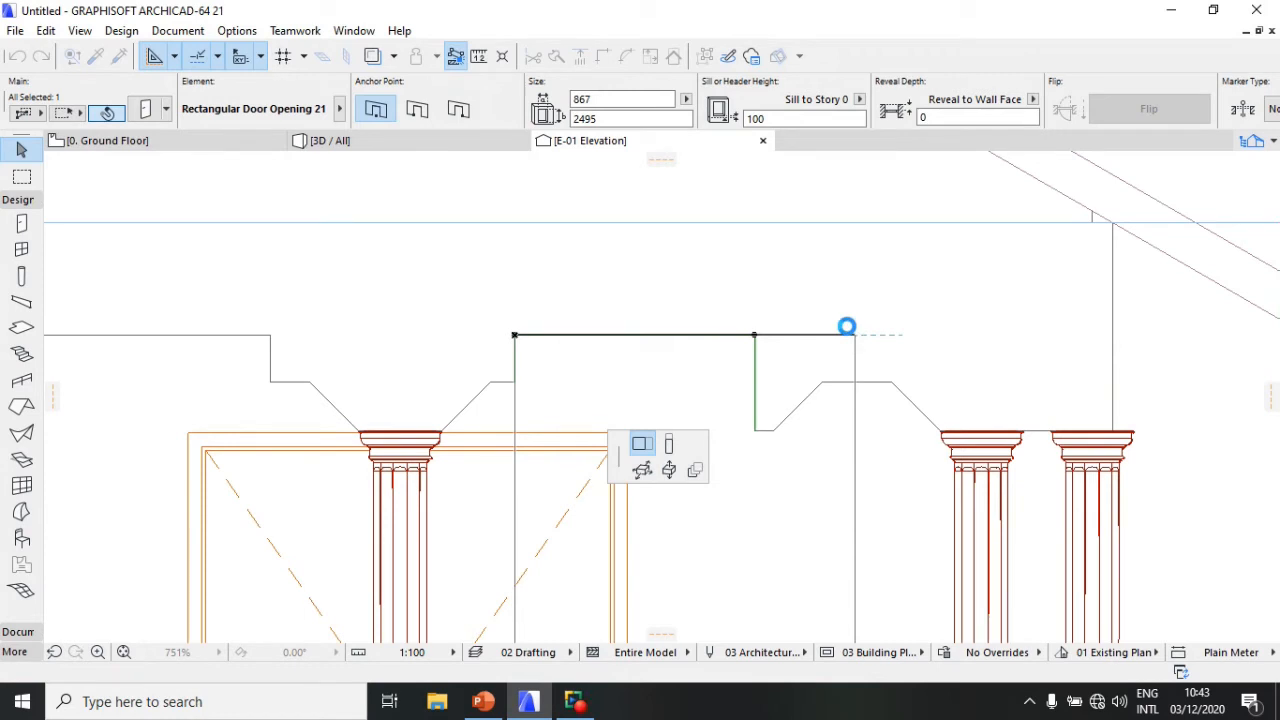
pyautogui.scroll(-5, 847, 327)
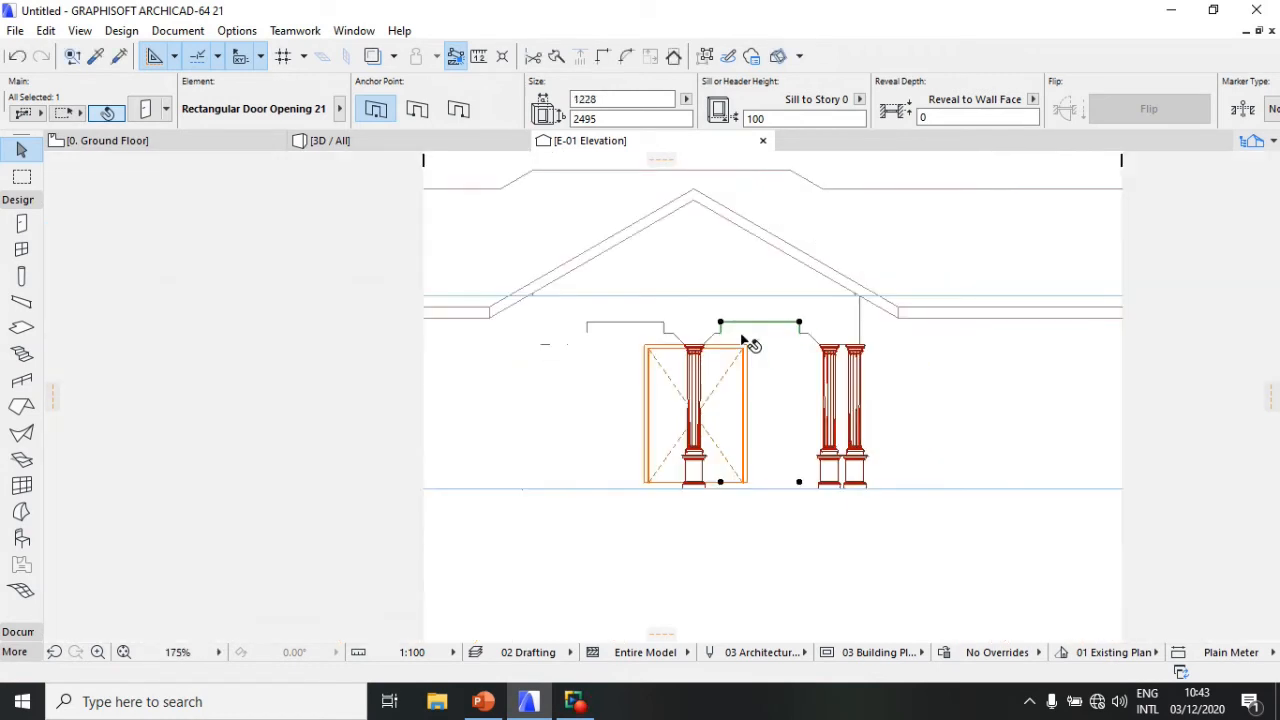
pyautogui.scroll(2, 654, 350)
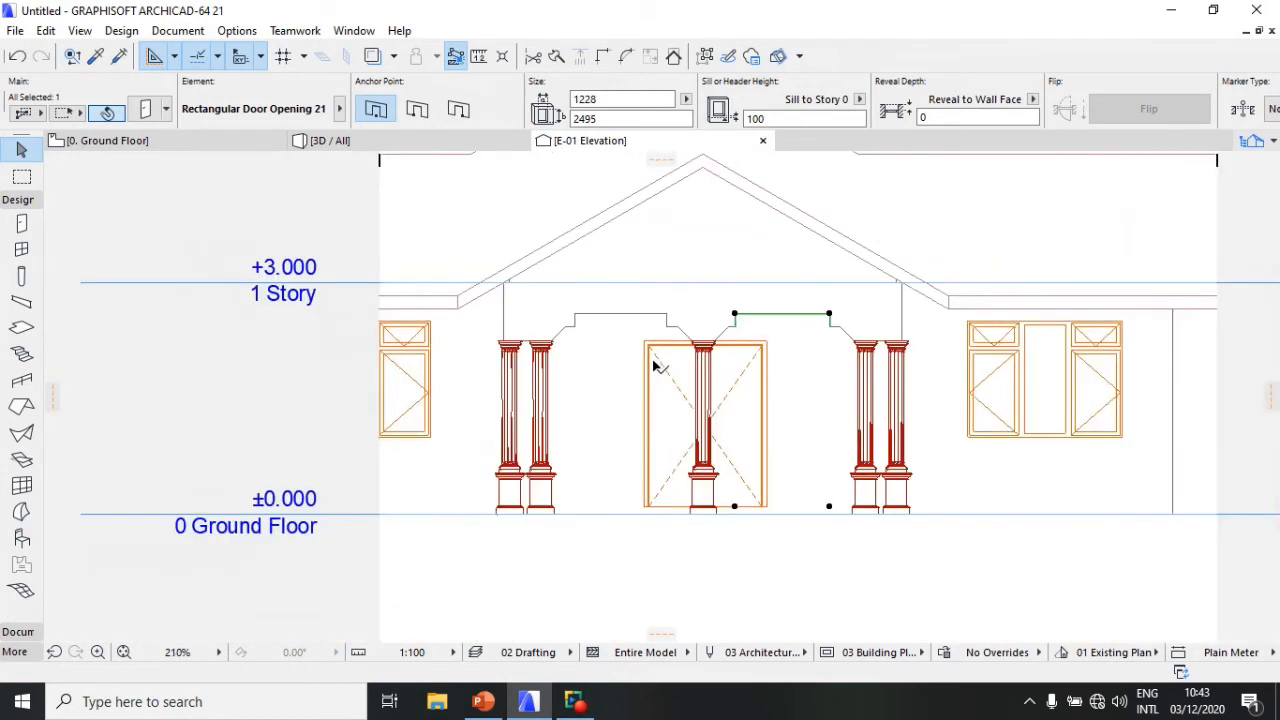
# Step: Check the porch in 3D, and open the E-03 elevation with current view settings from its marker on the ground floor plan
pyautogui.click(380, 150)
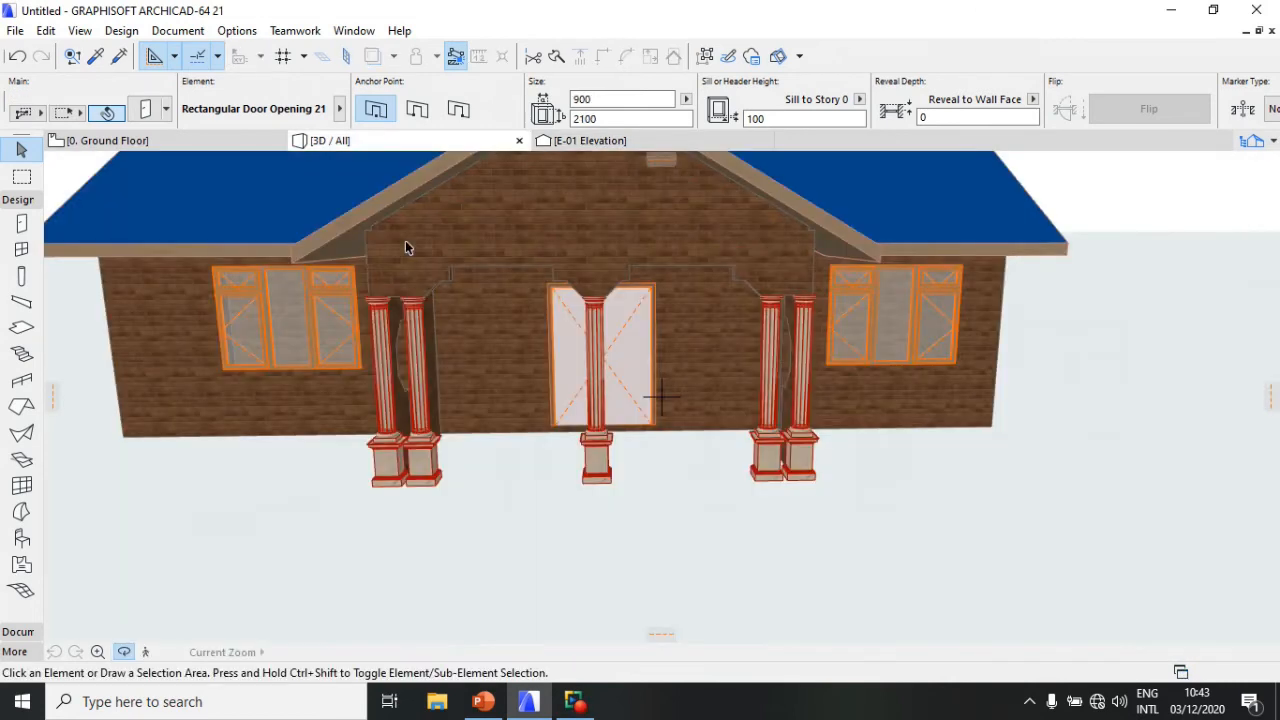
pyautogui.moveTo(527, 390); pyautogui.dragTo(555, 443)
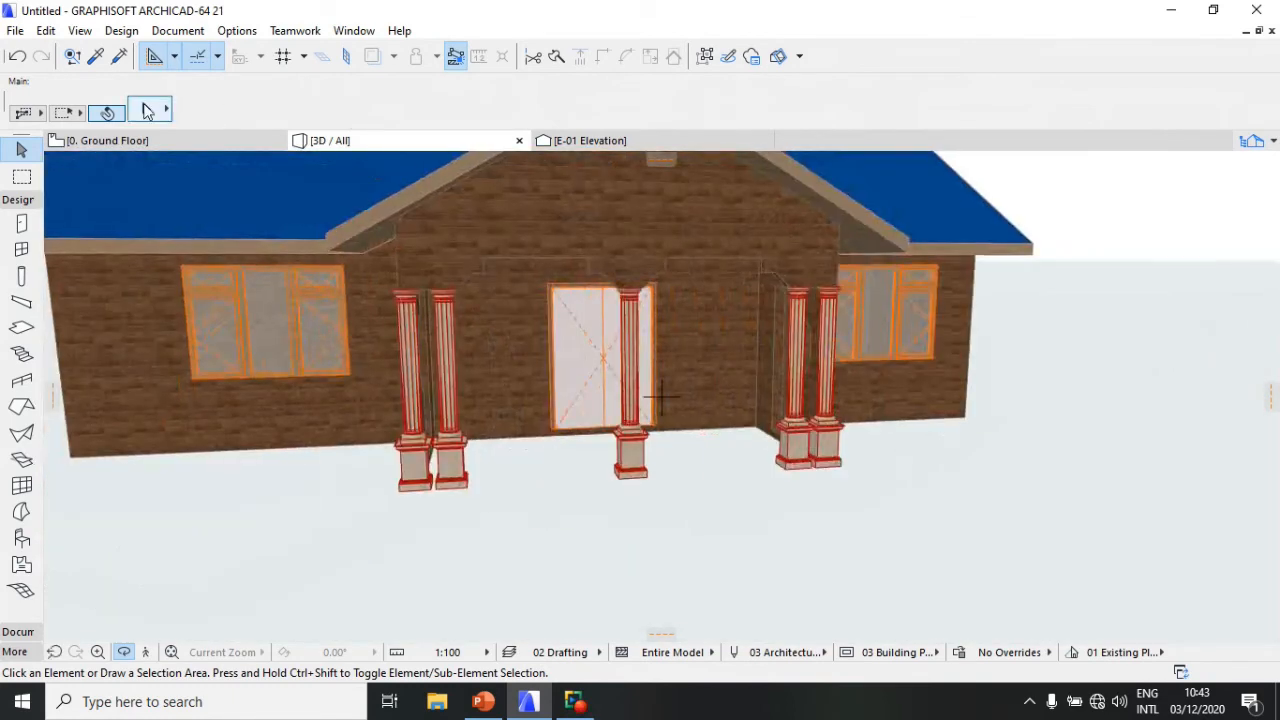
pyautogui.click(130, 141)
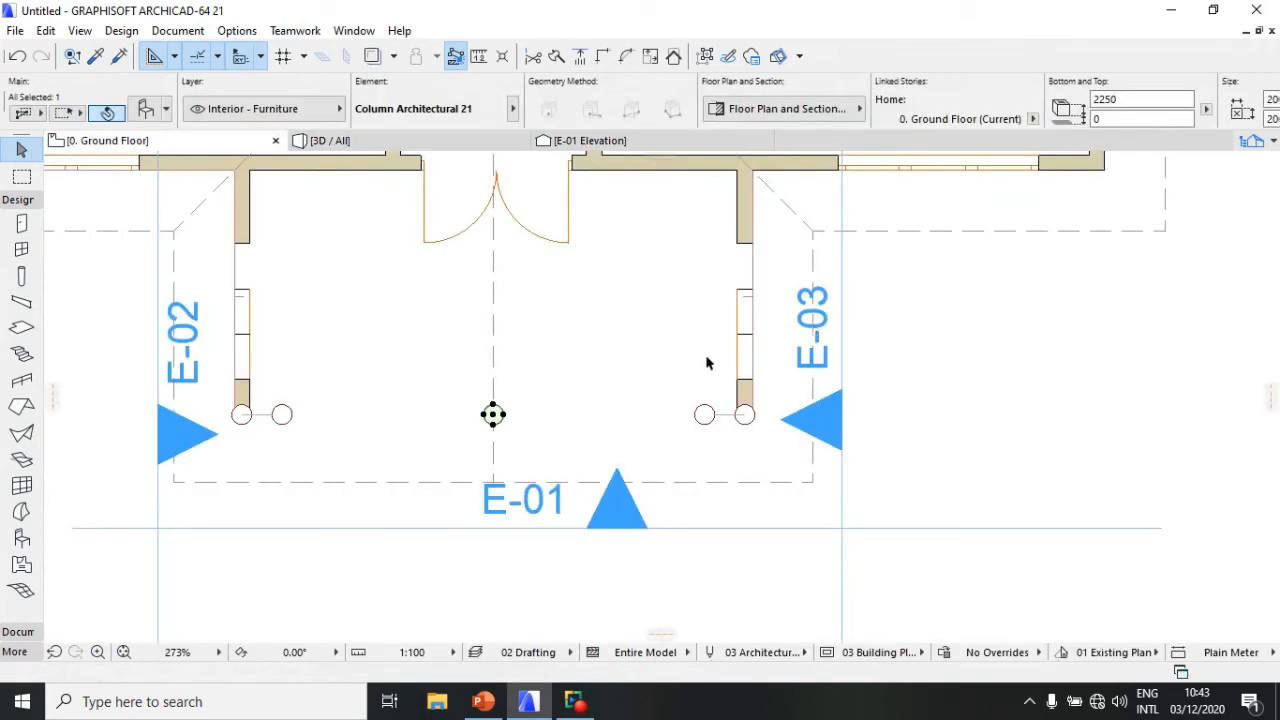
pyautogui.scroll(-3, 629, 345)
pyautogui.scroll(2, 755, 342)
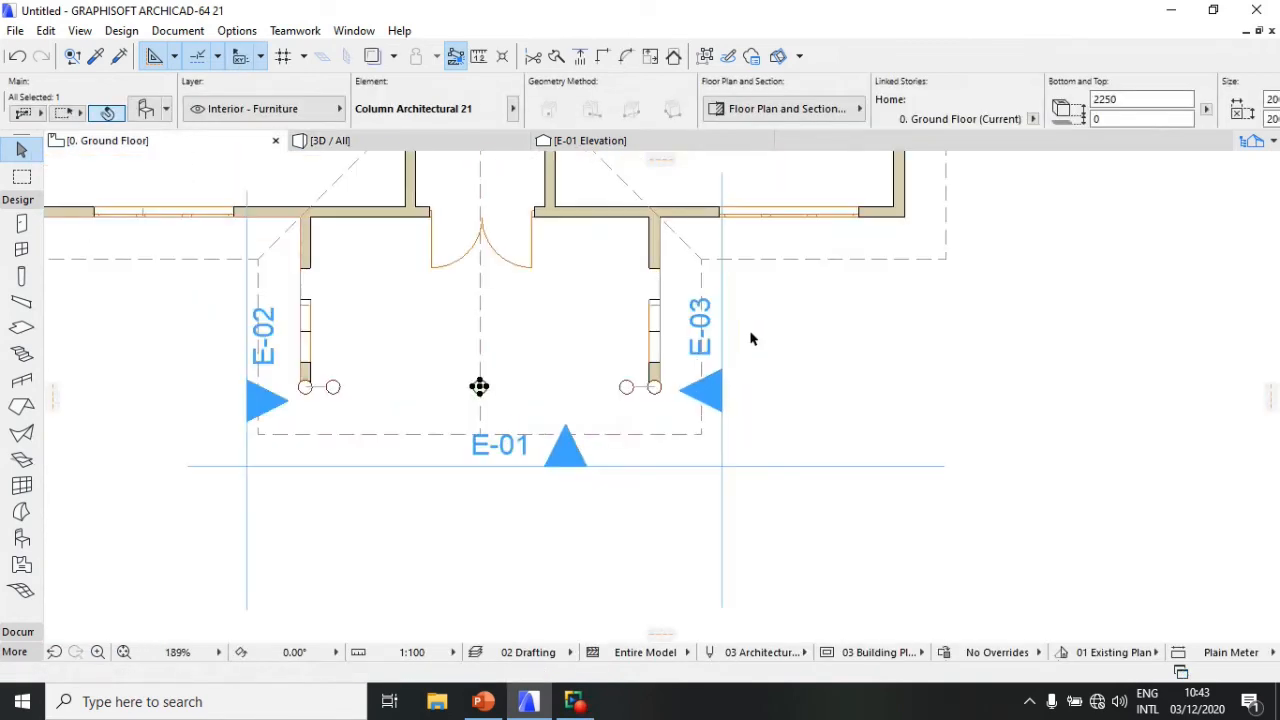
pyautogui.scroll(3, 714, 330)
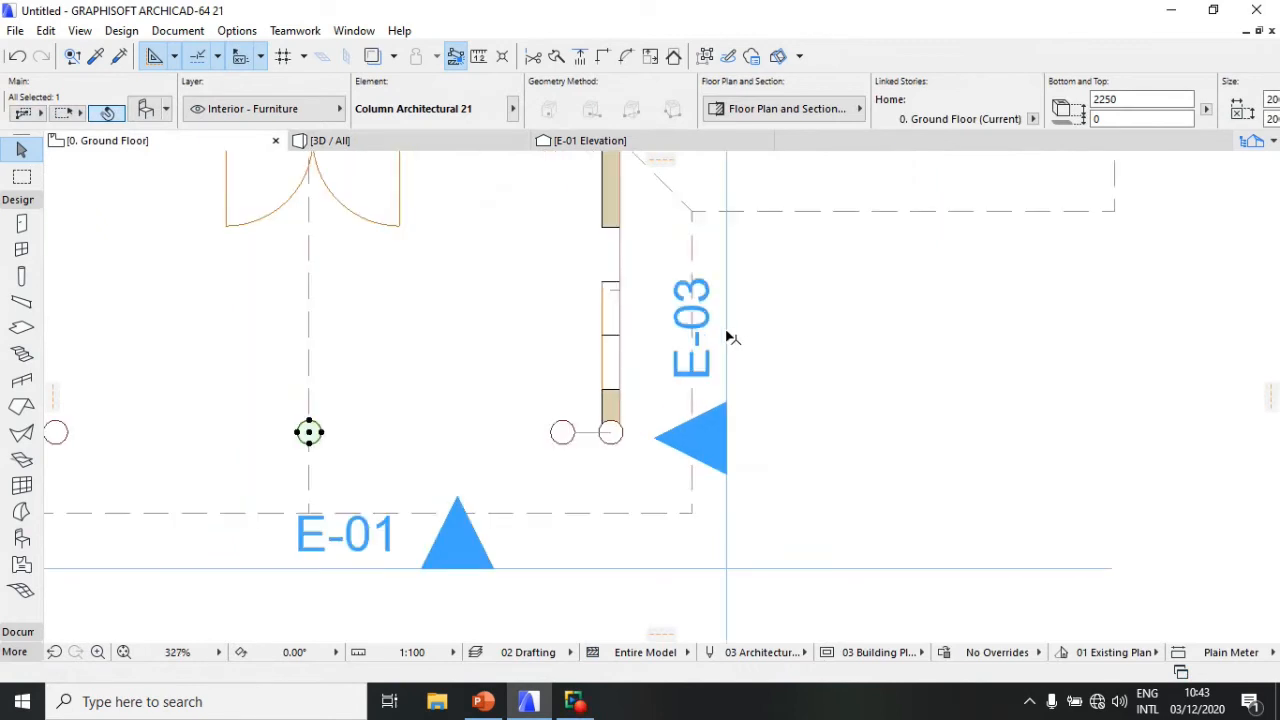
pyautogui.click(729, 339)
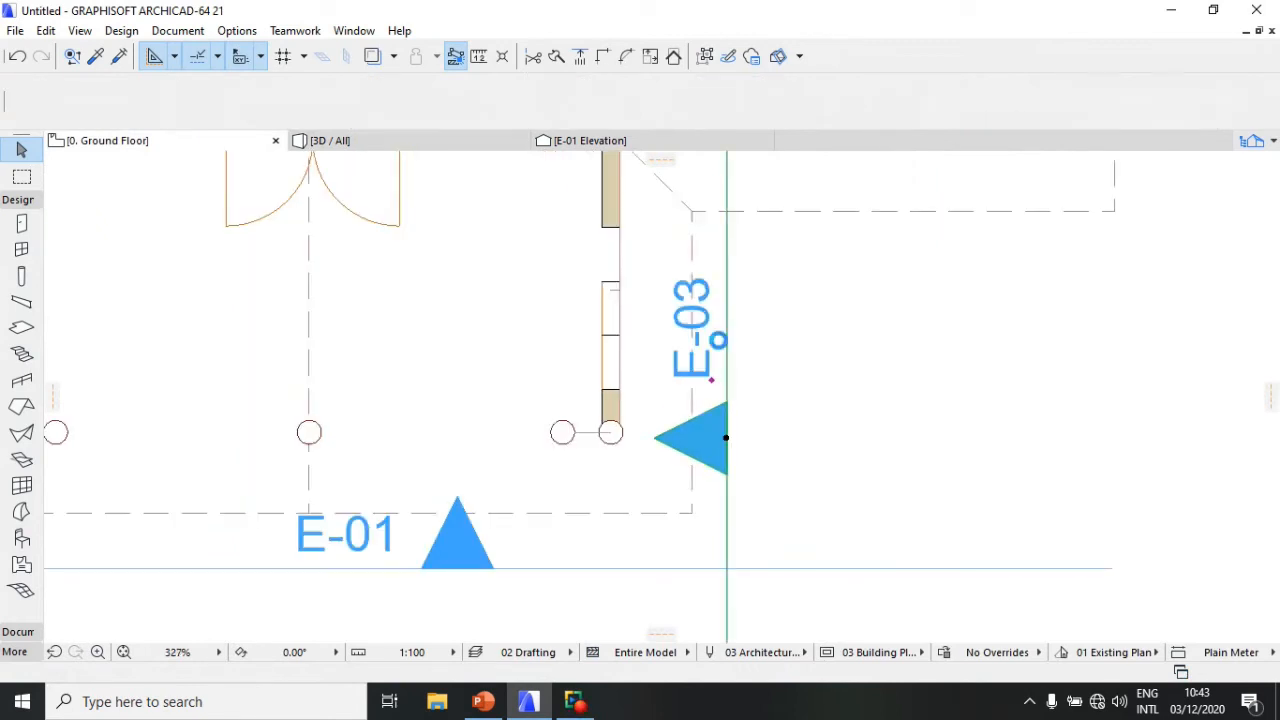
pyautogui.click(721, 343)
pyautogui.rightClick(723, 343)
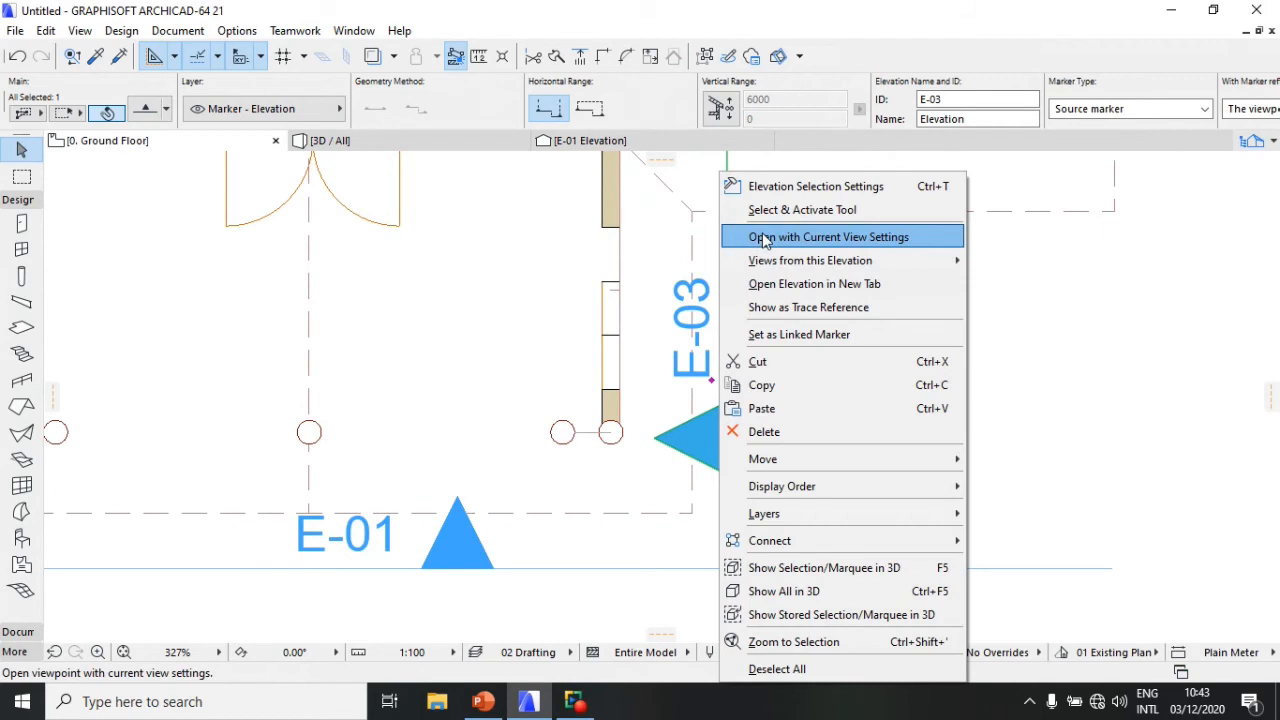
pyautogui.click(763, 238)
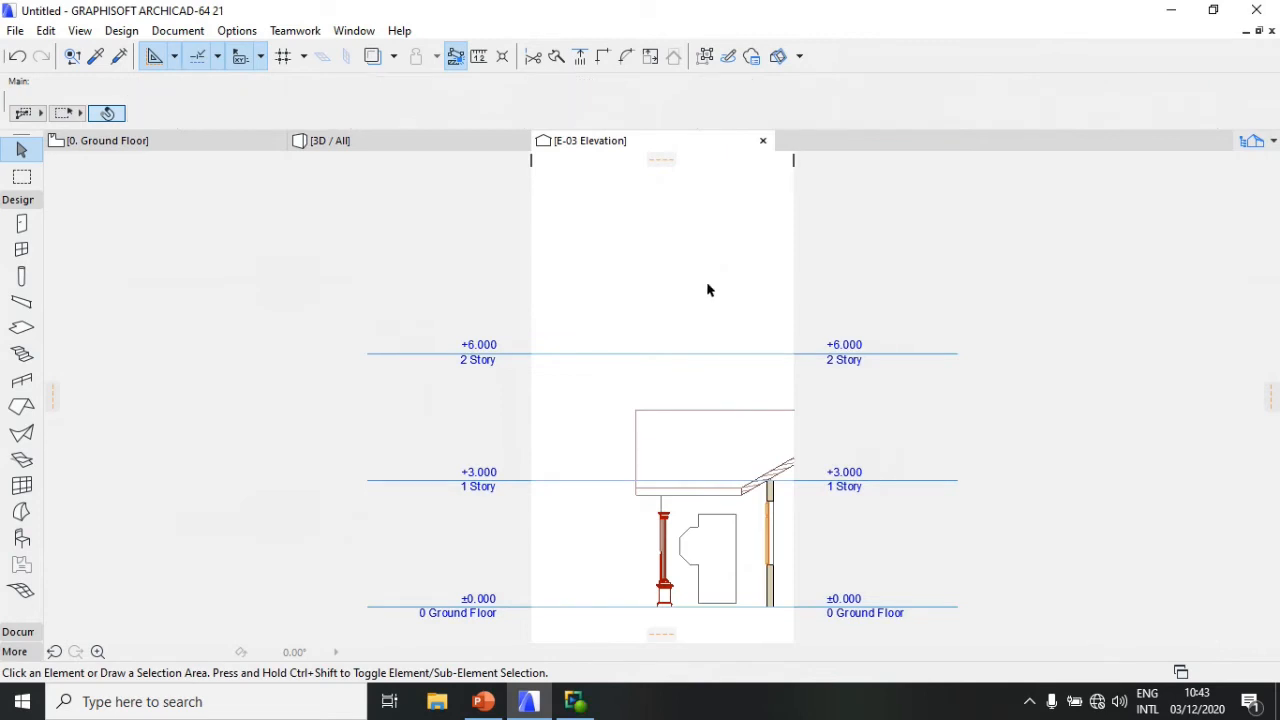
# Step: Set the size of the octagonal window opening in the porch side wall to 600
pyautogui.scroll(-2, 710, 286)
pyautogui.scroll(4, 717, 428)
pyautogui.scroll(3, 717, 428)
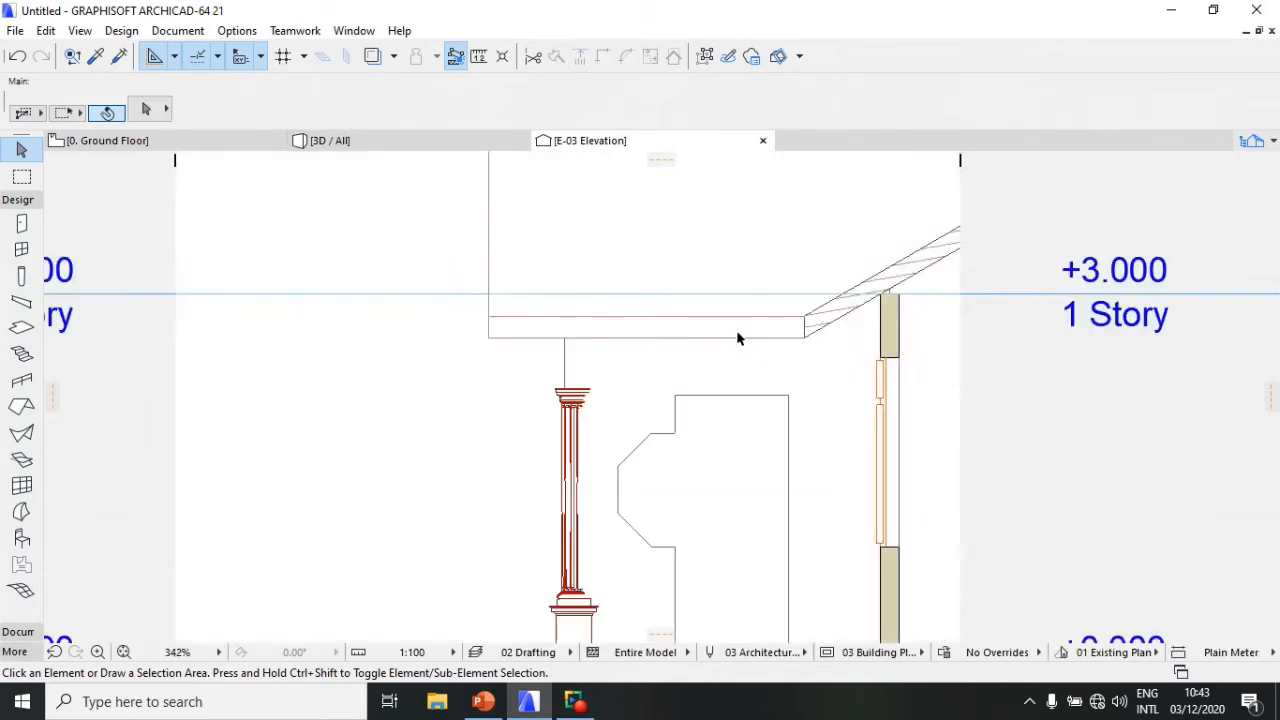
pyautogui.scroll(-4, 737, 337)
pyautogui.scroll(5, 720, 428)
pyautogui.scroll(4, 720, 428)
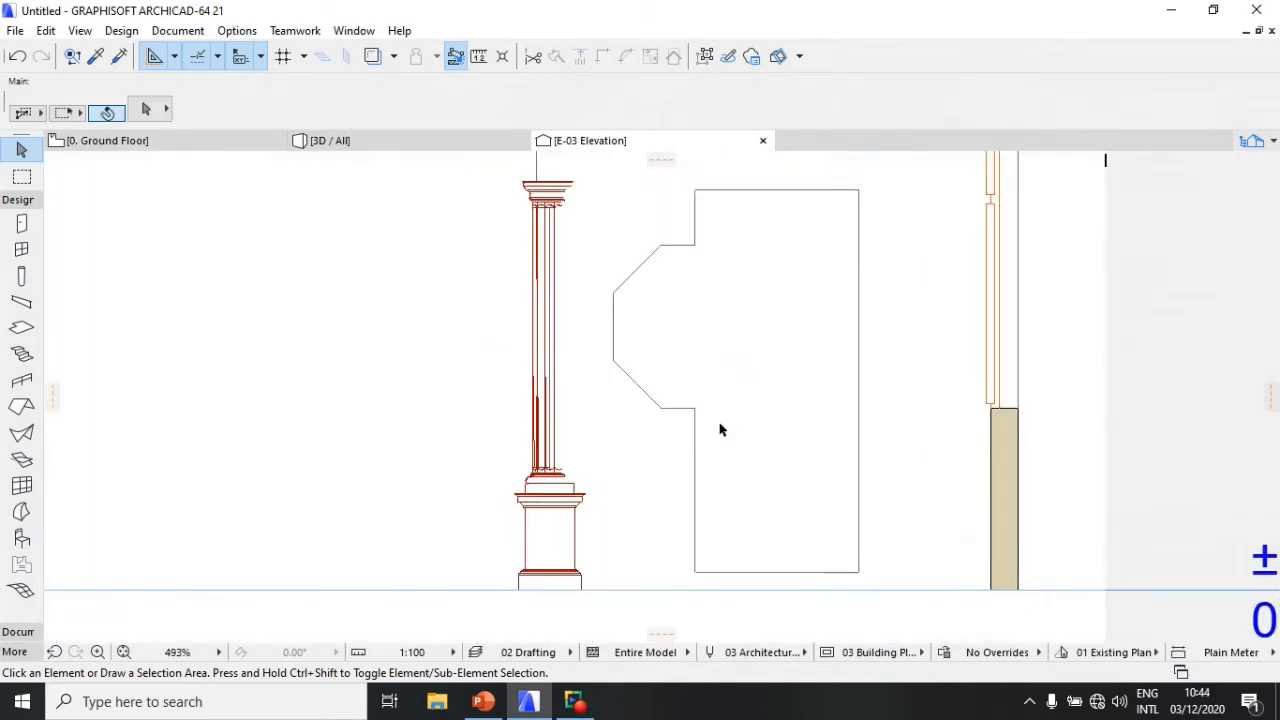
pyautogui.scroll(-3, 717, 411)
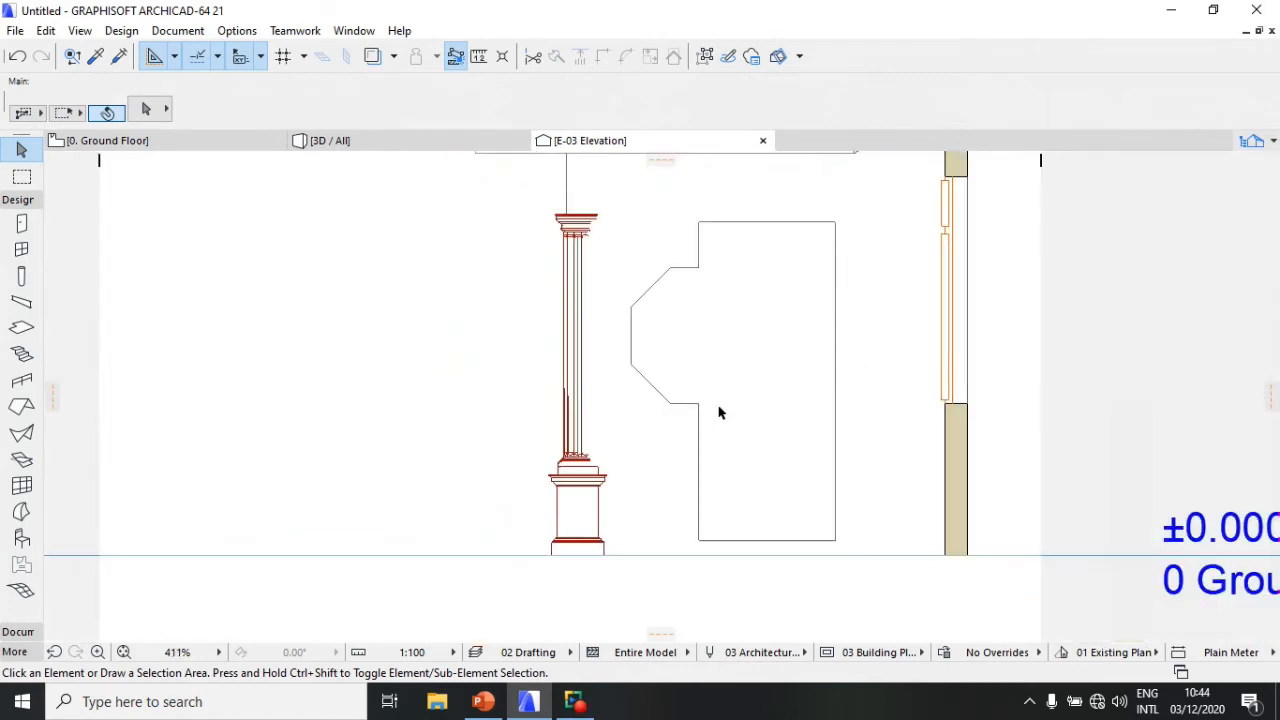
pyautogui.click(673, 278)
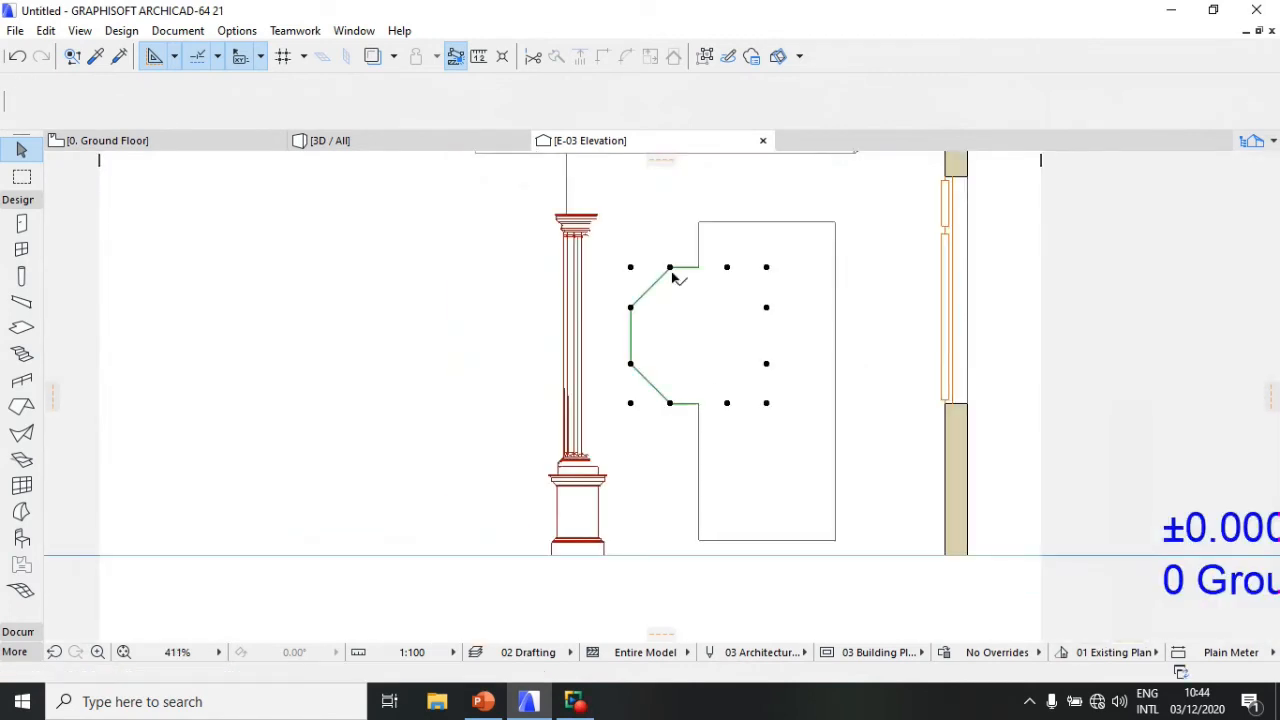
pyautogui.moveTo(598, 99); pyautogui.dragTo(509, 108)
pyautogui.write('6')
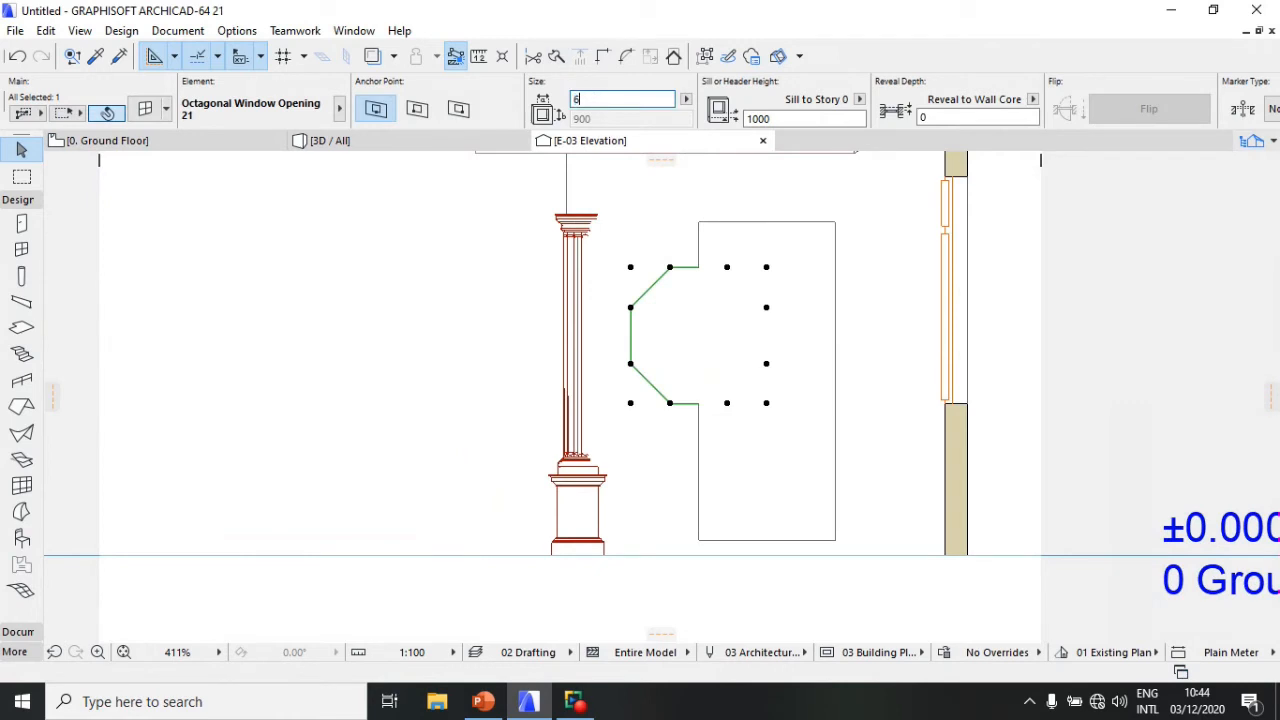
pyautogui.write('00')
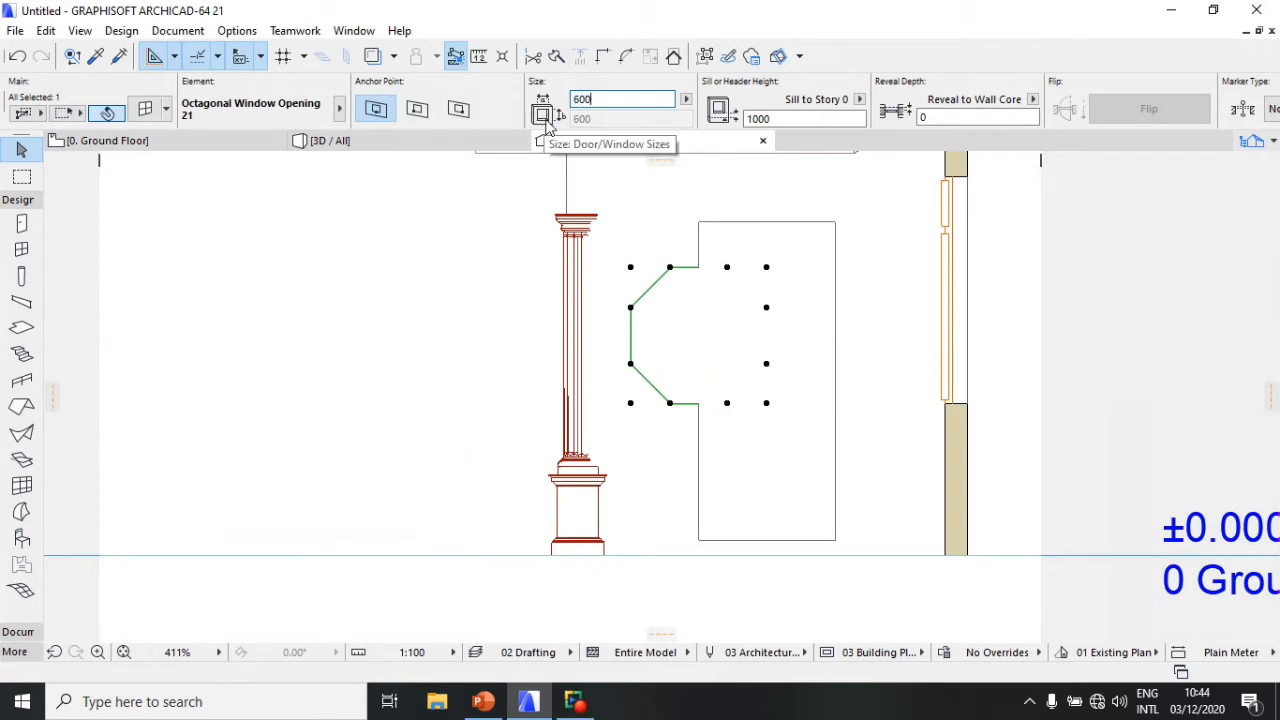
pyautogui.press('Return')
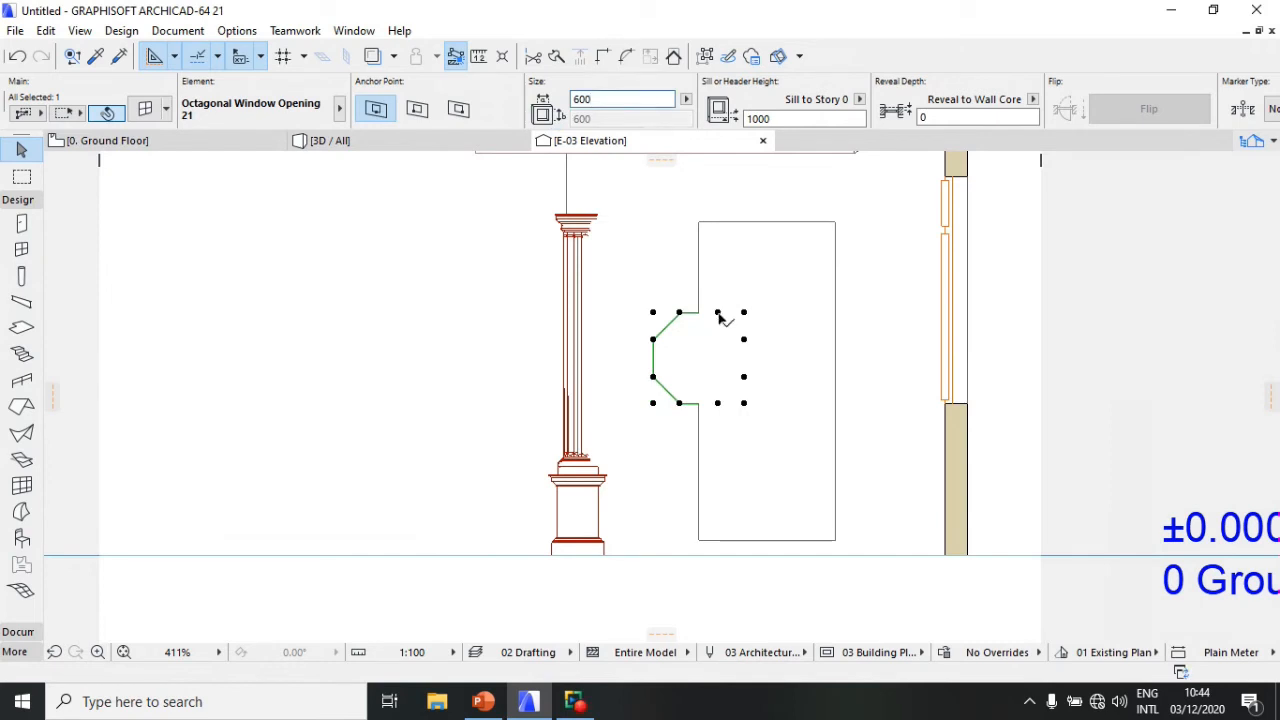
# Step: Move the octagonal opening straight up over the rectangular opening's upper left corner, to a sill height of about 1906
pyautogui.hotkey('ctrl', 'd')
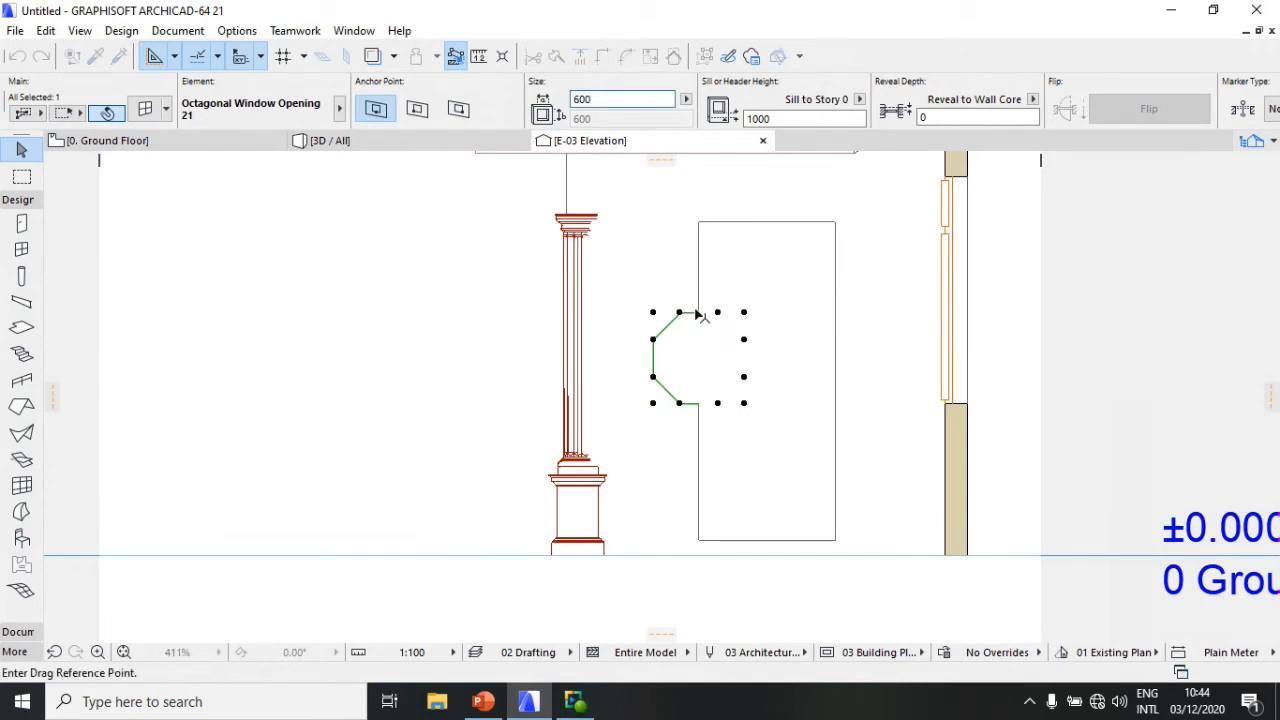
pyautogui.click(679, 313)
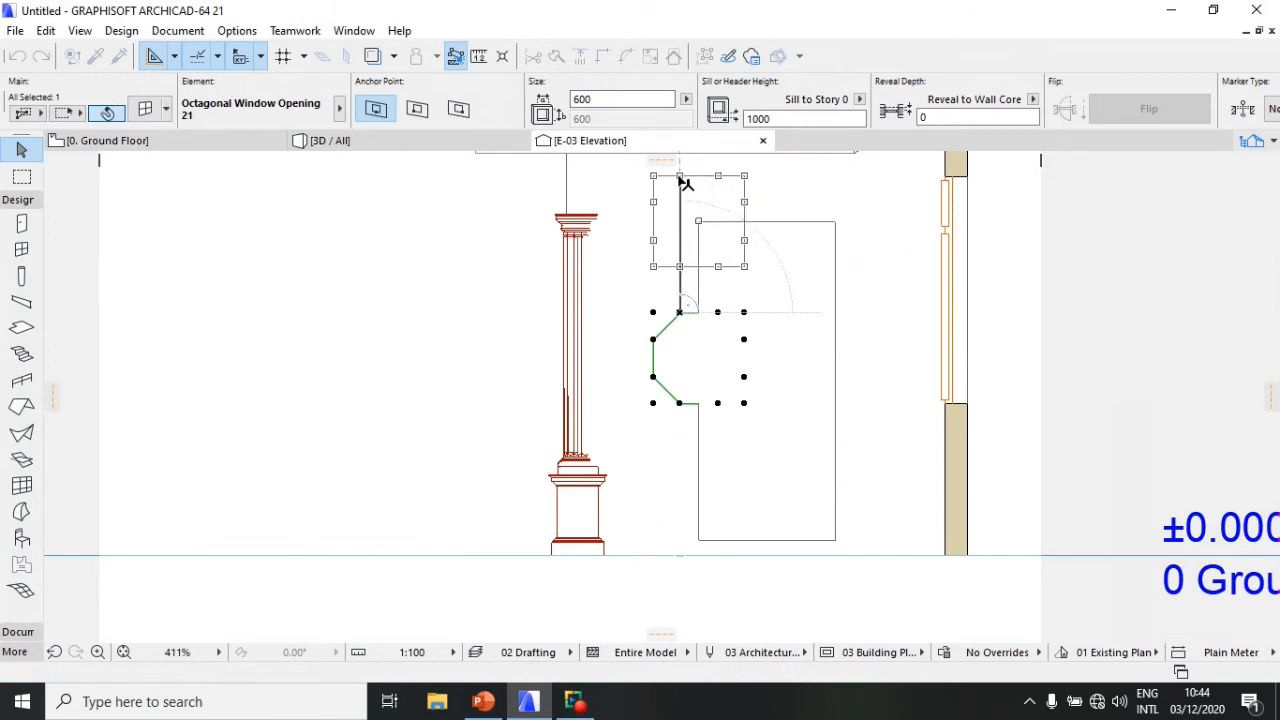
pyautogui.click(677, 180)
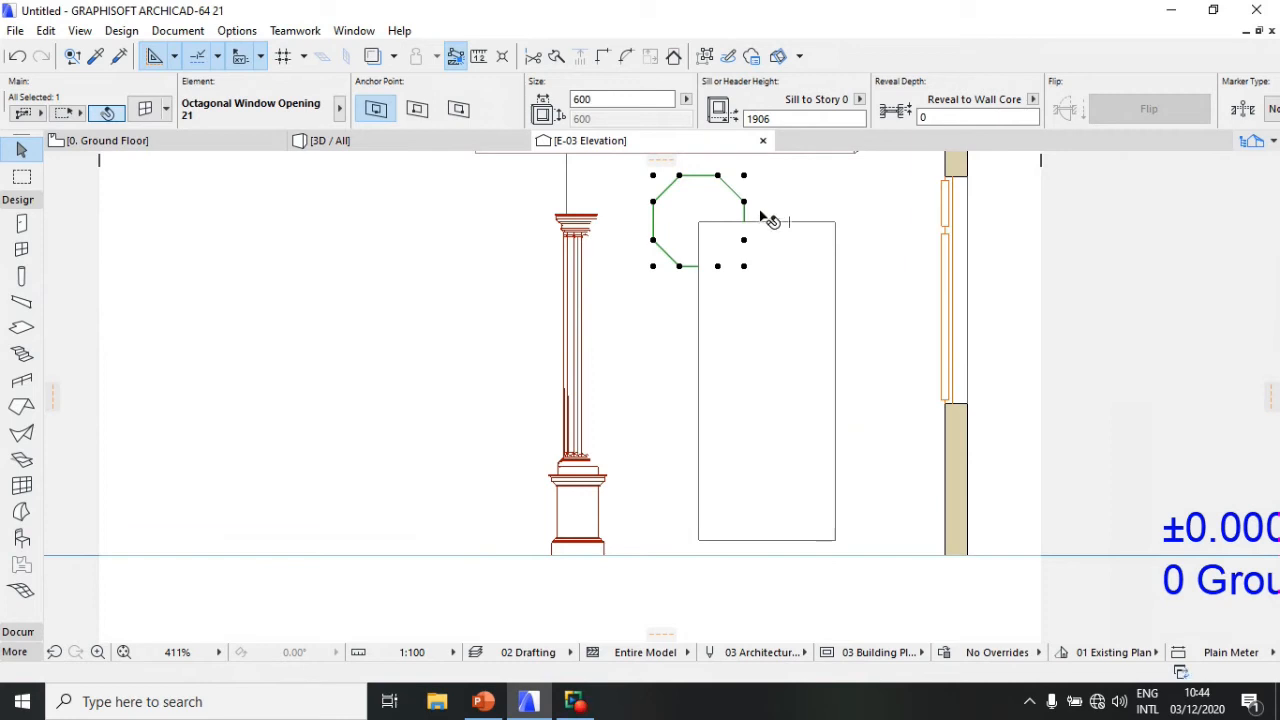
# Step: Stretch the top of the rectangular door opening in the side wall up to the octagon's slanted edge, to a height of about 2324
pyautogui.click(822, 225)
pyautogui.click(833, 219)
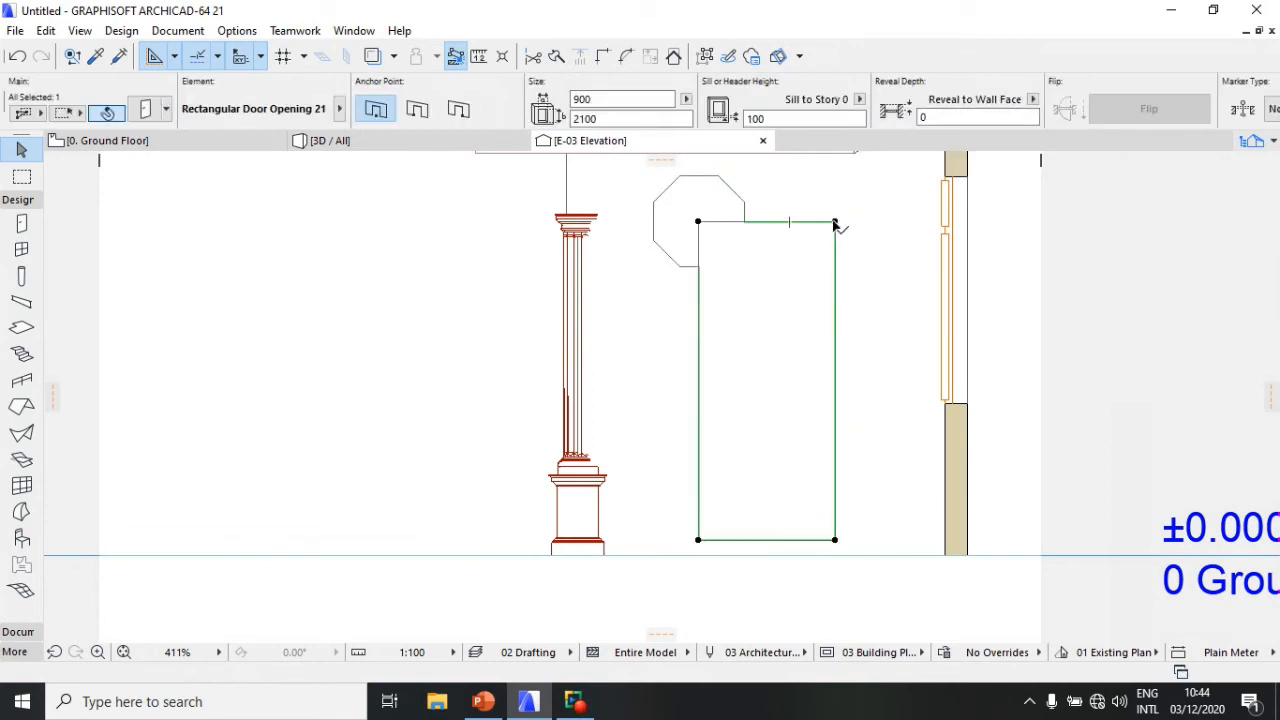
pyautogui.click(835, 221)
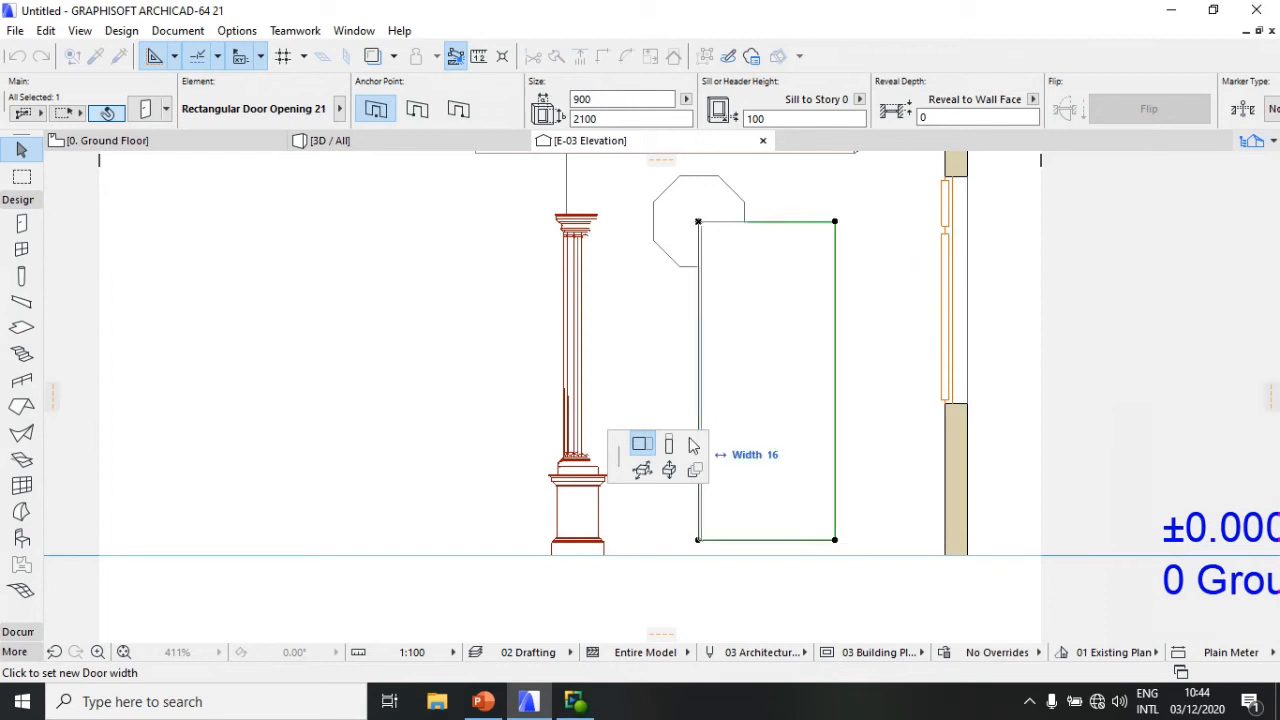
pyautogui.click(669, 446)
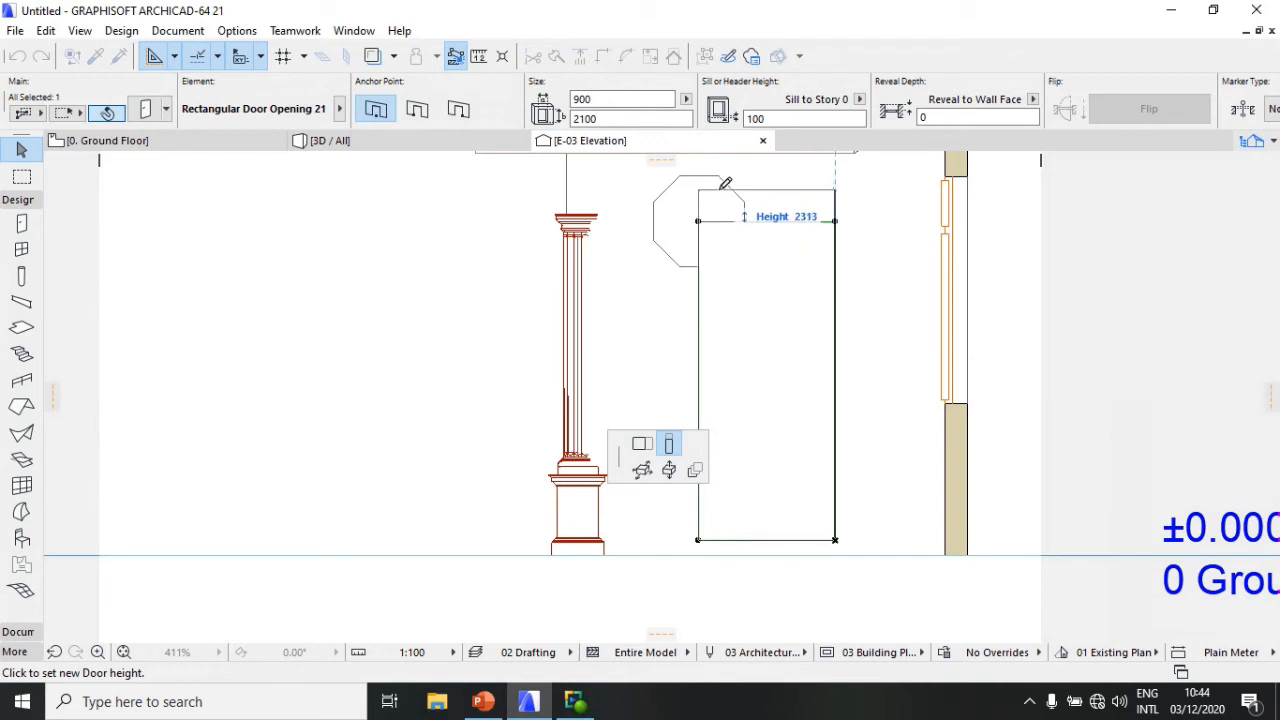
pyautogui.scroll(-3, 720, 205)
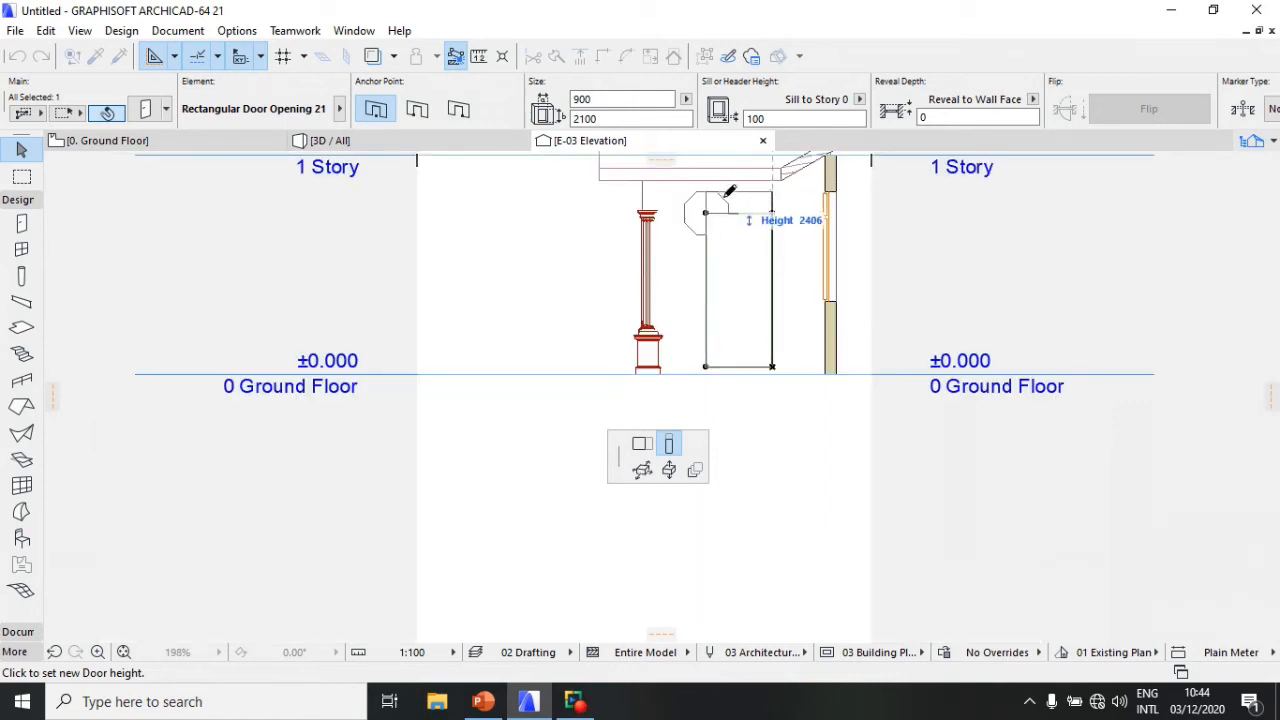
pyautogui.click(729, 191)
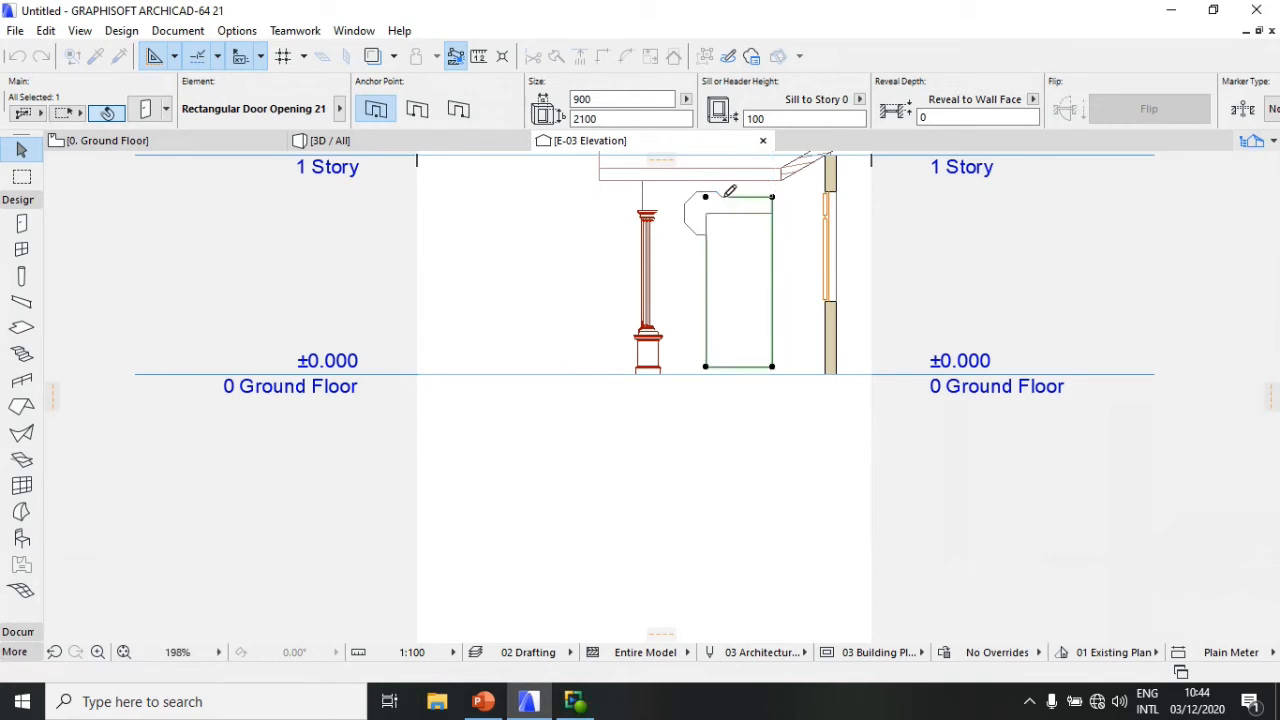
pyautogui.scroll(4, 697, 234)
pyautogui.scroll(-3, 690, 250)
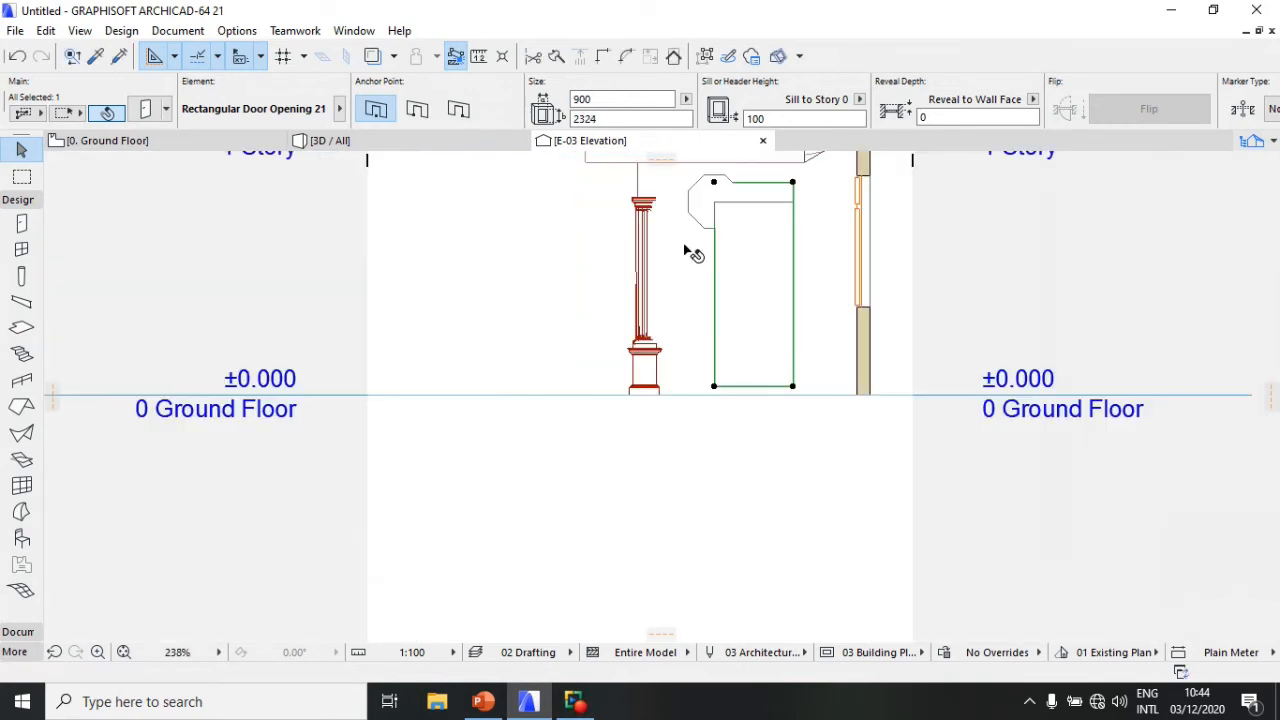
# Step: Move the porch side wall straight up 2250 from ground level so its base rests on the column capital's top edge
pyautogui.scroll(3, 700, 240)
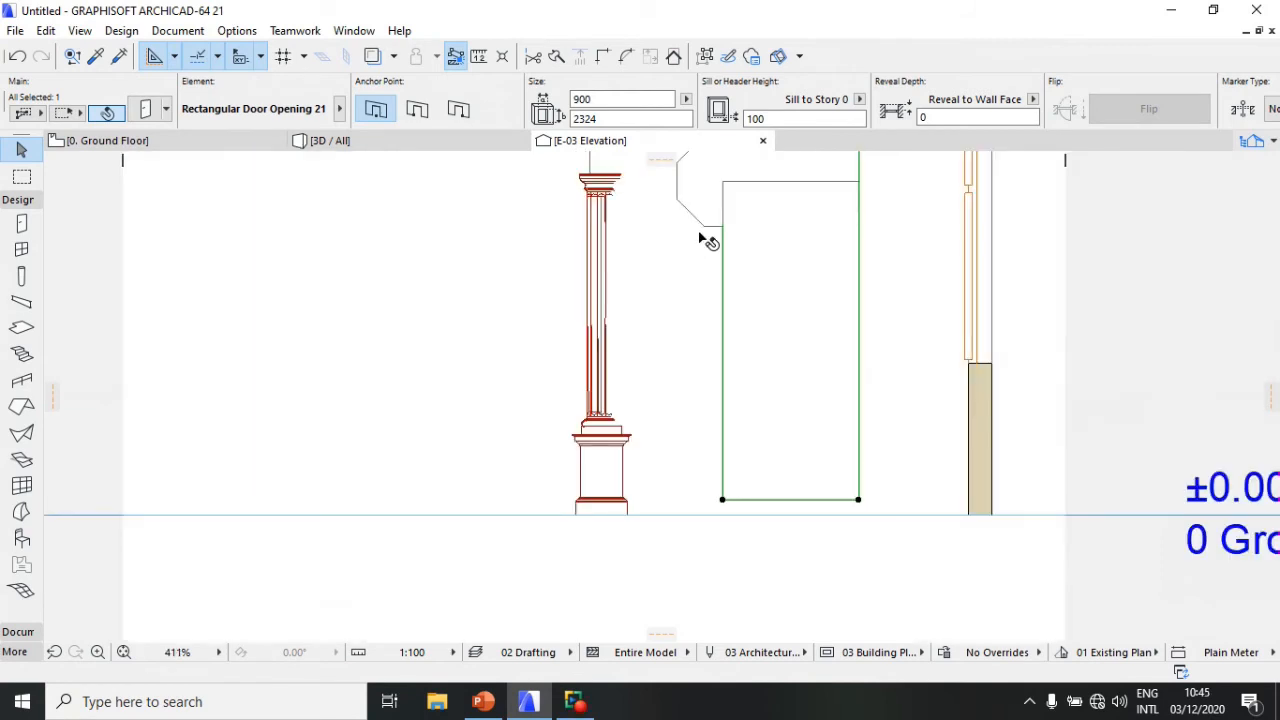
pyautogui.scroll(-5, 690, 260)
pyautogui.click(686, 372)
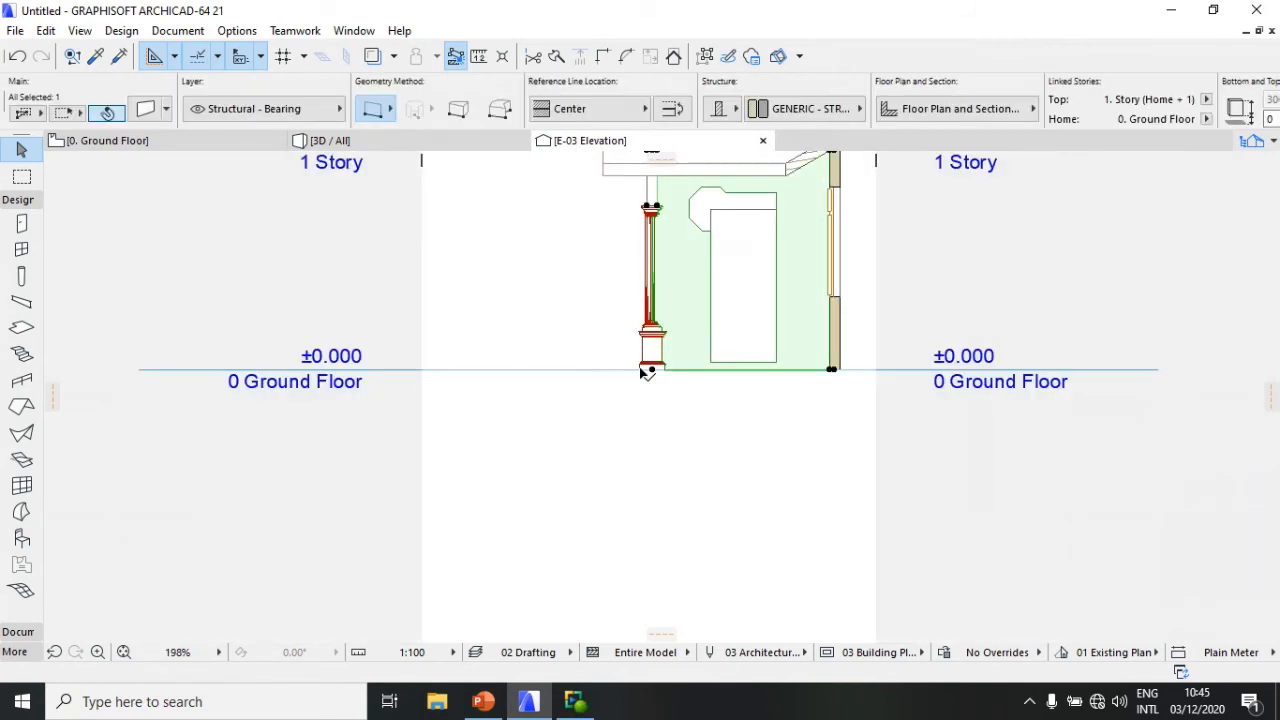
pyautogui.scroll(4, 672, 370)
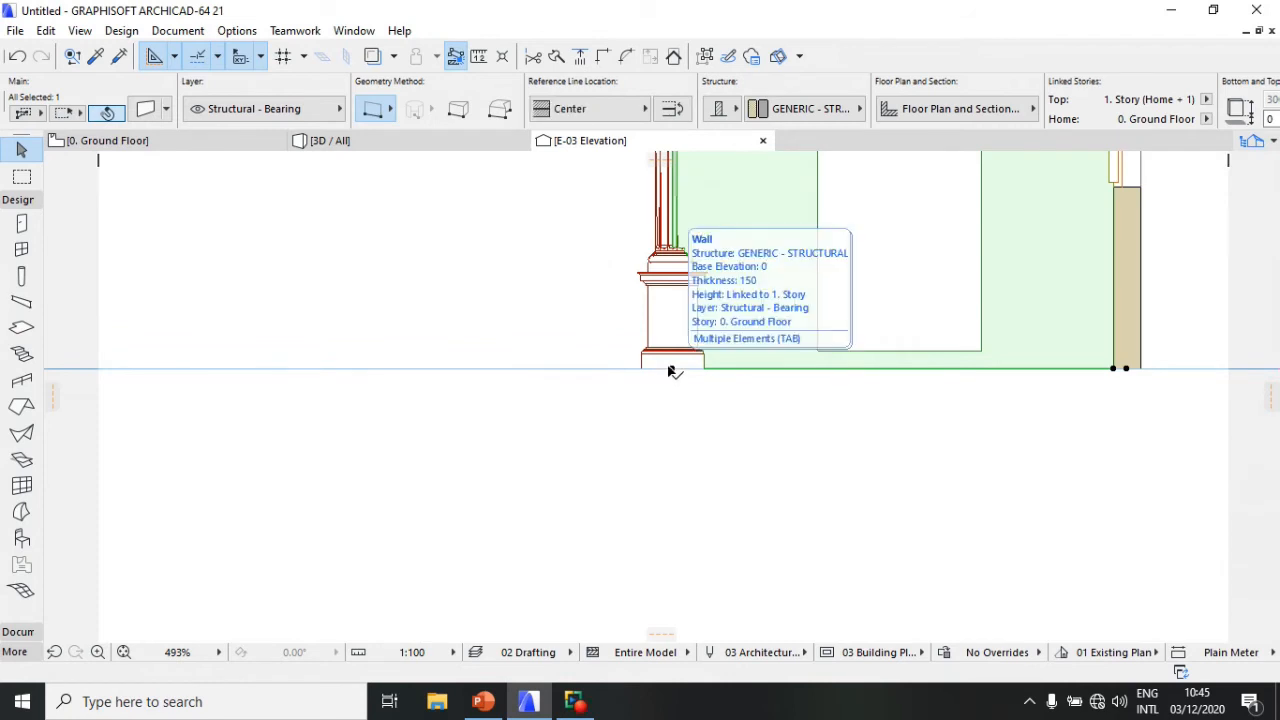
pyautogui.click(672, 370)
pyautogui.scroll(-3, 660, 385)
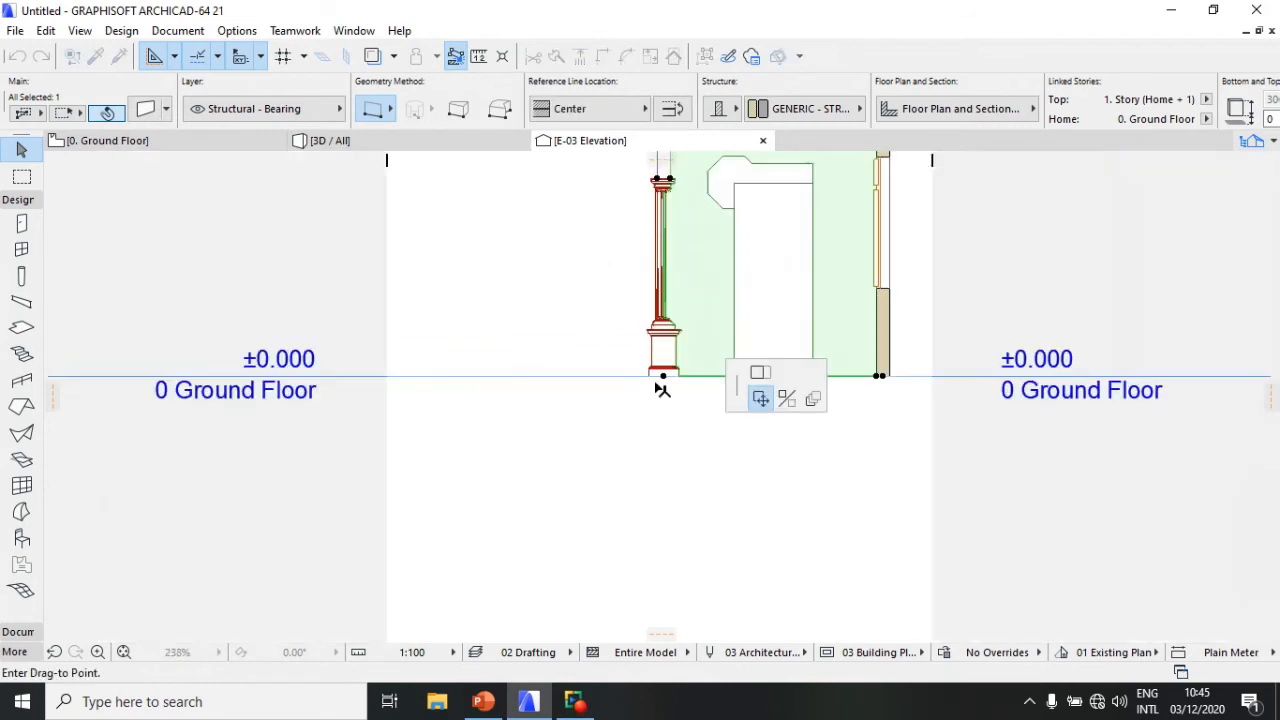
pyautogui.scroll(-3, 662, 370)
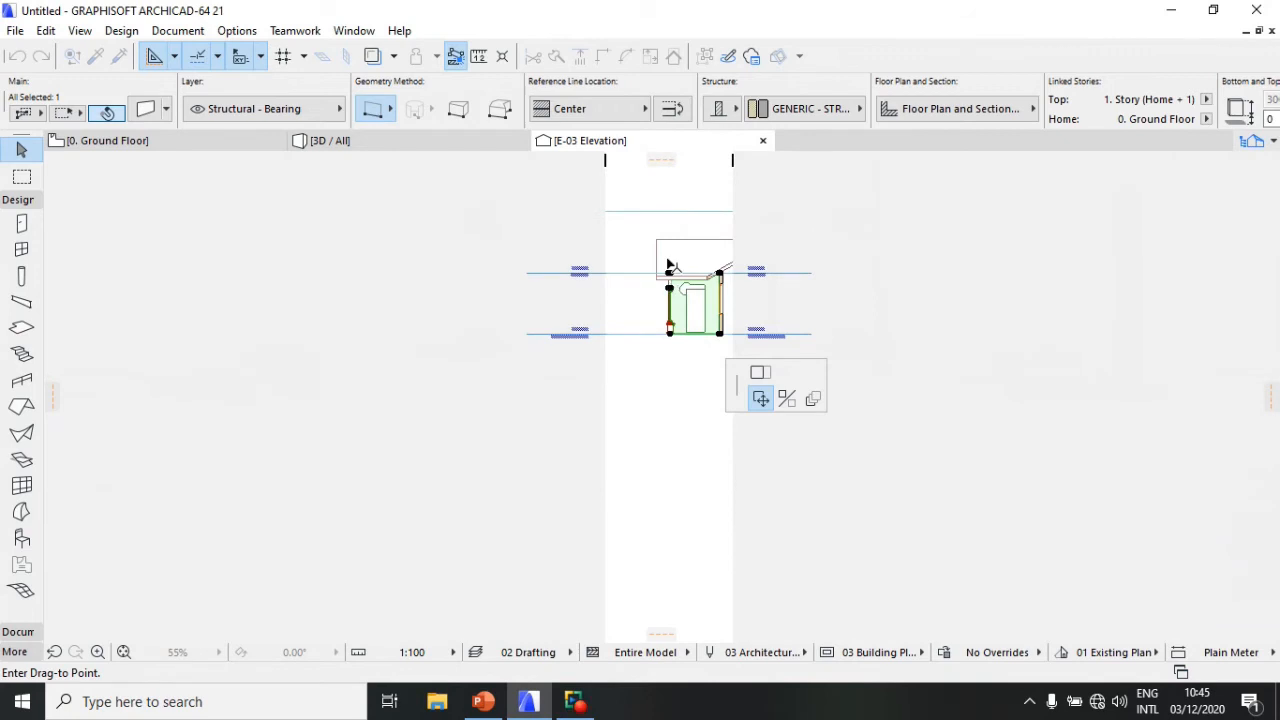
pyautogui.scroll(5, 676, 290)
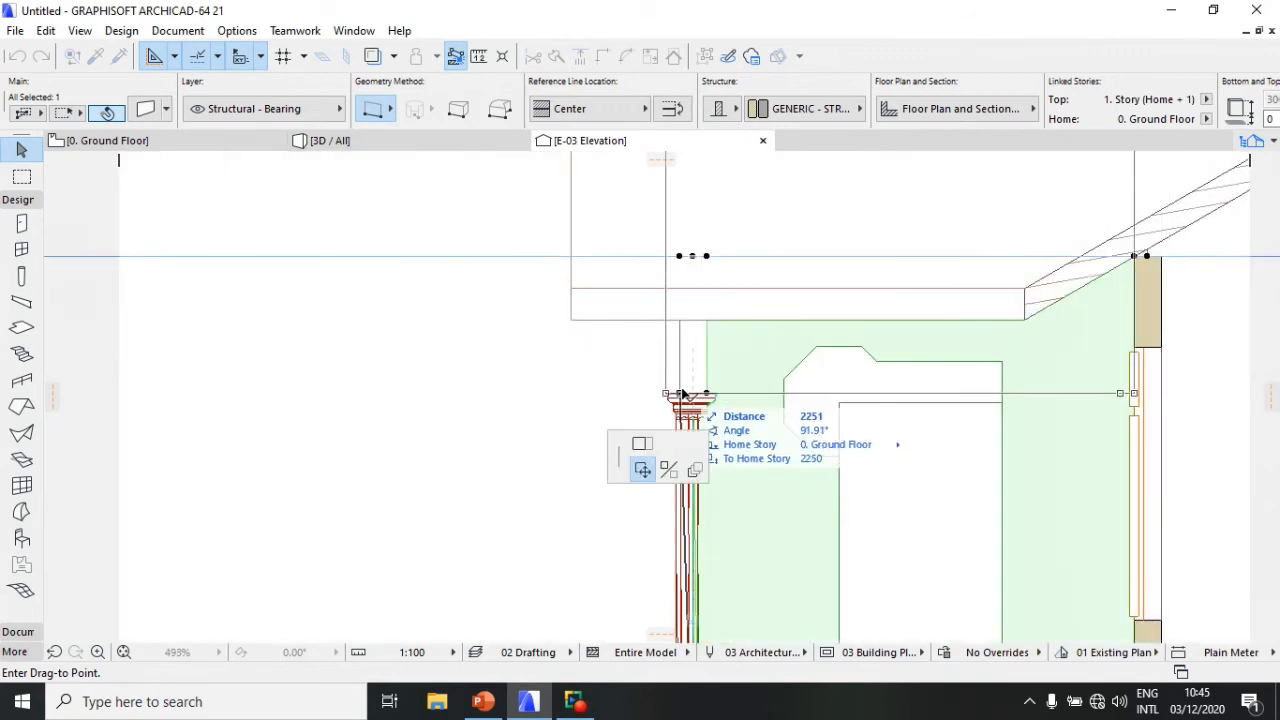
pyautogui.scroll(5, 686, 400)
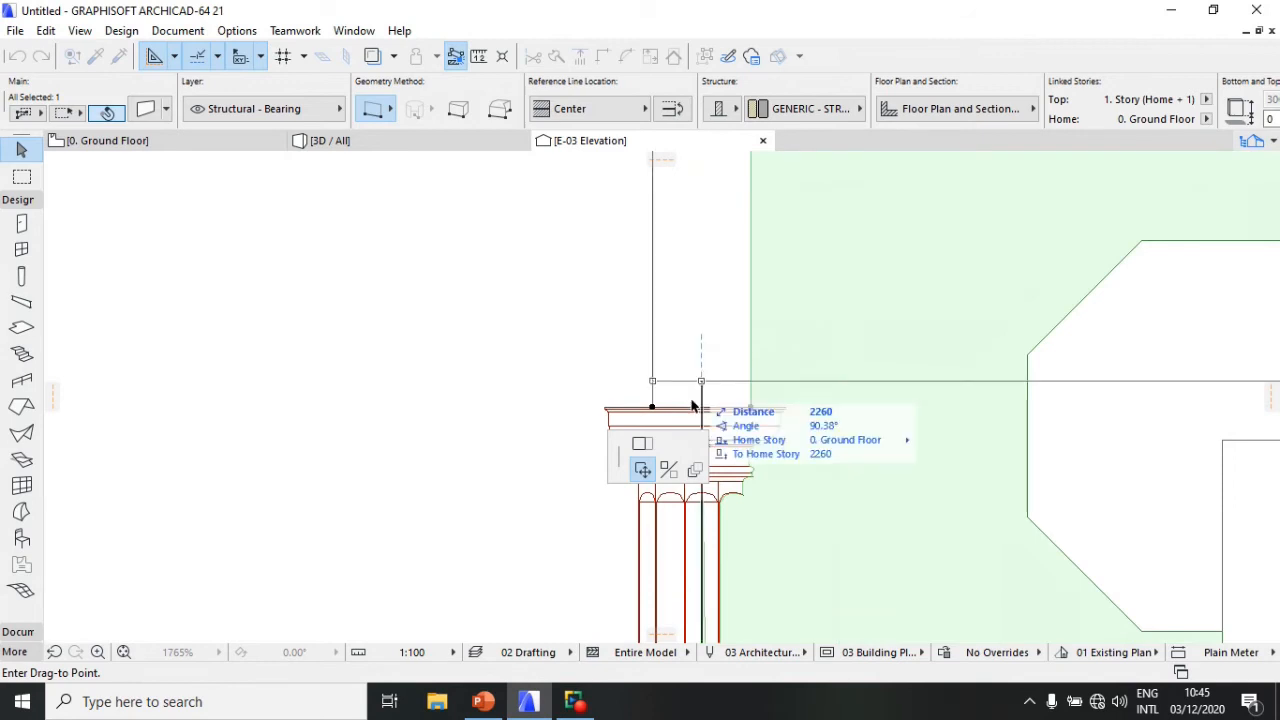
pyautogui.scroll(-3, 698, 410)
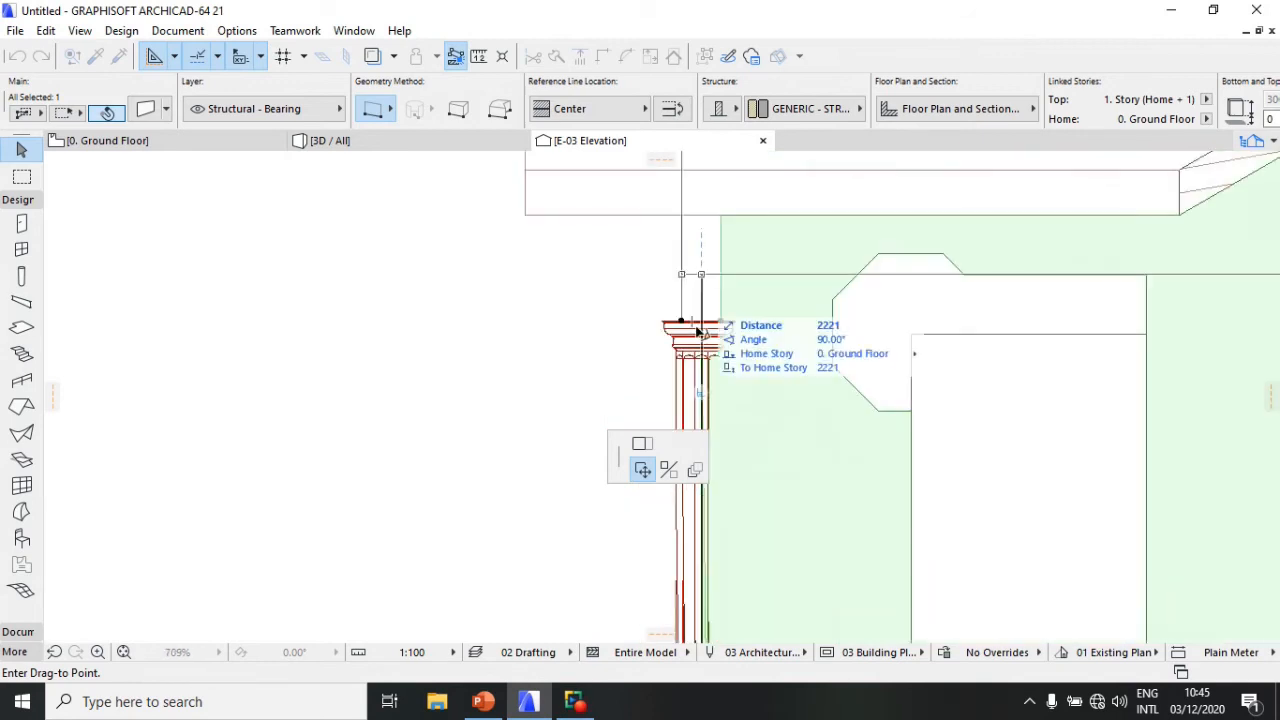
pyautogui.scroll(3, 698, 331)
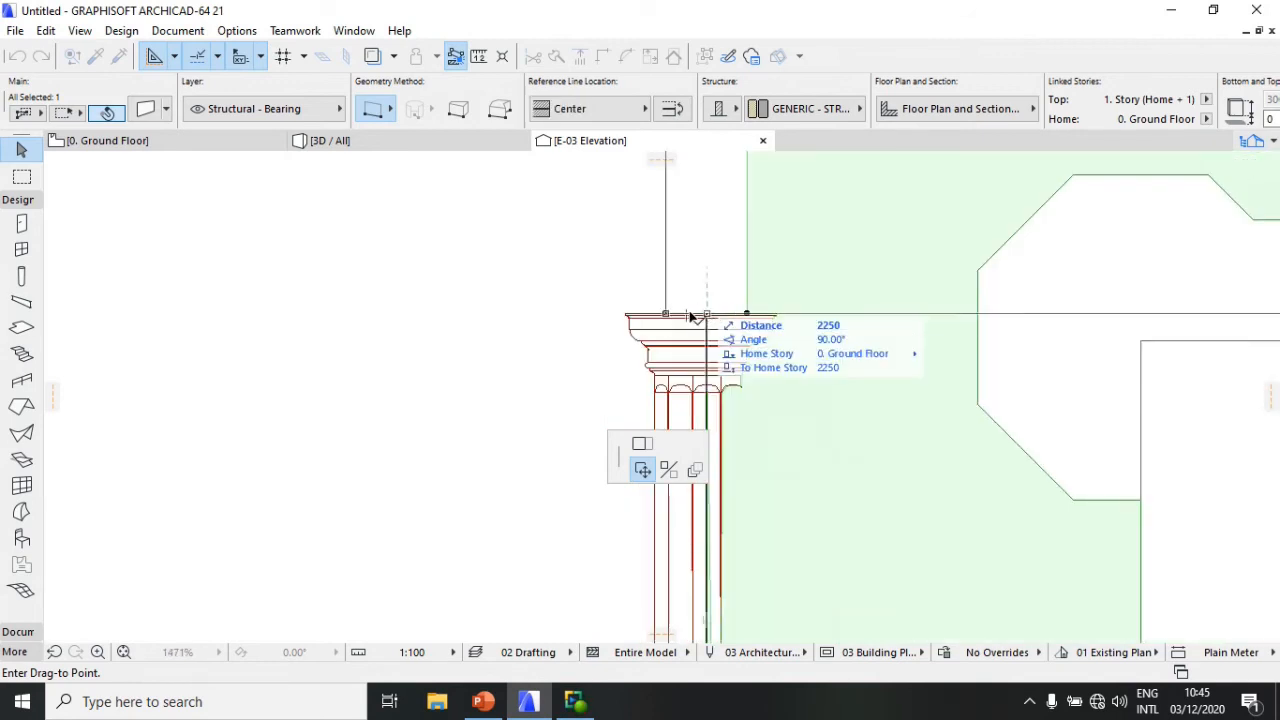
pyautogui.scroll(3, 708, 318)
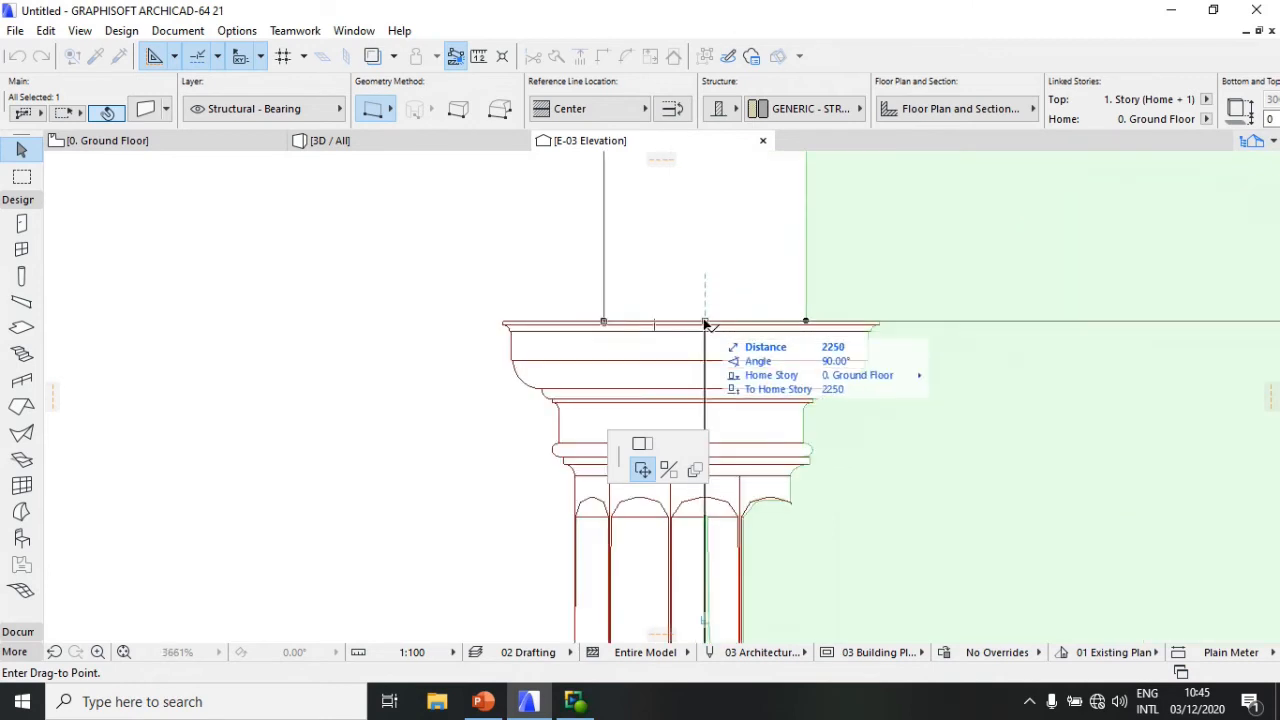
pyautogui.click(705, 323)
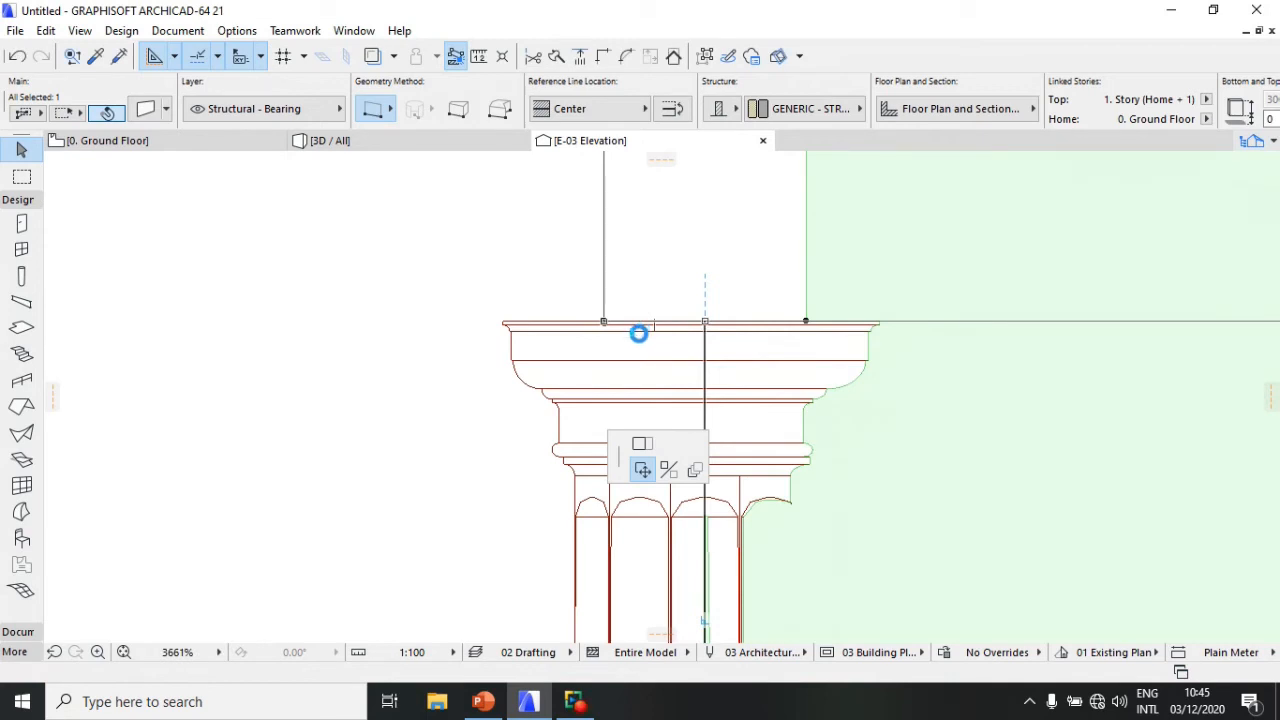
pyautogui.scroll(-6, 432, 393)
pyautogui.scroll(-1, 432, 393)
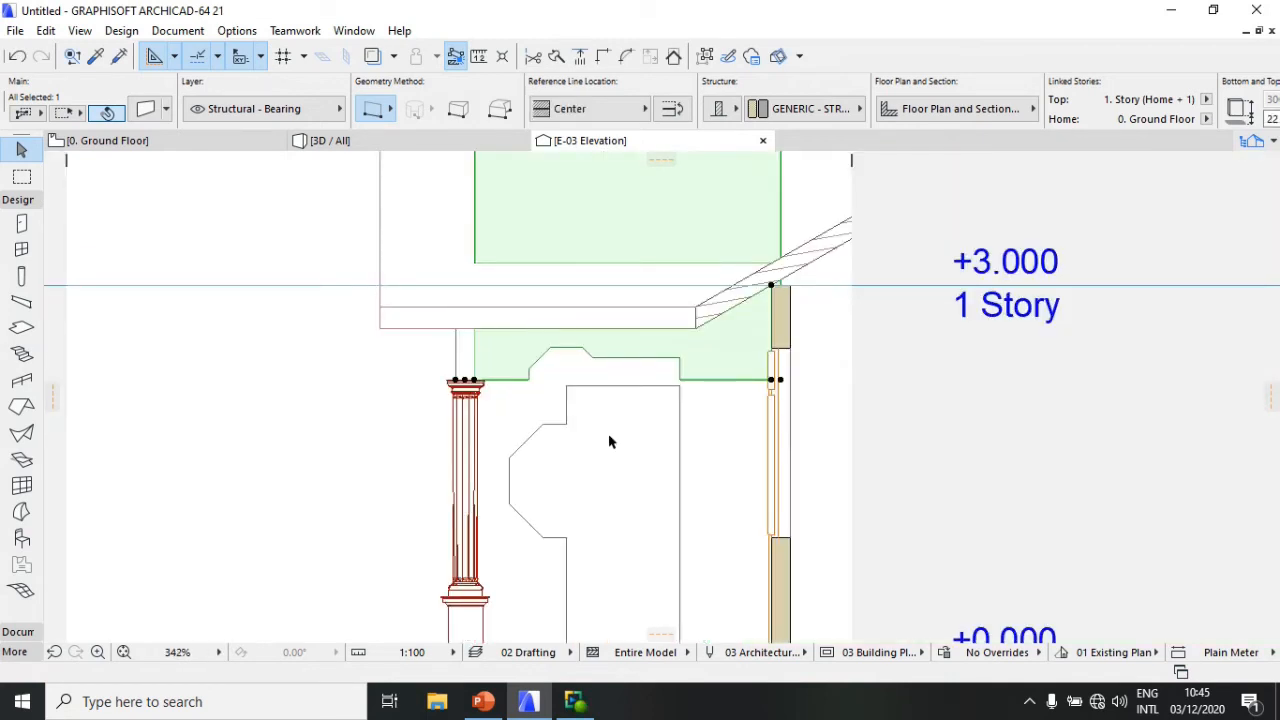
# Step: Move the upper octagonal opening so its upper-left side corner meets the capital's outer top corner, at a sill height of about 1826
pyautogui.scroll(1, 609, 441)
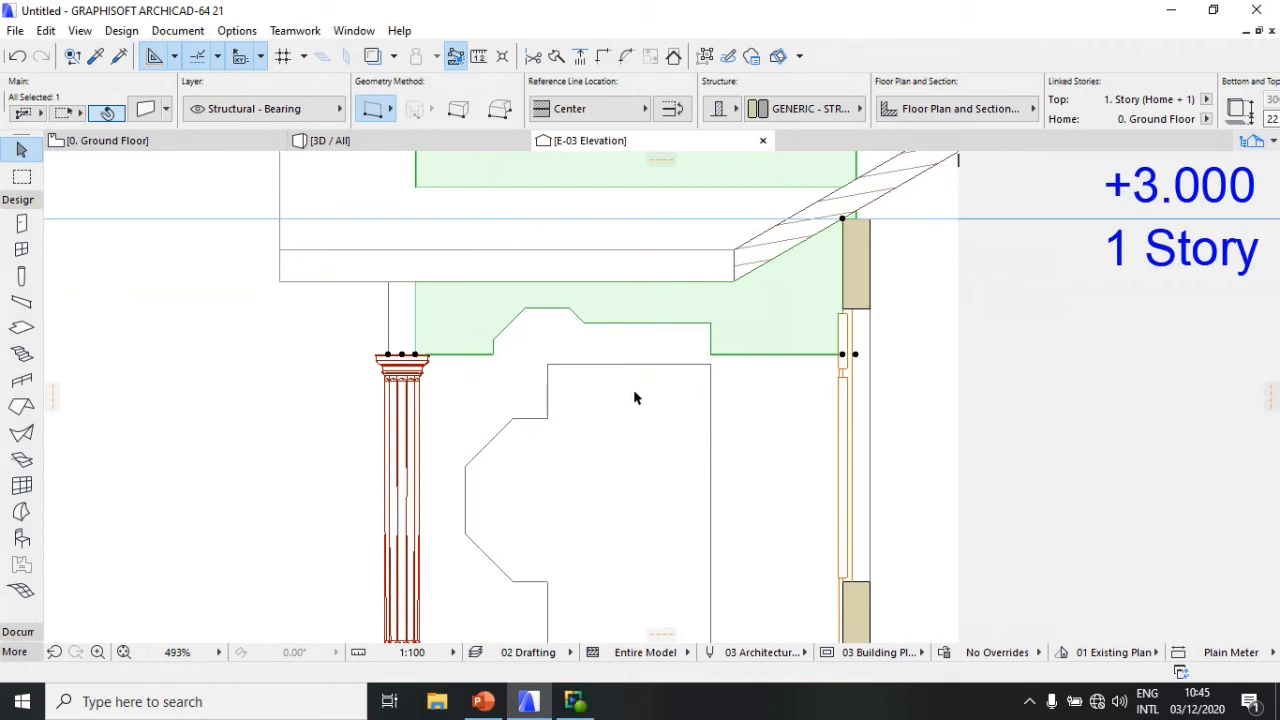
pyautogui.click(509, 336)
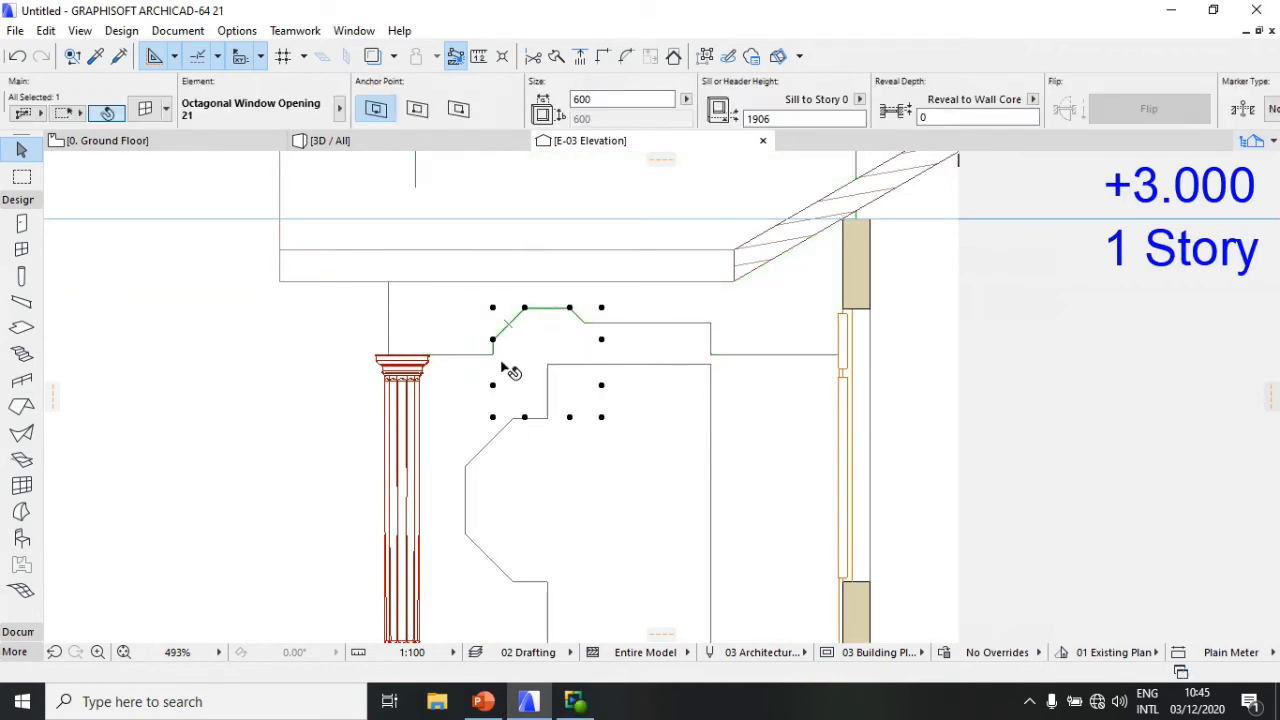
pyautogui.scroll(4, 503, 362)
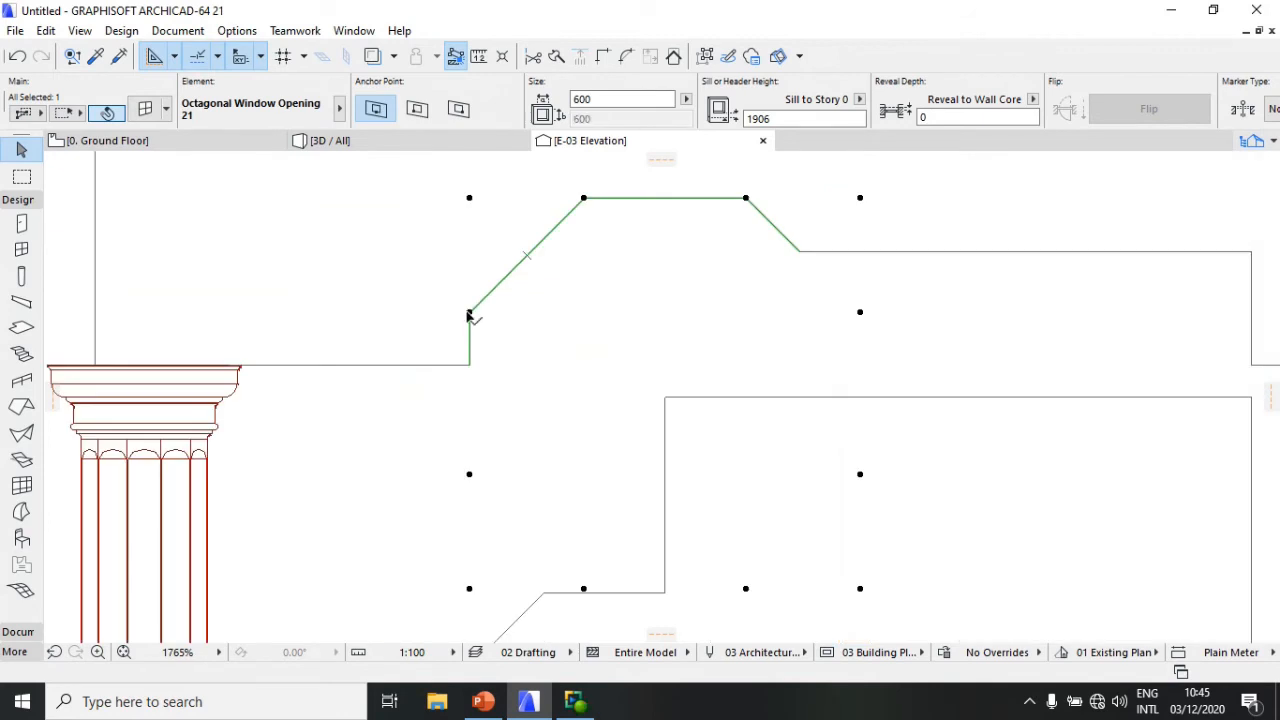
pyautogui.hotkey('ctrl', 'd')
pyautogui.click(475, 314)
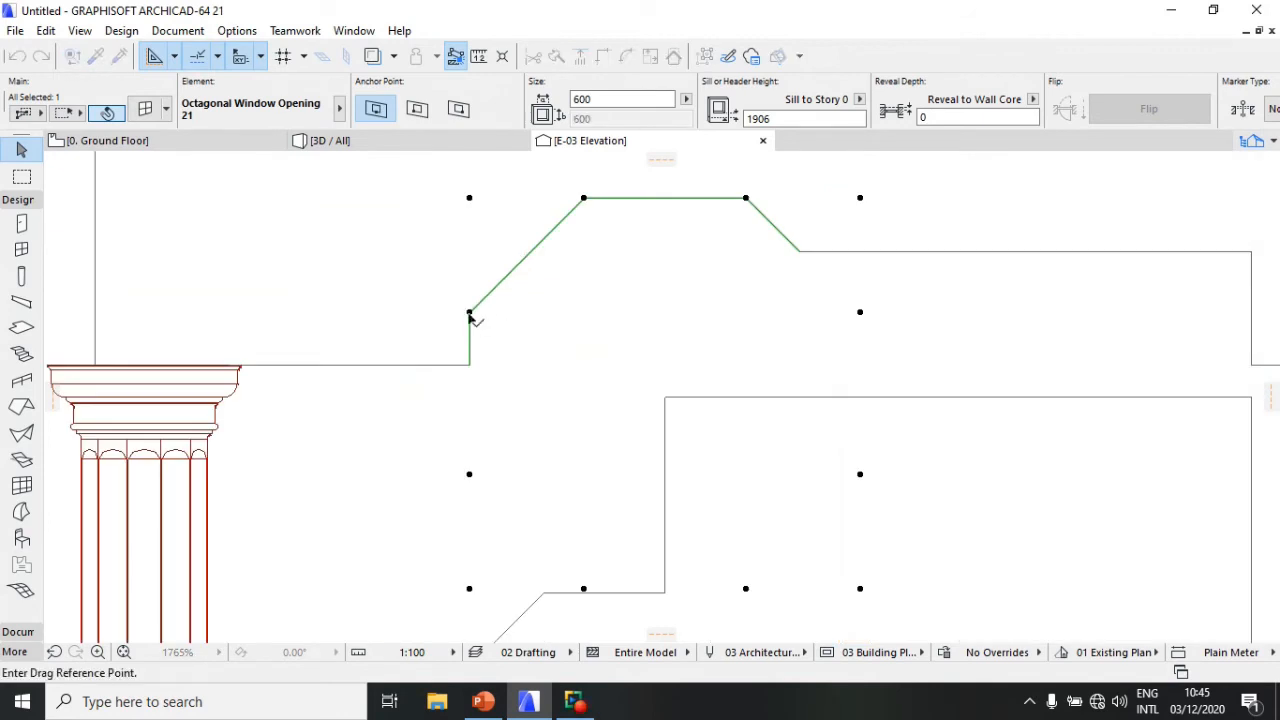
pyautogui.scroll(3, 250, 372)
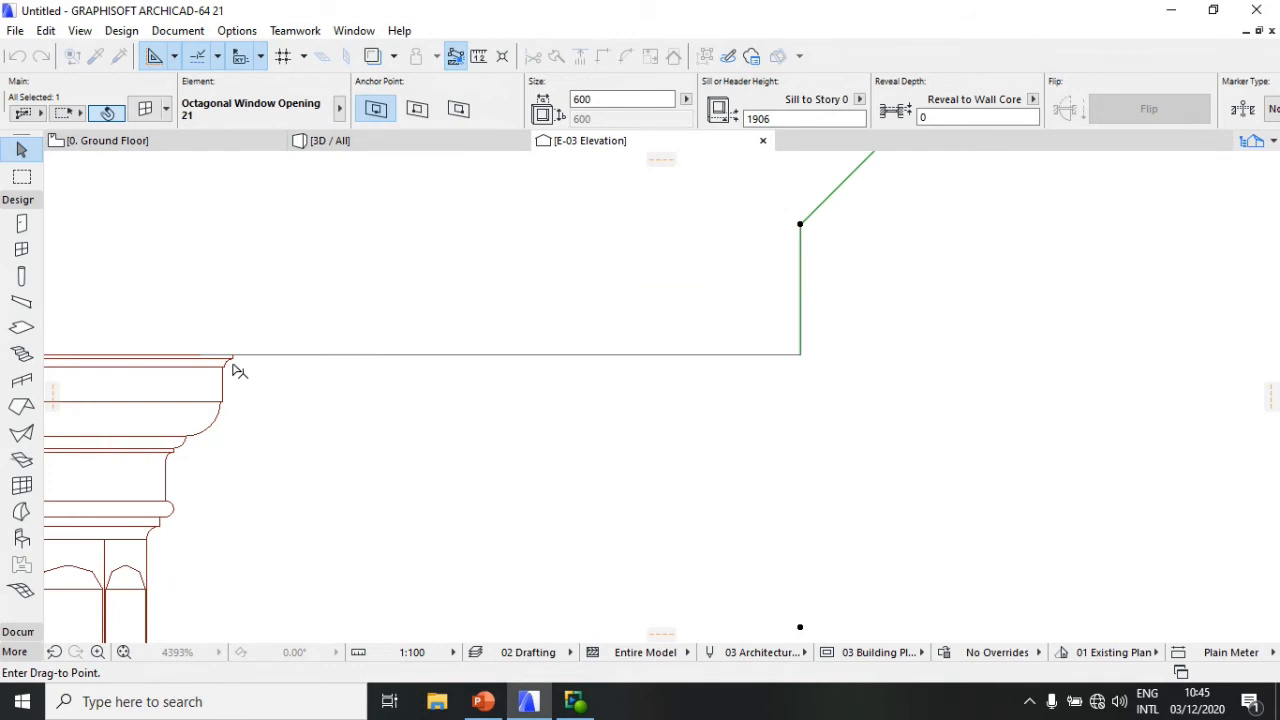
pyautogui.scroll(4, 253, 360)
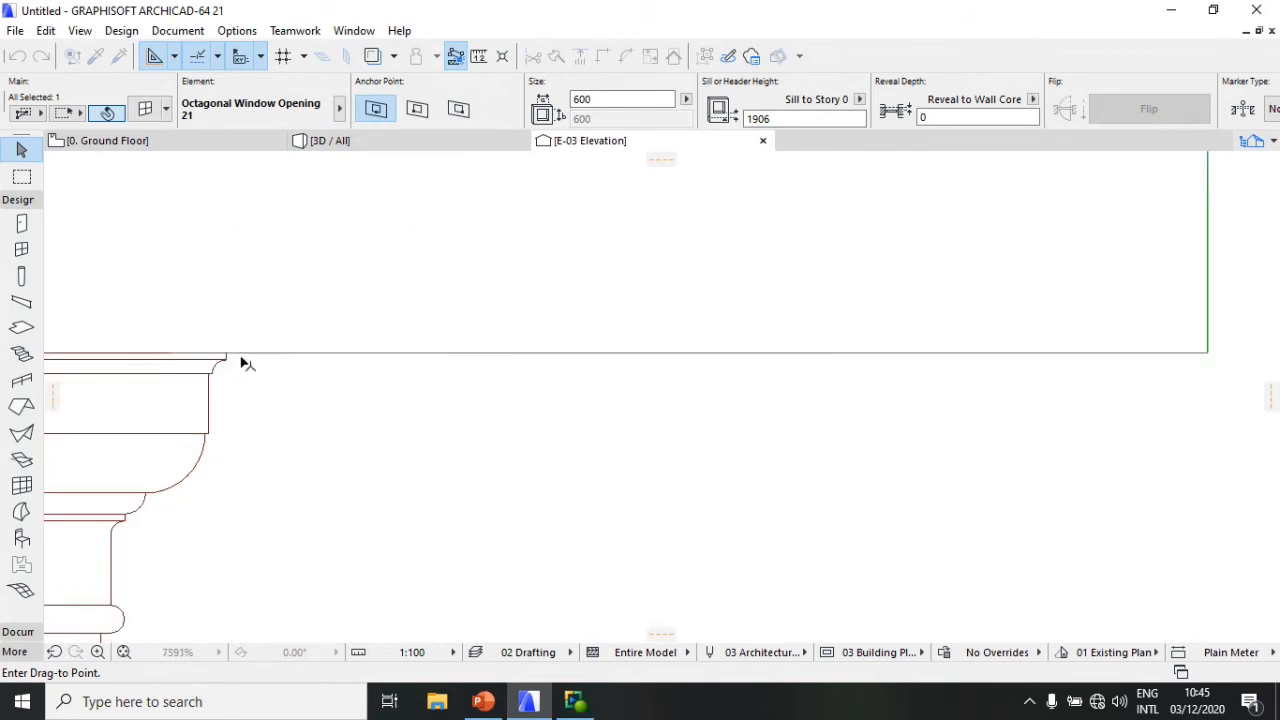
pyautogui.click(211, 349)
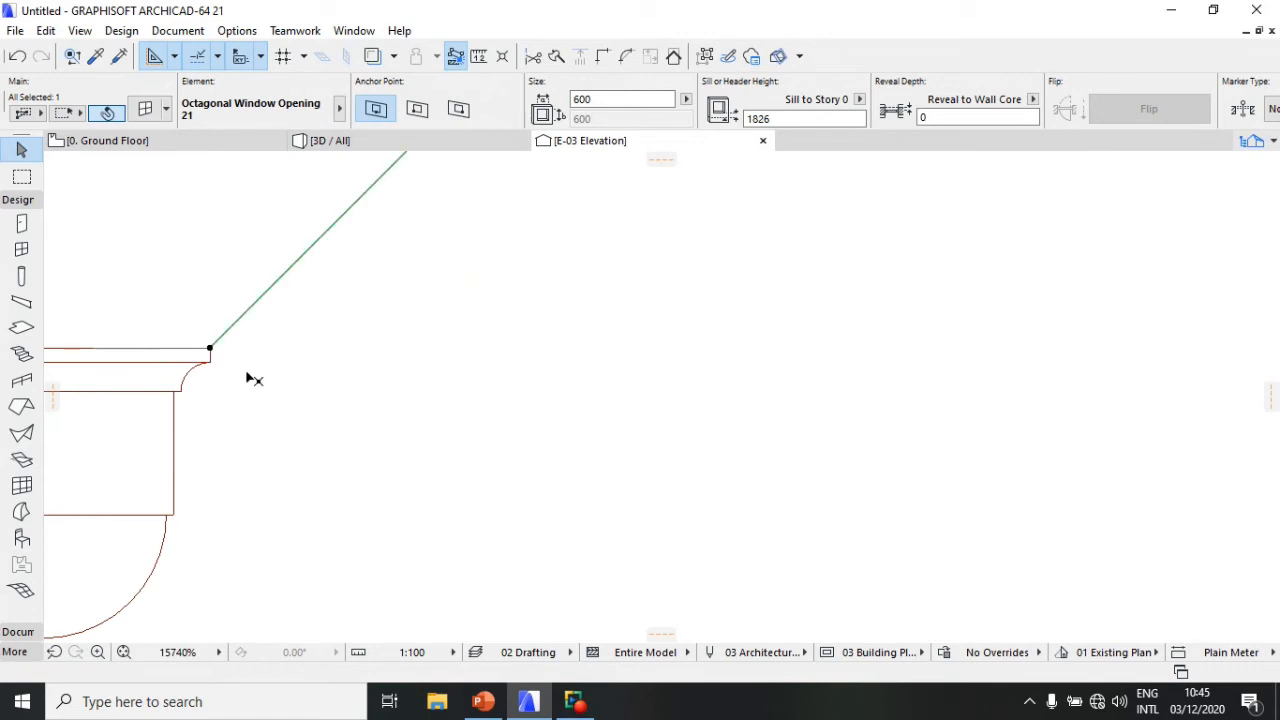
pyautogui.scroll(-11, 256, 398)
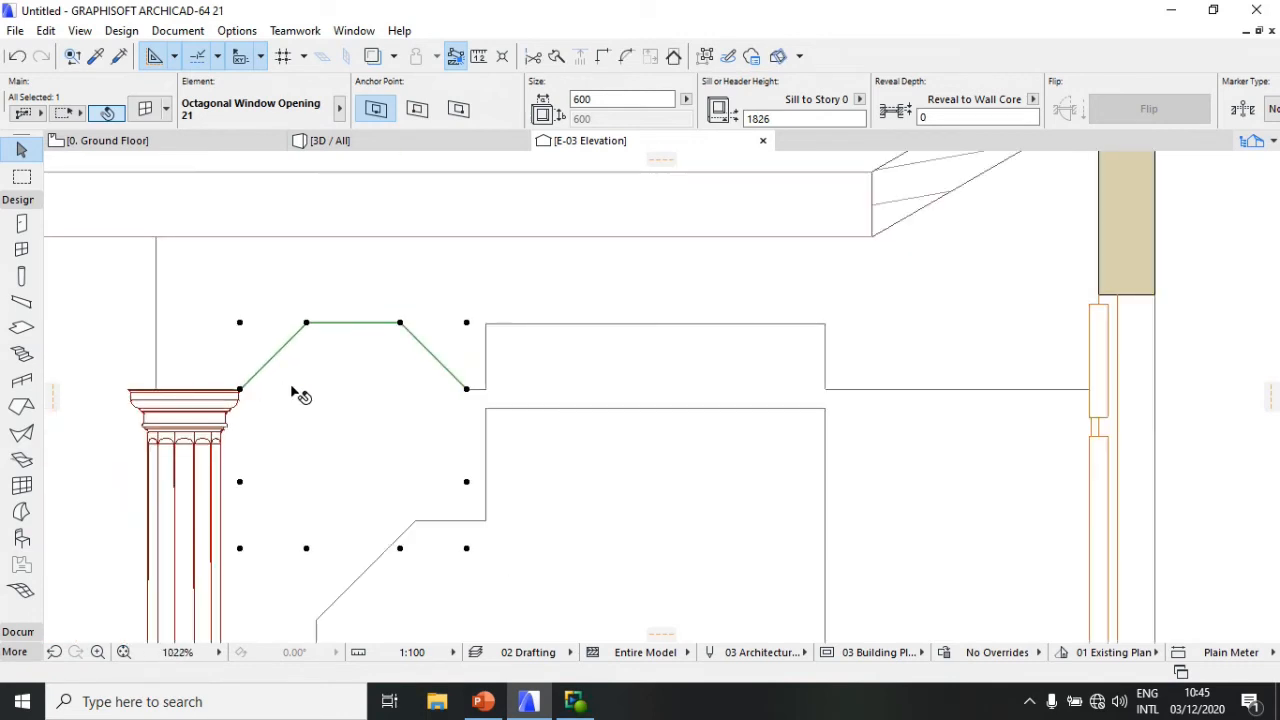
# Step: Copy the octagonal opening horizontally to the end of the wall at the house, and check the porch in 3D
pyautogui.scroll(1, 370, 398)
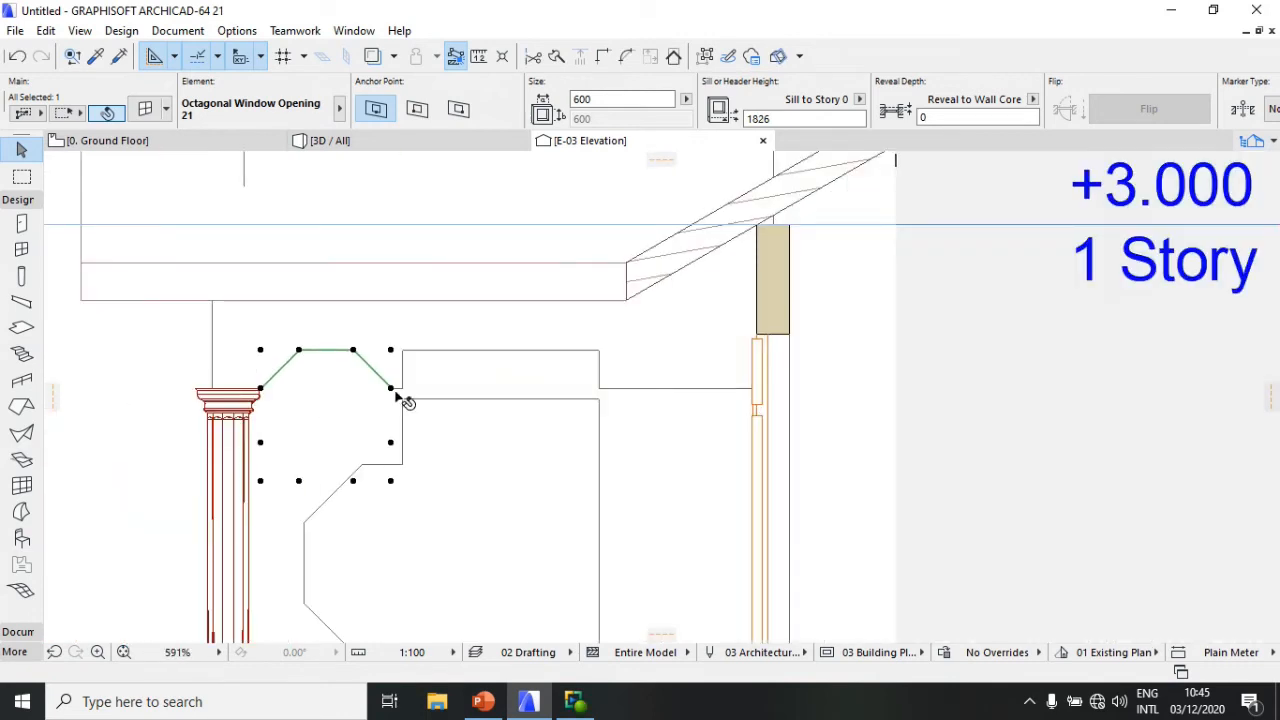
pyautogui.hotkey('ctrl', 'shift', 'd')
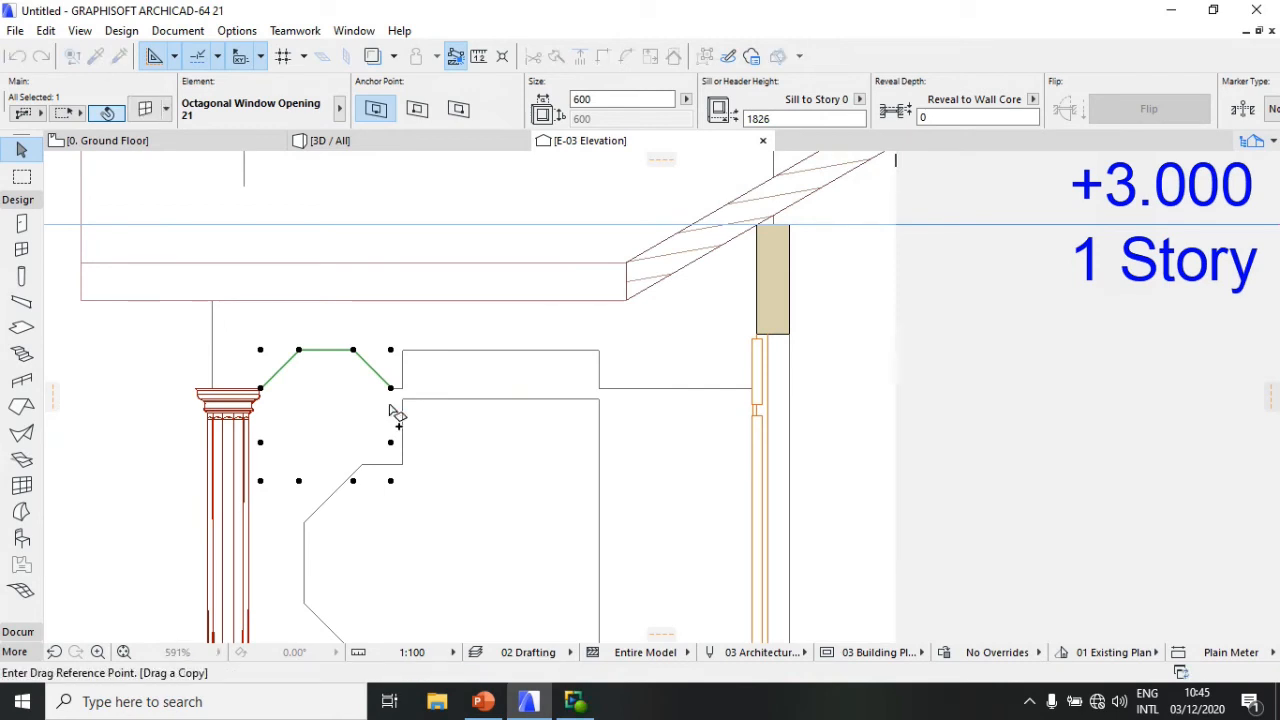
pyautogui.click(390, 387)
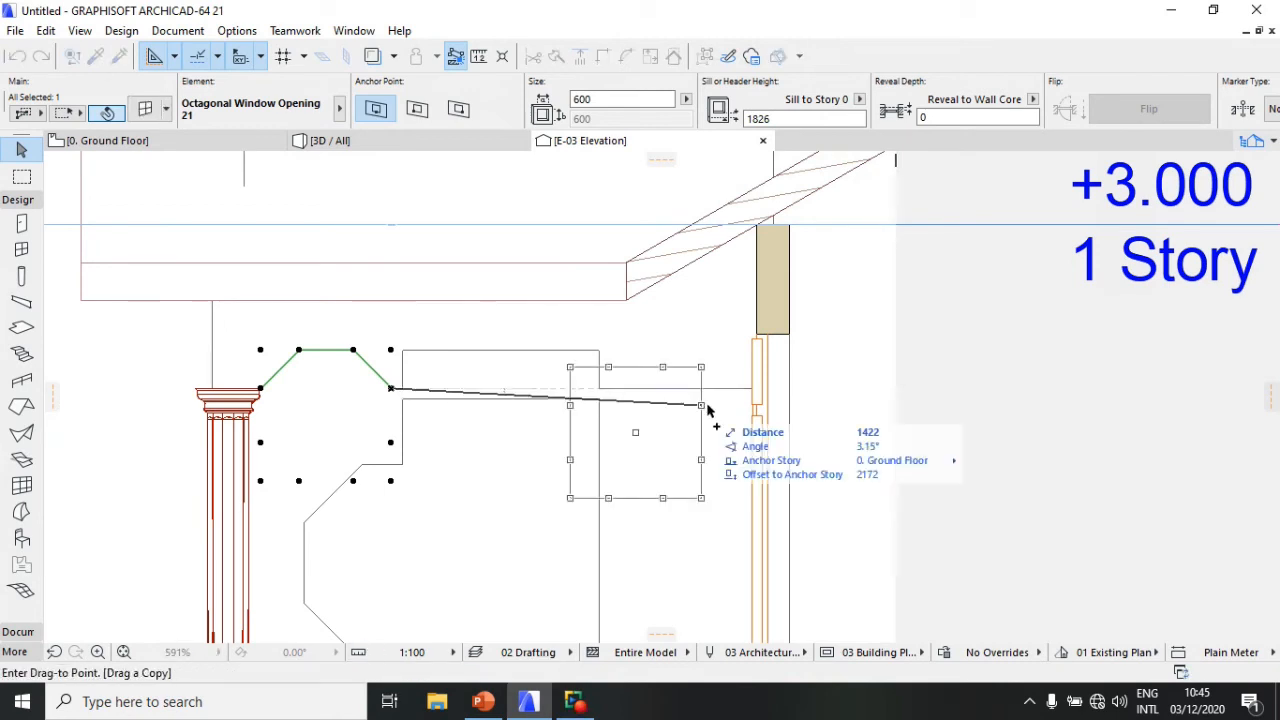
pyautogui.scroll(1, 768, 395)
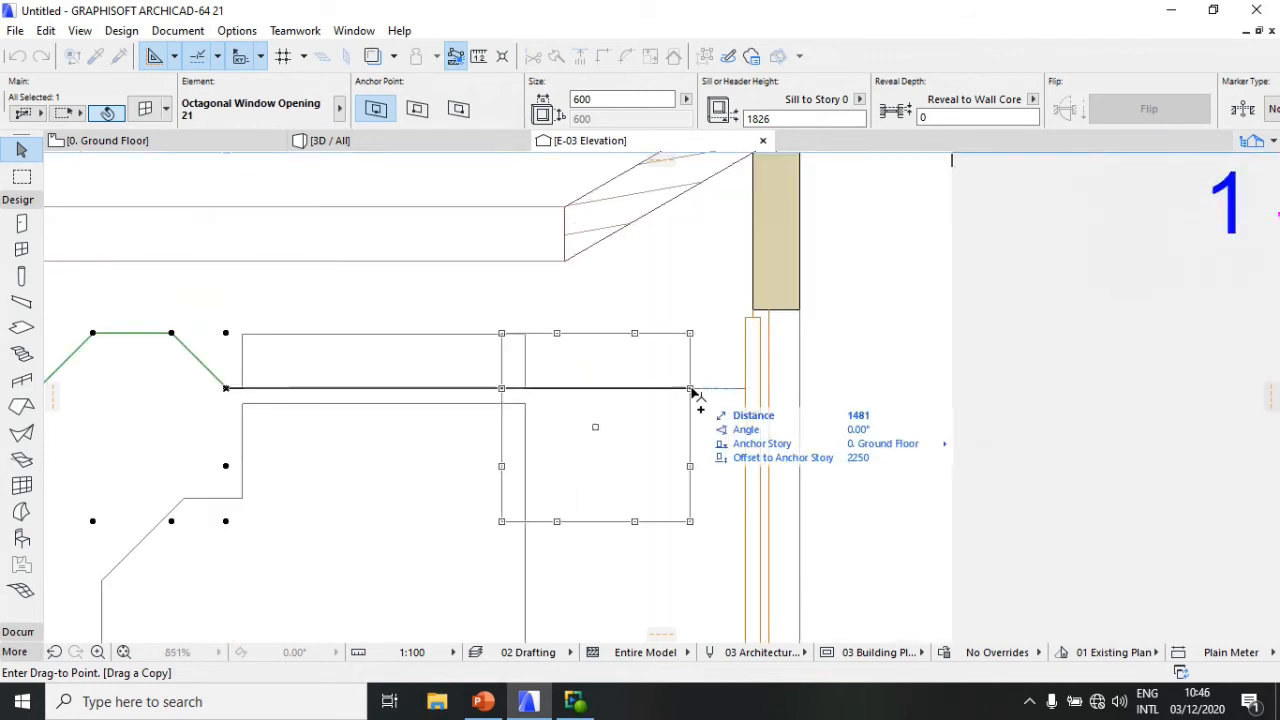
pyautogui.click(745, 388)
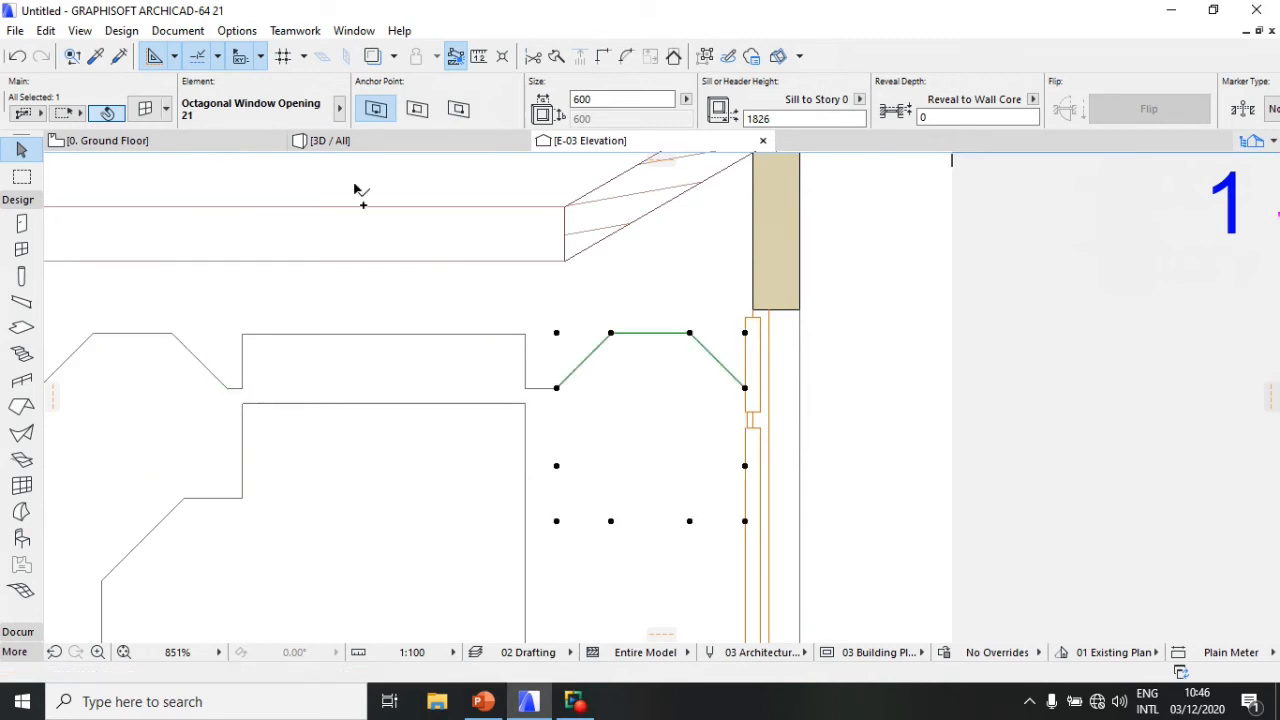
pyautogui.click(380, 143)
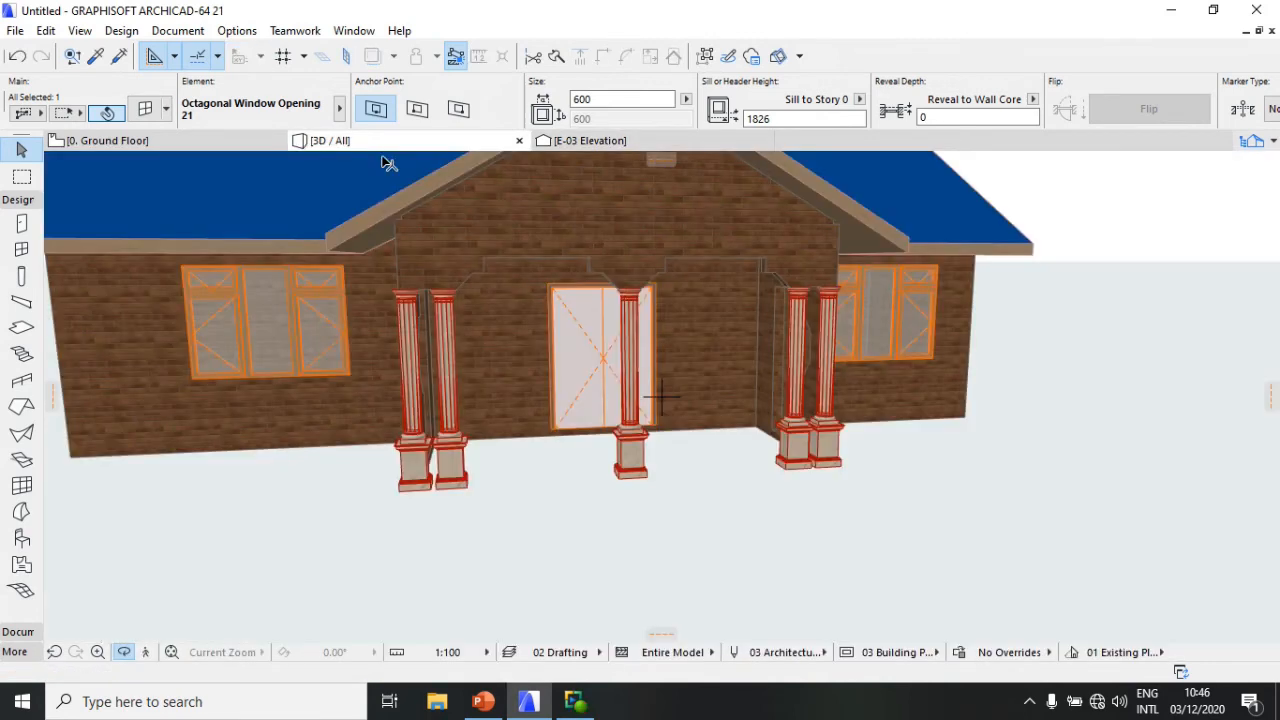
pyautogui.press('Escape')
pyautogui.keyDown('shift'); pyautogui.moveTo(380, 429); pyautogui.dragTo(831, 277, button='middle'); pyautogui.keyUp('shift')
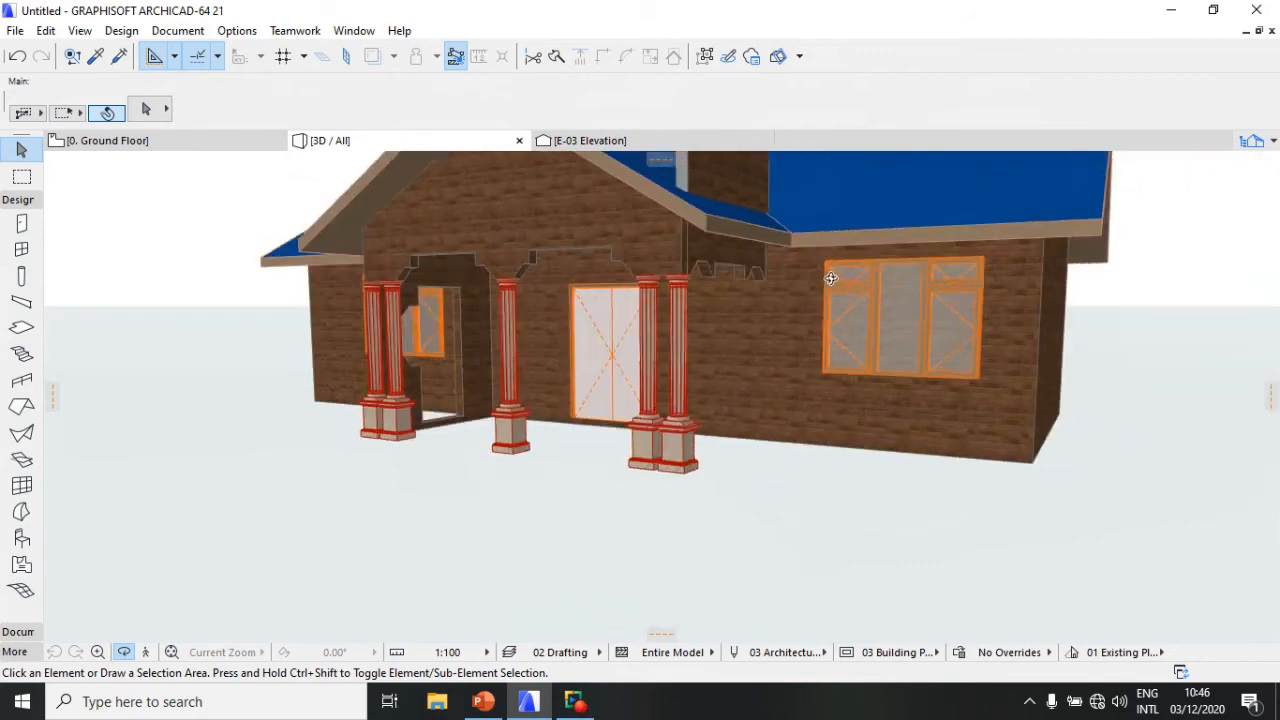
# Step: In the E-03 elevation, stretch the top of the raised wall's rectangular door opening vertically to a height of about 2477
pyautogui.click(568, 141)
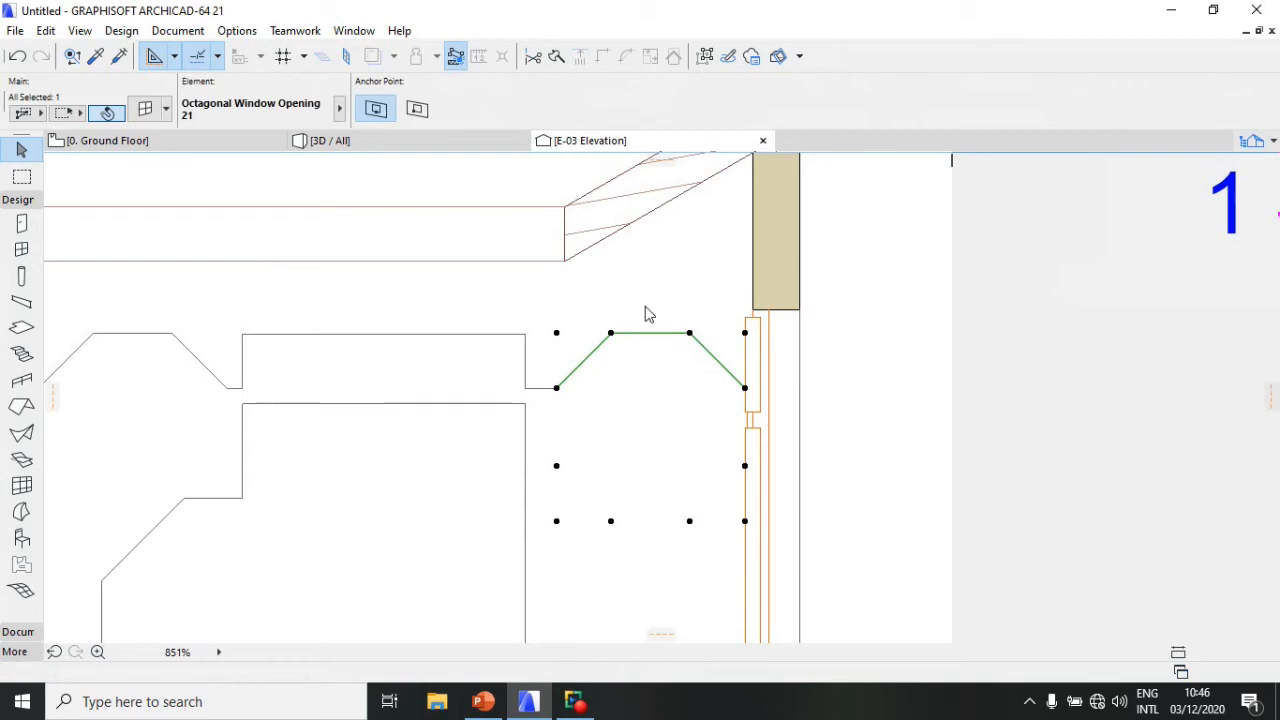
pyautogui.scroll(-3, 745, 292)
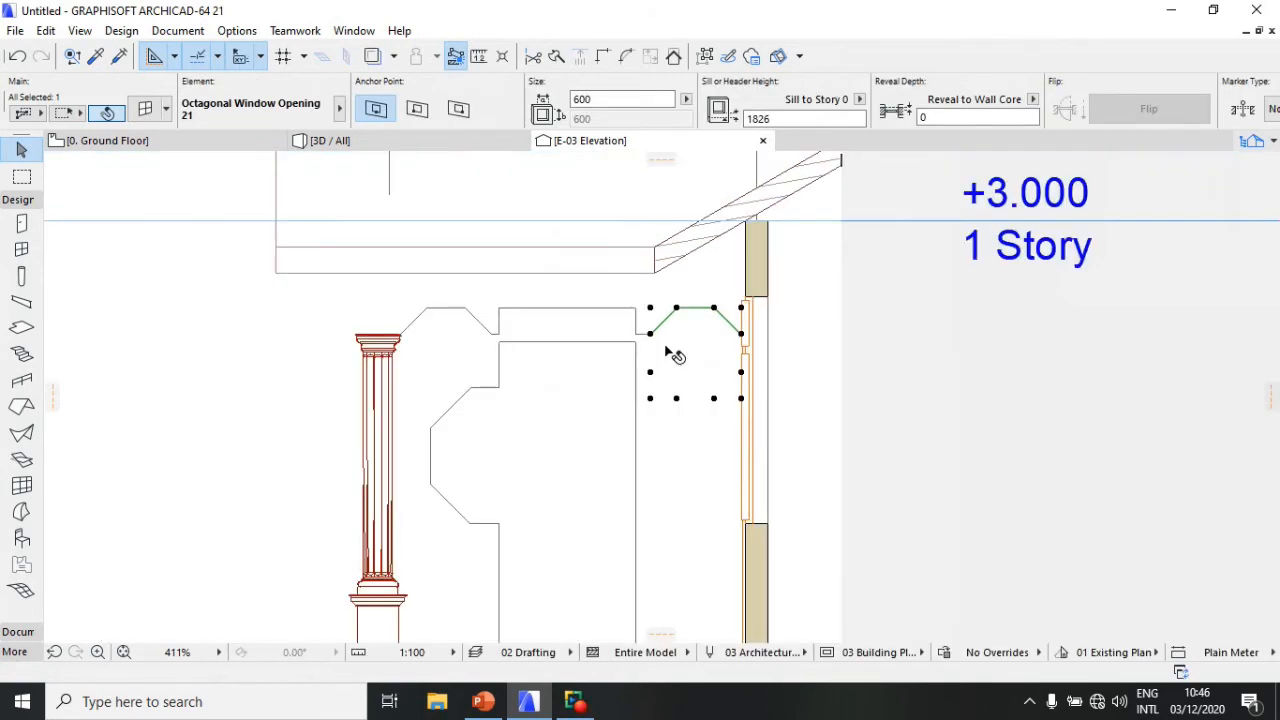
pyautogui.scroll(2, 545, 310)
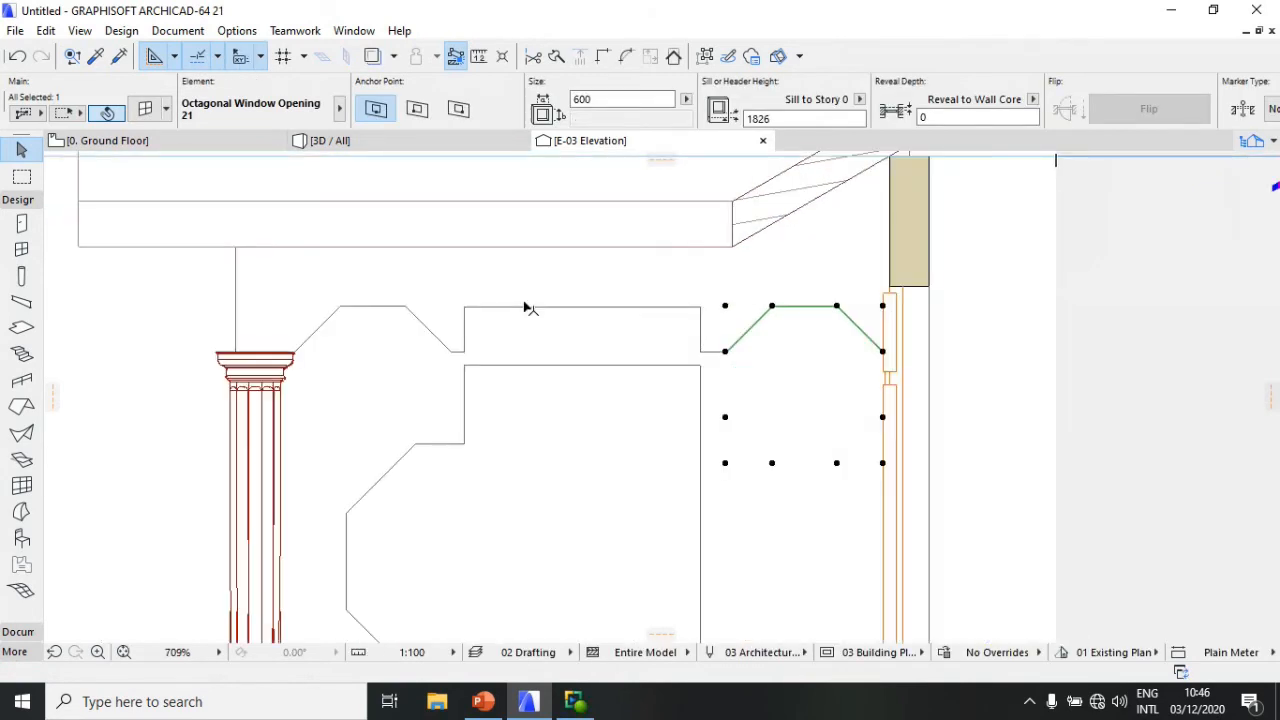
pyautogui.click(527, 307)
pyautogui.scroll(2, 465, 306)
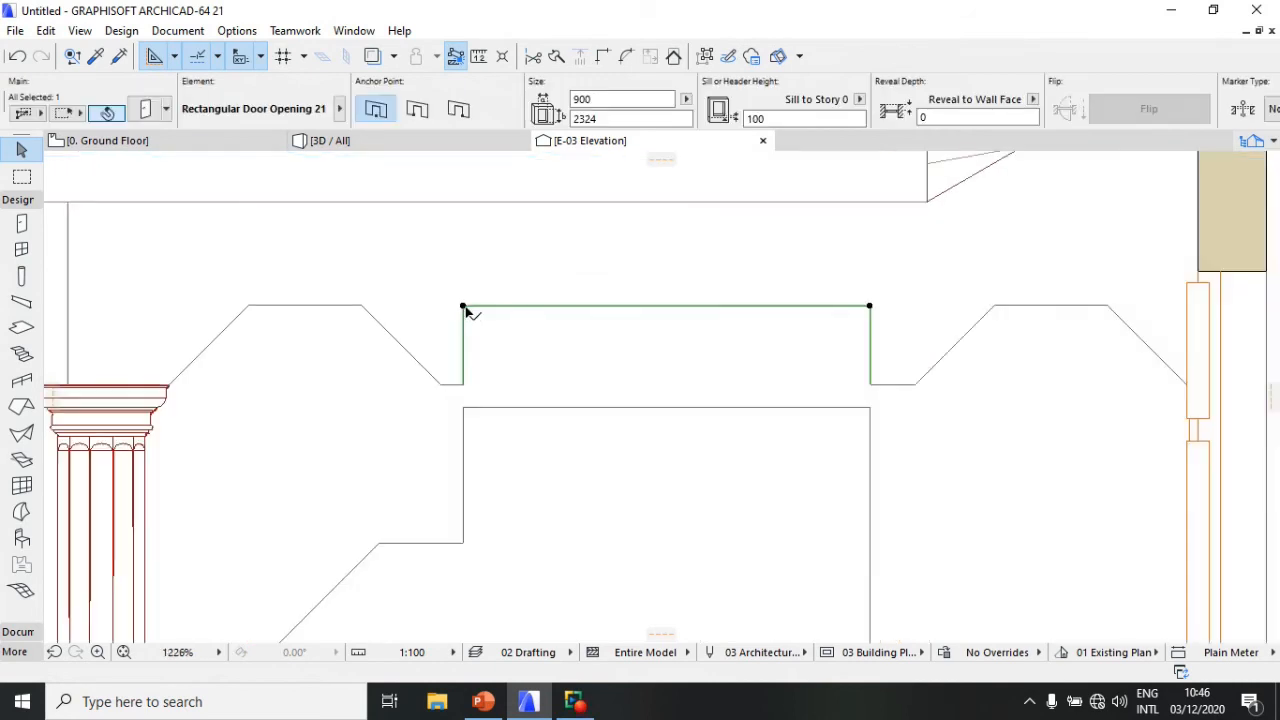
pyautogui.click(464, 307)
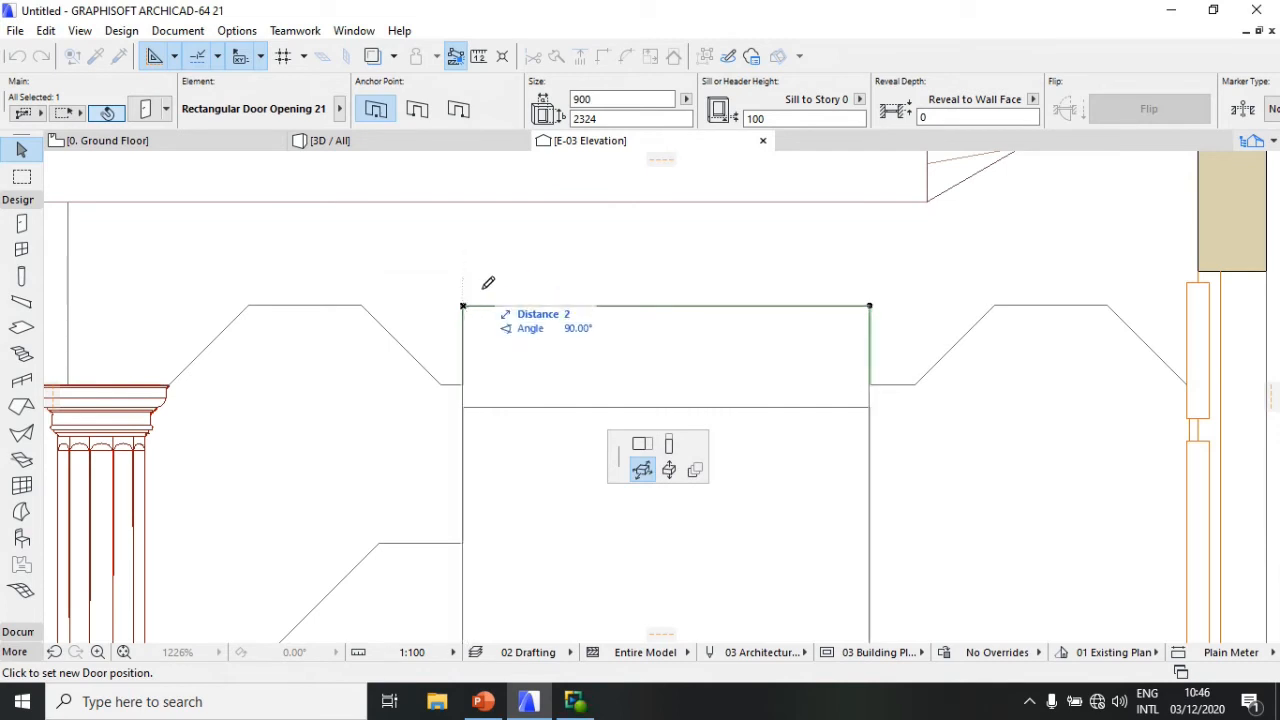
pyautogui.click(669, 446)
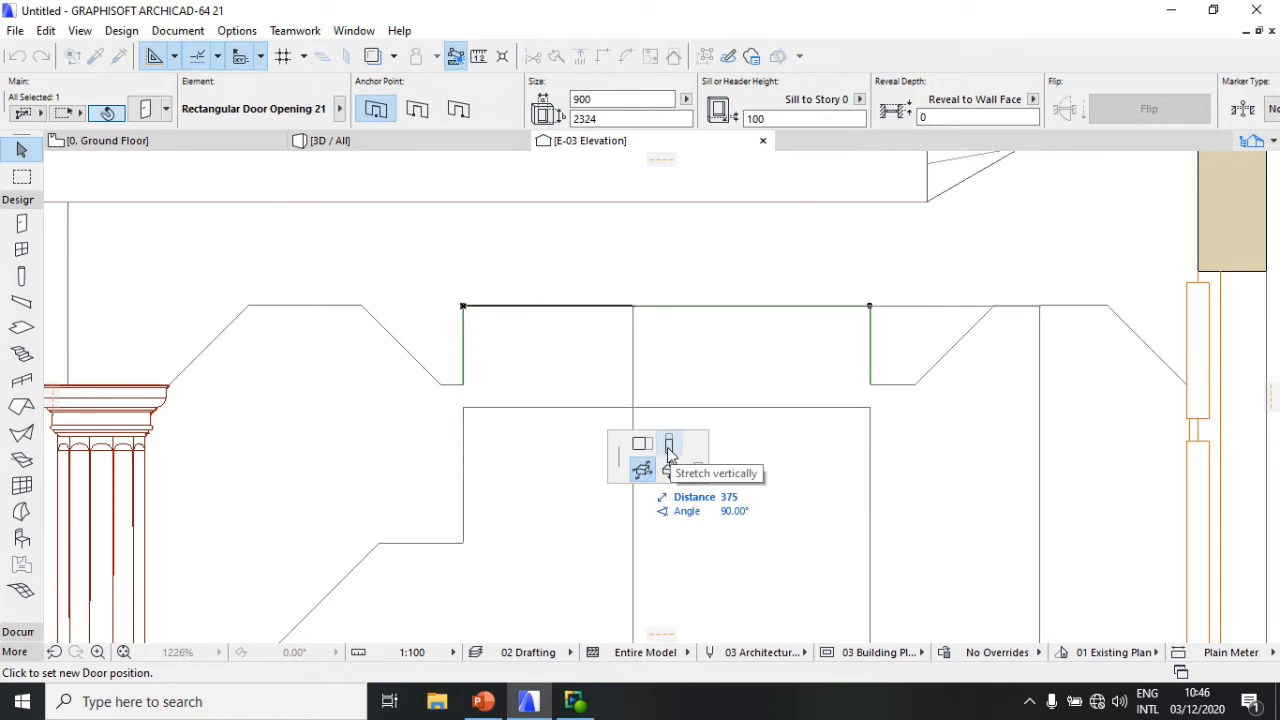
pyautogui.click(564, 235)
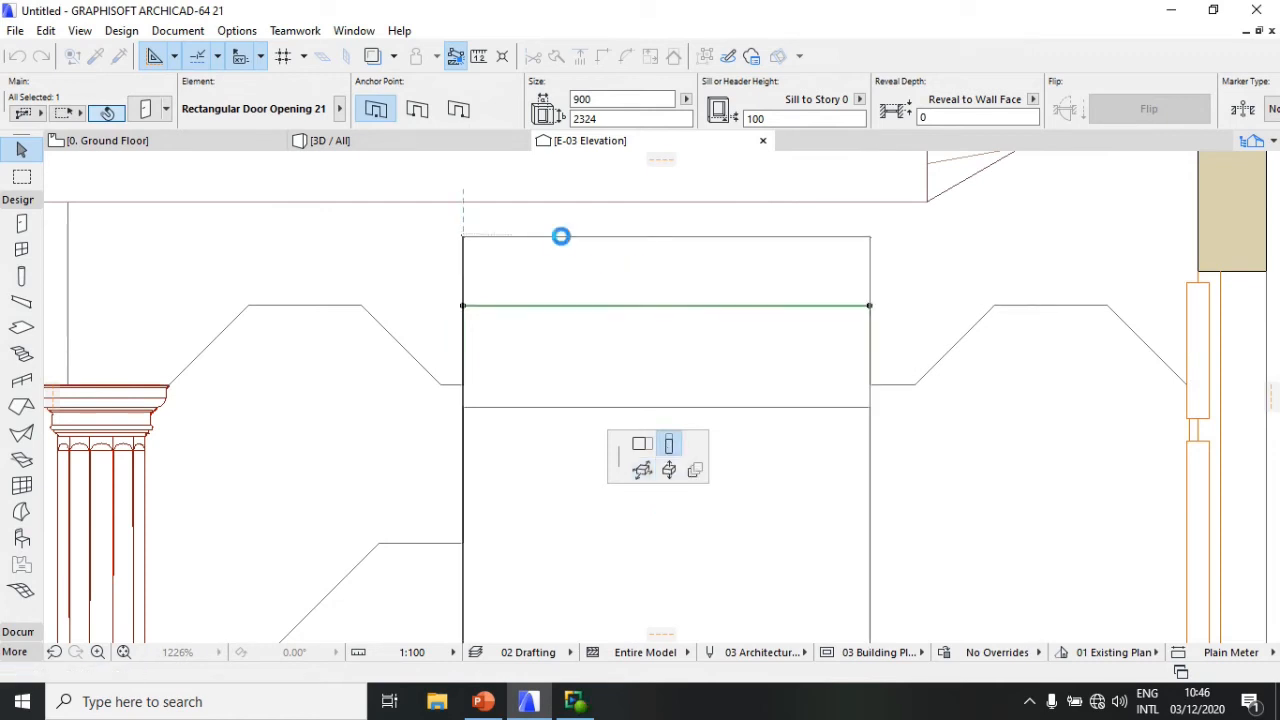
pyautogui.click(562, 236)
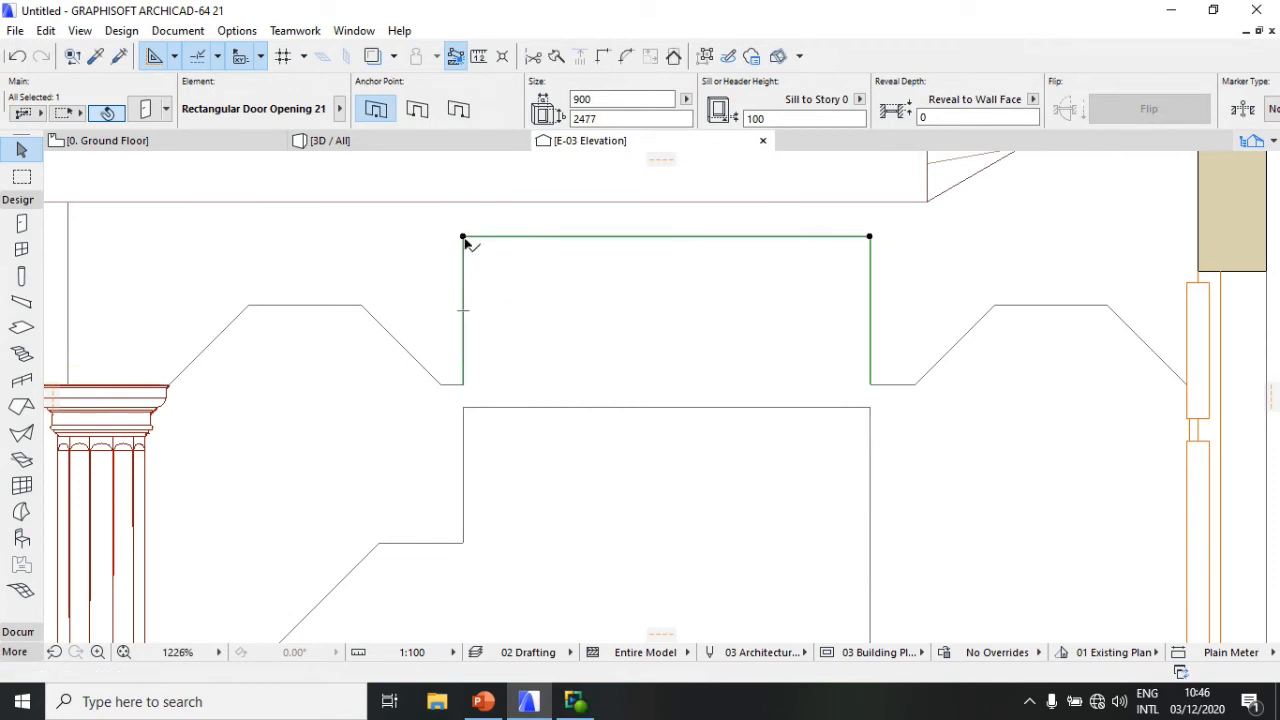
# Step: Lower the rectangular door opening's top to a height of about 2421 and stretch both its sides over the octagonal openings, about 1674 wide
pyautogui.click(463, 237)
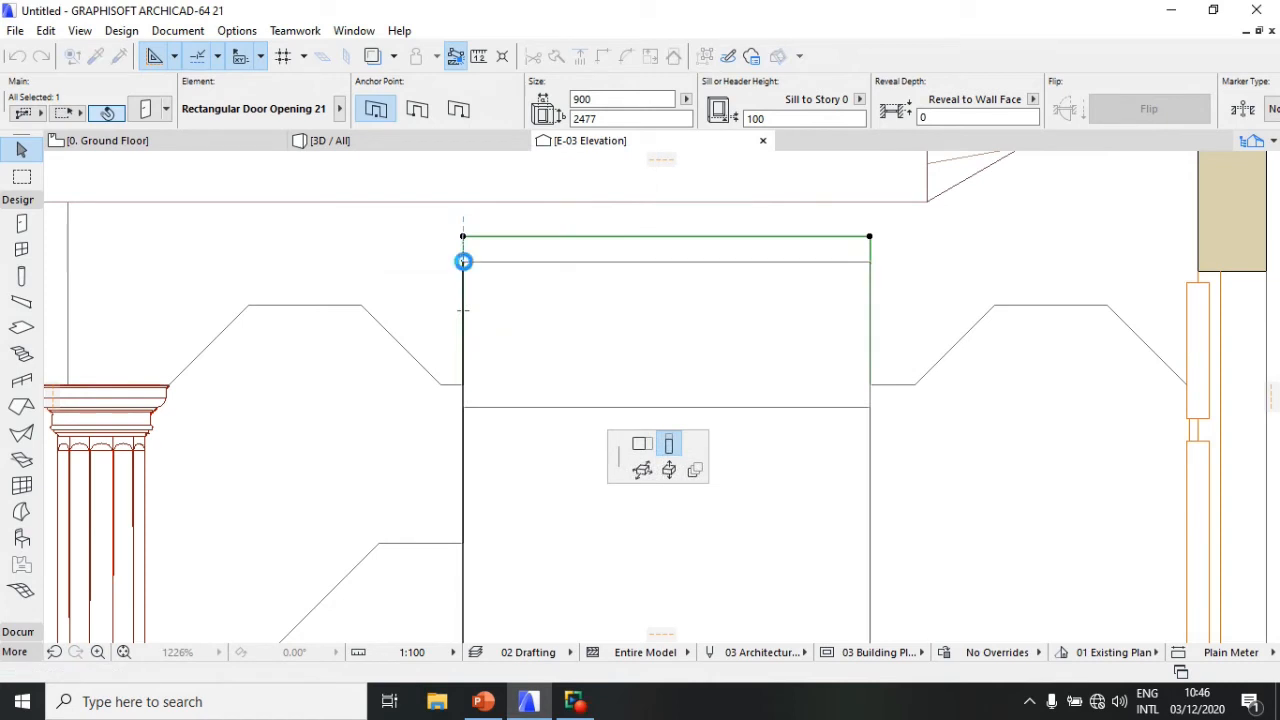
pyautogui.click(463, 261)
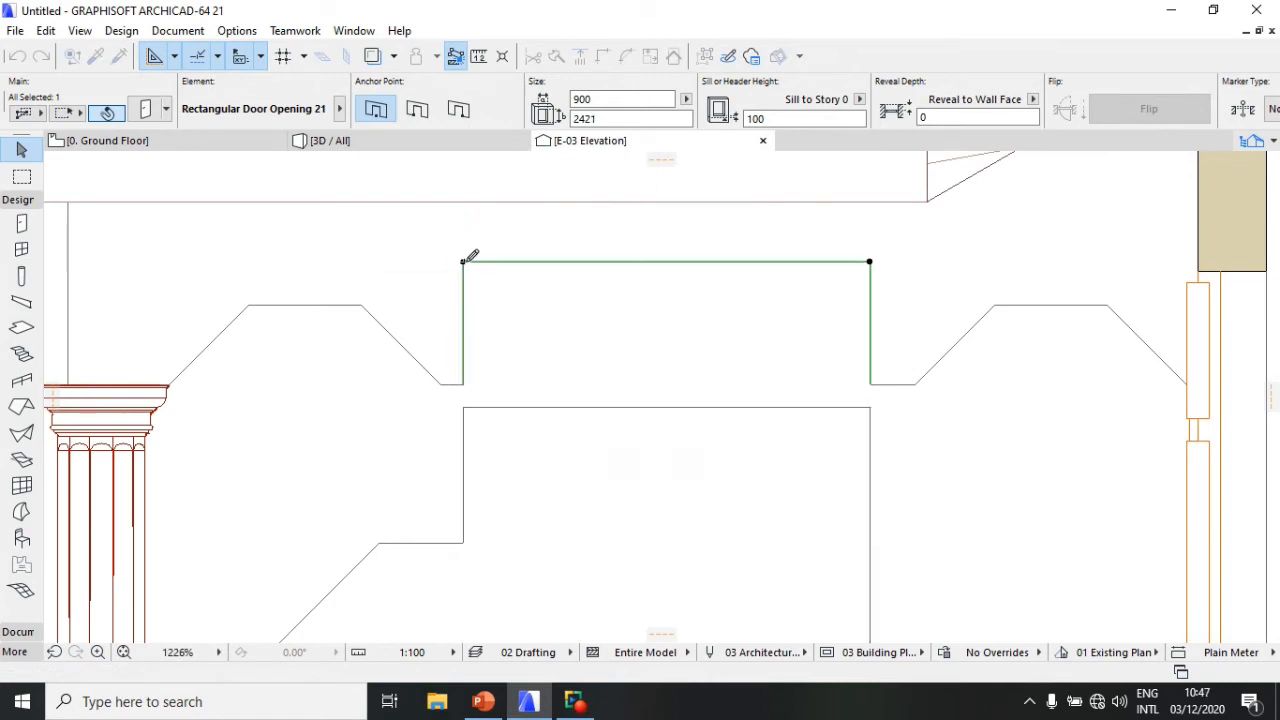
pyautogui.click(463, 263)
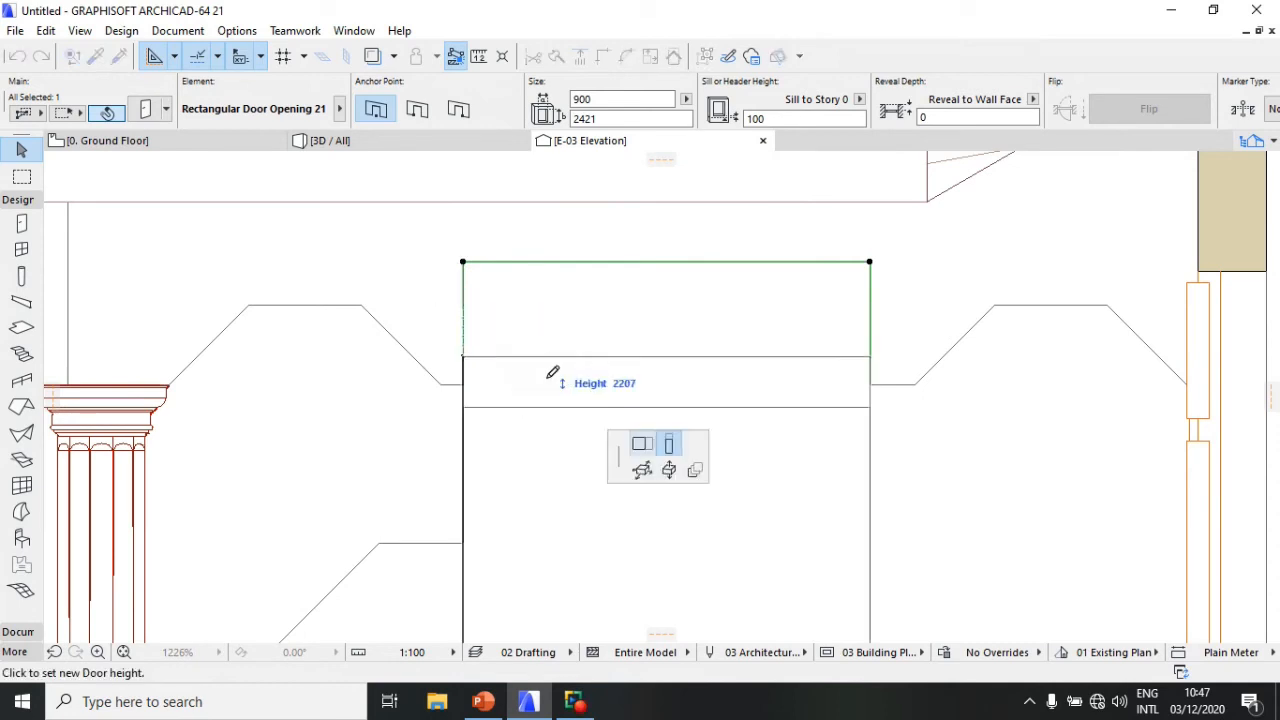
pyautogui.click(639, 443)
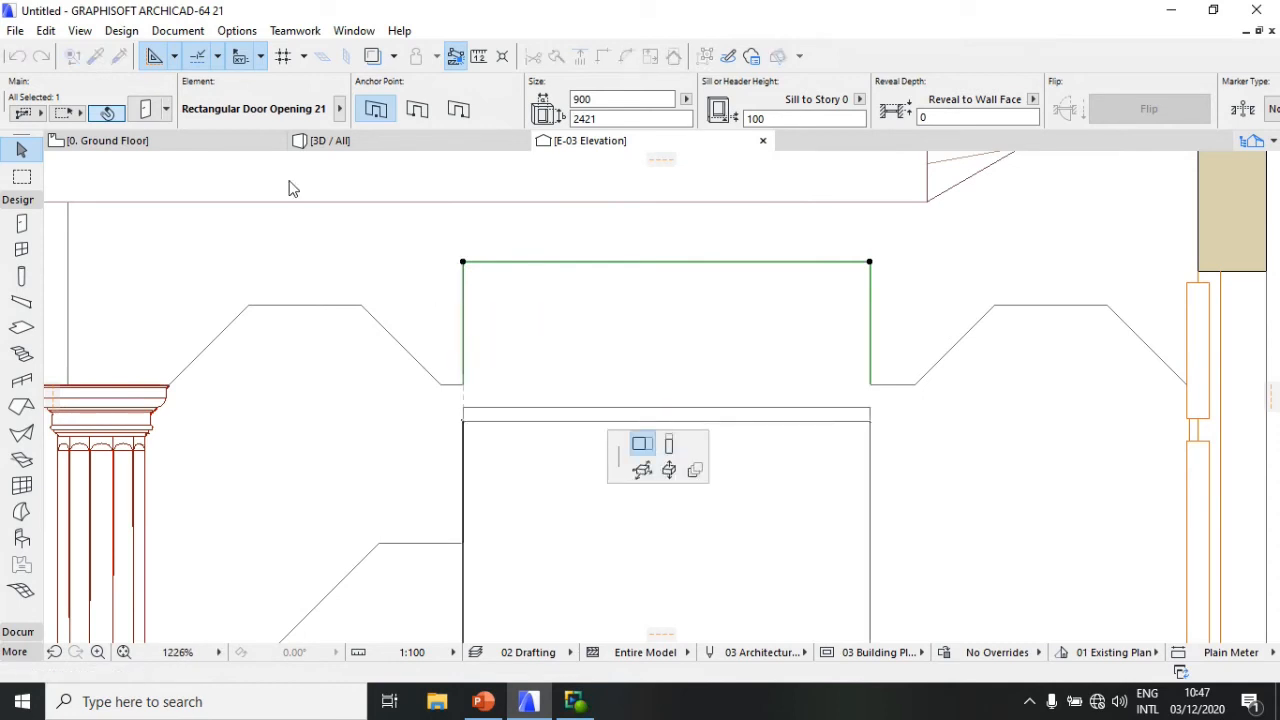
pyautogui.click(310, 291)
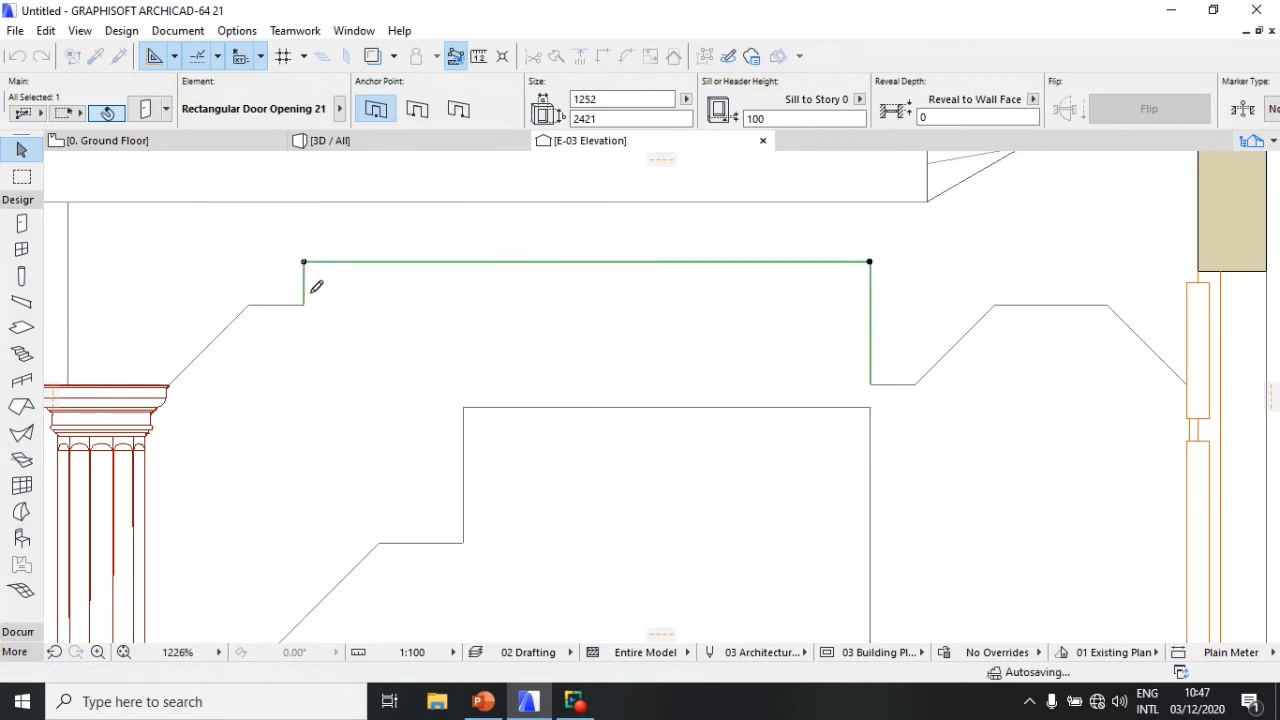
pyautogui.click(870, 263)
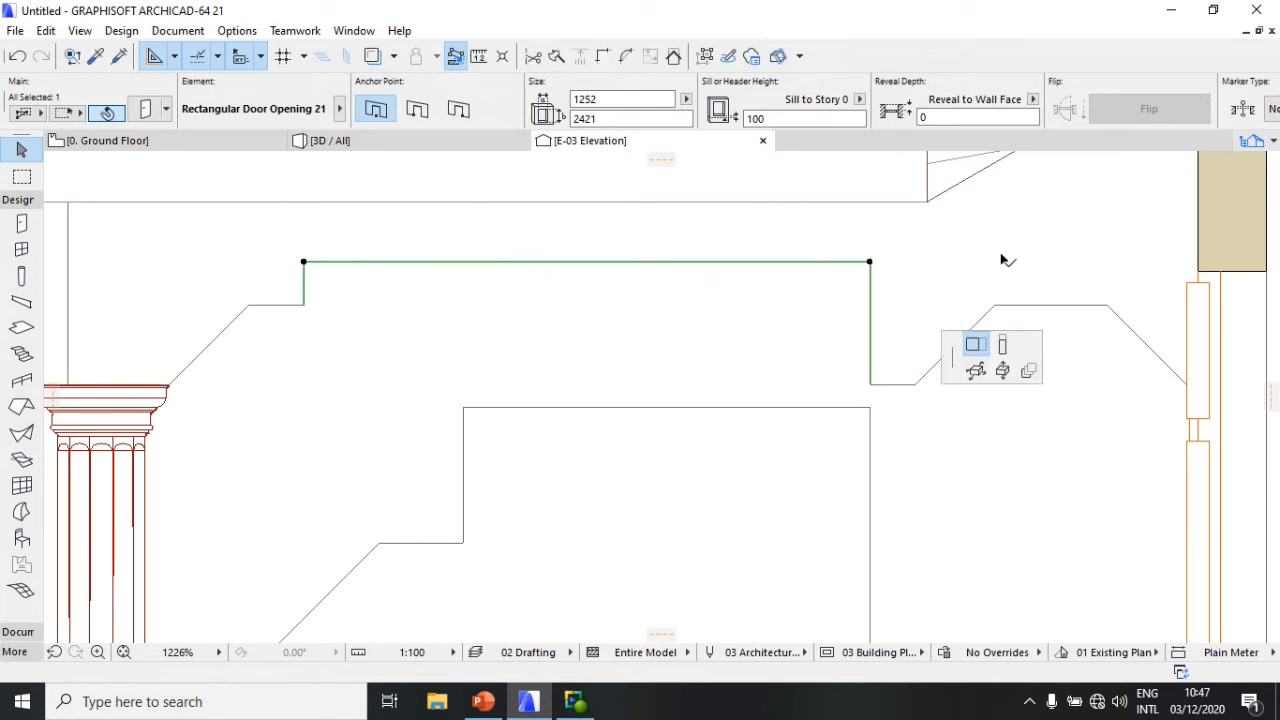
pyautogui.click(1068, 282)
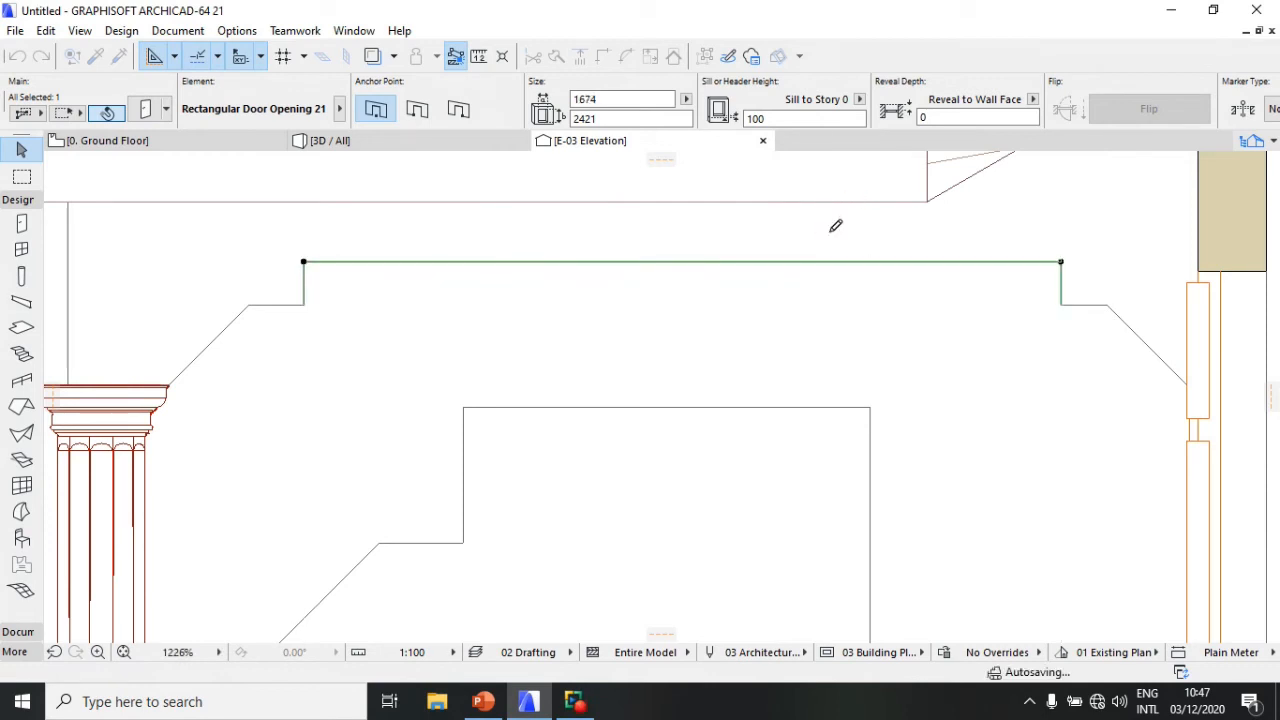
# Step: Check the porch openings from both sides in 3D, and open the E-02 elevation from its marker on the ground floor plan
pyautogui.scroll(-6, 637, 296)
pyautogui.scroll(3, 492, 166)
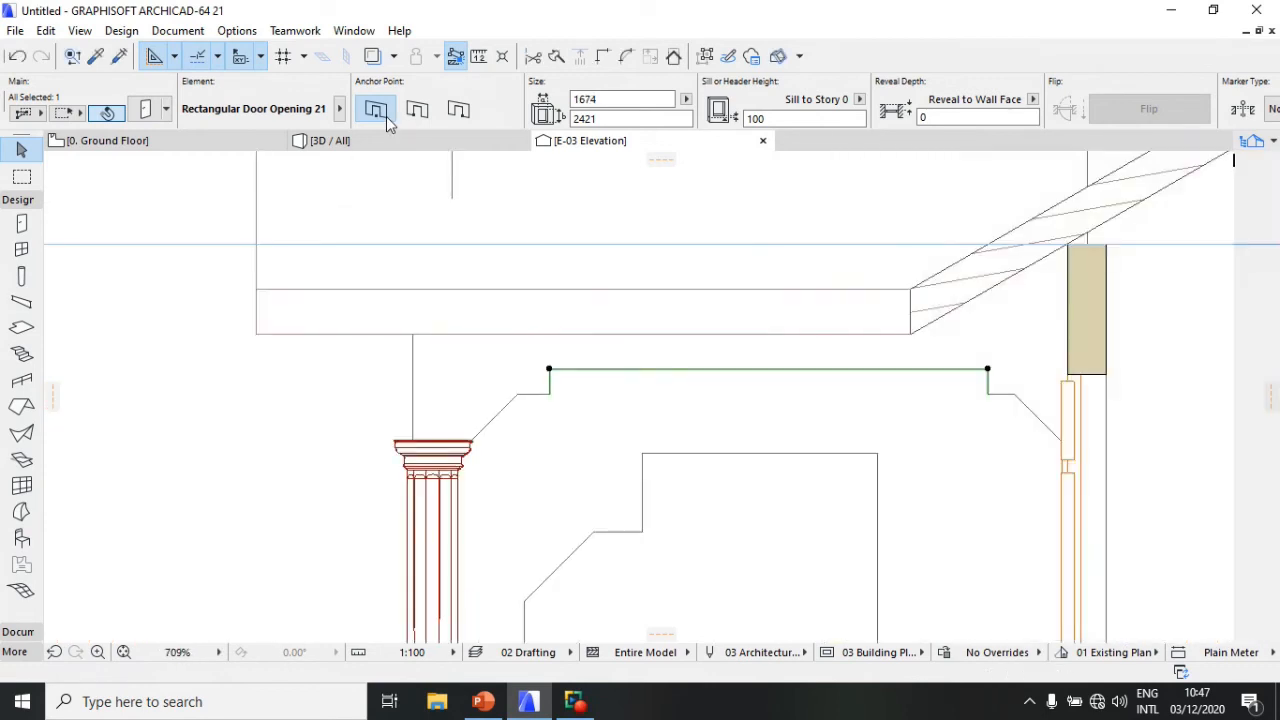
pyautogui.click(390, 145)
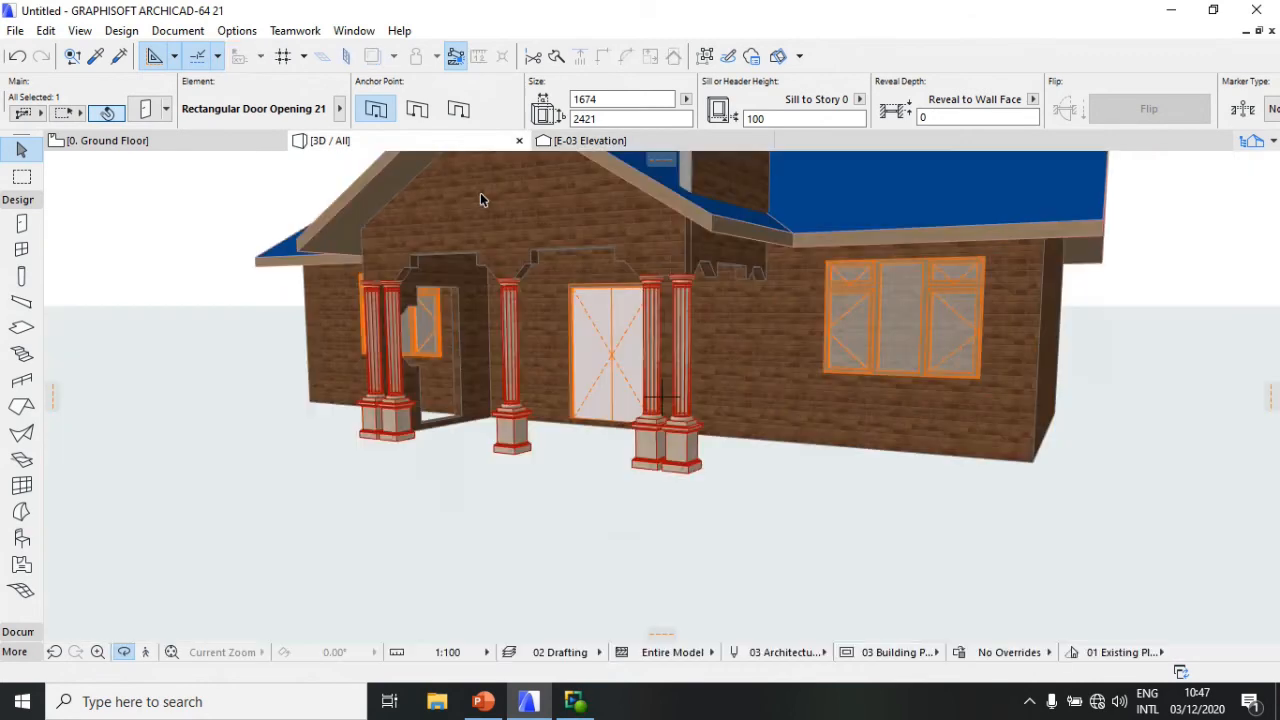
pyautogui.press('Escape')
pyautogui.keyDown('shift'); pyautogui.moveTo(794, 320); pyautogui.dragTo(658, 322, button='middle'); pyautogui.keyUp('shift')
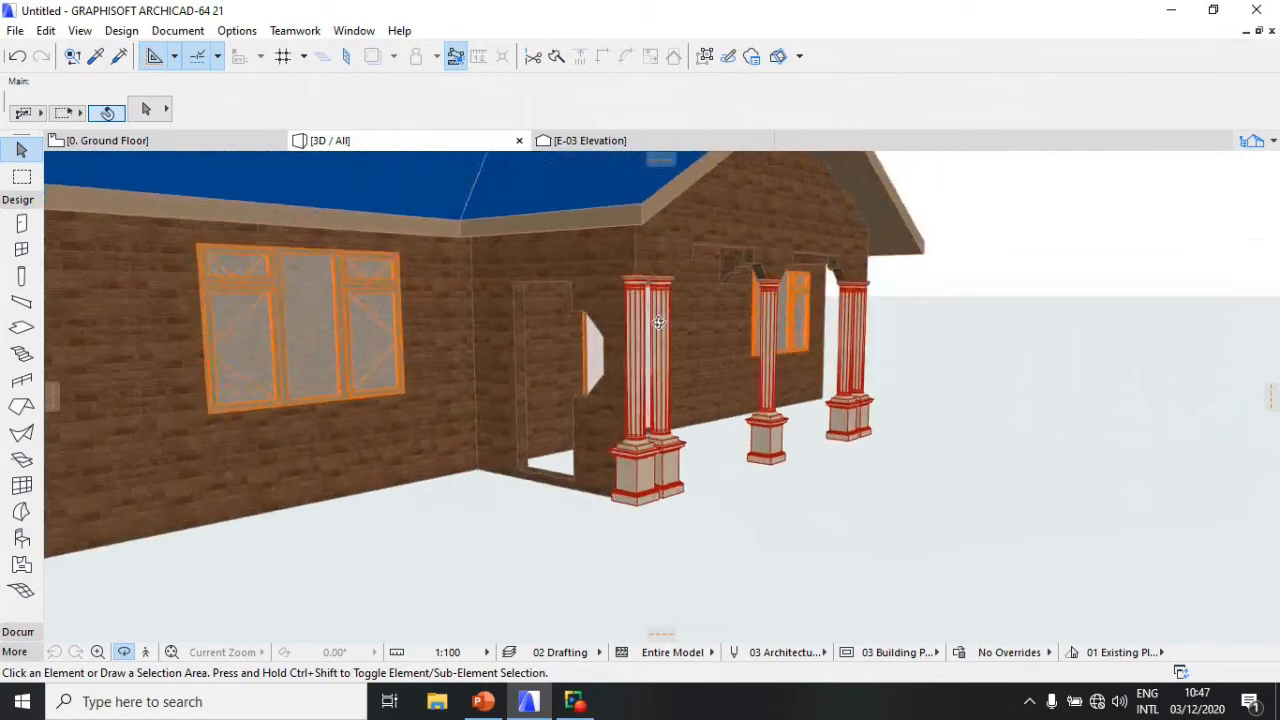
pyautogui.click(196, 149)
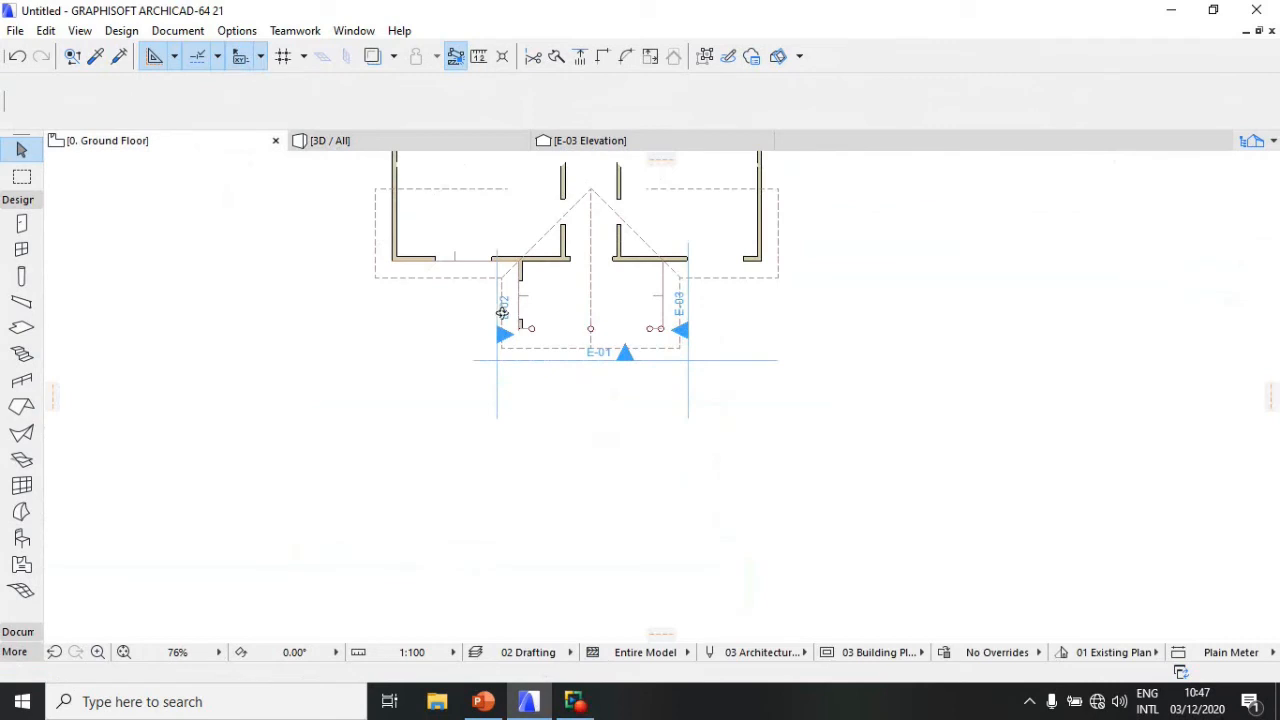
pyautogui.click(502, 313)
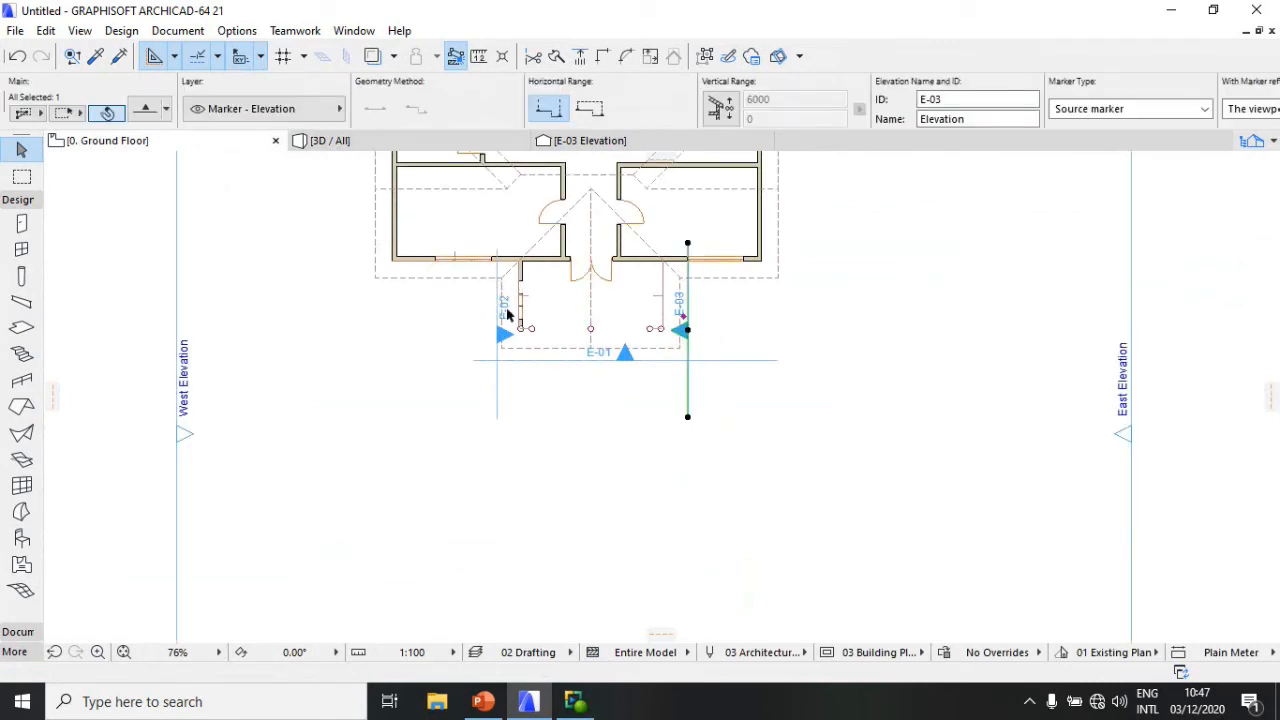
pyautogui.scroll(5, 492, 290)
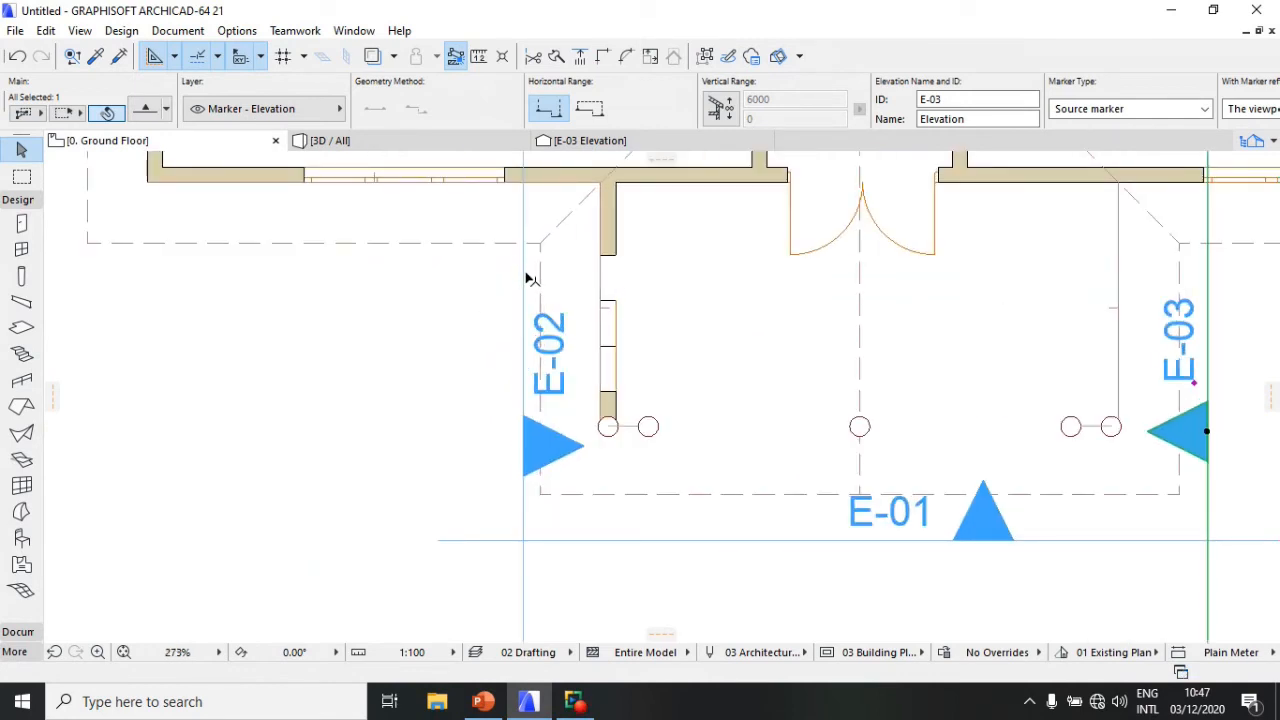
pyautogui.click(531, 294)
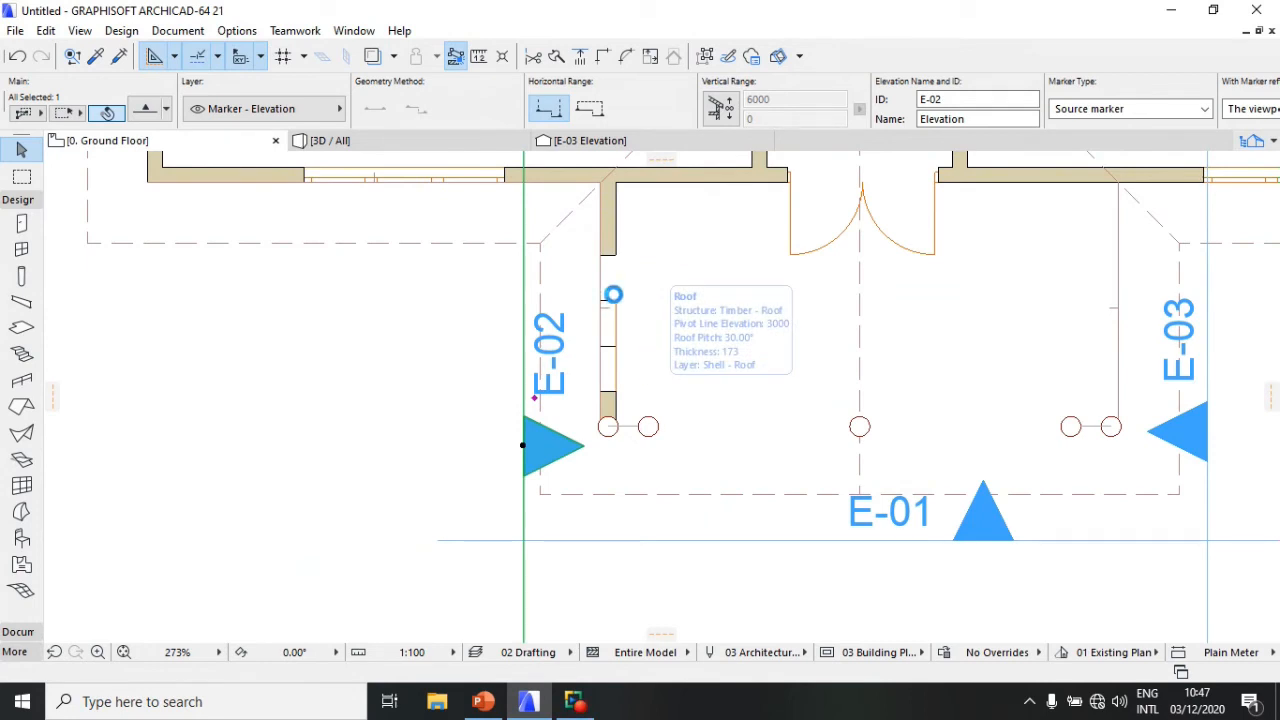
pyautogui.hotkey('ctrl', 't')
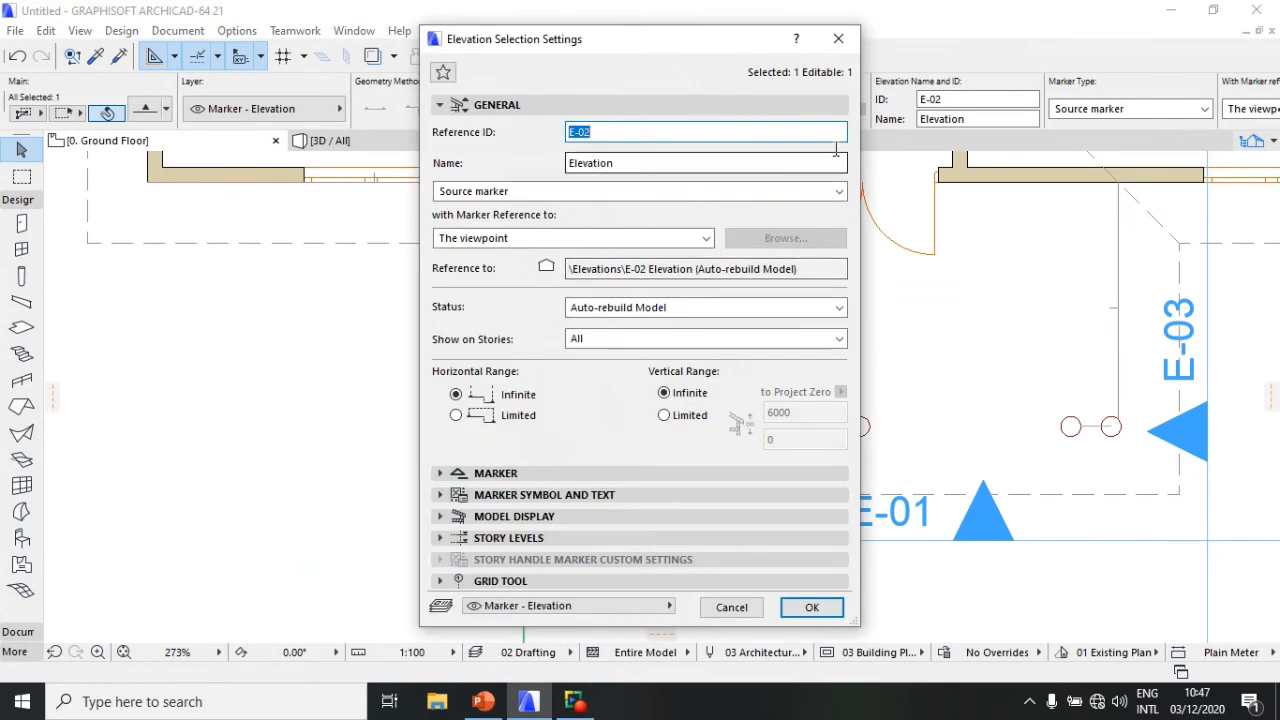
pyautogui.click(838, 39)
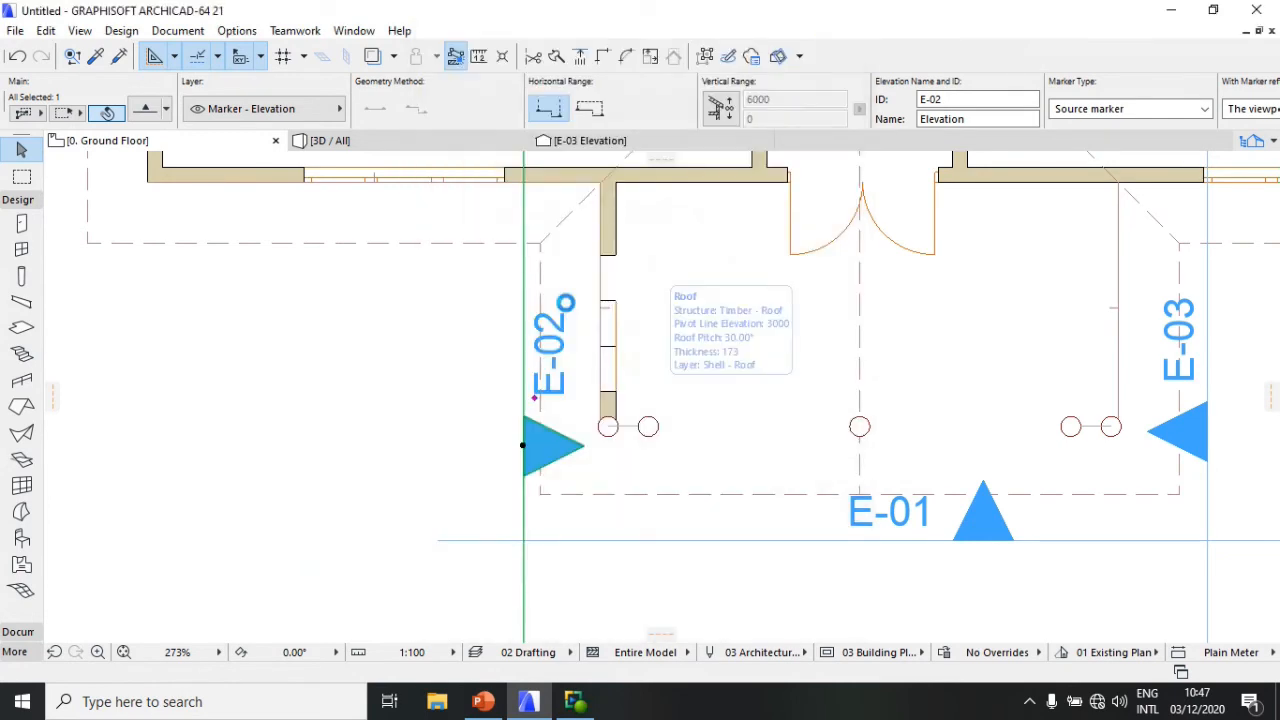
pyautogui.rightClick(526, 318)
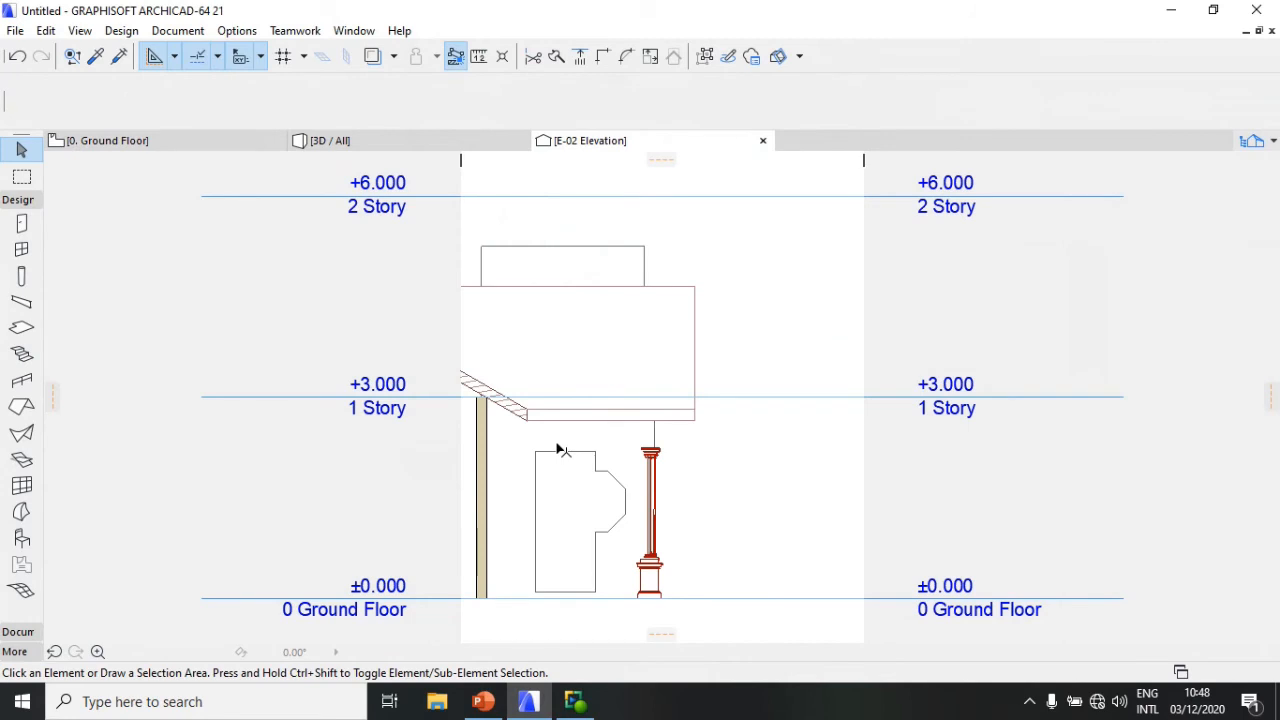
# Step: Set the octagonal window opening's size to 600 in the E-02 elevation
pyautogui.scroll(4, 563, 382)
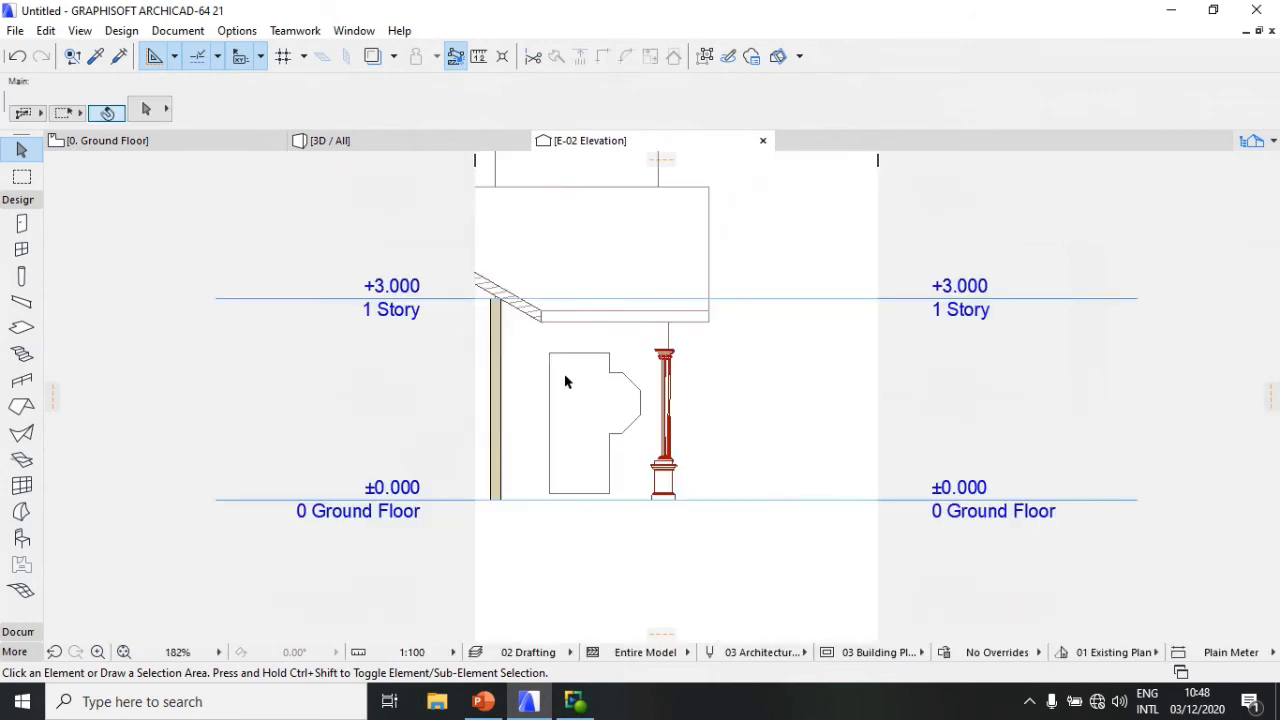
pyautogui.scroll(4, 563, 382)
pyautogui.scroll(-3, 575, 430)
pyautogui.scroll(3, 586, 482)
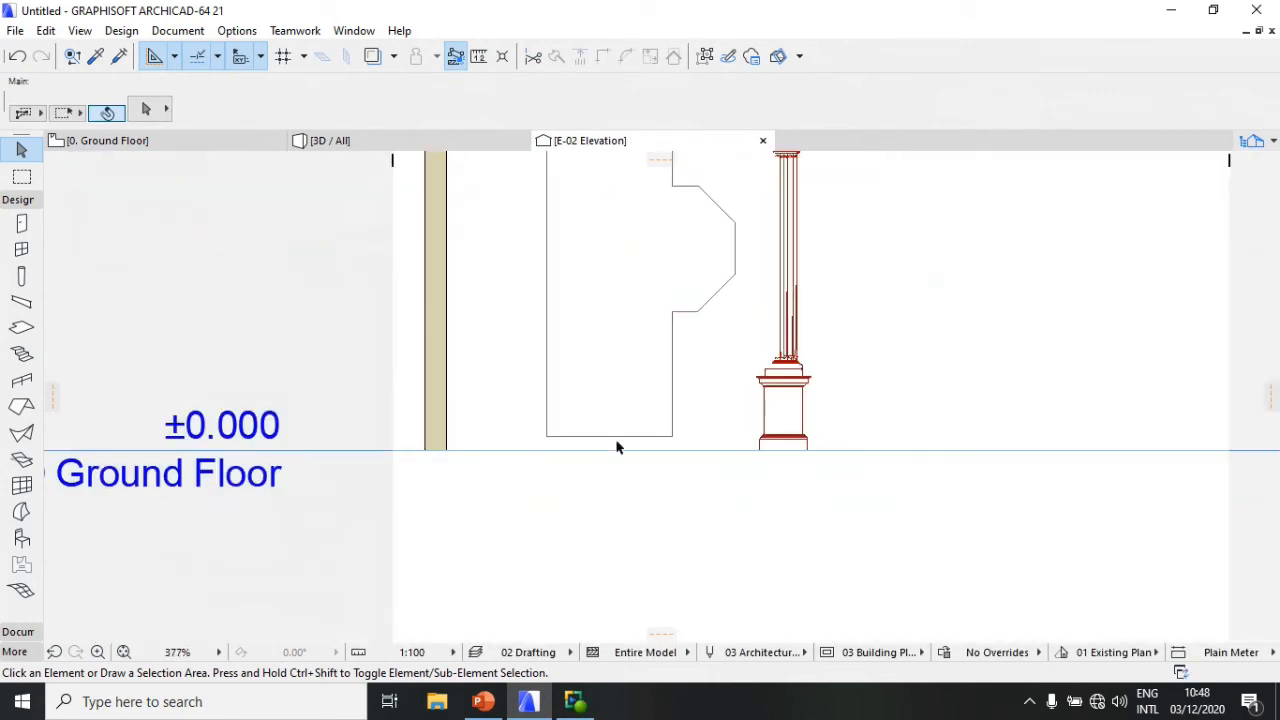
pyautogui.click(683, 341)
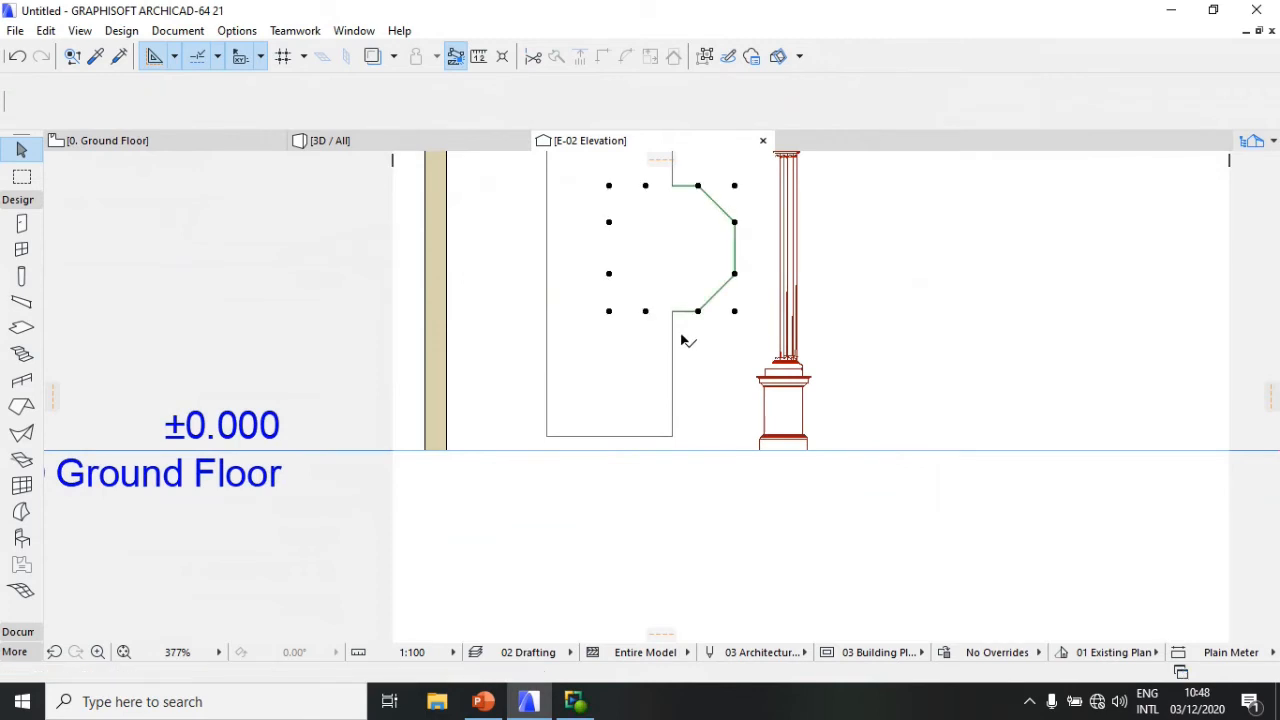
pyautogui.scroll(-4, 670, 180)
pyautogui.doubleClick(595, 95)
pyautogui.write('600')
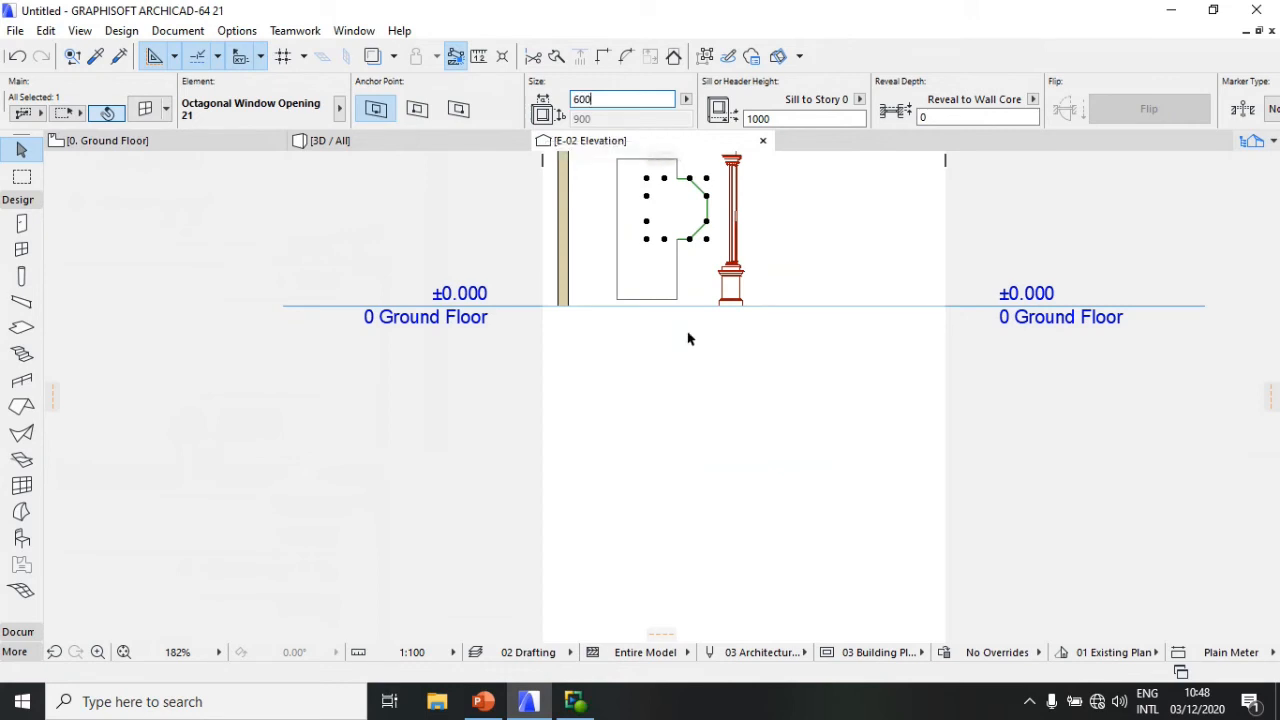
pyautogui.click(598, 287)
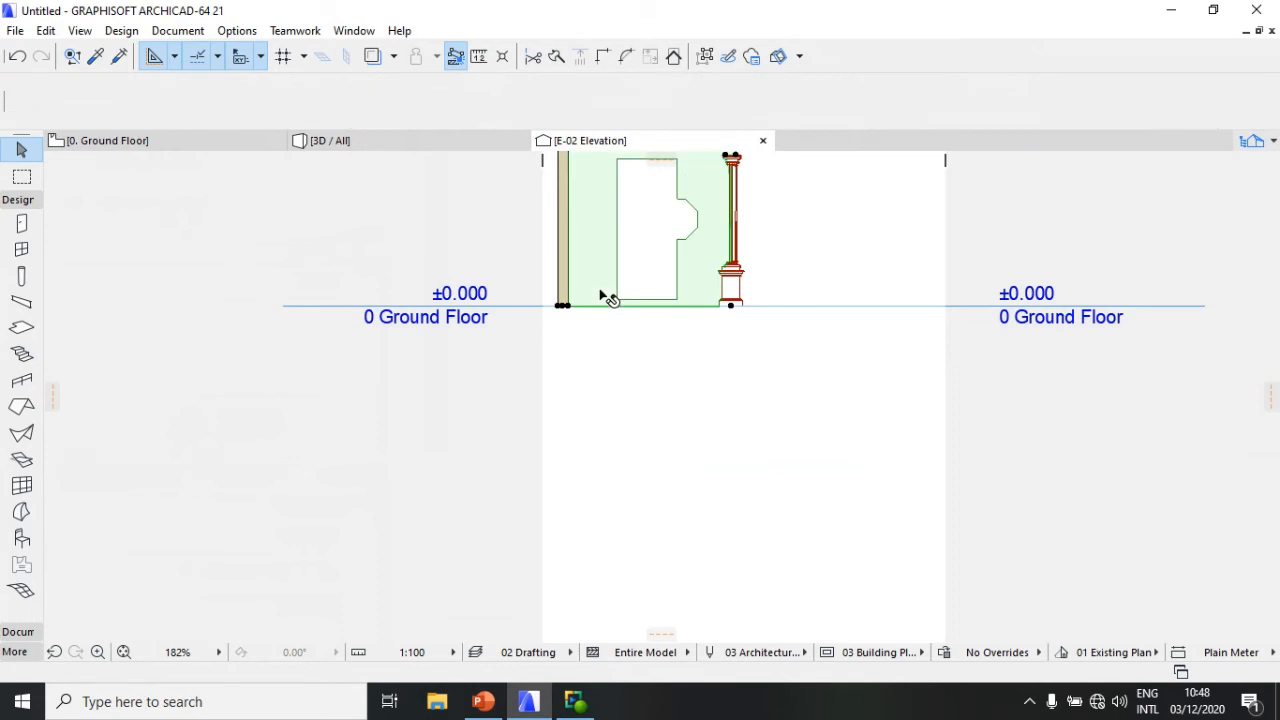
# Step: Stretch the rectangular door opening's top vertically to the edge line of the opening behind it, at a height of about 2421
pyautogui.scroll(-4, 598, 355)
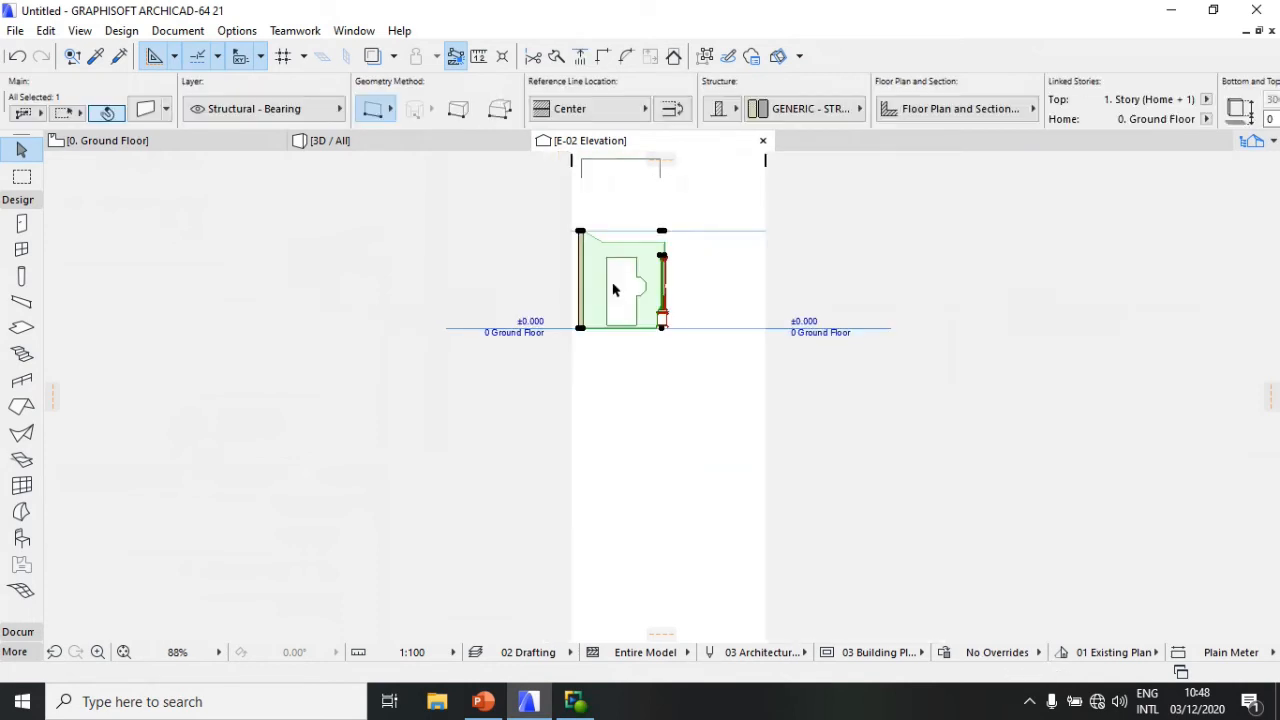
pyautogui.scroll(7, 631, 259)
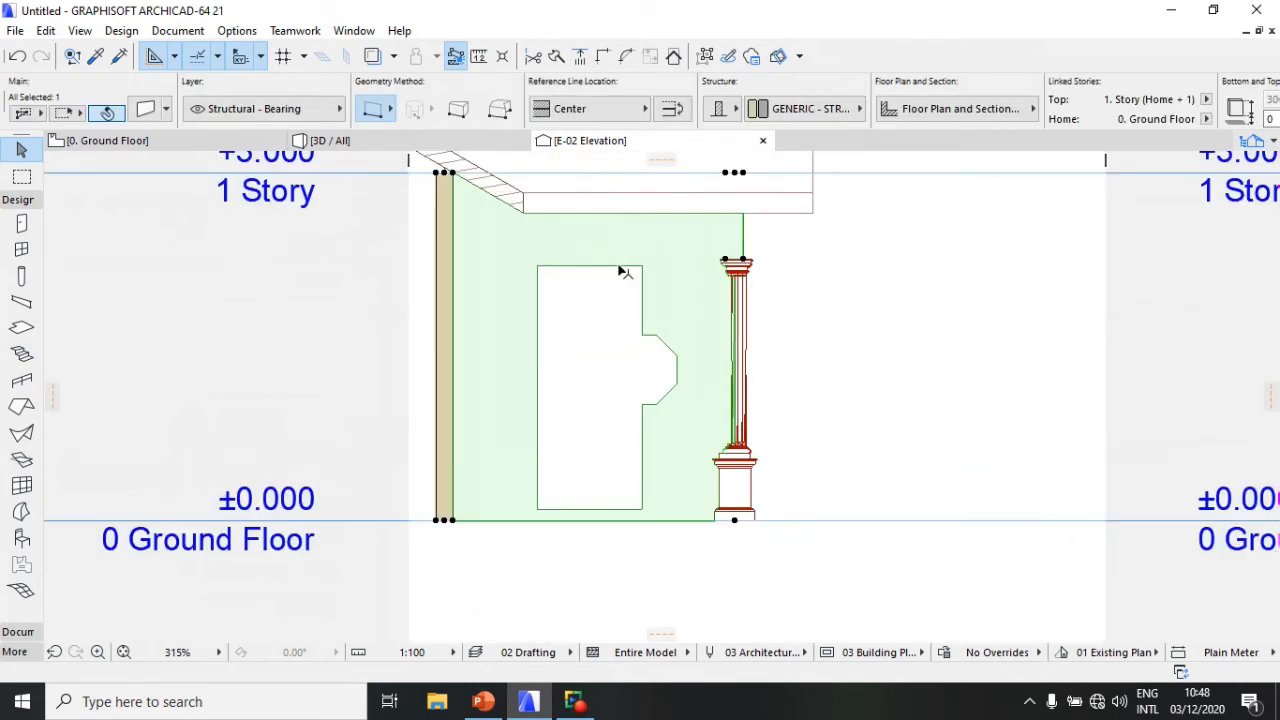
pyautogui.click(630, 267)
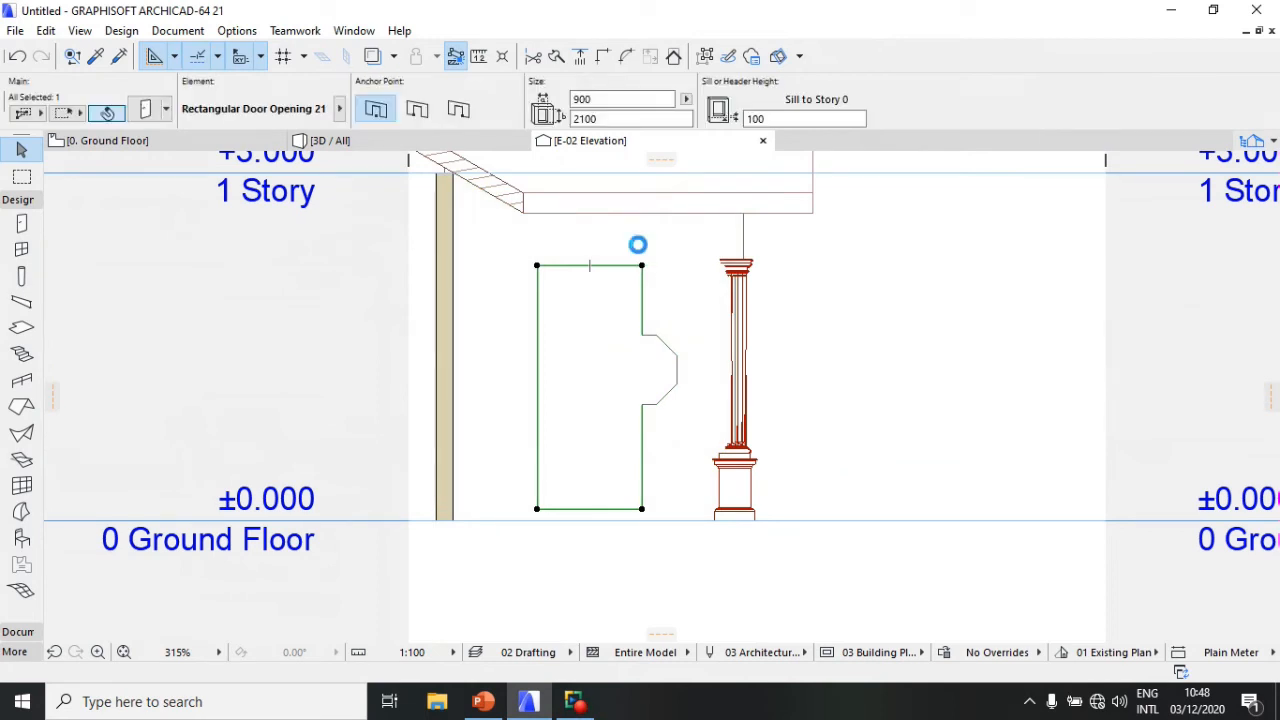
pyautogui.click(643, 266)
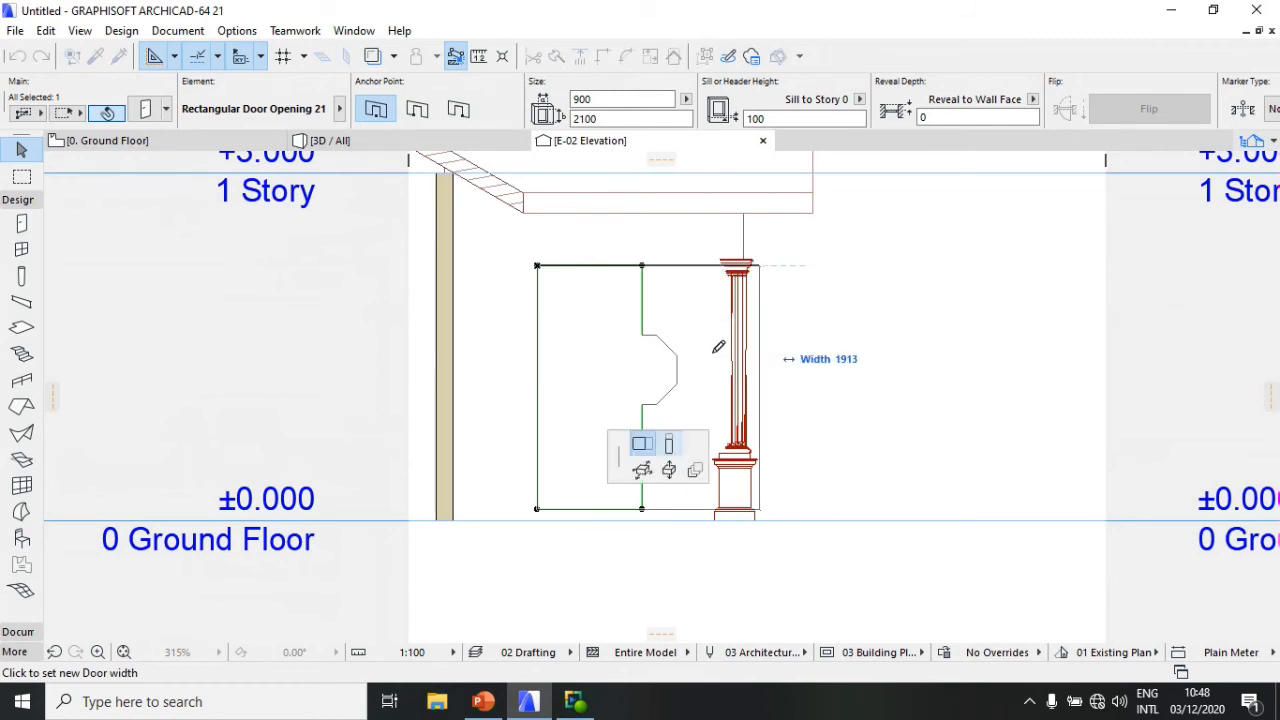
pyautogui.click(669, 444)
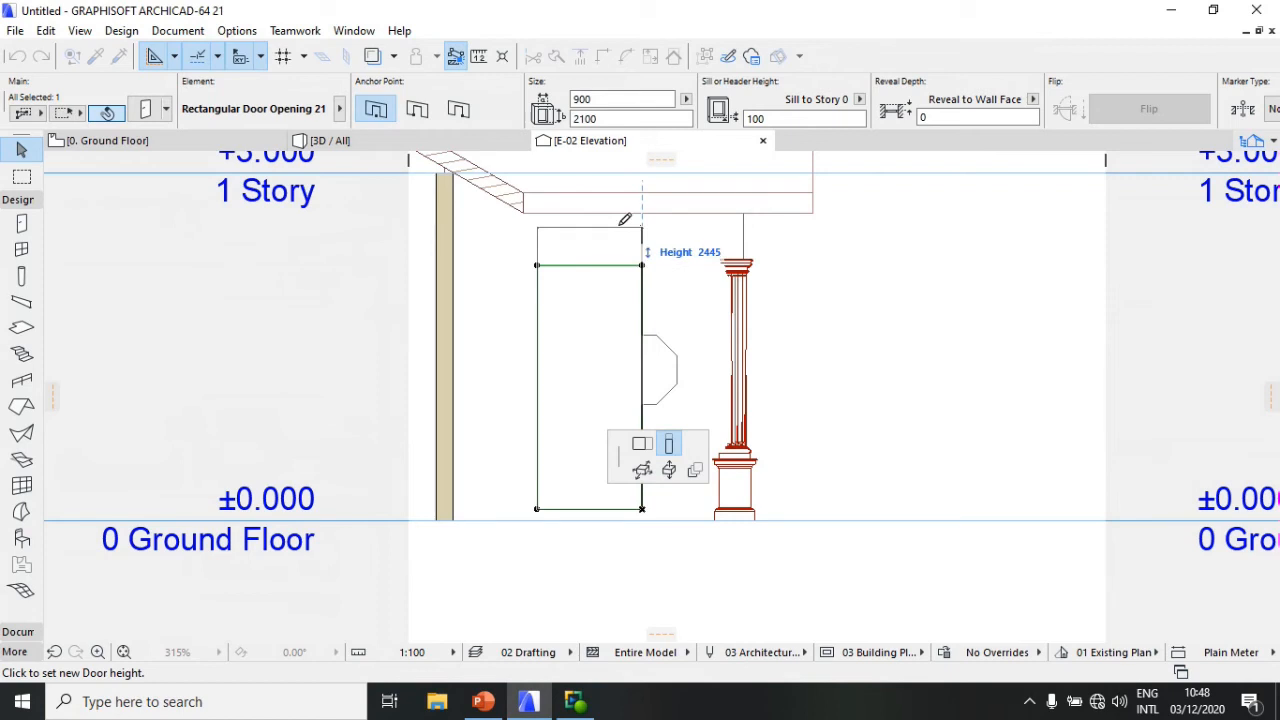
pyautogui.click(622, 226)
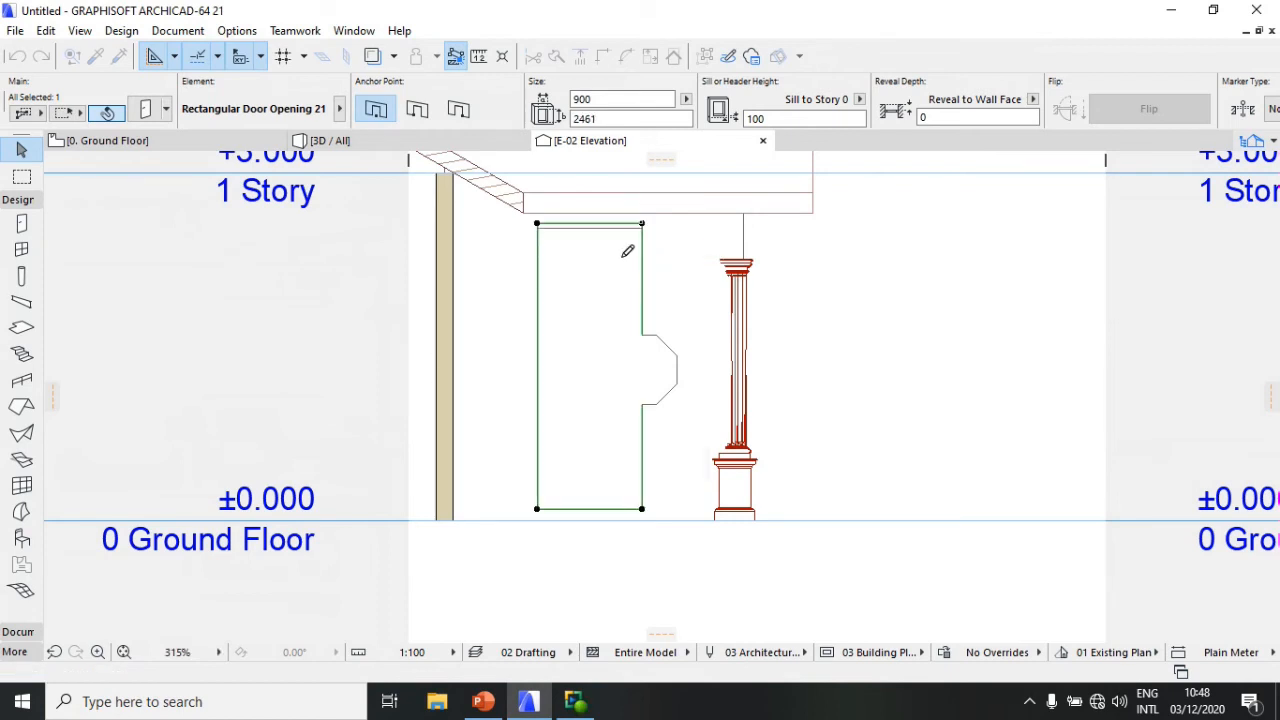
pyautogui.scroll(4, 631, 246)
pyautogui.scroll(3, 647, 222)
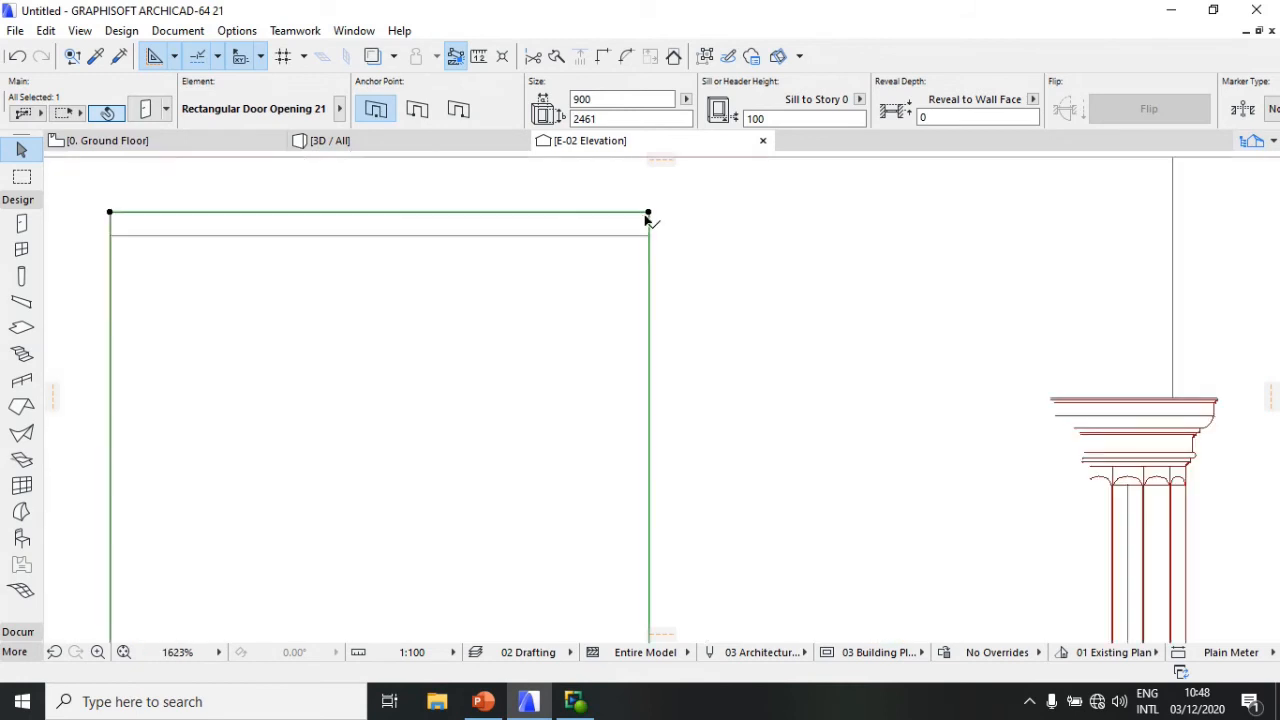
pyautogui.click(649, 230)
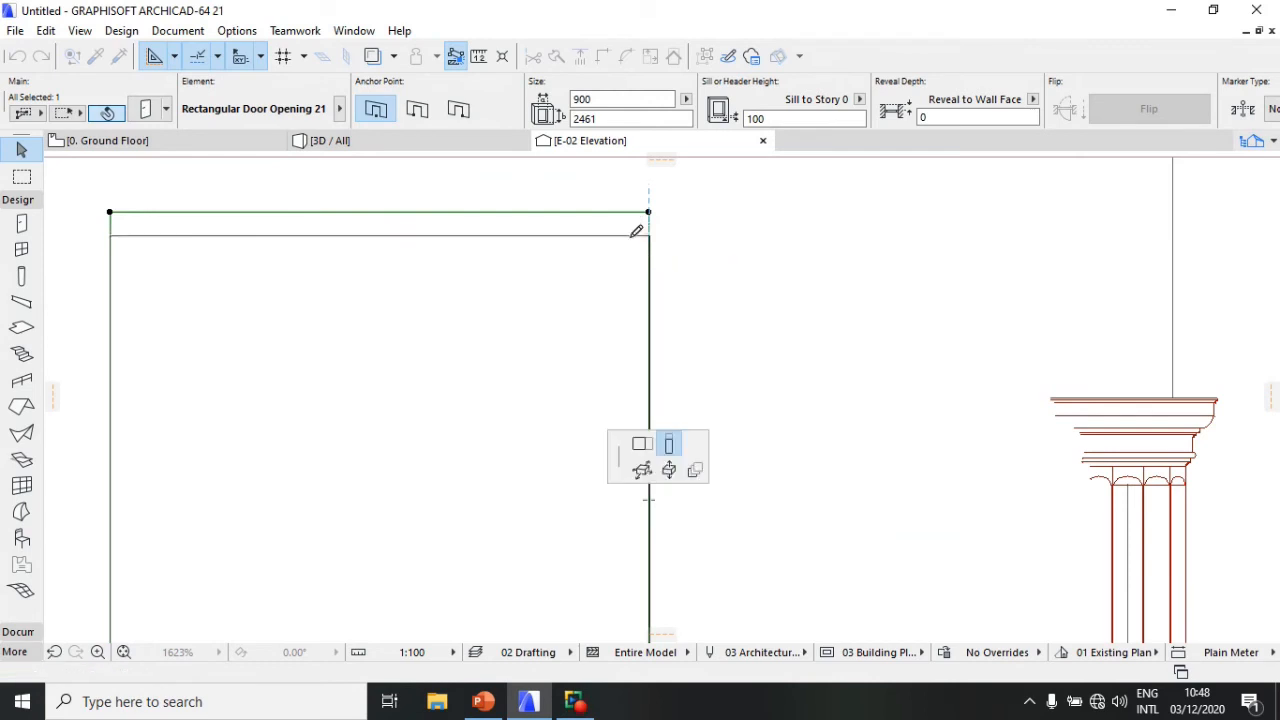
pyautogui.click(630, 237)
pyautogui.scroll(-10, 640, 236)
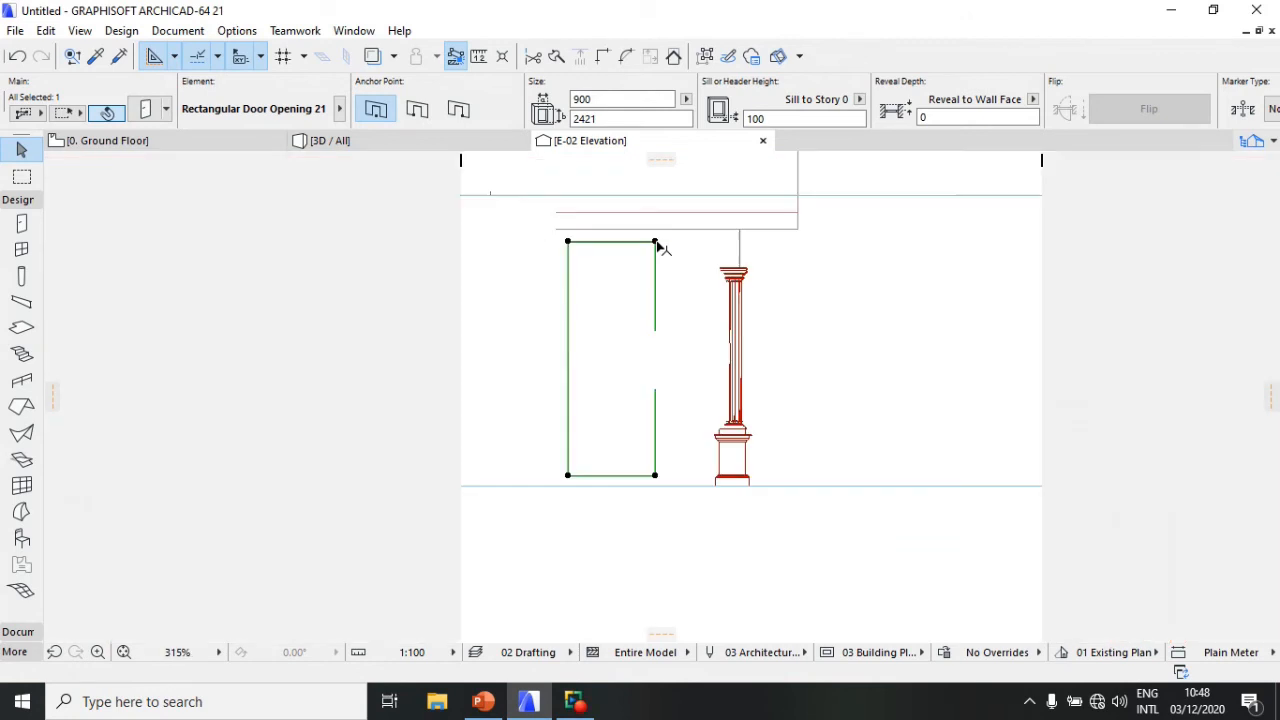
# Step: Move the octagonal window opening vertically up by about 923 so its top aligns with the top of the rectangular door opening
pyautogui.scroll(5, 673, 288)
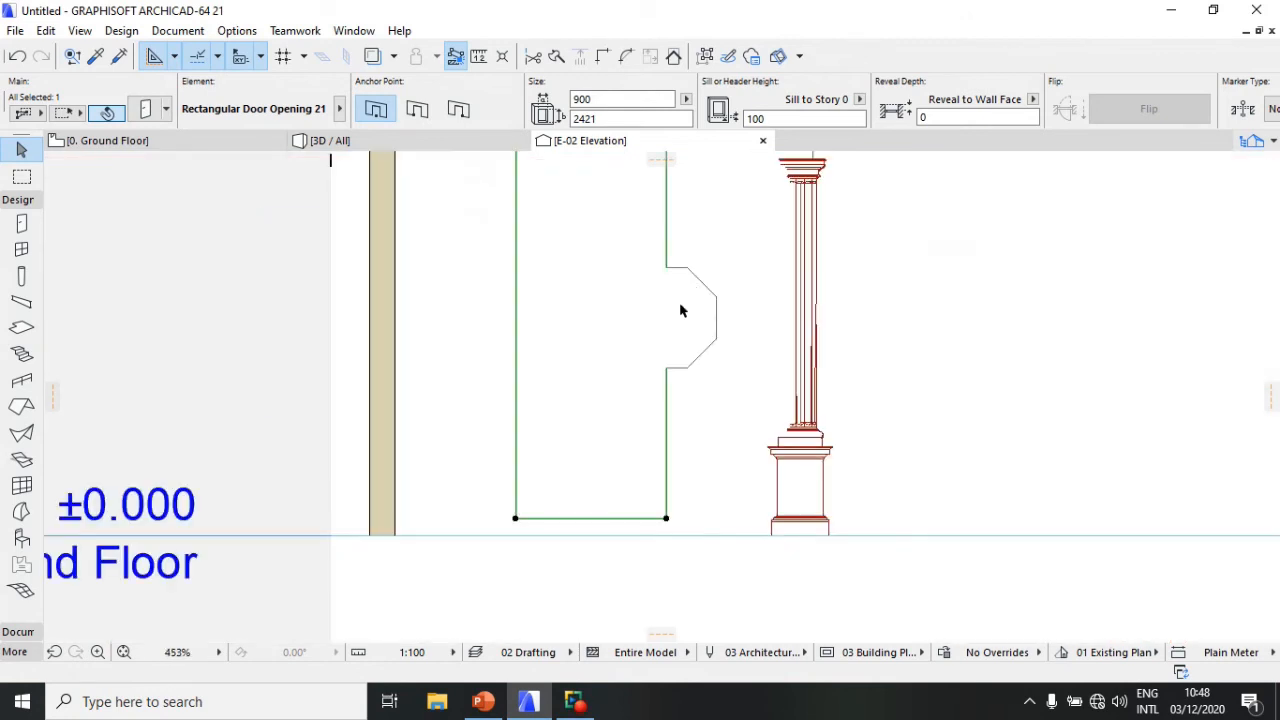
pyautogui.click(703, 288)
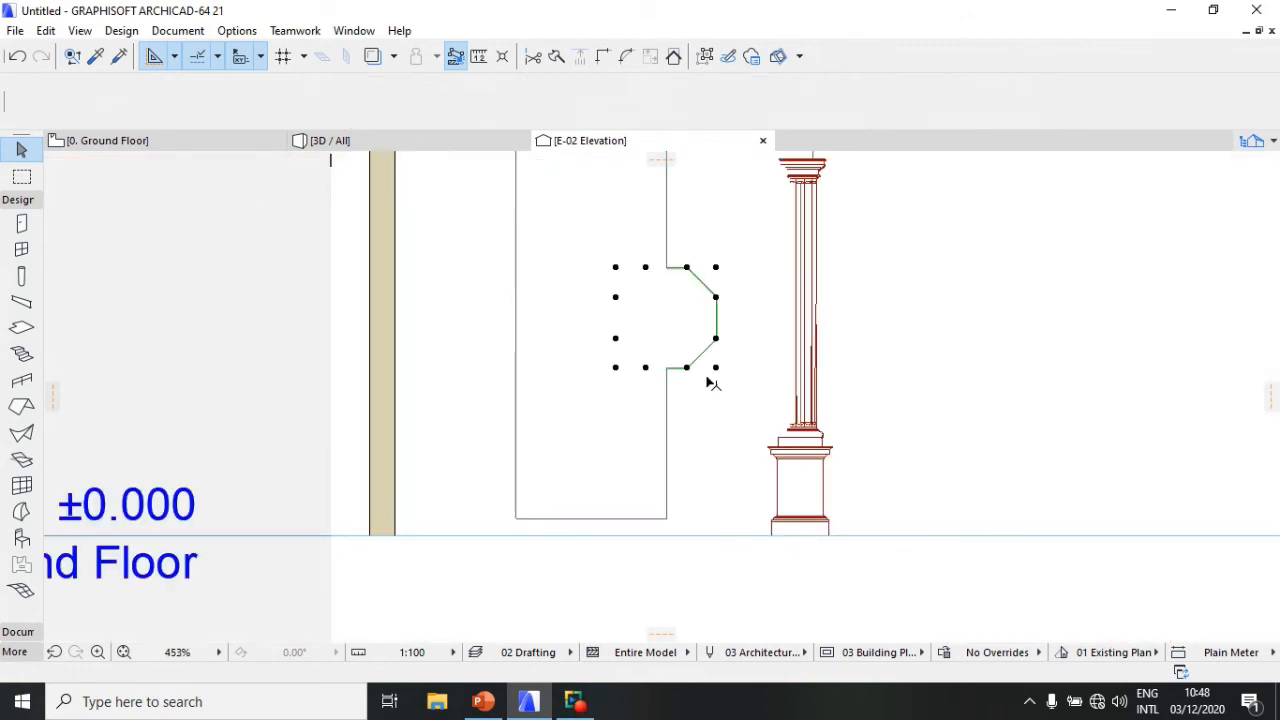
pyautogui.hotkey('ctrl', 'd')
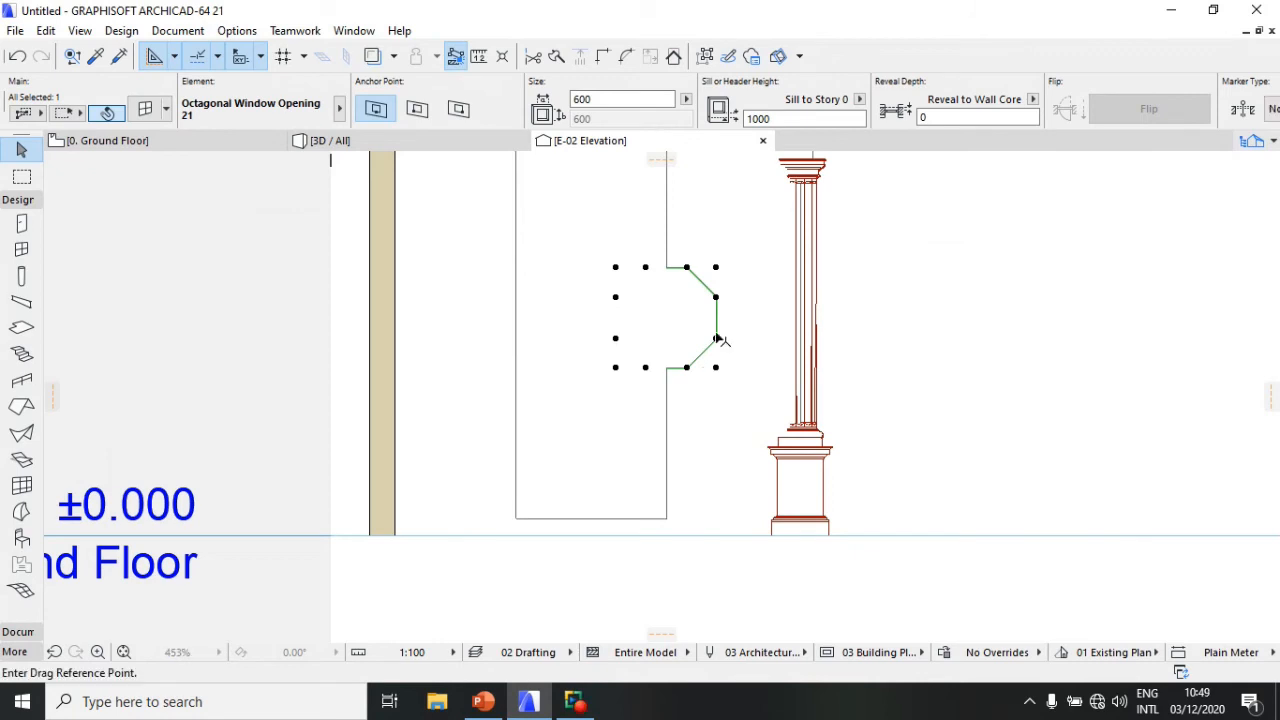
pyautogui.scroll(-3, 600, 345)
pyautogui.scroll(3, 632, 283)
pyautogui.scroll(-2, 640, 335)
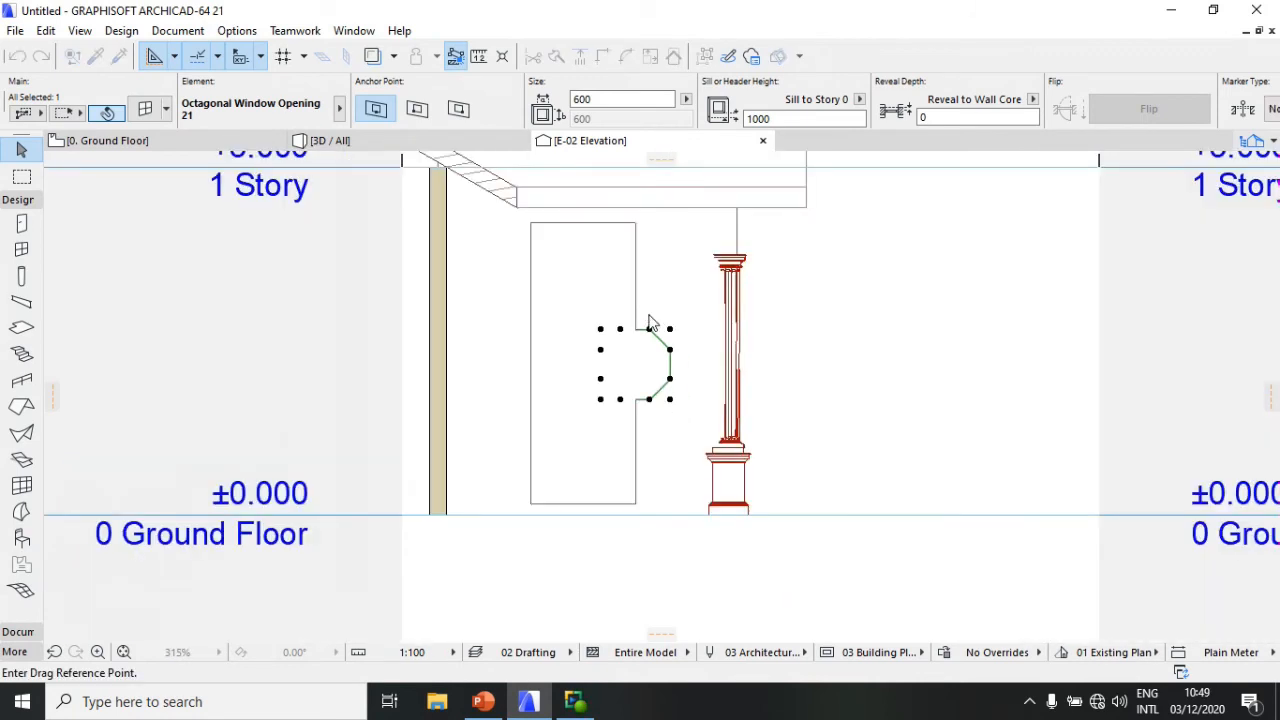
pyautogui.scroll(2, 645, 315)
pyautogui.click(652, 349)
pyautogui.scroll(-2, 652, 320)
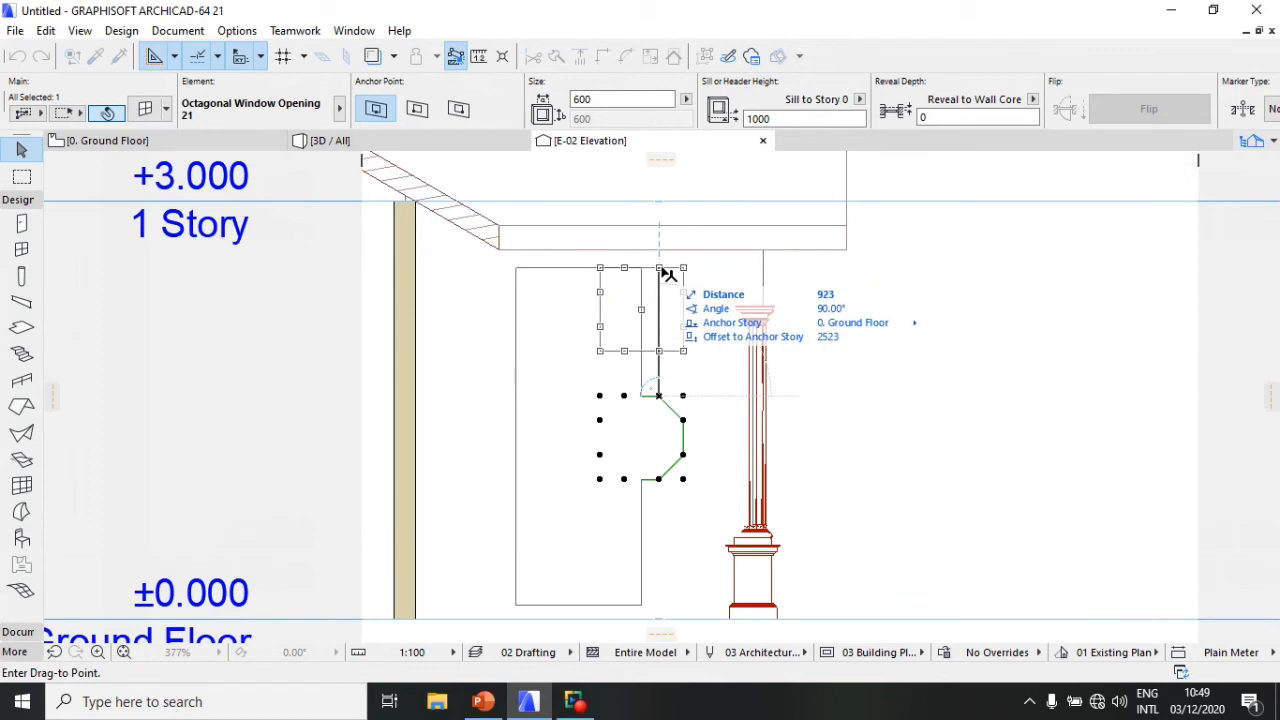
pyautogui.click(668, 275)
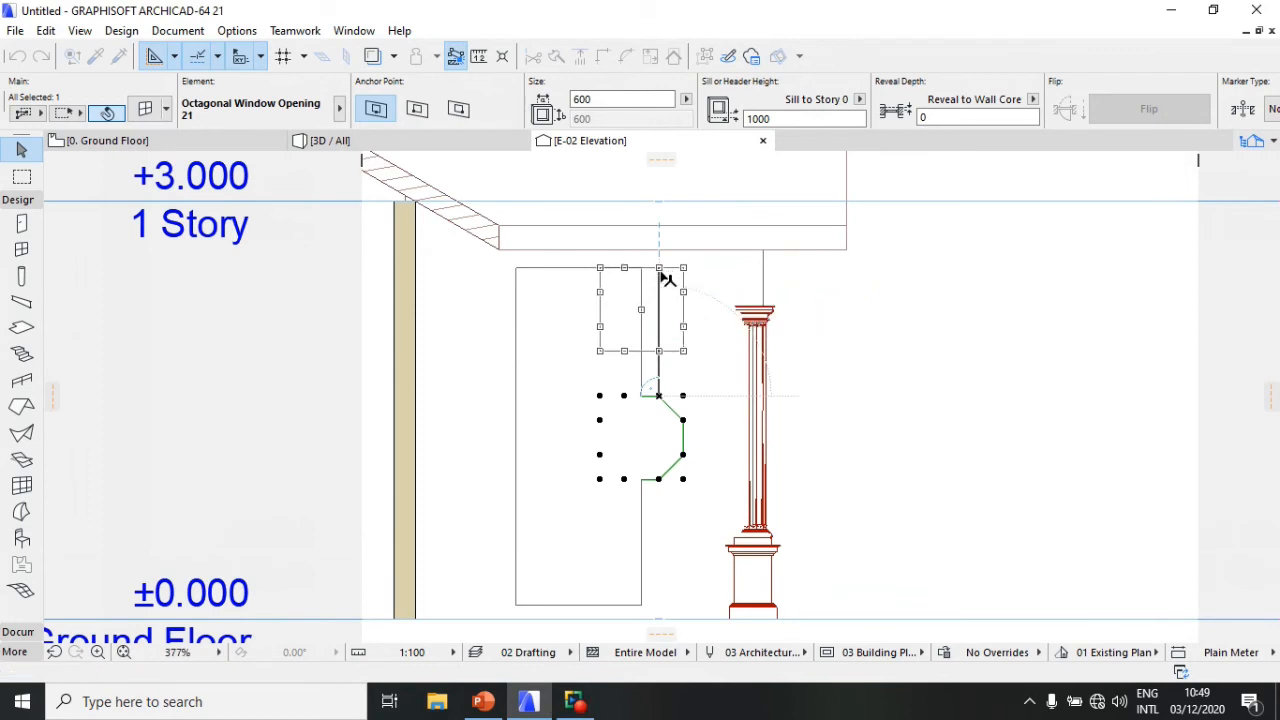
pyautogui.click(659, 272)
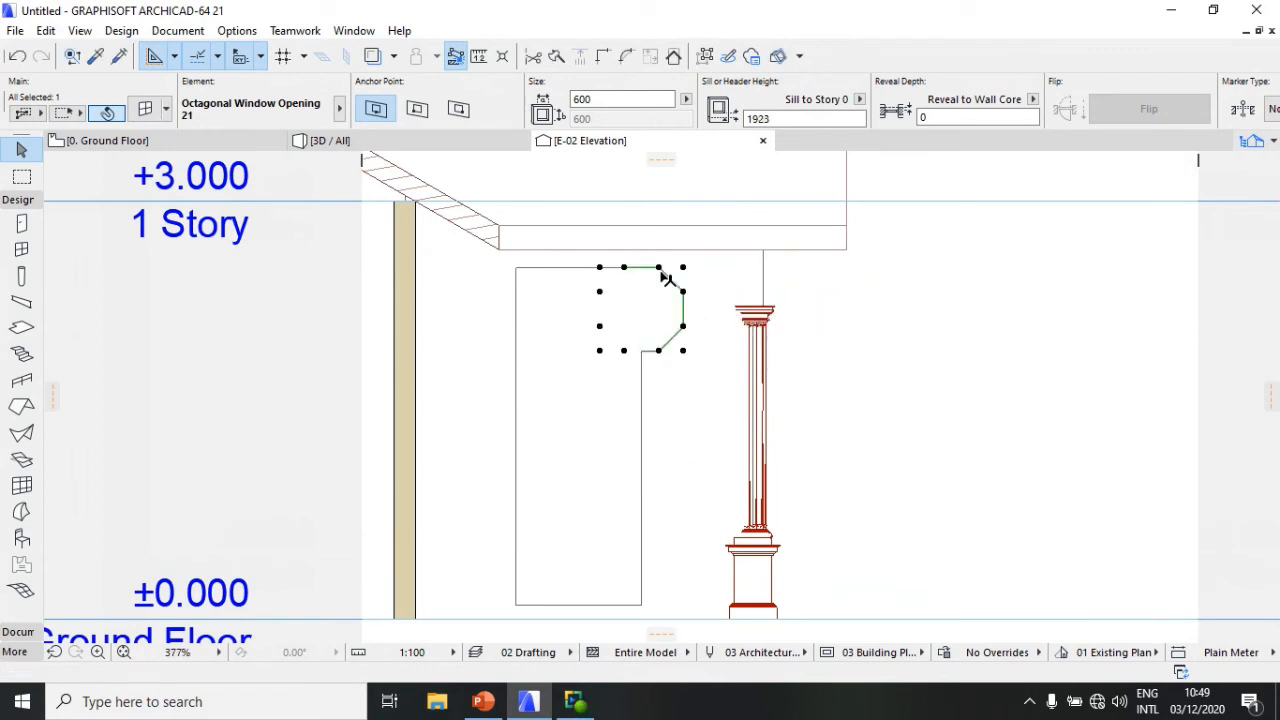
# Step: Raise the porch wall's base vertically to the top of the column capital, at a height of 2250
pyautogui.click(703, 286)
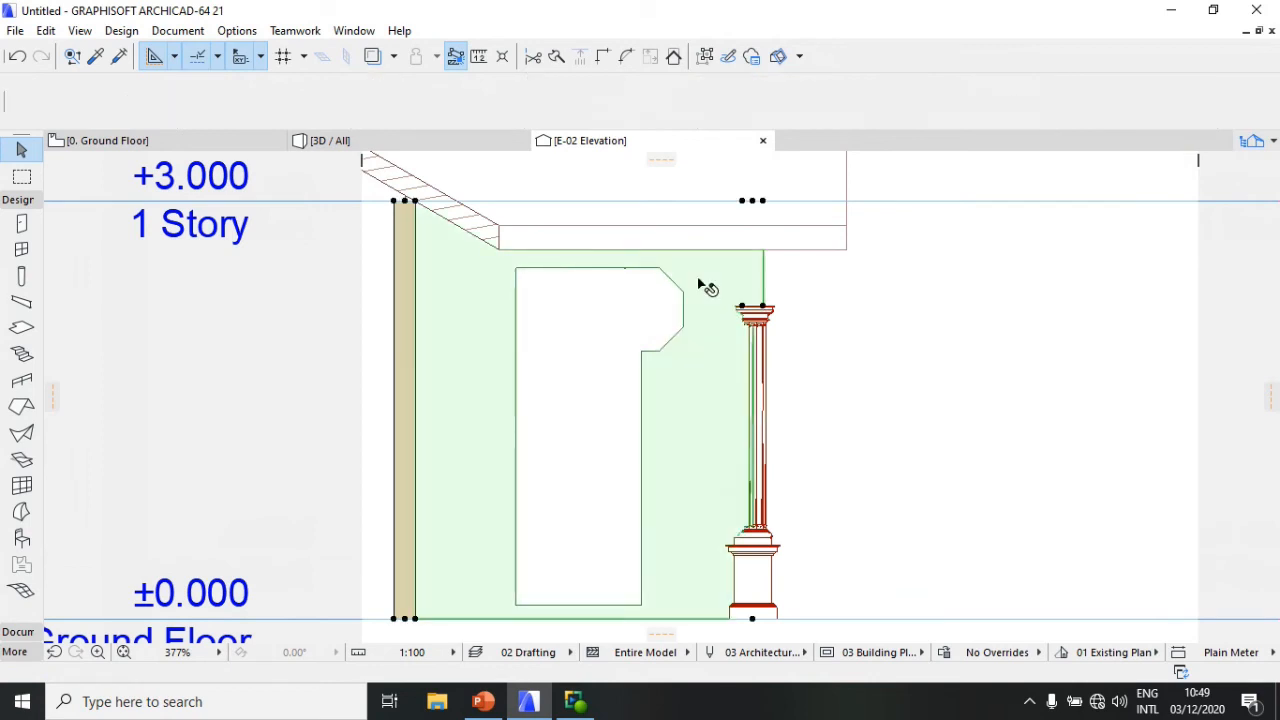
pyautogui.scroll(-2, 712, 268)
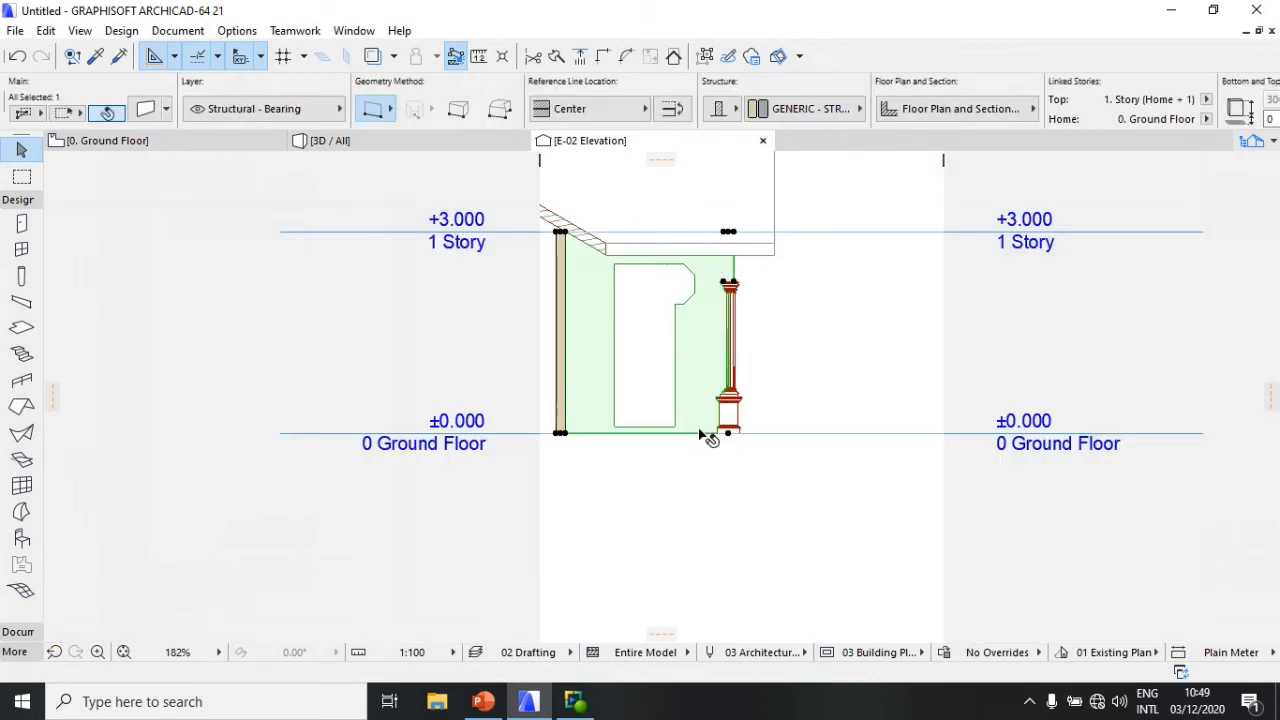
pyautogui.scroll(6, 731, 434)
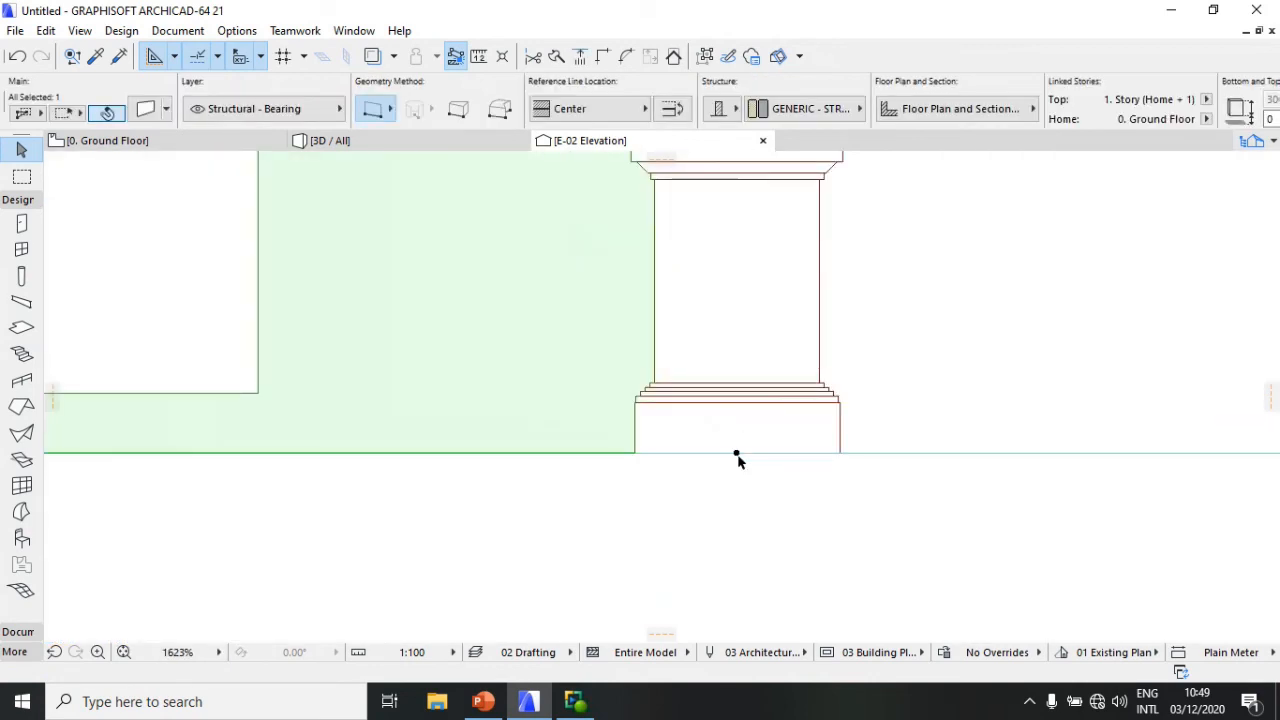
pyautogui.click(737, 455)
pyautogui.scroll(-5, 717, 470)
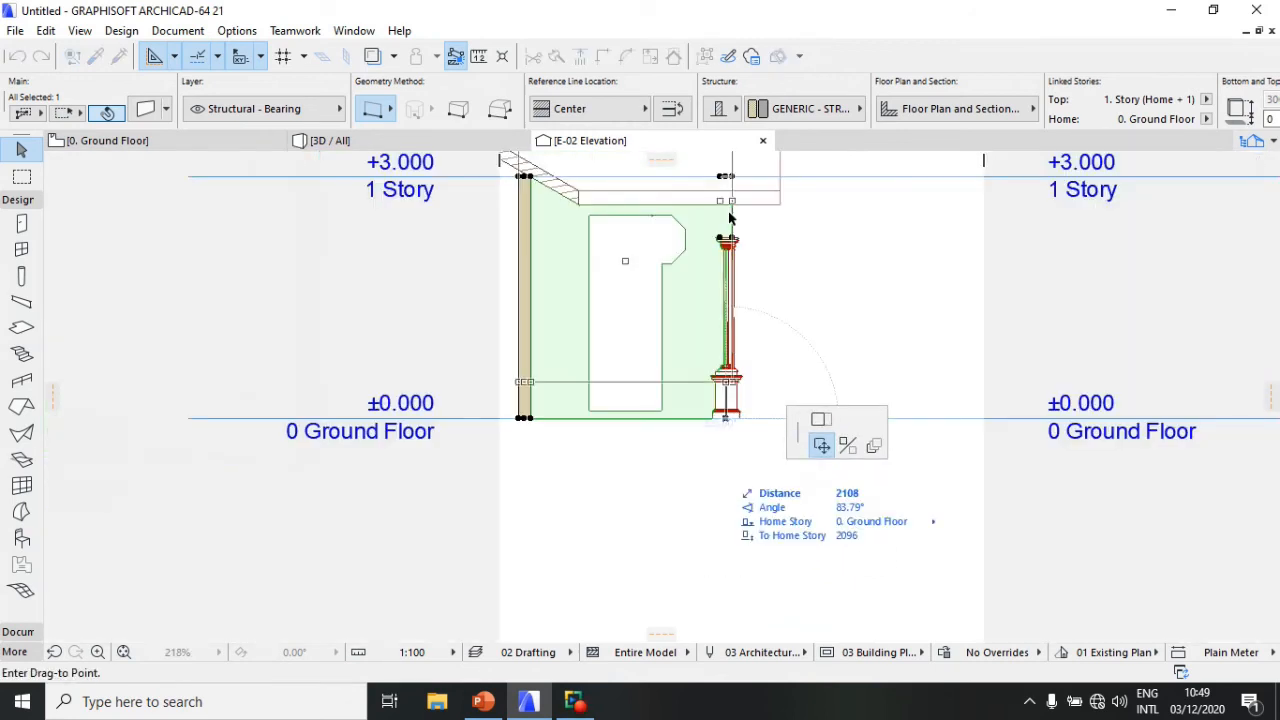
pyautogui.scroll(7, 727, 220)
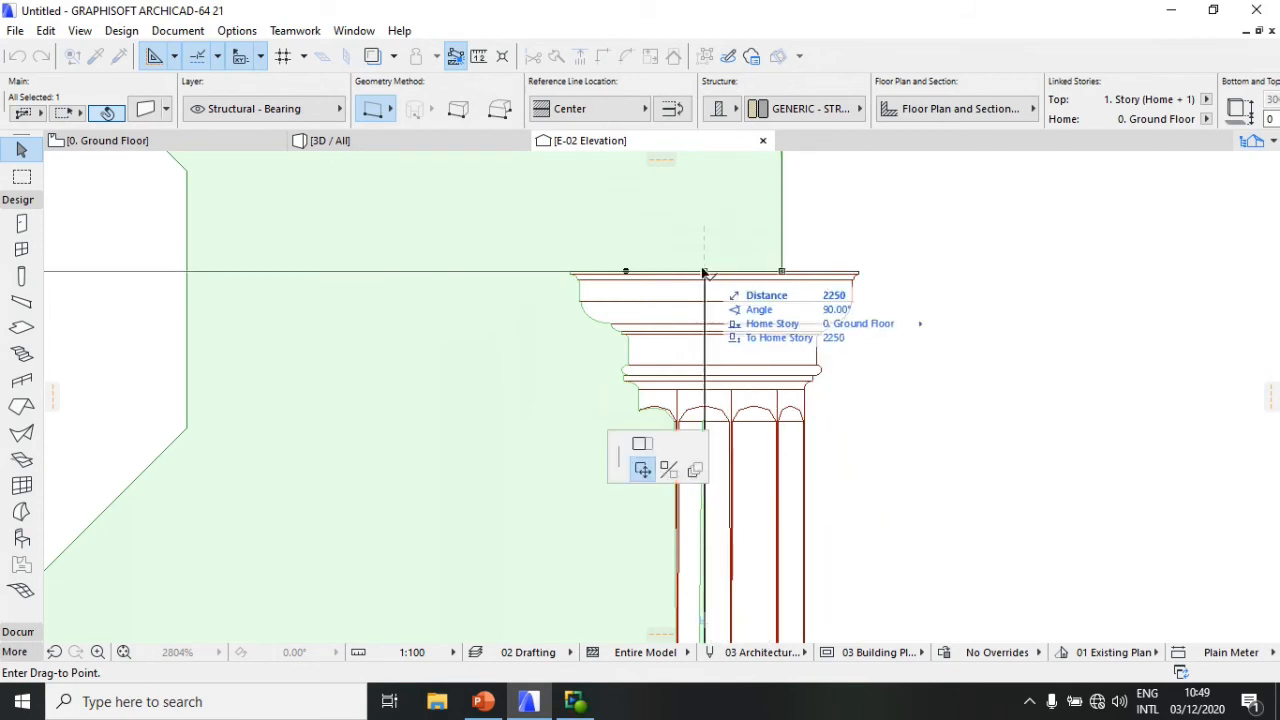
pyautogui.scroll(3, 703, 275)
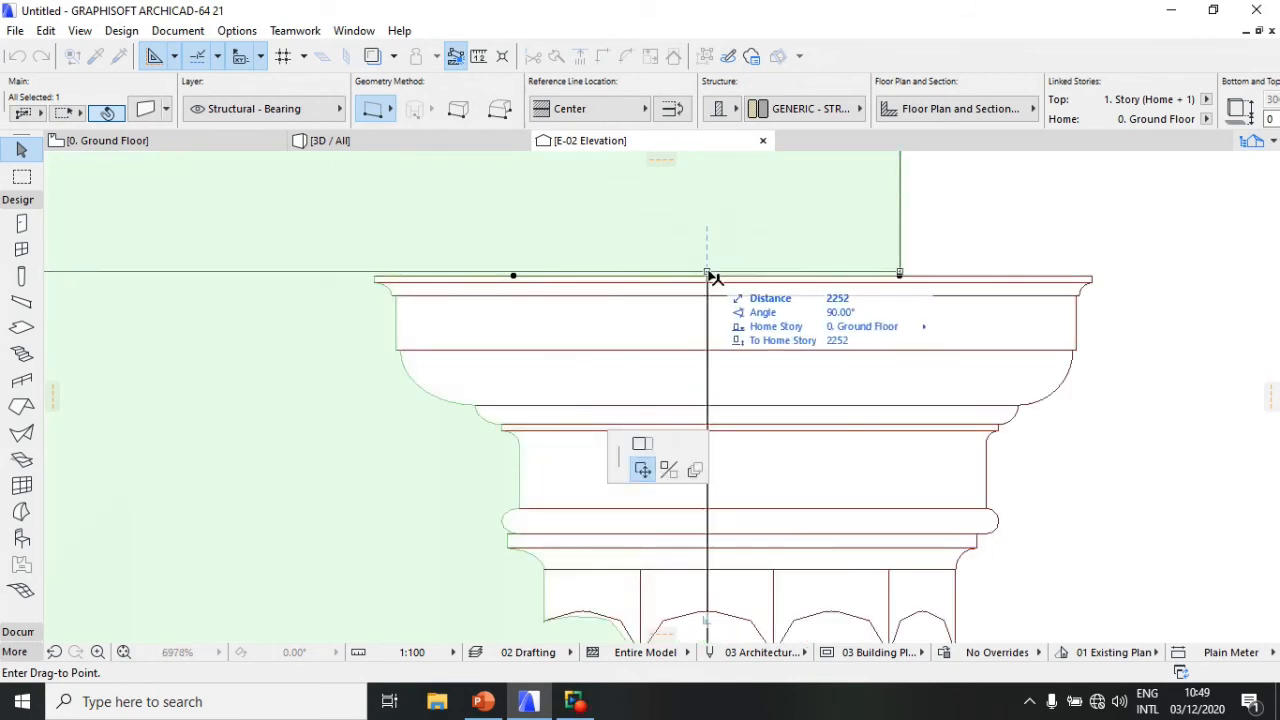
pyautogui.click(708, 272)
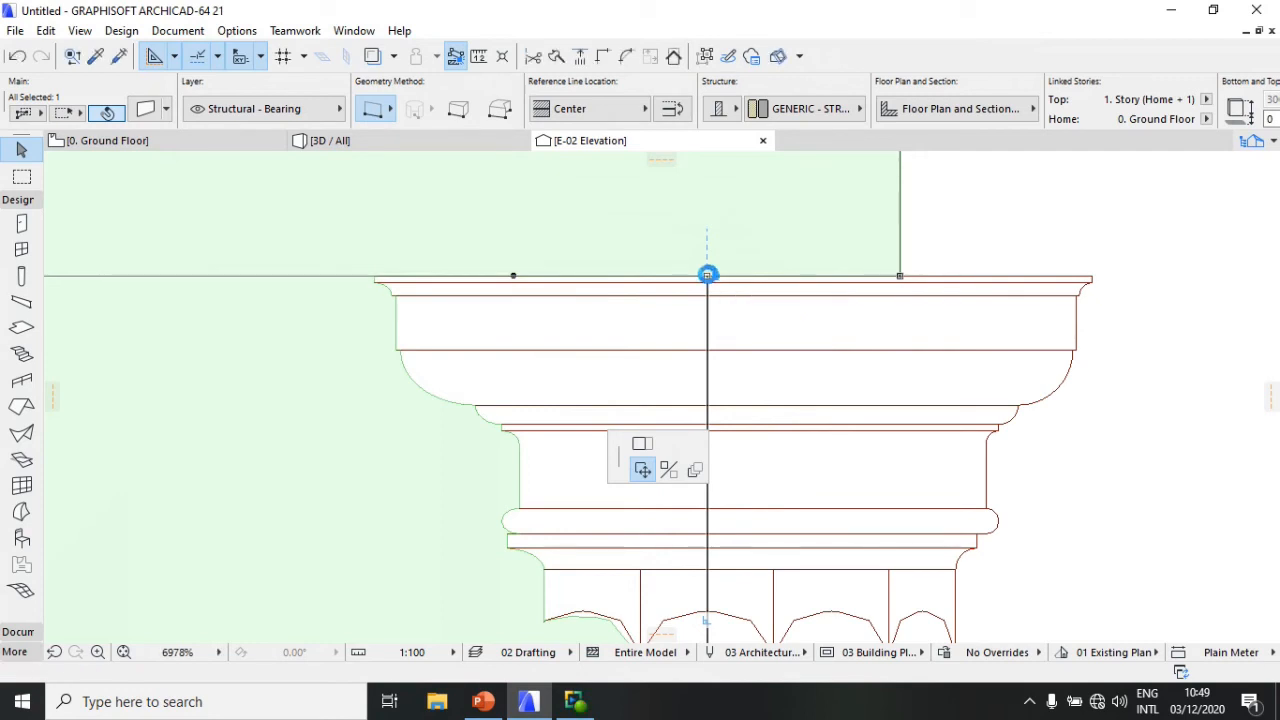
pyautogui.scroll(-3, 707, 278)
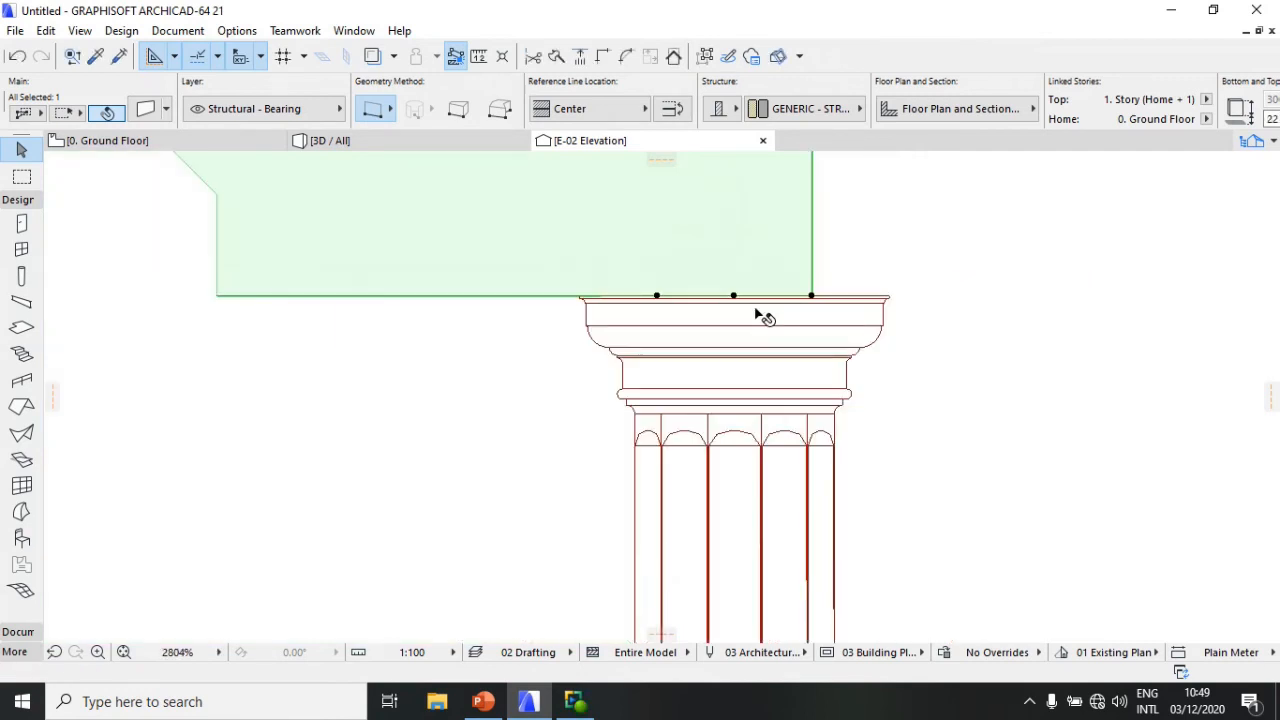
# Step: Move the octagonal window opening so its side corner meets the wall's bottom edge at the column capital, with the sill at about 1826
pyautogui.scroll(-5, 760, 315)
pyautogui.scroll(5, 697, 280)
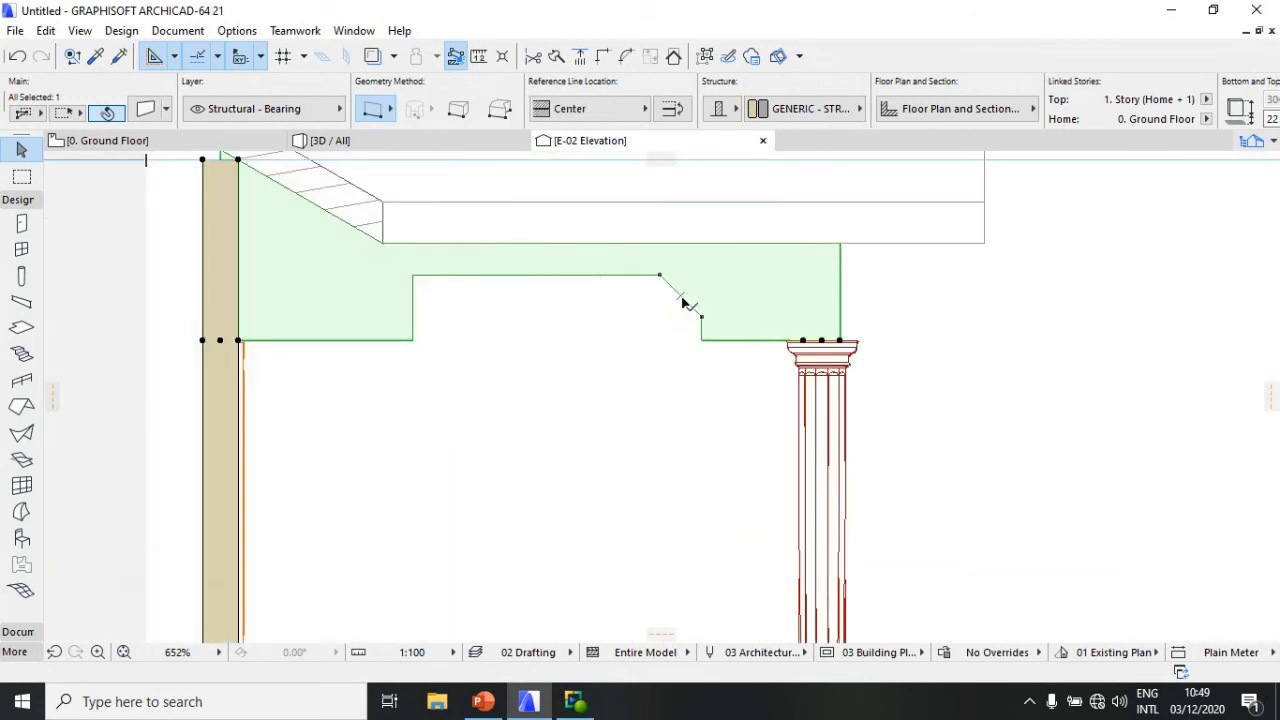
pyautogui.click(682, 298)
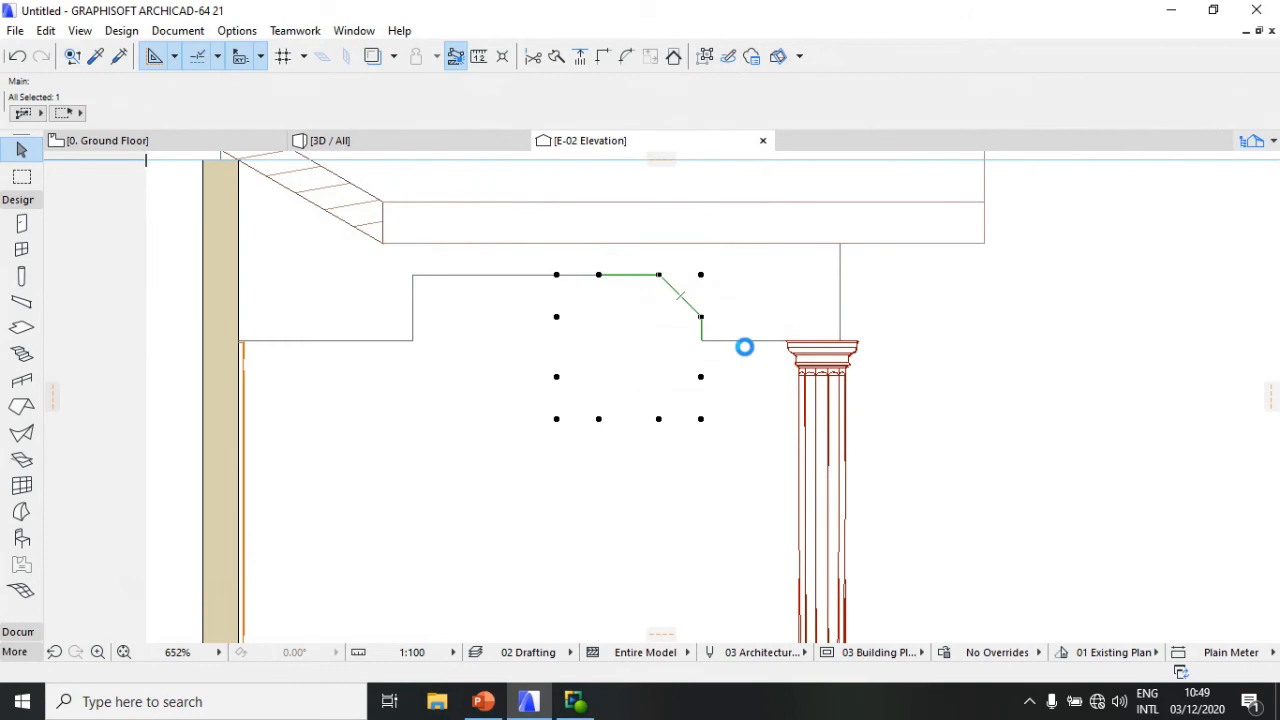
pyautogui.hotkey('ctrl', 'd')
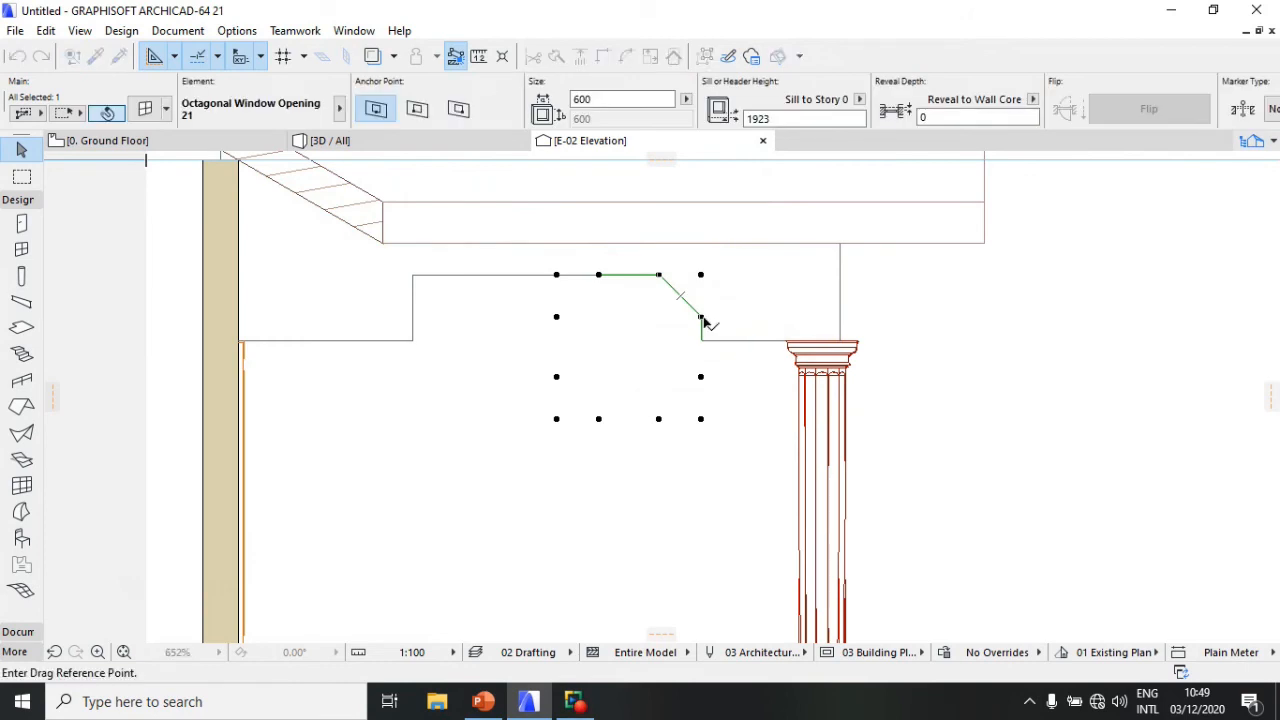
pyautogui.click(786, 340)
pyautogui.scroll(10, 786, 340)
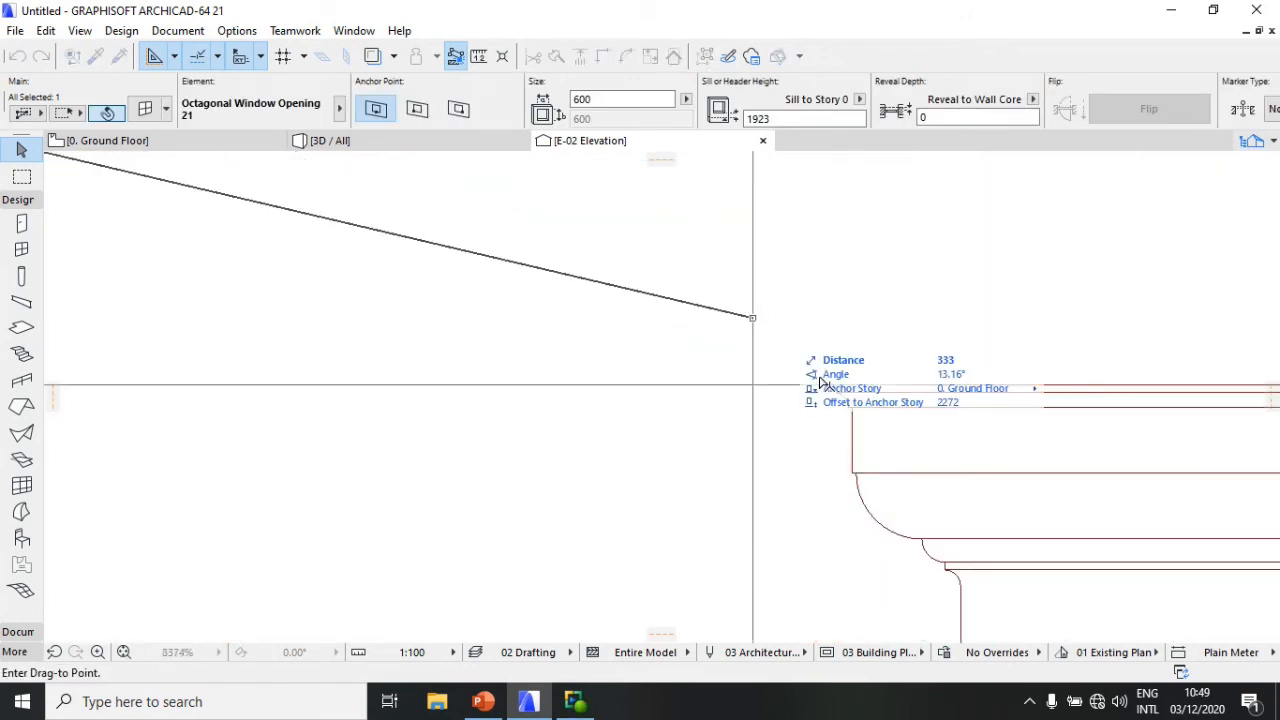
pyautogui.click(834, 385)
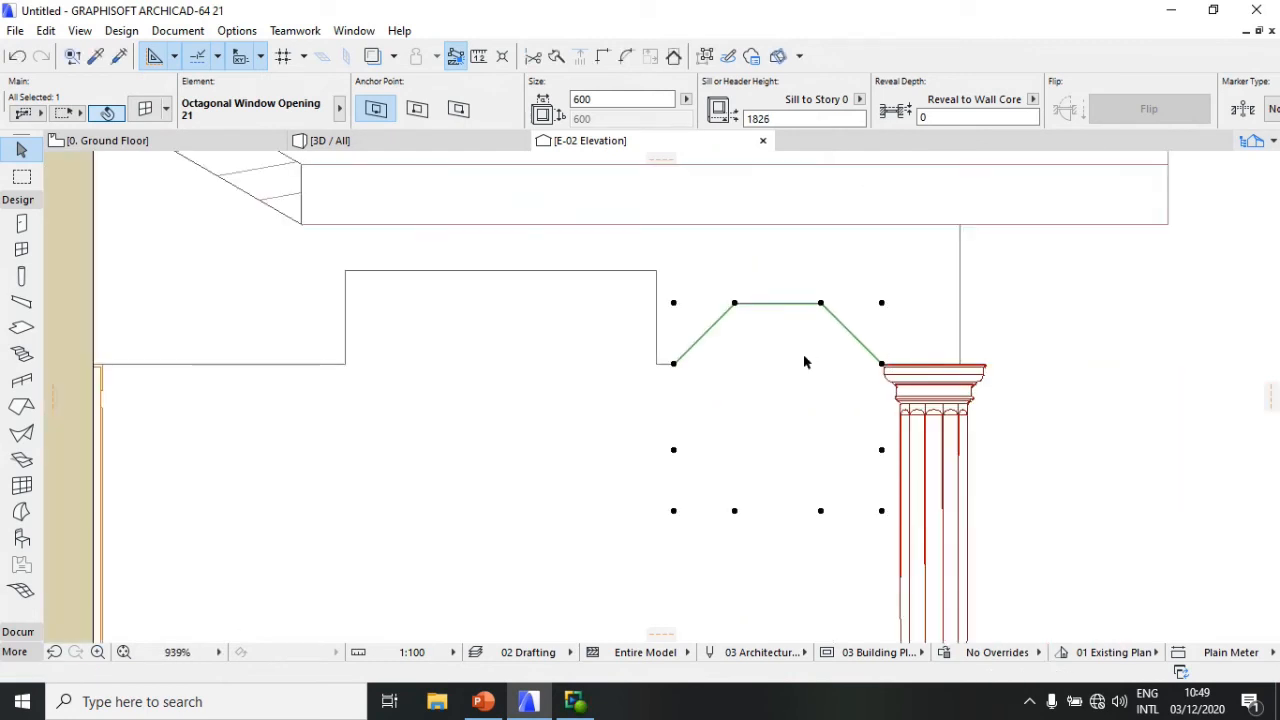
# Step: Drag a copy of the octagonal window opening level along the wall's bottom edge to the face of the cut building wall, at height 2250
pyautogui.hotkey('ctrl', 'd')
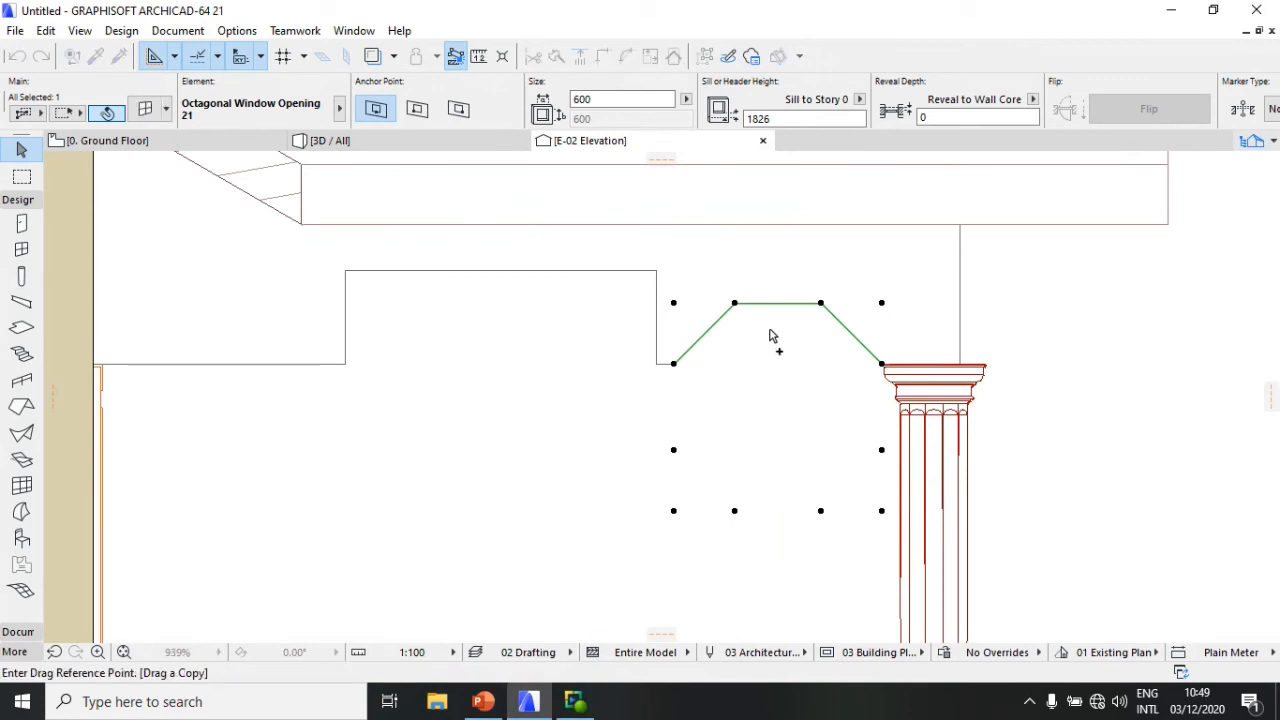
pyautogui.click(673, 368)
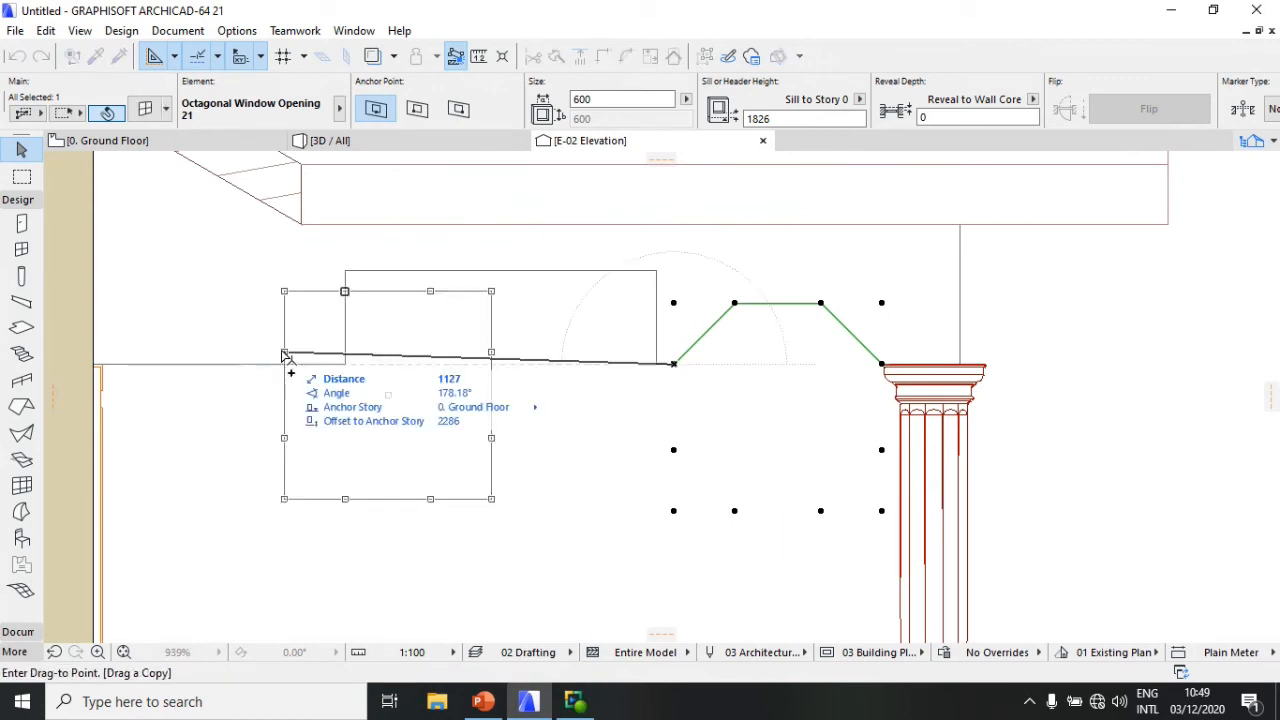
pyautogui.scroll(-2, 286, 357)
pyautogui.scroll(2, 342, 379)
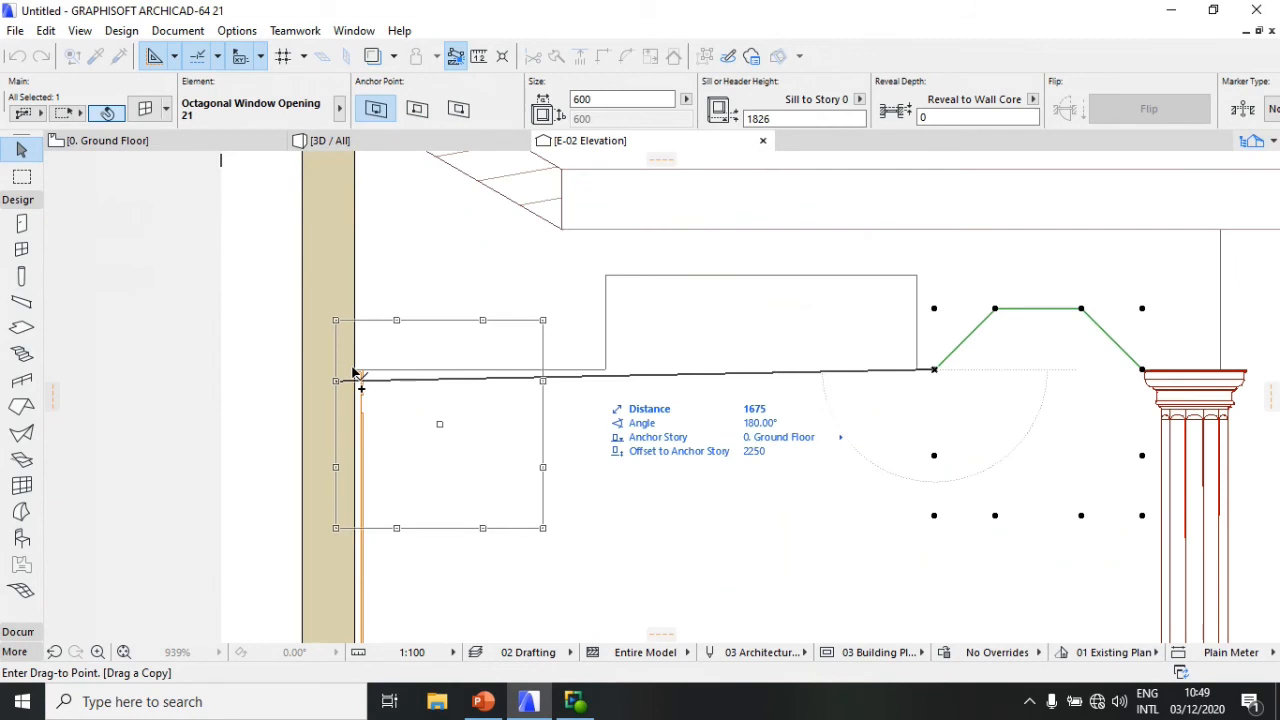
pyautogui.scroll(2, 357, 376)
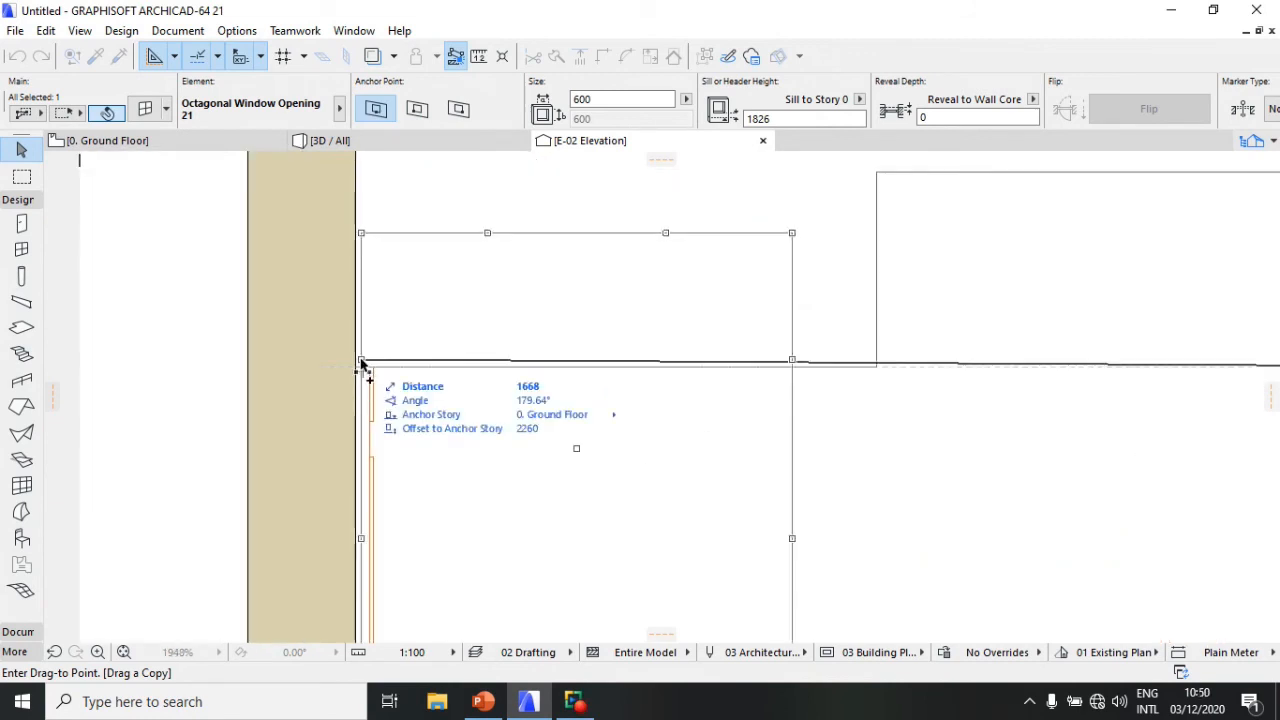
pyautogui.click(356, 368)
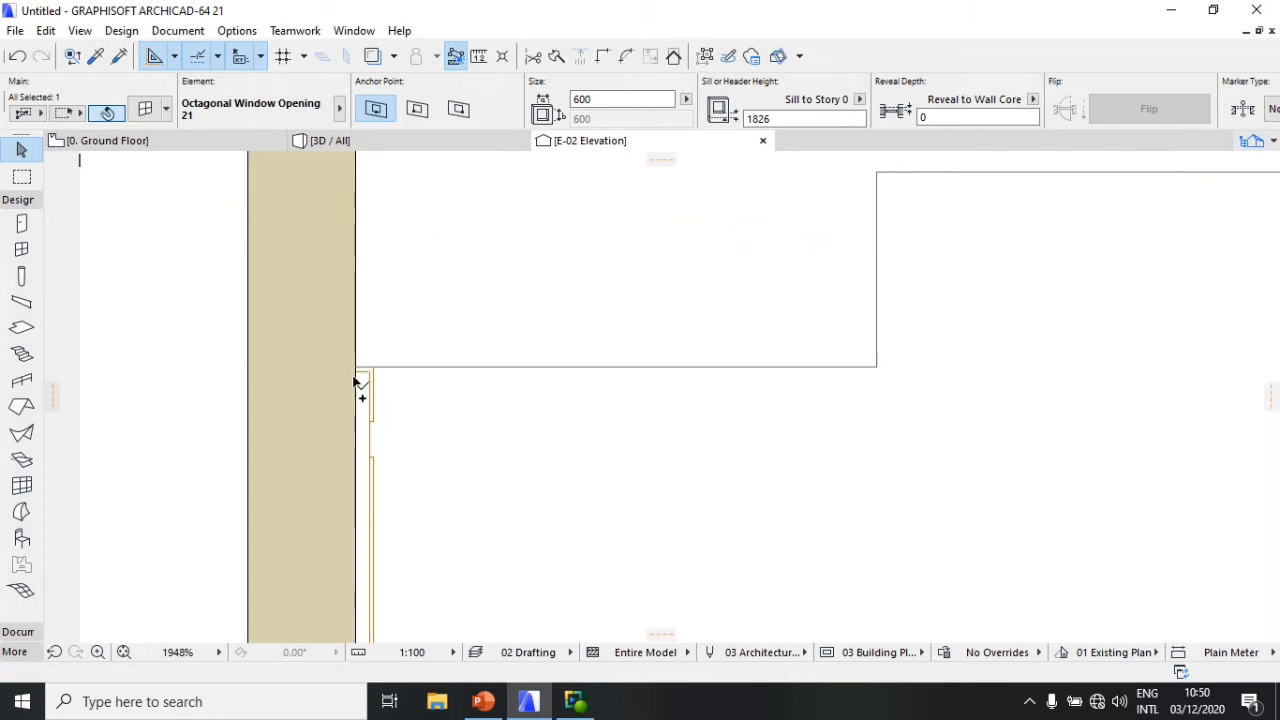
pyautogui.scroll(-2, 420, 416)
pyautogui.scroll(2, 430, 396)
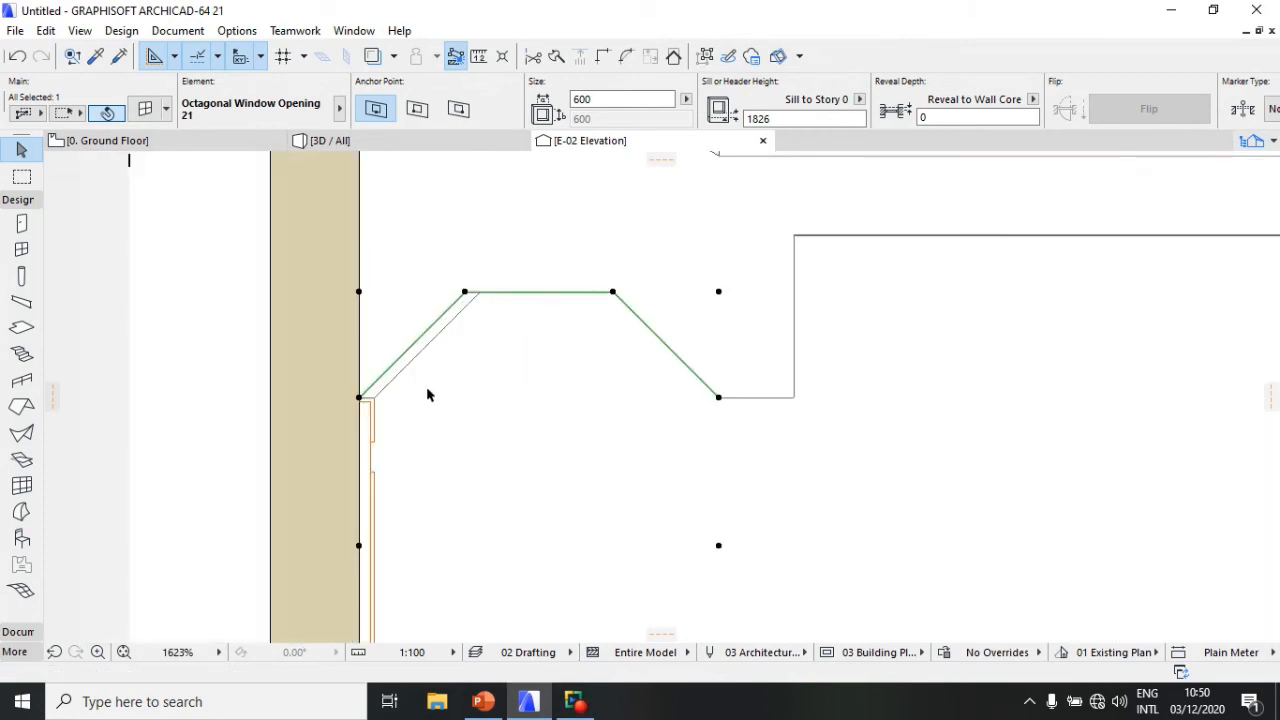
# Step: Try to shift the copied octagonal opening horizontally onto the edge line of the opening behind it, using its upper corner as reference
pyautogui.click(477, 297)
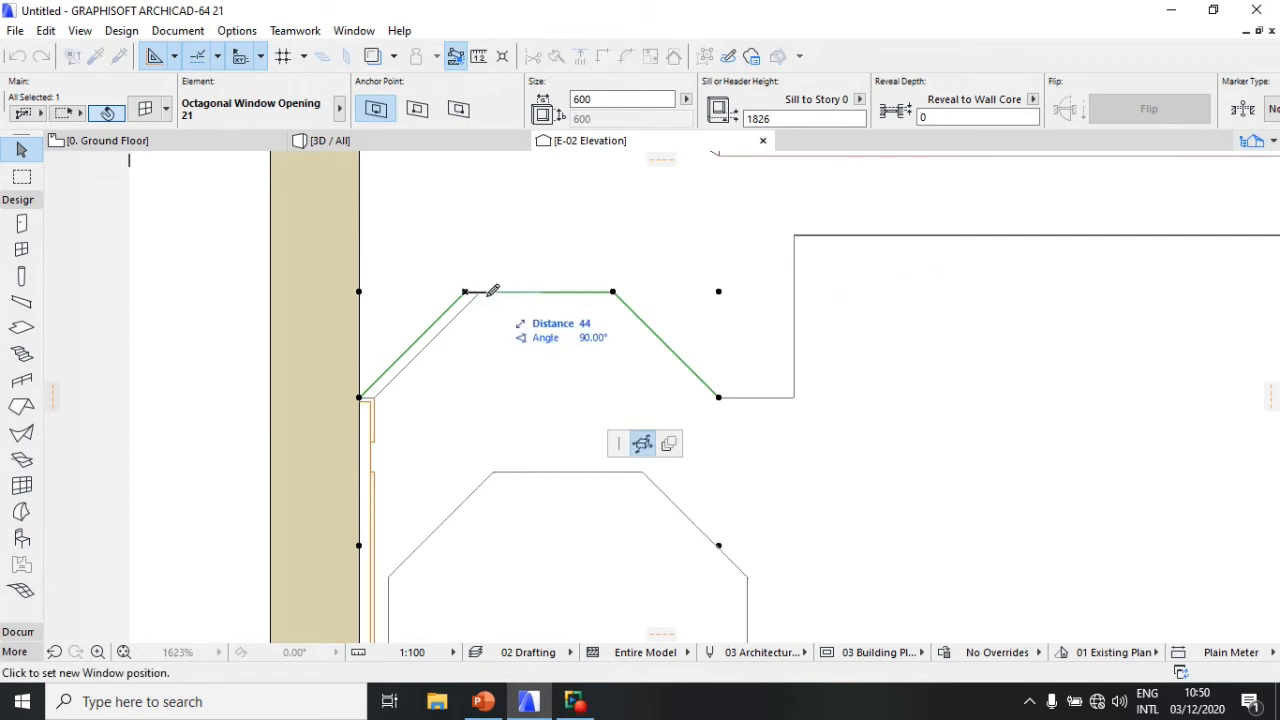
pyautogui.click(477, 293)
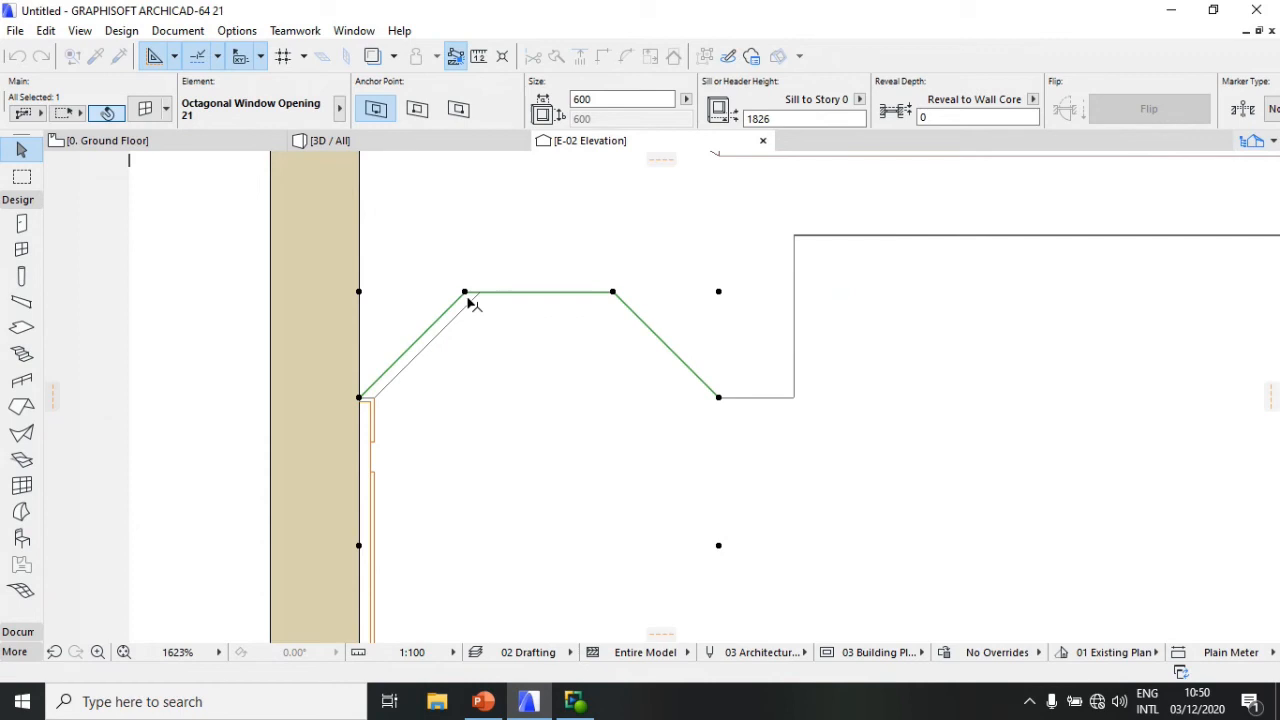
pyautogui.hotkey('ctrl', 'd')
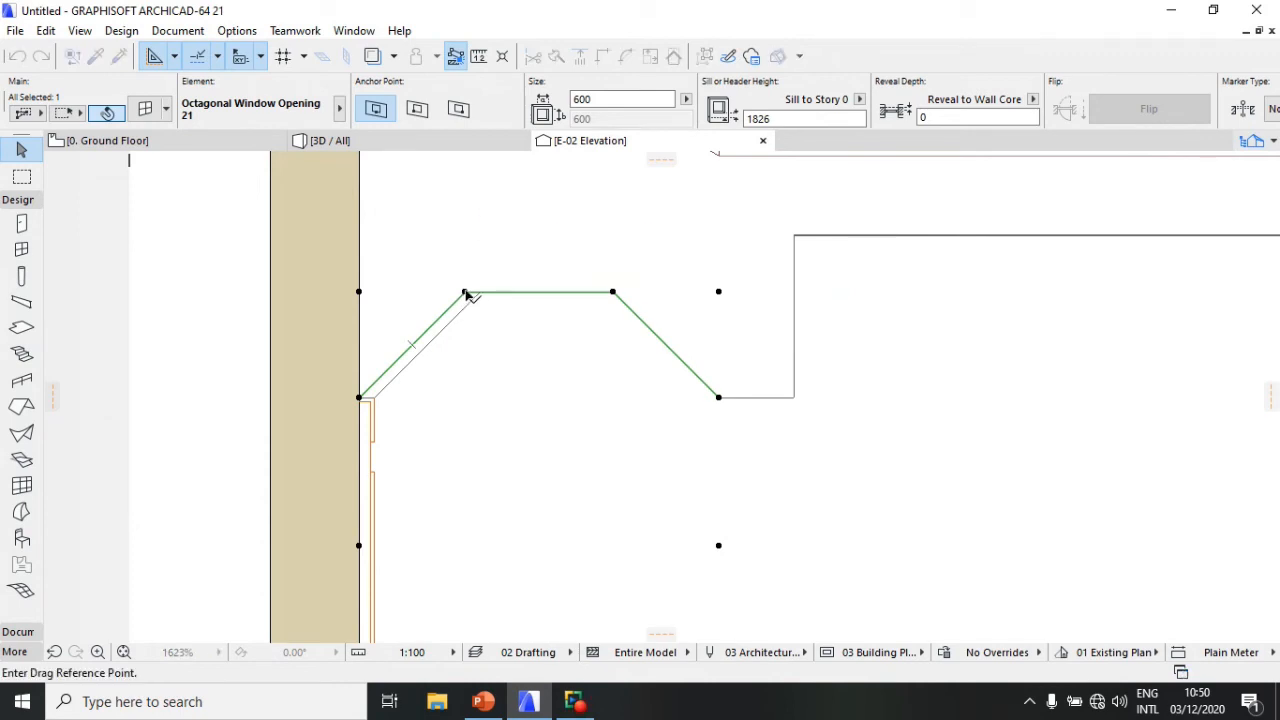
pyautogui.click(472, 293)
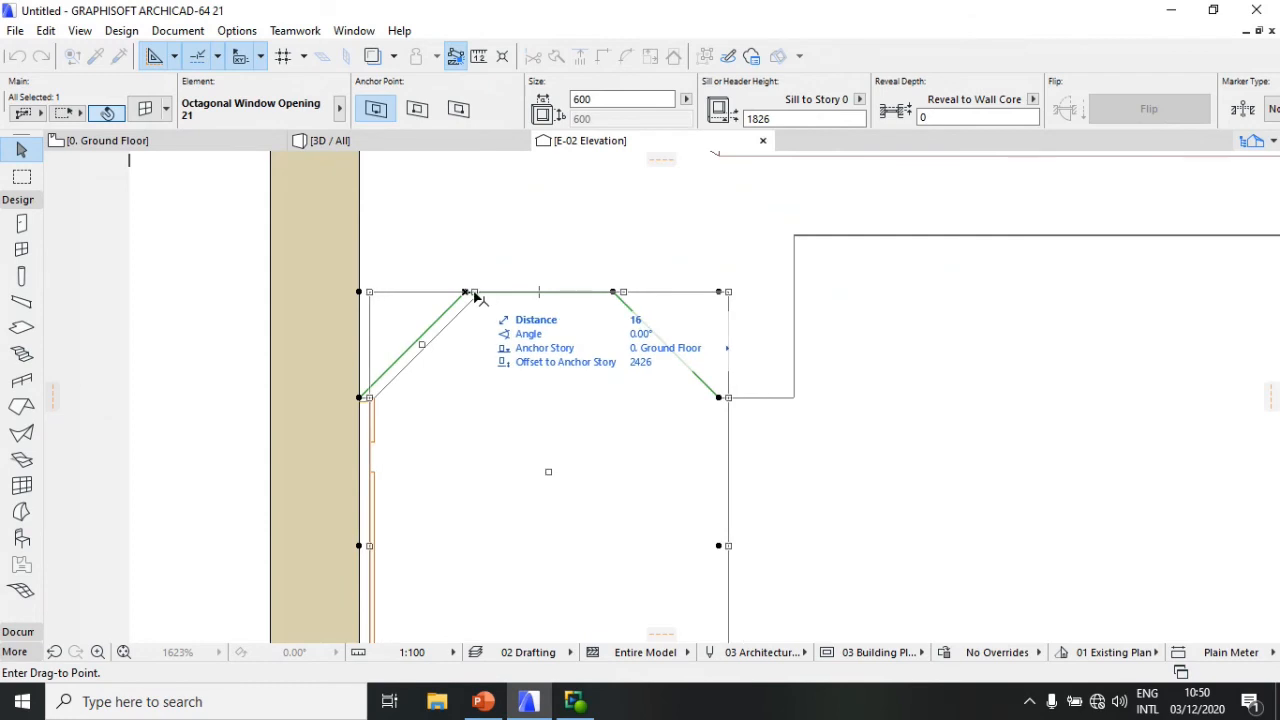
pyautogui.click(475, 295)
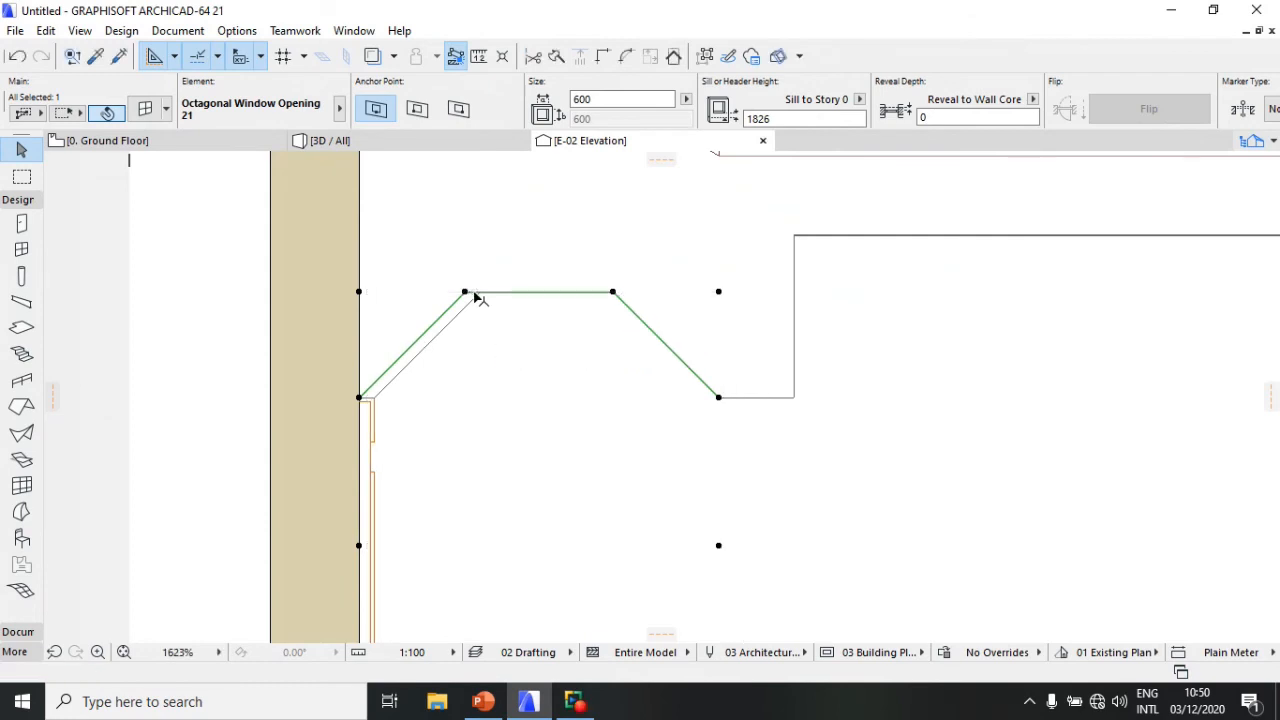
pyautogui.click(361, 399)
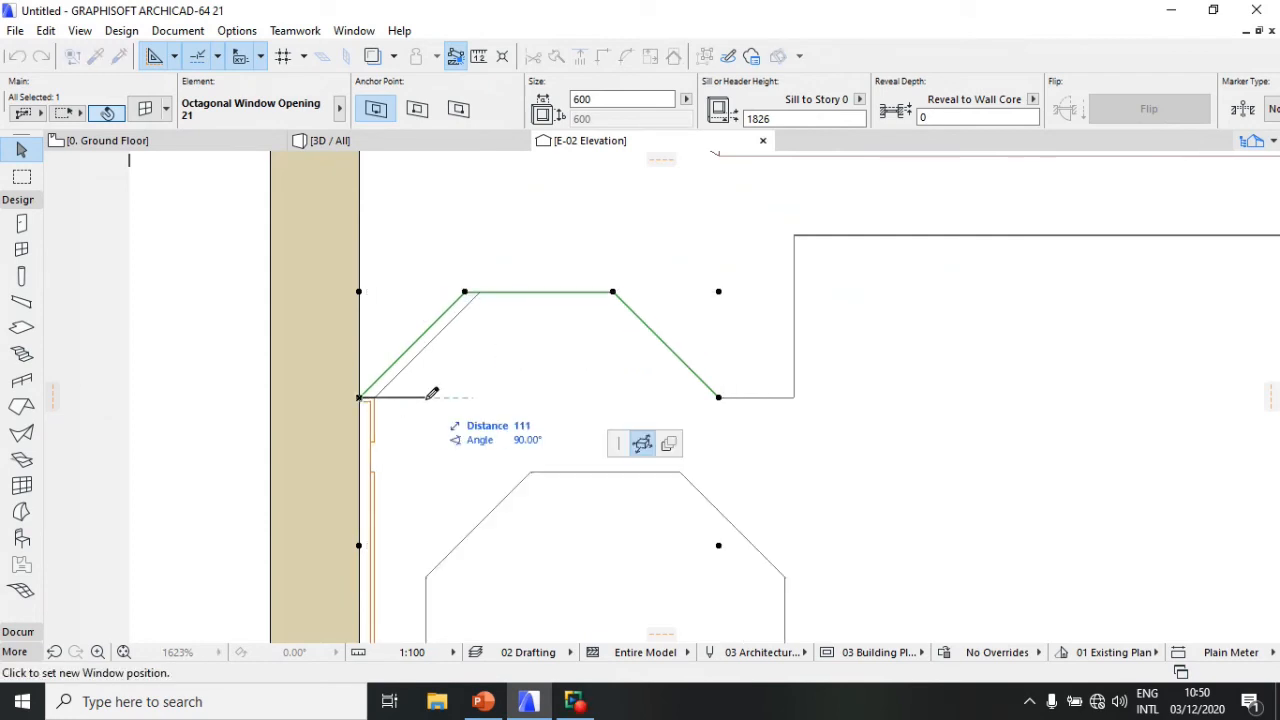
pyautogui.press('Escape')
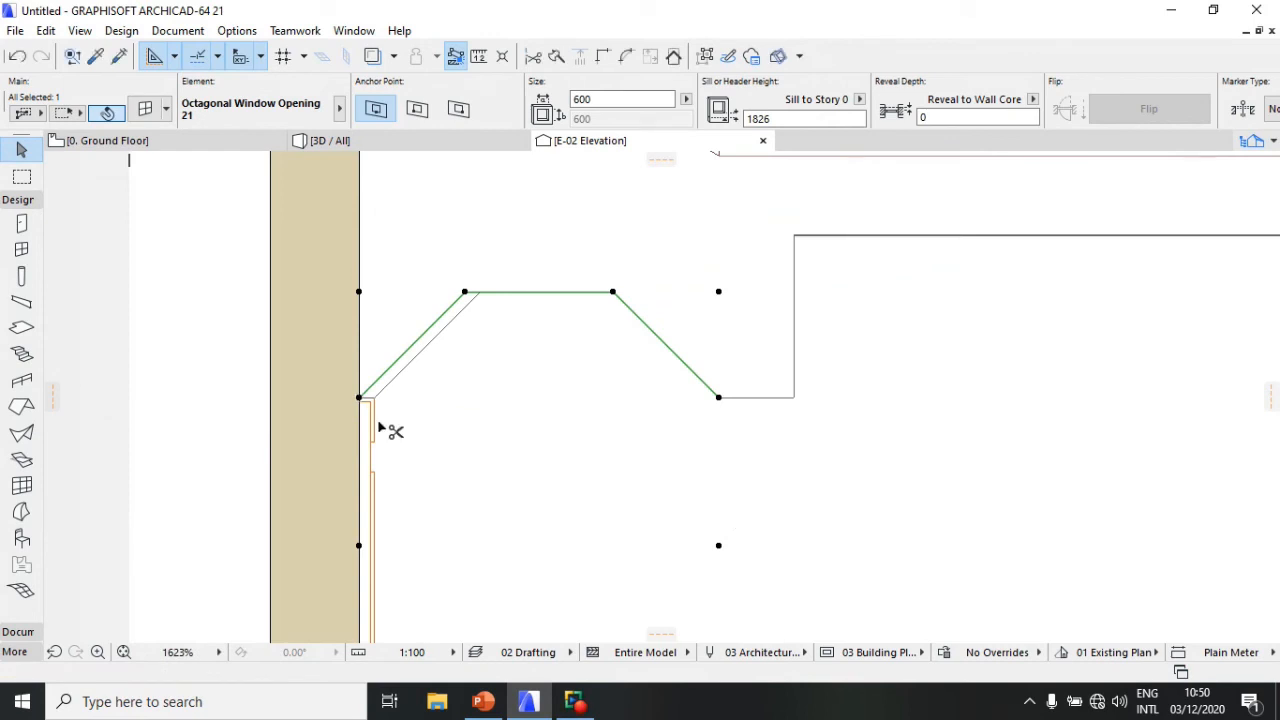
# Step: Move the copied octagonal opening horizontally by its lower side corner to the matching corner of the opening behind it
pyautogui.hotkey('ctrl', 'd')
pyautogui.click(360, 398)
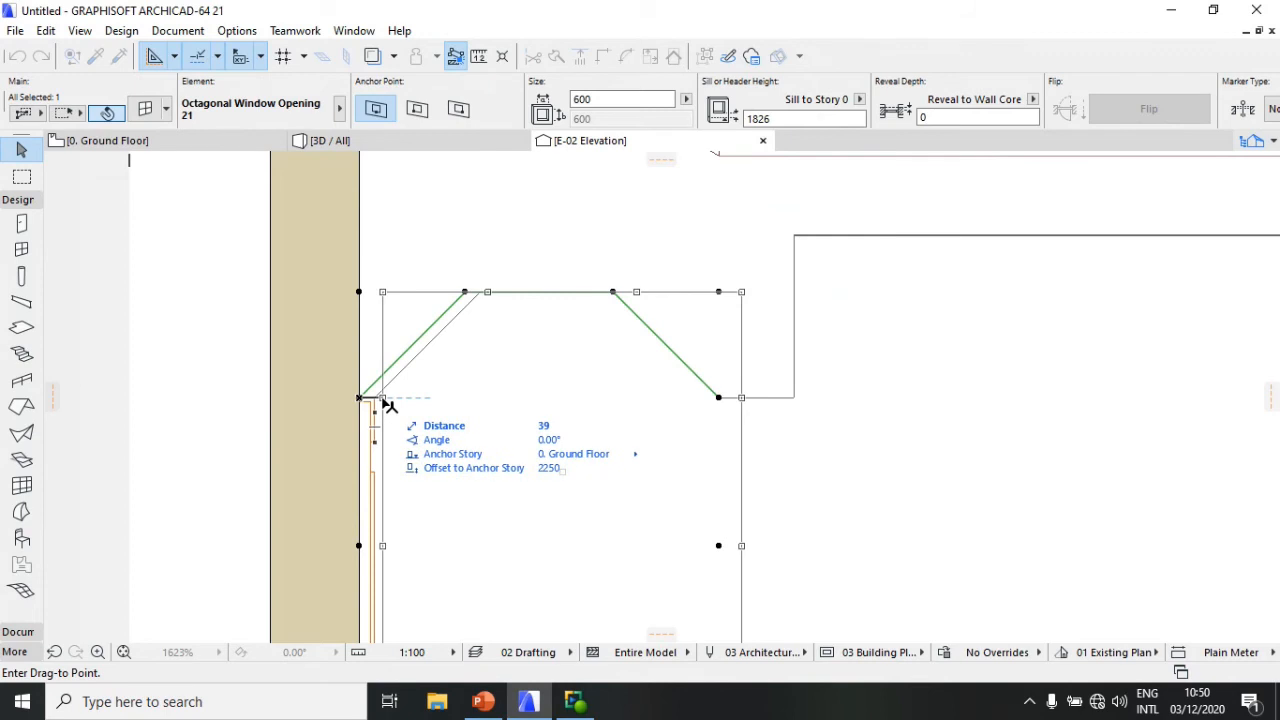
pyautogui.click(376, 398)
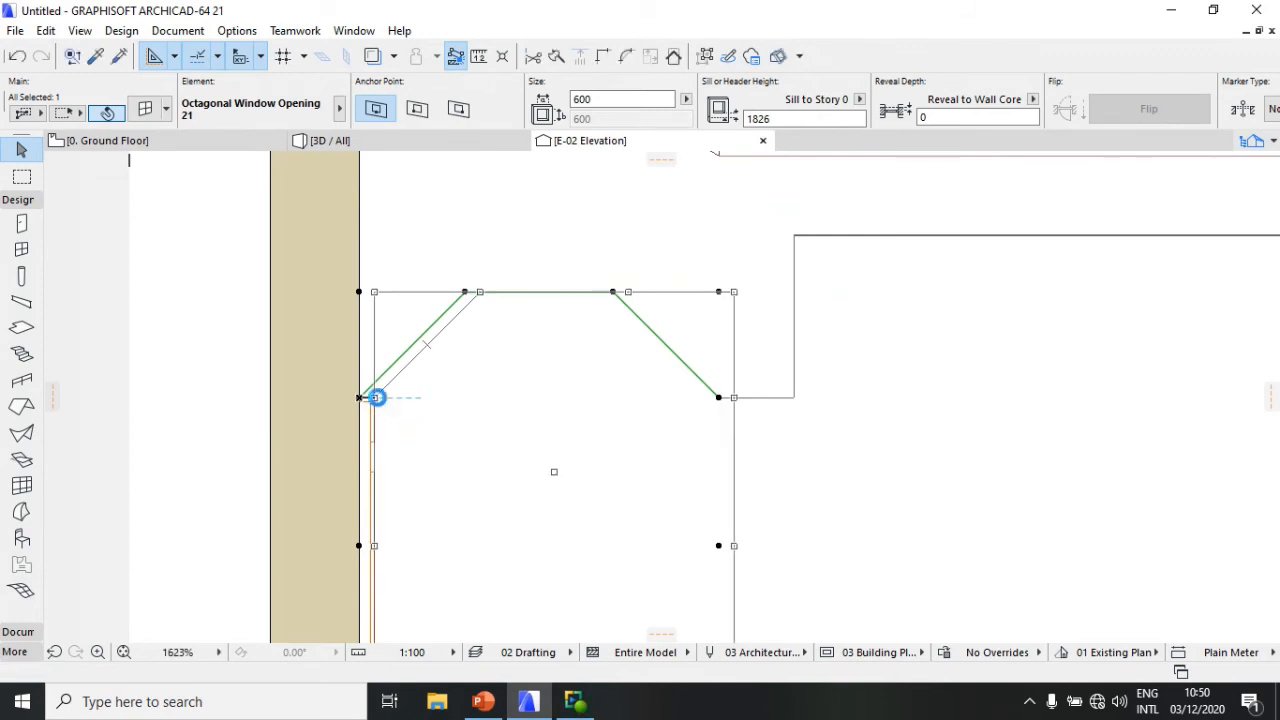
pyautogui.scroll(-3, 376, 398)
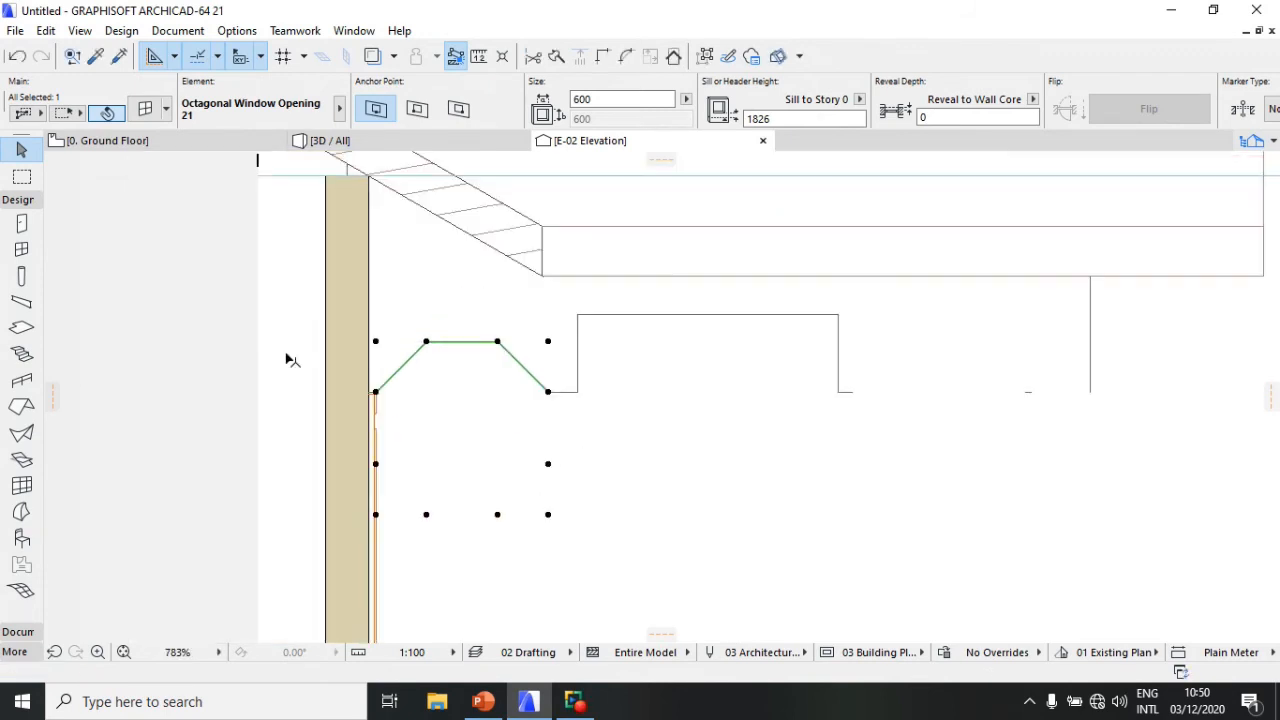
pyautogui.scroll(-3, 287, 360)
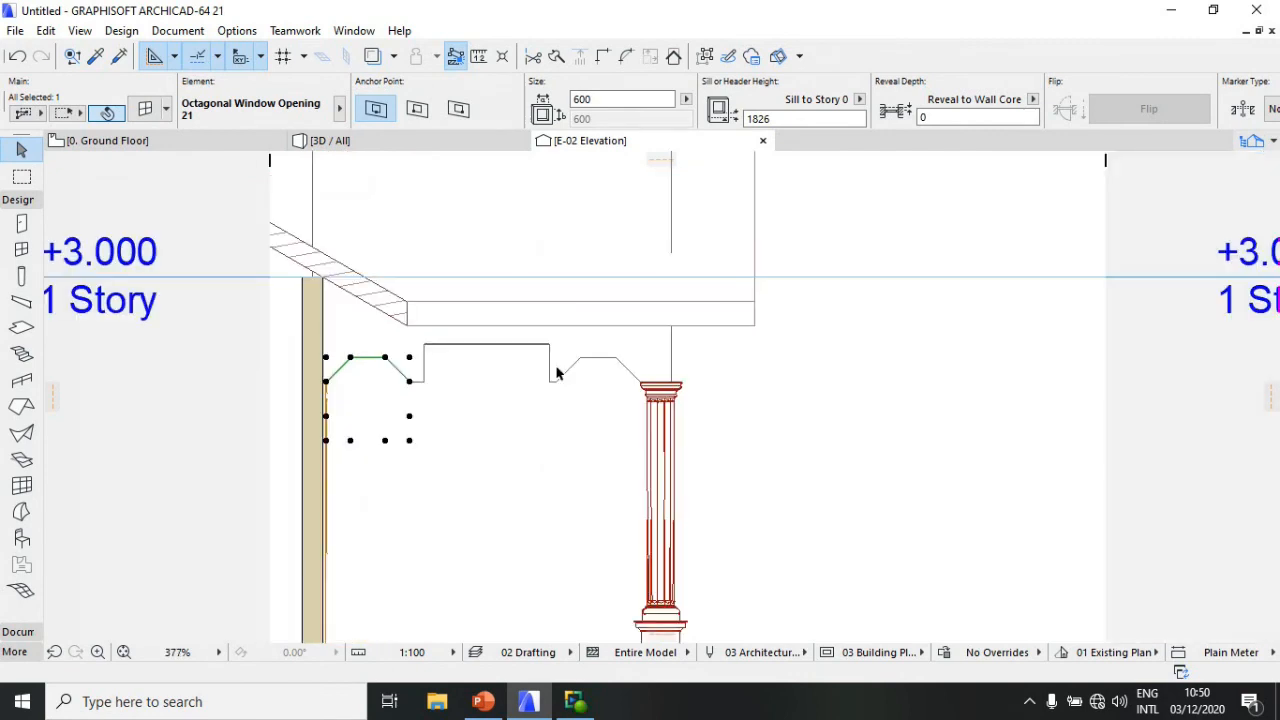
pyautogui.scroll(2, 486, 345)
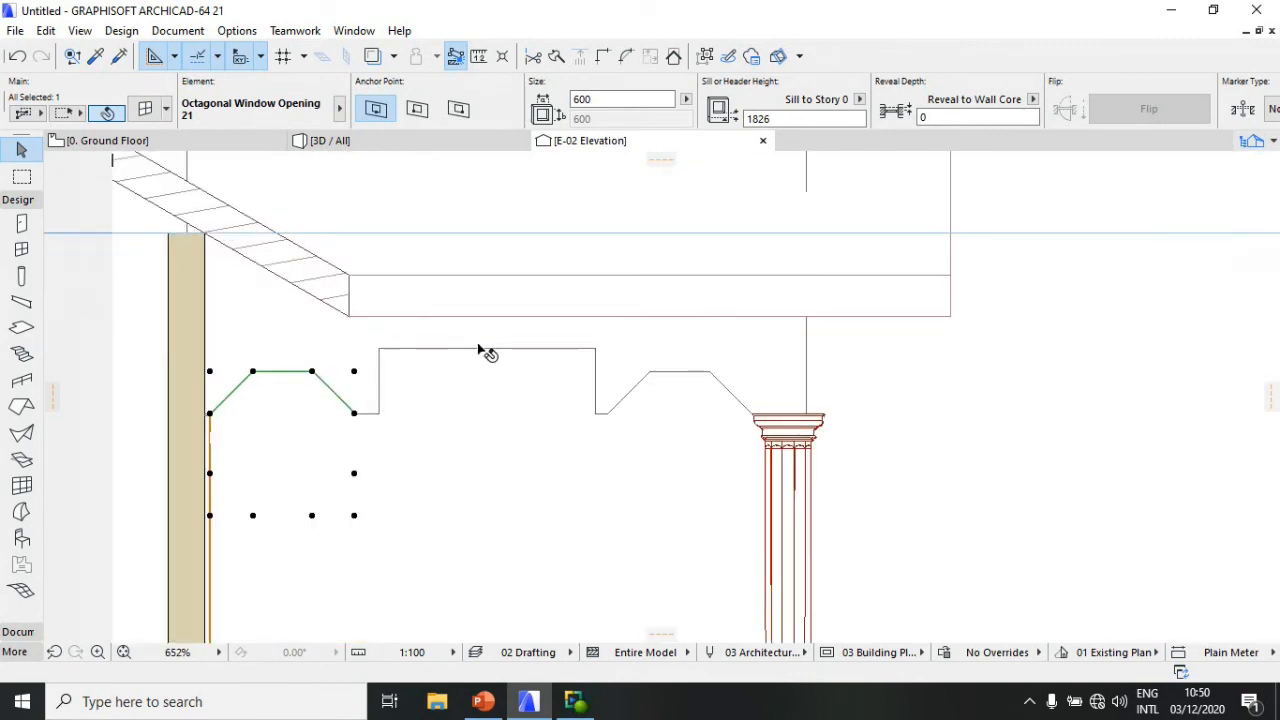
pyautogui.click(480, 350)
pyautogui.click(498, 350)
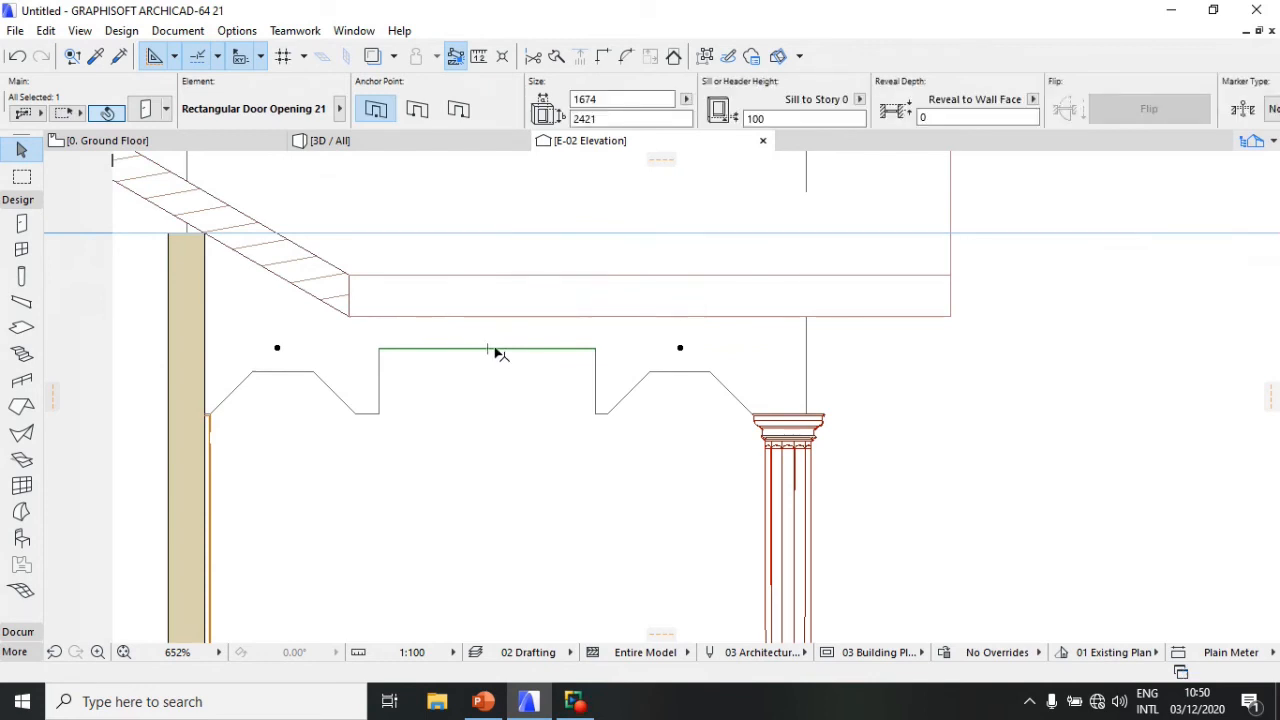
pyautogui.click(409, 349)
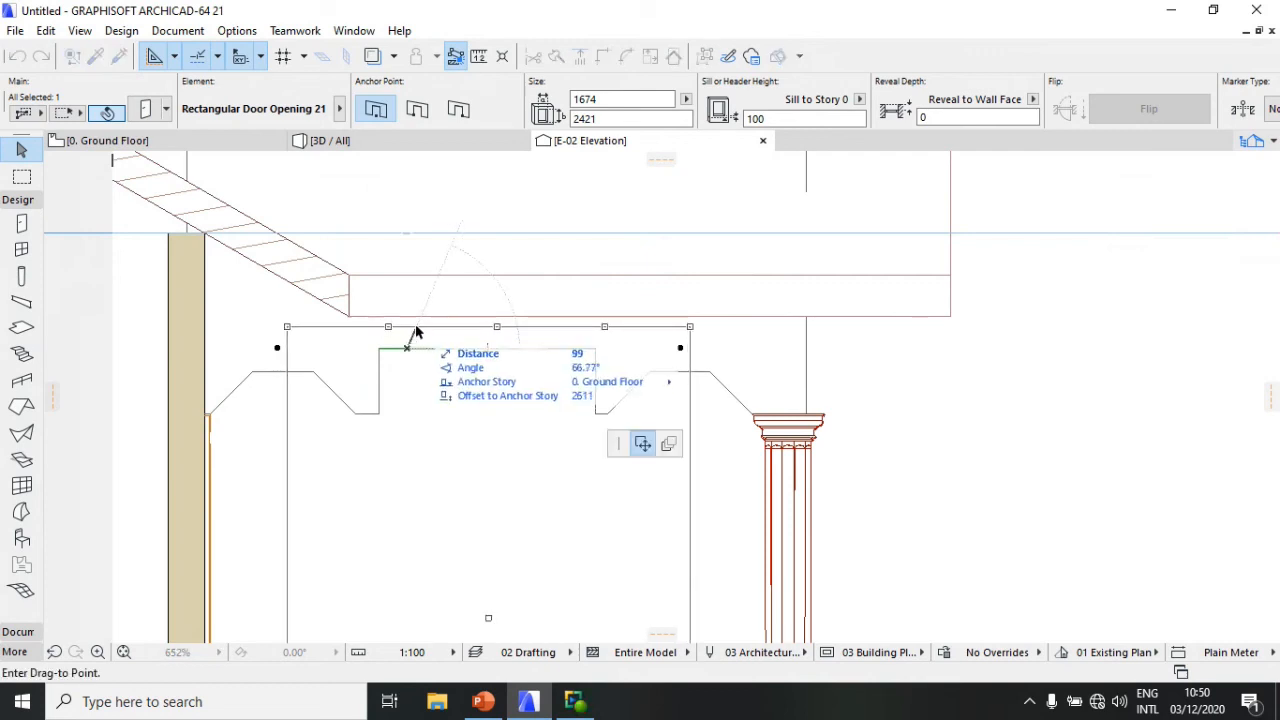
pyautogui.press('Escape')
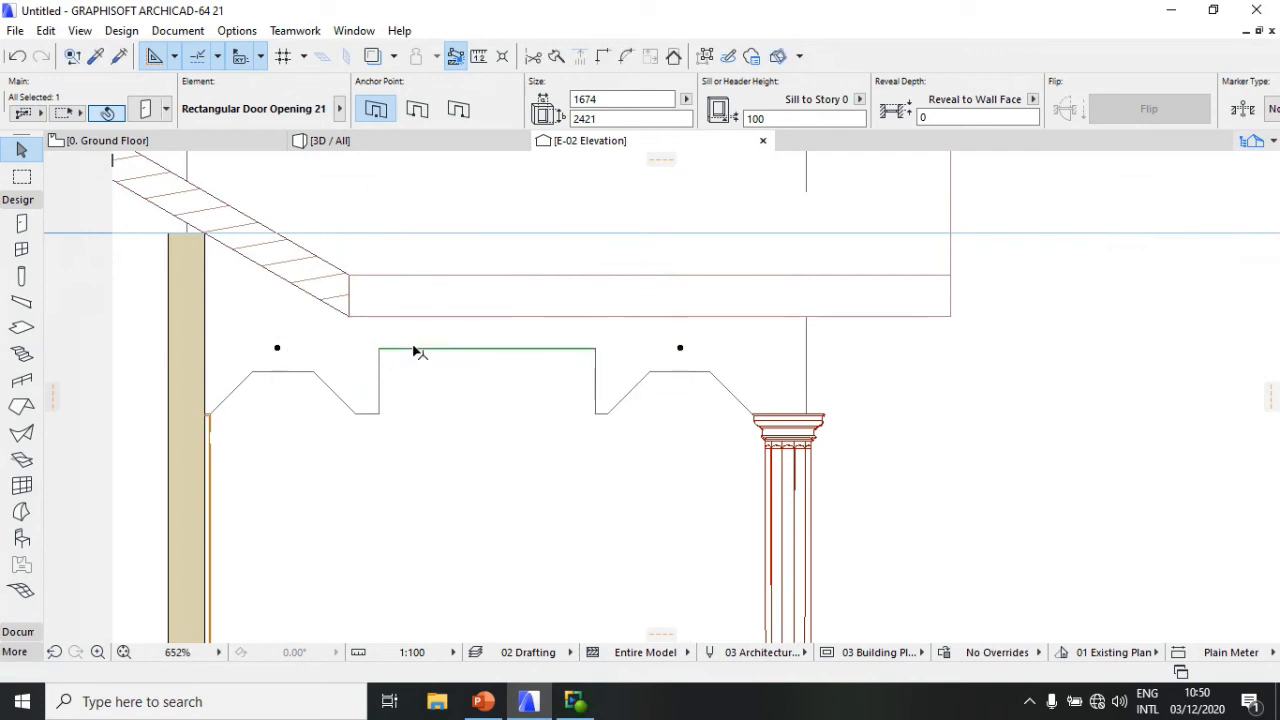
pyautogui.click(412, 348)
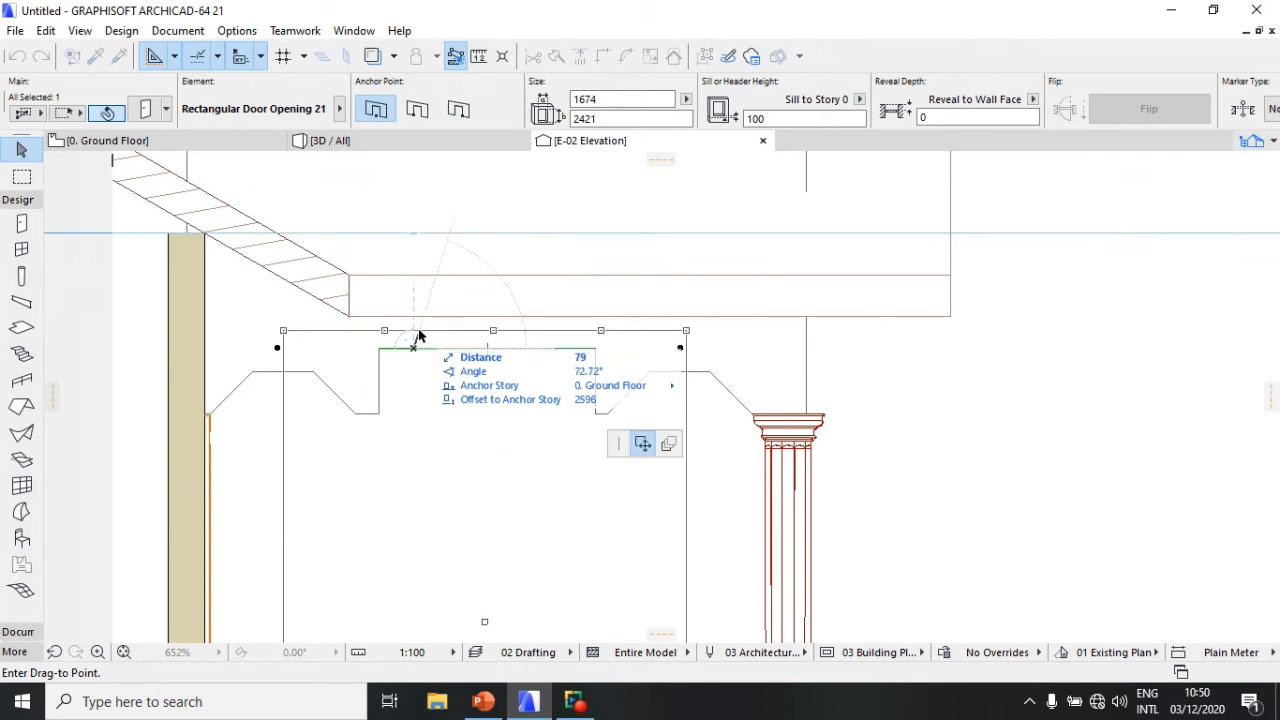
pyautogui.press('Escape')
# Step: Stretch the height of the 900-wide rectangular door opening to 2419, level with the top edge of the opening behind it
pyautogui.click(380, 350)
pyautogui.click(379, 348)
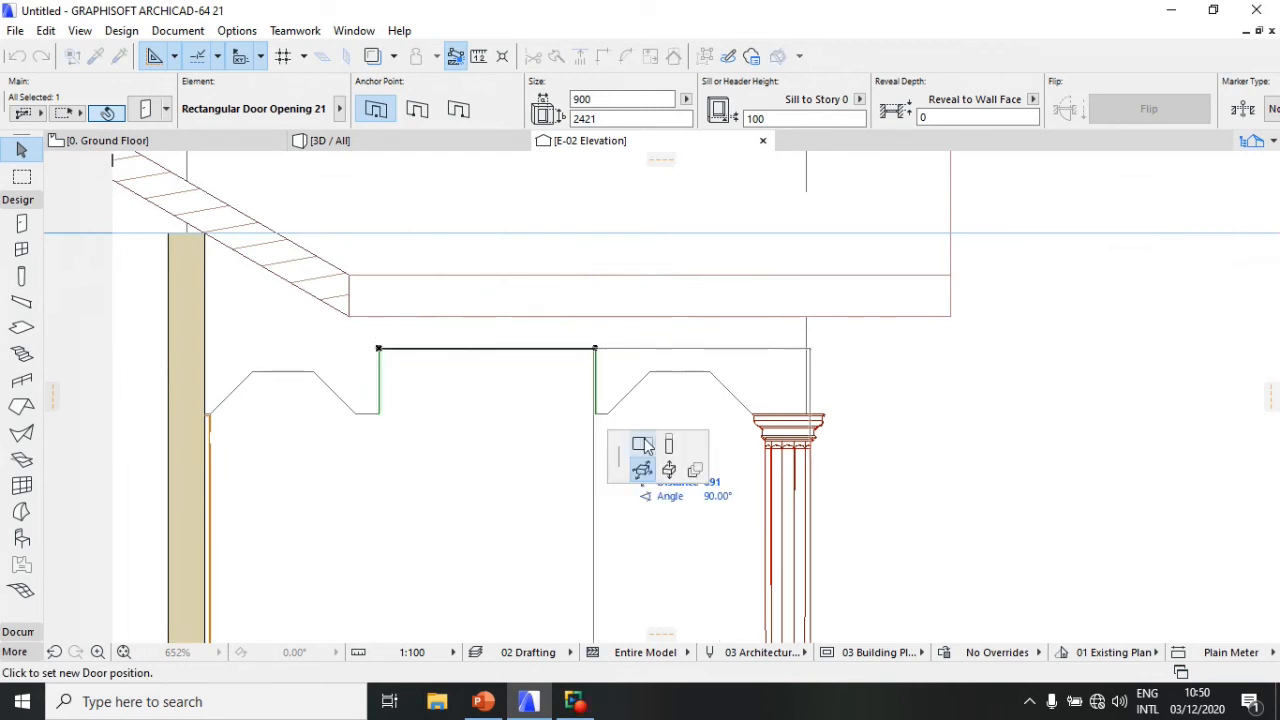
pyautogui.click(670, 446)
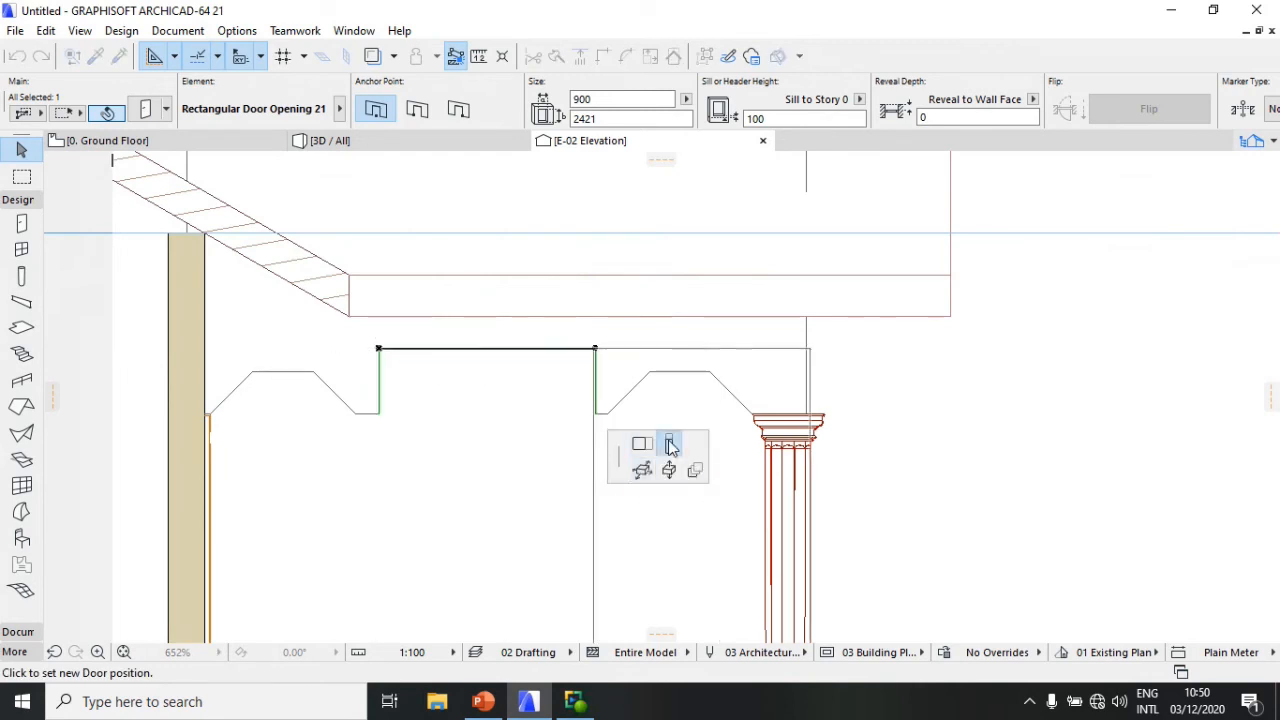
pyautogui.click(448, 338)
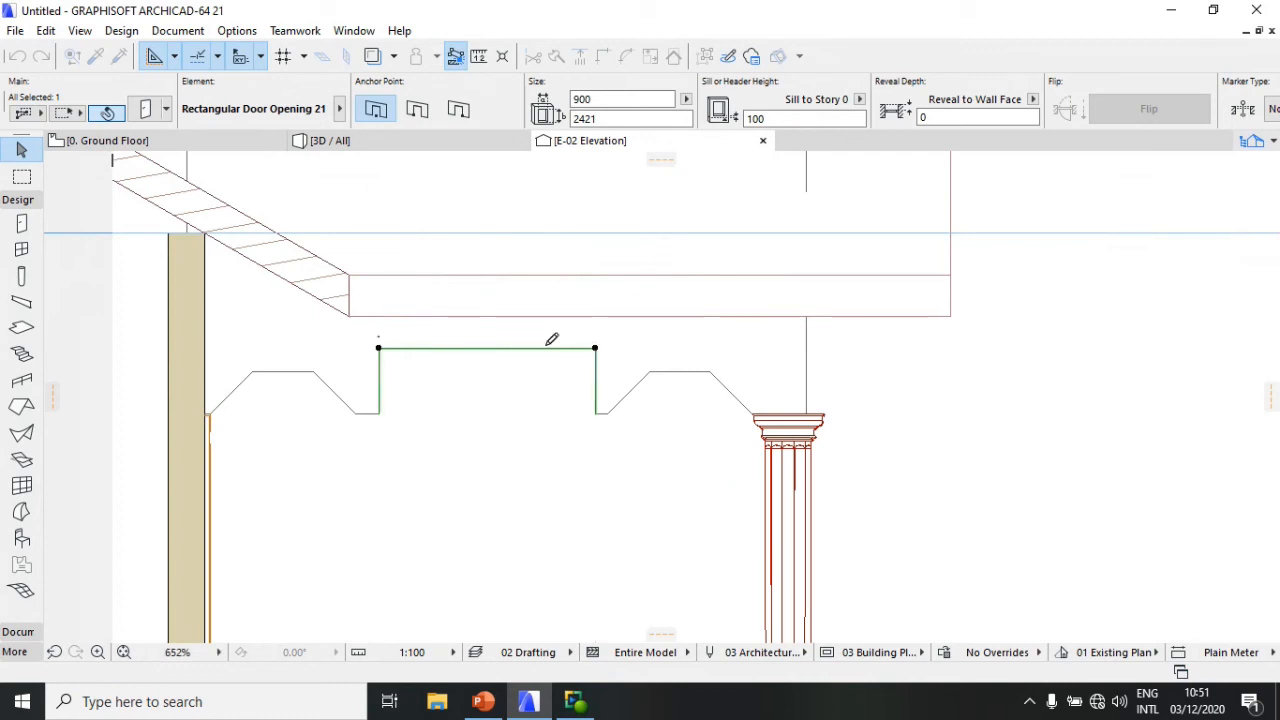
pyautogui.scroll(4, 590, 345)
pyautogui.click(620, 312)
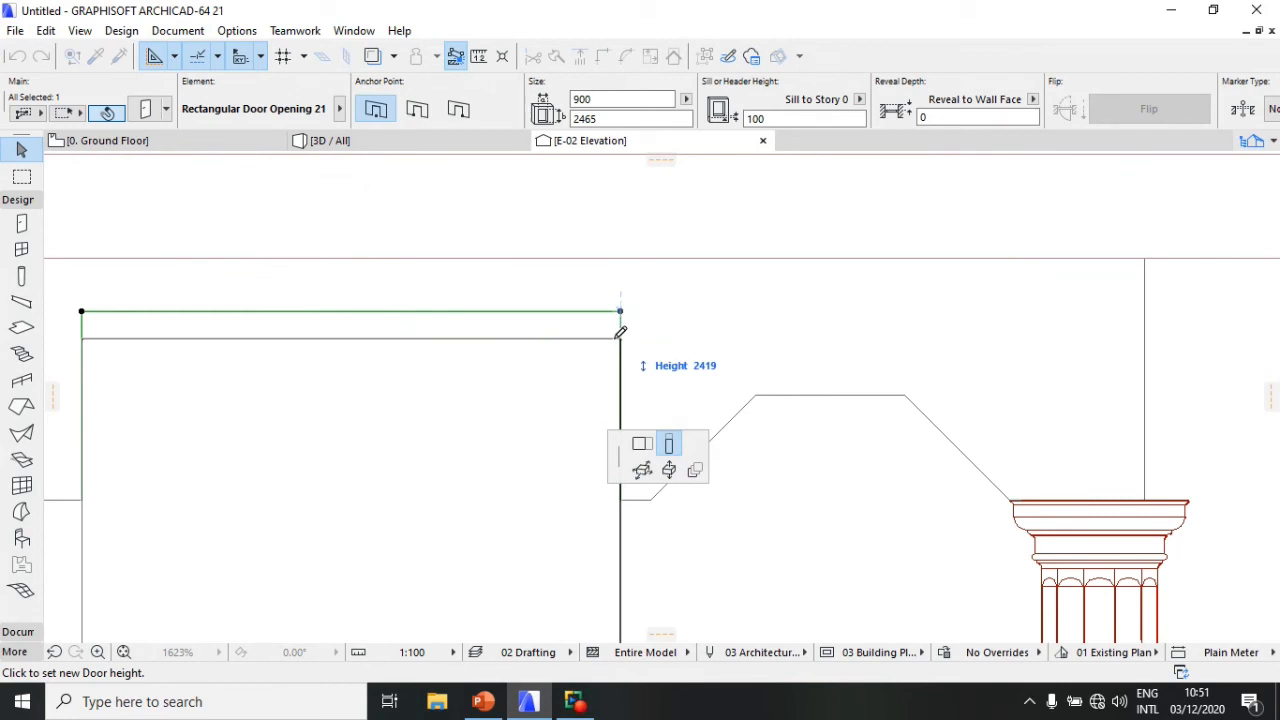
pyautogui.click(614, 338)
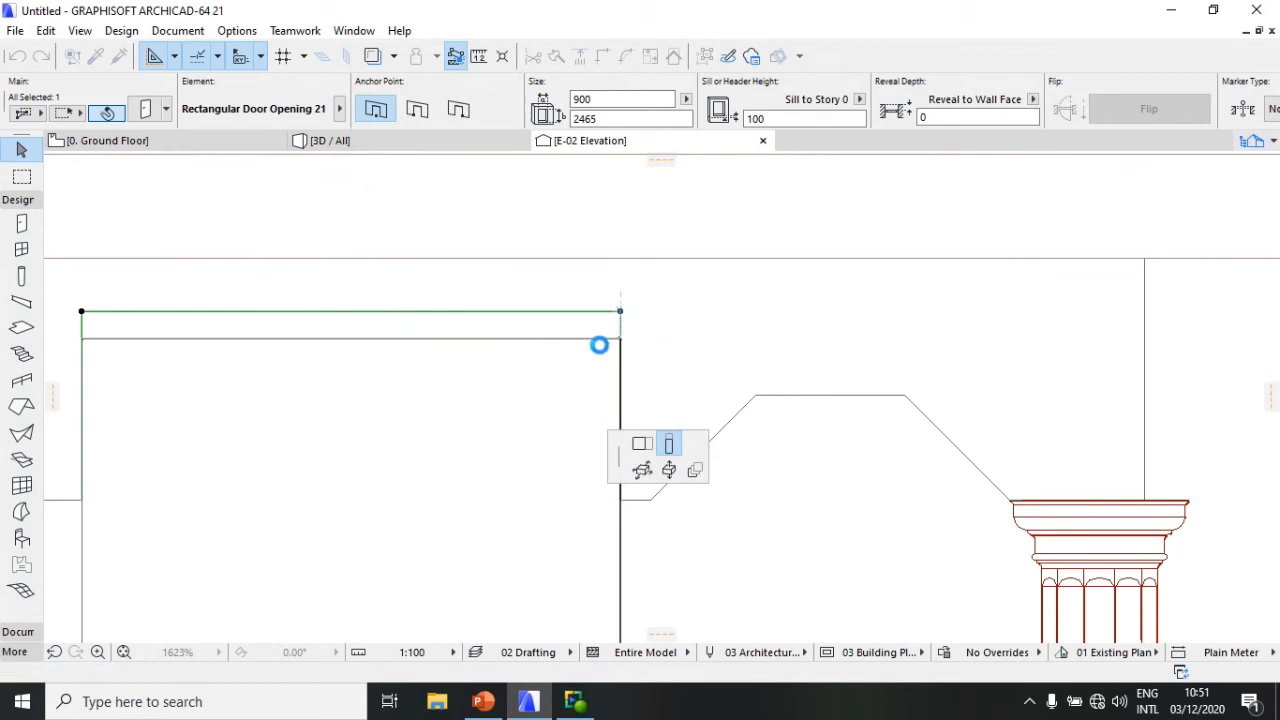
pyautogui.scroll(-1, 716, 350)
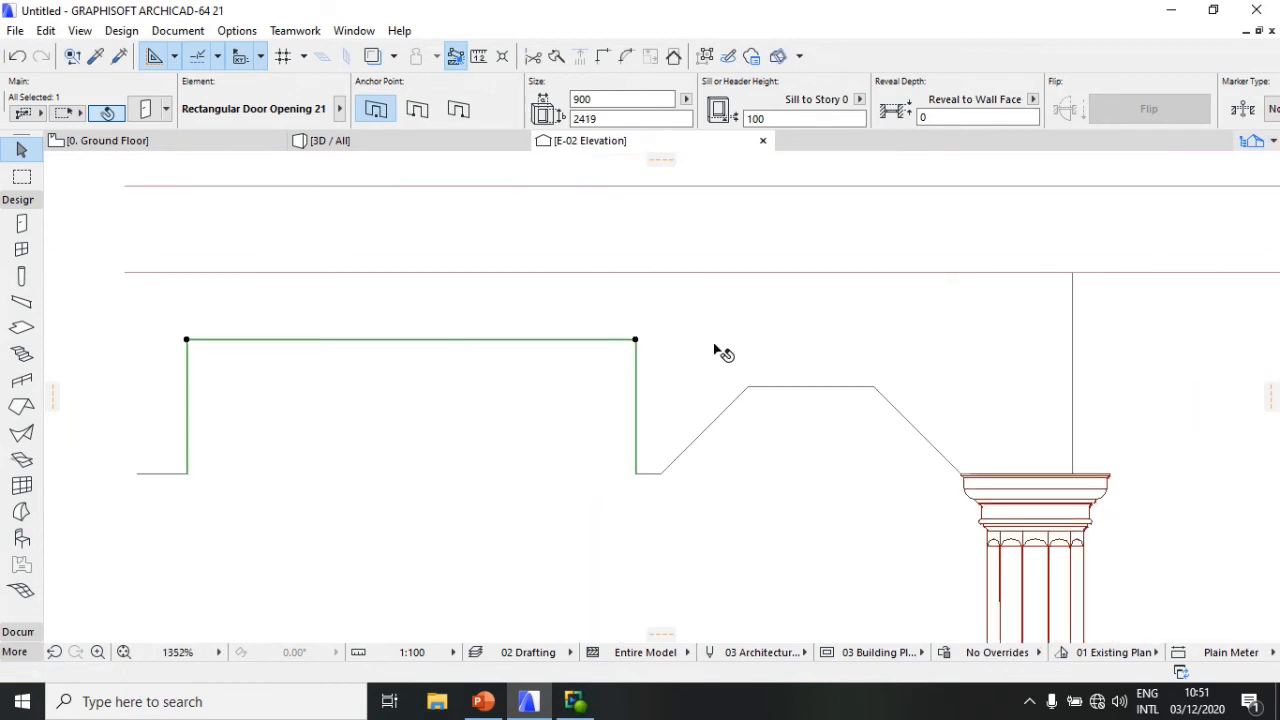
# Step: Try to widen the rectangular door opening from its upper corner, and undo the accidental height change
pyautogui.scroll(-4, 716, 350)
pyautogui.scroll(4, 626, 340)
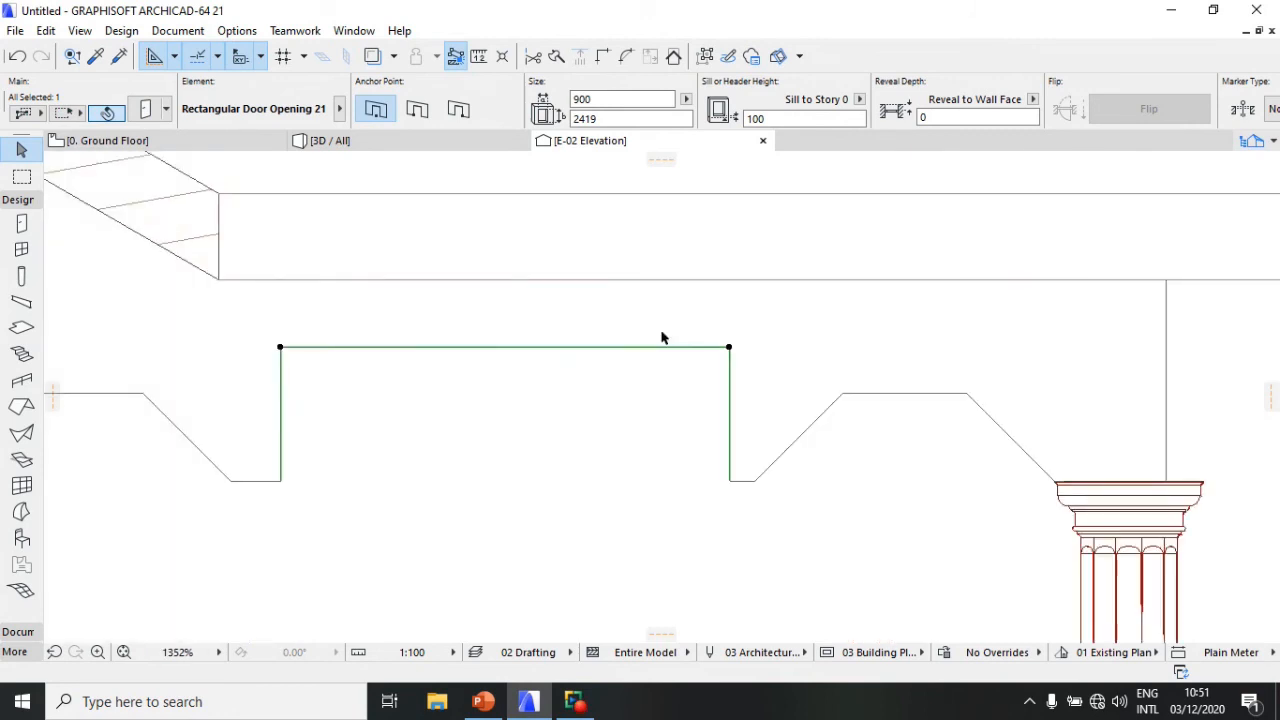
pyautogui.click(729, 350)
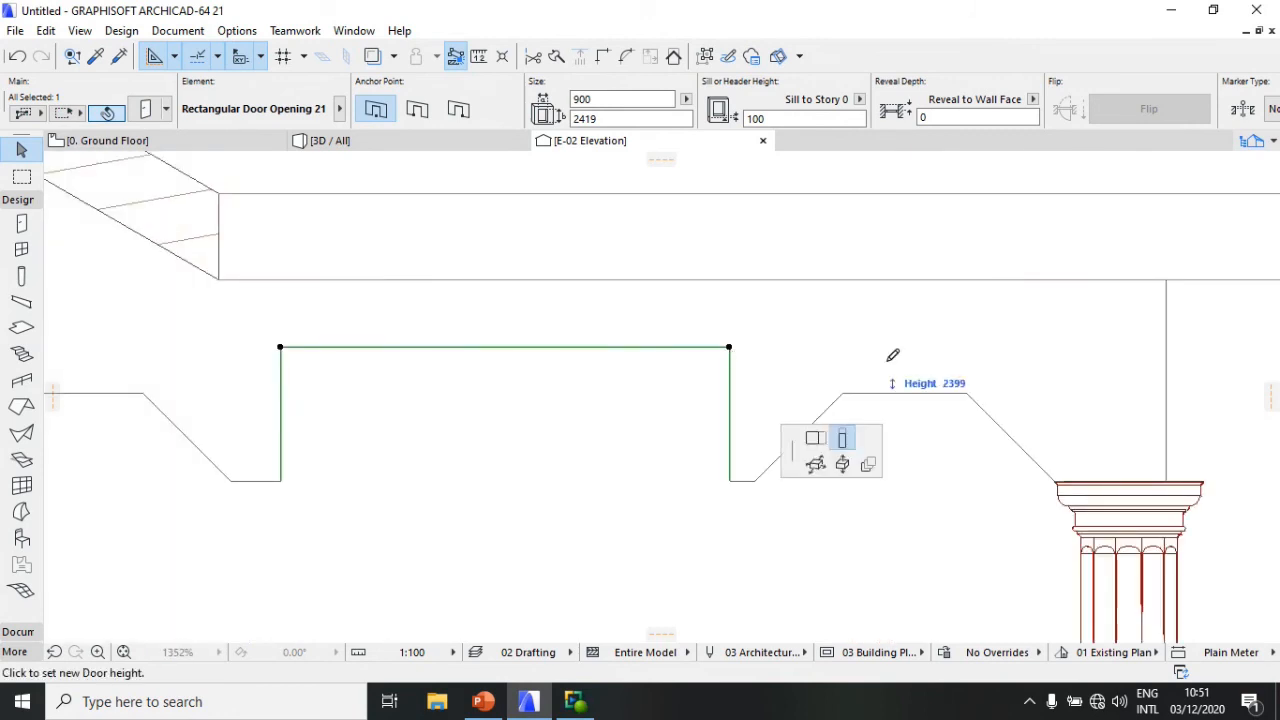
pyautogui.click(824, 438)
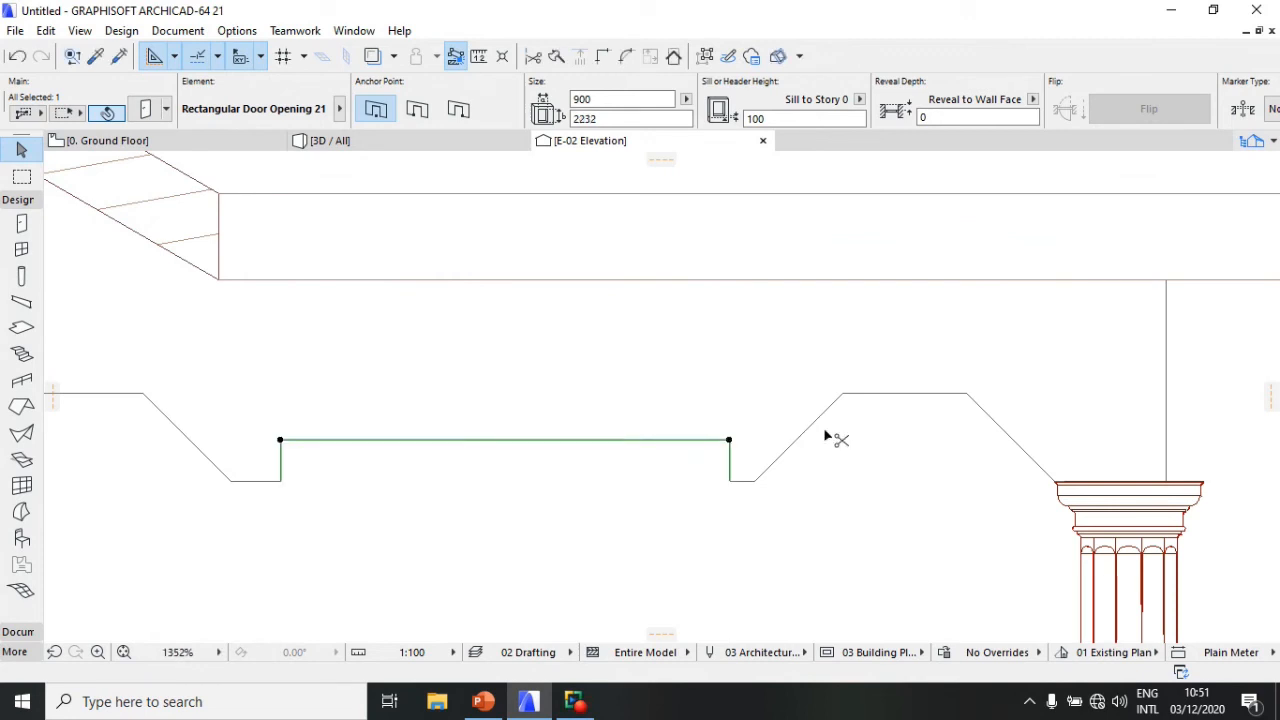
pyautogui.hotkey('ctrl', 'z')
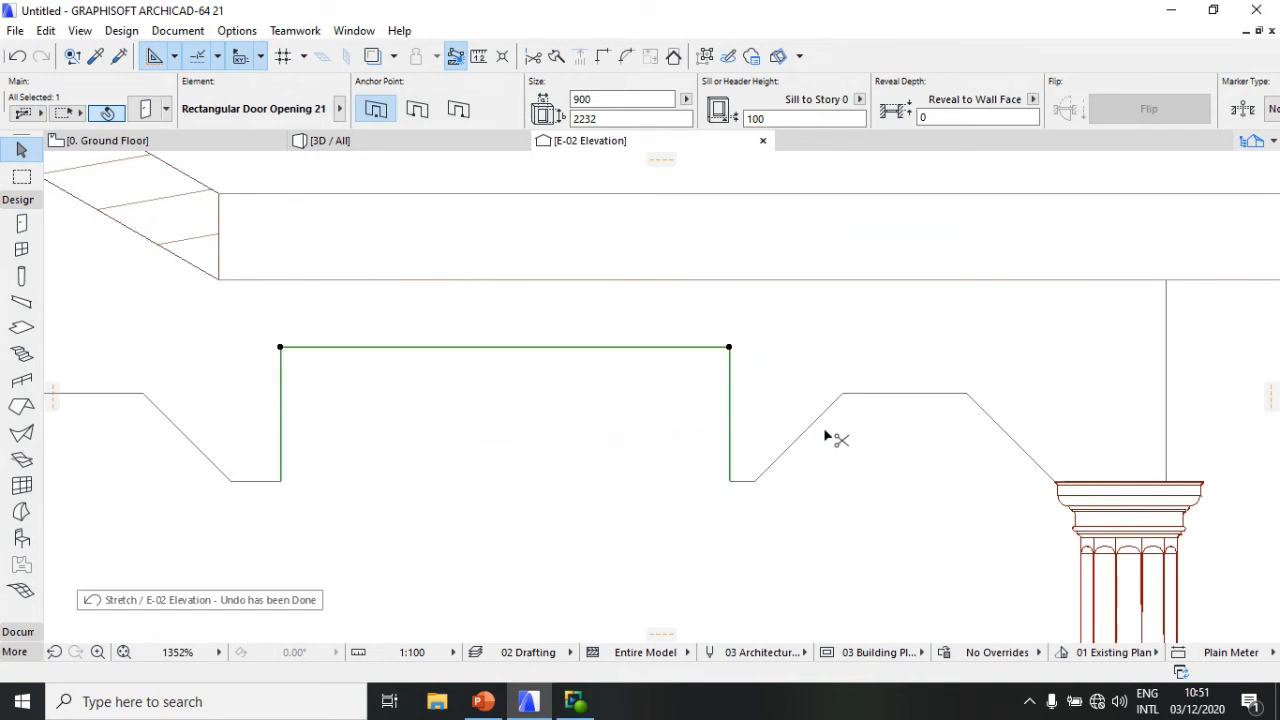
# Step: Widen the rectangular door opening towards the column to a width of 1252, ending on the side edge of the opening behind
pyautogui.click(729, 348)
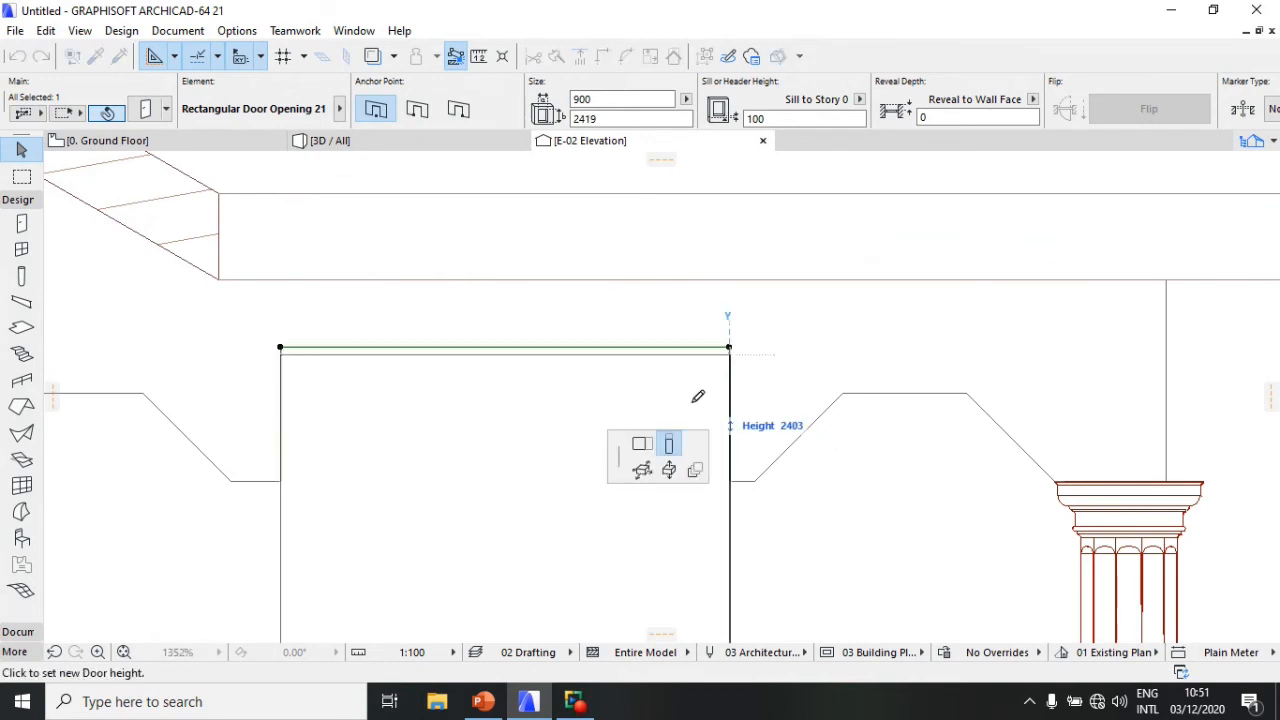
pyautogui.click(643, 446)
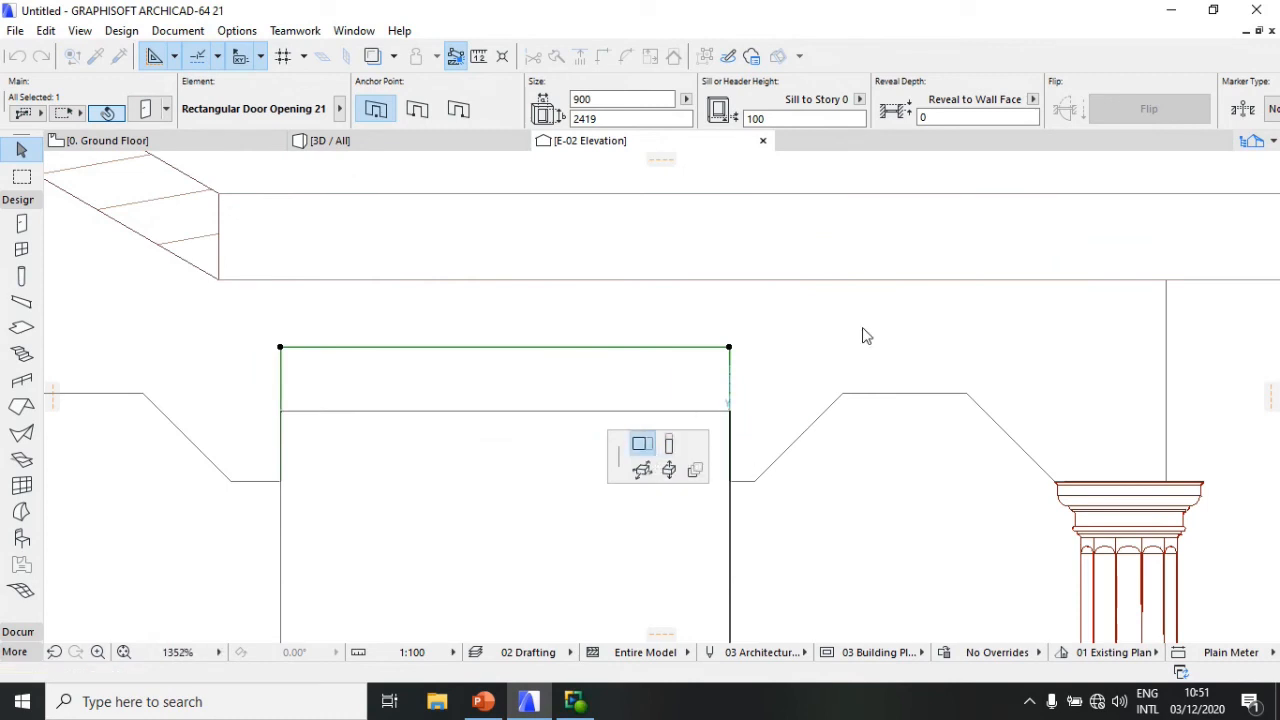
pyautogui.click(912, 360)
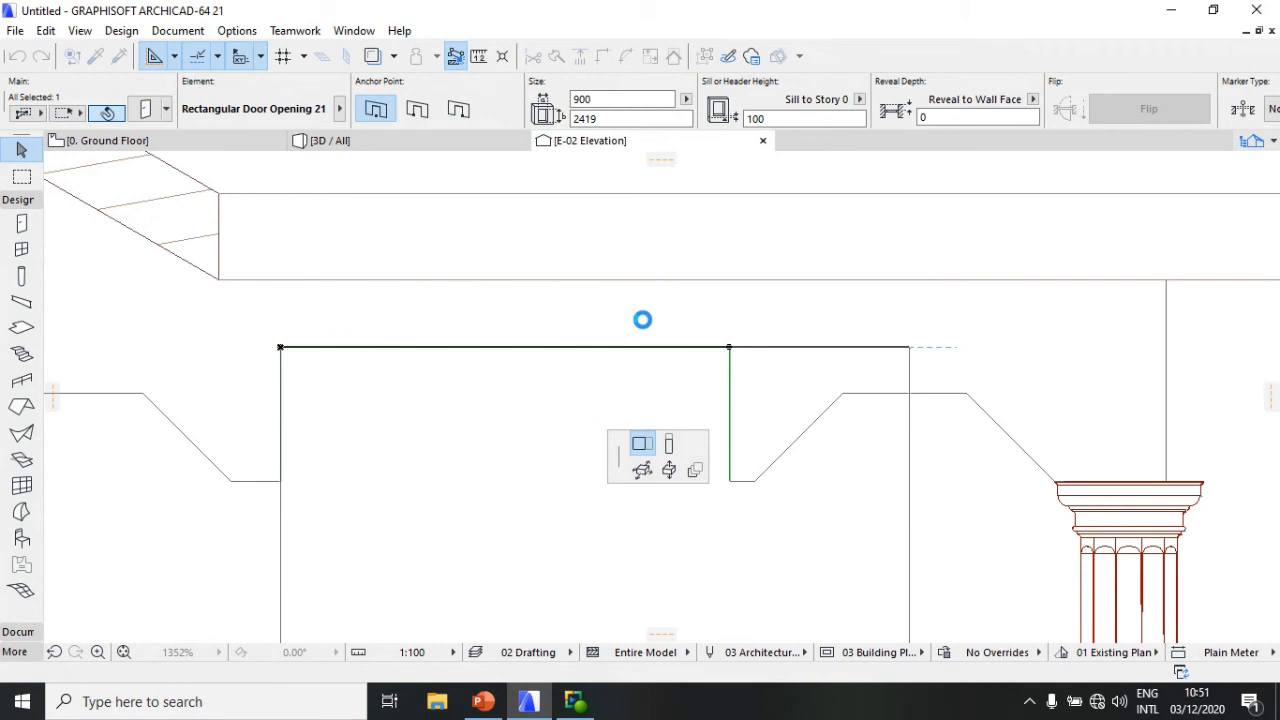
pyautogui.scroll(5, 857, 322)
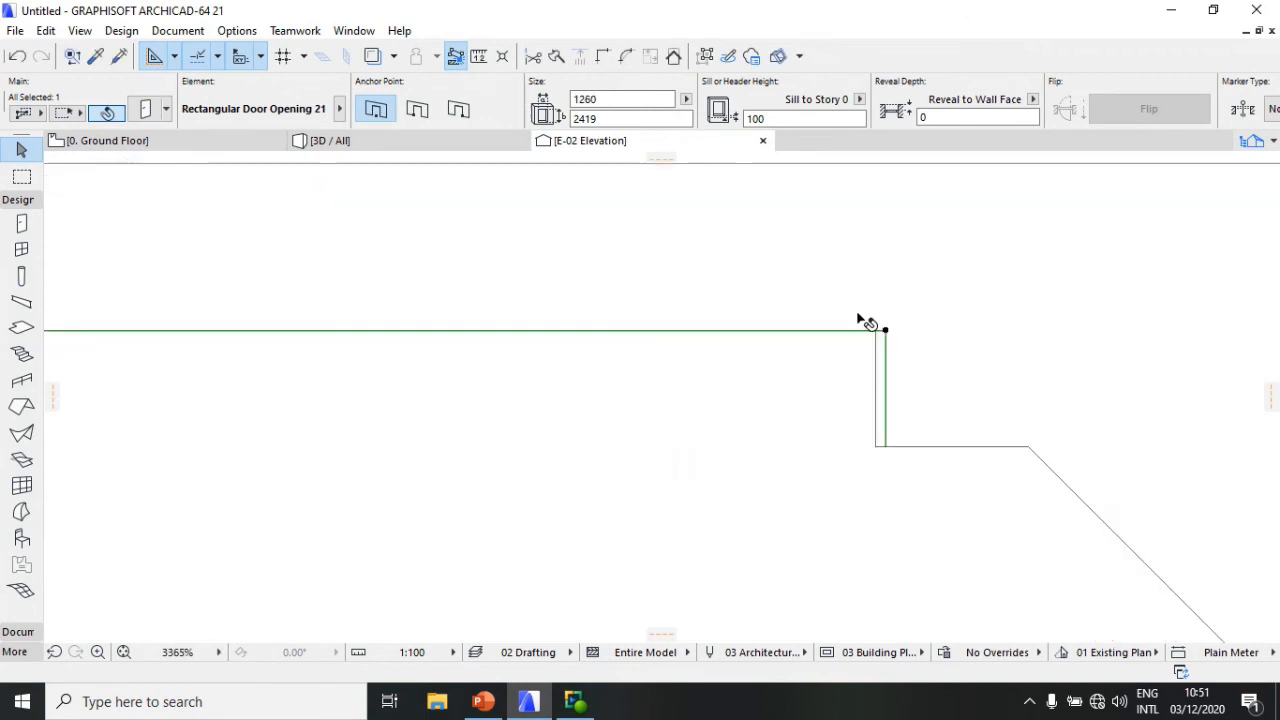
pyautogui.click(915, 351)
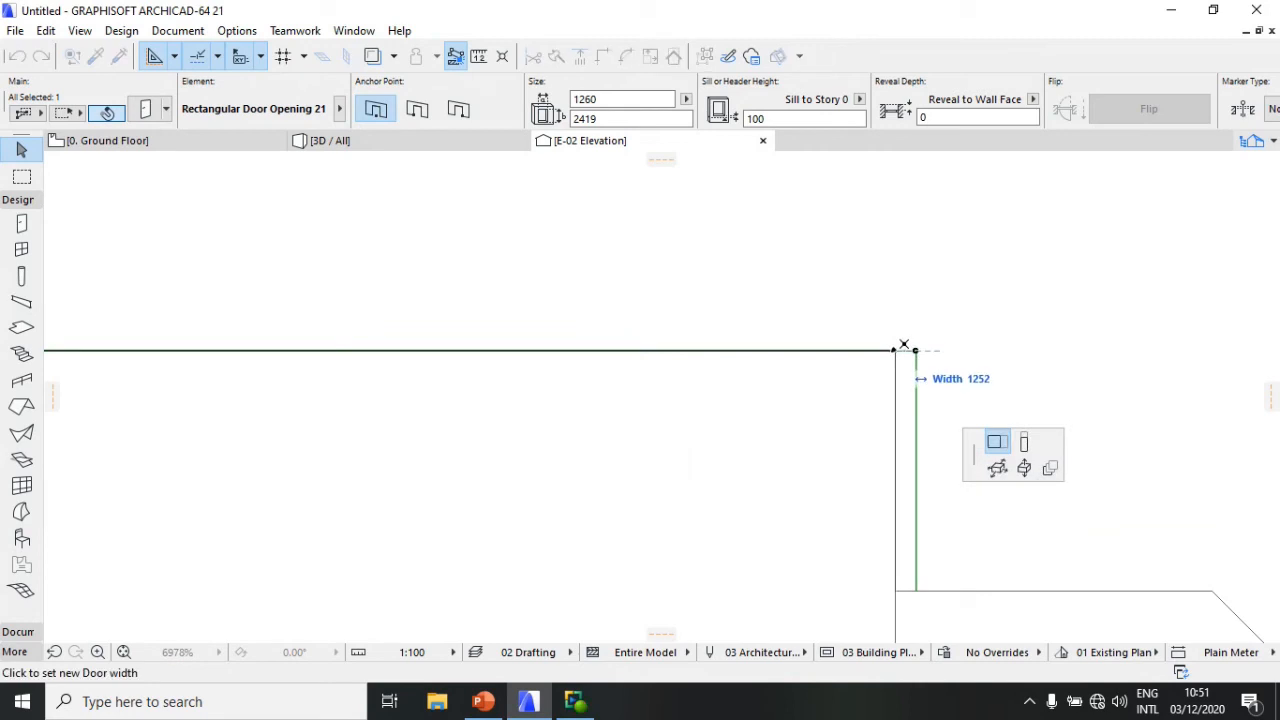
pyautogui.click(901, 350)
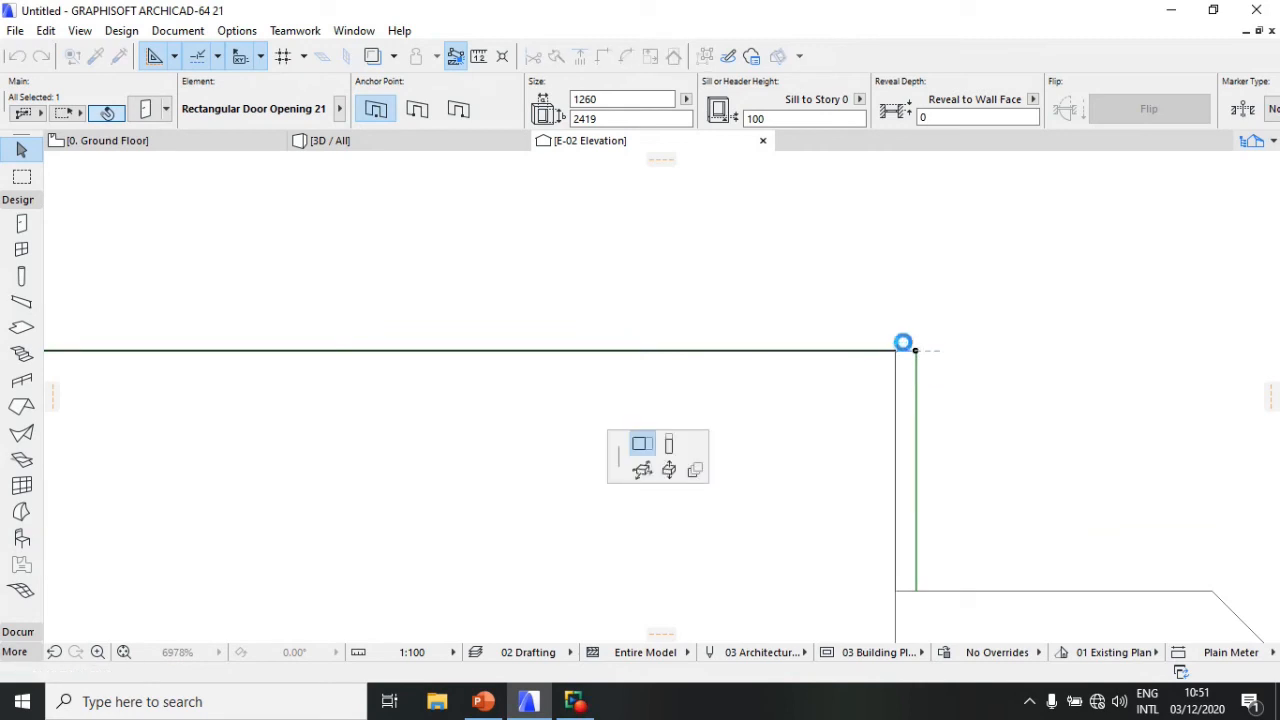
# Step: Widen the rectangular door opening towards the cut building wall to a width of 1674, matching the other side edge of the opening behind
pyautogui.scroll(-5, 950, 300)
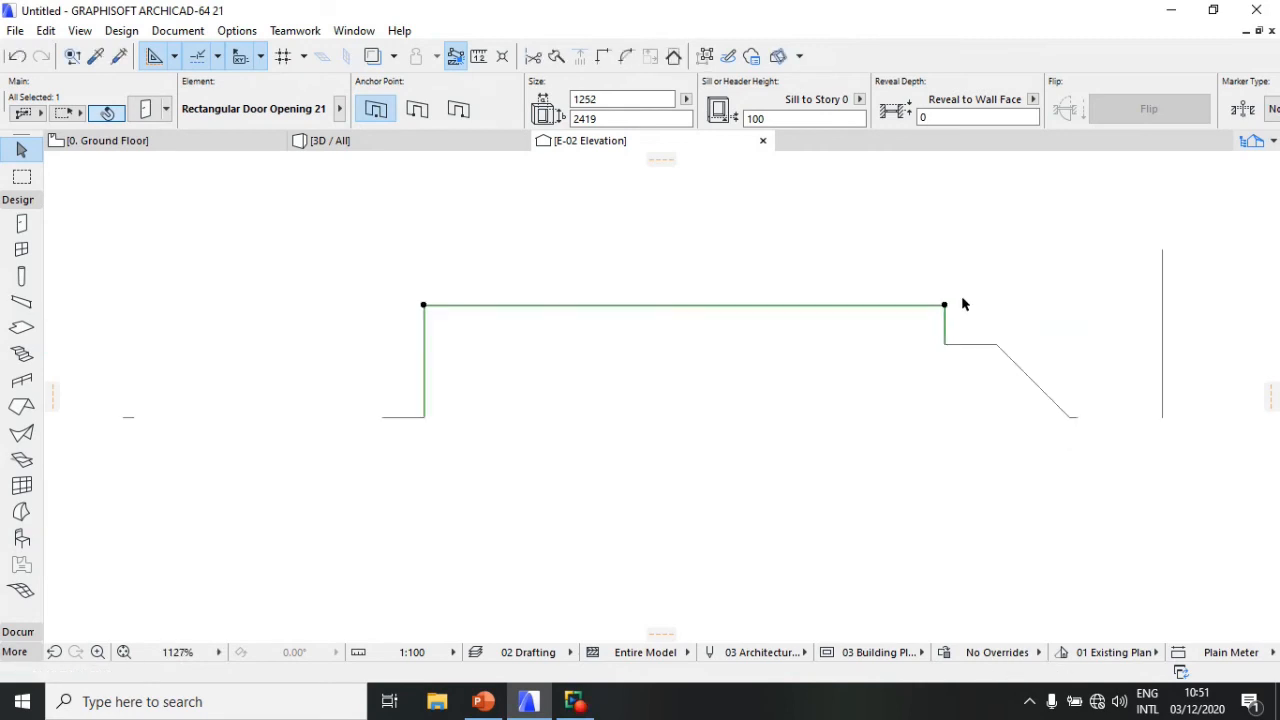
pyautogui.scroll(-3, 963, 304)
pyautogui.scroll(5, 696, 309)
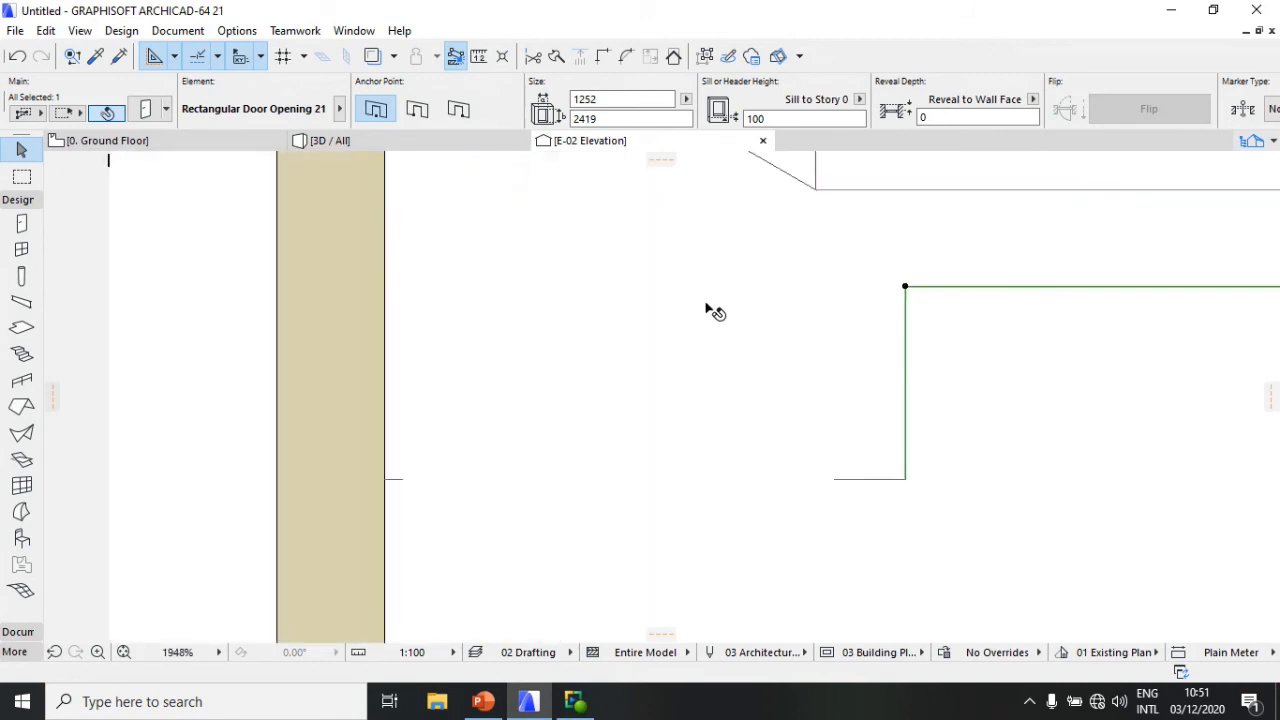
pyautogui.click(905, 287)
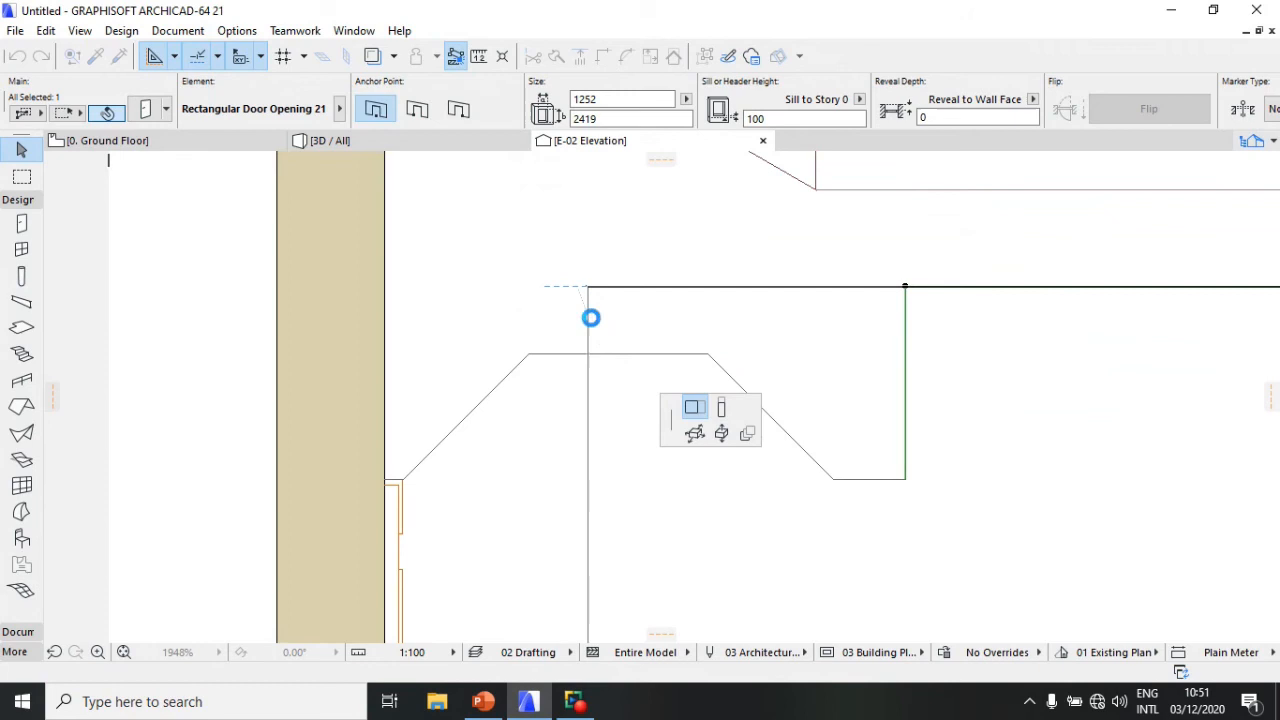
pyautogui.click(591, 316)
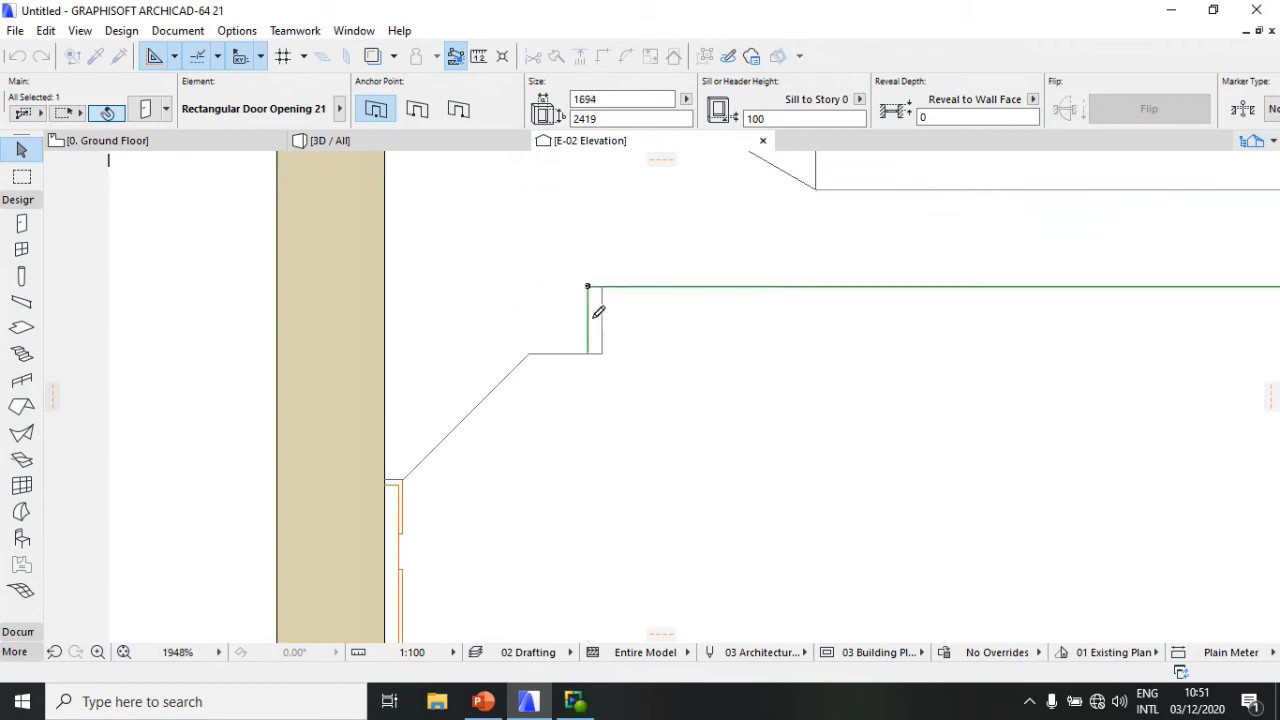
pyautogui.click(599, 288)
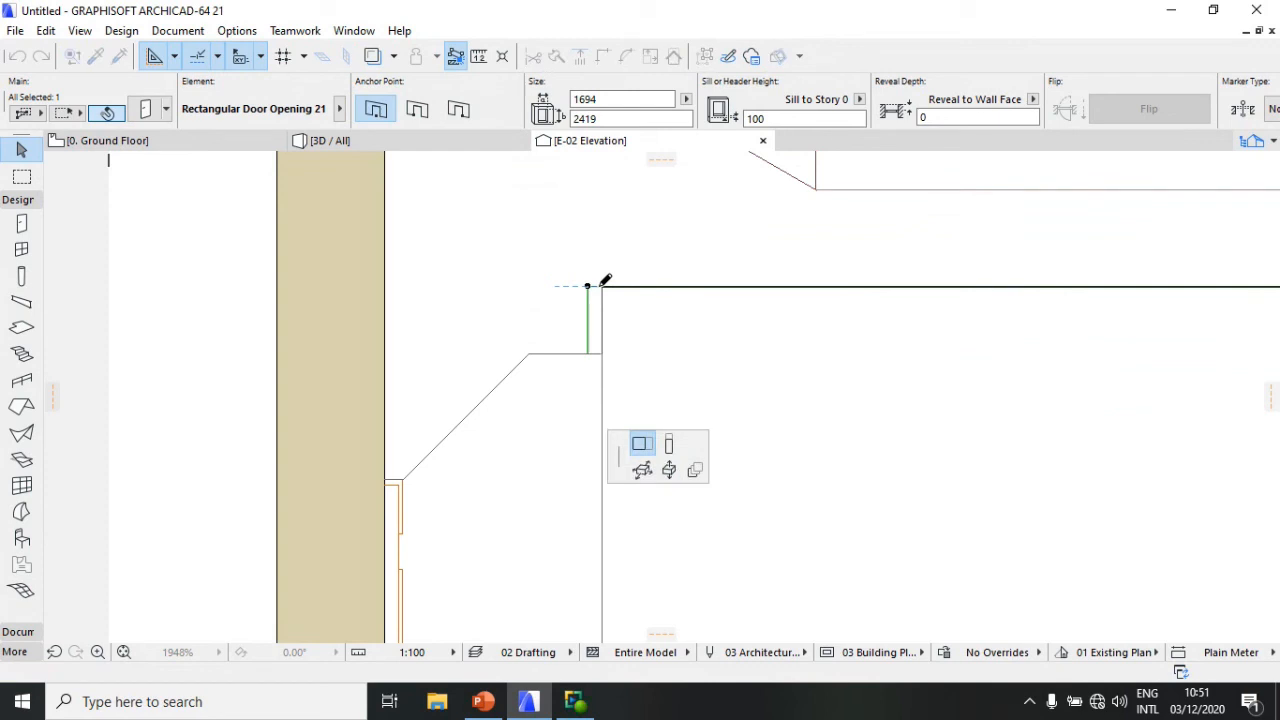
pyautogui.click(598, 287)
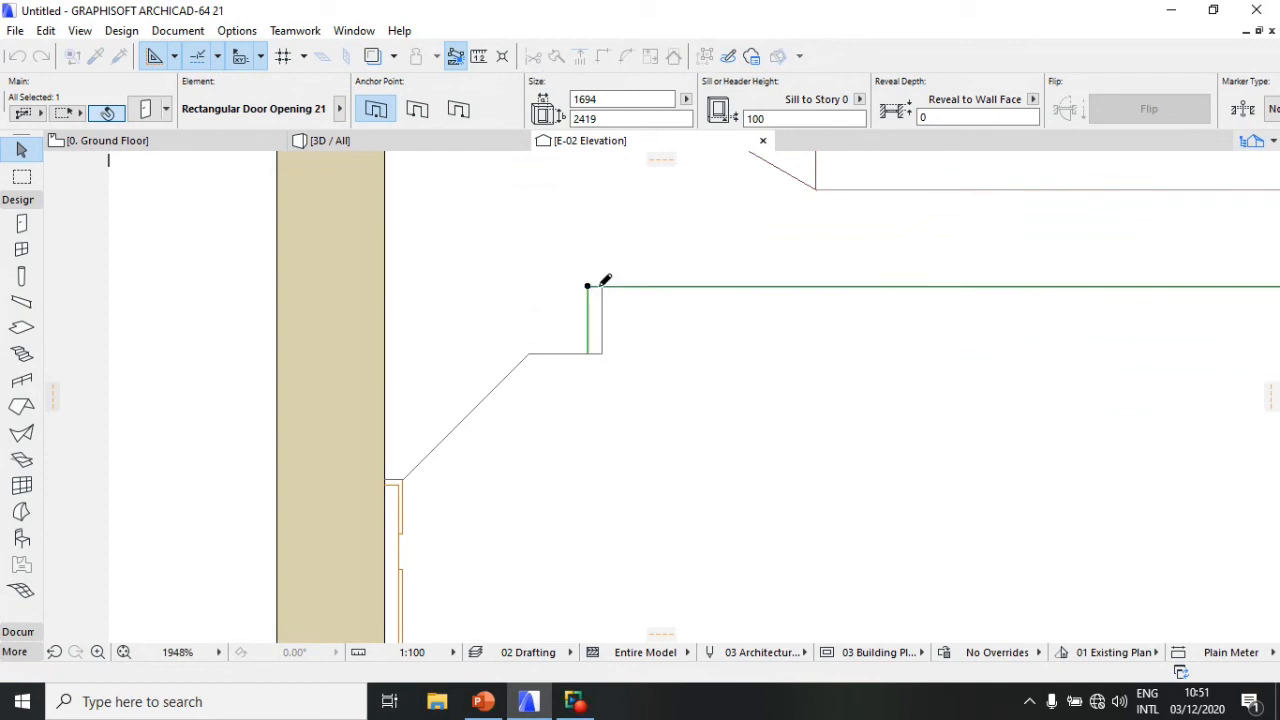
pyautogui.scroll(-6, 596, 286)
pyautogui.scroll(-2, 440, 298)
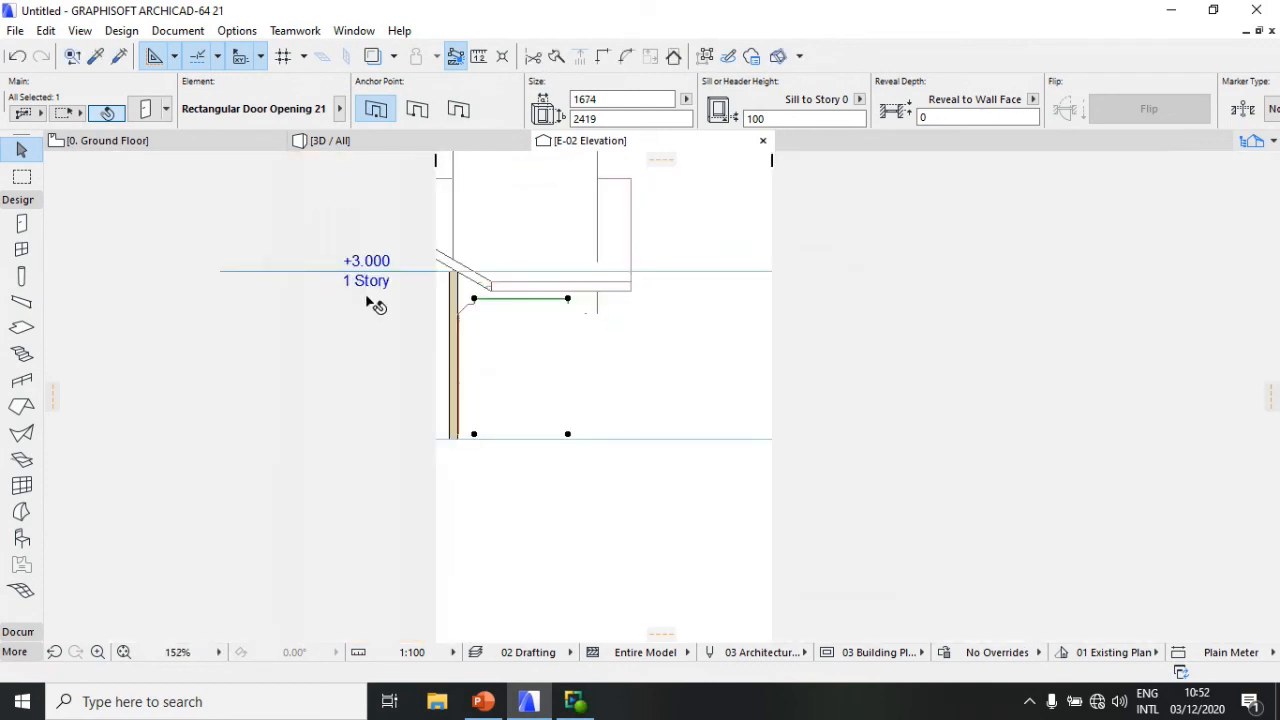
# Step: Examine the matched porch wall openings from the side and front in the 3D view, and return to the E-02 elevation
pyautogui.click(481, 141)
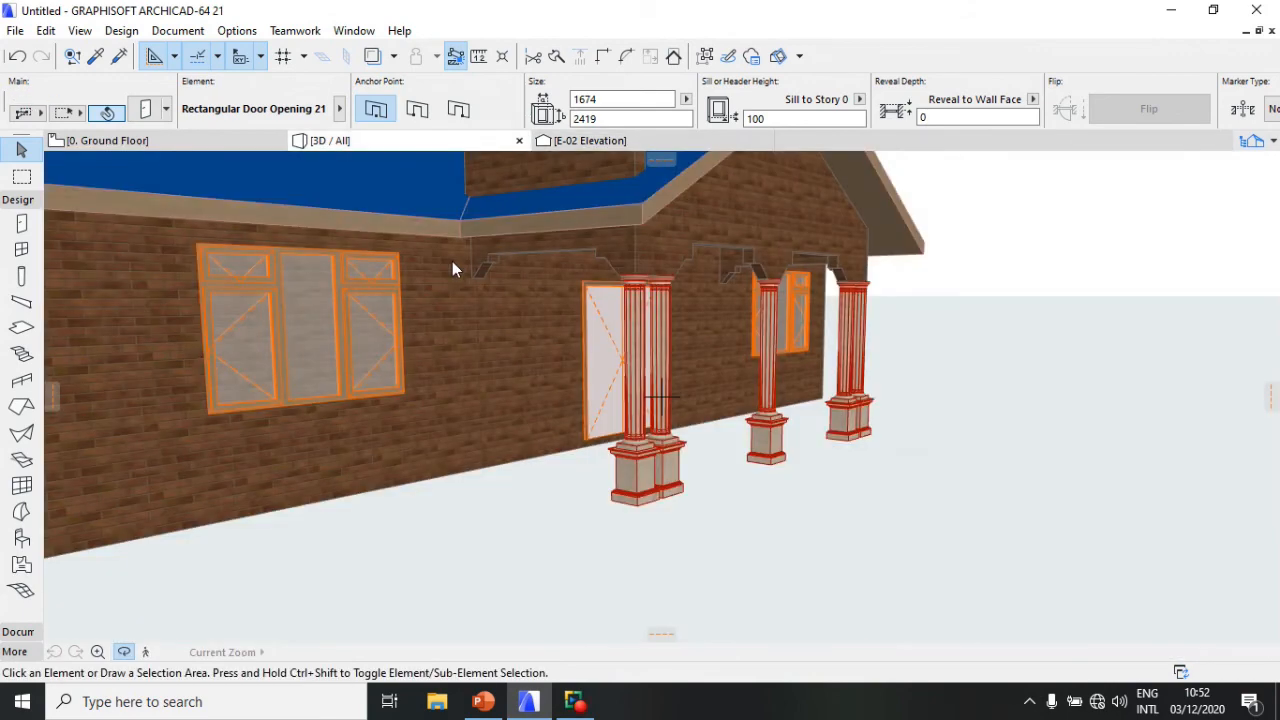
pyautogui.keyDown('shift'); pyautogui.moveTo(452, 261); pyautogui.dragTo(806, 340, button='middle'); pyautogui.keyUp('shift')
pyautogui.keyDown('shift'); pyautogui.moveTo(563, 300); pyautogui.dragTo(660, 314, button='middle'); pyautogui.keyUp('shift')
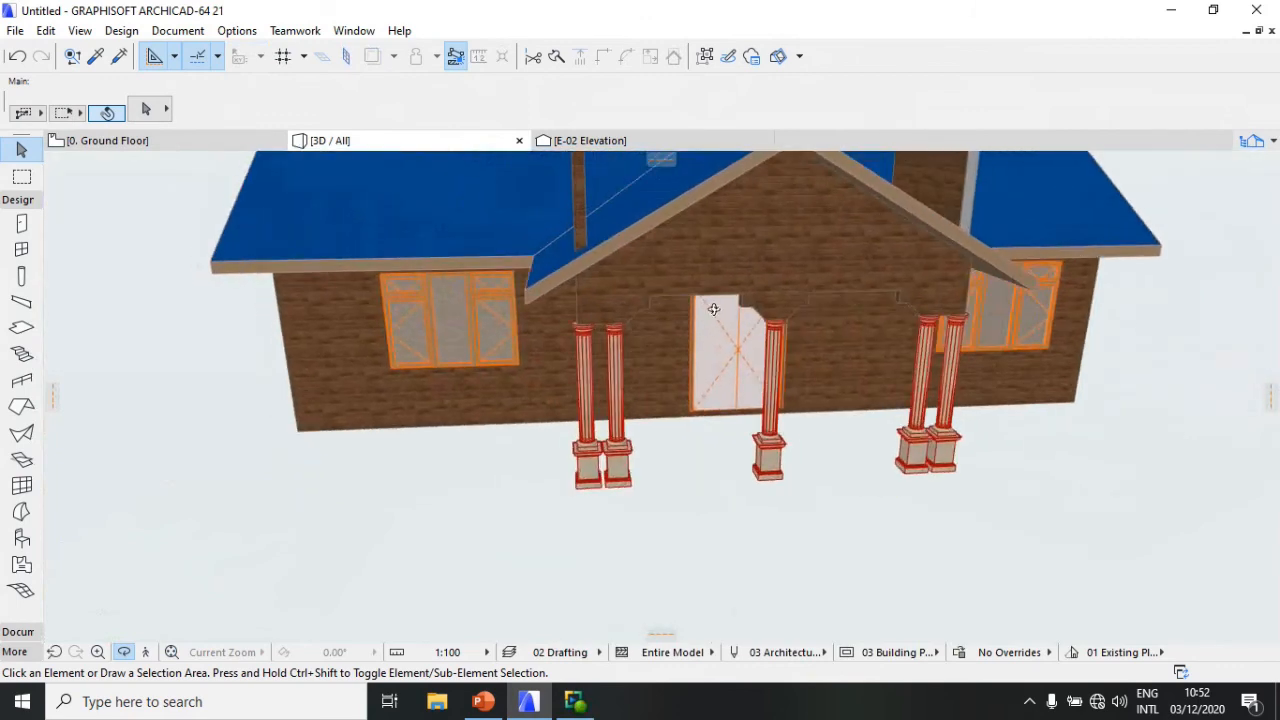
pyautogui.scroll(-3, 702, 370)
pyautogui.scroll(2, 706, 315)
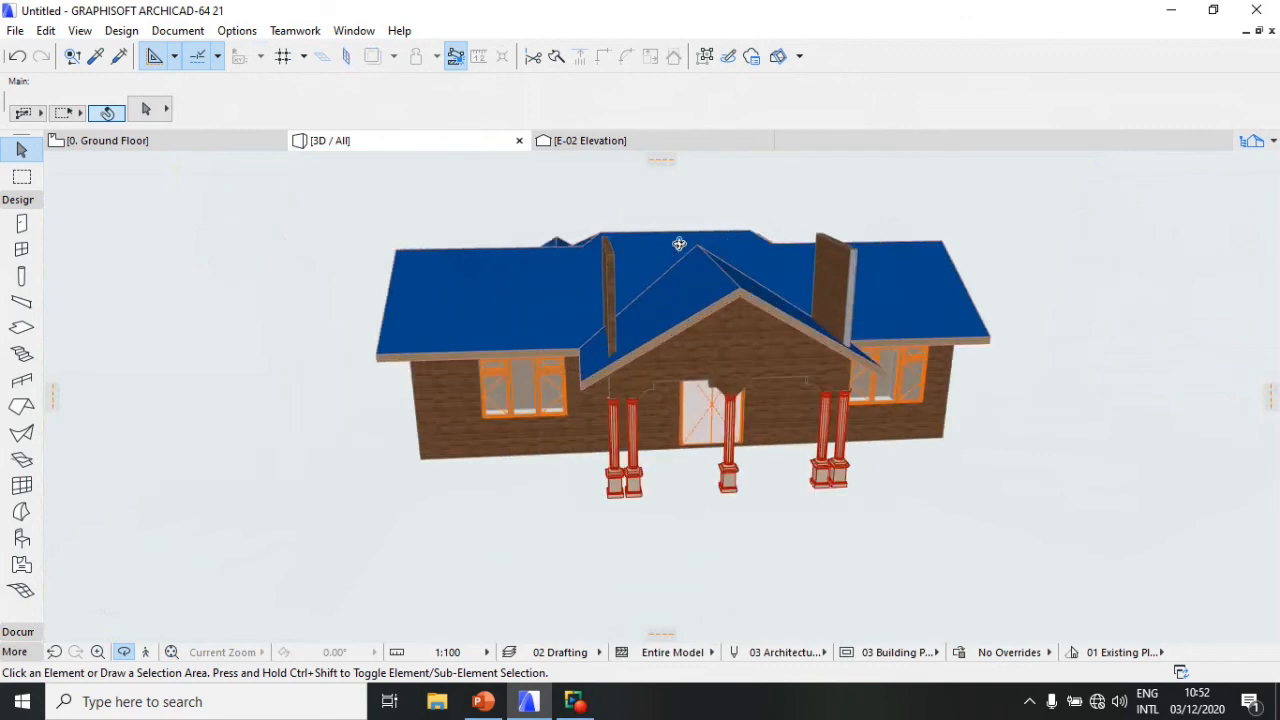
pyautogui.click(593, 144)
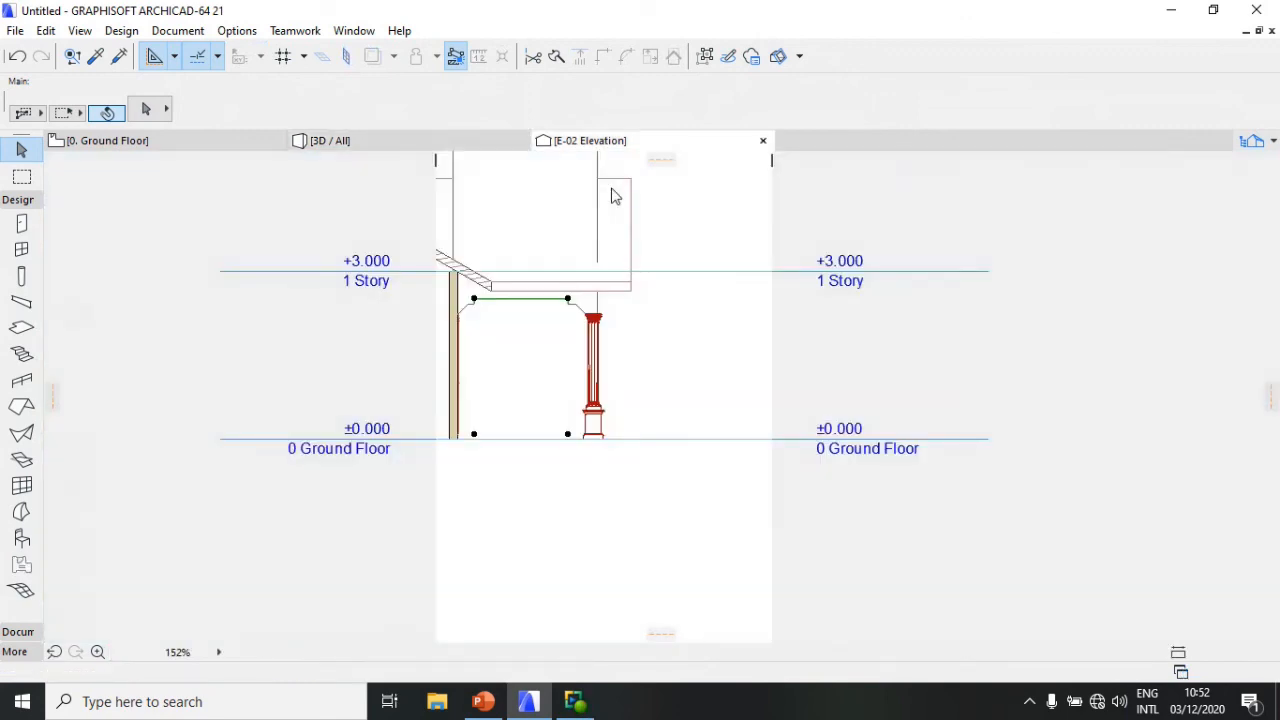
pyautogui.scroll(-3, 600, 251)
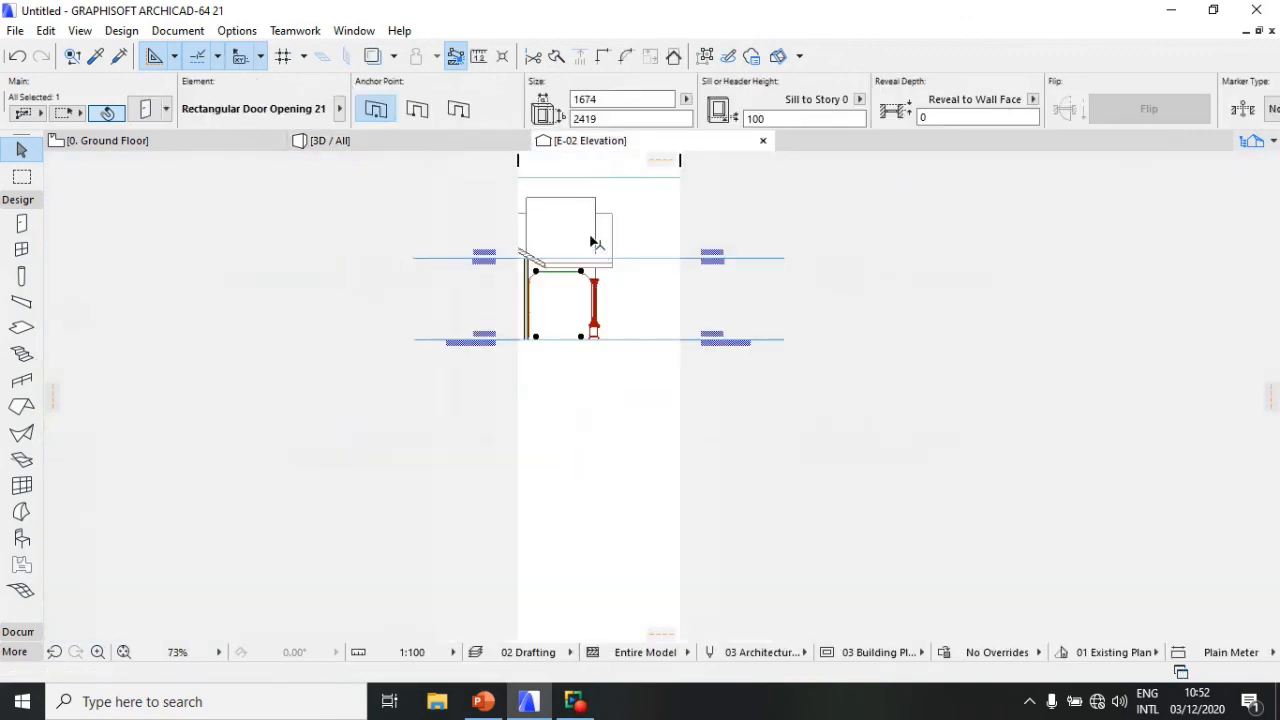
# Step: Lower the top of the near porch side wall to the 1 Story level at +3.000 in the E-02 elevation
pyautogui.press('Escape')
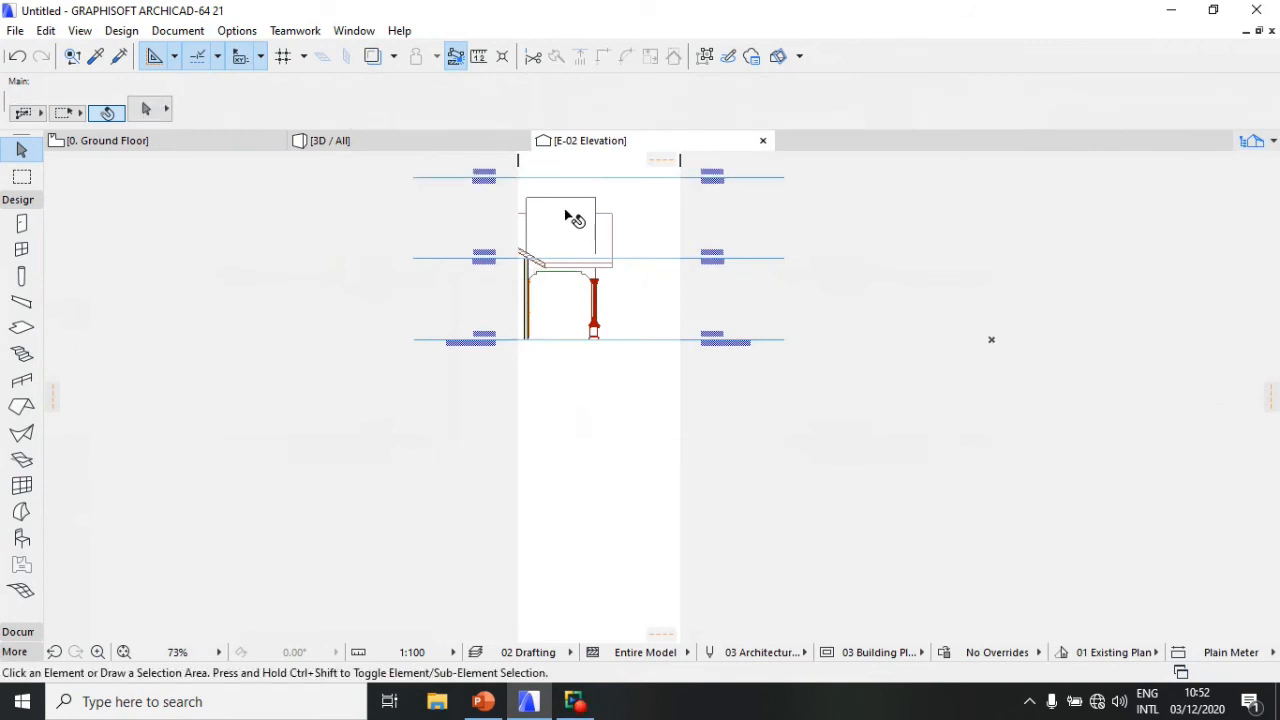
pyautogui.scroll(4, 569, 216)
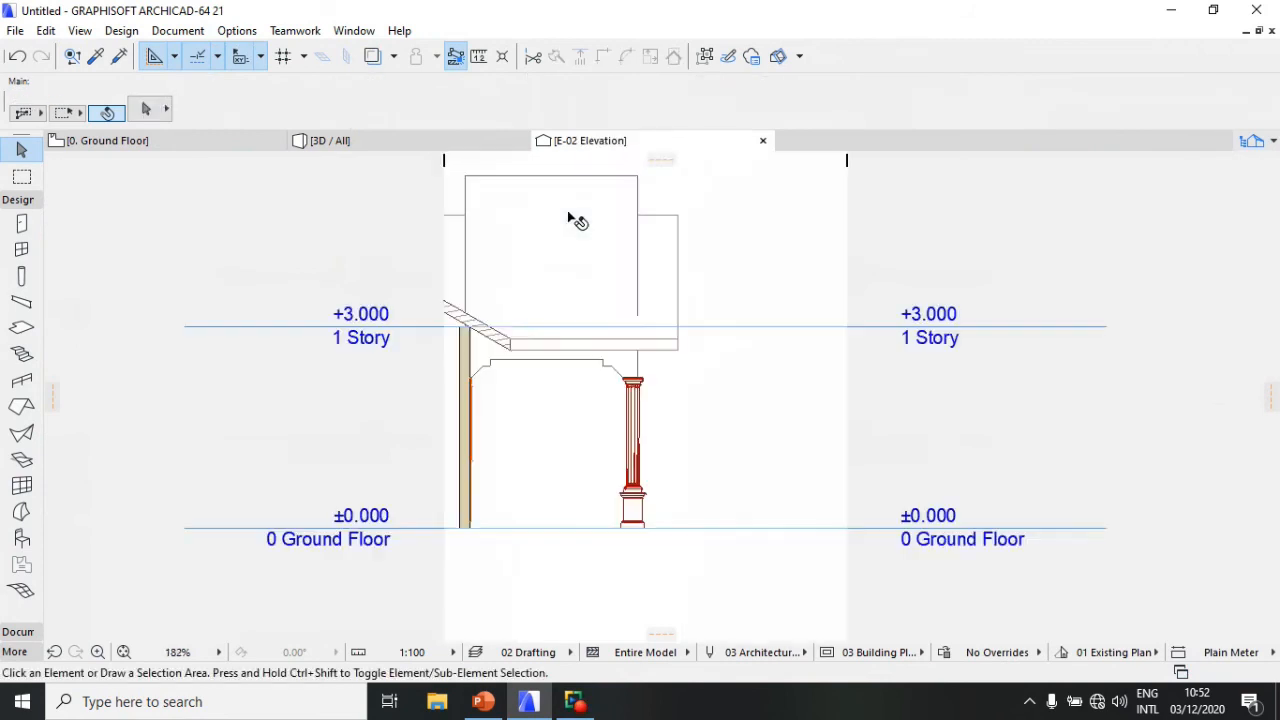
pyautogui.scroll(2, 578, 220)
pyautogui.click(542, 226)
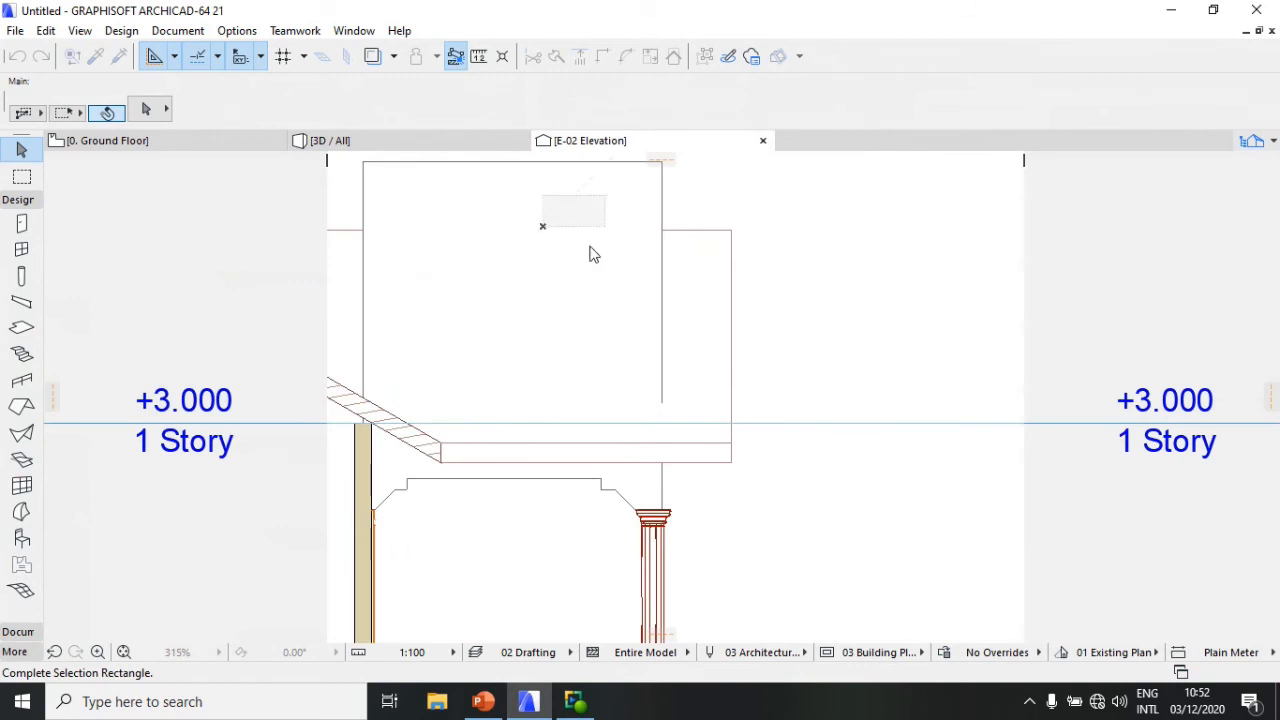
pyautogui.click(584, 262)
pyautogui.click(608, 240)
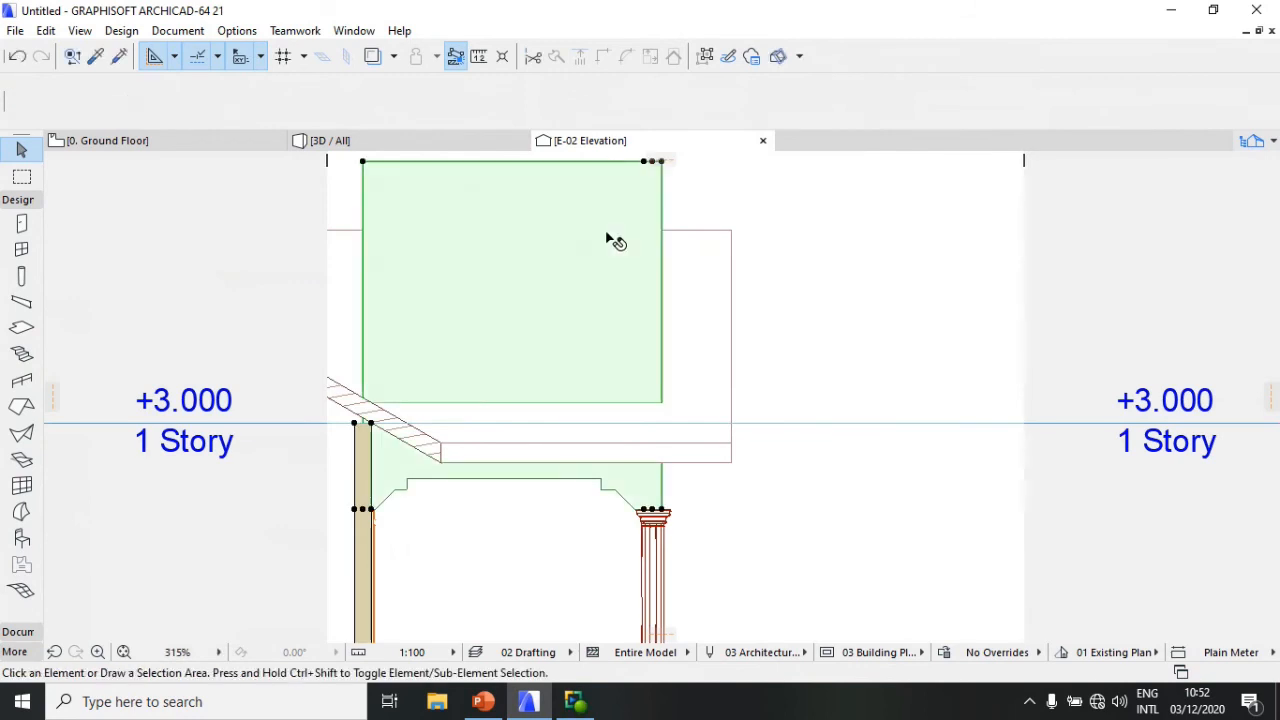
pyautogui.click(660, 162)
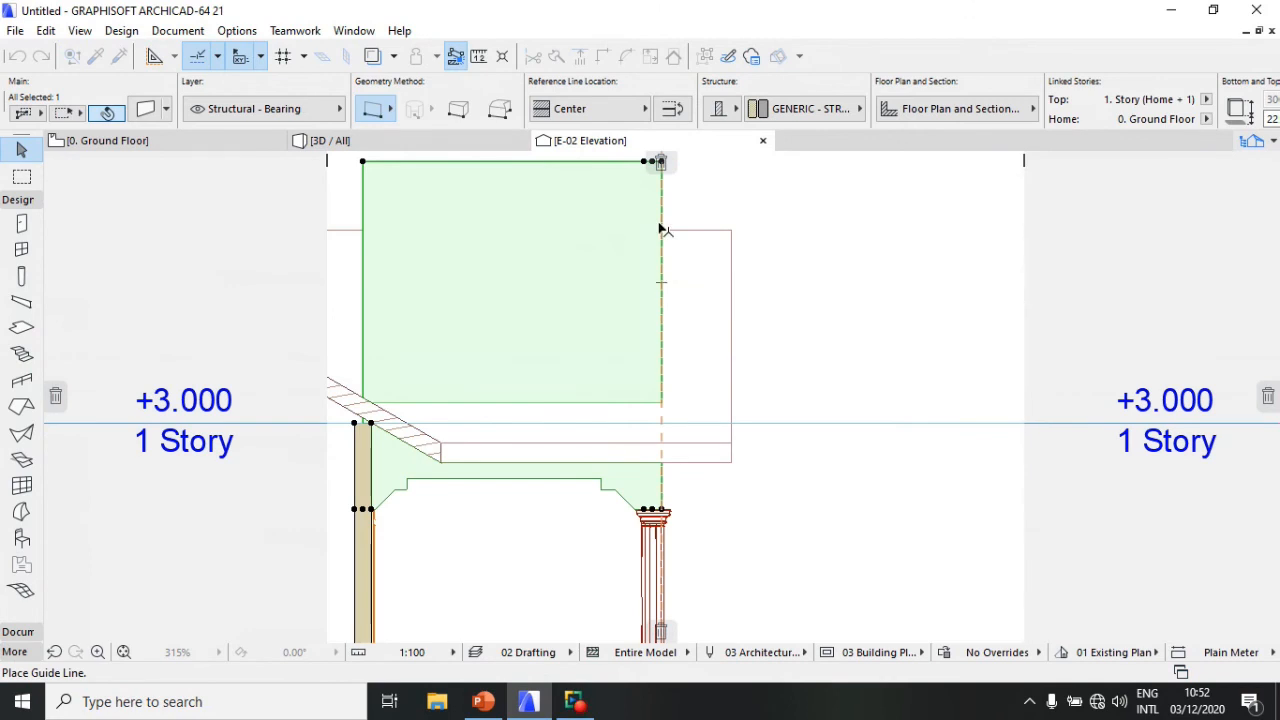
pyautogui.press('Escape')
pyautogui.scroll(-4, 625, 255)
pyautogui.scroll(4, 638, 228)
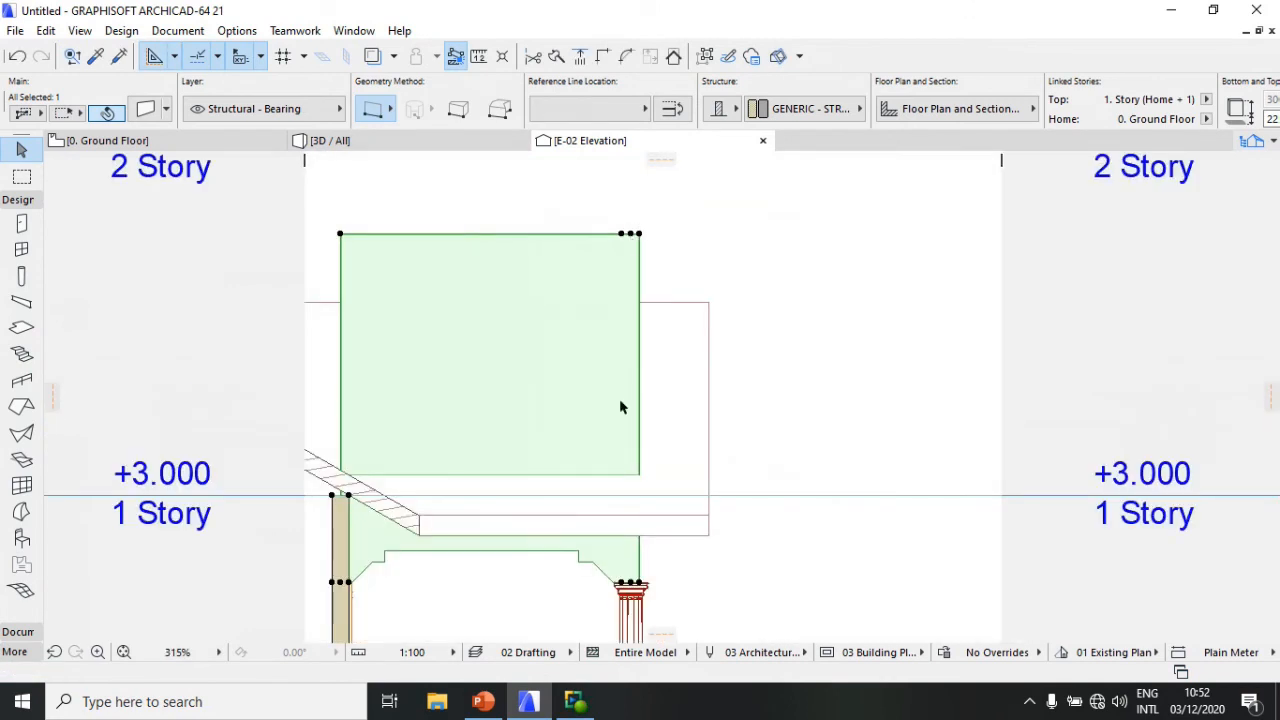
pyautogui.click(638, 340)
pyautogui.click(716, 358)
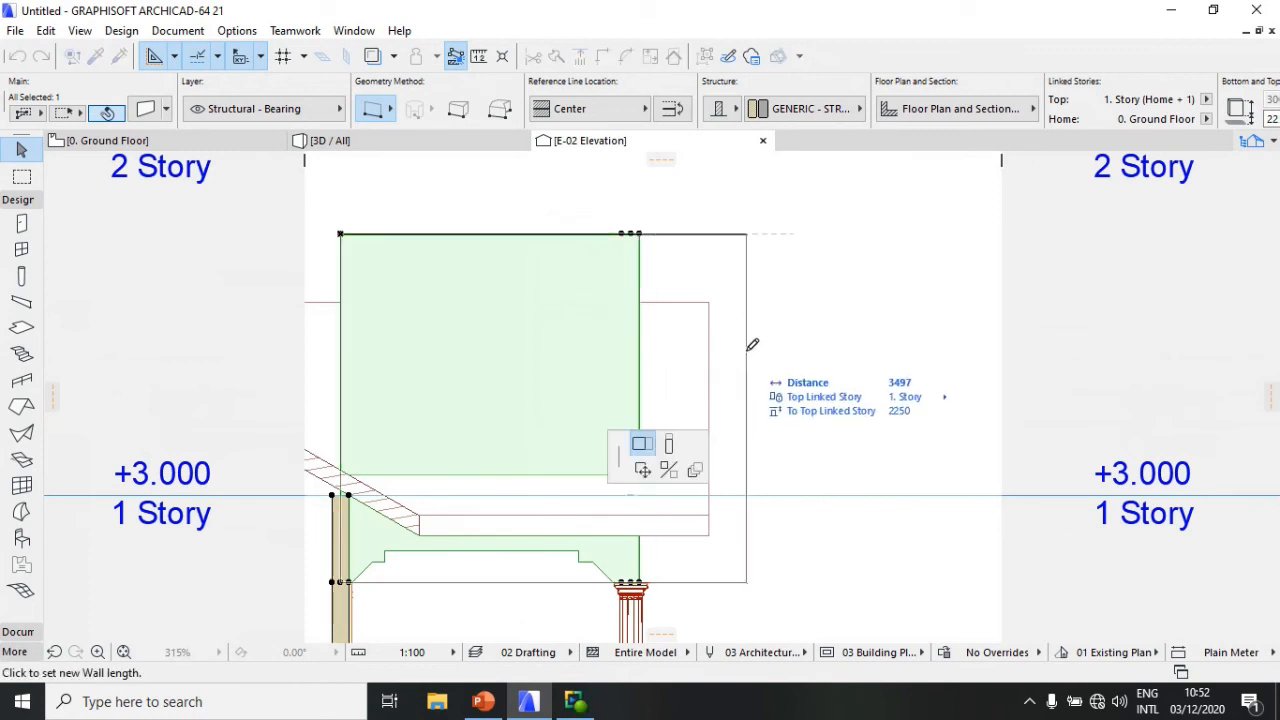
pyautogui.click(669, 444)
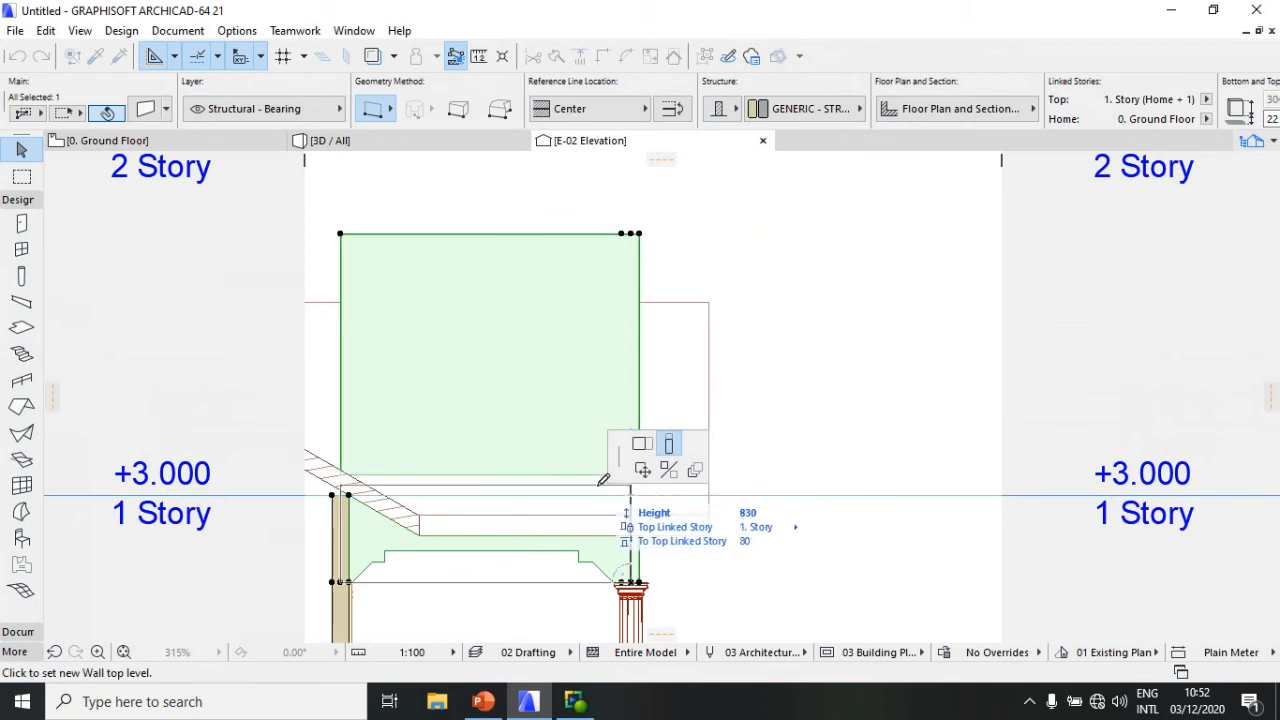
pyautogui.click(599, 496)
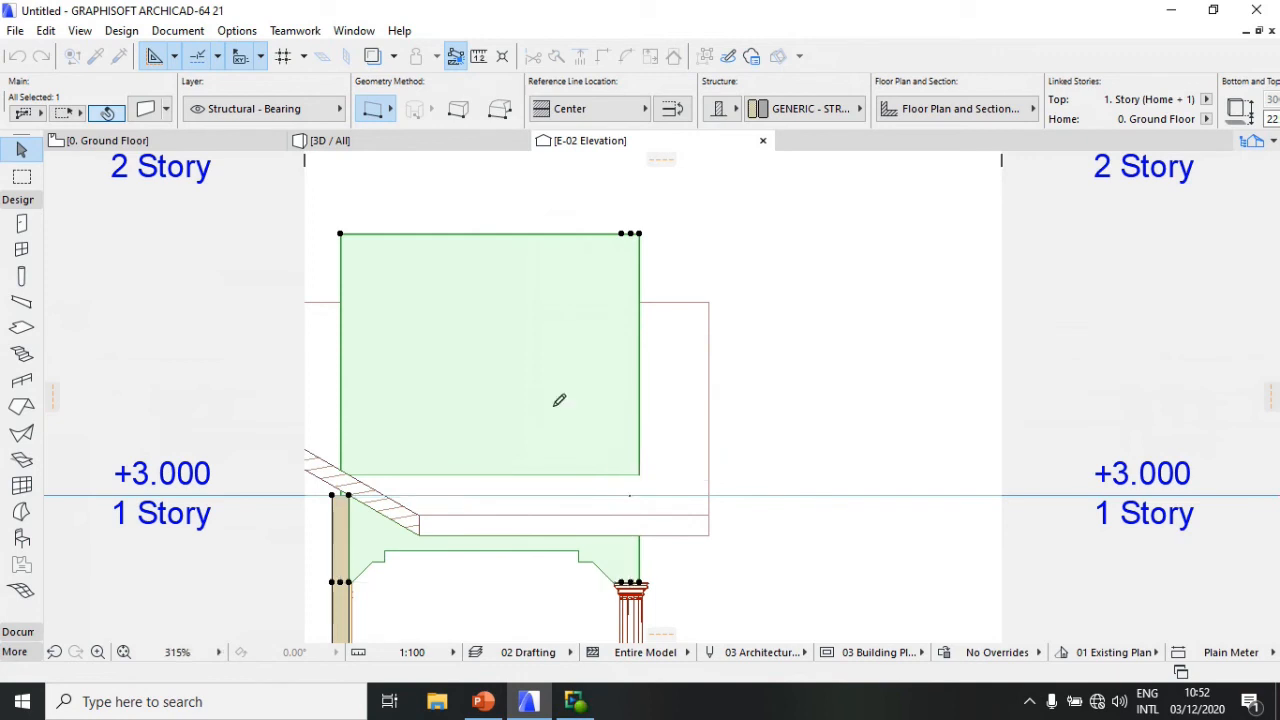
# Step: Lower the top of the far porch side wall by 2250 to the 1 Story level at +3.000
pyautogui.click(523, 263)
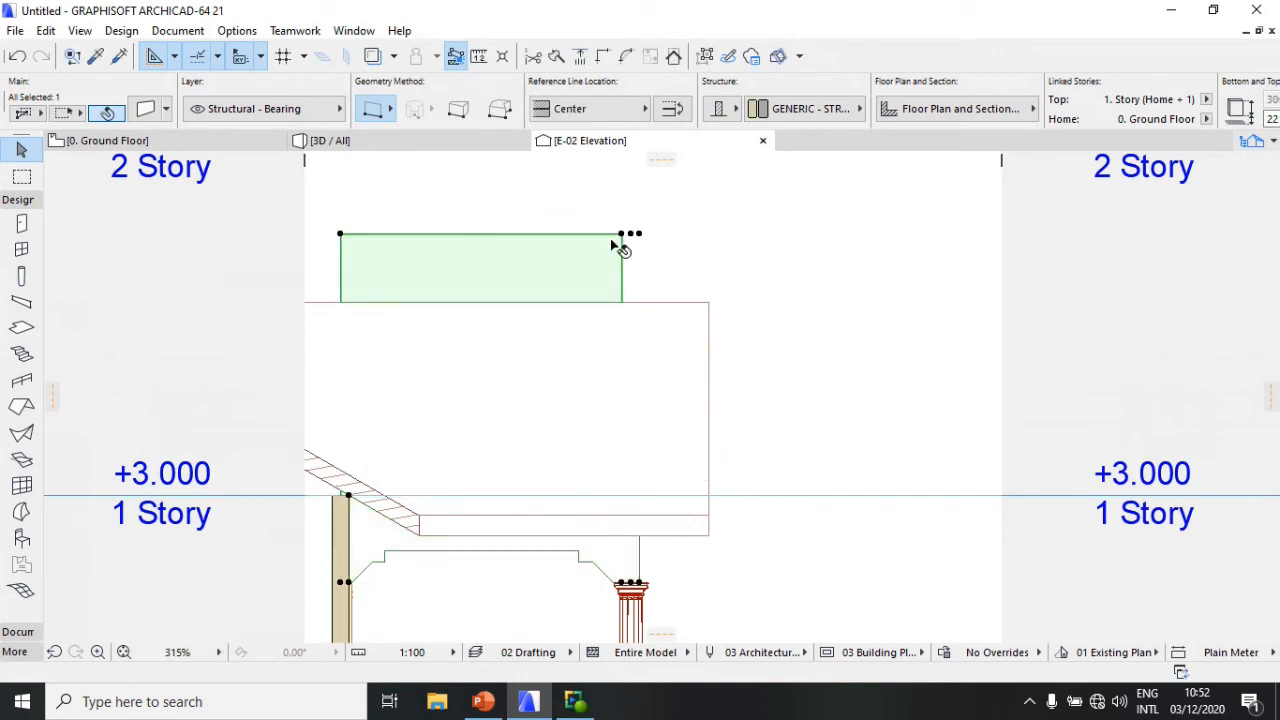
pyautogui.click(613, 297)
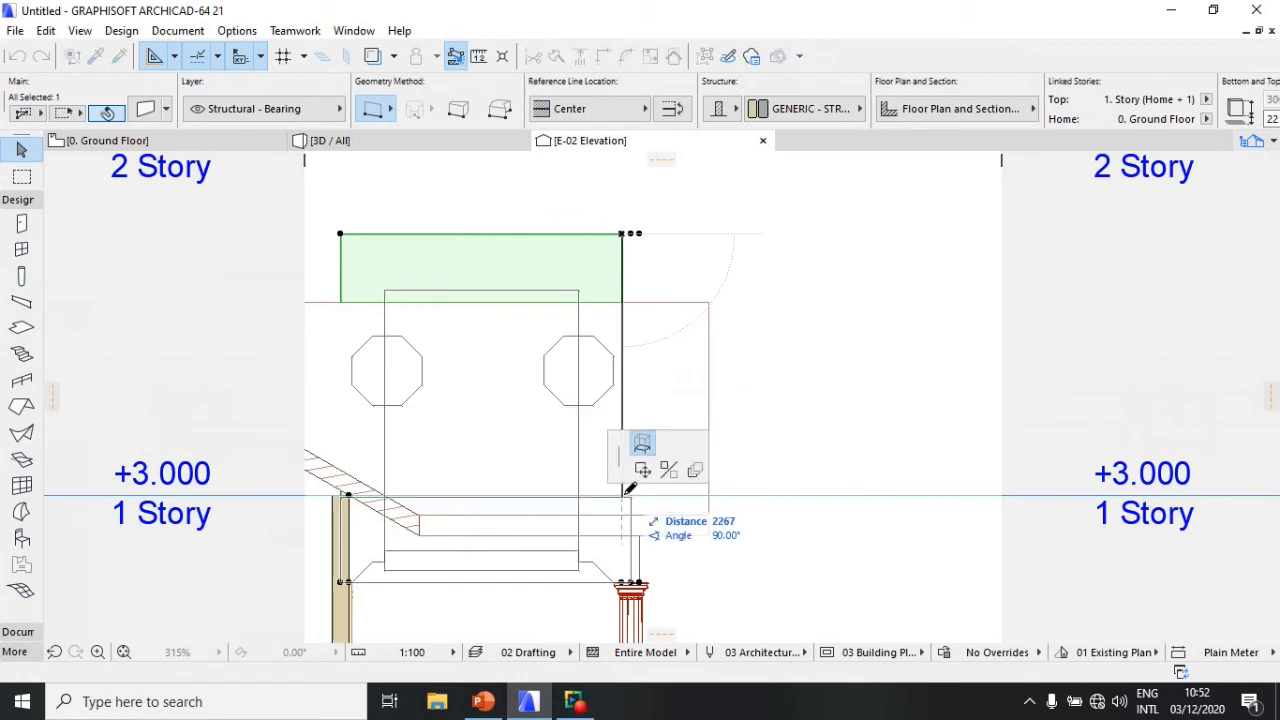
pyautogui.scroll(2, 628, 488)
pyautogui.scroll(3, 628, 488)
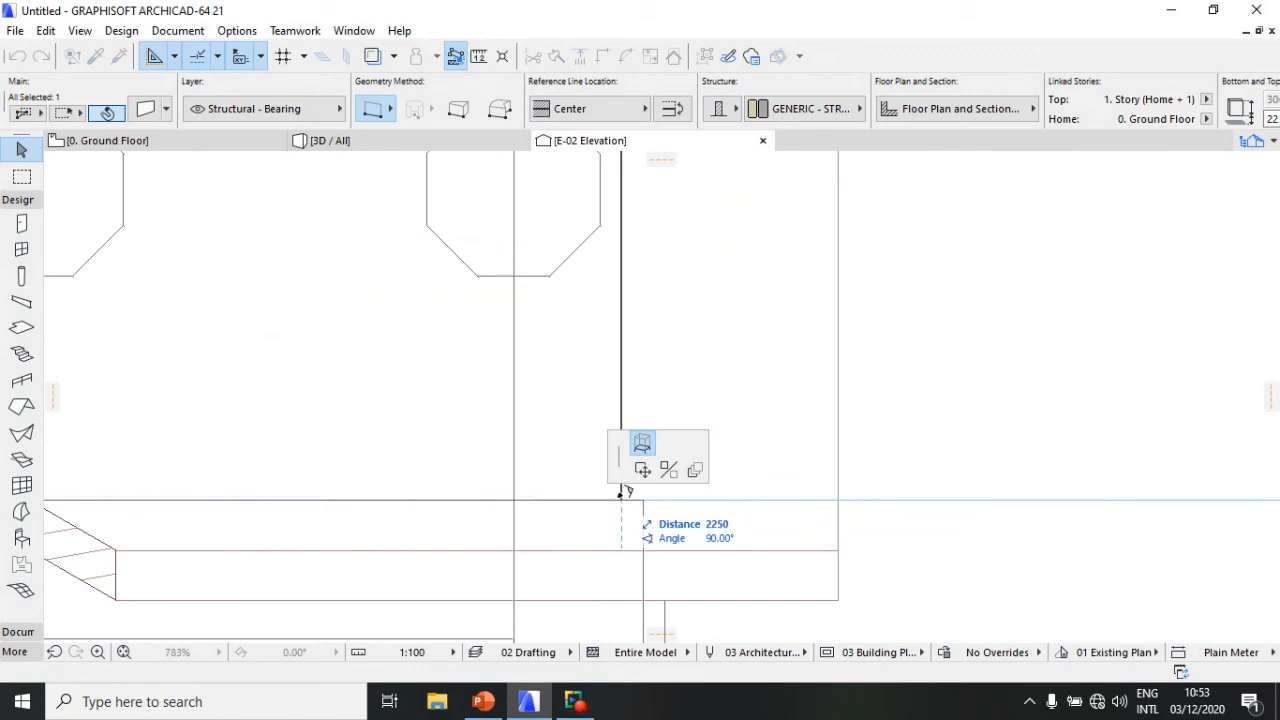
pyautogui.click(622, 493)
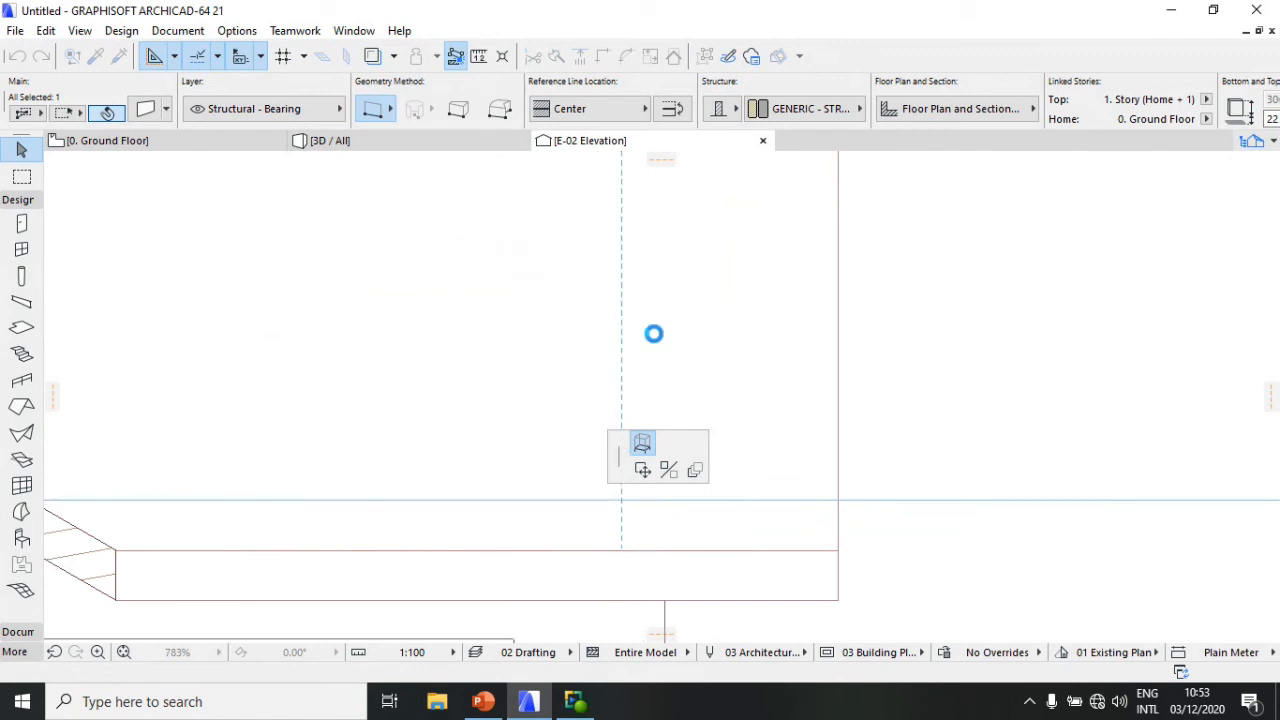
pyautogui.scroll(-4, 680, 320)
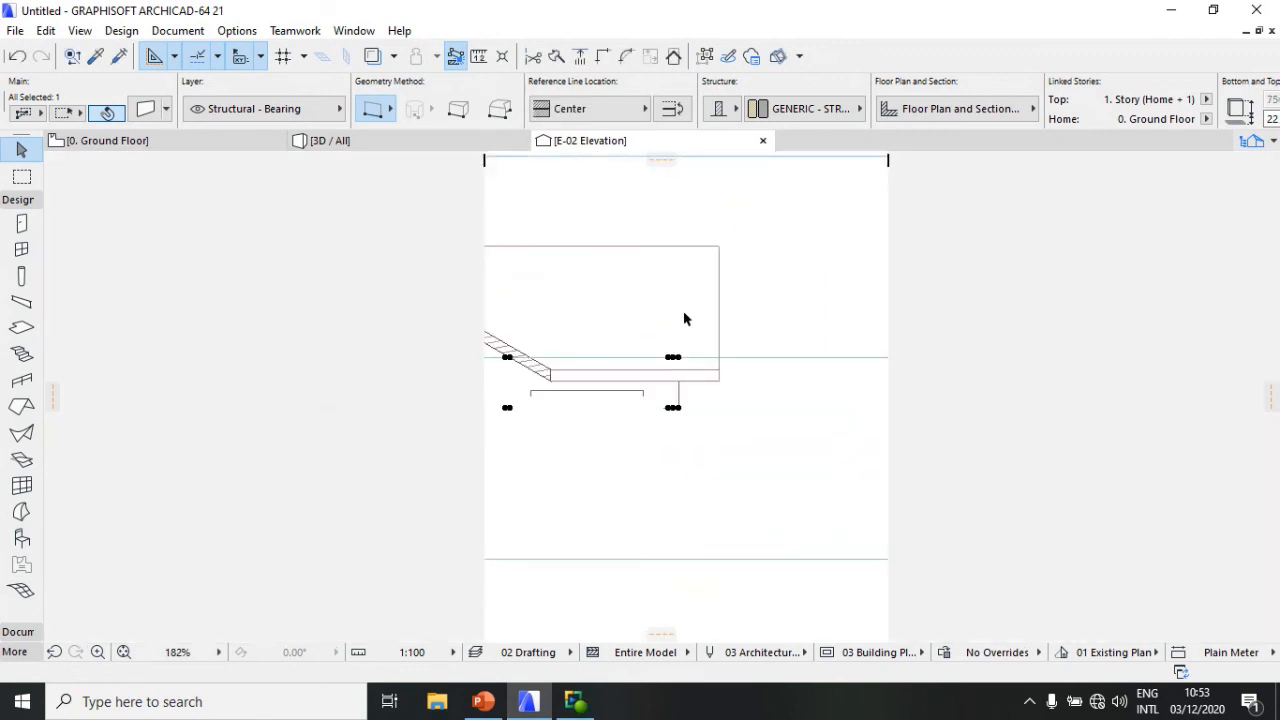
pyautogui.scroll(2, 652, 313)
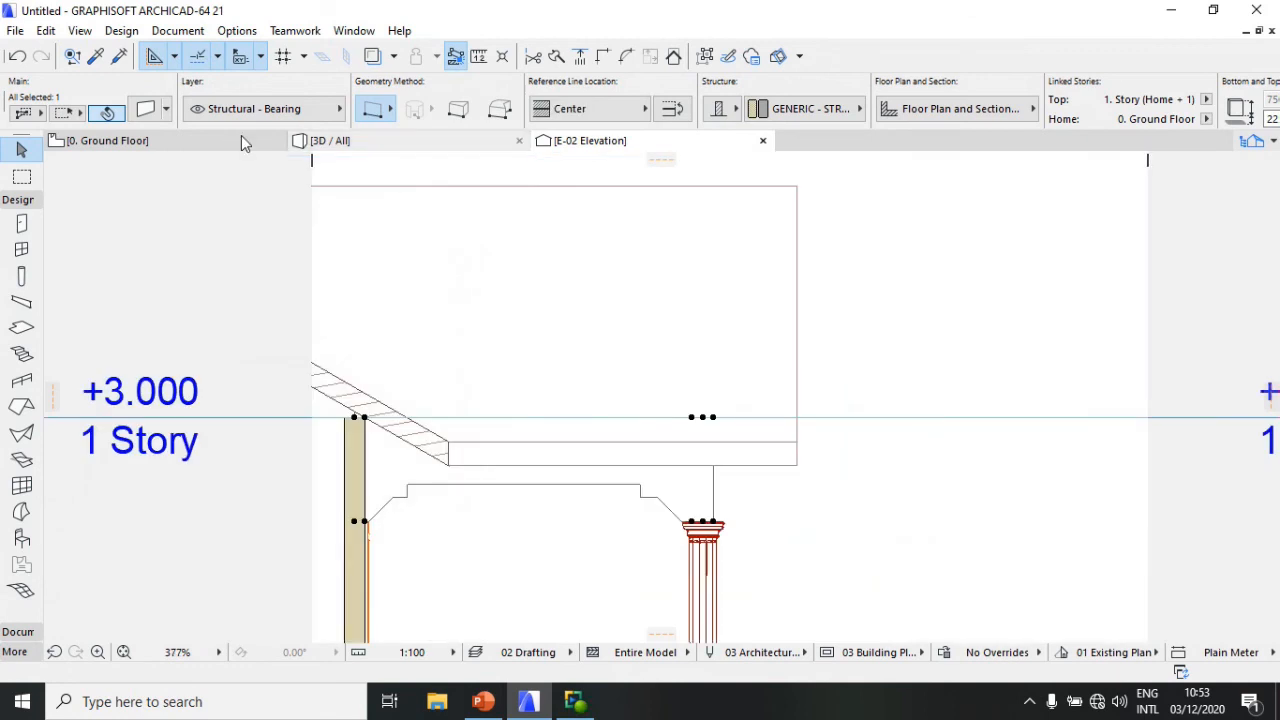
# Step: Examine the lowered porch walls from the front in the 3D view, and return to the Ground Floor plan
pyautogui.click(346, 143)
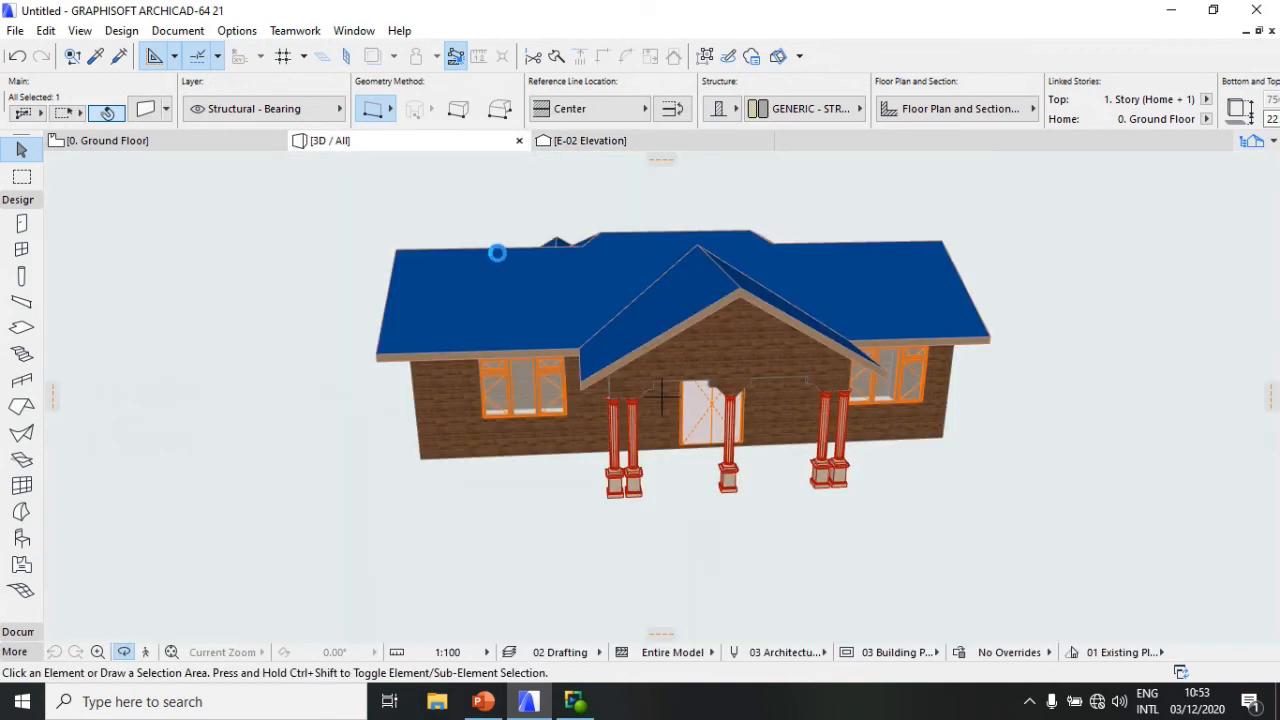
pyautogui.keyDown('shift'); pyautogui.moveTo(497, 253); pyautogui.dragTo(553, 357, button='middle'); pyautogui.keyUp('shift')
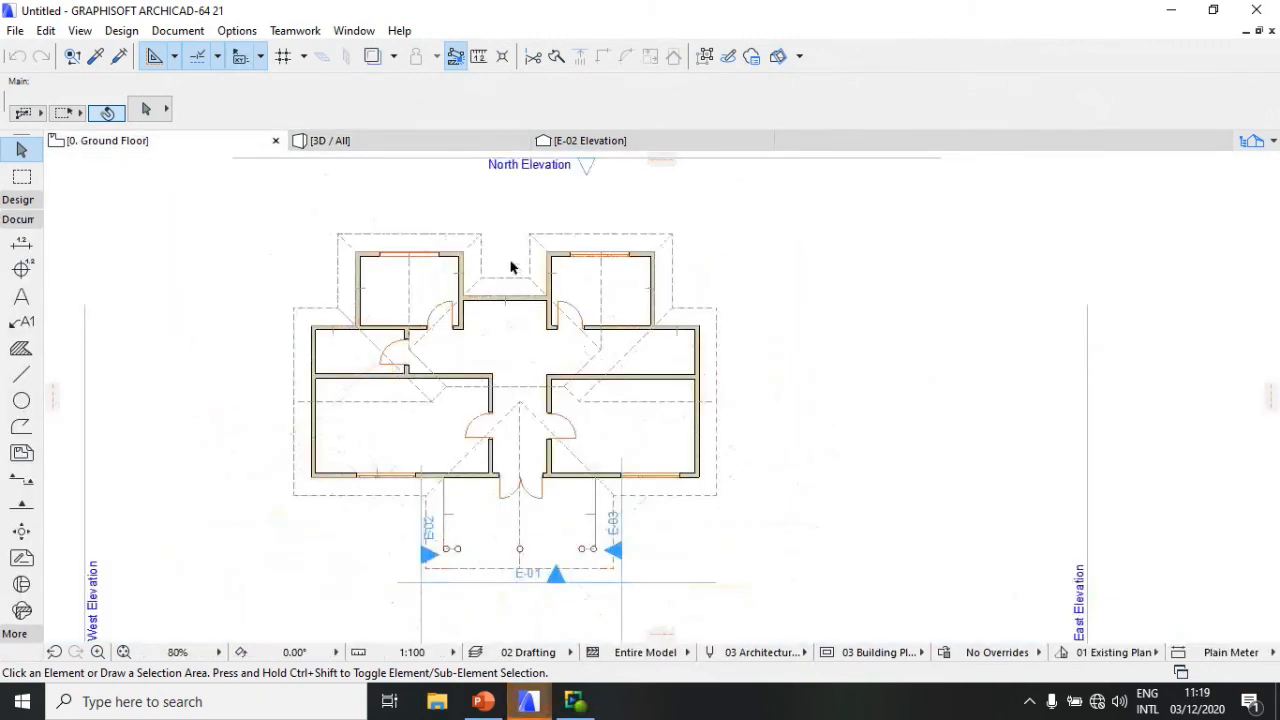
pyautogui.scroll(3, 503, 323)
pyautogui.scroll(1, 503, 323)
pyautogui.scroll(-3, 500, 320)
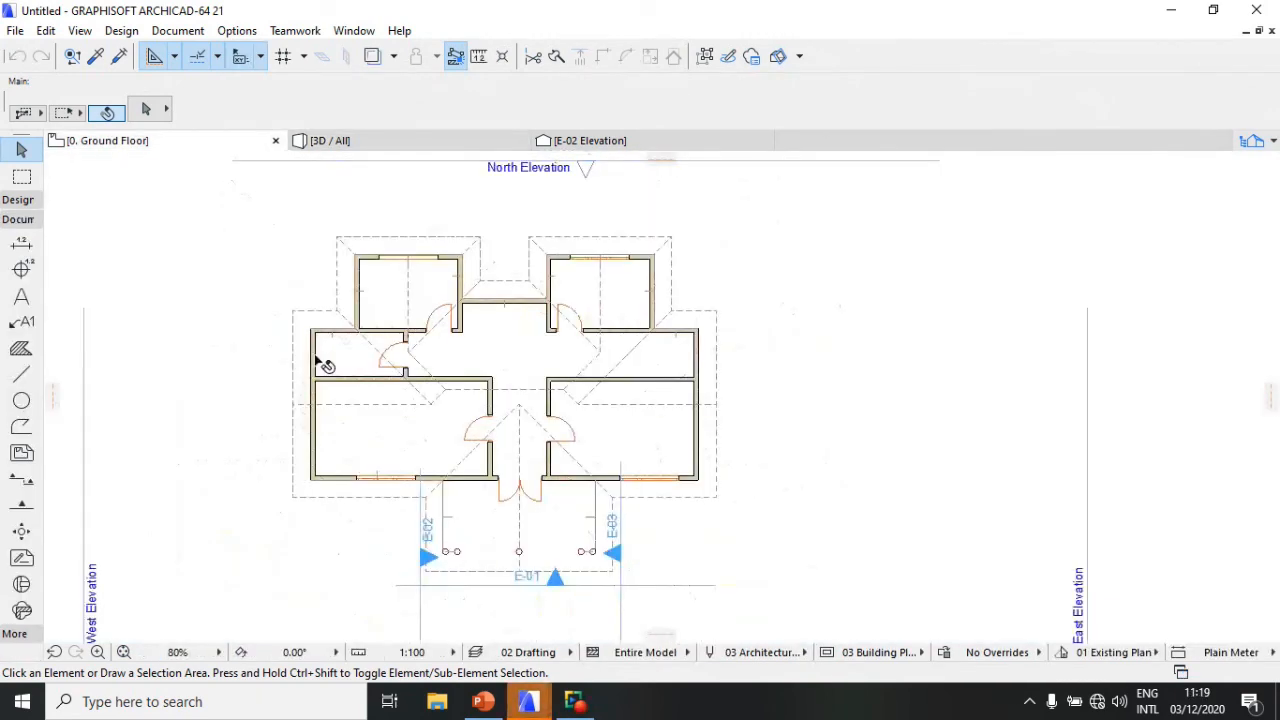
pyautogui.click(16, 201)
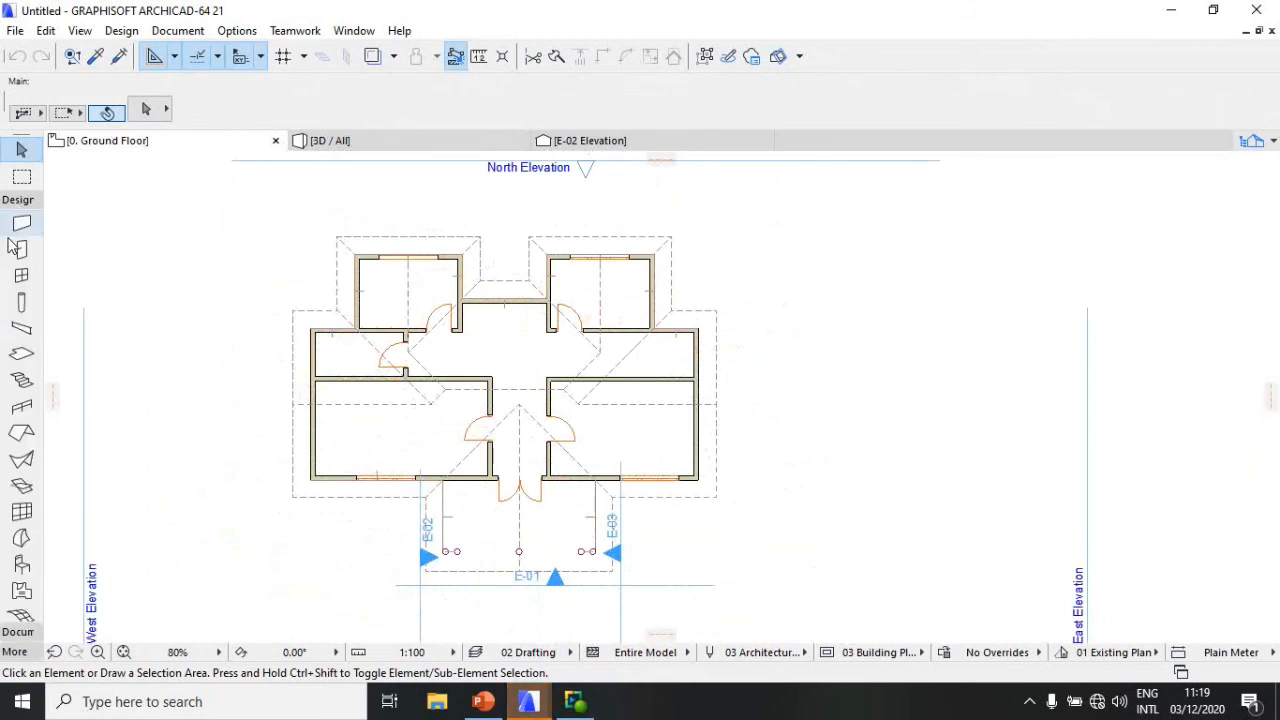
pyautogui.click(22, 356)
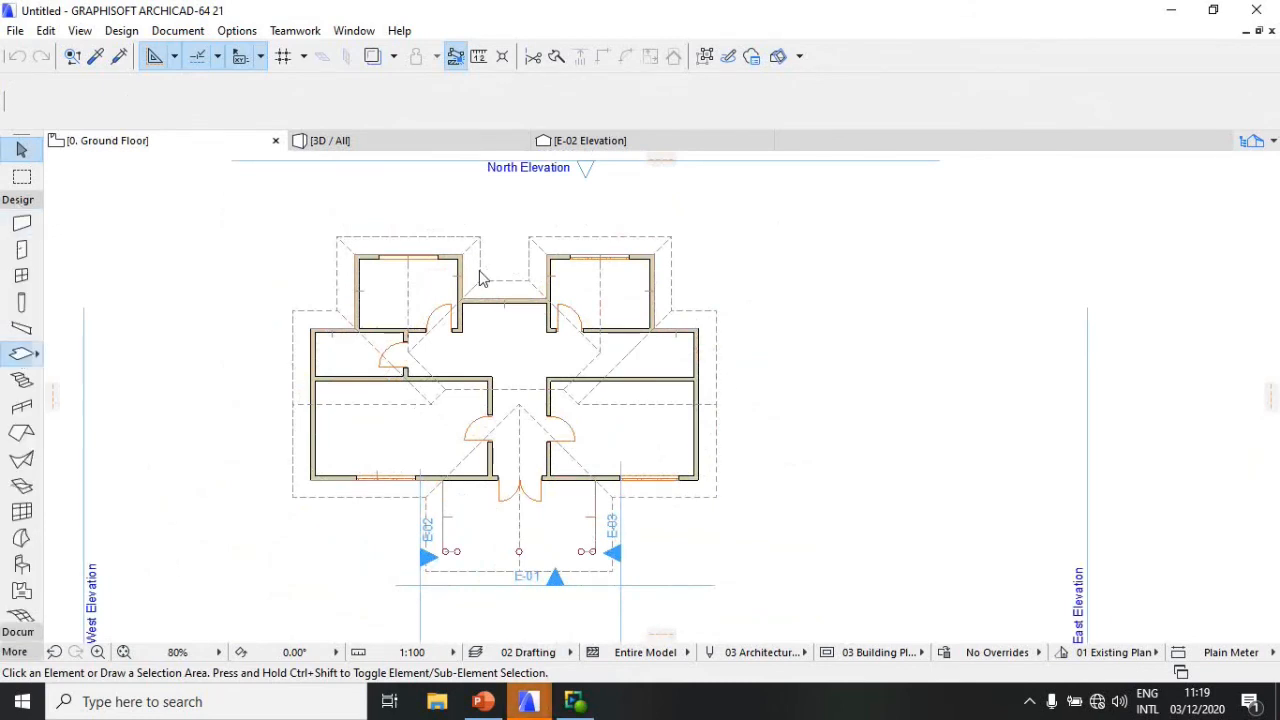
pyautogui.scroll(3, 330, 246)
pyautogui.scroll(3, 380, 251)
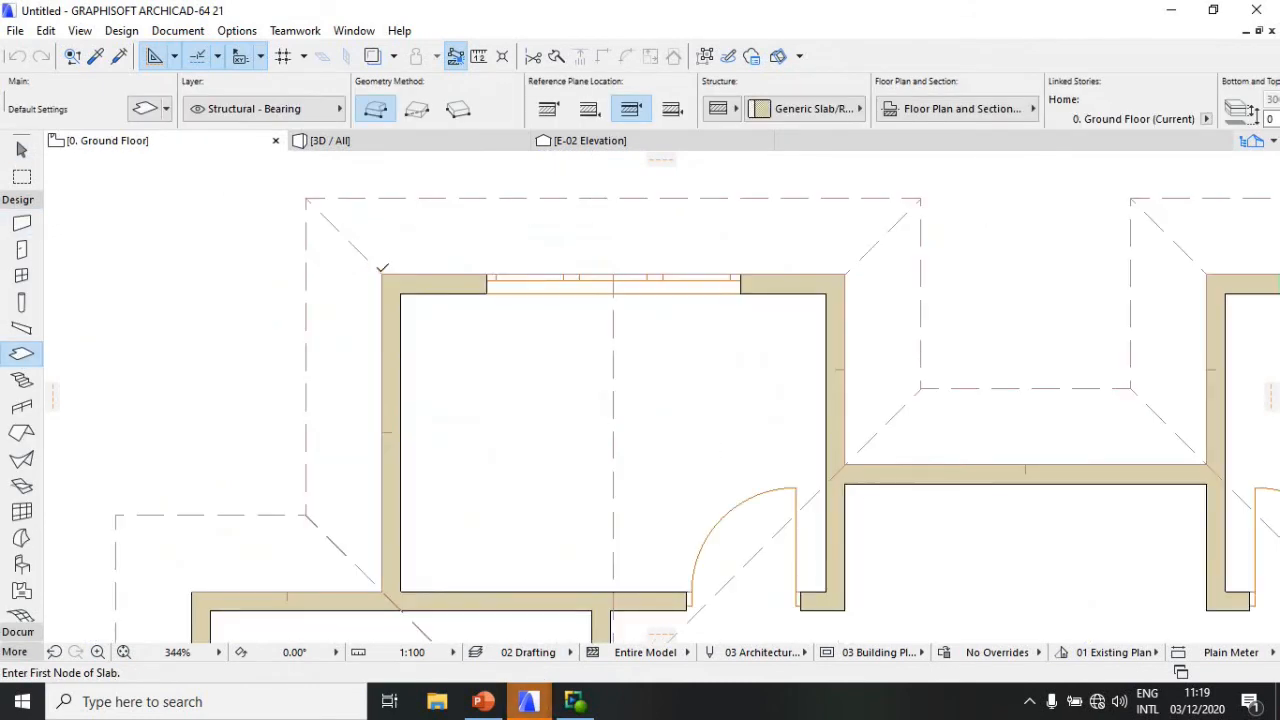
pyautogui.scroll(-7, 381, 268)
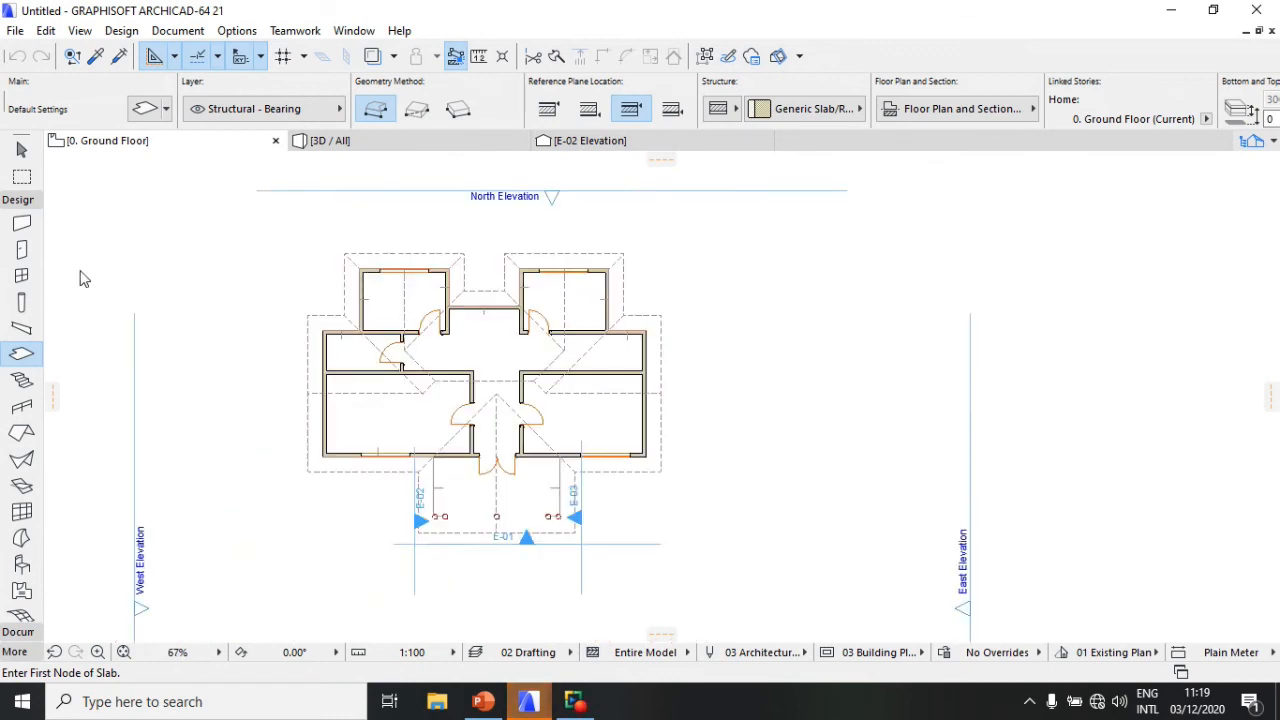
# Step: Switch to the Line tool for drafting around the front of the house on the Ground Floor plan
pyautogui.click(22, 634)
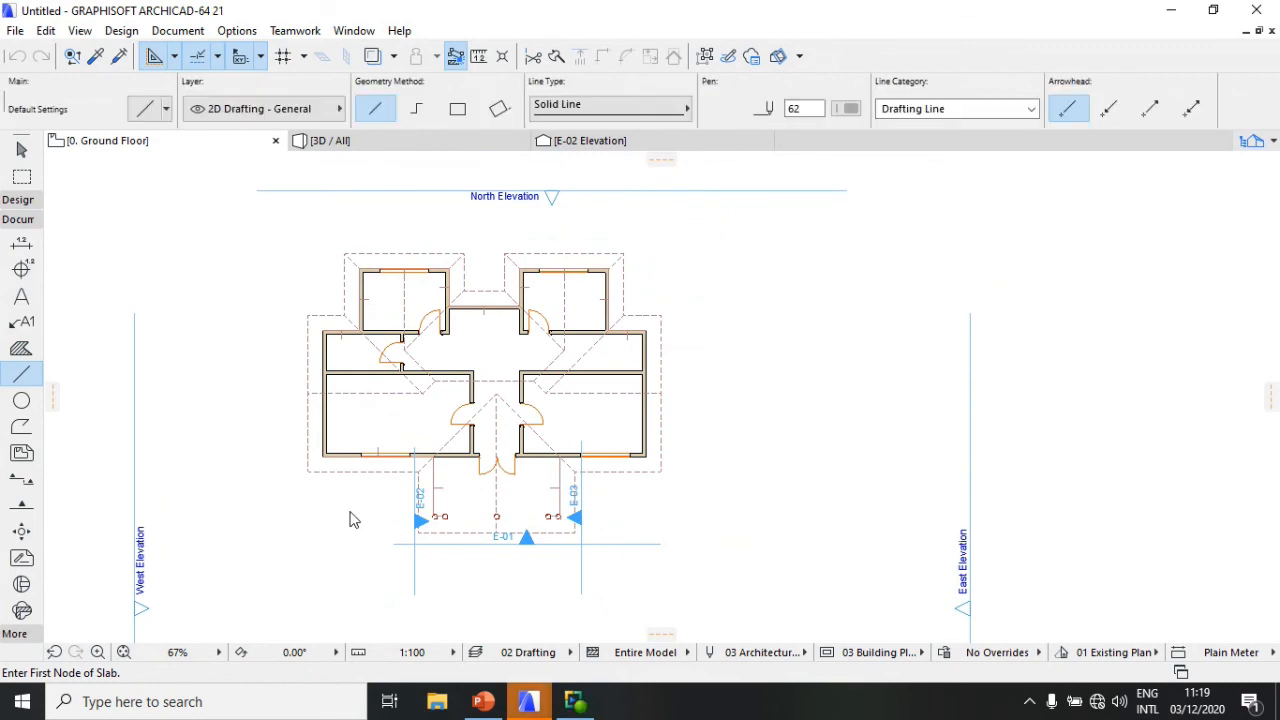
pyautogui.scroll(3, 348, 477)
pyautogui.scroll(-1, 348, 477)
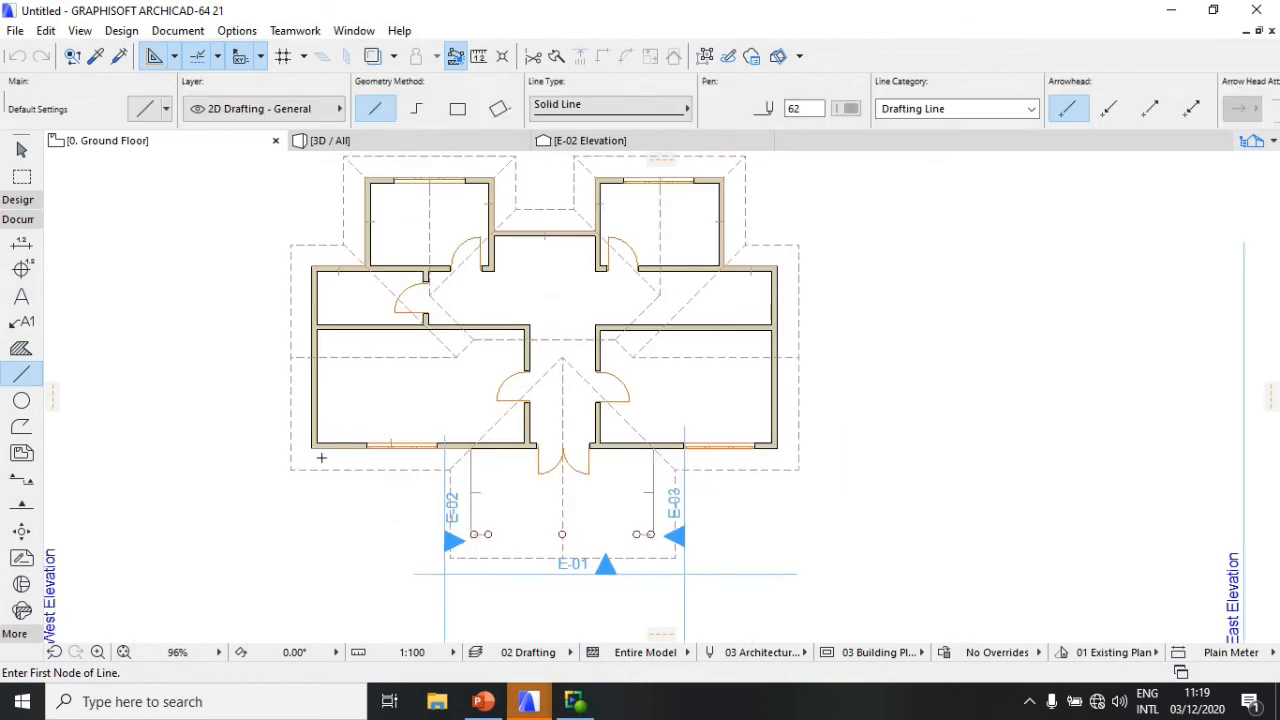
pyautogui.click(312, 448)
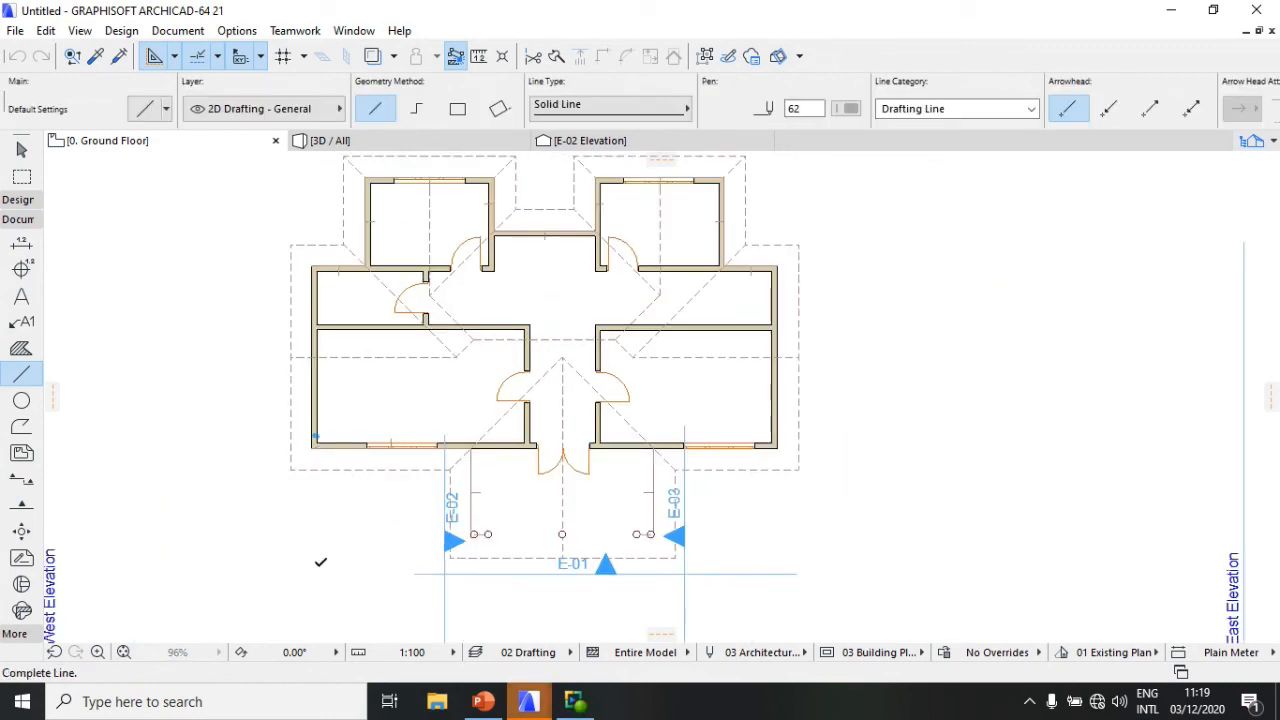
pyautogui.scroll(-3, 309, 462)
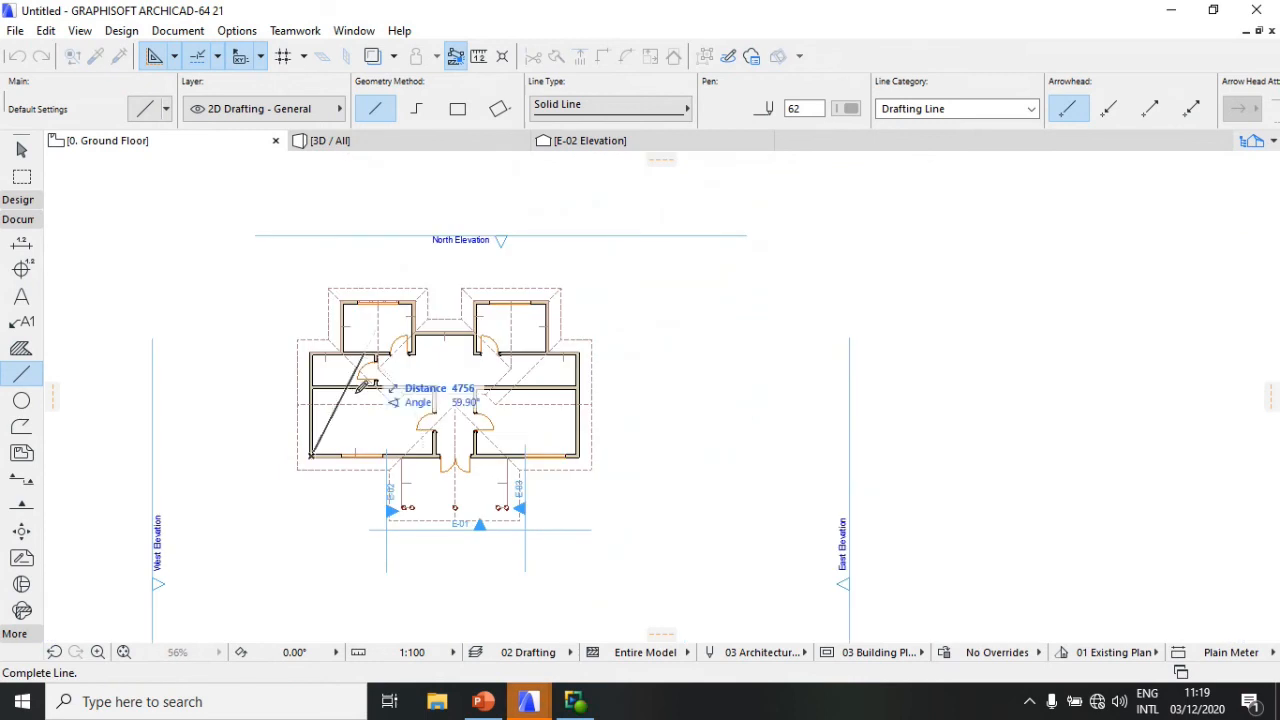
pyautogui.scroll(5, 302, 545)
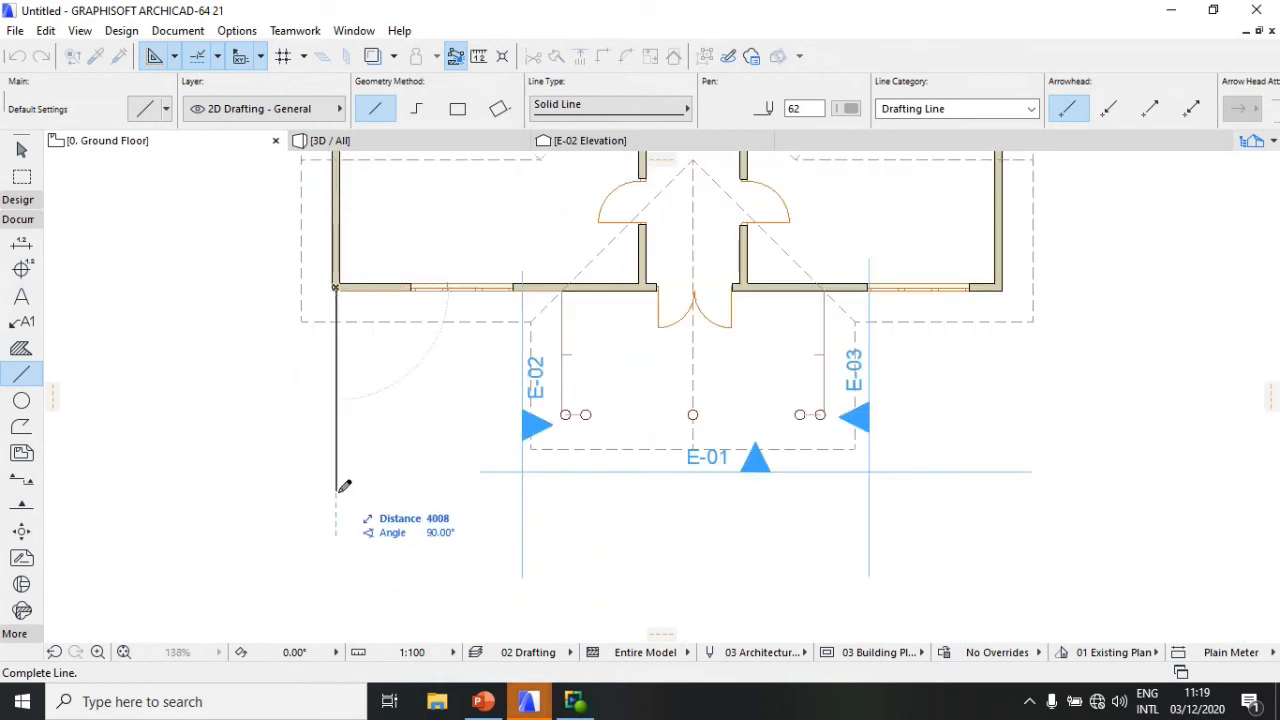
pyautogui.press('Escape')
# Step: Draw a vertical line from the outer west front corner of the house straight out to beyond the E-01 elevation line
pyautogui.scroll(7, 336, 300)
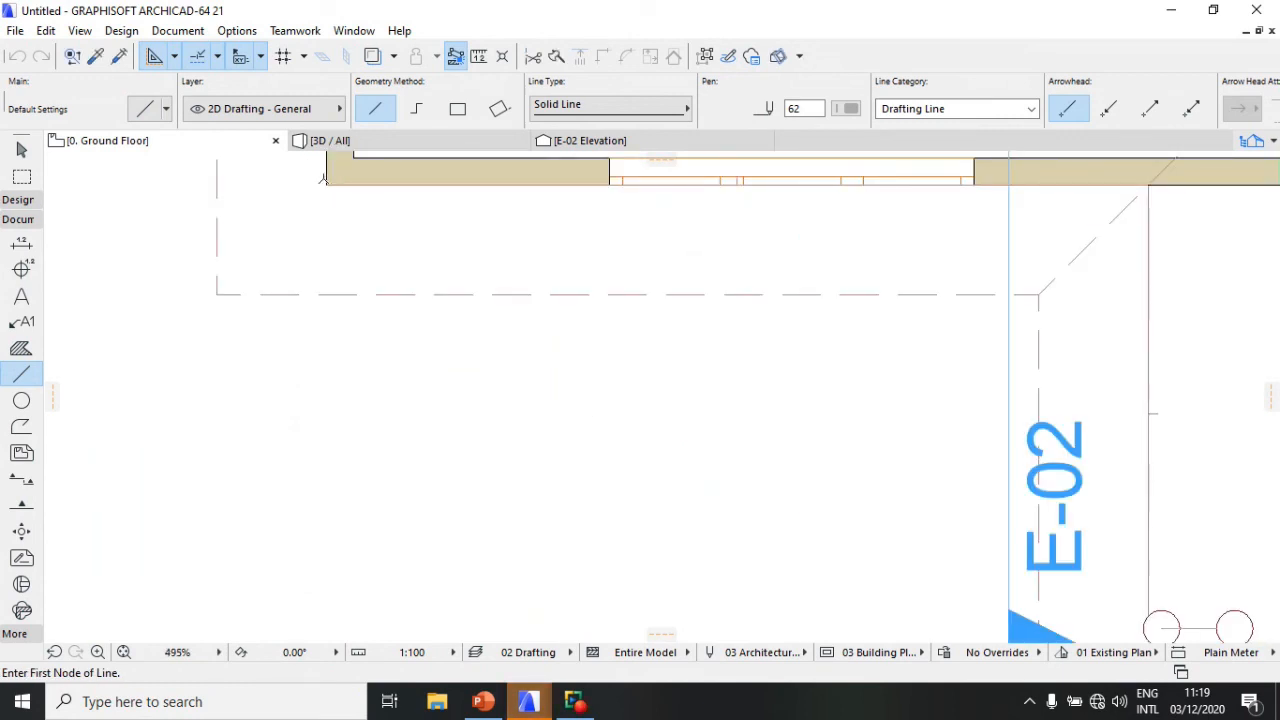
pyautogui.click(300, 257)
pyautogui.scroll(-3, 332, 468)
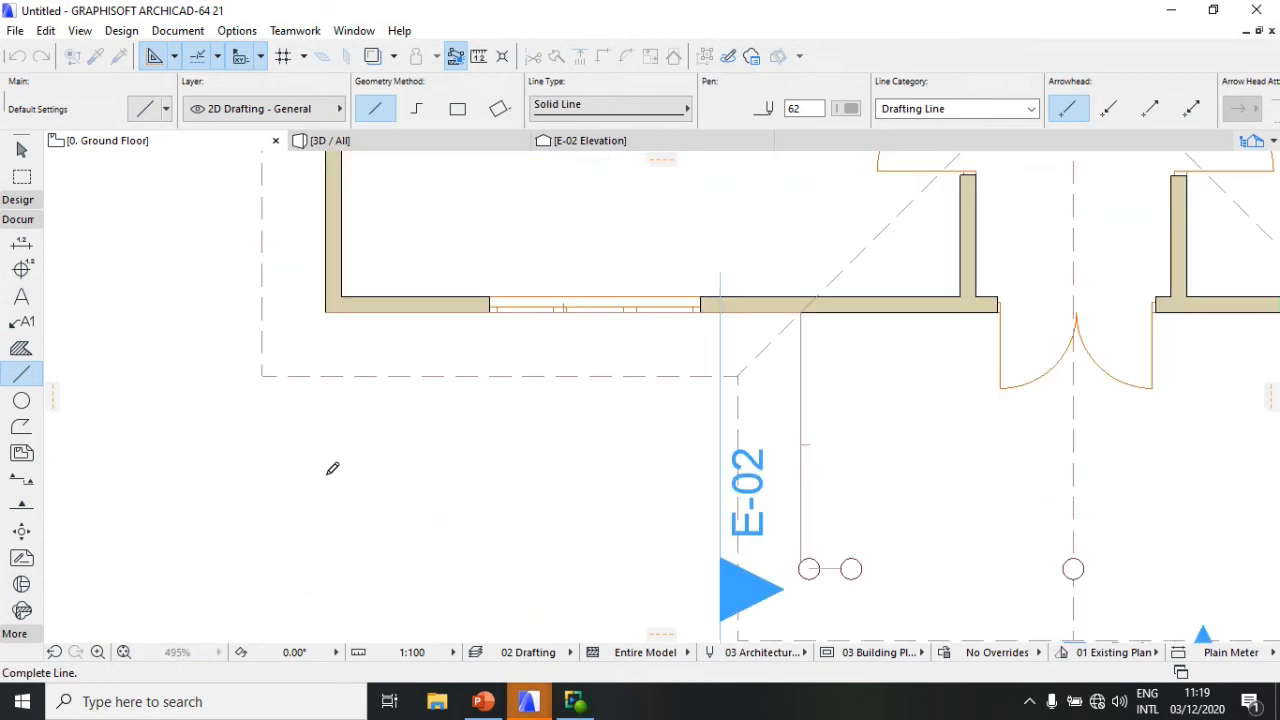
pyautogui.scroll(-6, 332, 468)
pyautogui.scroll(-2, 543, 571)
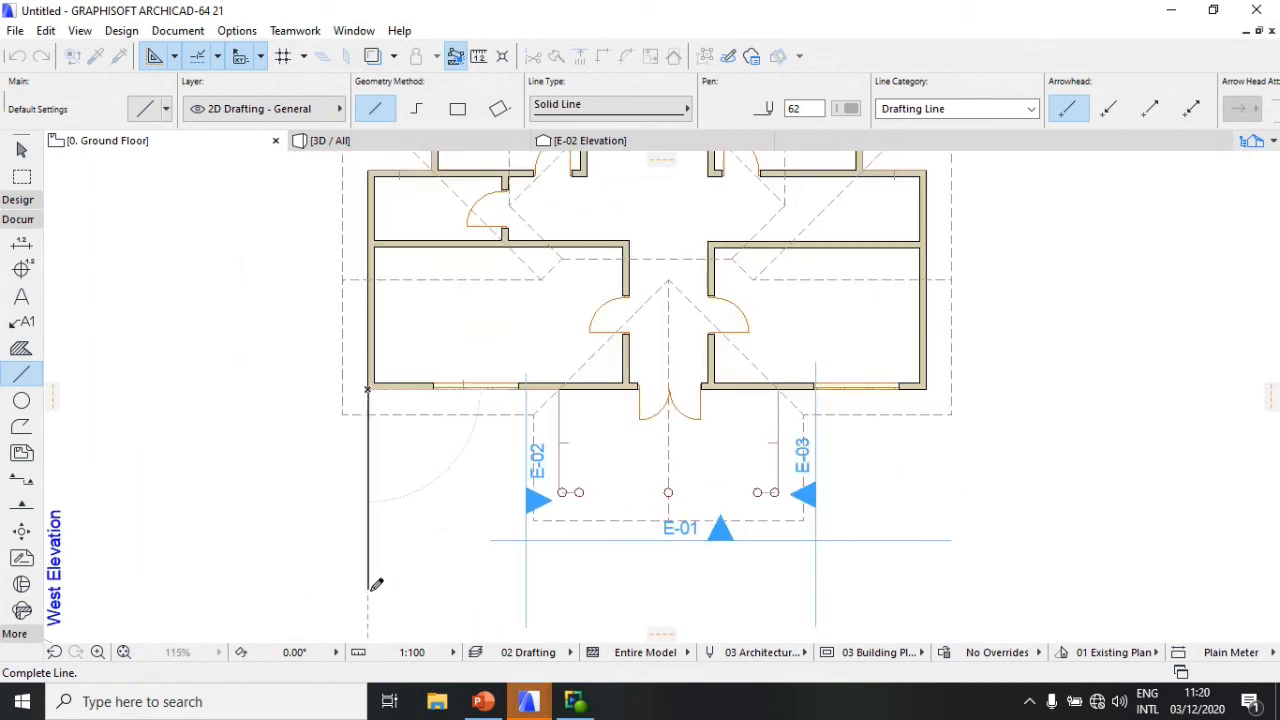
pyautogui.click(370, 588)
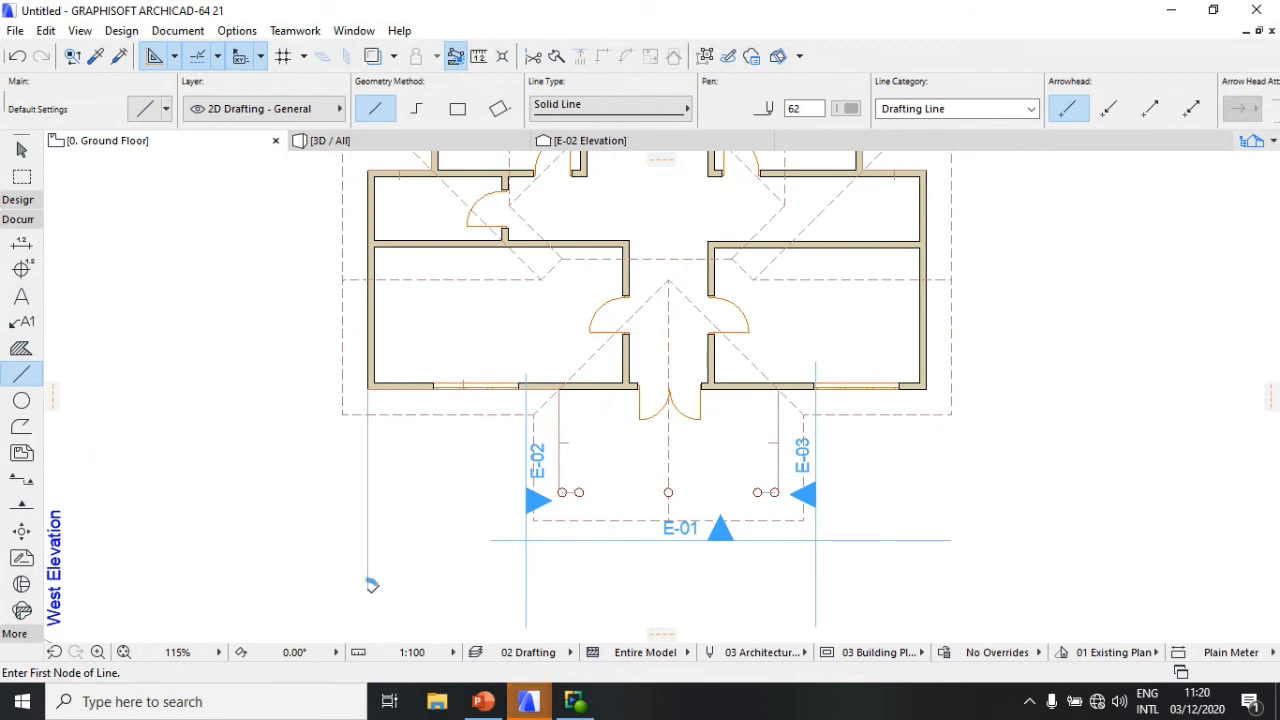
# Step: Draw a horizontal line across the porch front in line with the east front corner, and a vertical line back to that corner
pyautogui.click(368, 588)
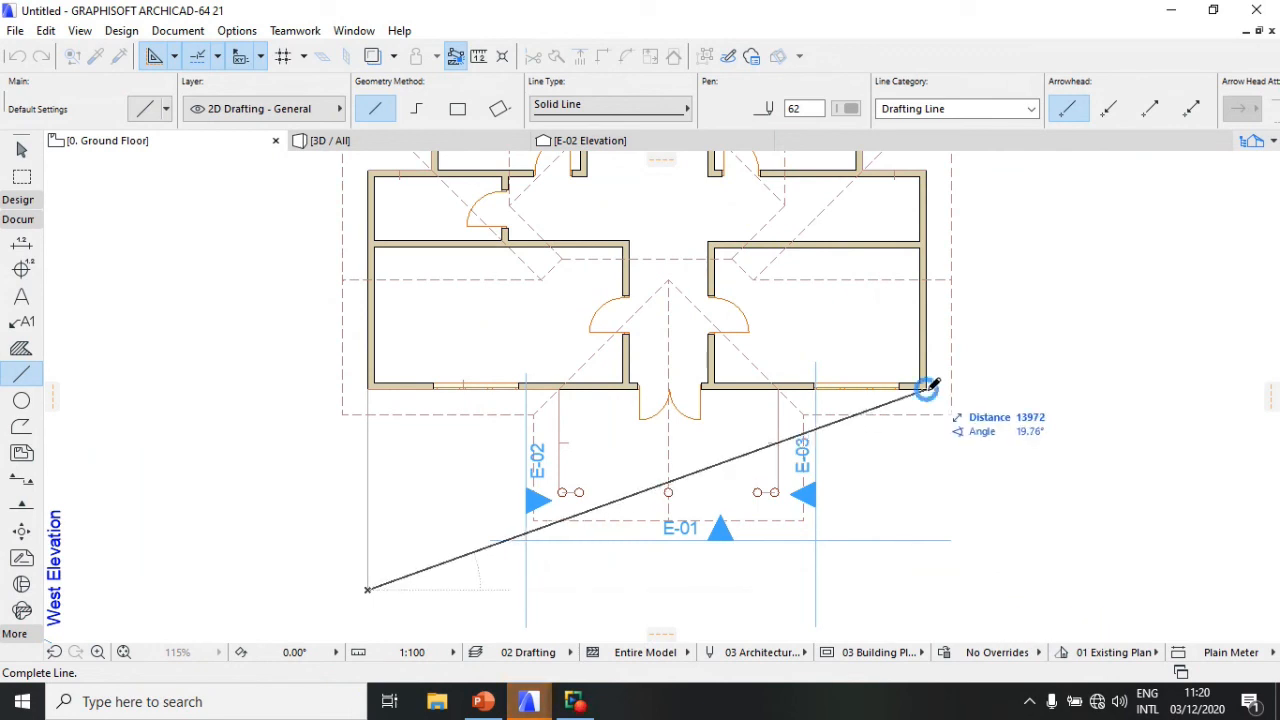
pyautogui.click(936, 585)
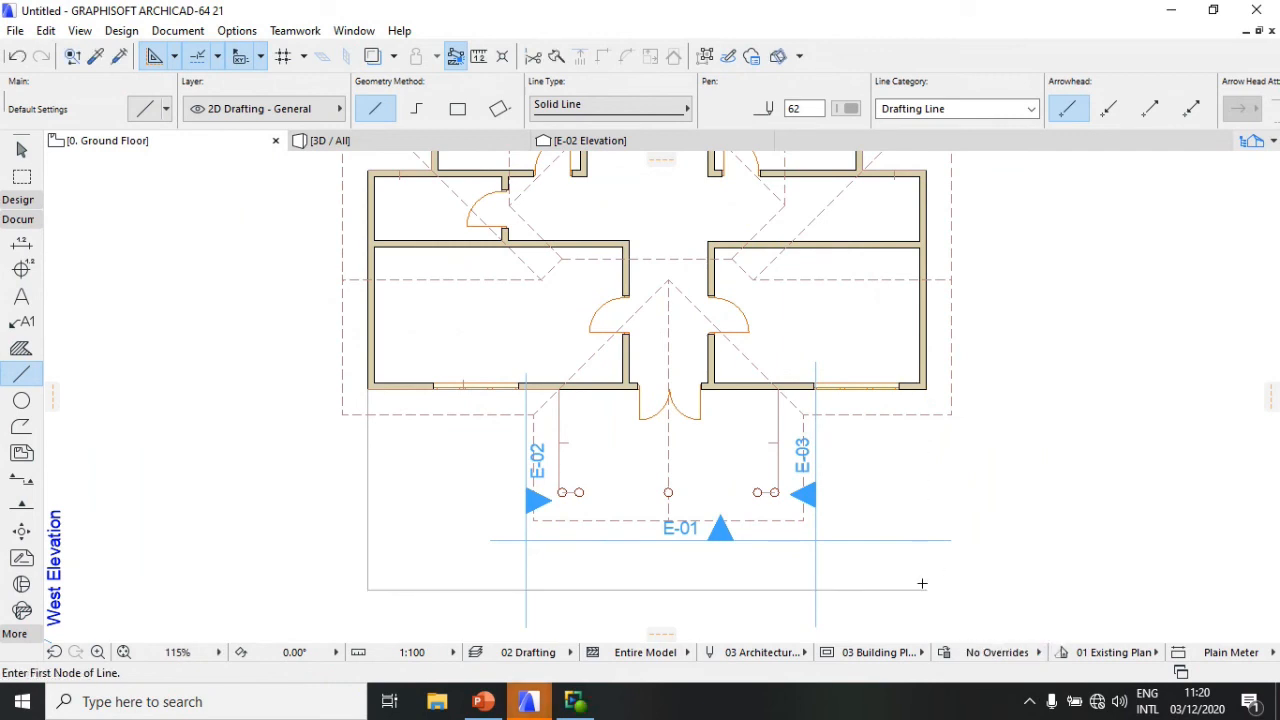
pyautogui.click(931, 585)
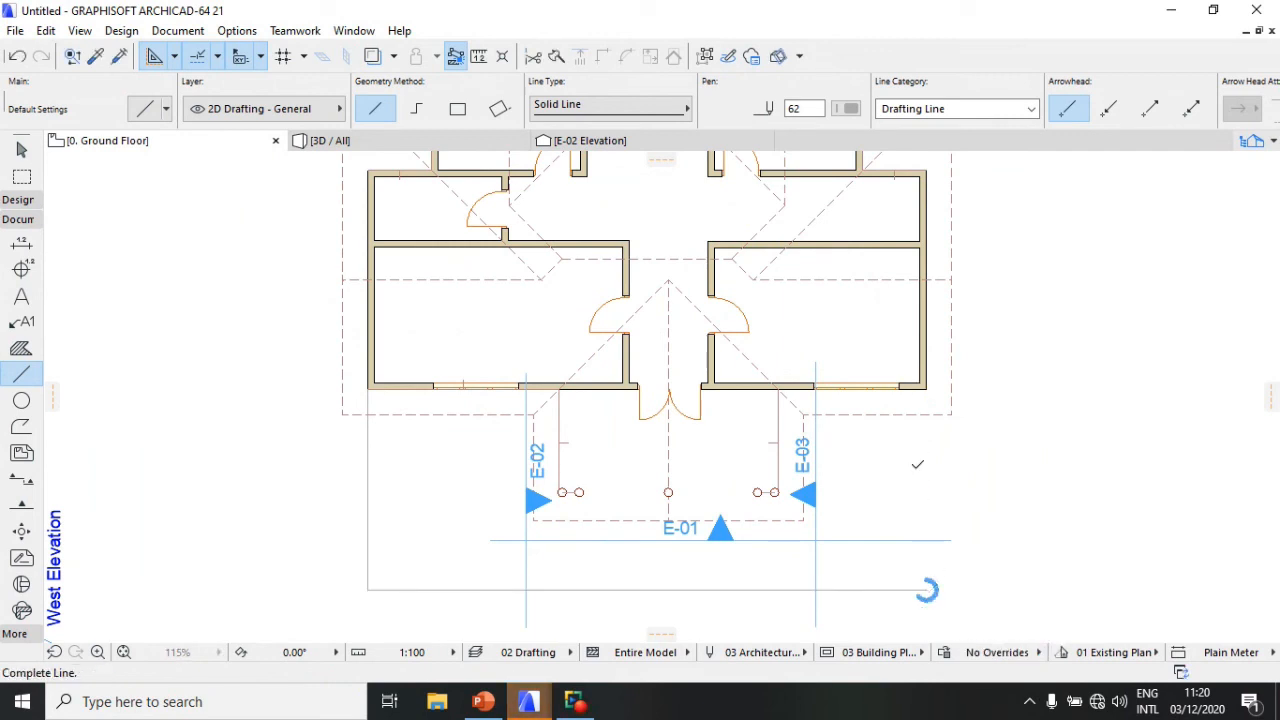
pyautogui.click(928, 385)
pyautogui.scroll(-4, 664, 390)
pyautogui.scroll(3, 664, 390)
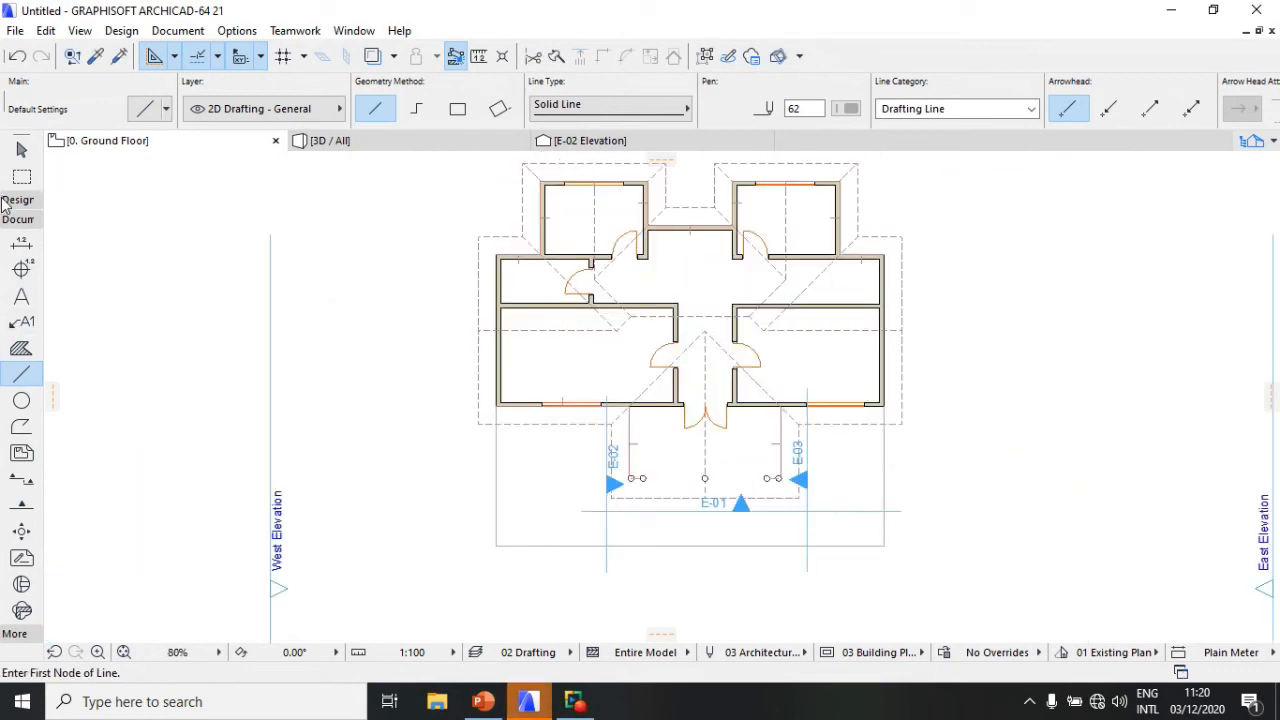
# Step: Start a slab polygon with the Slab tool at the west wing's outer north corner and trace the walls to the northwest room's outer corner
pyautogui.click(10, 201)
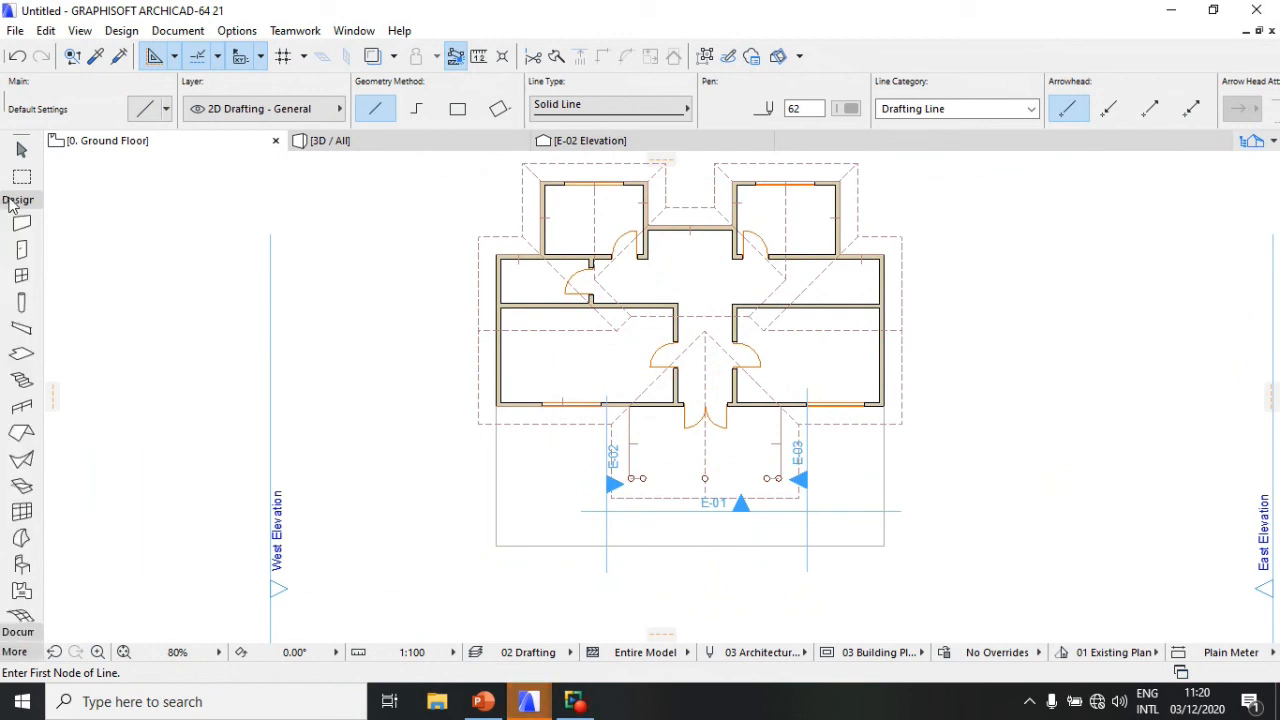
pyautogui.click(22, 355)
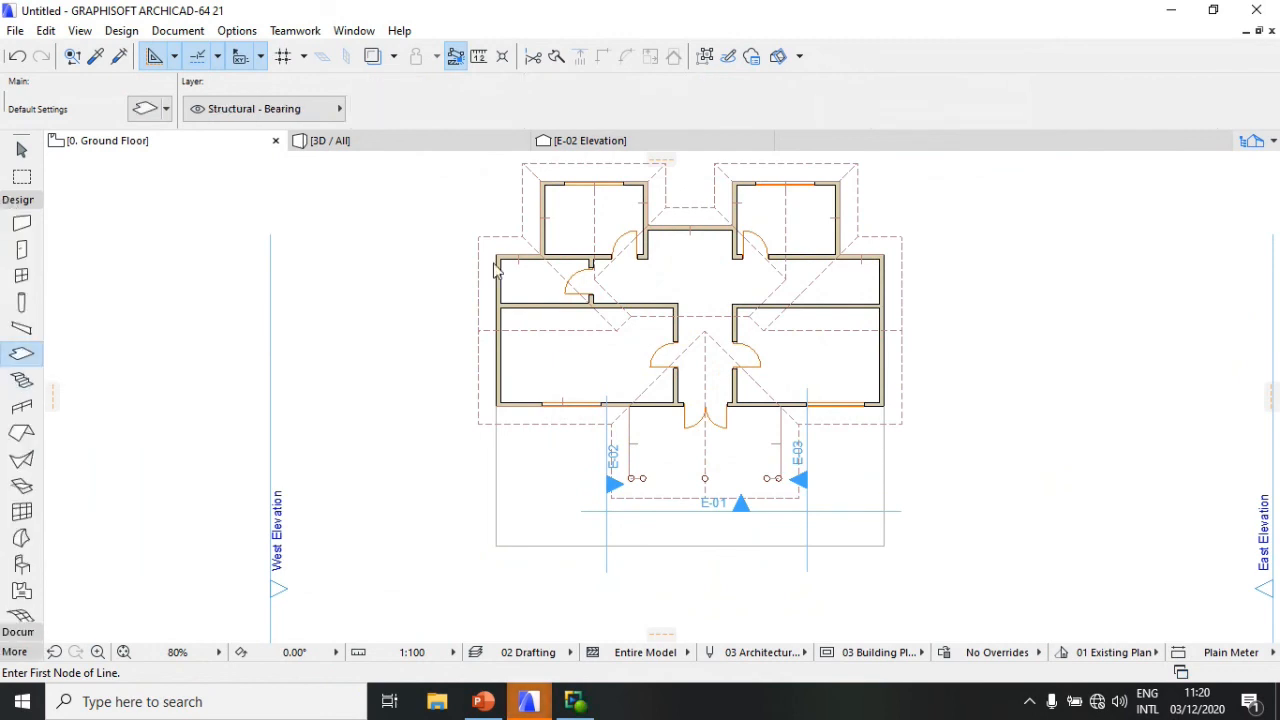
pyautogui.scroll(8, 500, 262)
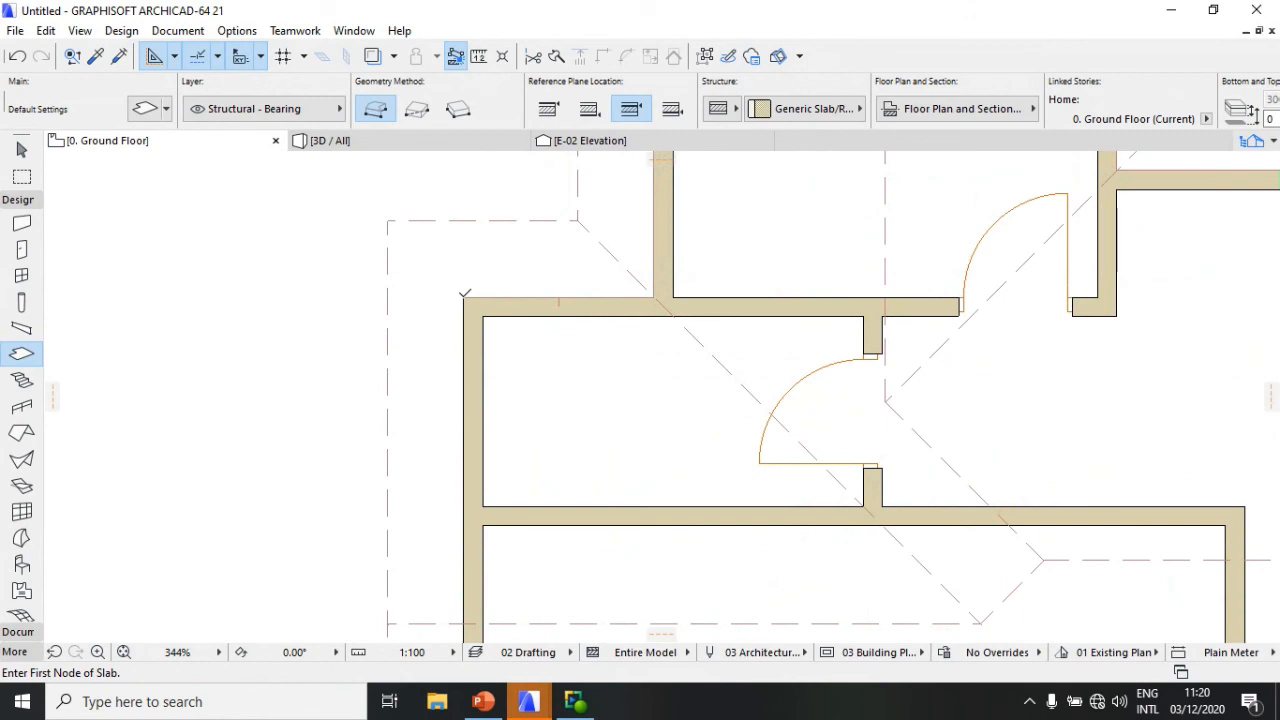
pyautogui.click(464, 296)
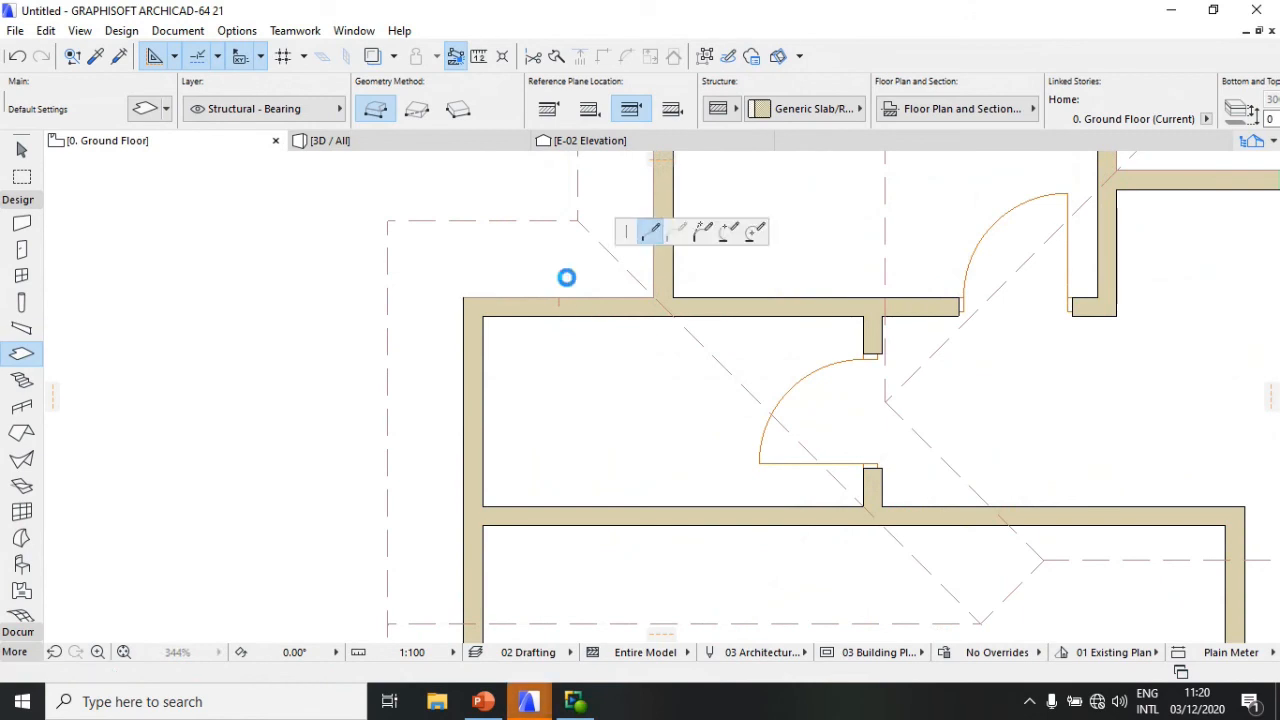
pyautogui.scroll(-4, 678, 415)
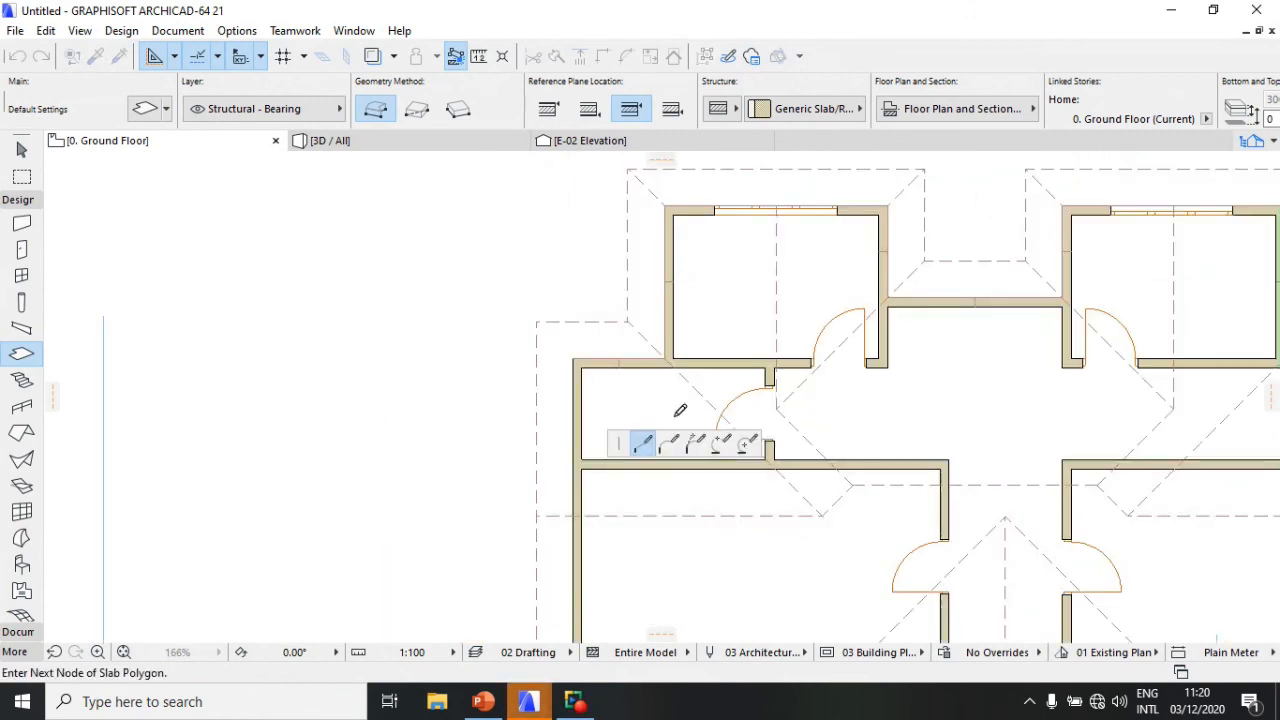
pyautogui.scroll(6, 663, 203)
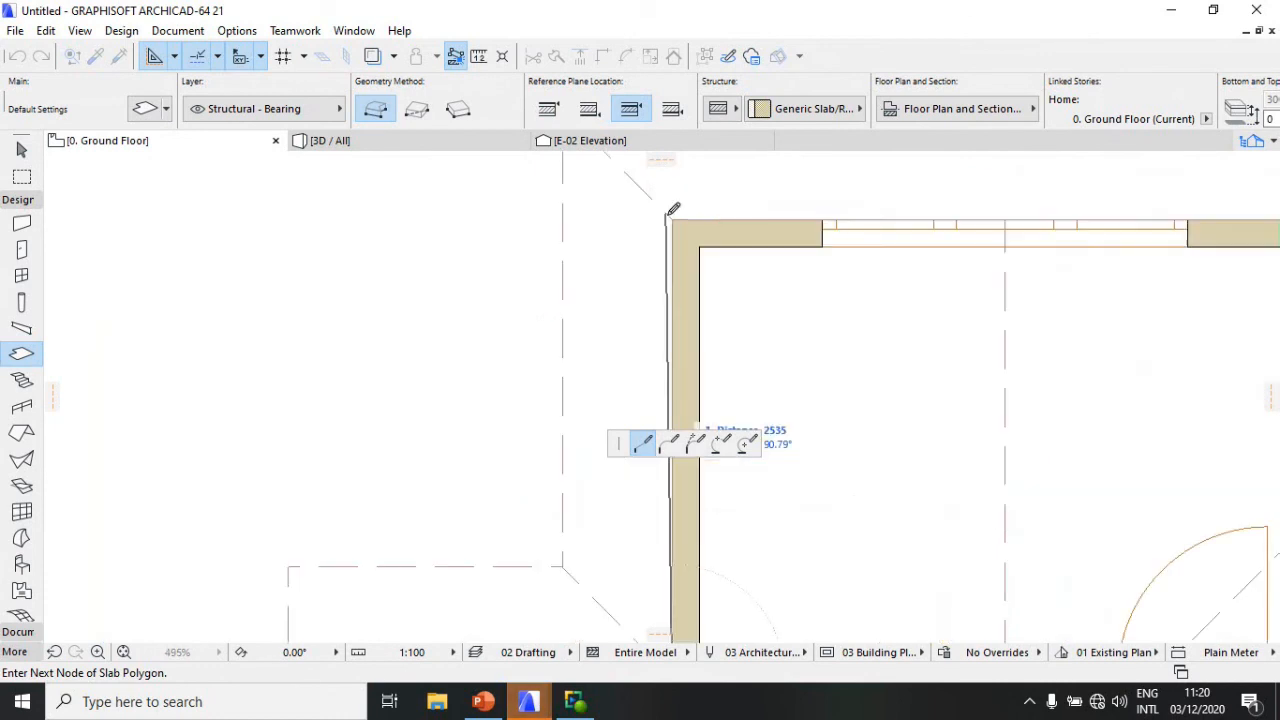
pyautogui.click(670, 214)
# Step: Continue the slab polygon along the northwest room's north wall and back to the inner west corner of the rear recess
pyautogui.scroll(-6, 920, 249)
pyautogui.scroll(6, 857, 246)
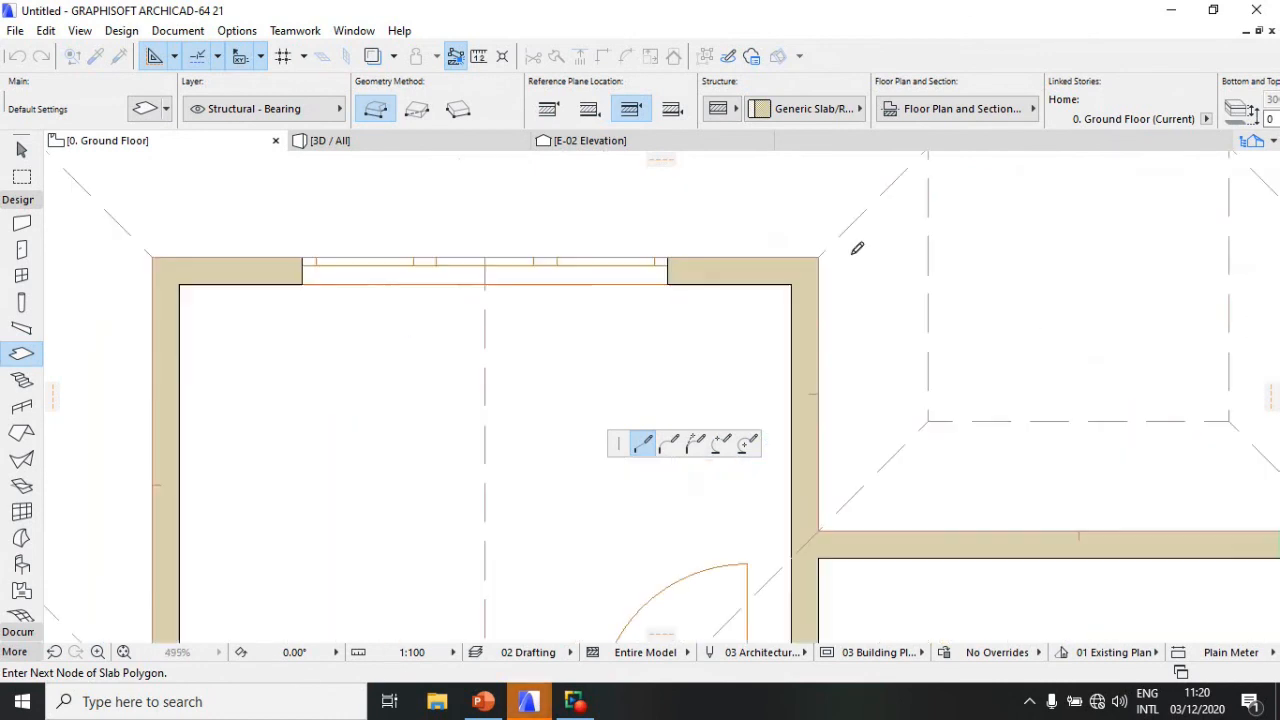
pyautogui.click(822, 255)
pyautogui.scroll(-4, 820, 400)
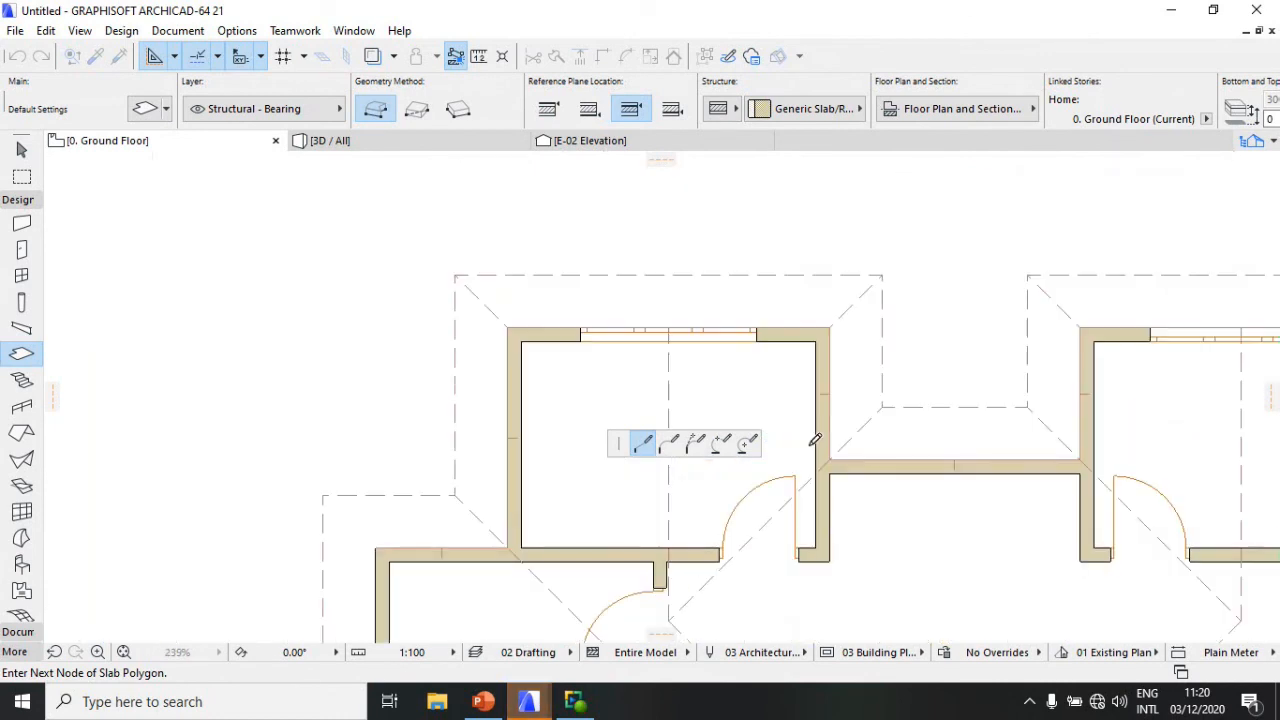
pyautogui.scroll(5, 813, 443)
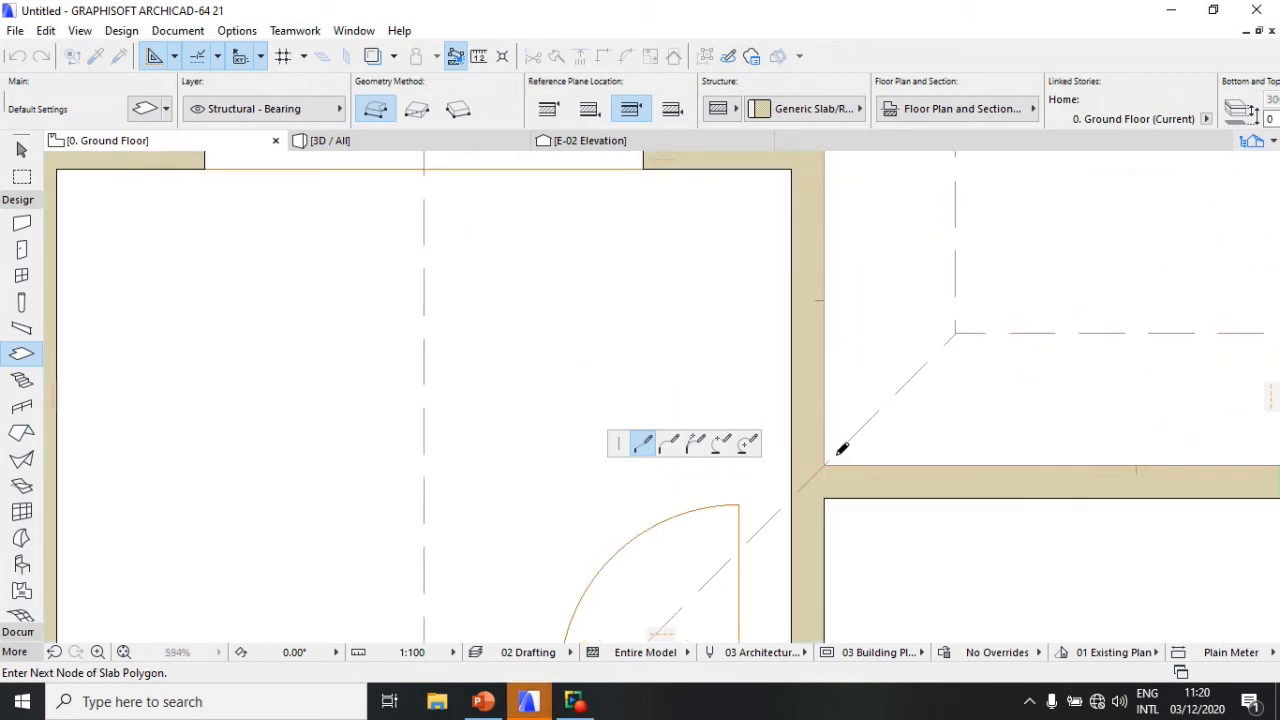
pyautogui.click(827, 461)
# Step: Trace the slab polygon across the rear recess and around the northeast room to its outer northeast corner
pyautogui.scroll(-5, 827, 461)
pyautogui.scroll(4, 884, 486)
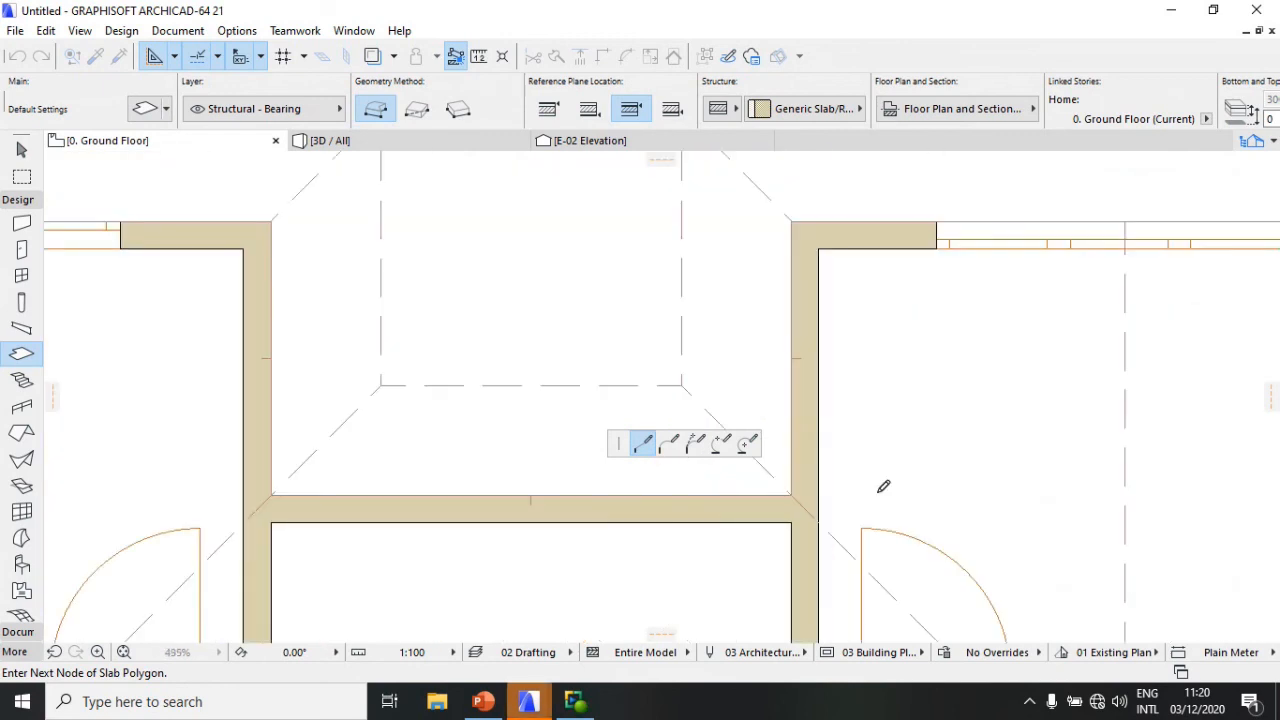
pyautogui.scroll(1, 884, 486)
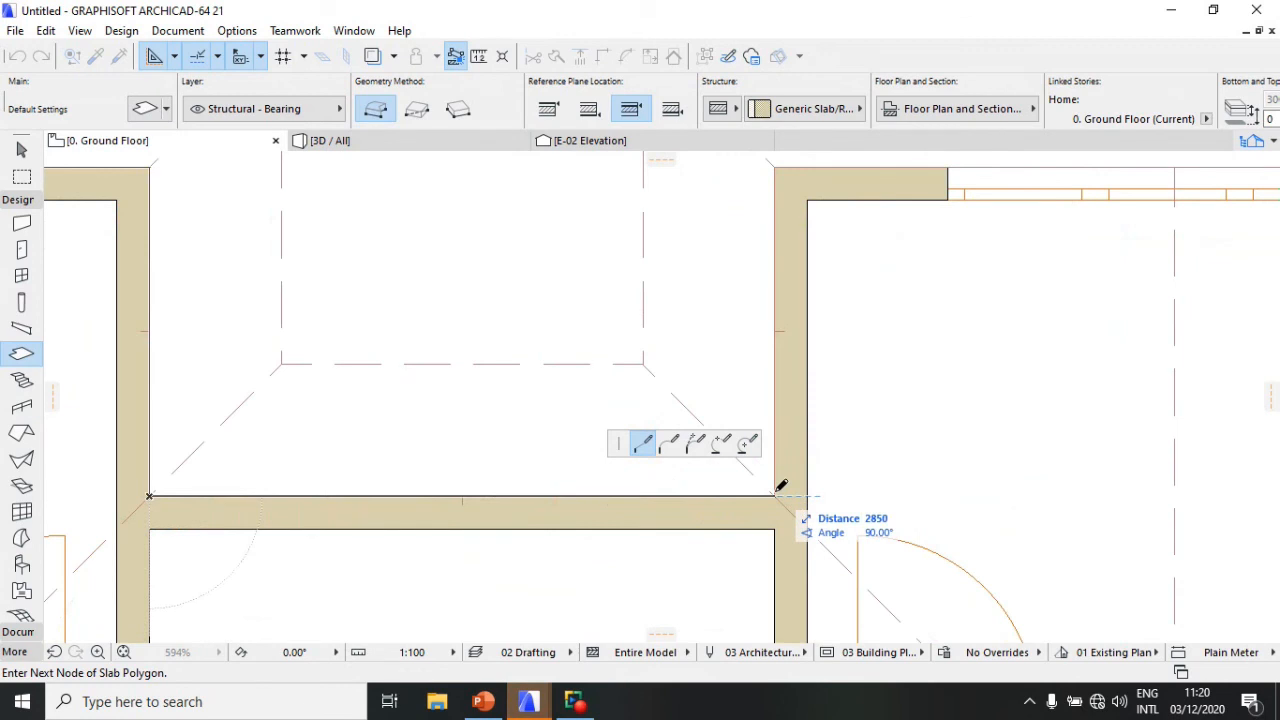
pyautogui.click(781, 486)
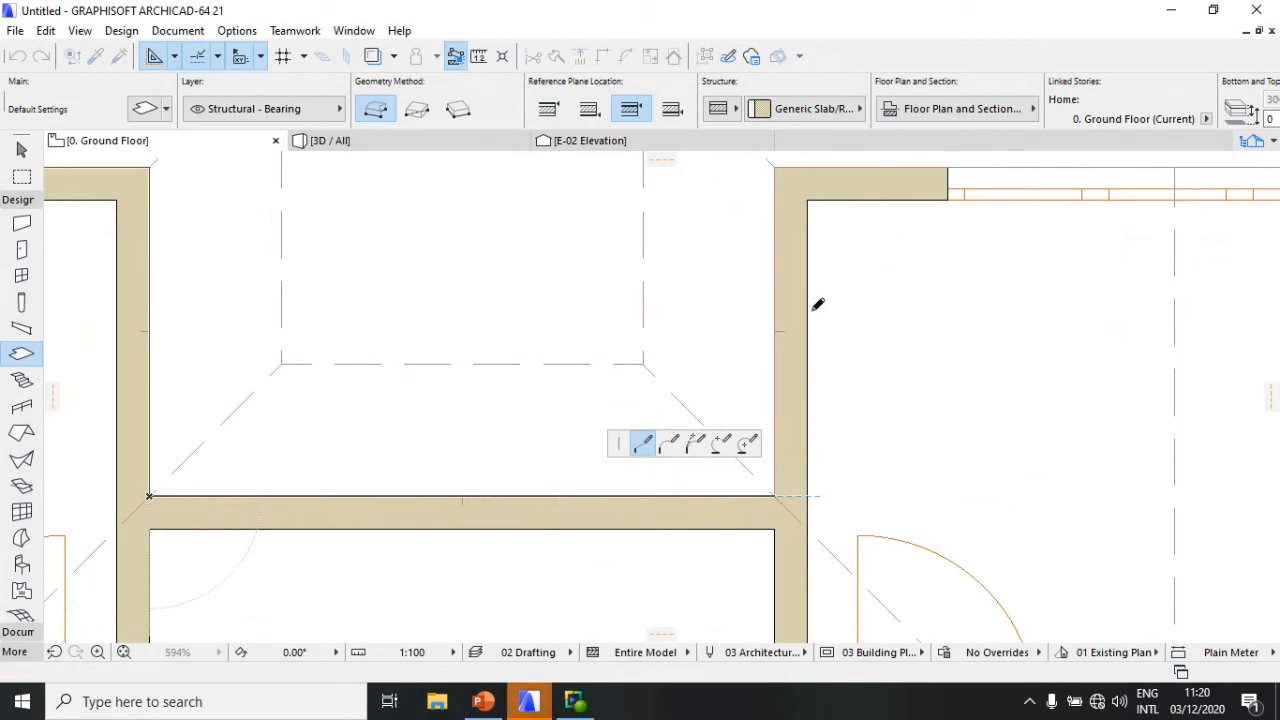
pyautogui.click(781, 163)
pyautogui.scroll(-3, 580, 384)
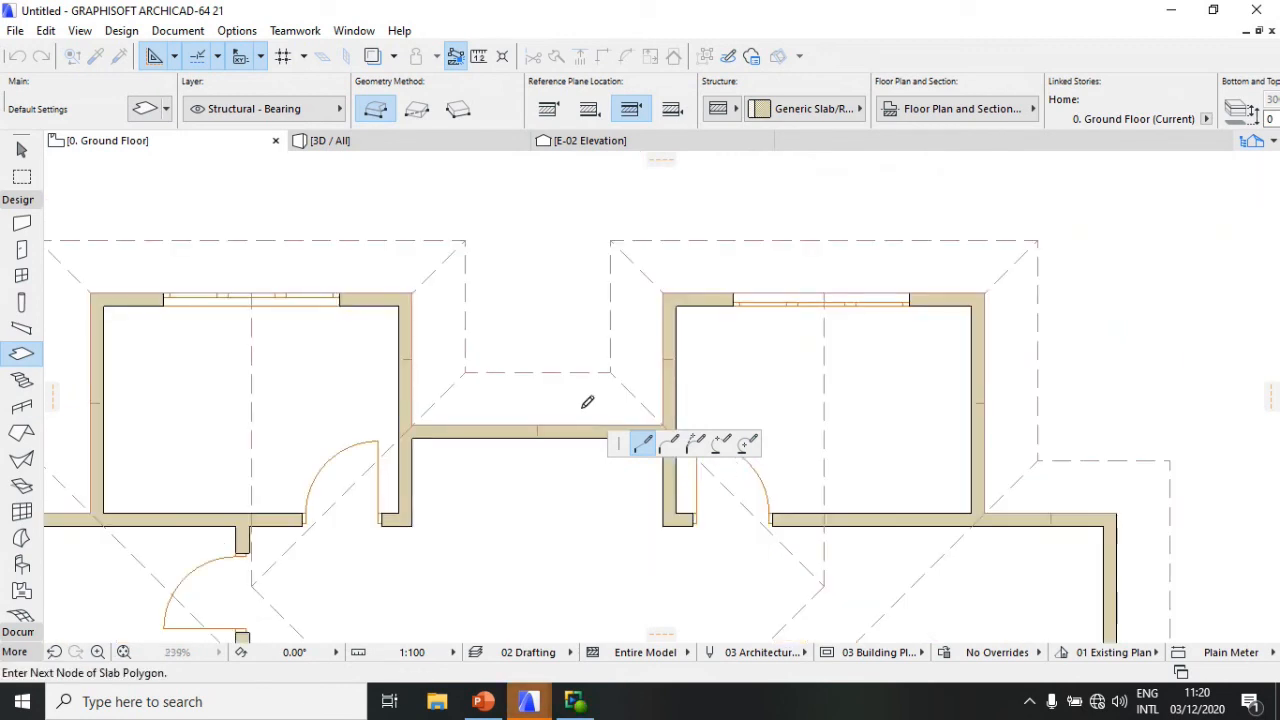
pyautogui.scroll(3, 1085, 290)
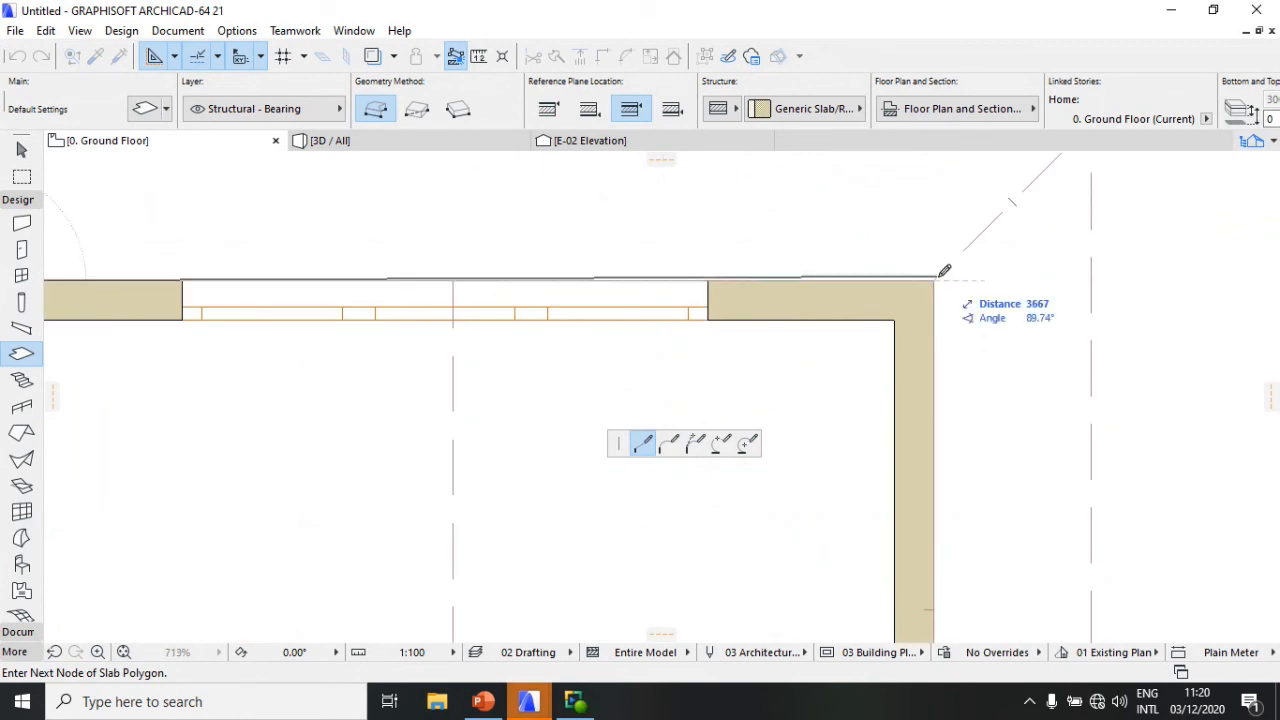
pyautogui.click(944, 270)
# Step: Continue the slab polygon down the northeast room's east wall and out to the east wing's outer north corner
pyautogui.scroll(-3, 950, 250)
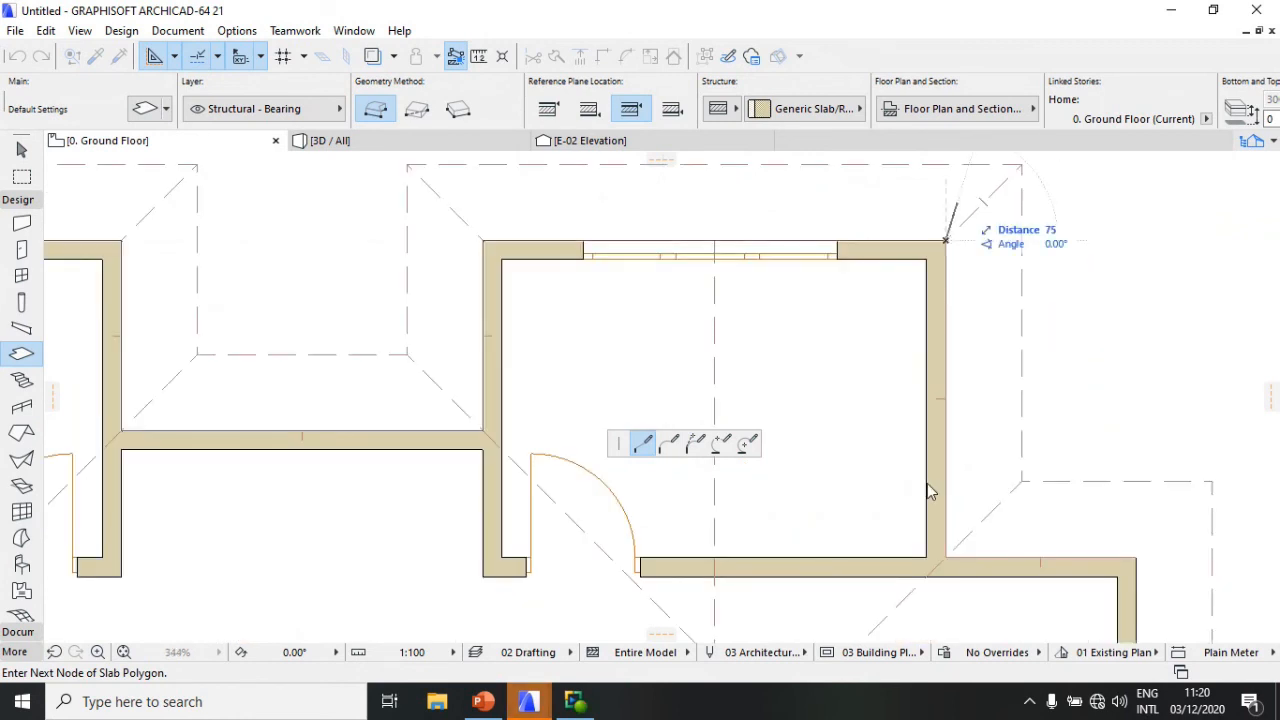
pyautogui.scroll(4, 943, 234)
pyautogui.scroll(1, 956, 556)
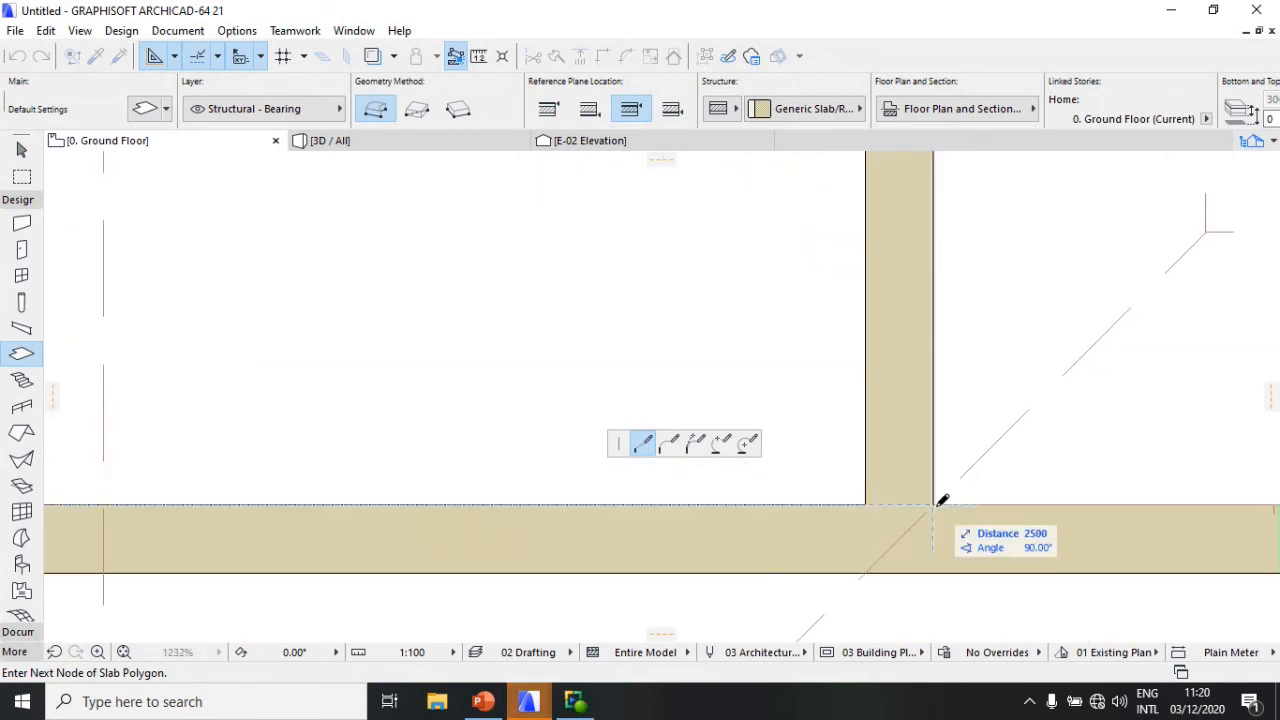
pyautogui.click(942, 500)
pyautogui.scroll(-7, 955, 450)
pyautogui.scroll(5, 867, 395)
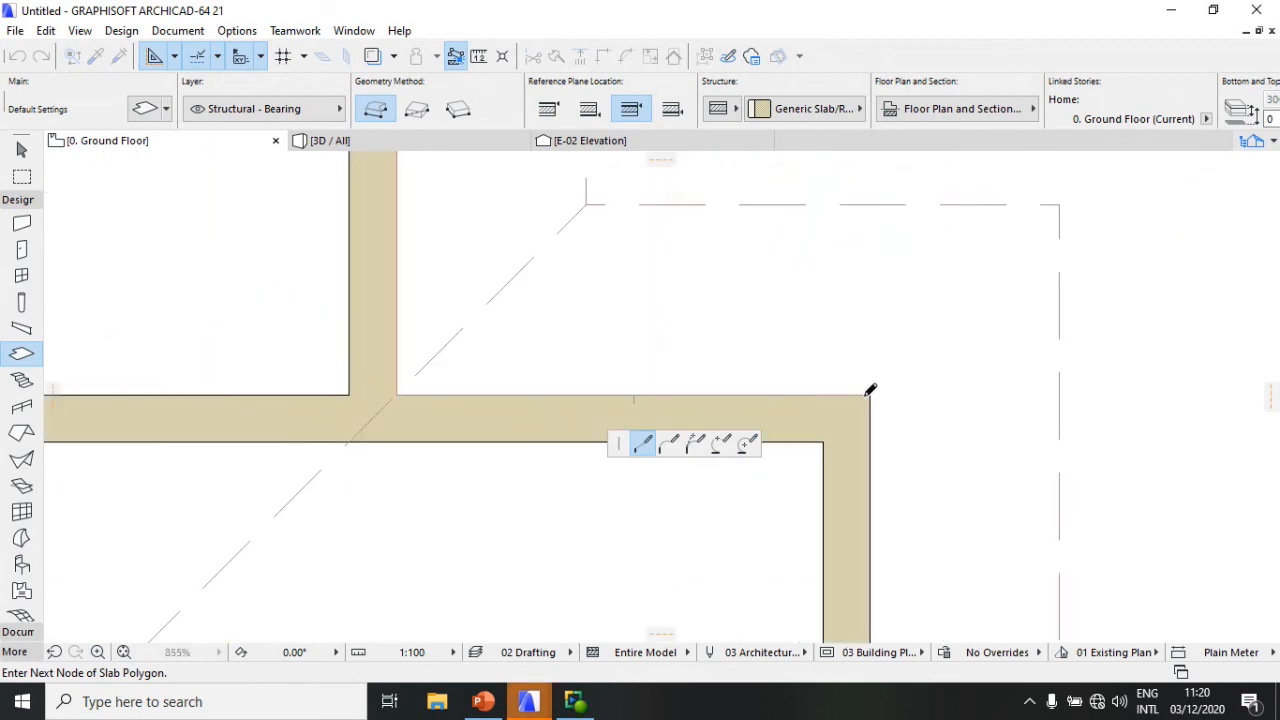
pyautogui.scroll(-8, 969, 245)
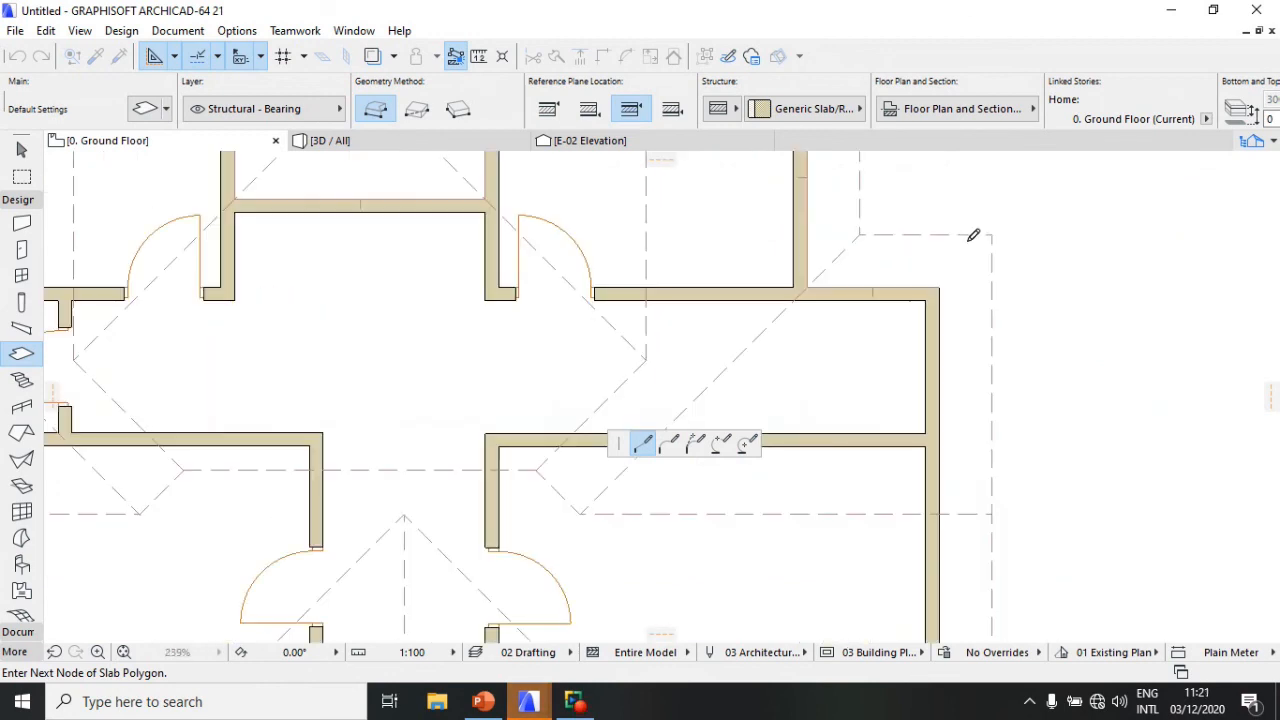
# Step: Extend the slab polygon to the house's east front corner and on to the east corner of the drafted front outline
pyautogui.scroll(-5, 986, 429)
pyautogui.scroll(4, 963, 409)
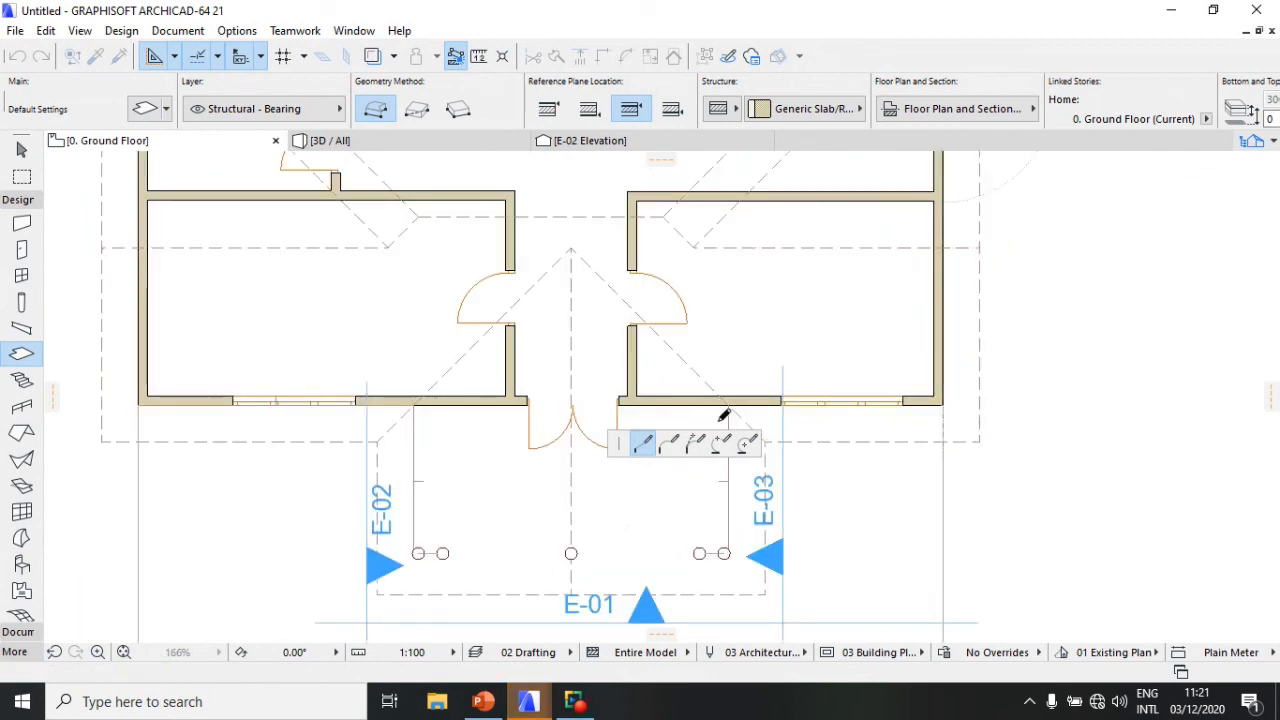
pyautogui.click(942, 405)
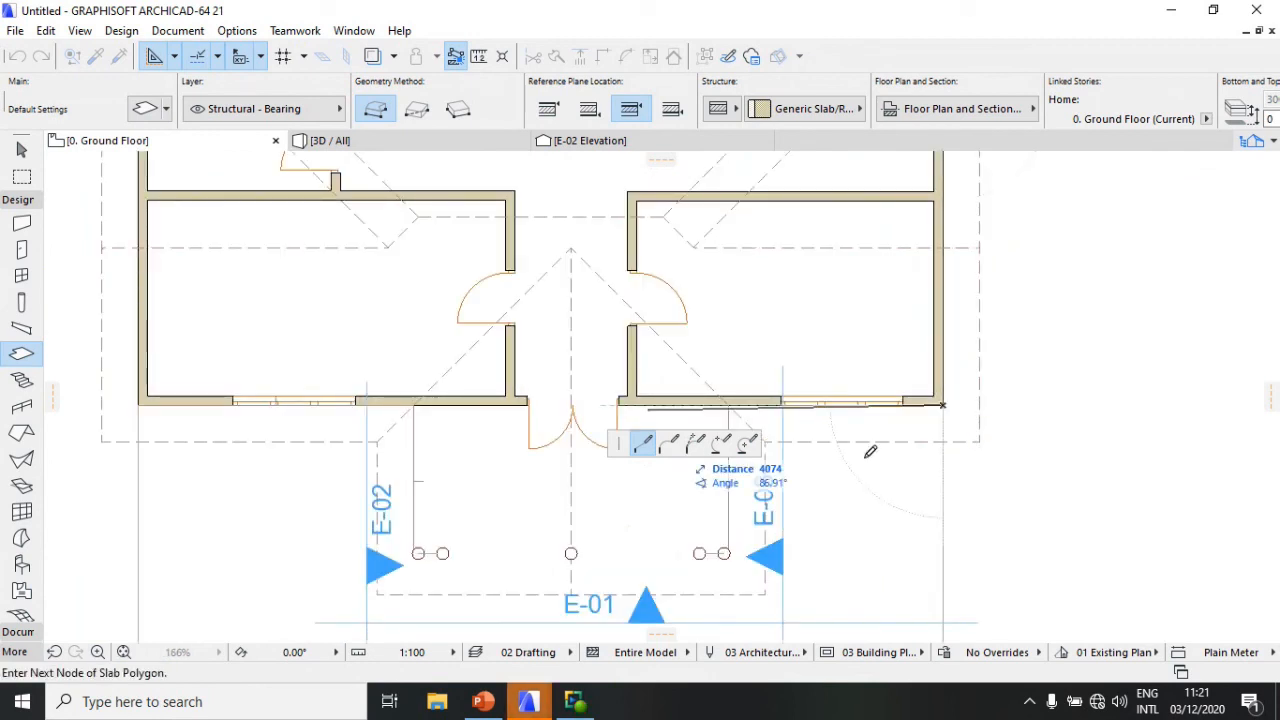
pyautogui.scroll(-3, 870, 452)
pyautogui.scroll(3, 951, 547)
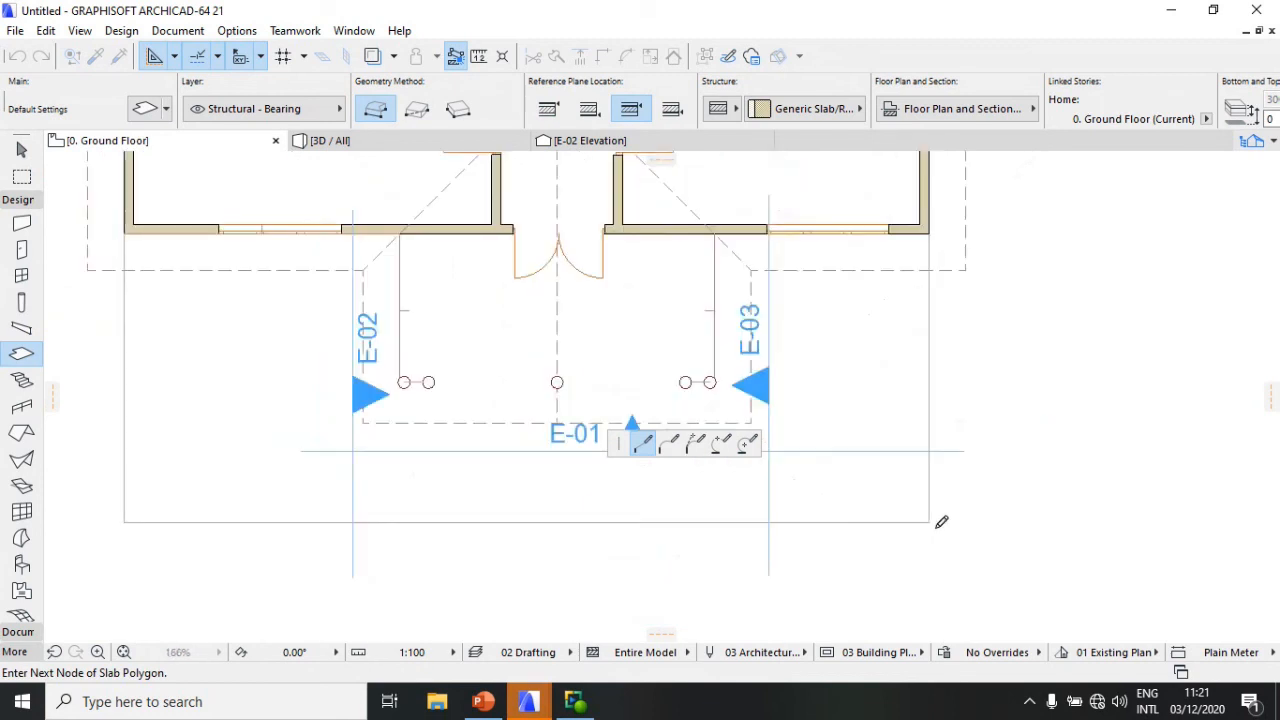
pyautogui.click(929, 520)
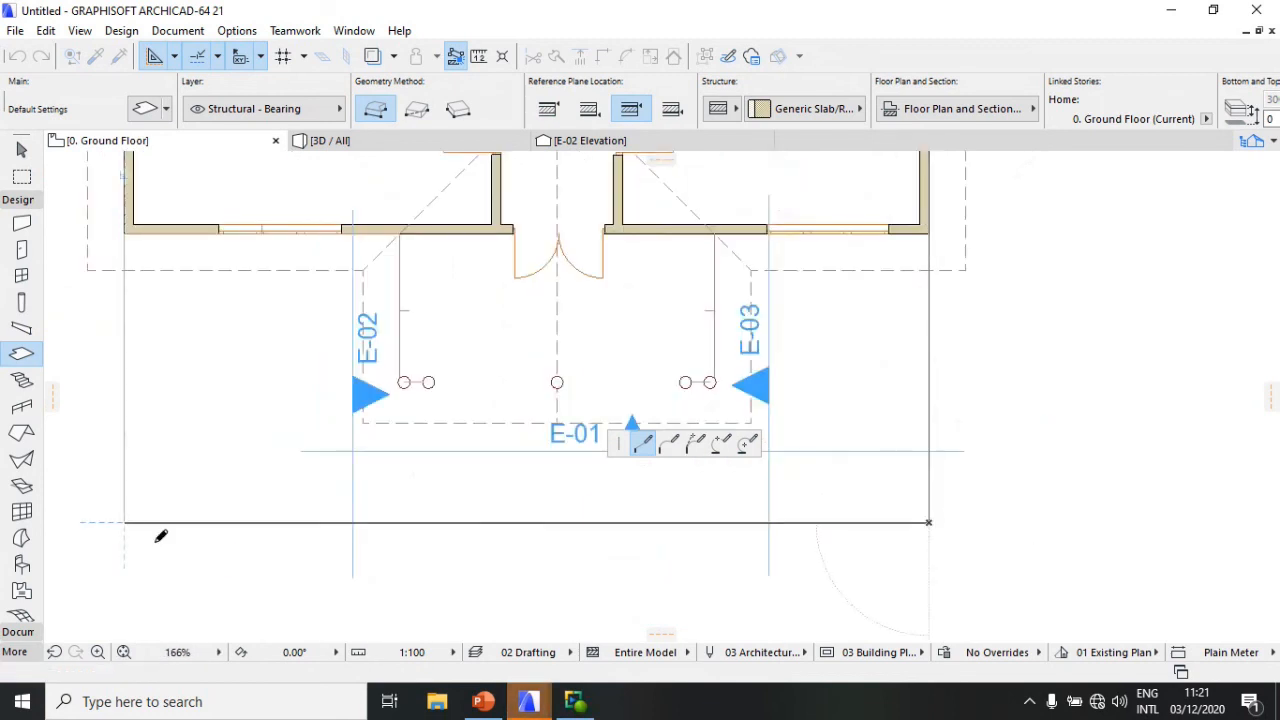
# Step: Run the slab polygon along the front outline to its west corner and close it at the starting corner of the west wing
pyautogui.scroll(-3, 163, 531)
pyautogui.scroll(4, 274, 374)
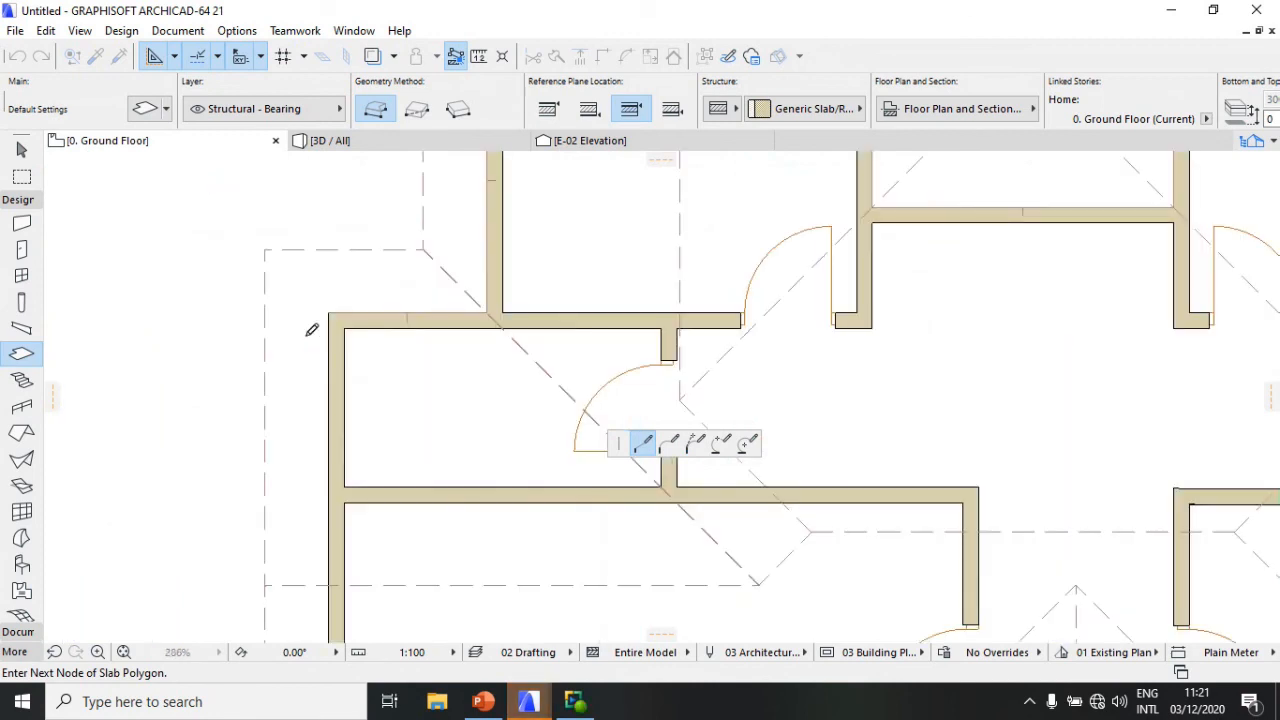
pyautogui.click(329, 313)
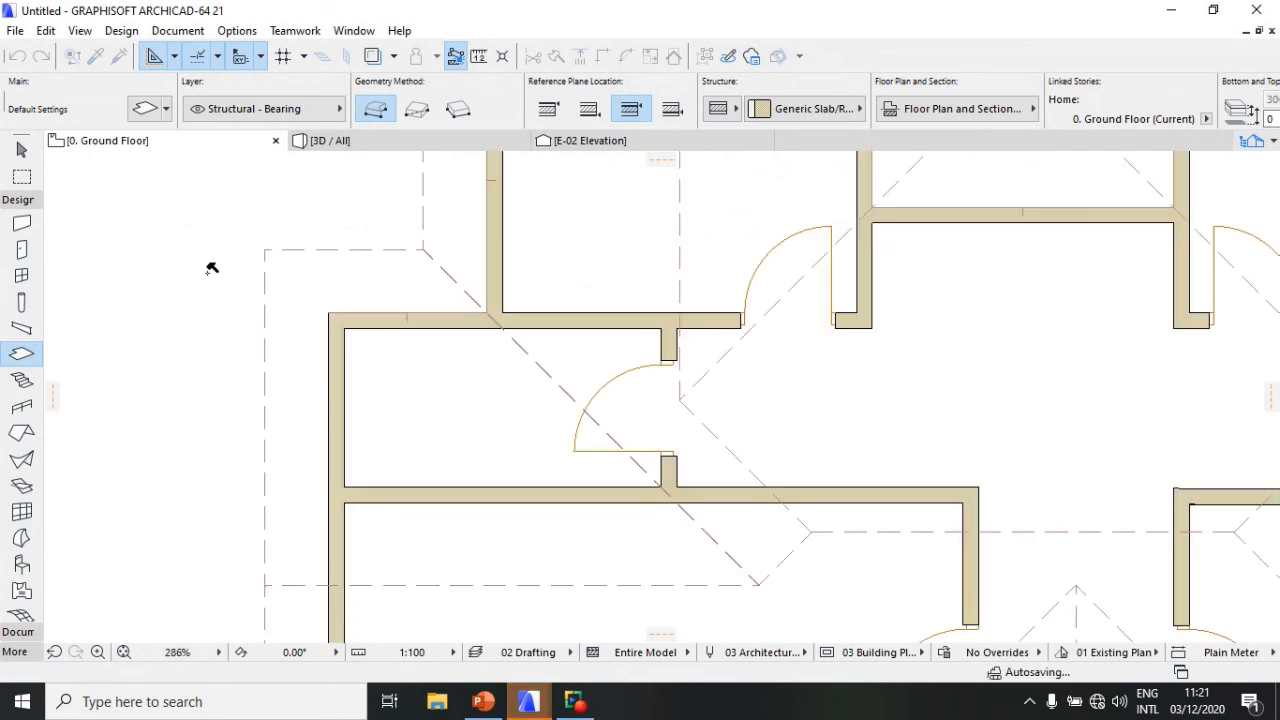
# Step: Select the new slab and offset all its edges outward to line up with the roof overhang
pyautogui.click(22, 150)
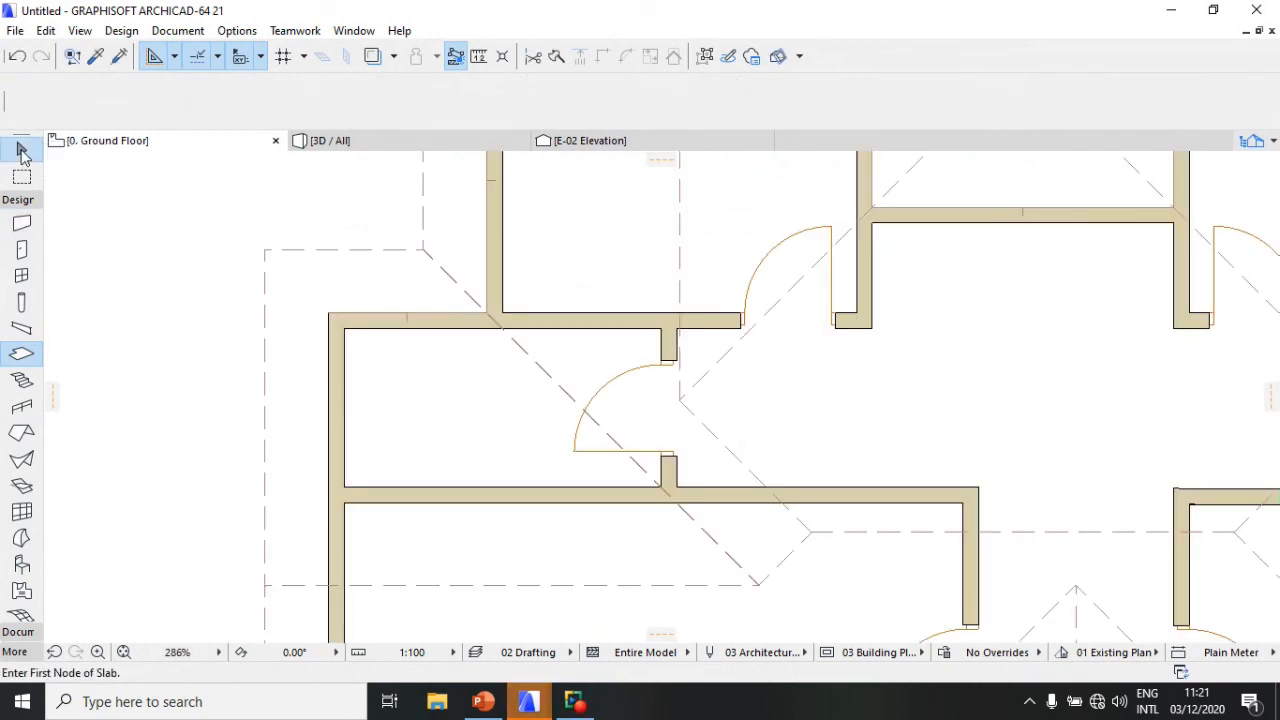
pyautogui.click(365, 406)
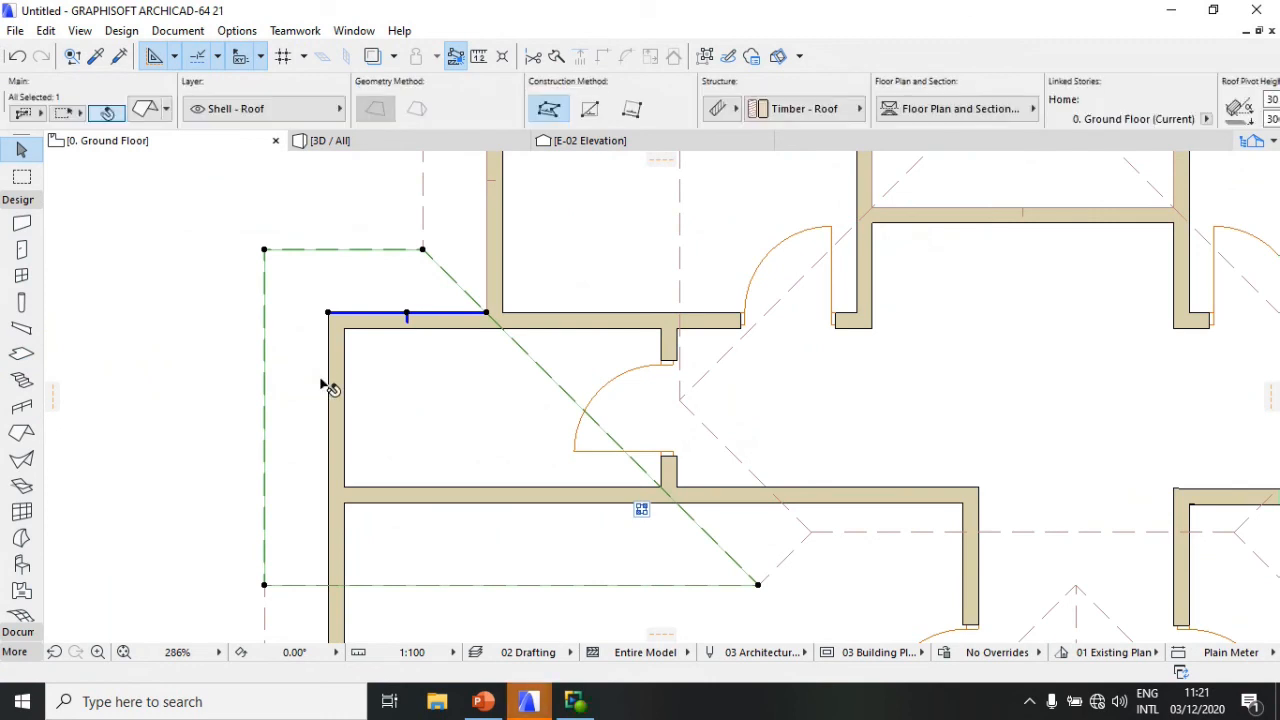
pyautogui.press('Escape')
pyautogui.scroll(-5, 463, 302)
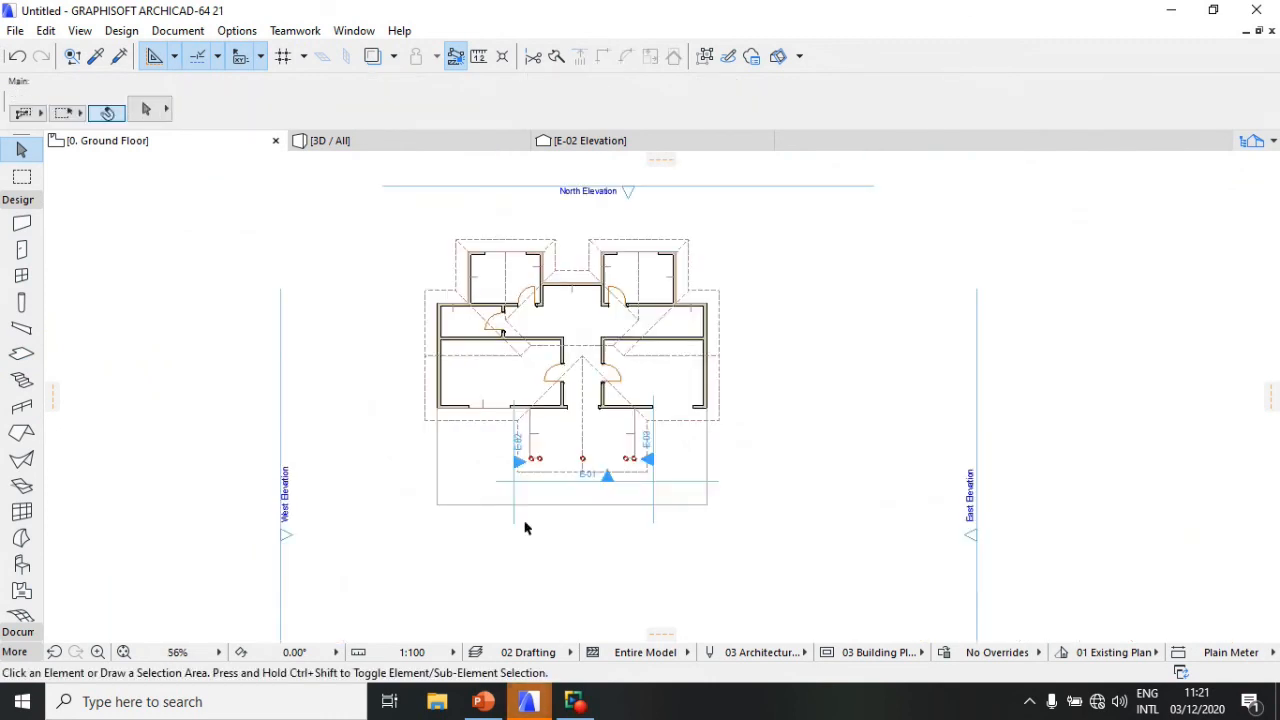
pyautogui.click(467, 481)
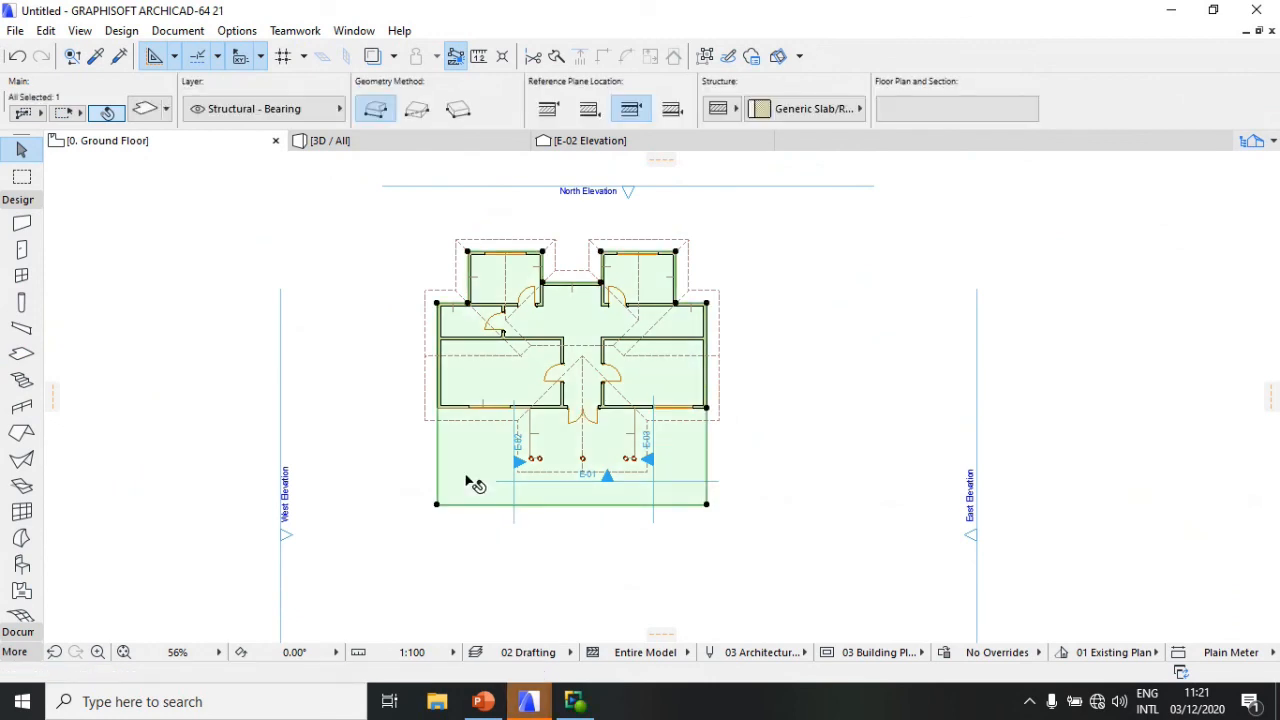
pyautogui.scroll(2, 466, 481)
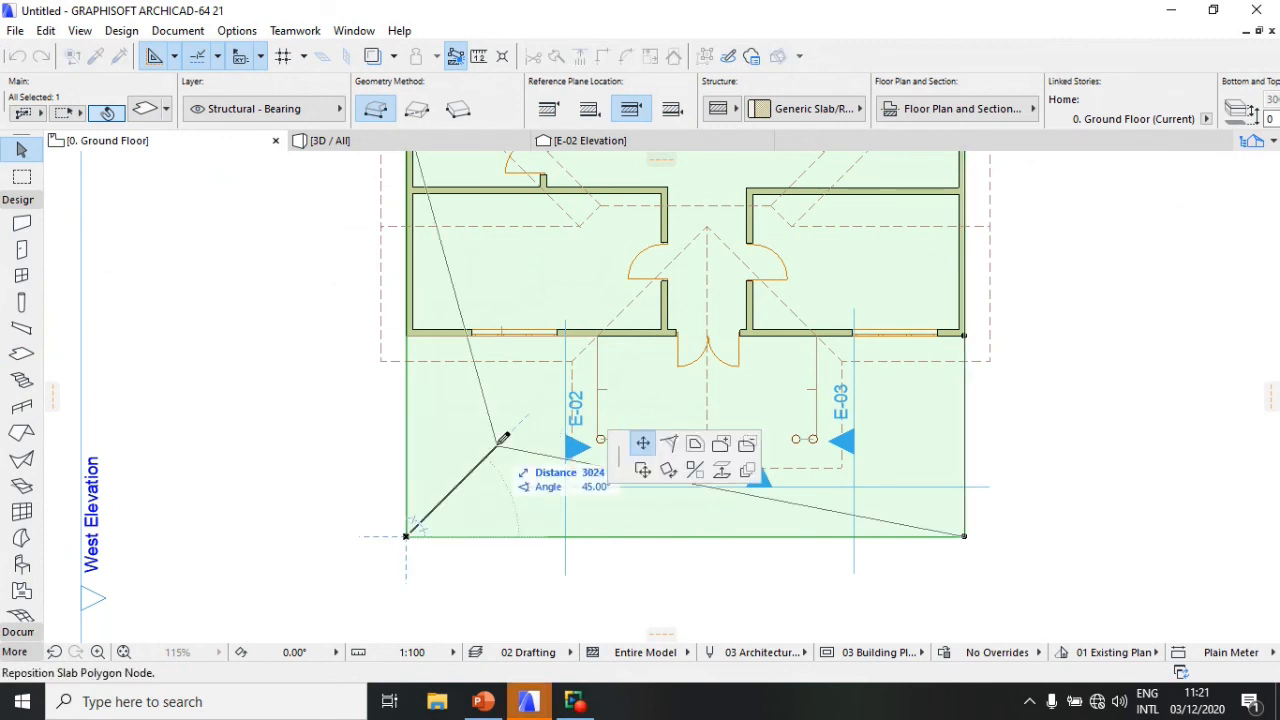
pyautogui.click(695, 443)
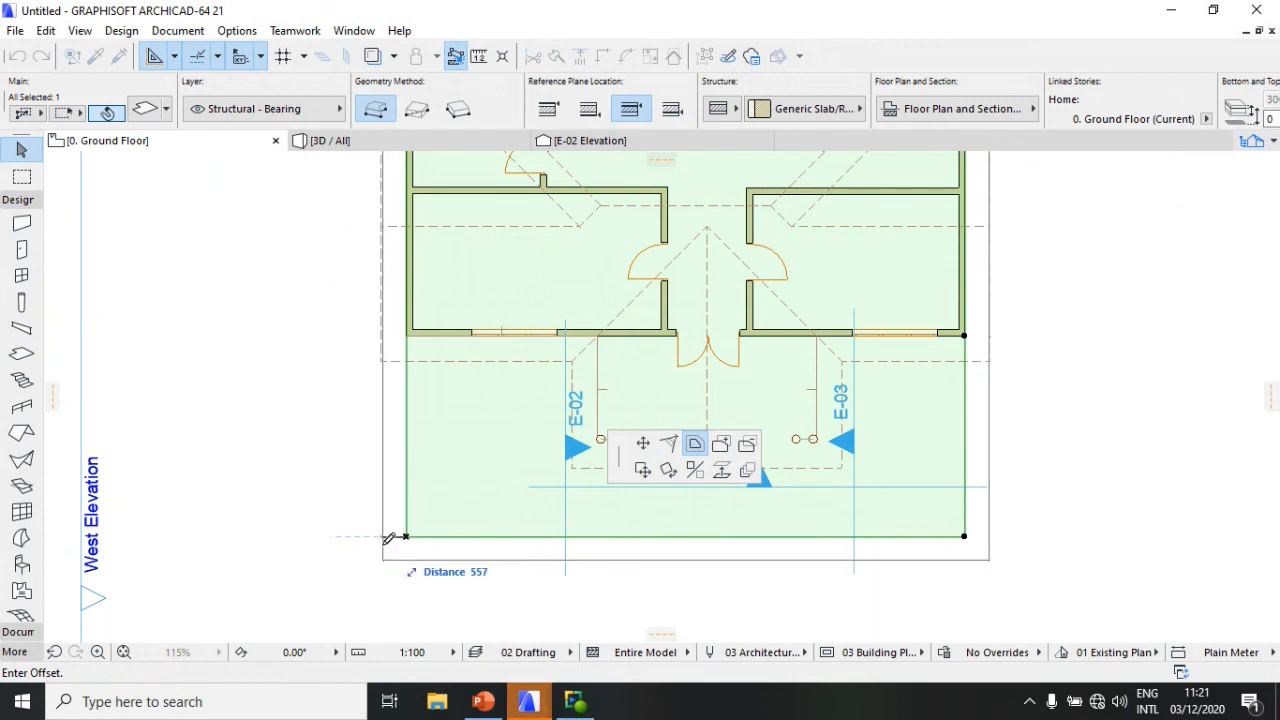
pyautogui.click(381, 550)
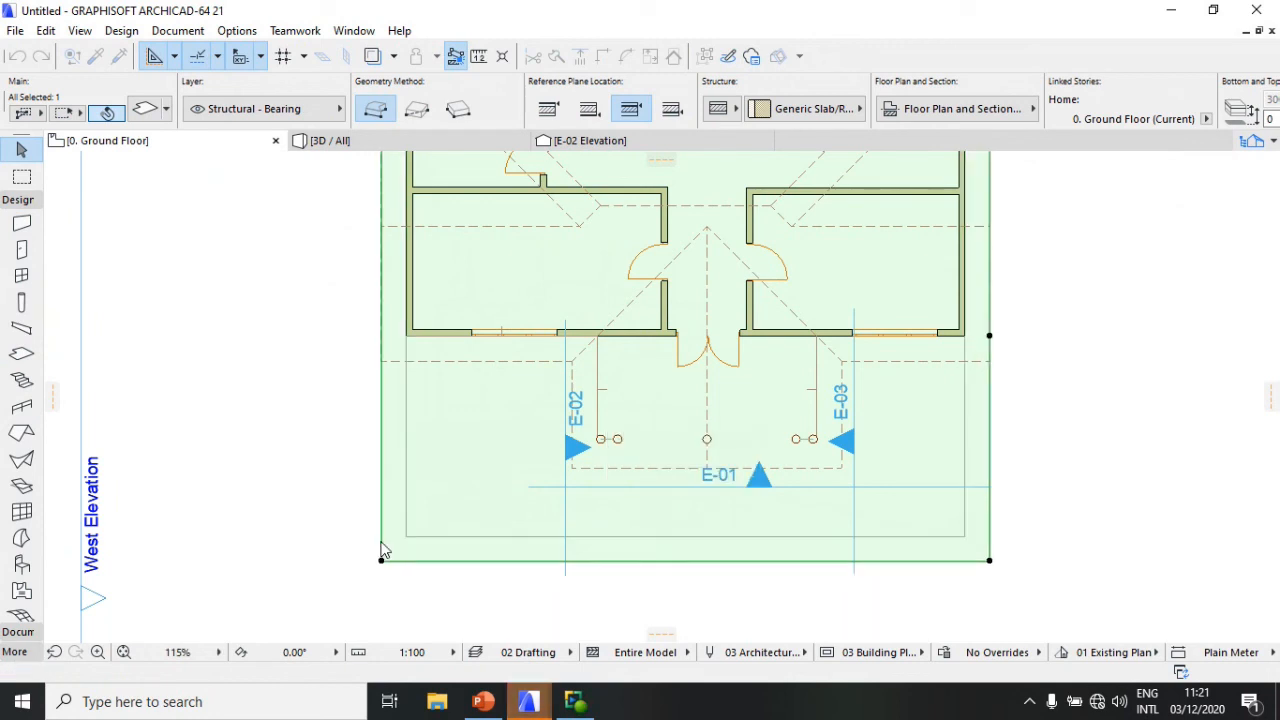
pyautogui.scroll(-3, 381, 550)
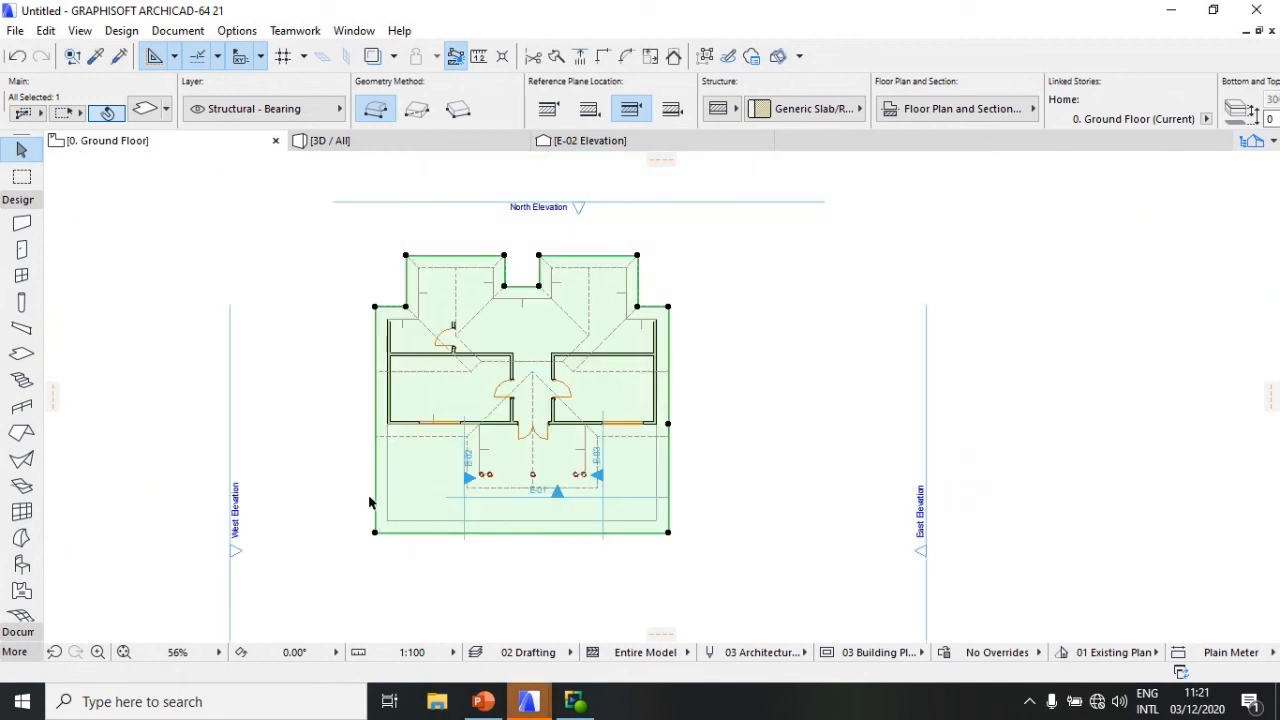
# Step: Orbit the 3D view to examine the enlarged slab under the house and porch from the front
pyautogui.click(348, 143)
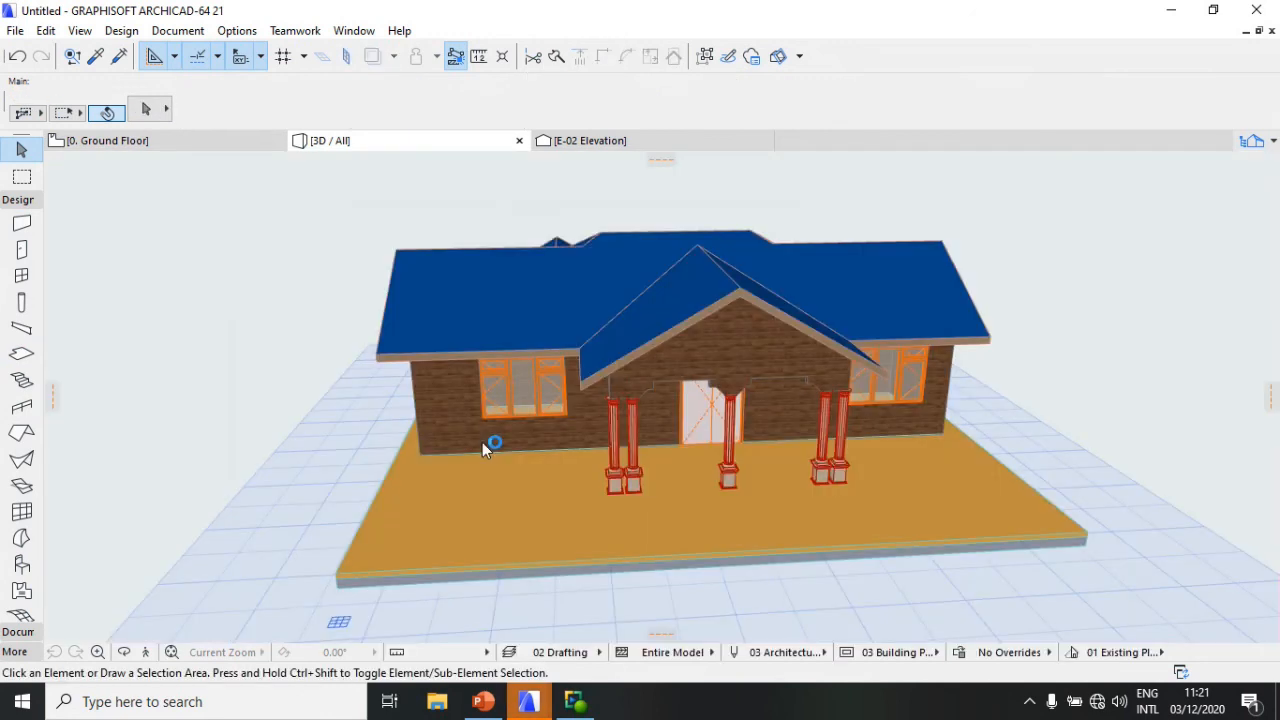
pyautogui.click(124, 652)
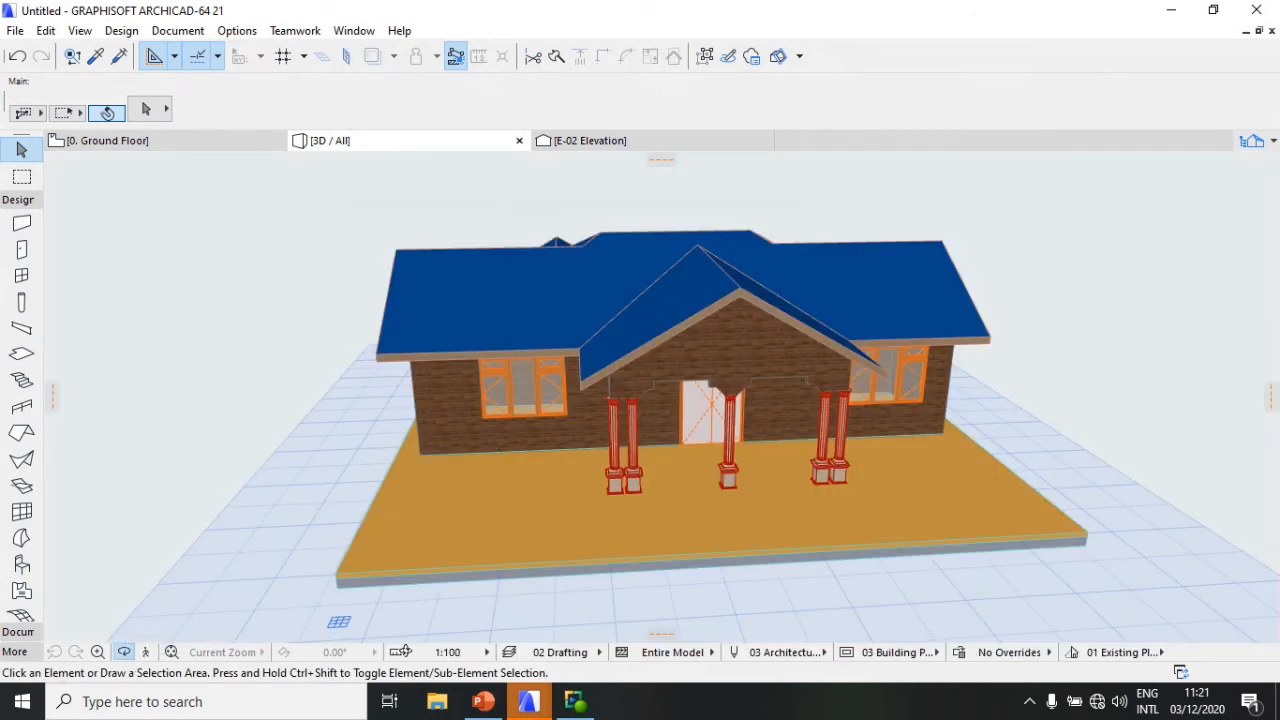
pyautogui.moveTo(402, 651); pyautogui.dragTo(534, 431)
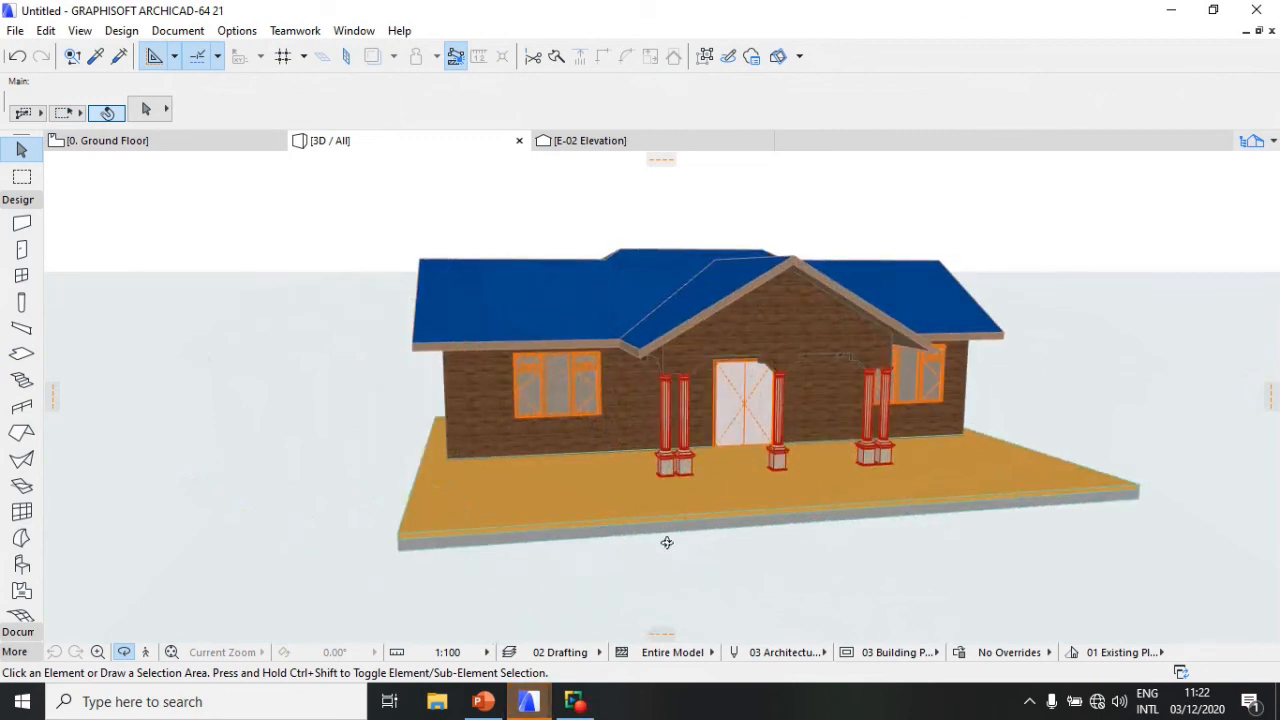
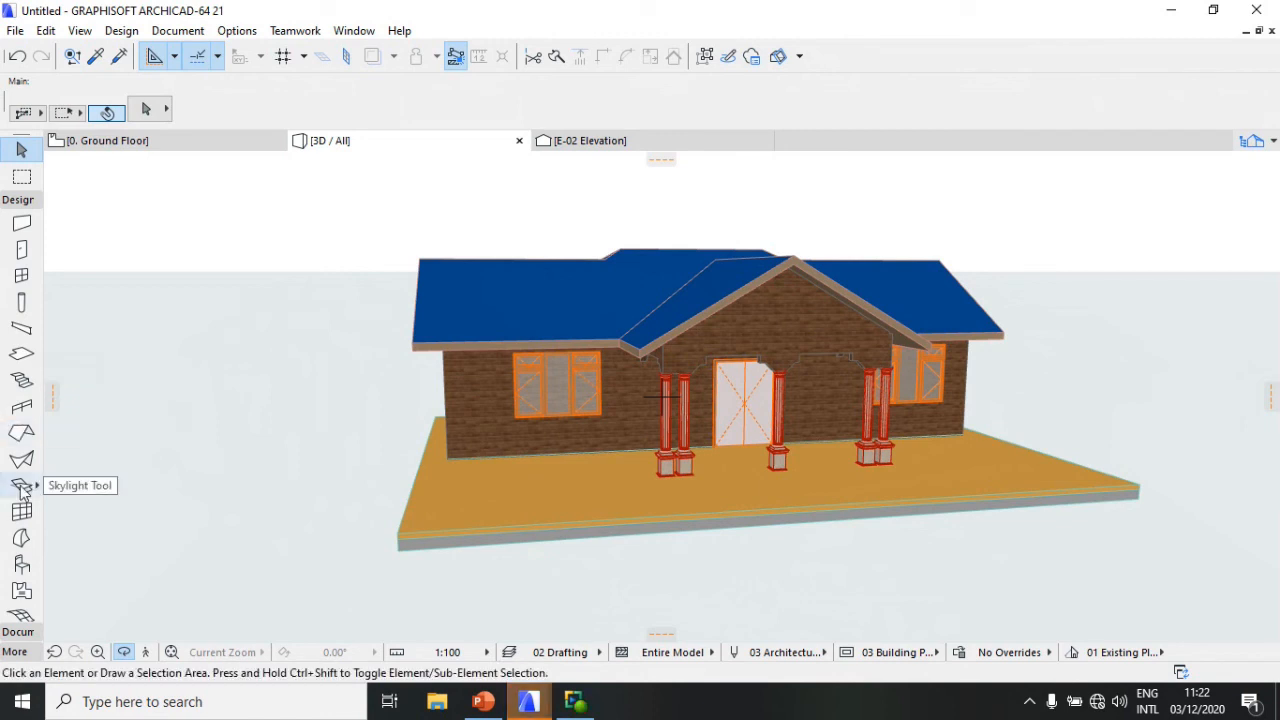
# Step: Open the ground floor slab's settings, switch it to a basic structure and set its thickness to 450 mm
pyautogui.click(22, 356)
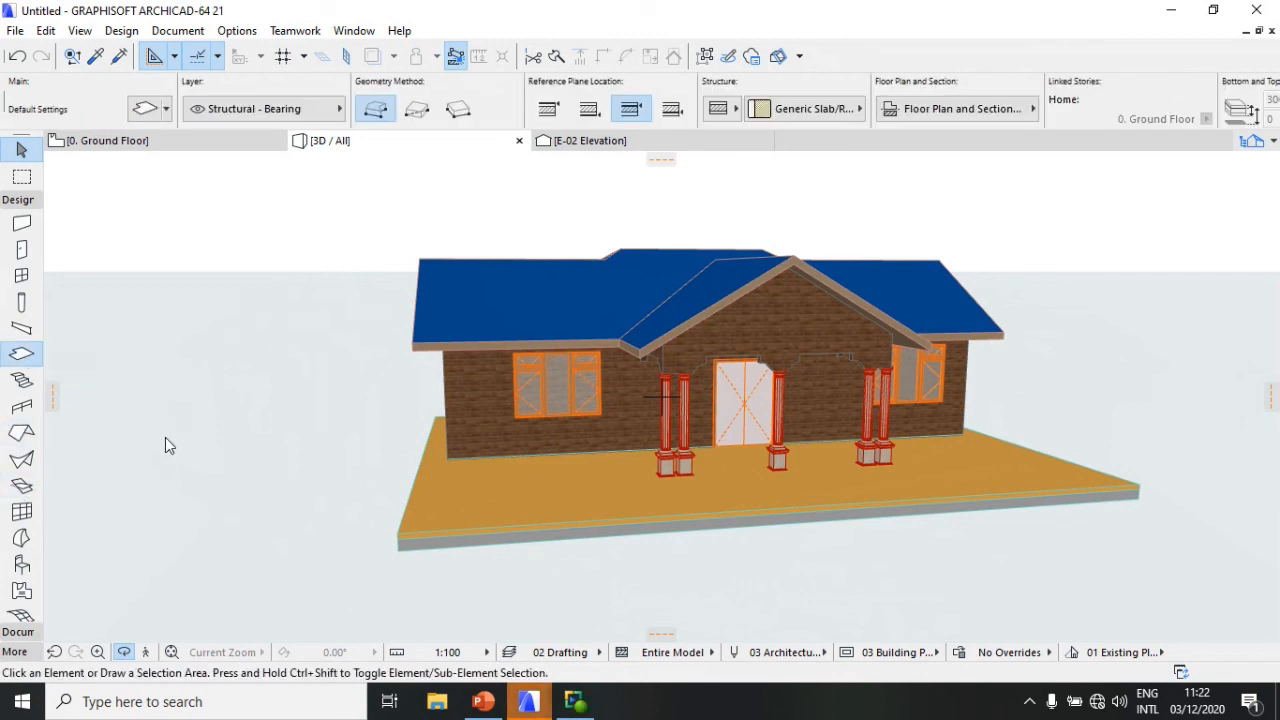
pyautogui.click(19, 152)
pyautogui.click(677, 545)
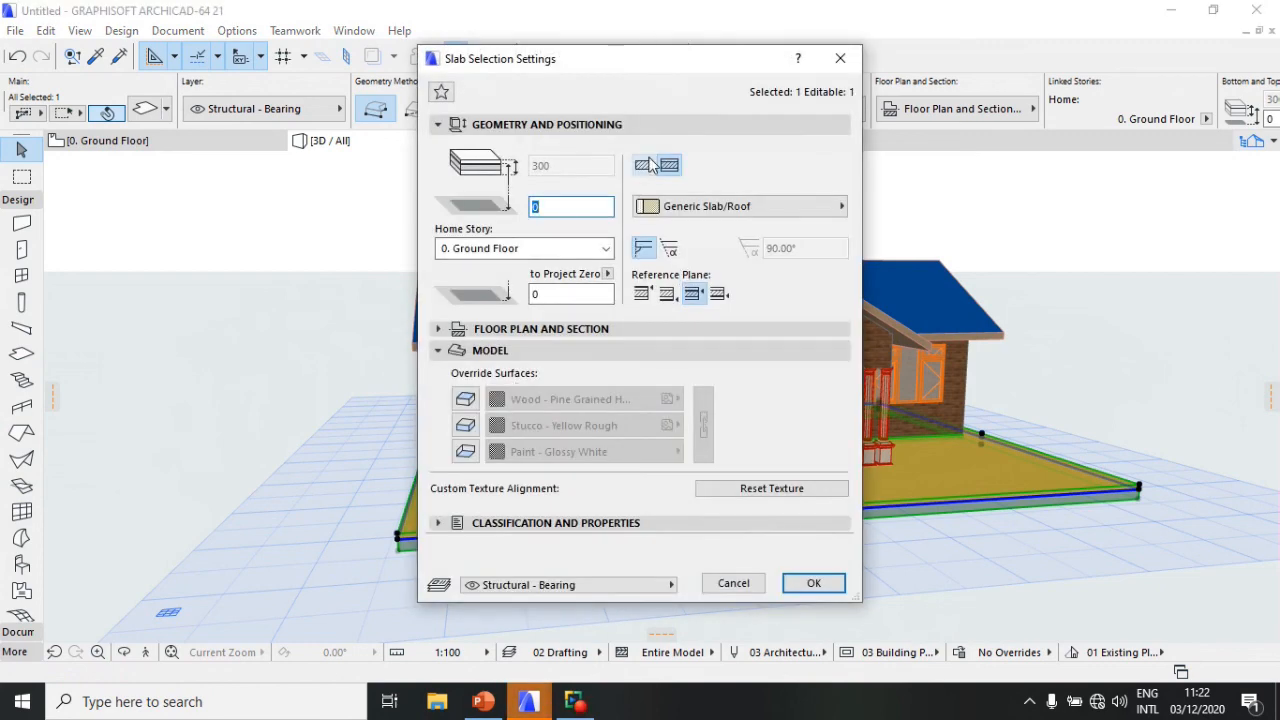
pyautogui.click(645, 165)
pyautogui.write('450')
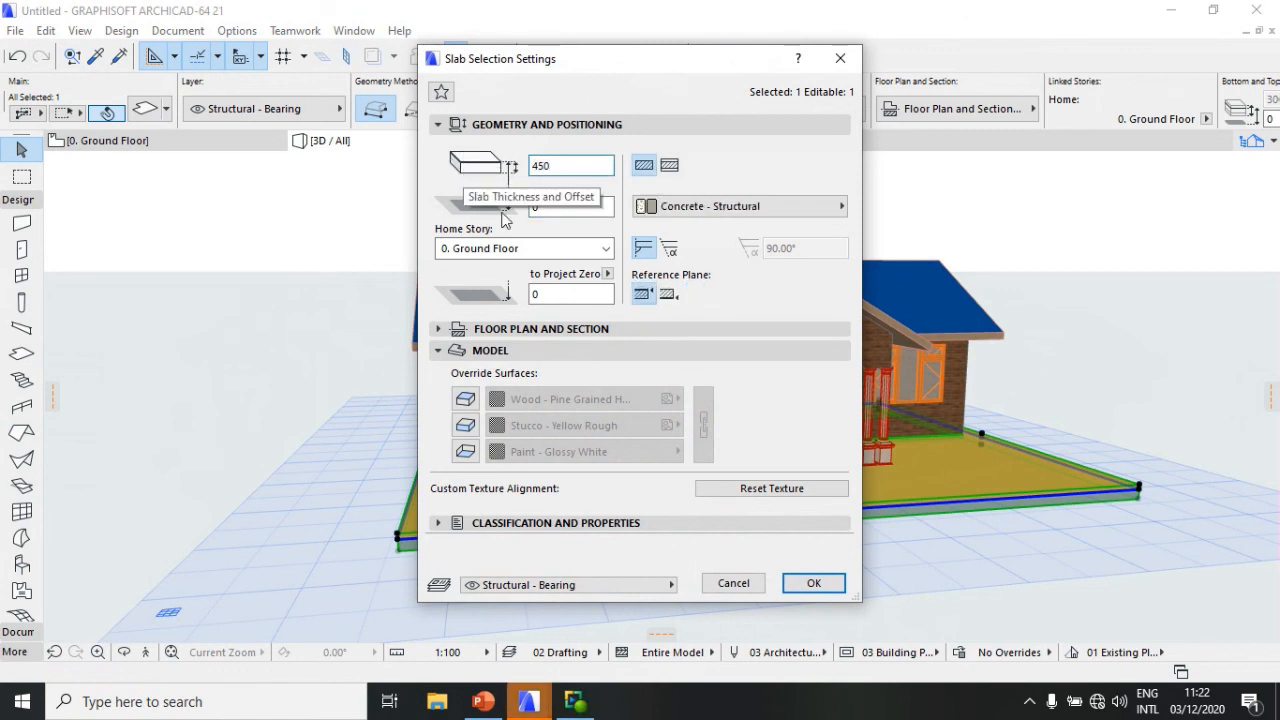
# Step: Override the slab's surfaces with Stone - Marble Black on top, Paint - Ivory Black on the edges and Paint - Glossy White underneath
pyautogui.click(473, 408)
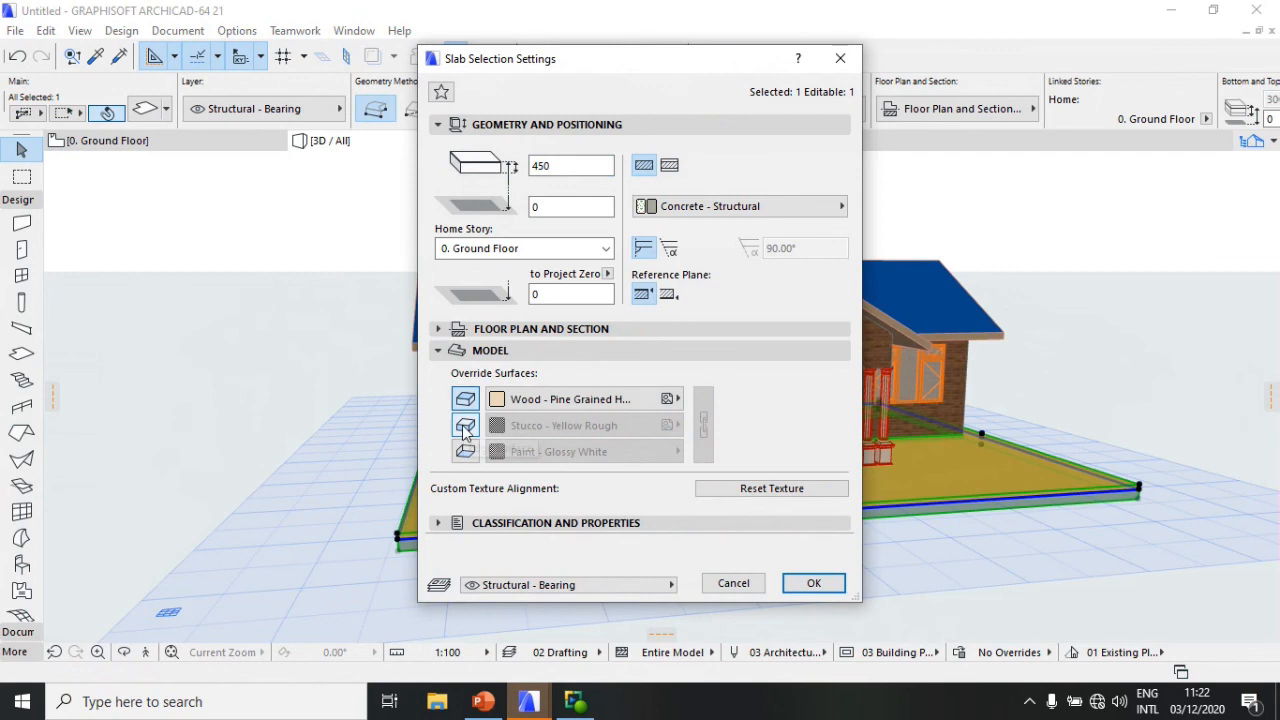
pyautogui.click(466, 425)
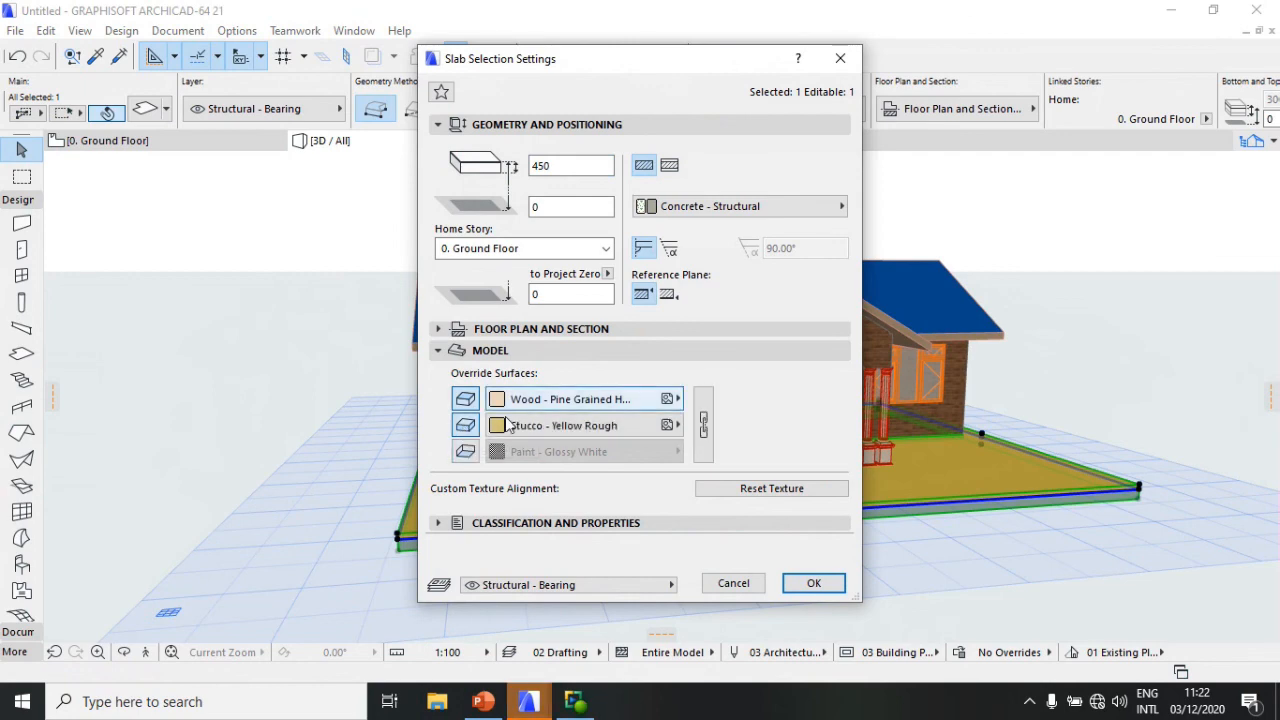
pyautogui.click(465, 451)
pyautogui.click(550, 400)
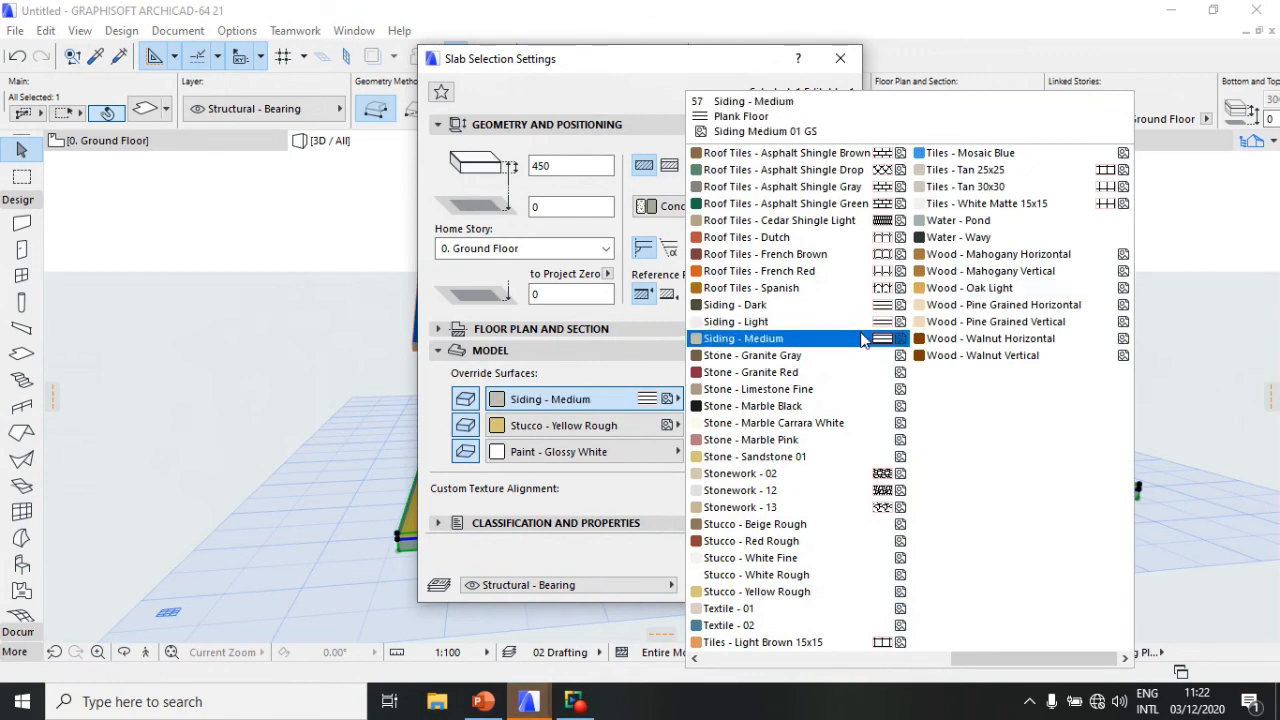
pyautogui.click(826, 408)
pyautogui.click(600, 425)
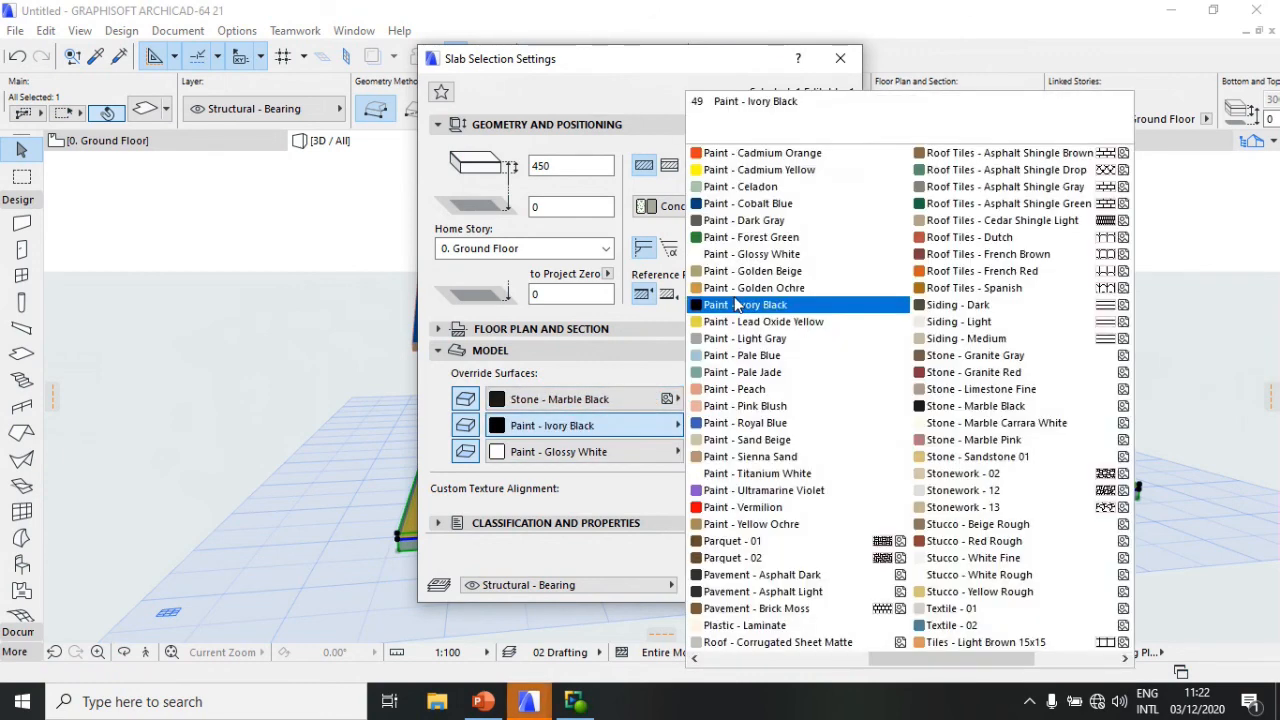
pyautogui.click(736, 305)
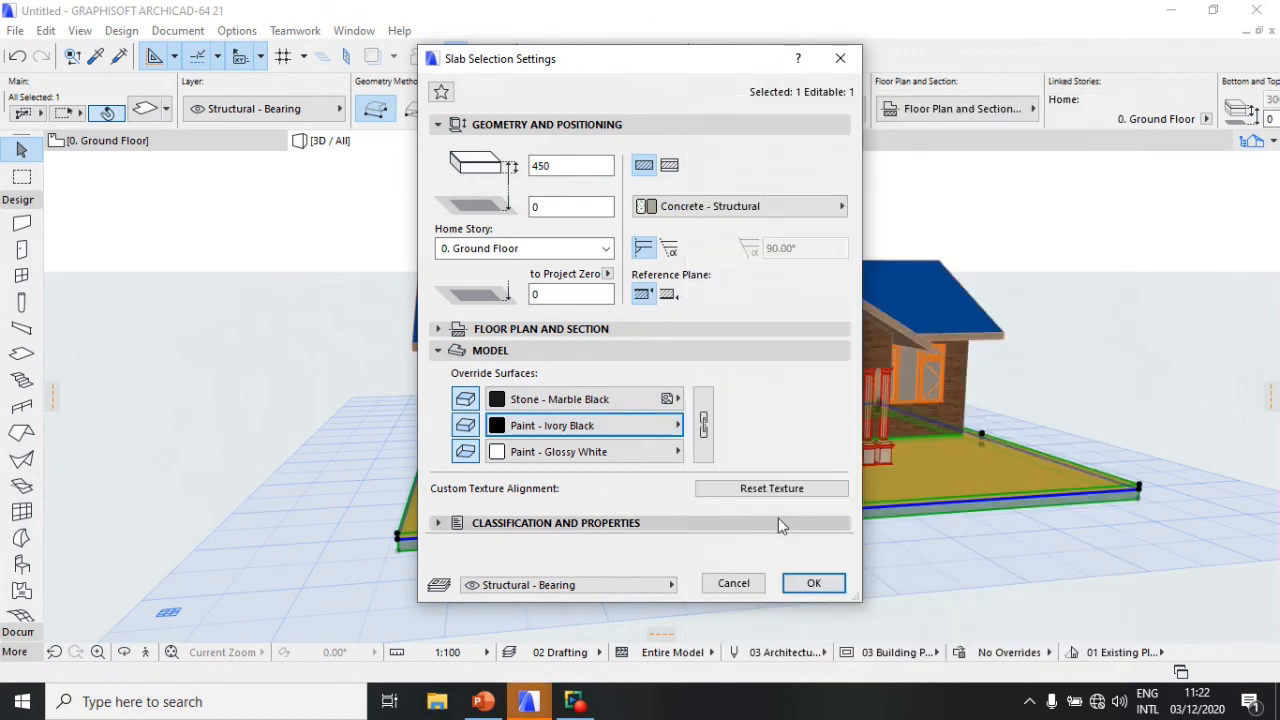
pyautogui.click(814, 584)
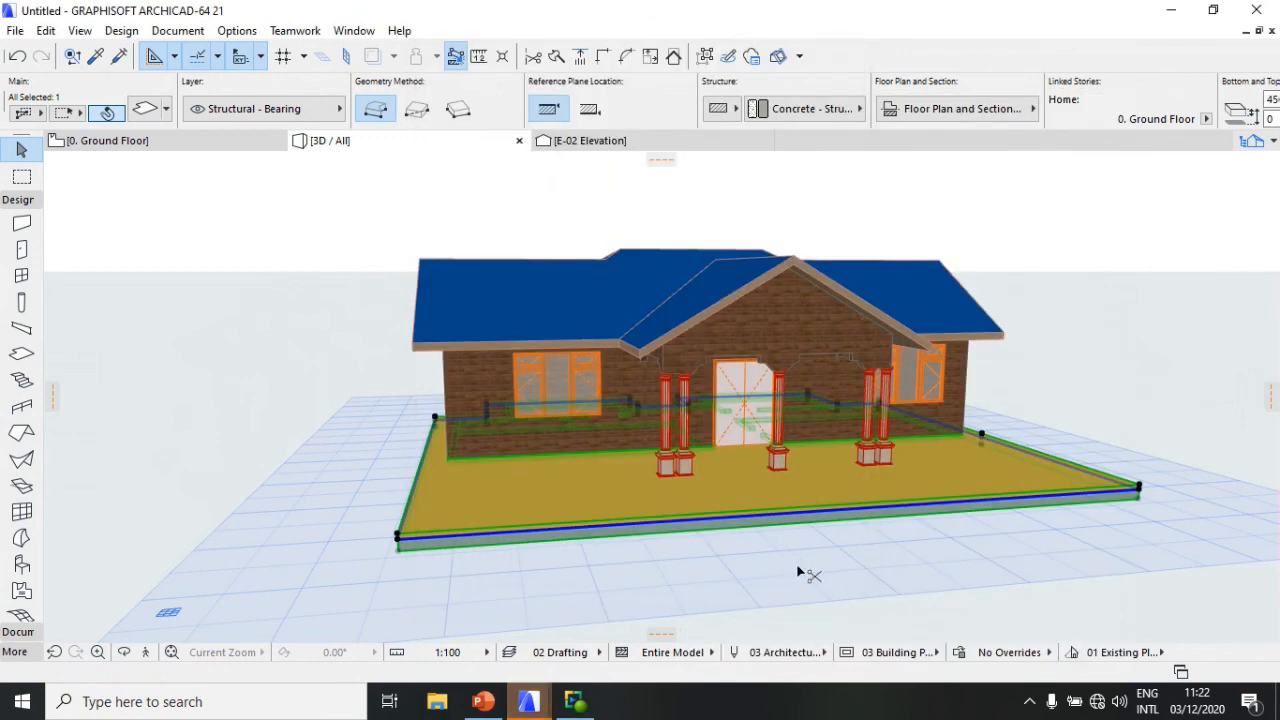
pyautogui.click(792, 562)
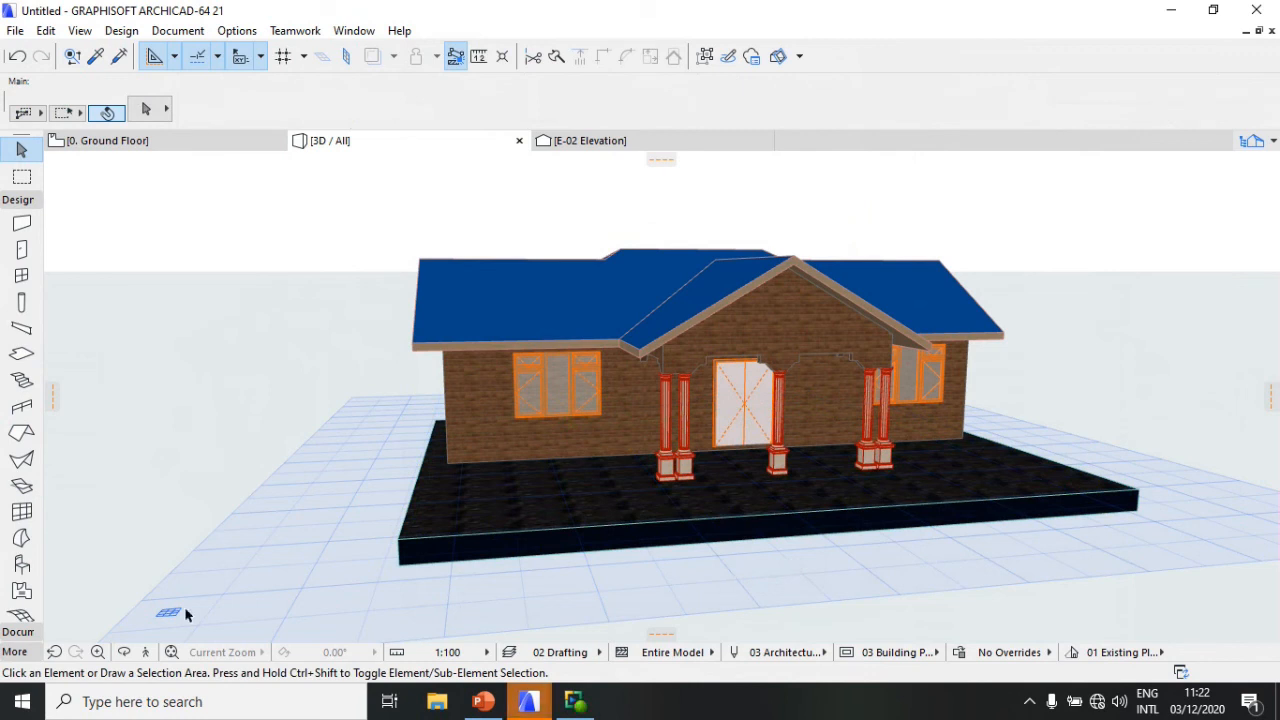
# Step: Orbit the 3D view to examine the thickened black slab from the side and from the front porch
pyautogui.click(124, 652)
pyautogui.moveTo(355, 553); pyautogui.dragTo(406, 424)
pyautogui.moveTo(920, 445); pyautogui.dragTo(1106, 537)
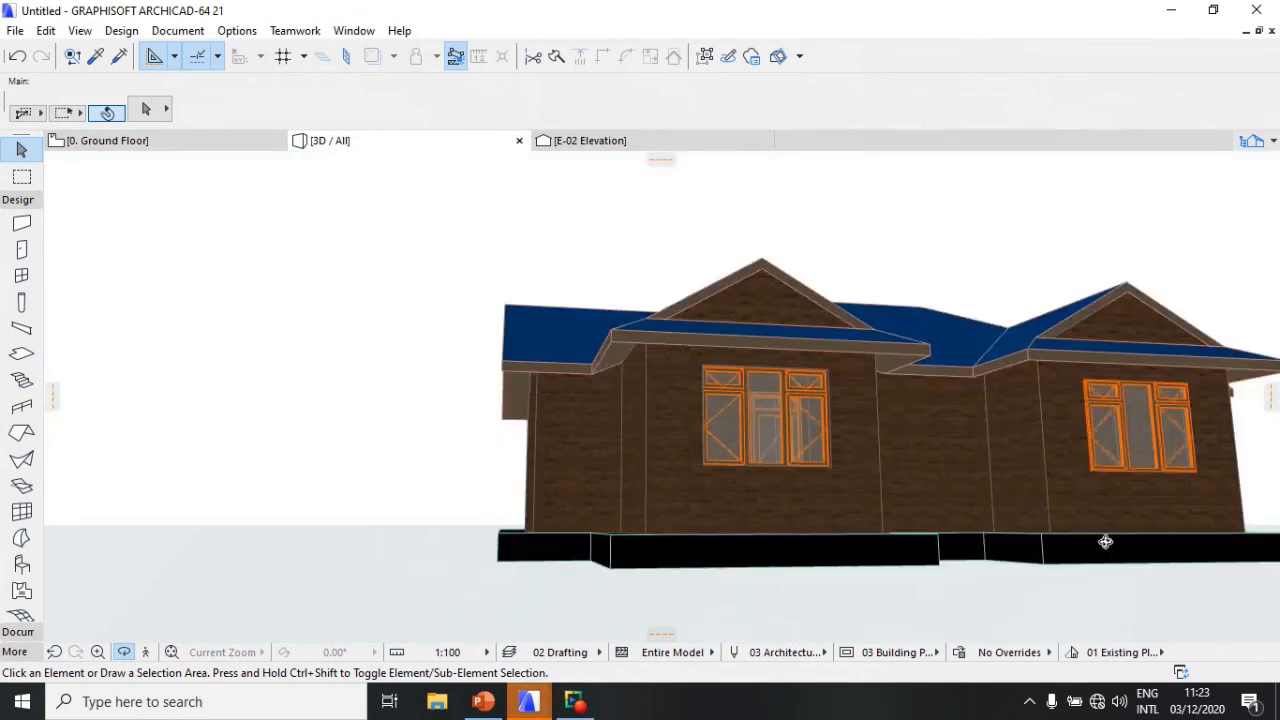
pyautogui.moveTo(757, 523); pyautogui.dragTo(526, 469)
pyautogui.scroll(-2, 930, 420)
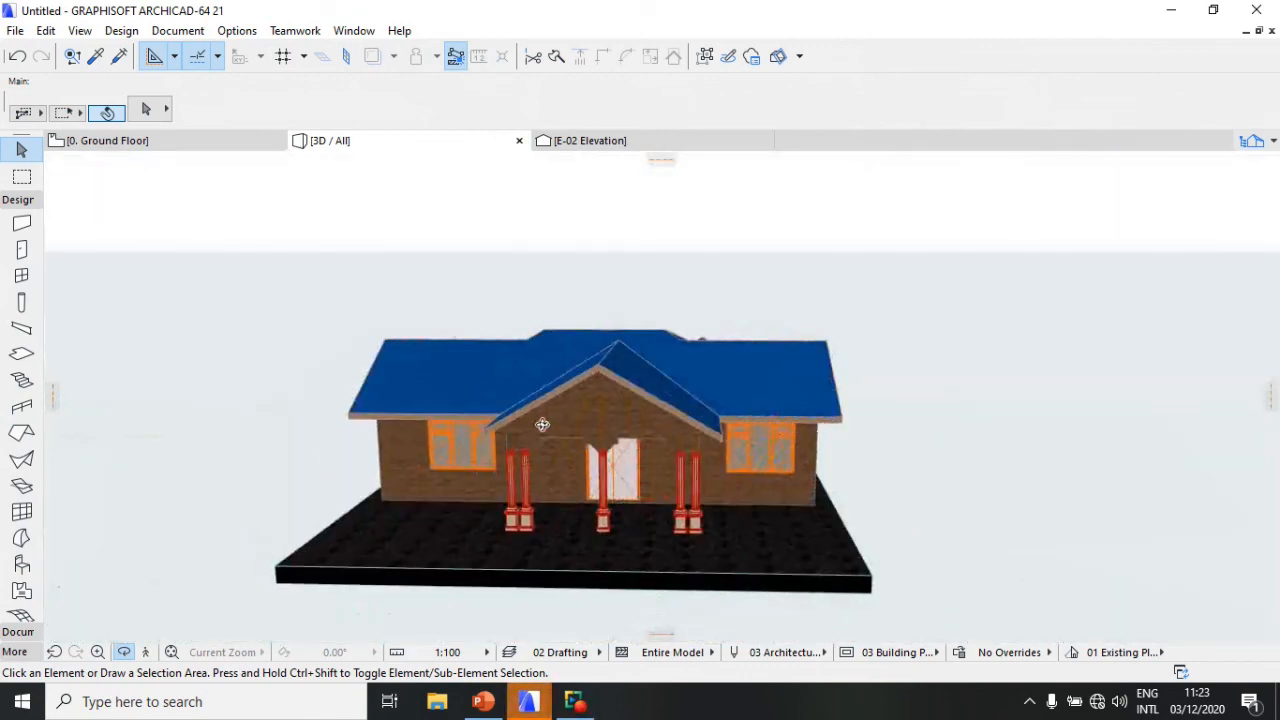
pyautogui.scroll(2, 551, 423)
pyautogui.scroll(-2, 551, 423)
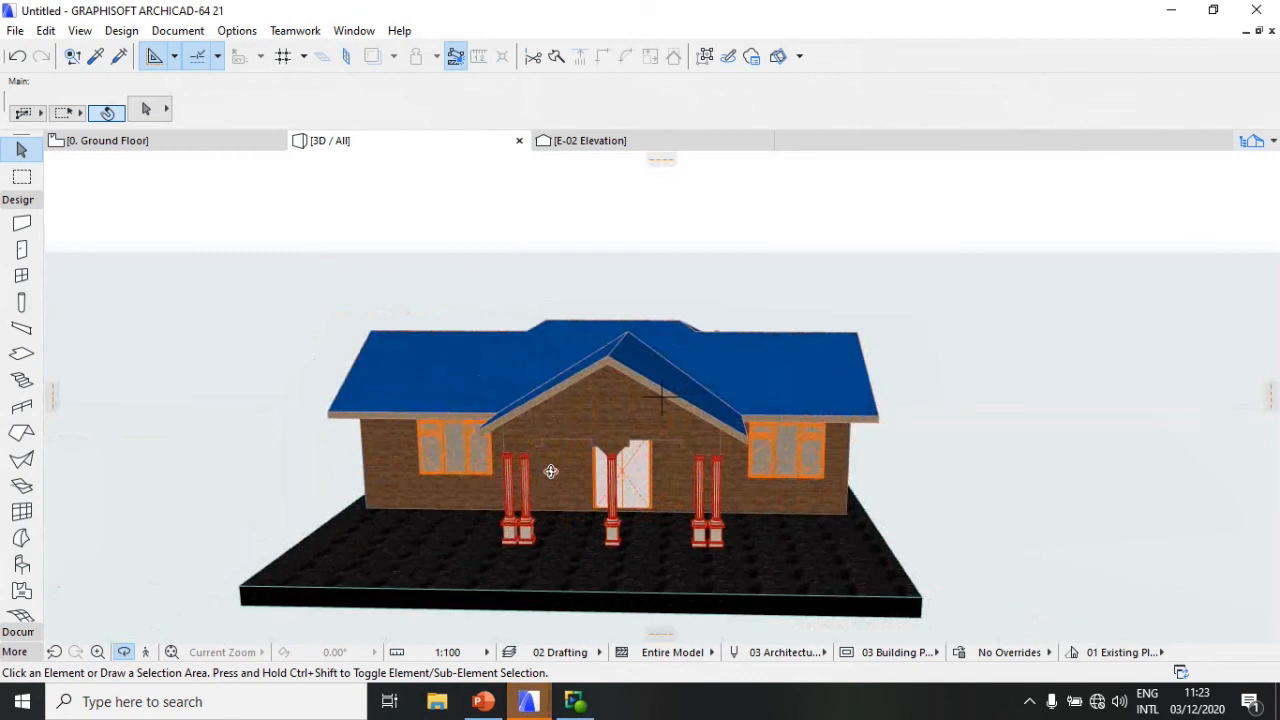
pyautogui.scroll(3, 545, 465)
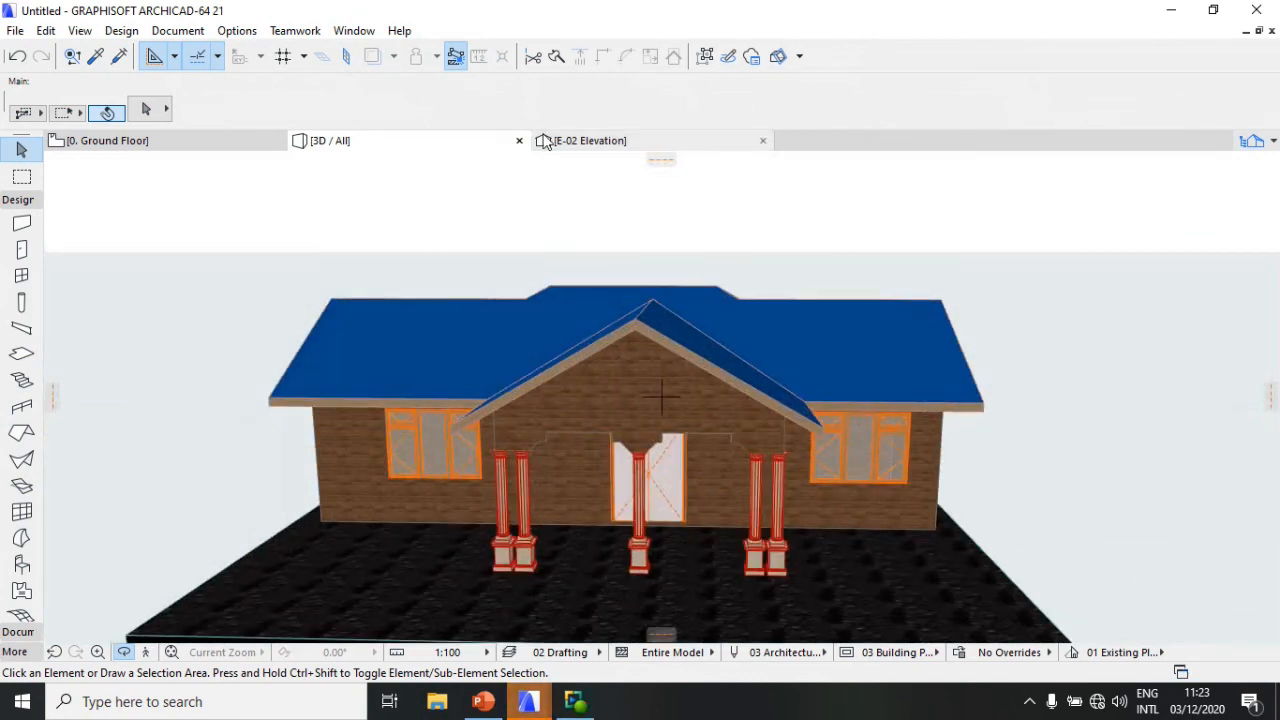
# Step: In the E-02 elevation, move the selected porch column about 37 mm toward the house under the beam
pyautogui.click(582, 140)
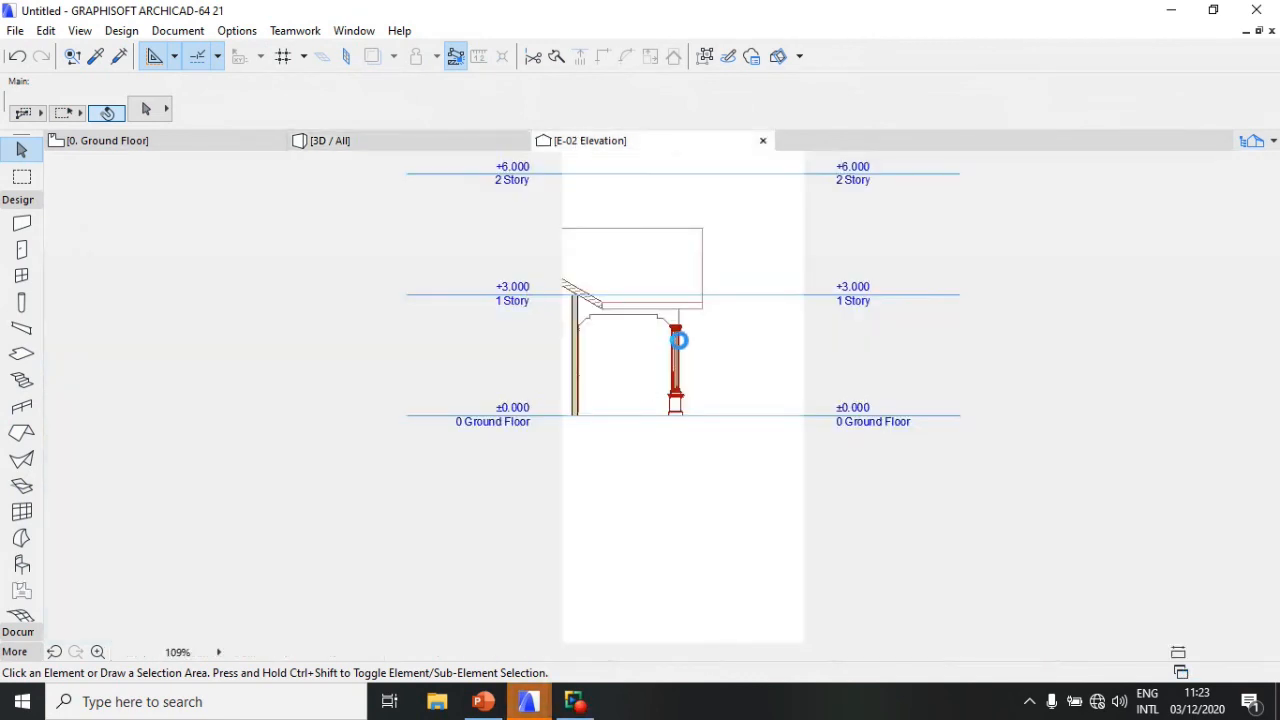
pyautogui.scroll(8, 678, 340)
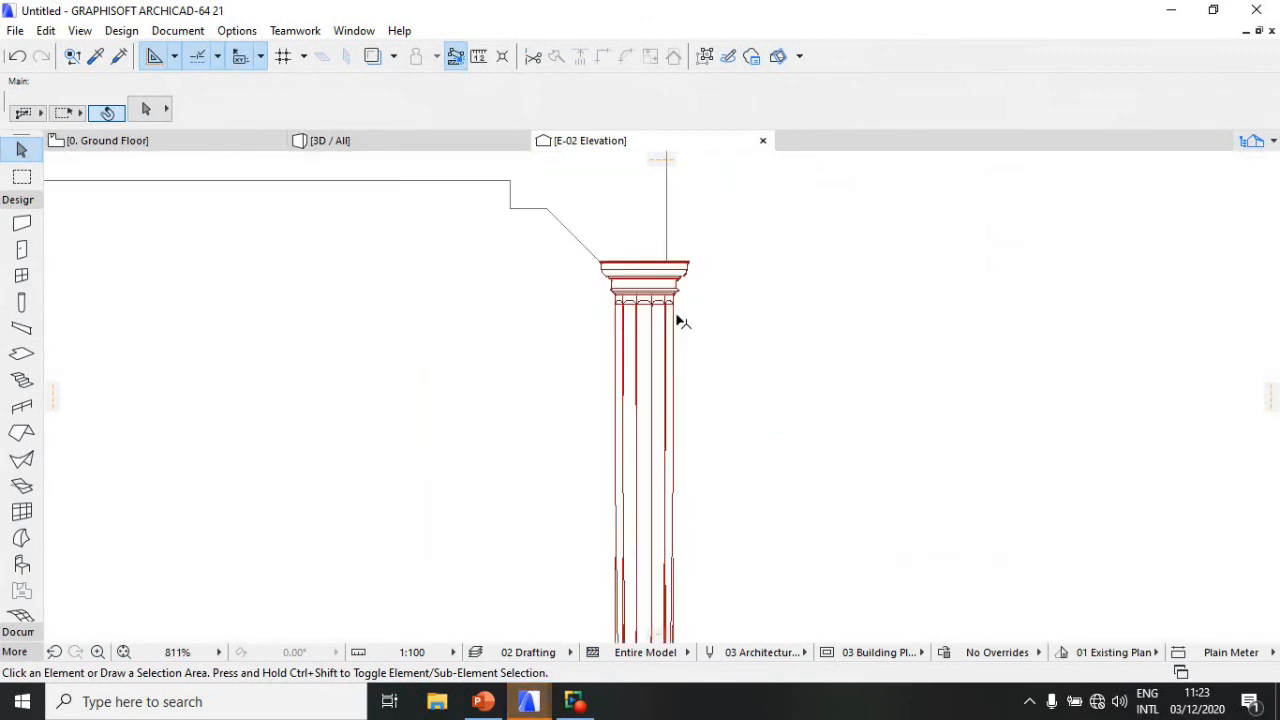
pyautogui.click(614, 266)
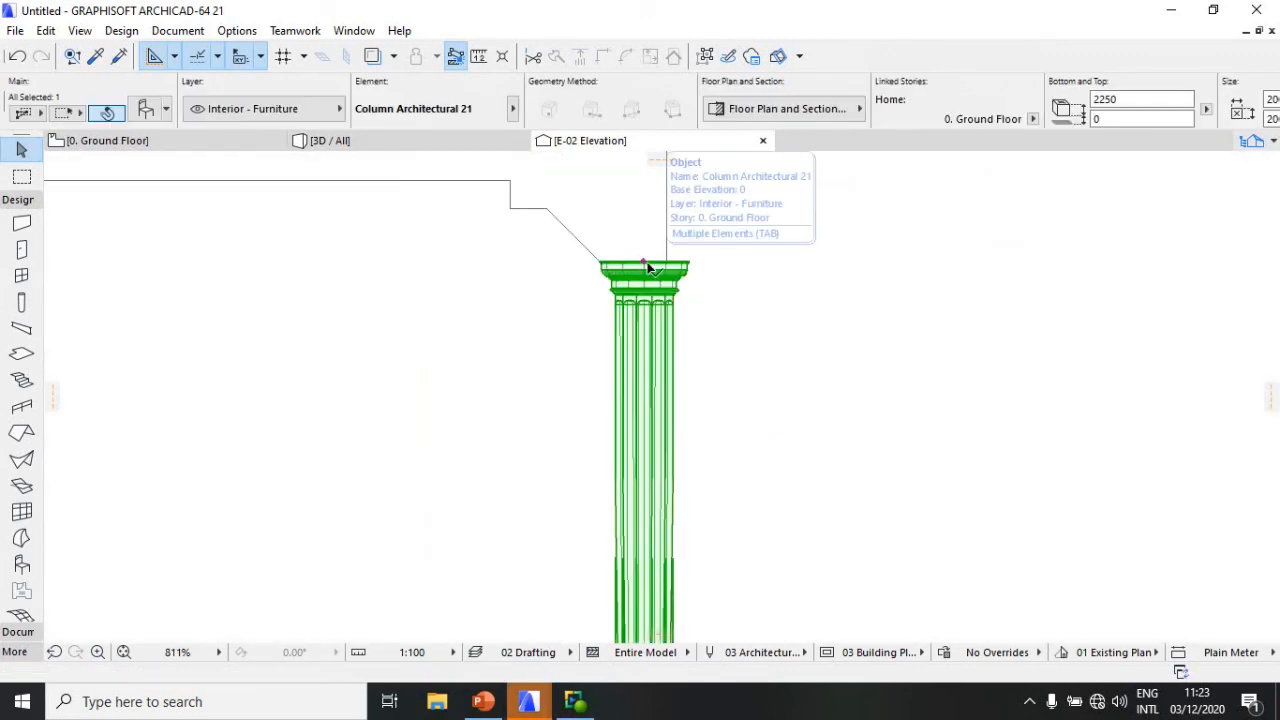
pyautogui.scroll(3, 645, 260)
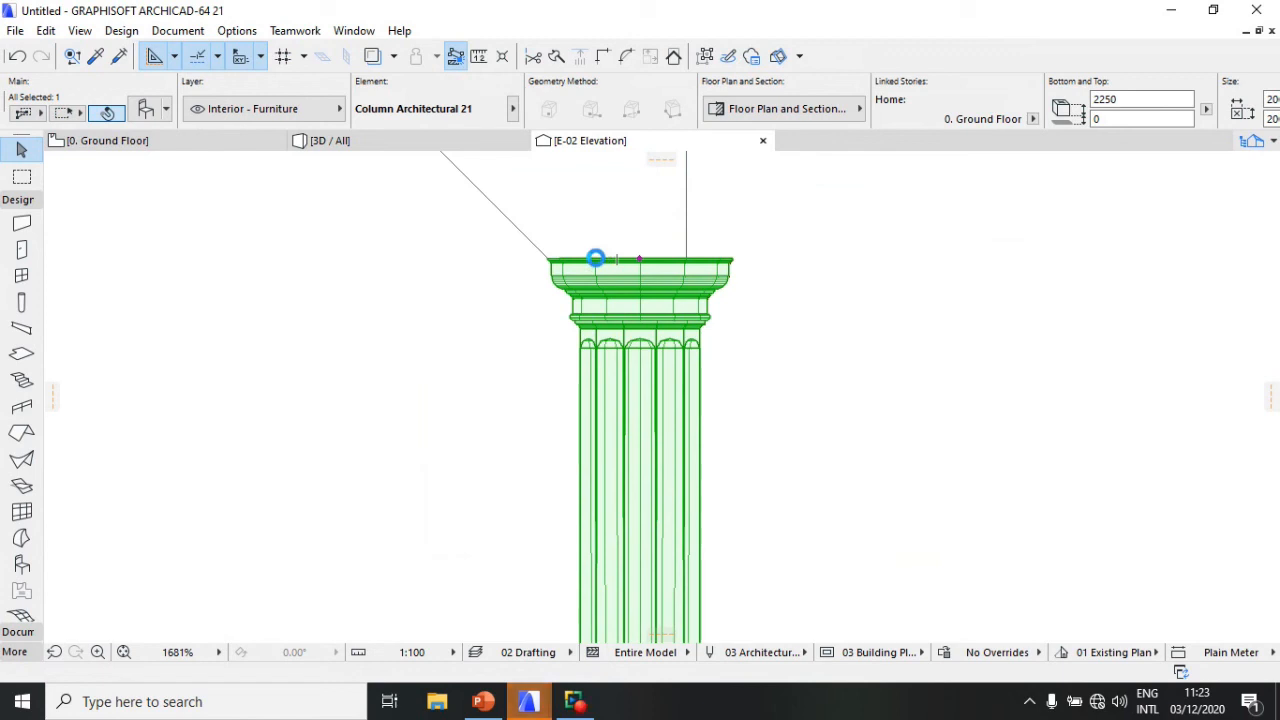
pyautogui.click(595, 258)
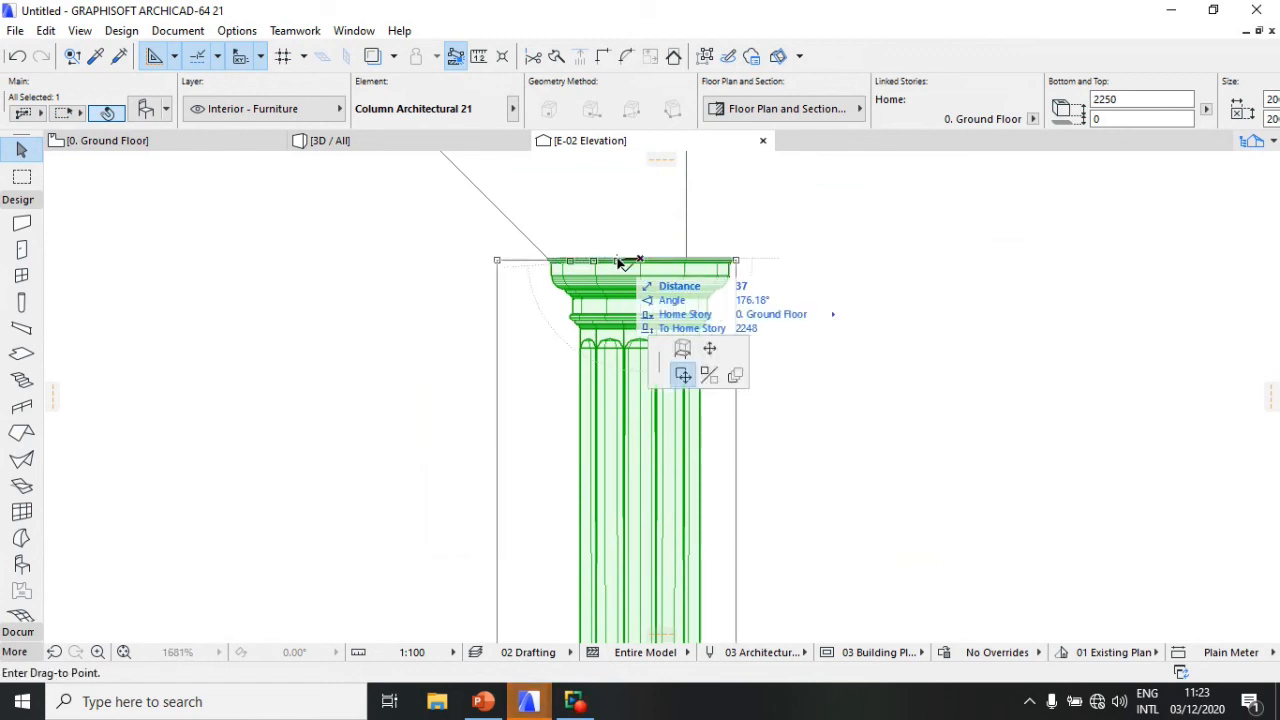
pyautogui.click(618, 259)
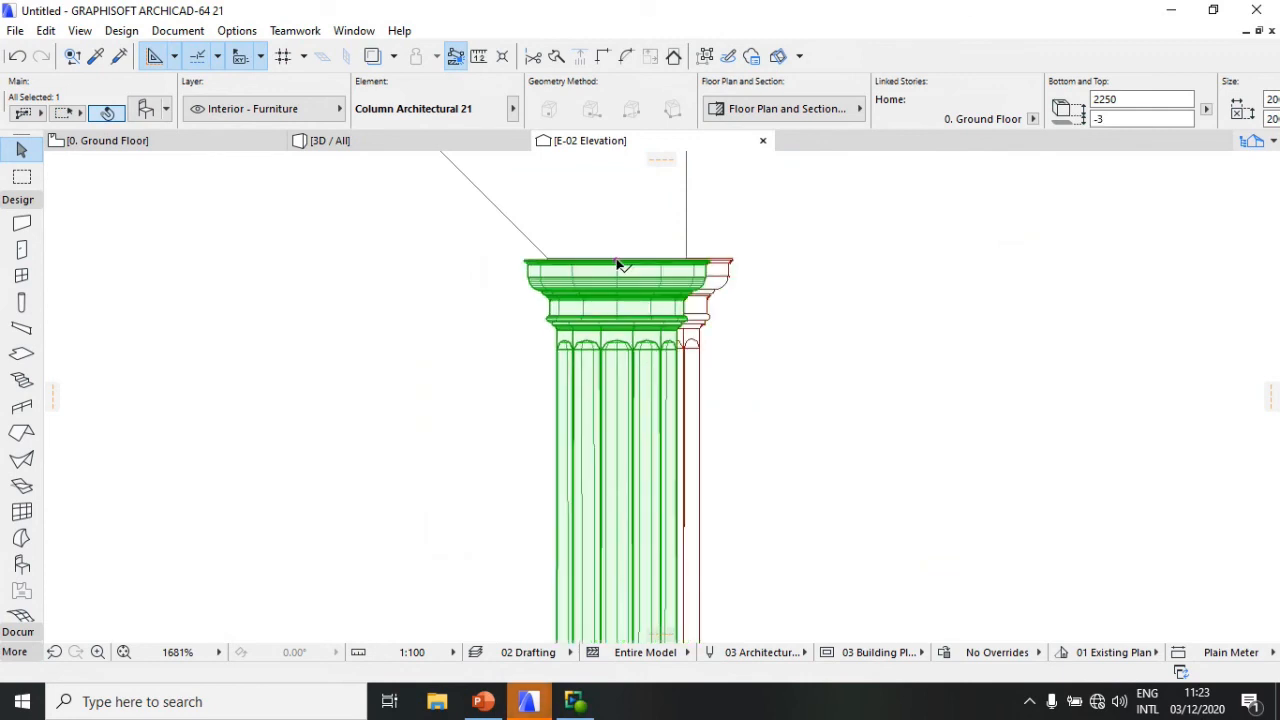
pyautogui.hotkey('ctrl', 'z')
# Step: Move the second porch column 37 mm horizontally toward the house, keeping its top at 2250
pyautogui.scroll(4, 650, 260)
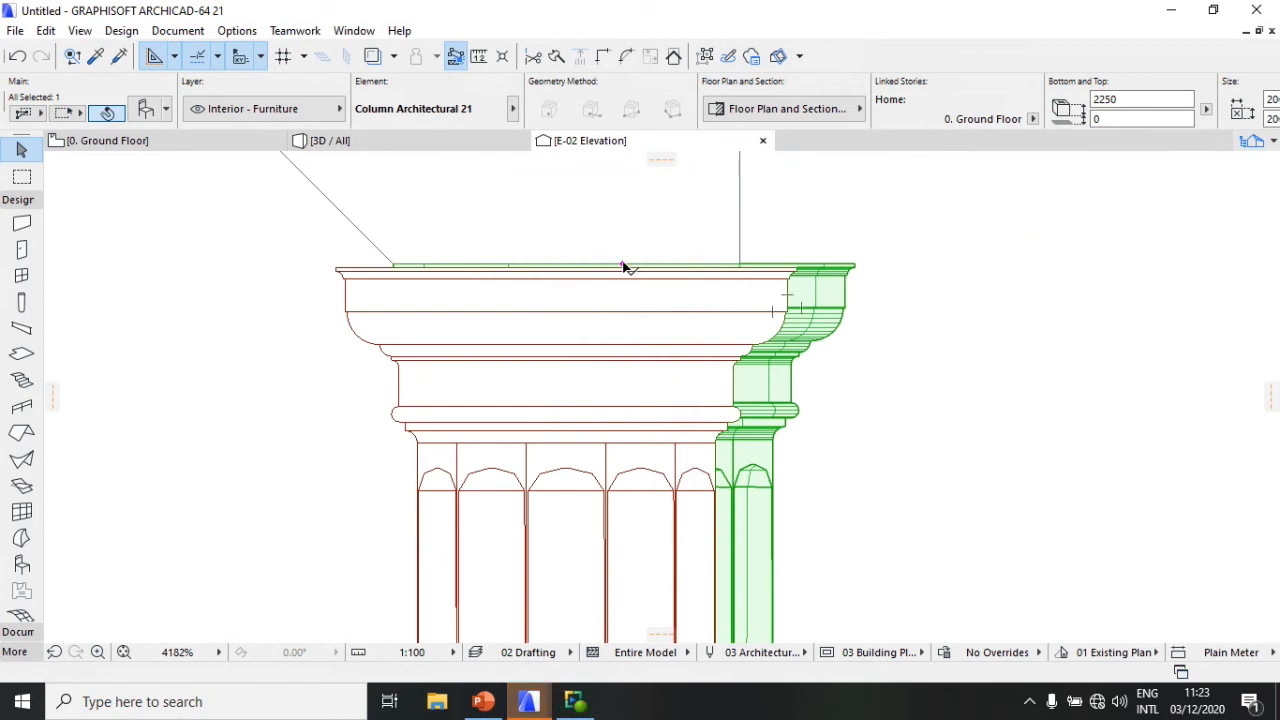
pyautogui.click(623, 266)
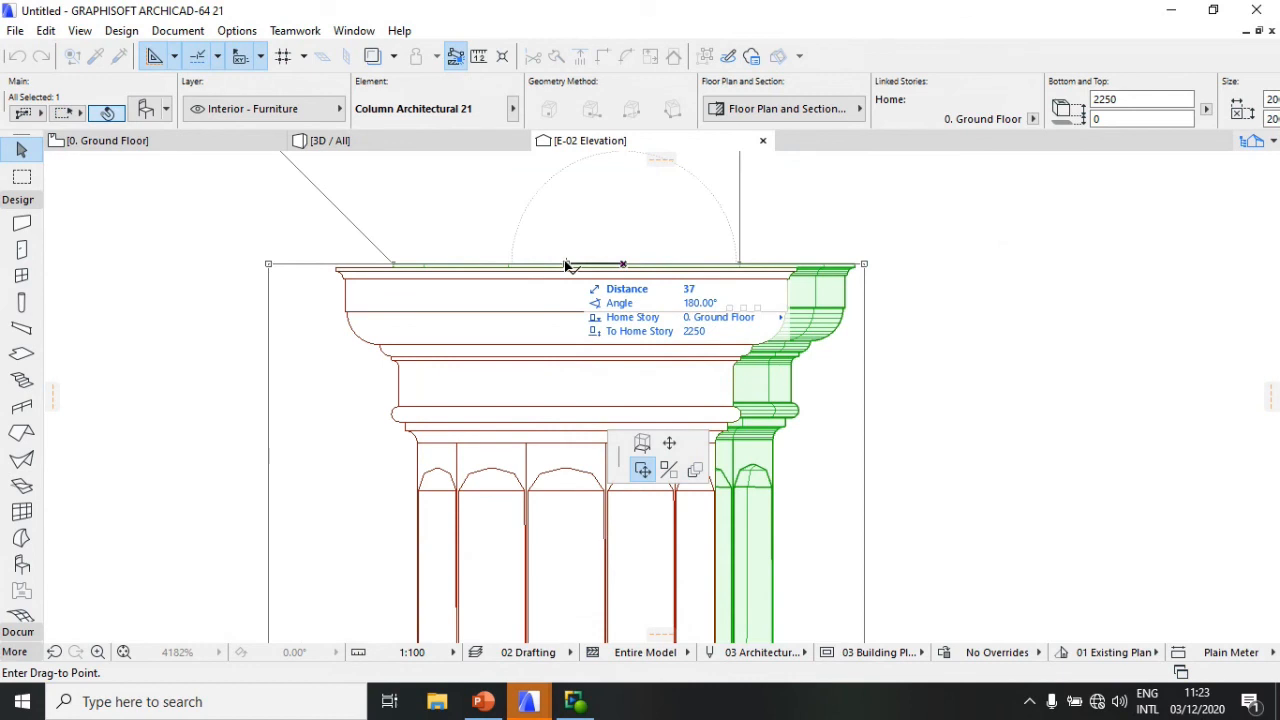
pyautogui.click(566, 266)
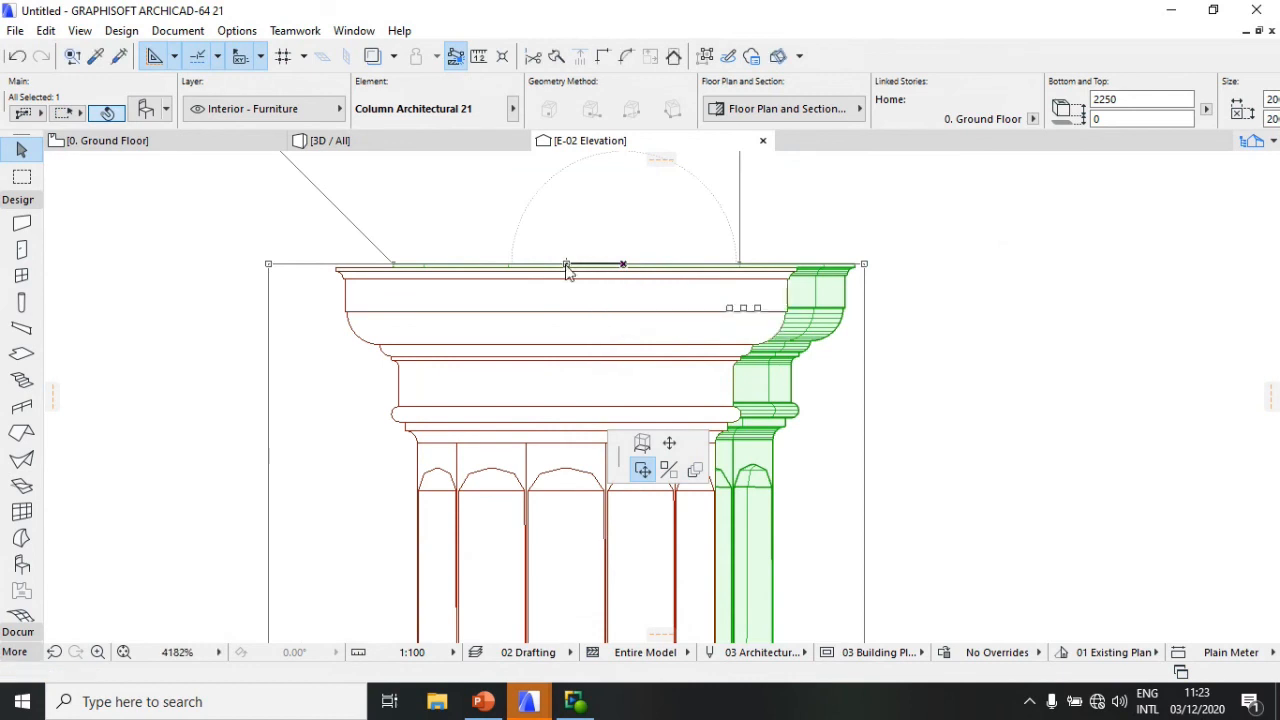
pyautogui.press('Escape')
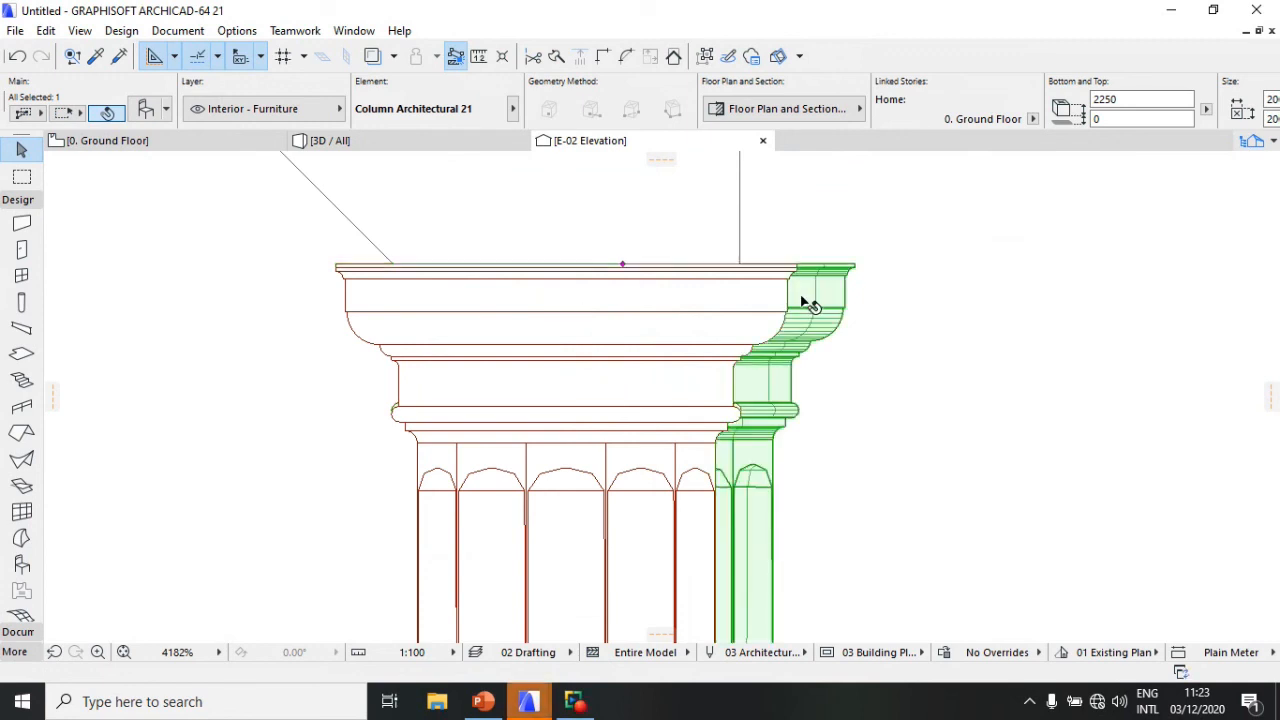
# Step: Move the third porch column 80 mm toward the house, and shift it back outward to line up with the already moved columns
pyautogui.click(624, 267)
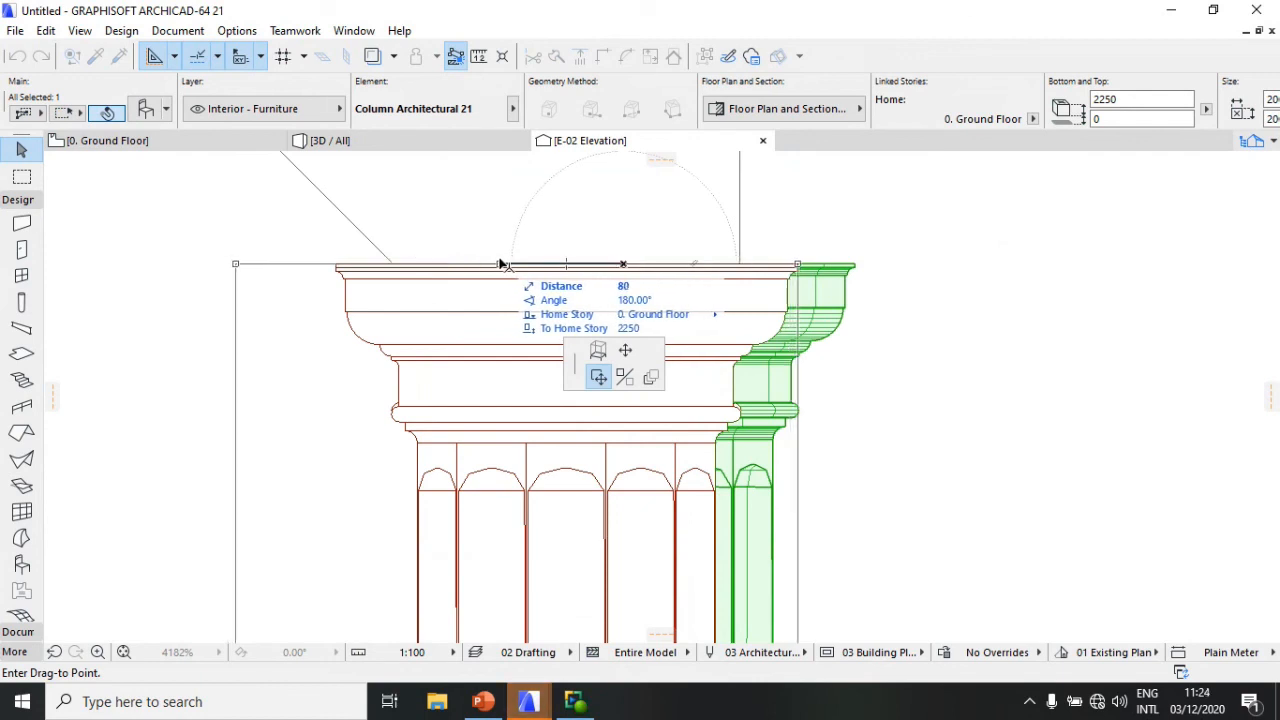
pyautogui.click(503, 264)
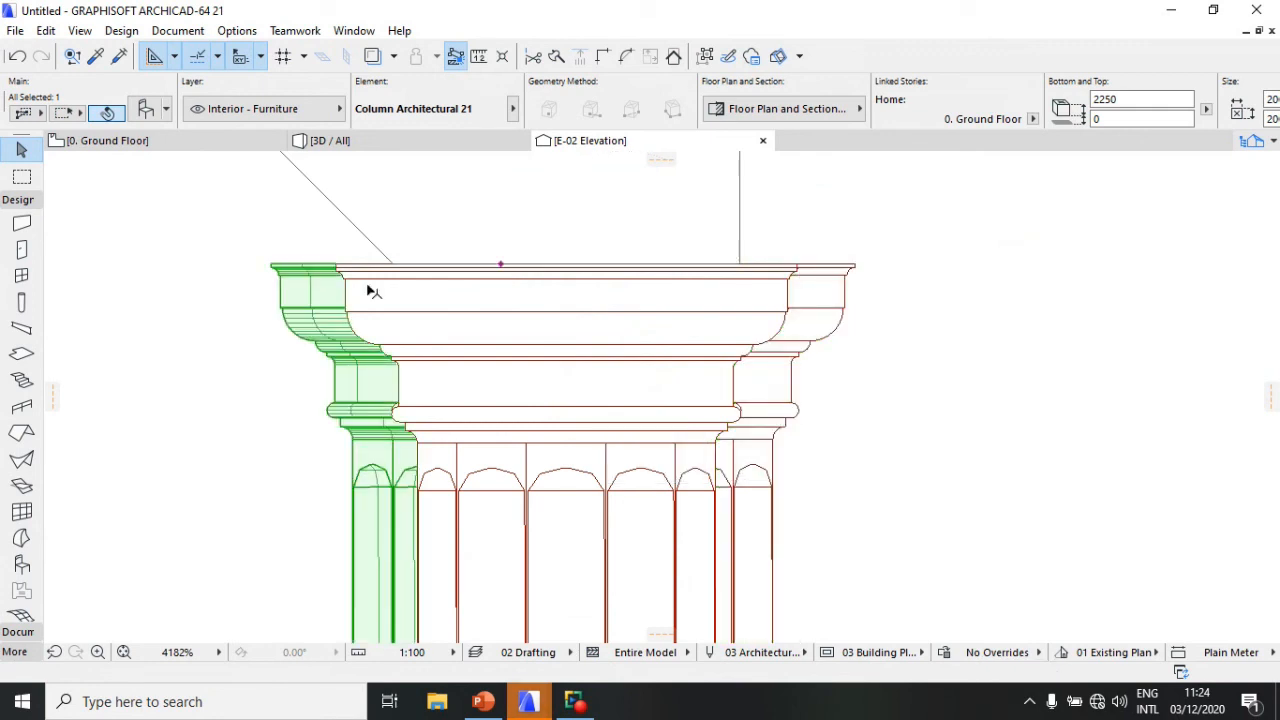
pyautogui.click(310, 298)
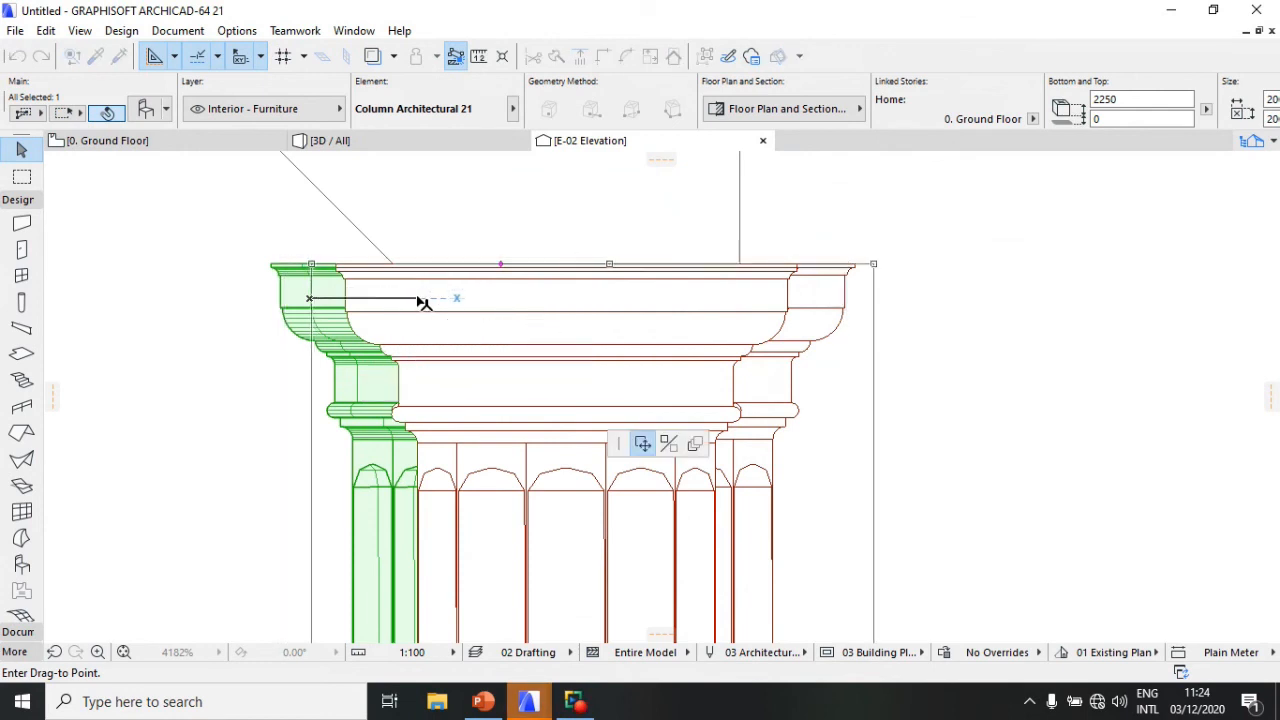
pyautogui.press('Escape')
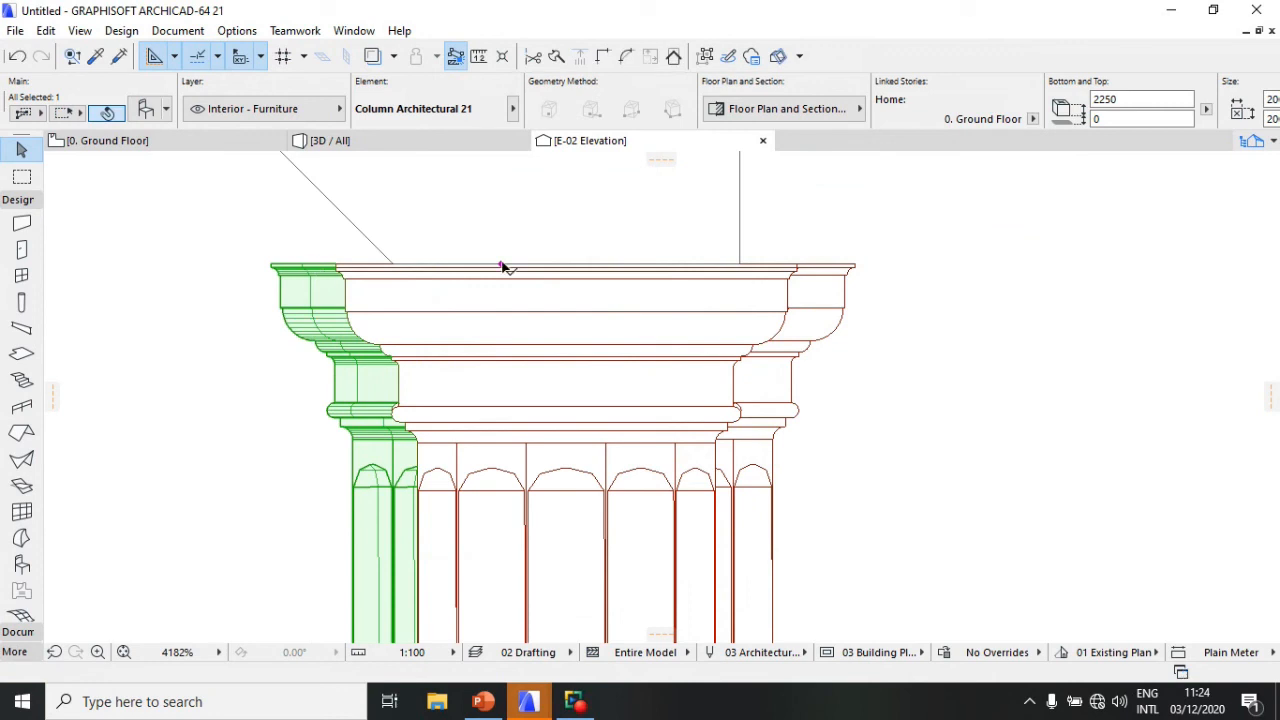
pyautogui.click(520, 268)
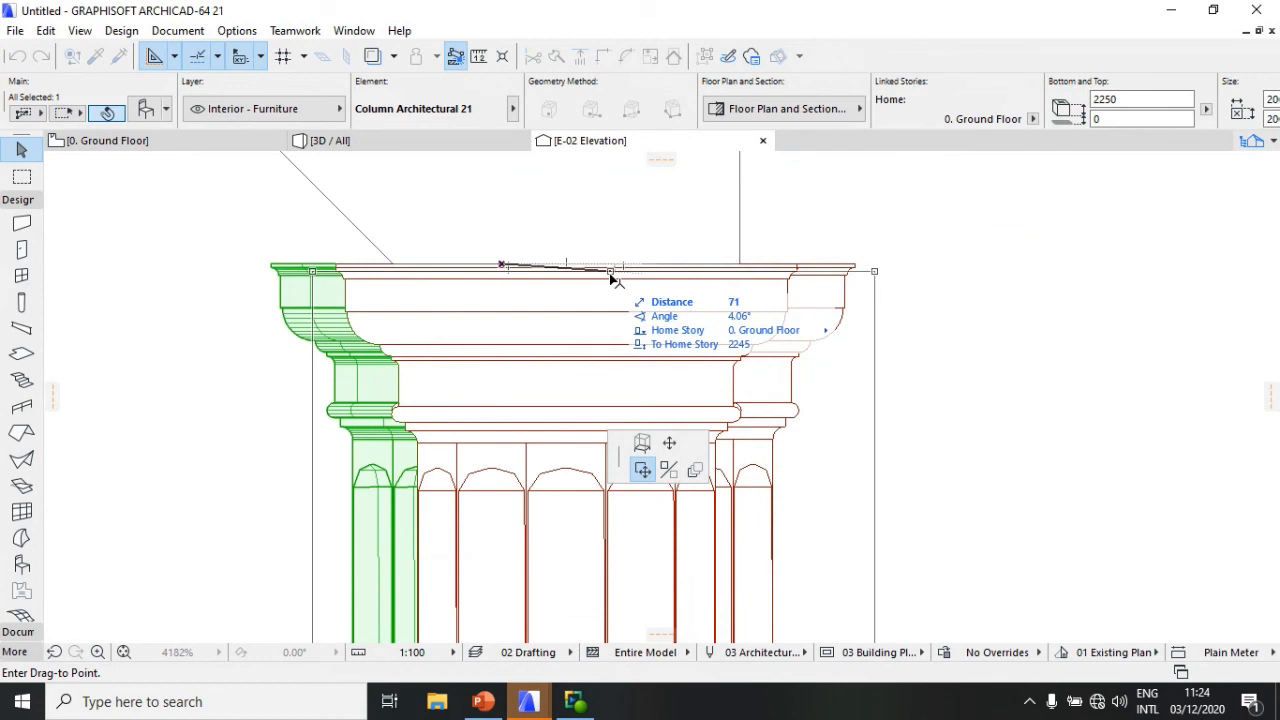
pyautogui.click(564, 263)
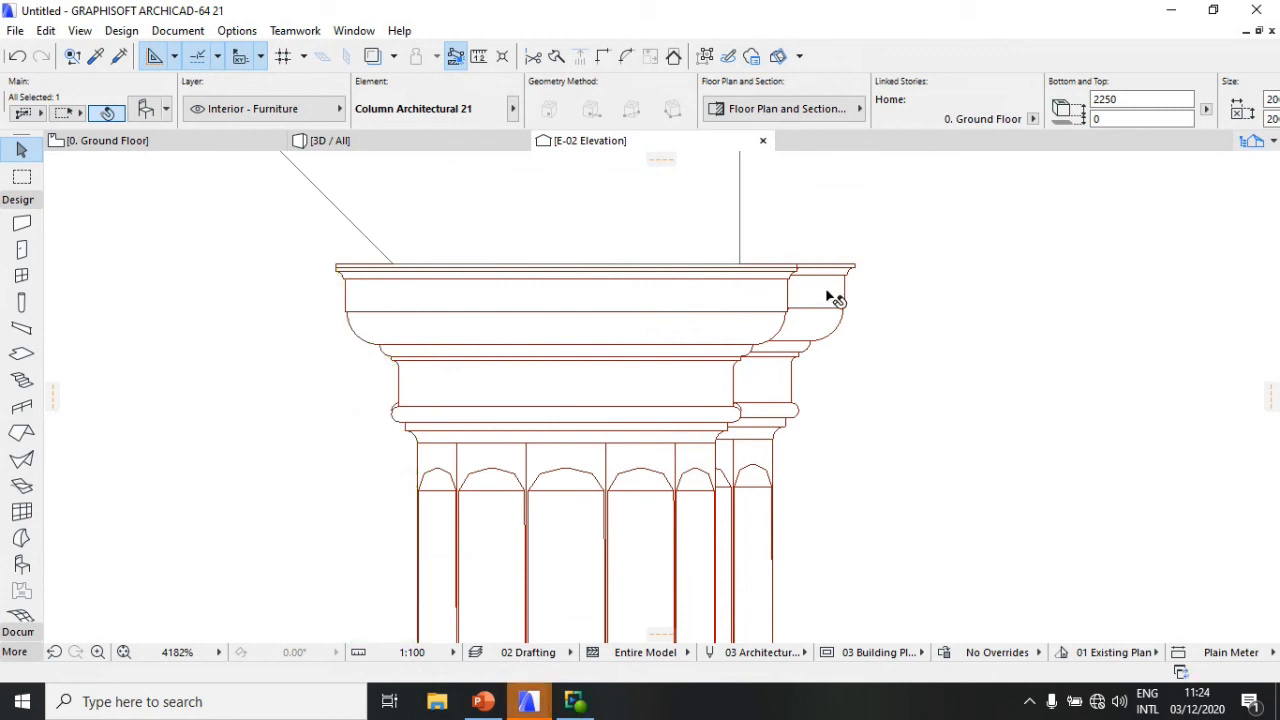
# Step: Move the remaining outlying porch columns horizontally 37 mm toward the house, one at a time, to line up with the already moved columns
pyautogui.click(815, 307)
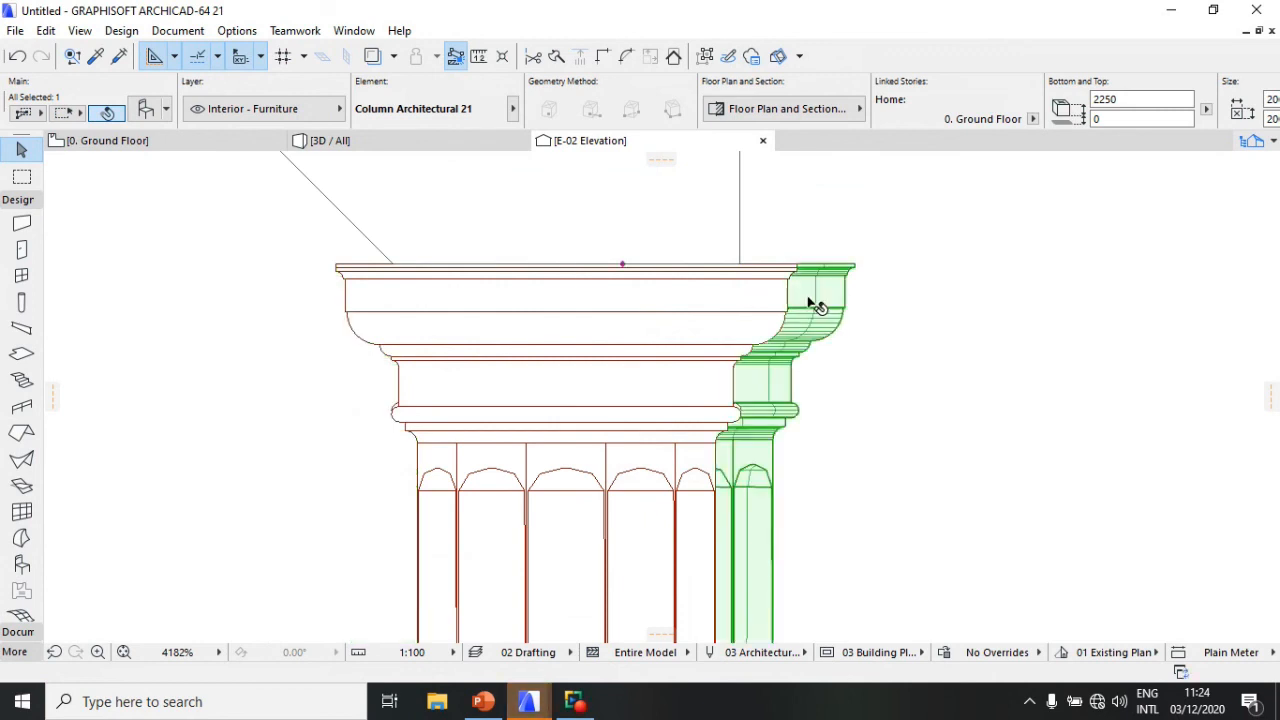
pyautogui.click(621, 267)
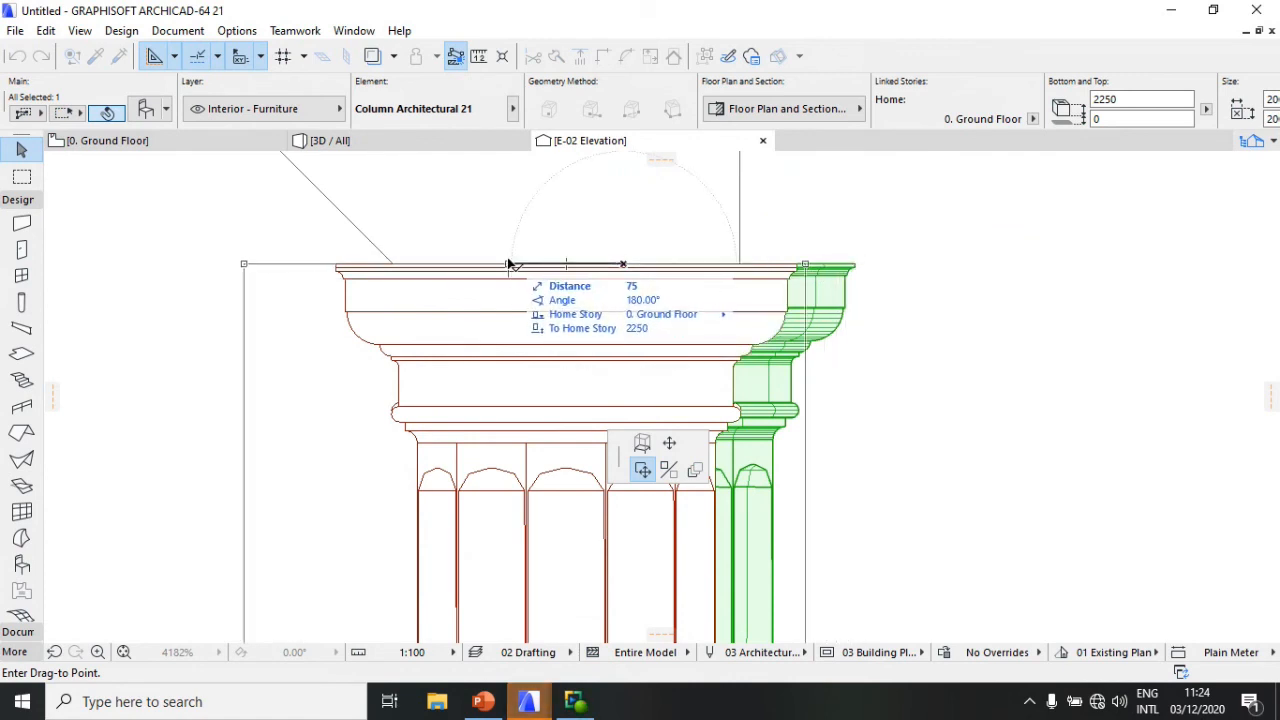
pyautogui.click(575, 264)
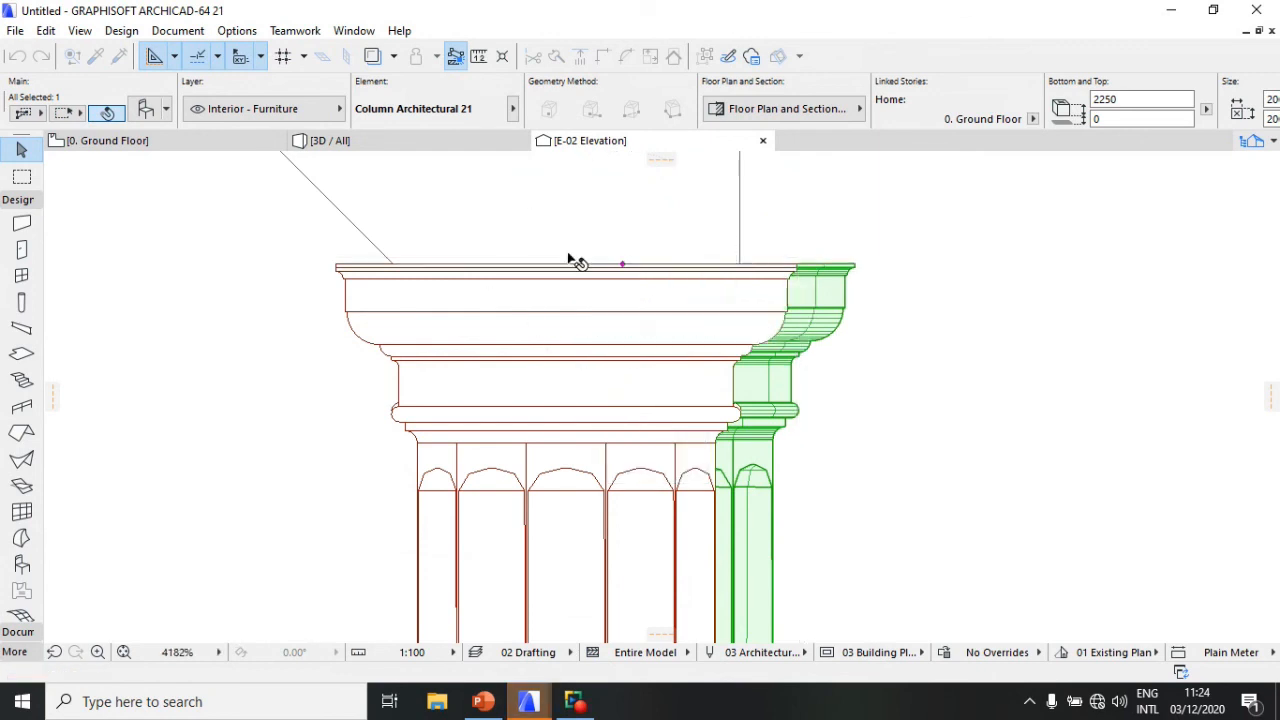
pyautogui.click(622, 265)
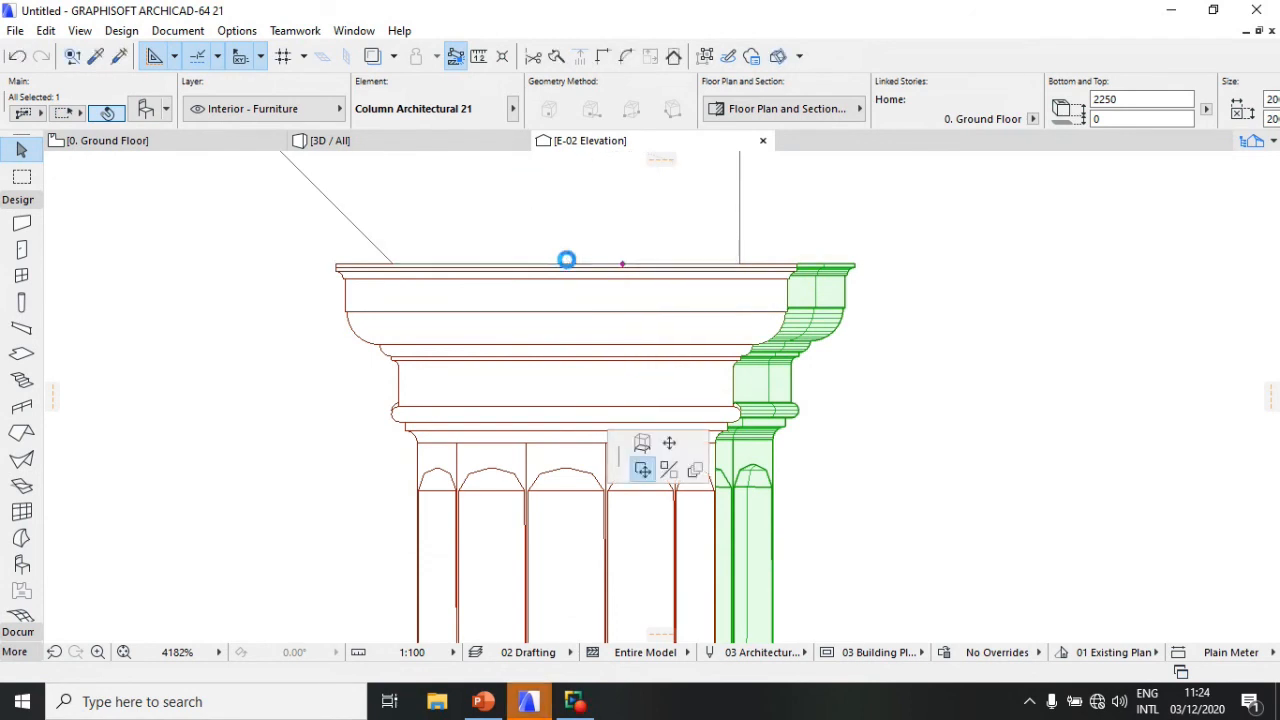
pyautogui.click(567, 265)
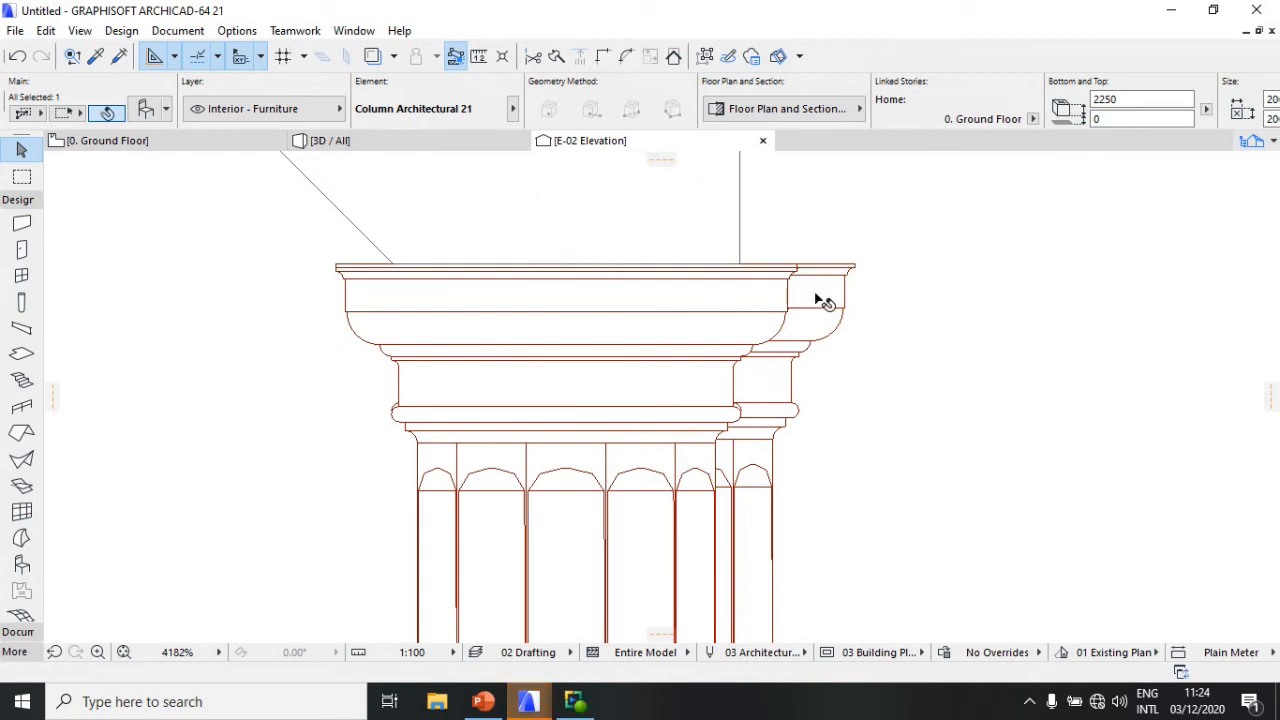
pyautogui.click(622, 268)
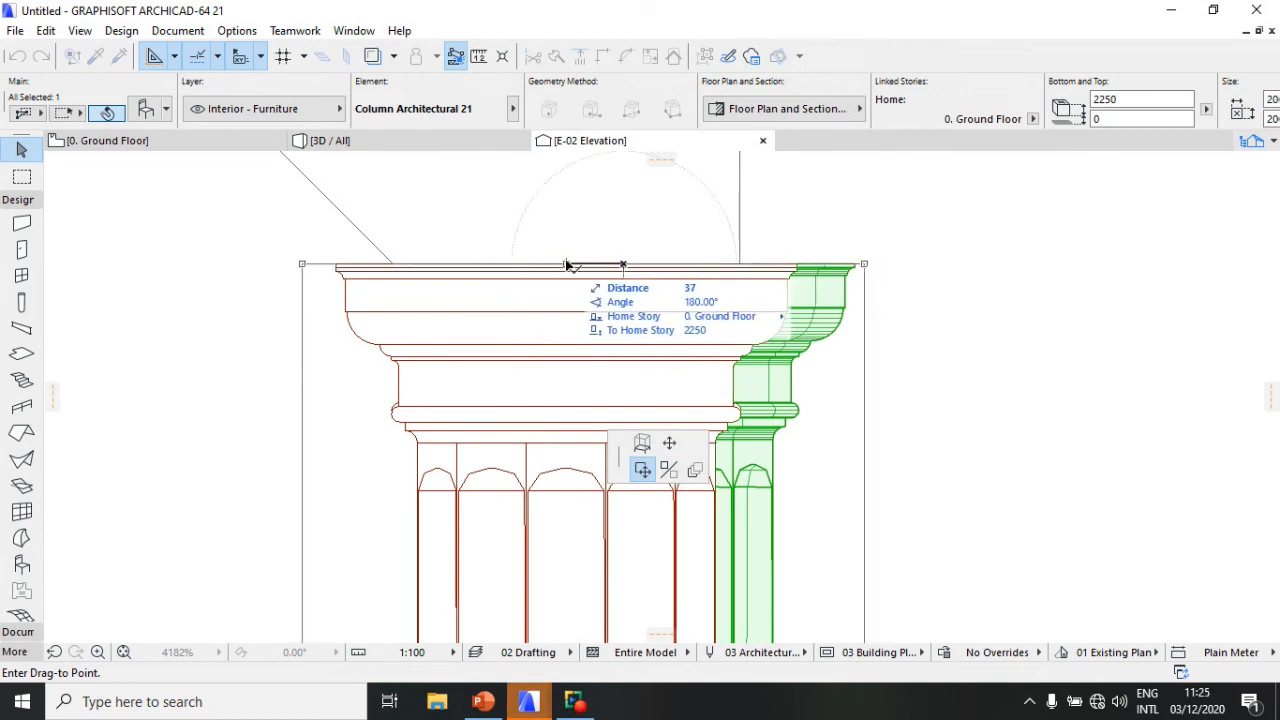
pyautogui.click(566, 265)
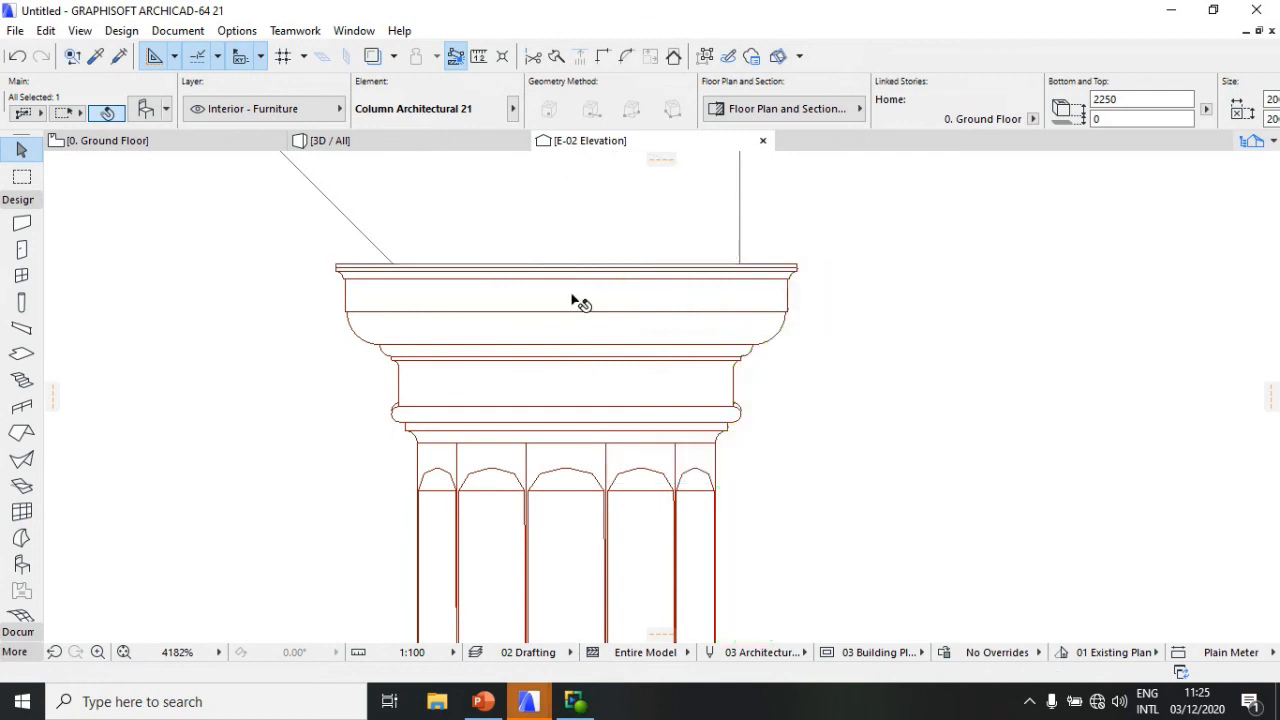
# Step: Examine the aligned columns down to their bases in the elevation, and the whole house from the front in the 3D view
pyautogui.scroll(-5, 574, 297)
pyautogui.scroll(-3, 578, 300)
pyautogui.scroll(4, 571, 303)
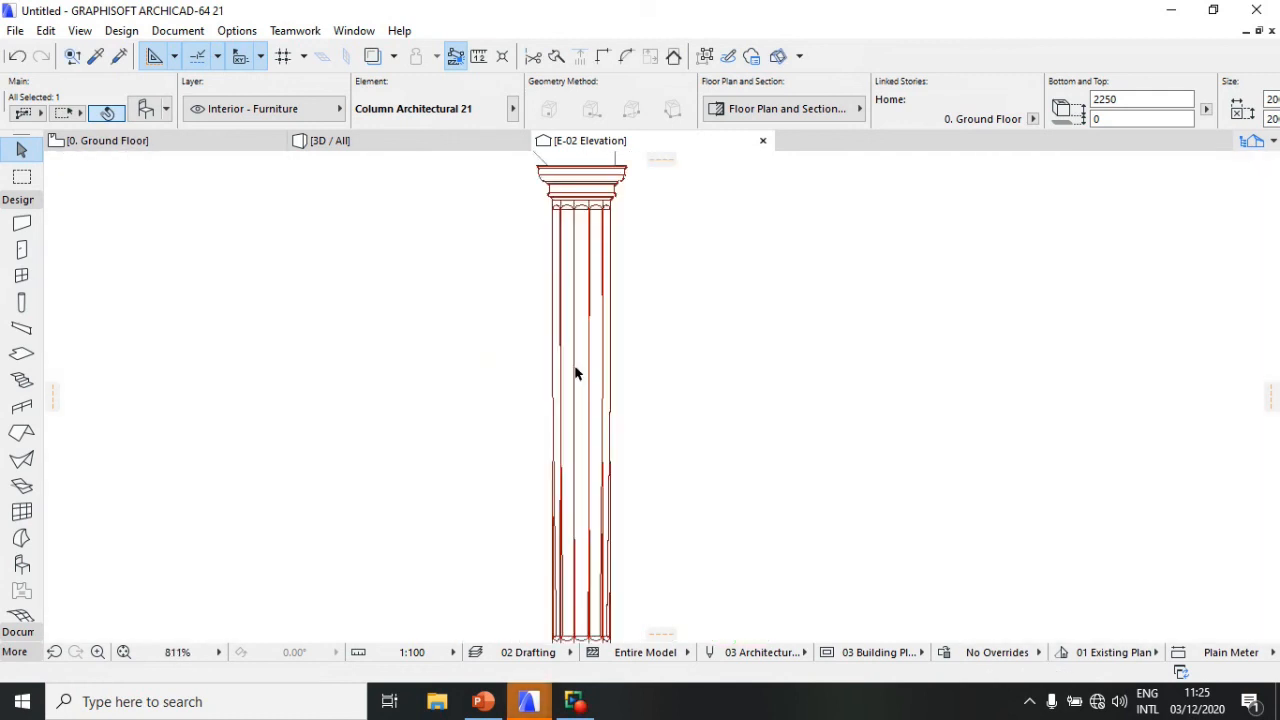
pyautogui.scroll(-2, 586, 357)
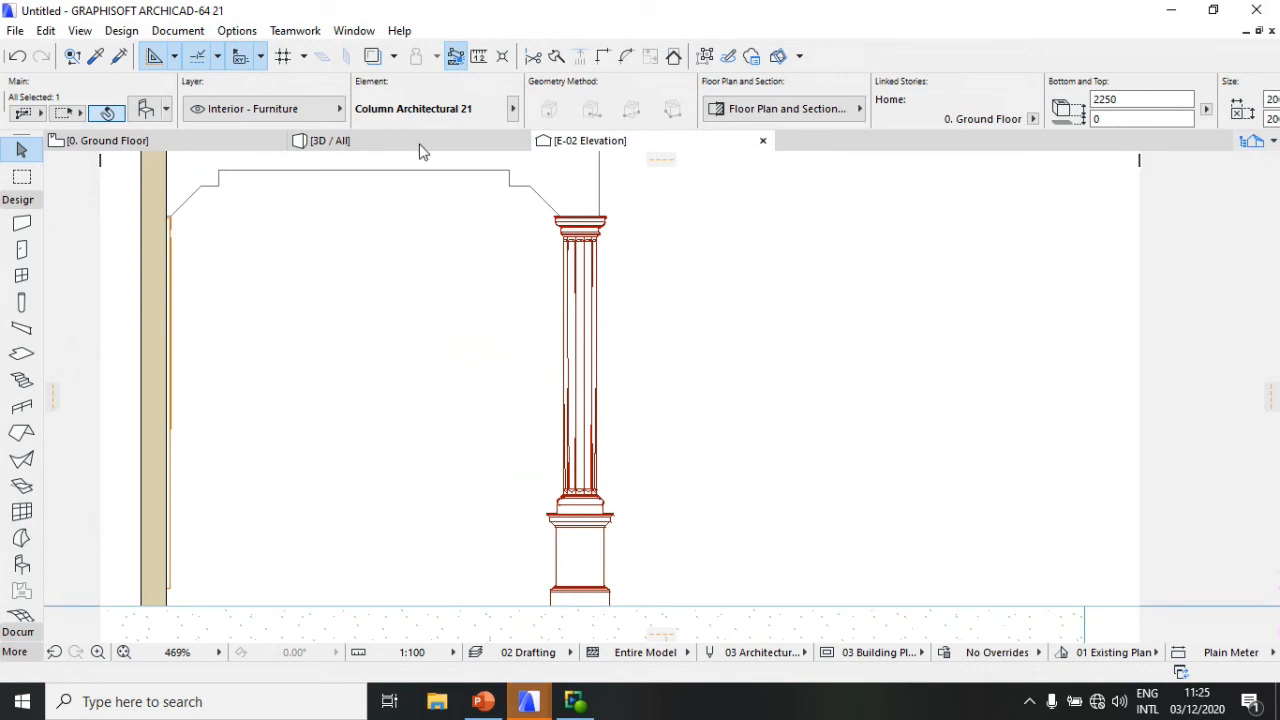
pyautogui.press('F3')
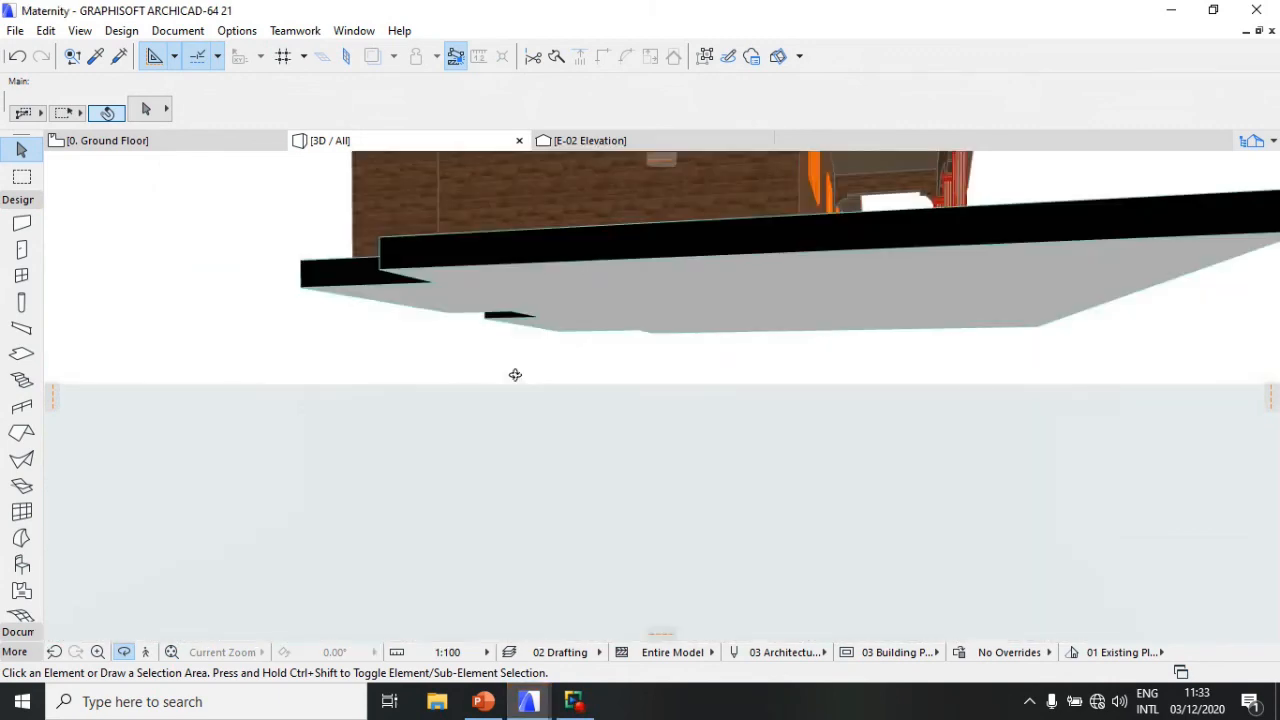
pyautogui.moveTo(515, 375); pyautogui.dragTo(289, 389)
pyautogui.scroll(-3, 289, 389)
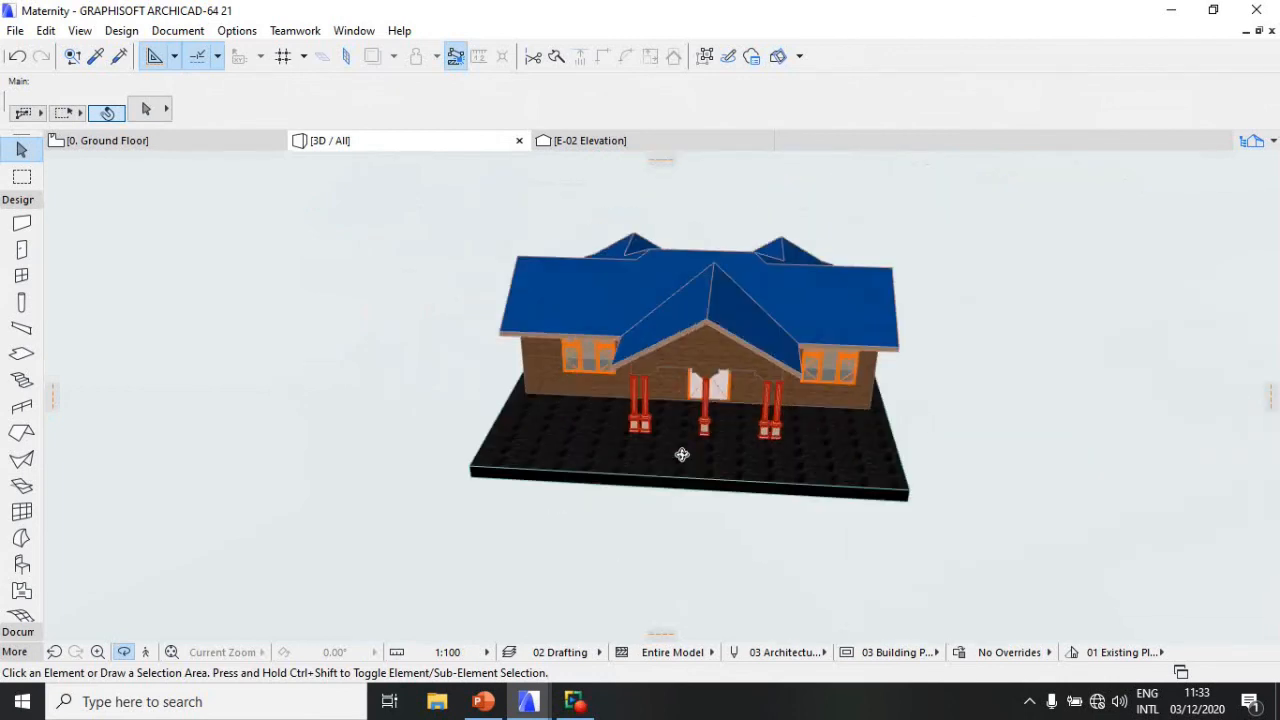